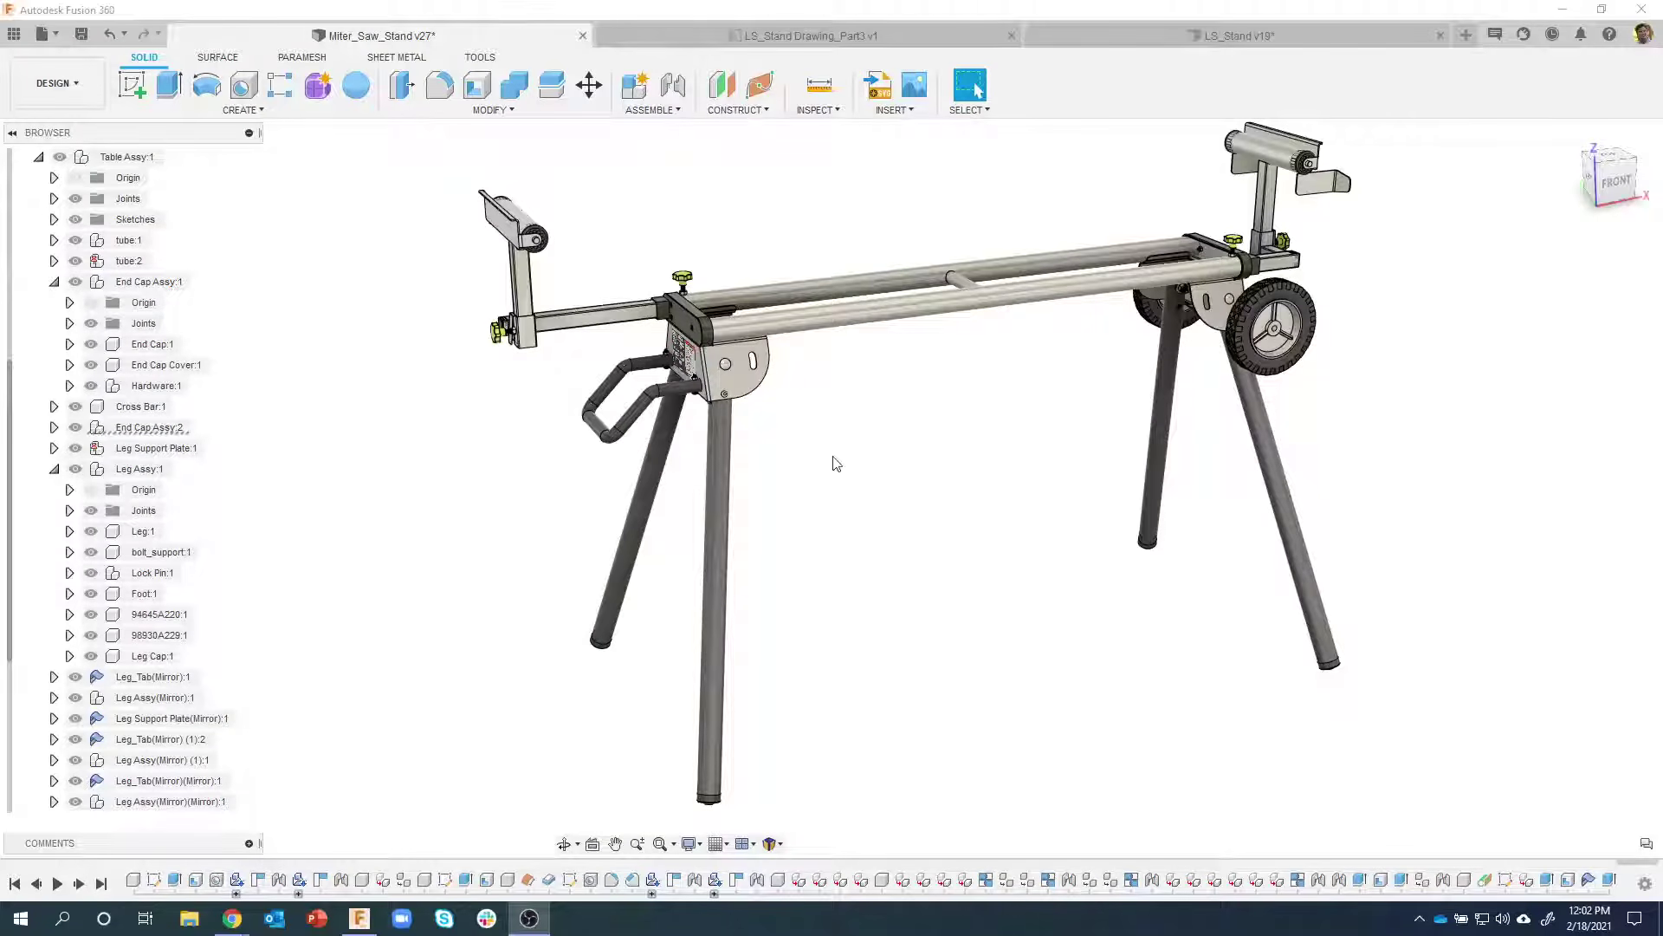
Examine how the leg, bolt and lock pin fit the end bracket of the finished miter saw stand model
{"action": "left_click_drag", "start_coordinate": [714, 480], "coordinate": [896, 384]}
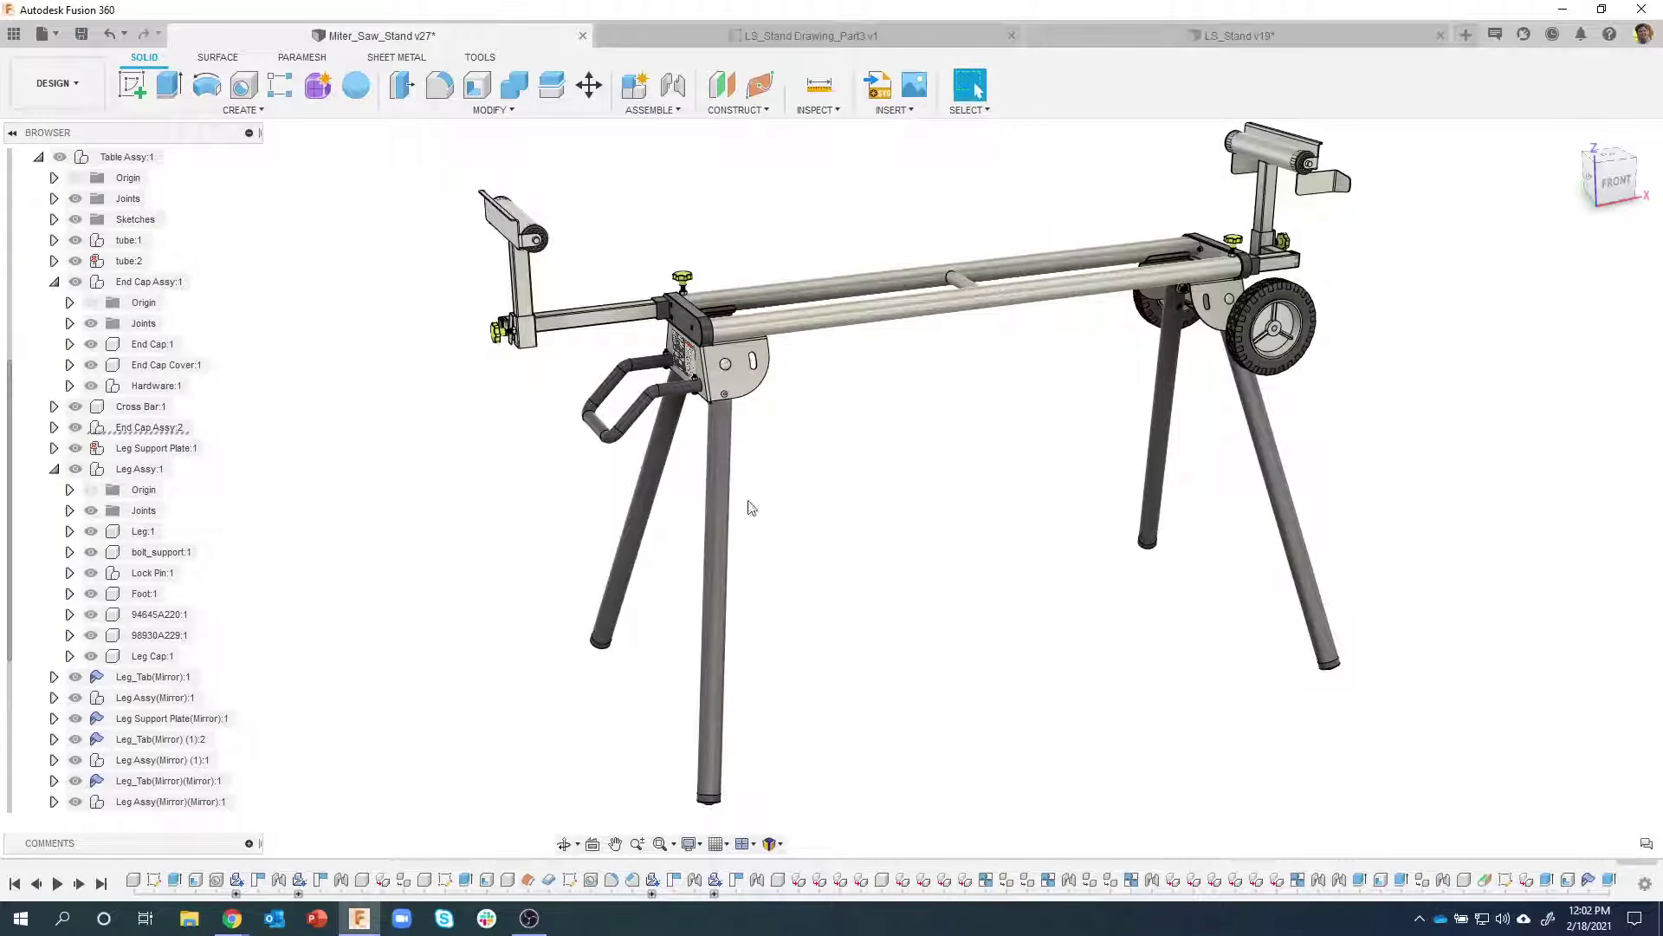
{"action": "middle_click_drag", "start_coordinate": [741, 465], "coordinate": [914, 453], "text": "shift"}
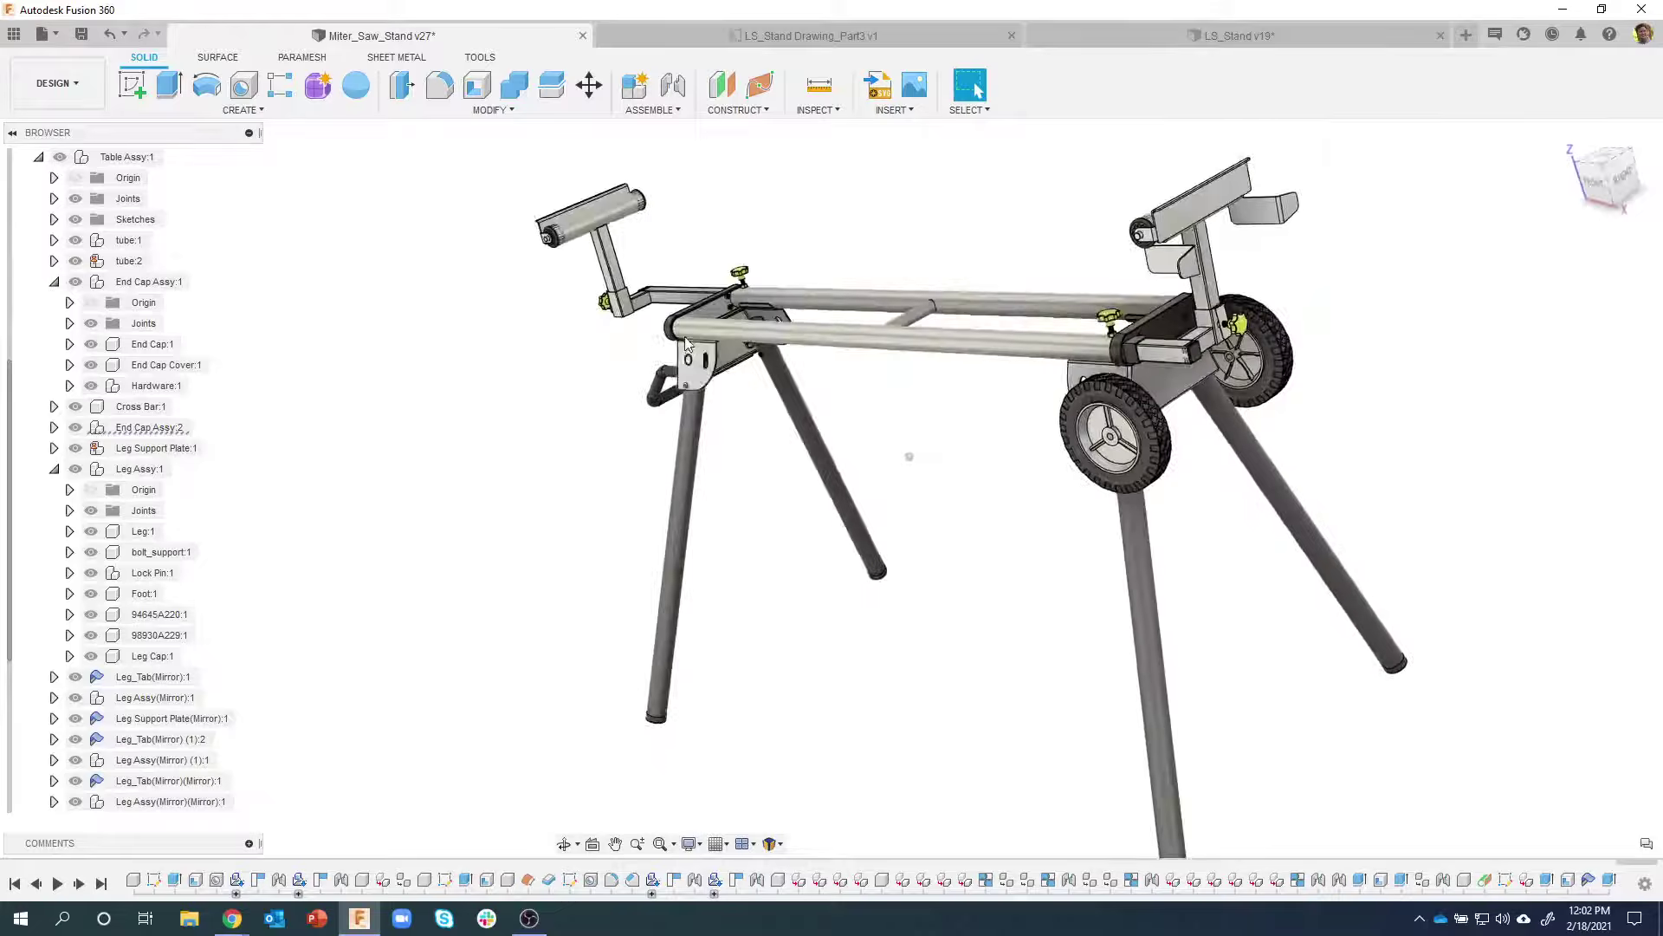
{"action": "scroll", "coordinate": [749, 437], "scroll_direction": "up", "scroll_amount": 5}
{"action": "middle_click_drag", "start_coordinate": [747, 439], "coordinate": [1212, 553], "text": "shift"}
{"action": "scroll", "coordinate": [1118, 411], "scroll_direction": "up", "scroll_amount": 8}
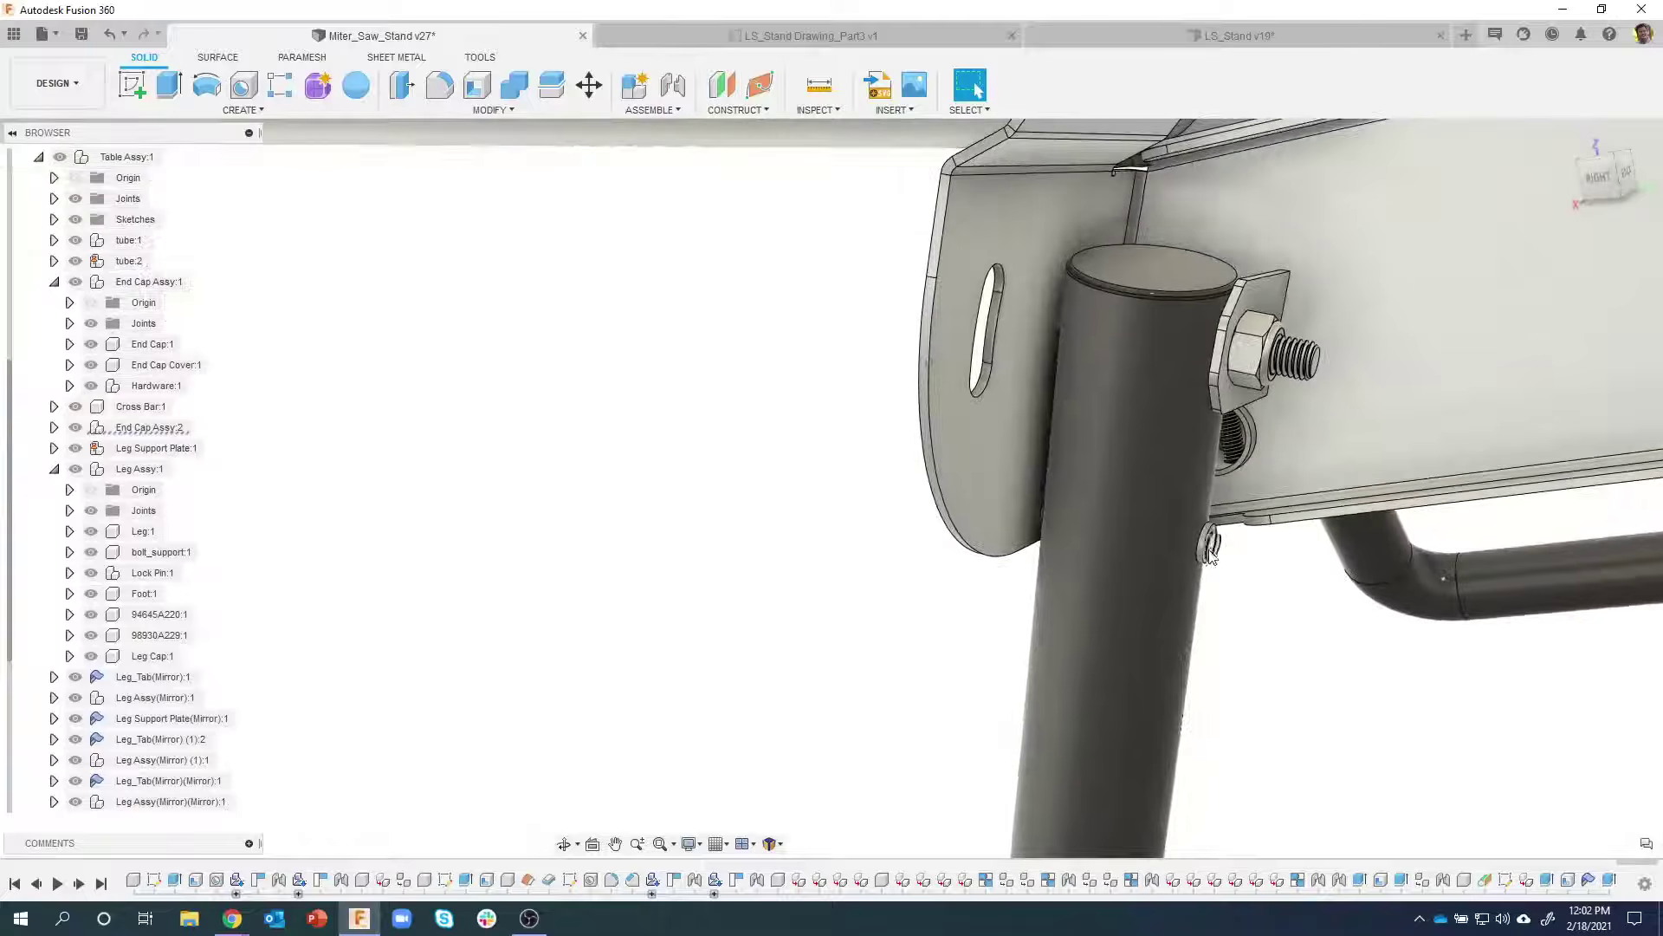
{"action": "middle_click_drag", "start_coordinate": [1107, 539], "coordinate": [925, 290], "text": "shift"}
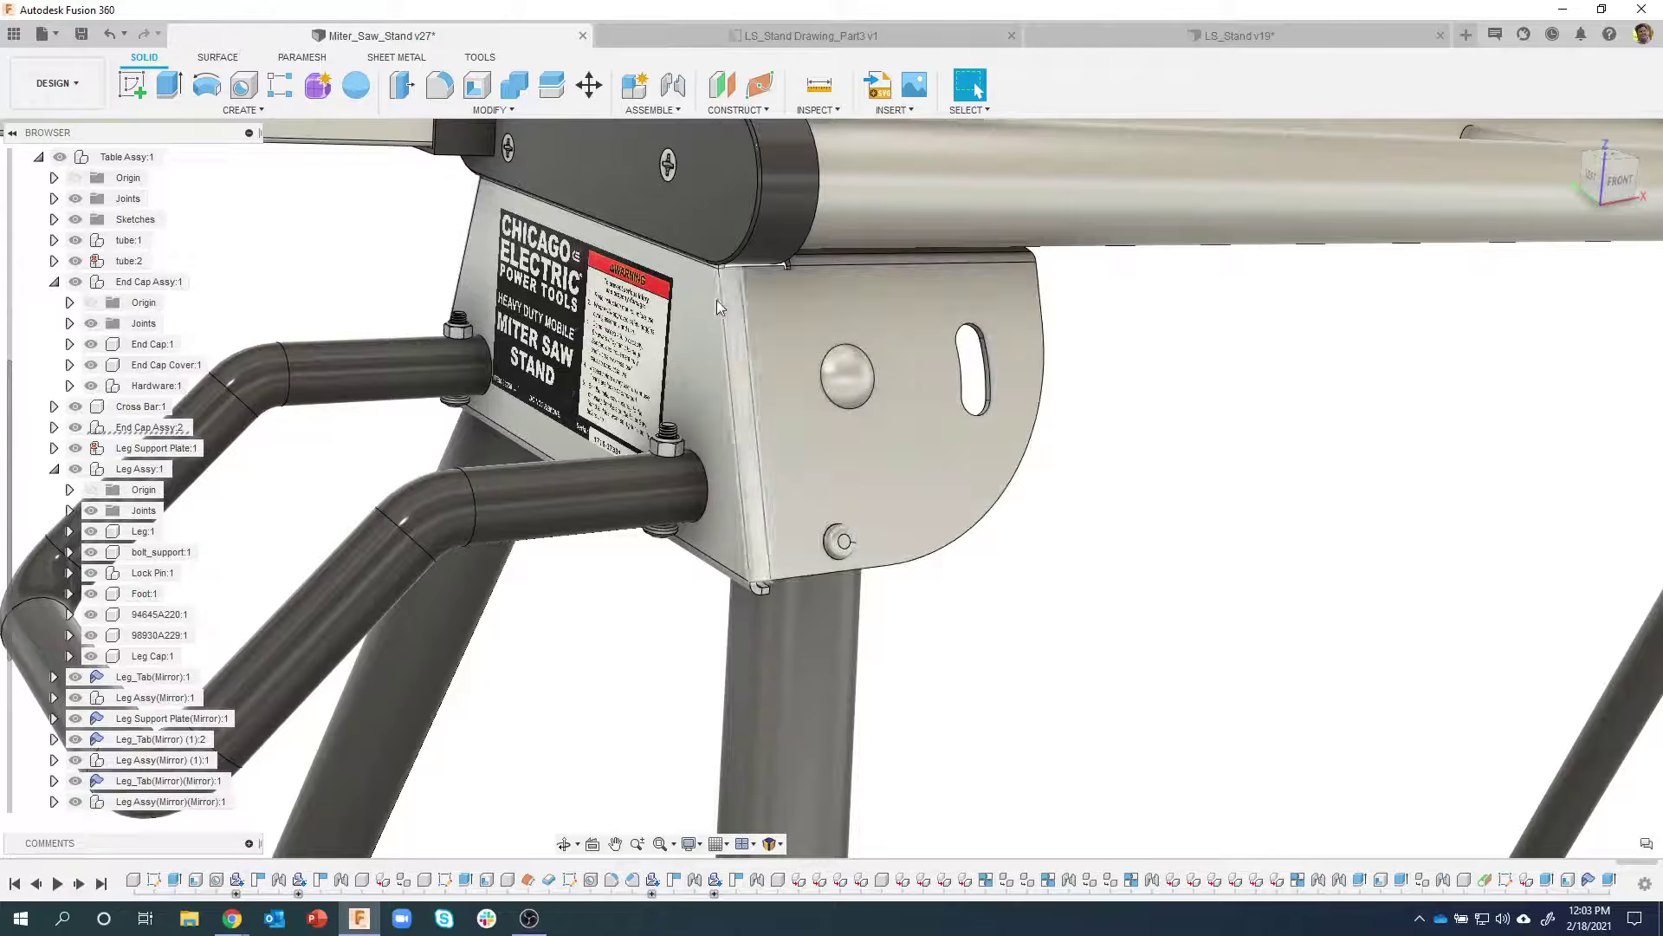
{"action": "middle_click_drag", "start_coordinate": [1121, 419], "coordinate": [1102, 430], "text": "shift"}
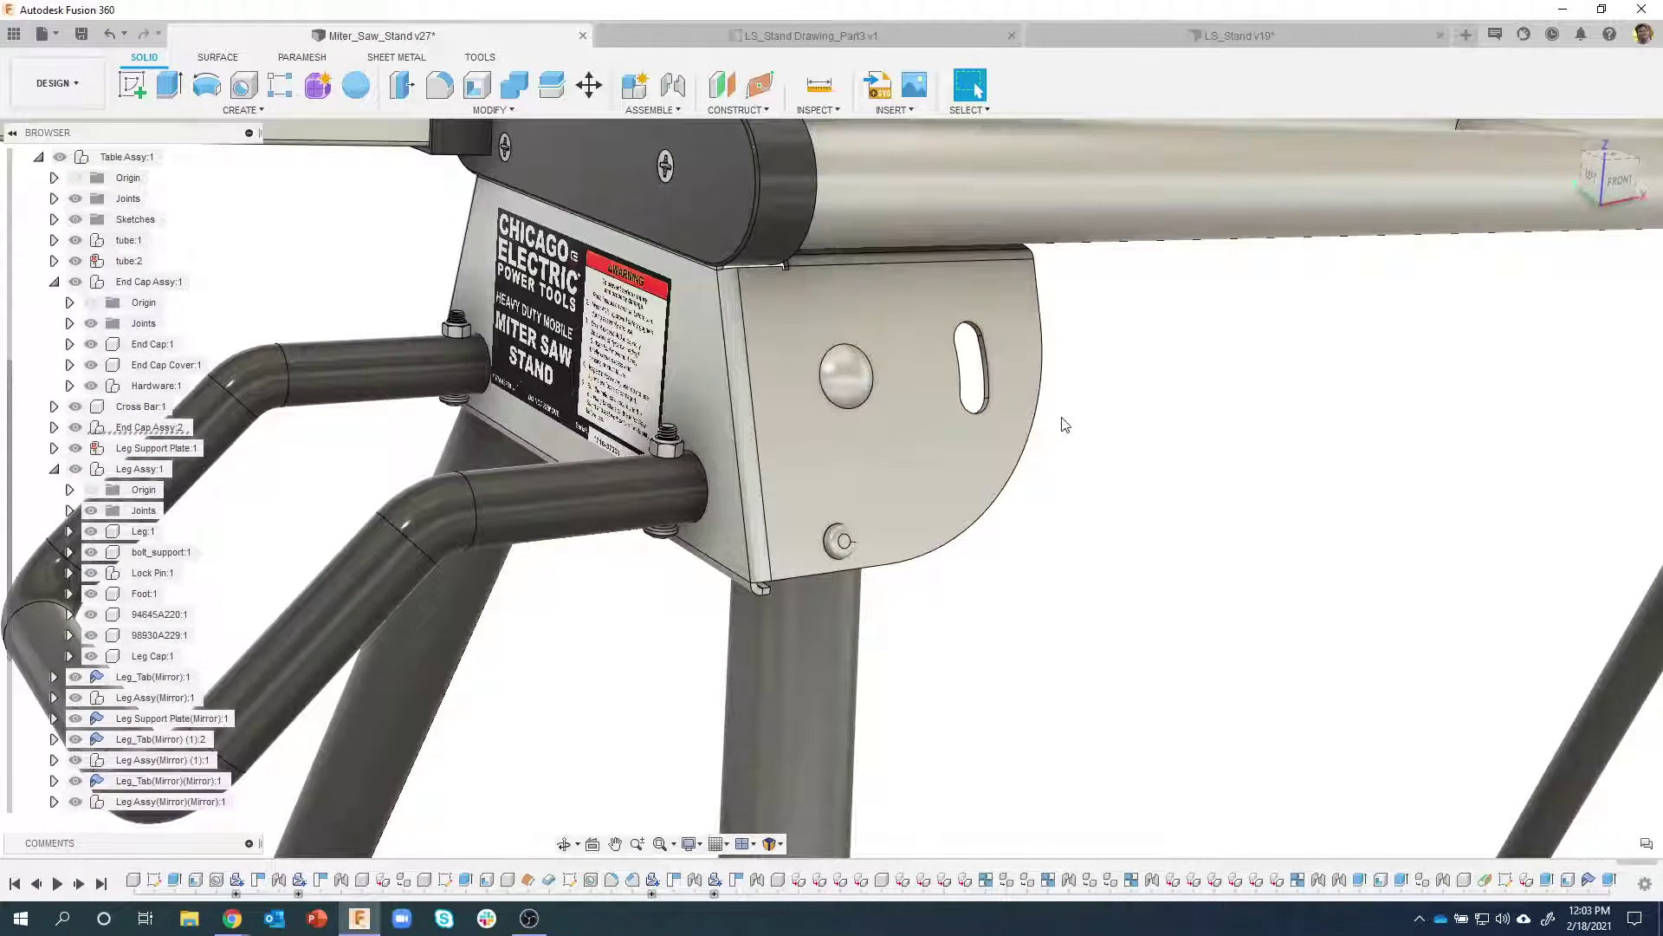
{"action": "scroll", "coordinate": [1062, 418], "scroll_direction": "down", "scroll_amount": 6}
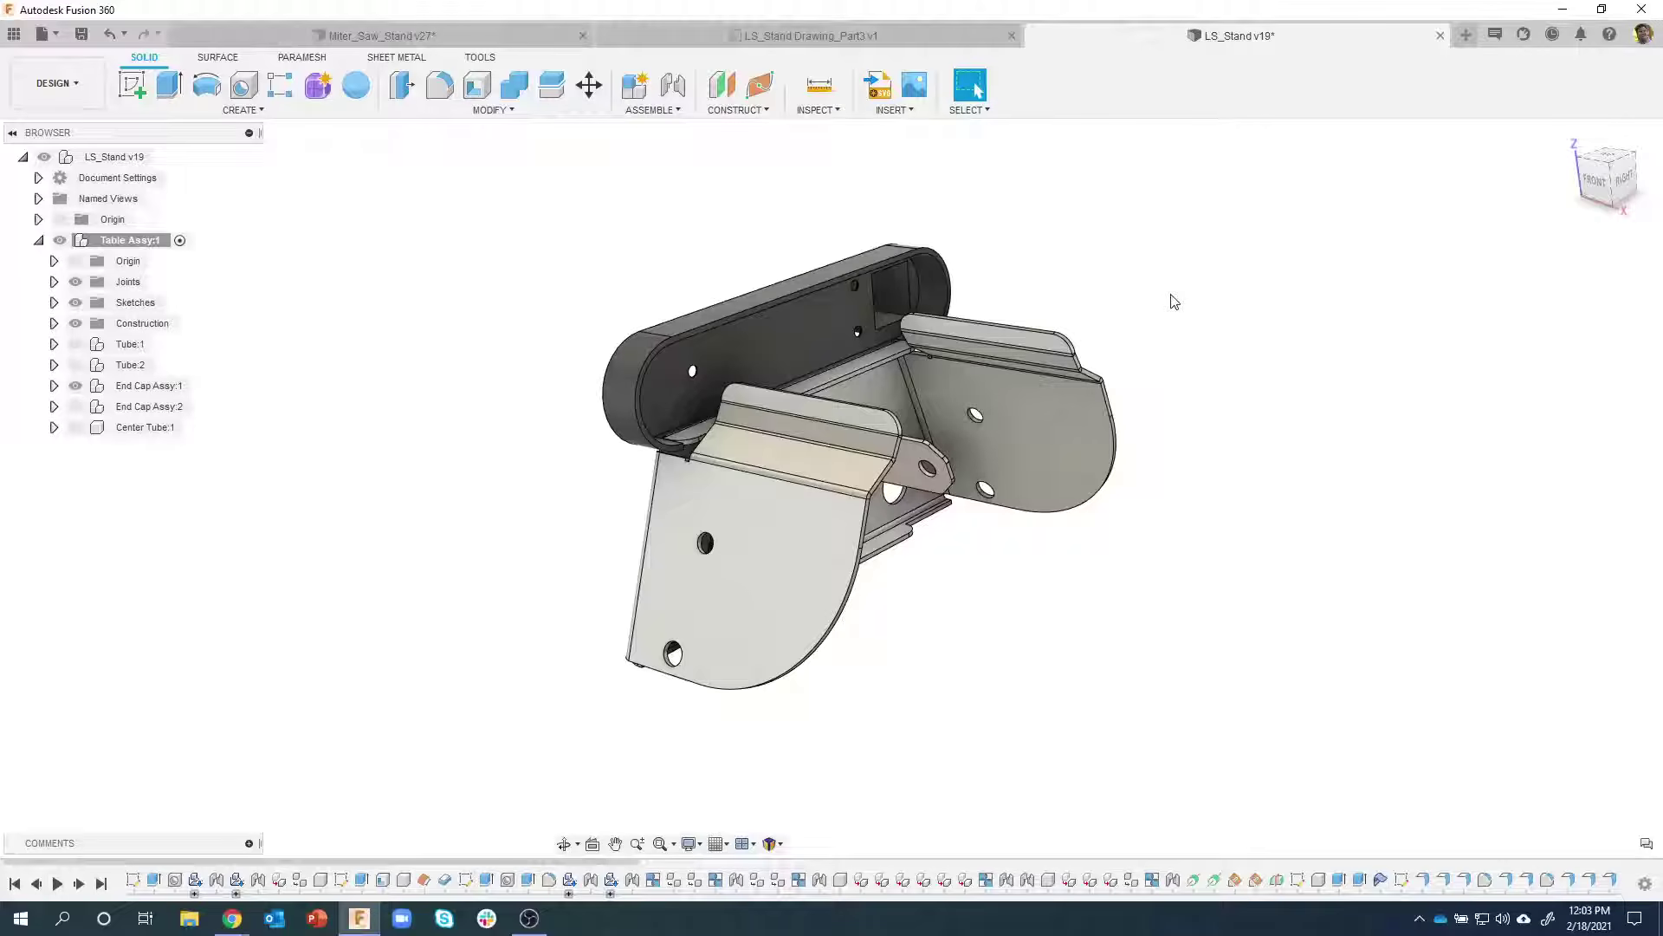
{"action": "middle_click_drag", "start_coordinate": [1051, 743], "coordinate": [951, 710], "text": "shift"}
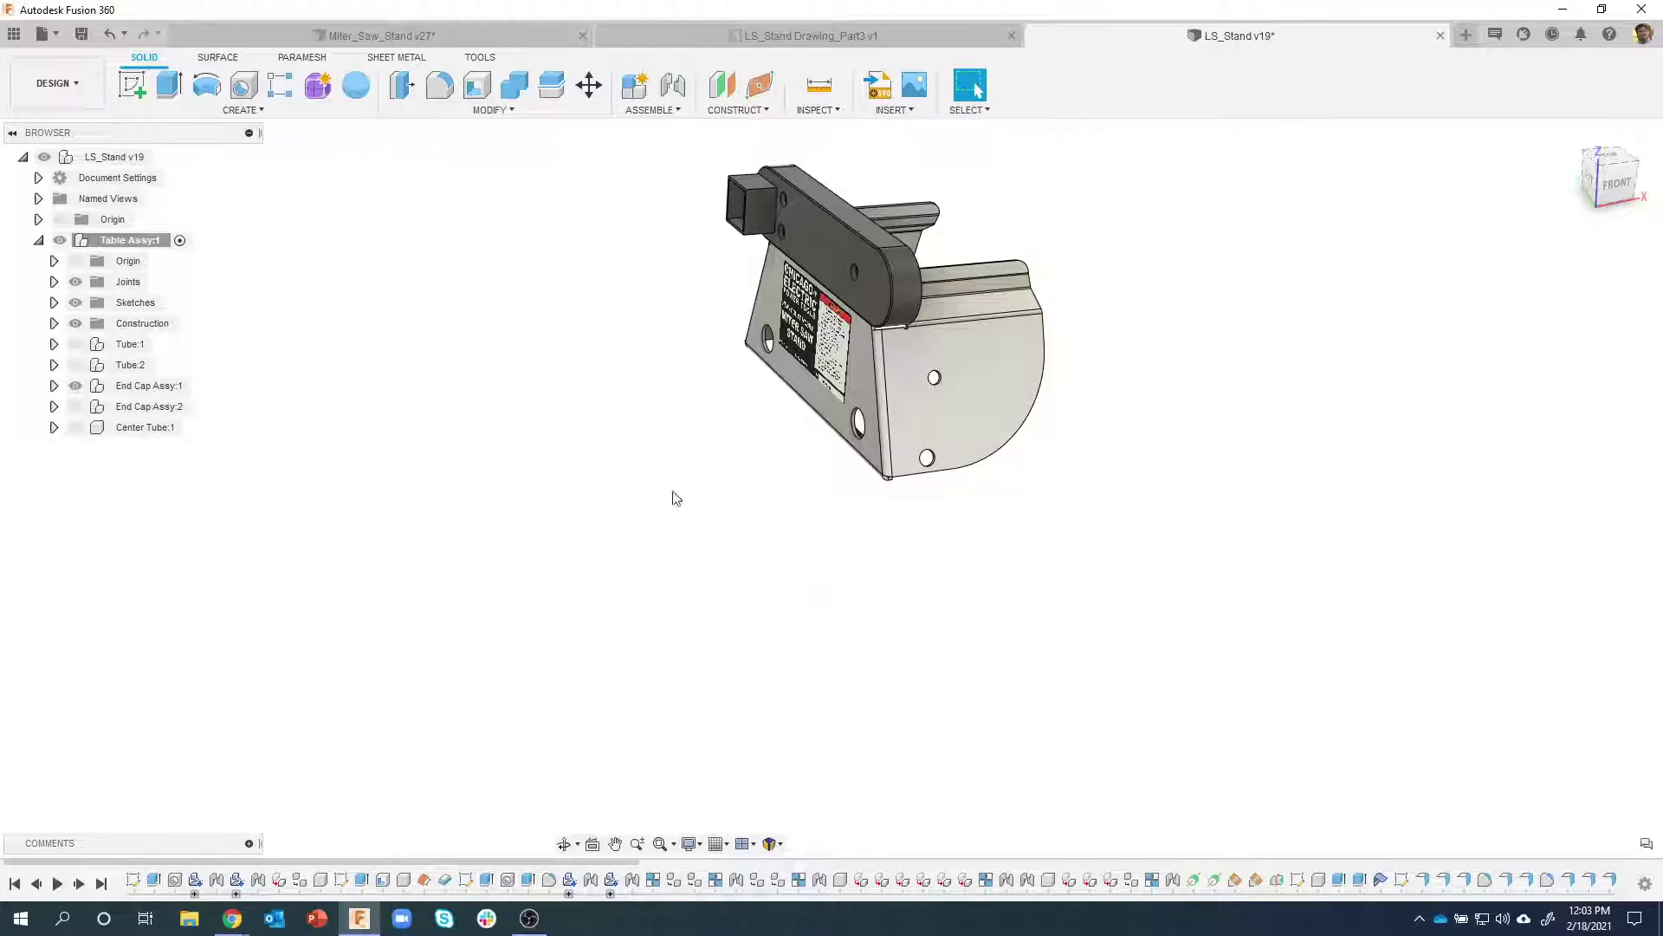
{"action": "left_click", "coordinate": [650, 110]}
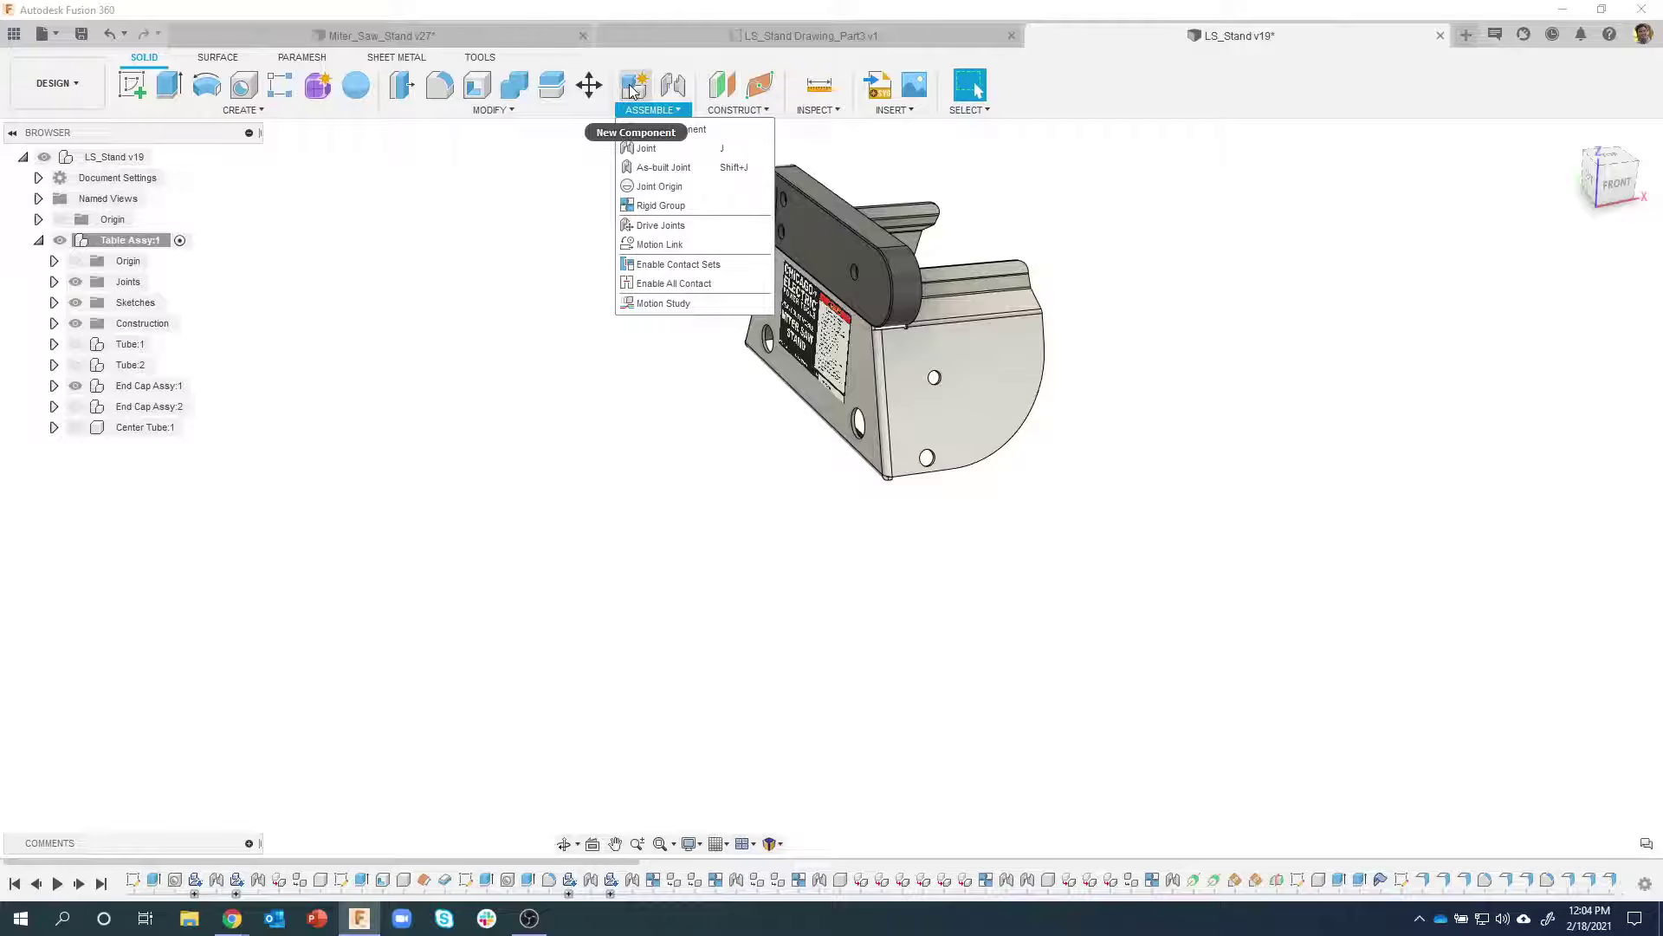
{"action": "left_click", "coordinate": [493, 110]}
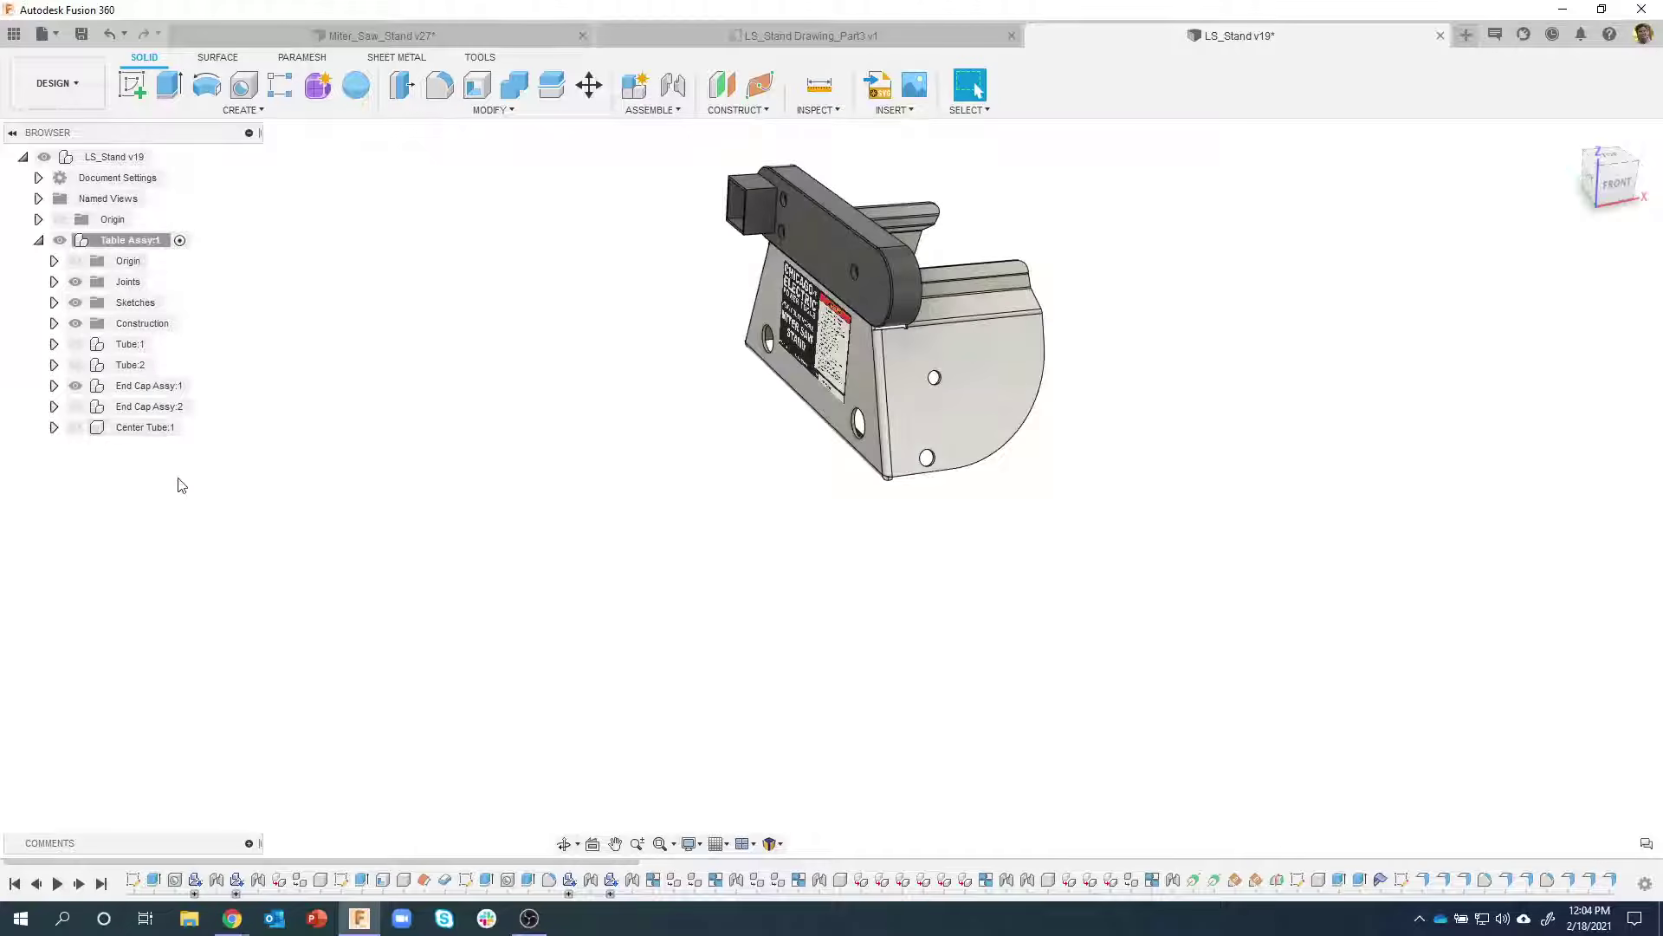
Create an internal standard component named Leg under Table Assy in the LS_Stand design
{"action": "right_click", "coordinate": [136, 246]}
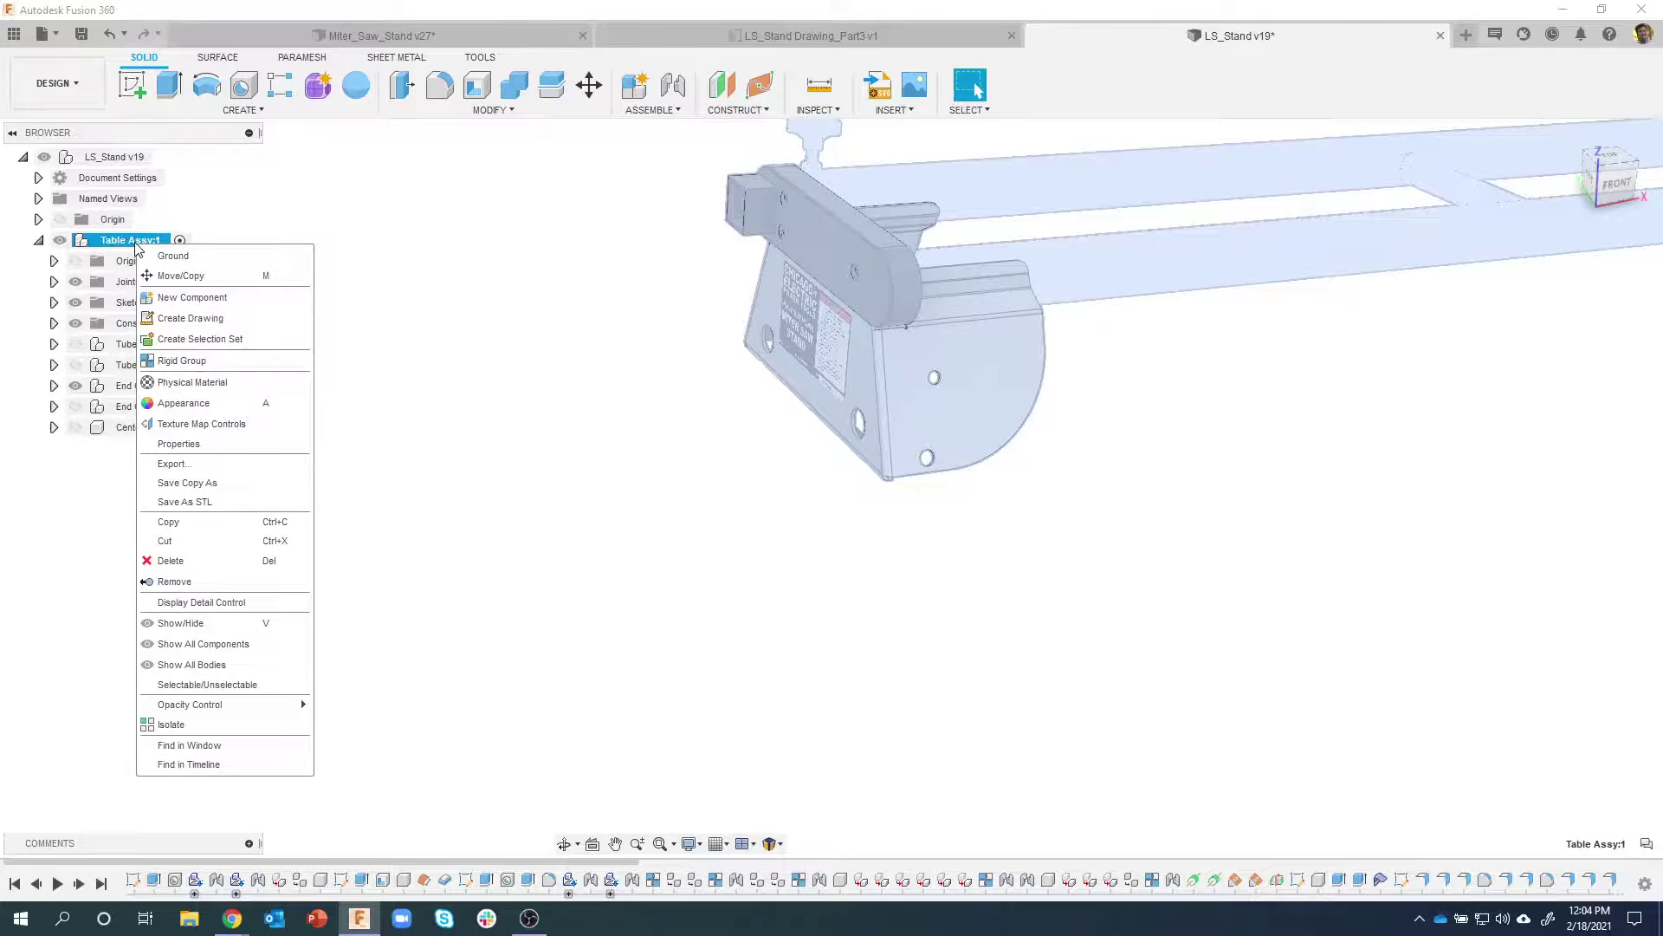
{"action": "left_click", "coordinate": [238, 300]}
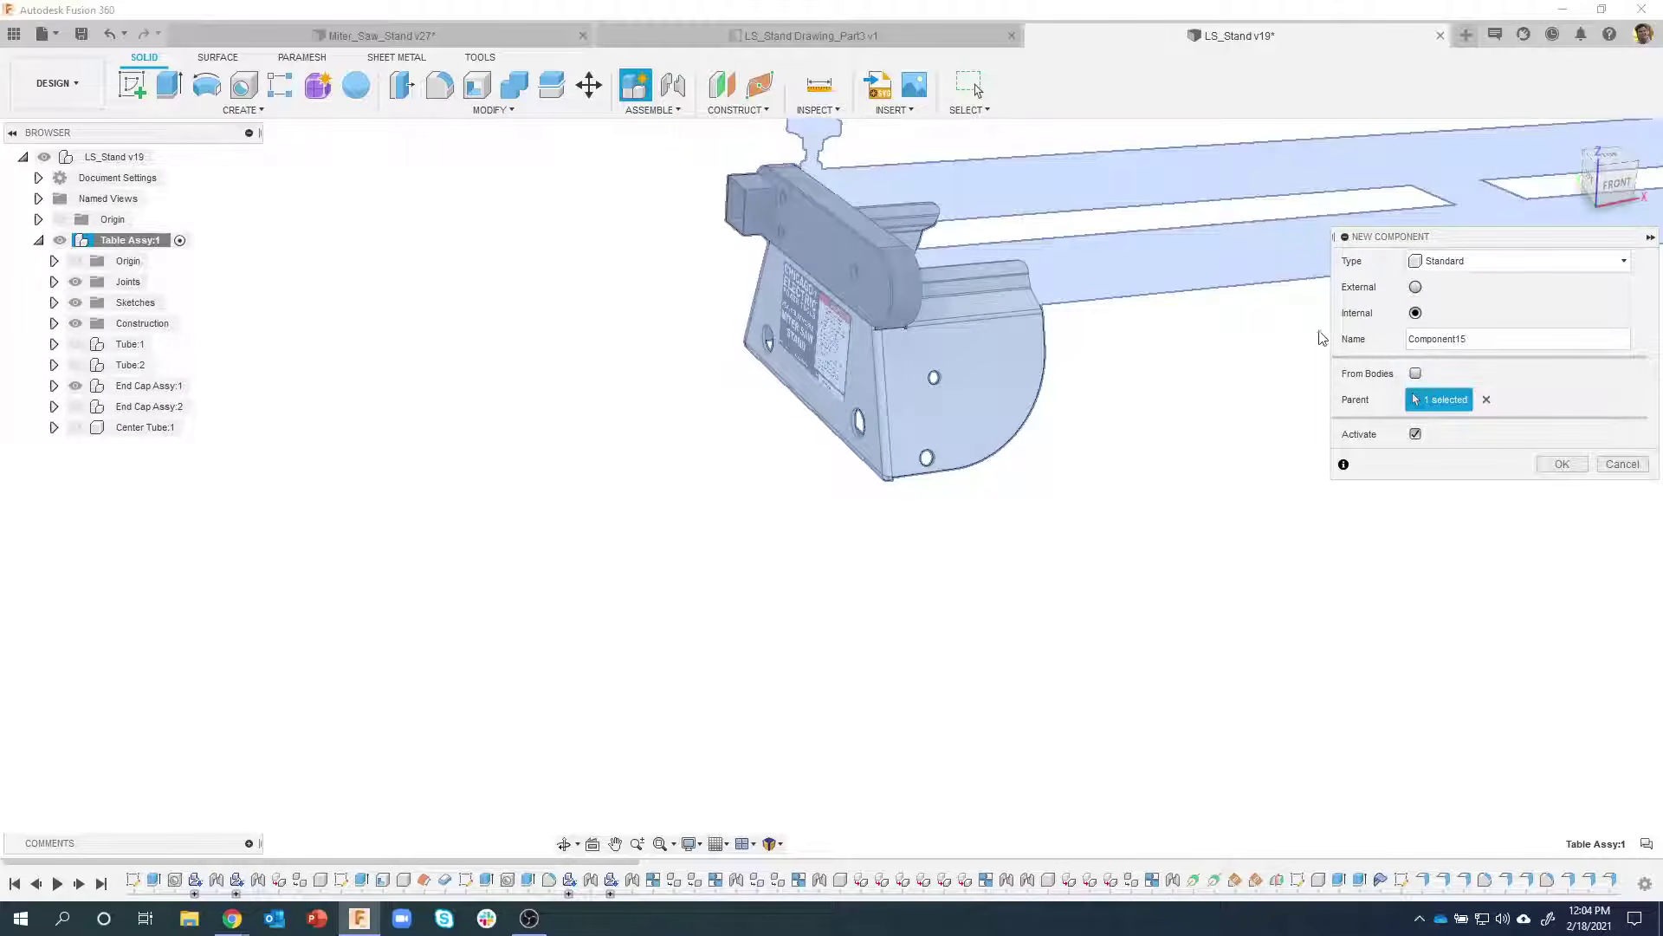
{"action": "left_click_drag", "start_coordinate": [1471, 339], "coordinate": [1405, 340]}
{"action": "type", "text": "Leg"}
{"action": "left_click", "coordinate": [1562, 466]}
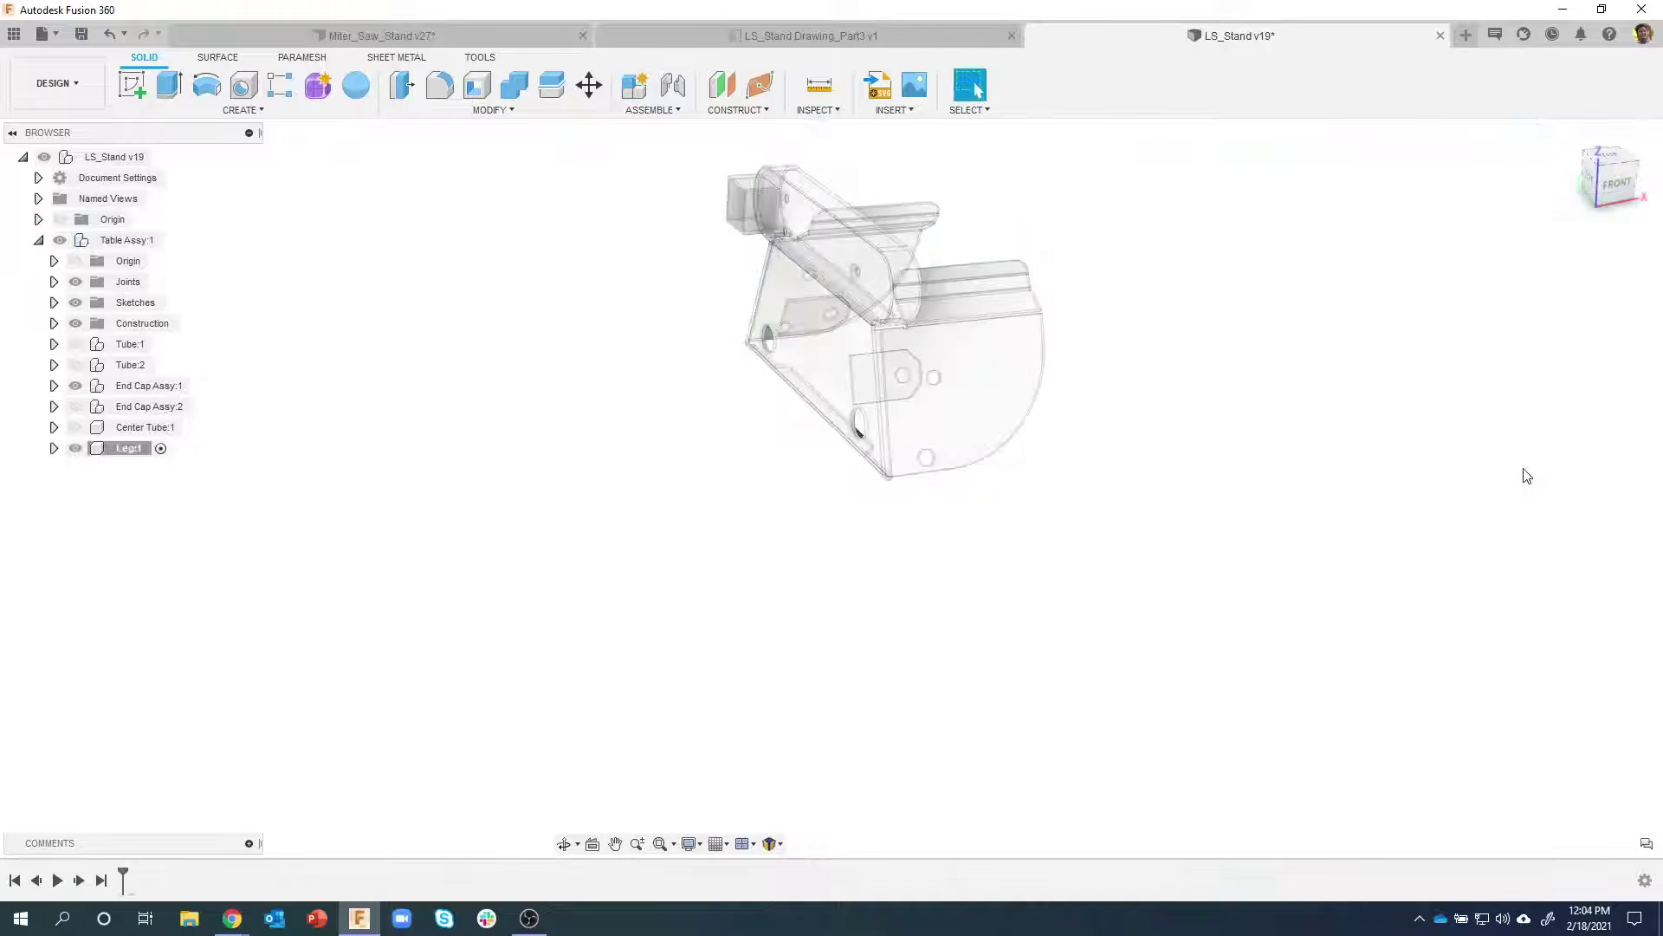
Sketch a 45 mm diameter circle on the horizontal plane, clear of the end cap assembly, in the Leg component
{"action": "left_click", "coordinate": [132, 84]}
{"action": "left_click", "coordinate": [918, 247]}
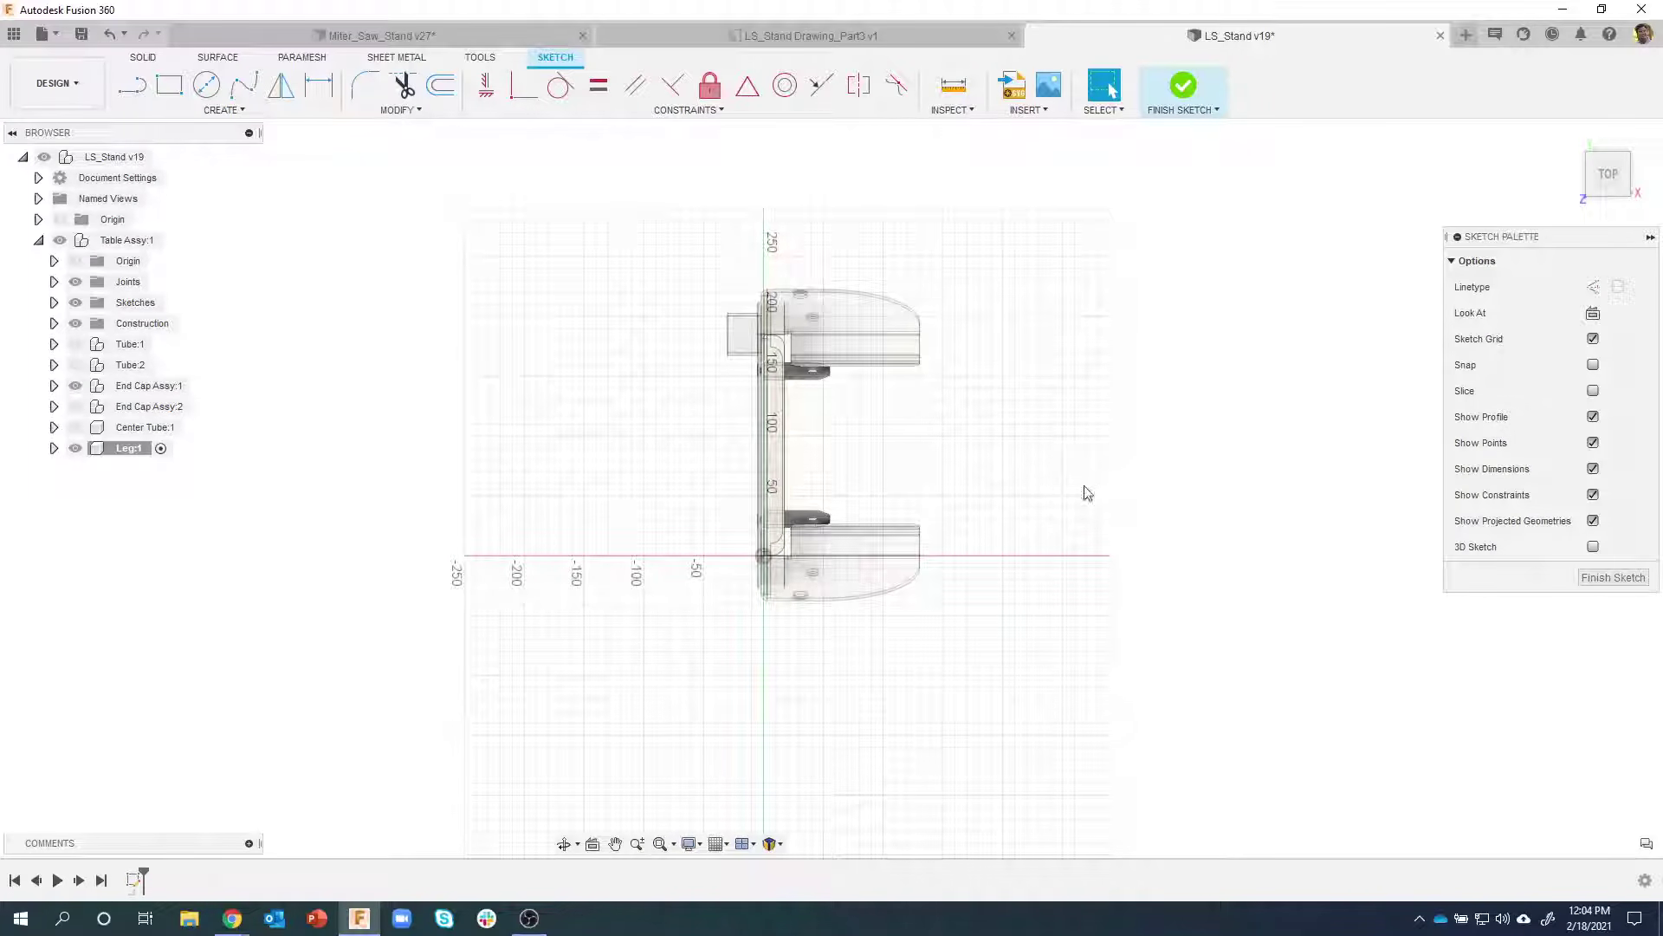
{"action": "key", "text": "c"}
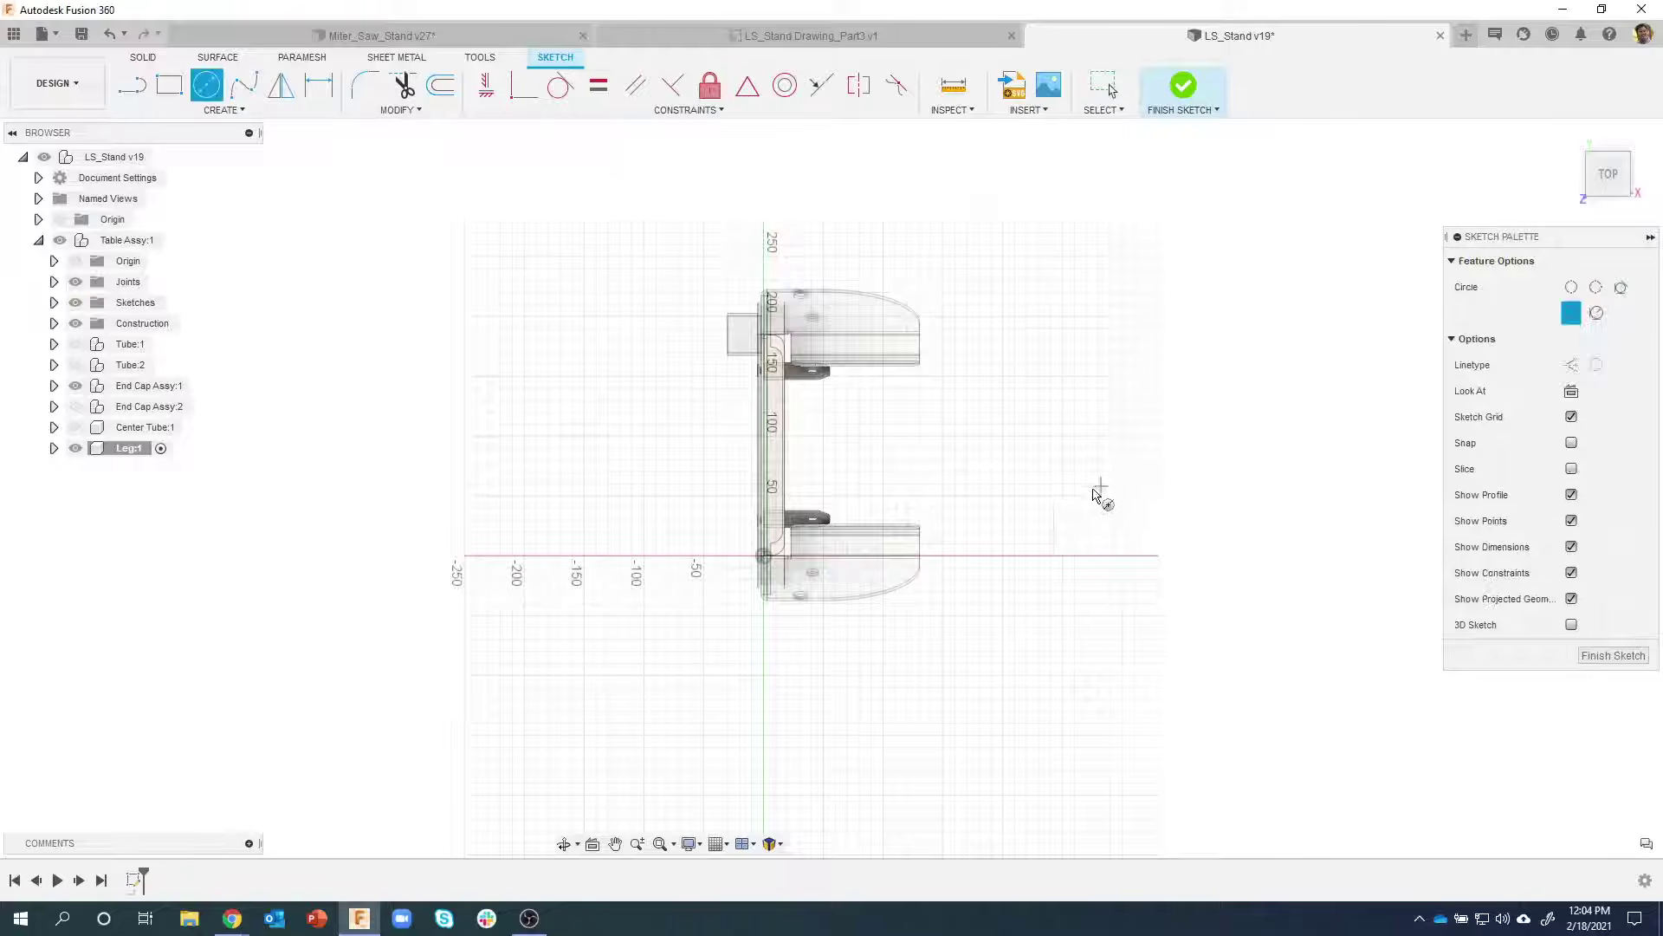
{"action": "left_click", "coordinate": [1087, 511]}
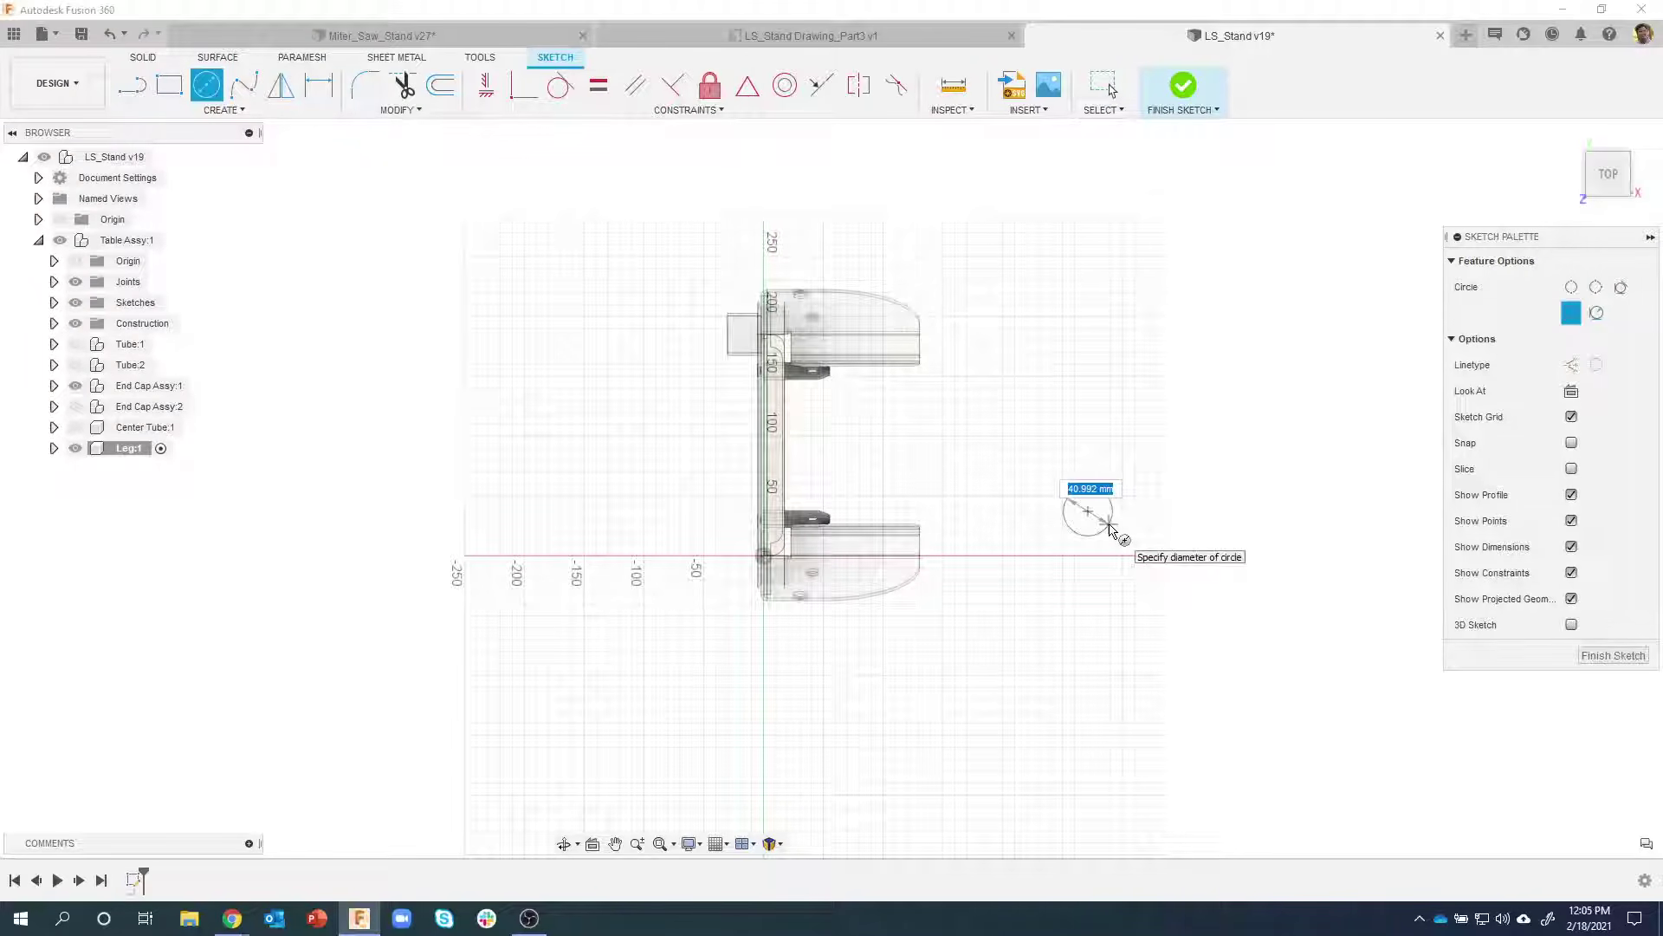
{"action": "type", "text": "45"}
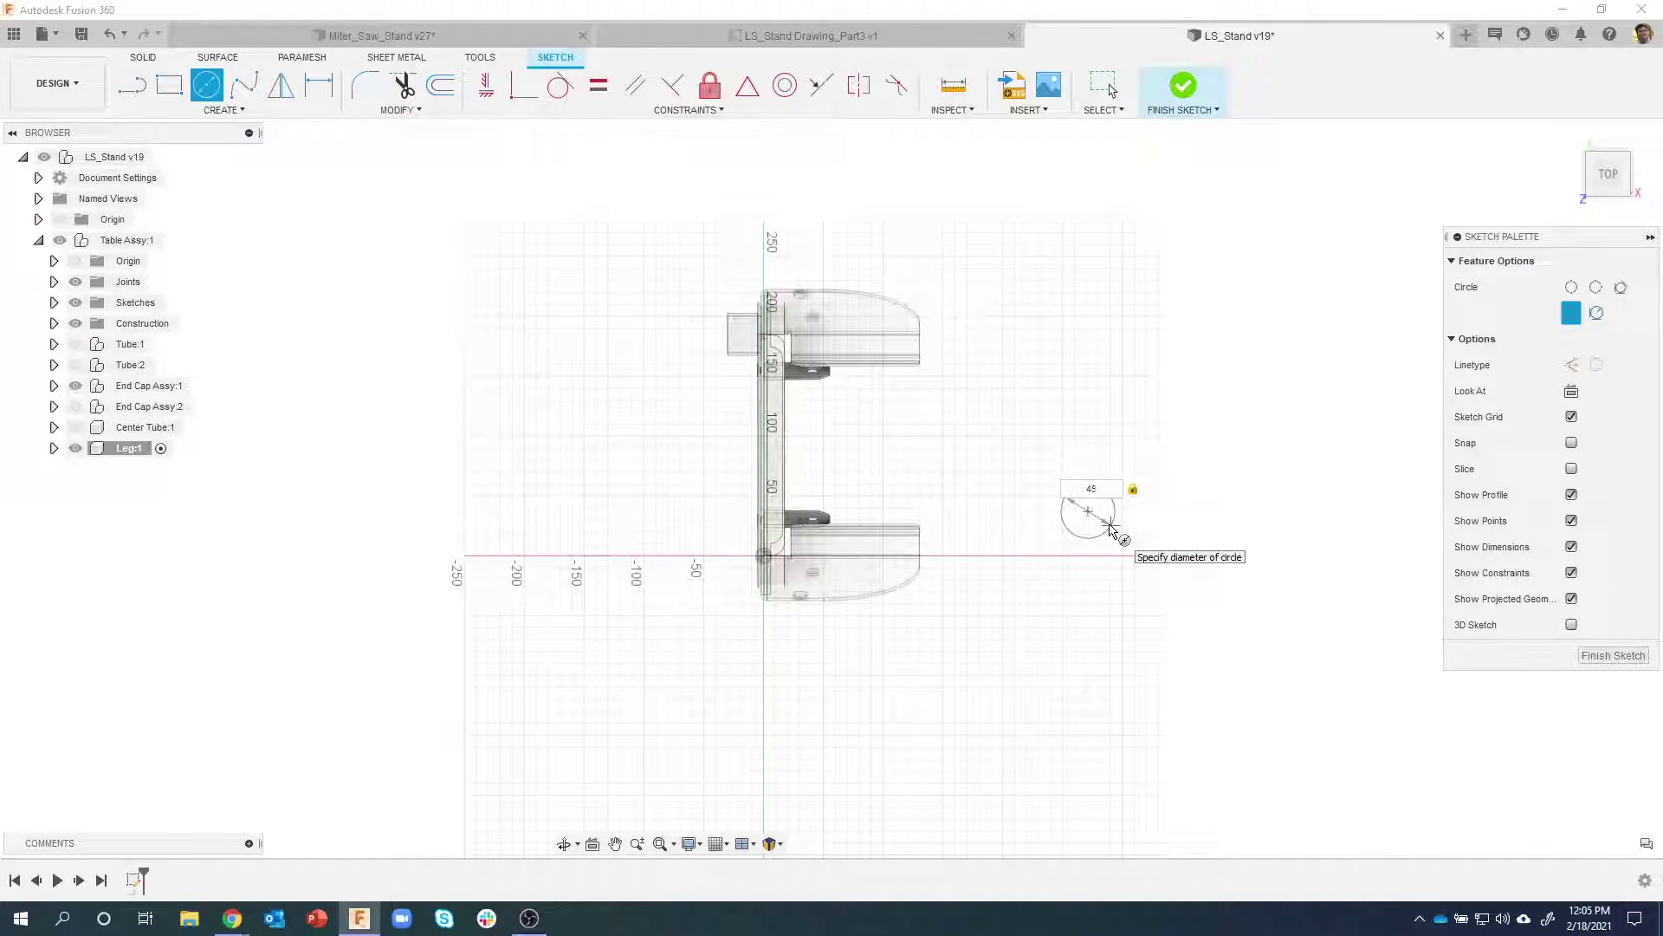
{"action": "key", "text": "Return"}
{"action": "key", "text": "Escape"}
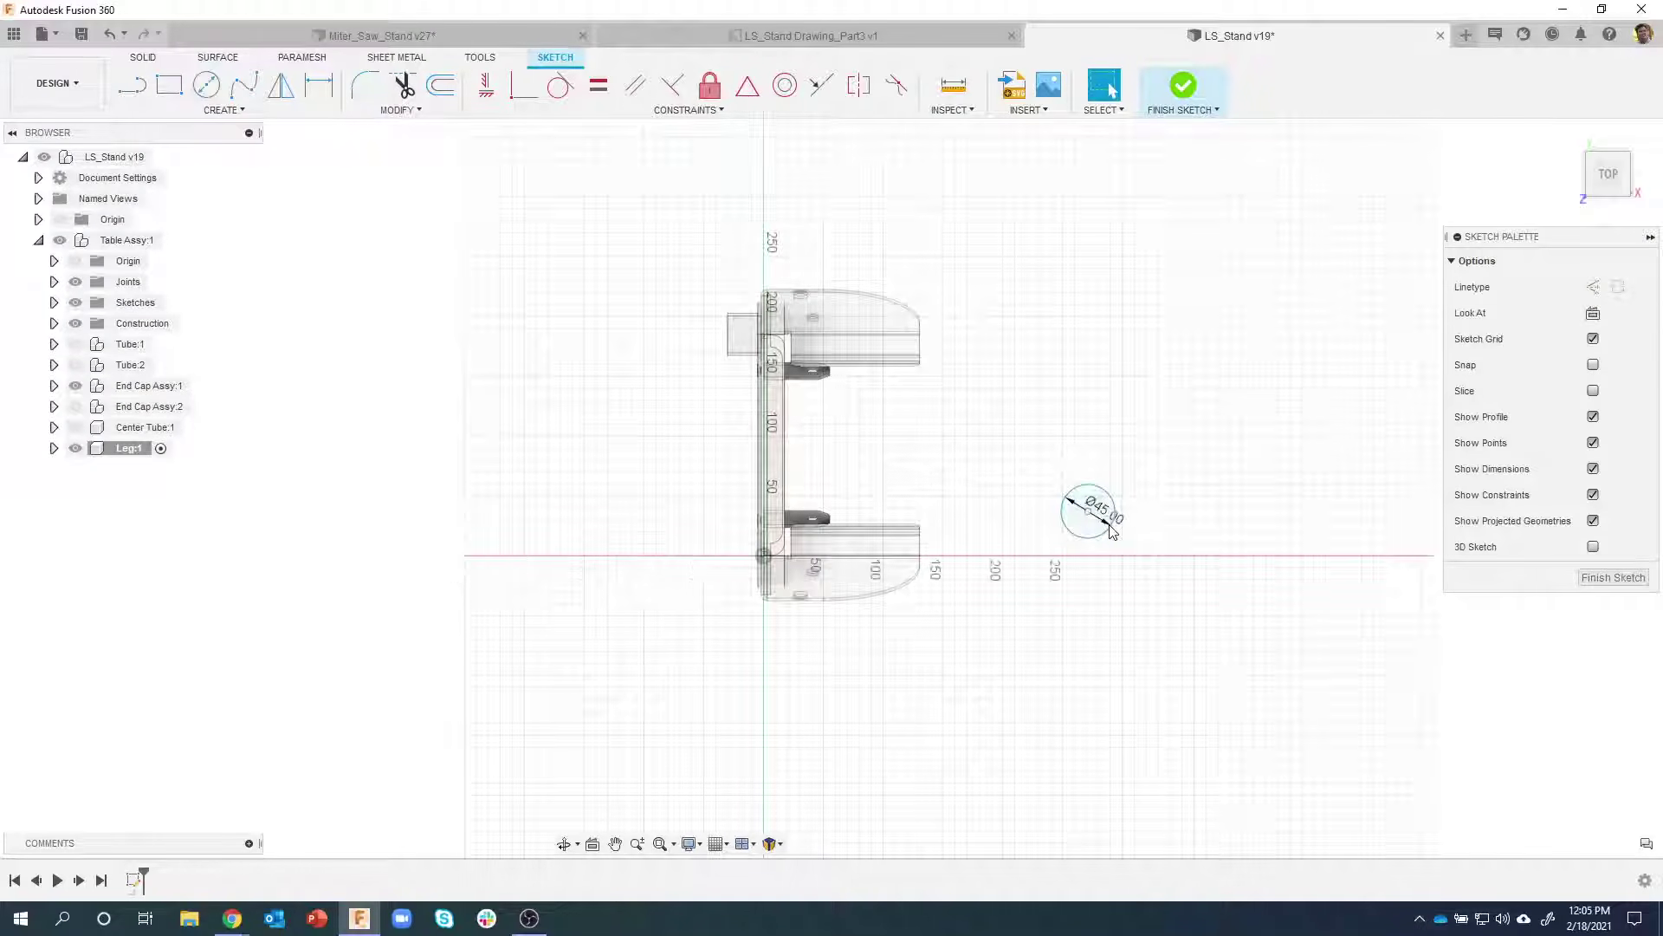
Examine the exploded leg assembly, including the foot, and its parts list on the first sheet of LS_Stand Drawing_Part3
{"action": "left_click", "coordinate": [797, 39]}
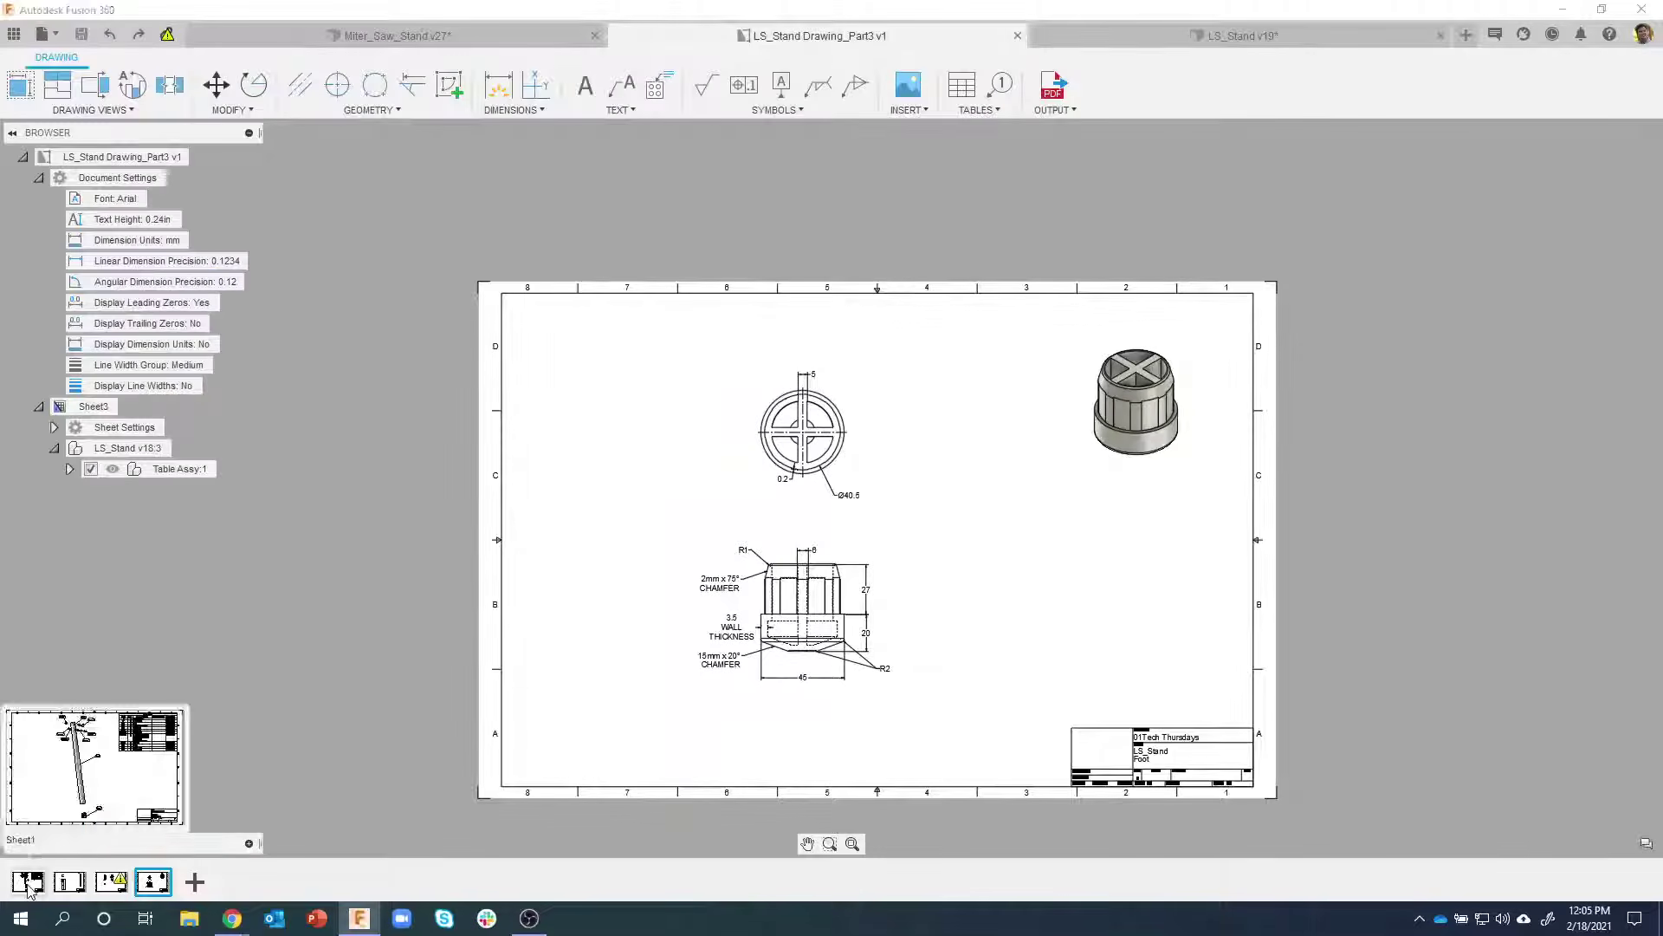
{"action": "left_click", "coordinate": [29, 882]}
{"action": "scroll", "coordinate": [514, 521], "scroll_direction": "up", "scroll_amount": 3}
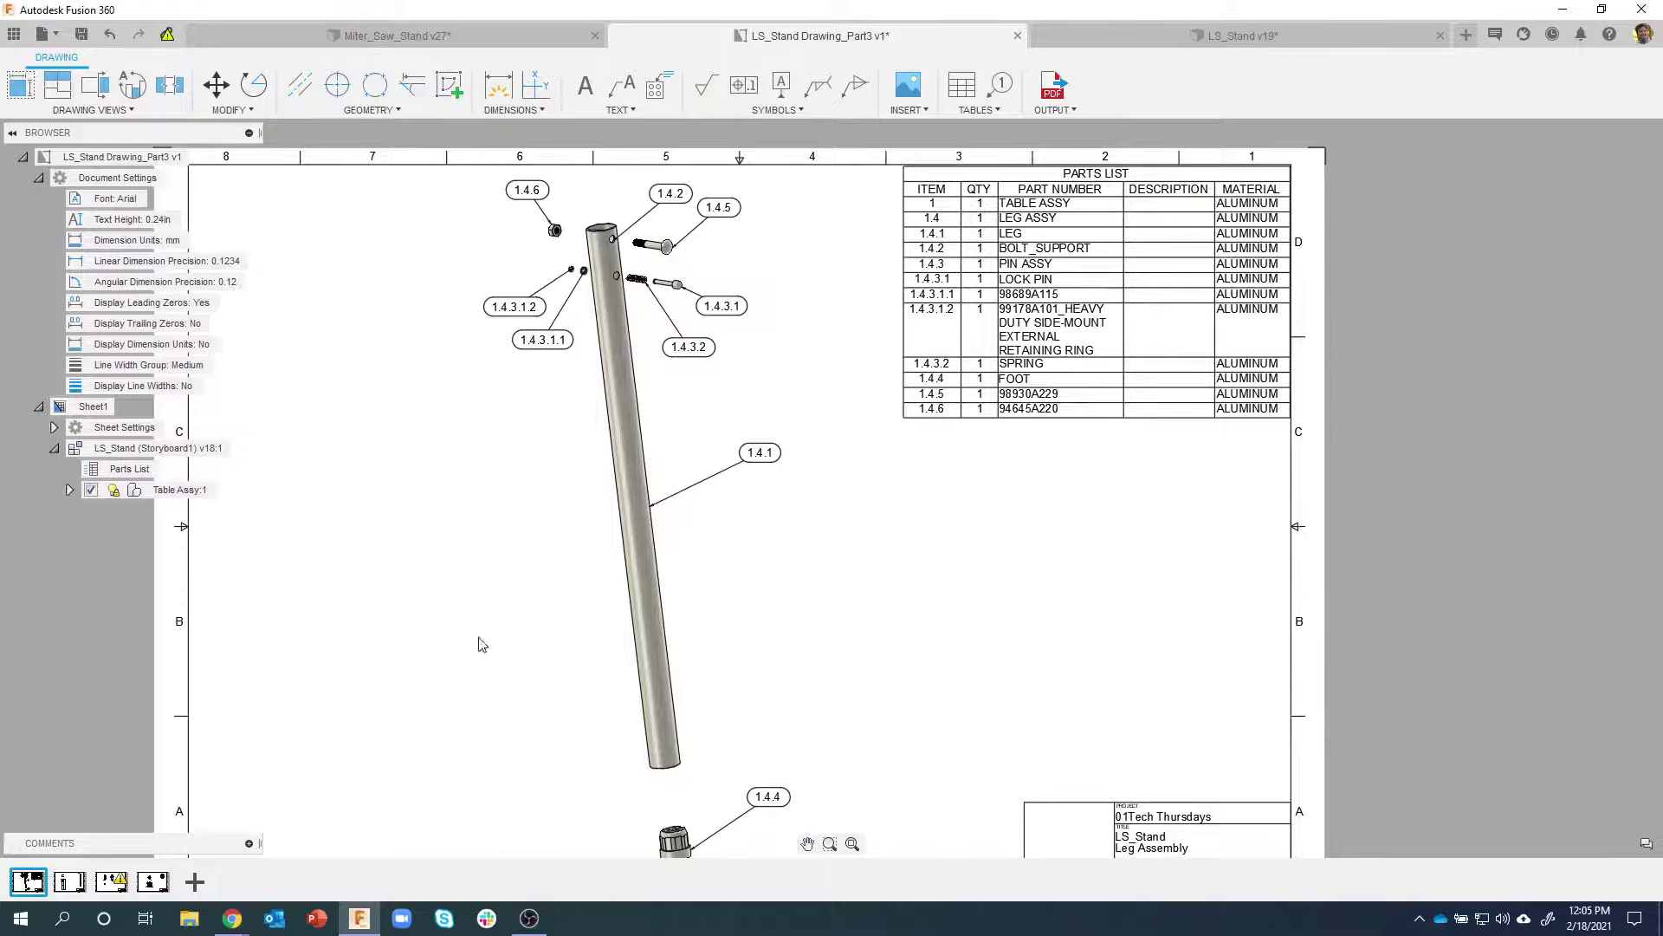
{"action": "scroll", "coordinate": [650, 732], "scroll_direction": "up", "scroll_amount": 5}
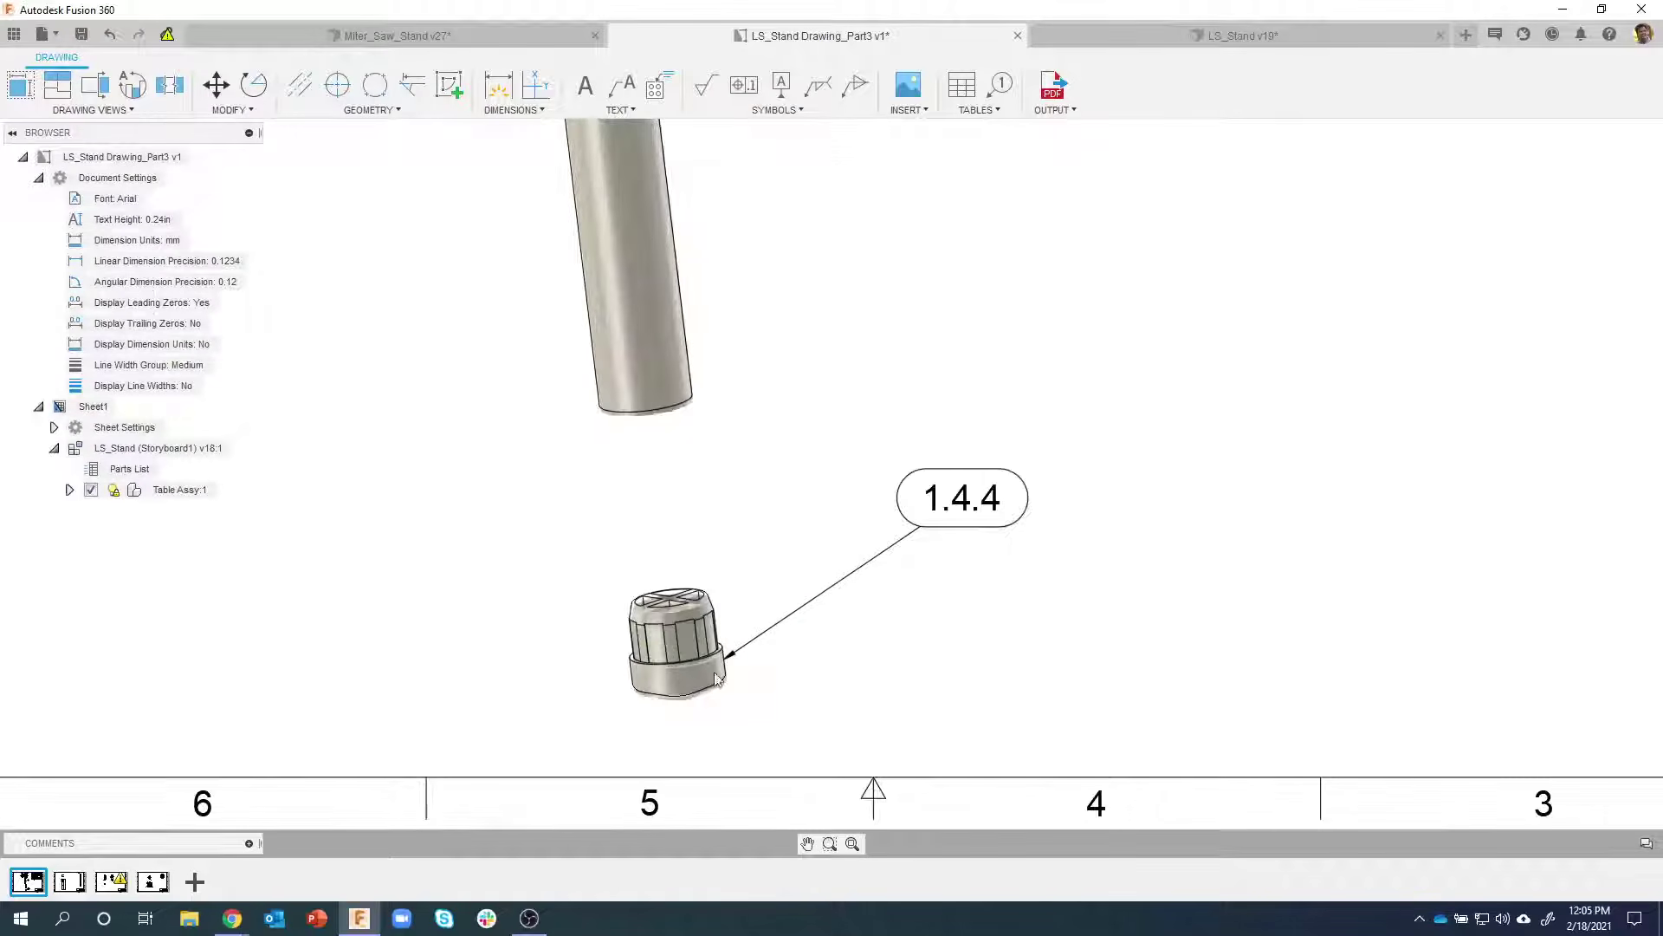
{"action": "scroll", "coordinate": [662, 645], "scroll_direction": "down", "scroll_amount": 6}
{"action": "middle_click_drag", "start_coordinate": [738, 468], "coordinate": [735, 597]}
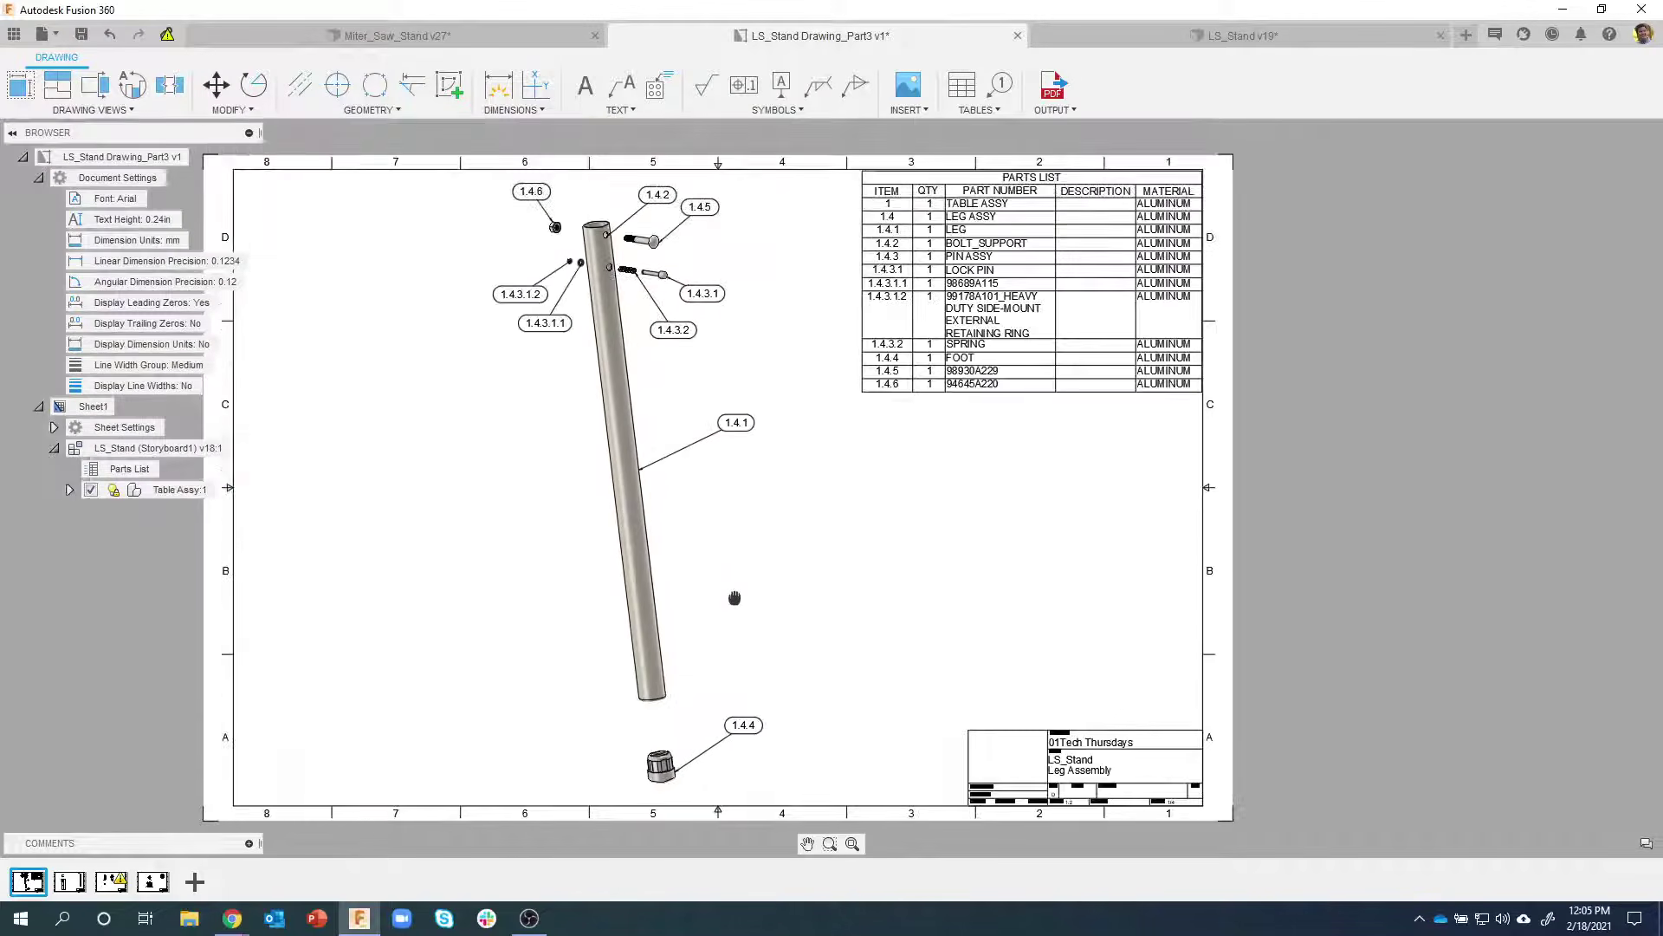
Review the dimensions on the Leg, Lock Pin and Foot sheets of the drawing
{"action": "left_click", "coordinate": [69, 882]}
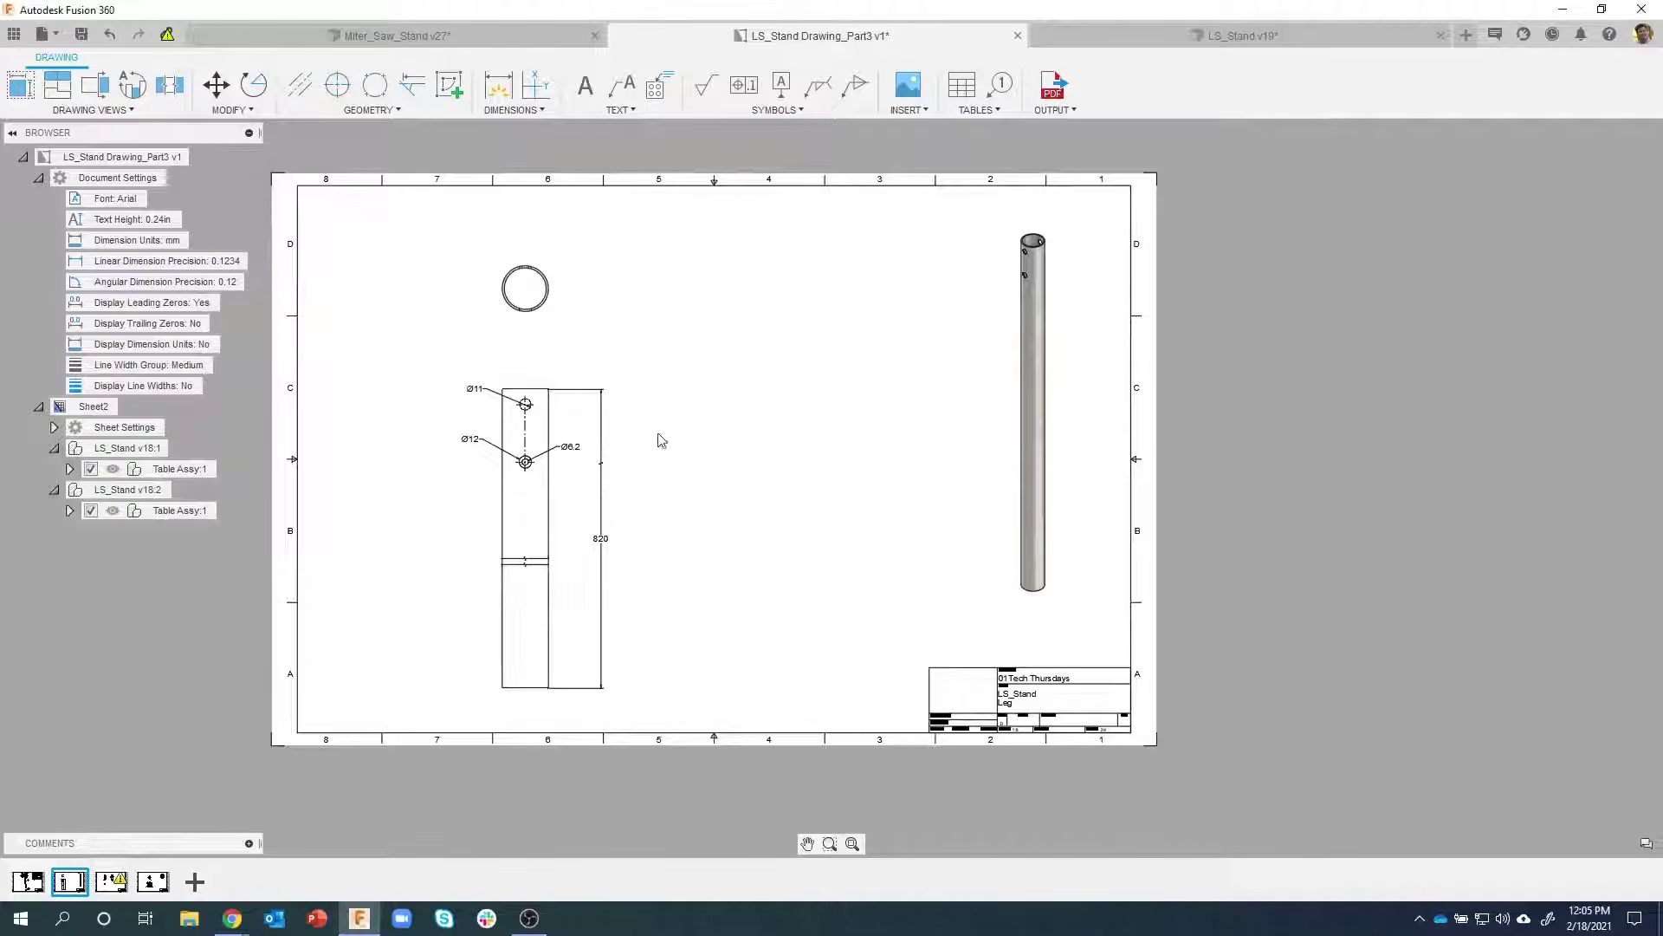
{"action": "scroll", "coordinate": [485, 555], "scroll_direction": "up", "scroll_amount": 4}
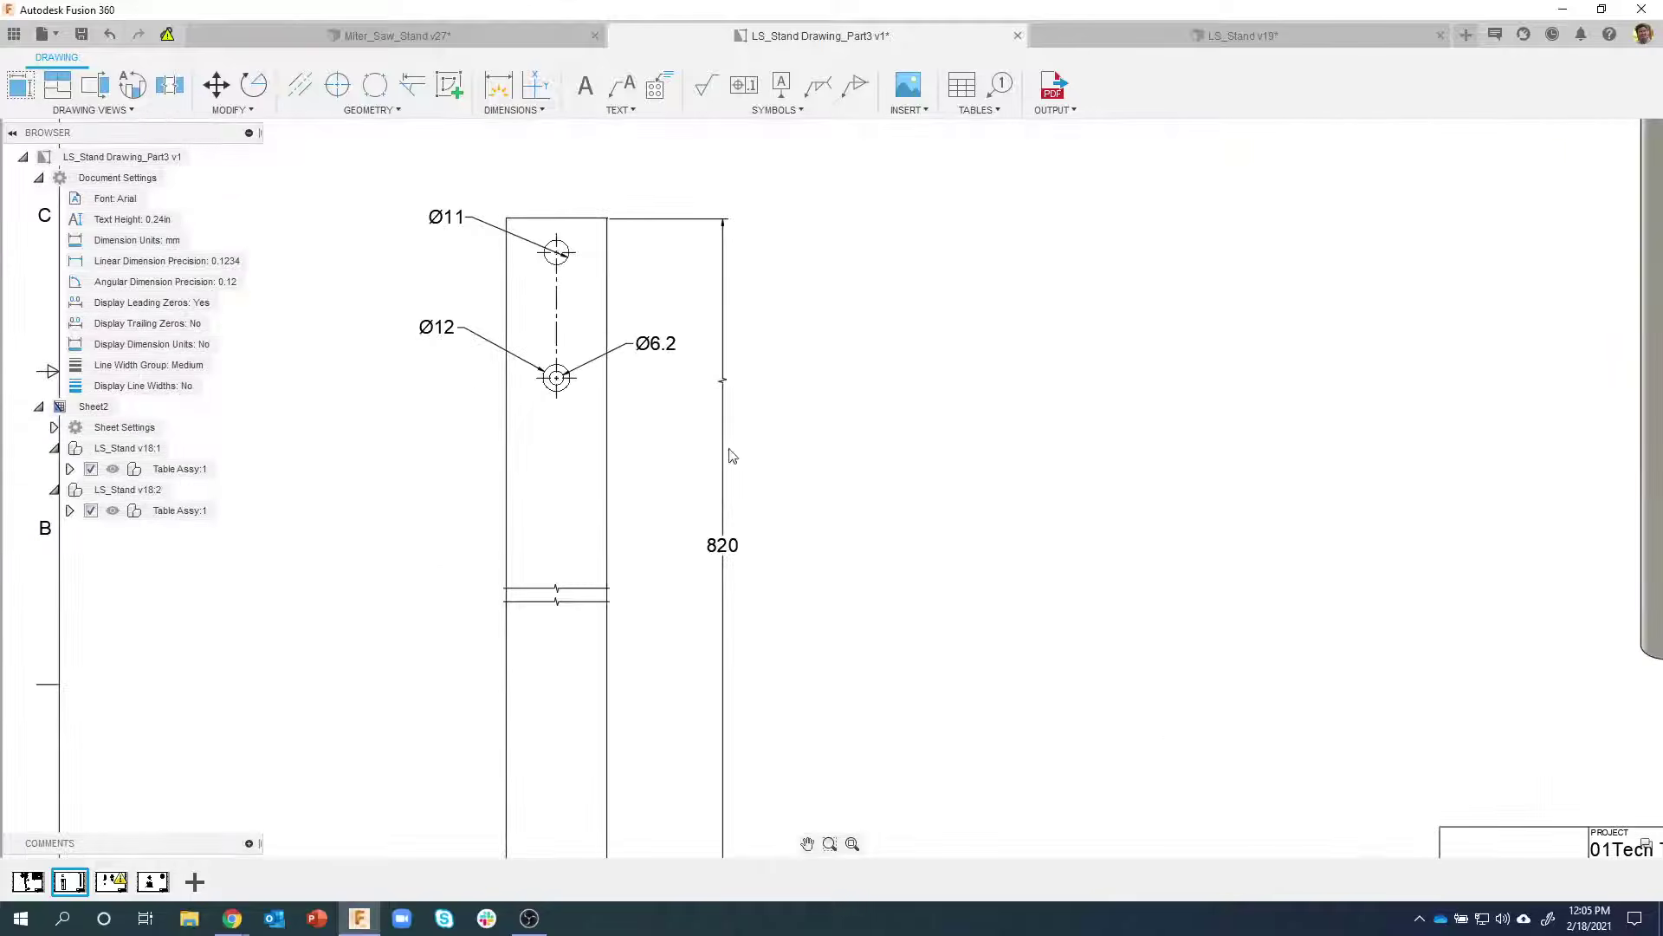
{"action": "scroll", "coordinate": [728, 360], "scroll_direction": "down", "scroll_amount": 4}
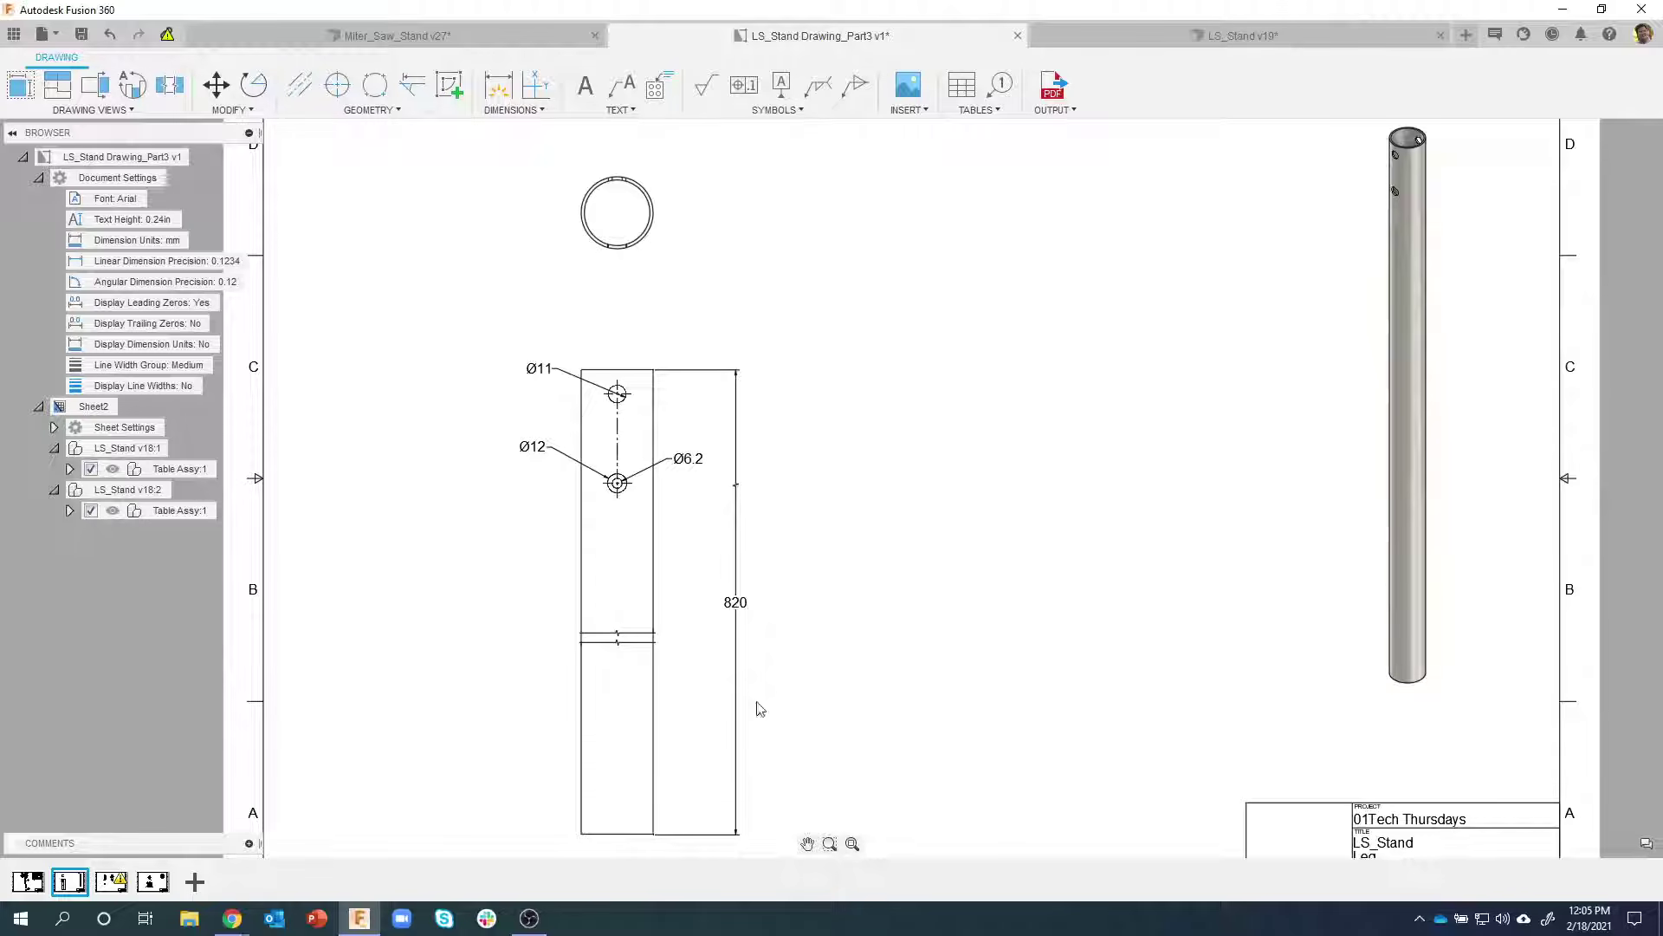
{"action": "left_click", "coordinate": [121, 882]}
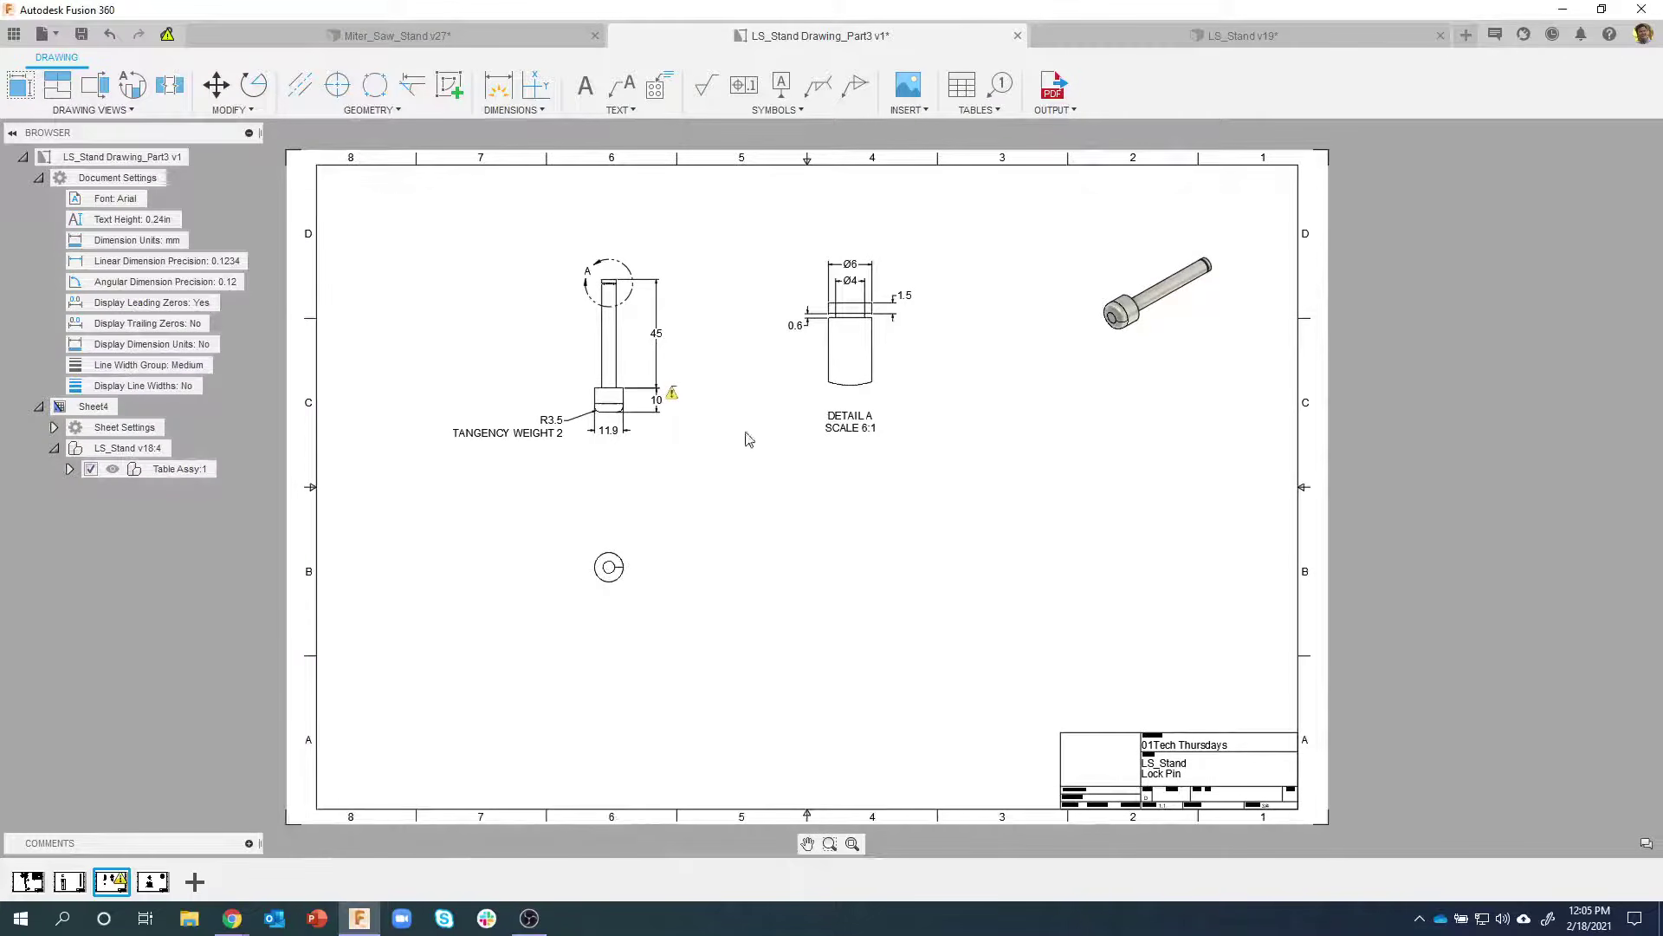
{"action": "left_click", "coordinate": [152, 884]}
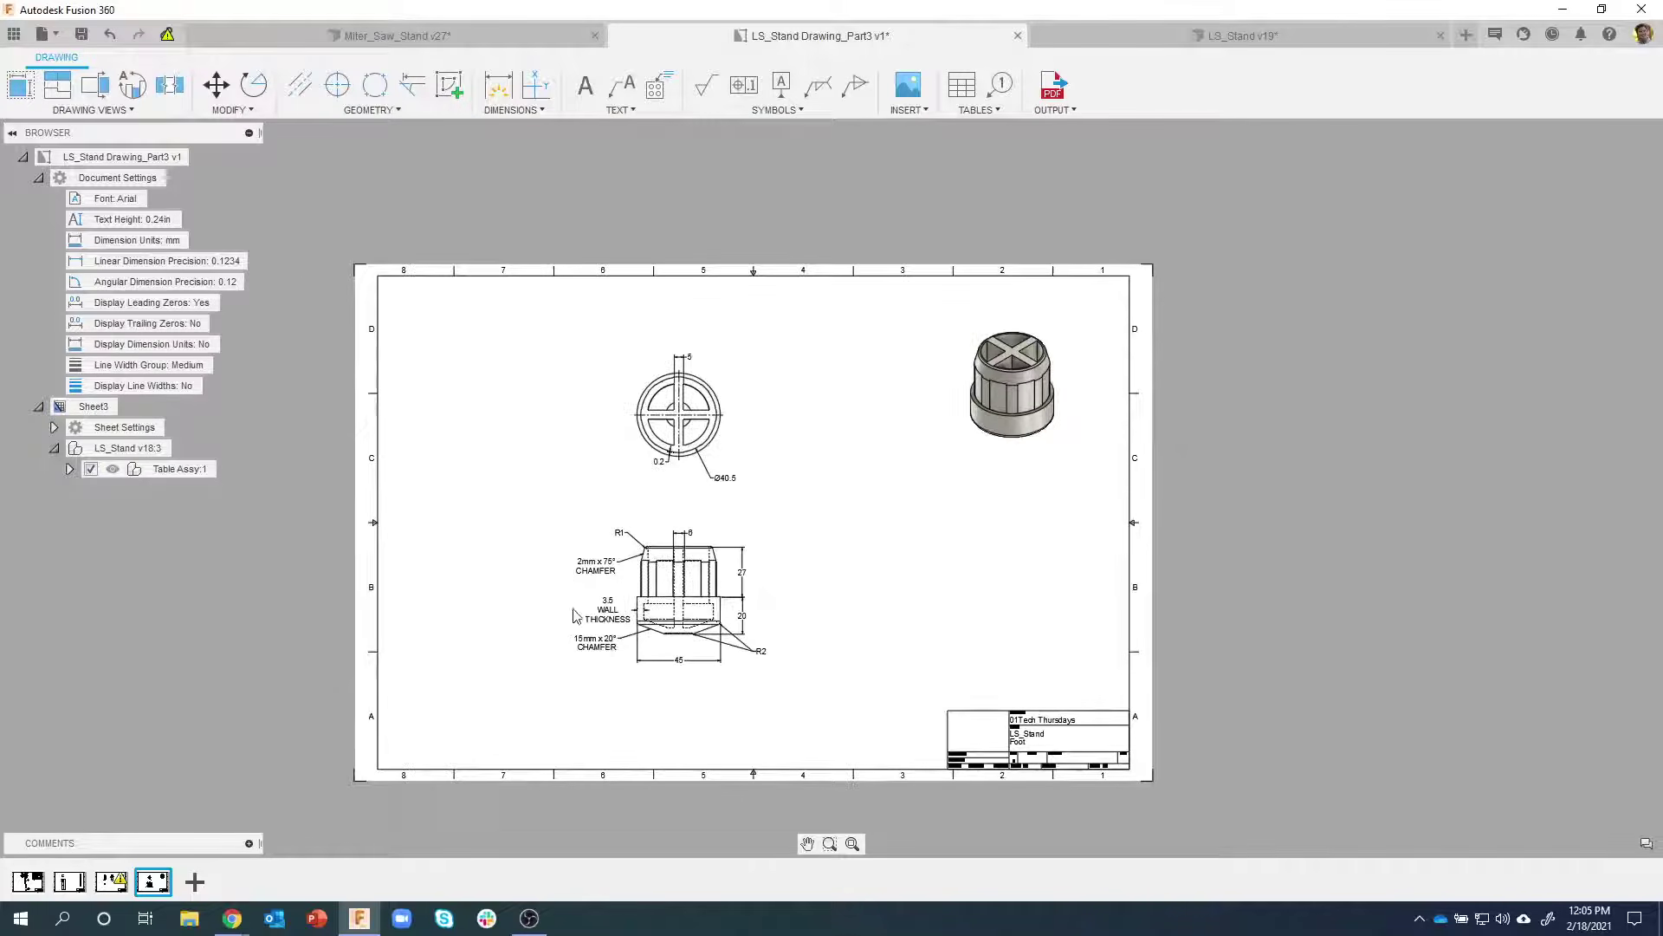
{"action": "scroll", "coordinate": [576, 625], "scroll_direction": "up", "scroll_amount": 2}
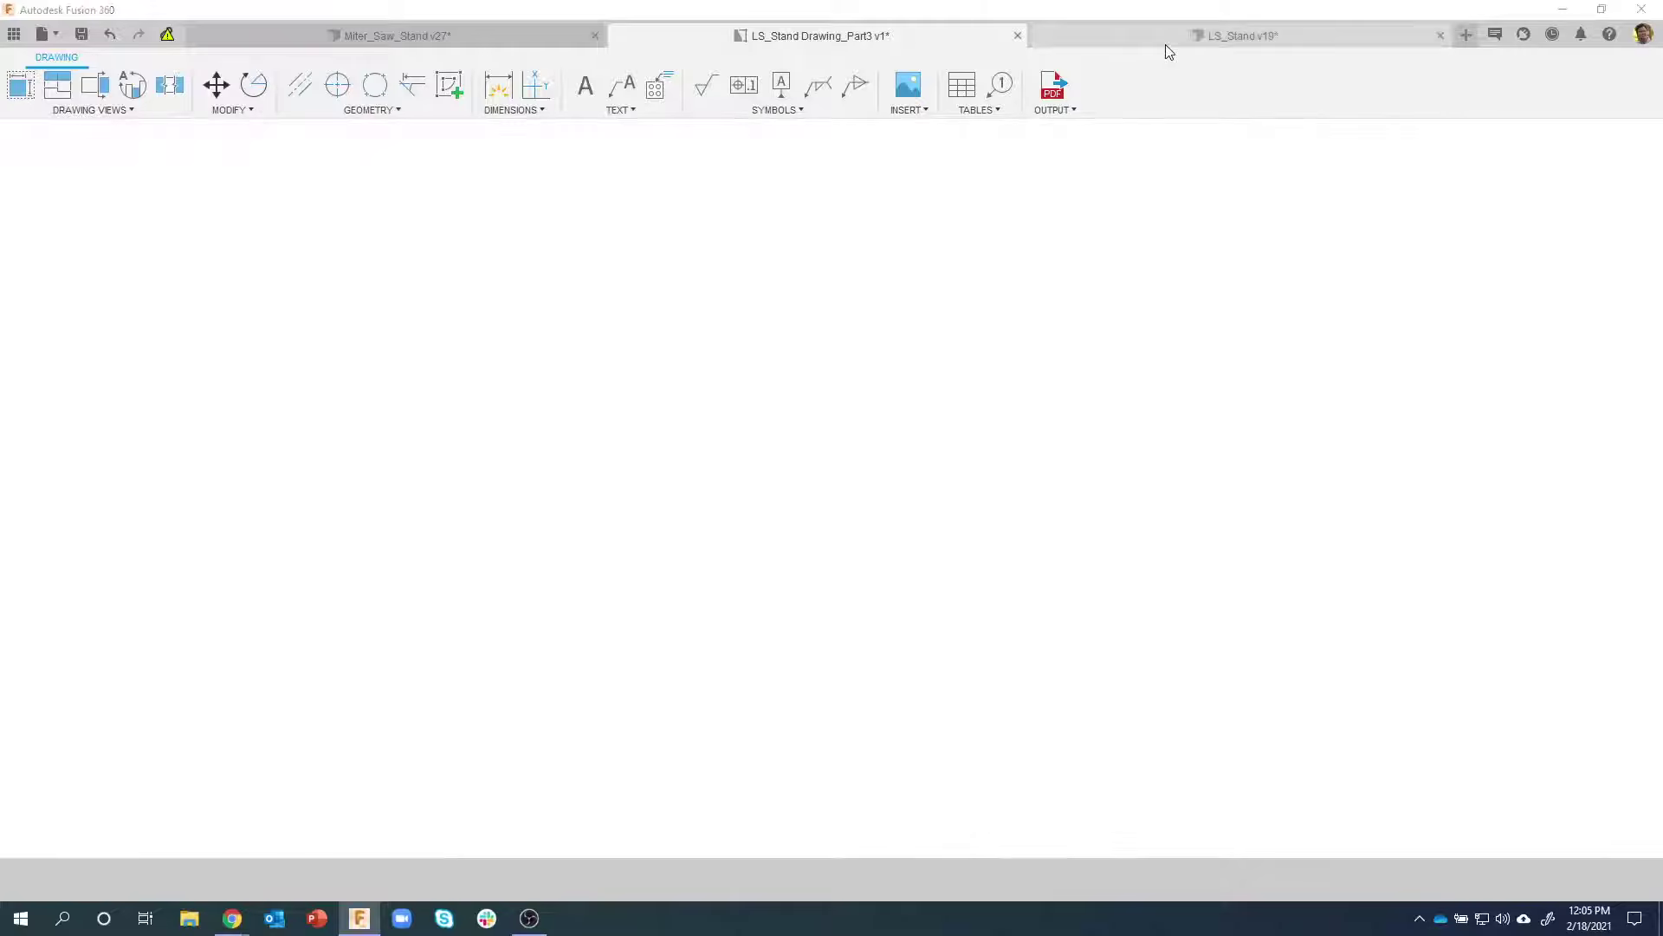
Switch to the LS_Stand design and extrude the 45 mm circle downward 820 mm as a new body
{"action": "left_click", "coordinate": [1170, 41]}
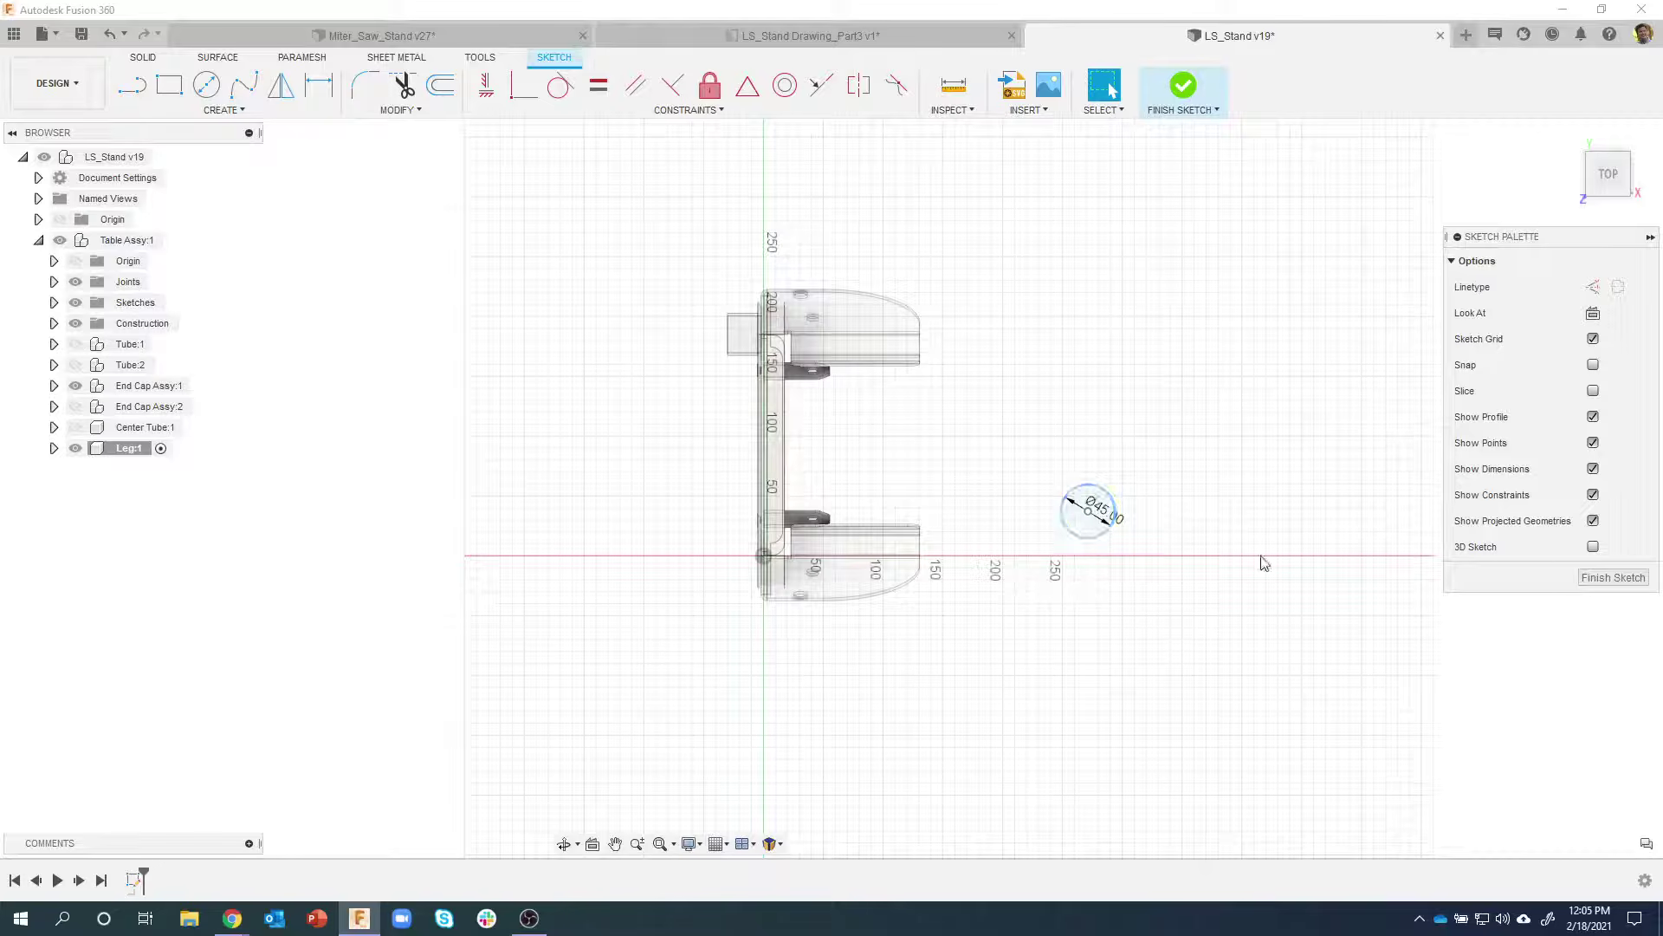
{"action": "middle_click_drag", "start_coordinate": [1126, 506], "coordinate": [1059, 539], "text": "shift"}
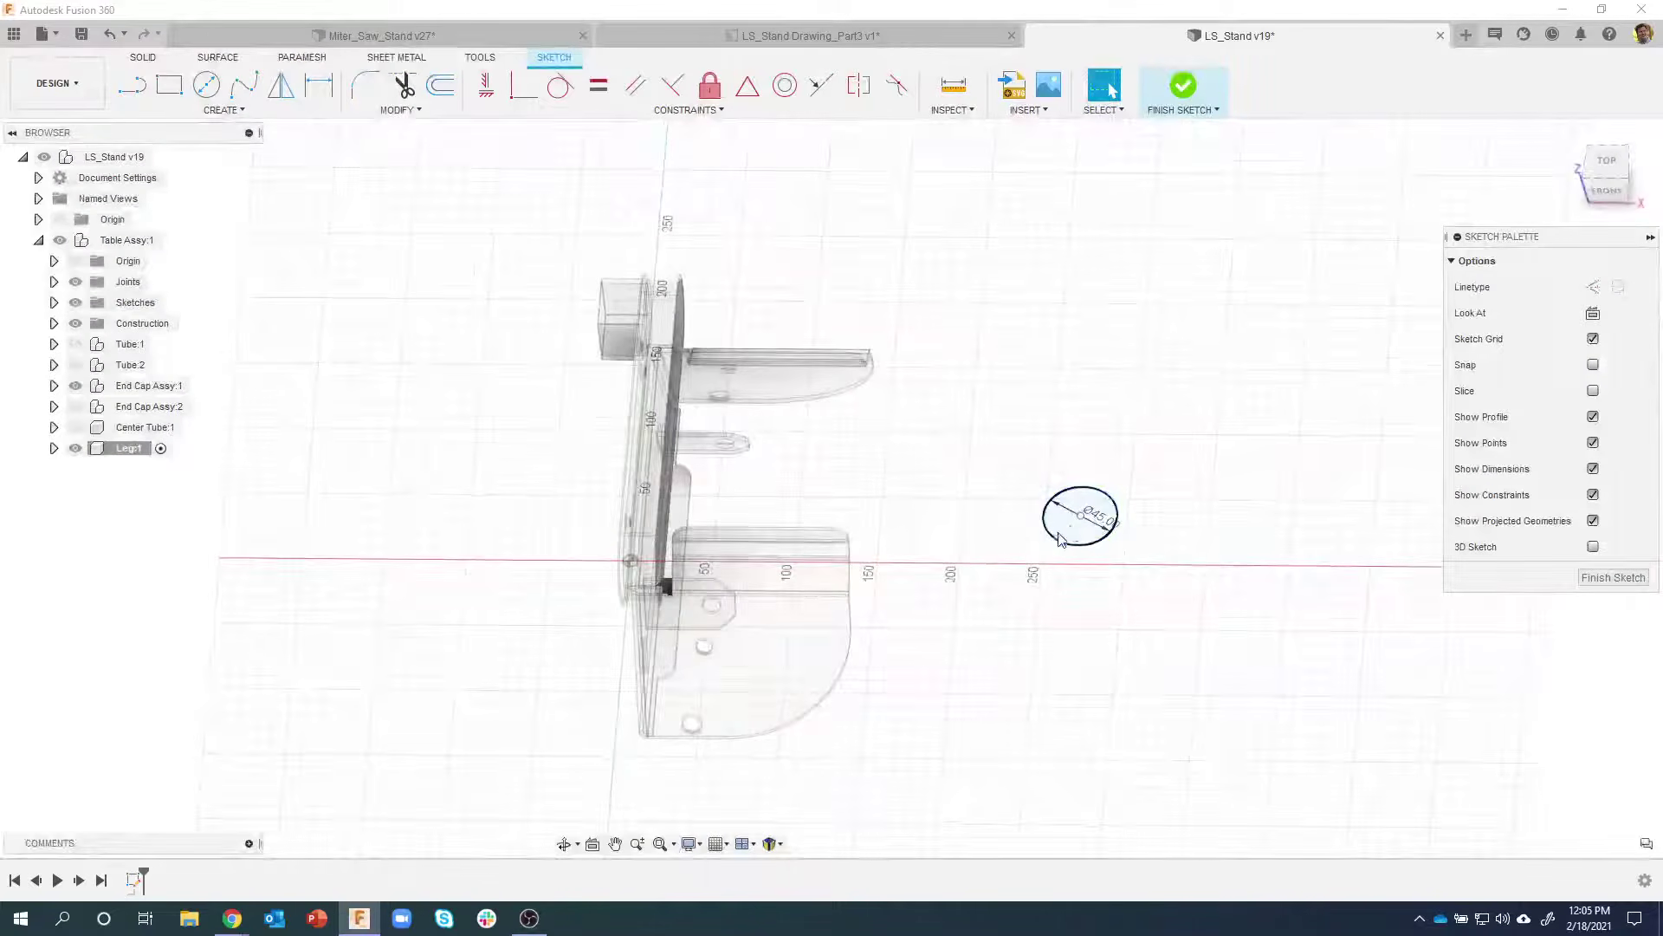
{"action": "middle_click_drag", "start_coordinate": [1071, 482], "coordinate": [1207, 147], "text": "shift"}
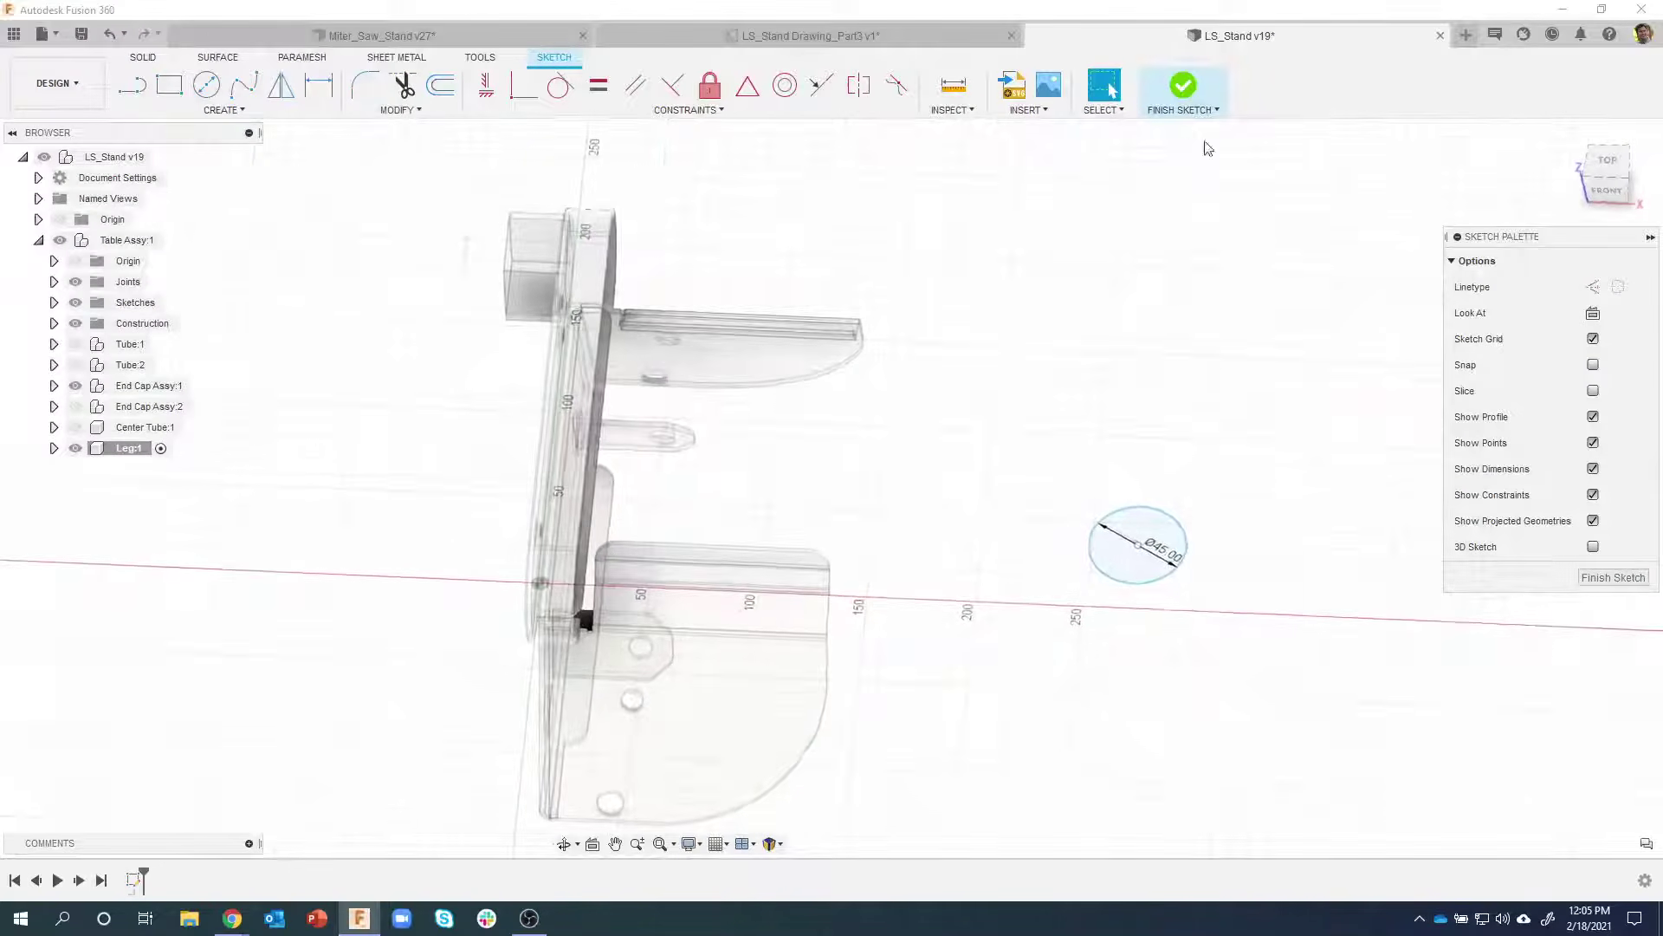
{"action": "left_click", "coordinate": [1117, 548]}
{"action": "right_click", "coordinate": [1115, 556]}
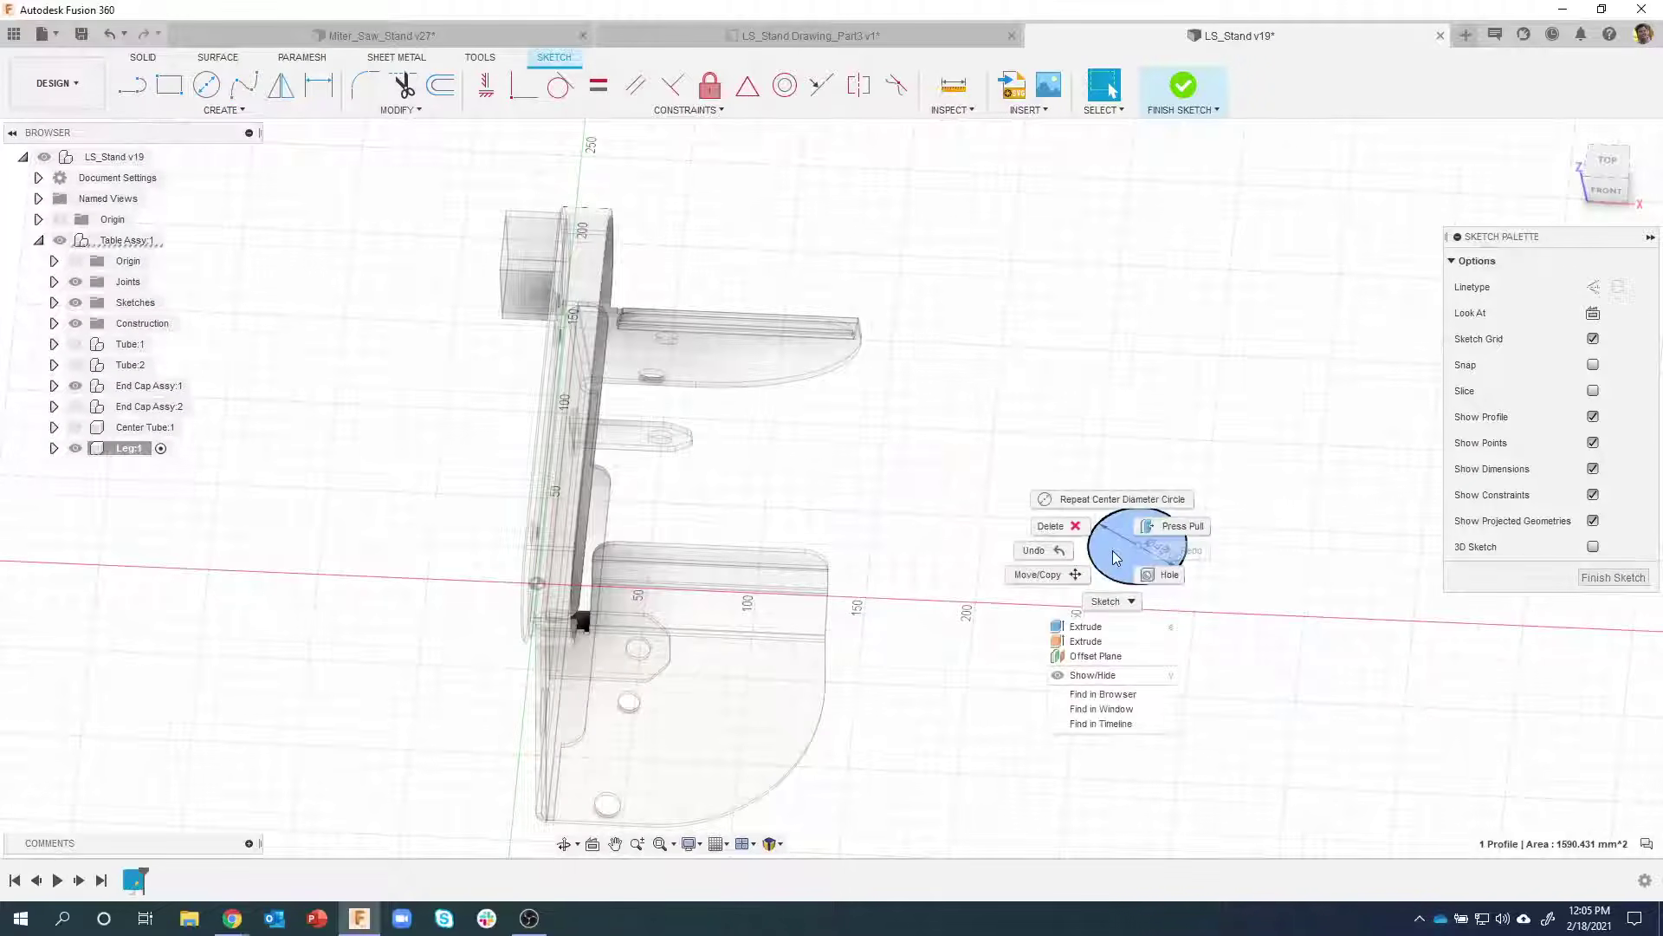
{"action": "left_click", "coordinate": [1112, 629]}
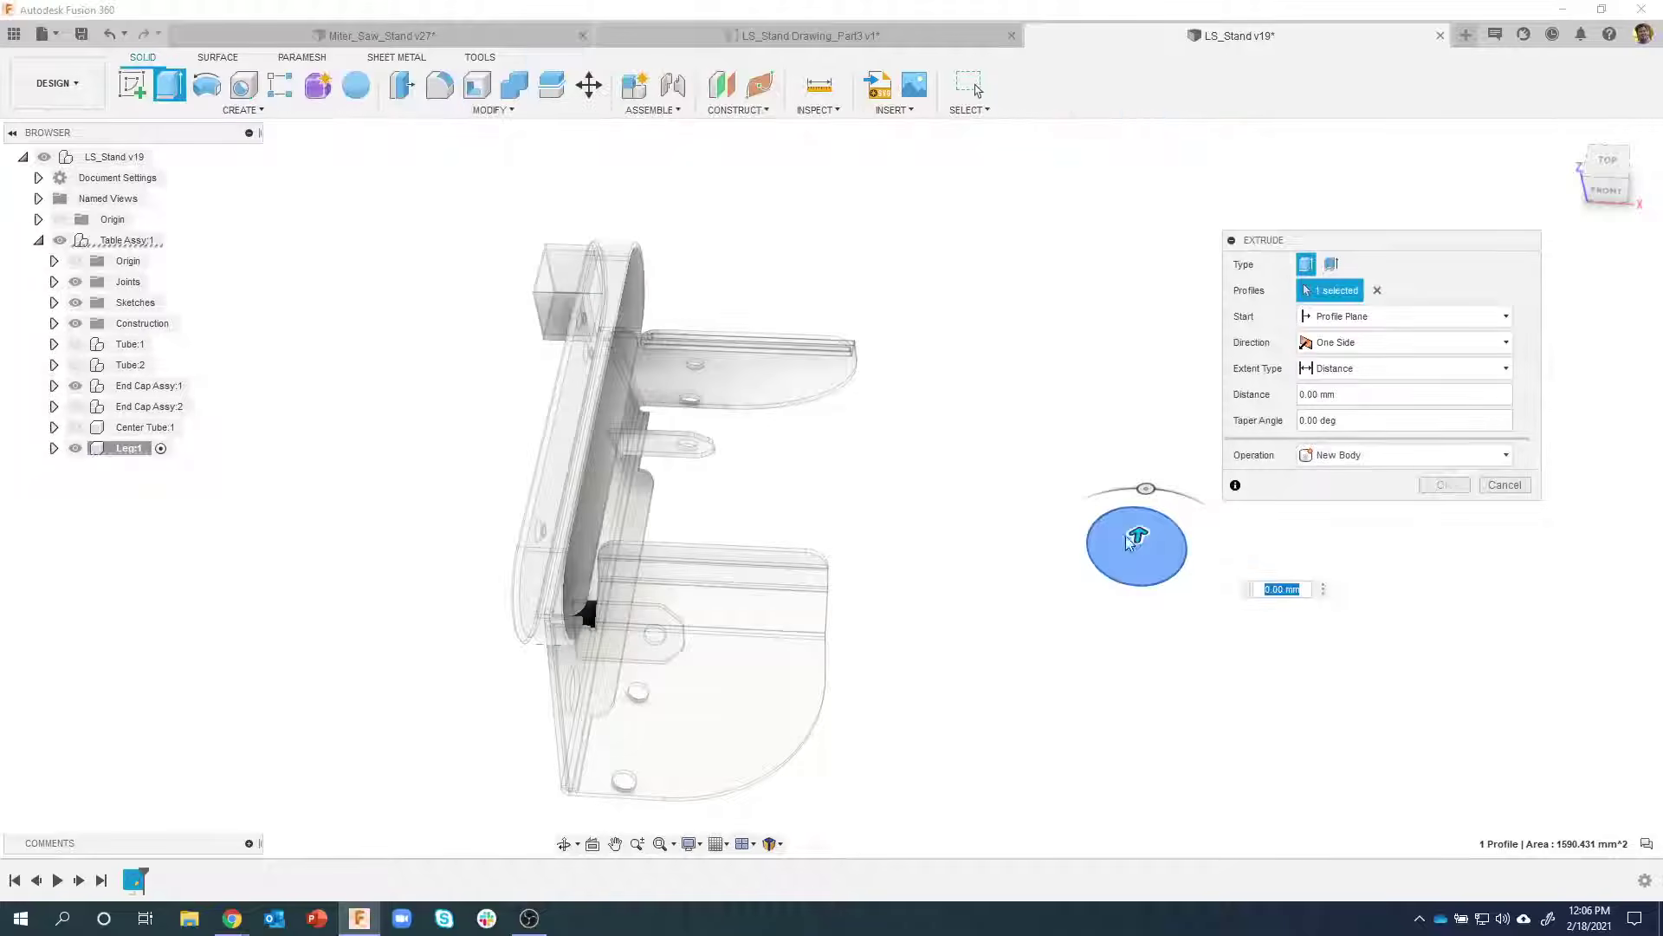
{"action": "middle_click_drag", "start_coordinate": [1131, 542], "coordinate": [1074, 429], "text": "shift"}
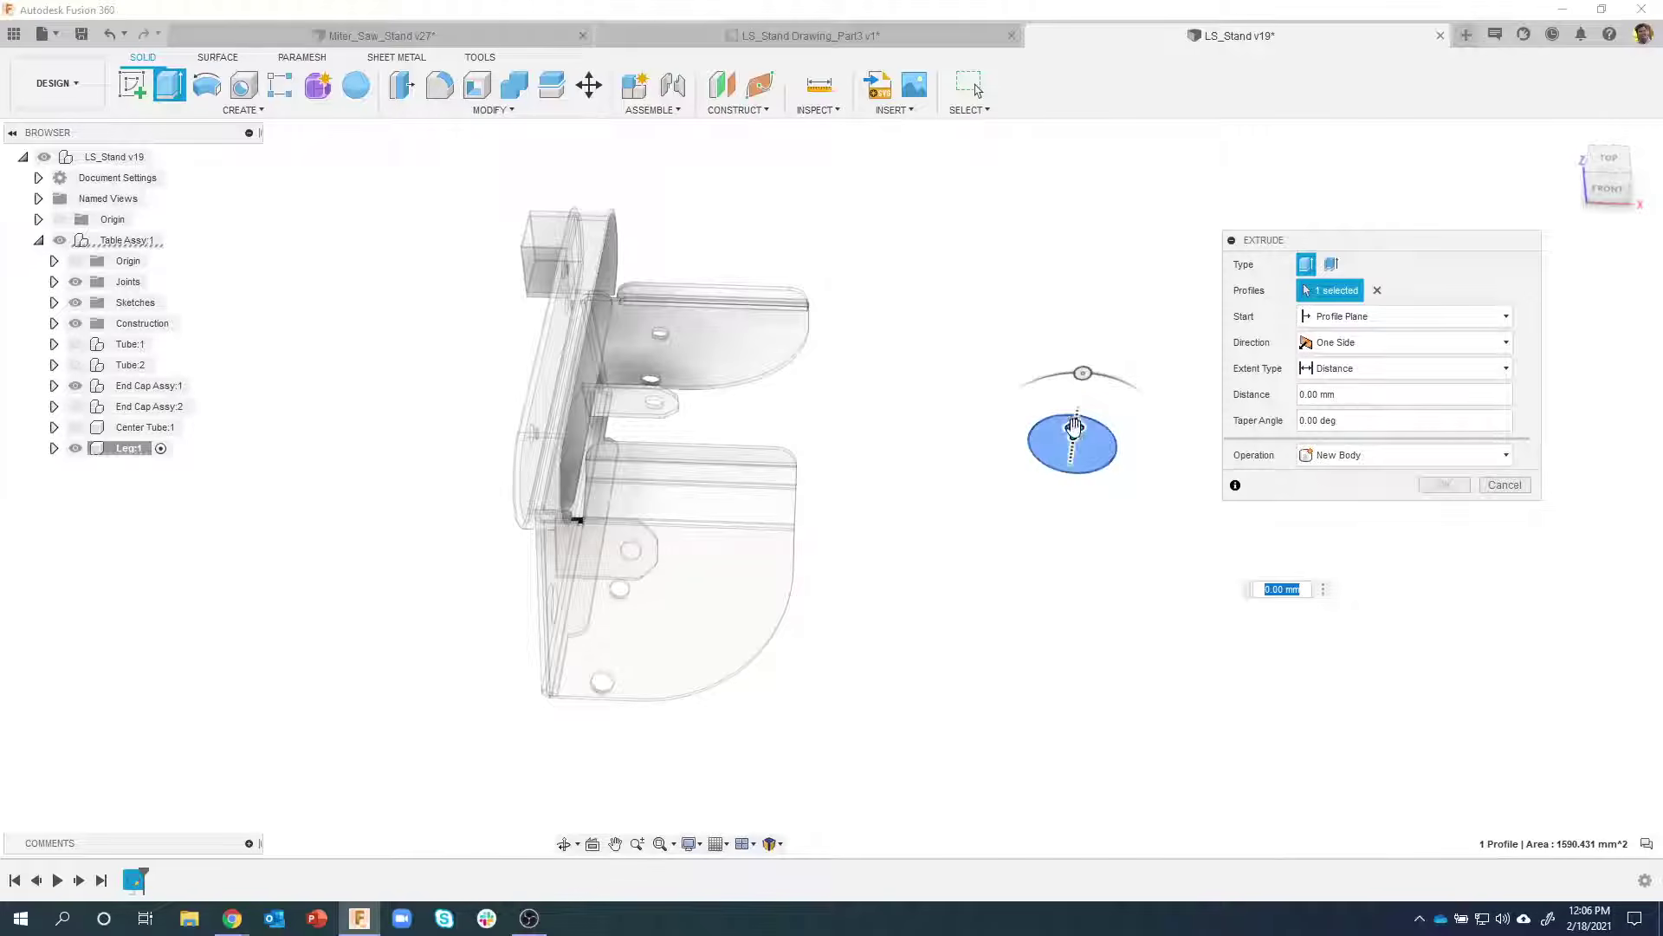
{"action": "left_click_drag", "start_coordinate": [1074, 426], "coordinate": [1054, 579]}
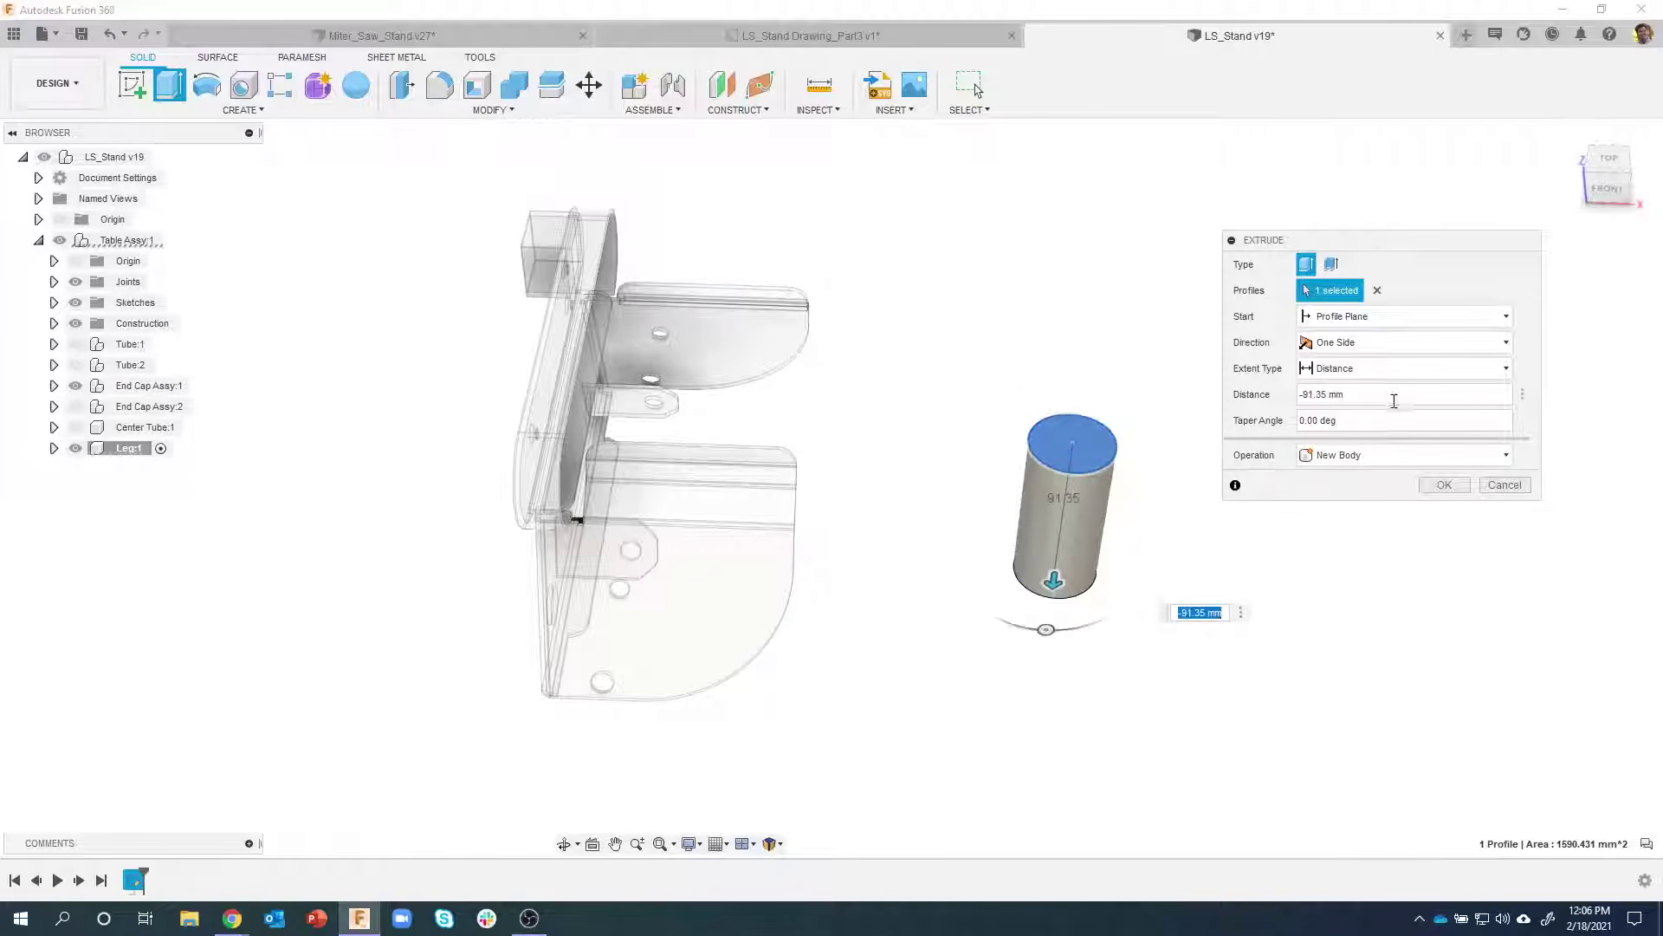
{"action": "left_click", "coordinate": [1394, 400]}
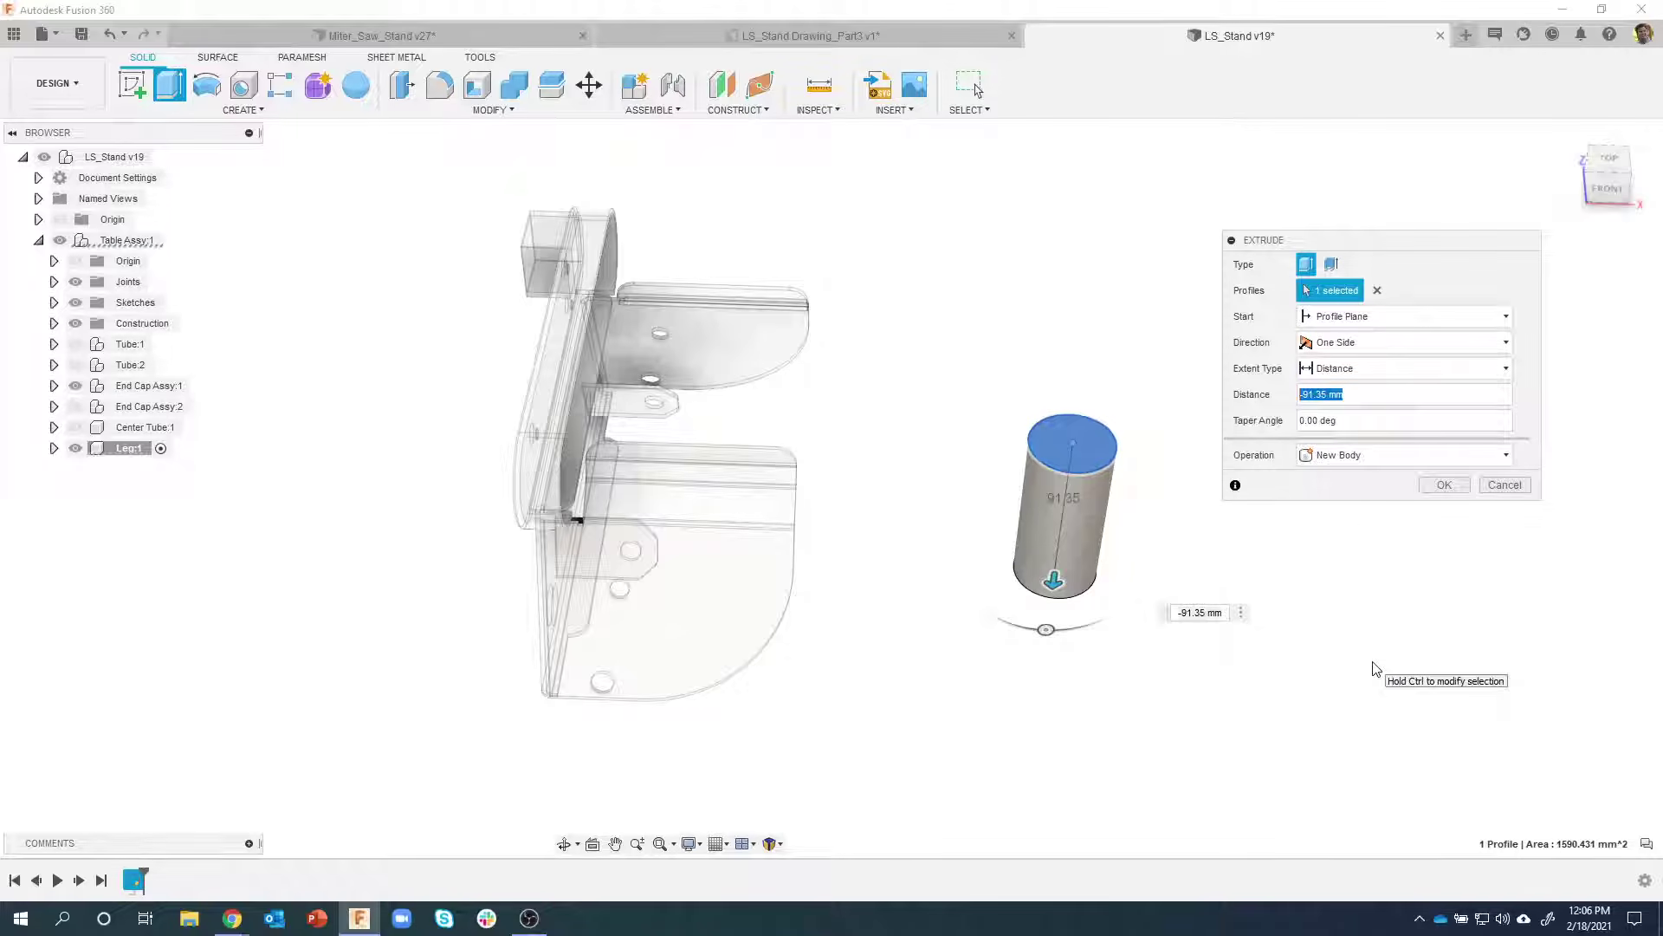
{"action": "type", "text": "-820"}
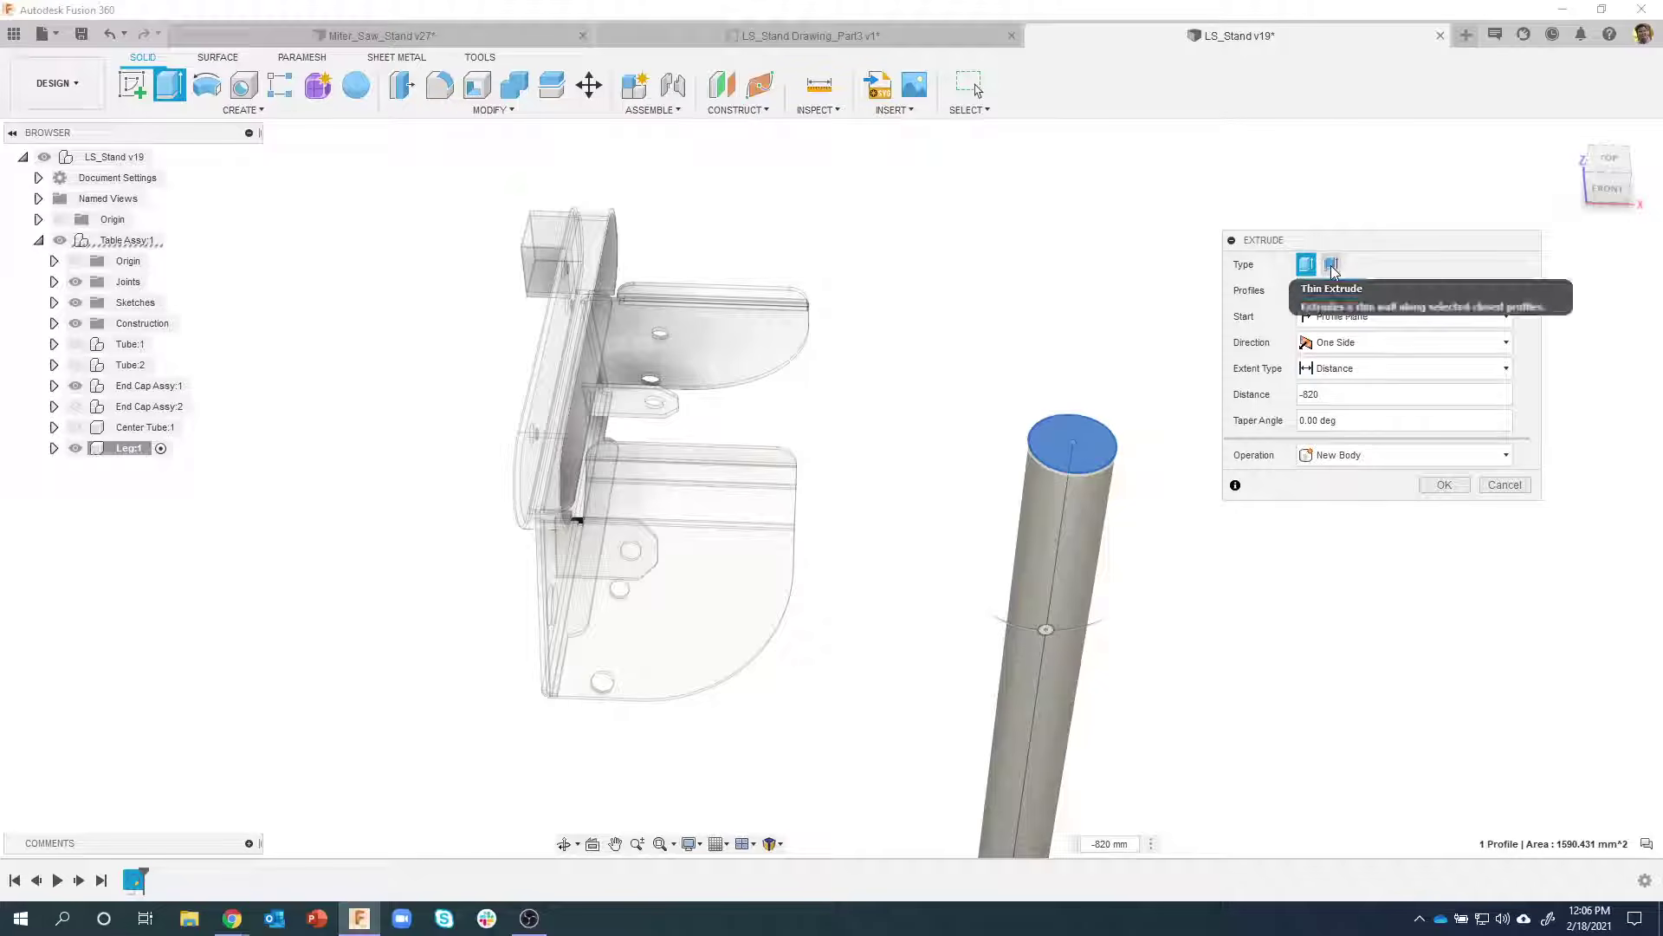
Make the leg extrusion a thin extrude with a 2 mm wall on the inside of the profile
{"action": "middle_click_drag", "start_coordinate": [1270, 554], "coordinate": [1033, 337], "text": "shift"}
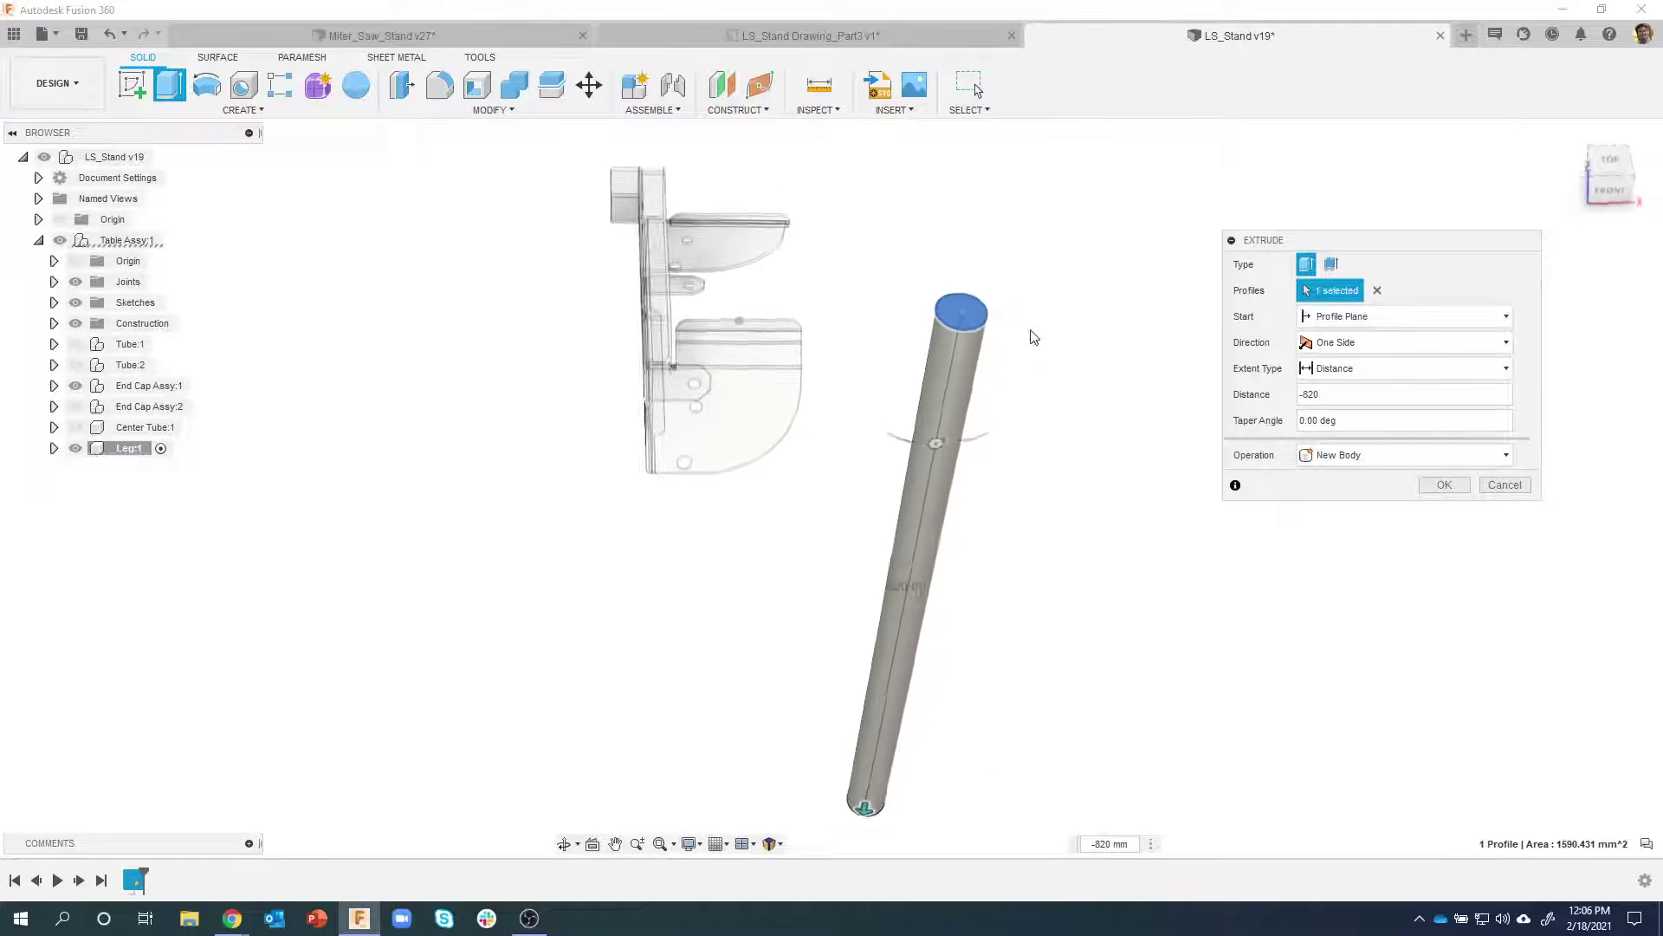
{"action": "left_click", "coordinate": [1332, 265]}
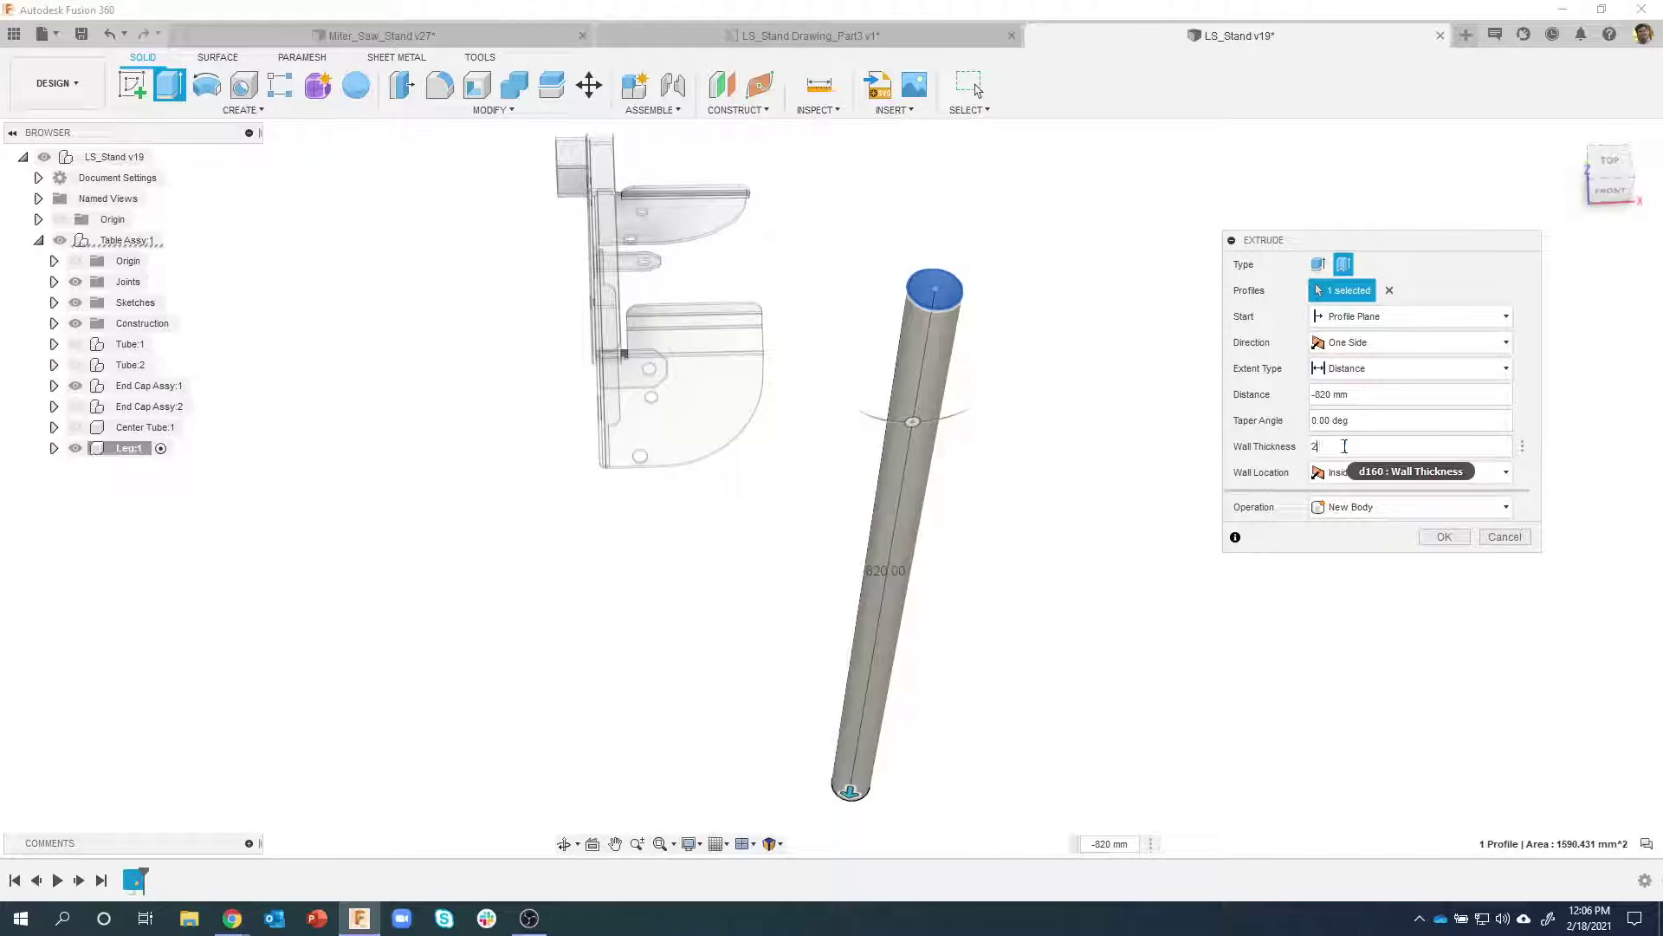
{"action": "left_click", "coordinate": [1445, 538]}
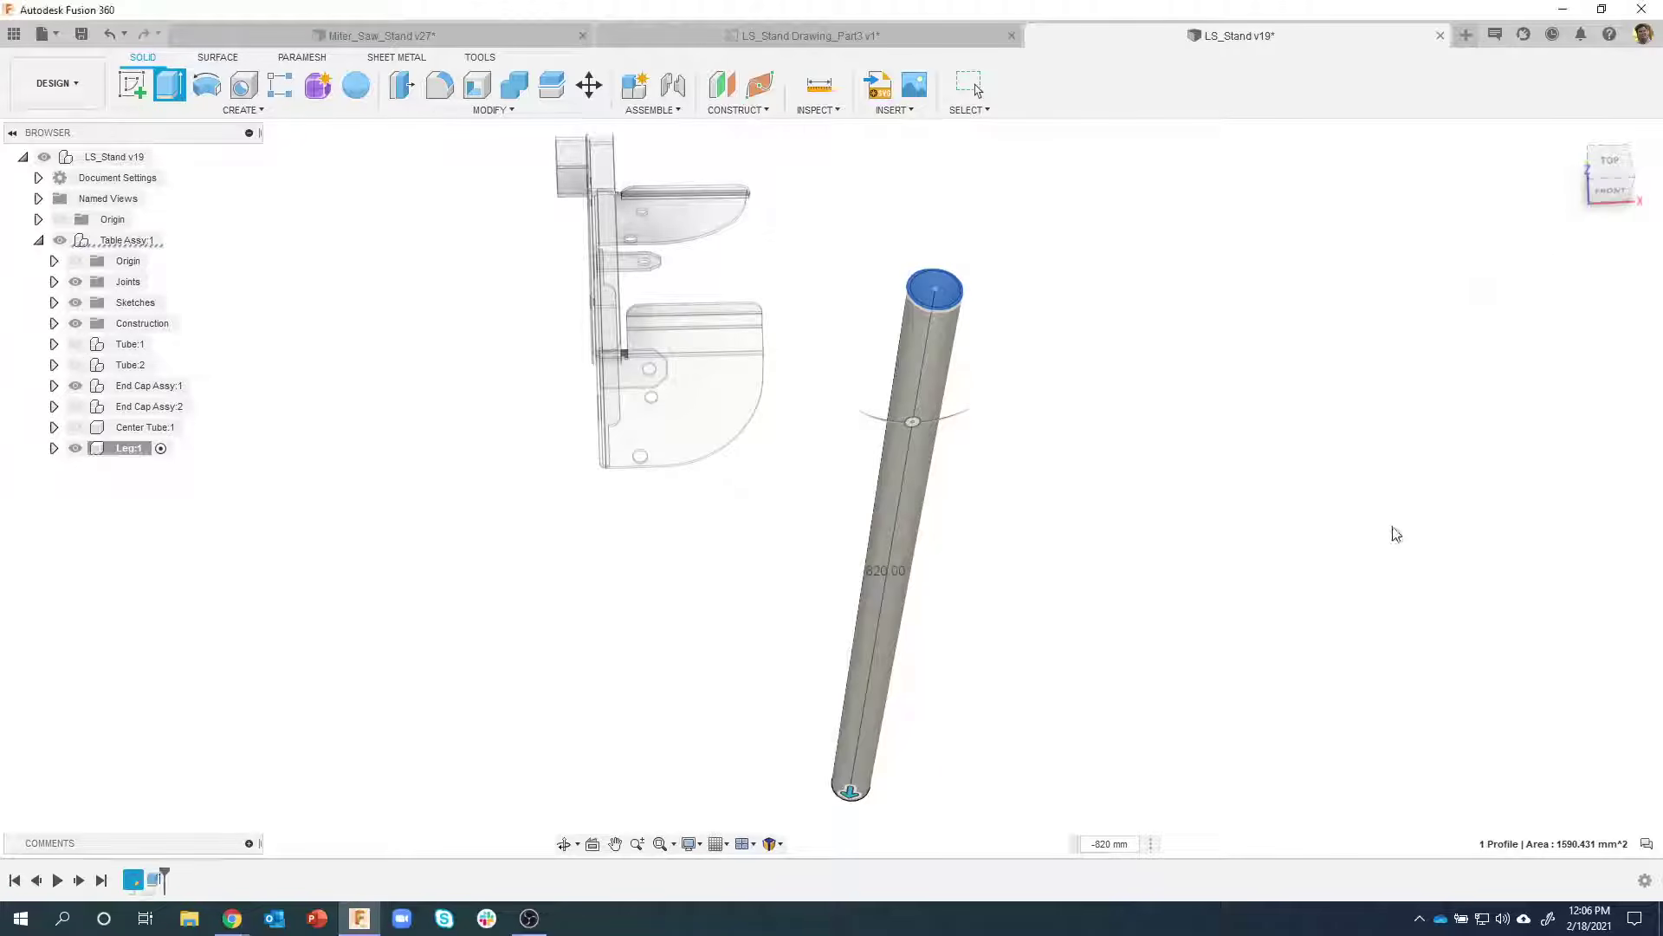
Check the hole diameters on the Leg sheet of LS_Stand Drawing_Part3 and return to the LS_Stand design
{"action": "middle_click_drag", "start_coordinate": [1043, 316], "coordinate": [852, 693], "text": "shift"}
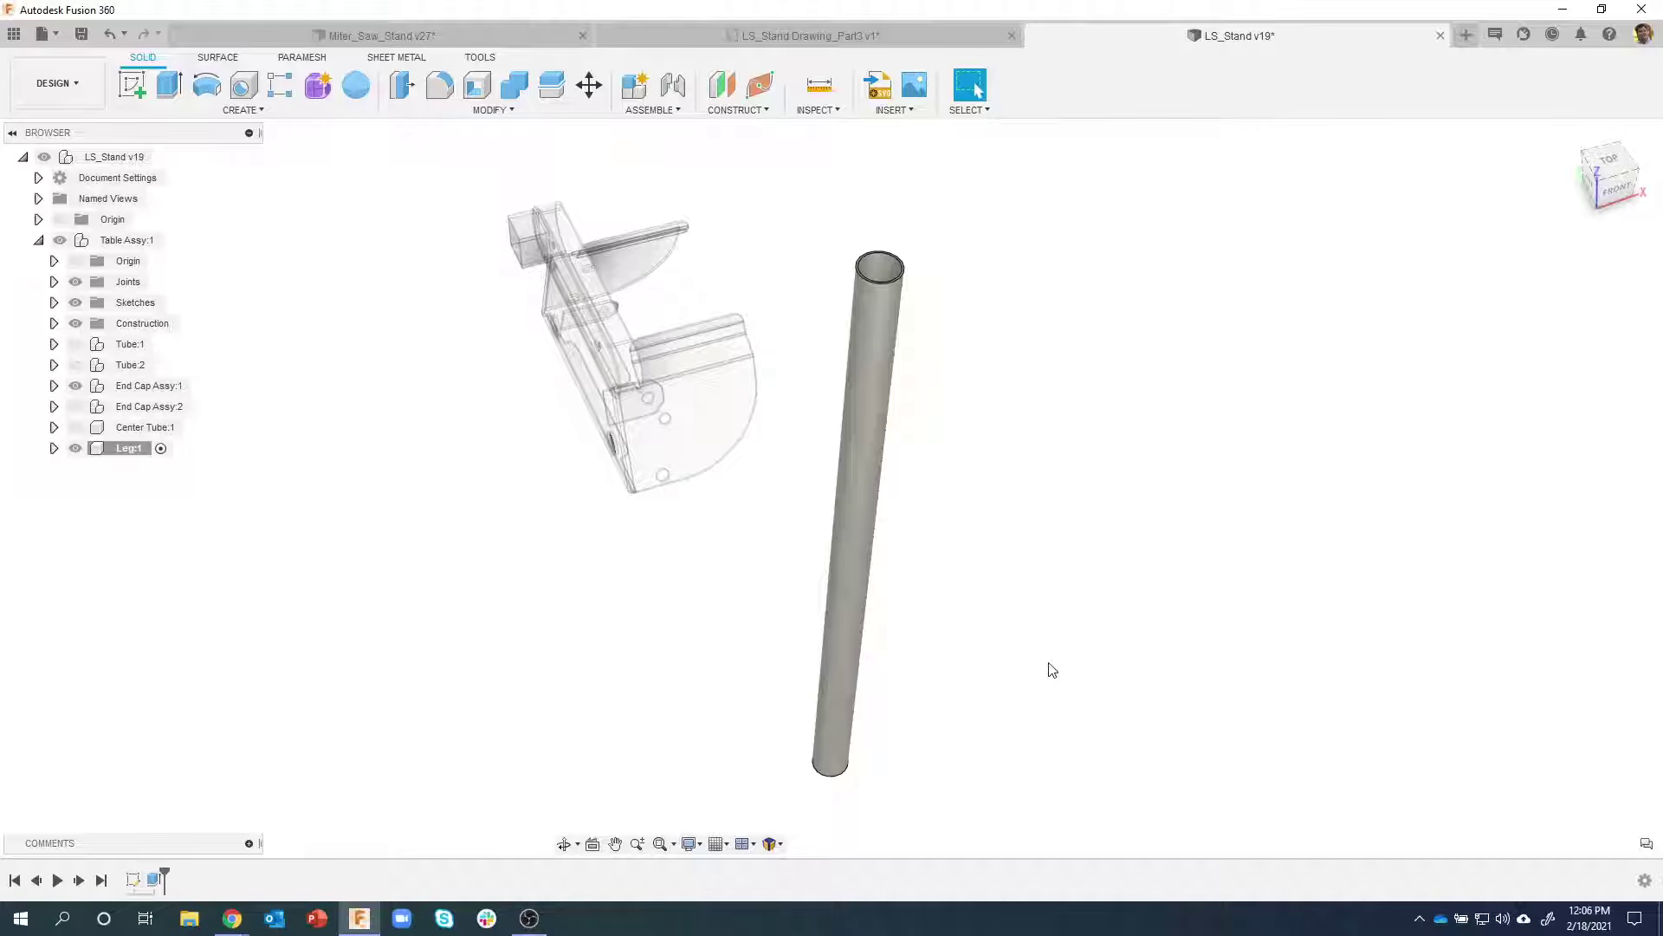
{"action": "scroll", "coordinate": [1054, 375], "scroll_direction": "up", "scroll_amount": 6}
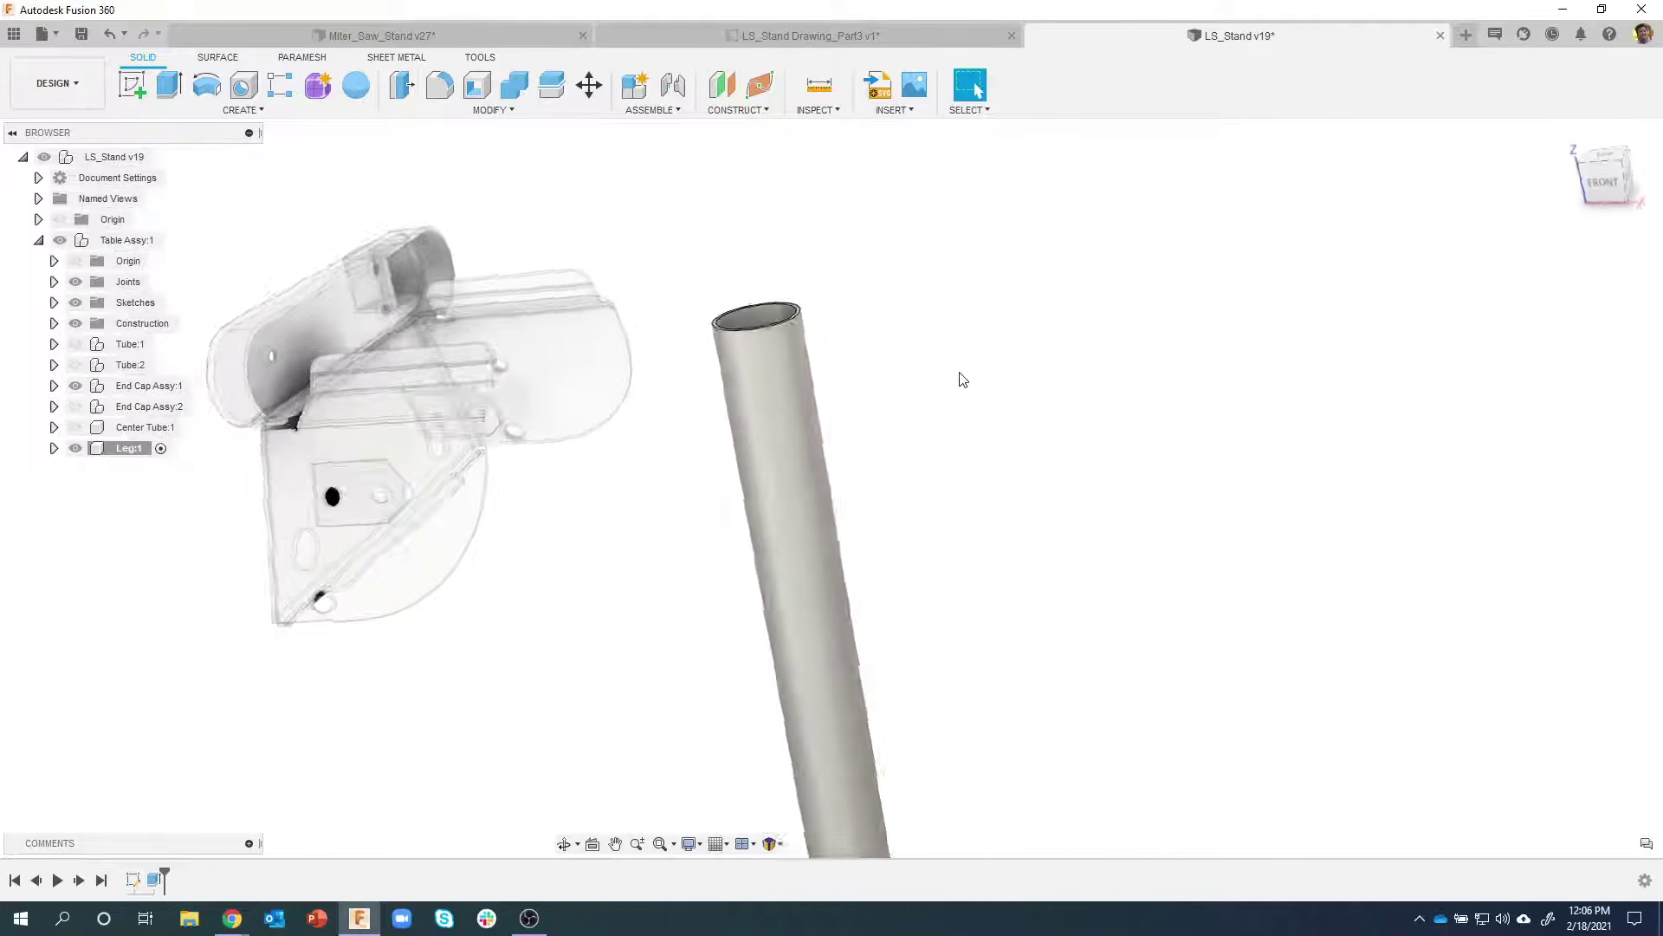
{"action": "left_click", "coordinate": [752, 39]}
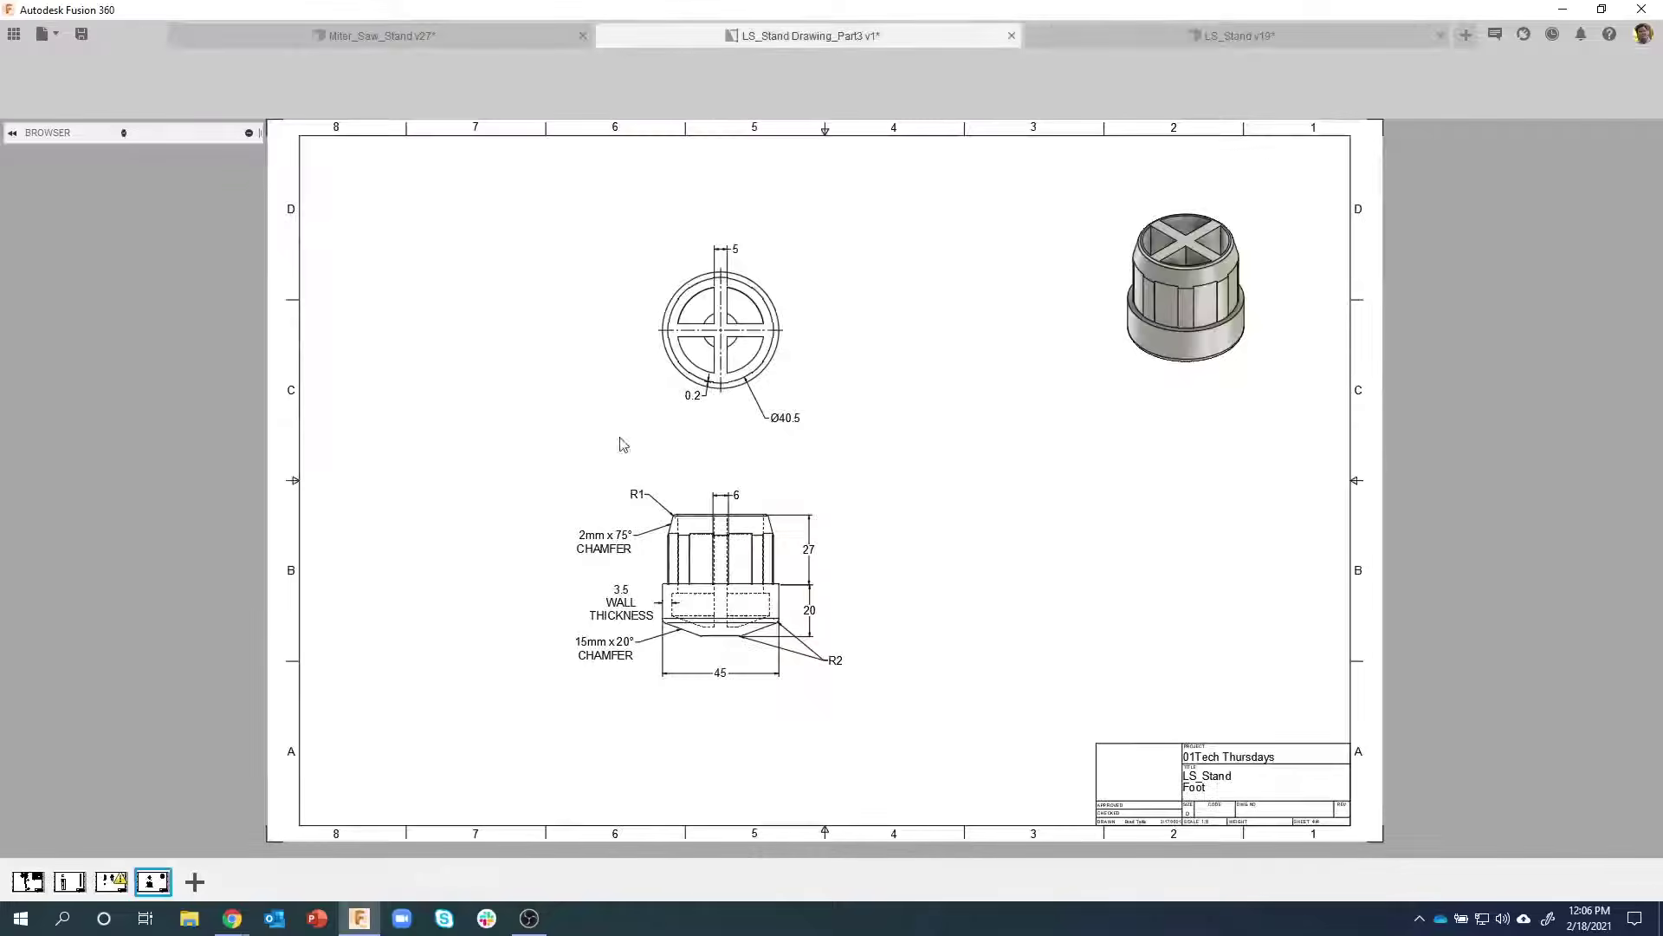
{"action": "left_click", "coordinate": [64, 885]}
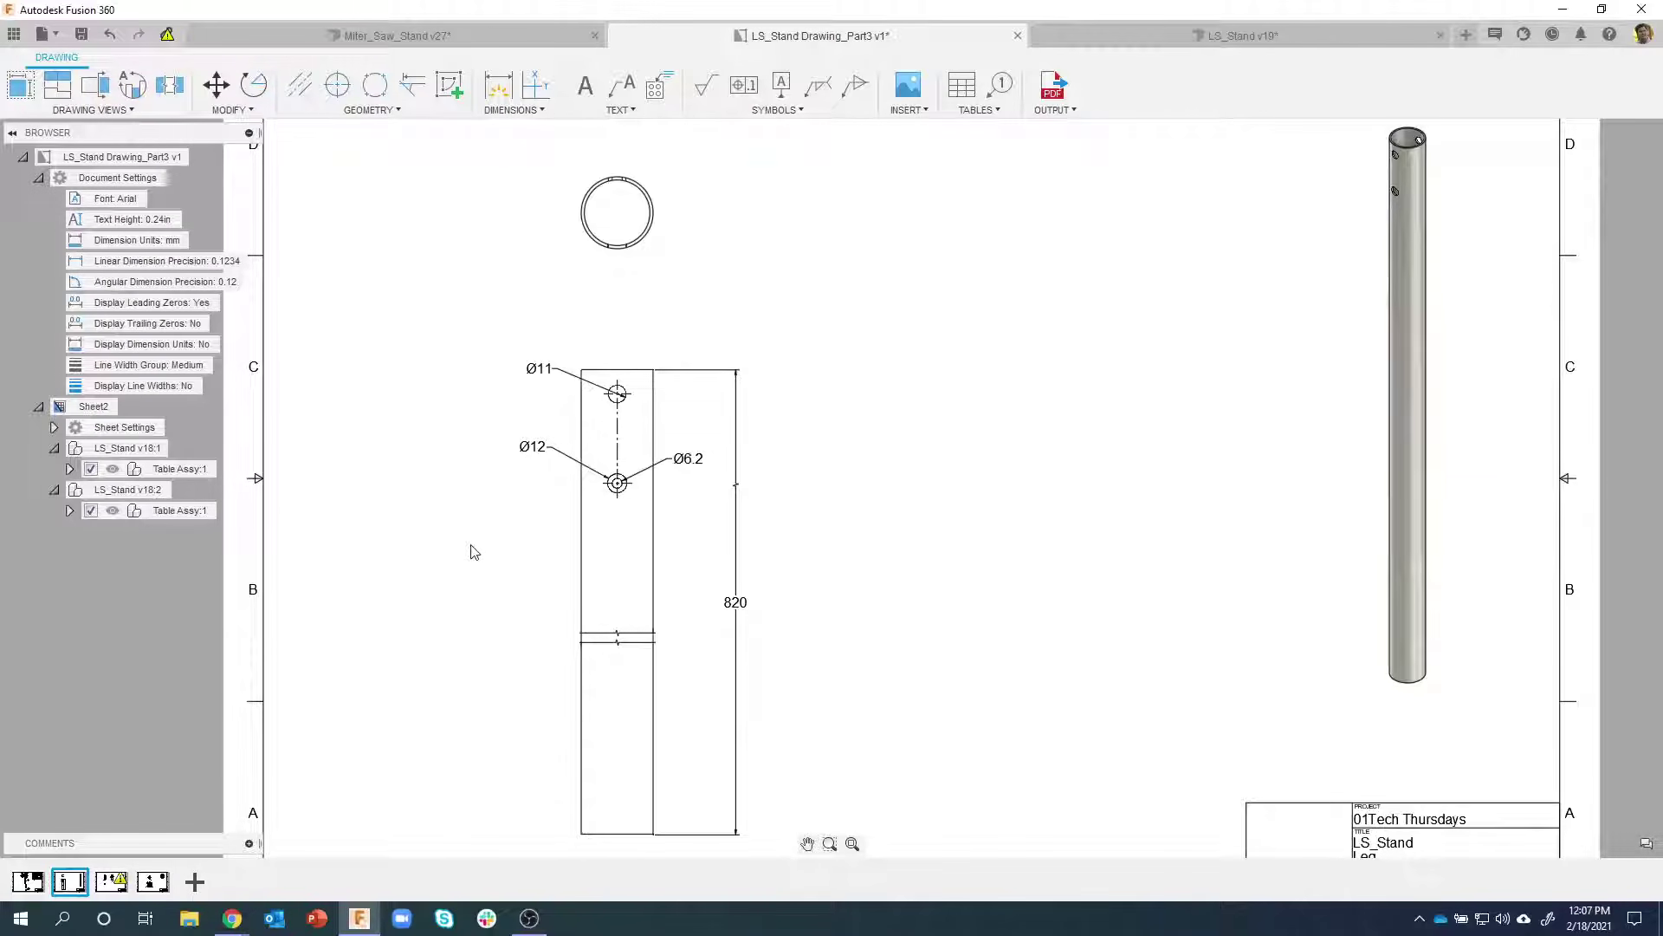
{"action": "scroll", "coordinate": [606, 400], "scroll_direction": "up", "scroll_amount": 2}
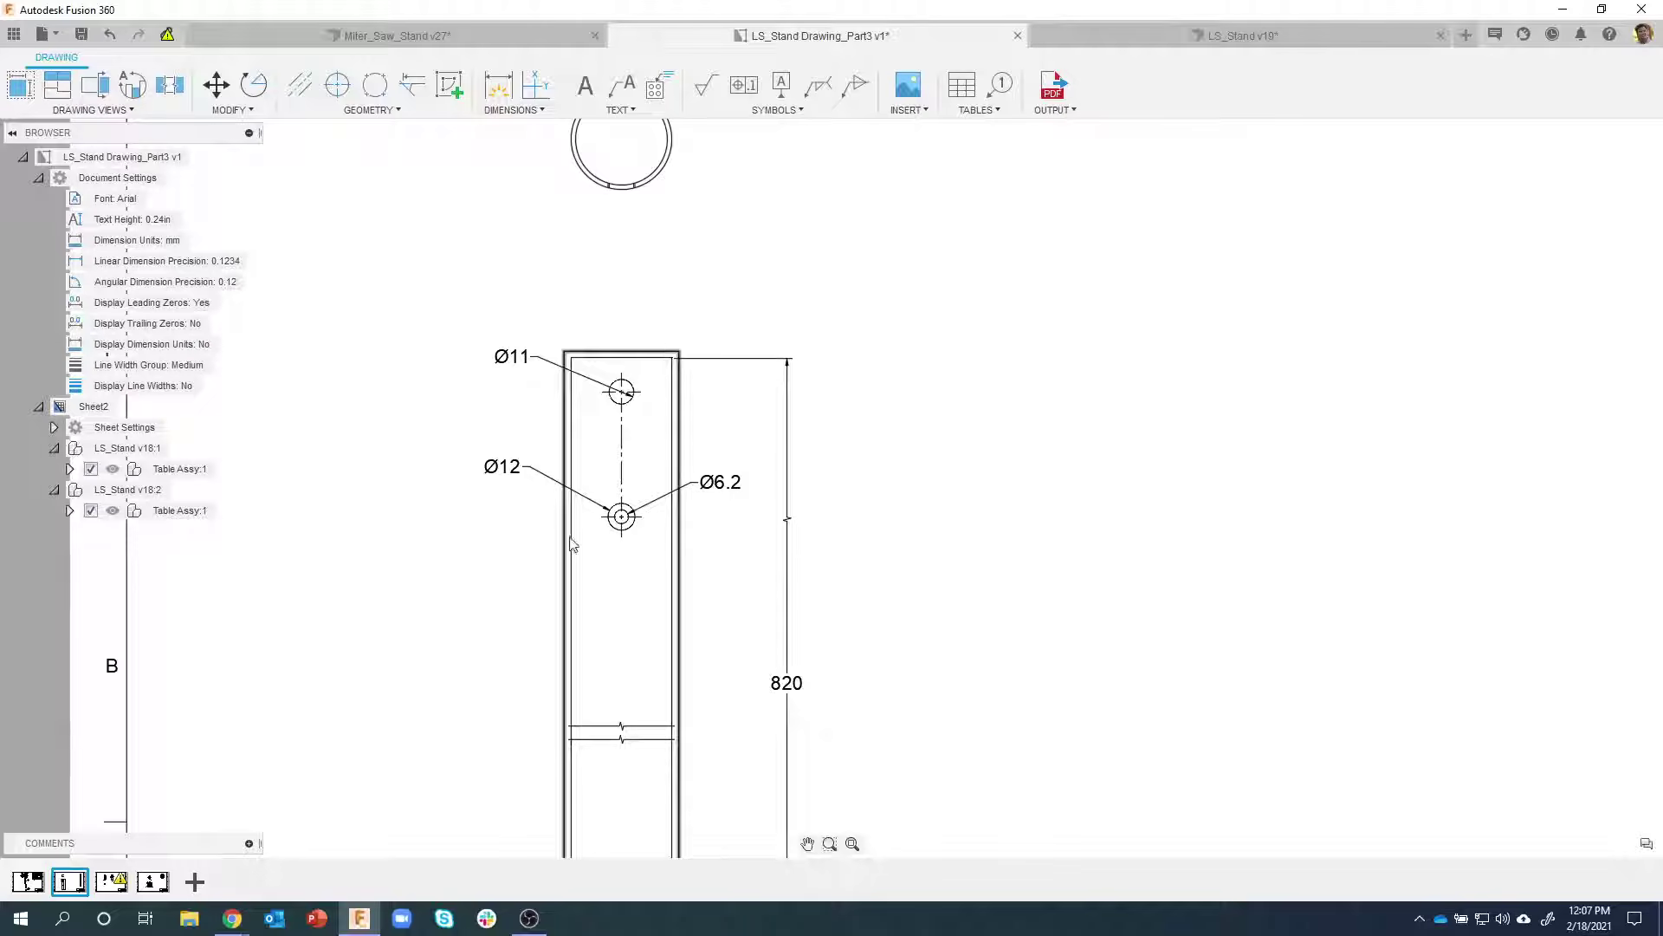
{"action": "left_click", "coordinate": [1155, 30]}
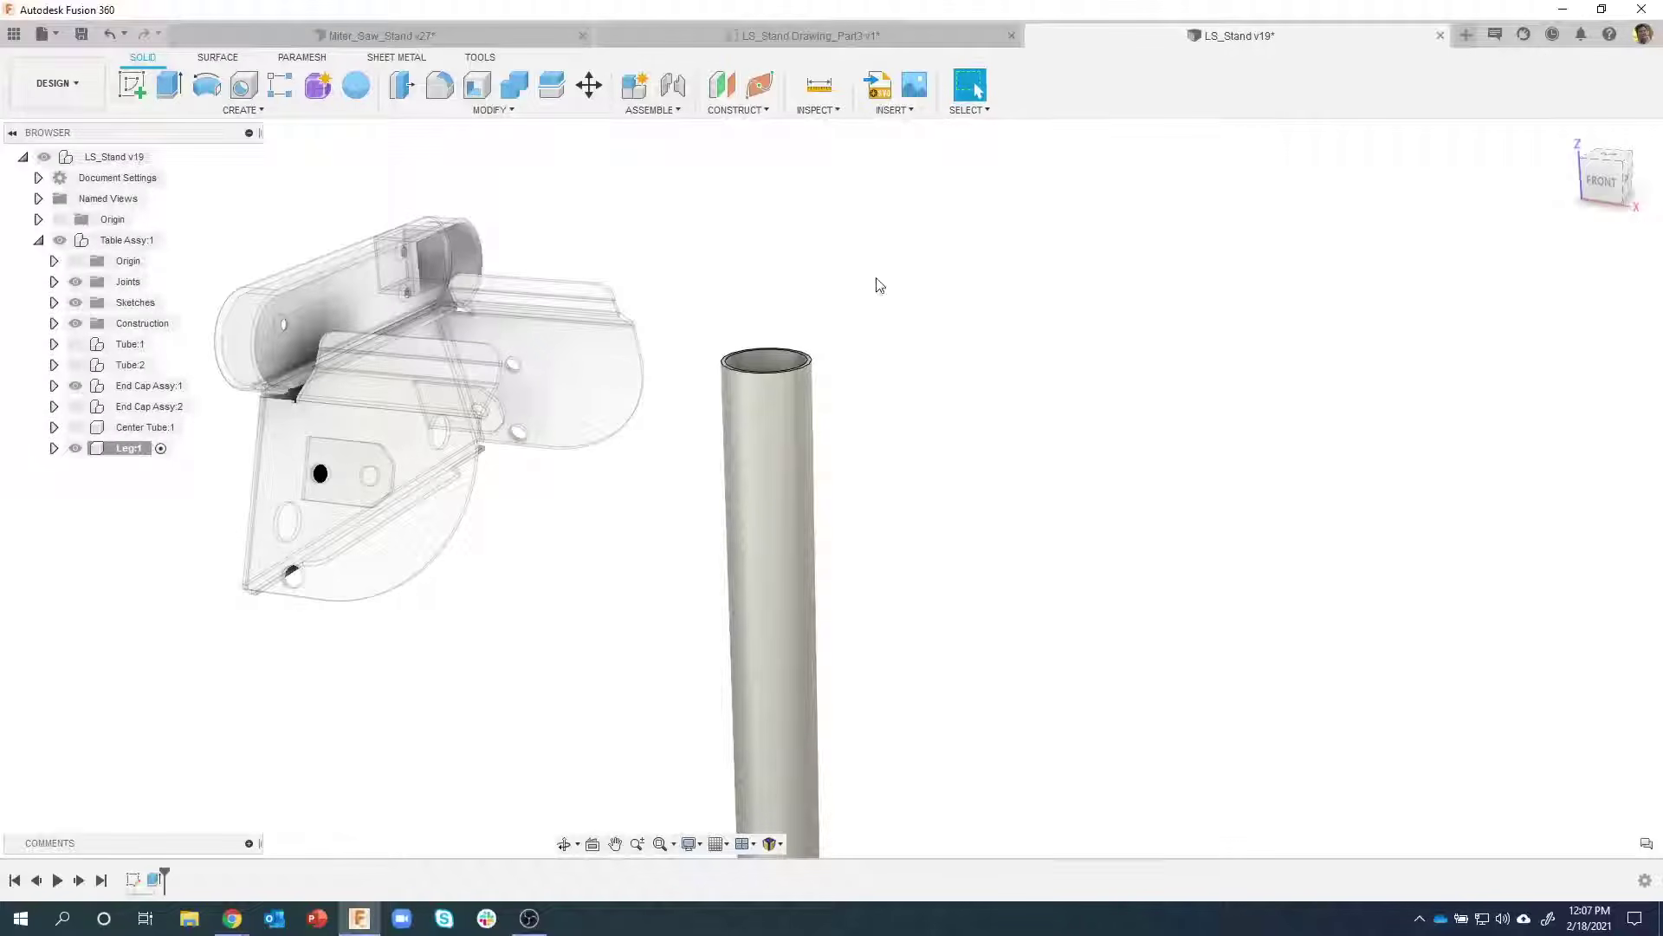
{"action": "scroll", "coordinate": [944, 308], "scroll_direction": "up", "scroll_amount": 3}
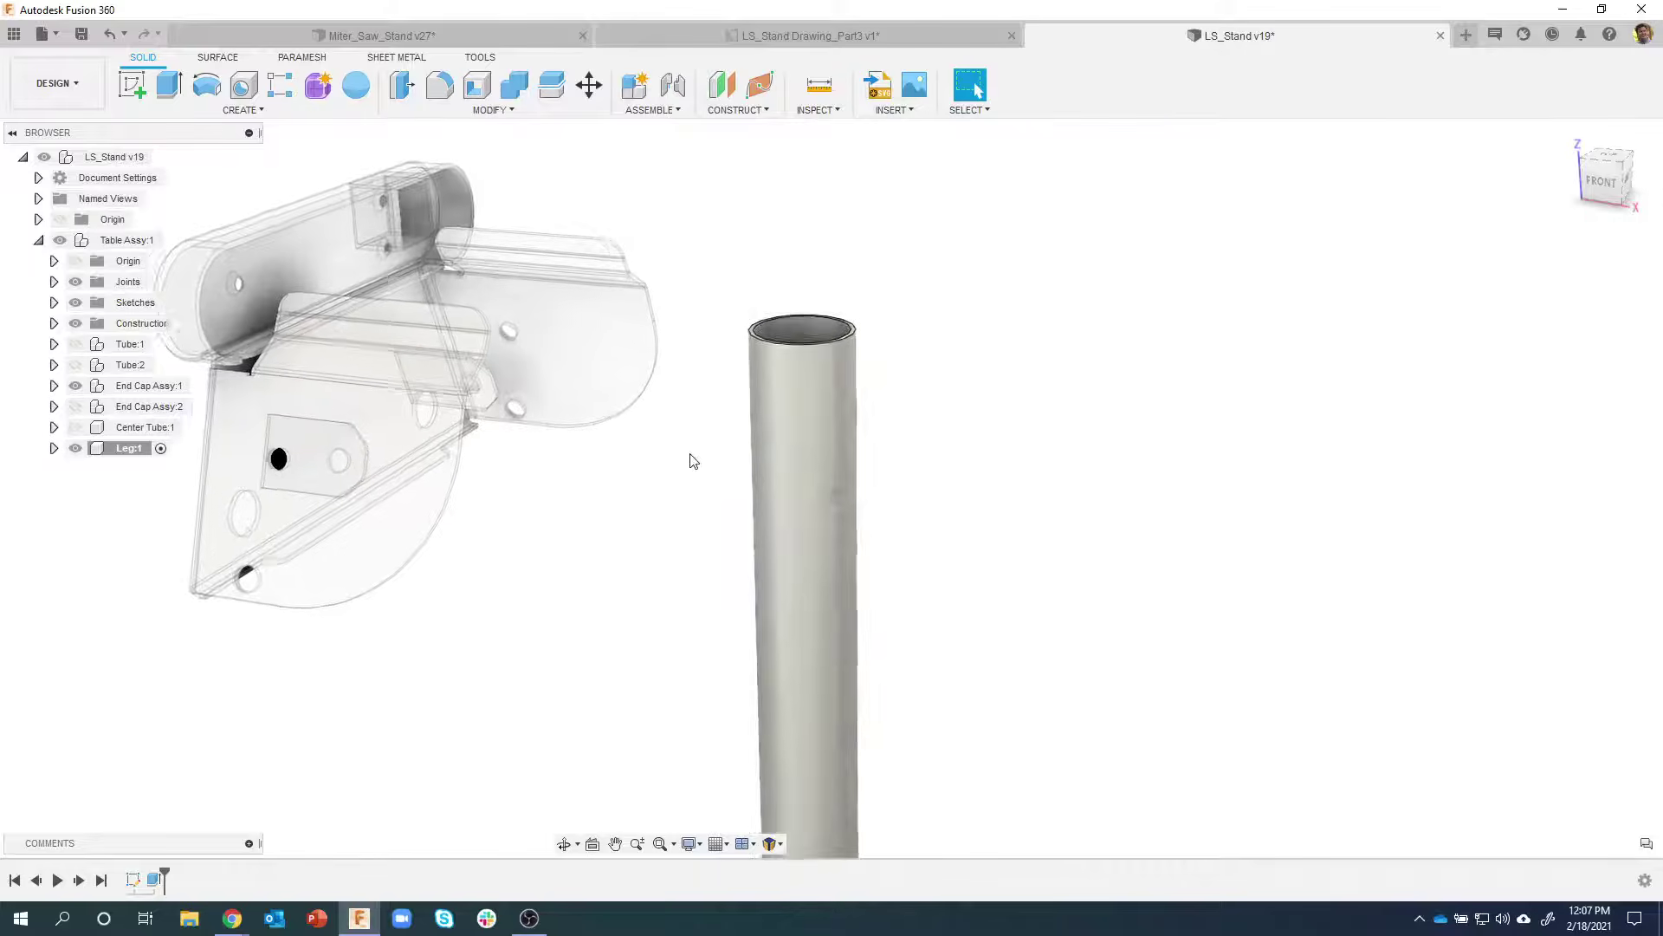
{"action": "left_click", "coordinate": [245, 87]}
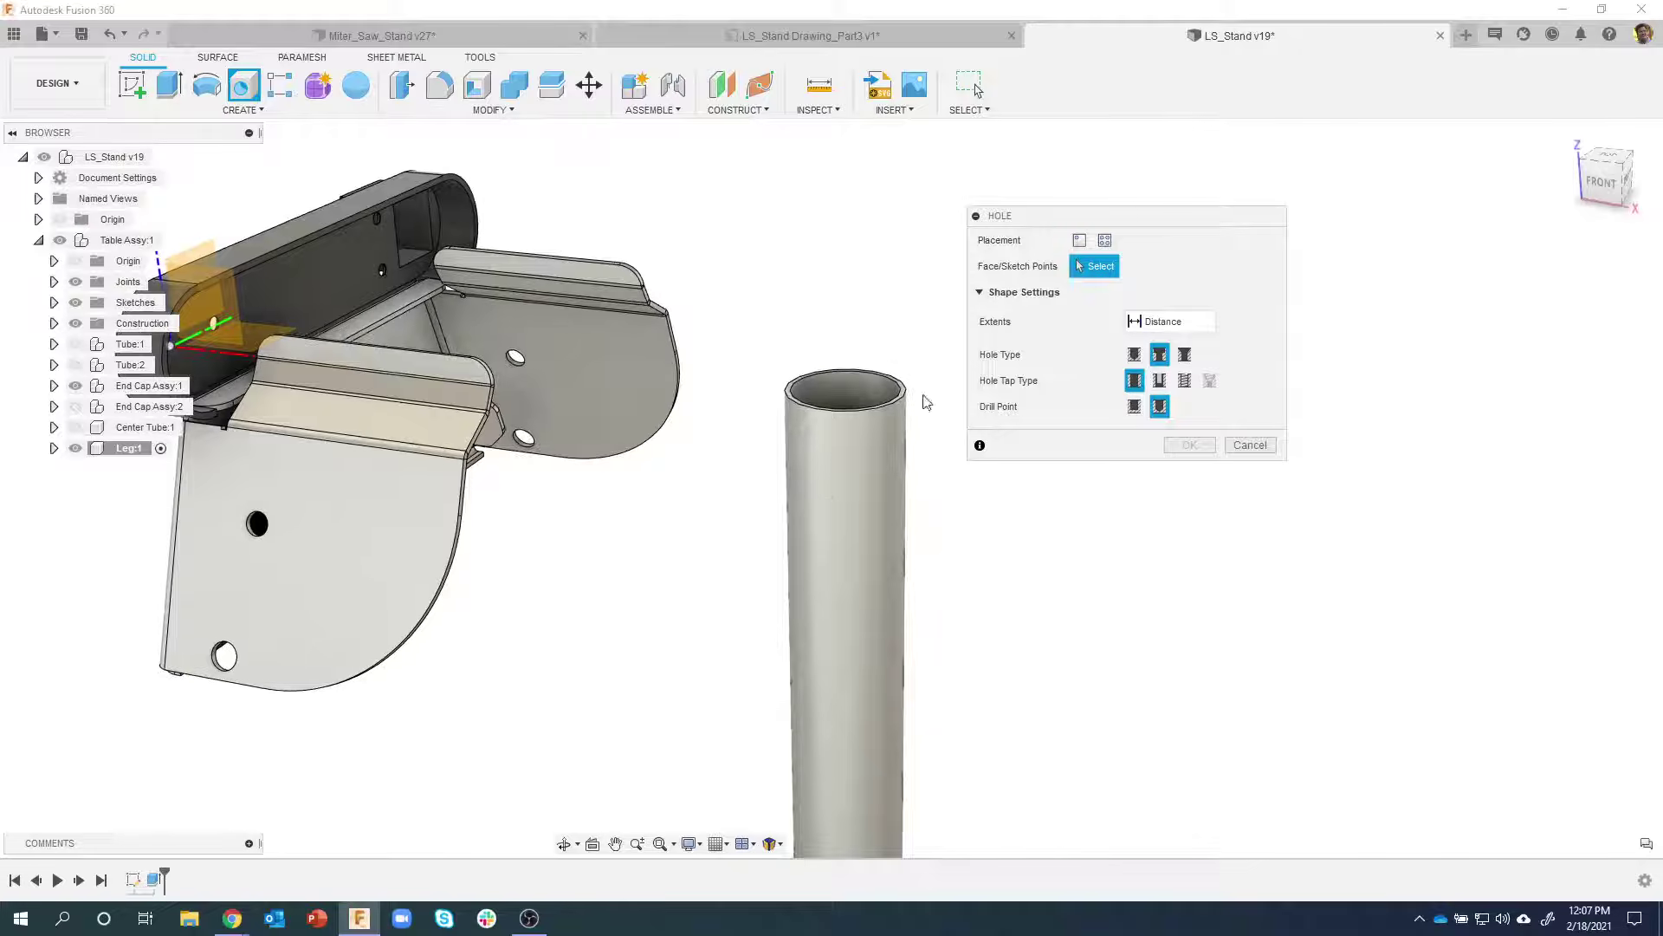
{"action": "left_click", "coordinate": [840, 491]}
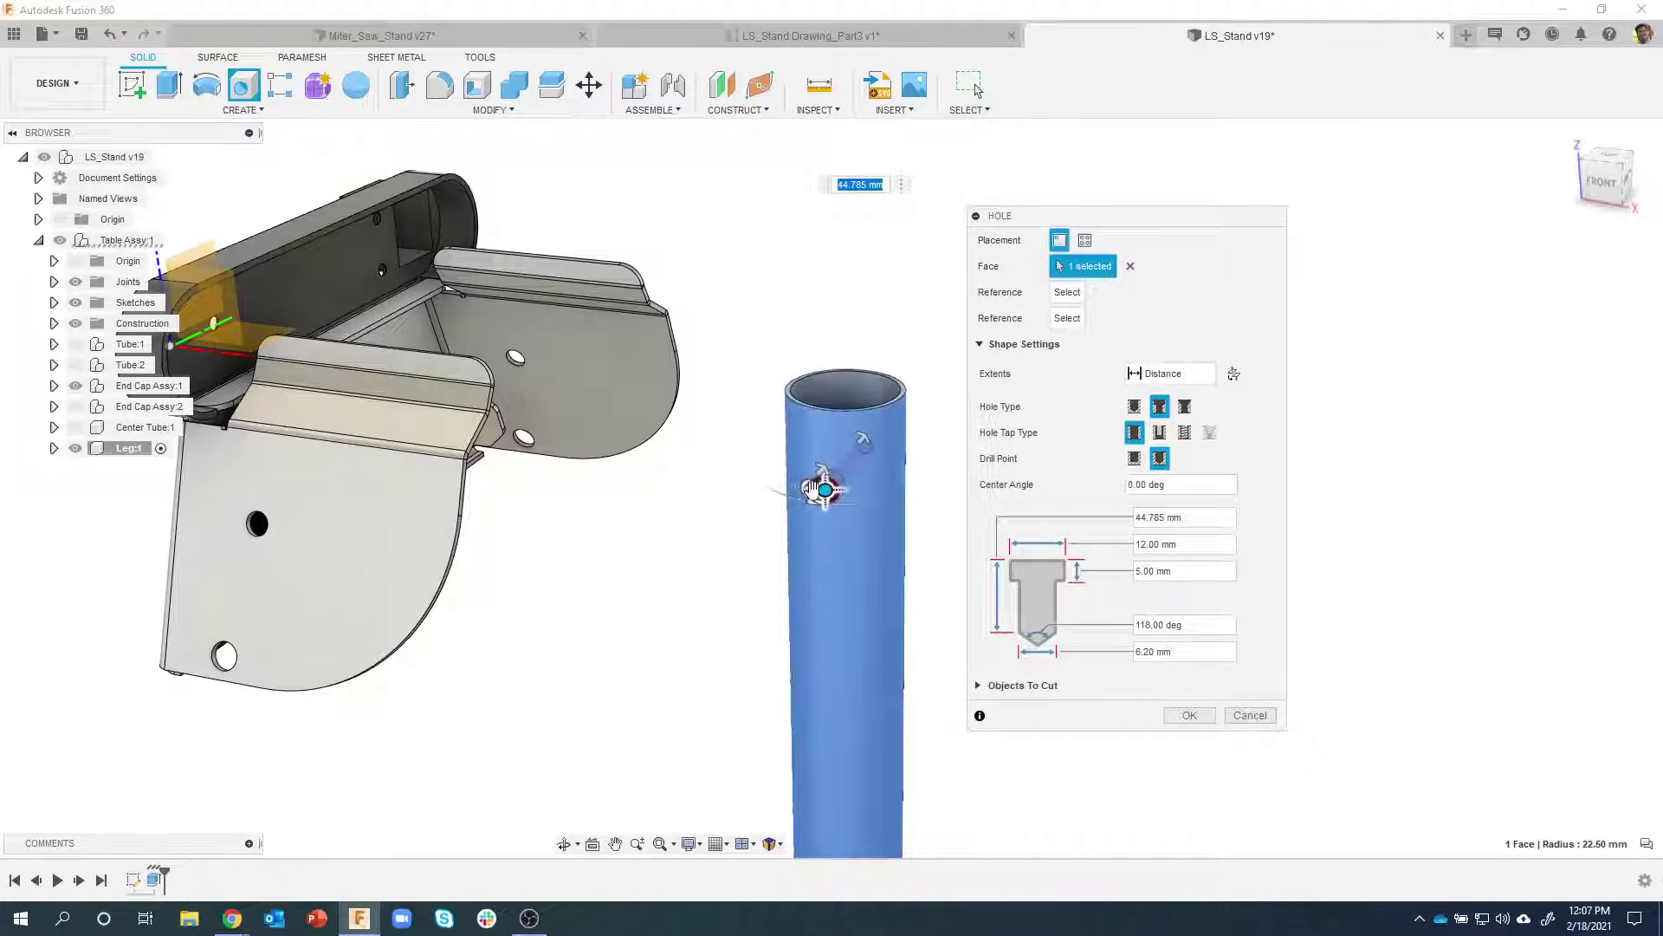
{"action": "middle_click_drag", "start_coordinate": [824, 475], "coordinate": [1608, 205], "text": "shift"}
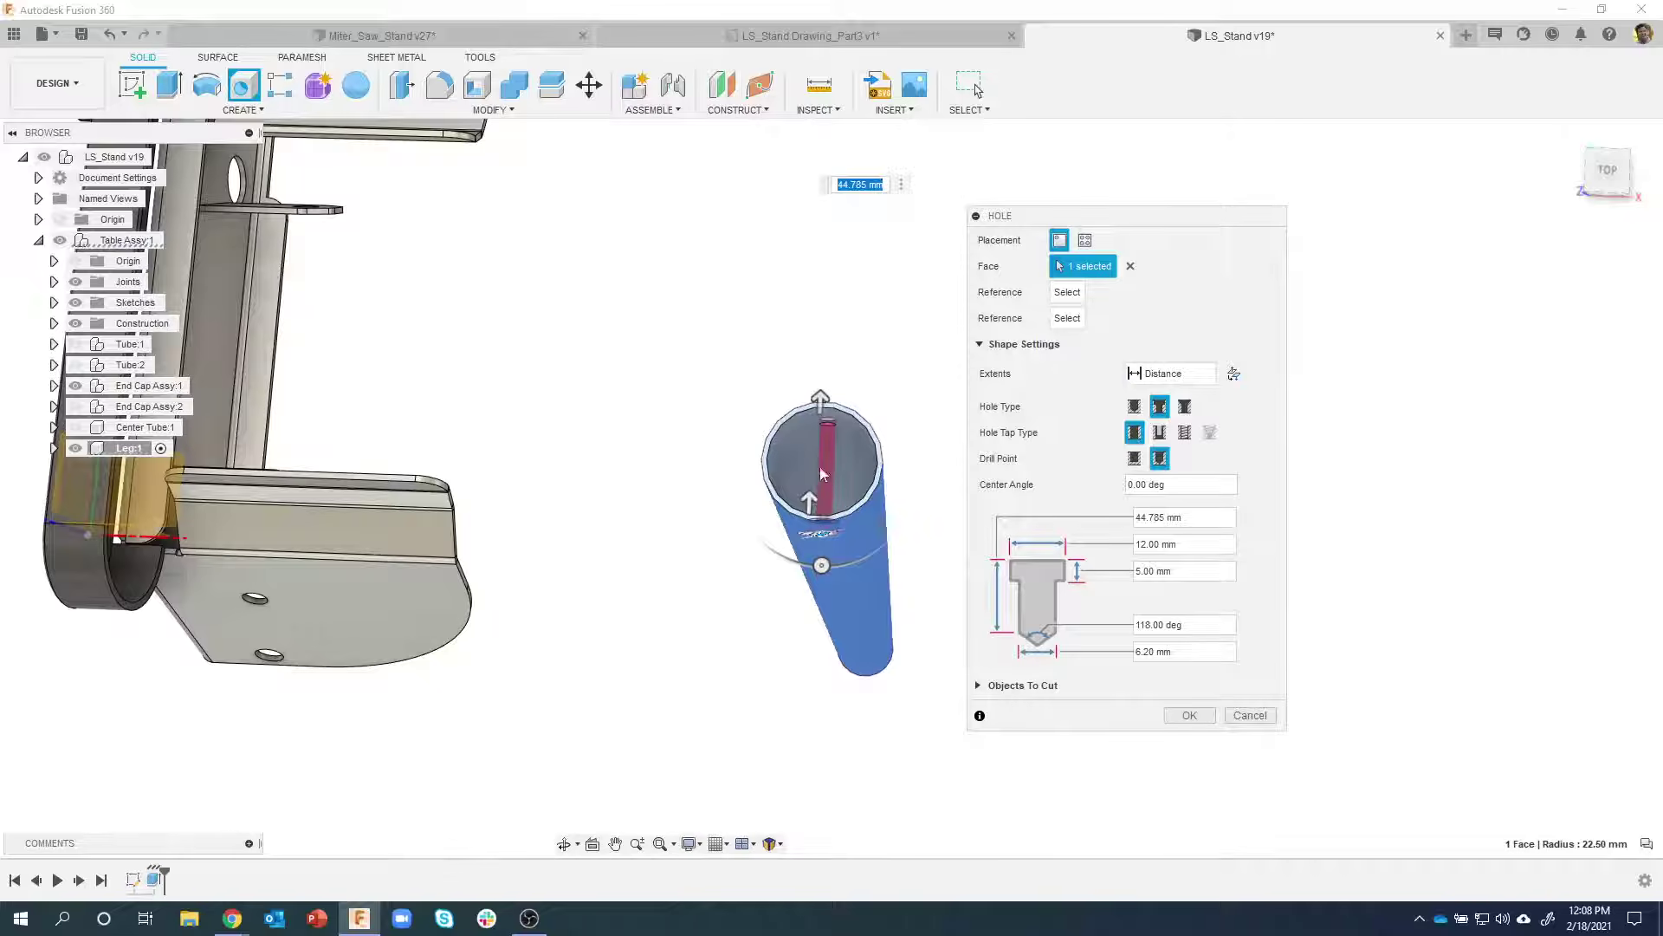
{"action": "middle_click_drag", "start_coordinate": [823, 474], "coordinate": [1290, 722], "text": "shift"}
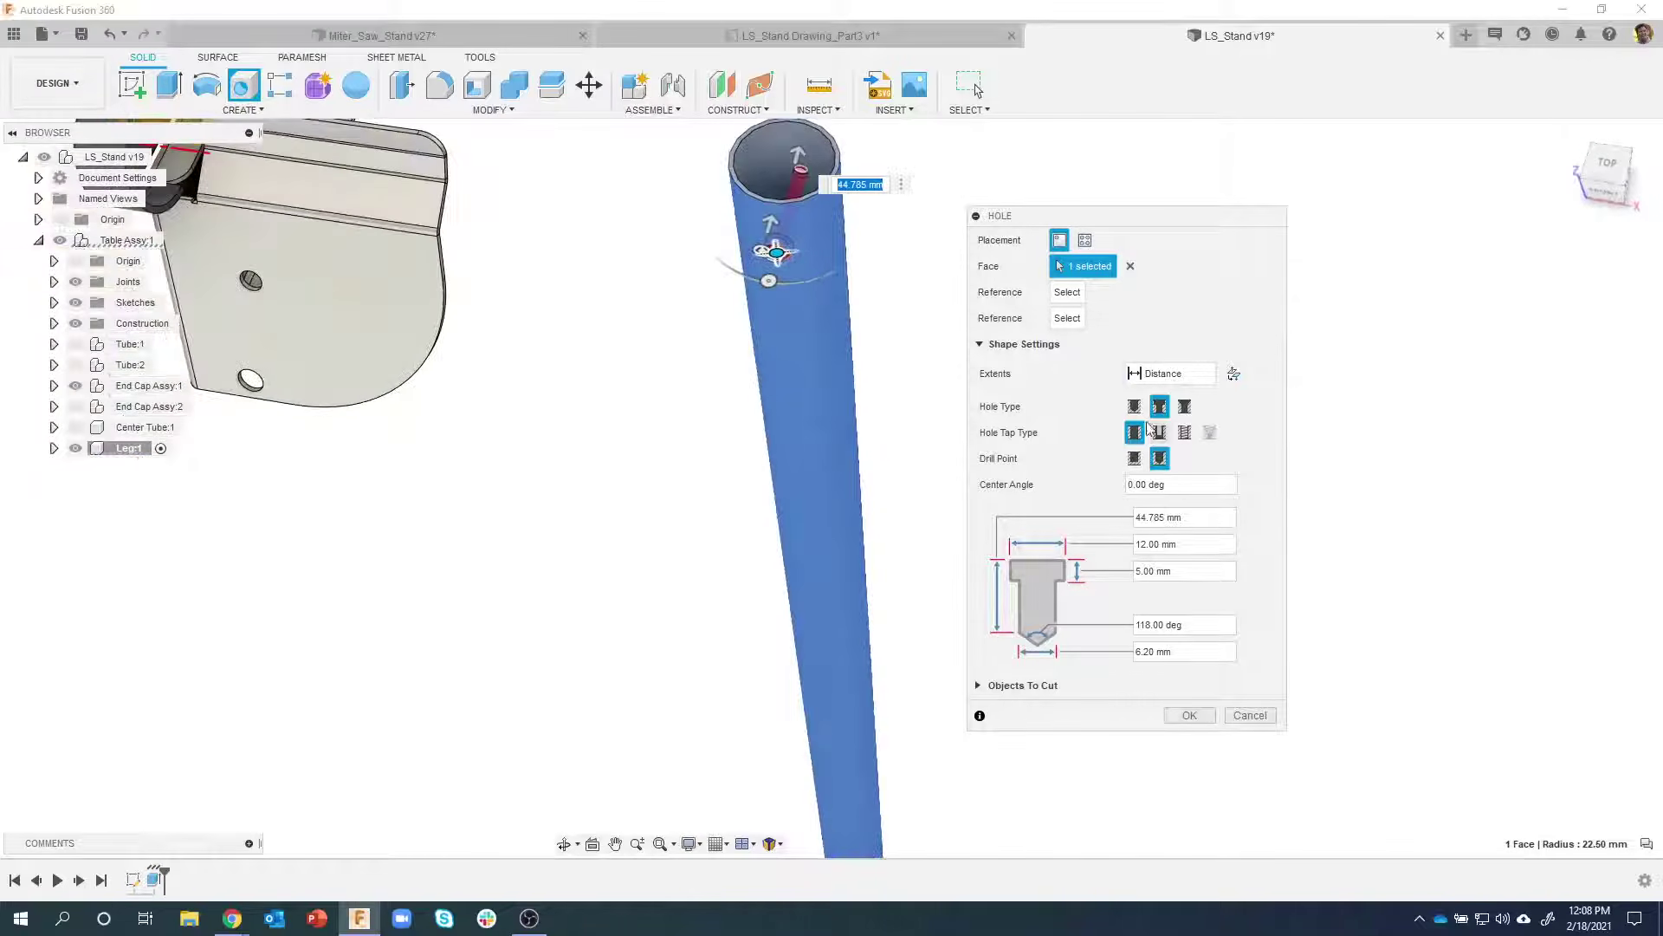
{"action": "left_click", "coordinate": [1134, 406]}
{"action": "left_click", "coordinate": [1250, 715]}
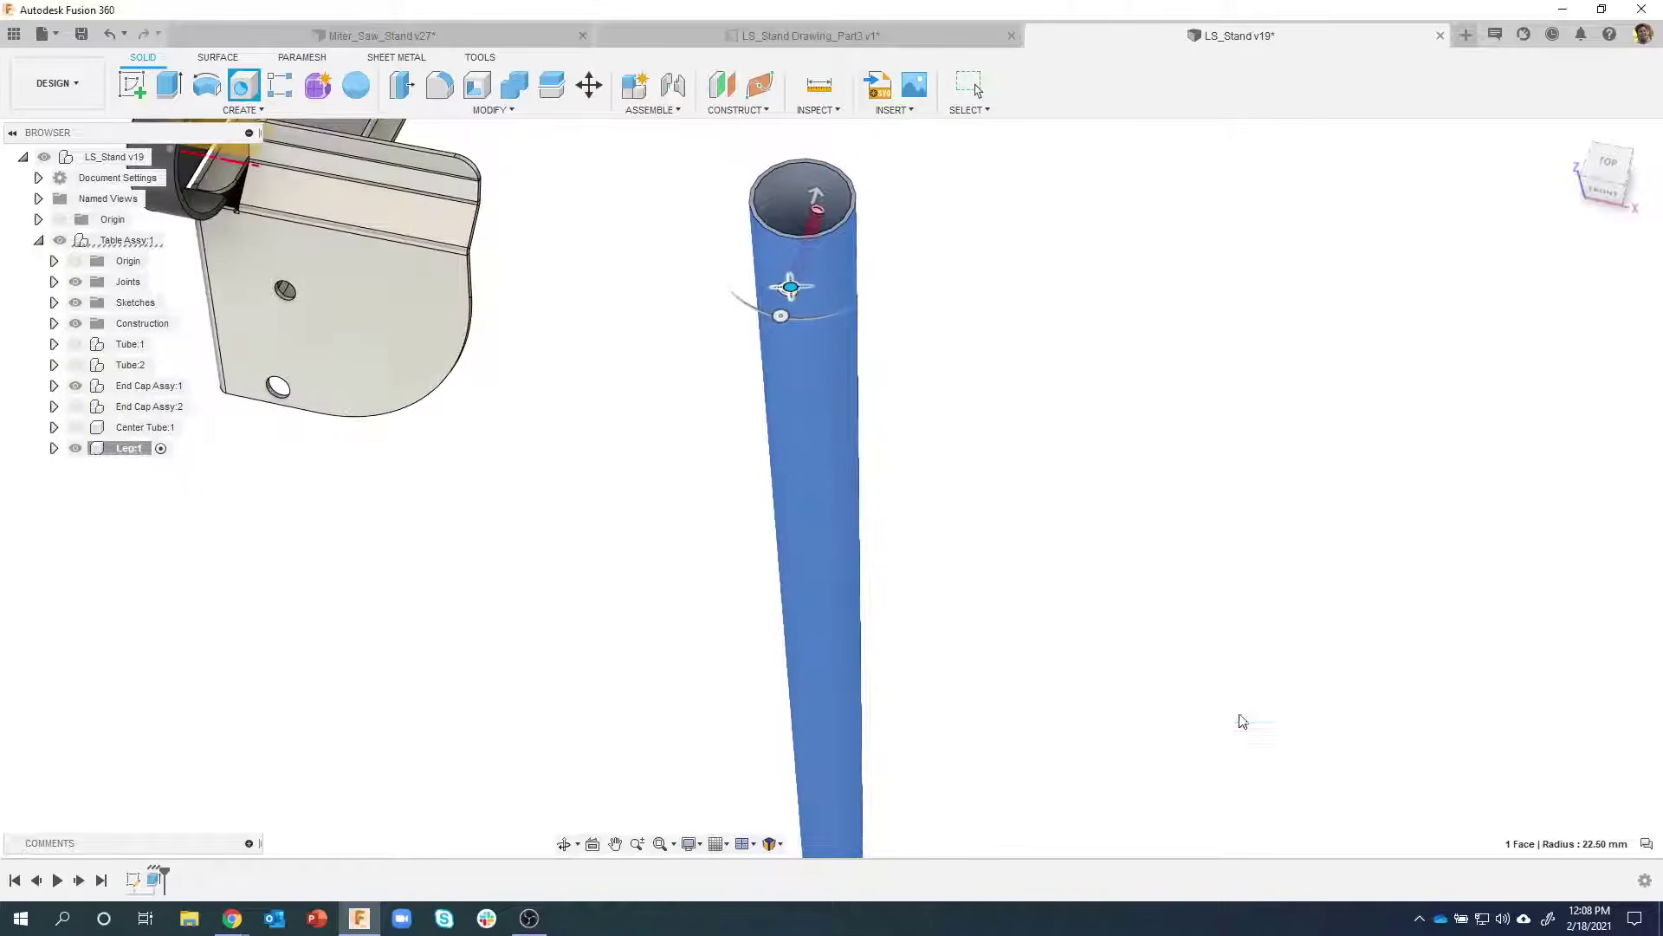
{"action": "left_click", "coordinate": [247, 91]}
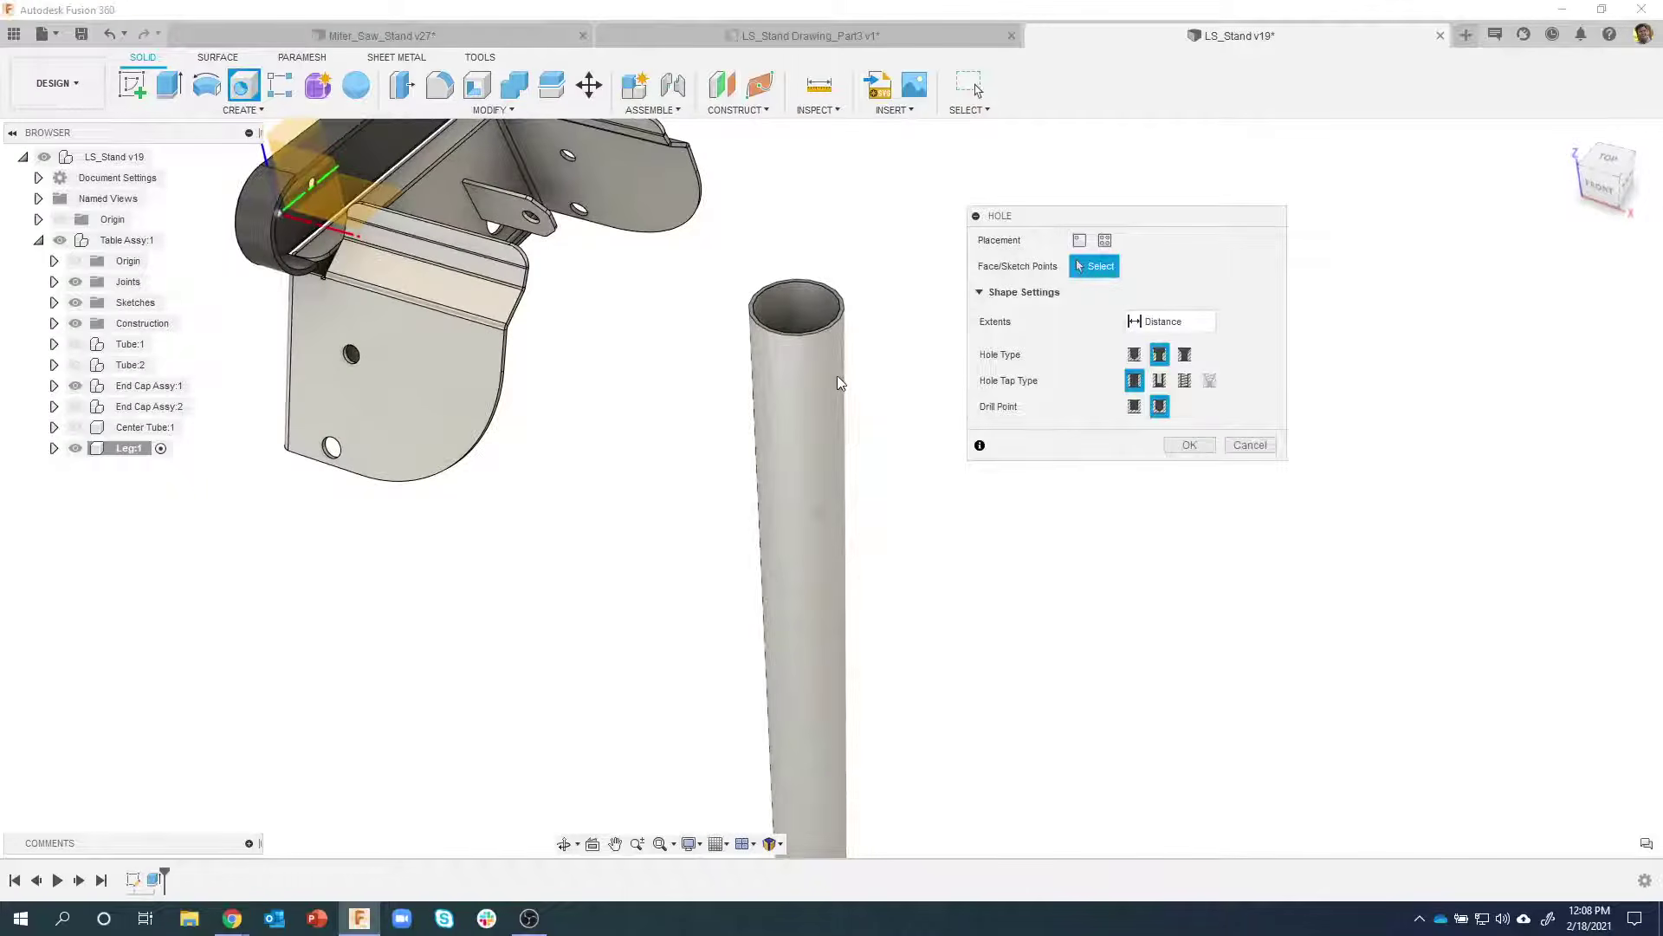
{"action": "left_click", "coordinate": [834, 376]}
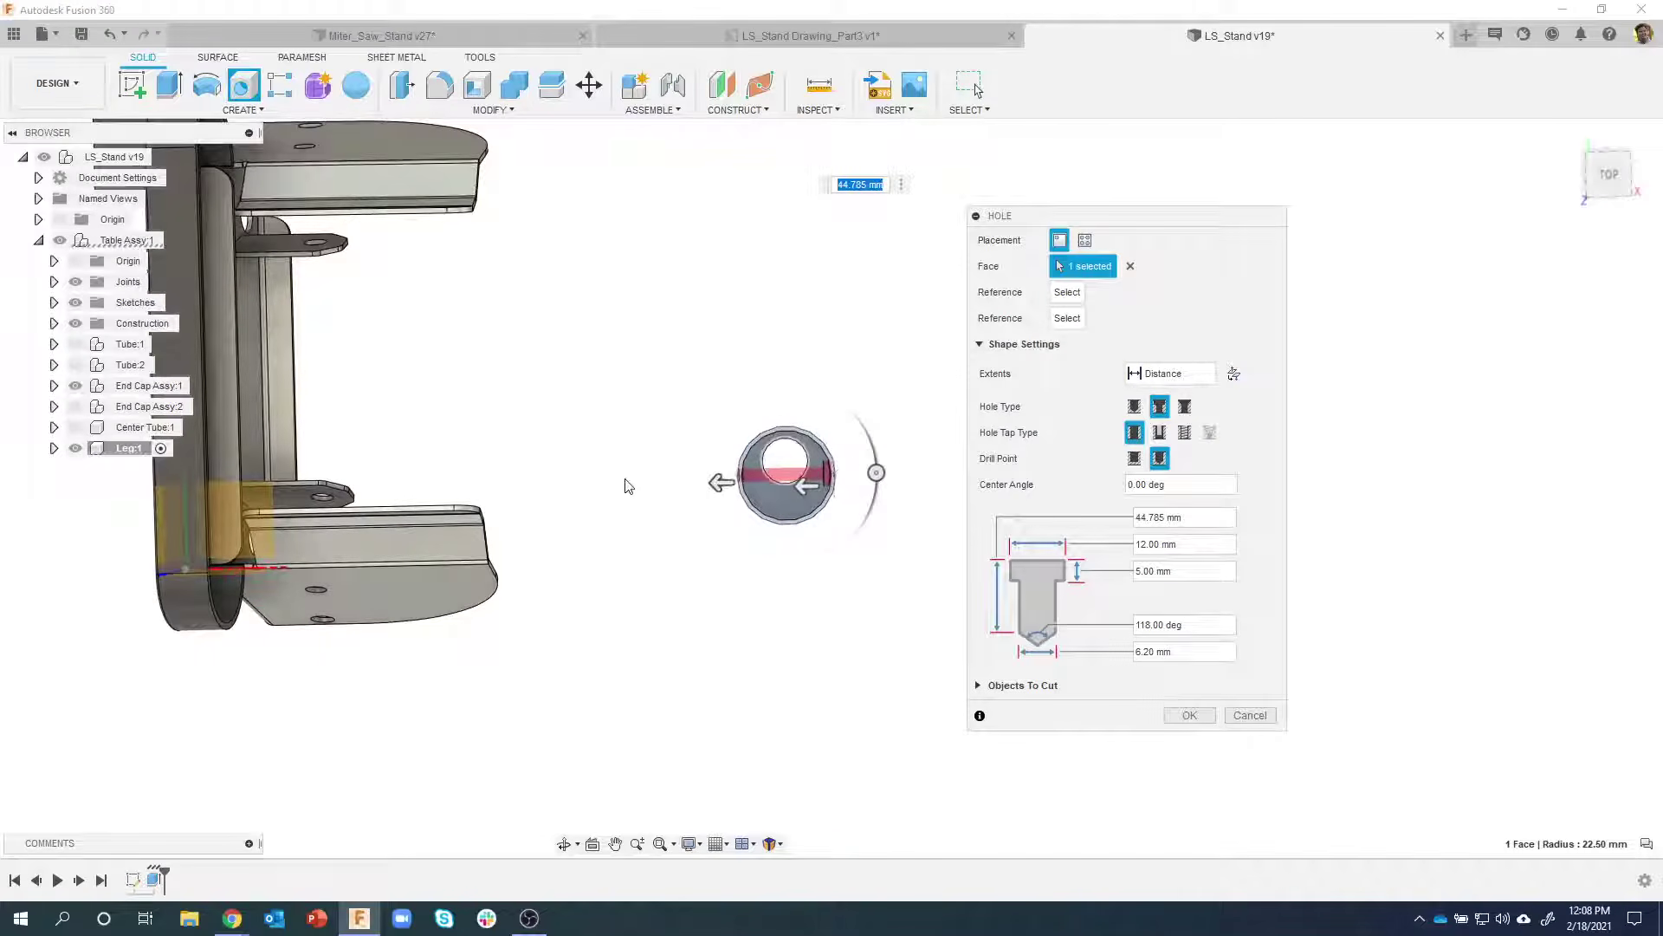
{"action": "middle_click_drag", "start_coordinate": [850, 450], "coordinate": [693, 308], "text": "shift"}
{"action": "left_click", "coordinate": [1250, 715]}
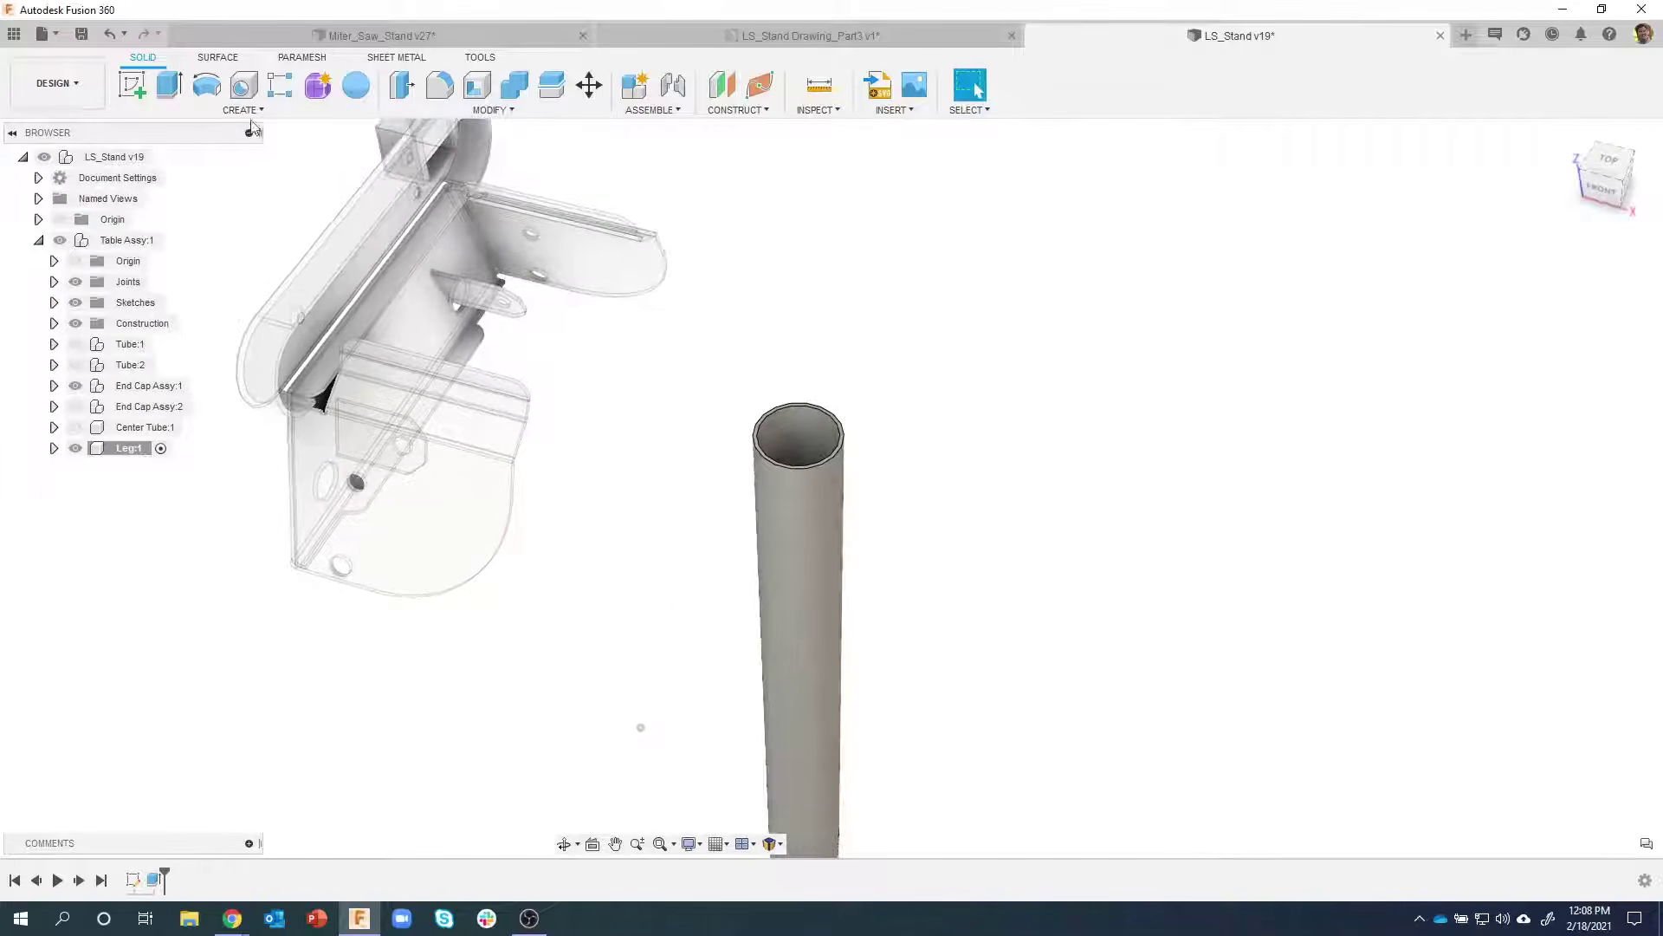
Start a simple hole on the outer face of the leg tube near its upper end, with a diameter of 11 mm
{"action": "left_click", "coordinate": [241, 91]}
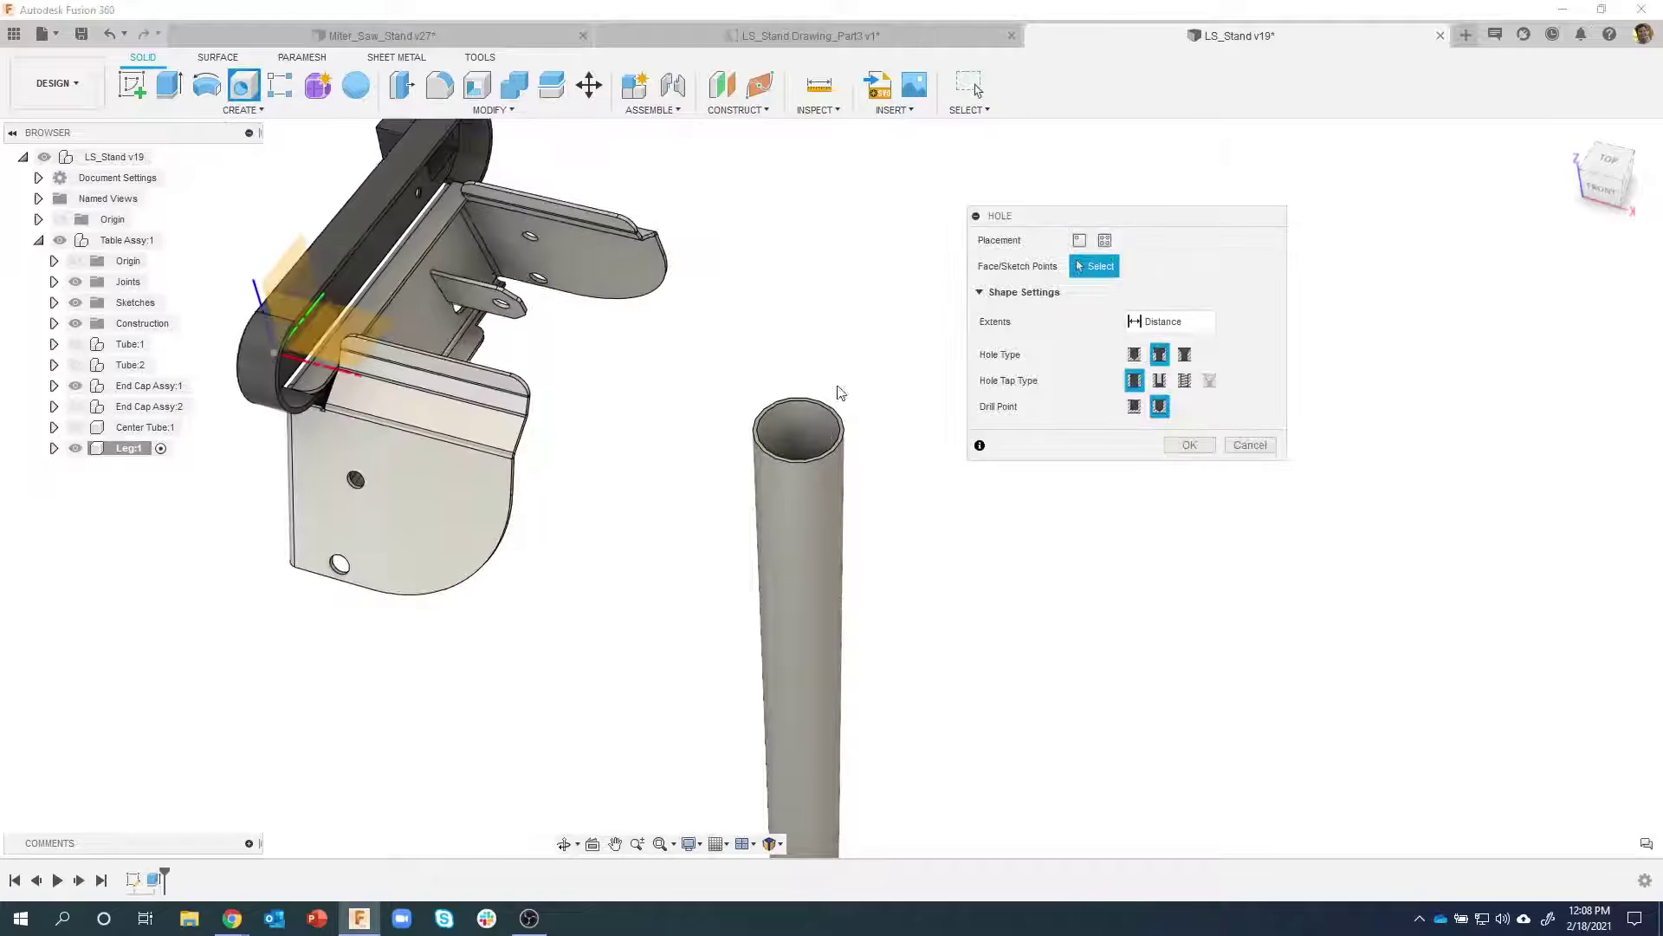
{"action": "left_click", "coordinate": [799, 505]}
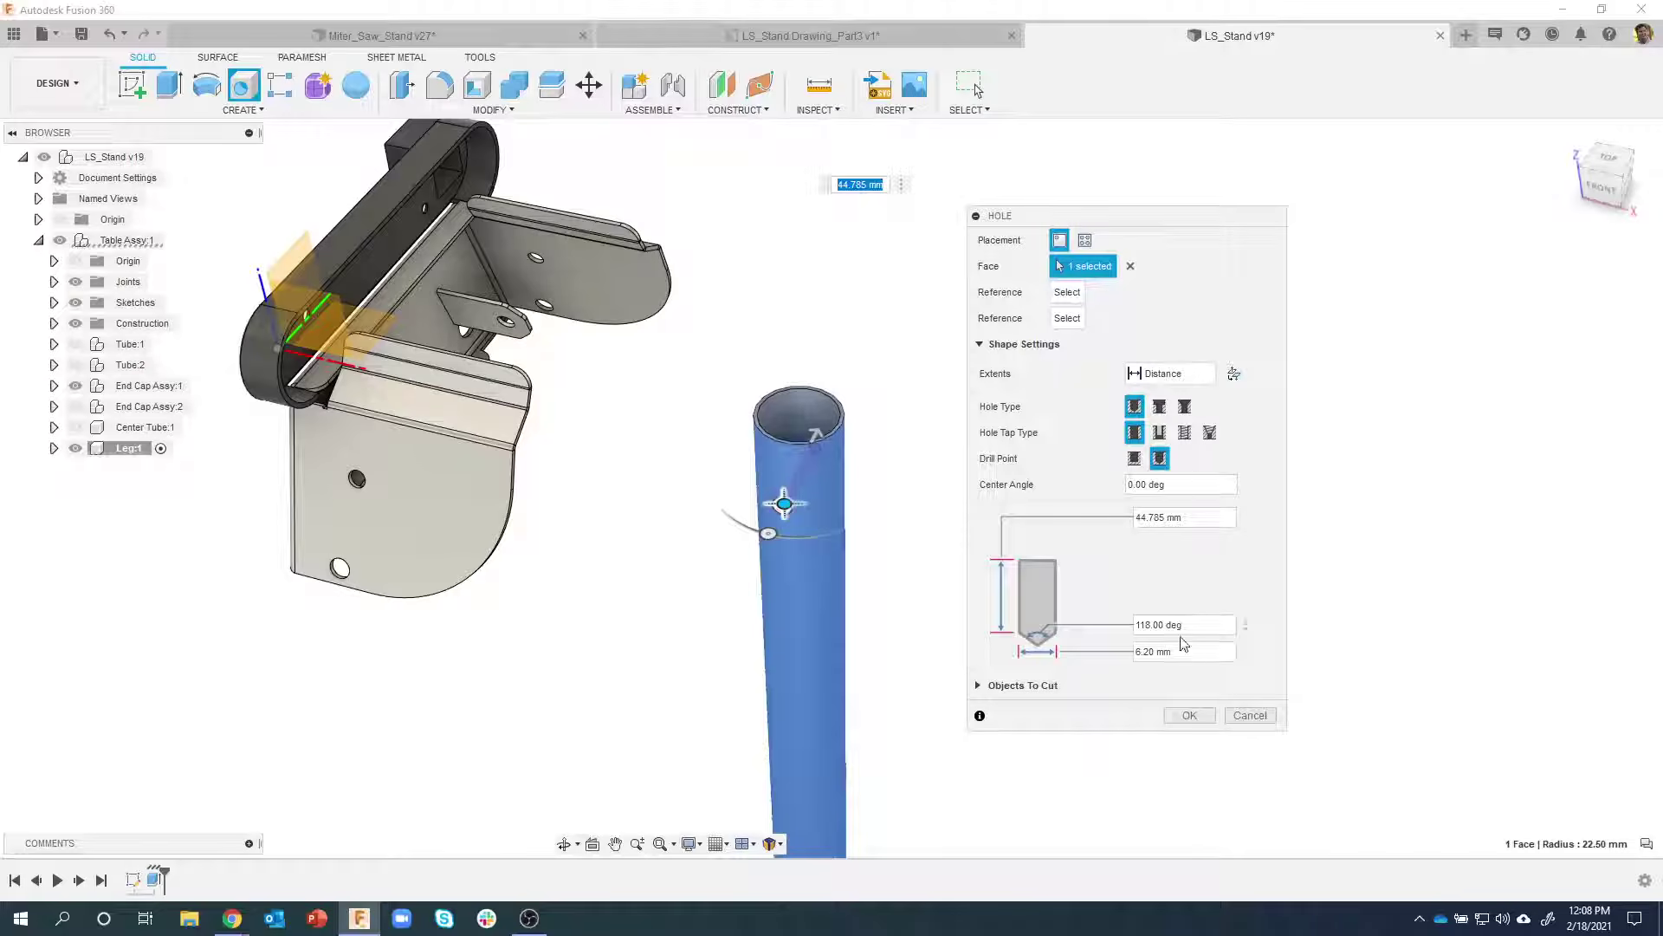
{"action": "left_click", "coordinate": [1131, 650]}
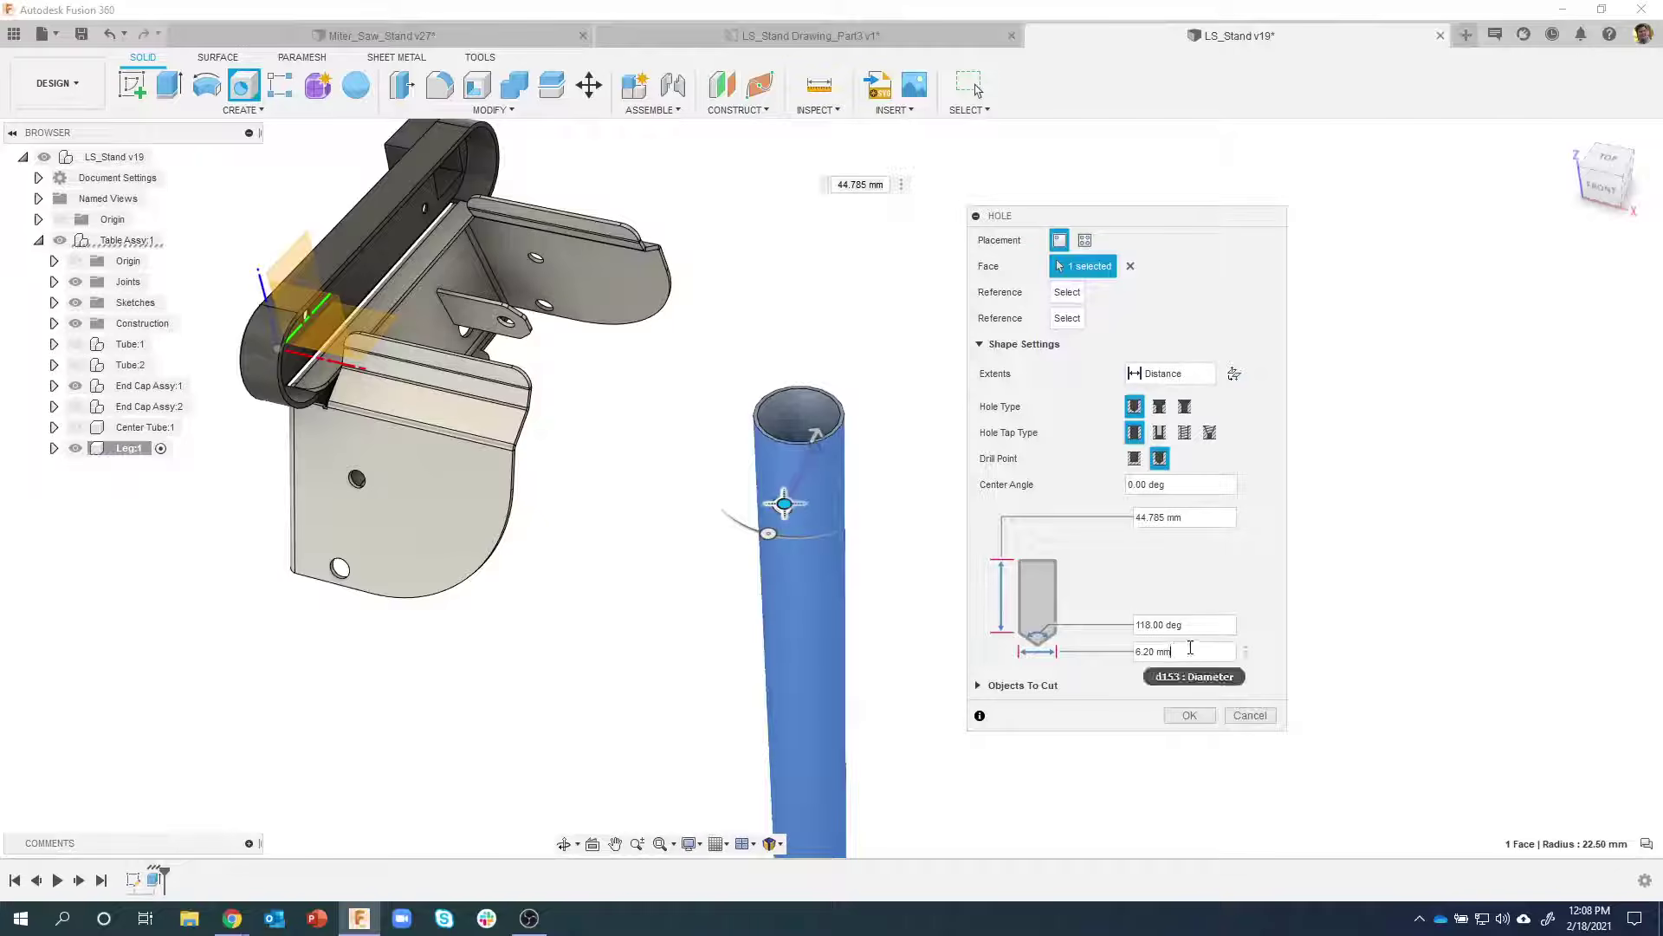
{"action": "double_click", "coordinate": [1129, 651]}
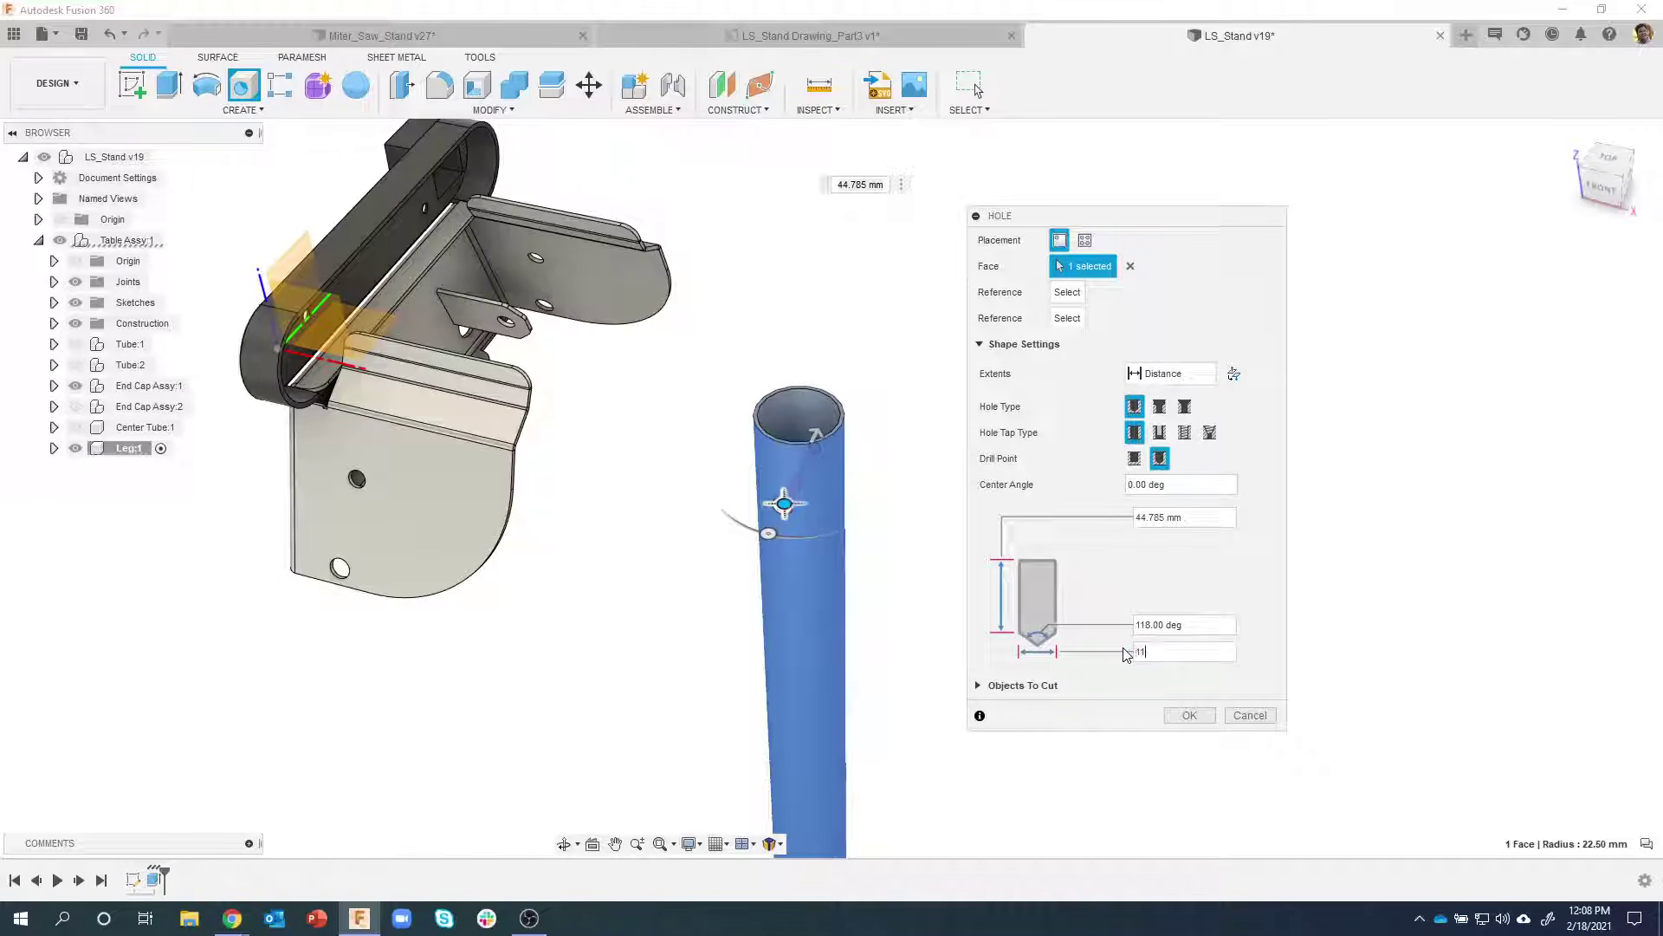
{"action": "type", "text": "11"}
Position the hole 15 mm from the upper rim of the leg tube
{"action": "scroll", "coordinate": [830, 436], "scroll_direction": "up", "scroll_amount": 4}
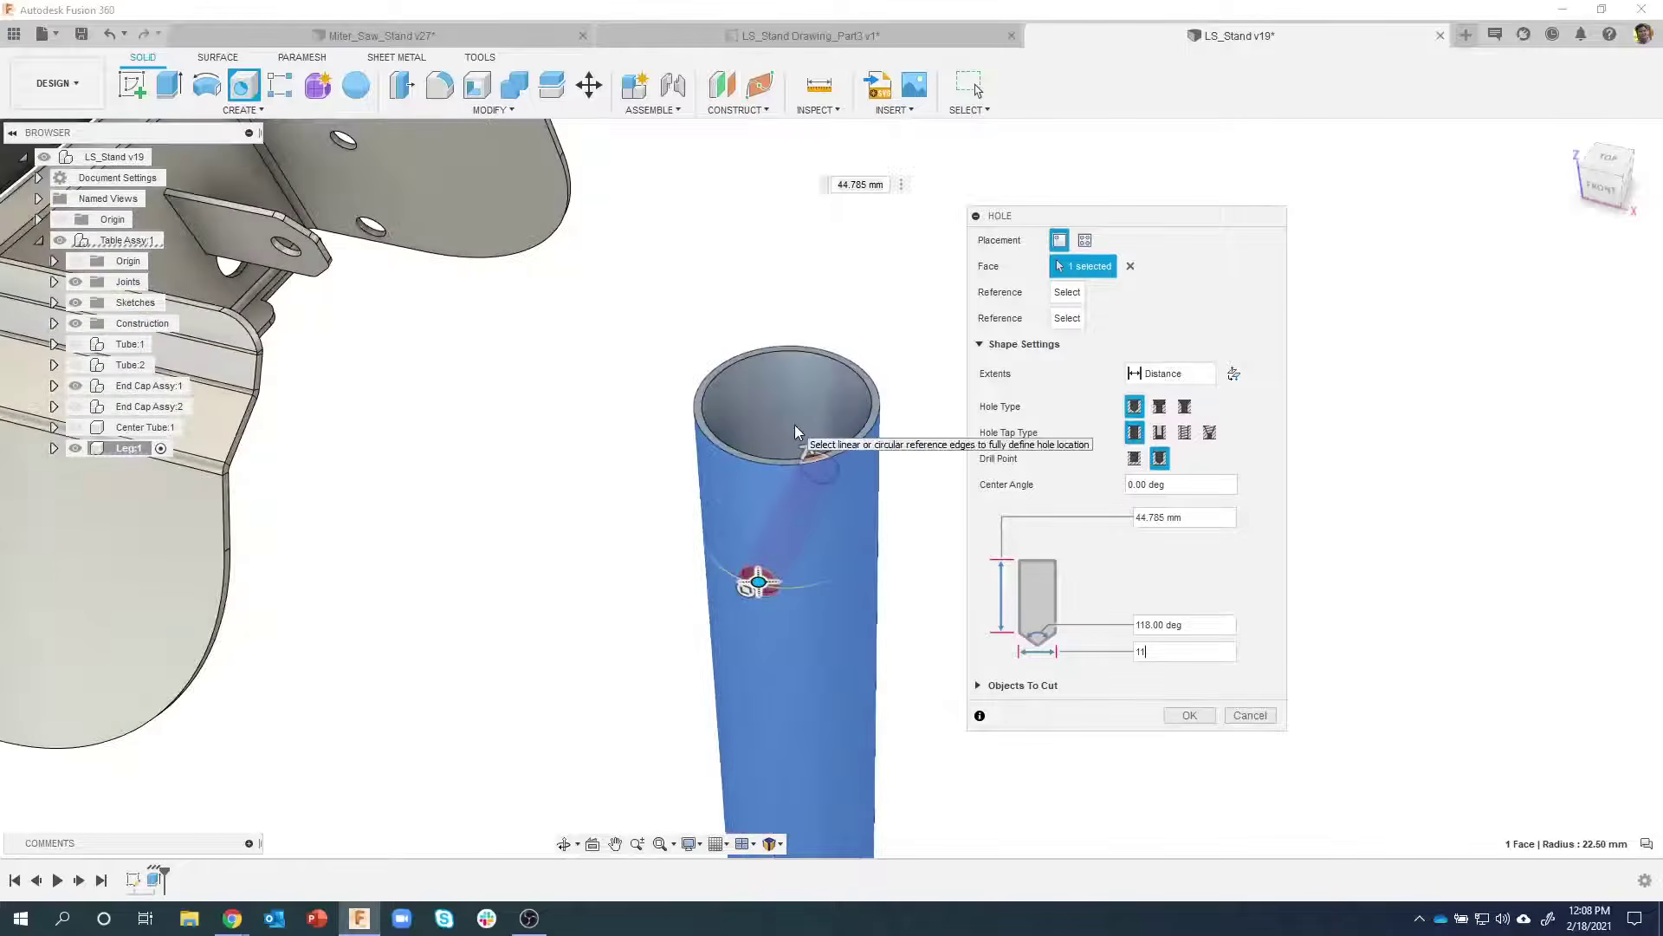
{"action": "scroll", "coordinate": [704, 414], "scroll_direction": "up", "scroll_amount": 2}
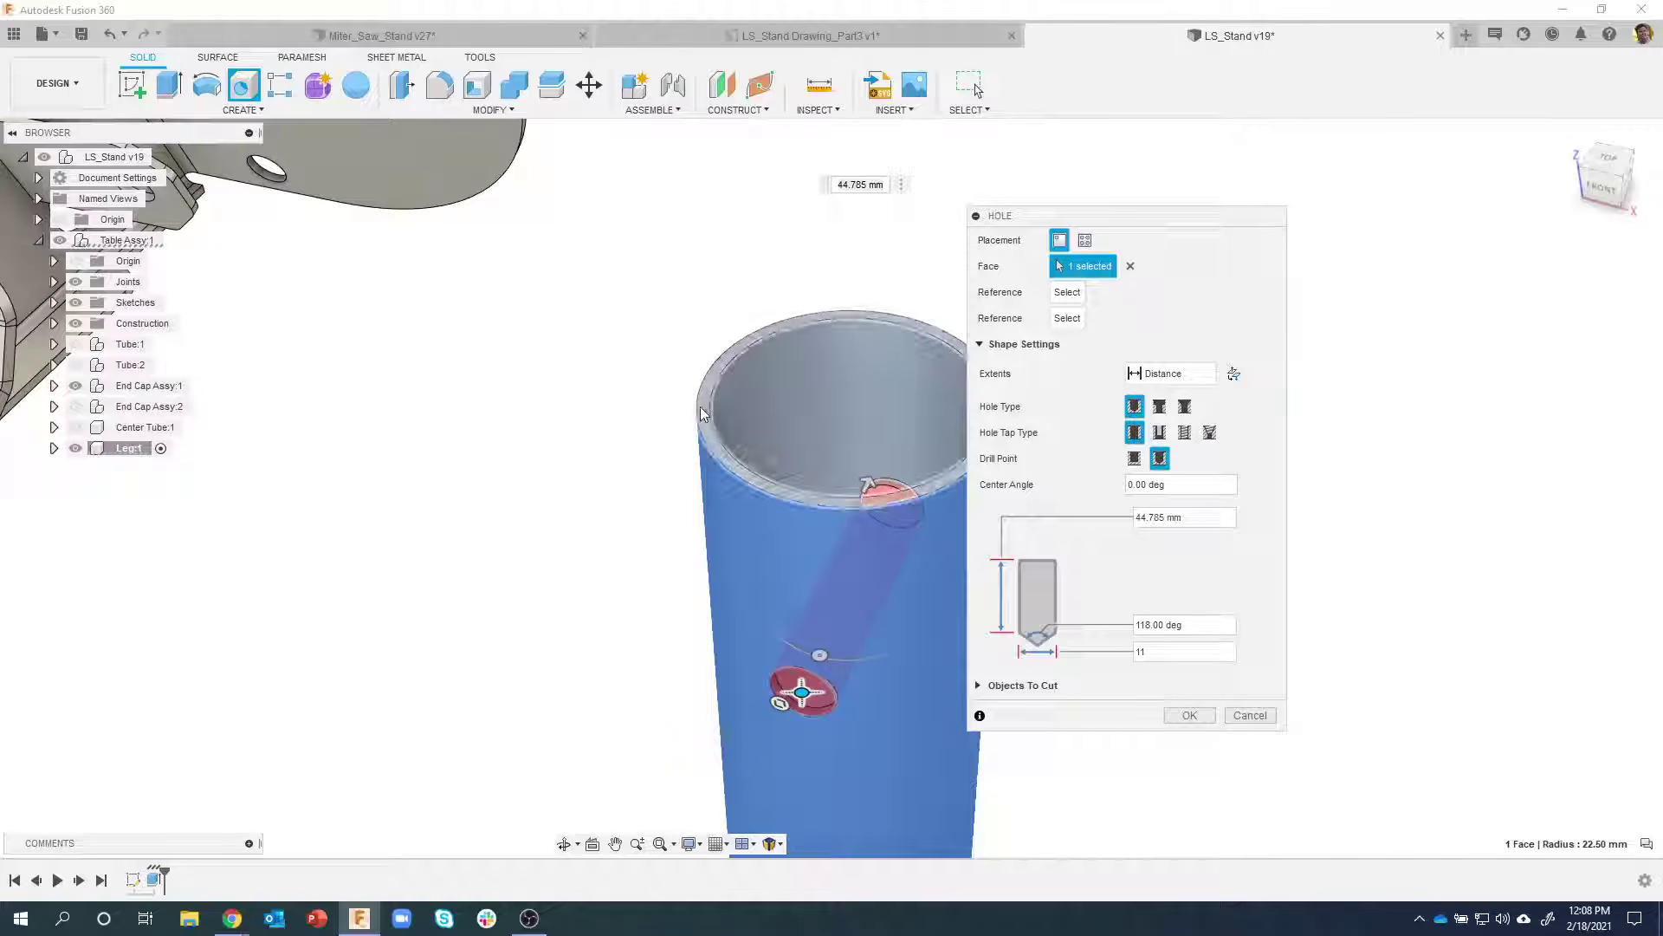
{"action": "left_click", "coordinate": [703, 414]}
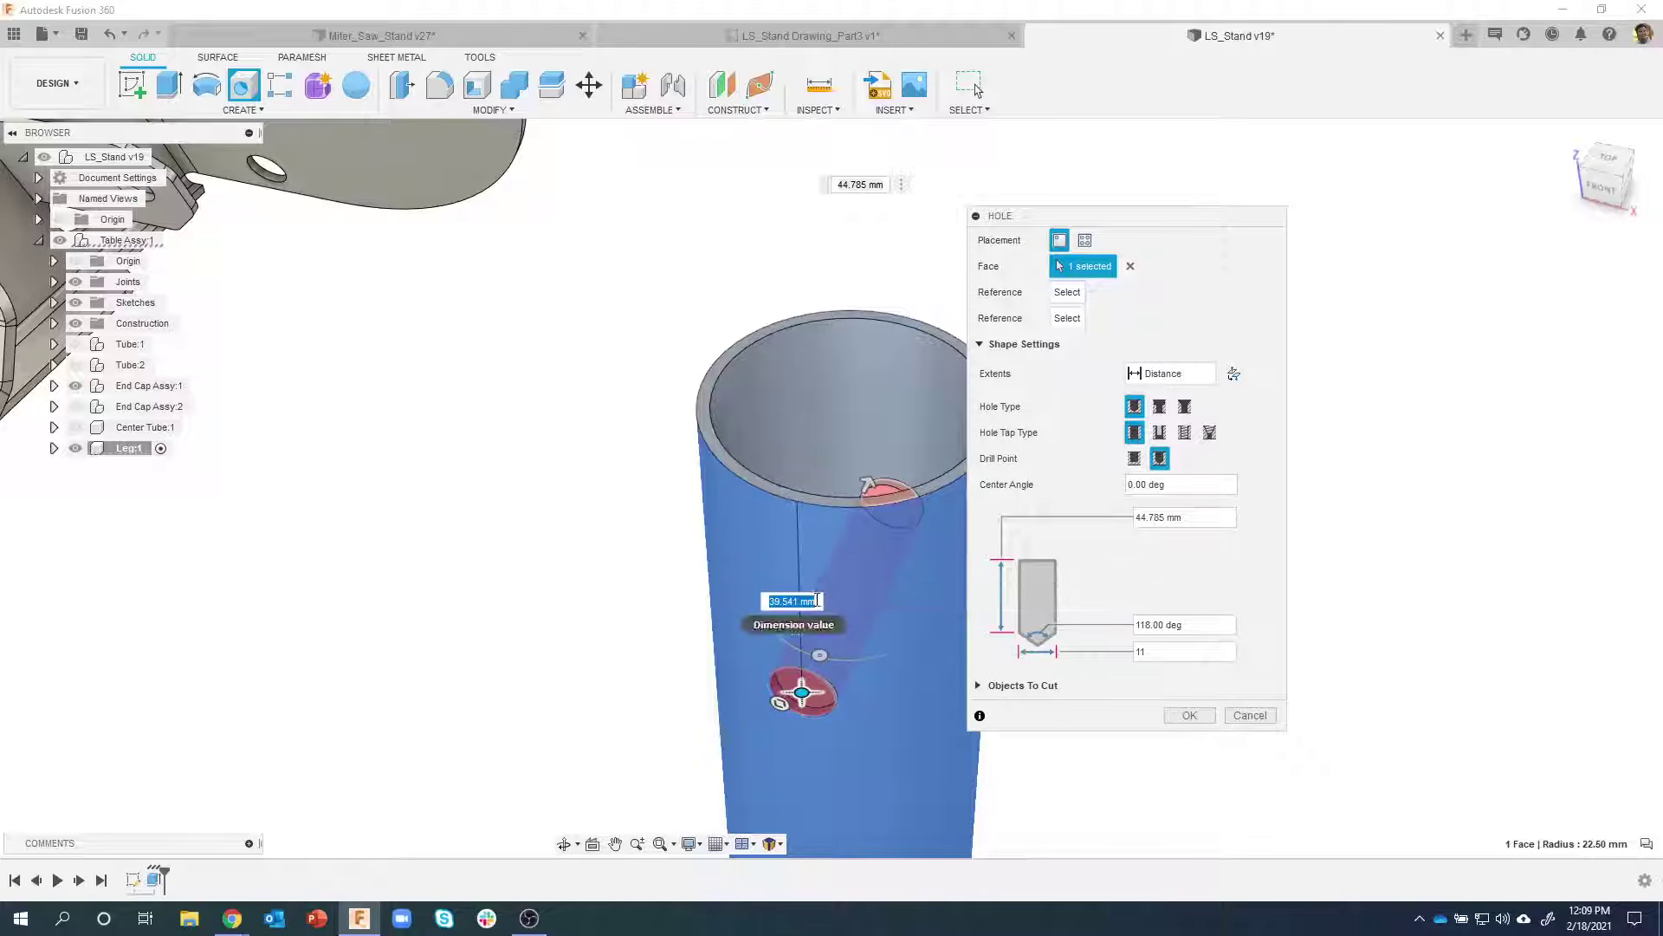
{"action": "type", "text": "15"}
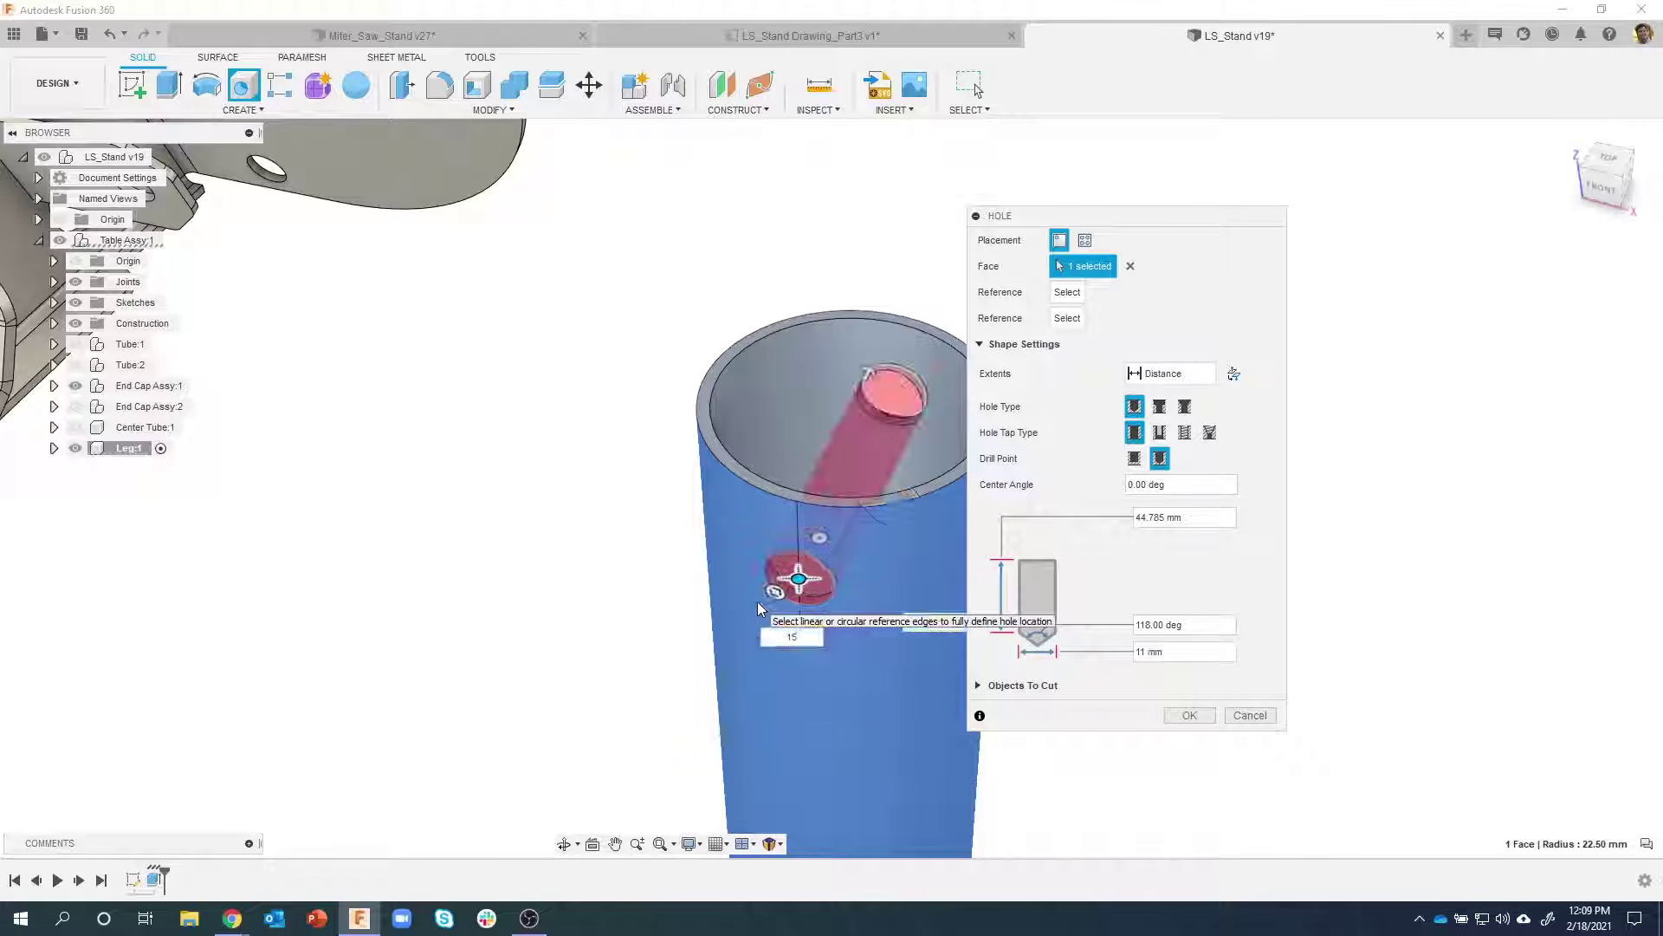
Set the extent of the 11 mm hole to All so that it cuts through both walls of the leg tube
{"action": "middle_click_drag", "start_coordinate": [804, 492], "coordinate": [750, 442], "text": "shift"}
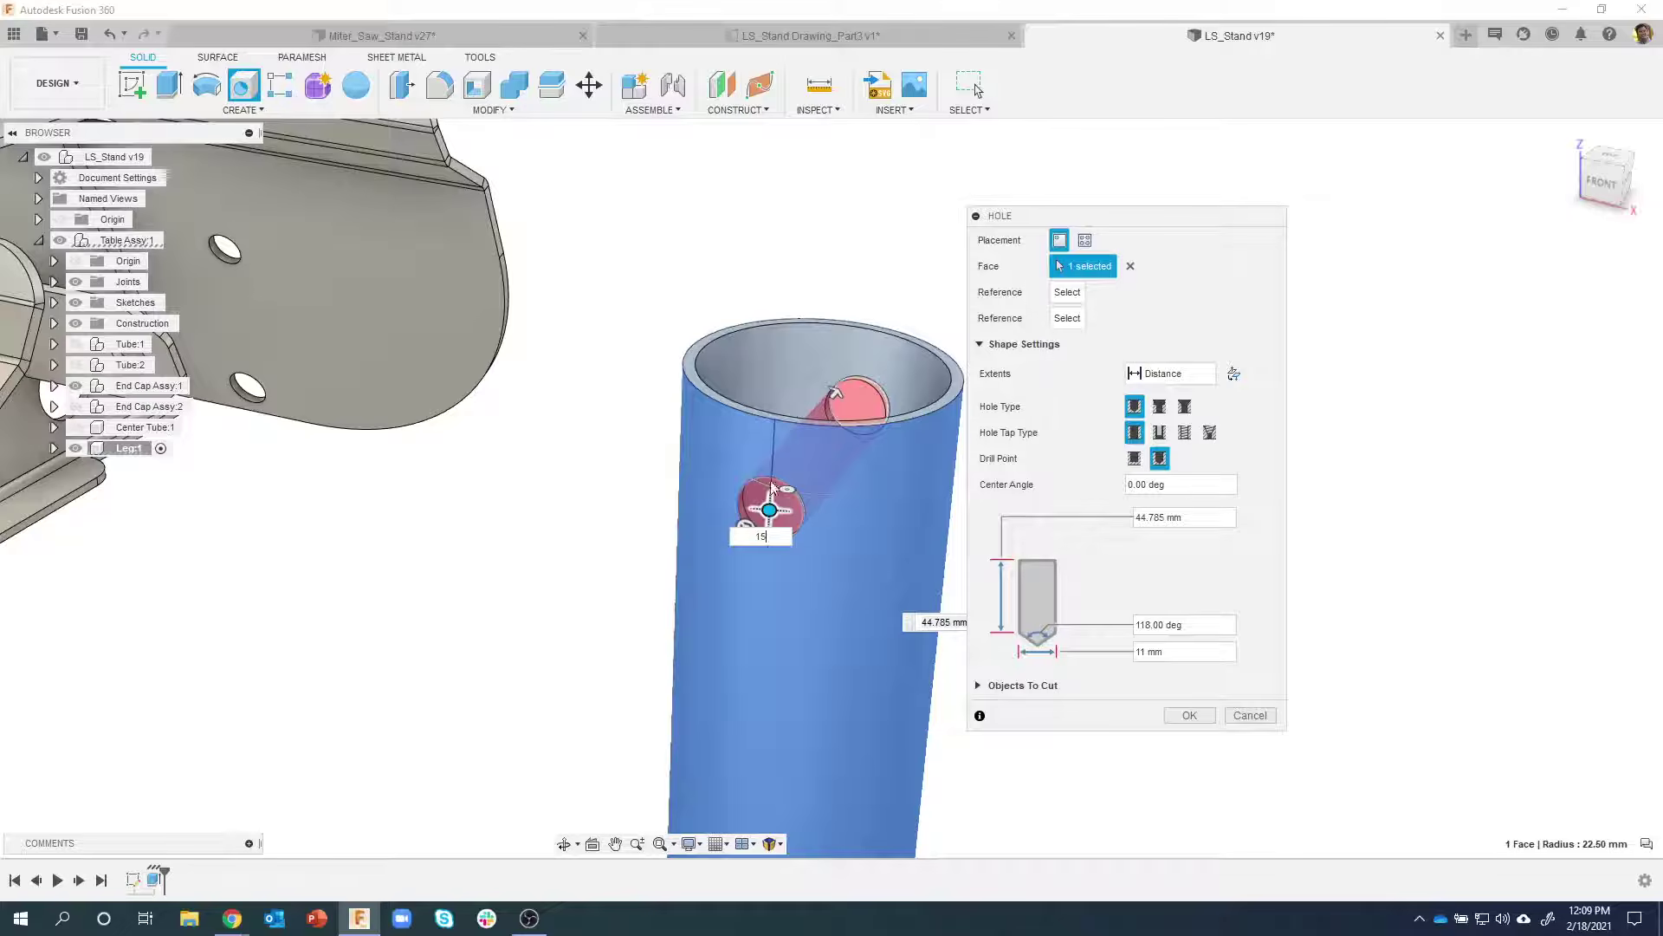
{"action": "middle_click_drag", "start_coordinate": [572, 597], "coordinate": [836, 475], "text": "shift"}
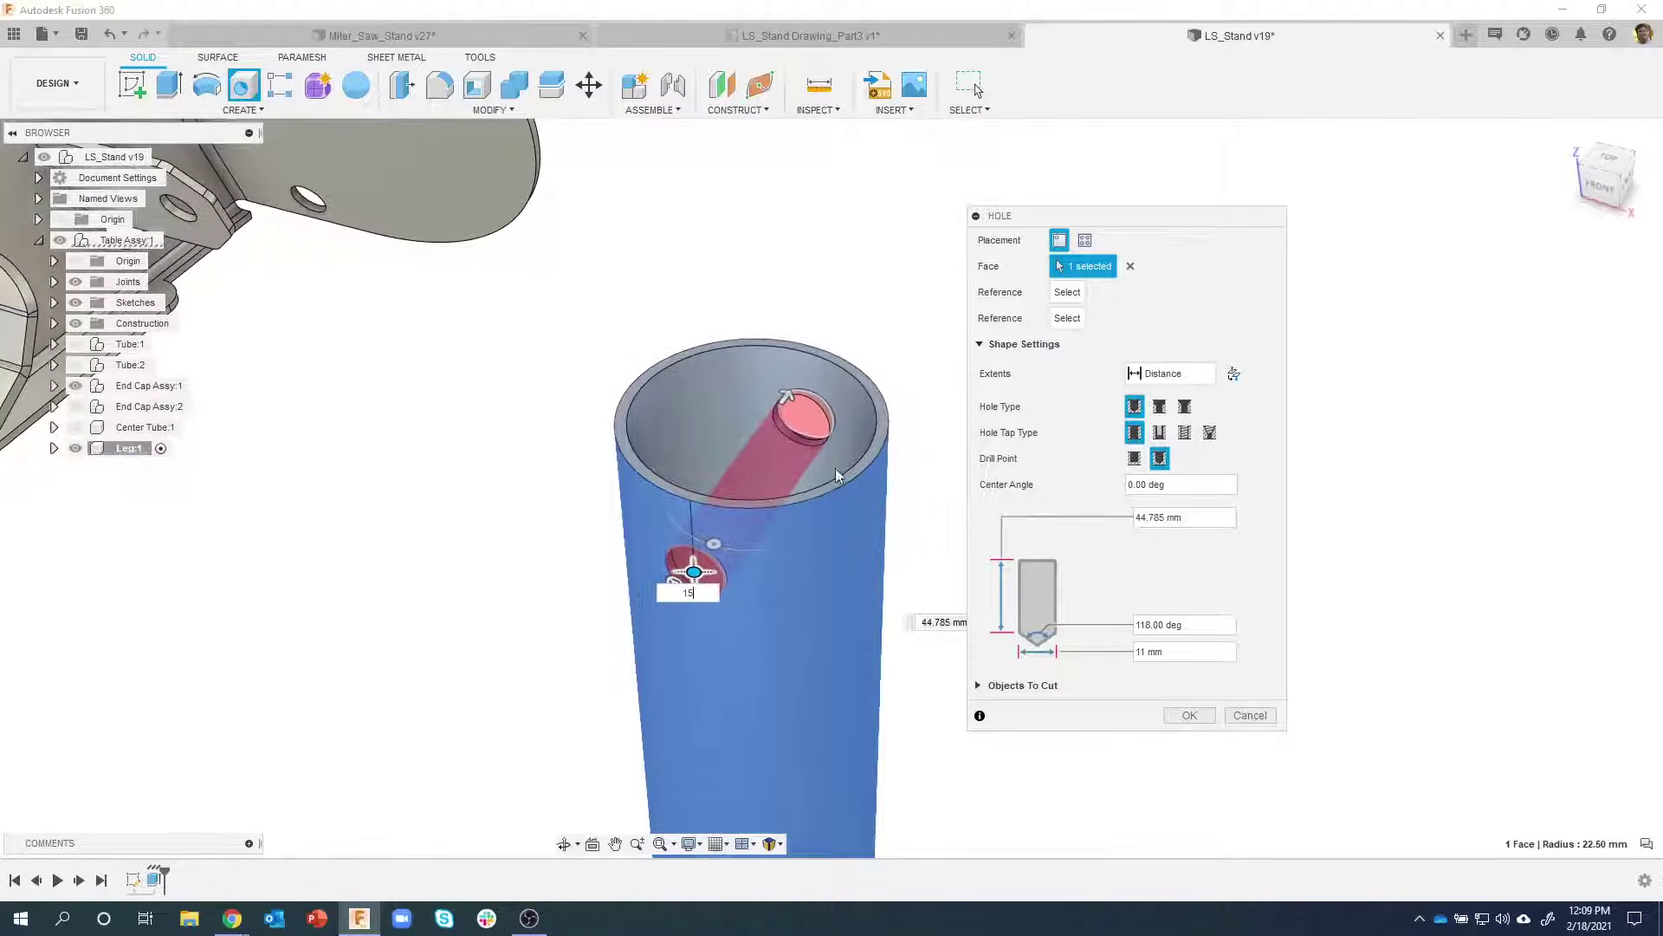
{"action": "left_click", "coordinate": [1203, 376]}
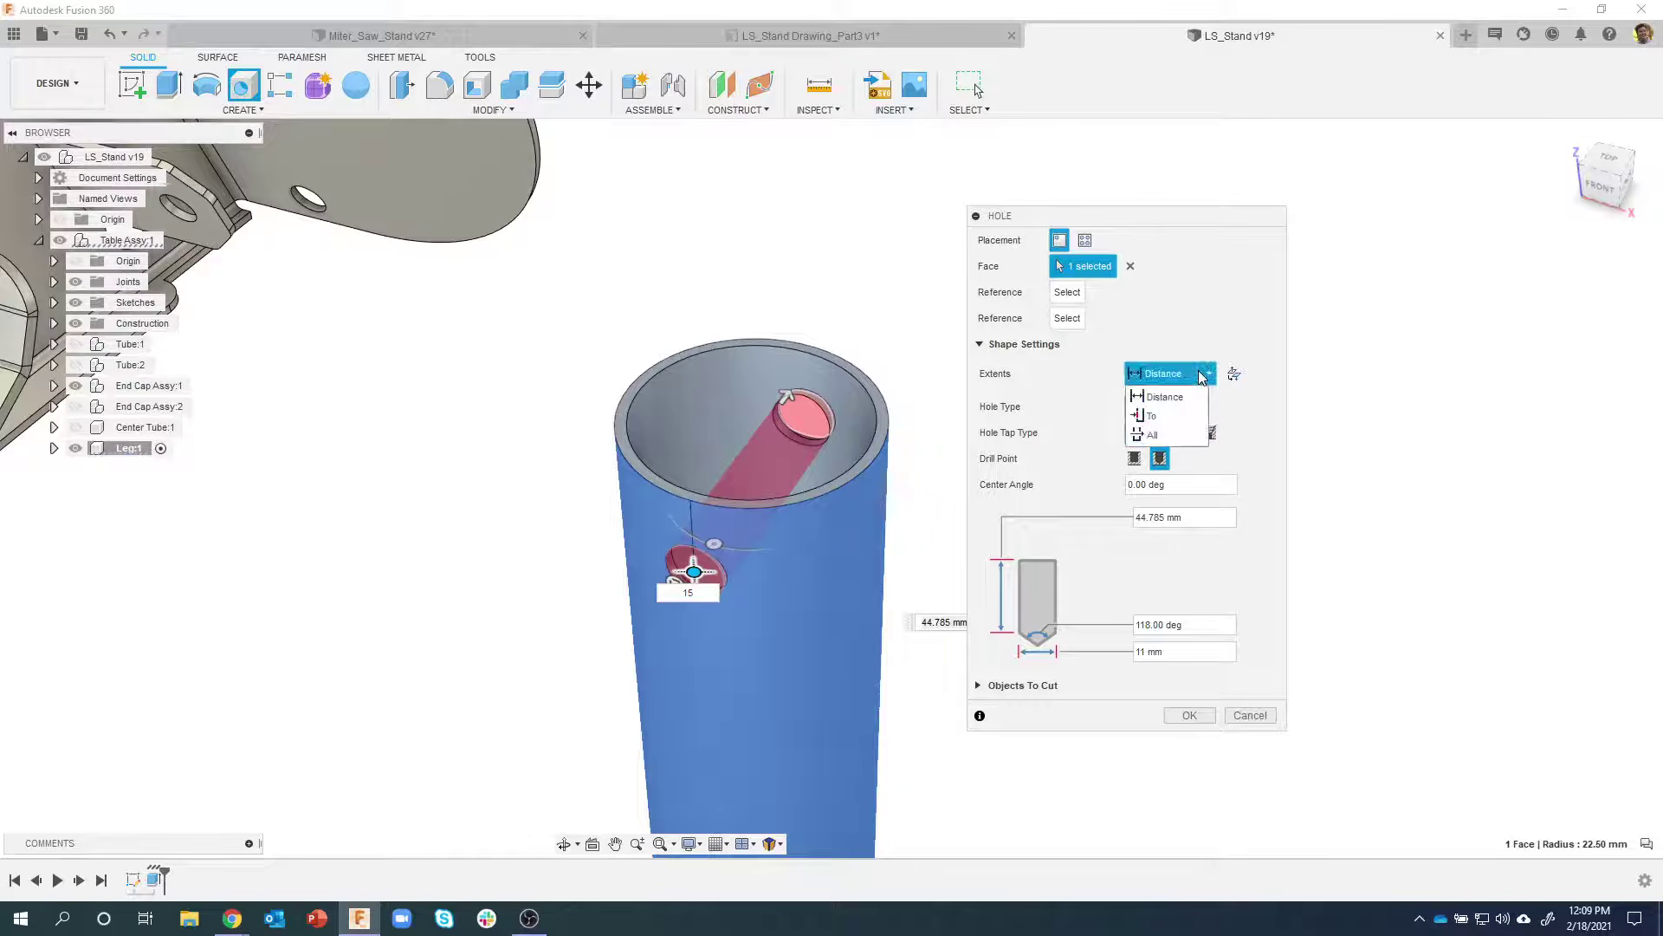
{"action": "left_click", "coordinate": [1156, 435]}
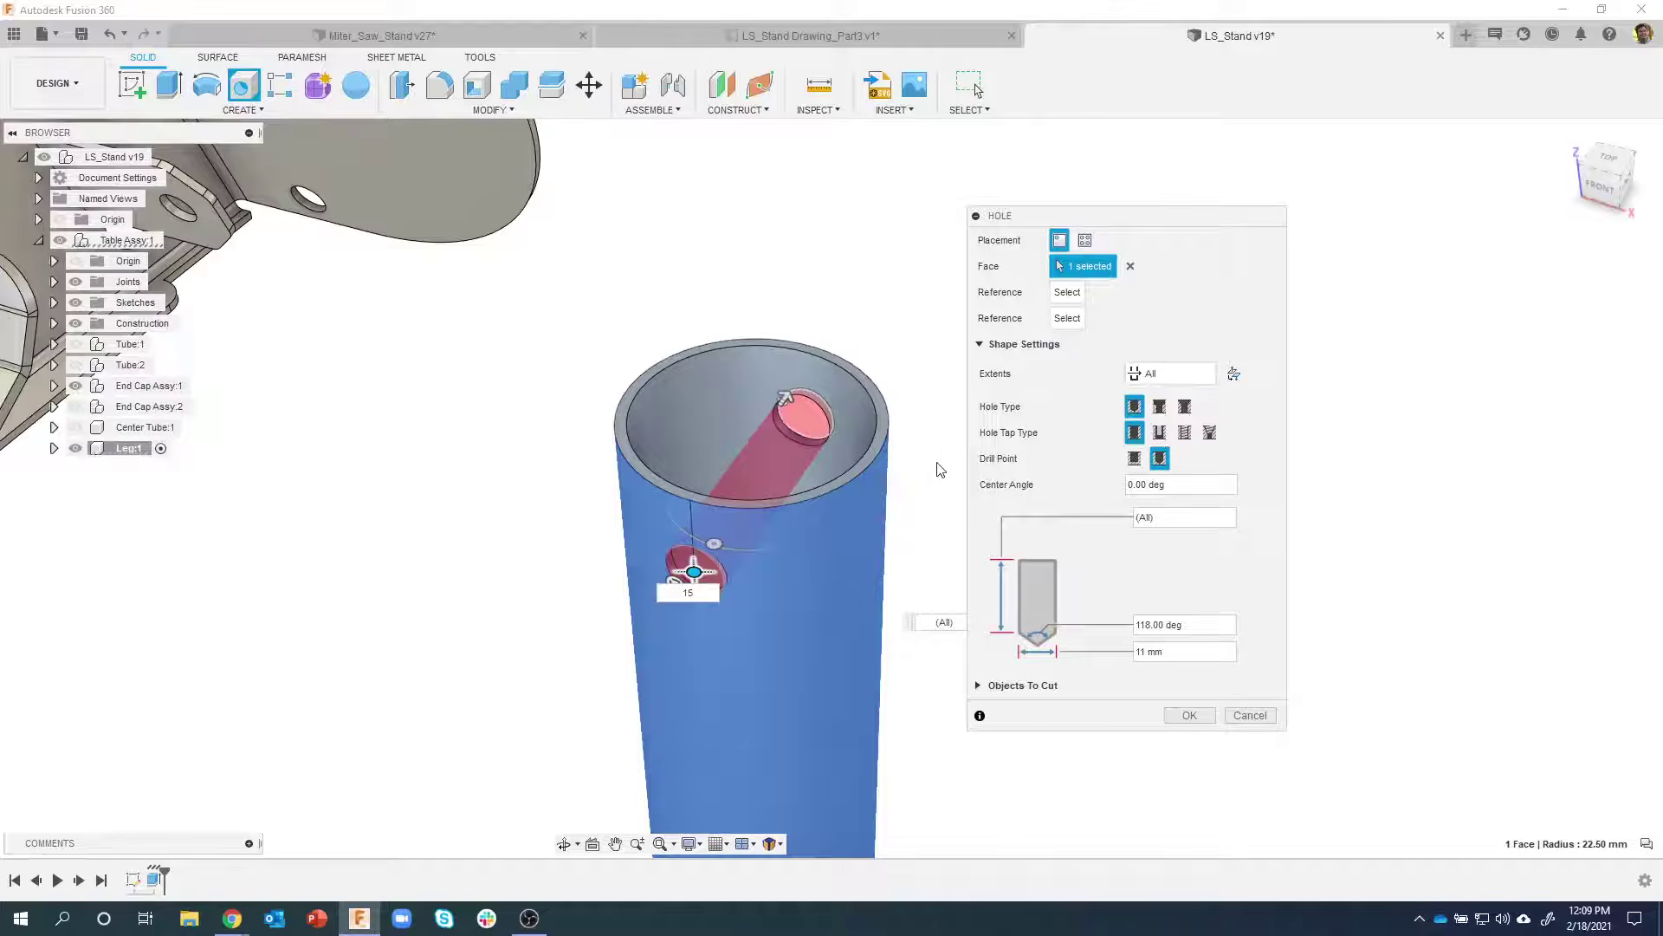
Try the Distance extent for the 11 mm hole and inspect where its drill point meets the far wall
{"action": "middle_click_drag", "start_coordinate": [940, 469], "coordinate": [1159, 392], "text": "shift"}
{"action": "left_click", "coordinate": [1164, 379]}
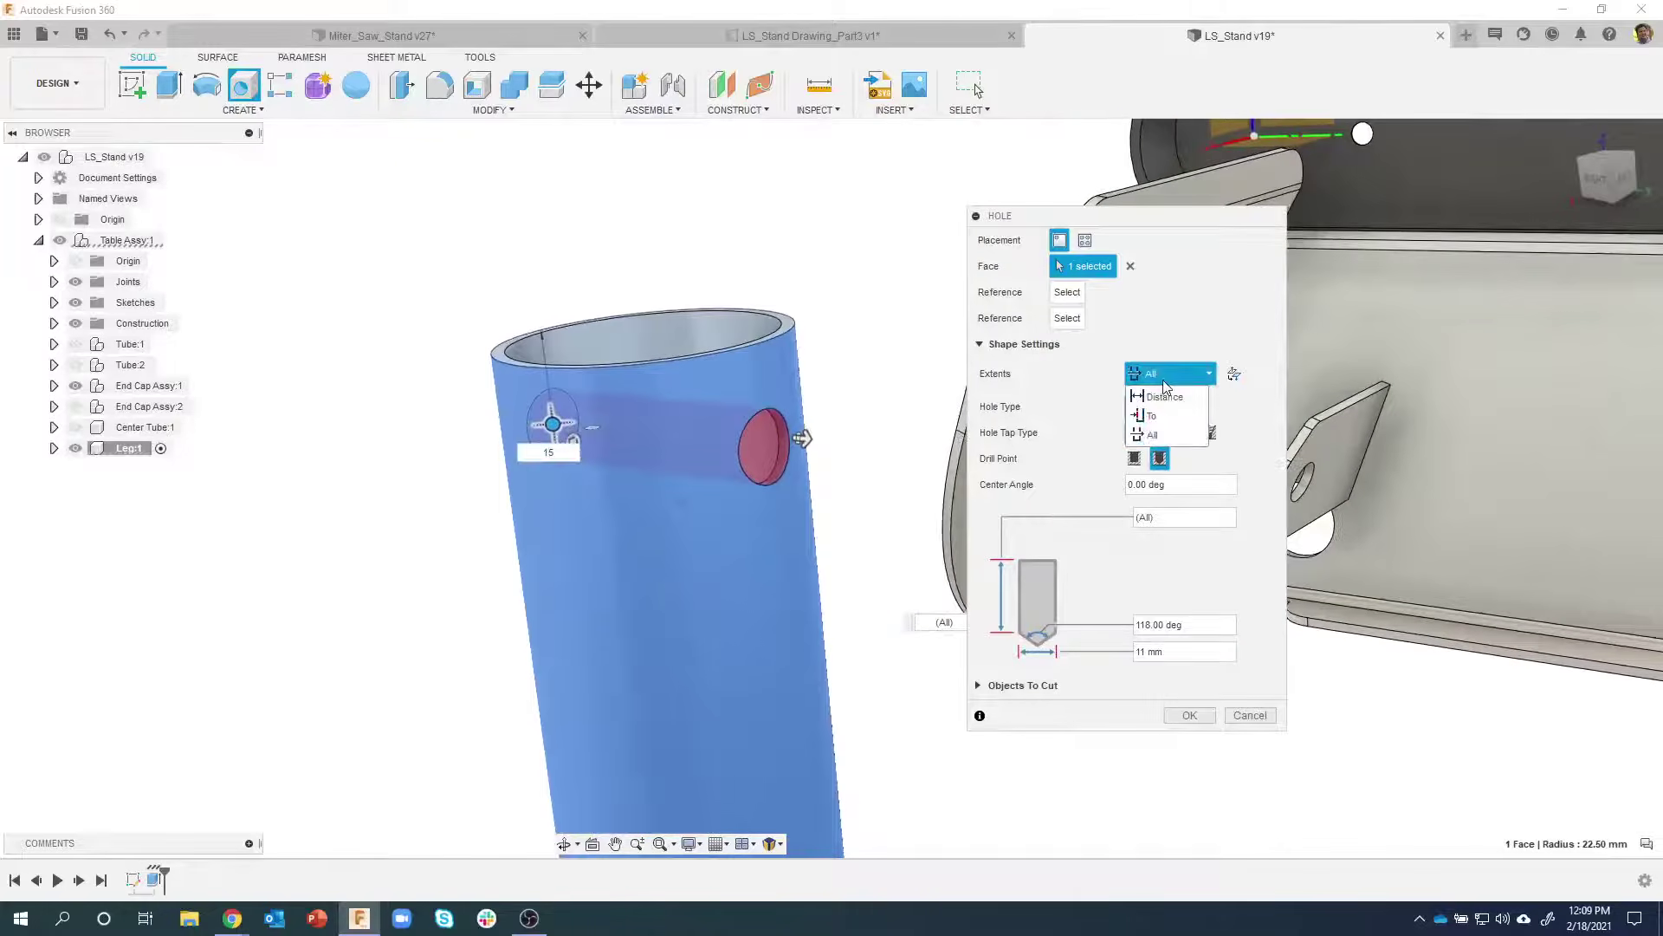
{"action": "left_click", "coordinate": [1165, 396]}
{"action": "scroll", "coordinate": [784, 428], "scroll_direction": "up", "scroll_amount": 3}
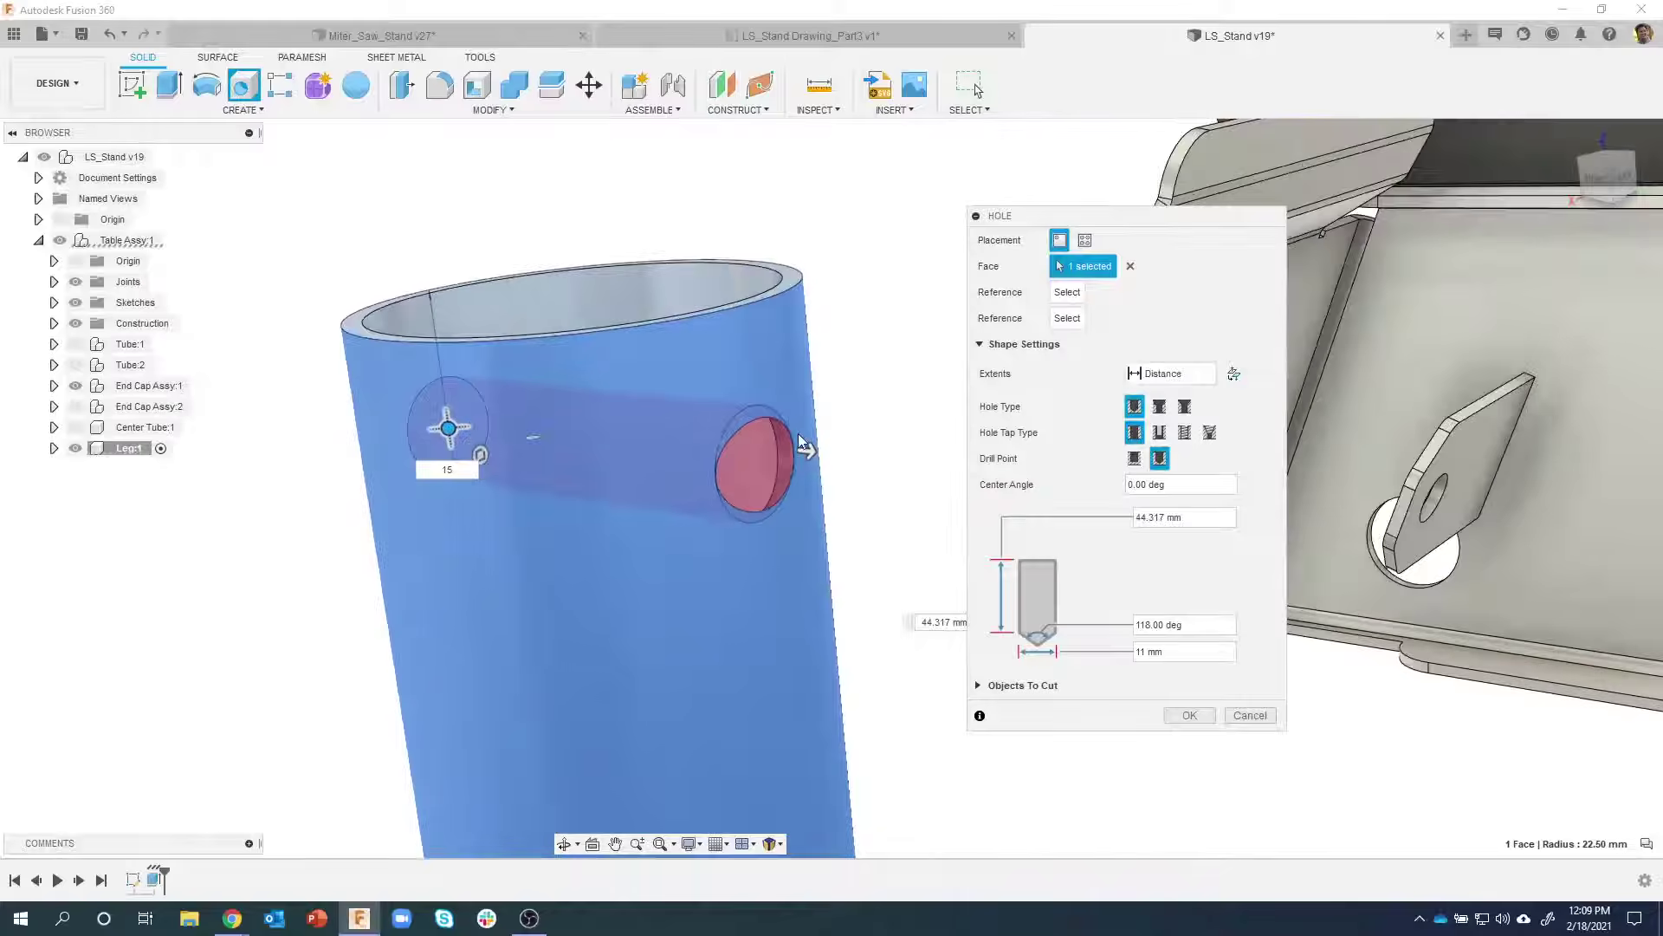
{"action": "scroll", "coordinate": [798, 435], "scroll_direction": "up", "scroll_amount": 2}
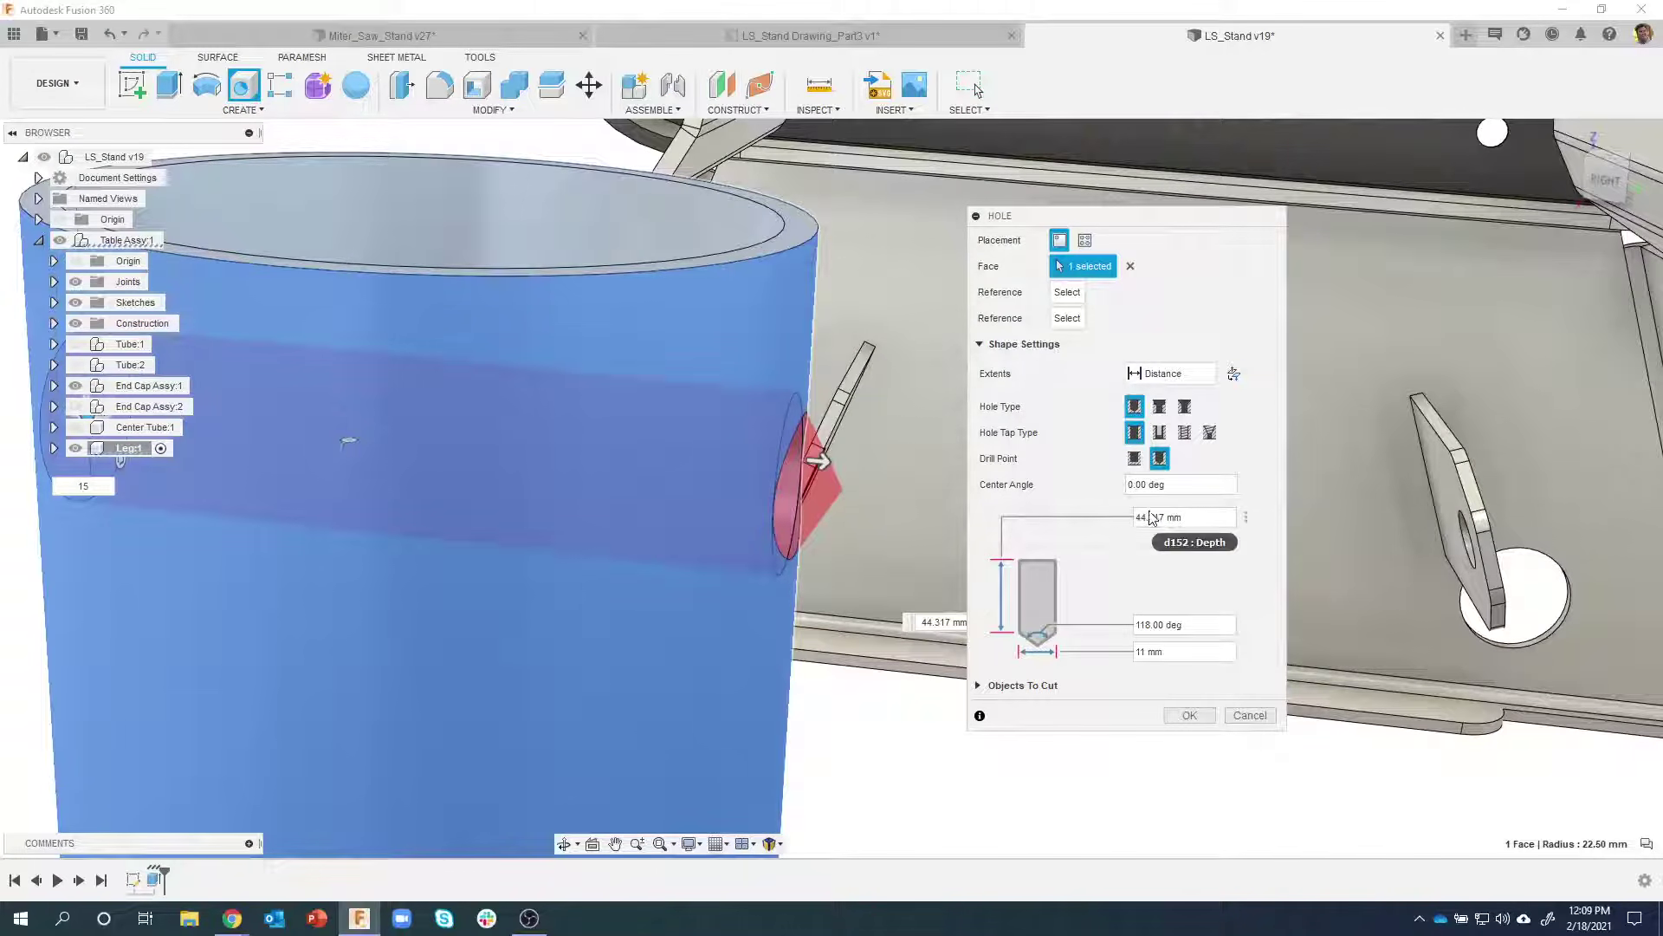
Switch the 11 mm hole's extent back to All and create the hole
{"action": "left_click", "coordinate": [1180, 373]}
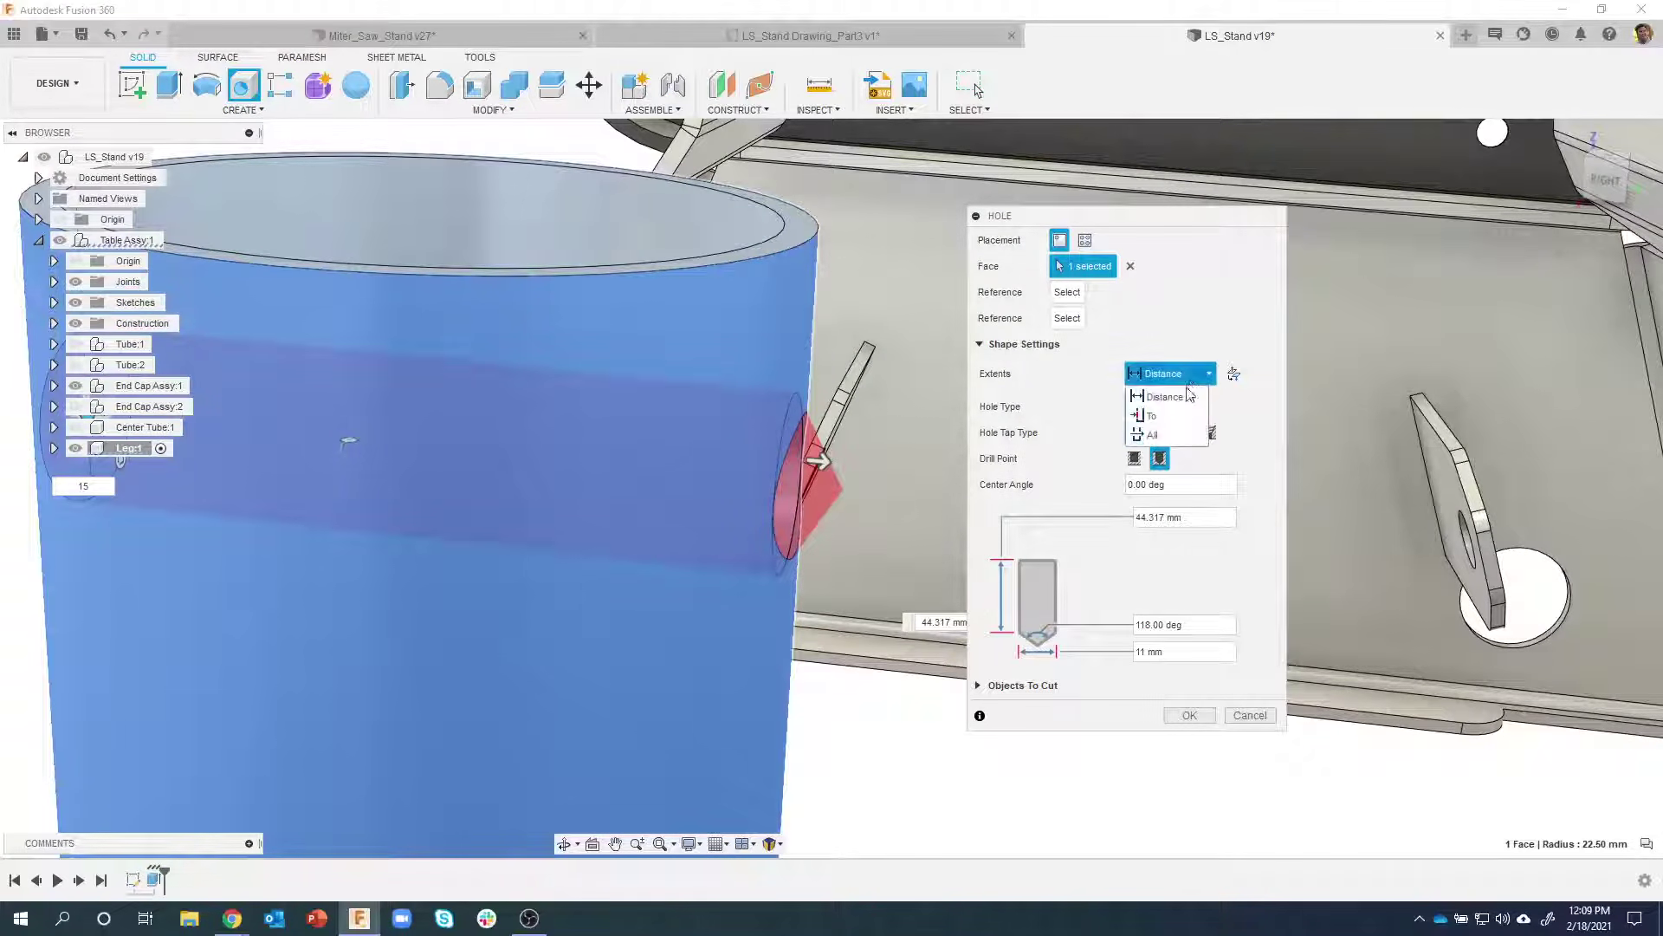
{"action": "left_click", "coordinate": [1159, 436]}
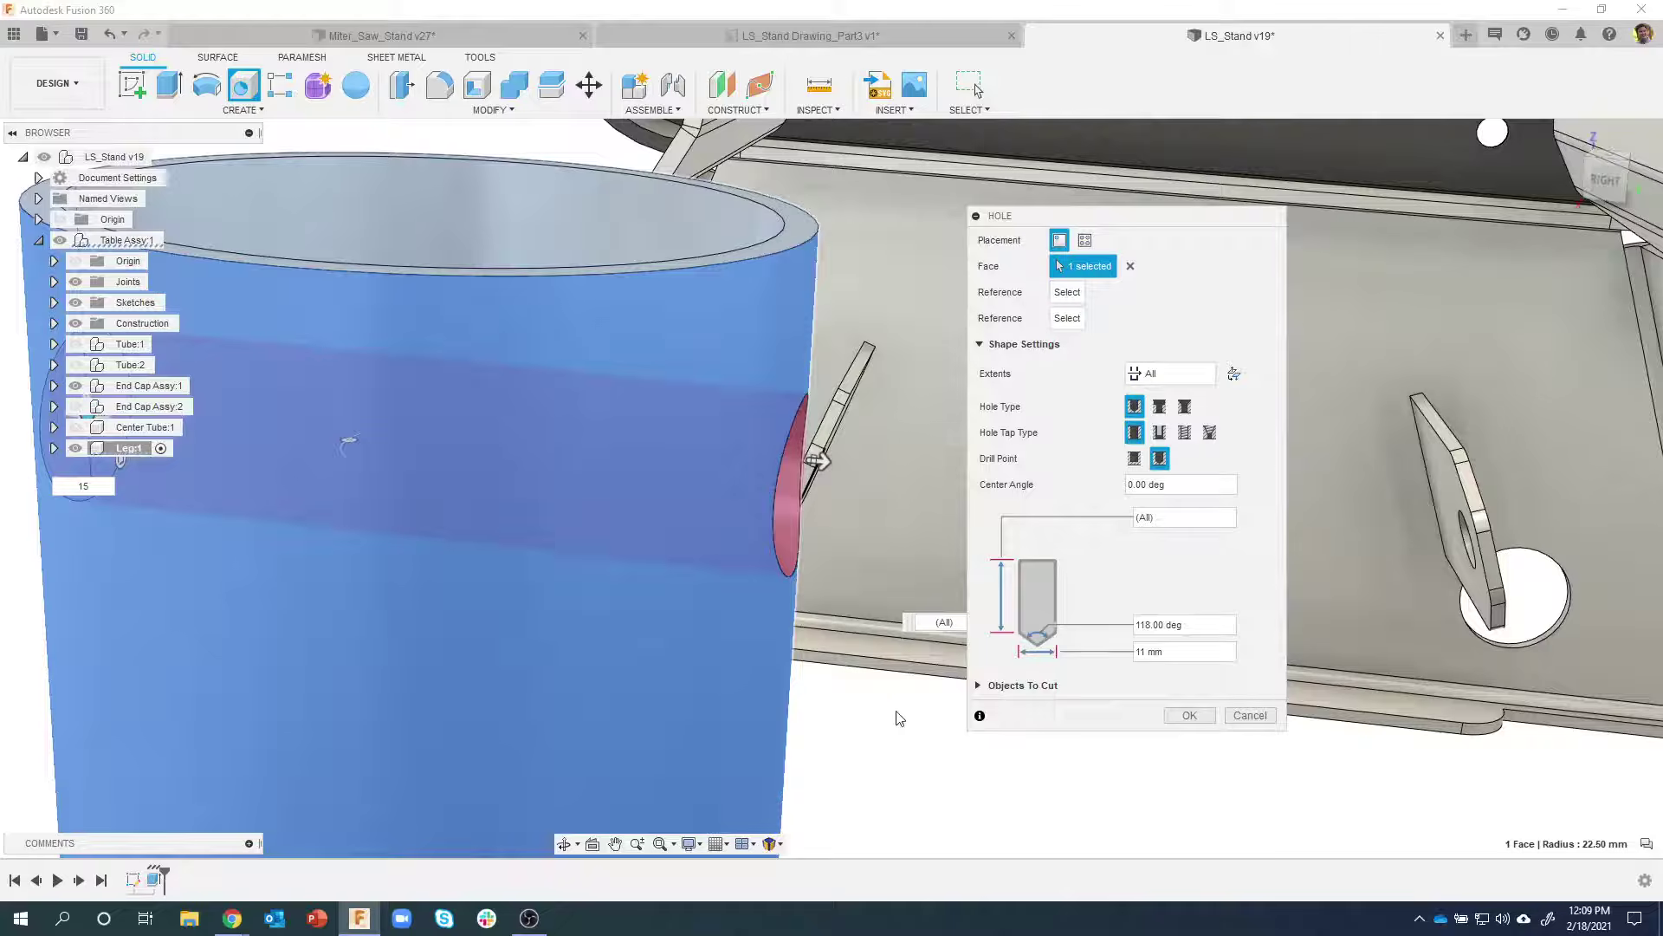
{"action": "scroll", "coordinate": [896, 718], "scroll_direction": "down", "scroll_amount": 3}
{"action": "middle_click_drag", "start_coordinate": [896, 718], "coordinate": [1088, 656], "text": "shift"}
{"action": "left_click", "coordinate": [1190, 716]}
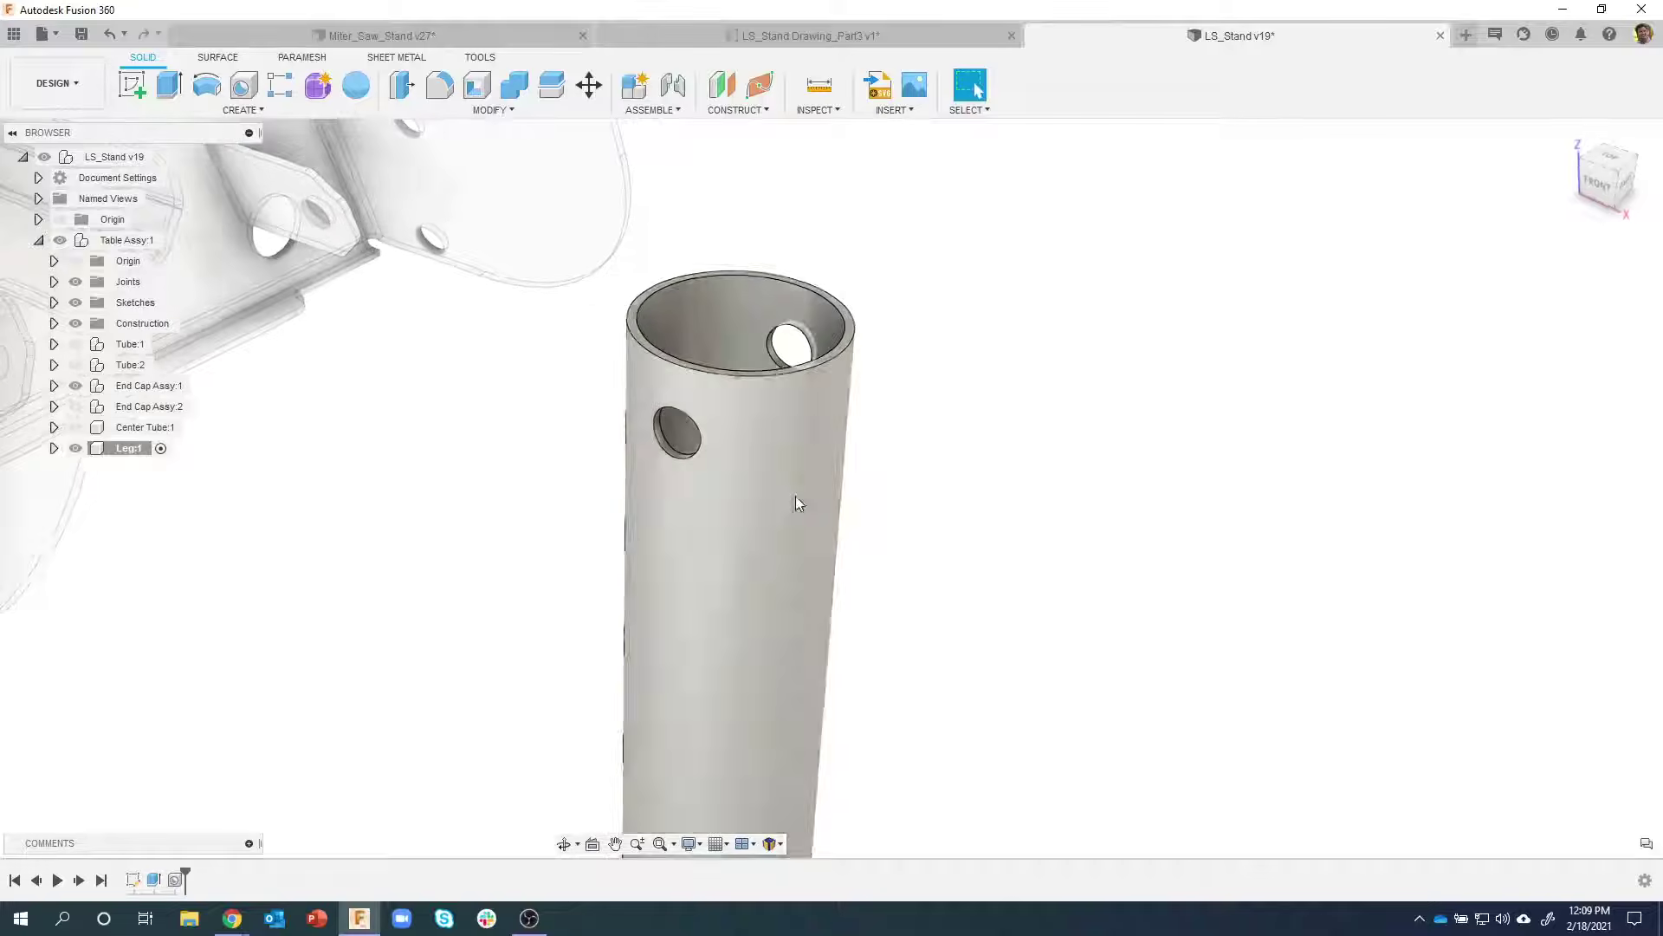
Check the lower hole's diameters in LS_Stand Drawing_Part3, and start a hole in LS_Stand 71 mm from the leg tube's upper rim
{"action": "left_click", "coordinate": [657, 38]}
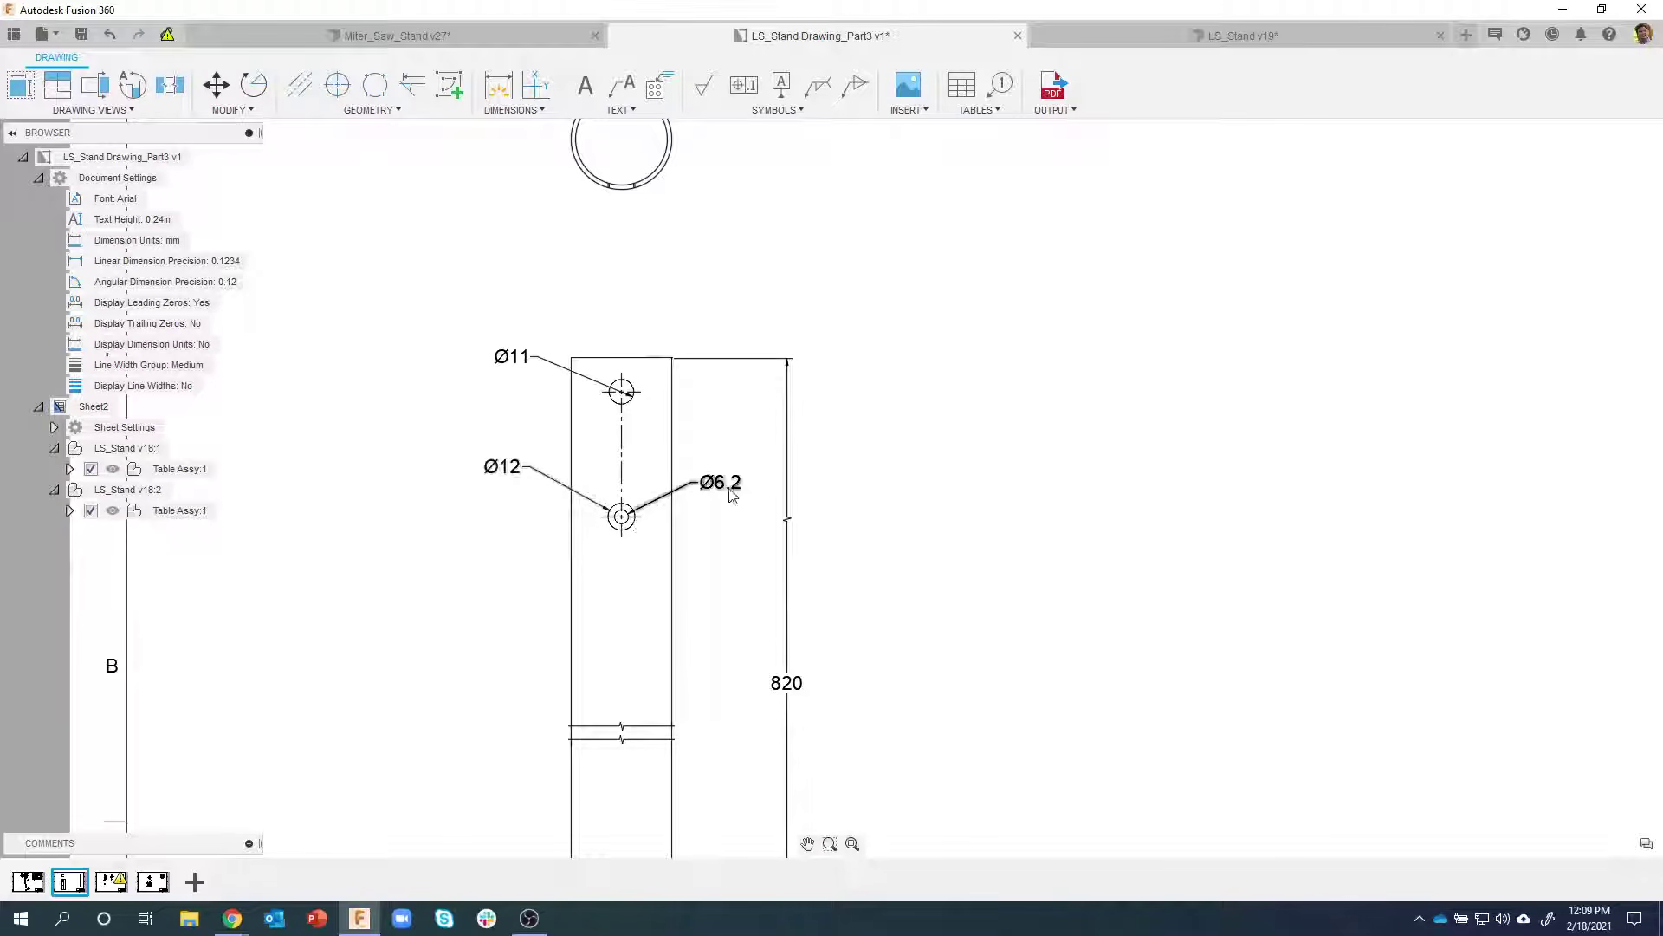
{"action": "left_click", "coordinate": [1091, 39]}
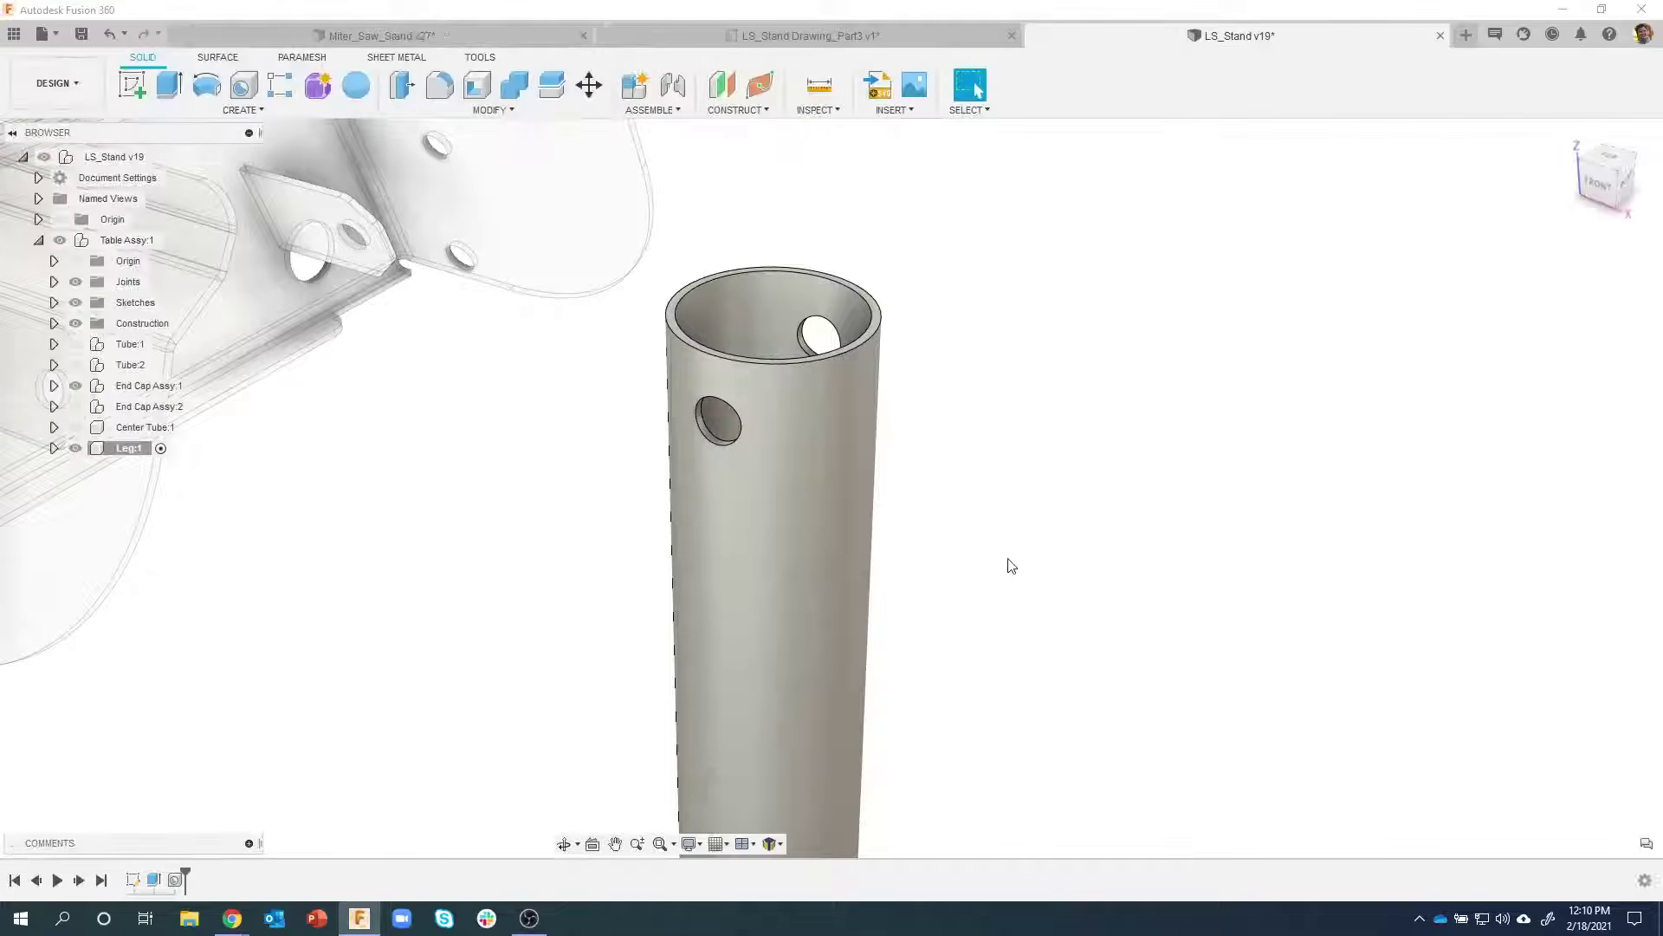
{"action": "key", "text": "h"}
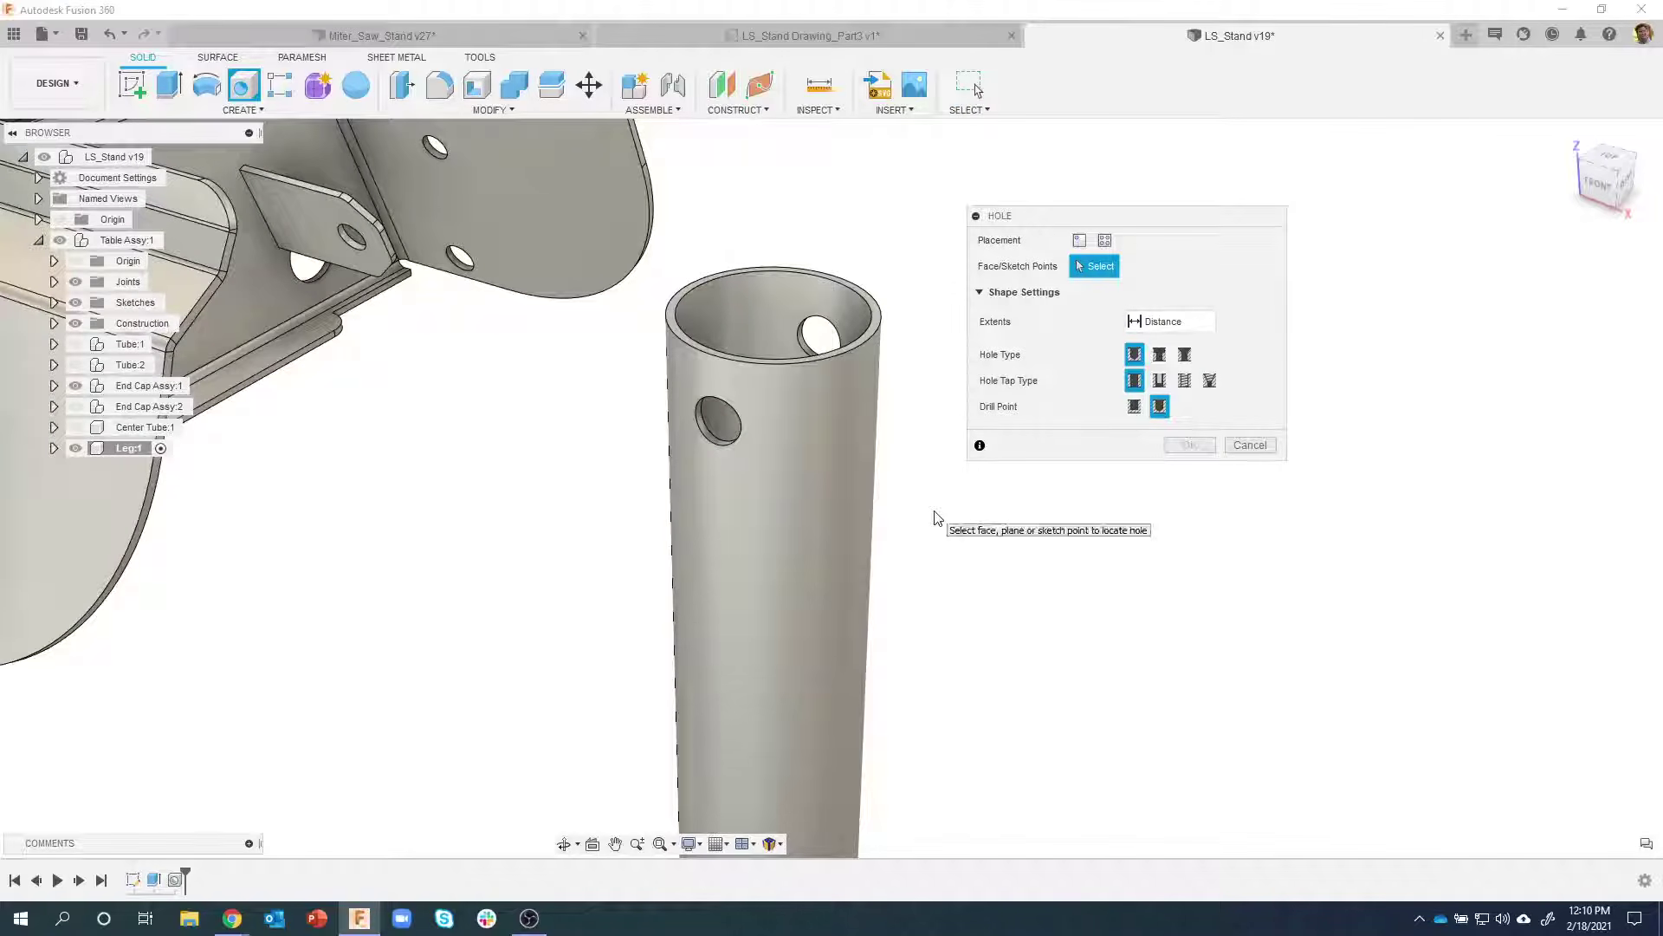
{"action": "right_click", "coordinate": [957, 593]}
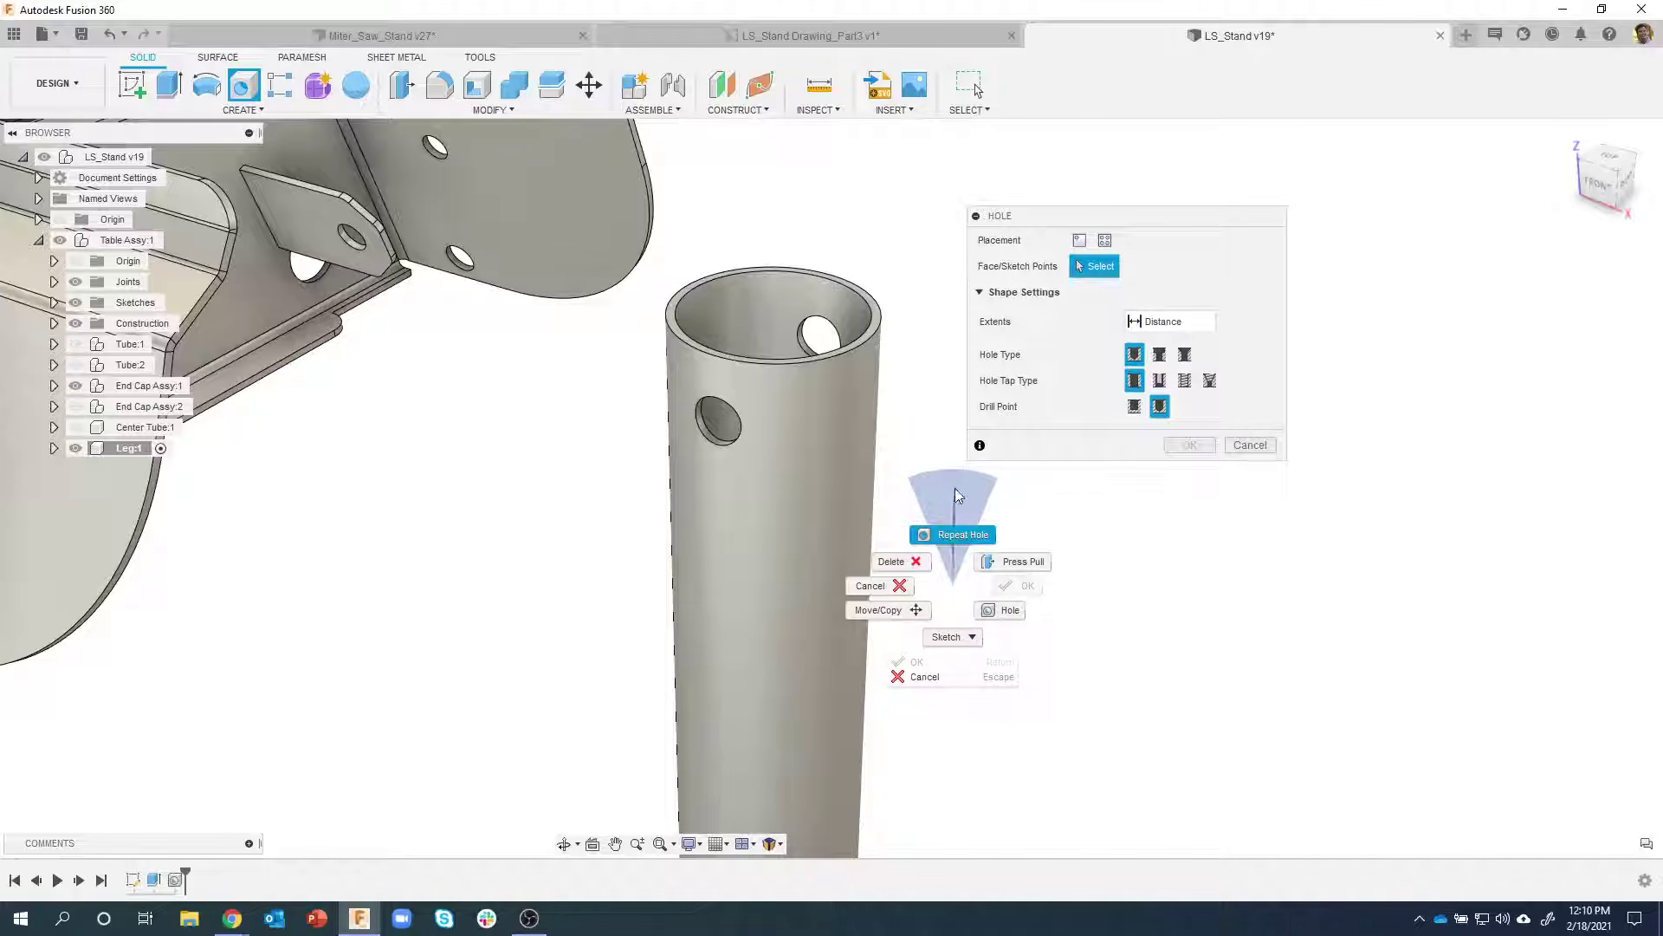
{"action": "left_click", "coordinate": [1144, 509]}
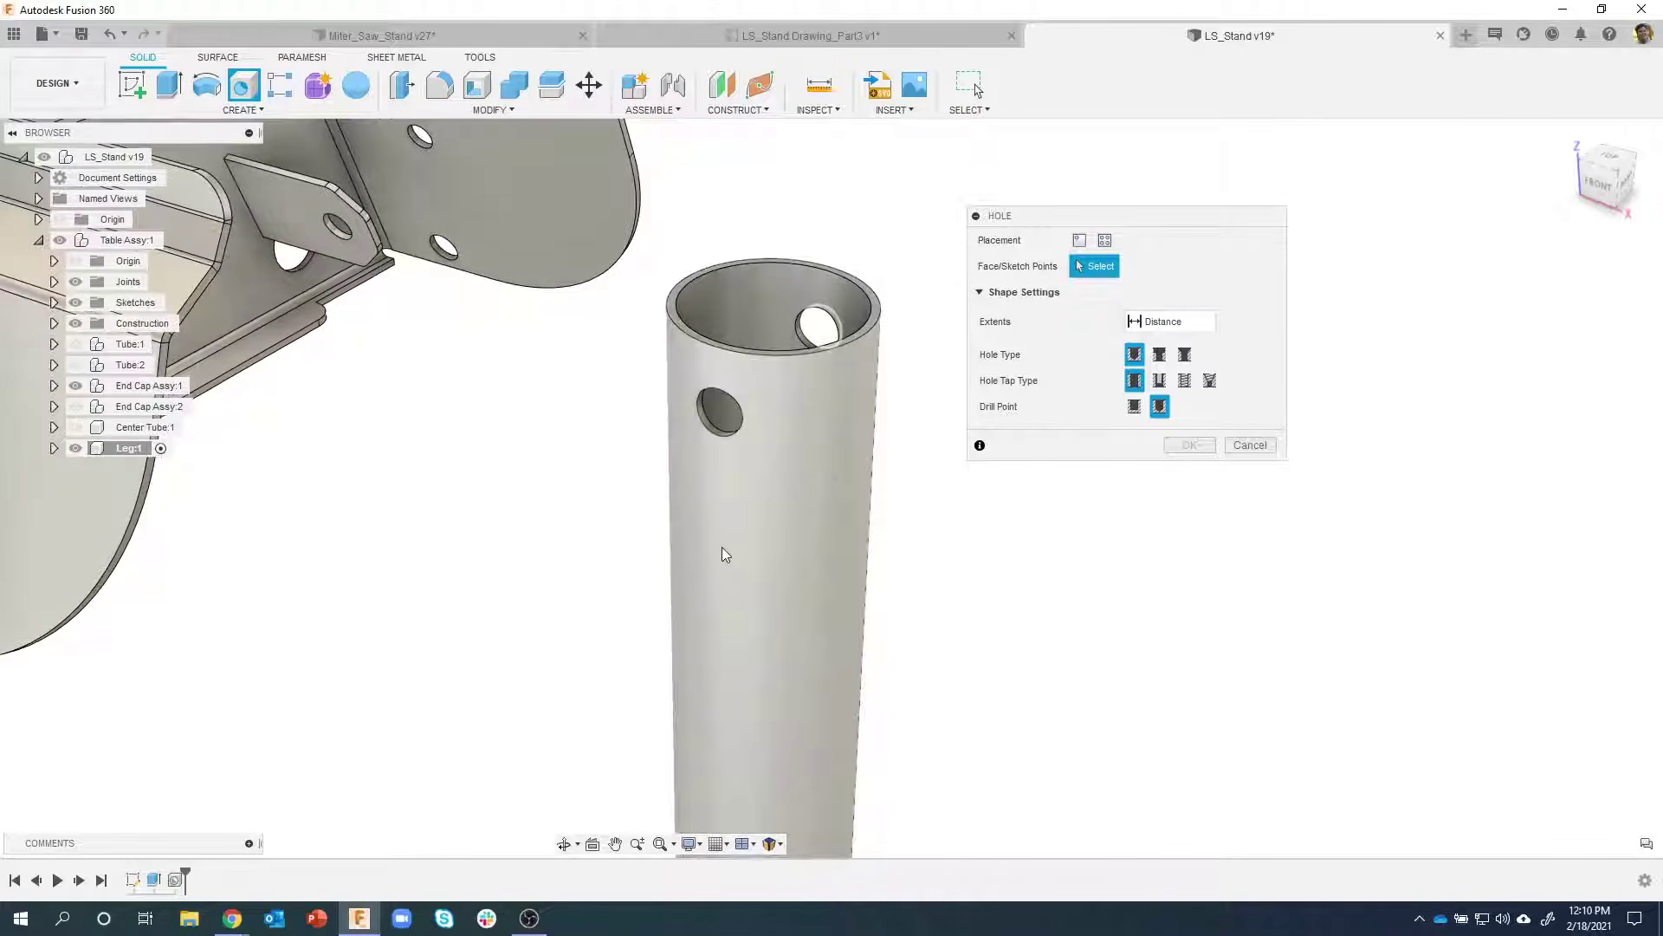
{"action": "left_click", "coordinate": [720, 547]}
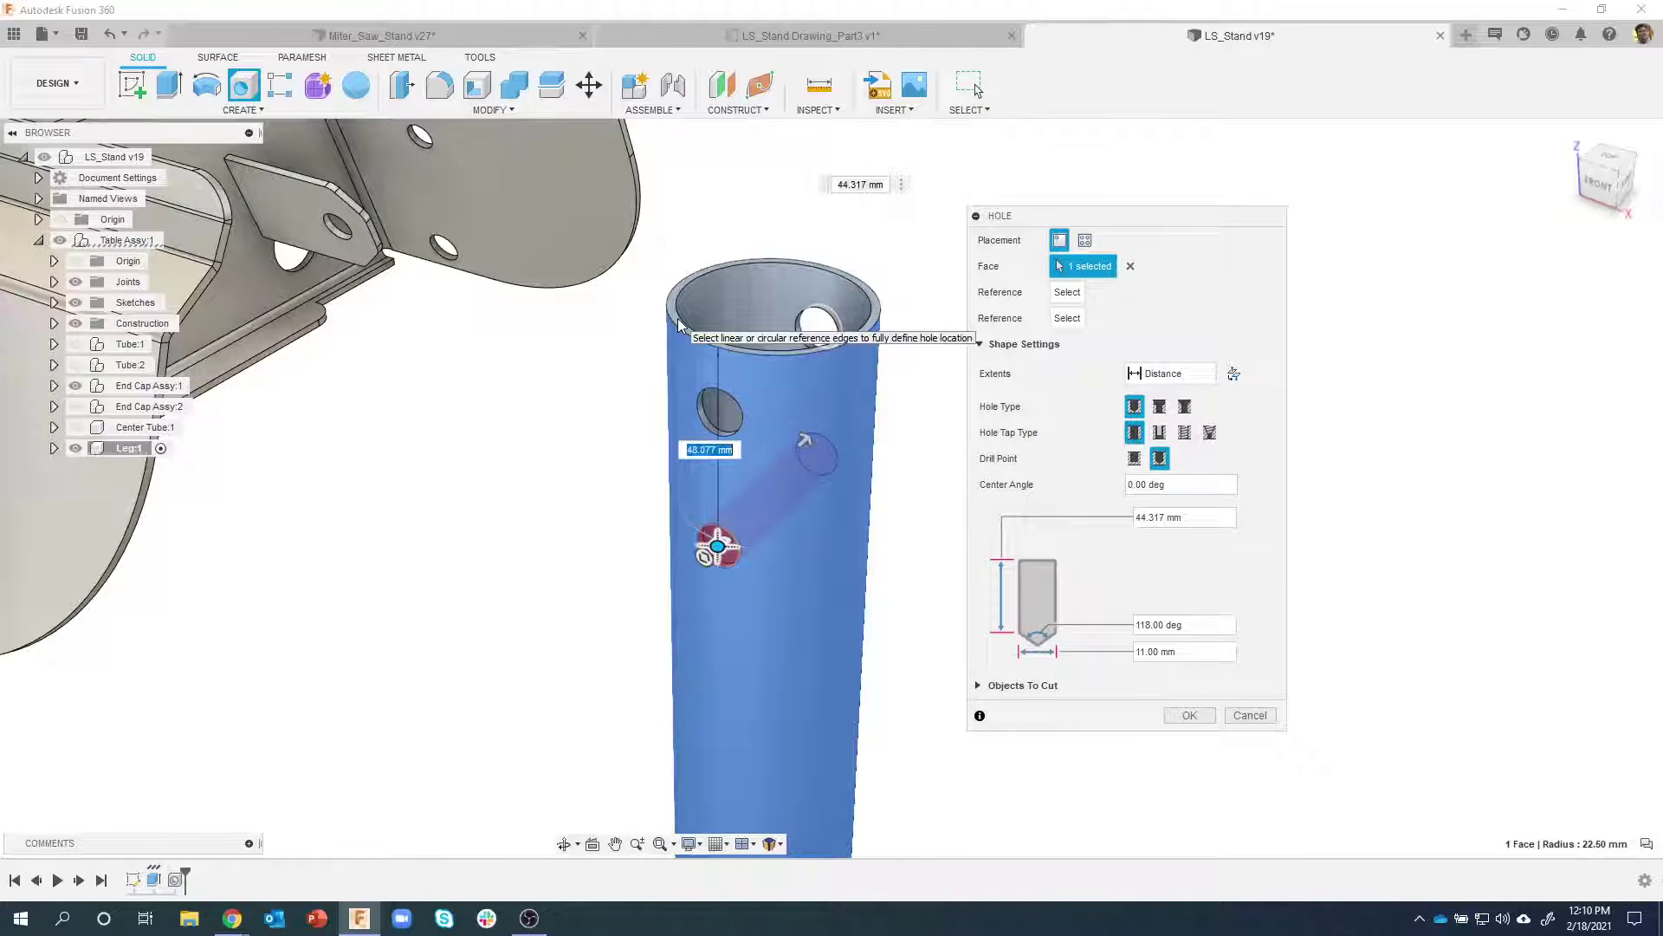
{"action": "type", "text": "71"}
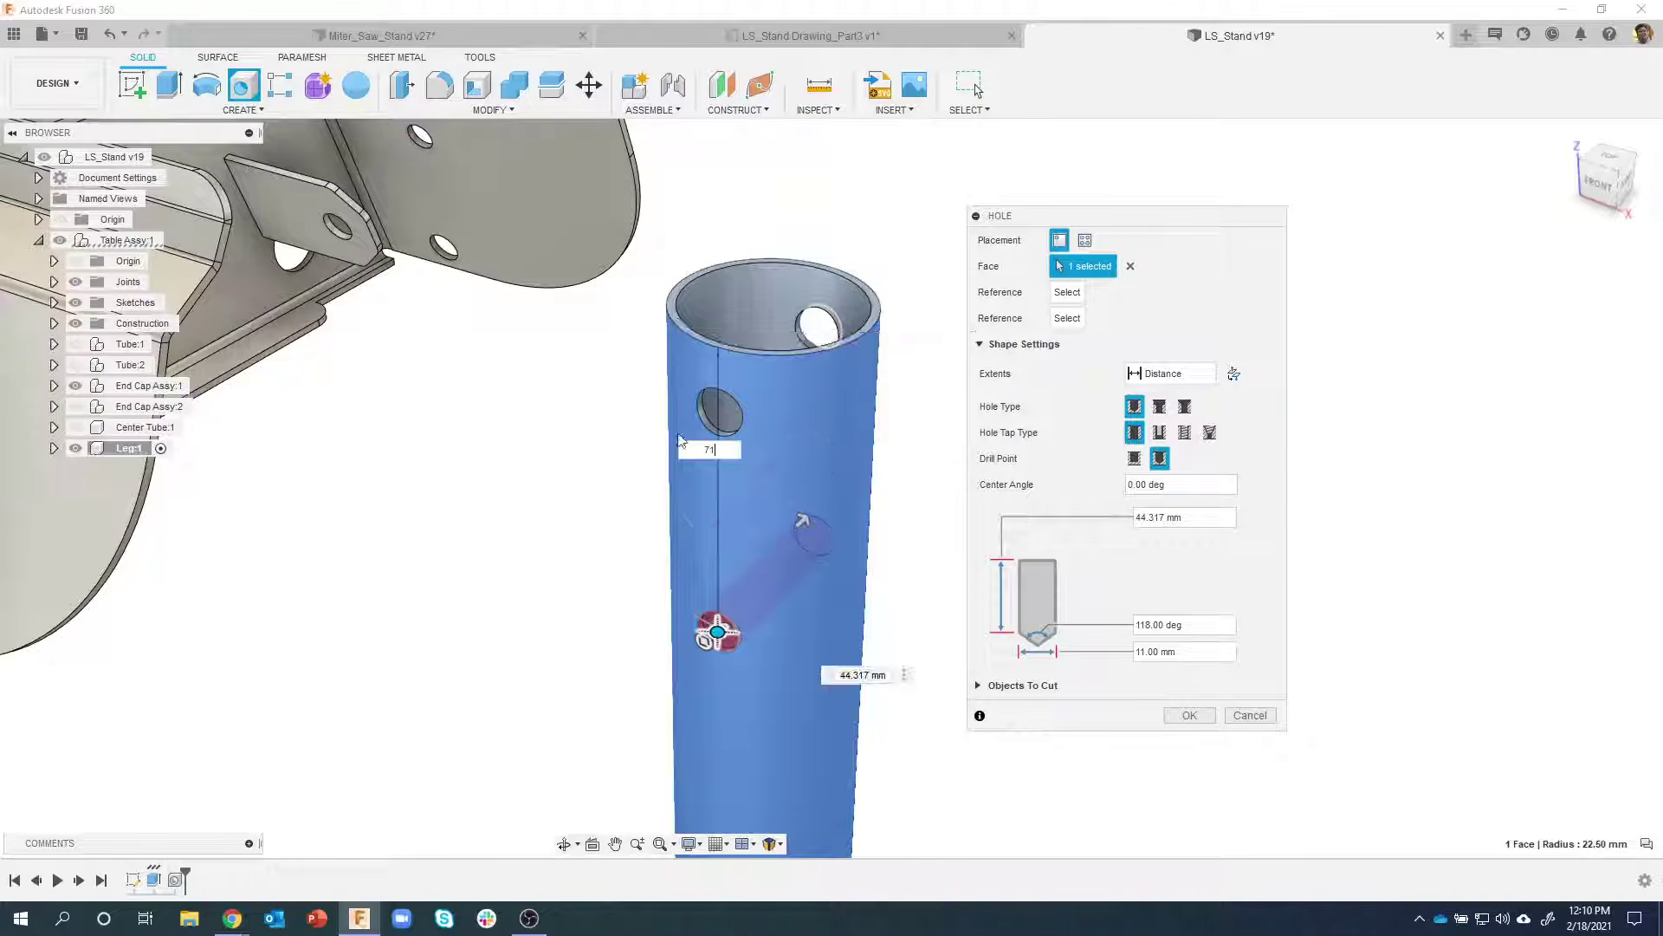
{"action": "scroll", "coordinate": [524, 704], "scroll_direction": "up", "scroll_amount": 2}
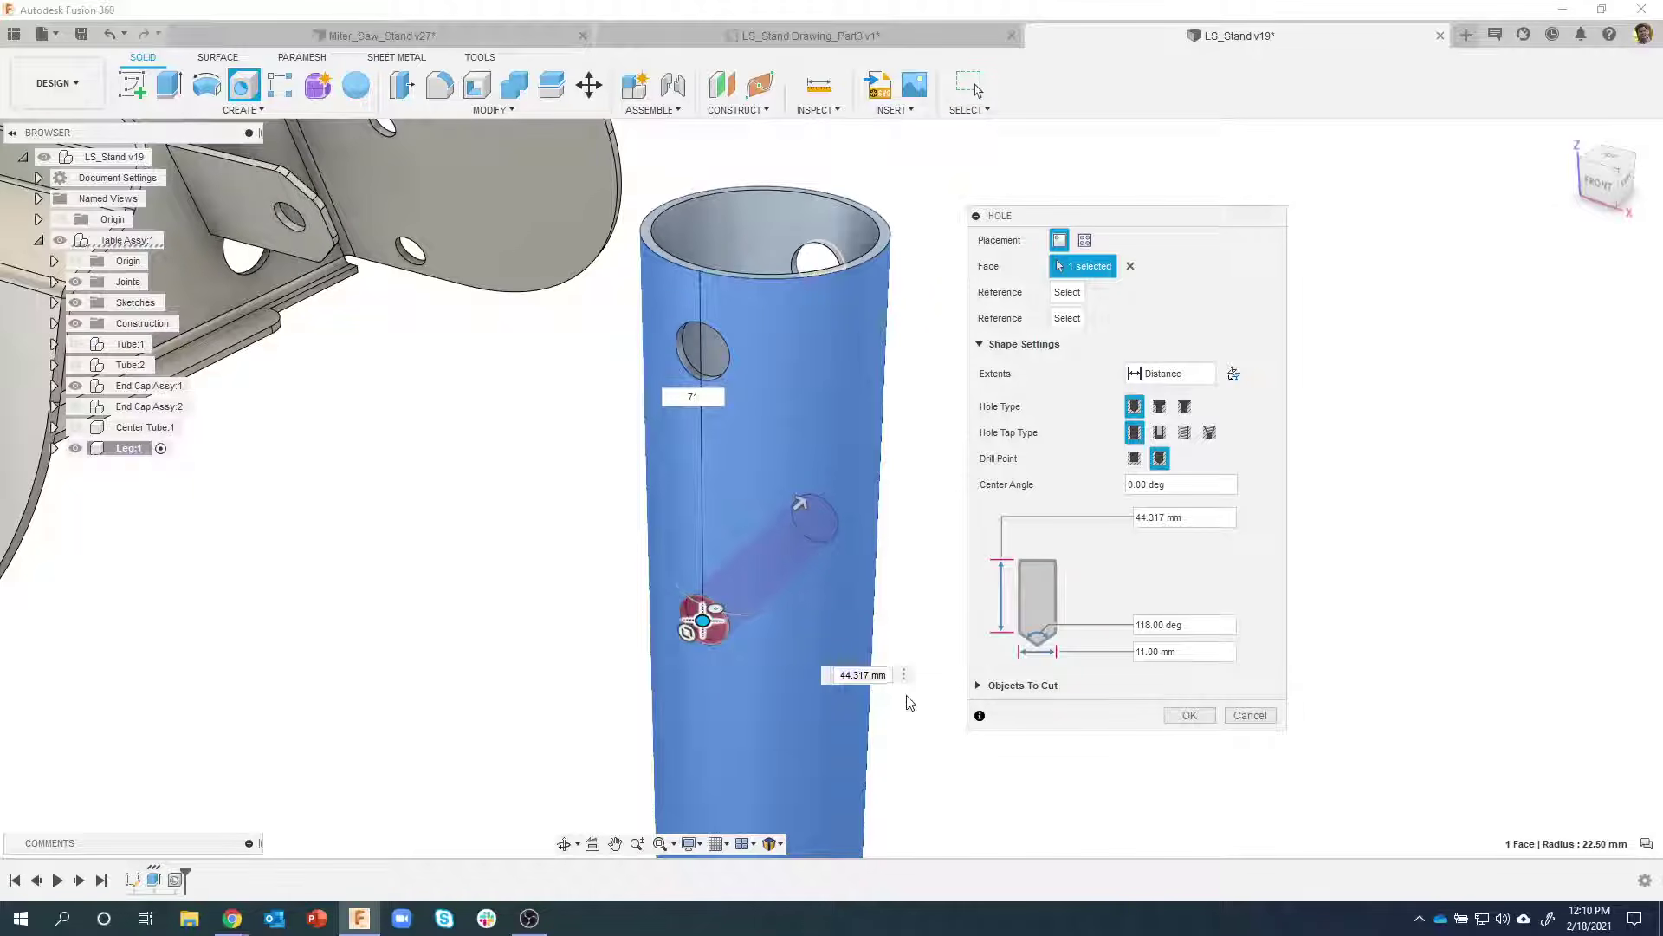
Make the second hole a counterbore with a hole diameter of 6.2 mm
{"action": "left_click", "coordinate": [1160, 407]}
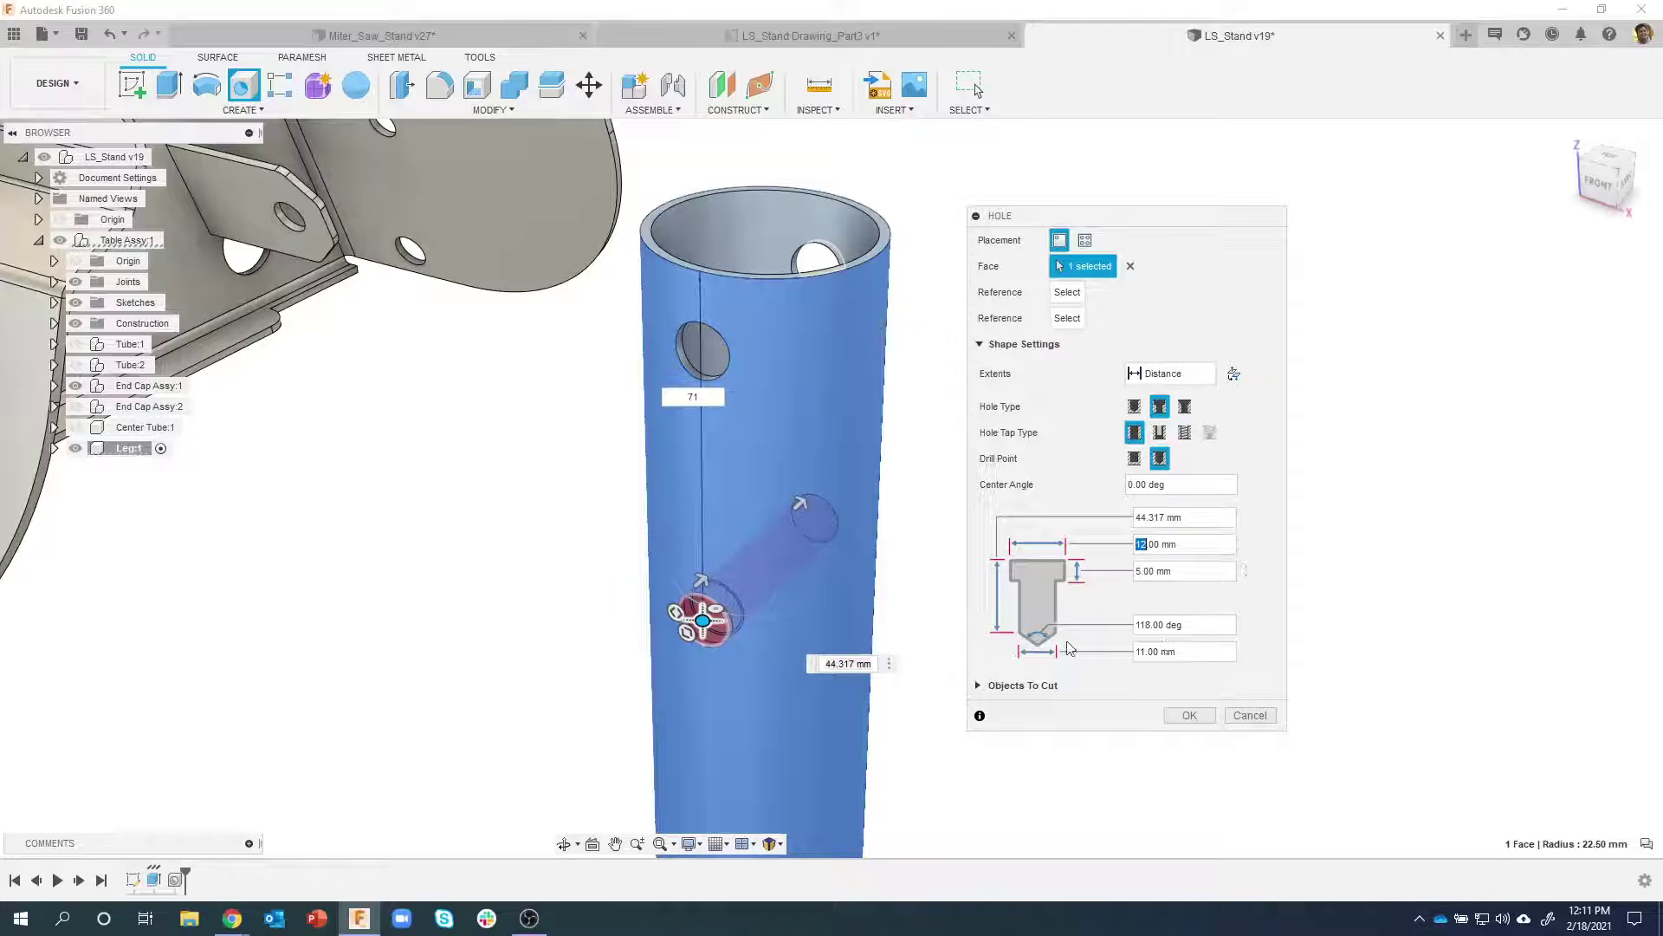
{"action": "left_click", "coordinate": [1146, 652]}
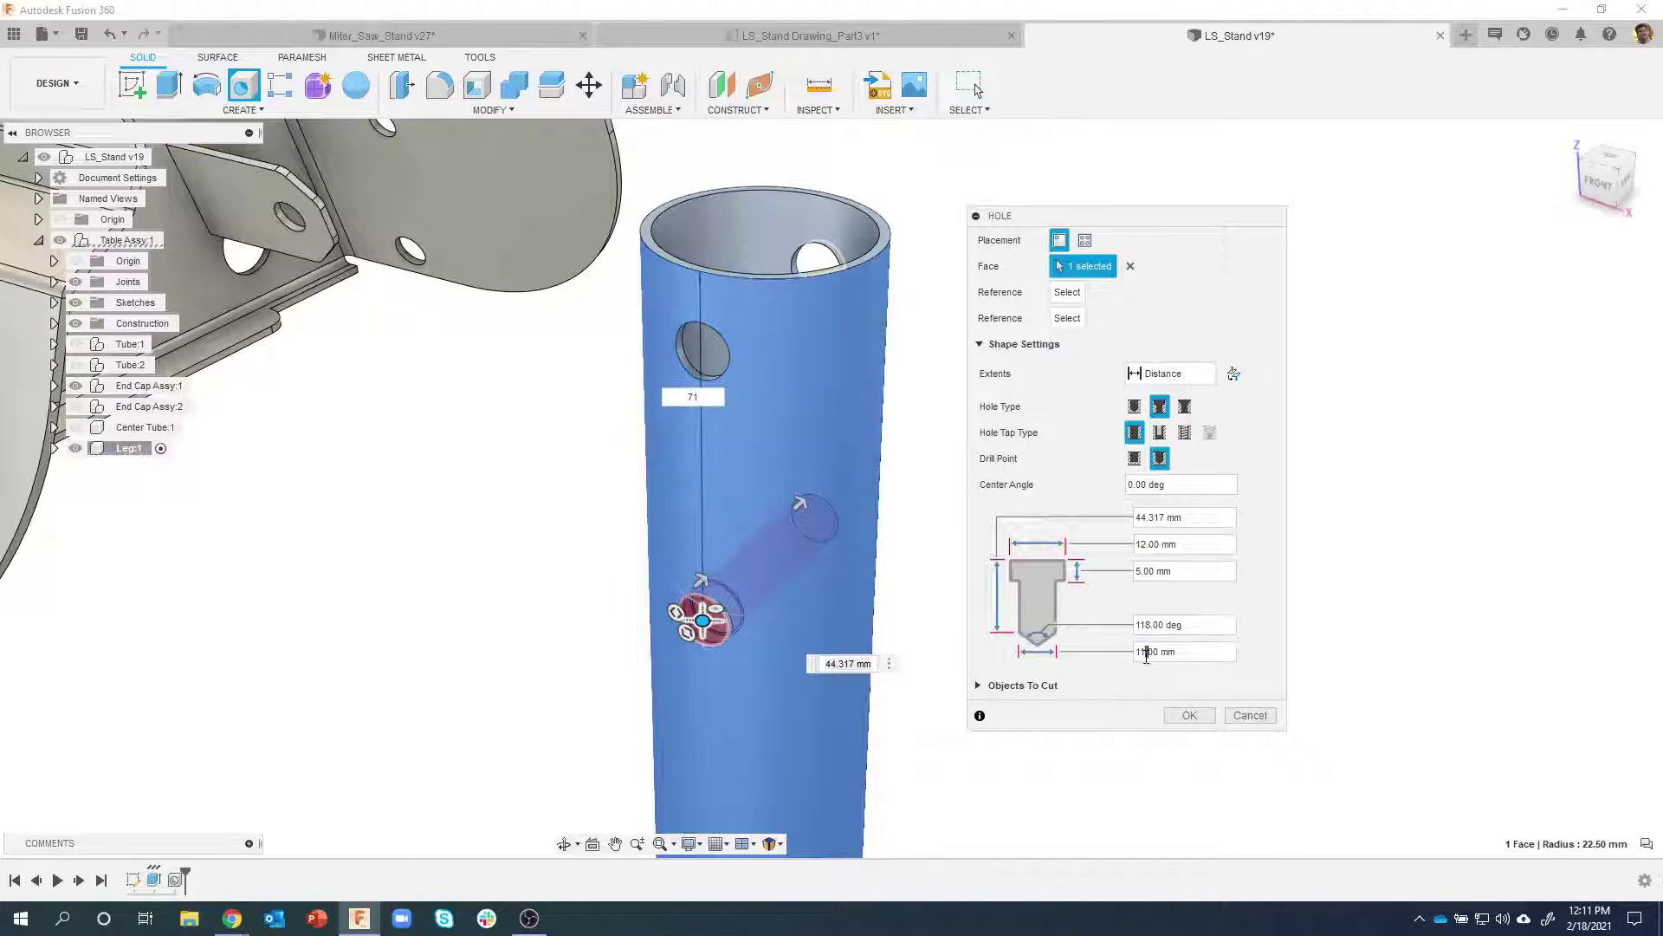
{"action": "double_click", "coordinate": [1197, 653]}
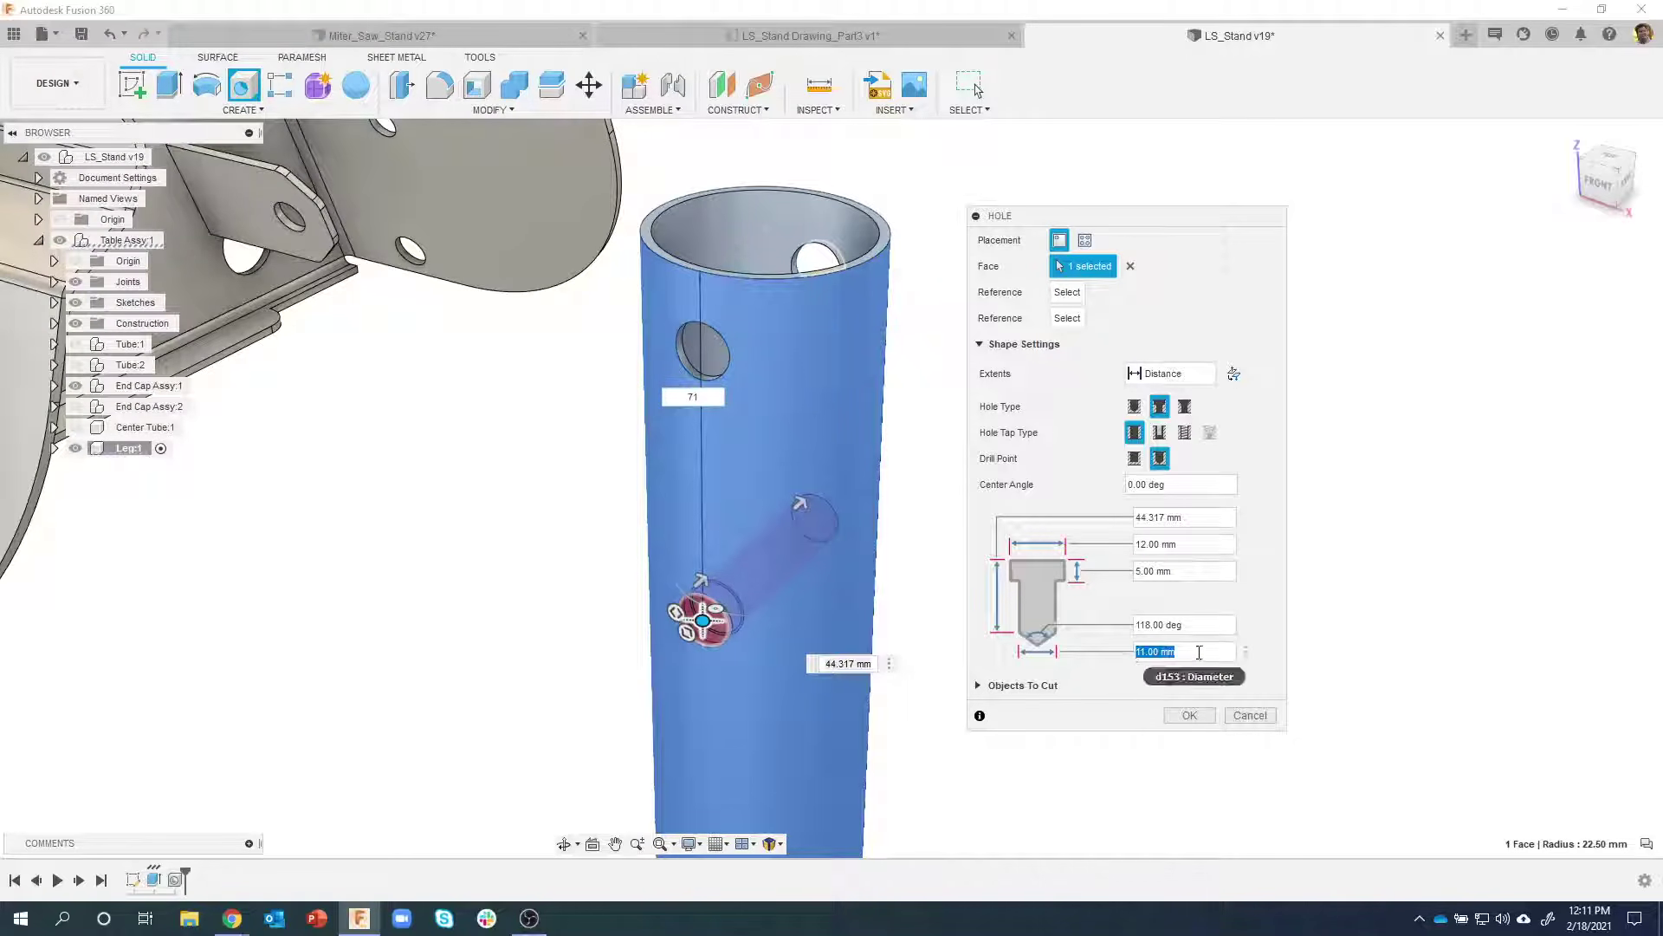
{"action": "type", "text": "6.2"}
{"action": "key", "text": "Return"}
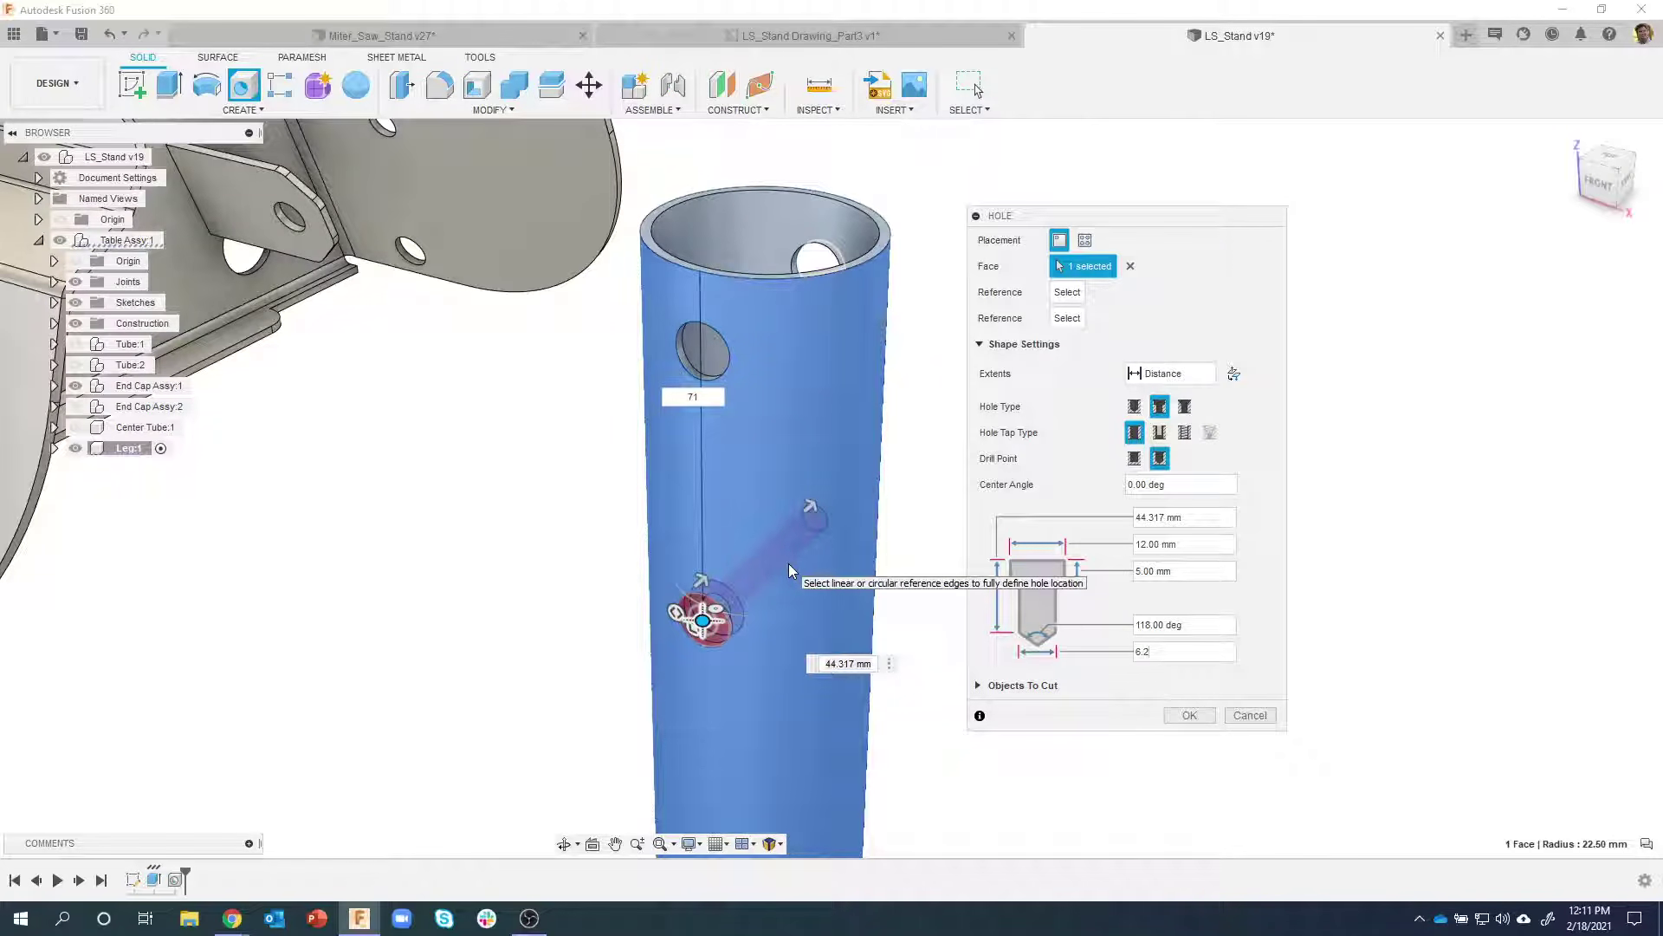
{"action": "left_click", "coordinate": [1178, 549]}
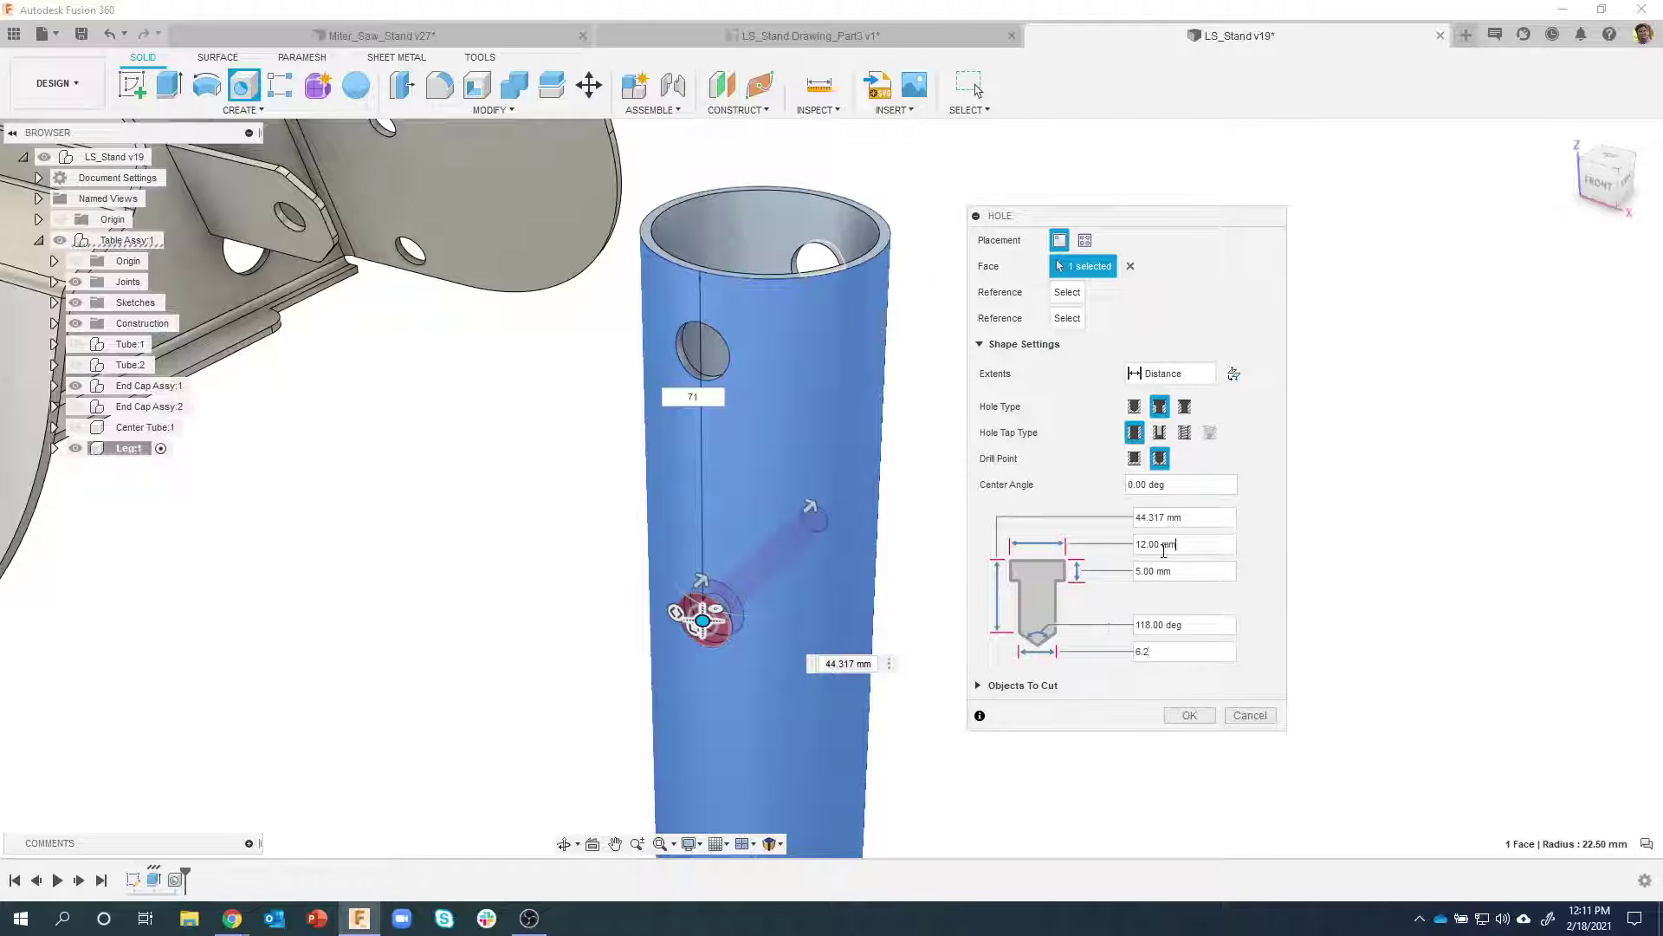
{"action": "double_click", "coordinate": [1155, 547]}
Try a counterbore depth of about 16 mm and set the depth back to 5 mm
{"action": "middle_click_drag", "start_coordinate": [1007, 571], "coordinate": [660, 662], "text": "shift"}
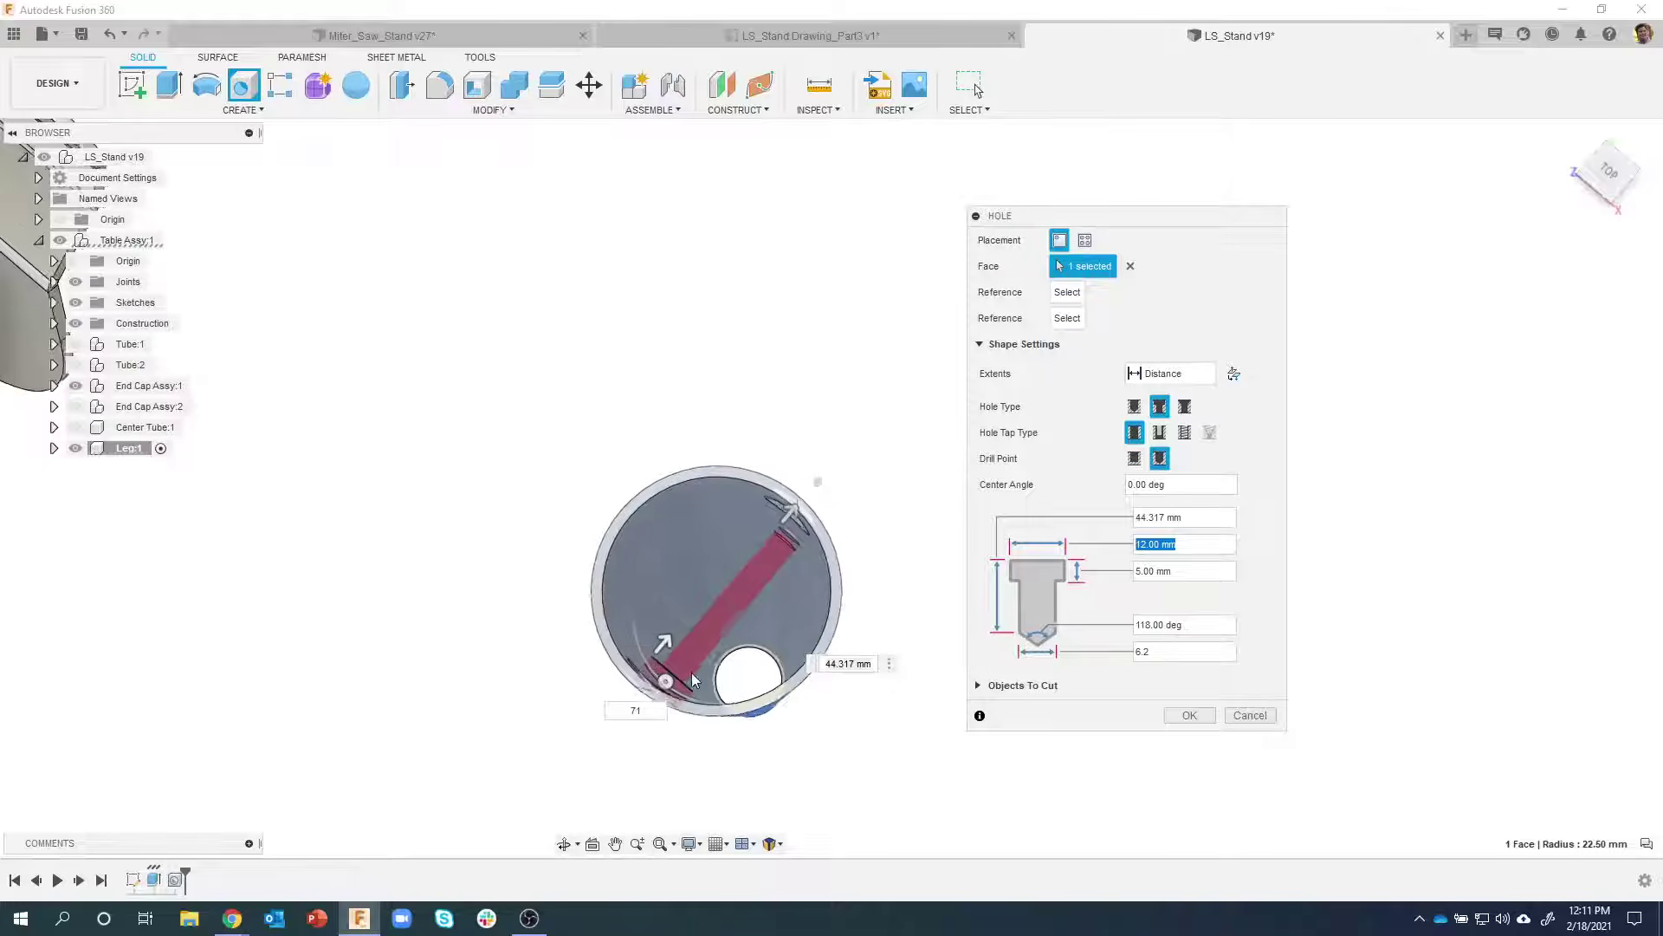
{"action": "scroll", "coordinate": [660, 667], "scroll_direction": "up", "scroll_amount": 3}
{"action": "scroll", "coordinate": [658, 660], "scroll_direction": "up", "scroll_amount": 3}
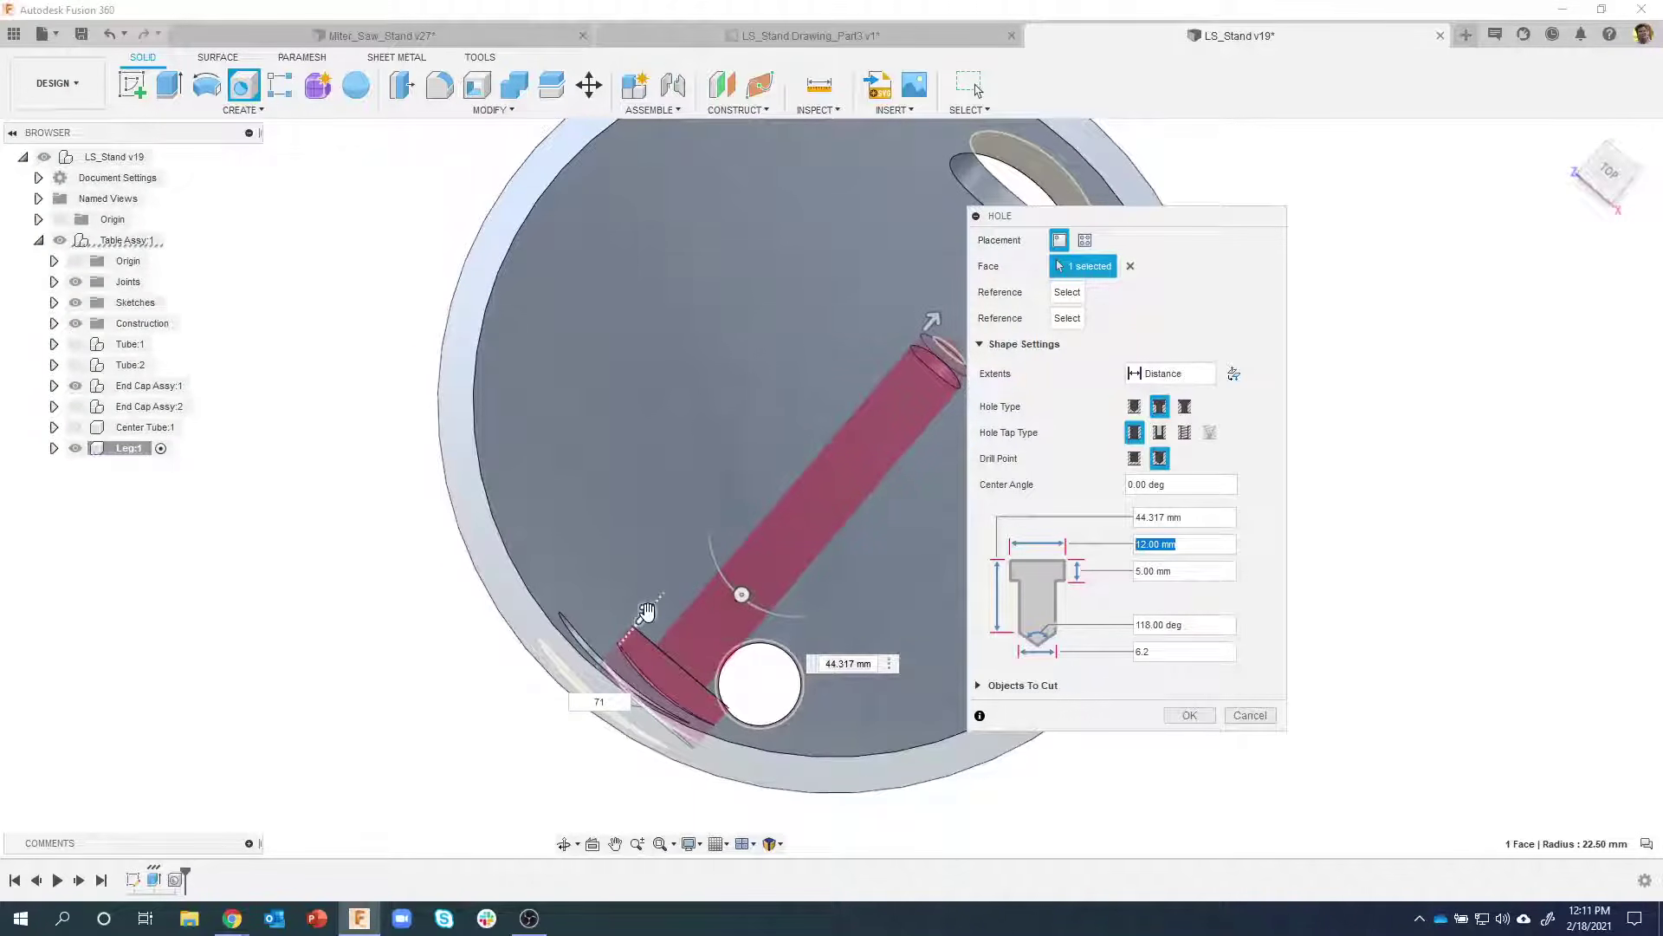
{"action": "left_click_drag", "start_coordinate": [641, 615], "coordinate": [723, 524]}
{"action": "left_click", "coordinate": [1127, 570]}
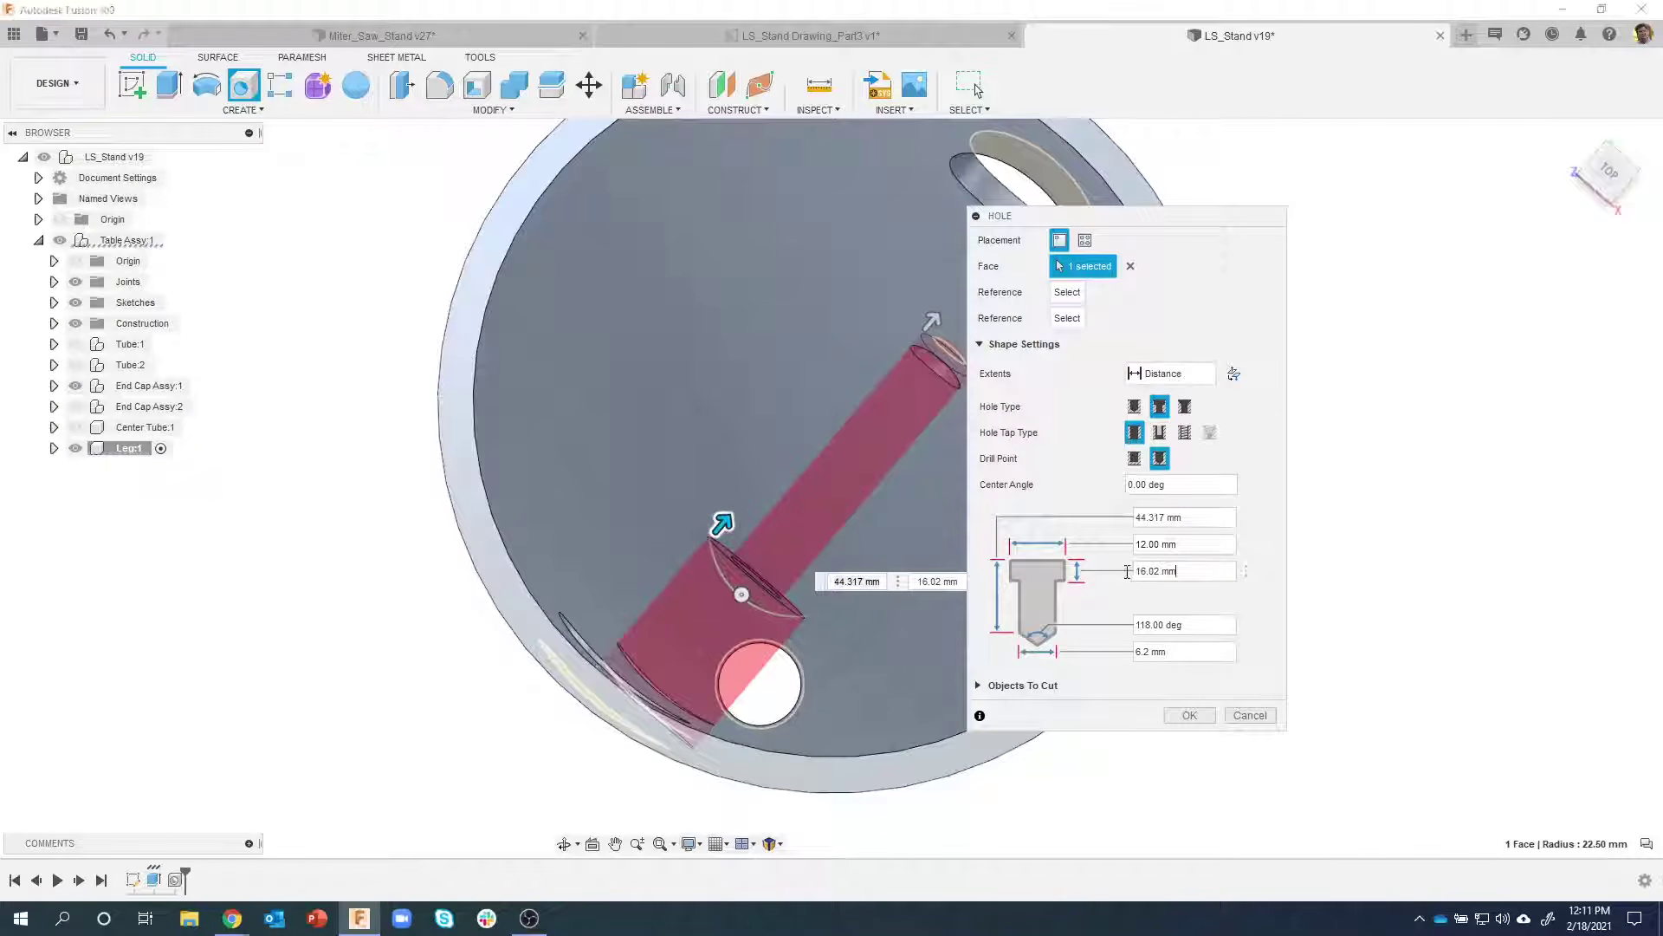
{"action": "left_click_drag", "start_coordinate": [1187, 573], "coordinate": [1135, 573]}
{"action": "type", "text": "5"}
Set the counterbore hole's extent to All and create it through both walls of the leg tube
{"action": "middle_click_drag", "start_coordinate": [866, 554], "coordinate": [823, 485], "text": "shift"}
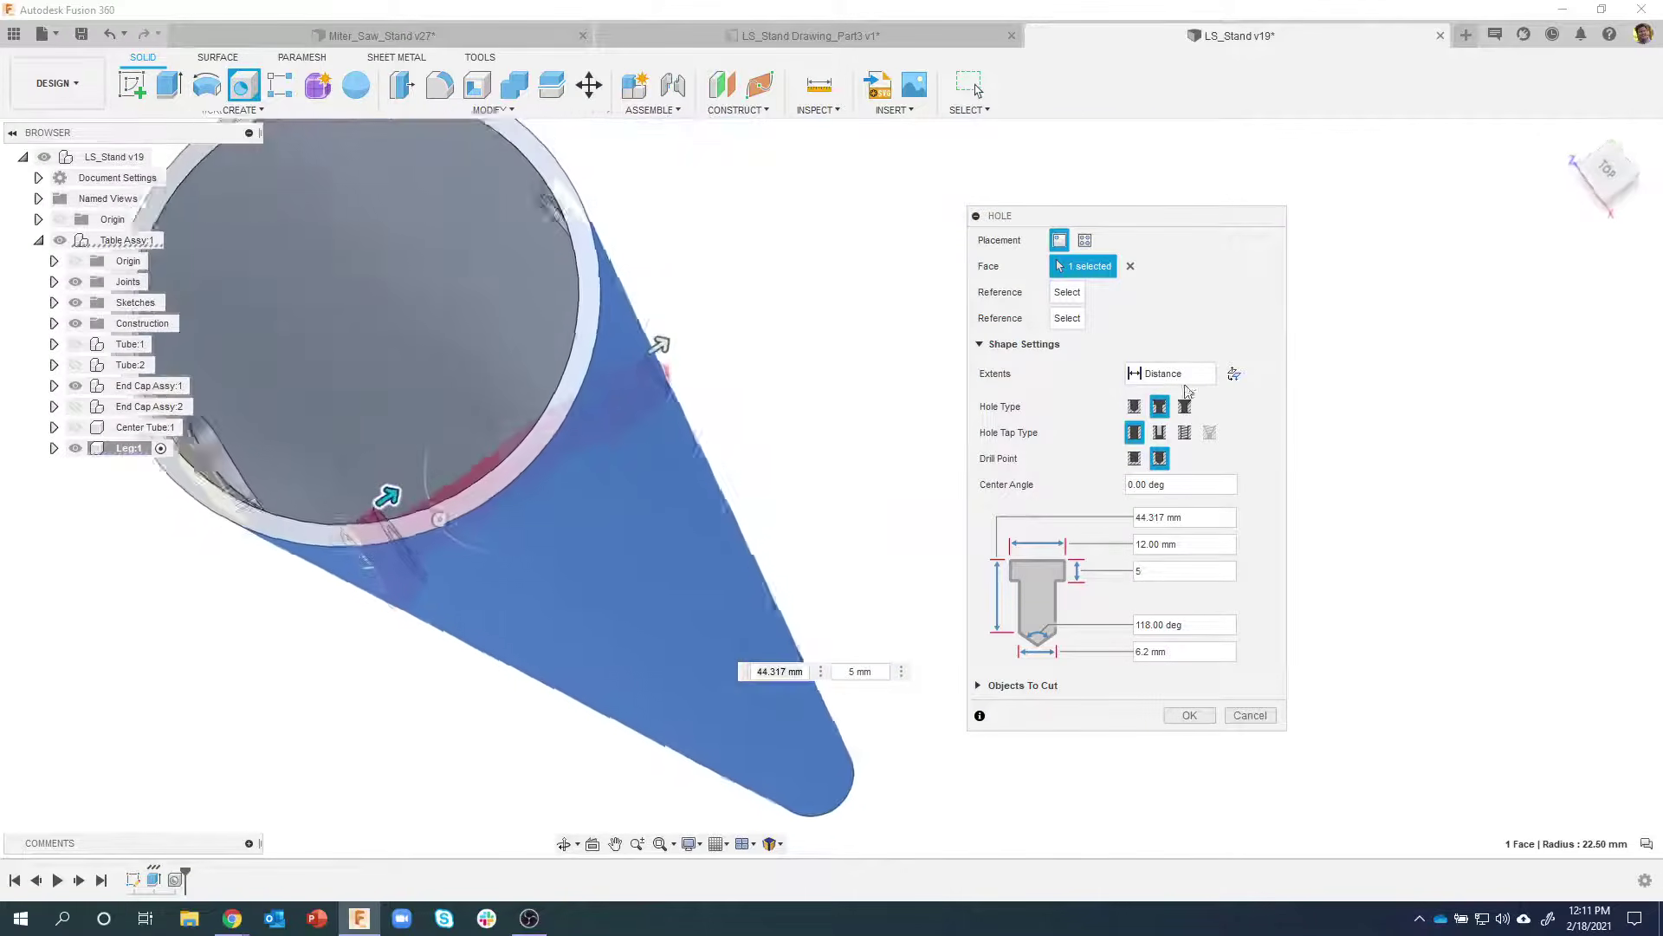
{"action": "left_click", "coordinate": [1170, 374]}
{"action": "left_click", "coordinate": [1152, 435]}
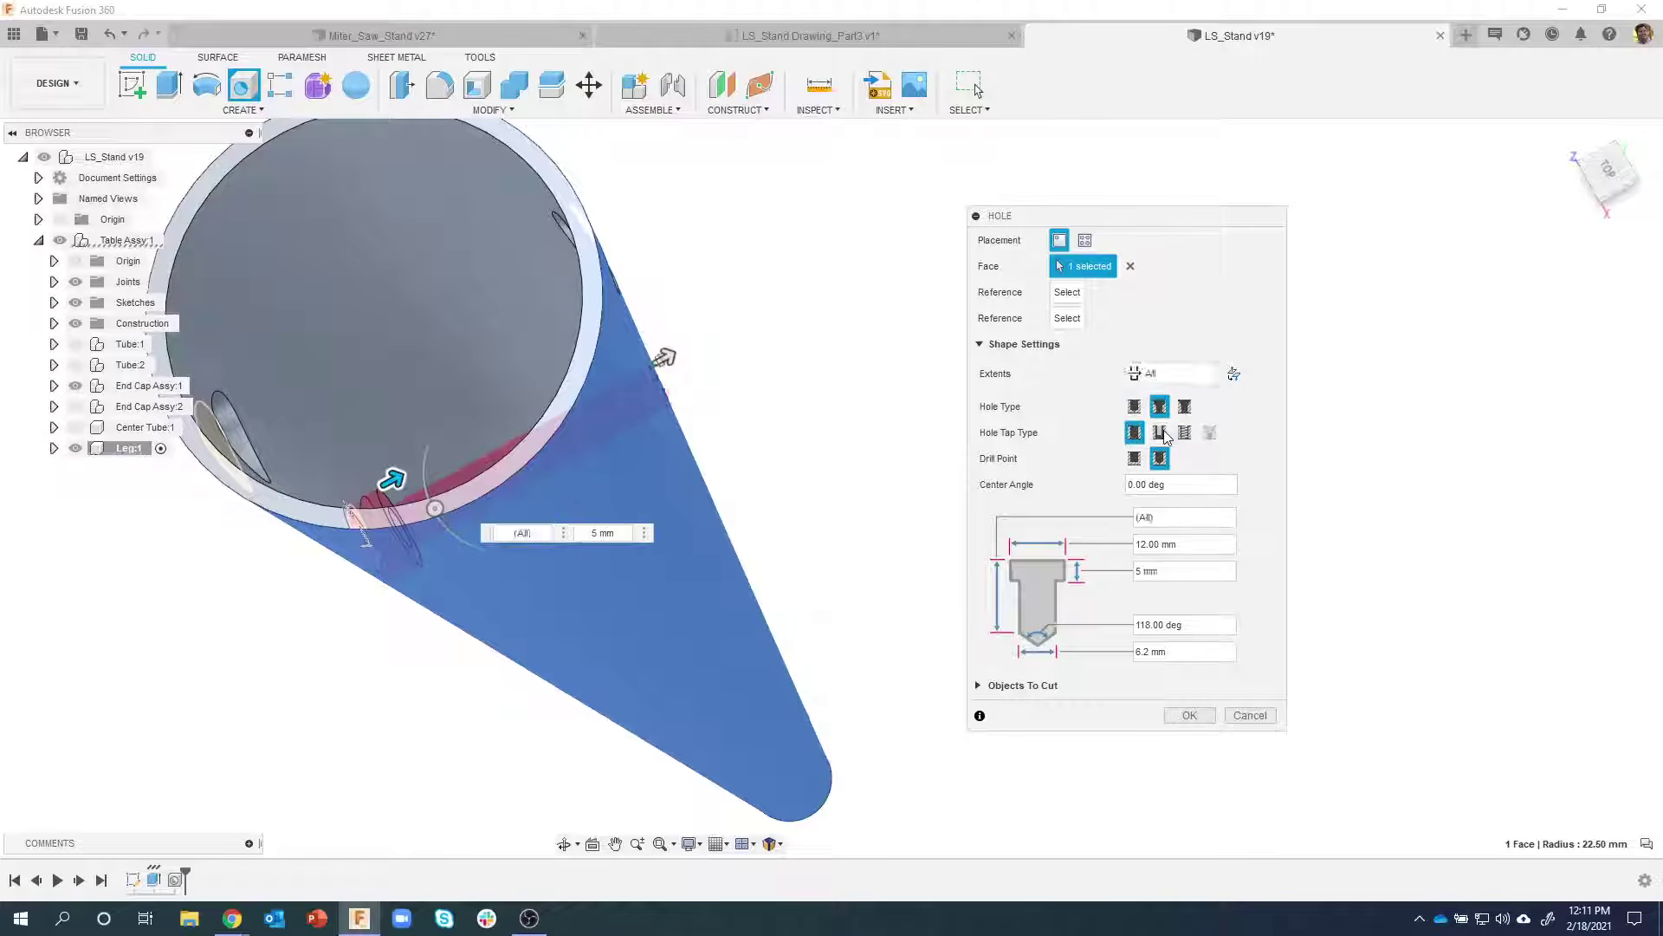
{"action": "middle_click_drag", "start_coordinate": [779, 430], "coordinate": [730, 444], "text": "shift"}
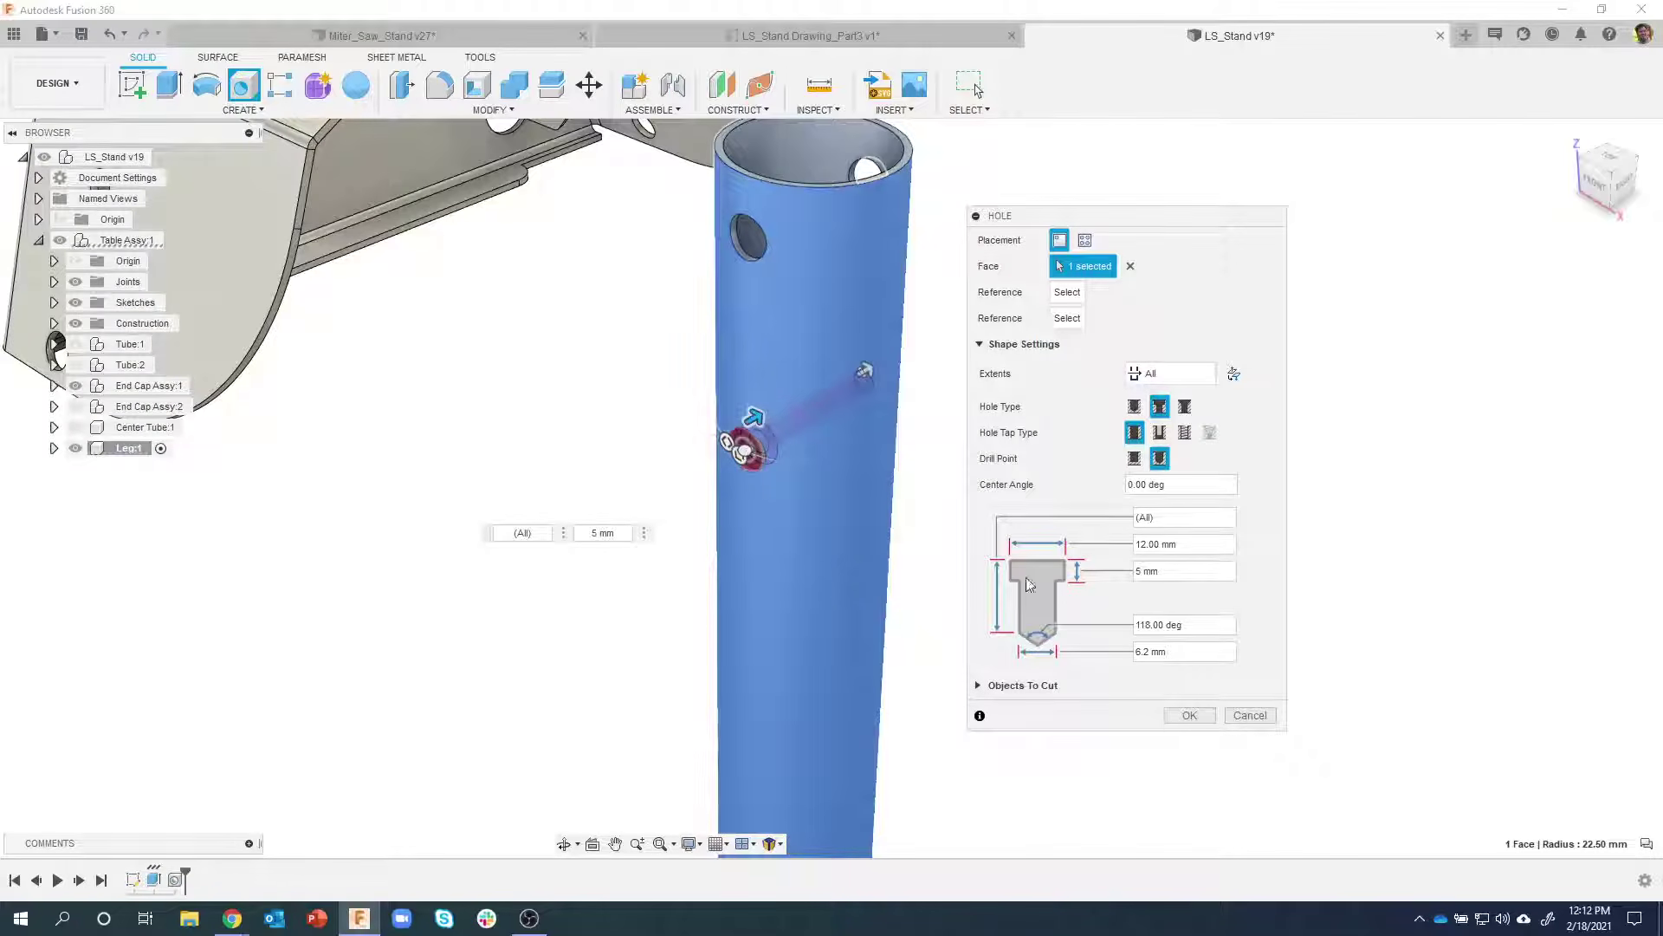
{"action": "left_click", "coordinate": [1194, 715]}
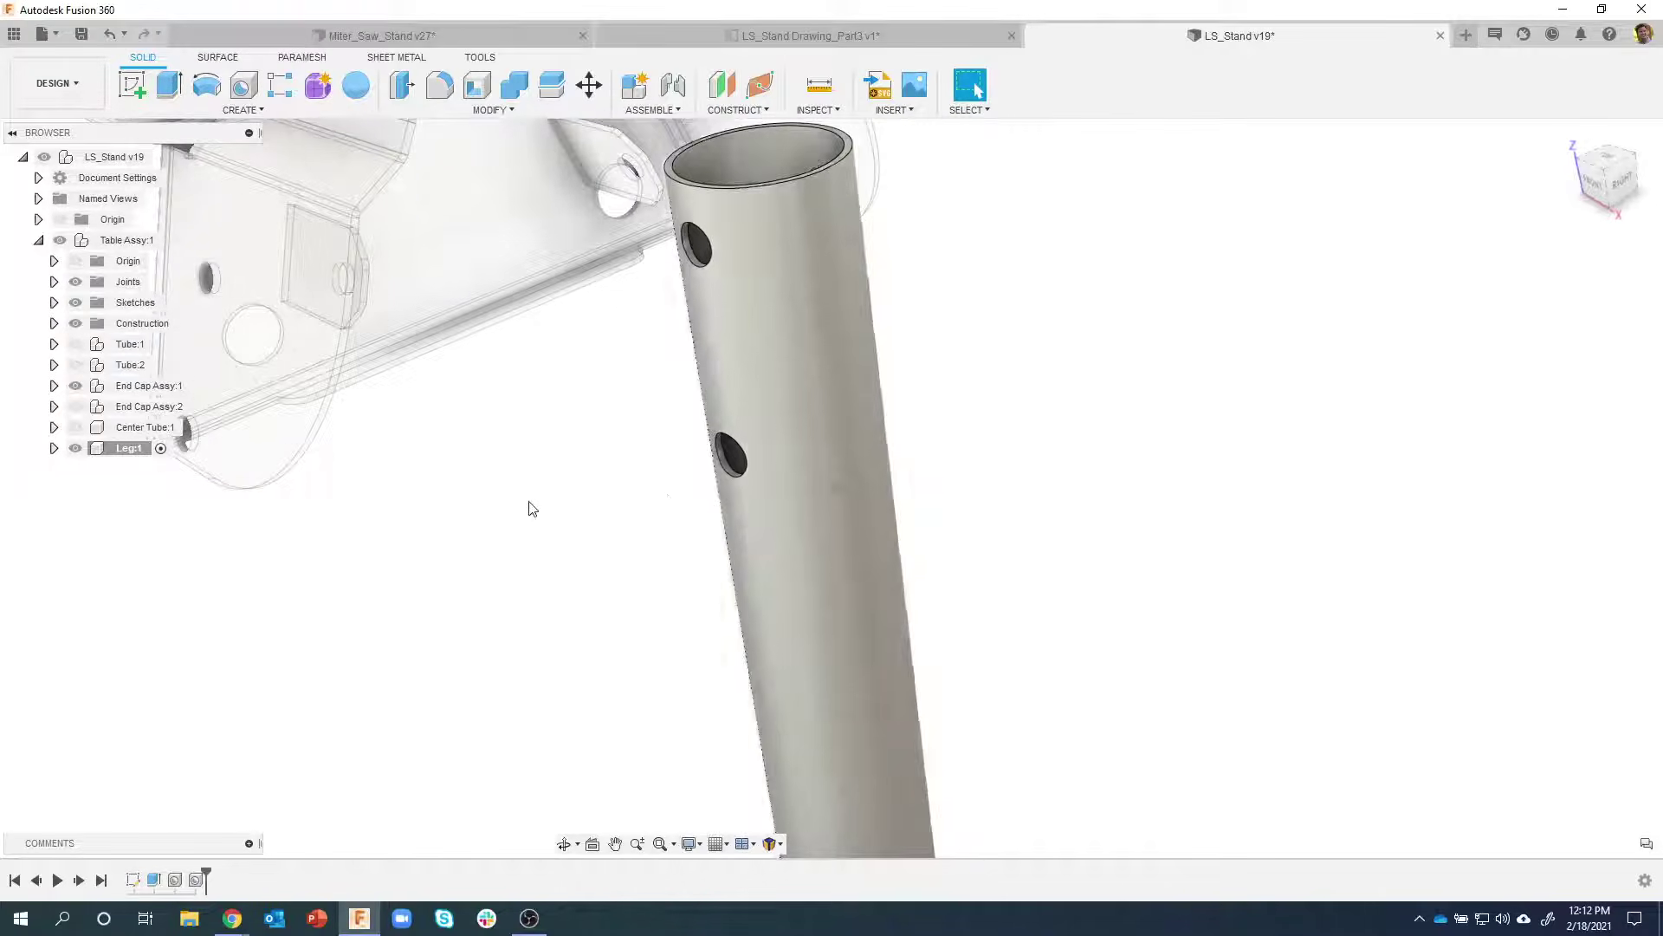
{"action": "middle_click_drag", "start_coordinate": [532, 505], "coordinate": [252, 112], "text": "shift"}
{"action": "left_click", "coordinate": [243, 86]}
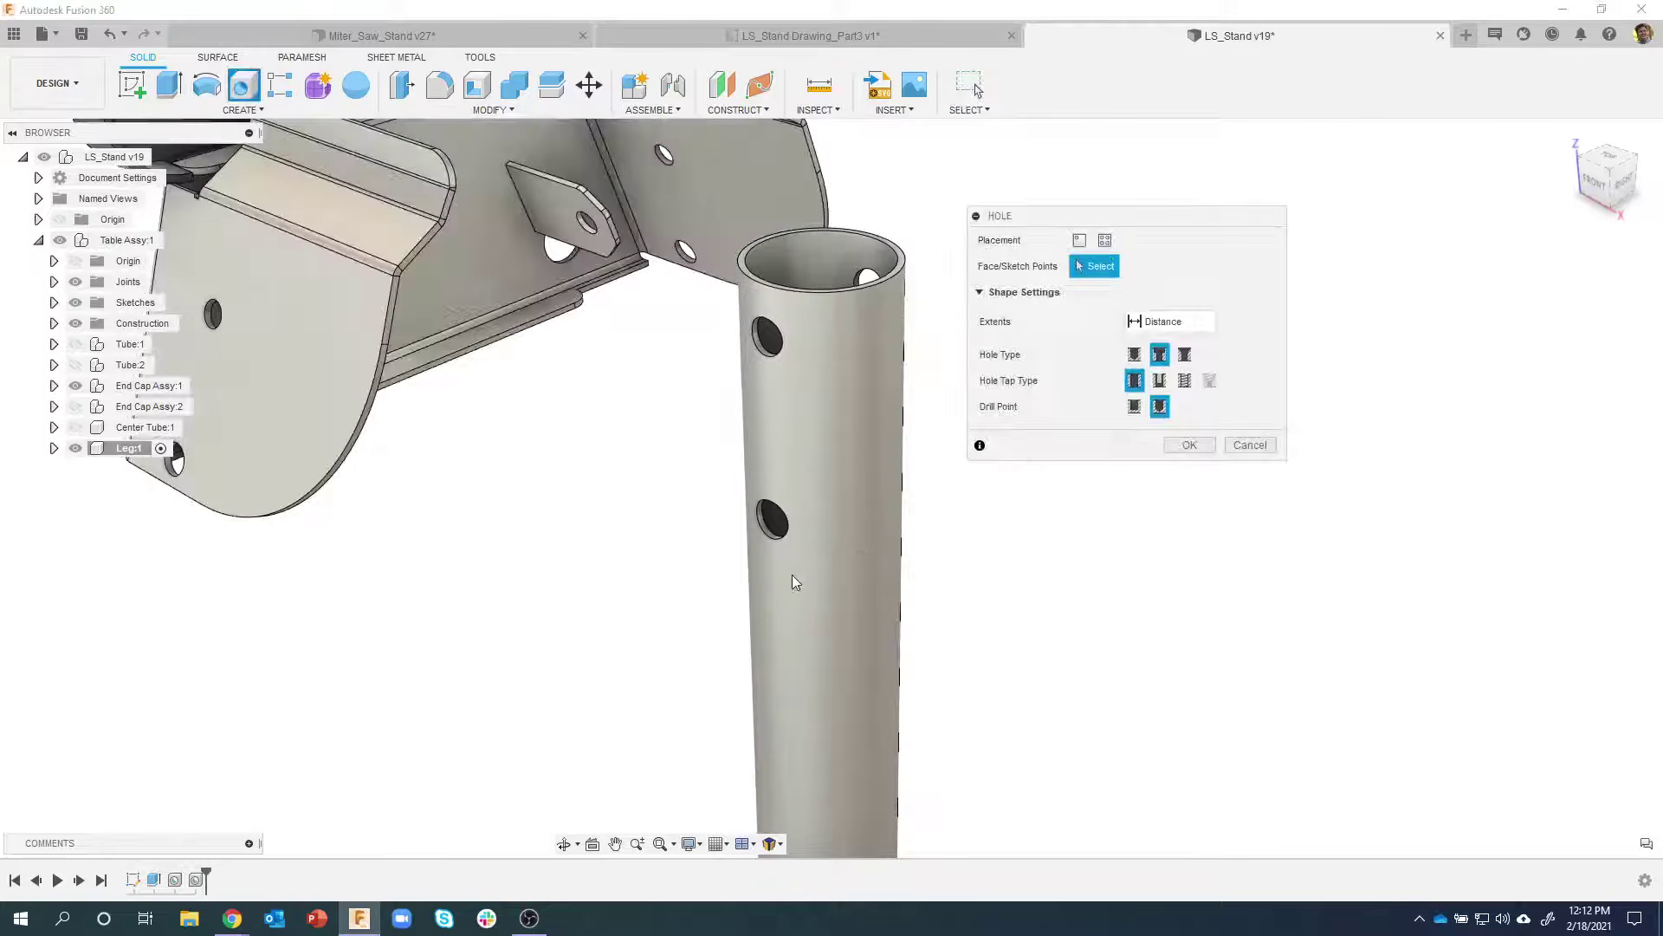
{"action": "left_click", "coordinate": [784, 610]}
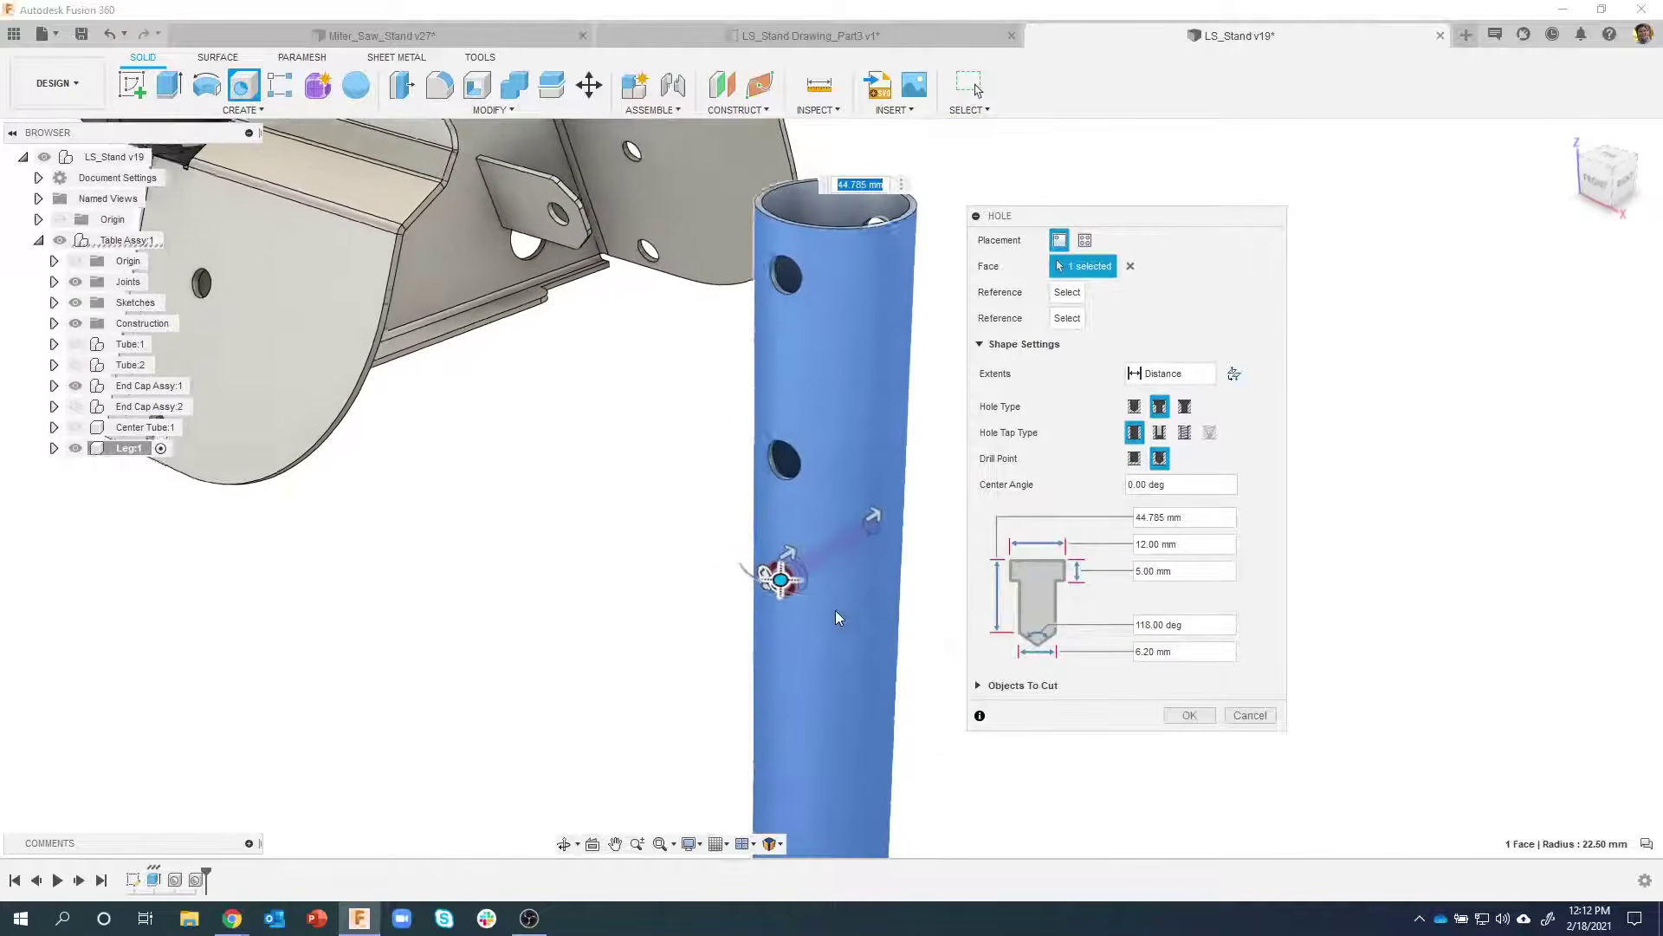
{"action": "scroll", "coordinate": [784, 615], "scroll_direction": "up", "scroll_amount": 5}
{"action": "middle_click_drag", "start_coordinate": [782, 650], "coordinate": [781, 560], "text": "shift"}
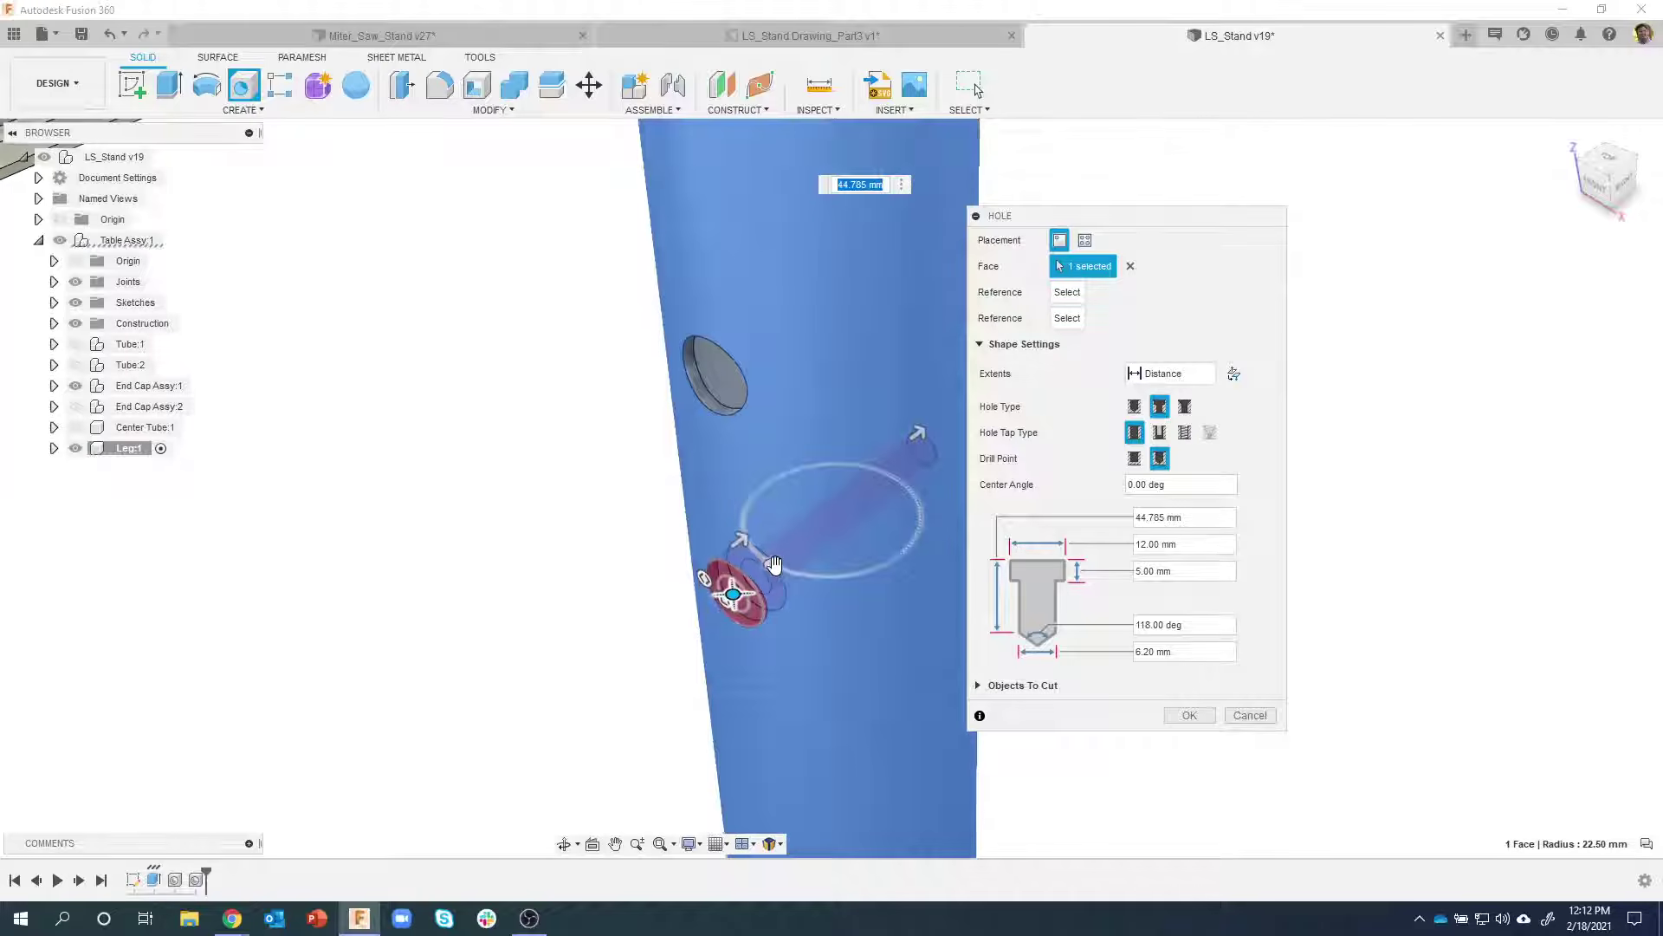
{"action": "left_click", "coordinate": [780, 565]}
{"action": "mouse_move", "coordinate": [782, 565]}
{"action": "left_mouse_down"}
{"action": "mouse_move", "coordinate": [817, 622]}
{"action": "mouse_move", "coordinate": [847, 571]}
{"action": "mouse_move", "coordinate": [765, 565]}
{"action": "left_mouse_up"}
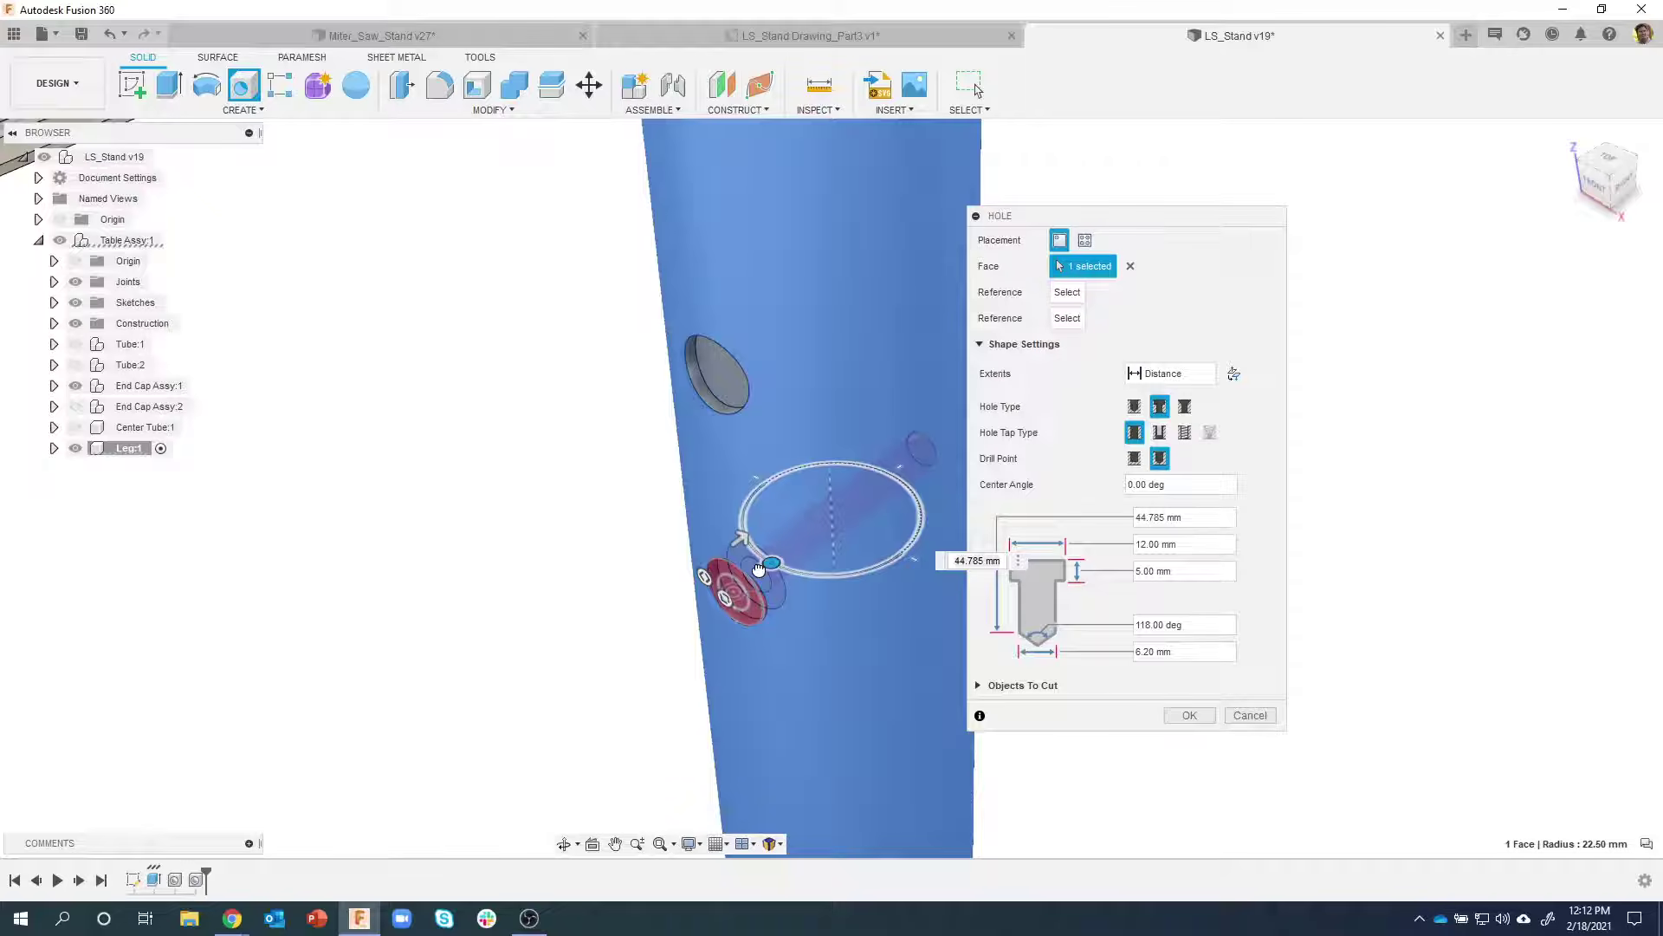
{"action": "left_click_drag", "start_coordinate": [759, 570], "coordinate": [838, 576]}
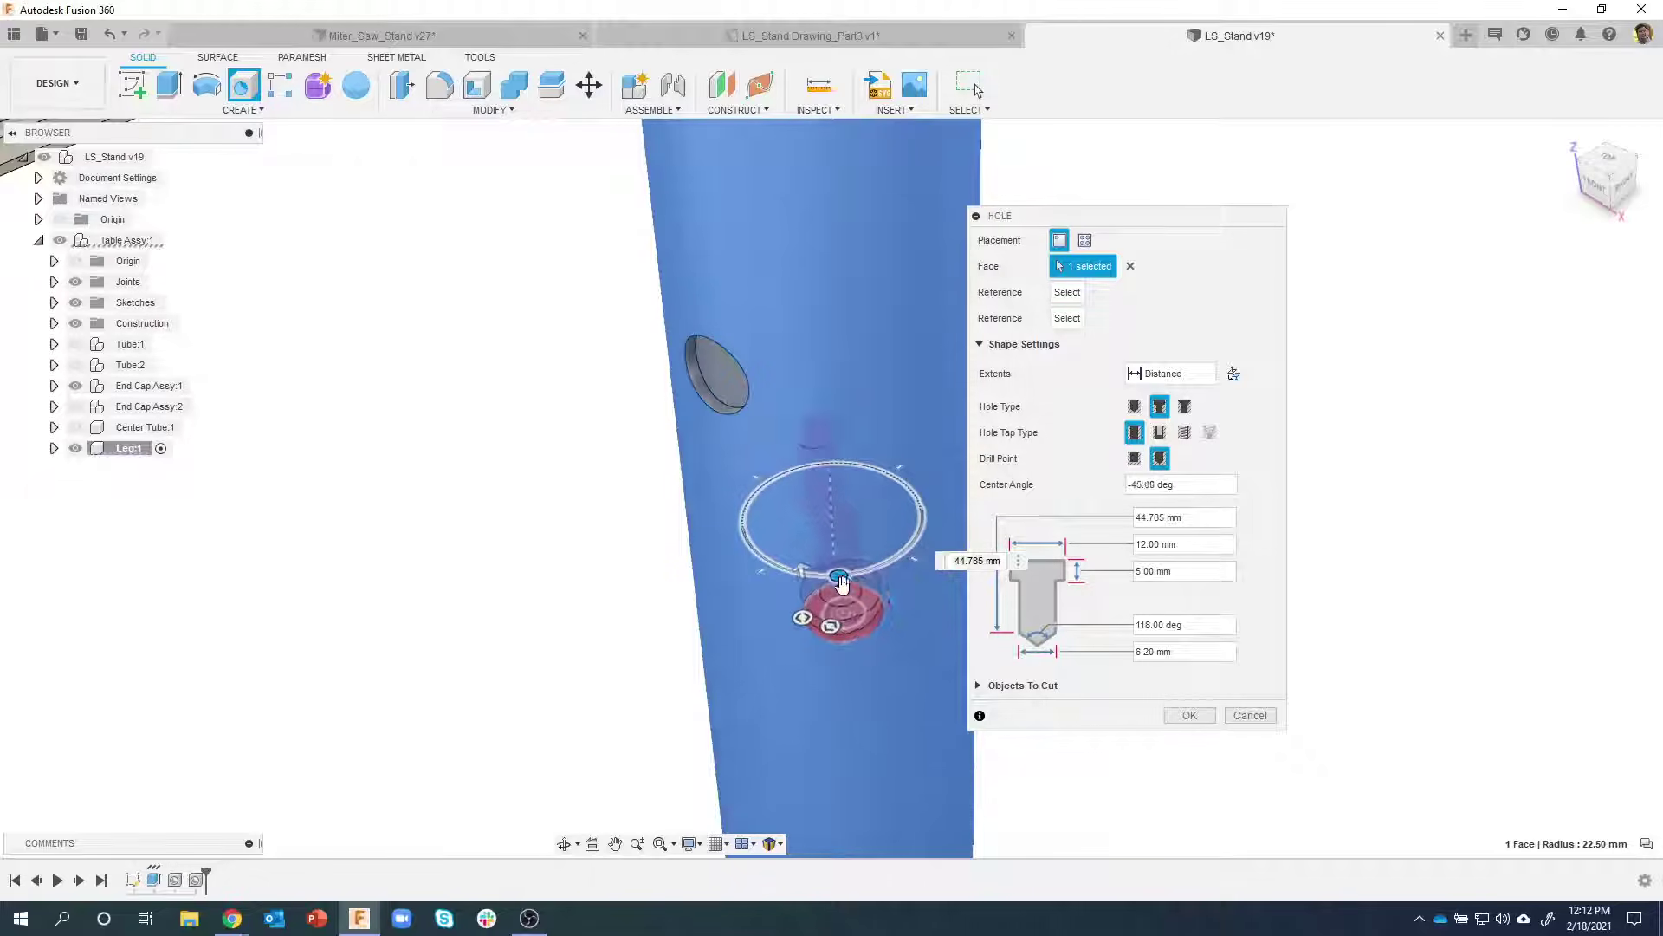
{"action": "left_click_drag", "start_coordinate": [997, 567], "coordinate": [946, 567]}
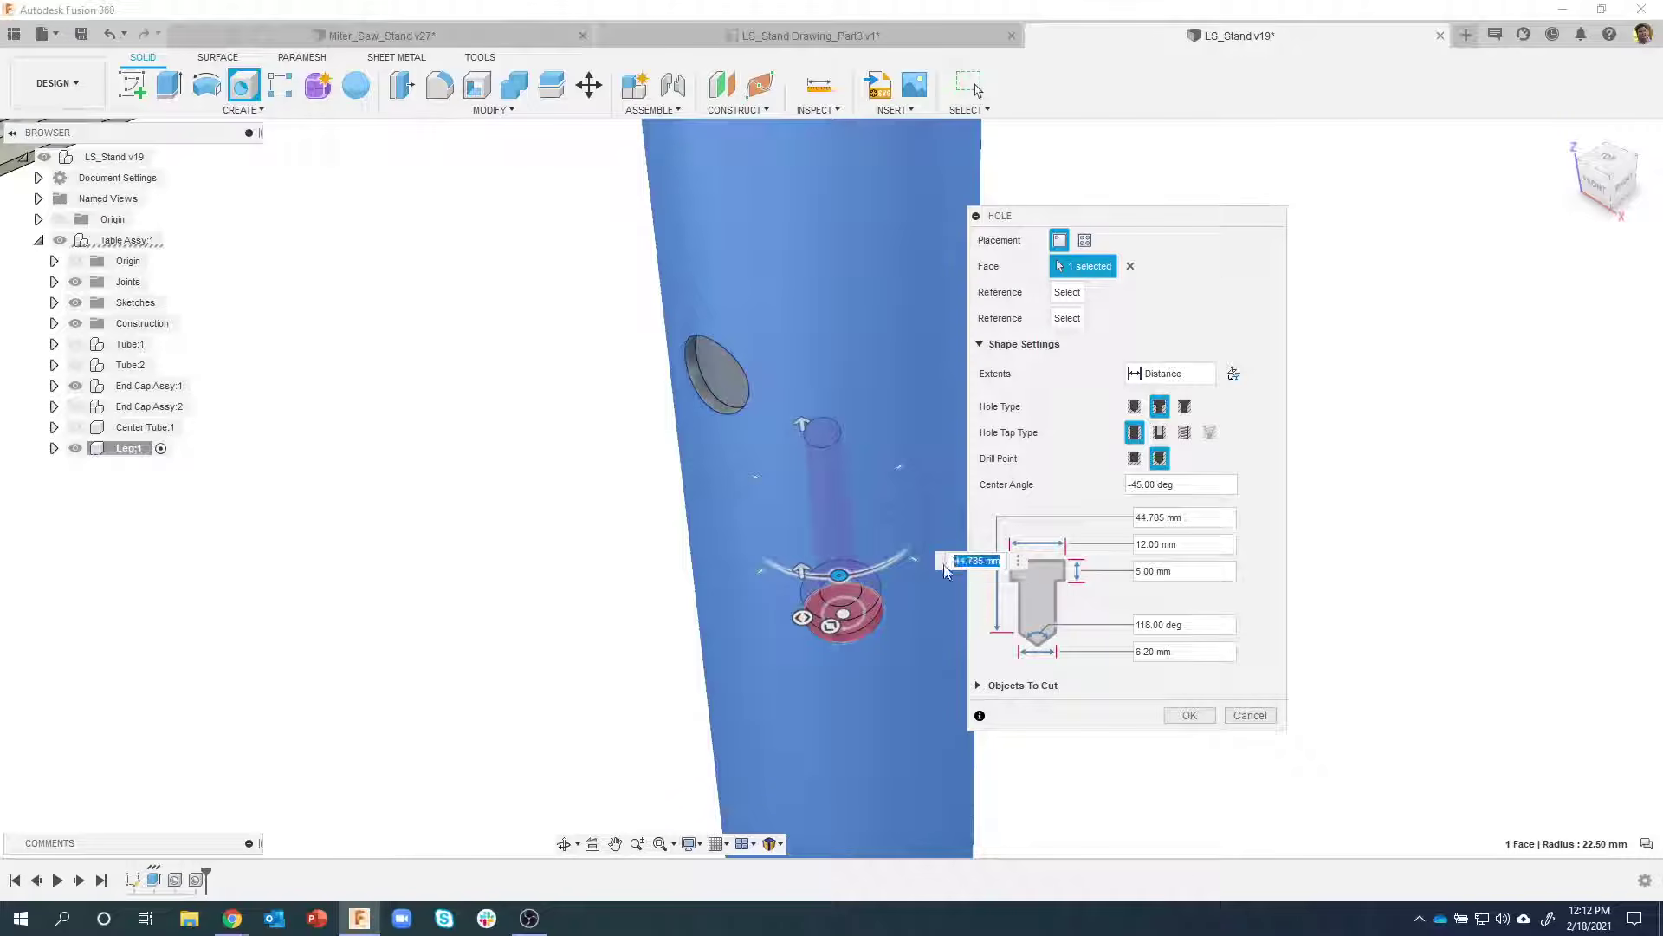
{"action": "type", "text": "45"}
{"action": "left_click", "coordinate": [1166, 521]}
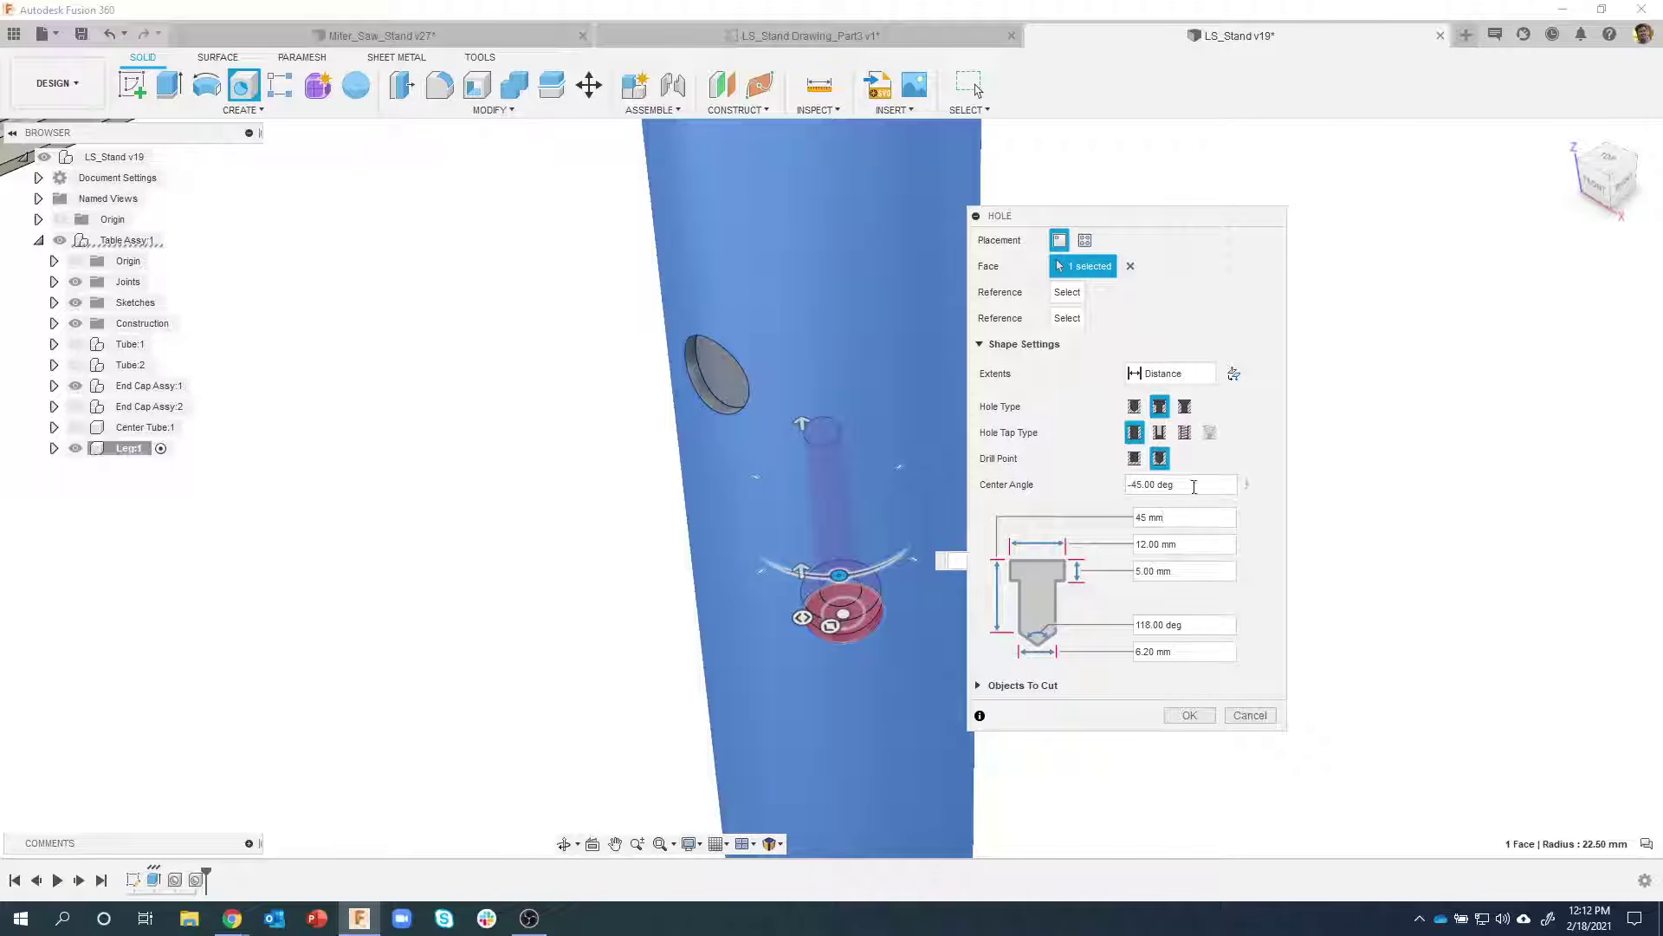
{"action": "left_click_drag", "start_coordinate": [1209, 483], "coordinate": [1125, 485]}
{"action": "left_click", "coordinate": [1248, 715]}
Examine the simple and counterbore holes near the leg tube's upper end from several sides
{"action": "scroll", "coordinate": [520, 596], "scroll_direction": "down", "scroll_amount": 5}
{"action": "scroll", "coordinate": [514, 596], "scroll_direction": "down", "scroll_amount": 2}
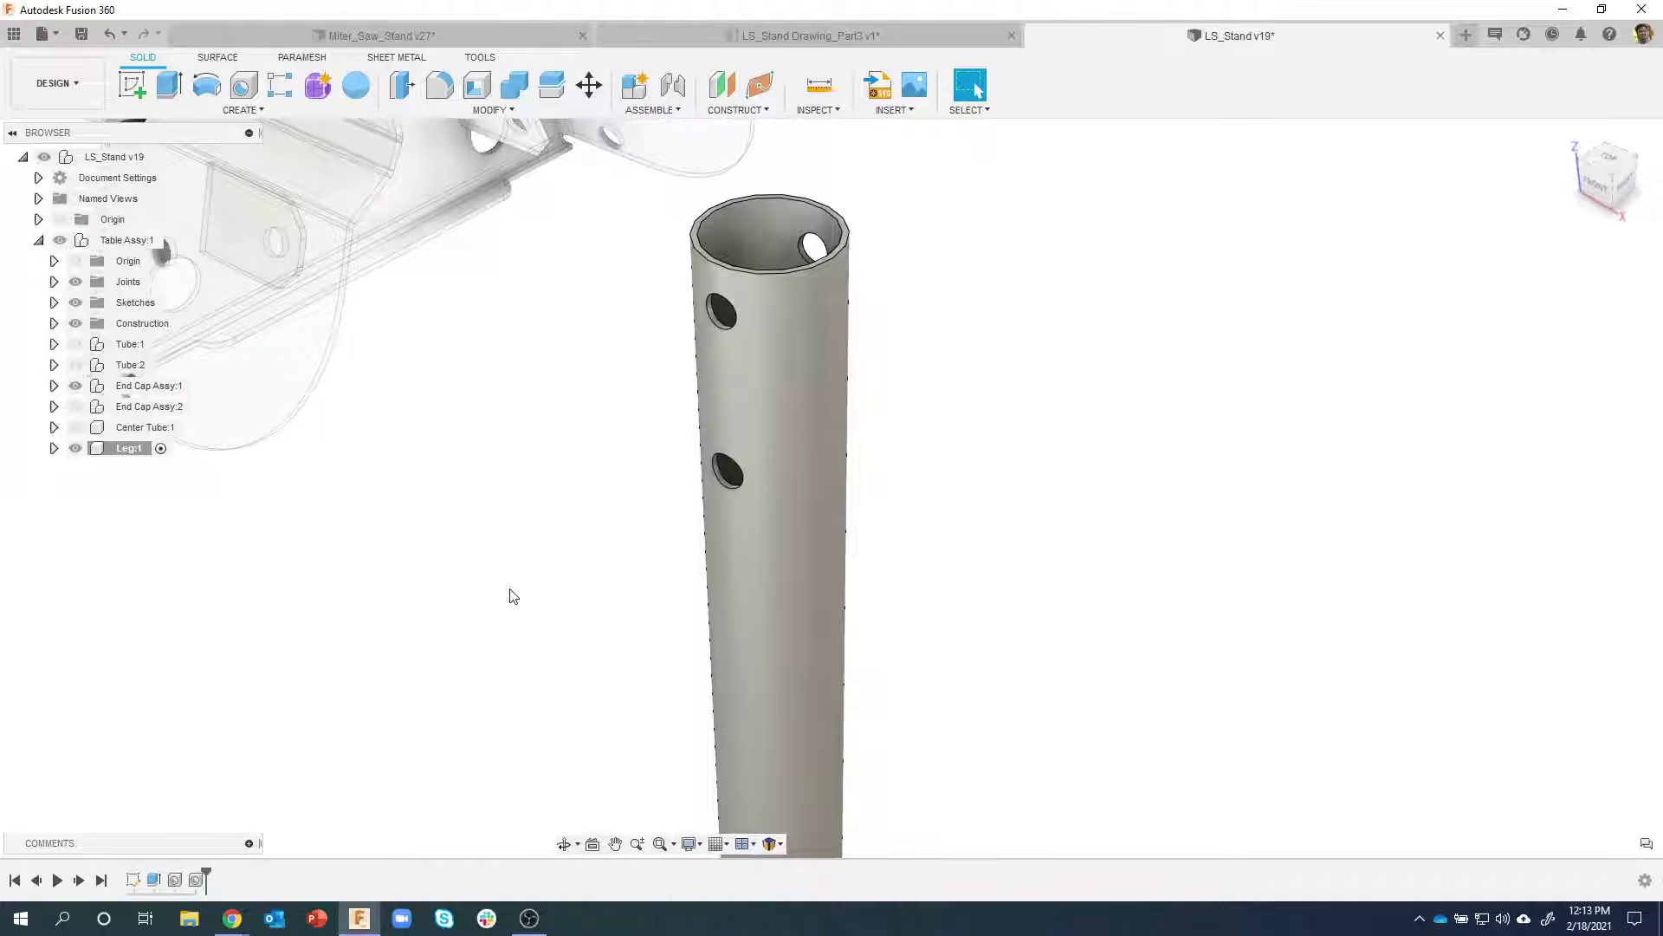
{"action": "scroll", "coordinate": [544, 443], "scroll_direction": "down", "scroll_amount": 2}
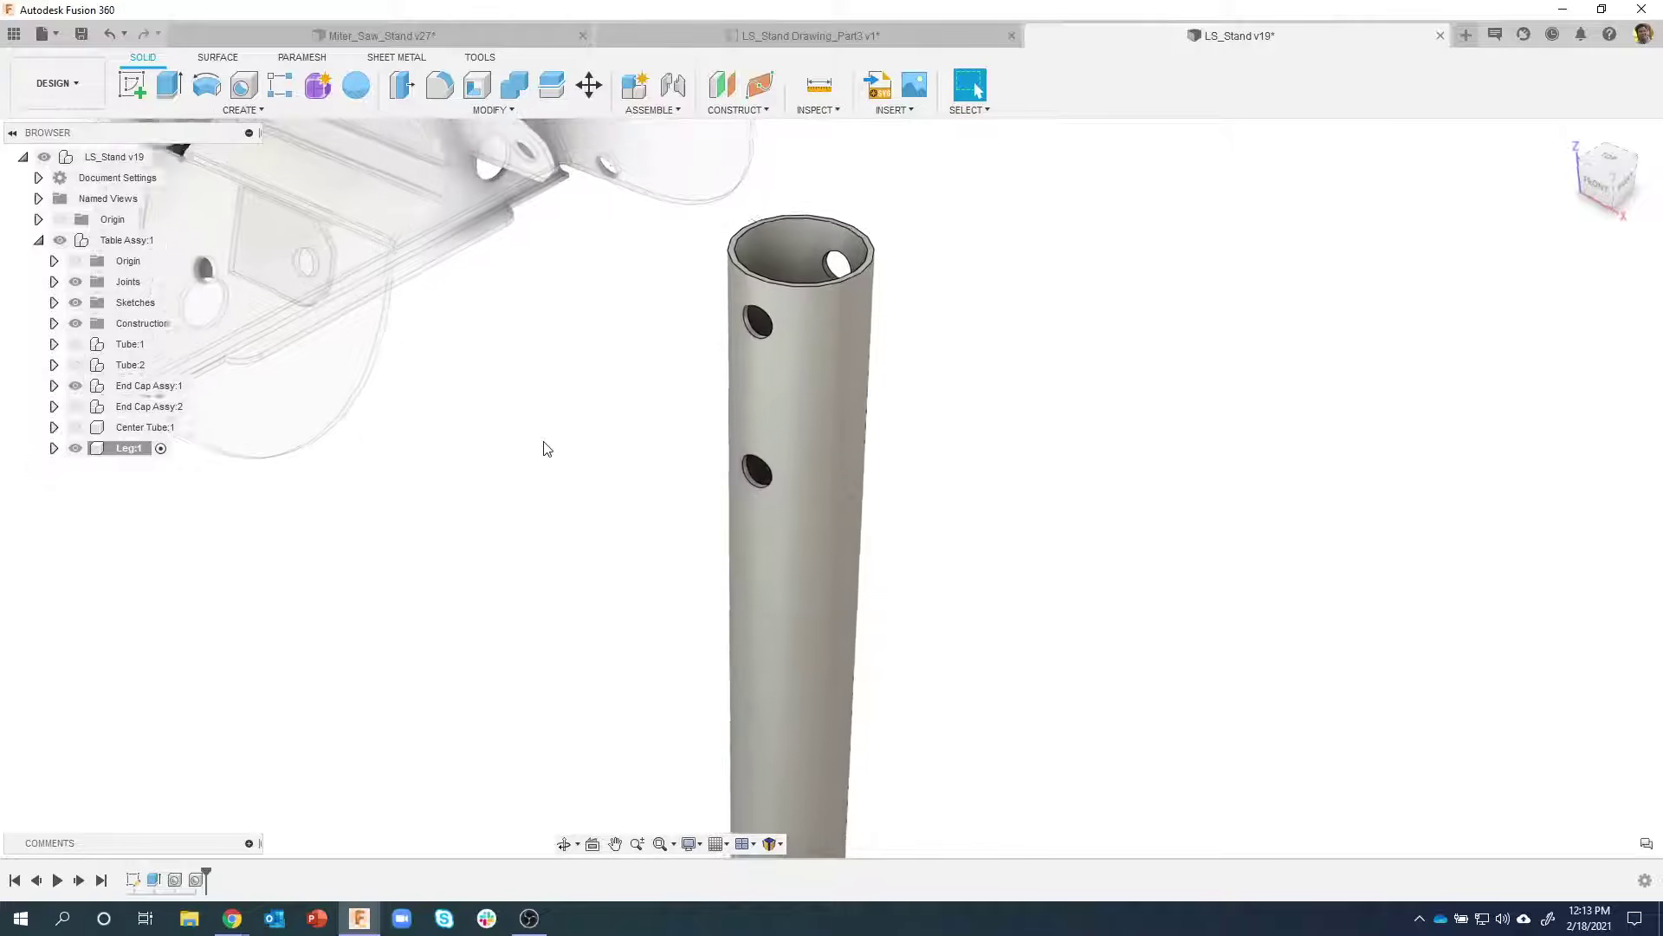
{"action": "scroll", "coordinate": [564, 475], "scroll_direction": "down", "scroll_amount": 4}
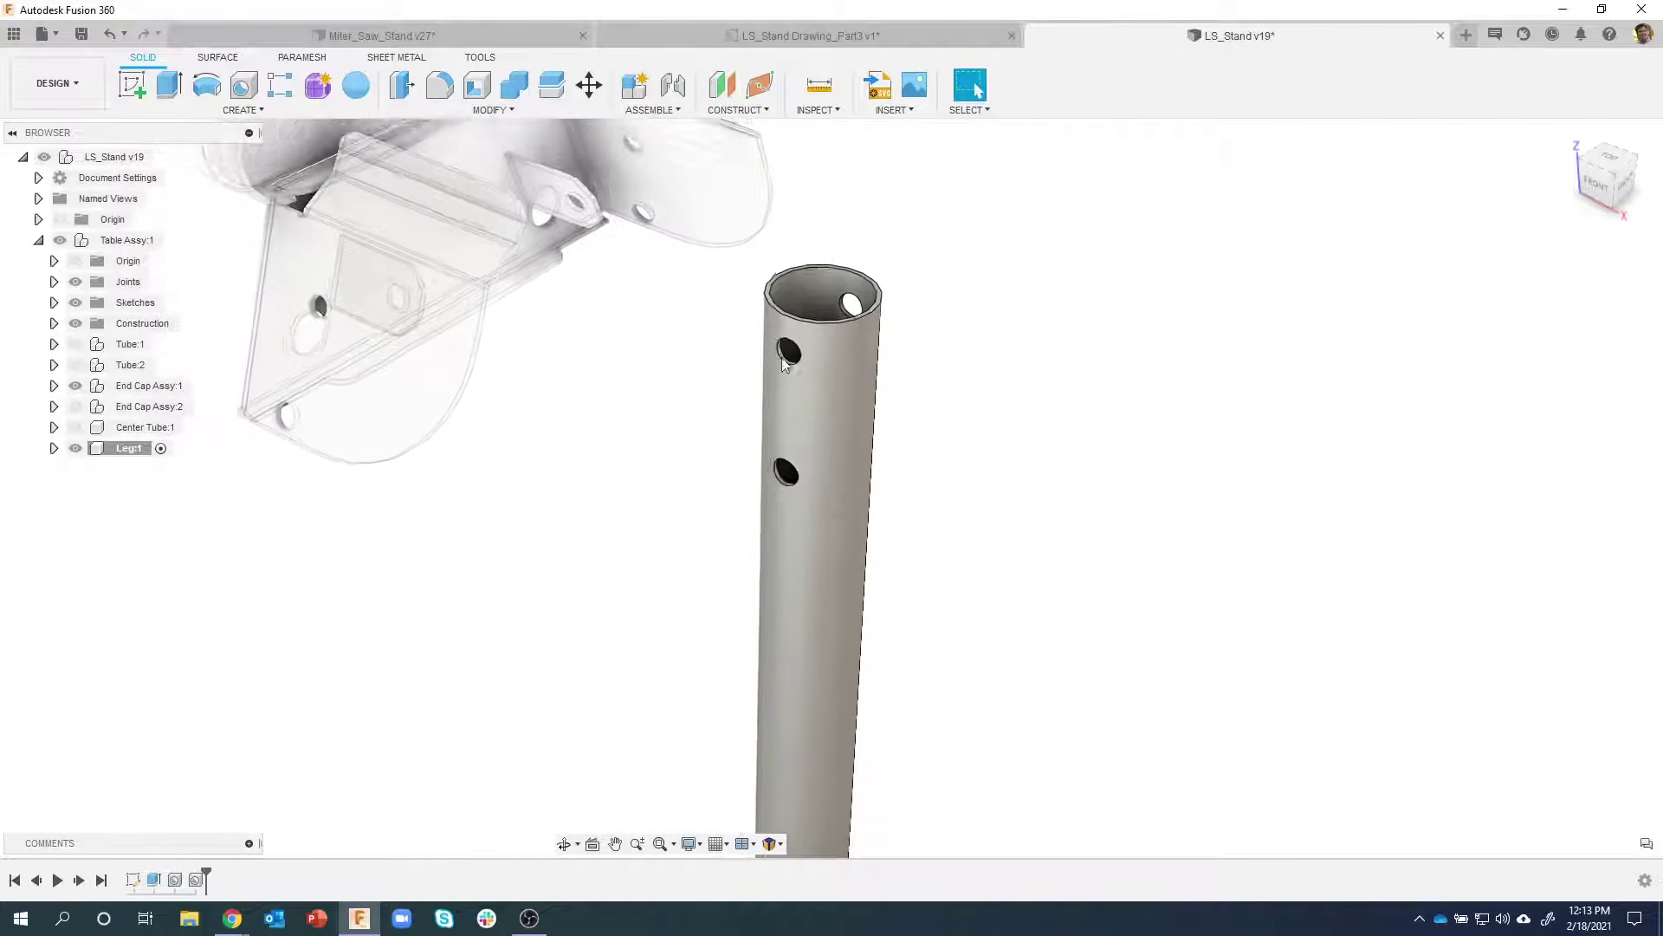
{"action": "middle_click_drag", "start_coordinate": [819, 390], "coordinate": [823, 297], "text": "shift"}
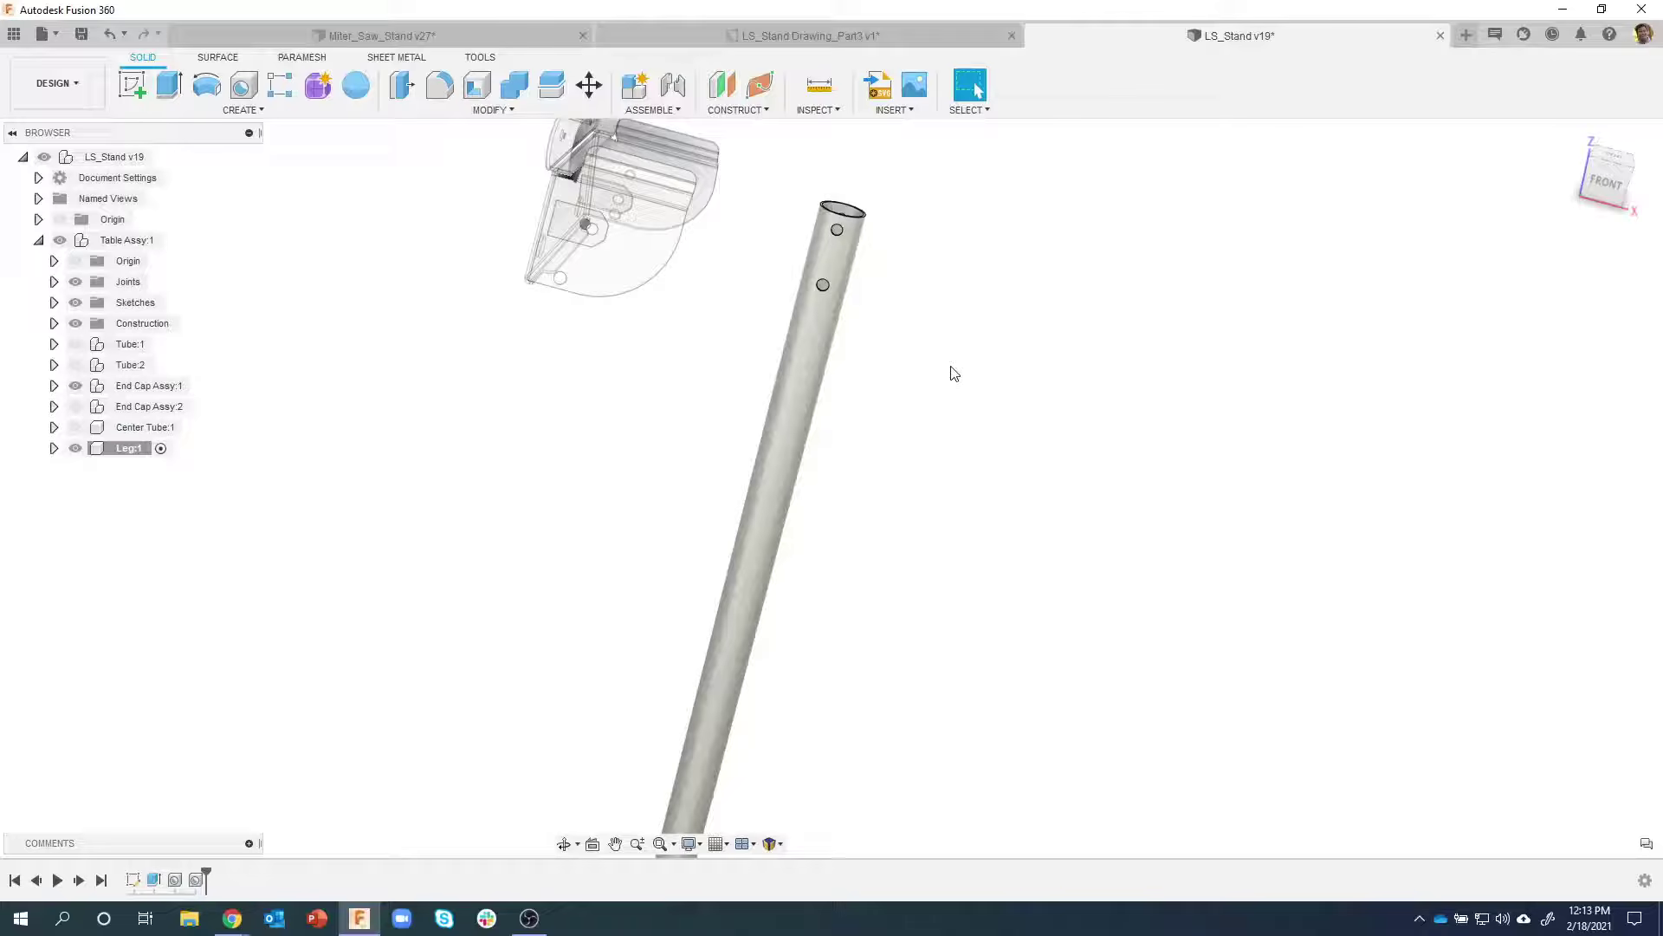
{"action": "middle_click_drag", "start_coordinate": [954, 374], "coordinate": [586, 568], "text": "shift"}
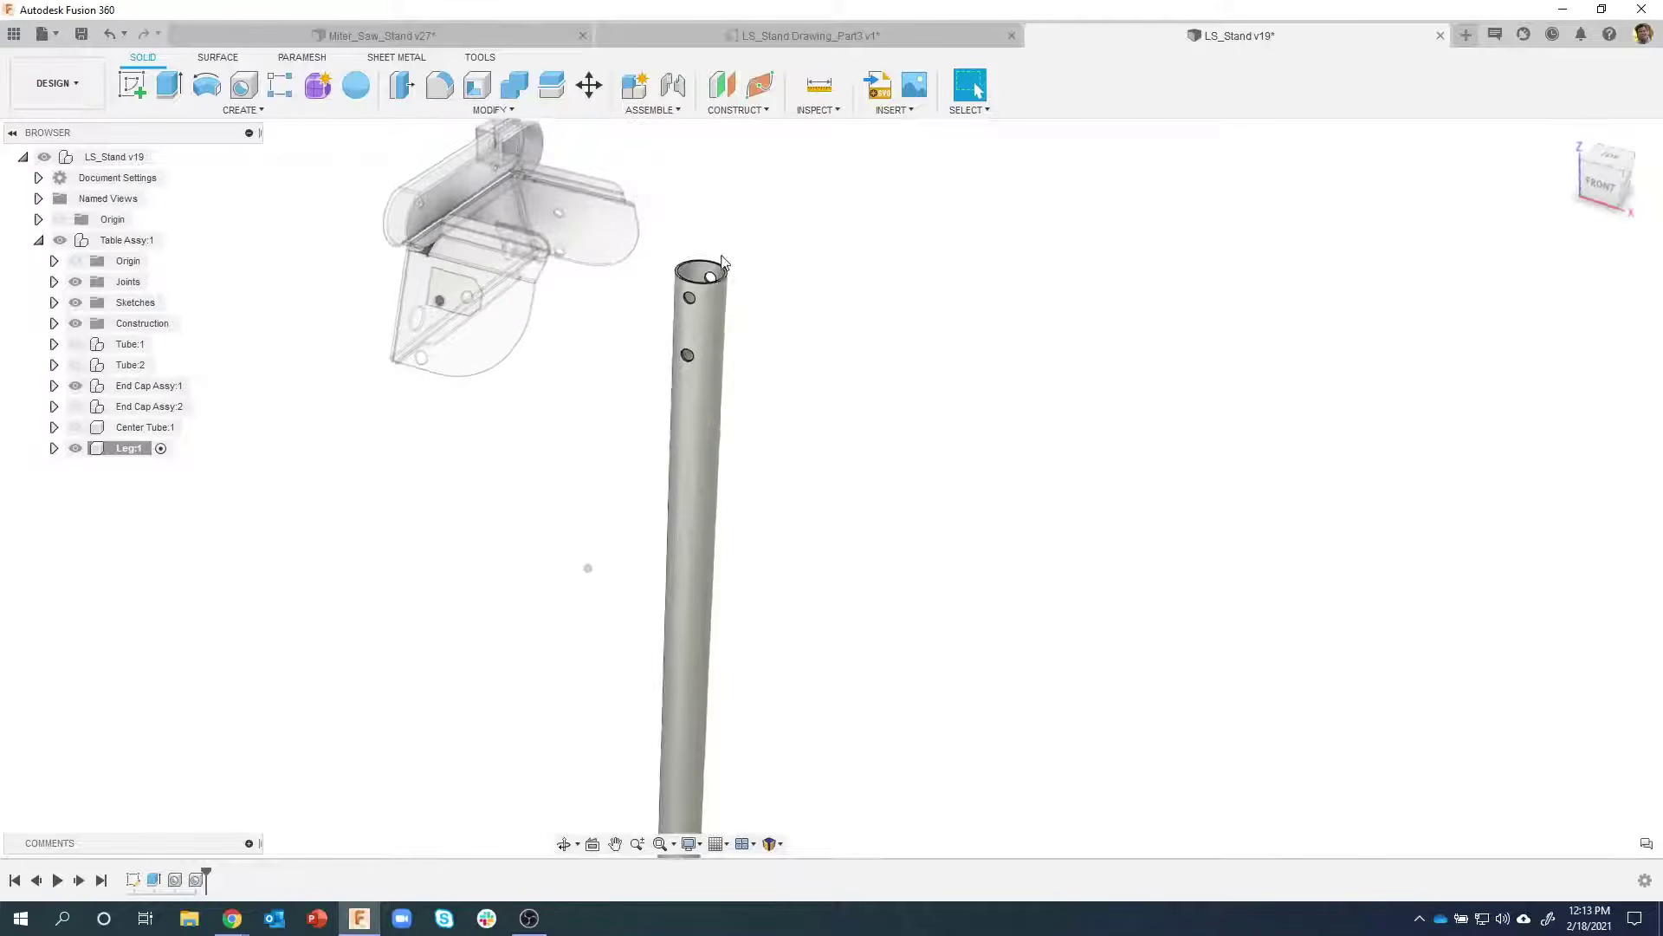
{"action": "scroll", "coordinate": [705, 277], "scroll_direction": "up", "scroll_amount": 5}
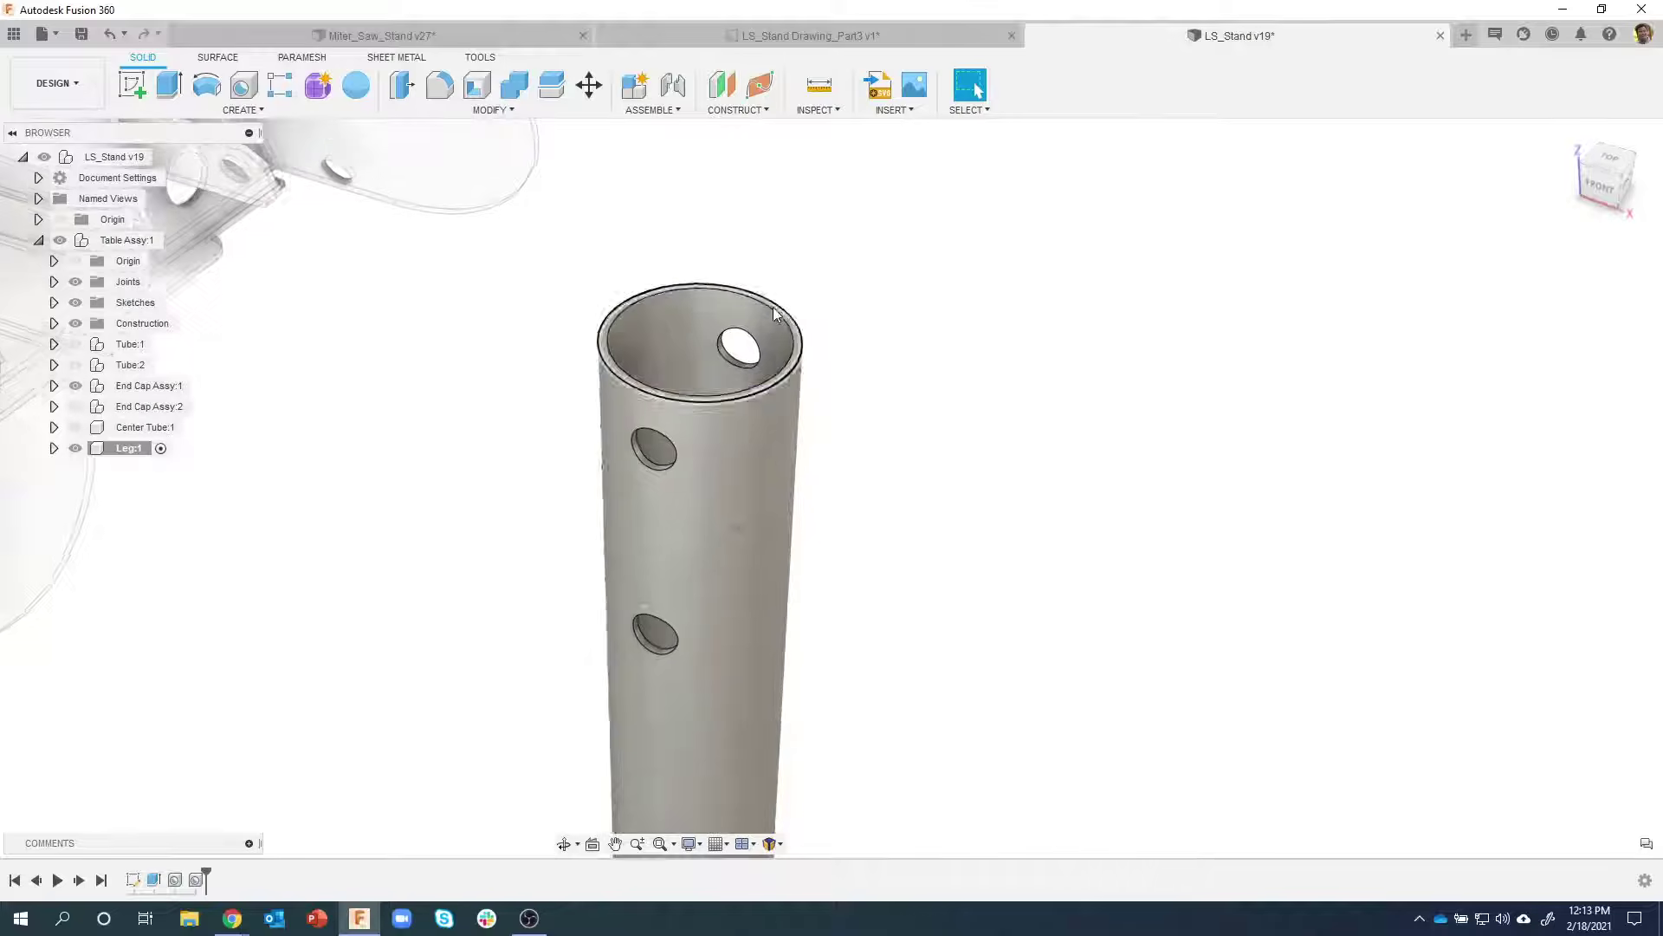
{"action": "scroll", "coordinate": [700, 364], "scroll_direction": "up", "scroll_amount": 2}
{"action": "middle_click_drag", "start_coordinate": [691, 360], "coordinate": [123, 279], "text": "shift"}
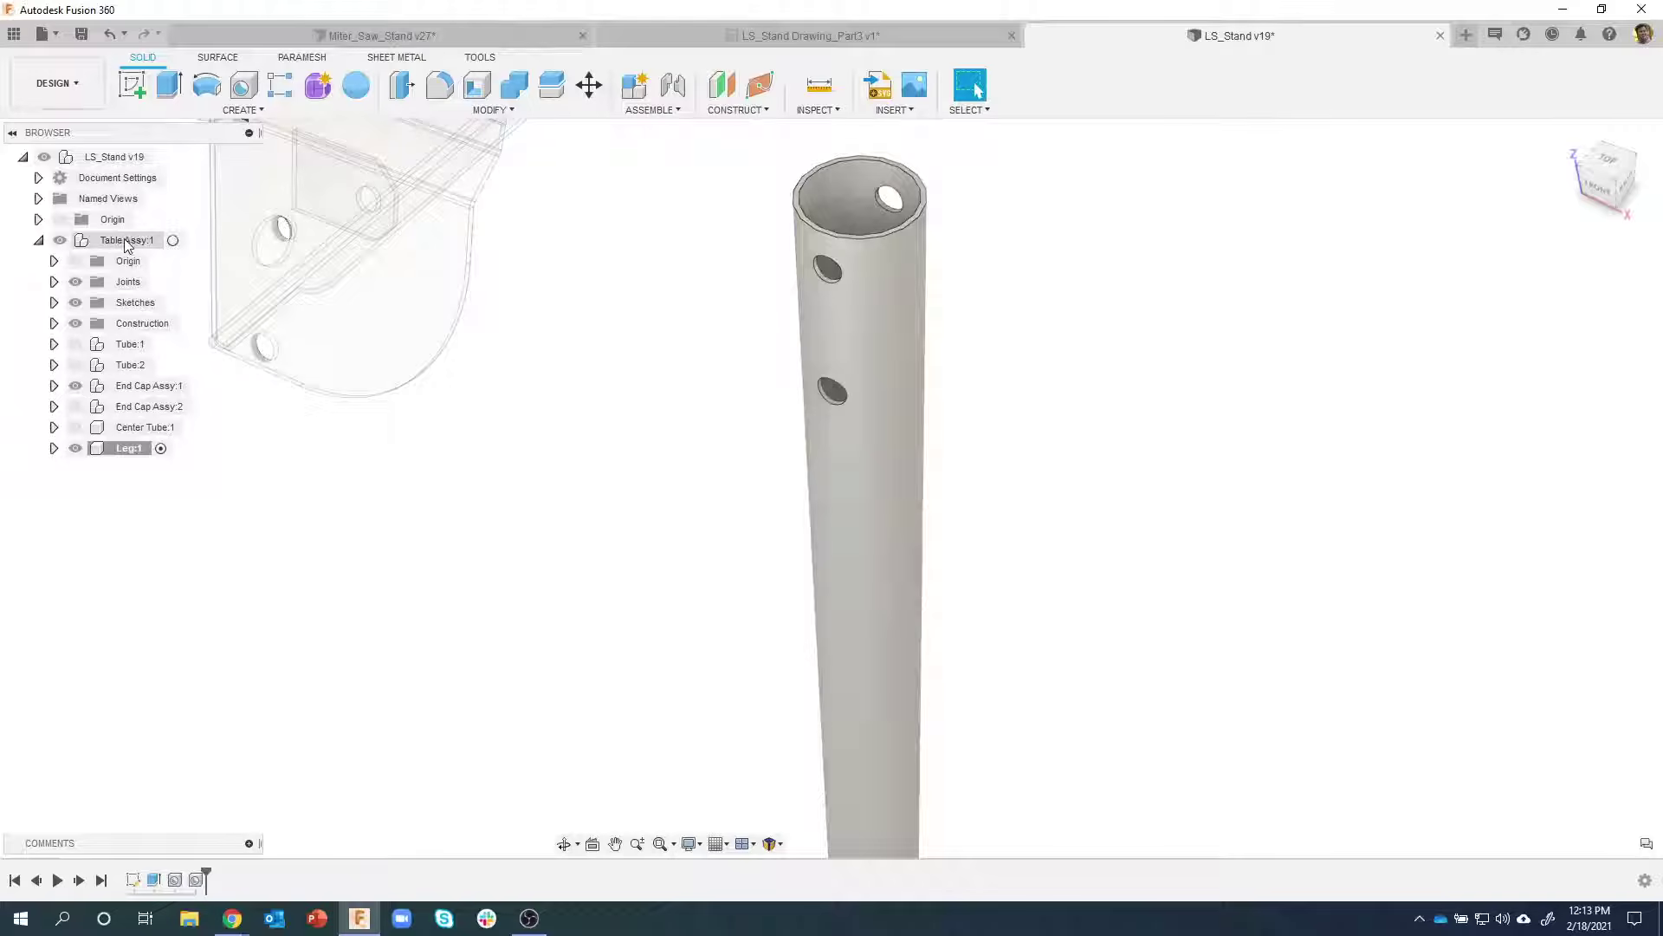
Create an internal standard component named Bolt_Support inside the Leg component and keep it activated
{"action": "right_click", "coordinate": [134, 451]}
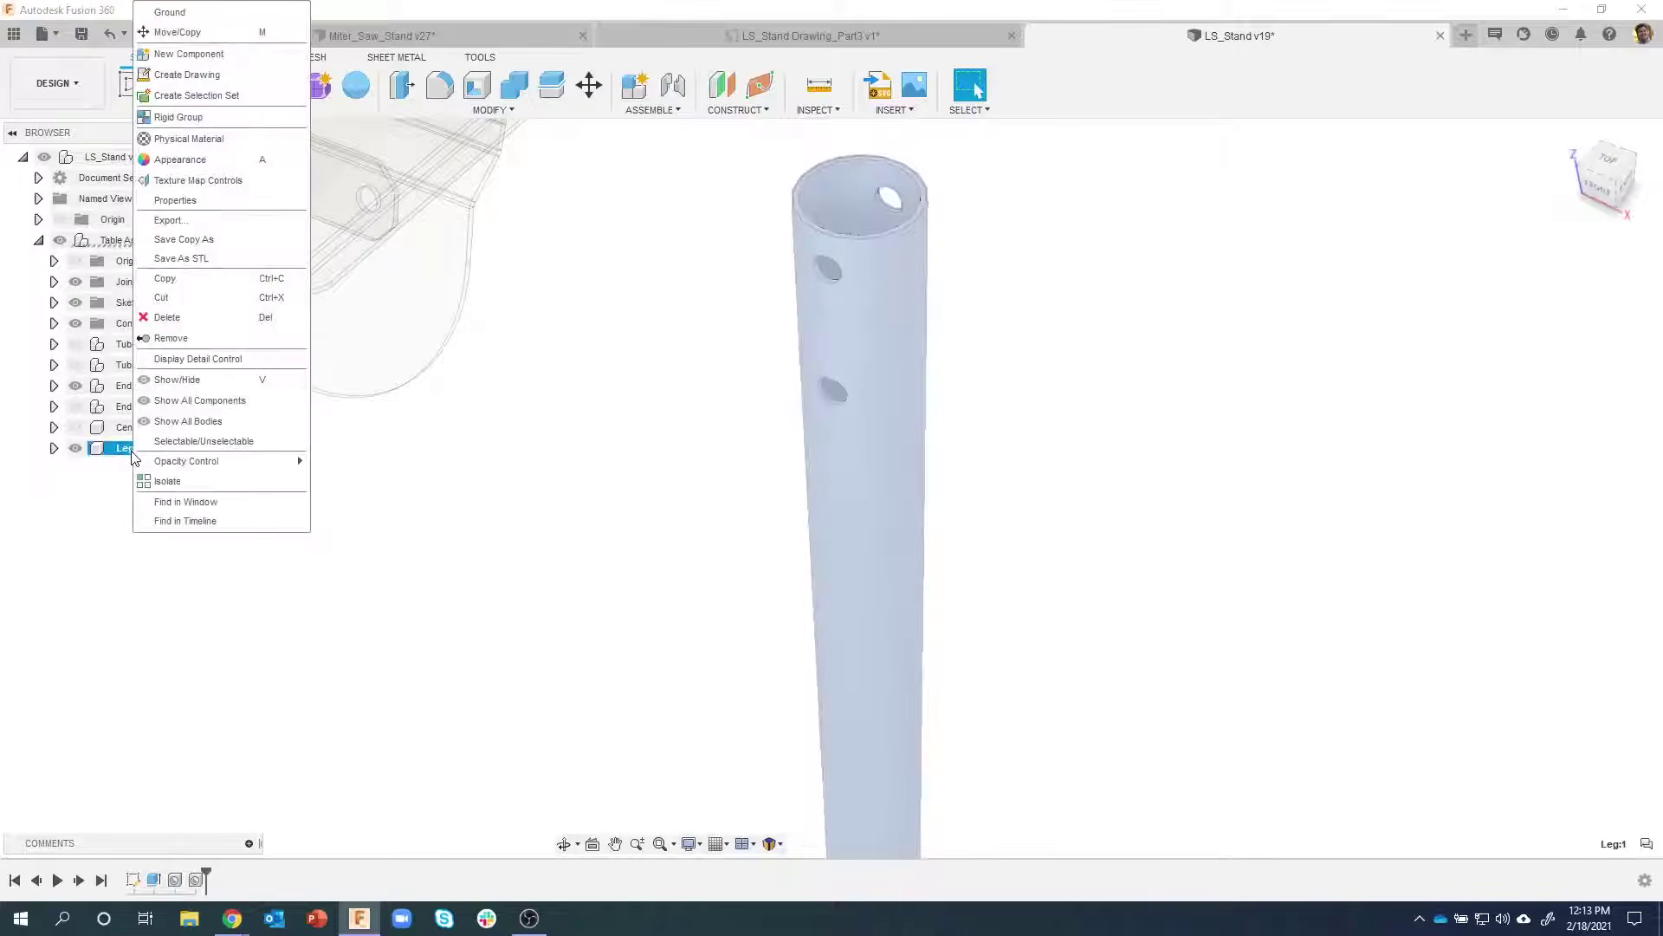
{"action": "left_click", "coordinate": [197, 54]}
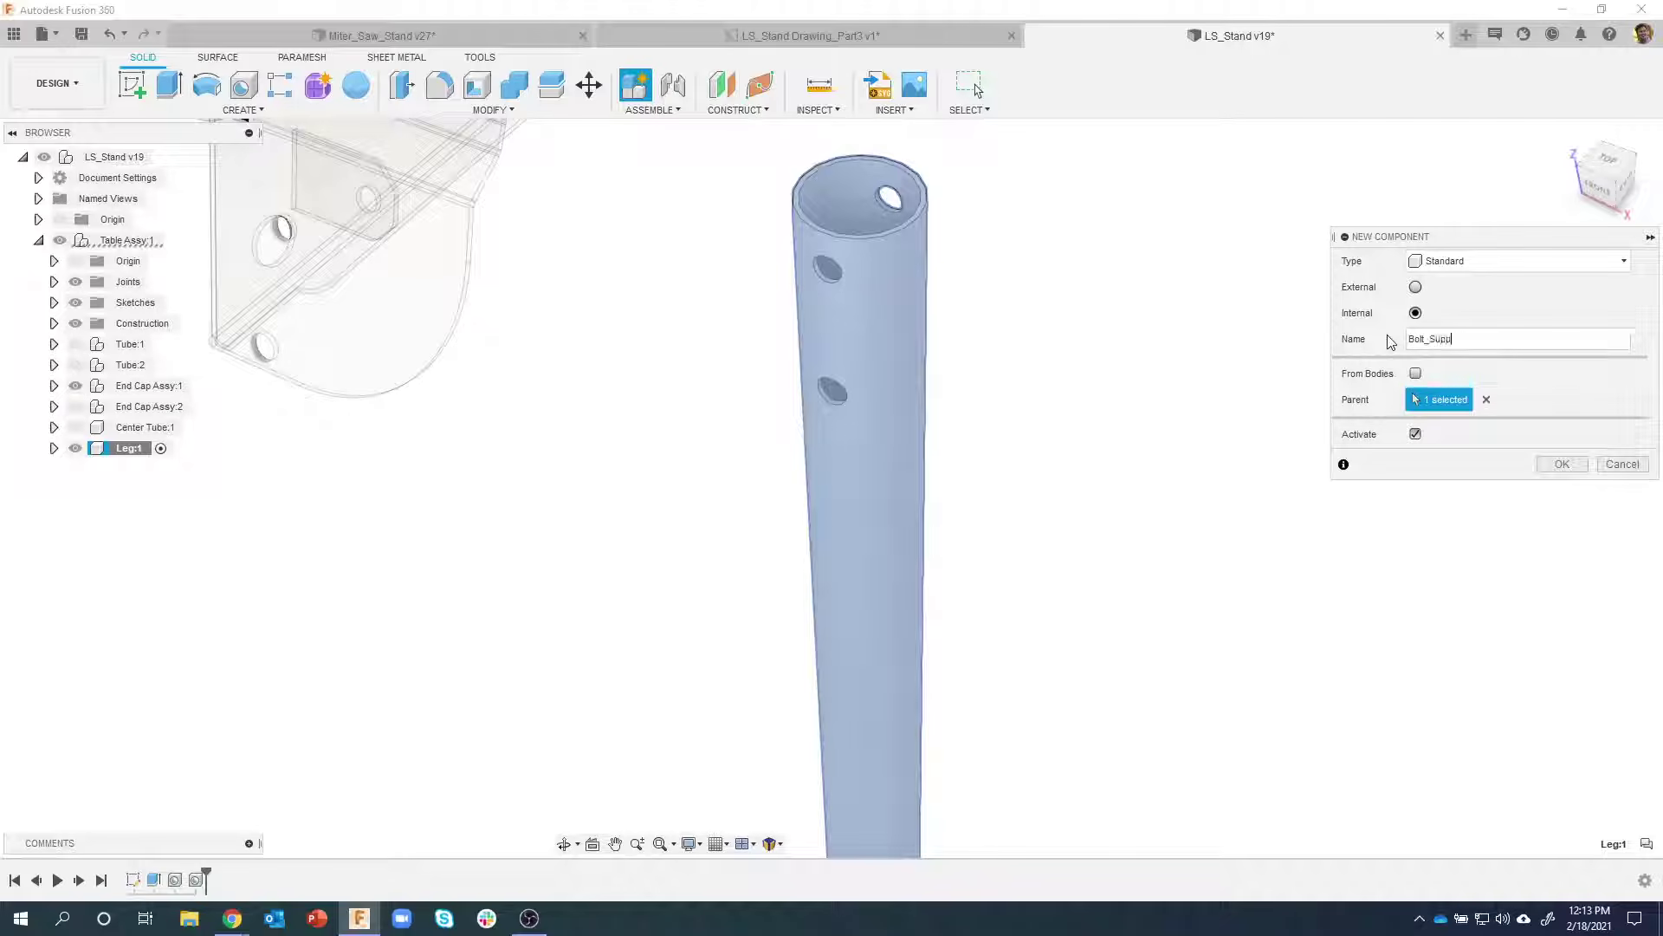
{"action": "key", "text": "Return"}
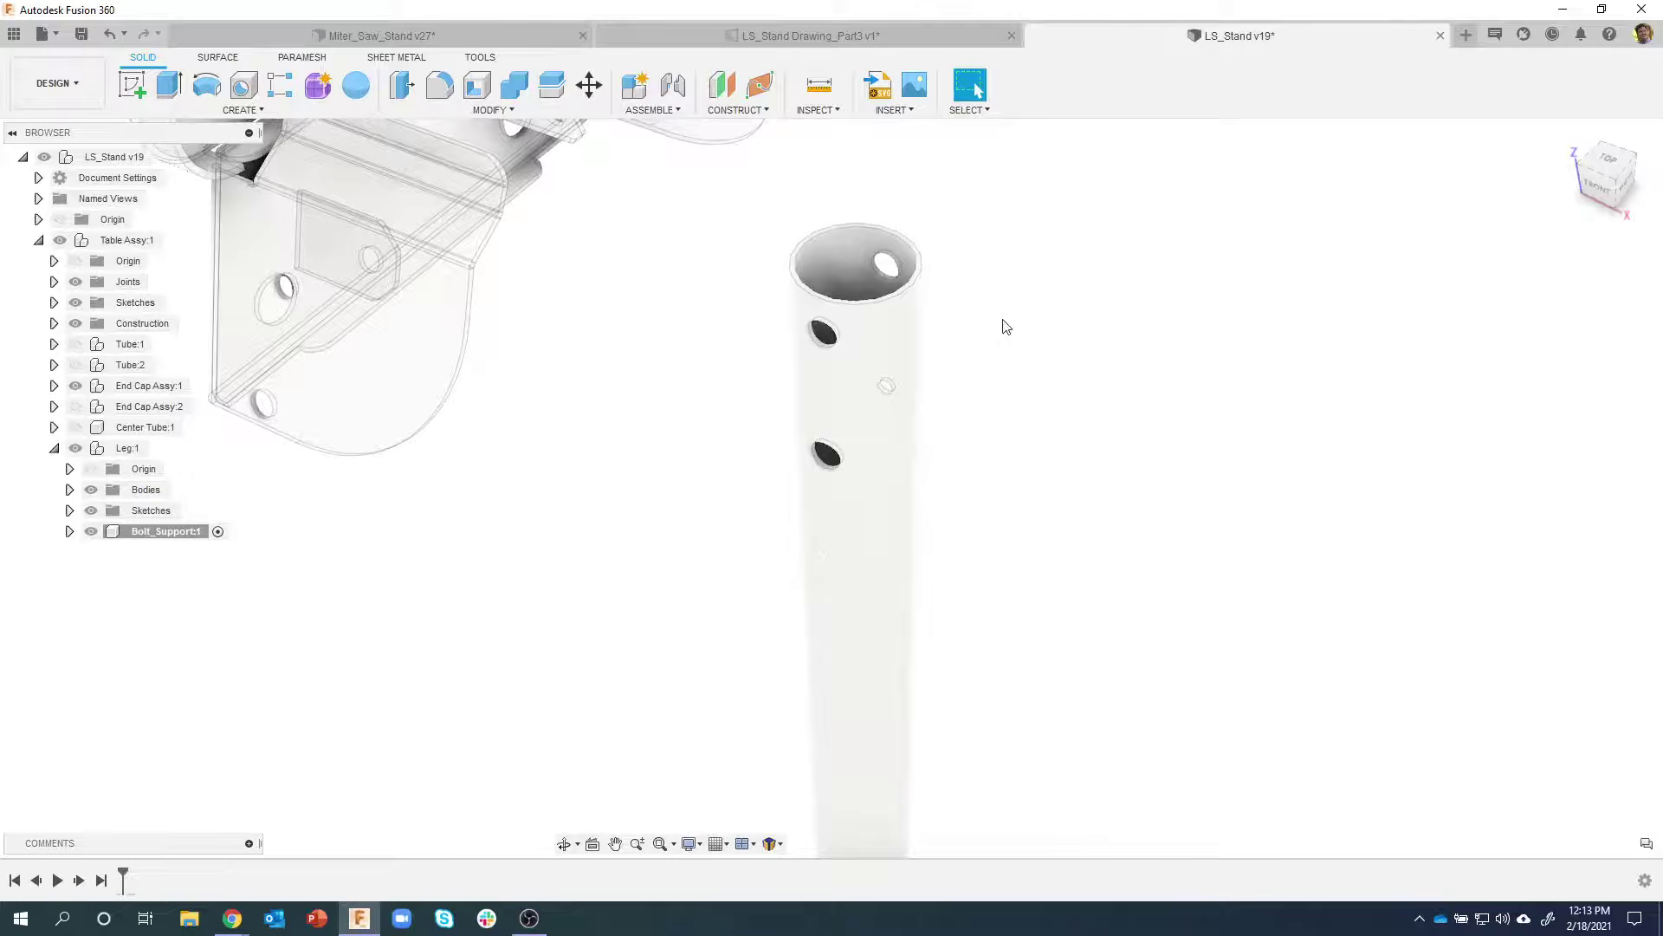
Construct an axis through the inner cylindrical face of the leg tube
{"action": "scroll", "coordinate": [921, 327], "scroll_direction": "up", "scroll_amount": 2}
{"action": "scroll", "coordinate": [839, 326], "scroll_direction": "up", "scroll_amount": 3}
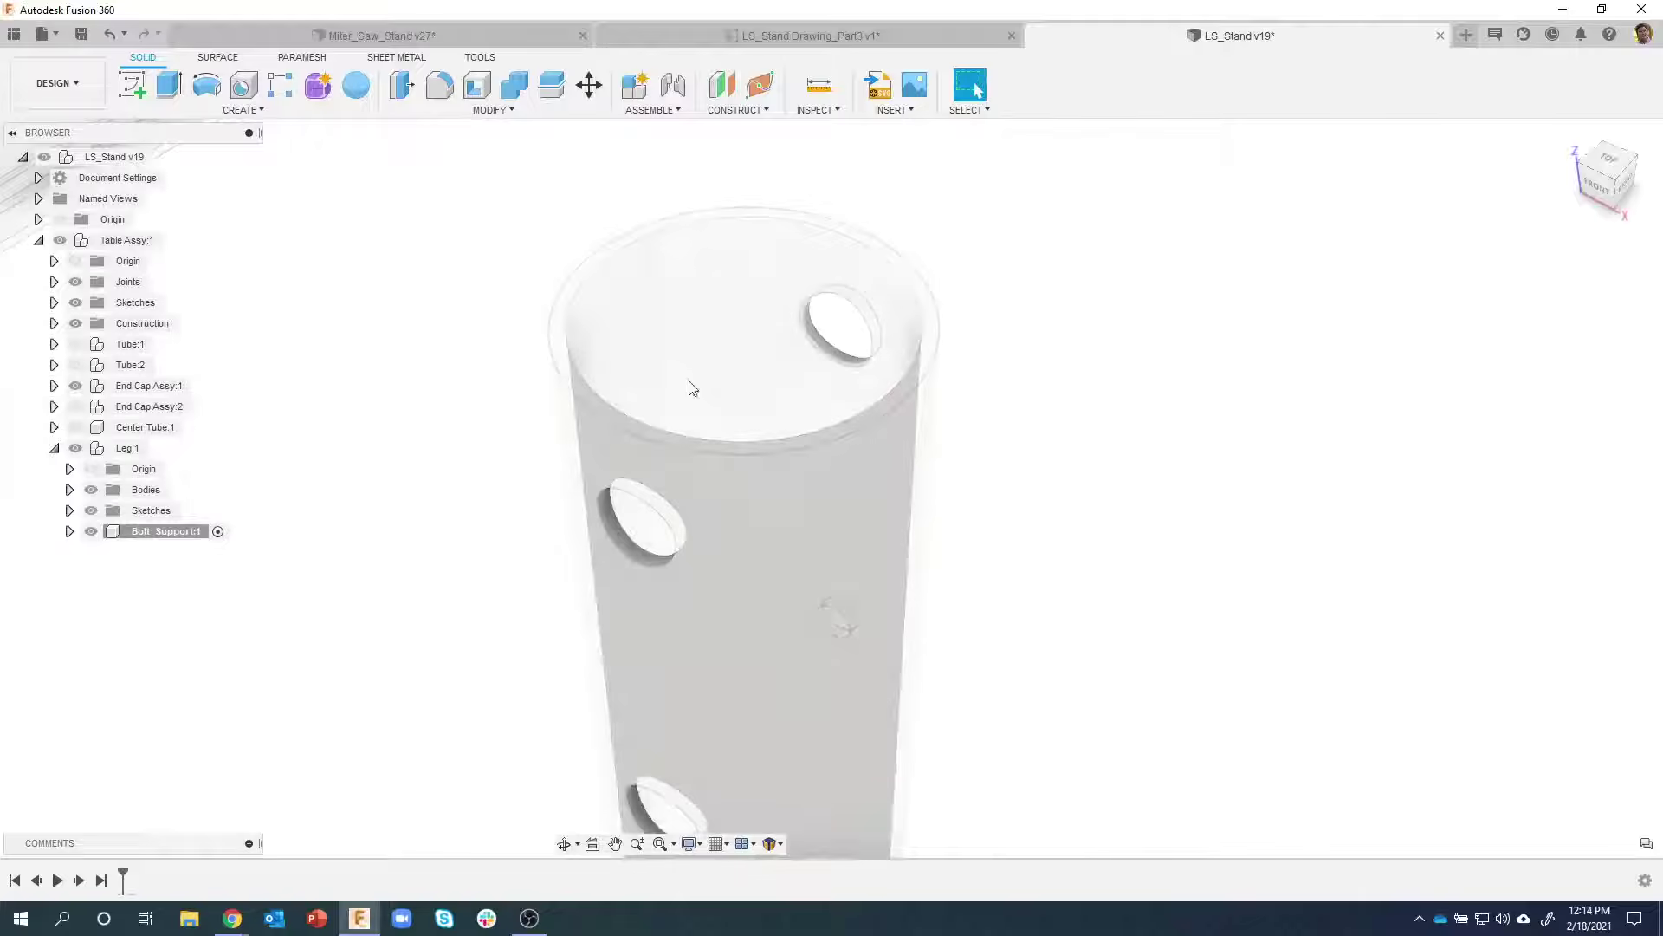
{"action": "scroll", "coordinate": [996, 364], "scroll_direction": "down", "scroll_amount": 1}
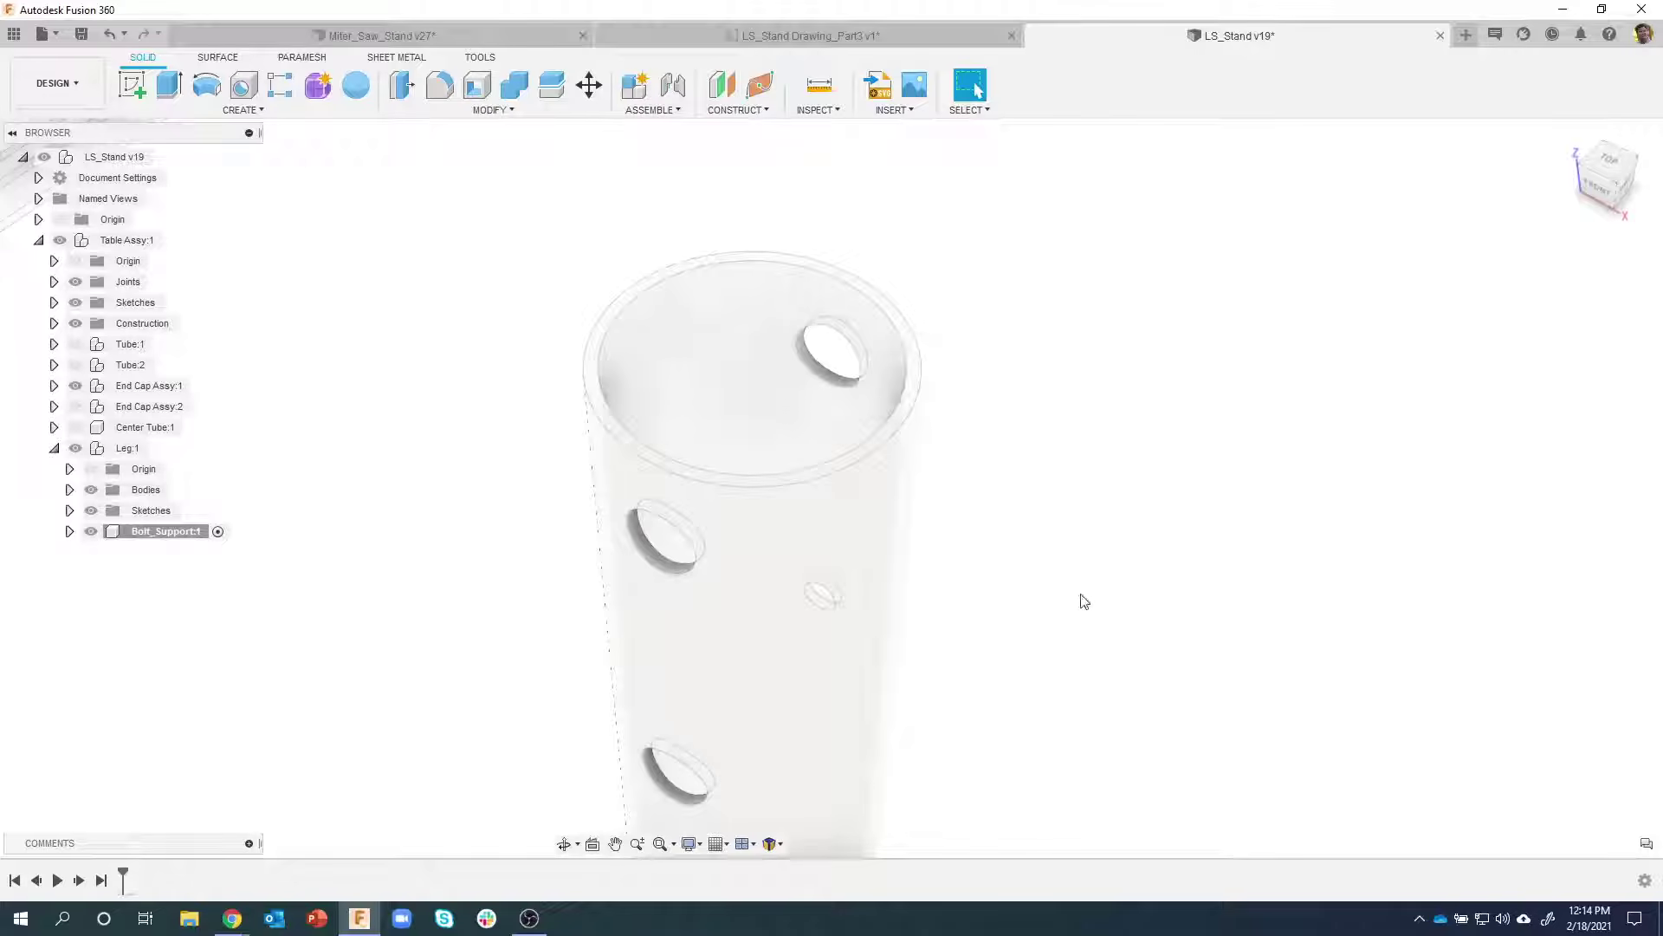
{"action": "scroll", "coordinate": [1038, 462], "scroll_direction": "down", "scroll_amount": 1}
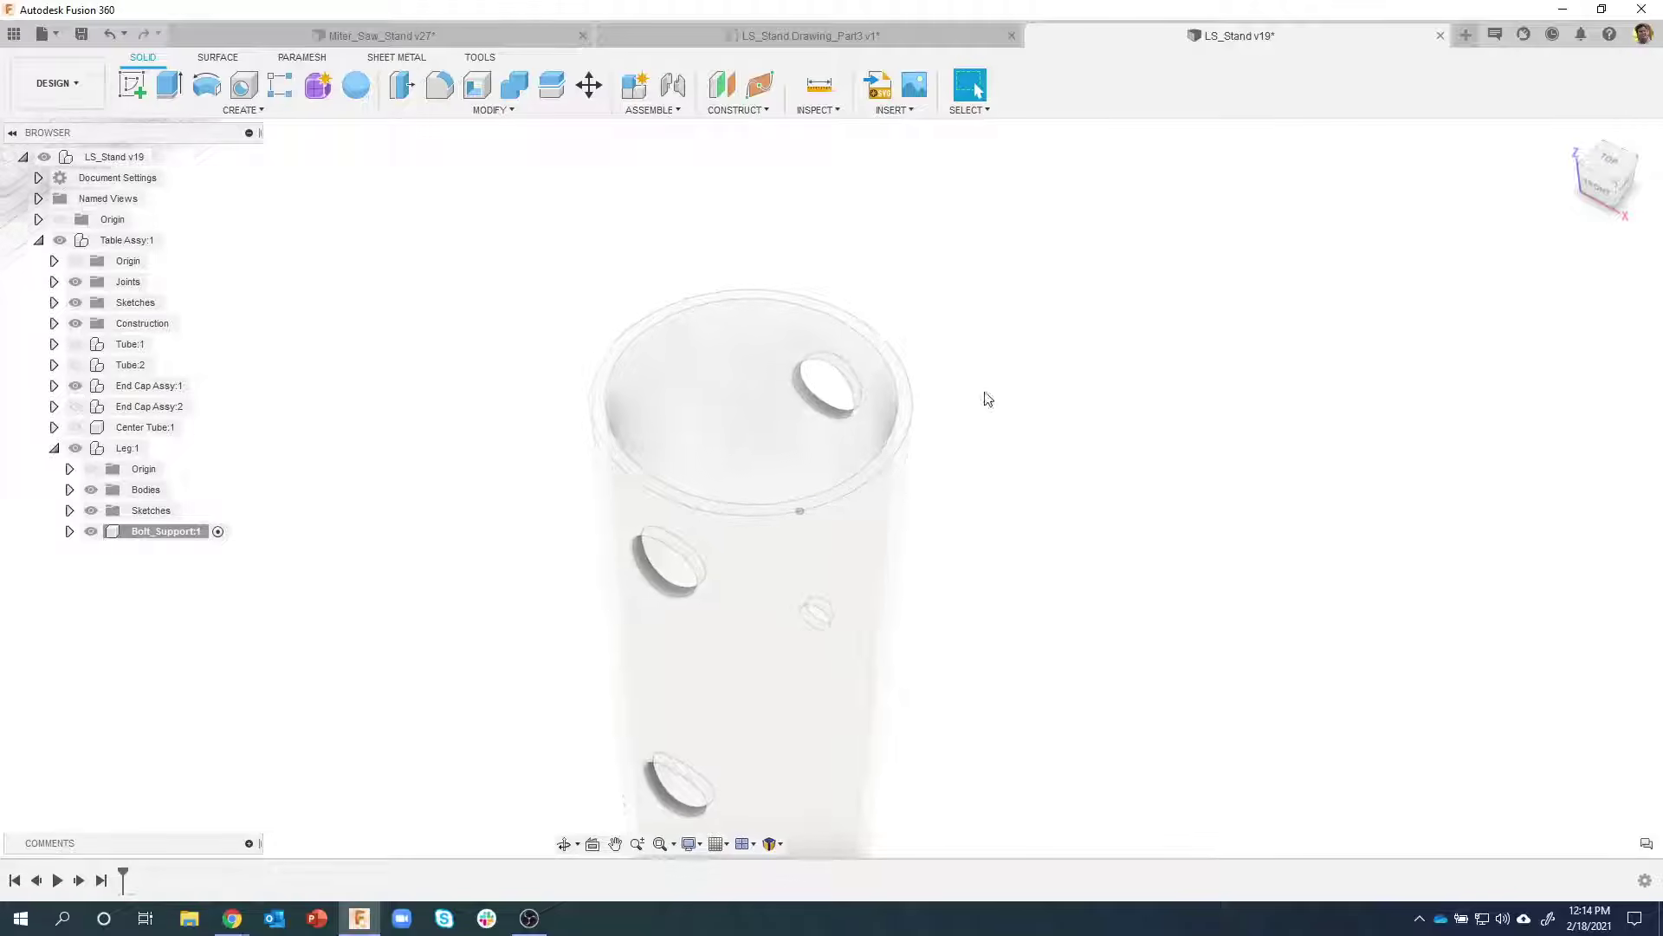
{"action": "scroll", "coordinate": [866, 247], "scroll_direction": "down", "scroll_amount": 1}
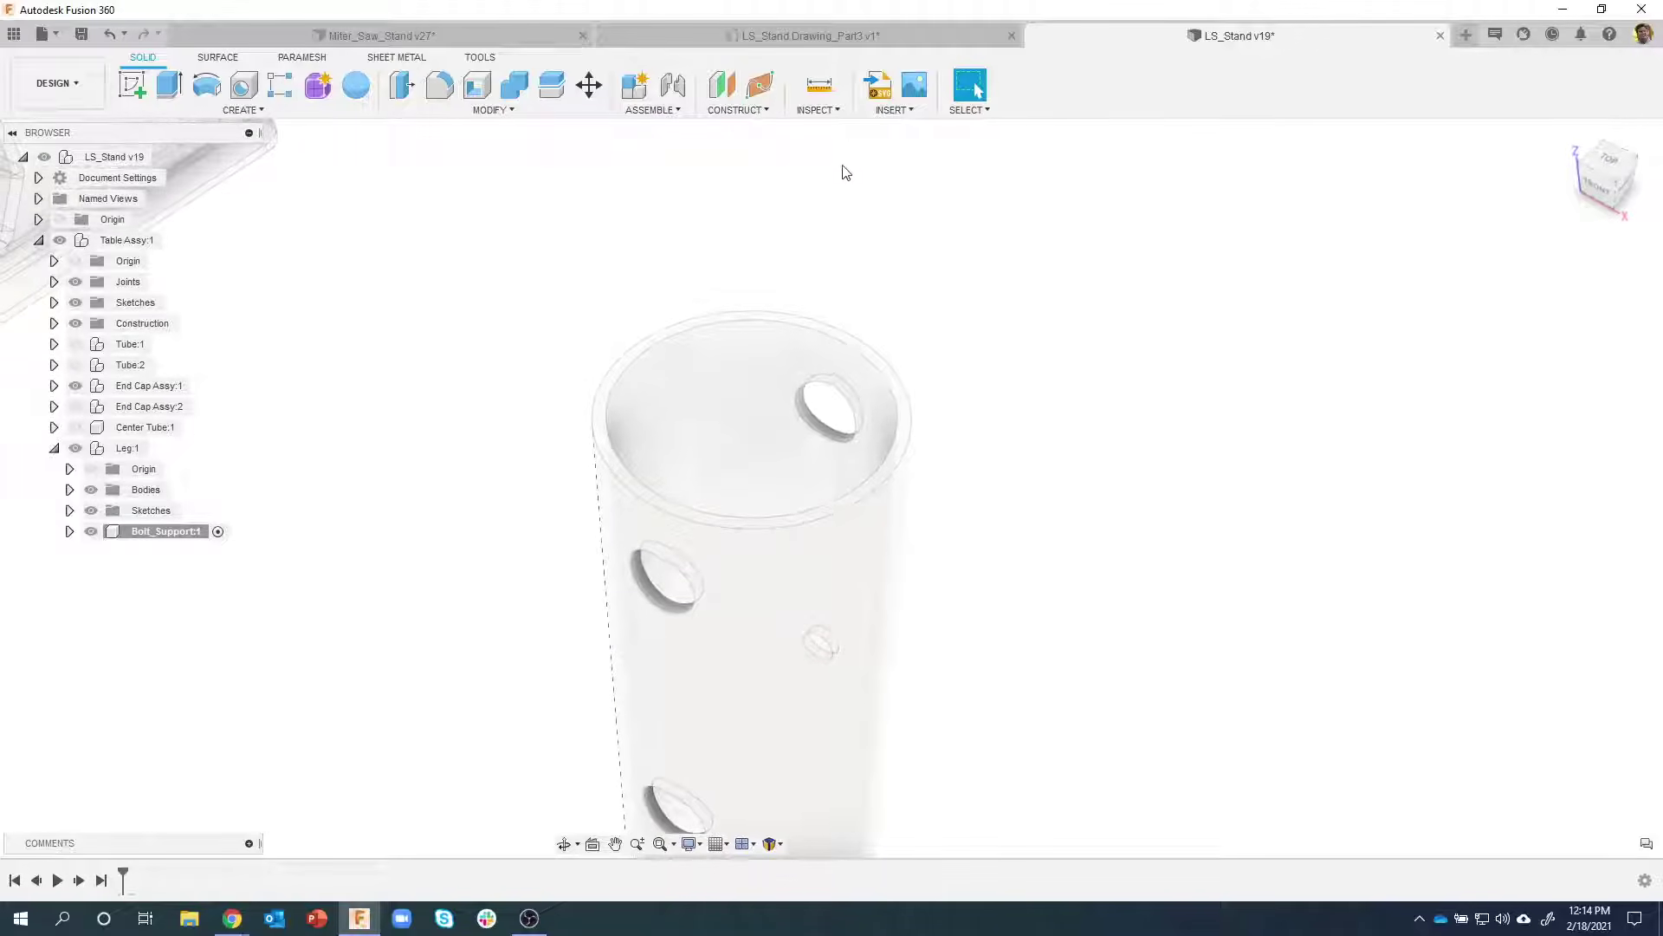
{"action": "left_click", "coordinate": [733, 111]}
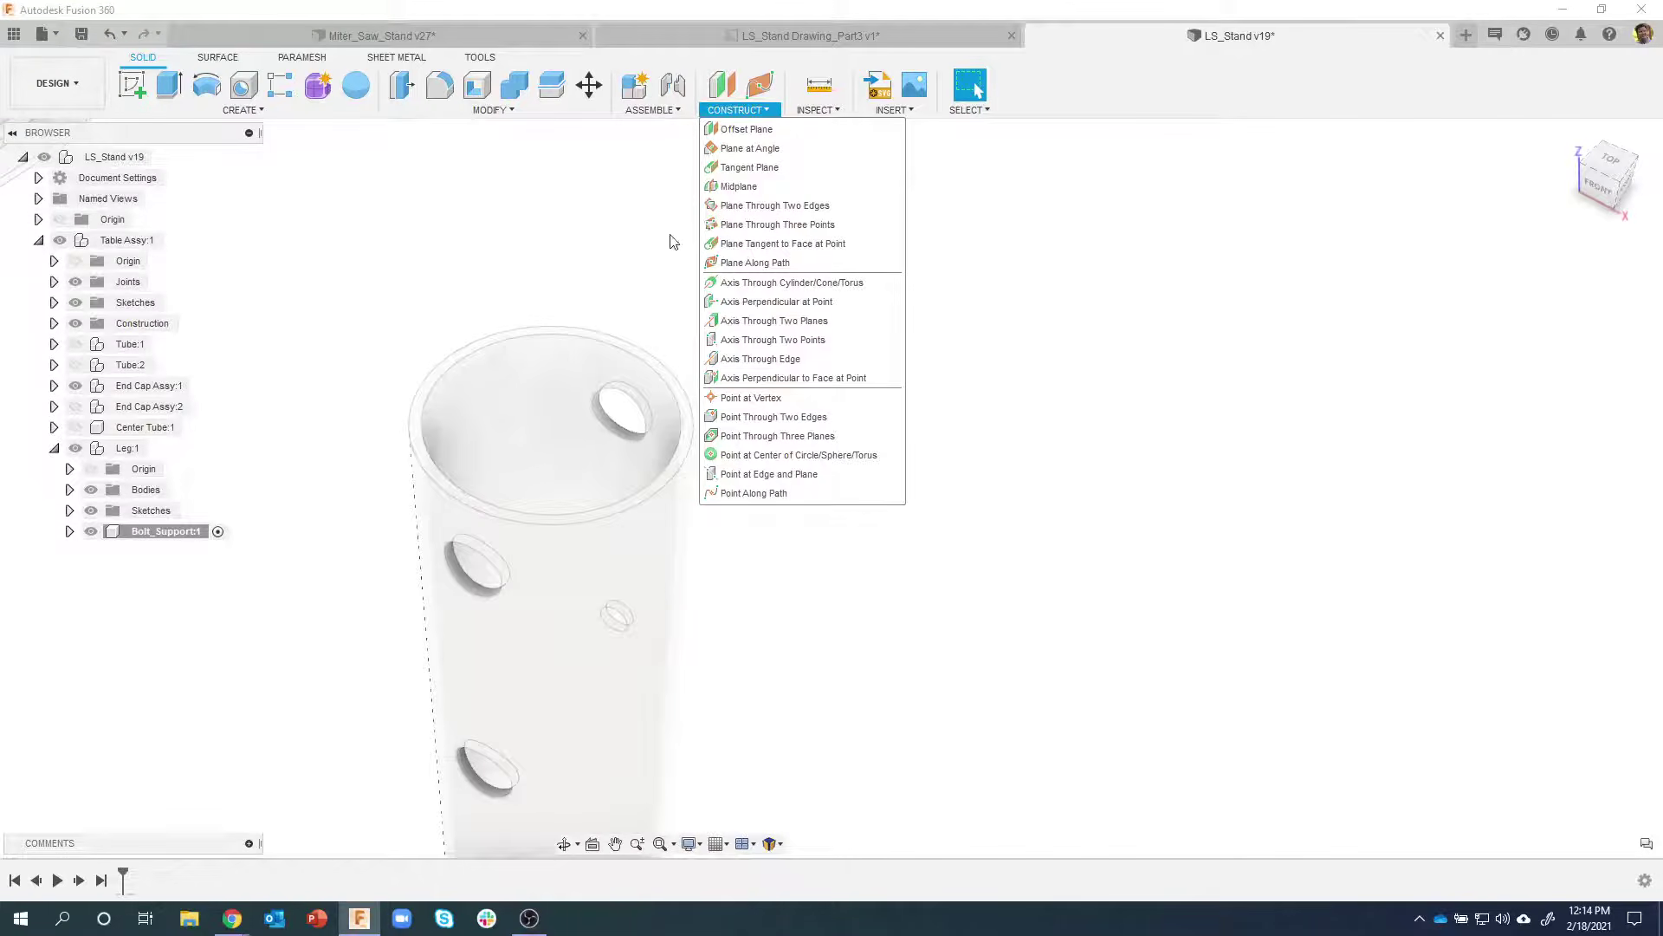
{"action": "left_click", "coordinate": [792, 286]}
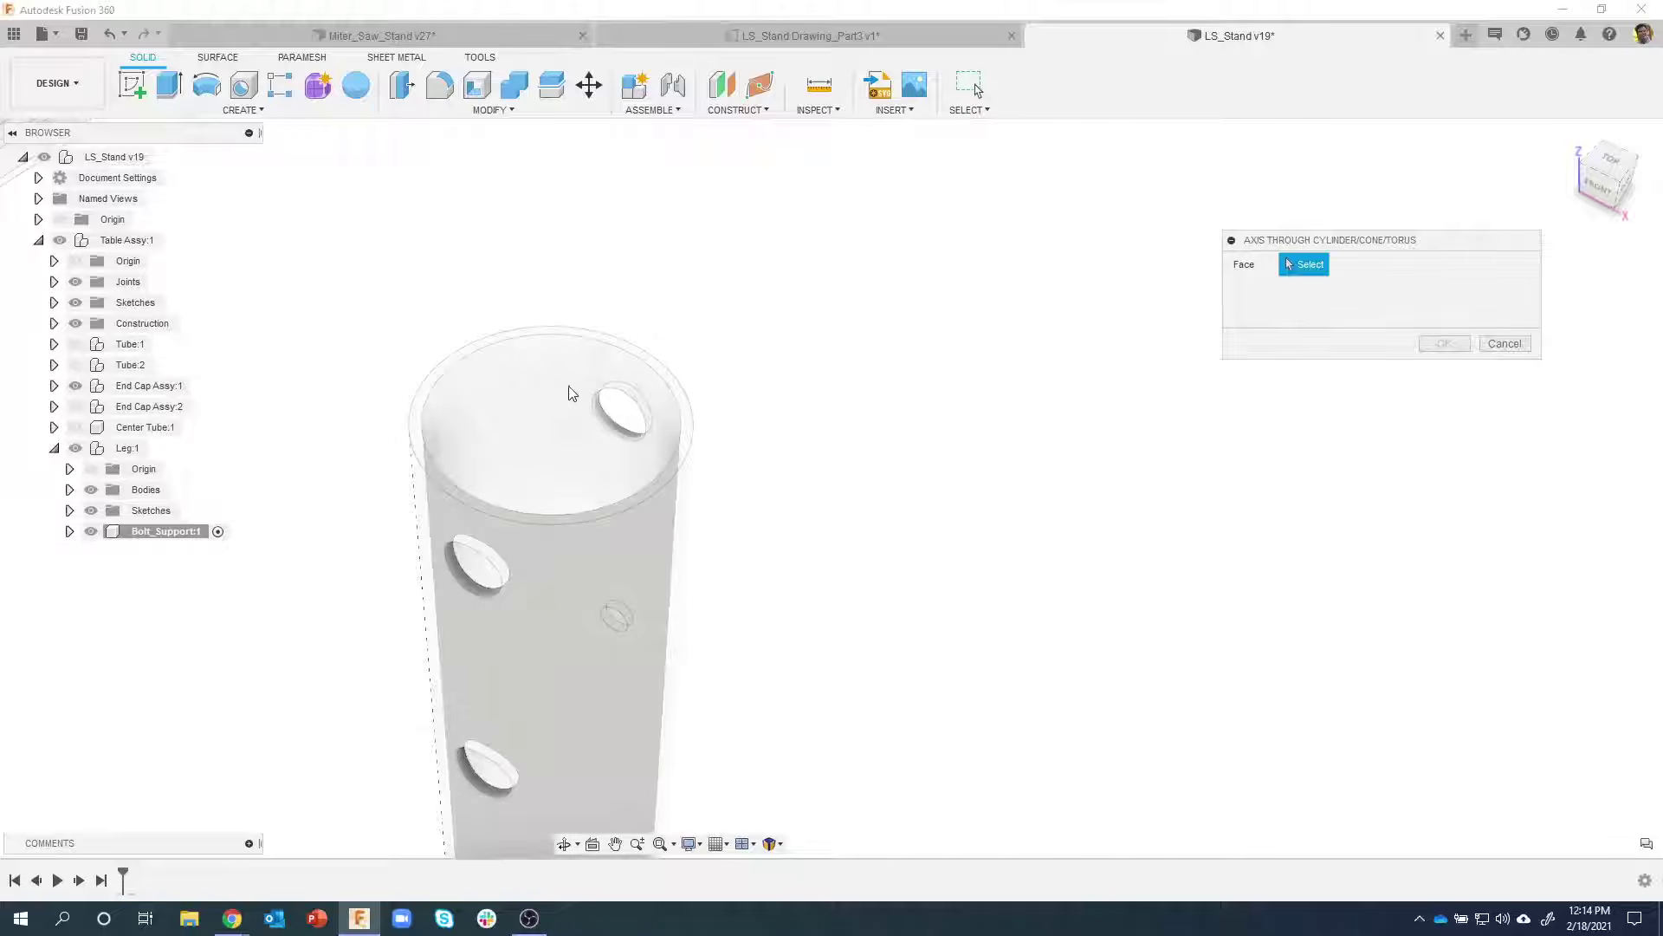
{"action": "left_click", "coordinate": [549, 408]}
{"action": "scroll", "coordinate": [795, 468], "scroll_direction": "down", "scroll_amount": 3}
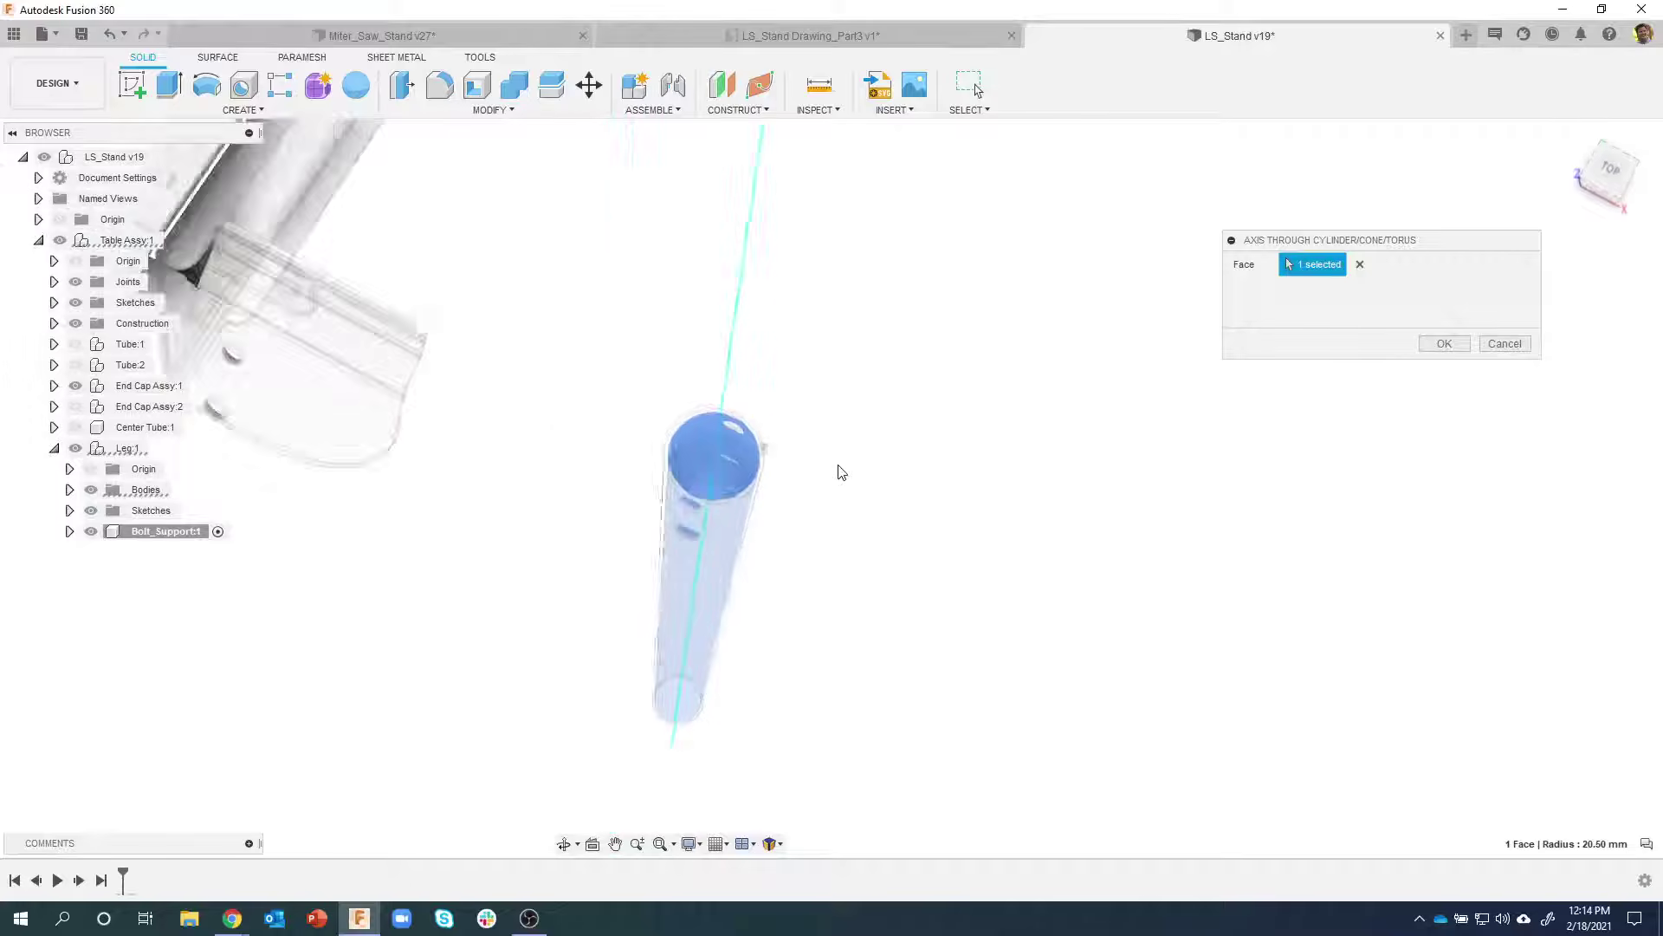
{"action": "left_click", "coordinate": [1444, 343]}
Shorten both ends of the construction axis so it extends only slightly beyond the leg tube
{"action": "middle_click_drag", "start_coordinate": [1051, 489], "coordinate": [754, 777], "text": "shift"}
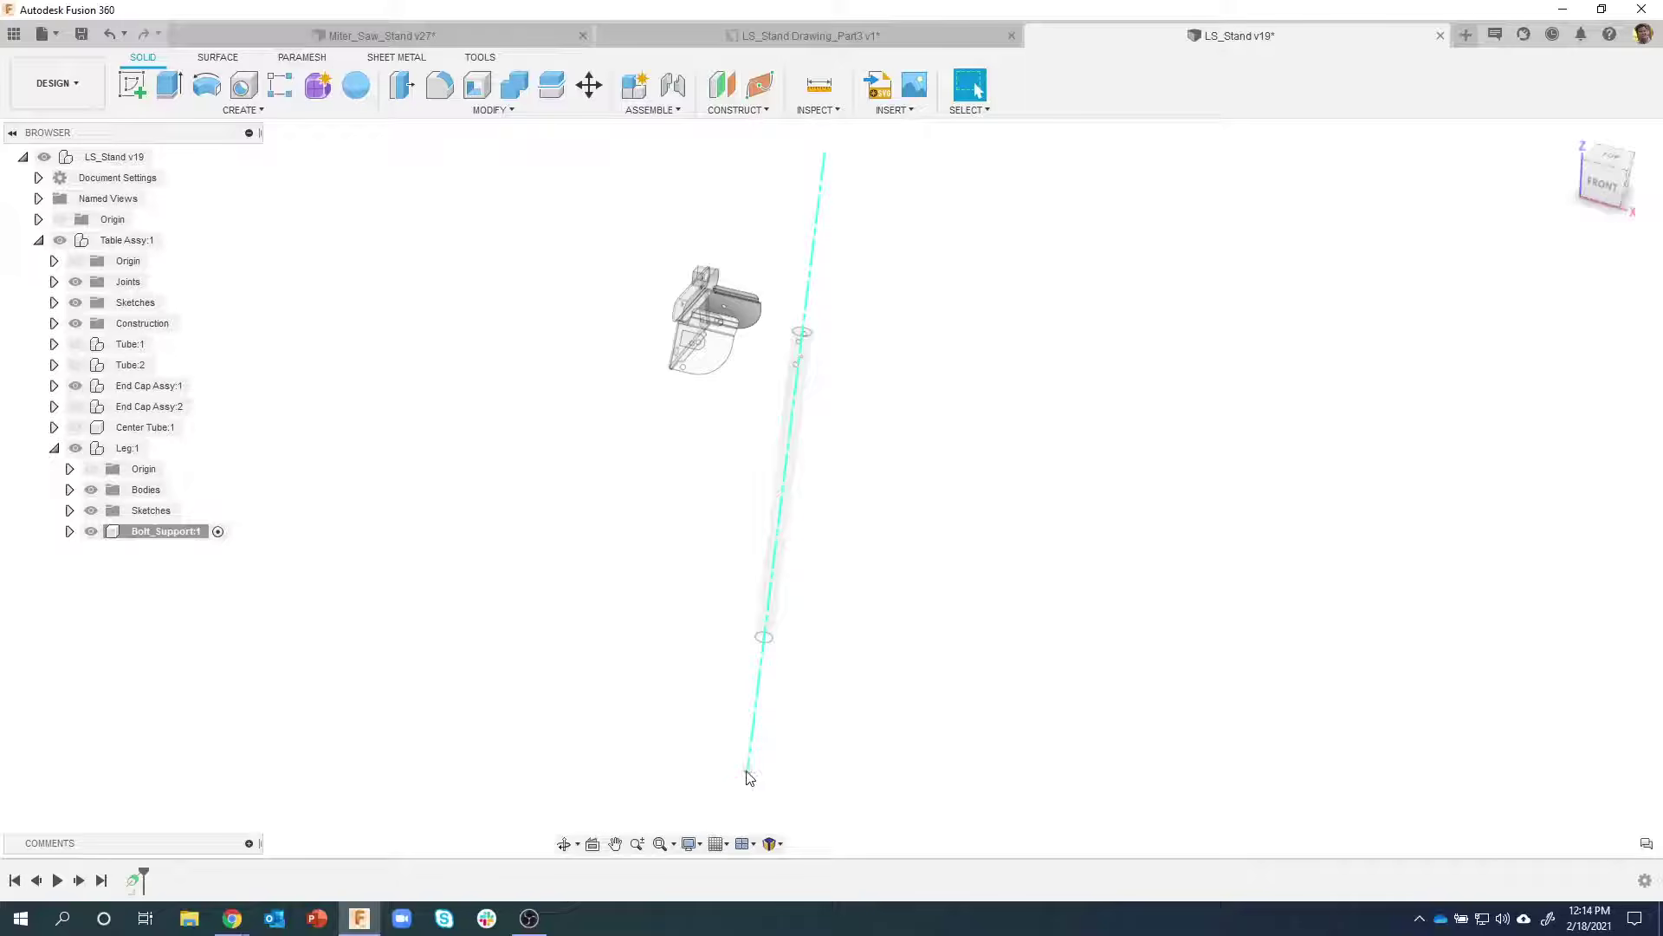
{"action": "left_click_drag", "start_coordinate": [750, 777], "coordinate": [778, 698]}
{"action": "key", "text": "Escape"}
{"action": "left_click_drag", "start_coordinate": [827, 164], "coordinate": [838, 268]}
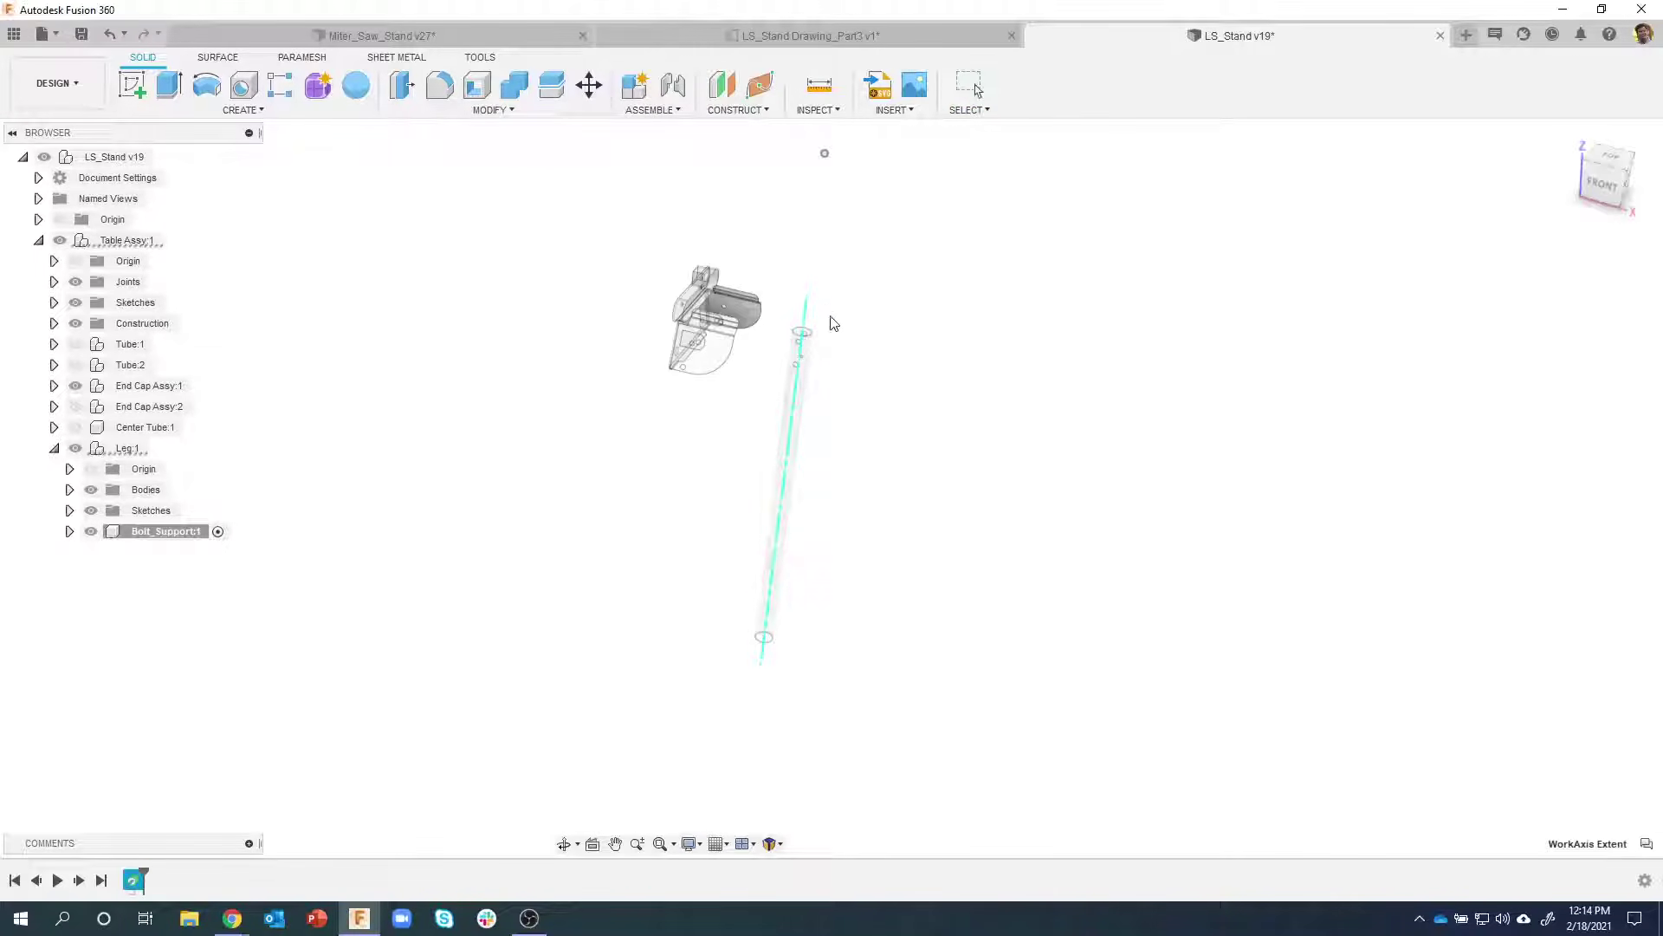
{"action": "key", "text": "Escape"}
Construct a plane at an angle of 0 degrees through the leg tube's central axis
{"action": "scroll", "coordinate": [840, 346], "scroll_direction": "up", "scroll_amount": 3}
{"action": "scroll", "coordinate": [847, 347], "scroll_direction": "up", "scroll_amount": 3}
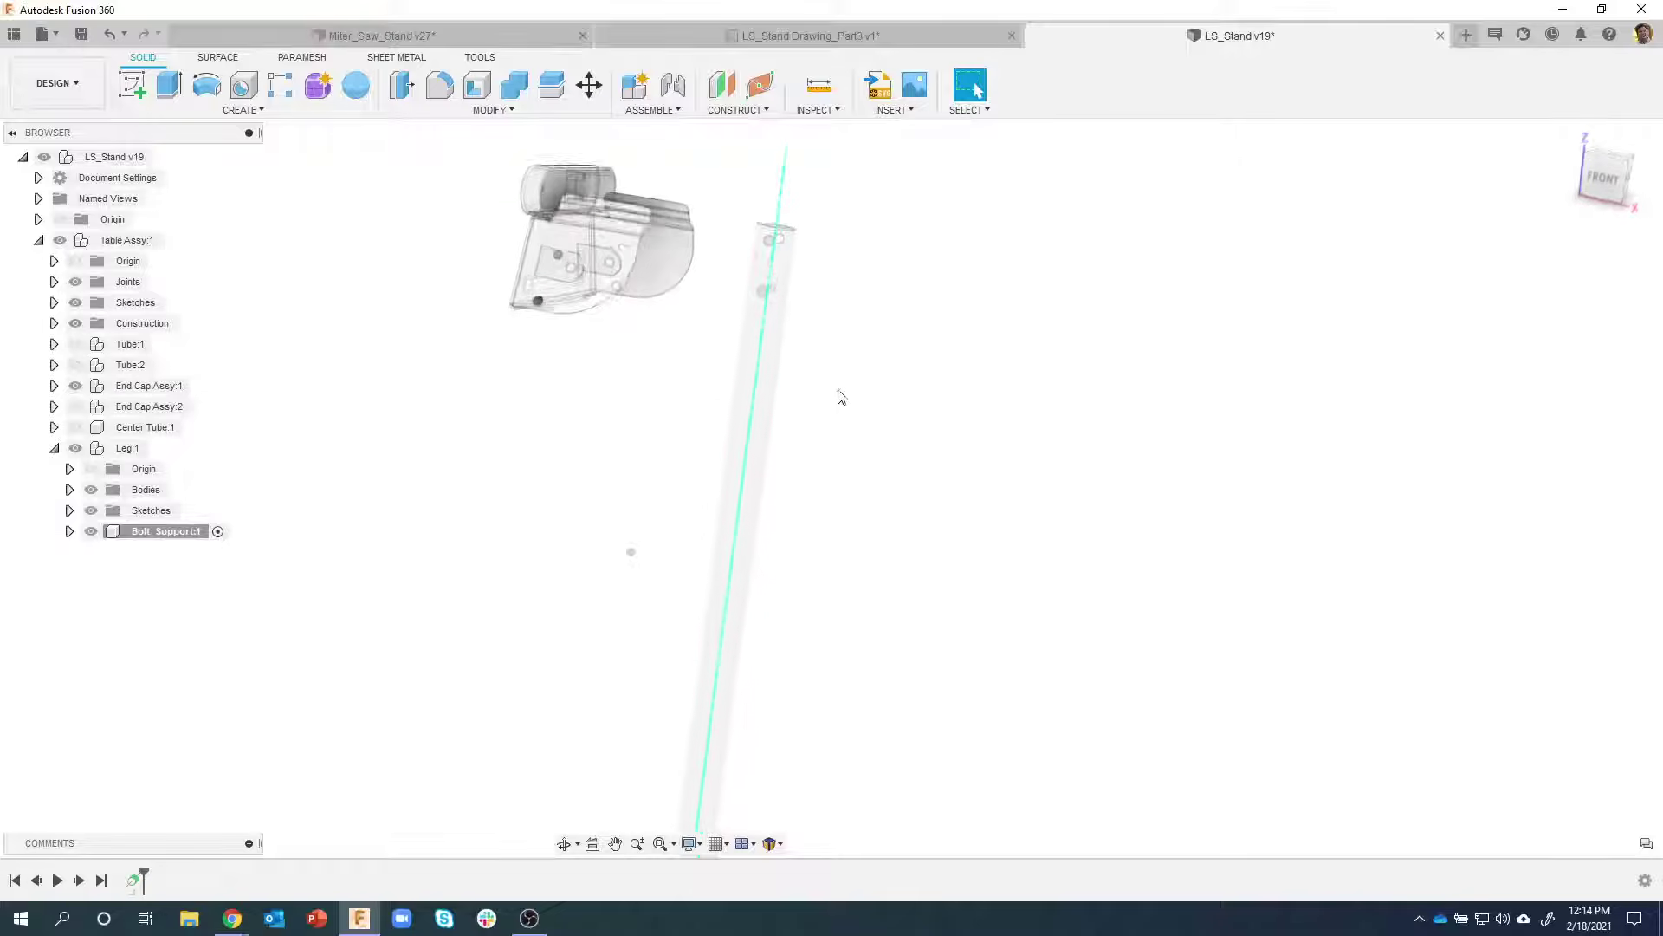
{"action": "middle_click_drag", "start_coordinate": [812, 393], "coordinate": [853, 450], "text": "shift"}
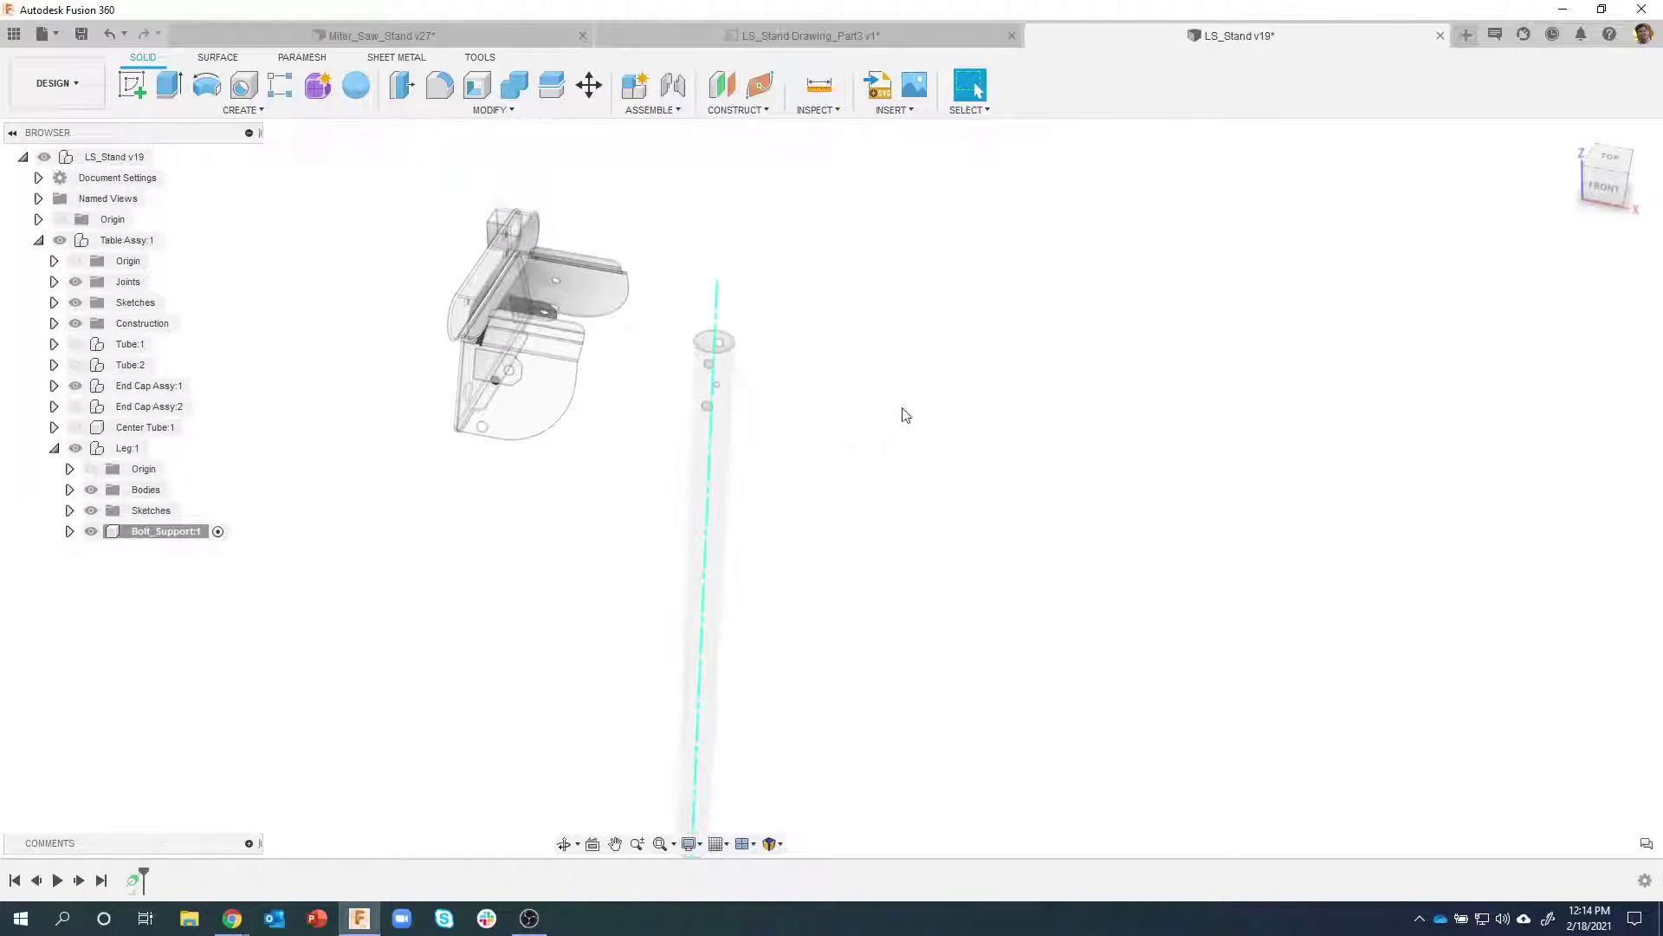
{"action": "scroll", "coordinate": [757, 252], "scroll_direction": "up", "scroll_amount": 2}
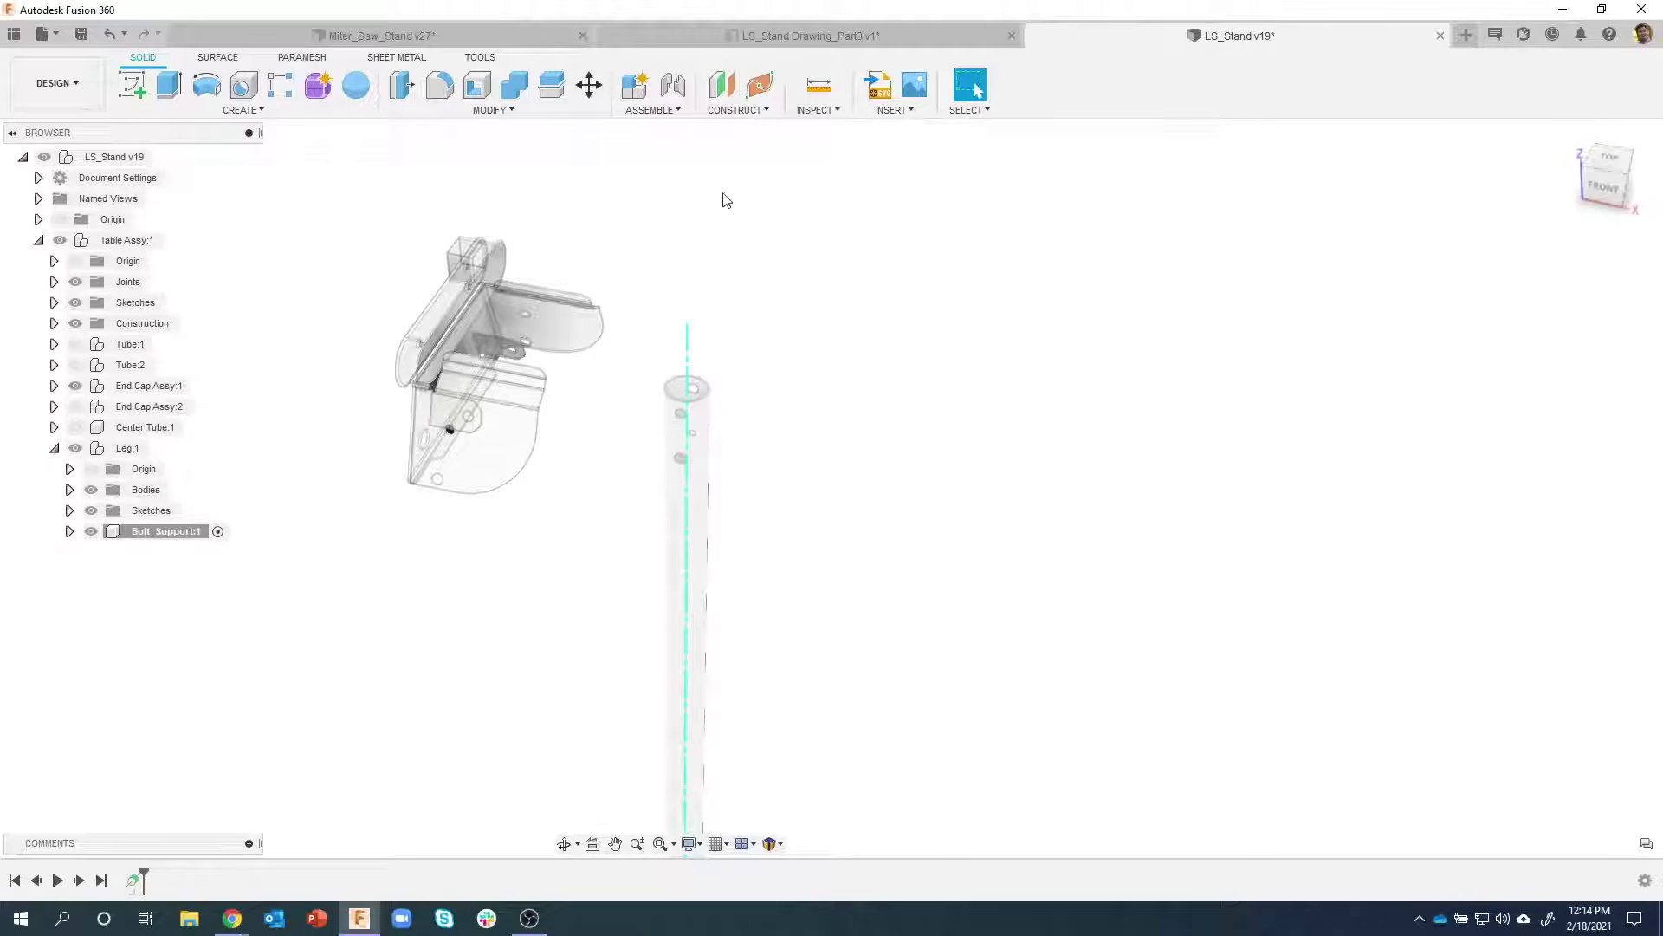
{"action": "left_click", "coordinate": [734, 111]}
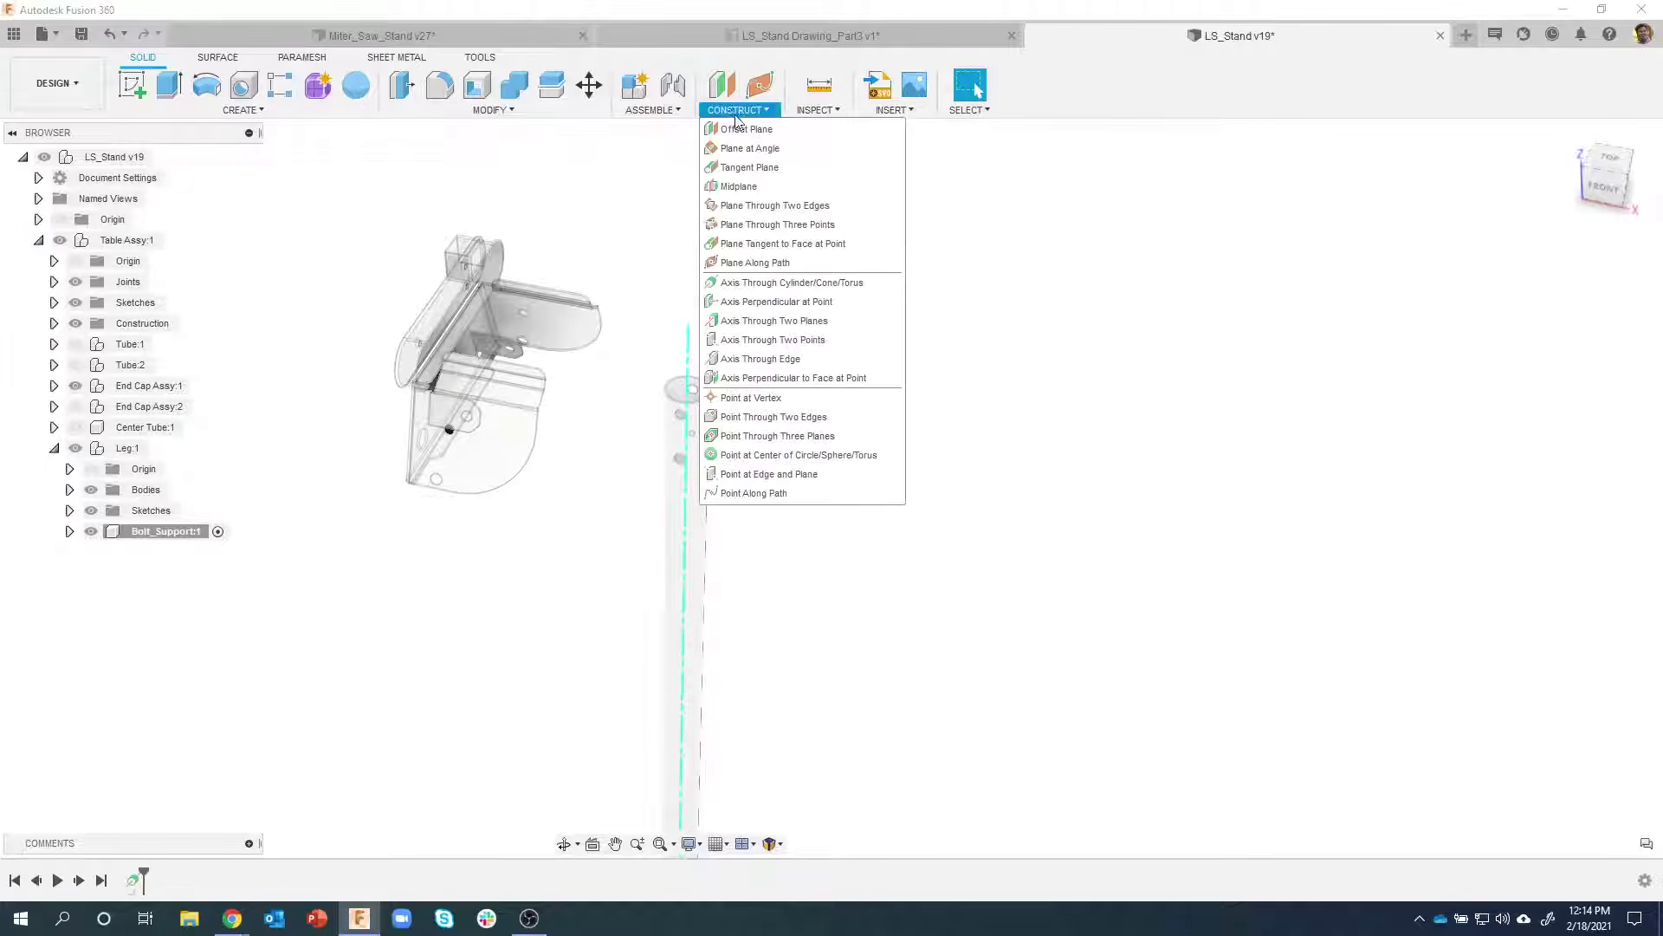
{"action": "left_click", "coordinate": [767, 152]}
{"action": "scroll", "coordinate": [780, 333], "scroll_direction": "up", "scroll_amount": 4}
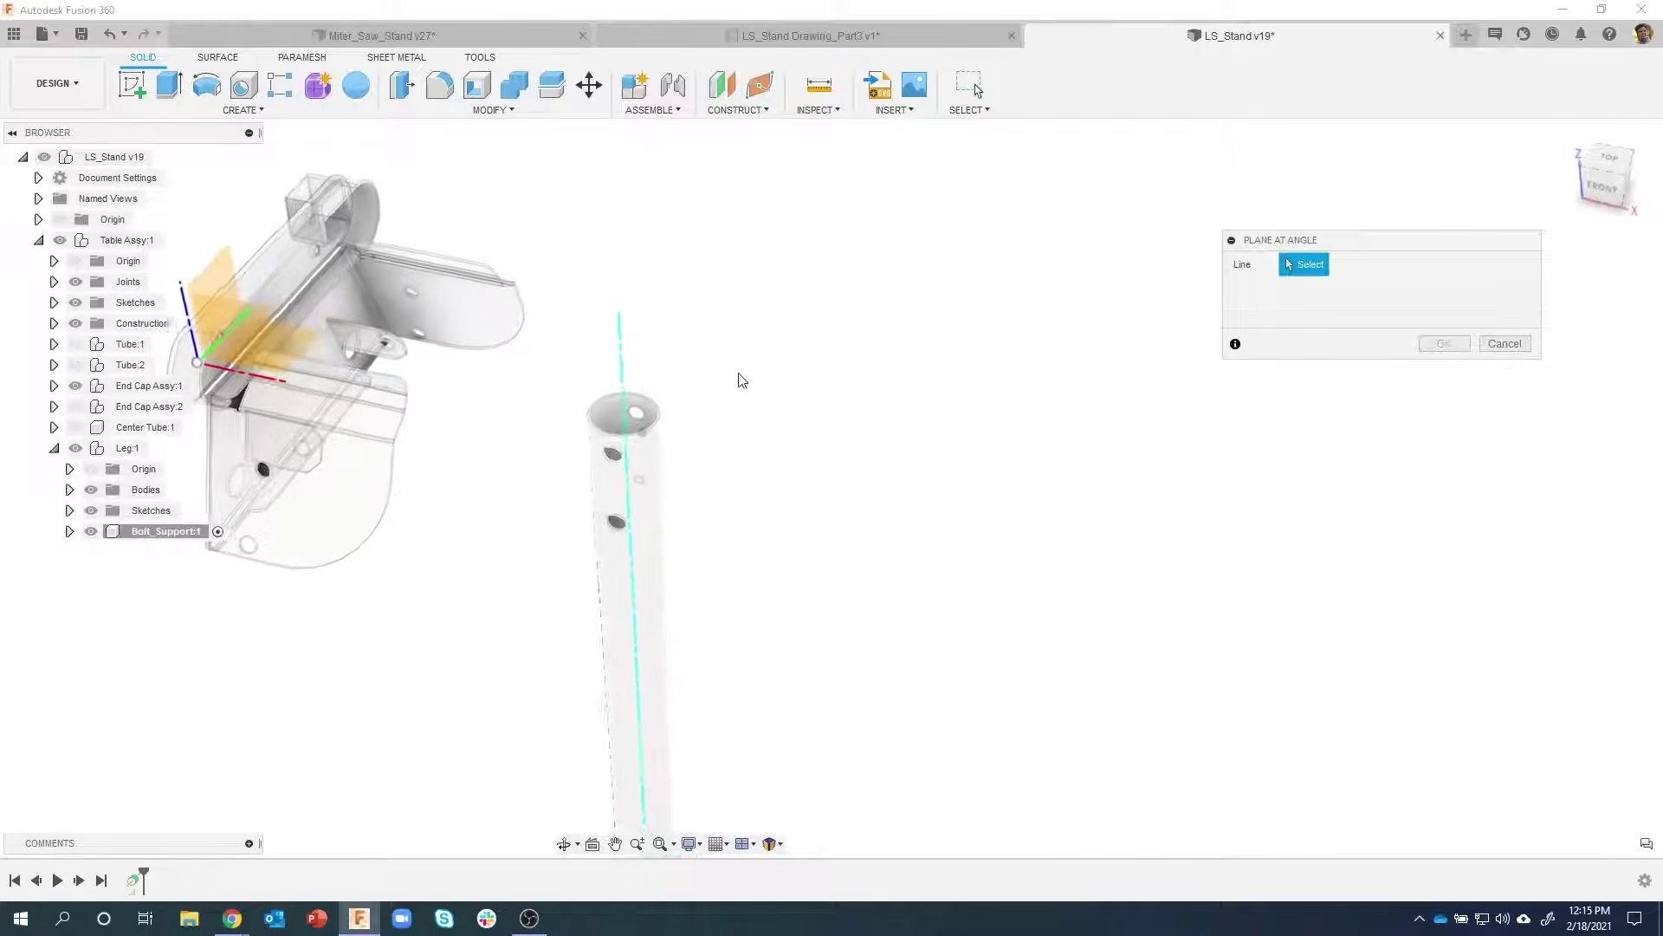
{"action": "middle_click_drag", "start_coordinate": [742, 380], "coordinate": [687, 356], "text": "shift"}
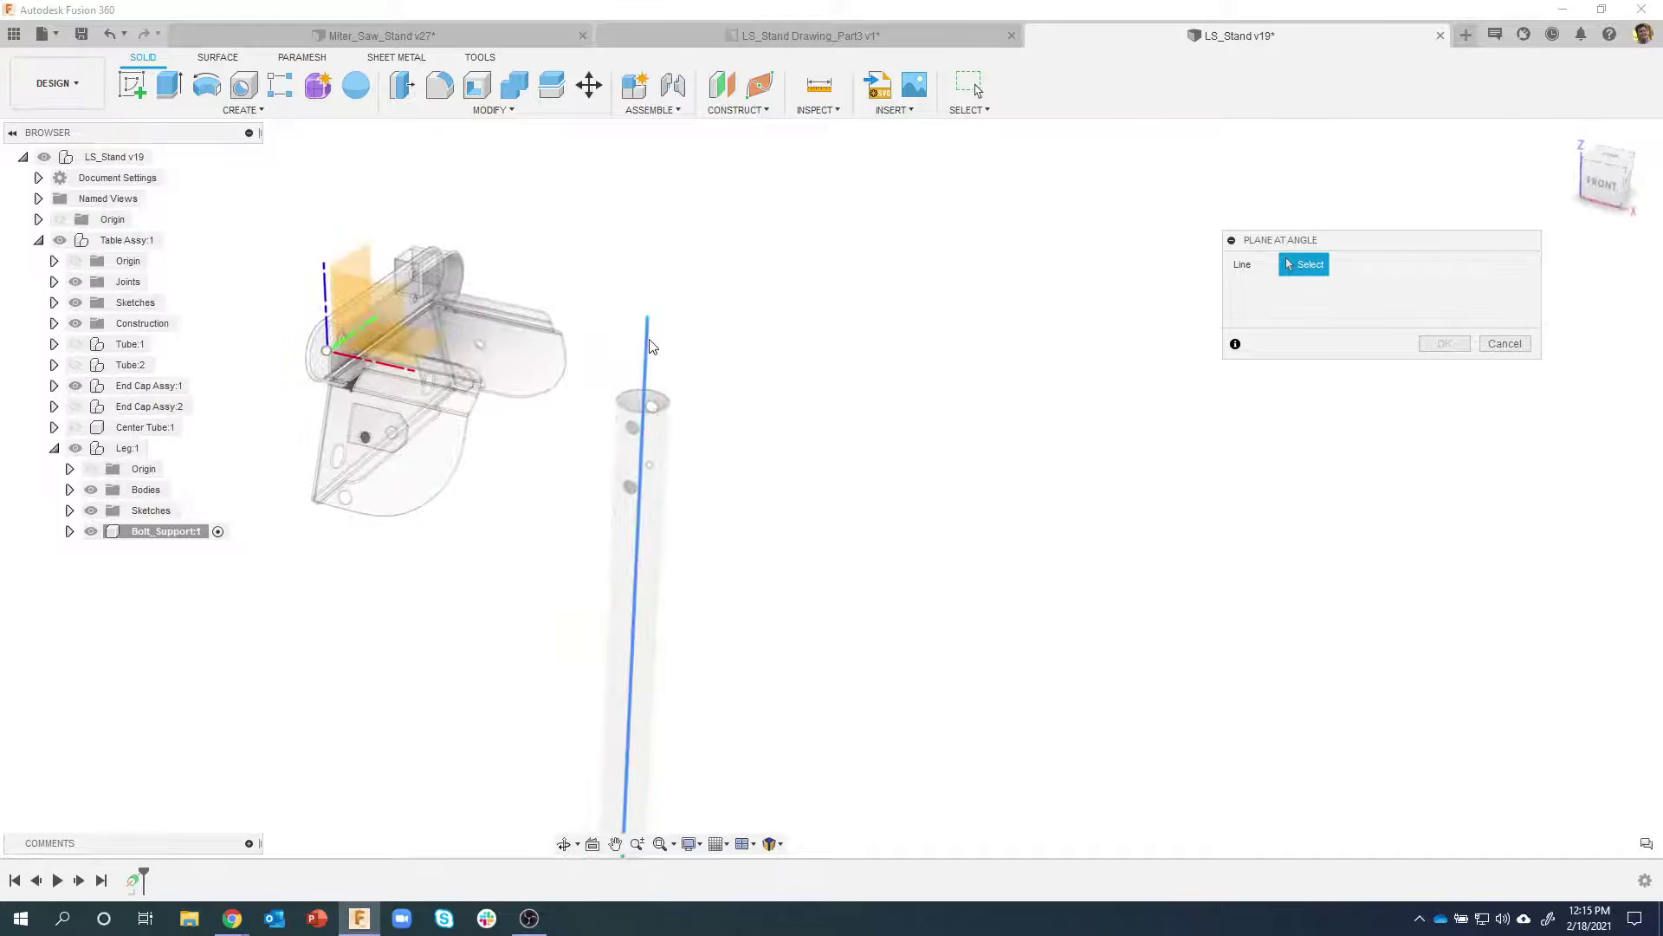
{"action": "left_click", "coordinate": [653, 346]}
{"action": "middle_click_drag", "start_coordinate": [835, 470], "coordinate": [693, 245], "text": "shift"}
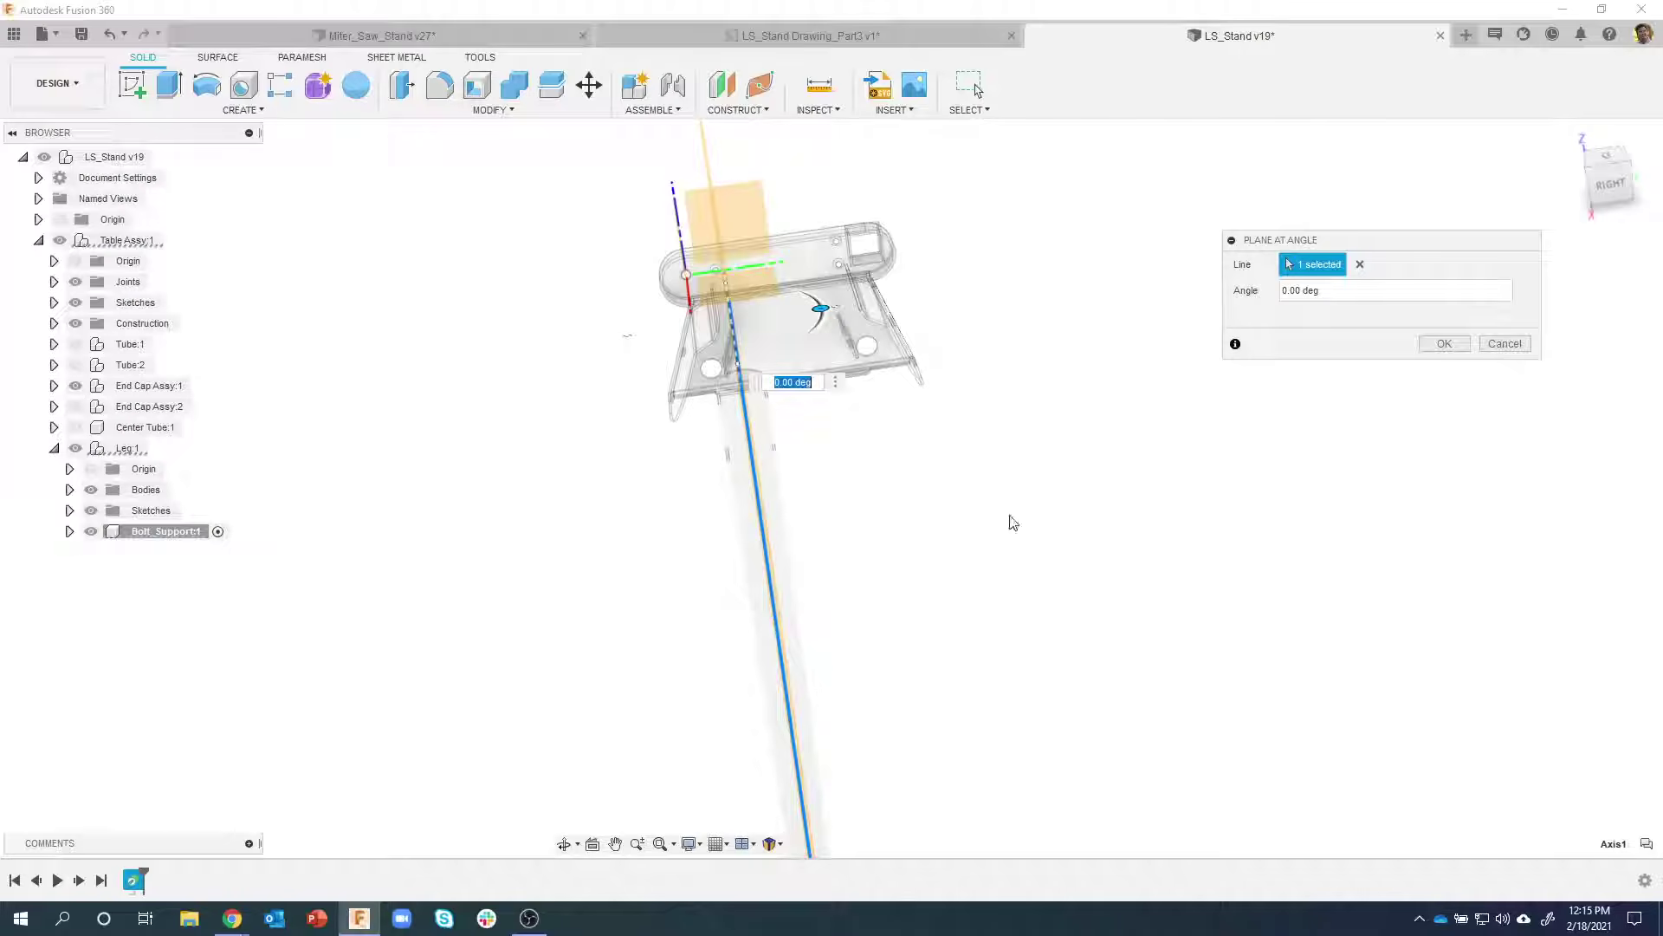
{"action": "middle_click_drag", "start_coordinate": [1013, 522], "coordinate": [728, 313], "text": "shift"}
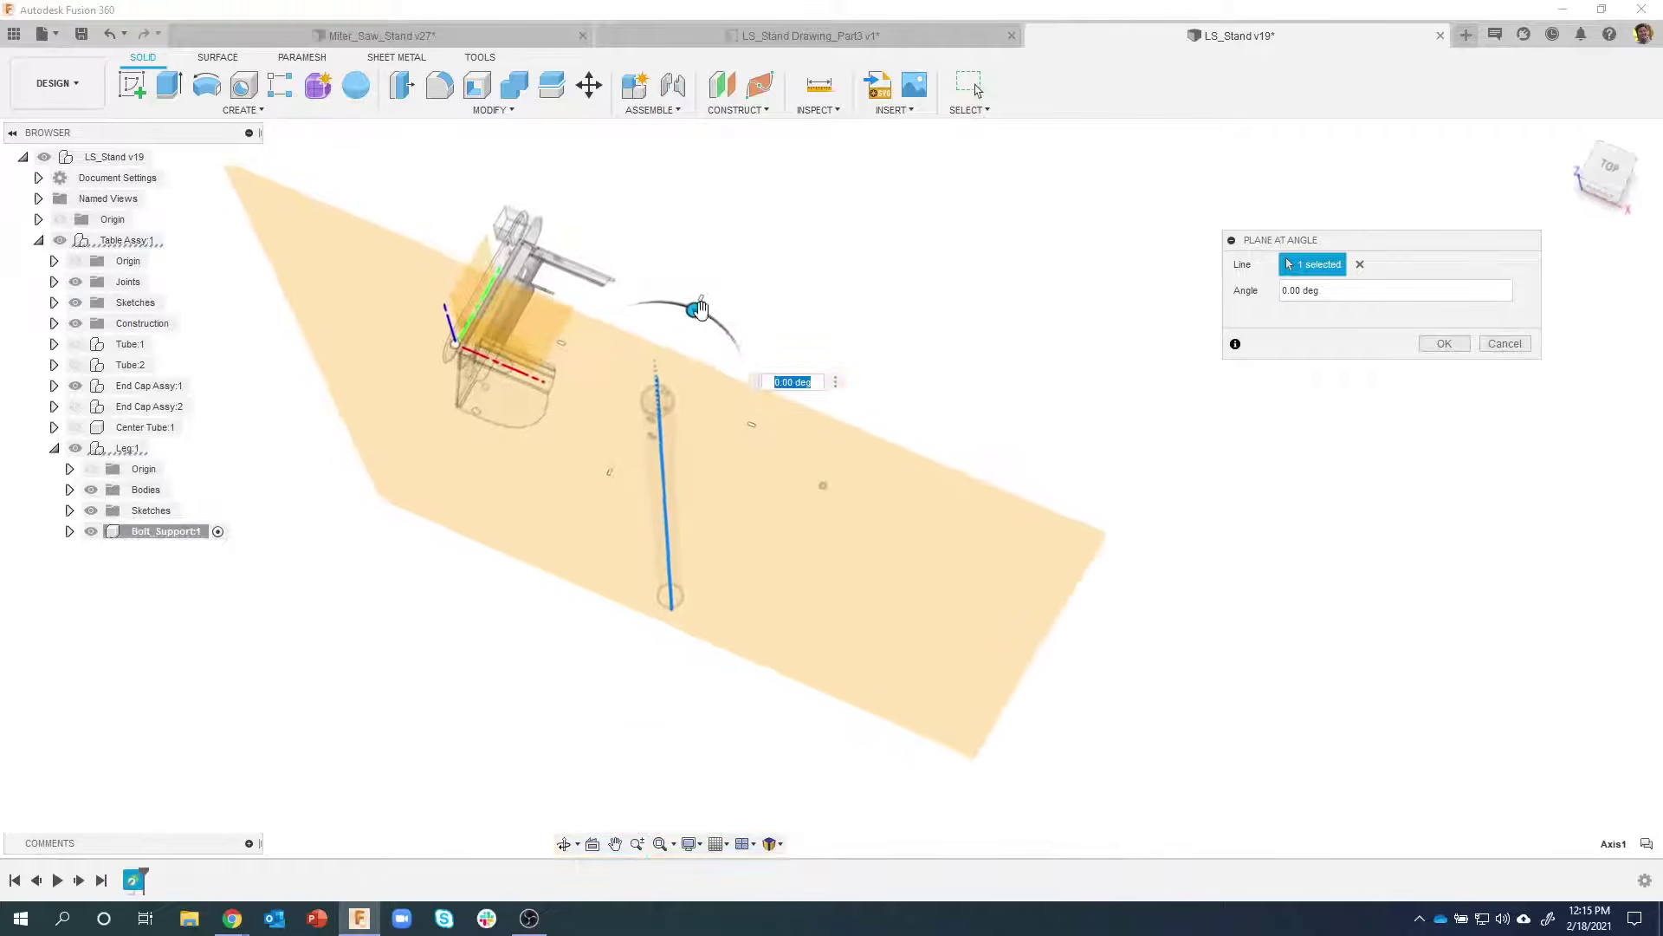
{"action": "mouse_move", "coordinate": [695, 308]}
{"action": "left_mouse_down"}
{"action": "mouse_move", "coordinate": [748, 373]}
{"action": "mouse_move", "coordinate": [748, 425]}
{"action": "mouse_move", "coordinate": [748, 362]}
{"action": "mouse_move", "coordinate": [700, 299]}
{"action": "left_mouse_up"}
{"action": "middle_click_drag", "start_coordinate": [635, 351], "coordinate": [1013, 357], "text": "shift"}
{"action": "left_click", "coordinate": [1444, 344]}
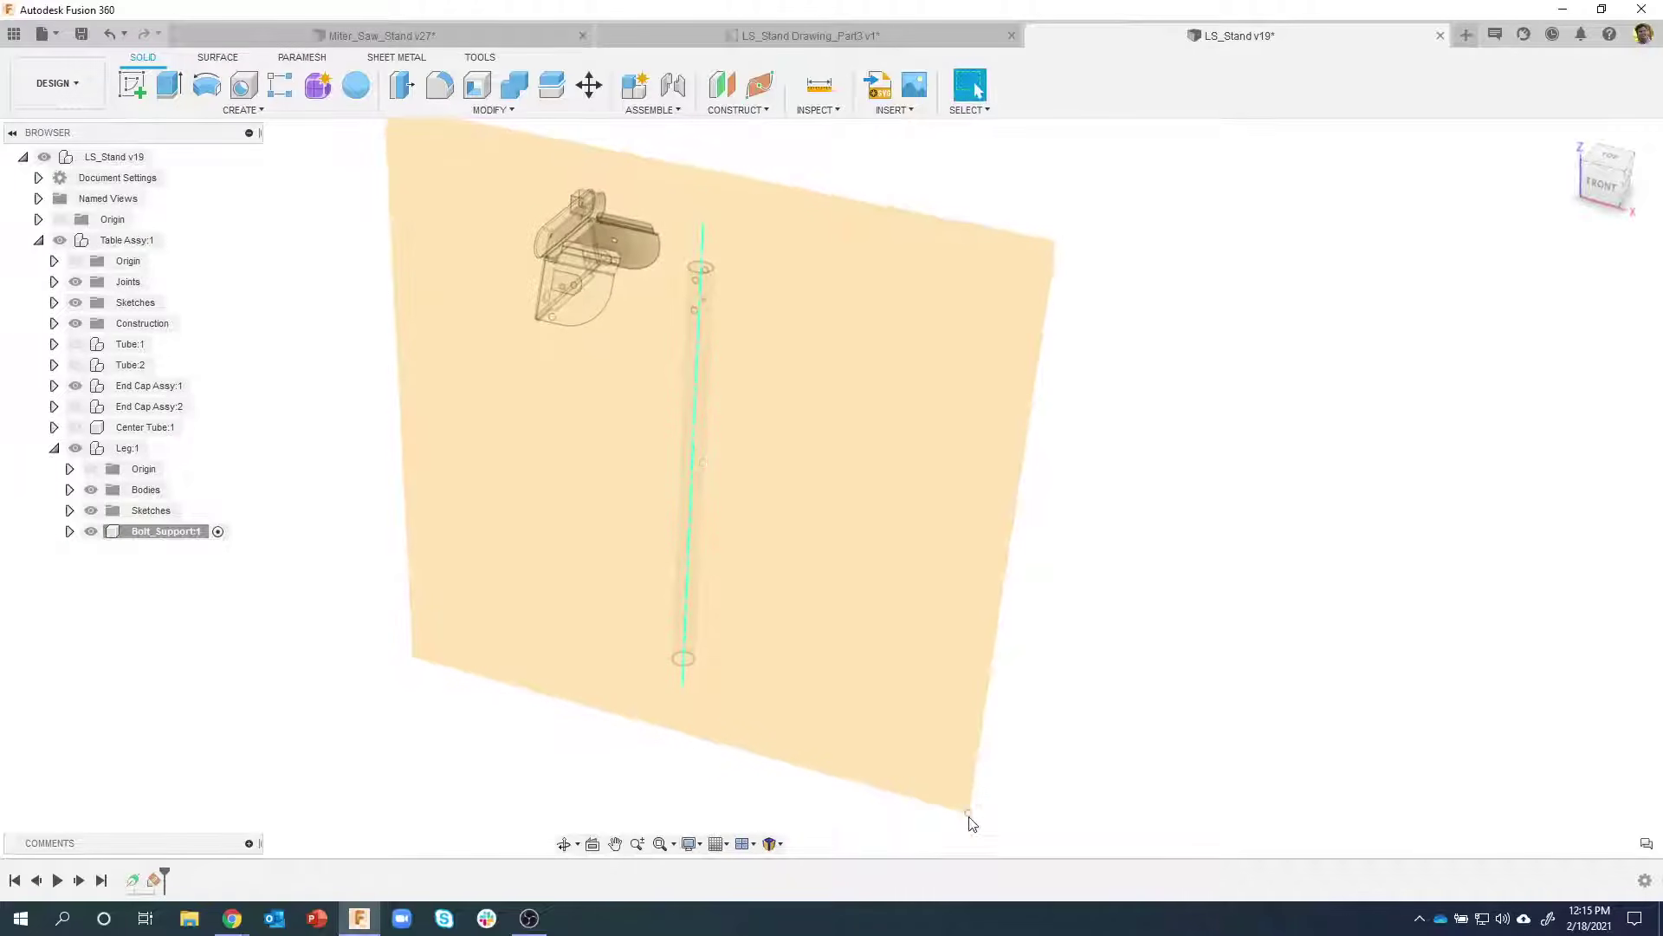
Shrink the construction plane at two opposite corners so it surrounds only the upper end of the leg tube
{"action": "left_click_drag", "start_coordinate": [973, 813], "coordinate": [803, 438]}
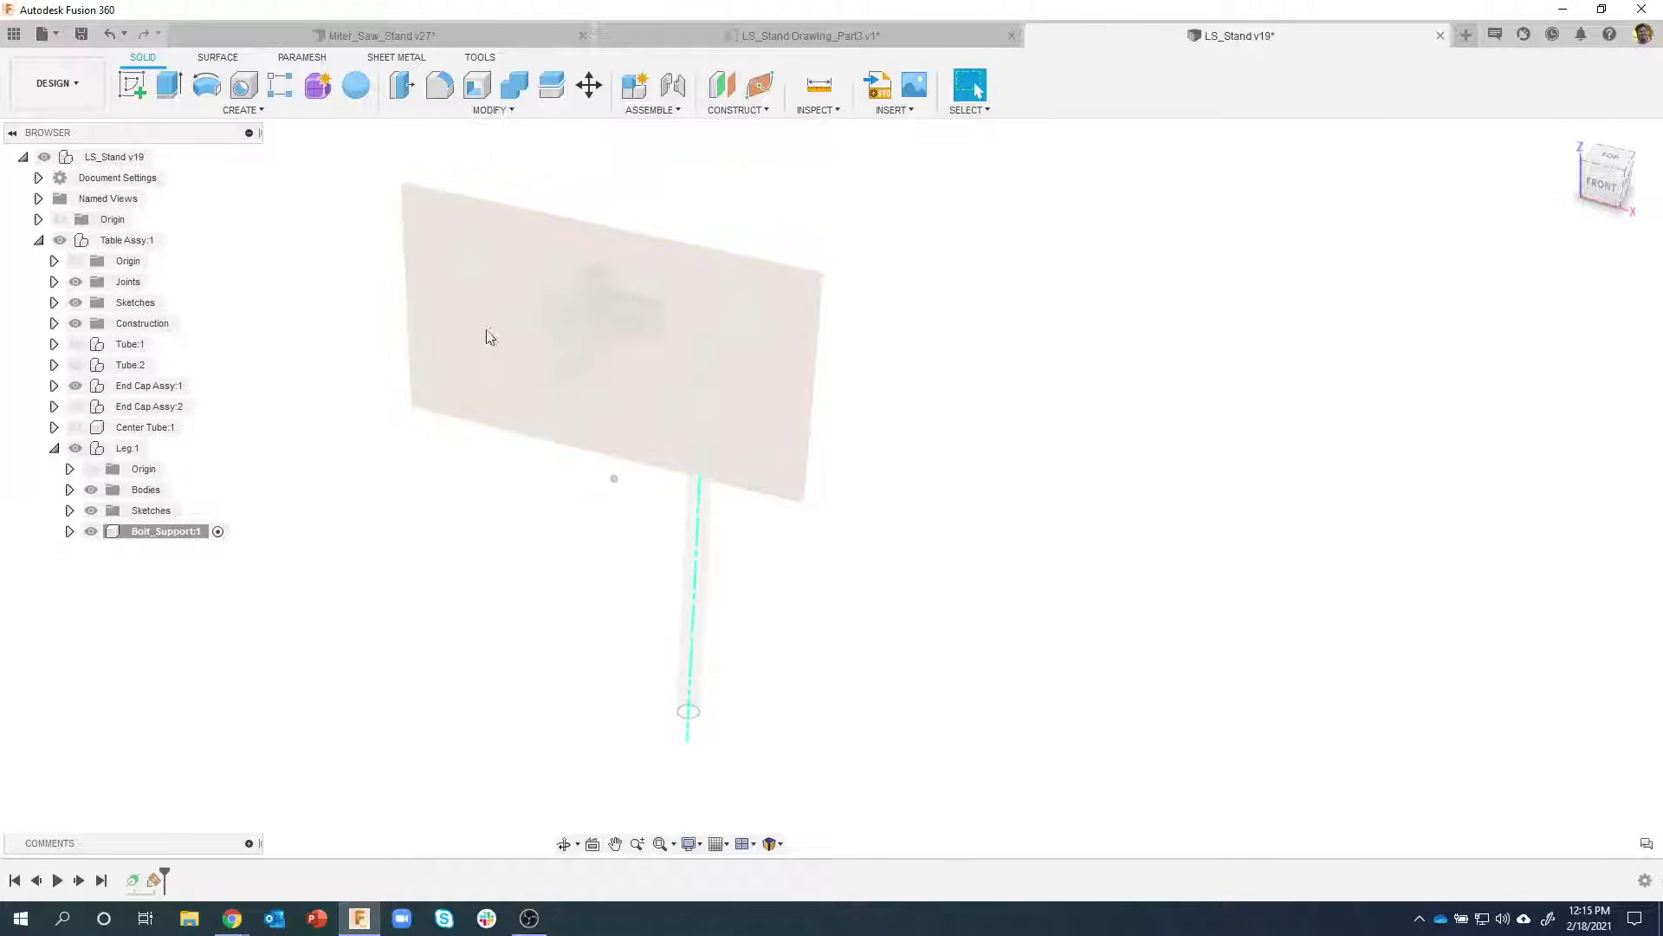
{"action": "left_click_drag", "start_coordinate": [402, 188], "coordinate": [629, 284]}
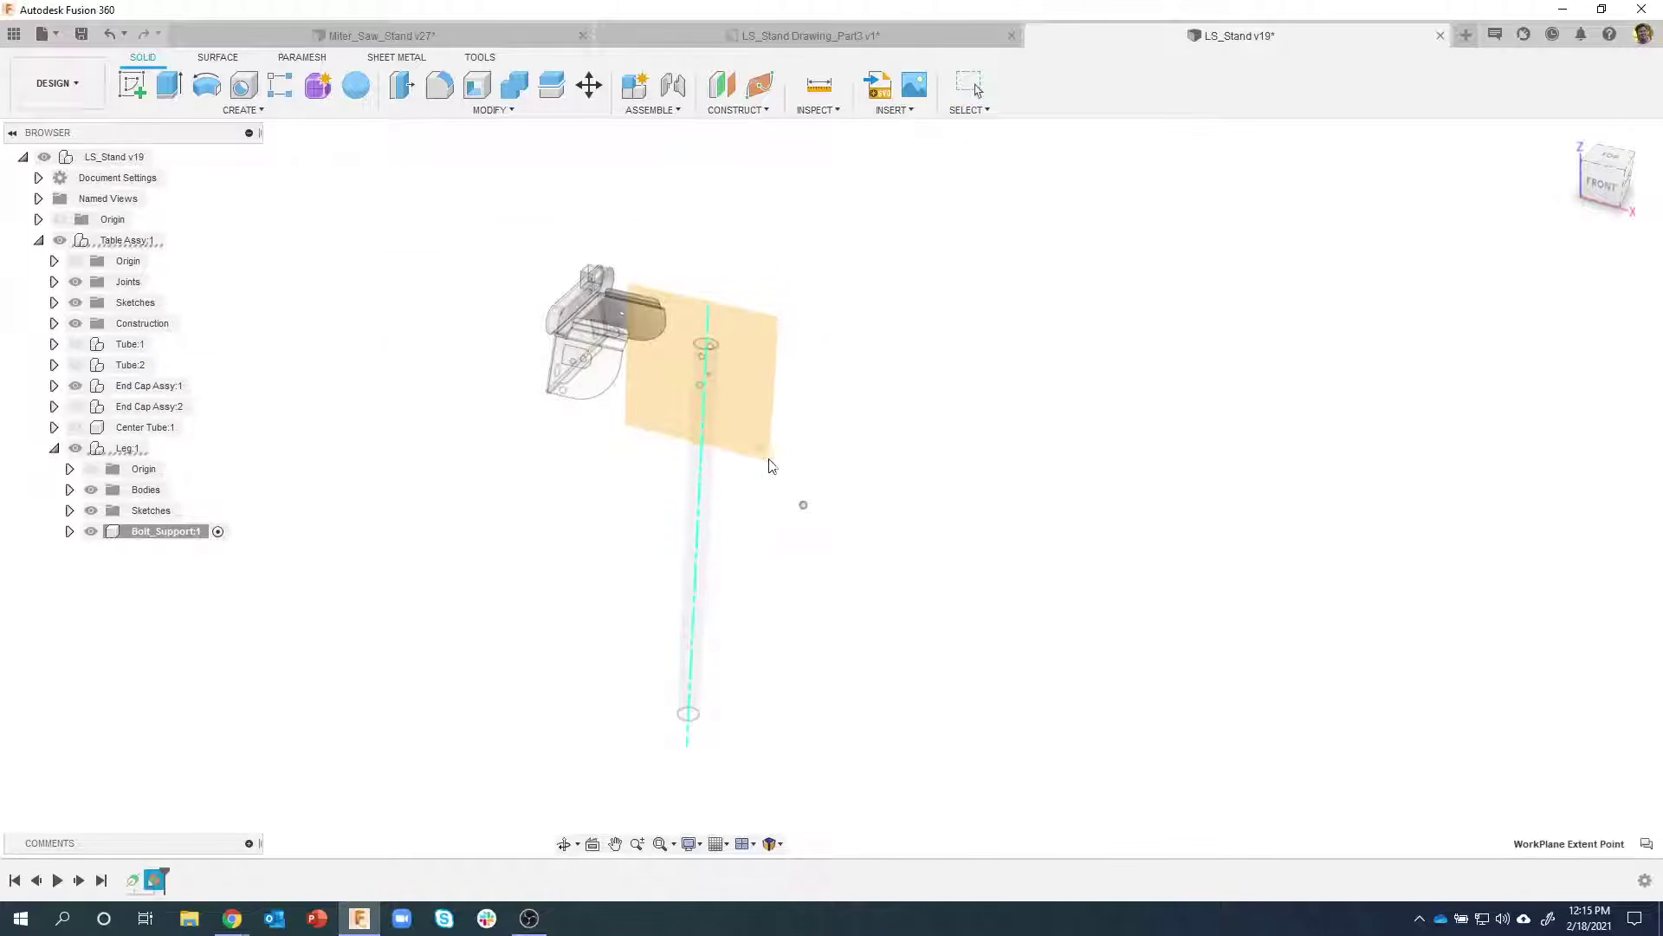
{"action": "middle_click_drag", "start_coordinate": [777, 379], "coordinate": [633, 639], "text": "shift"}
{"action": "middle_click_drag", "start_coordinate": [879, 646], "coordinate": [699, 393], "text": "shift"}
Start a sketch on the construction plane and project the leg tube's outer cylindrical face with its hole edges into it
{"action": "left_click", "coordinate": [698, 394]}
{"action": "right_click", "coordinate": [698, 393]}
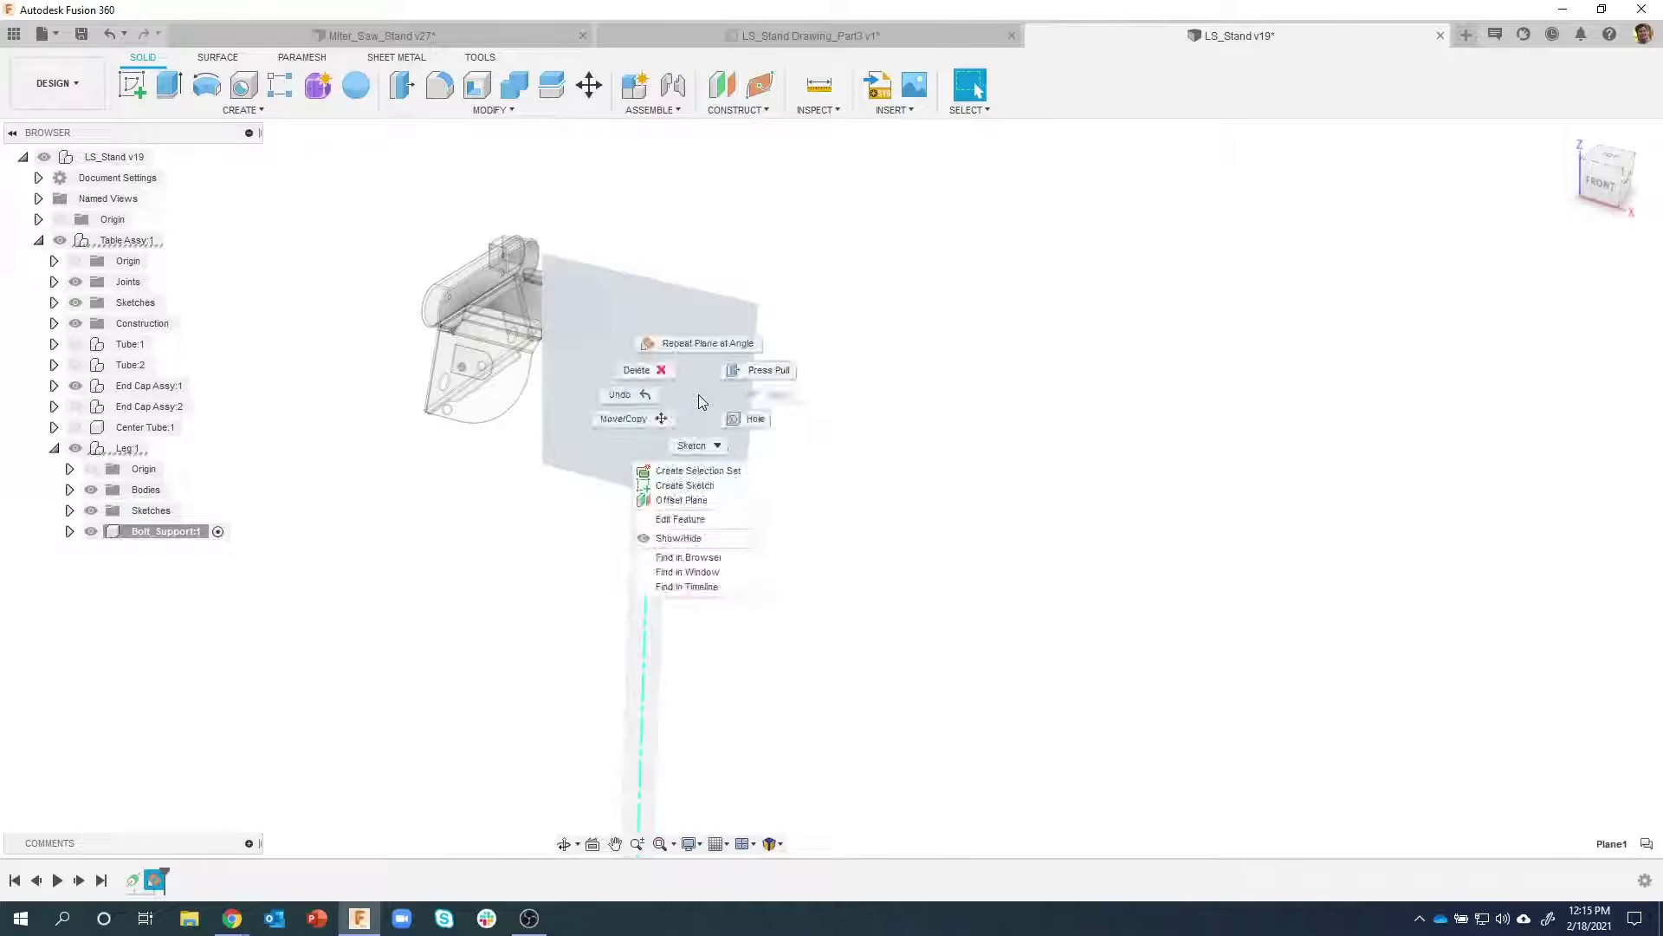
{"action": "left_click", "coordinate": [686, 485]}
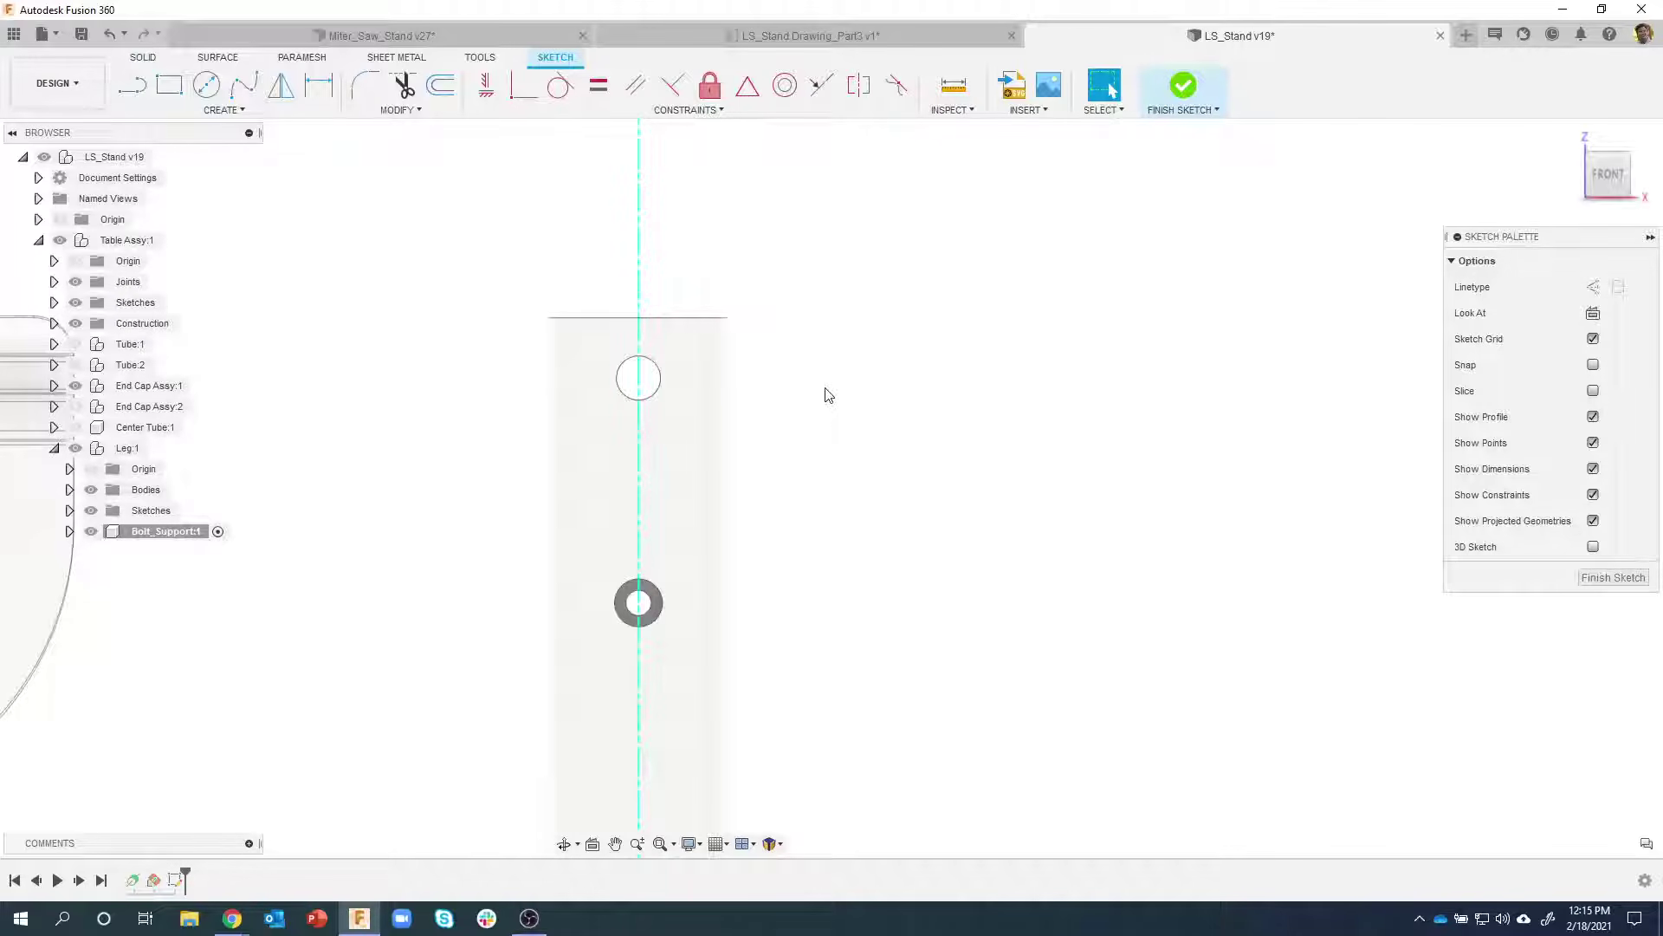
{"action": "key", "text": "p"}
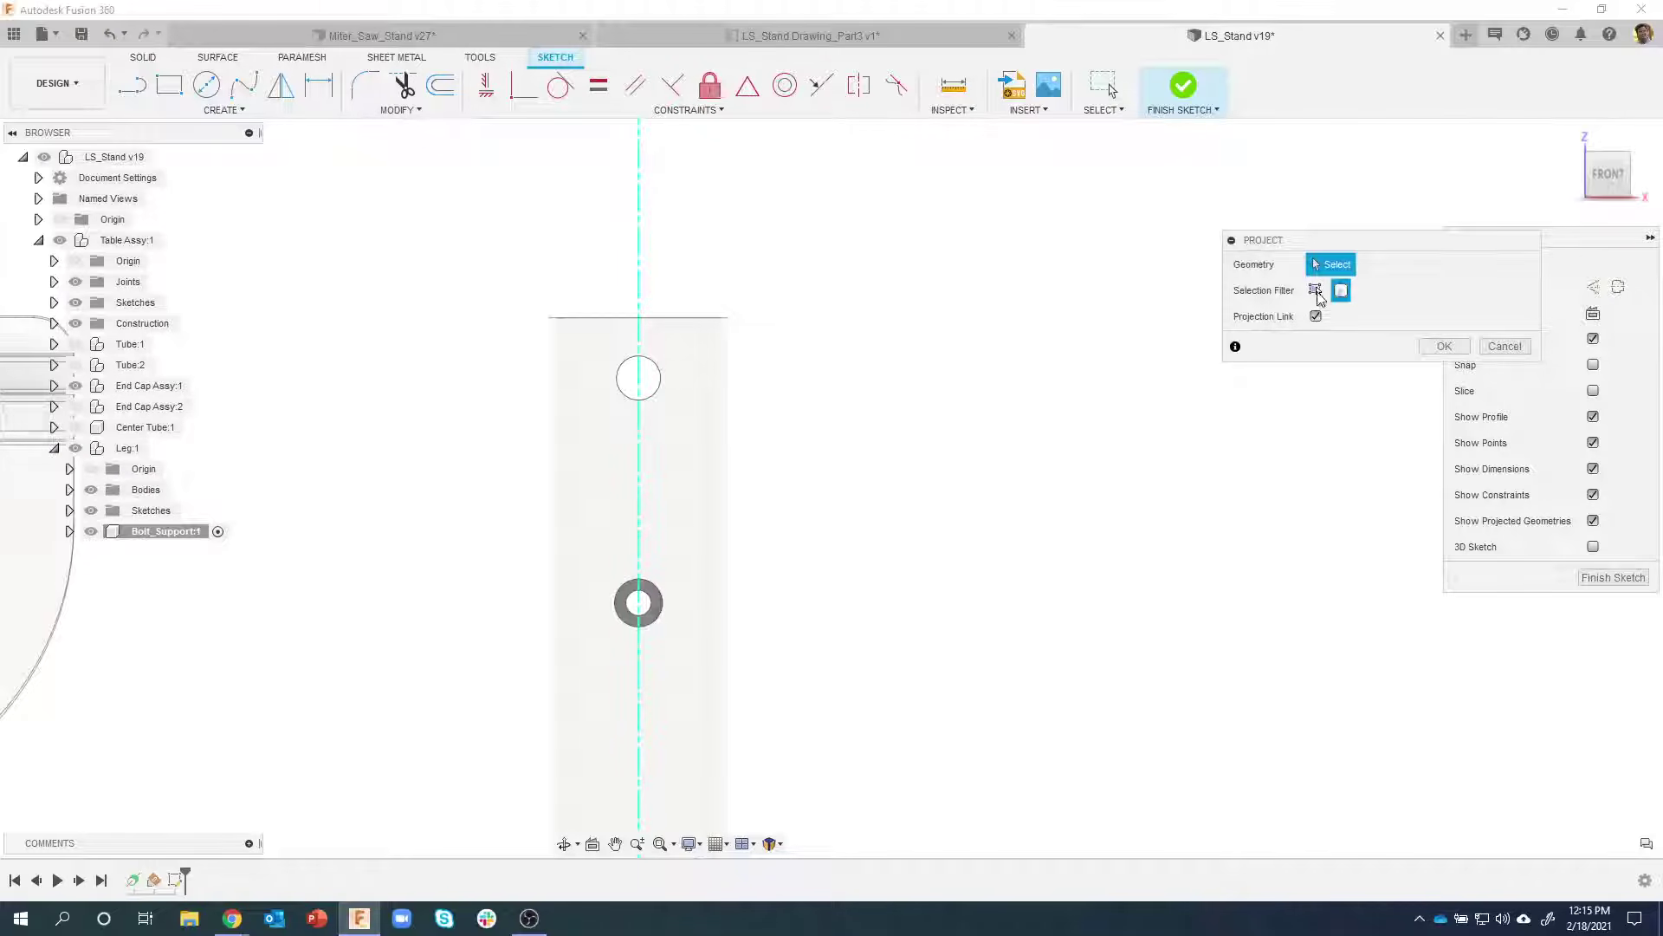
{"action": "left_click_drag", "start_coordinate": [1332, 248], "coordinate": [1228, 254]}
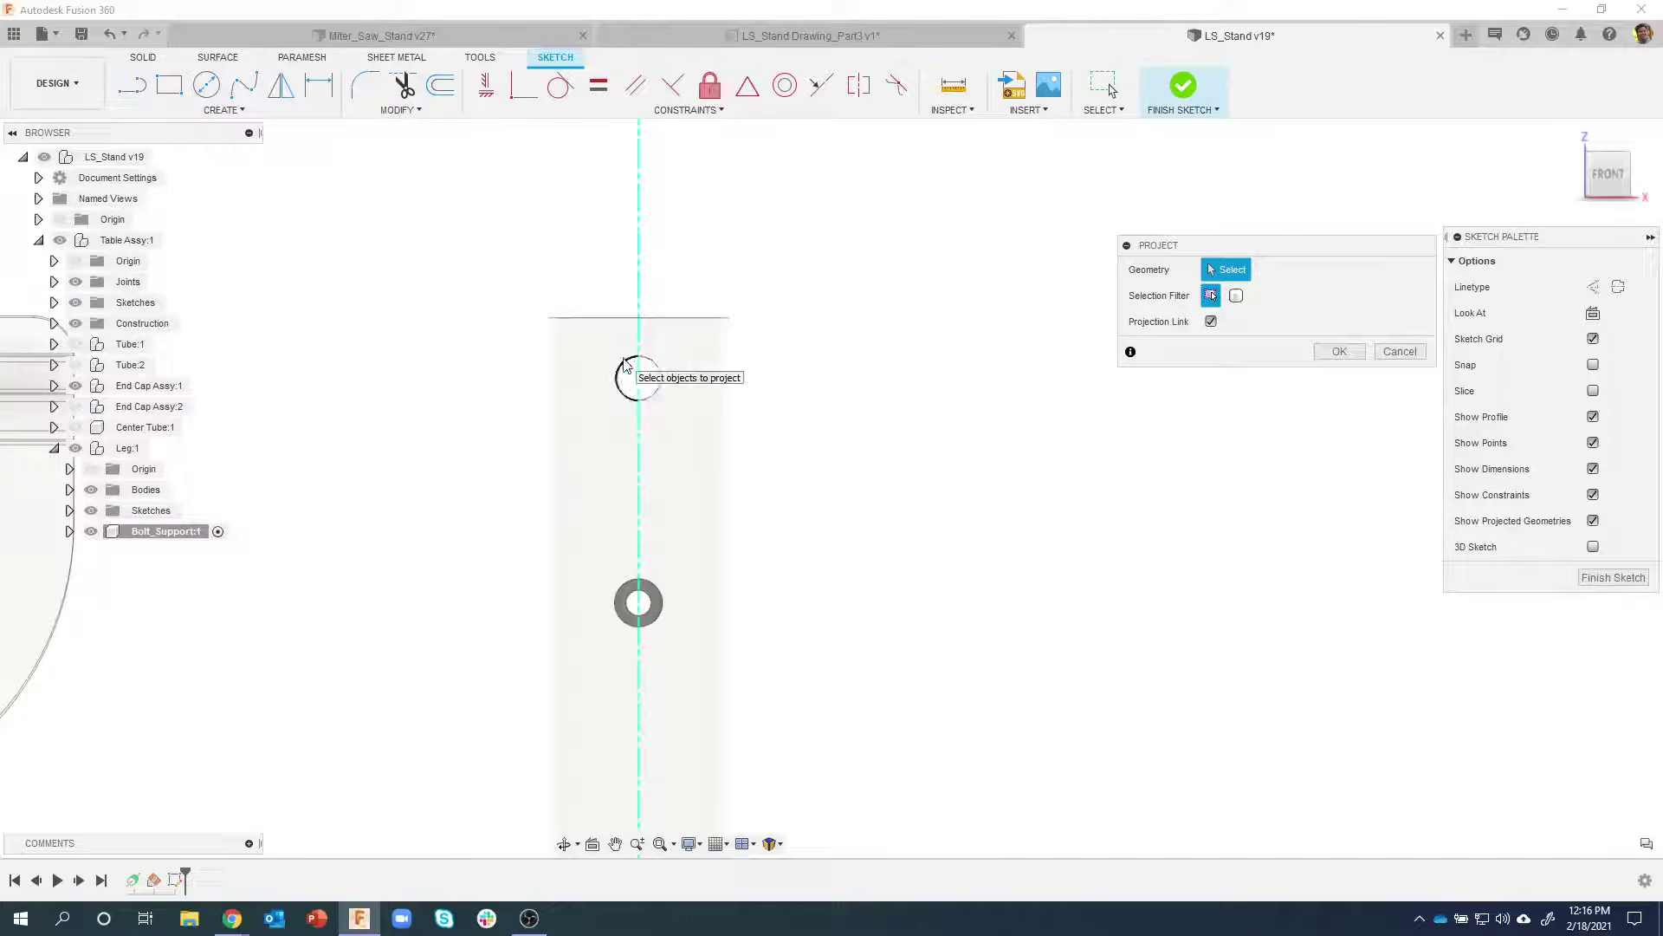
{"action": "left_click", "coordinate": [679, 427]}
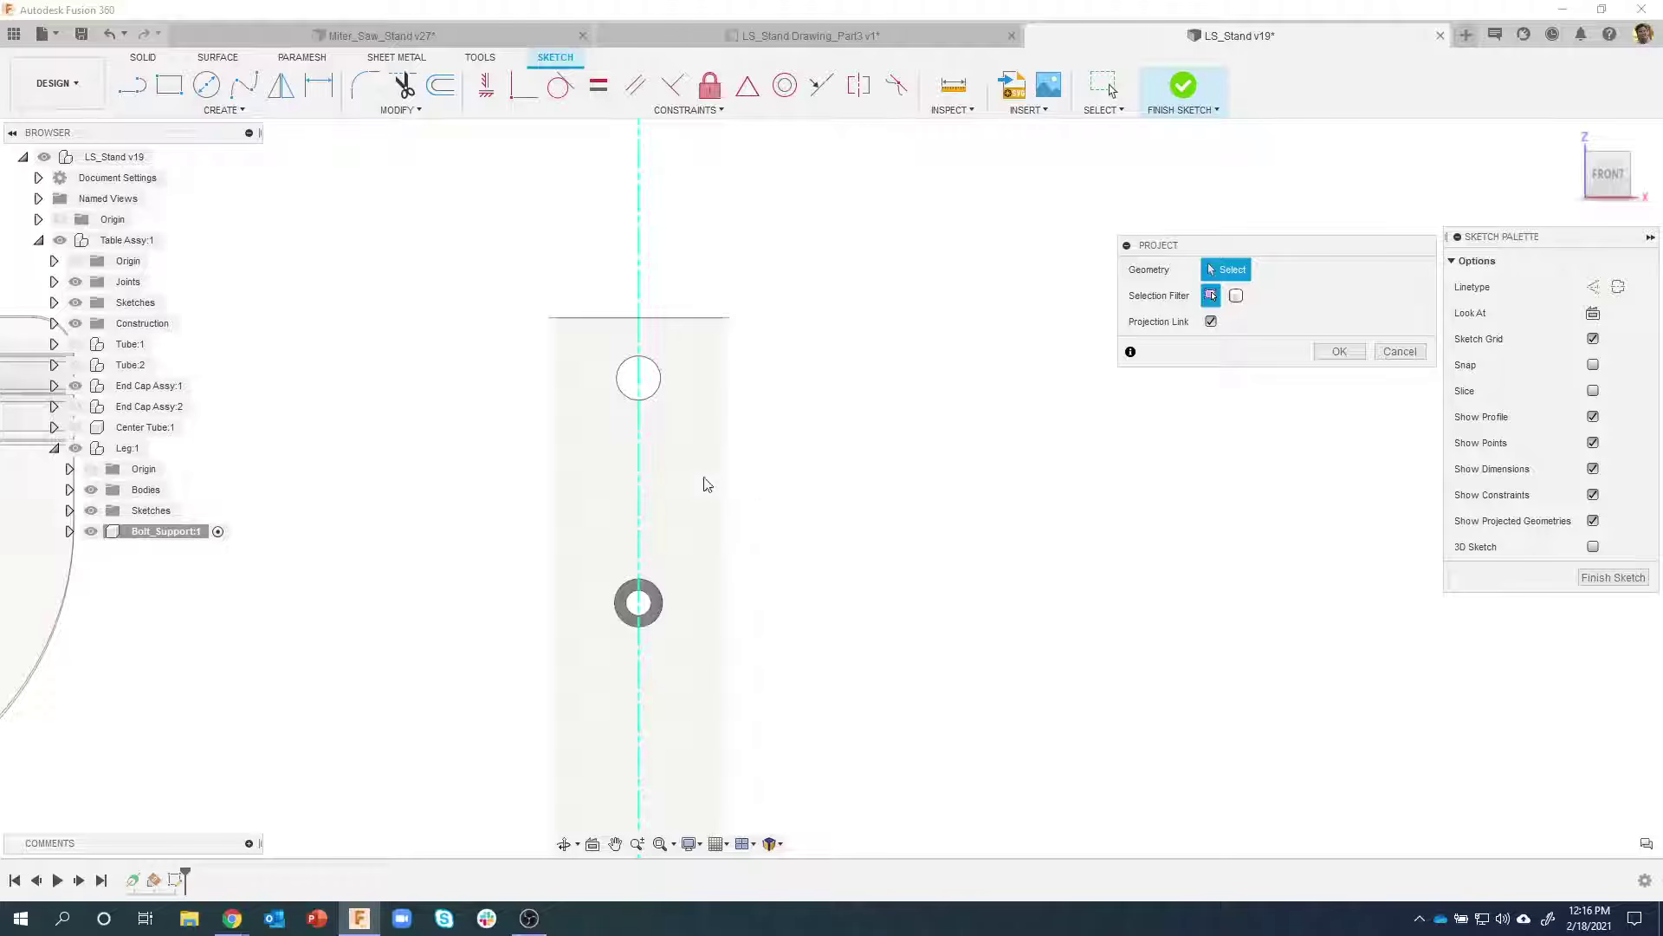
{"action": "left_click", "coordinate": [694, 516]}
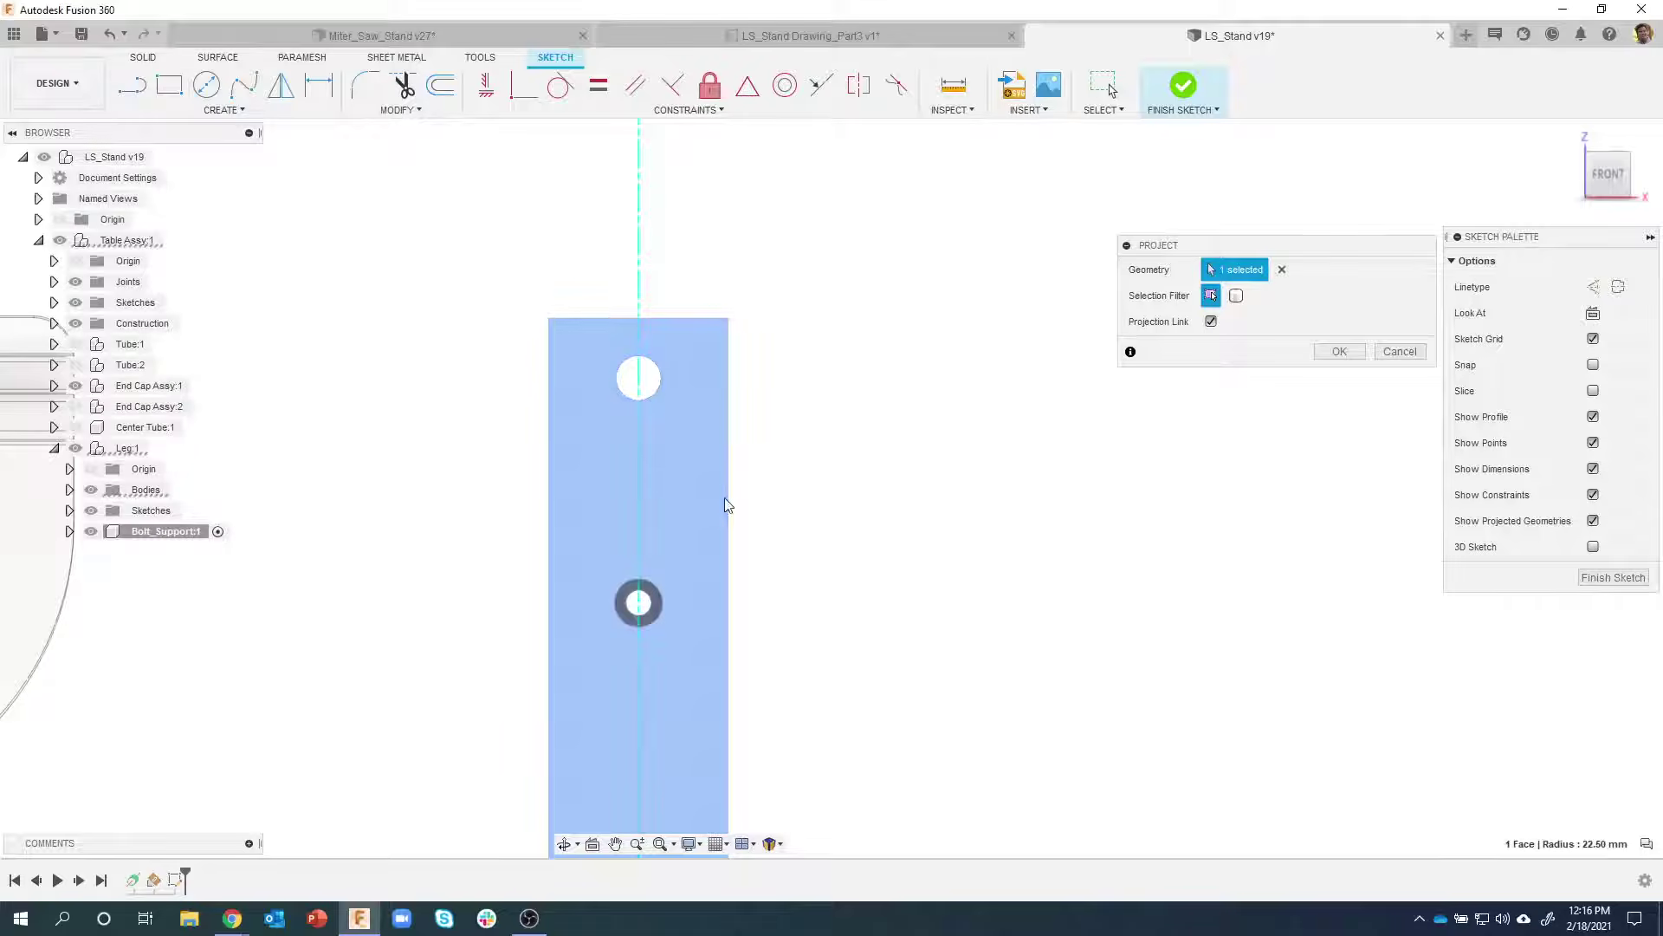
{"action": "left_click", "coordinate": [1334, 353]}
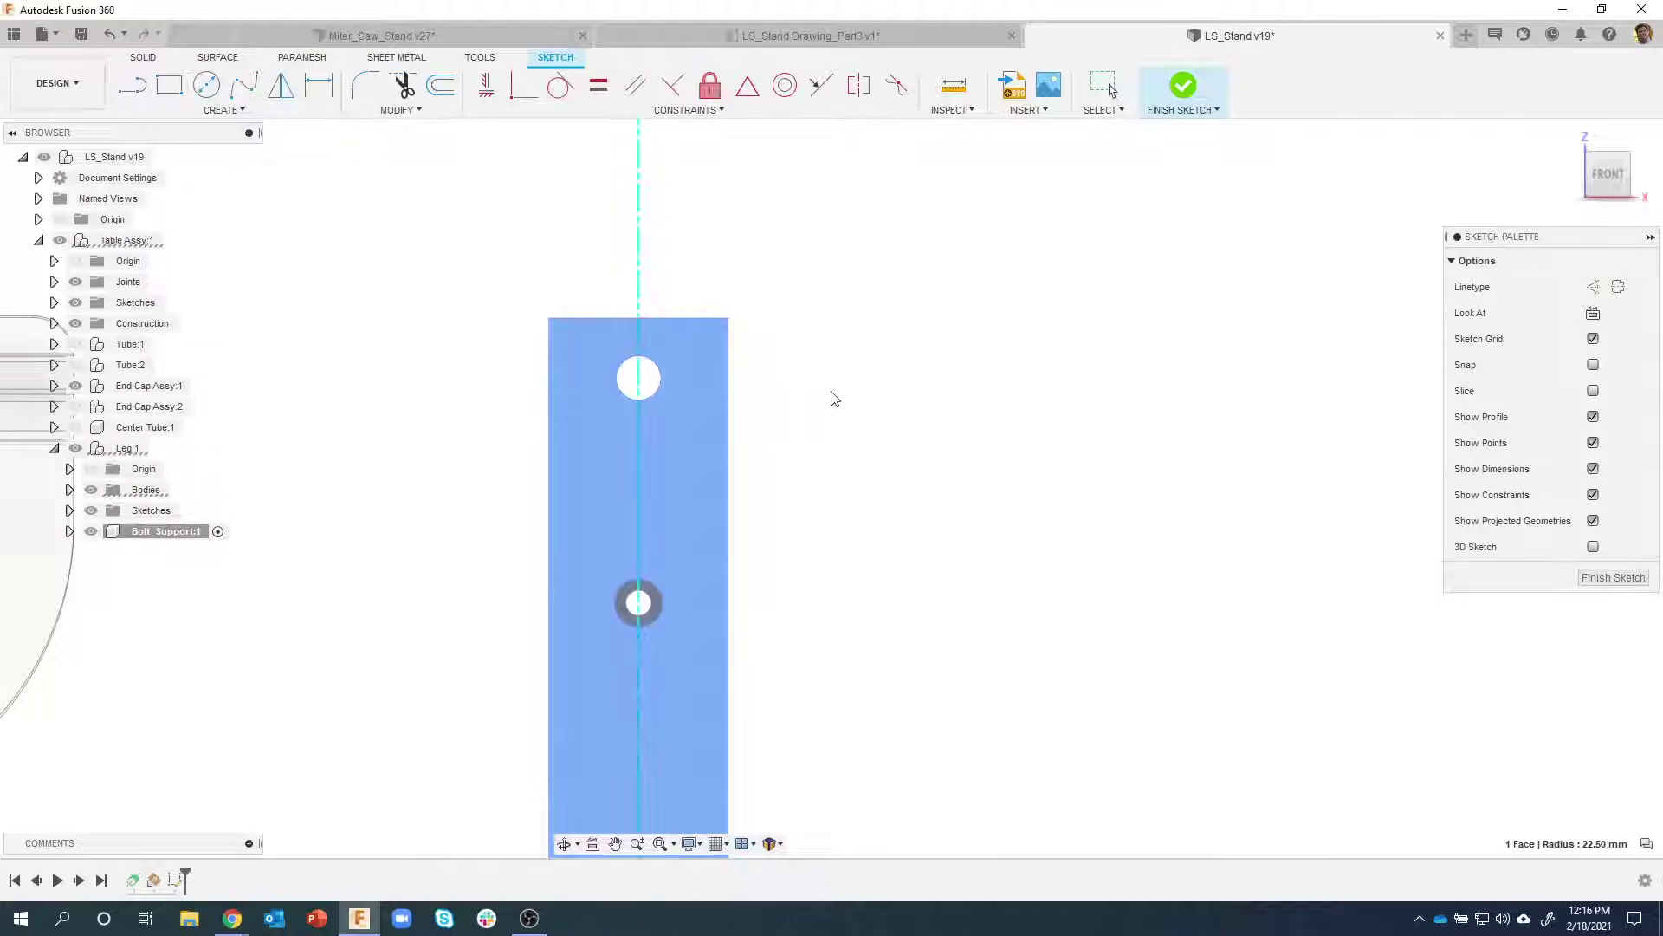
{"action": "key", "text": "Escape"}
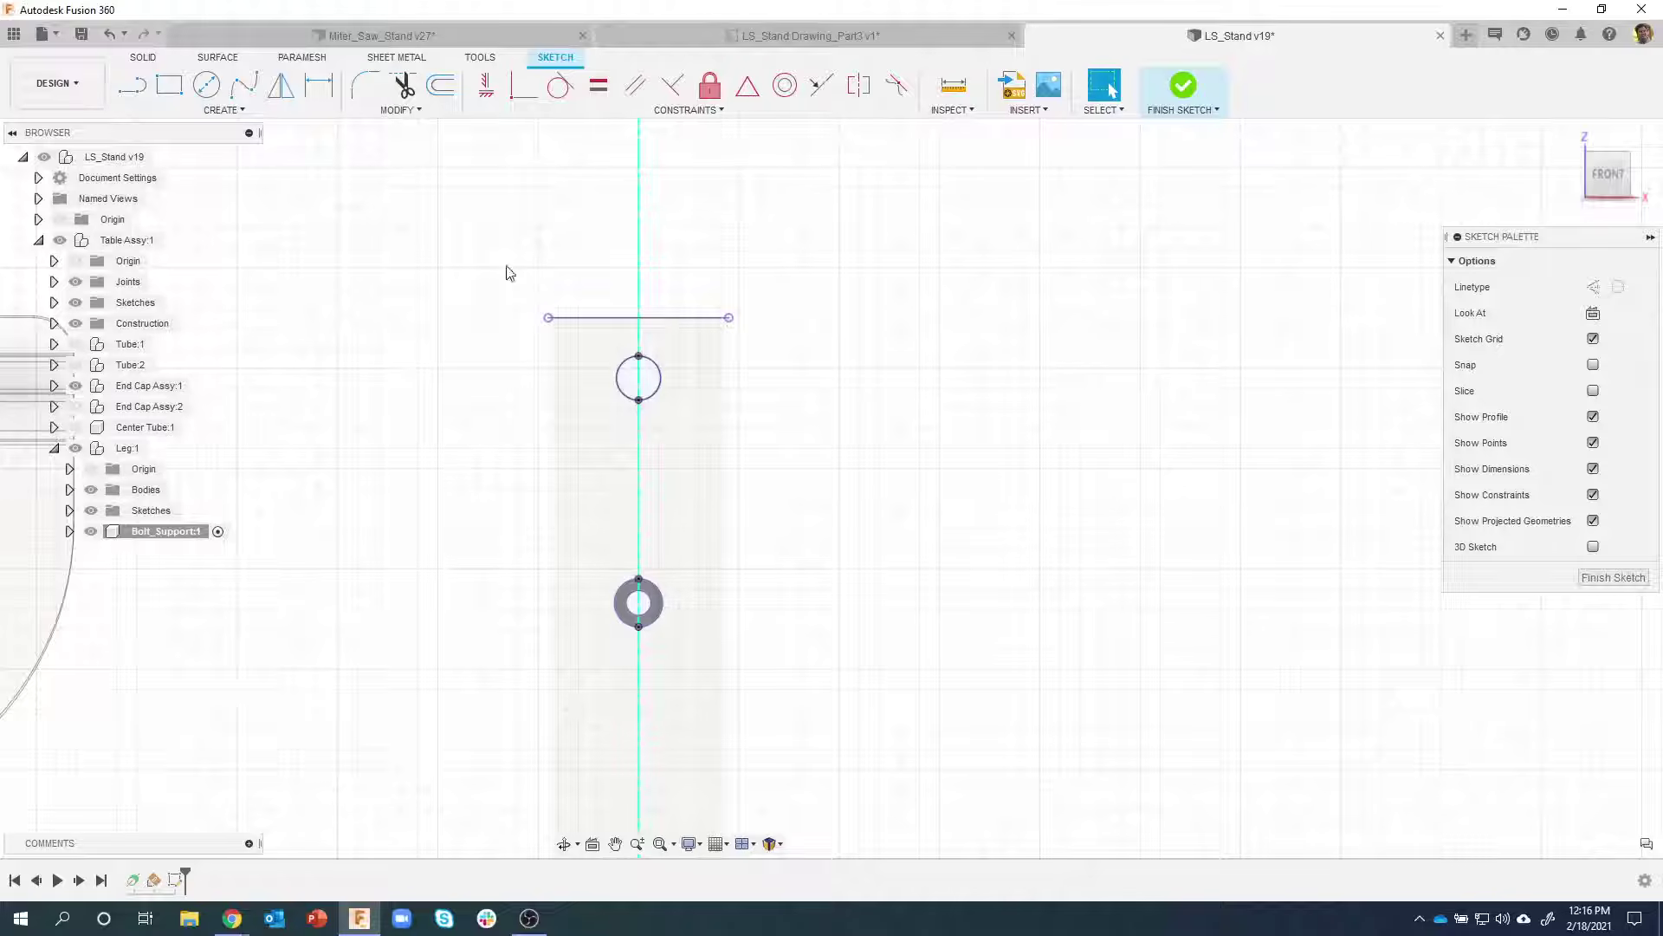
Draw a 12 mm diameter circle centred on the projected upper hole and finish the sketch
{"action": "scroll", "coordinate": [538, 334], "scroll_direction": "up", "scroll_amount": 5}
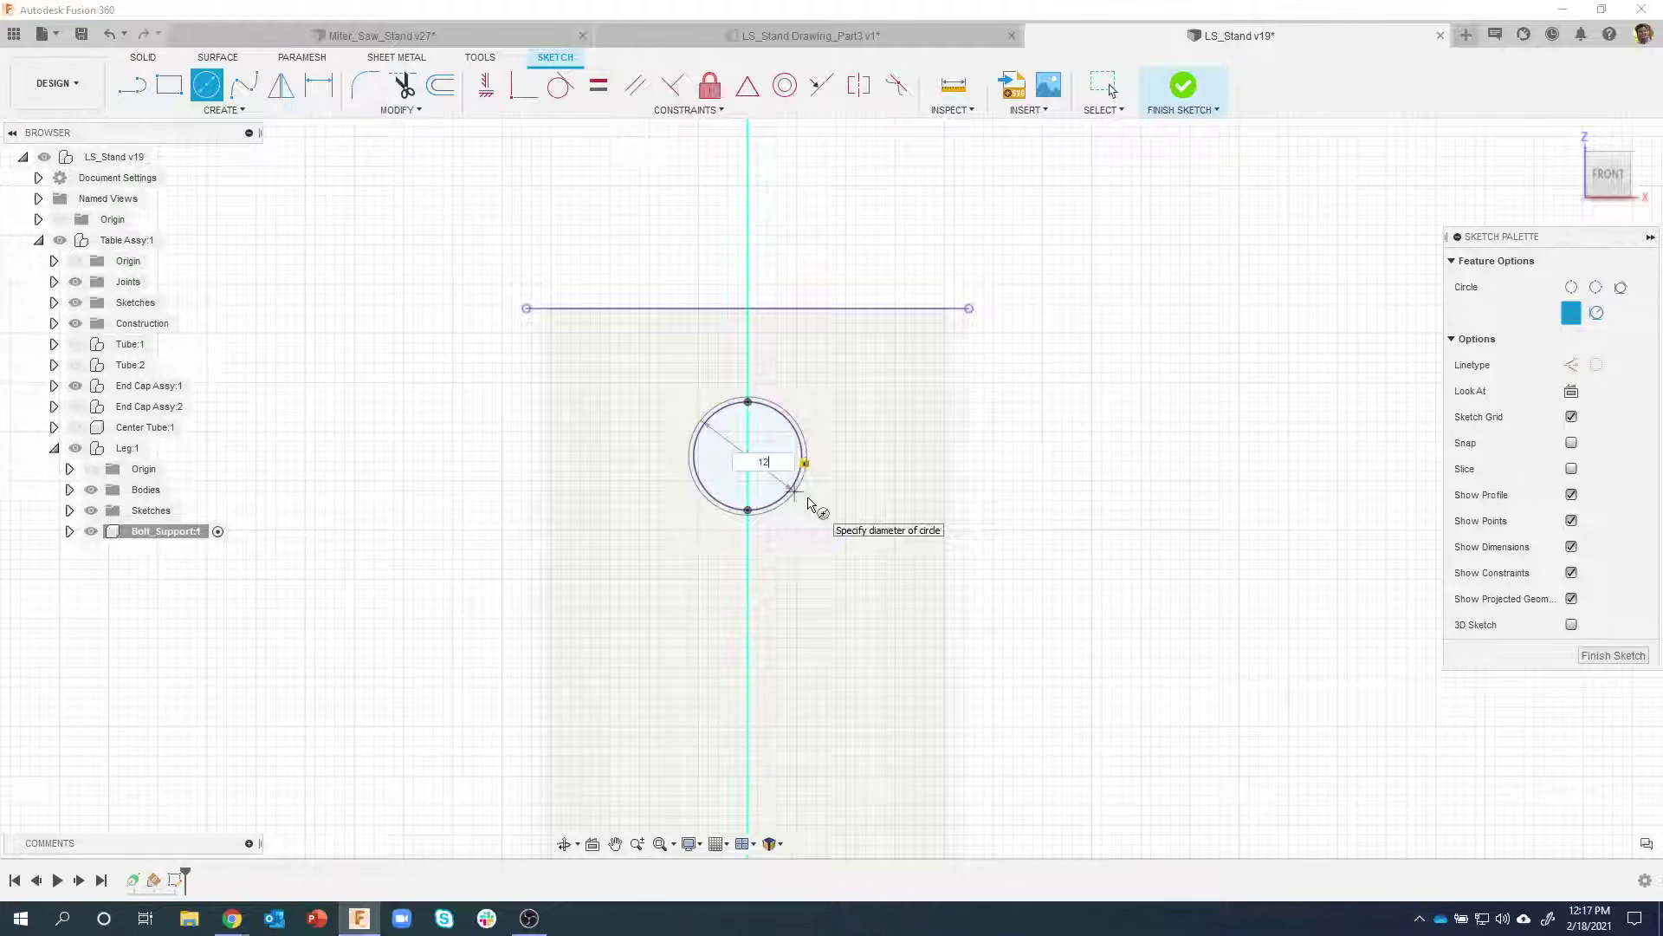
{"action": "key", "text": "Return"}
{"action": "key", "text": "Escape"}
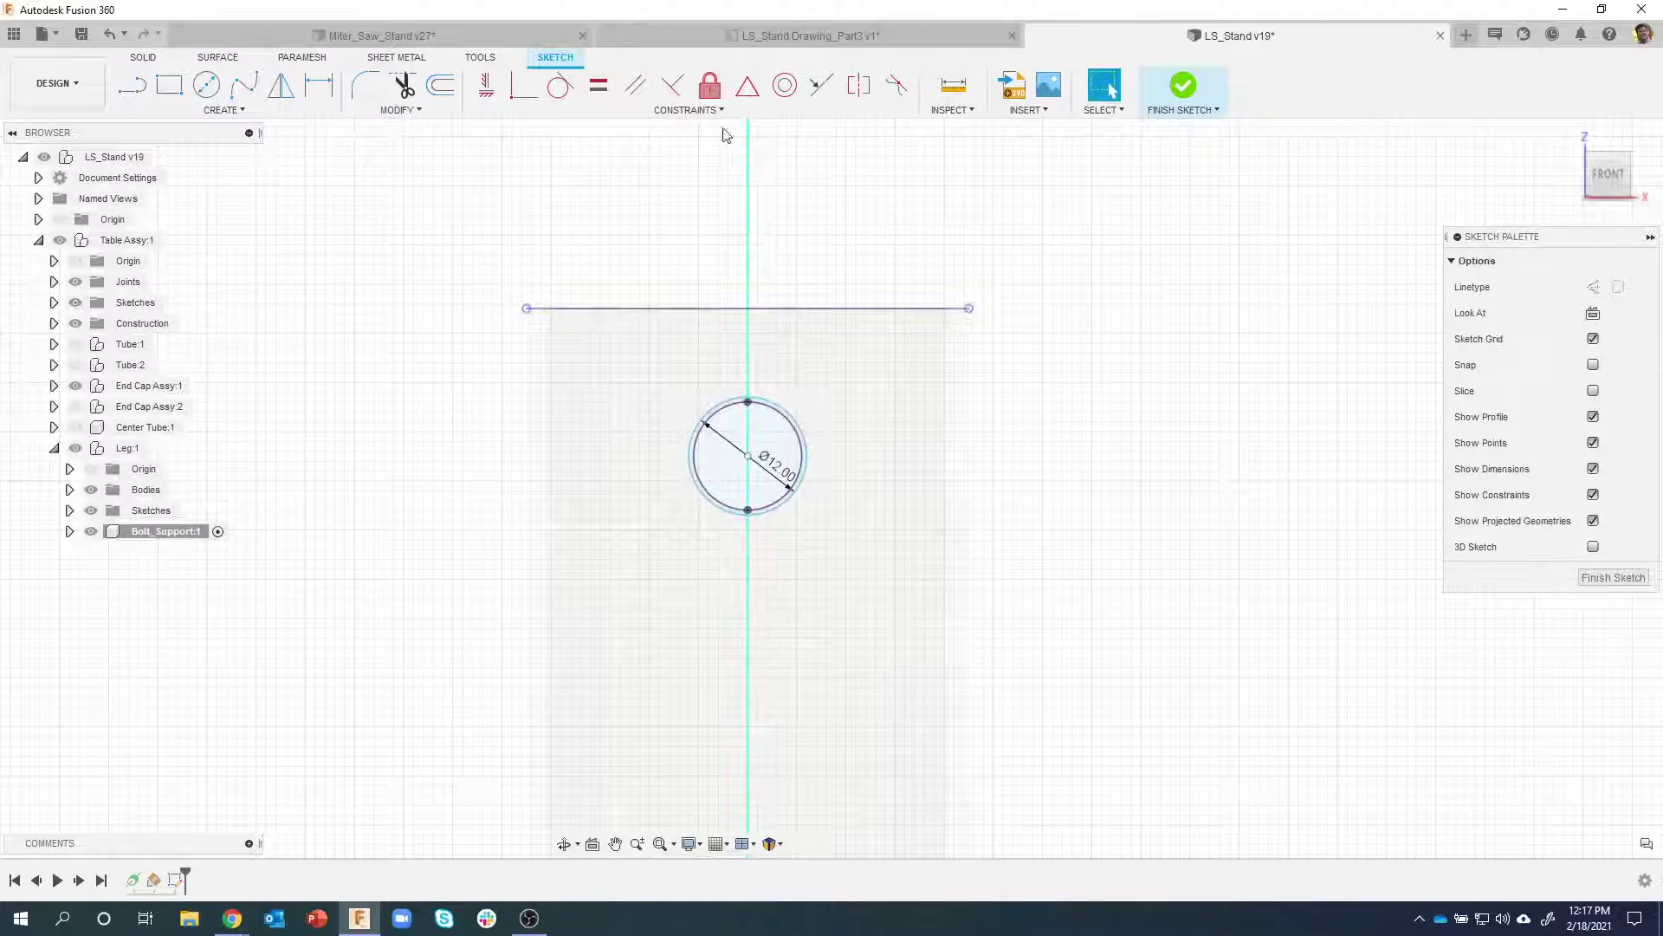
{"action": "left_click", "coordinate": [1171, 109]}
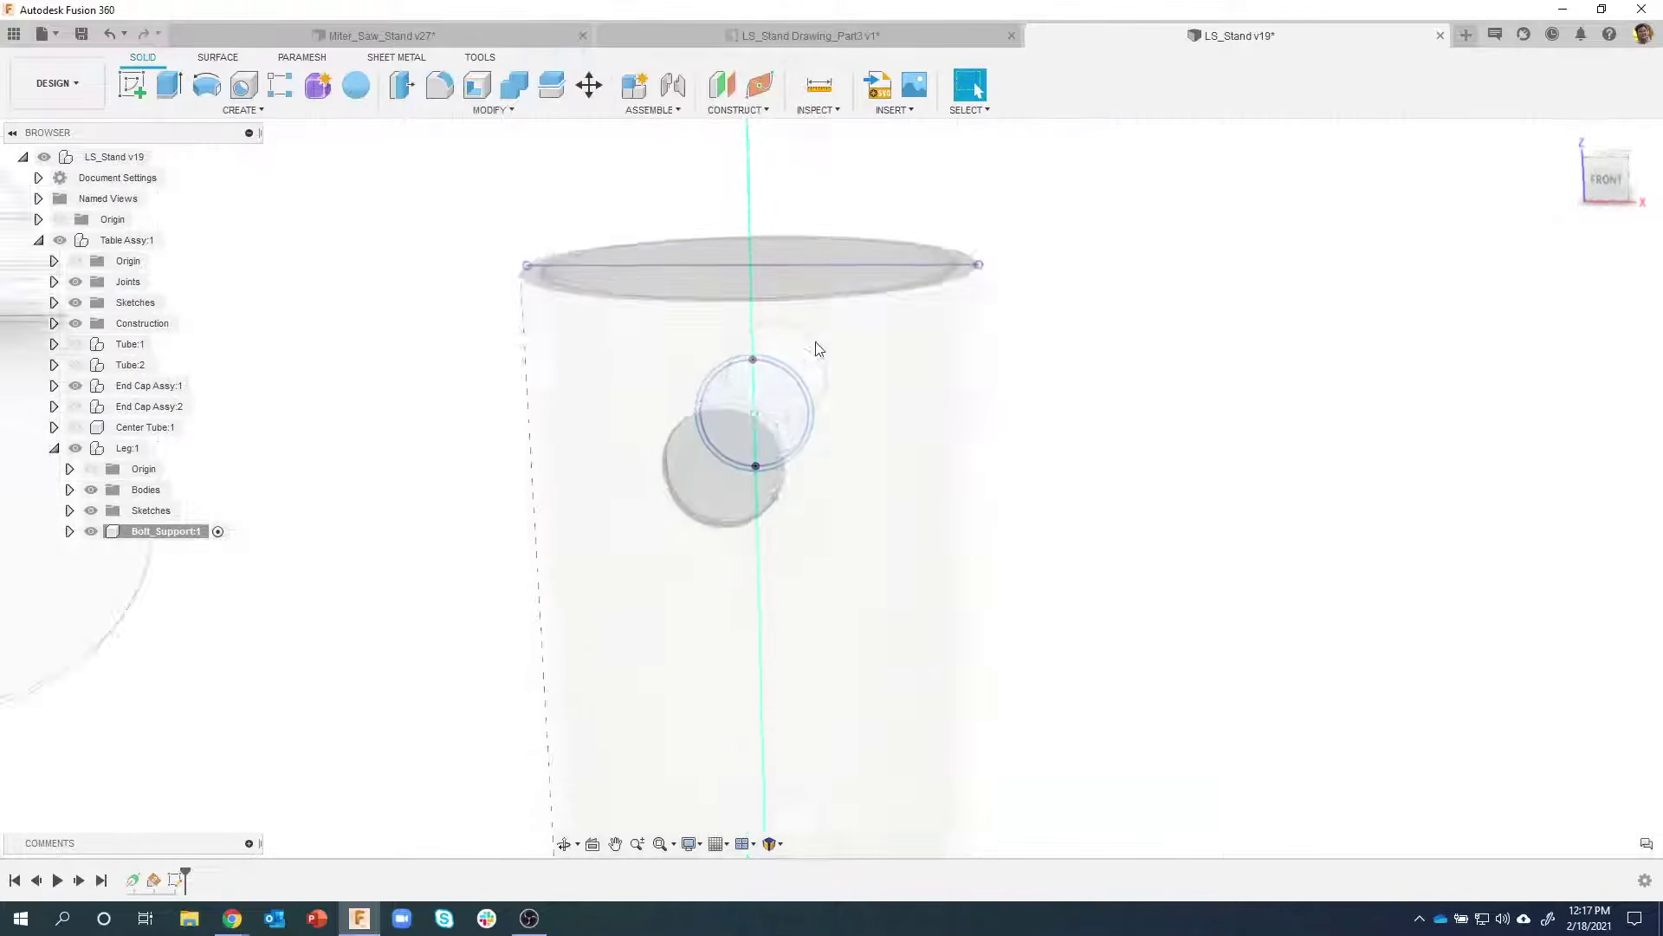
Extrude the inner circle and surrounding ring profiles to one side, up to the leg tube's inner face, as a new body
{"action": "scroll", "coordinate": [802, 345], "scroll_direction": "up", "scroll_amount": 5}
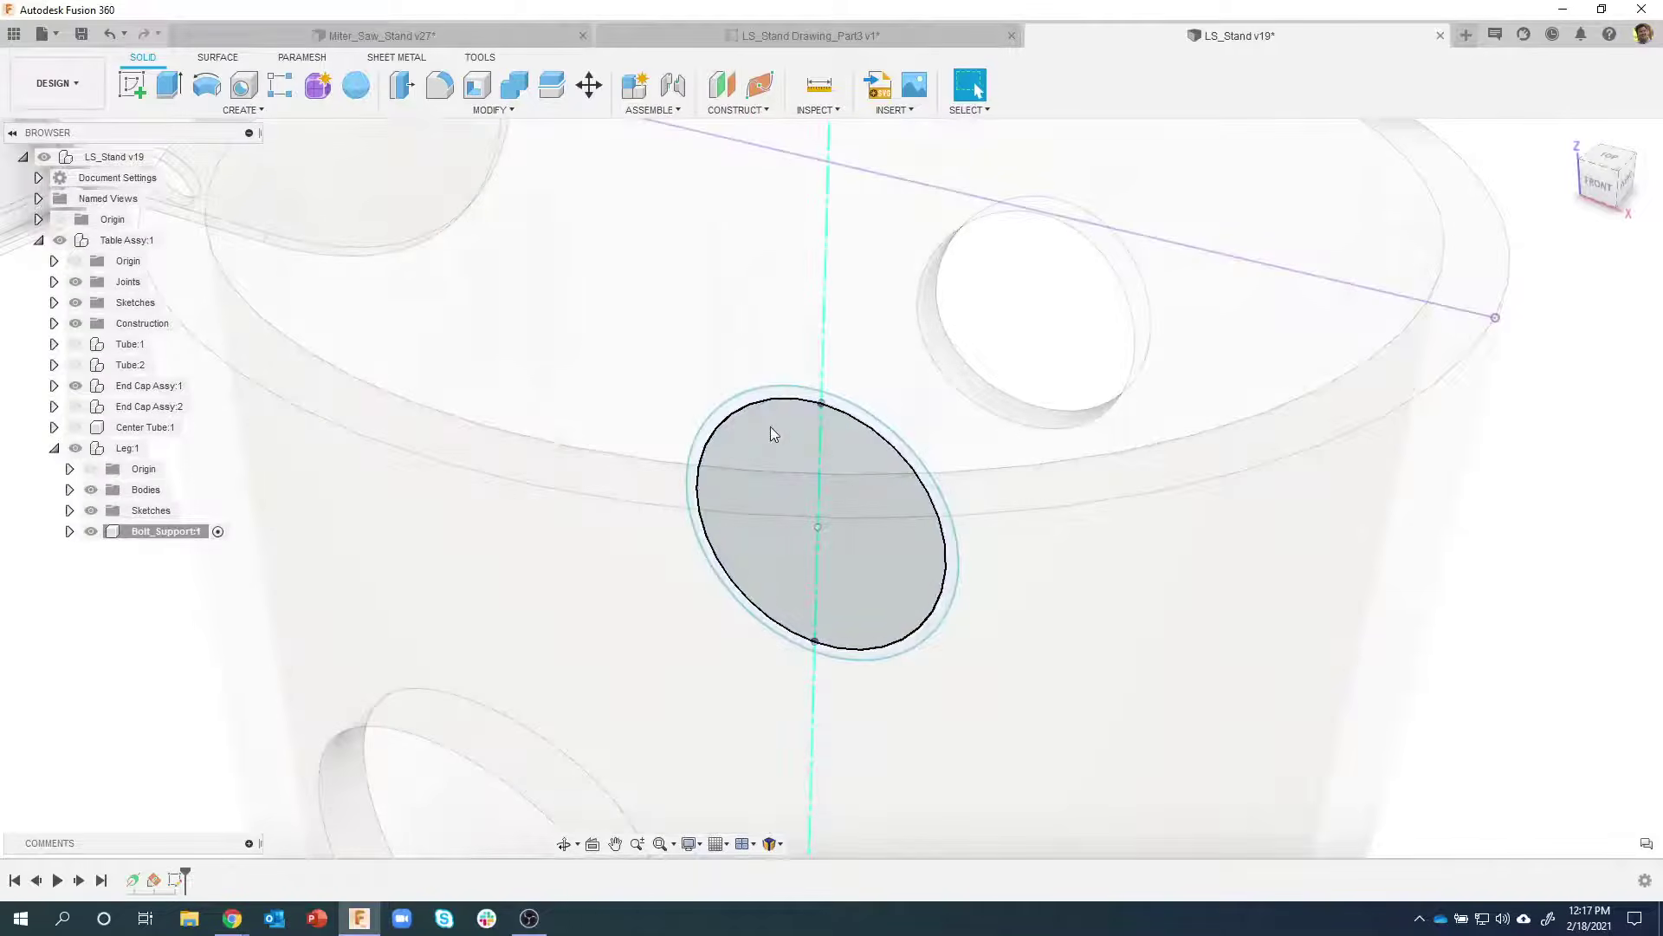
{"action": "left_click", "coordinate": [771, 424]}
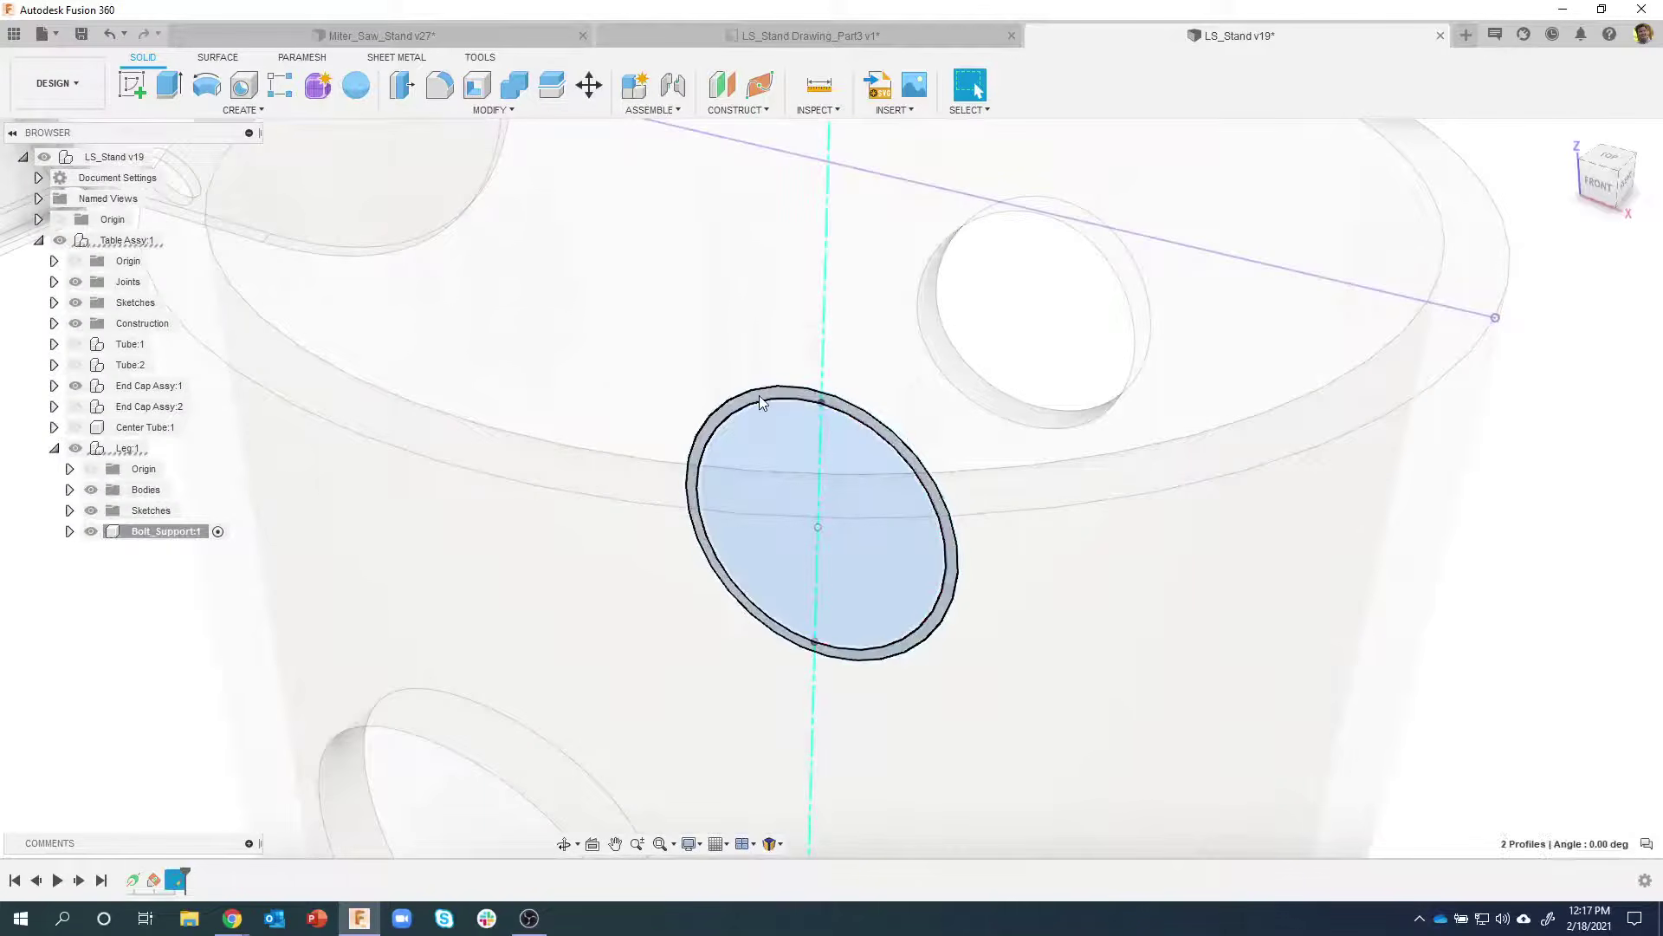
{"action": "left_click", "coordinate": [761, 403], "text": "ctrl"}
{"action": "mouse_move", "coordinate": [761, 413]}
{"action": "middle_mouse_down", "text": "shift"}
{"action": "mouse_move", "coordinate": [778, 428]}
{"action": "mouse_move", "coordinate": [756, 451]}
{"action": "mouse_move", "coordinate": [733, 406]}
{"action": "mouse_move", "coordinate": [747, 437]}
{"action": "mouse_move", "coordinate": [787, 414]}
{"action": "mouse_move", "coordinate": [767, 409]}
{"action": "middle_mouse_up", "text": "shift"}
{"action": "right_click", "coordinate": [766, 409]}
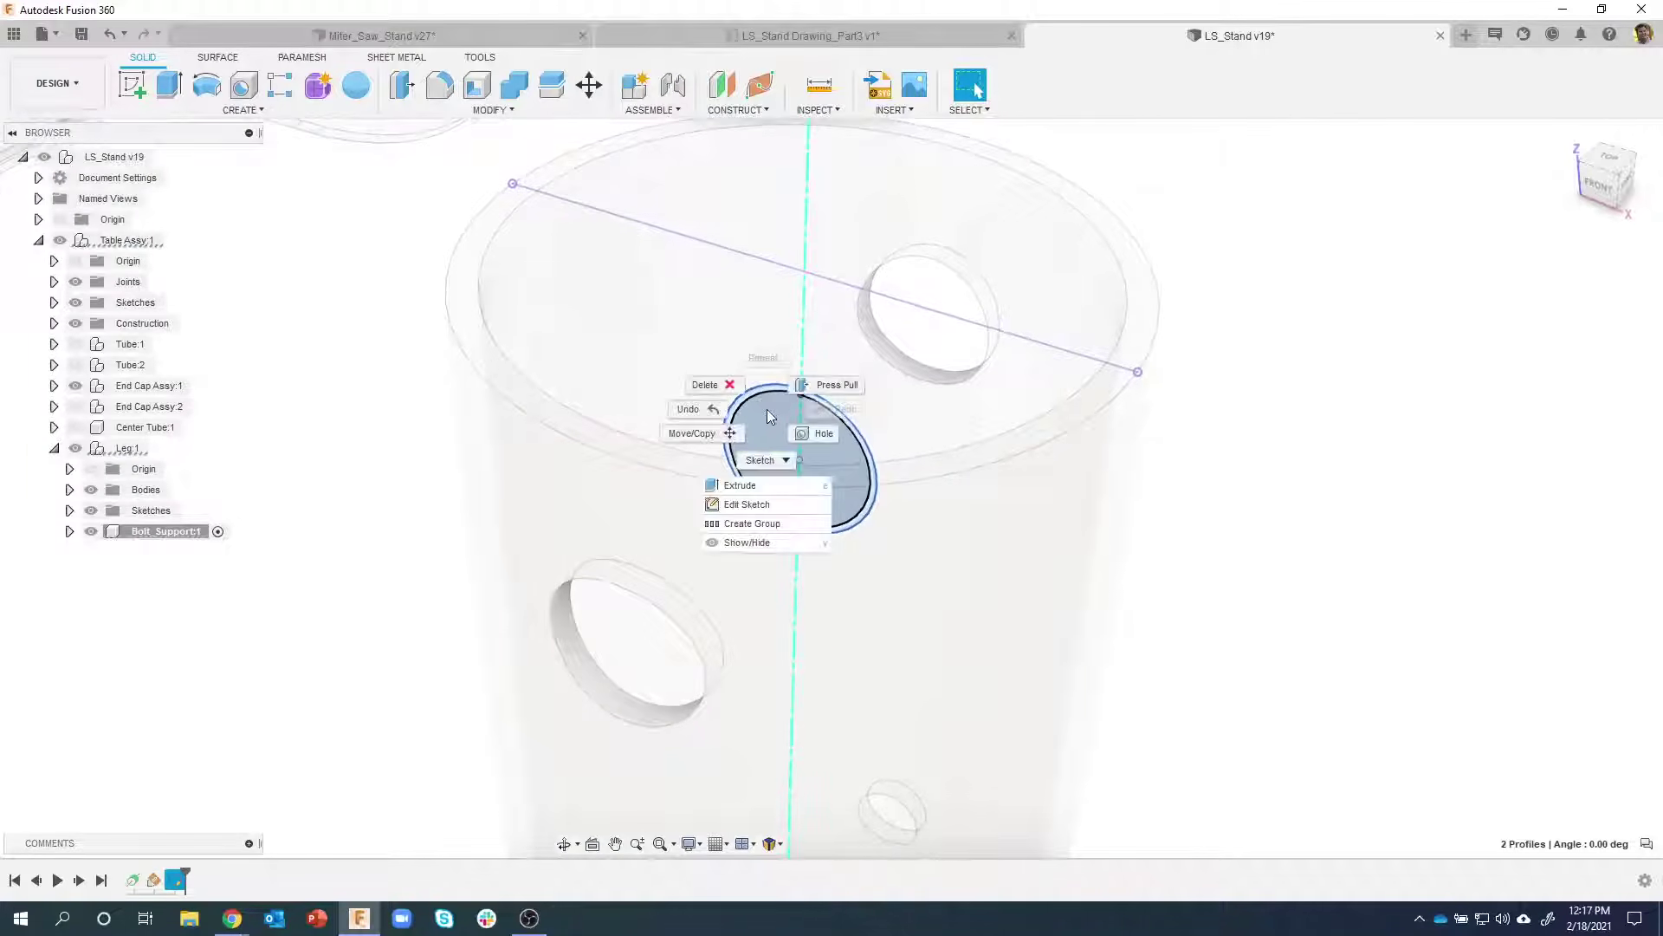
{"action": "left_click", "coordinate": [740, 486]}
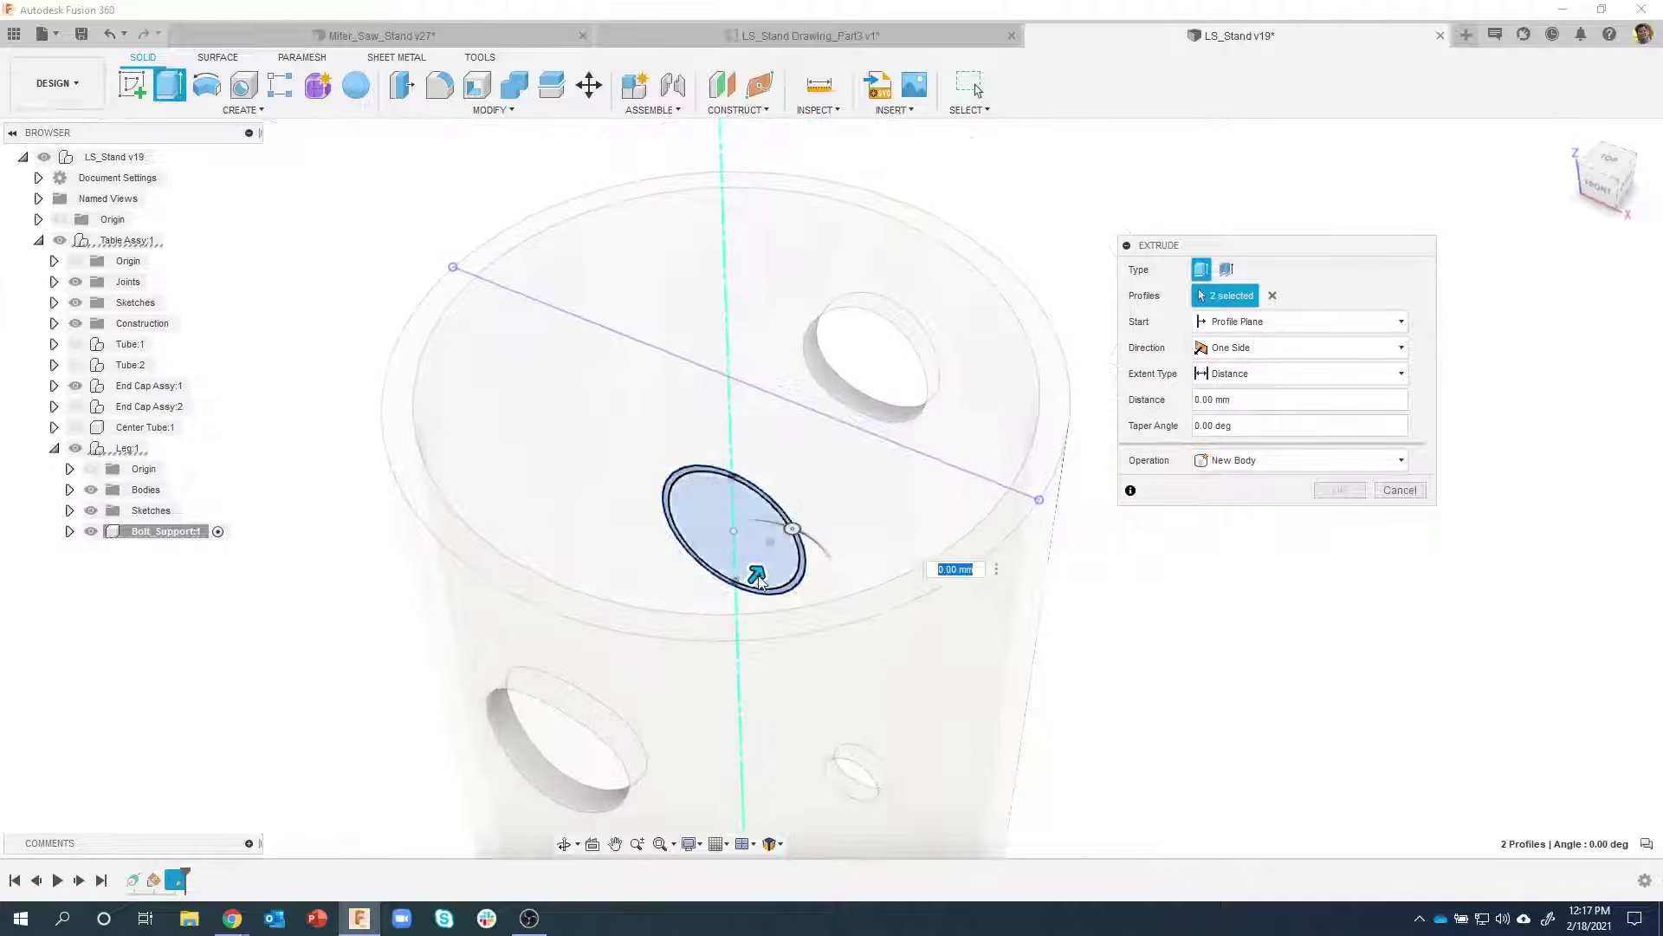
{"action": "left_click_drag", "start_coordinate": [769, 558], "coordinate": [827, 520]}
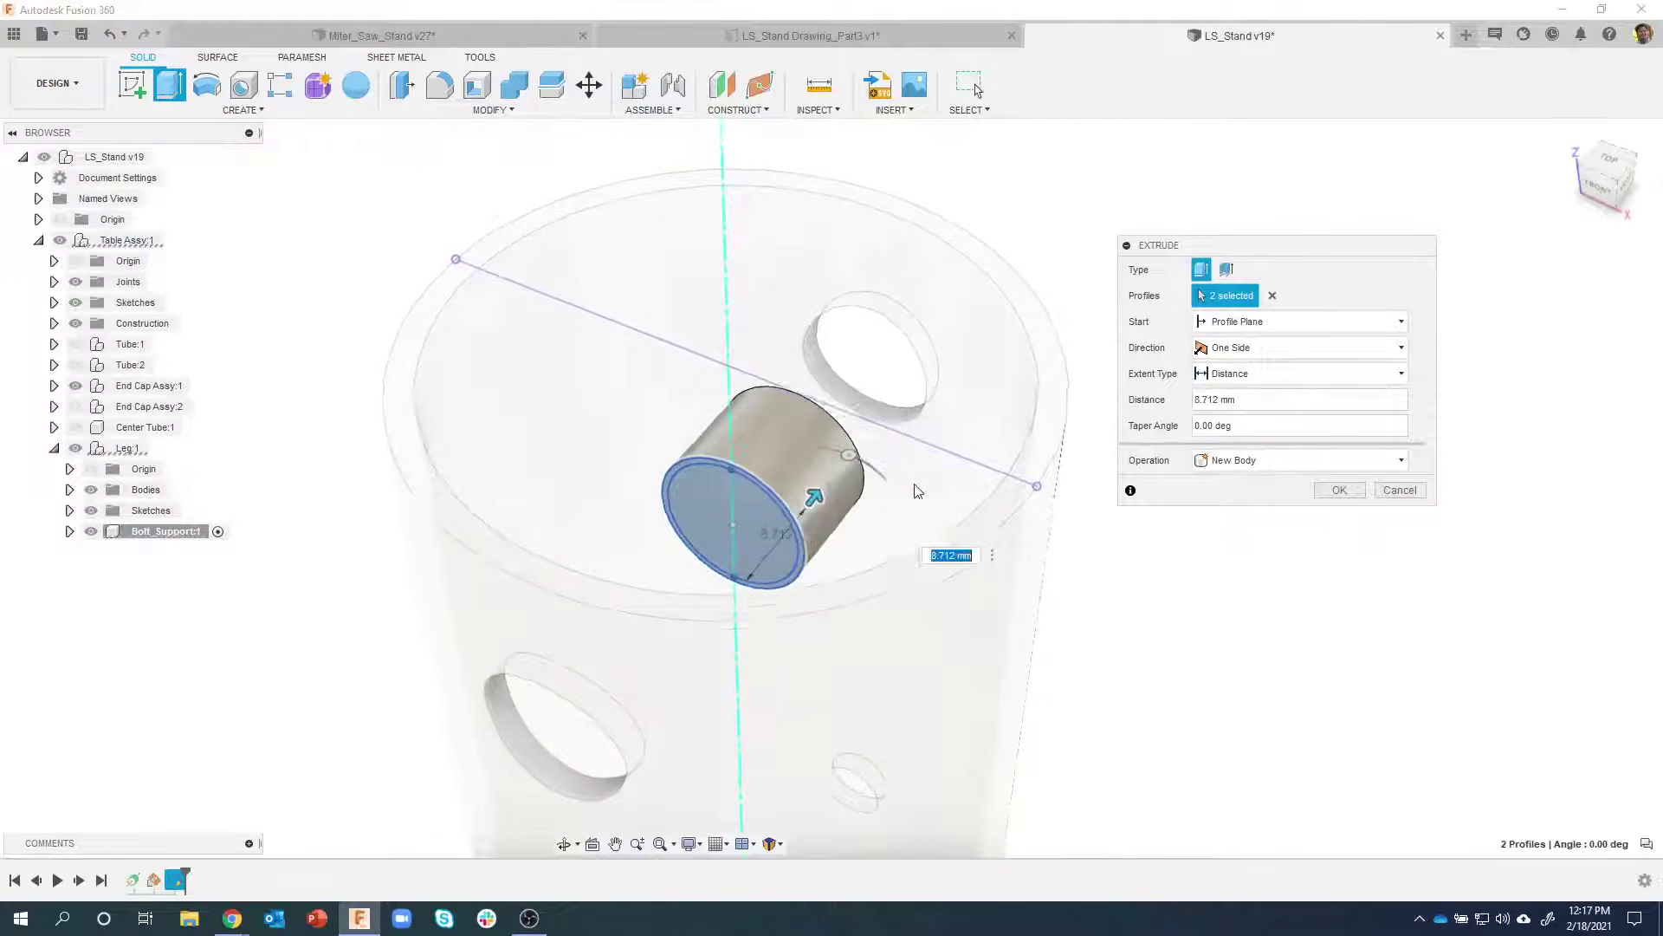
{"action": "middle_click_drag", "start_coordinate": [827, 520], "coordinate": [875, 381], "text": "shift"}
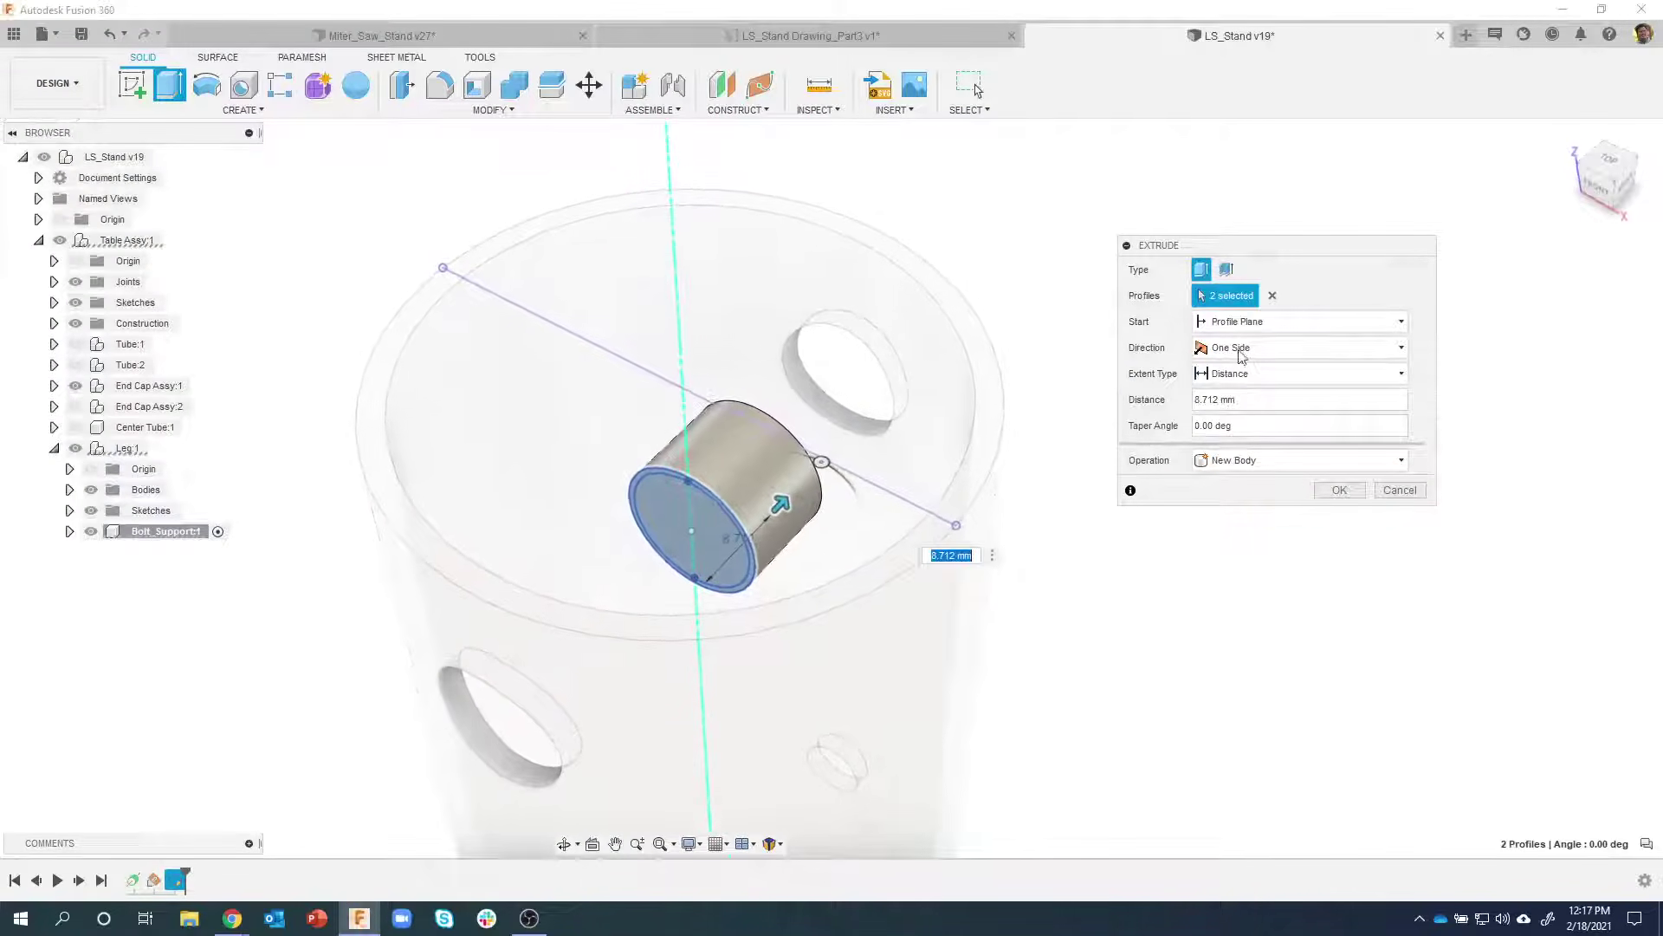
{"action": "left_click", "coordinate": [1261, 375]}
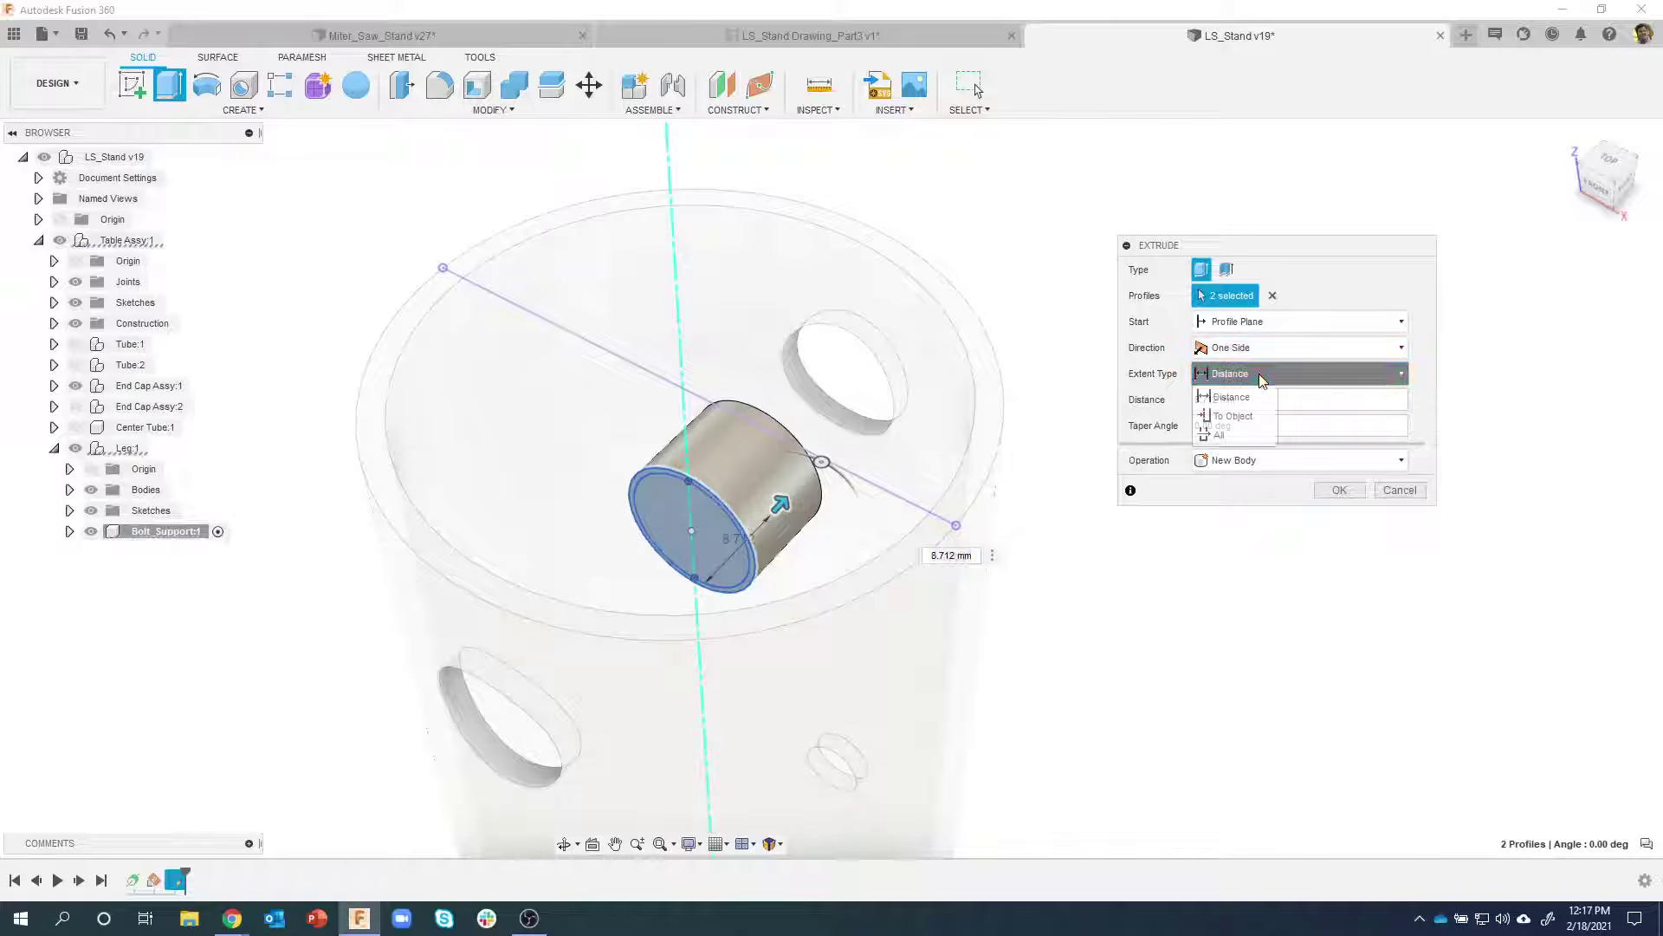
{"action": "left_click", "coordinate": [1235, 415]}
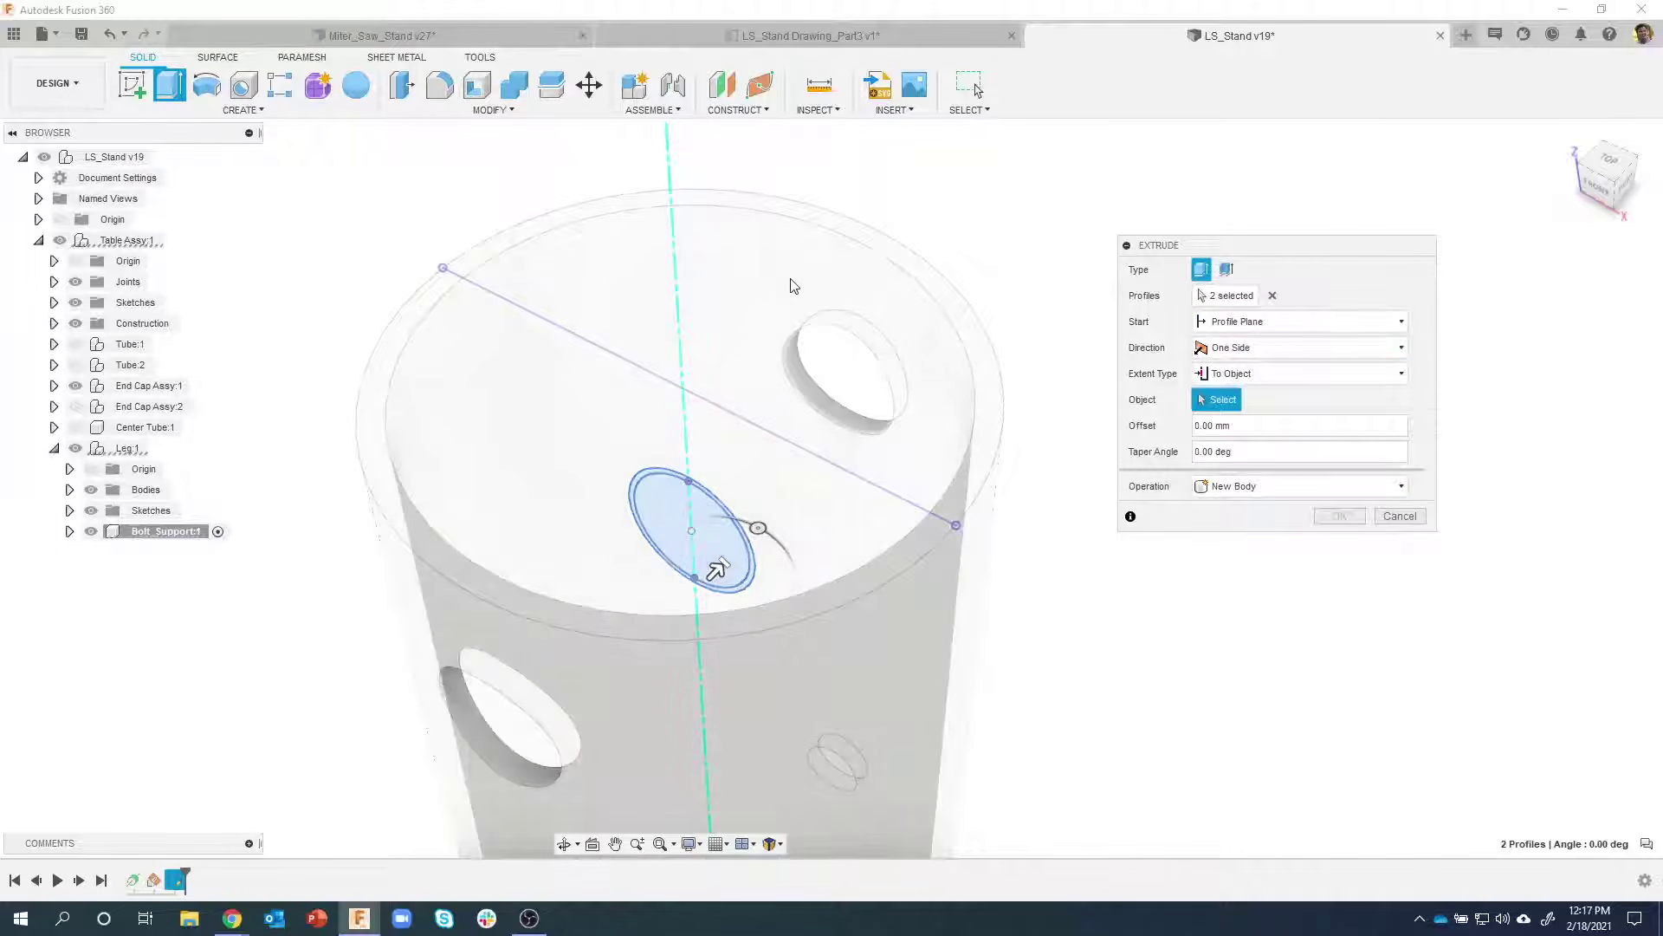
{"action": "left_click", "coordinate": [790, 279]}
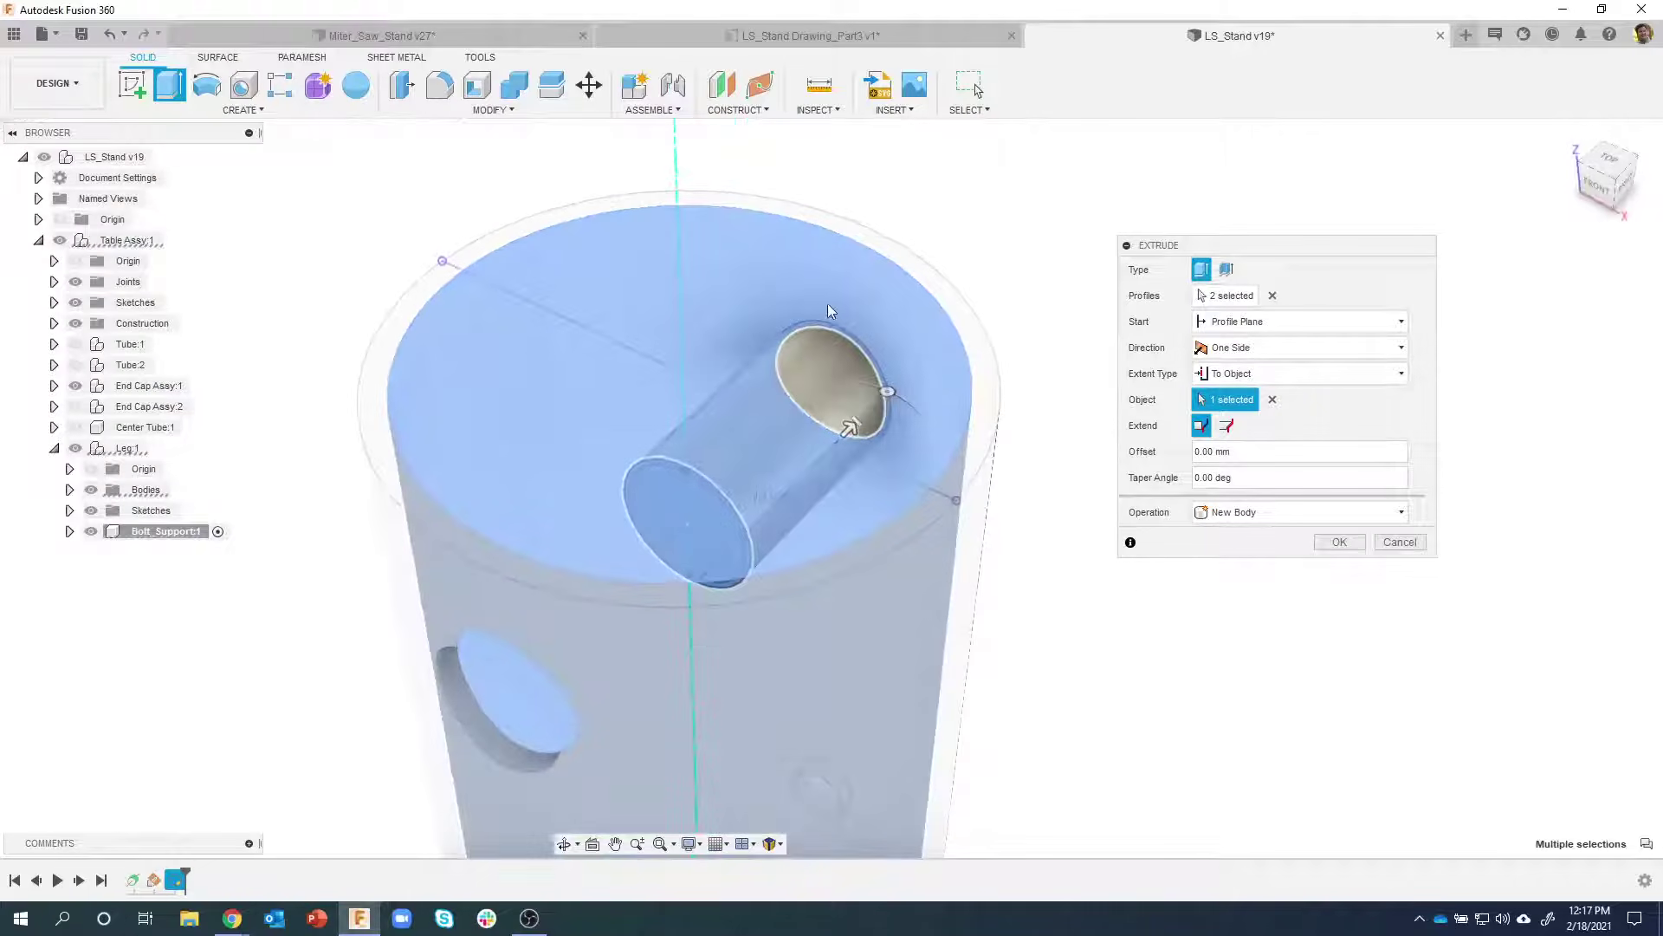
{"action": "middle_click_drag", "start_coordinate": [830, 310], "coordinate": [1005, 519], "text": "shift"}
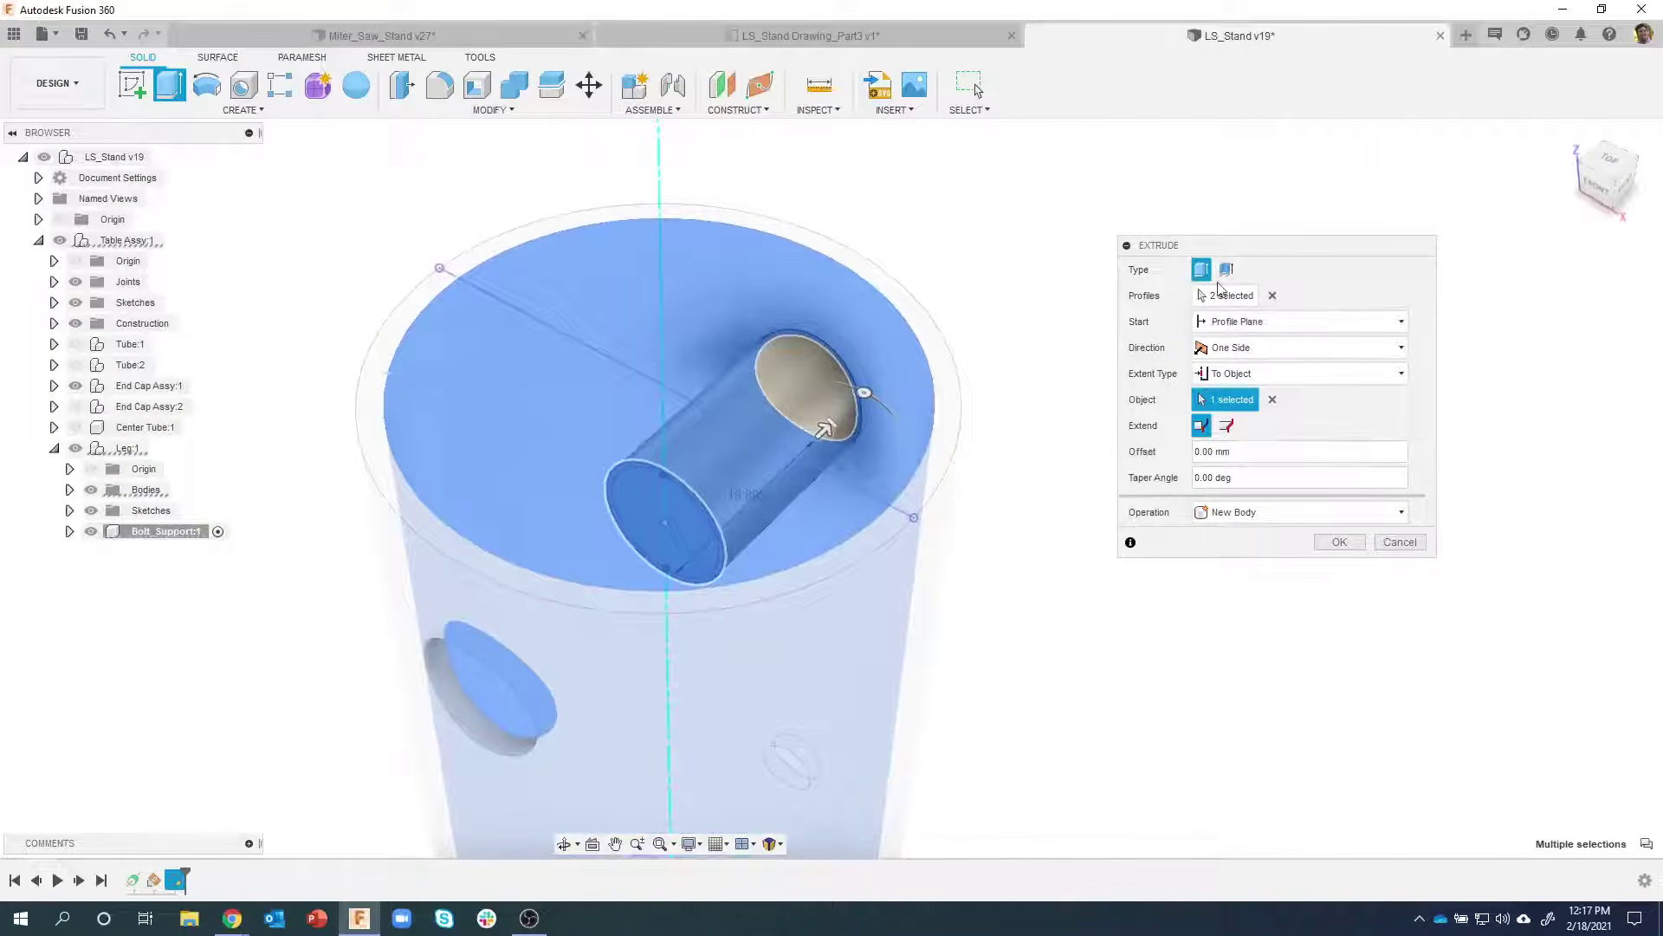
Switch to a thin extrusion with a 0.5 mm wall thickness on the inside and try a symmetric direction
{"action": "left_click", "coordinate": [1227, 270]}
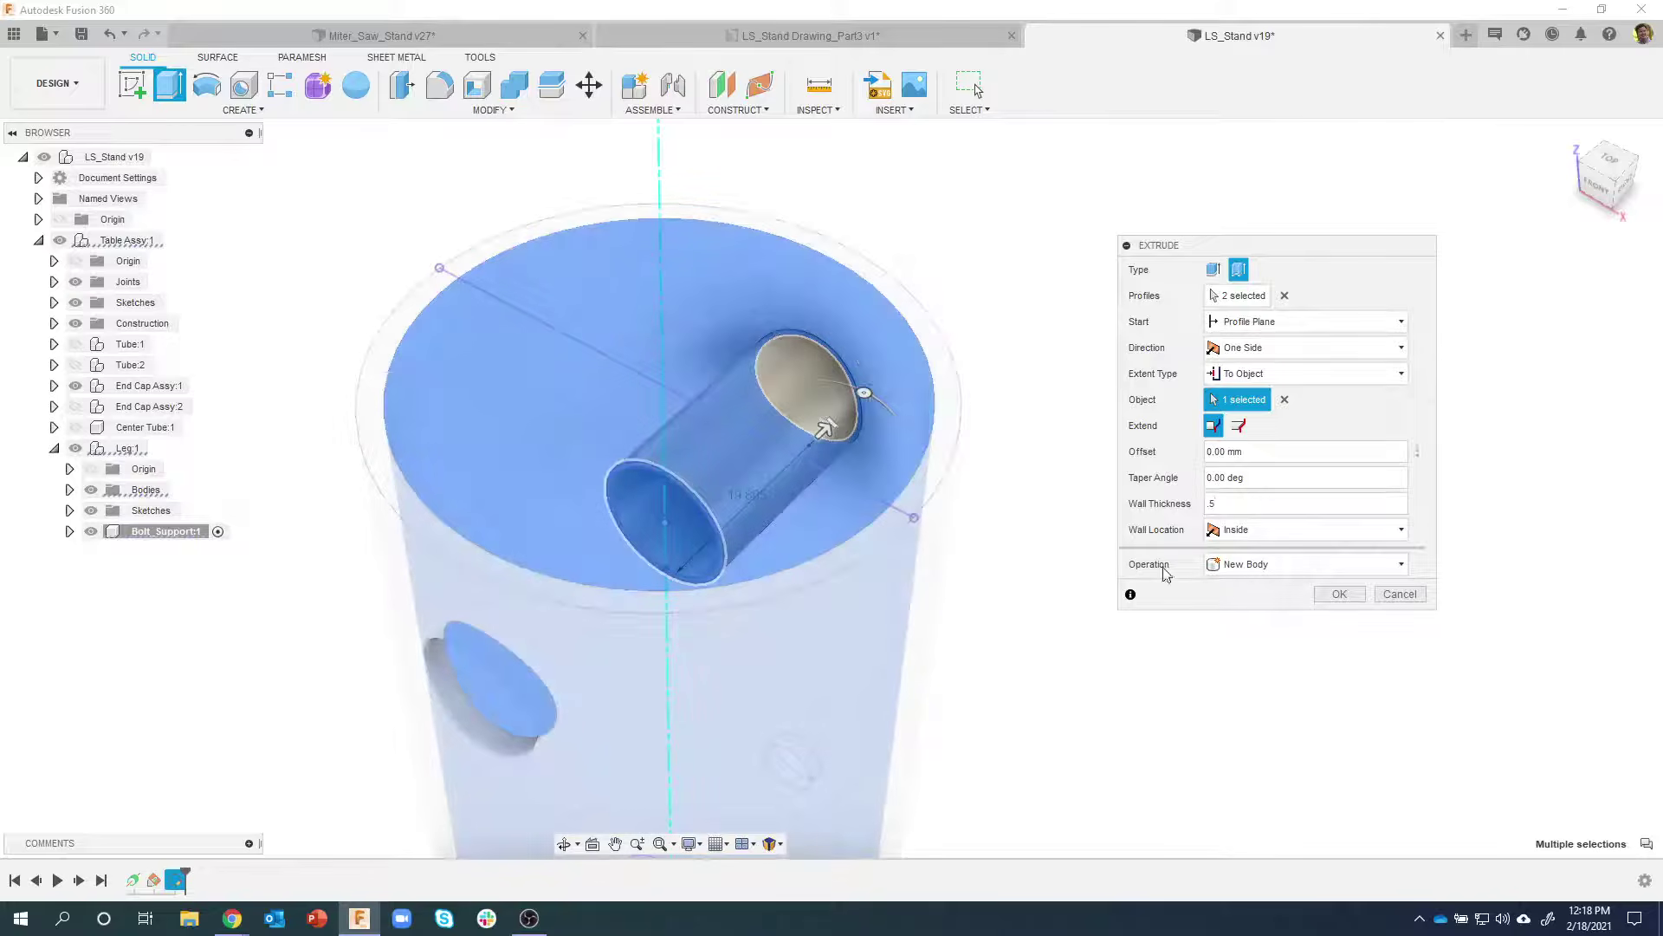
{"action": "left_click", "coordinate": [1270, 348]}
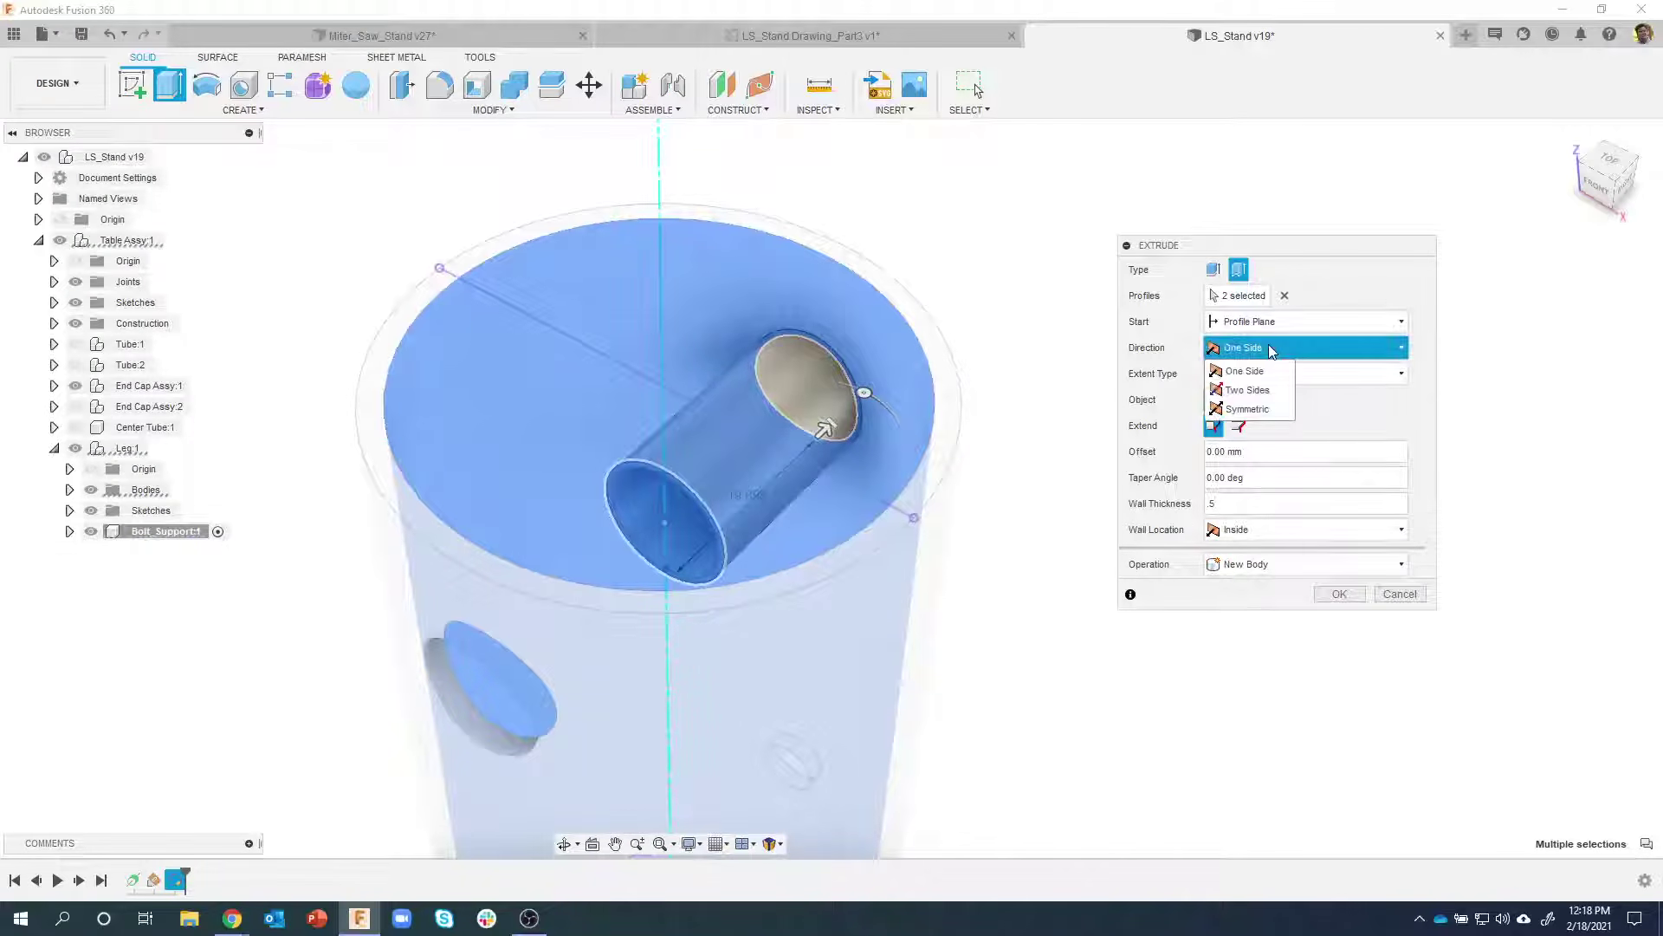
{"action": "left_click", "coordinate": [1253, 409]}
{"action": "mouse_move", "coordinate": [1099, 458]}
{"action": "middle_mouse_down", "text": "shift"}
{"action": "mouse_move", "coordinate": [1296, 378]}
{"action": "mouse_move", "coordinate": [1247, 368]}
{"action": "mouse_move", "coordinate": [1144, 397]}
{"action": "middle_mouse_up", "text": "shift"}
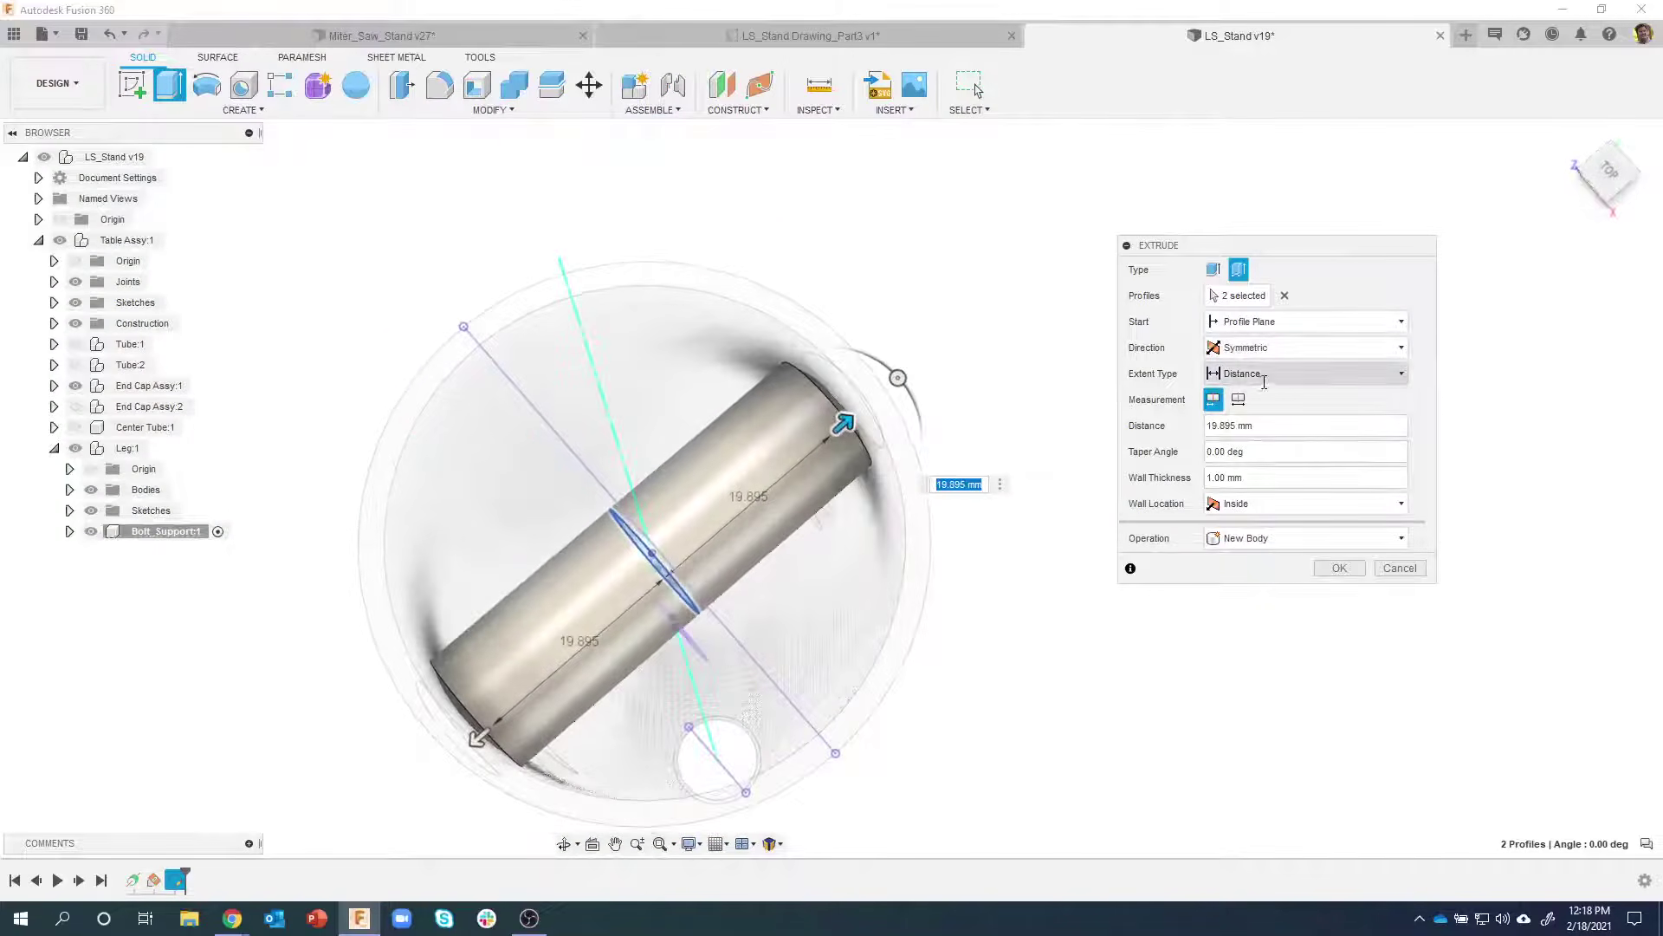
{"action": "left_click", "coordinate": [1258, 374]}
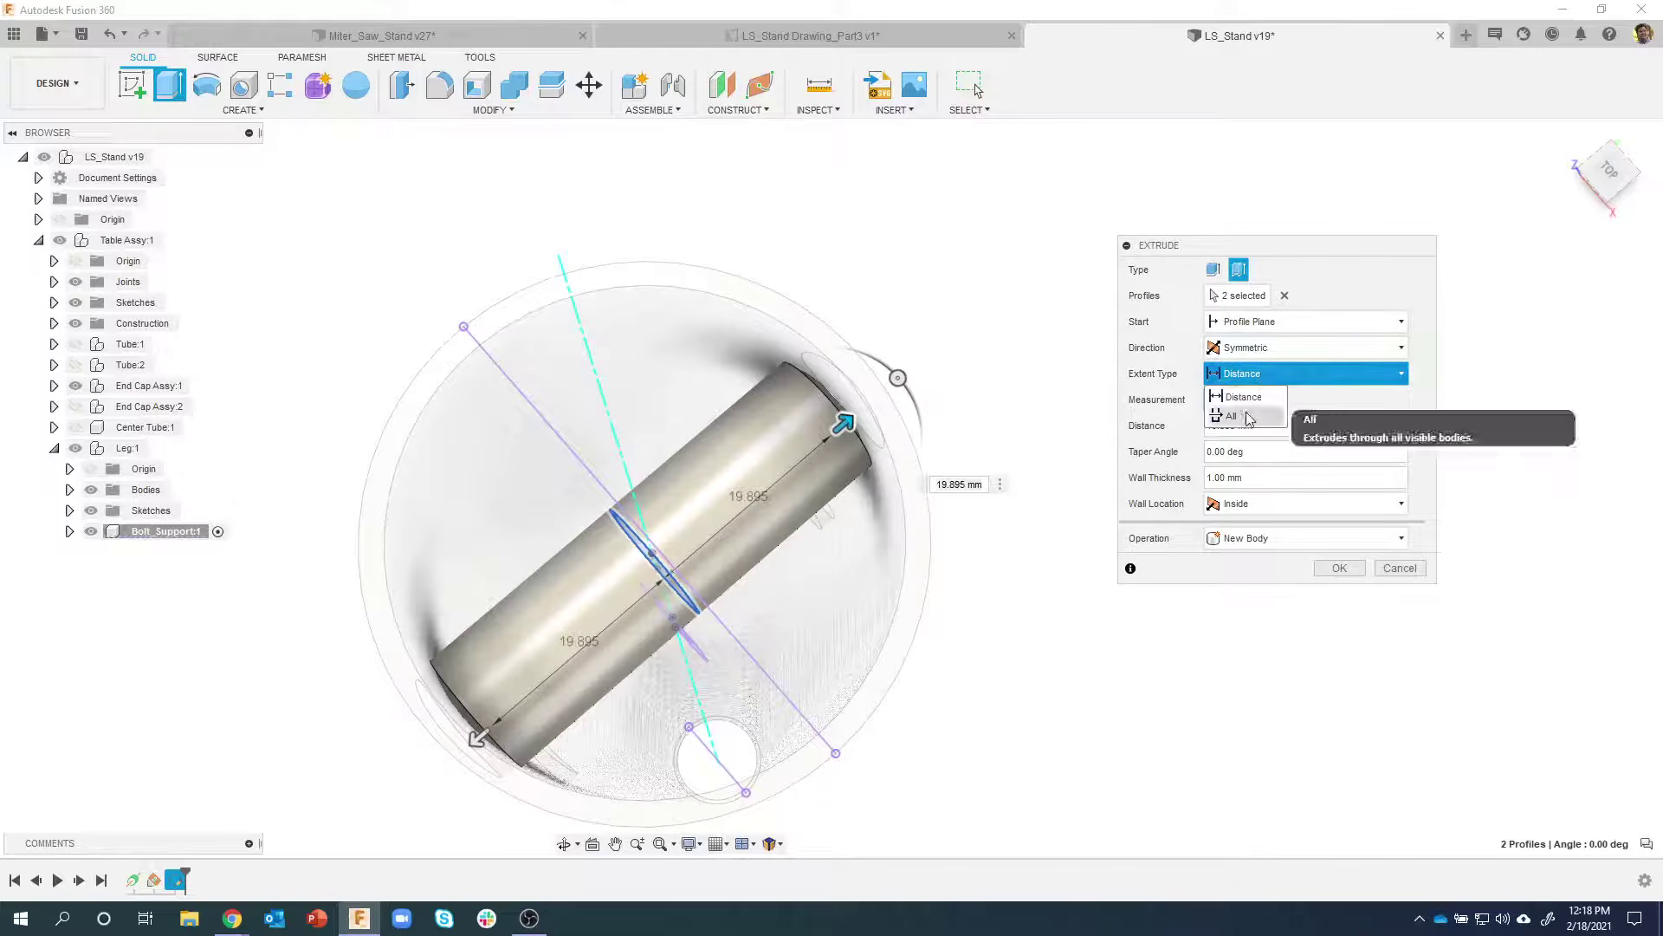
{"action": "mouse_move", "coordinate": [867, 433]}
{"action": "middle_mouse_down", "text": "shift"}
{"action": "mouse_move", "coordinate": [771, 394]}
{"action": "mouse_move", "coordinate": [546, 617]}
{"action": "middle_mouse_up", "text": "shift"}
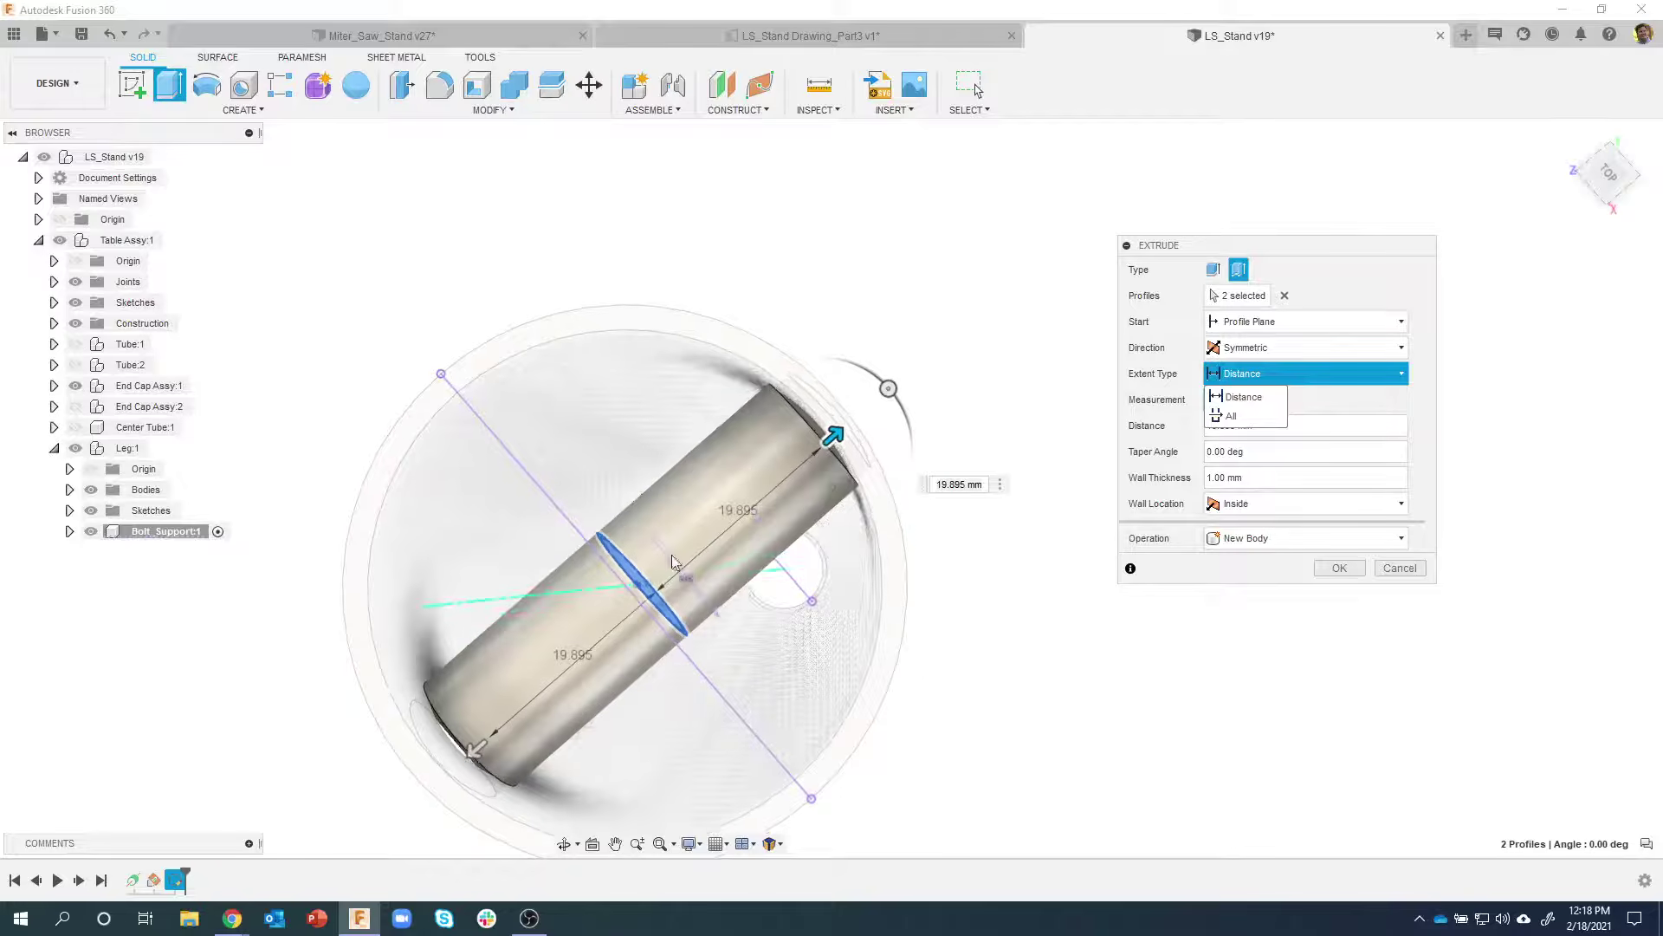
{"action": "middle_click_drag", "start_coordinate": [827, 440], "coordinate": [1126, 373], "text": "shift"}
Change the thin extrusion to two sides and extend its first side up to the leg tube's inner face
{"action": "left_click", "coordinate": [1322, 347]}
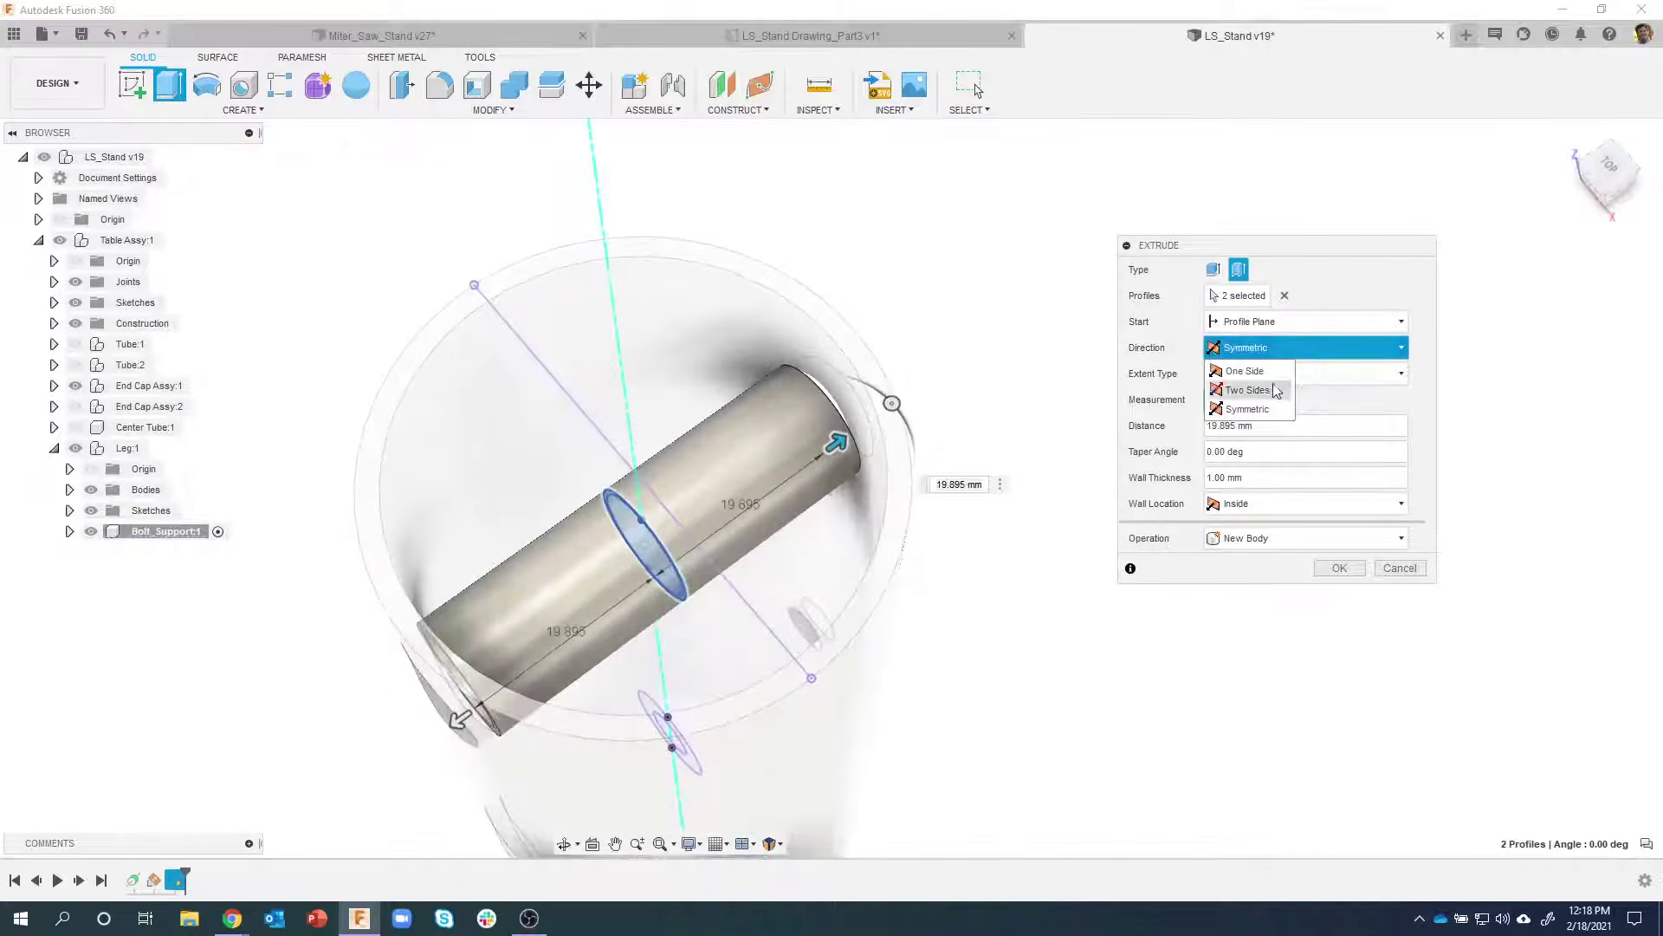
{"action": "left_click", "coordinate": [1267, 390]}
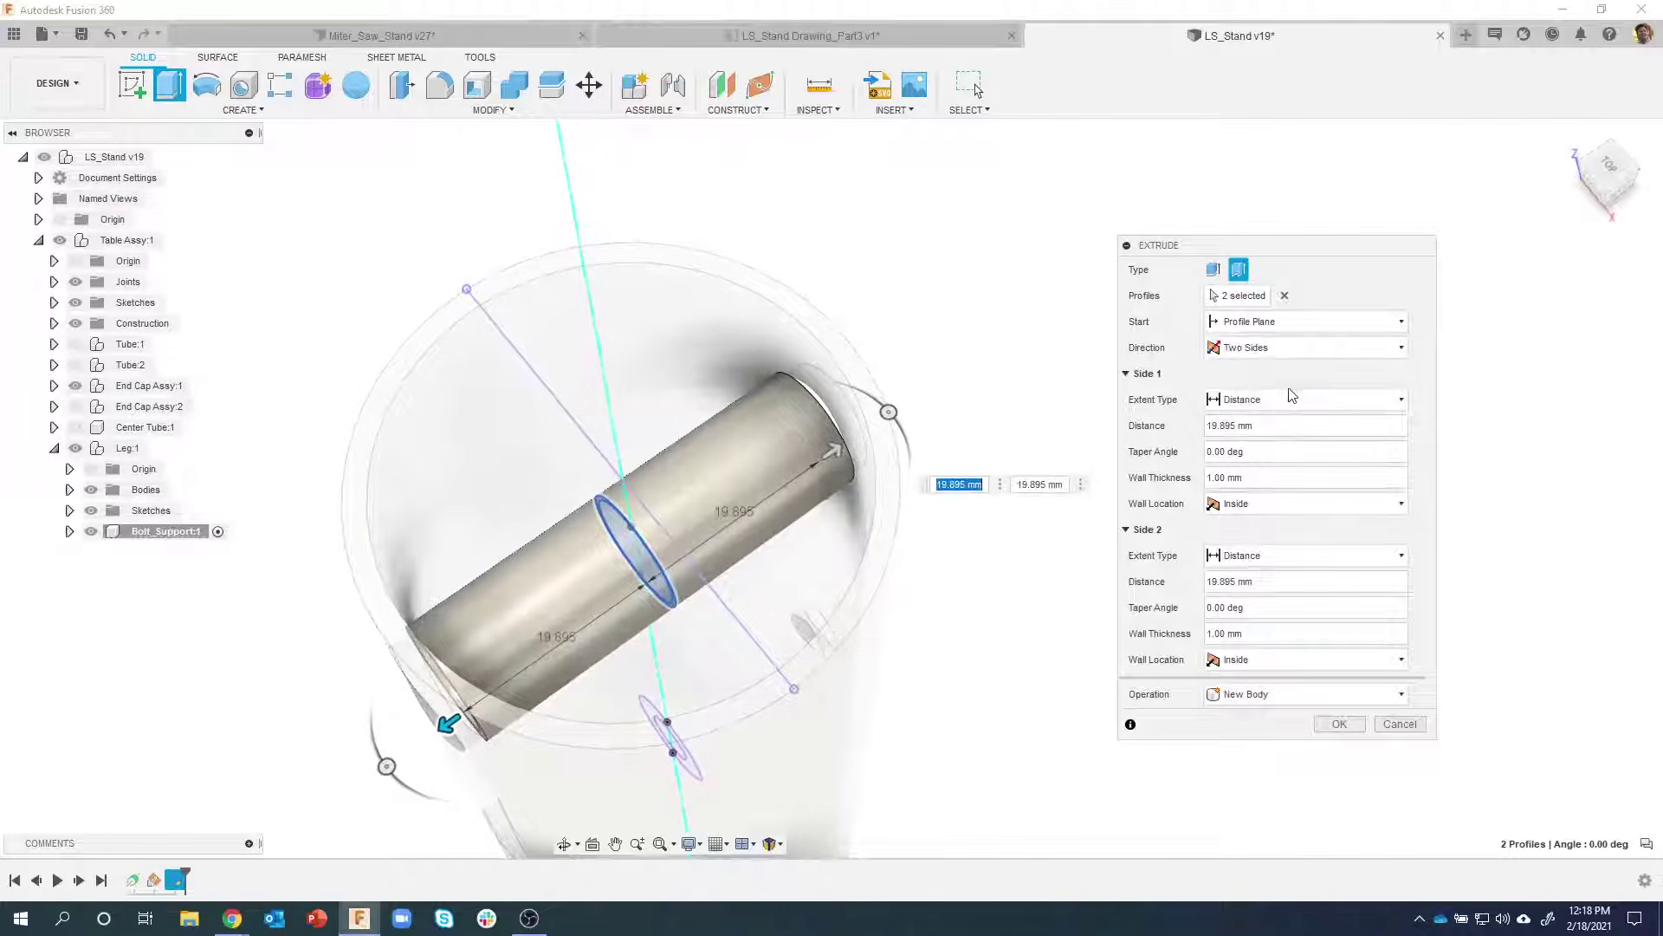
{"action": "left_click", "coordinate": [1288, 403]}
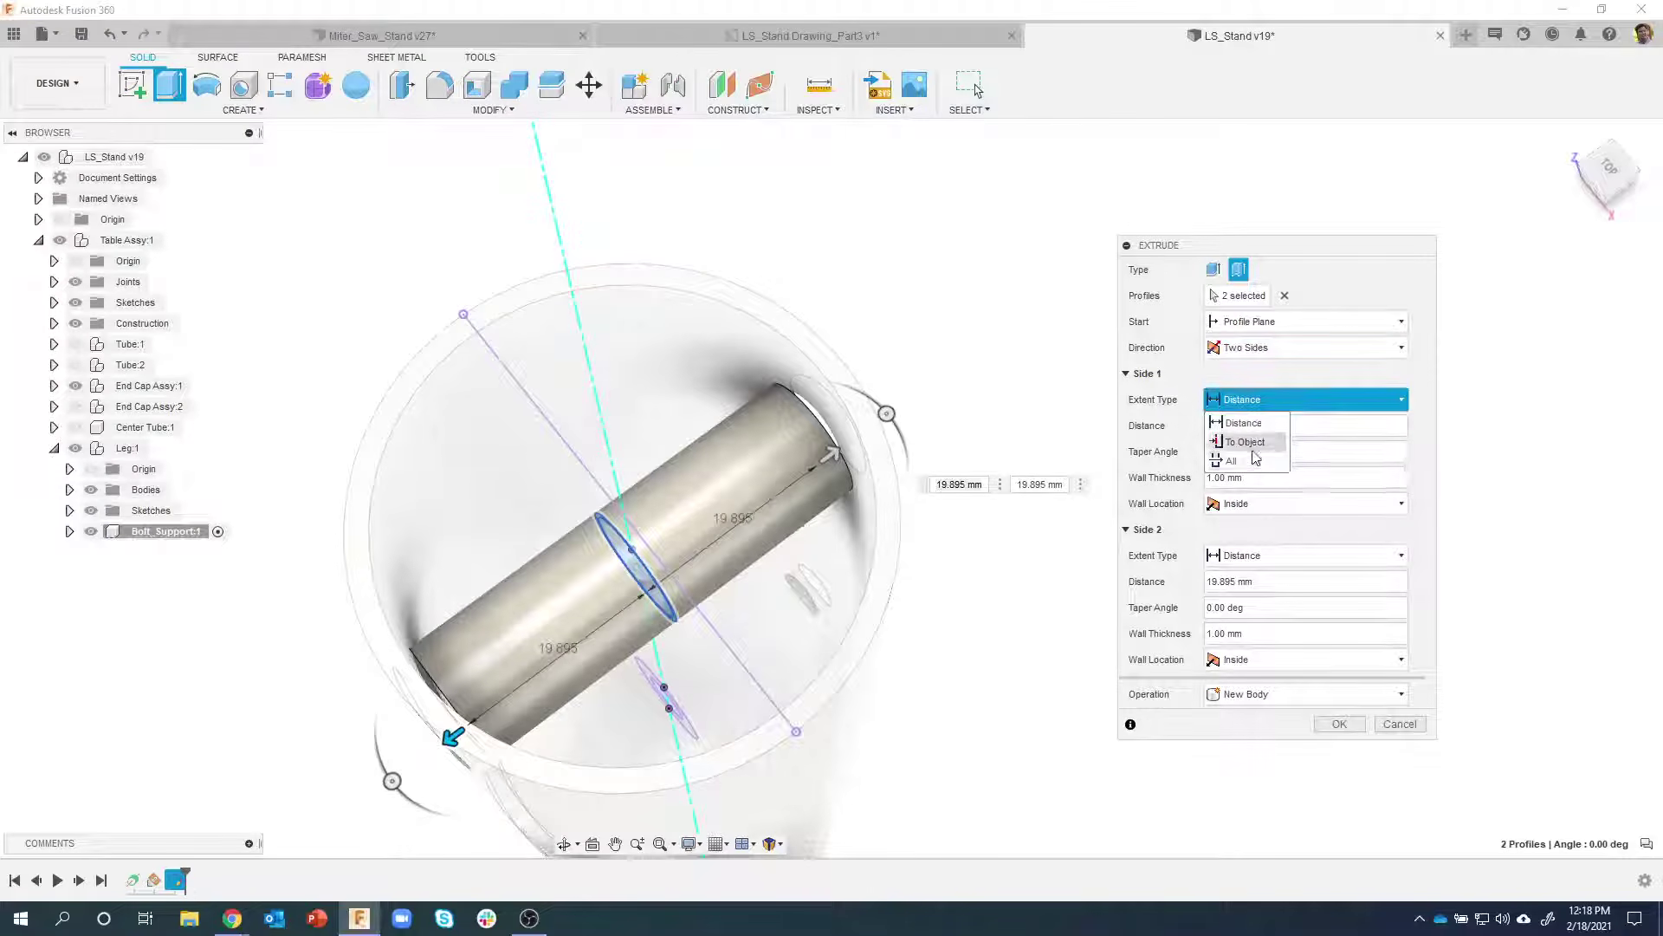
{"action": "left_click", "coordinate": [1248, 442]}
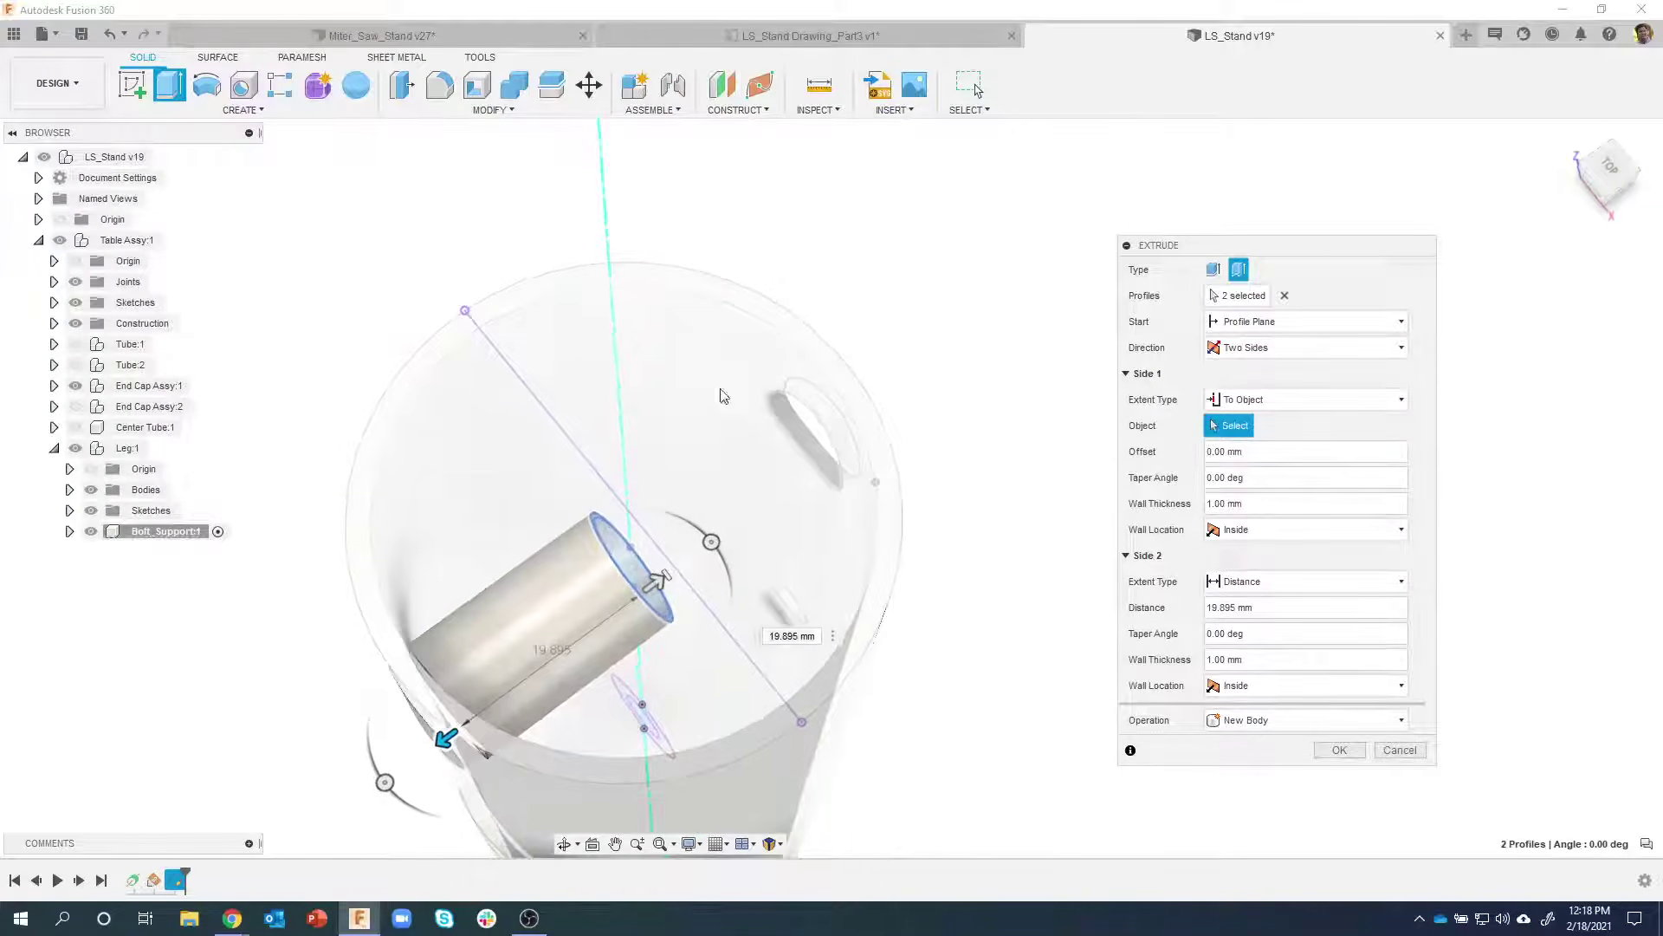
{"action": "middle_click_drag", "start_coordinate": [795, 400], "coordinate": [704, 405], "text": "shift"}
{"action": "left_click", "coordinate": [854, 520]}
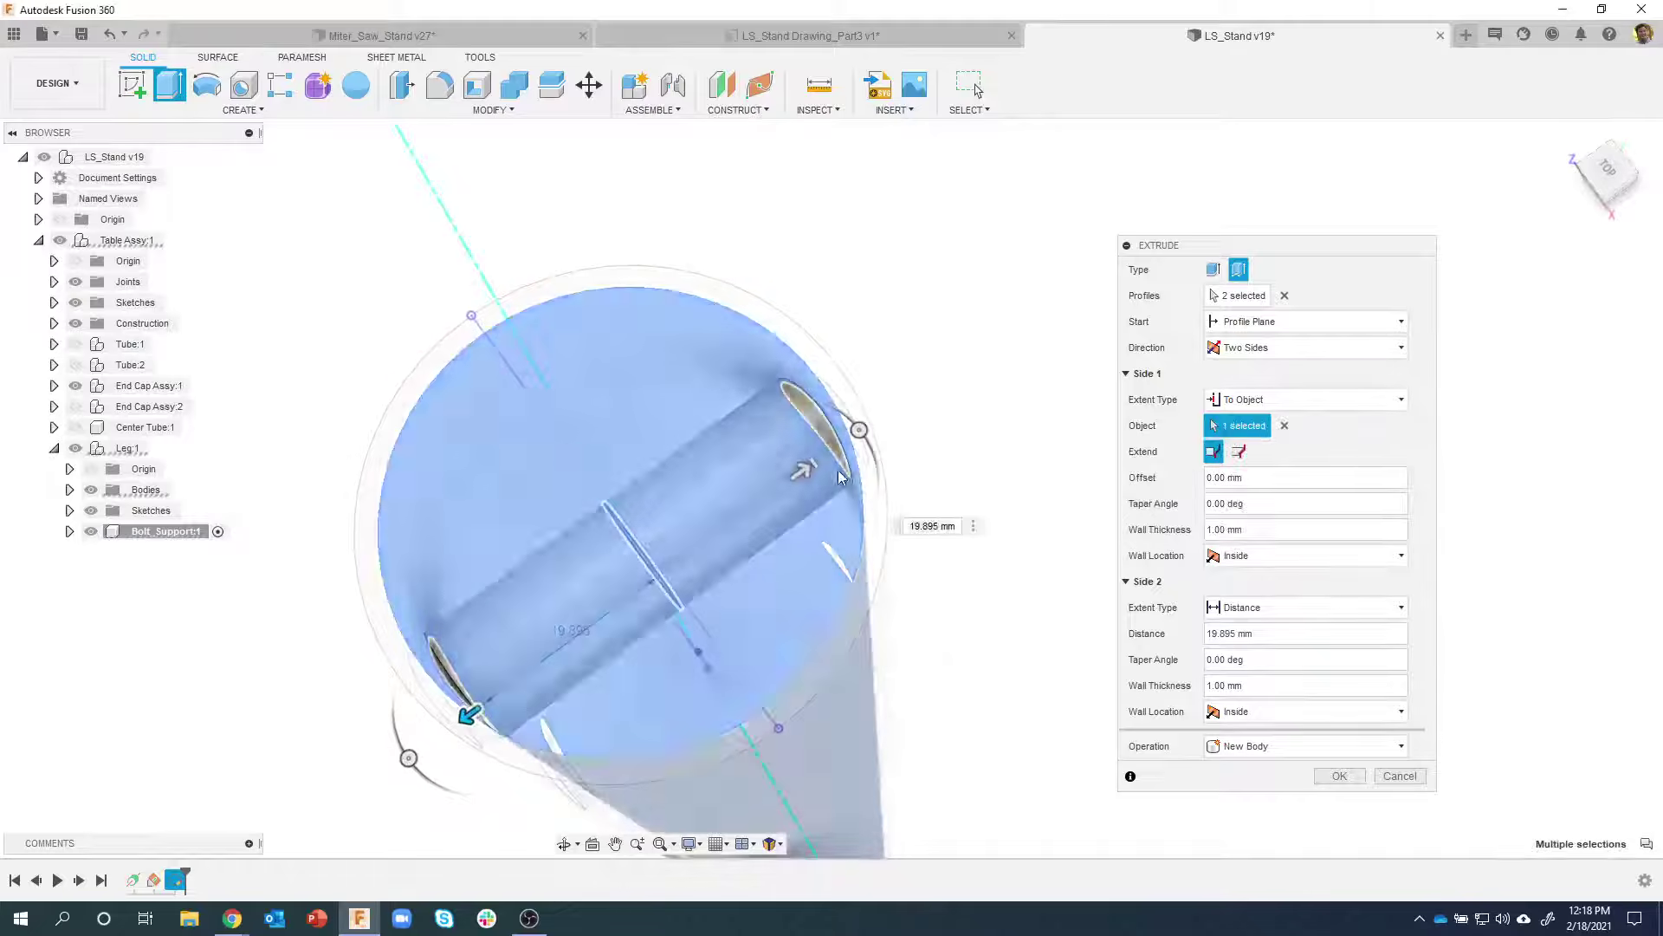
{"action": "middle_click_drag", "start_coordinate": [863, 523], "coordinate": [919, 536], "text": "shift"}
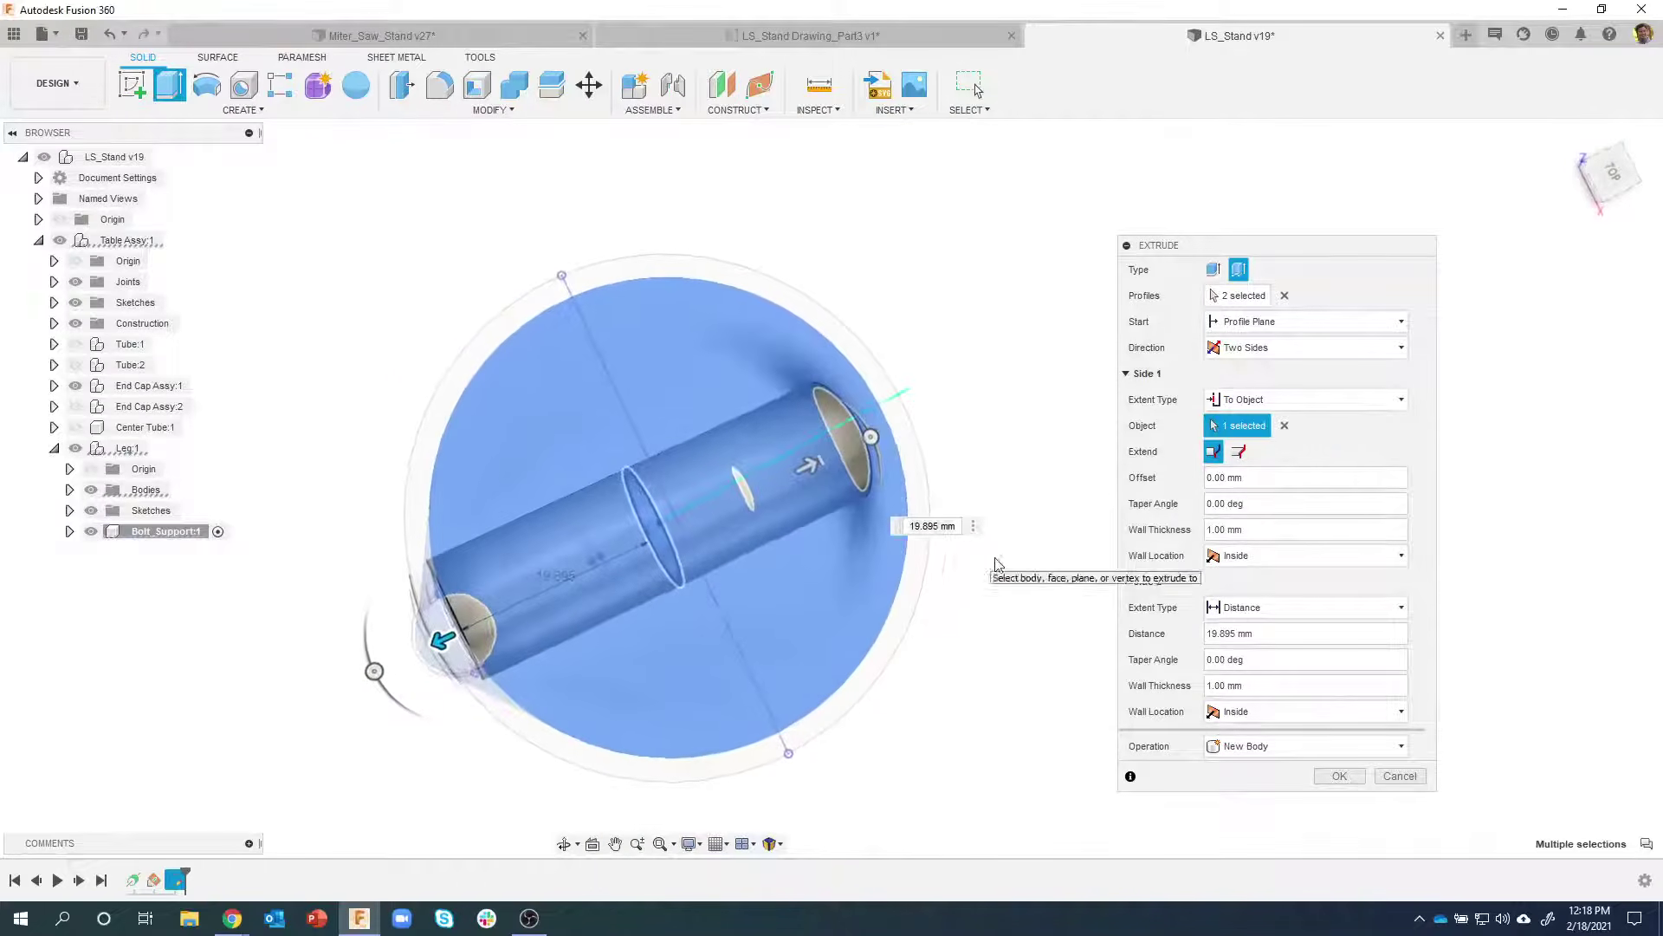
Try to extend the second side of the thin extrusion up to an object as well
{"action": "left_click", "coordinate": [1273, 608]}
{"action": "left_click", "coordinate": [1247, 649]}
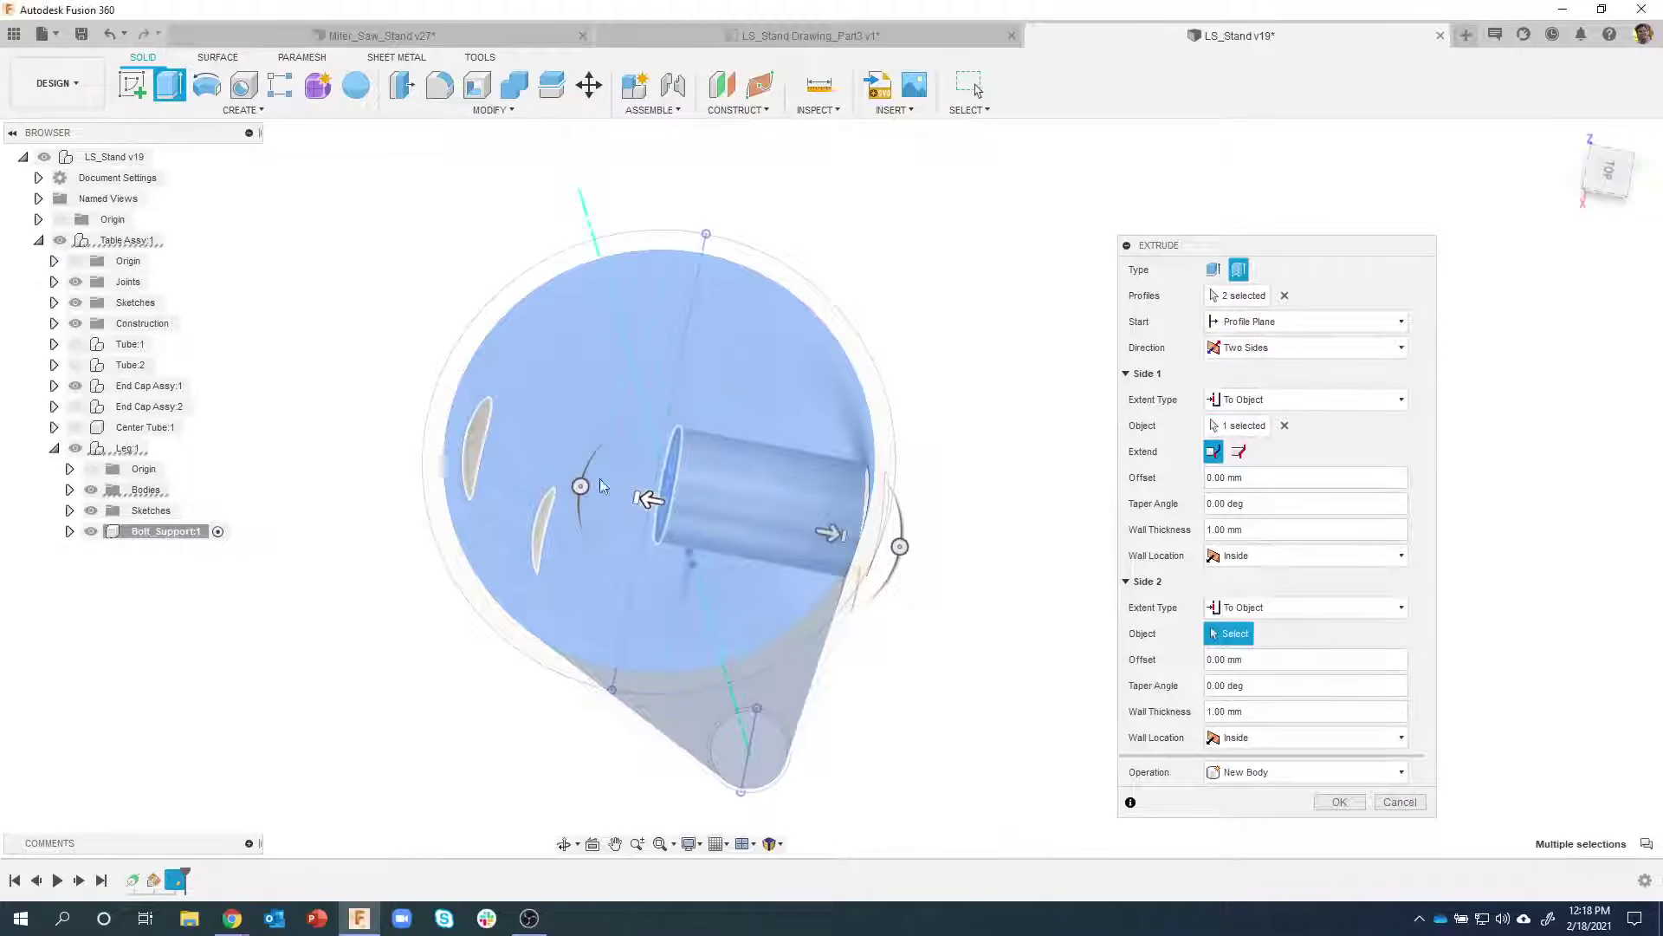
{"action": "middle_click_drag", "start_coordinate": [675, 515], "coordinate": [804, 562], "text": "shift"}
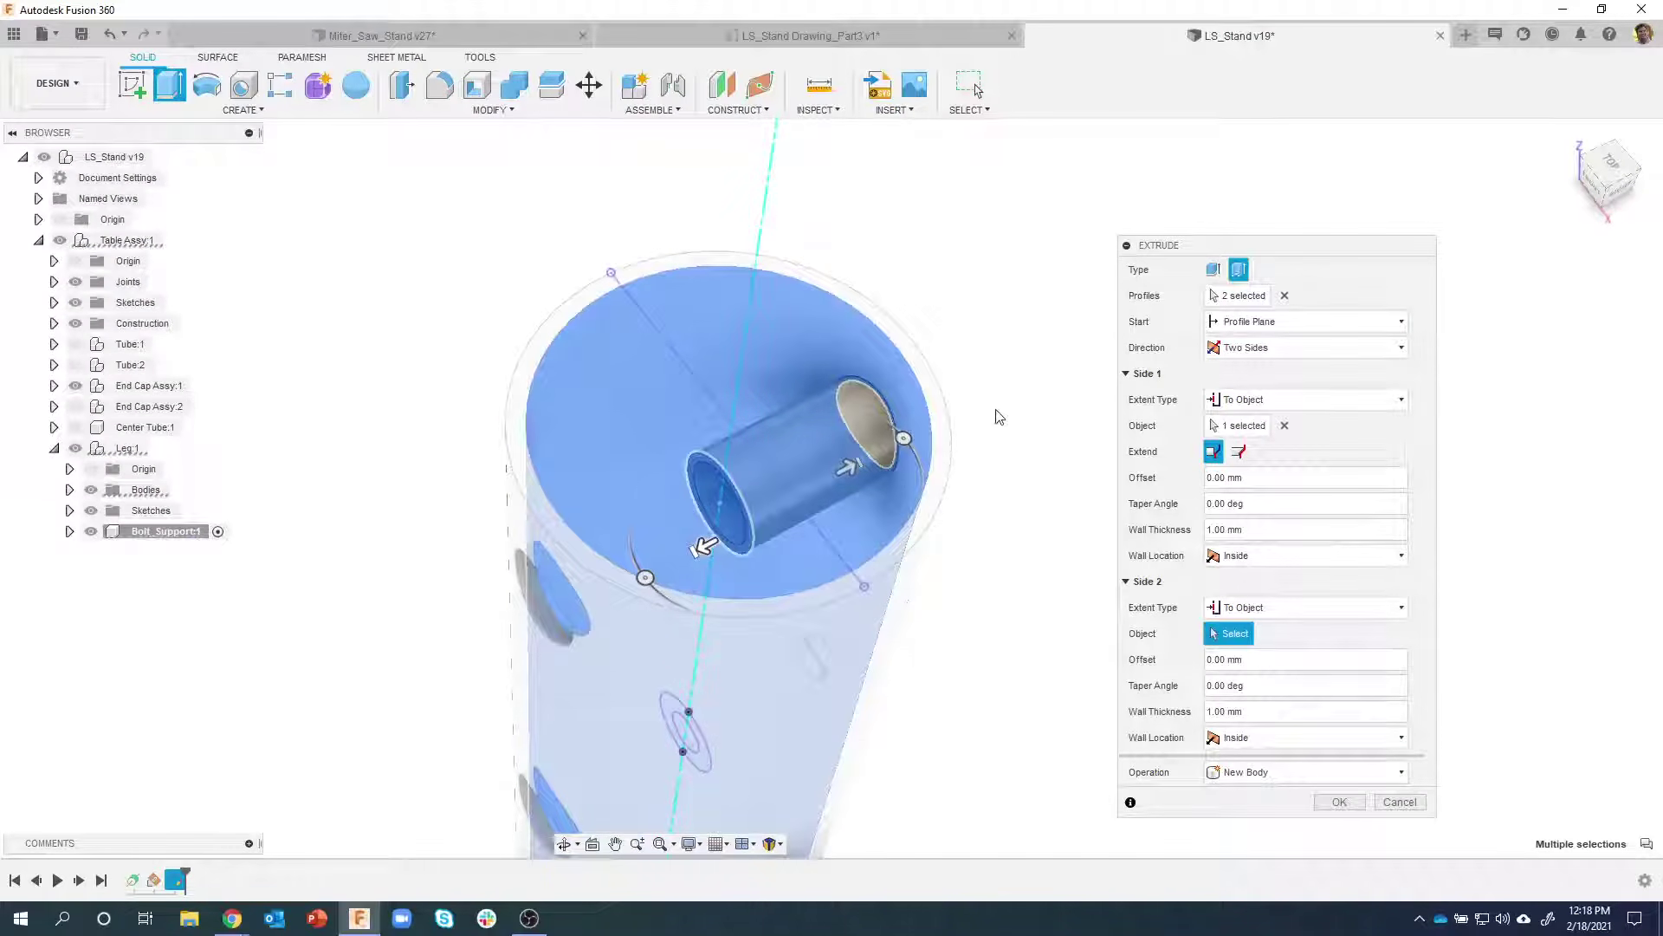
Return the thin extrusion to one side up to the leg tube's inner face and create it with a 0.5 mm wall
{"action": "left_click", "coordinate": [1299, 348]}
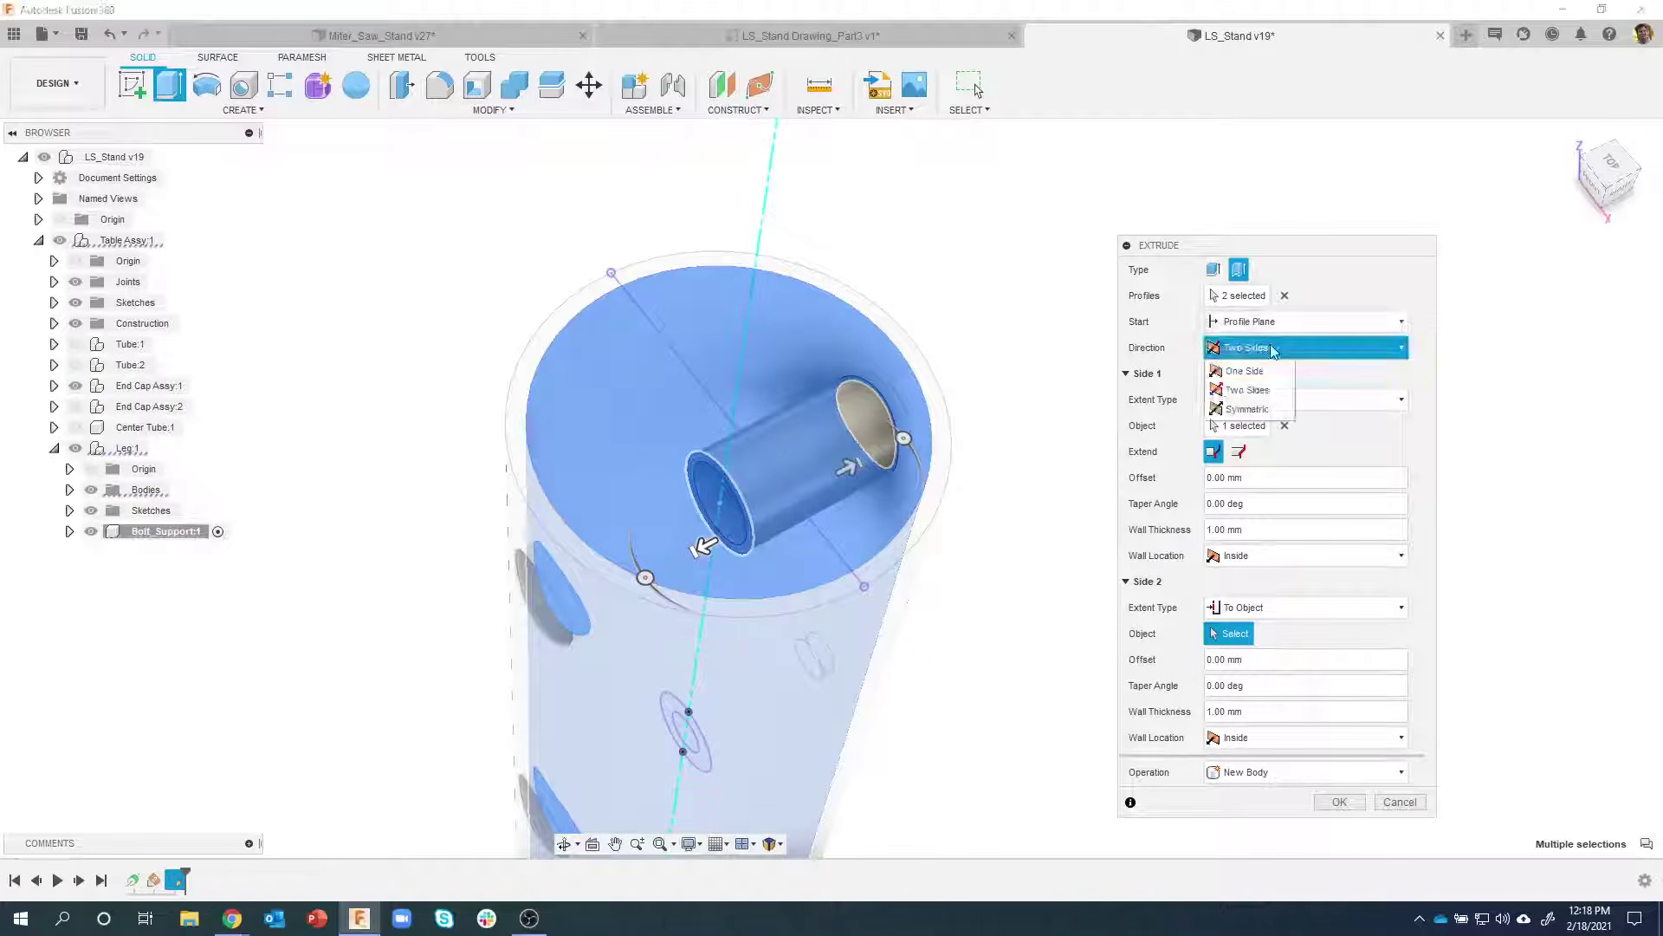
{"action": "left_click", "coordinate": [1255, 374]}
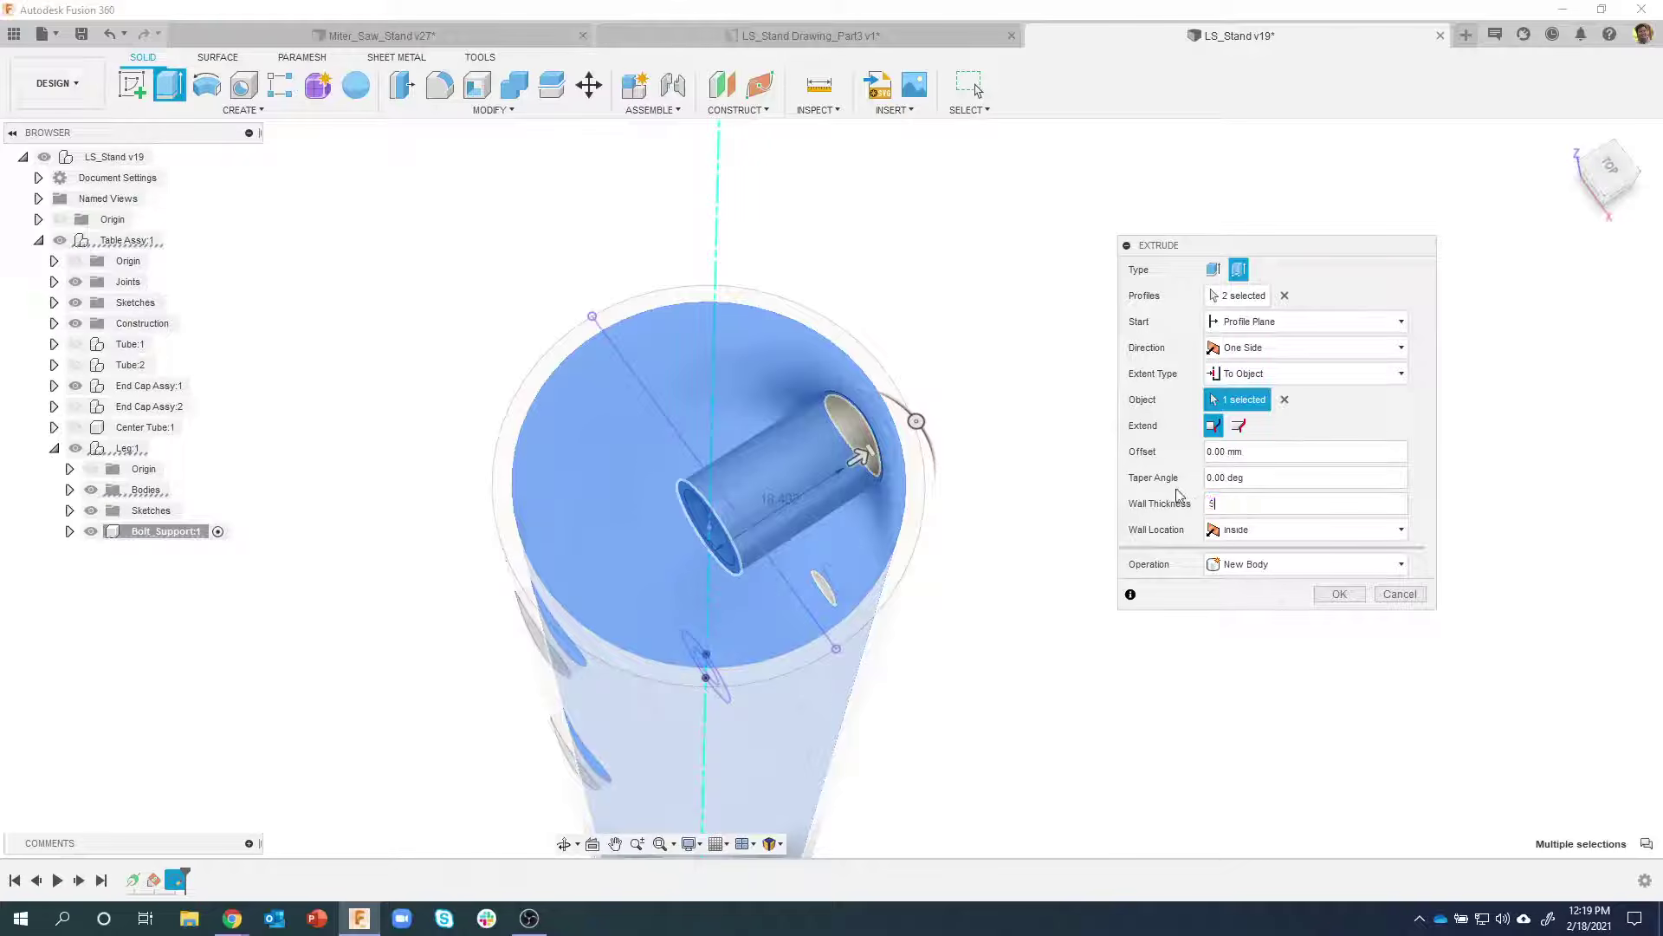
{"action": "left_click", "coordinate": [1342, 595]}
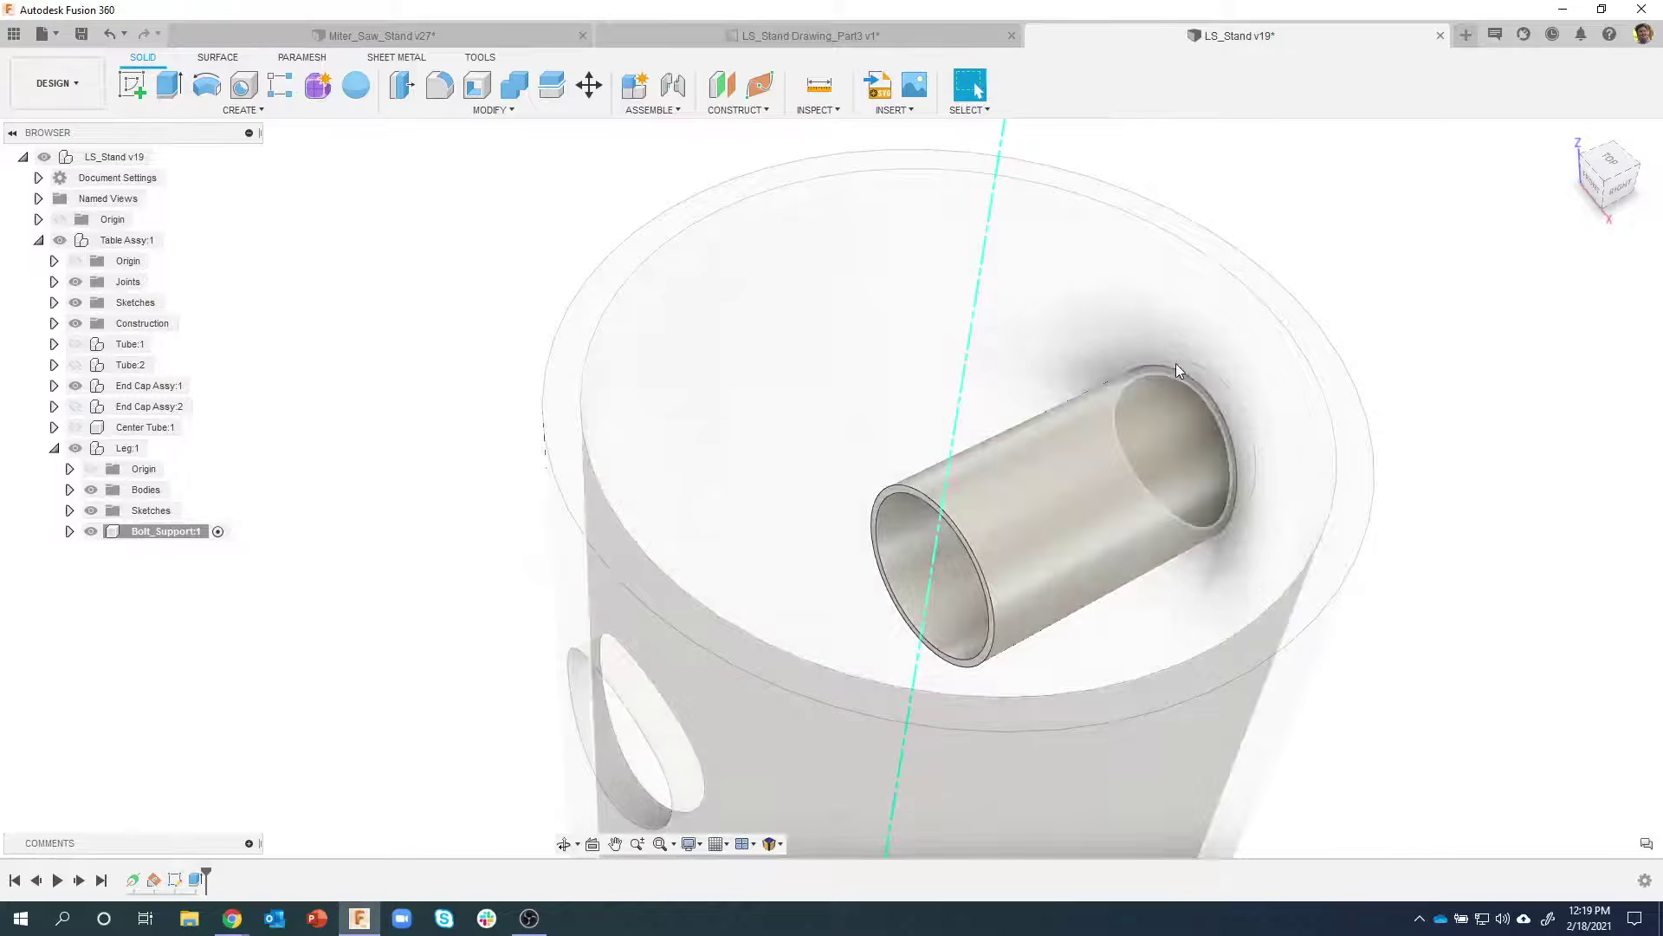
Extrude the bolt support's free ring-shaped end face up to the opposite inner face of the leg tube, joined to the existing body
{"action": "middle_click_drag", "start_coordinate": [1158, 298], "coordinate": [849, 498], "text": "shift"}
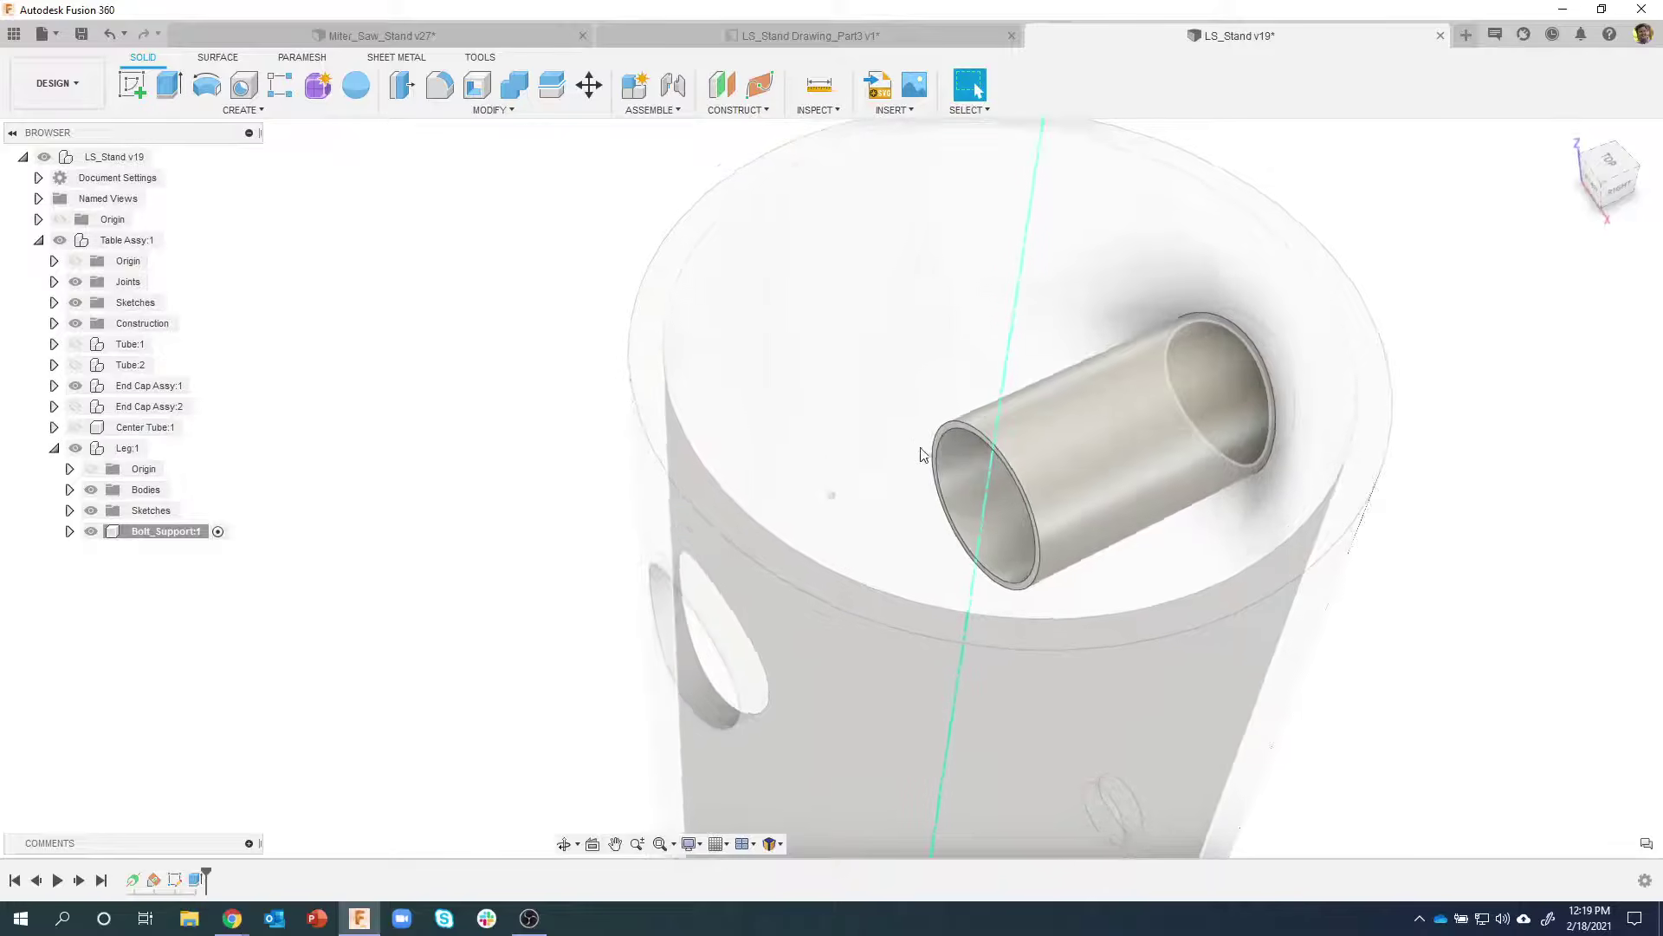
{"action": "scroll", "coordinate": [921, 450], "scroll_direction": "up", "scroll_amount": 6}
{"action": "scroll", "coordinate": [980, 415], "scroll_direction": "down", "scroll_amount": 8}
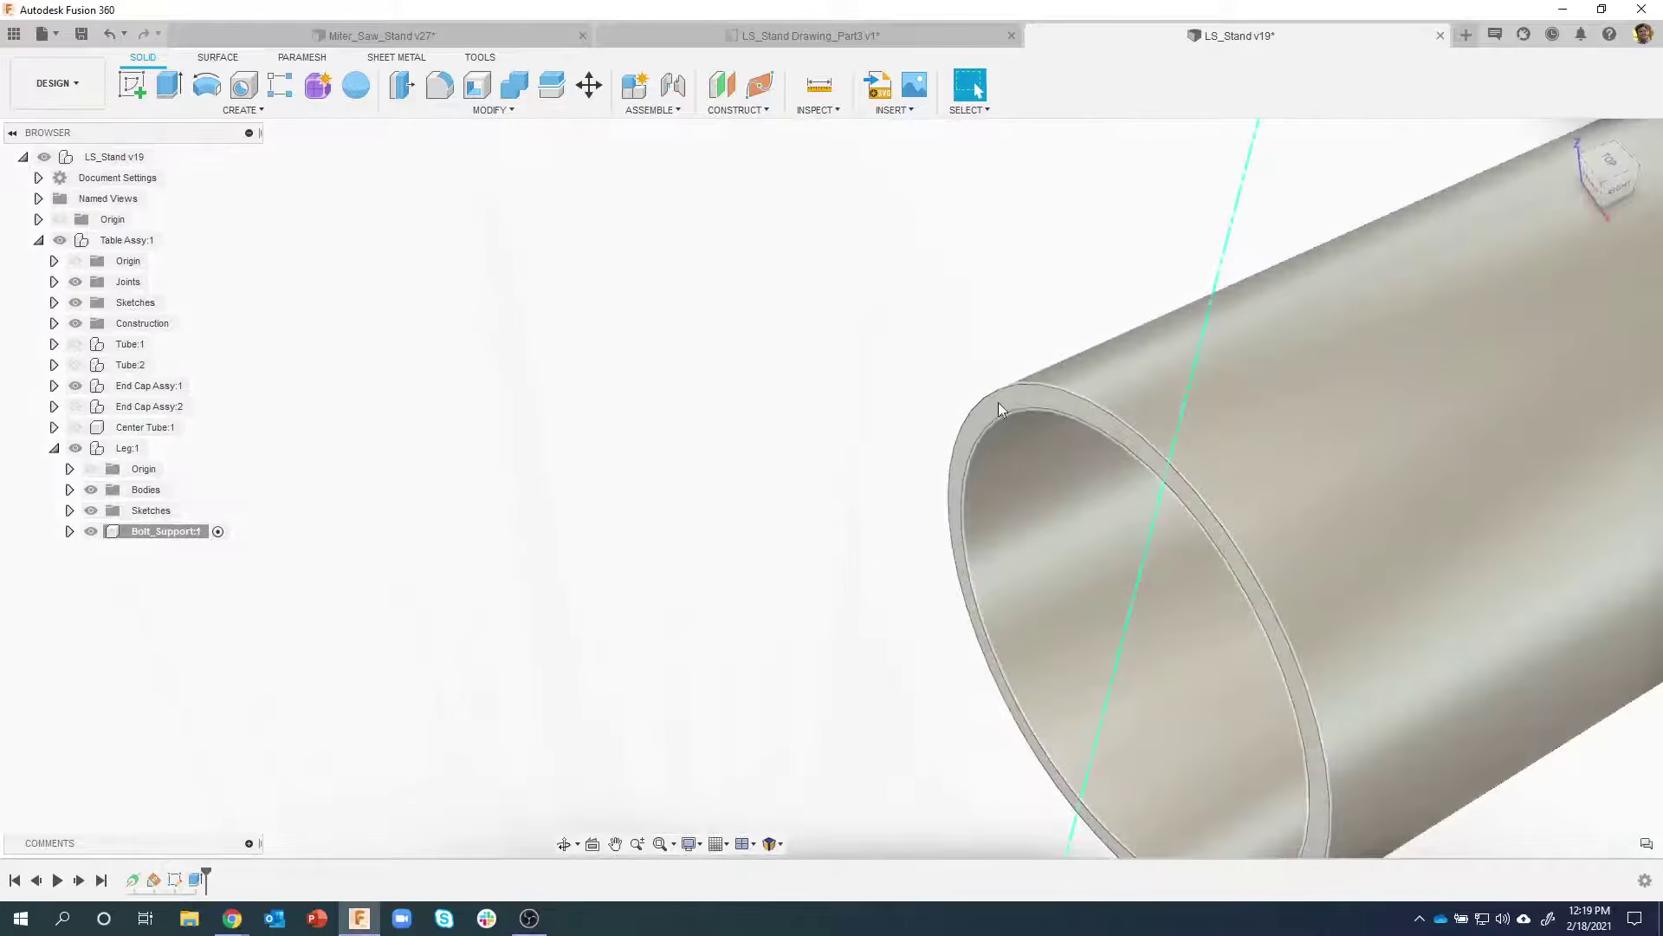
{"action": "scroll", "coordinate": [969, 440], "scroll_direction": "up", "scroll_amount": 5}
{"action": "scroll", "coordinate": [962, 458], "scroll_direction": "up", "scroll_amount": 3}
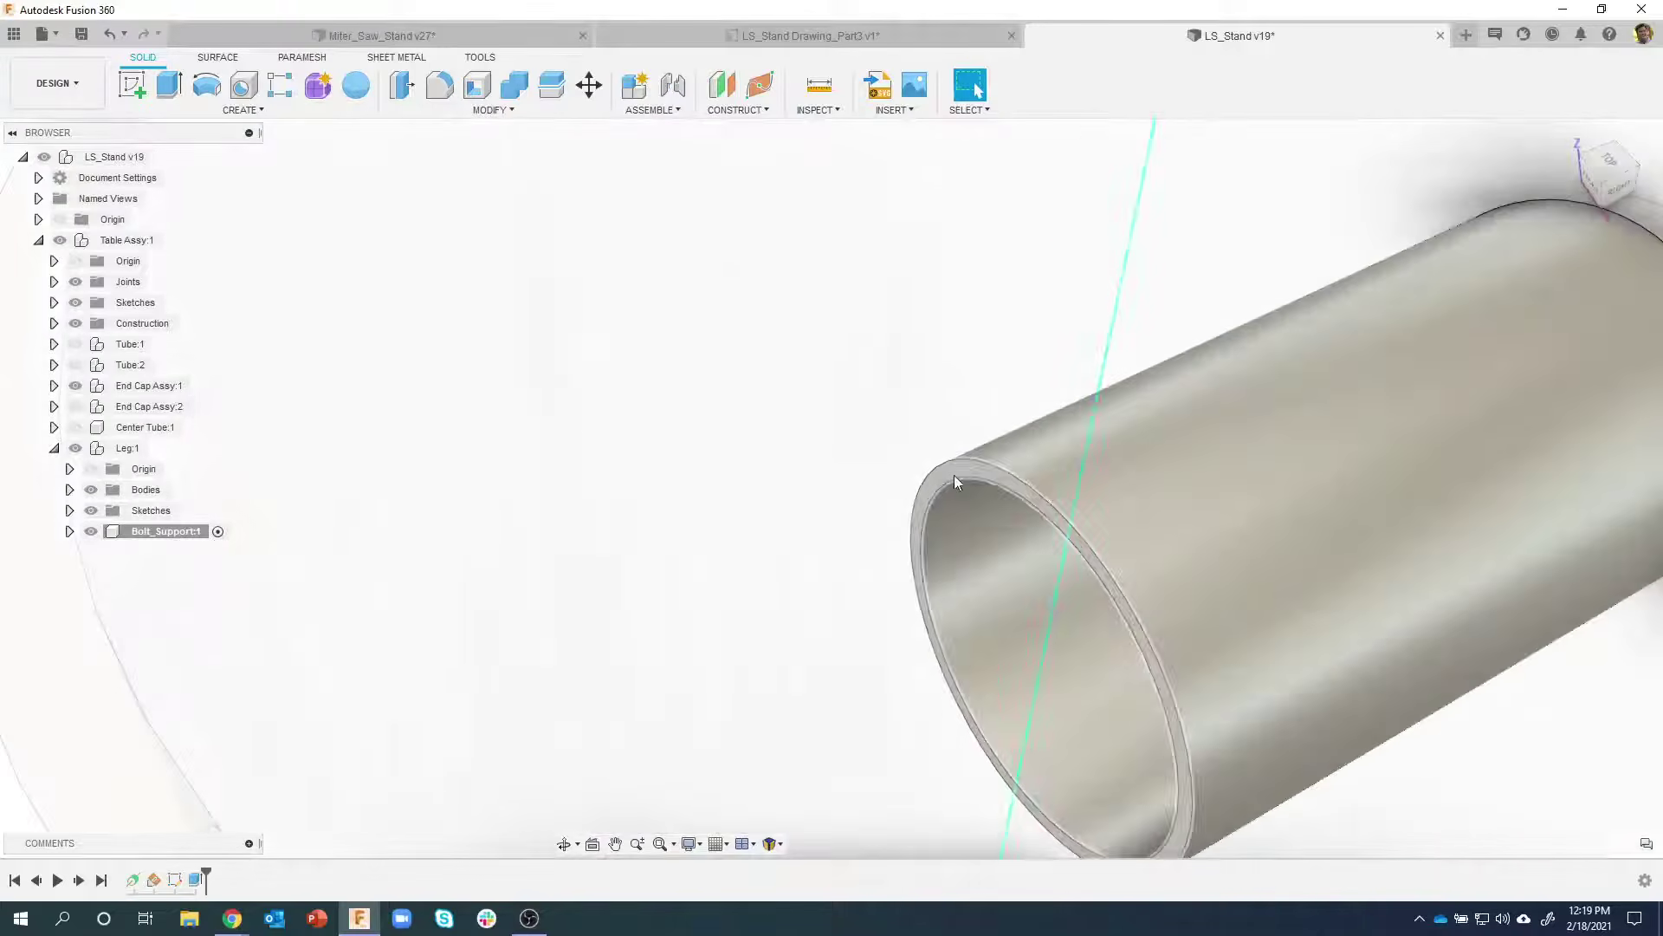
{"action": "left_click", "coordinate": [949, 474]}
{"action": "right_click", "coordinate": [949, 473]}
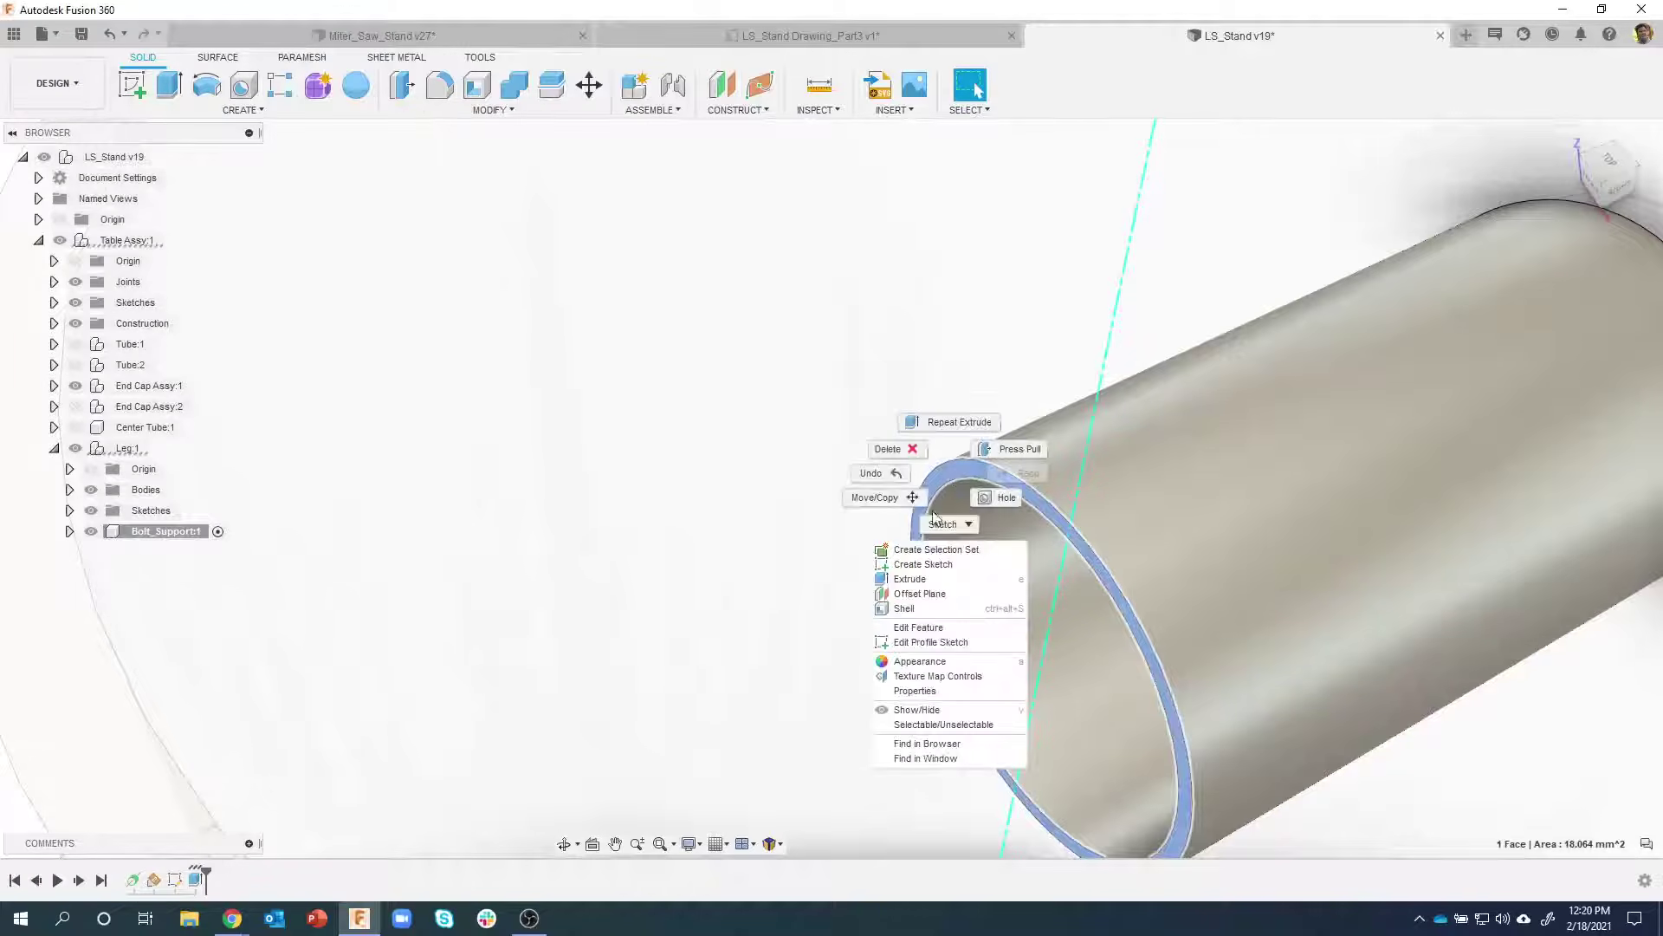
{"action": "left_click", "coordinate": [927, 575]}
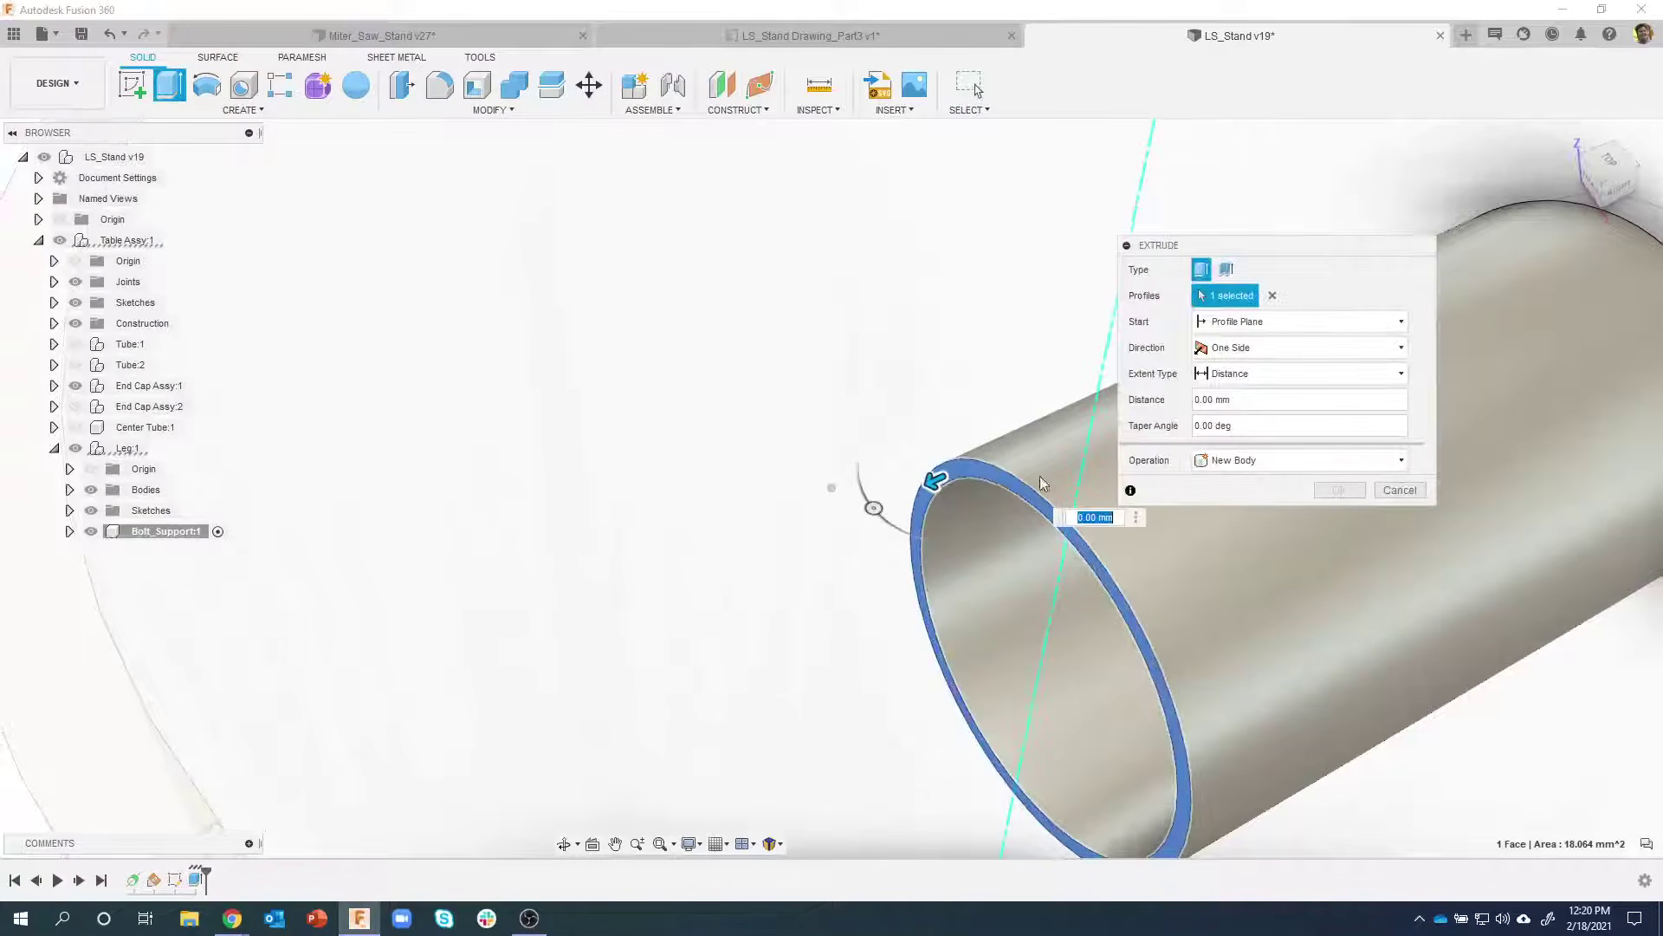
{"action": "middle_click_drag", "start_coordinate": [1040, 476], "coordinate": [861, 434], "text": "shift"}
{"action": "left_click", "coordinate": [1235, 373]}
{"action": "left_click", "coordinate": [1230, 417]}
{"action": "left_click", "coordinate": [522, 294]}
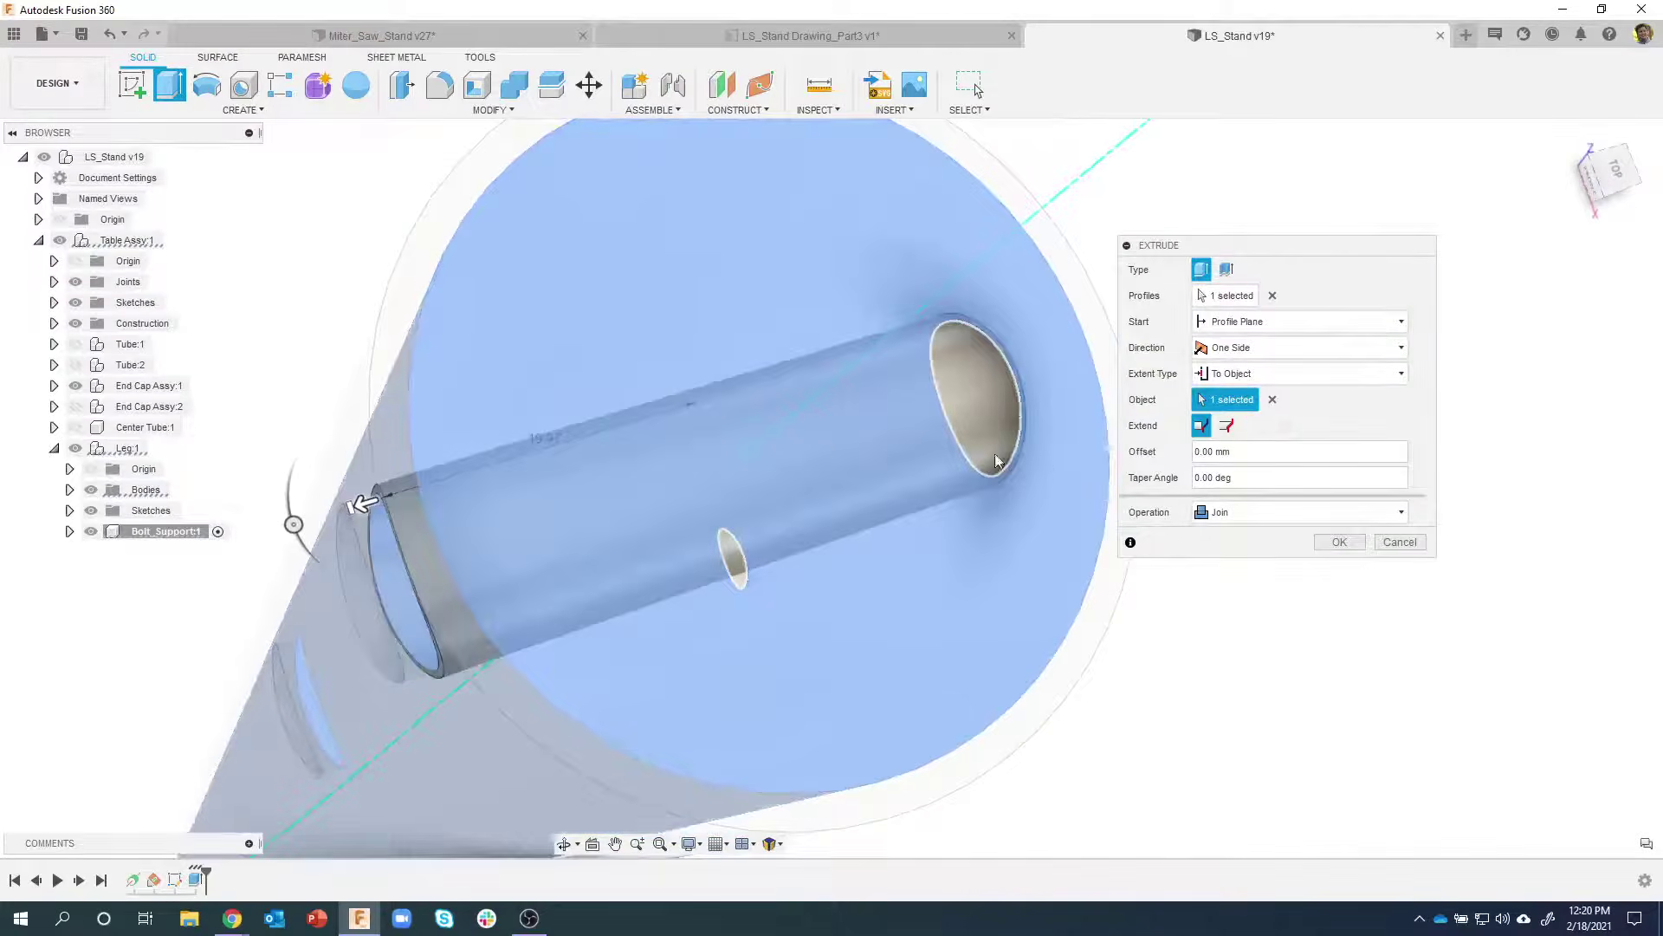
{"action": "middle_click_drag", "start_coordinate": [996, 461], "coordinate": [1018, 475], "text": "shift"}
{"action": "left_click", "coordinate": [1340, 542]}
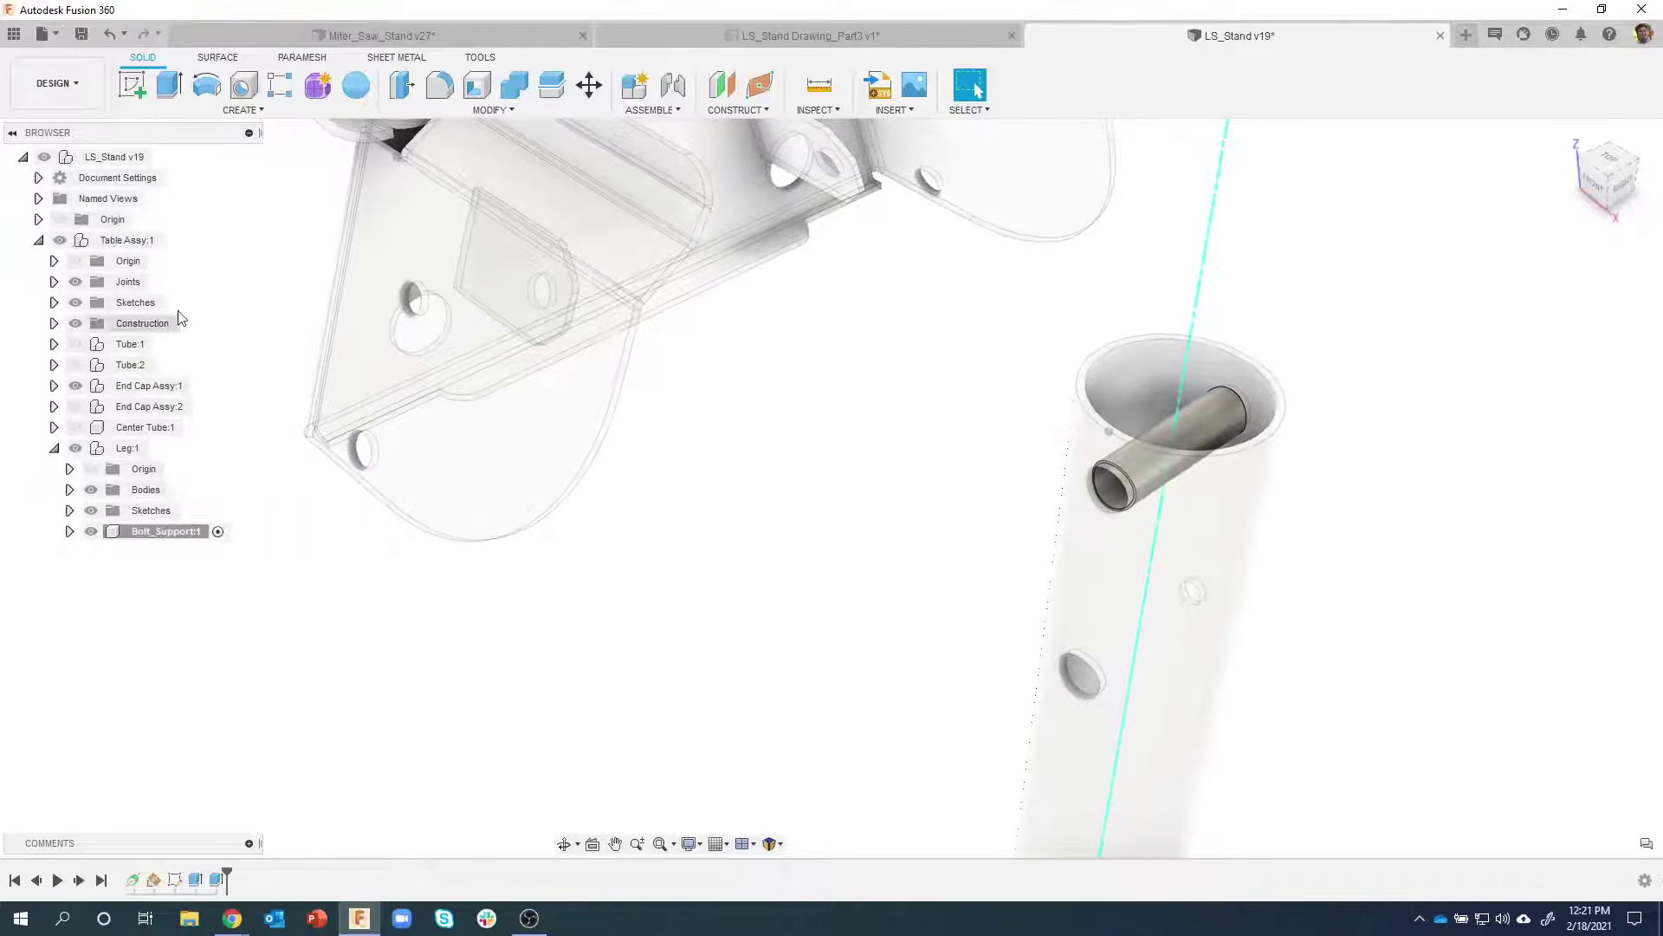
{"action": "right_click", "coordinate": [123, 241]}
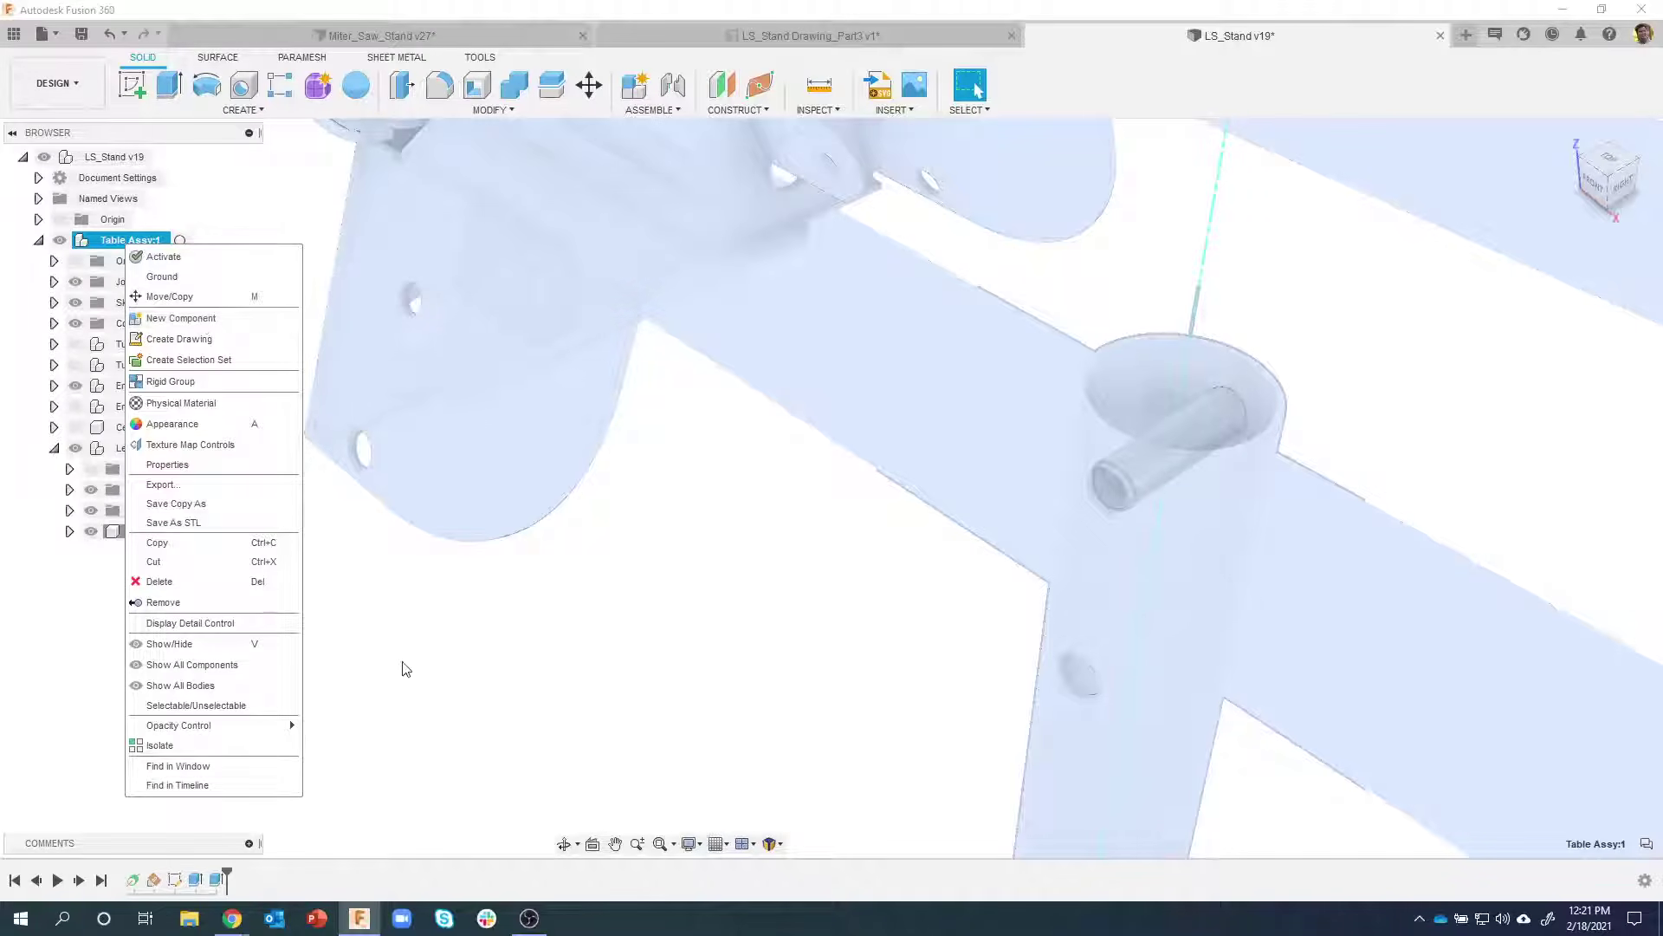
{"action": "key", "text": "Escape"}
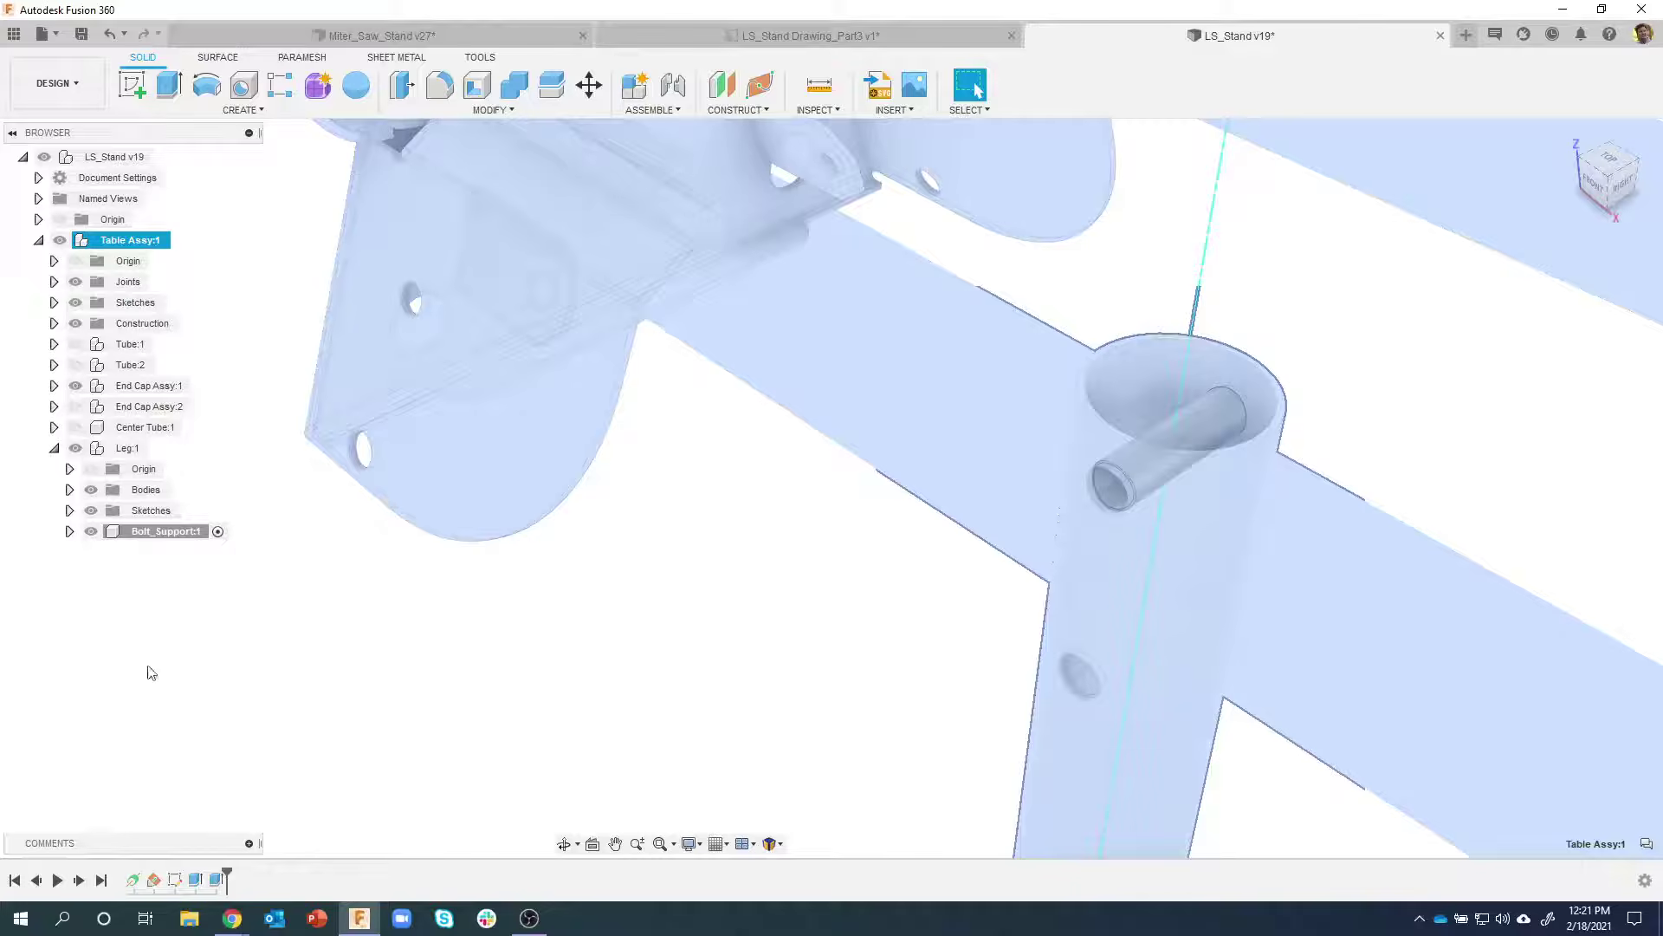
{"action": "left_click", "coordinate": [287, 652]}
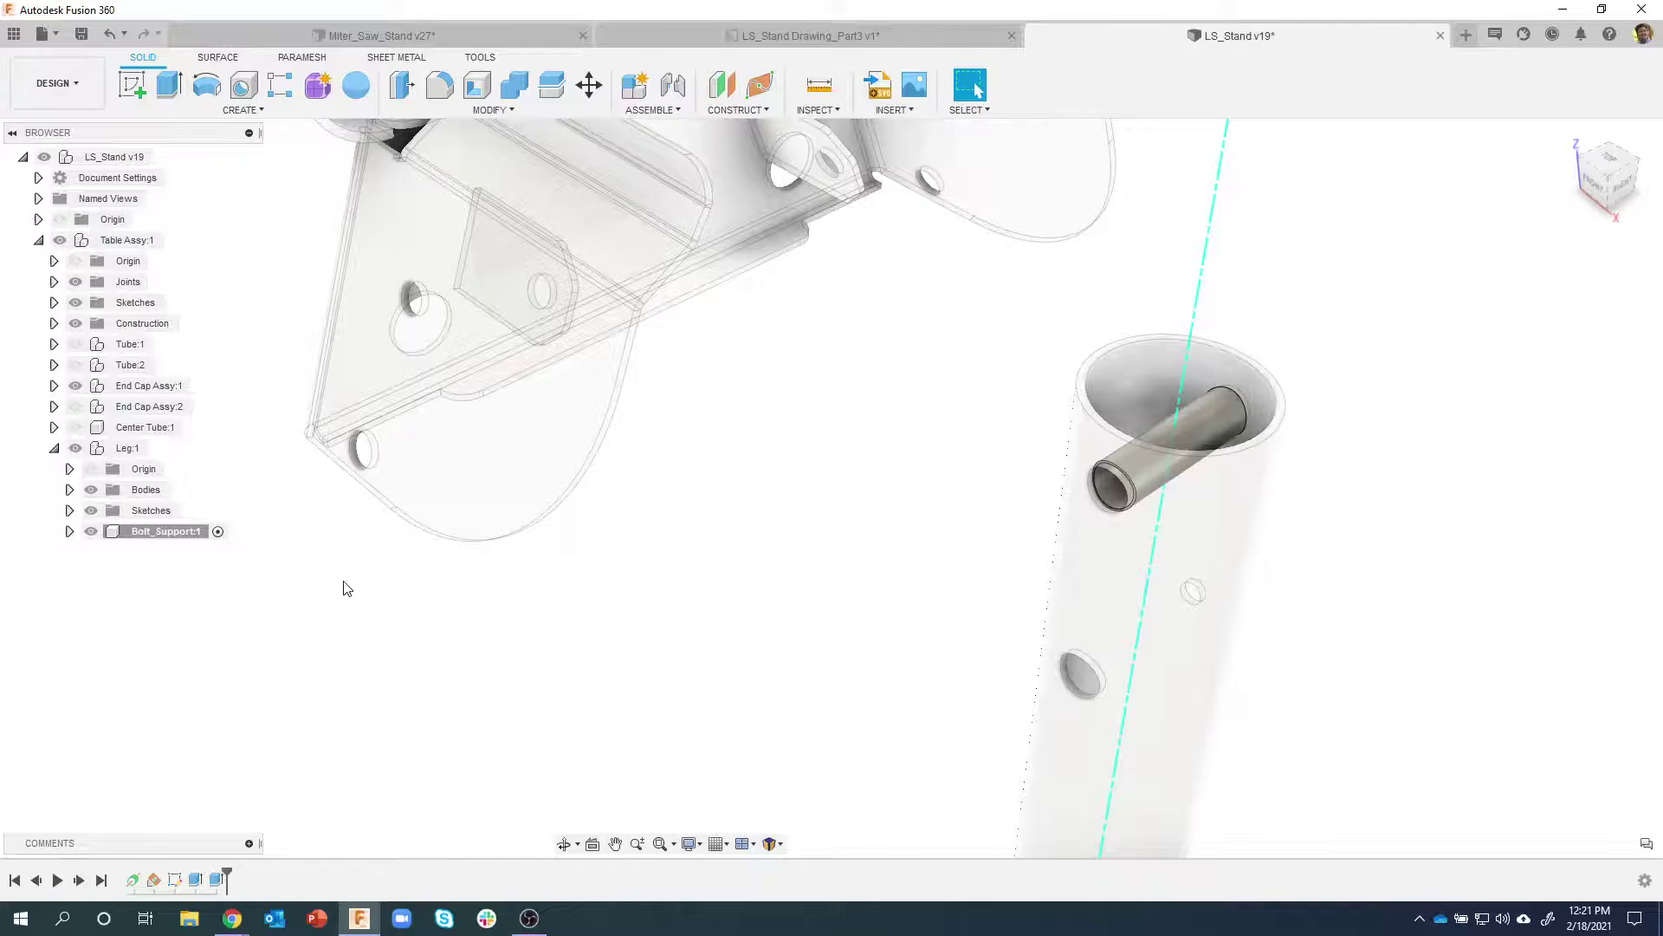
Create and activate a new internal component named Lock Pin inside Table Assy
{"action": "right_click", "coordinate": [127, 241]}
{"action": "left_click", "coordinate": [190, 320]}
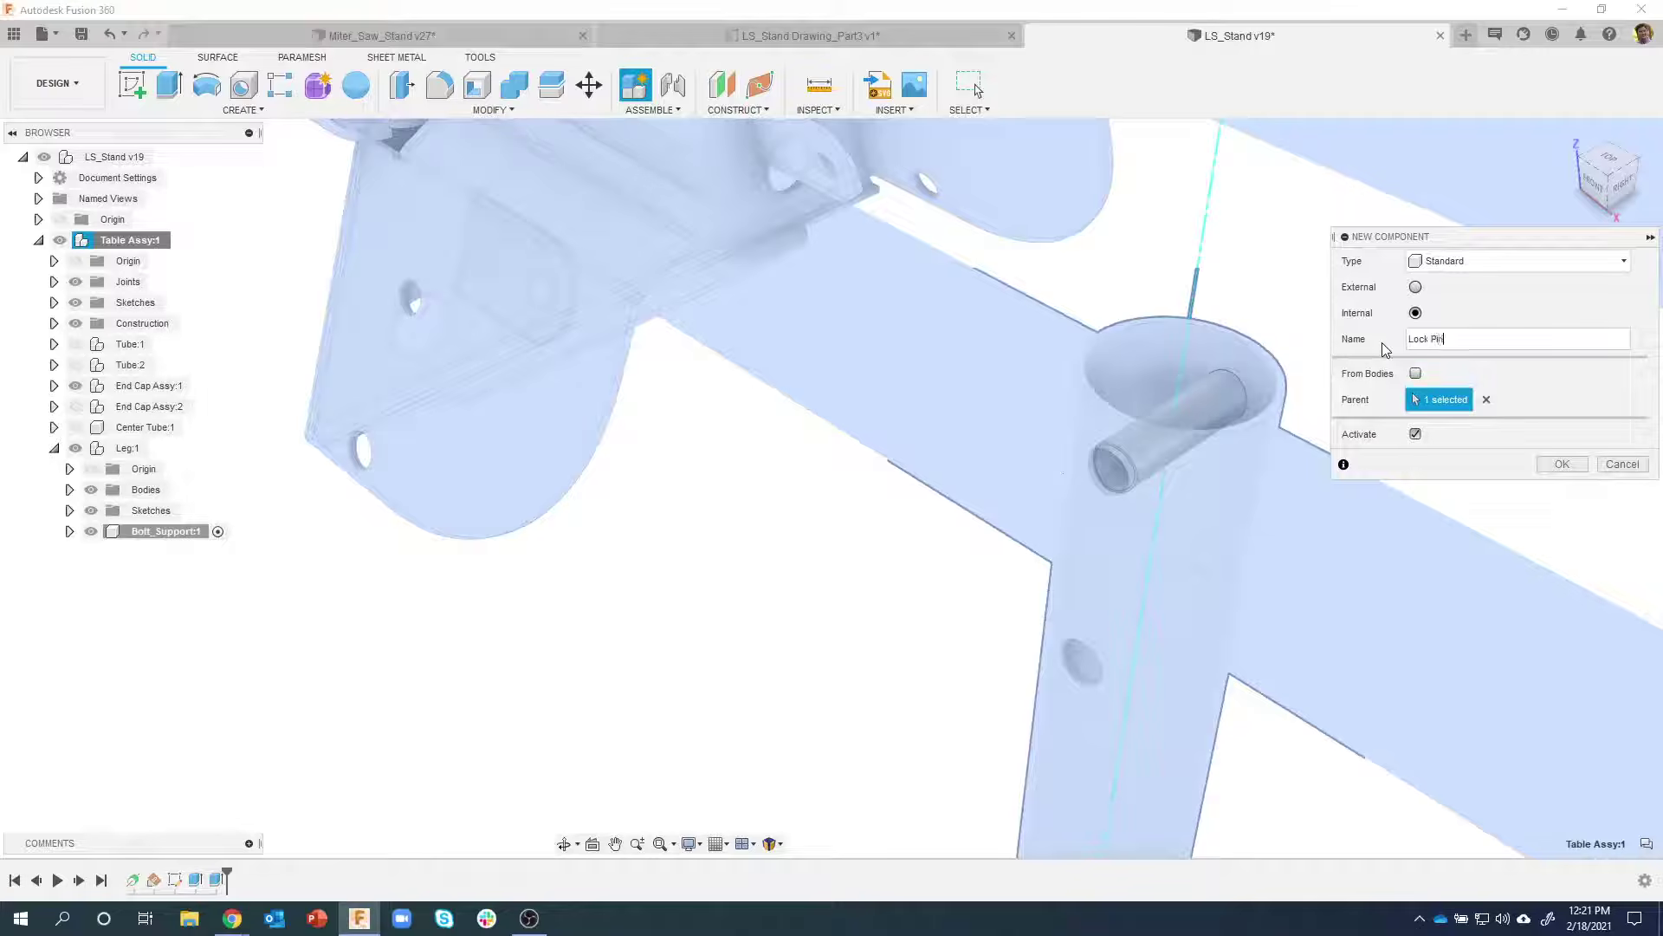
{"action": "key", "text": "Return"}
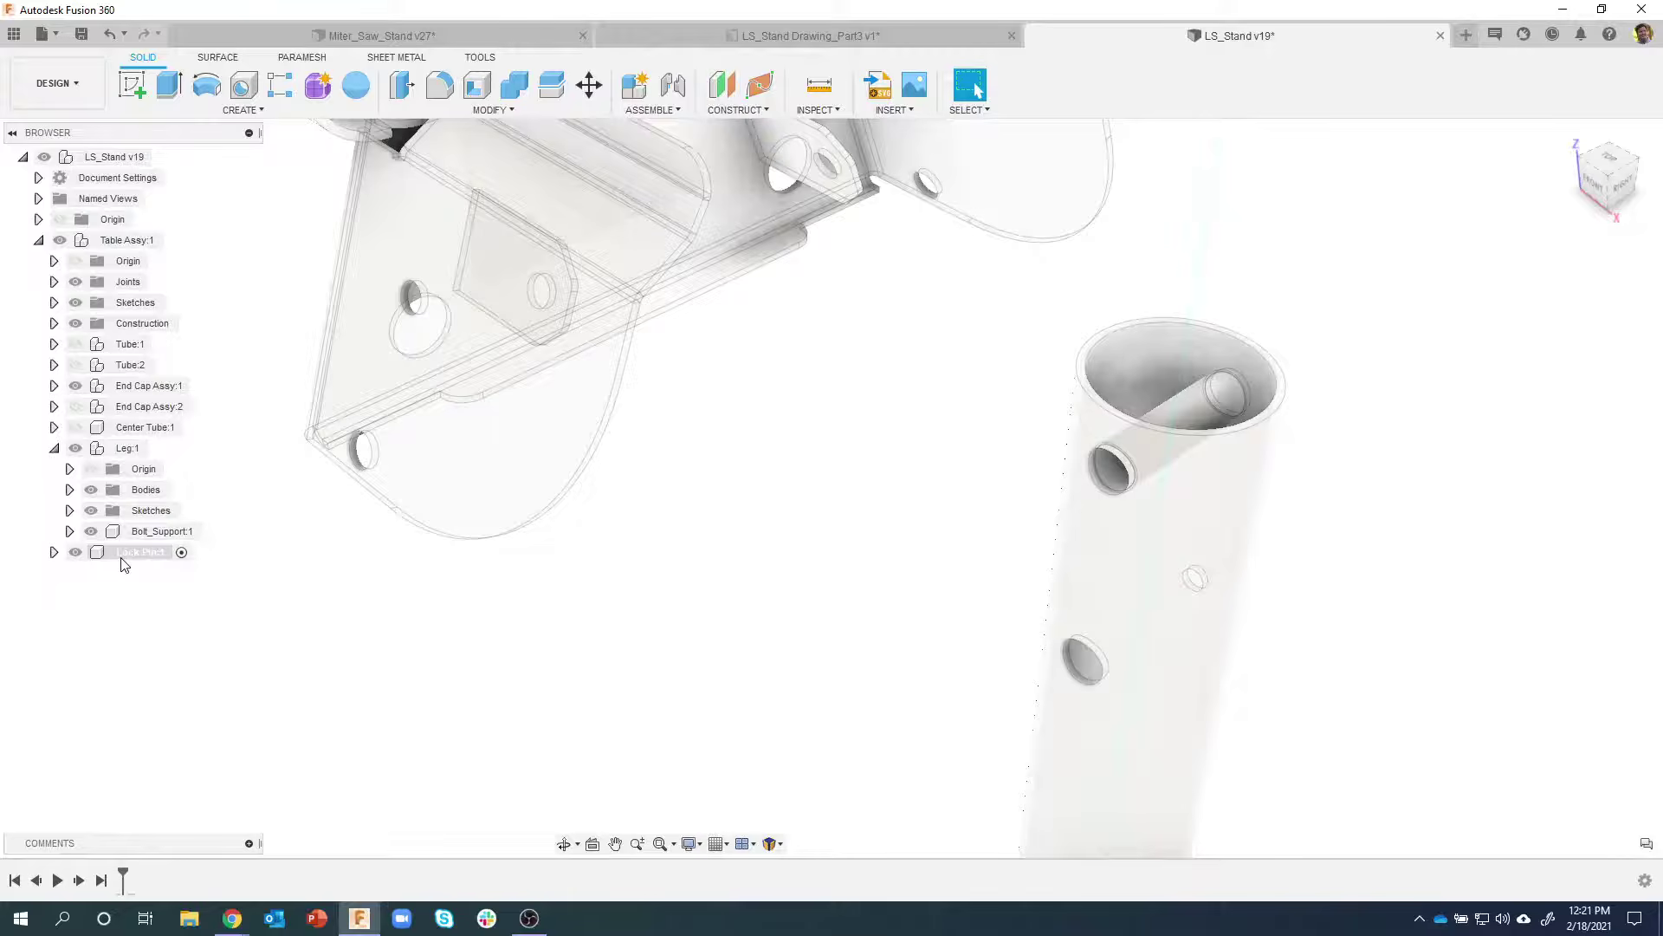
{"action": "left_click", "coordinate": [143, 554]}
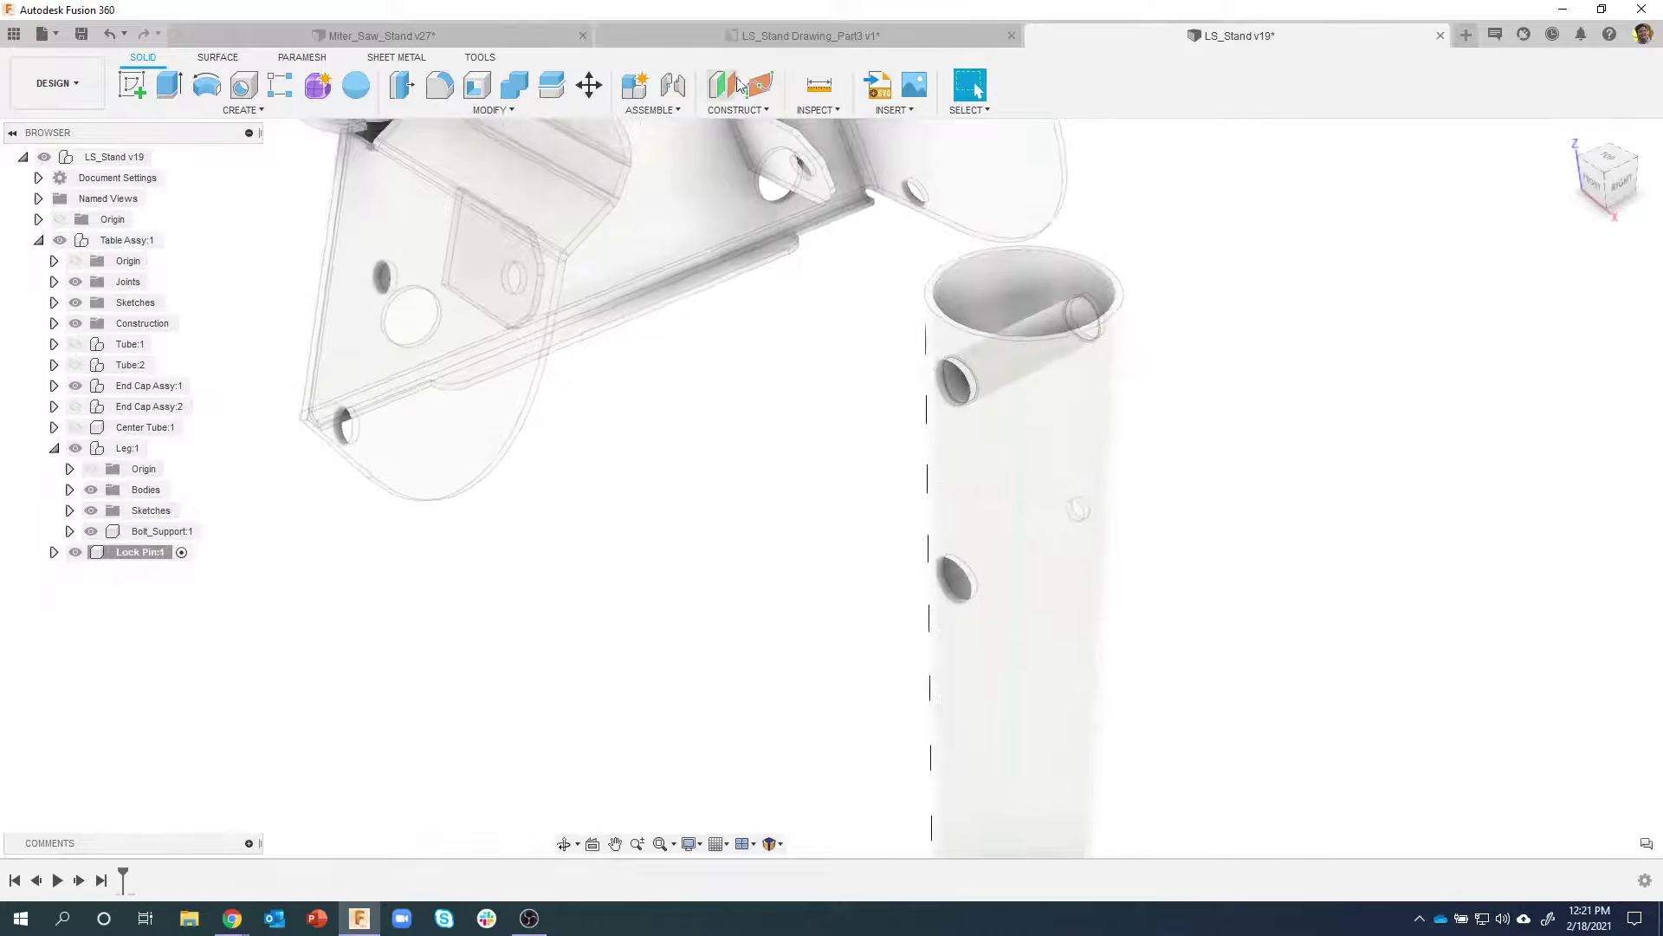
Open the Lock Pin sheet of the LS_Stand drawing and examine the pin's lengths, diameters and groove detail
{"action": "left_click", "coordinate": [811, 36]}
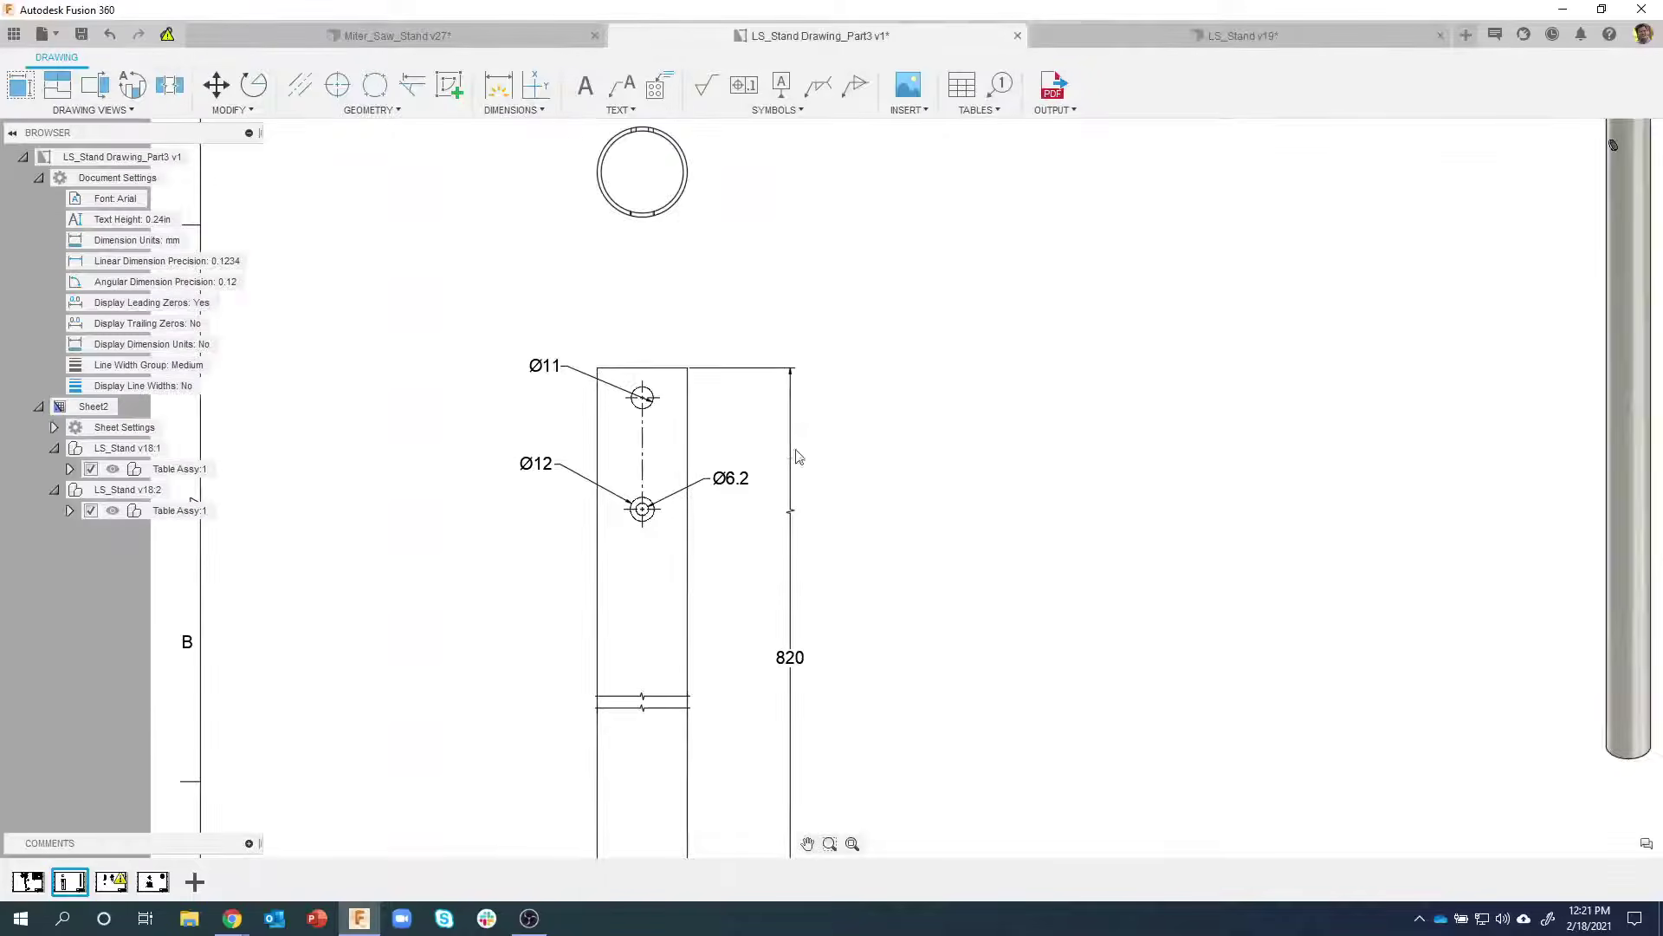
{"action": "left_click", "coordinate": [120, 882]}
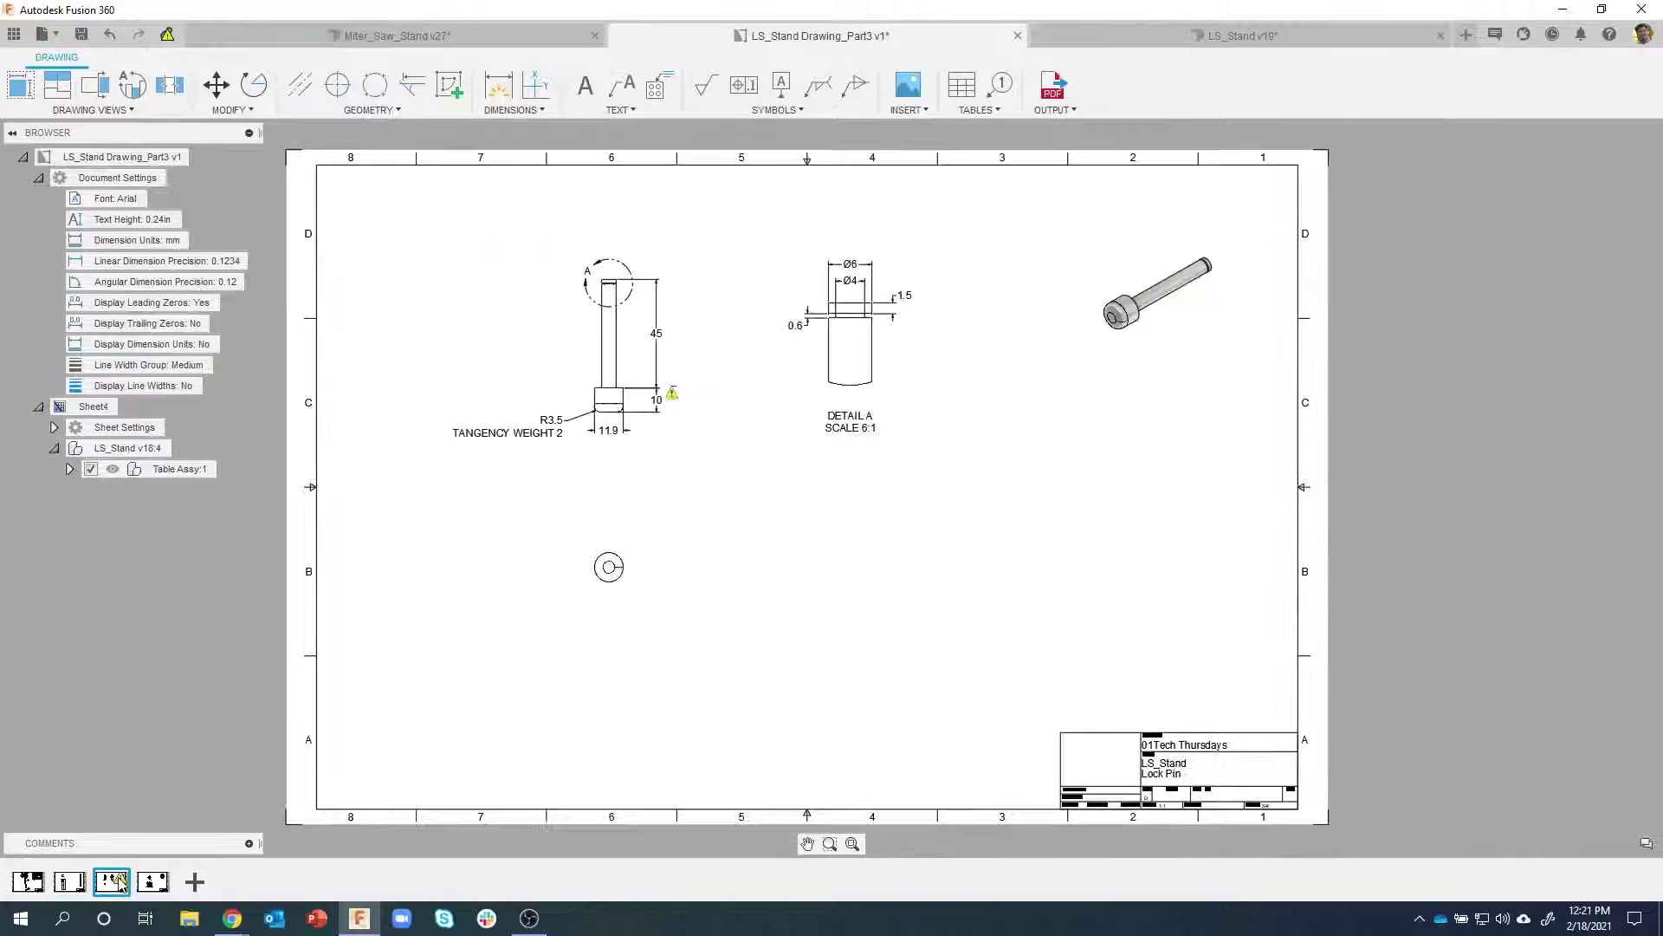
{"action": "scroll", "coordinate": [631, 320], "scroll_direction": "up", "scroll_amount": 3}
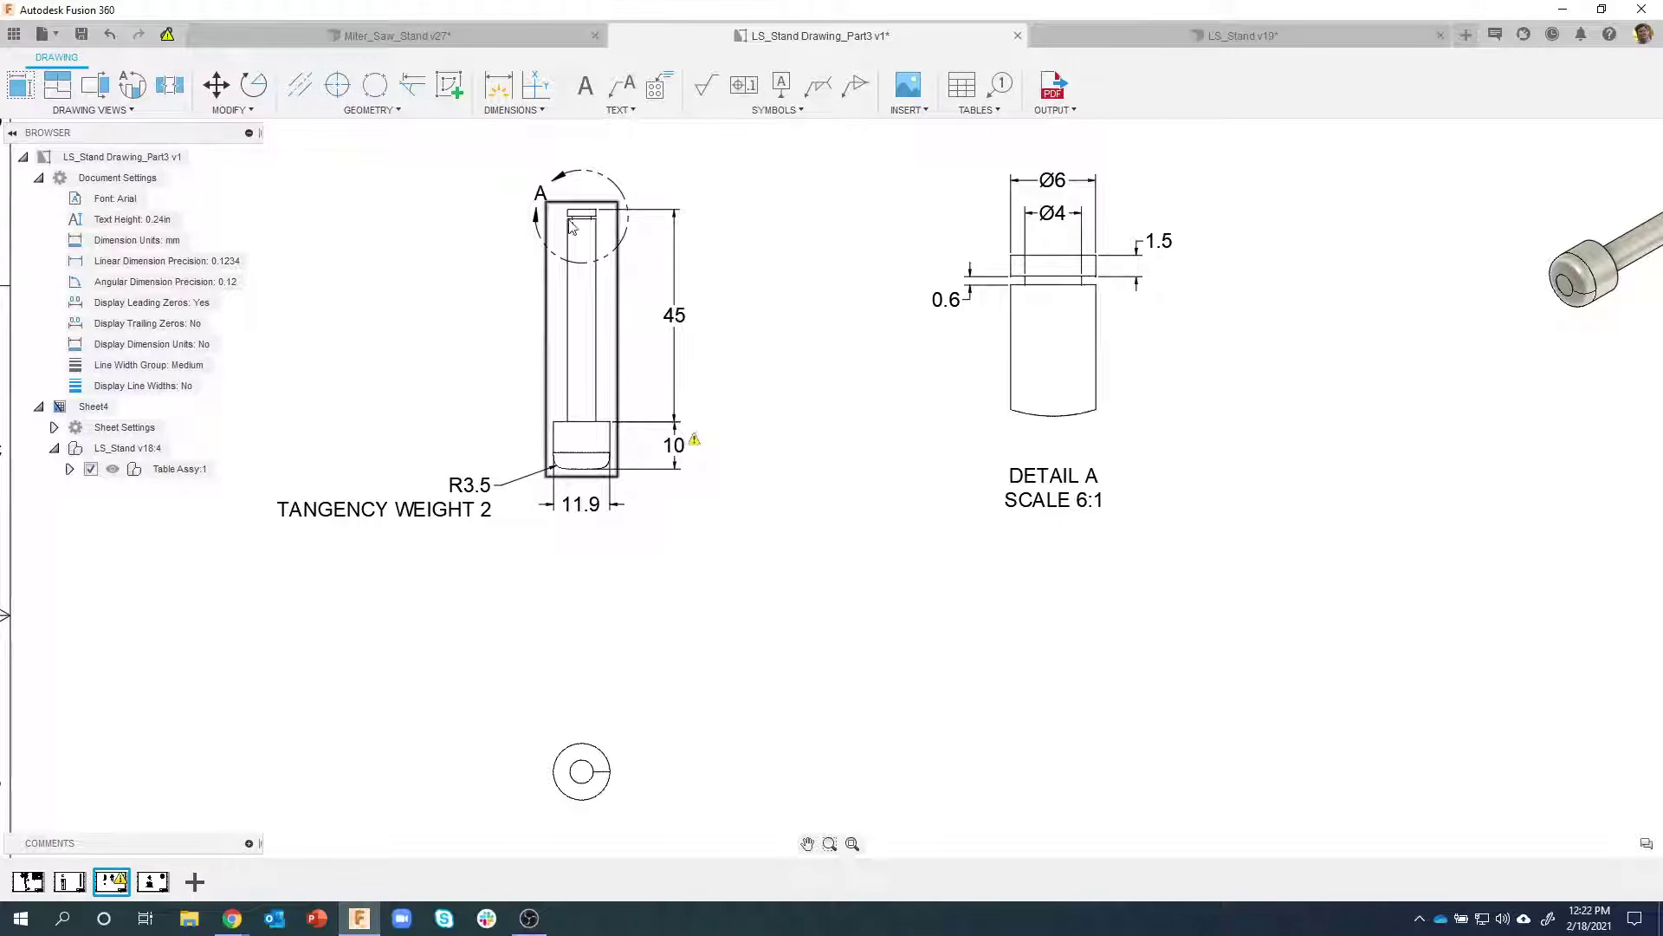
{"action": "middle_click_drag", "start_coordinate": [1323, 358], "coordinate": [1103, 398]}
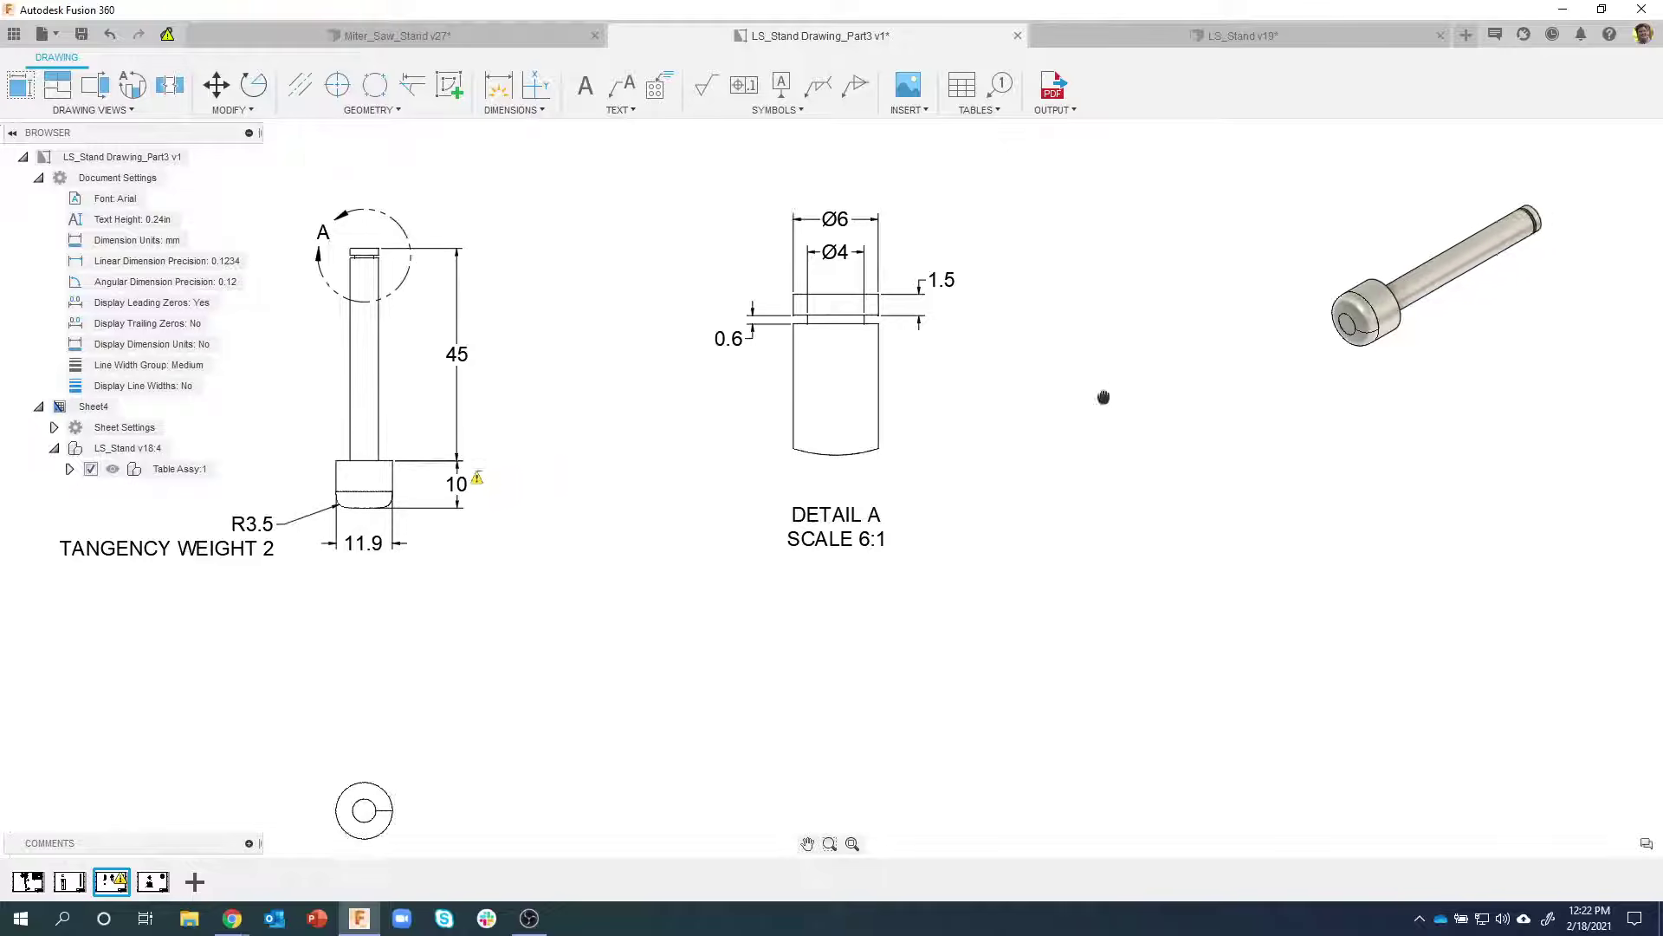
{"action": "middle_click_drag", "start_coordinate": [1074, 517], "coordinate": [1129, 442]}
{"action": "middle_click_drag", "start_coordinate": [554, 496], "coordinate": [538, 520]}
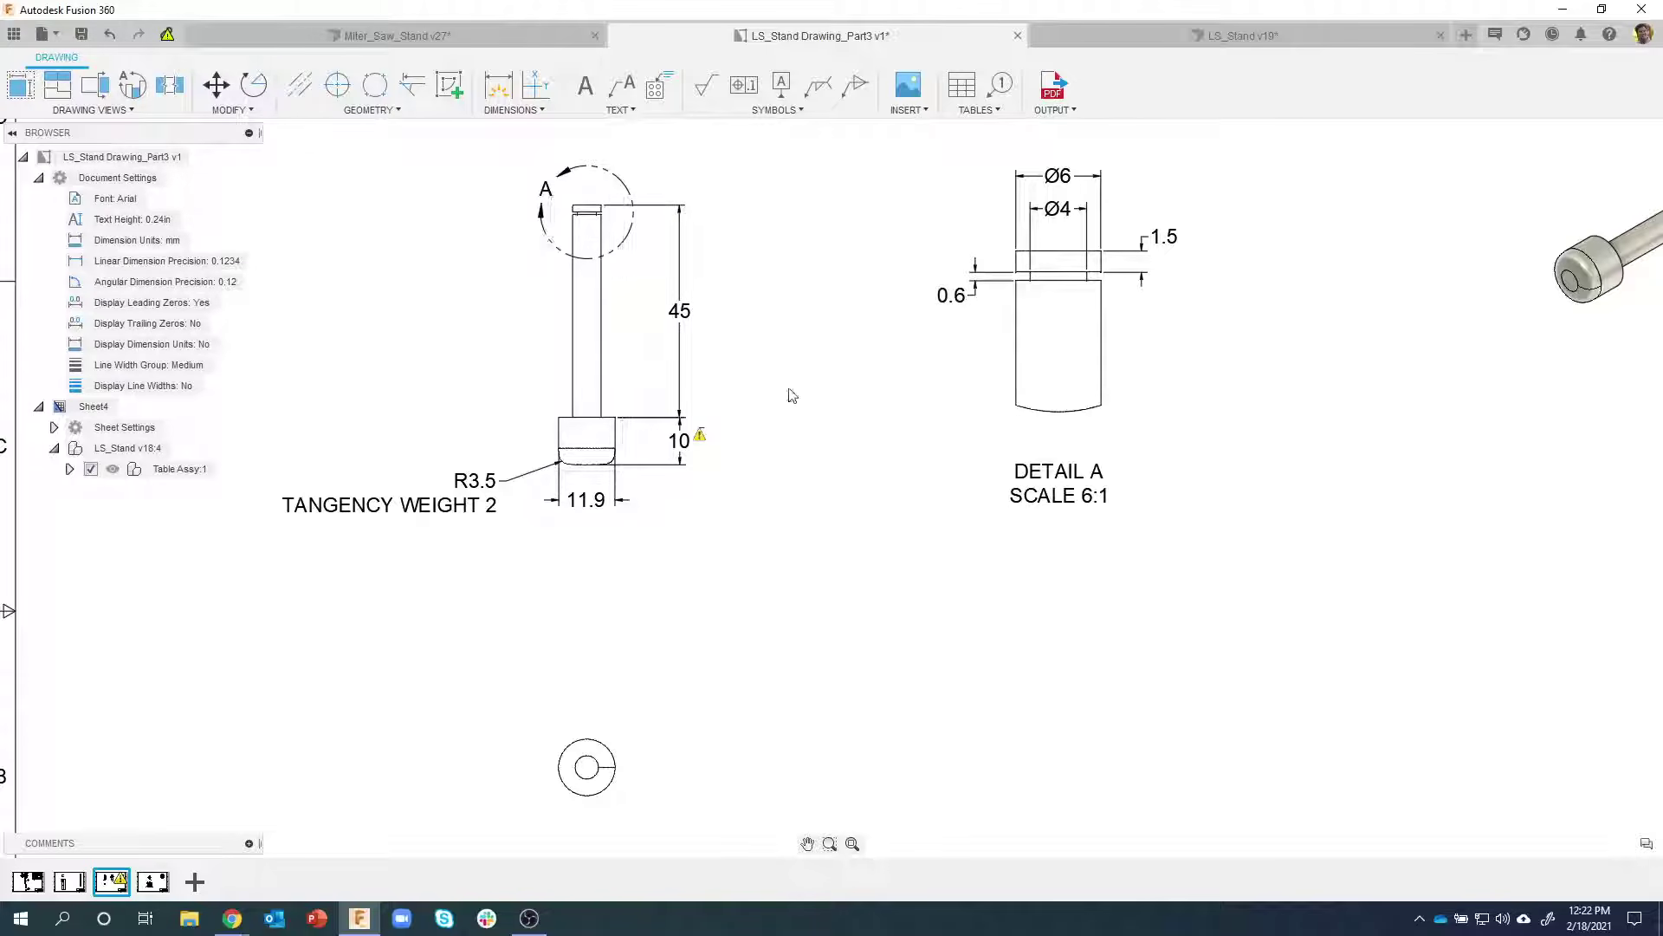
Return to the LS_Stand model and create the pin head beside the leg tube as a new-body cylinder, 11.9 mm in diameter and 10 mm high
{"action": "left_click", "coordinate": [1166, 33]}
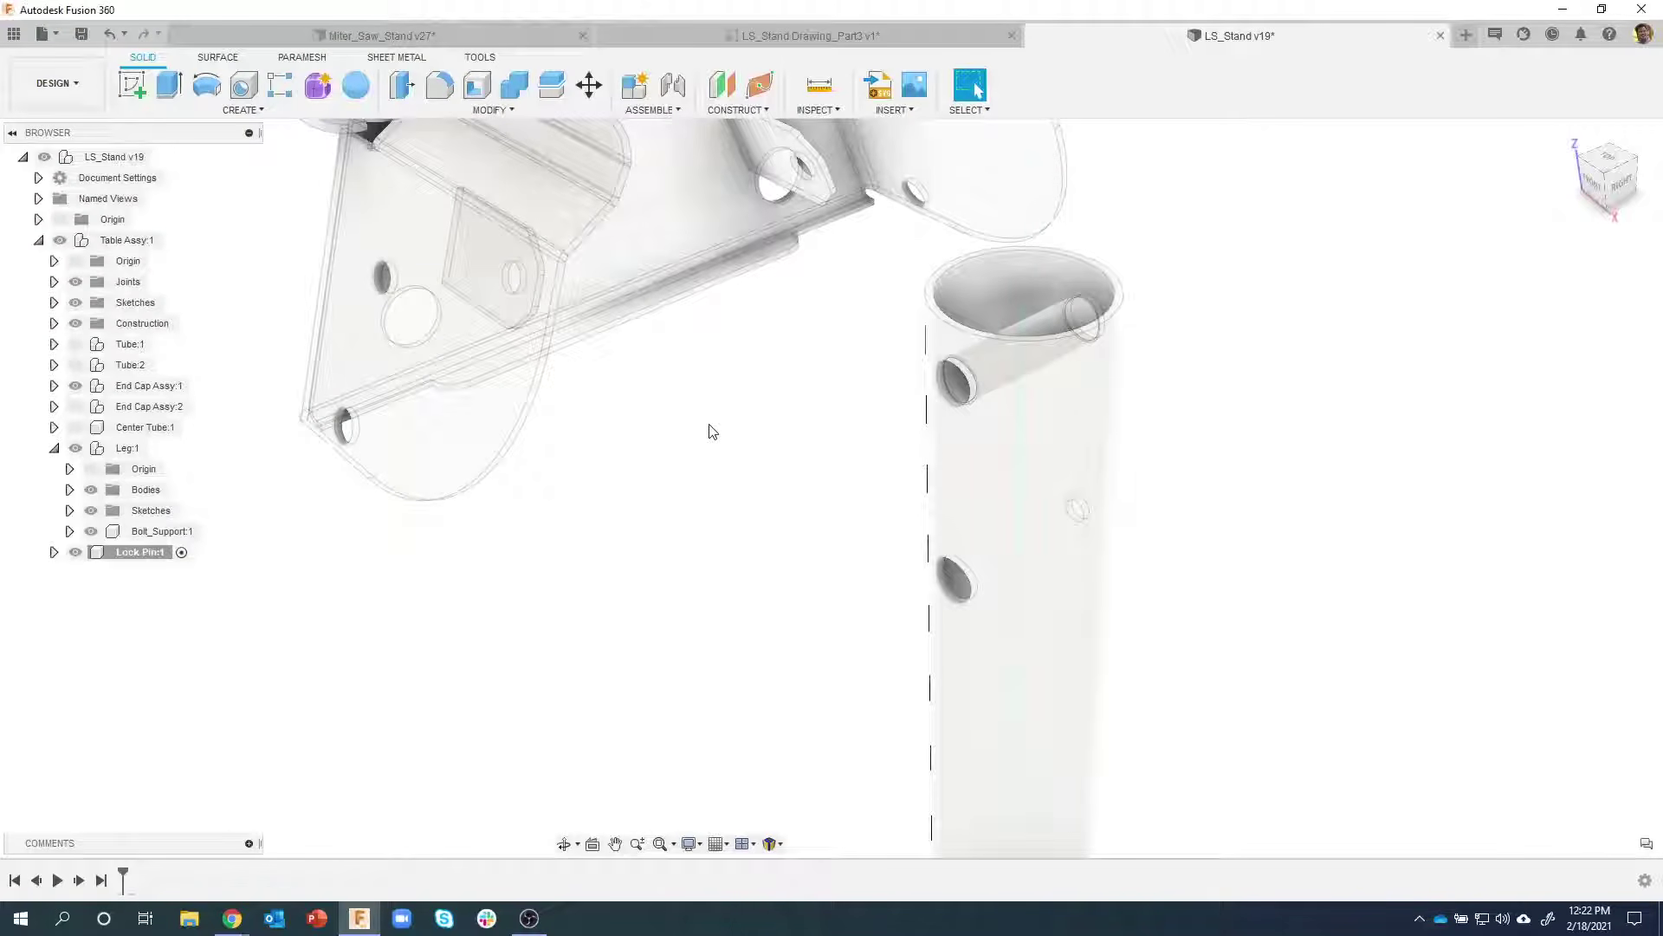
{"action": "left_click", "coordinate": [240, 110]}
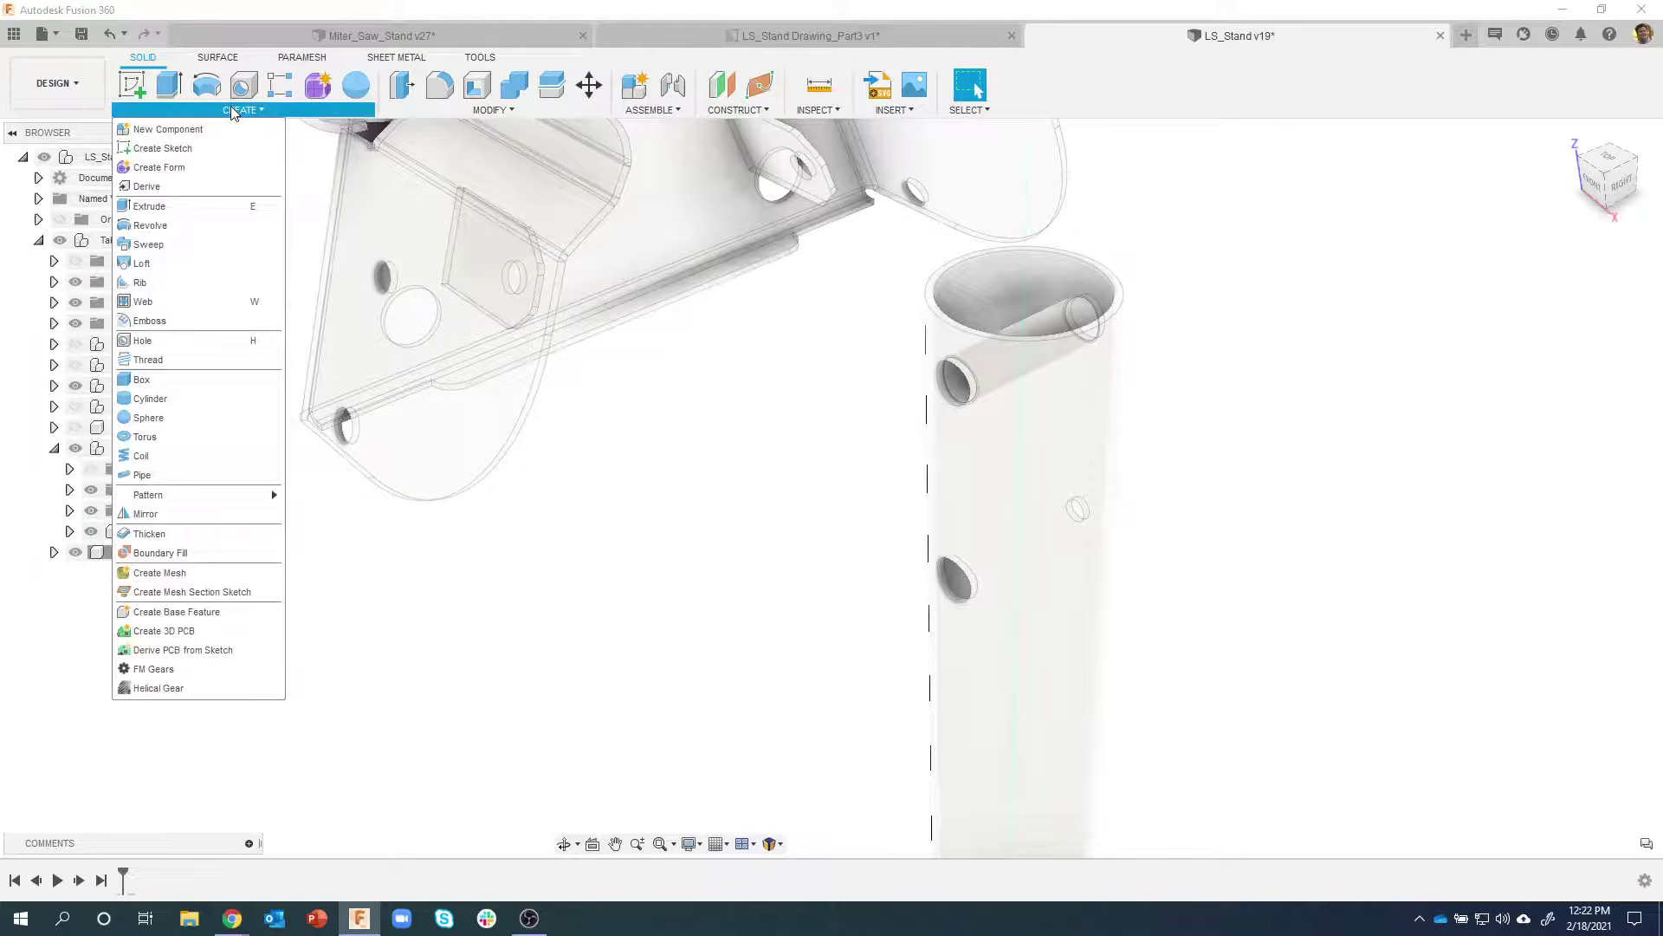
{"action": "left_click", "coordinate": [183, 404]}
{"action": "scroll", "coordinate": [615, 548], "scroll_direction": "down", "scroll_amount": 5}
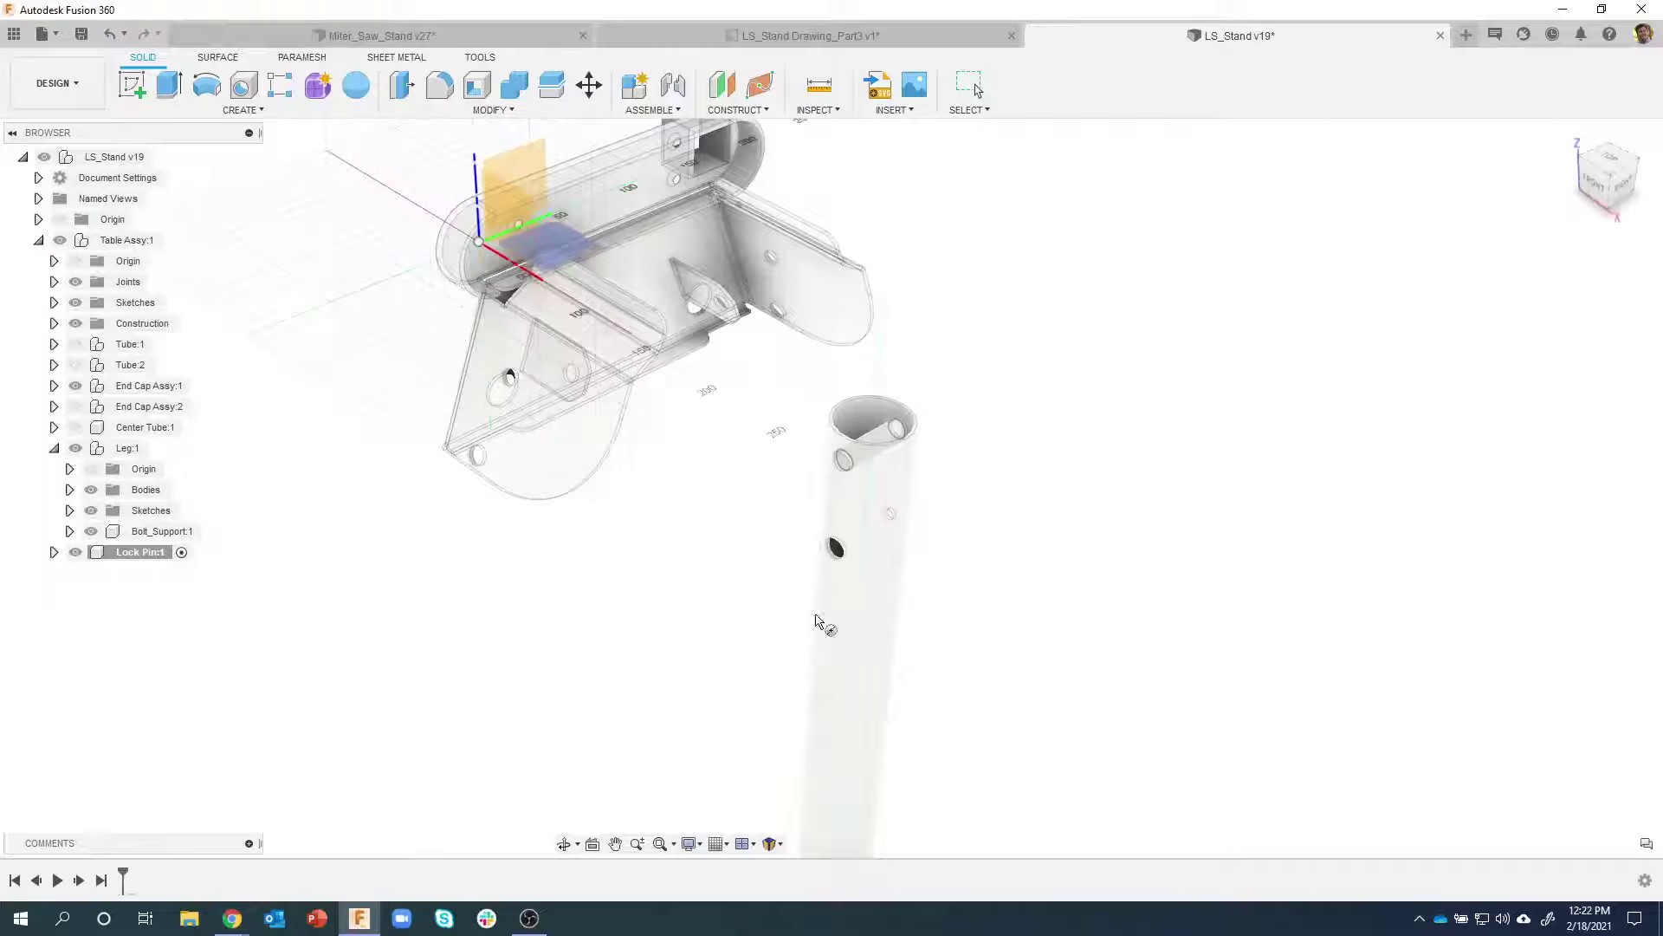
{"action": "middle_click_drag", "start_coordinate": [762, 373], "coordinate": [932, 505], "text": "shift"}
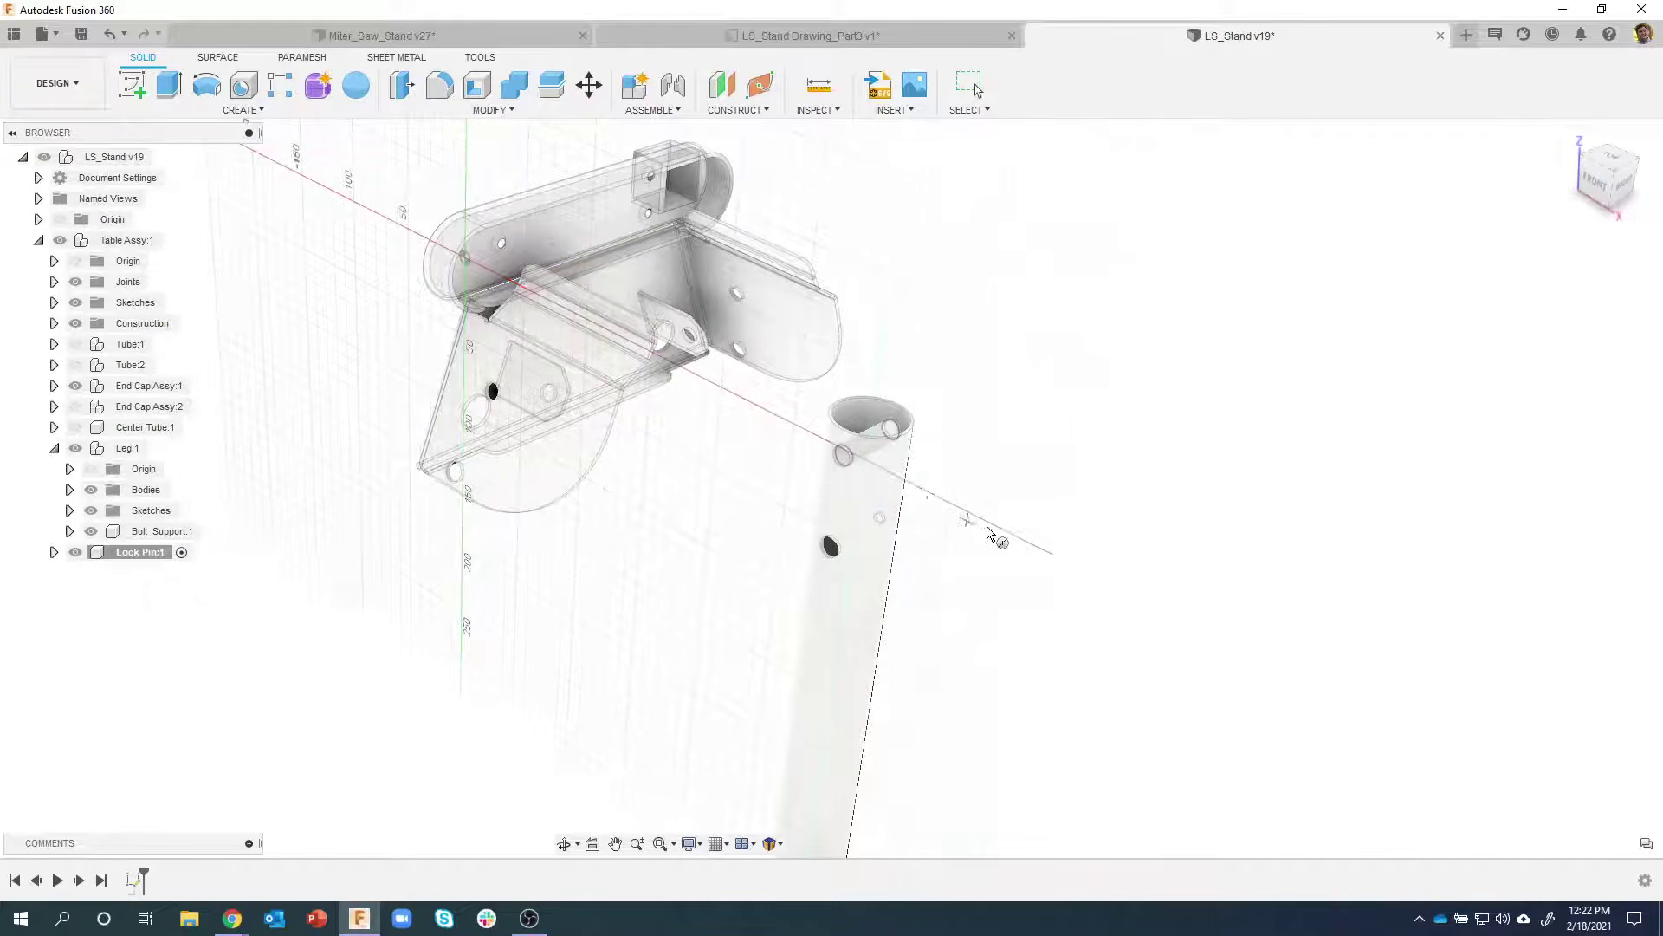
{"action": "middle_click_drag", "start_coordinate": [979, 511], "coordinate": [1016, 425], "text": "shift"}
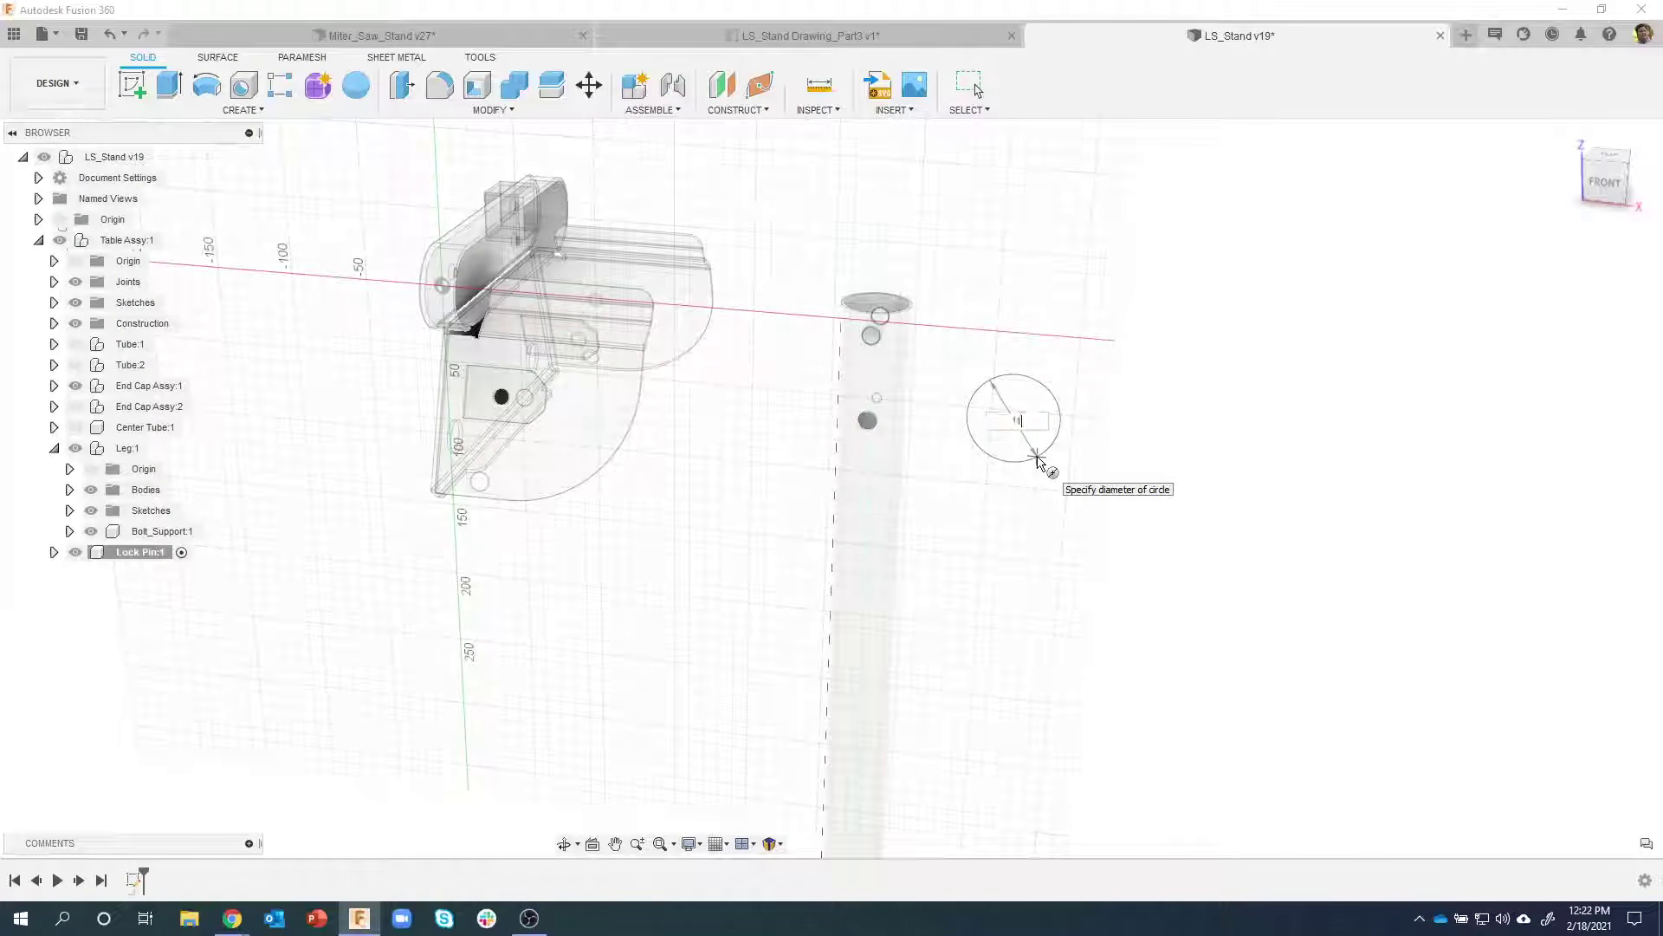
{"action": "key", "text": "Tab"}
{"action": "key", "text": "Return"}
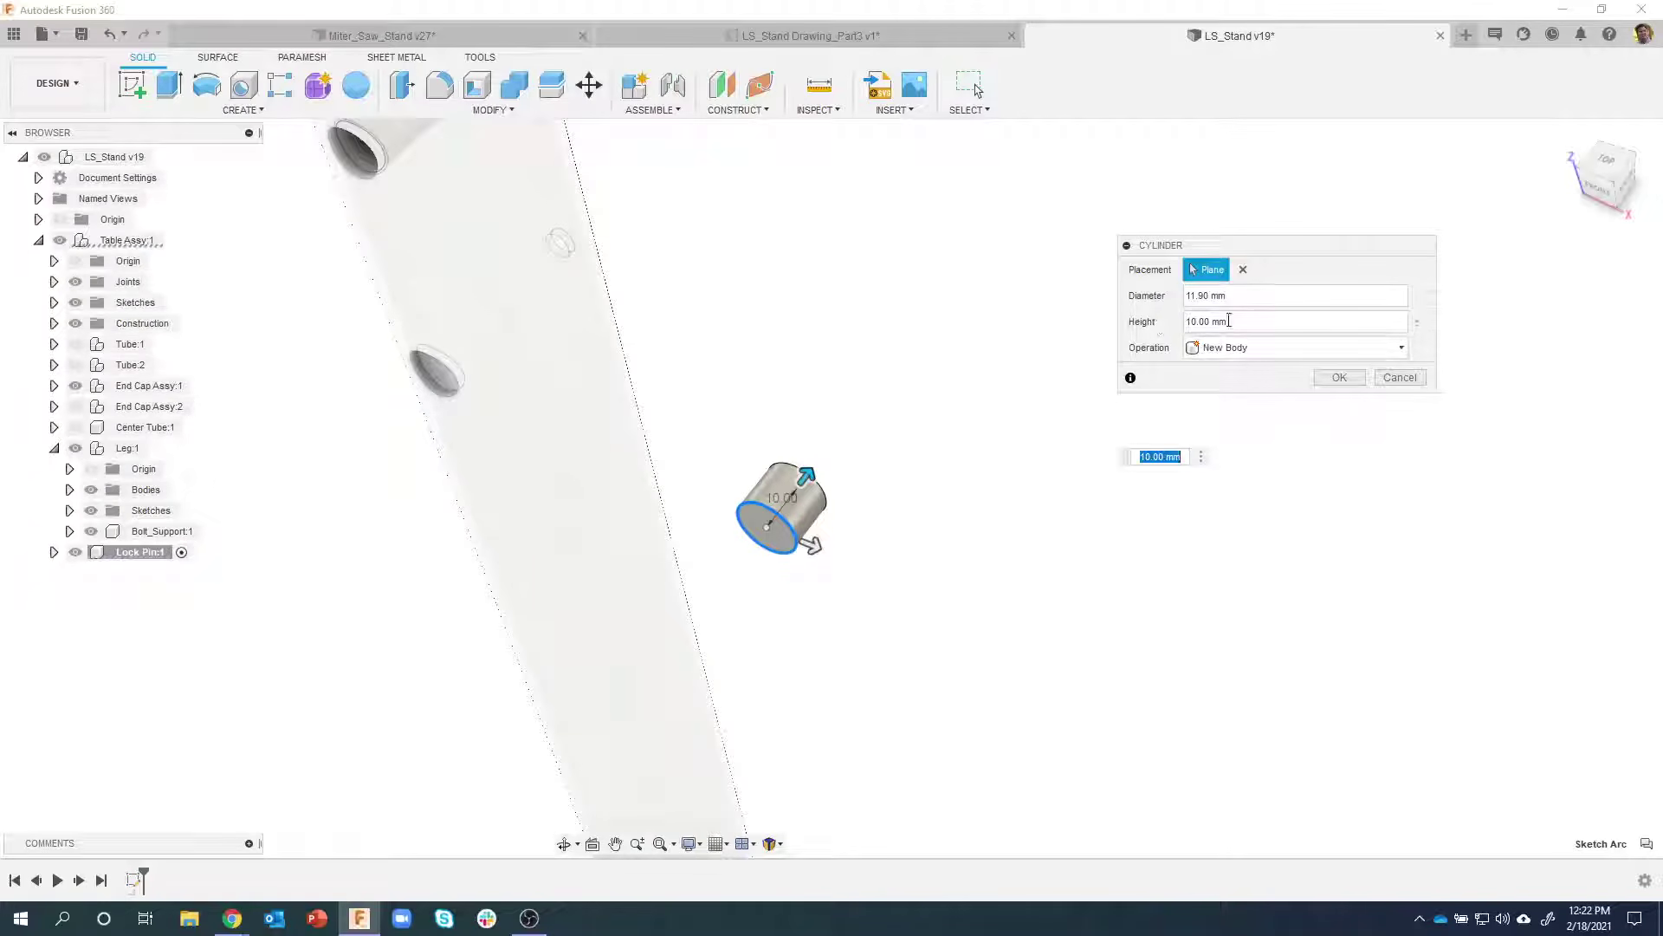
{"action": "left_click", "coordinate": [1337, 377]}
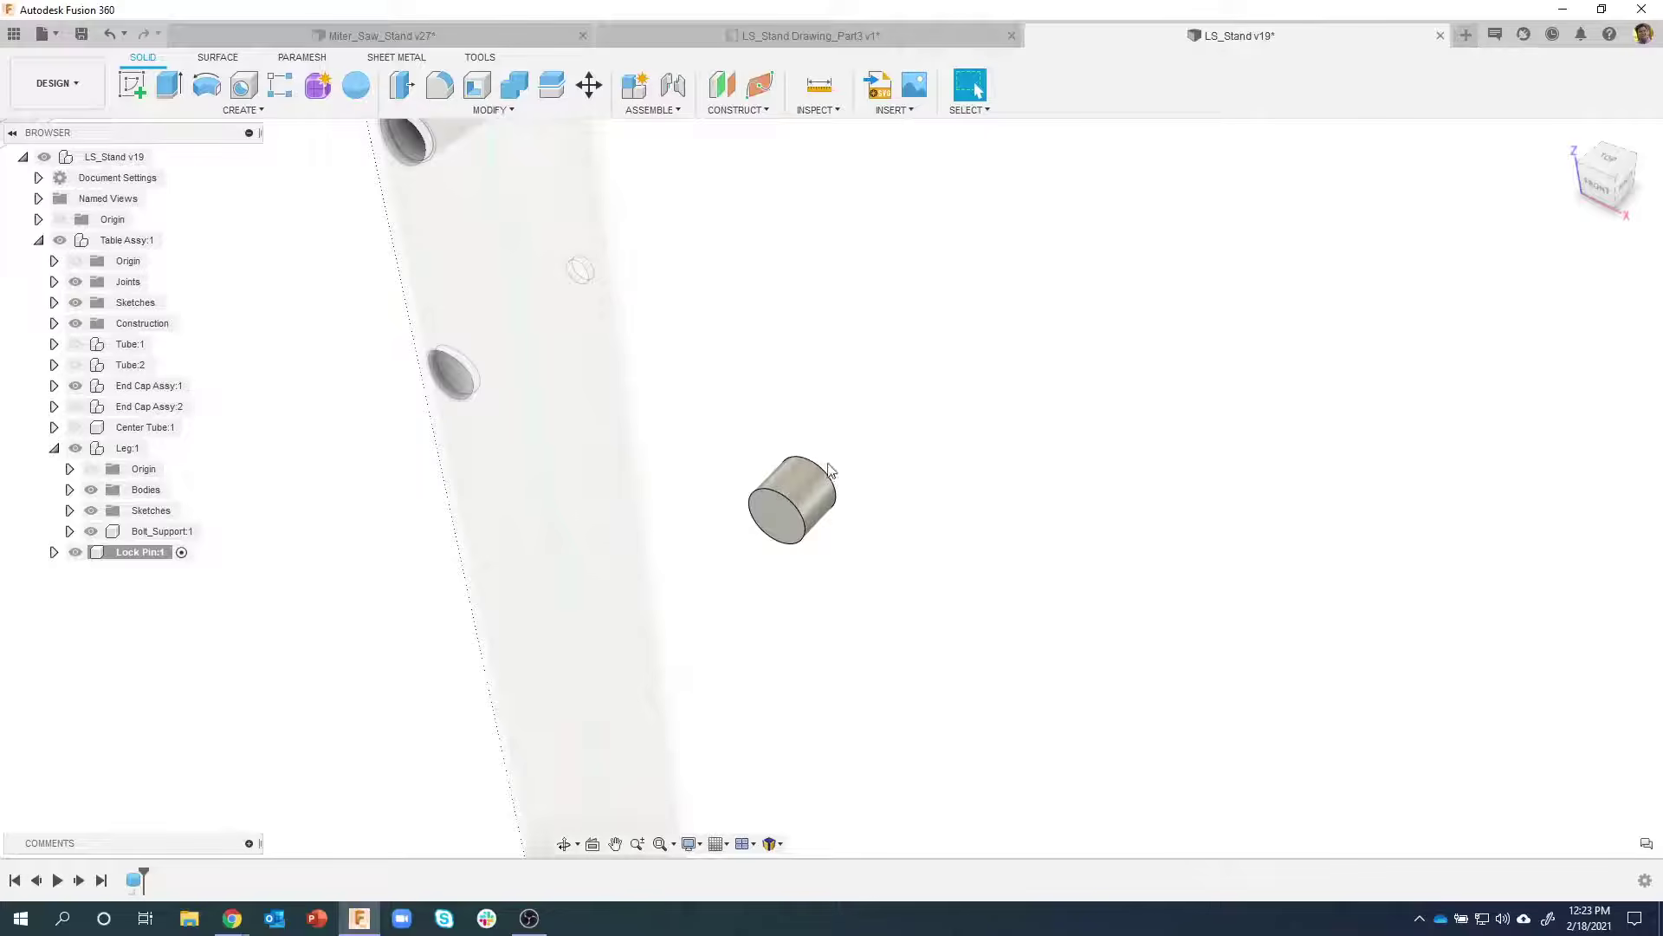
Start a cylinder for the pin shaft on the head's end face, centred on the head with a 6 mm diameter
{"action": "middle_click_drag", "start_coordinate": [1055, 274], "coordinate": [730, 393], "text": "shift"}
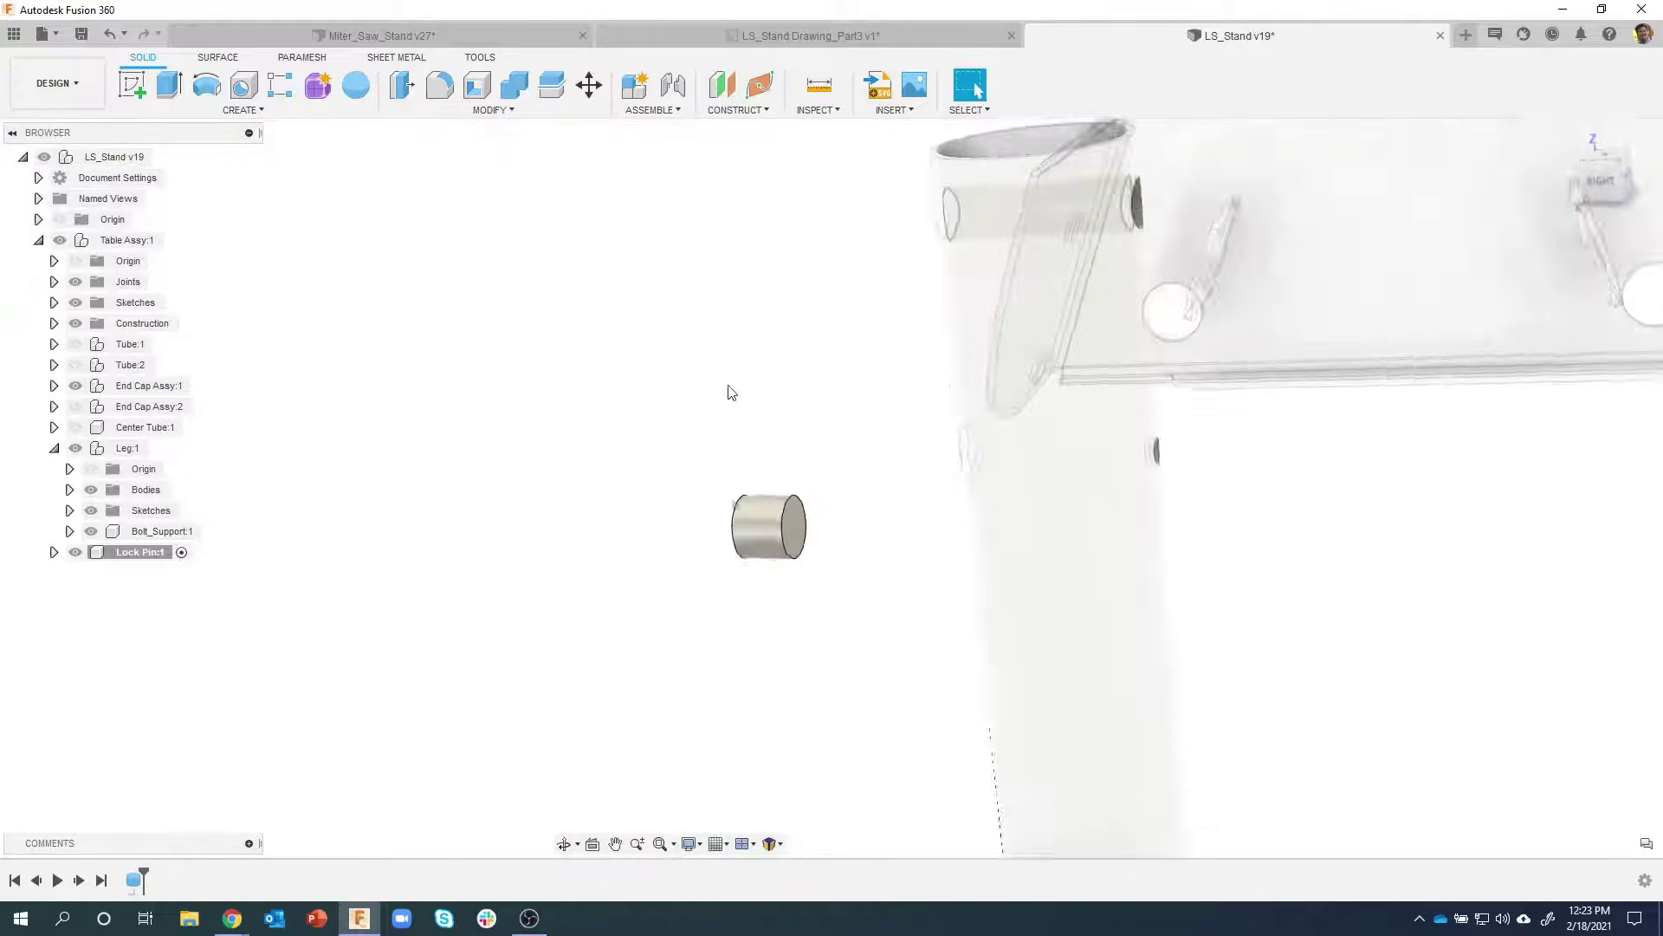
{"action": "left_click", "coordinate": [243, 110]}
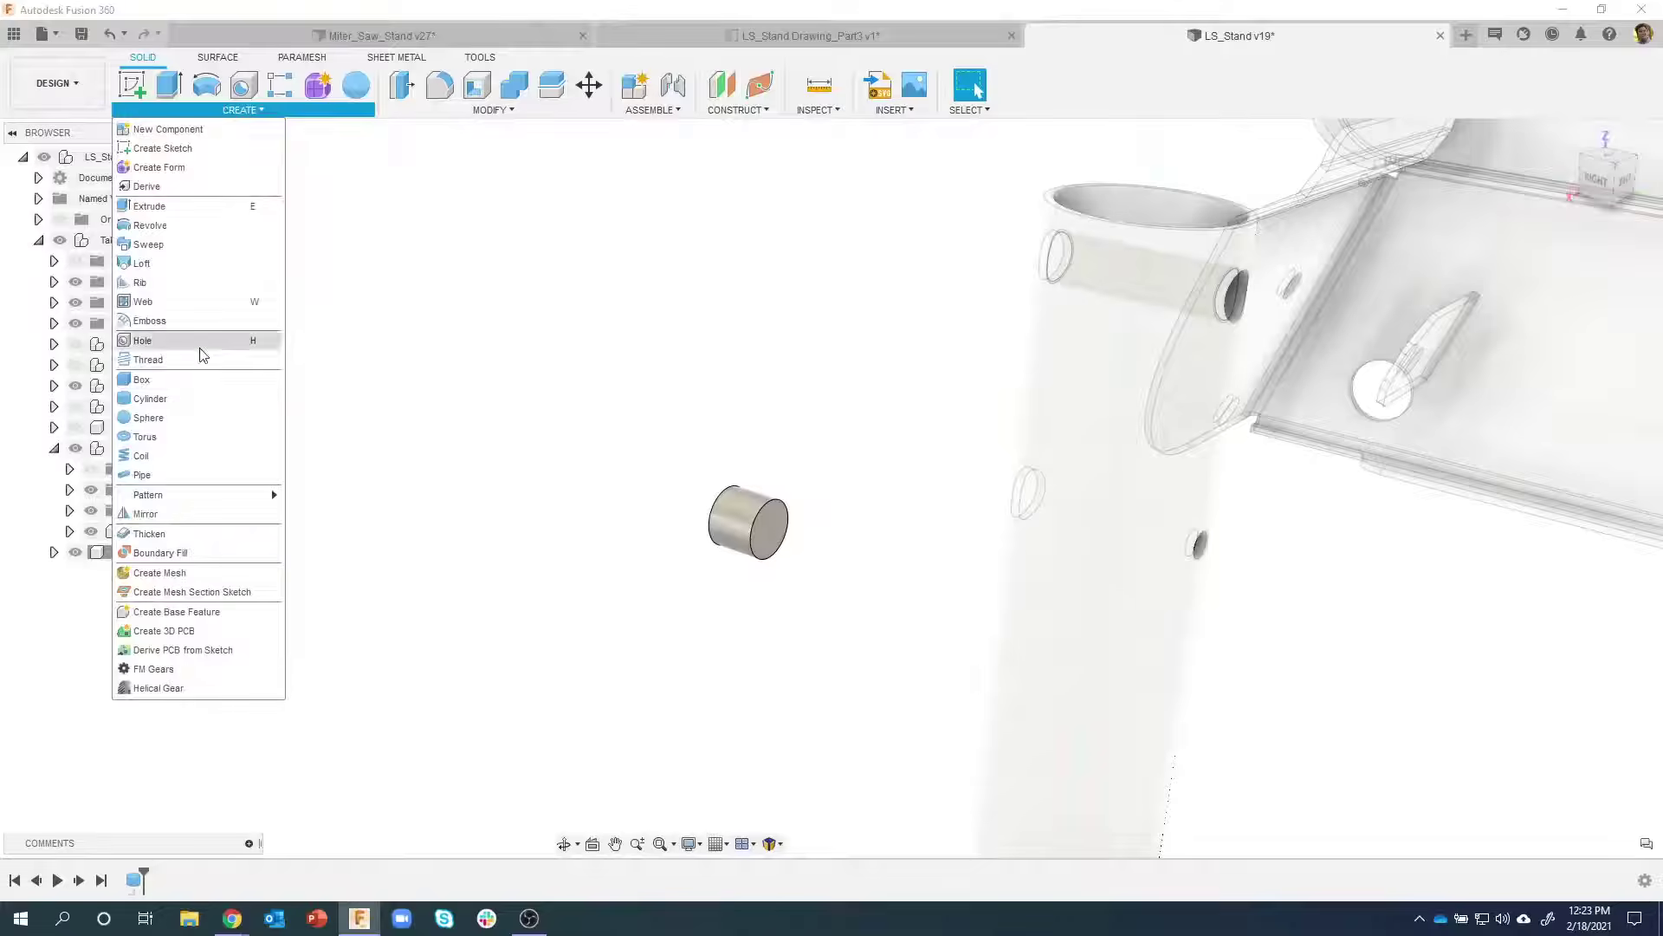
{"action": "left_click", "coordinate": [501, 286]}
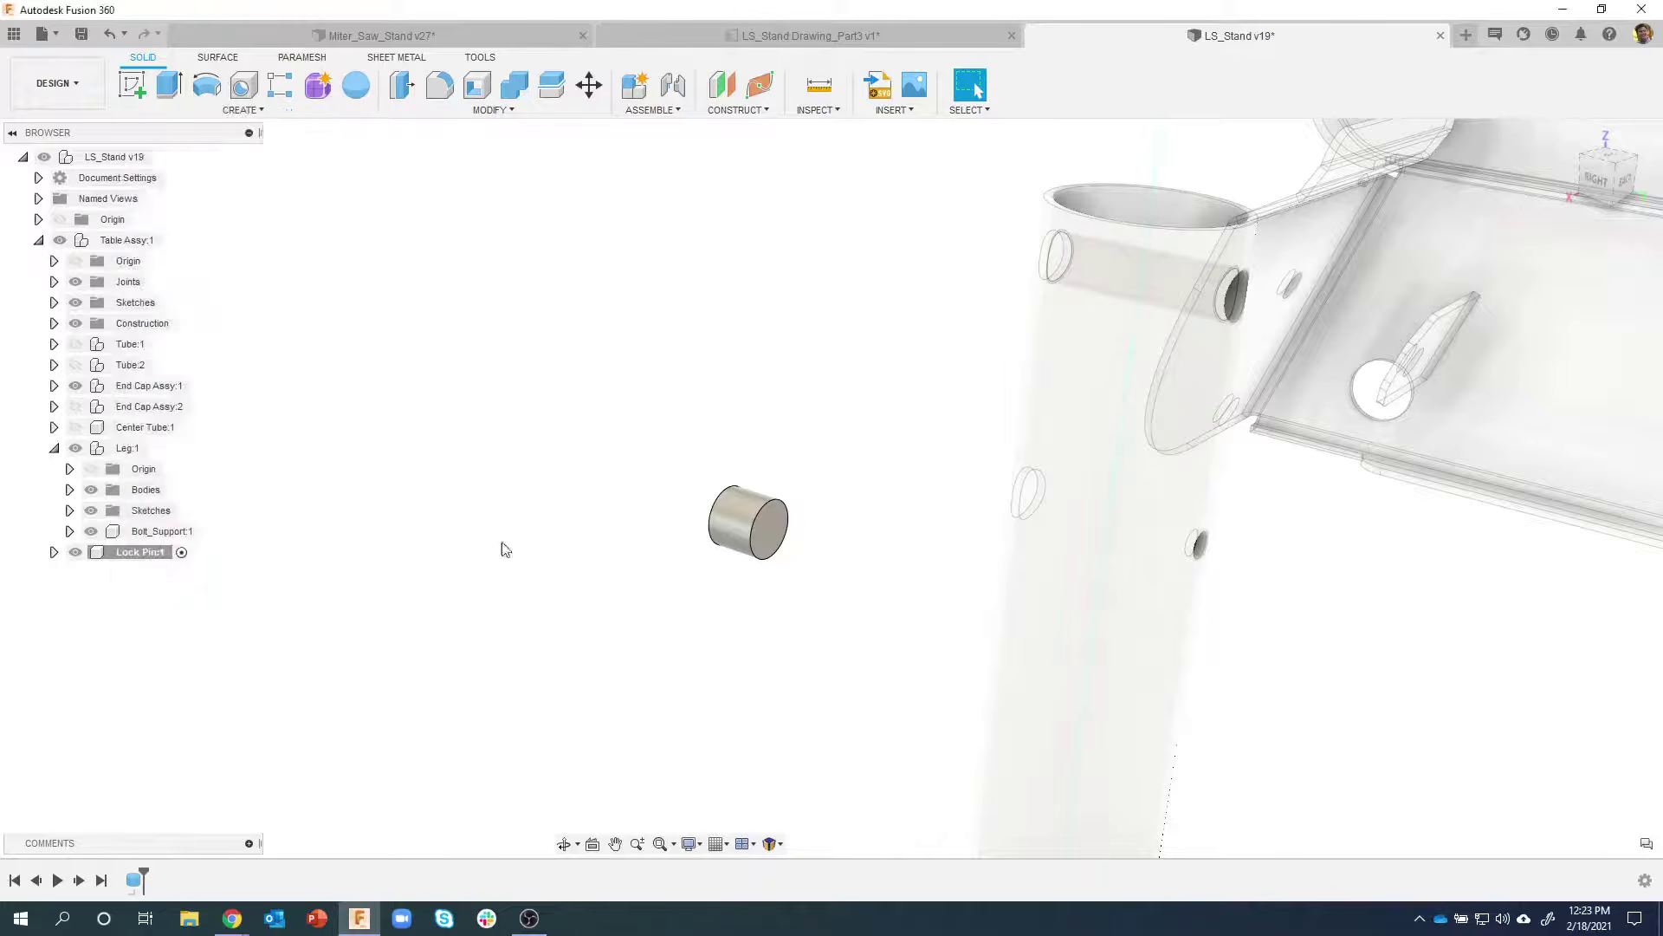
{"action": "left_click_drag", "start_coordinate": [518, 399], "coordinate": [523, 398]}
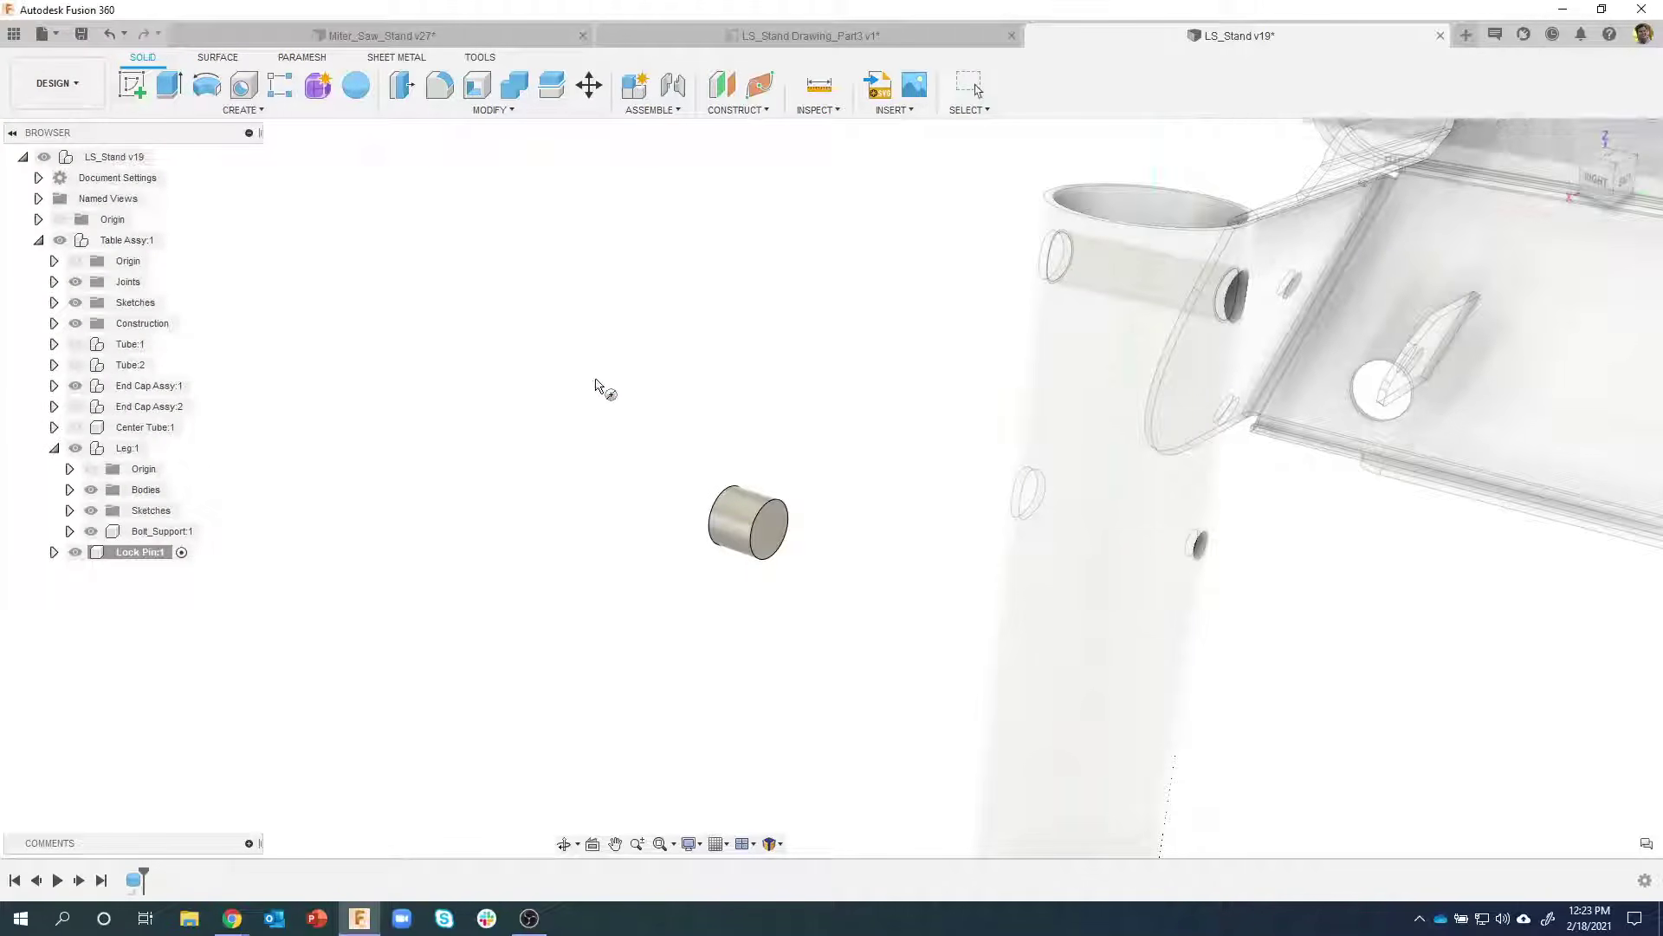
{"action": "middle_click_drag", "start_coordinate": [641, 421], "coordinate": [764, 523], "text": "shift"}
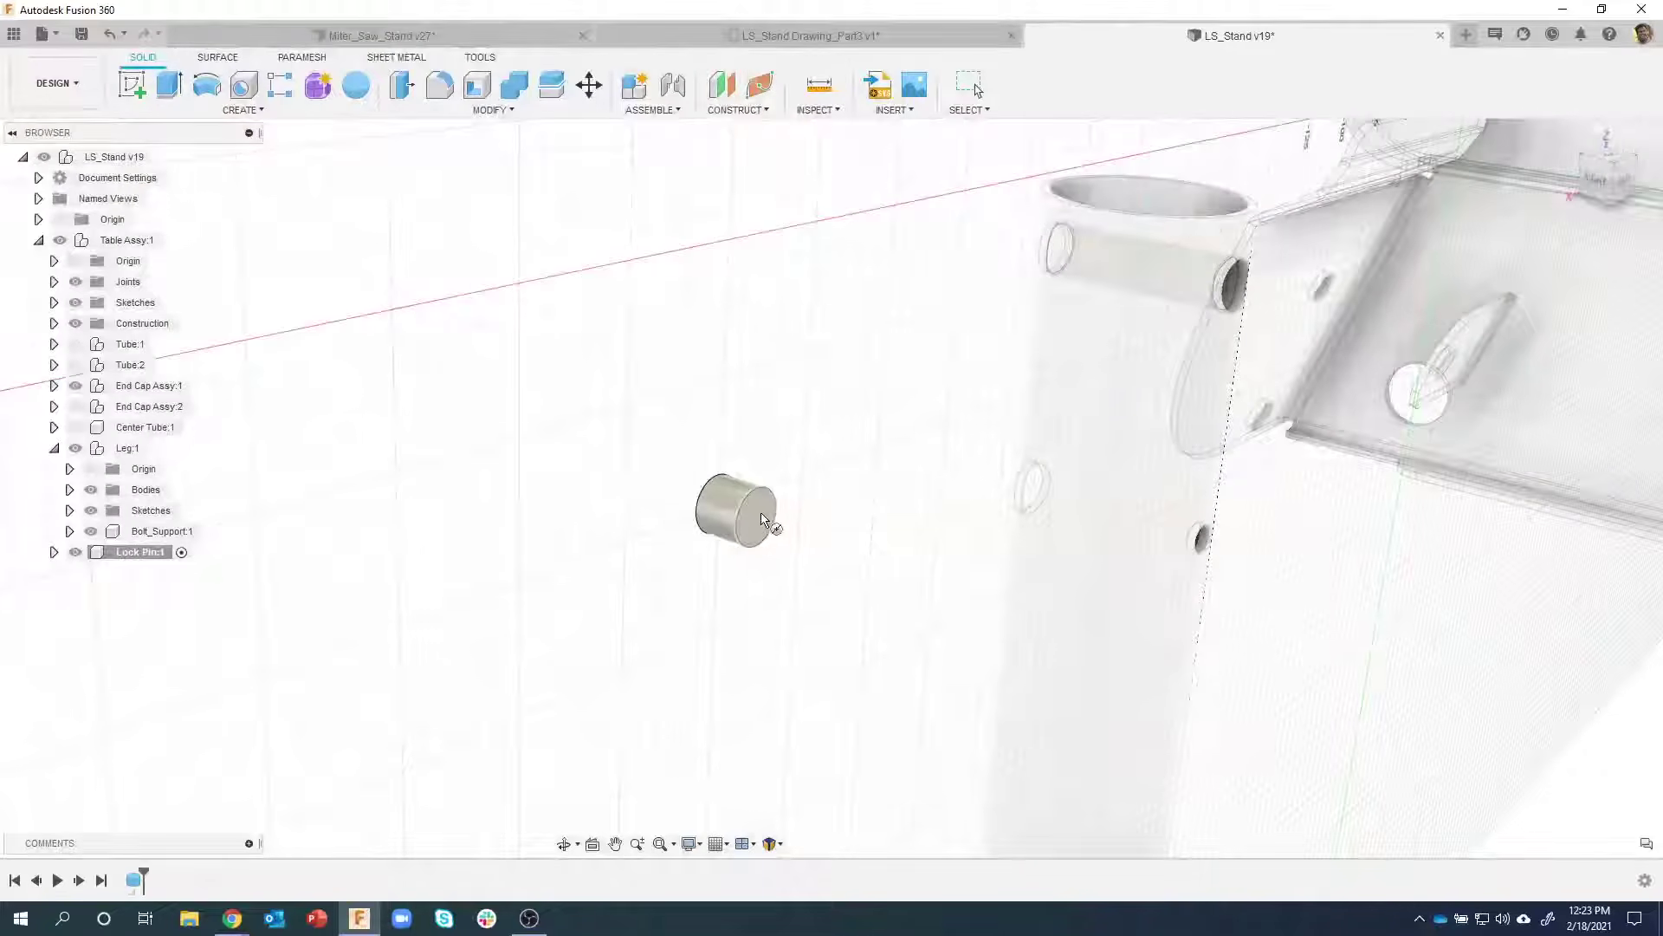
{"action": "left_click", "coordinate": [764, 523]}
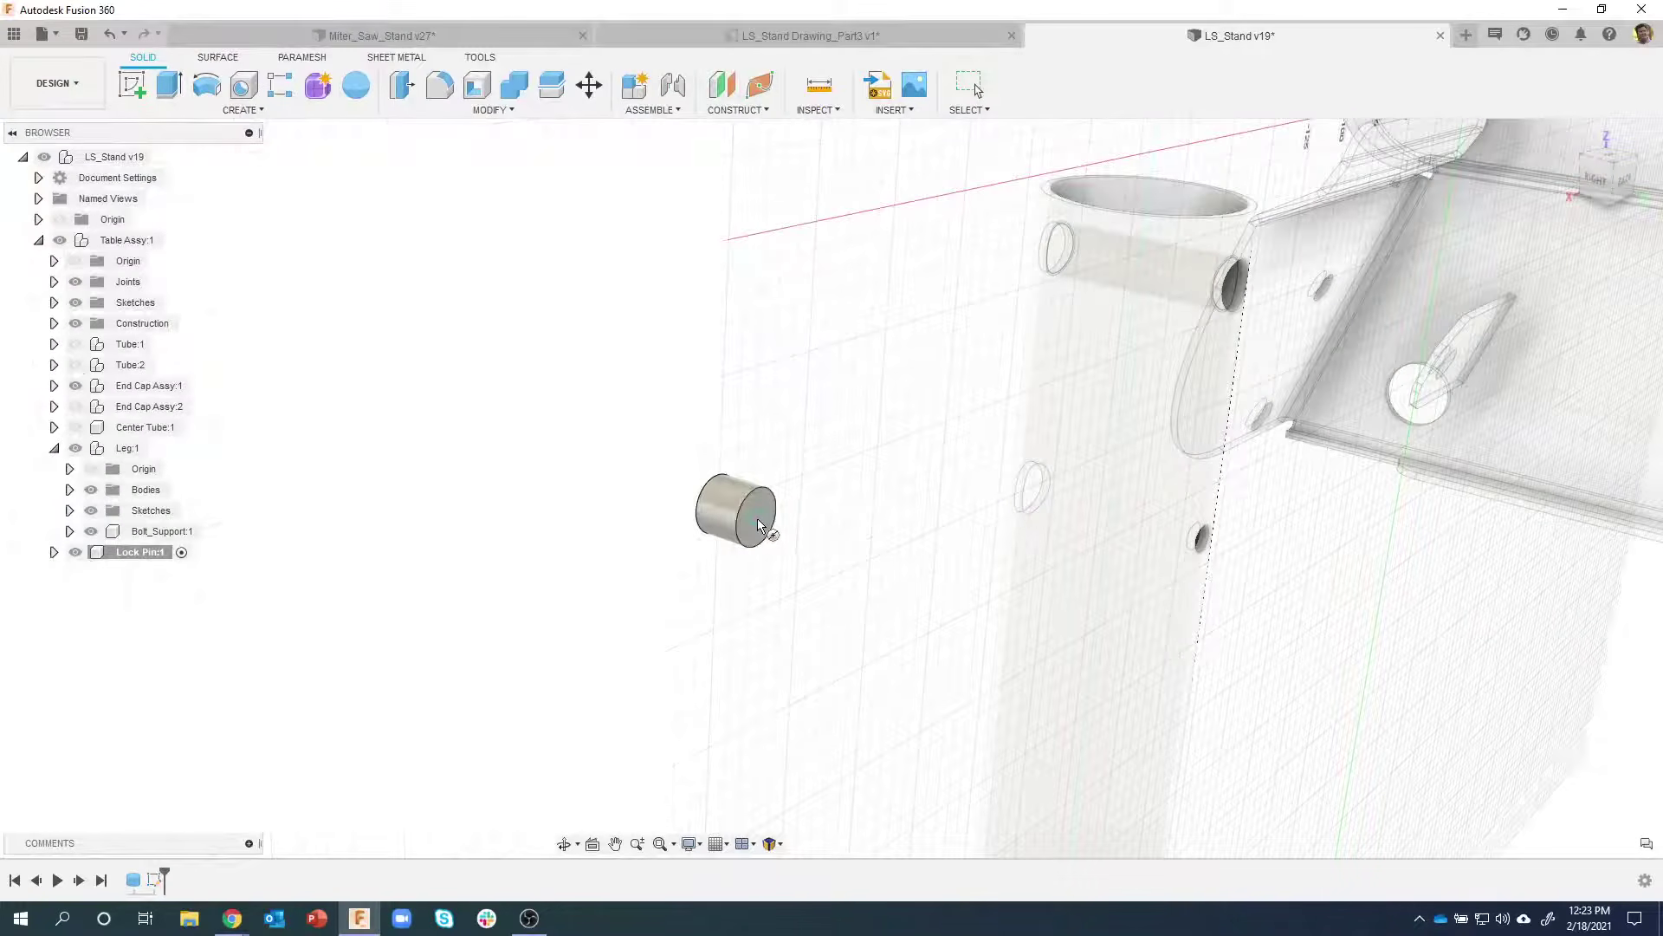
{"action": "key", "text": "c"}
{"action": "left_click", "coordinate": [756, 517]}
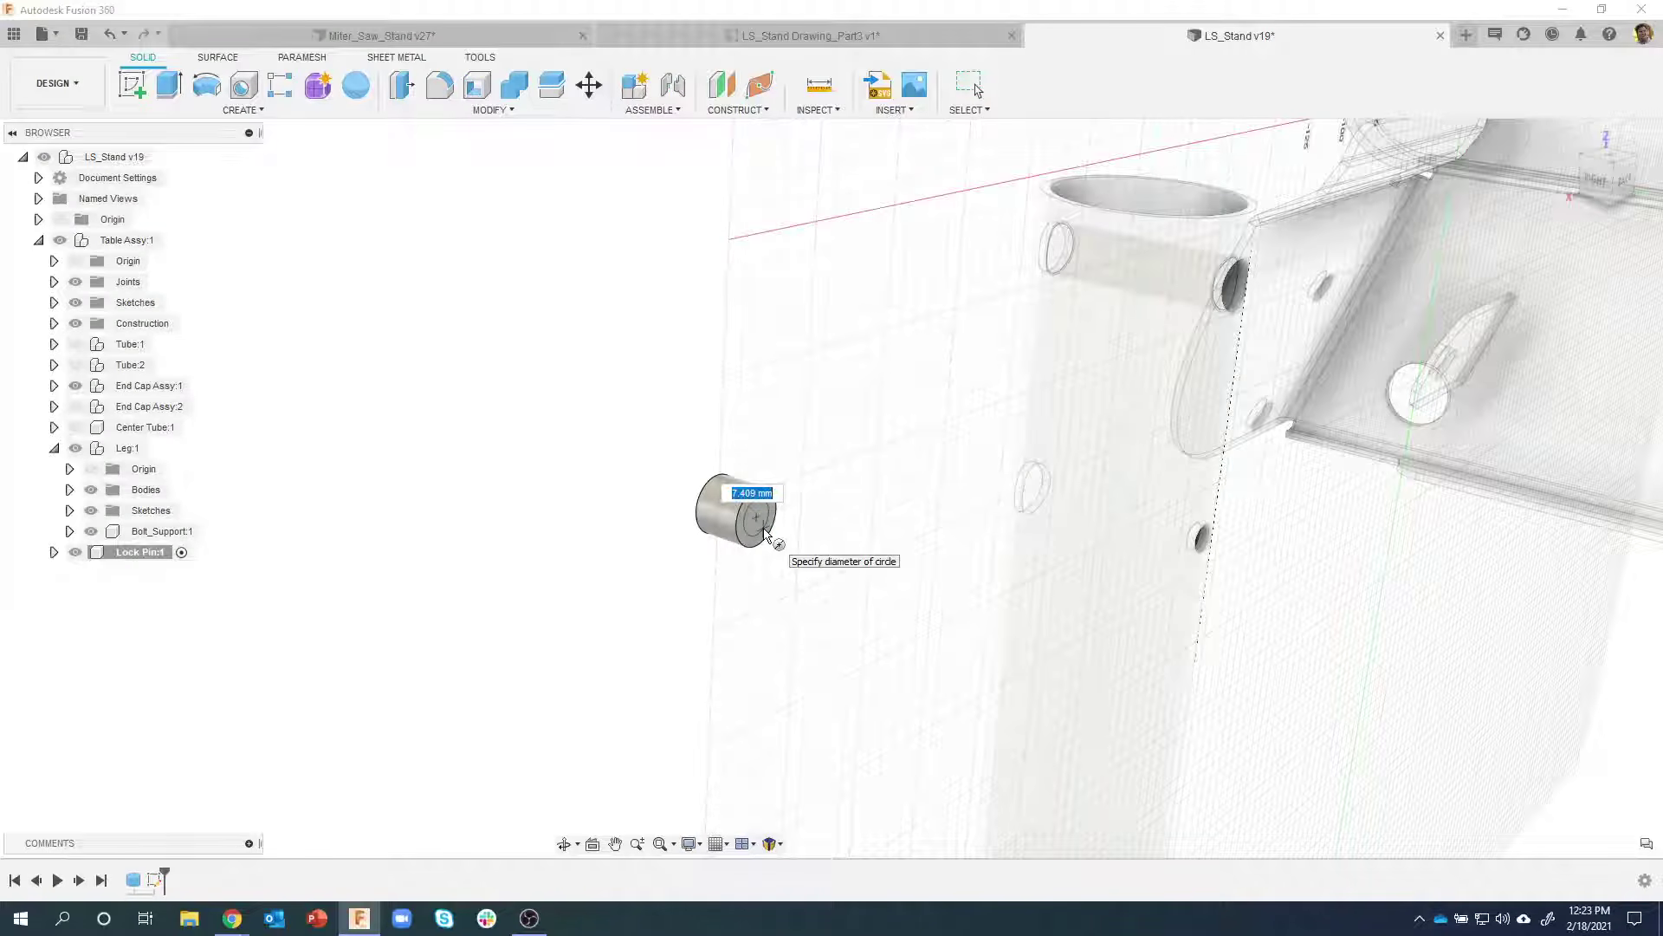
{"action": "type", "text": "6"}
{"action": "key", "text": "Return"}
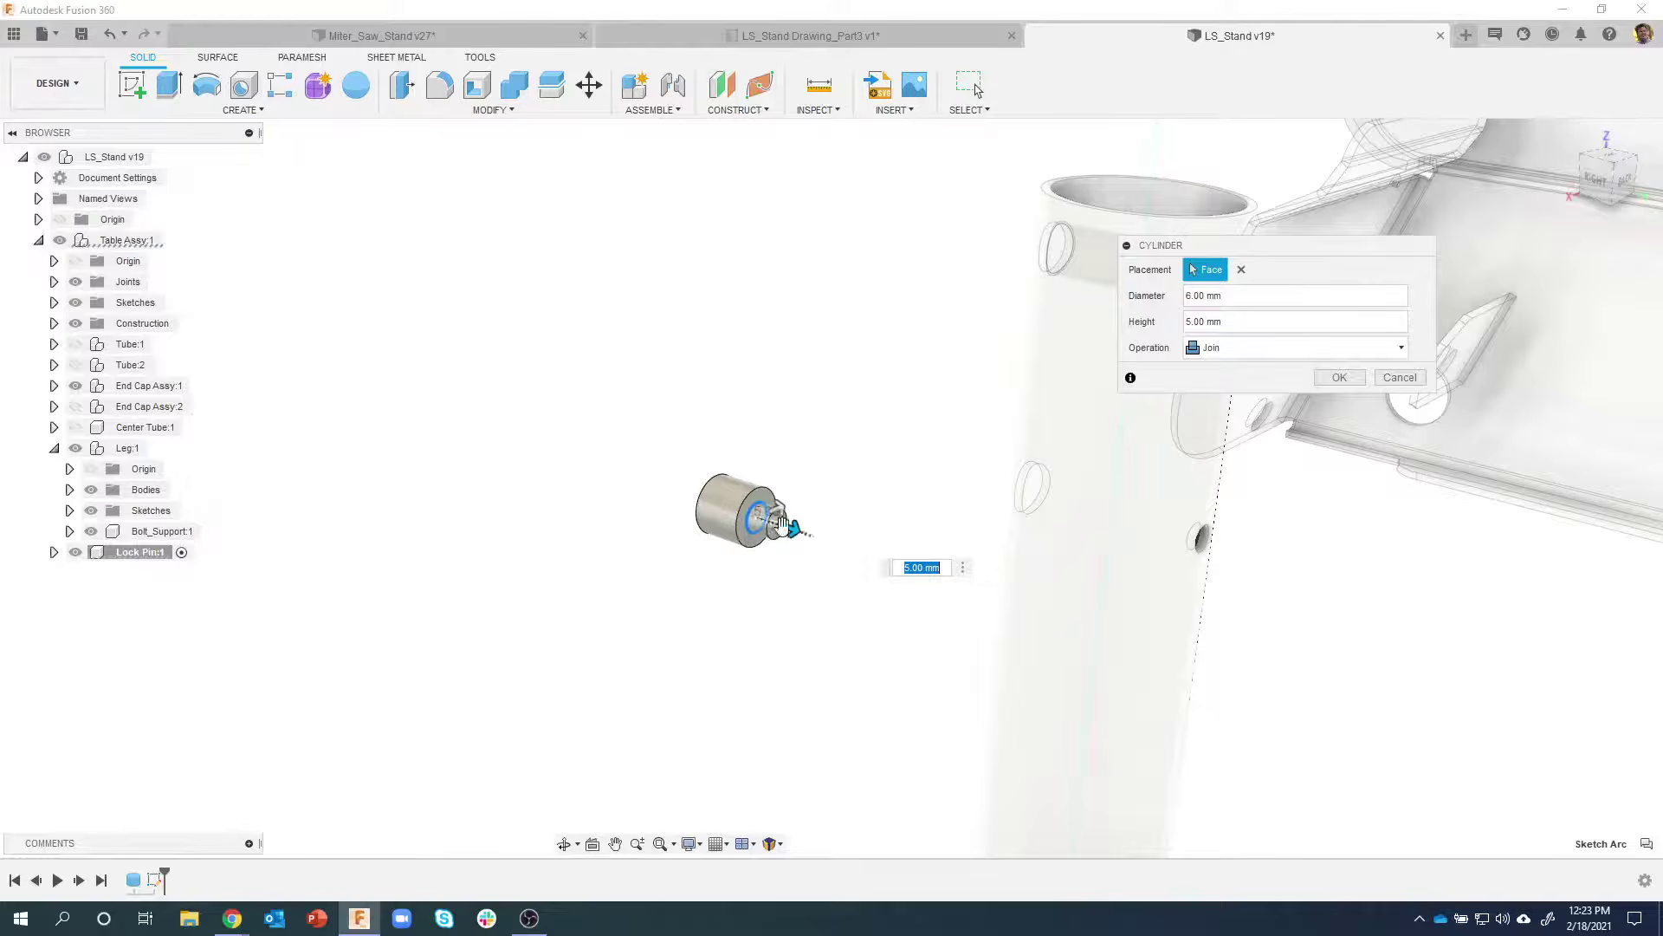
Set the shaft cylinder's height to 45 mm and create it joined to the head
{"action": "left_click_drag", "start_coordinate": [783, 524], "coordinate": [1036, 631]}
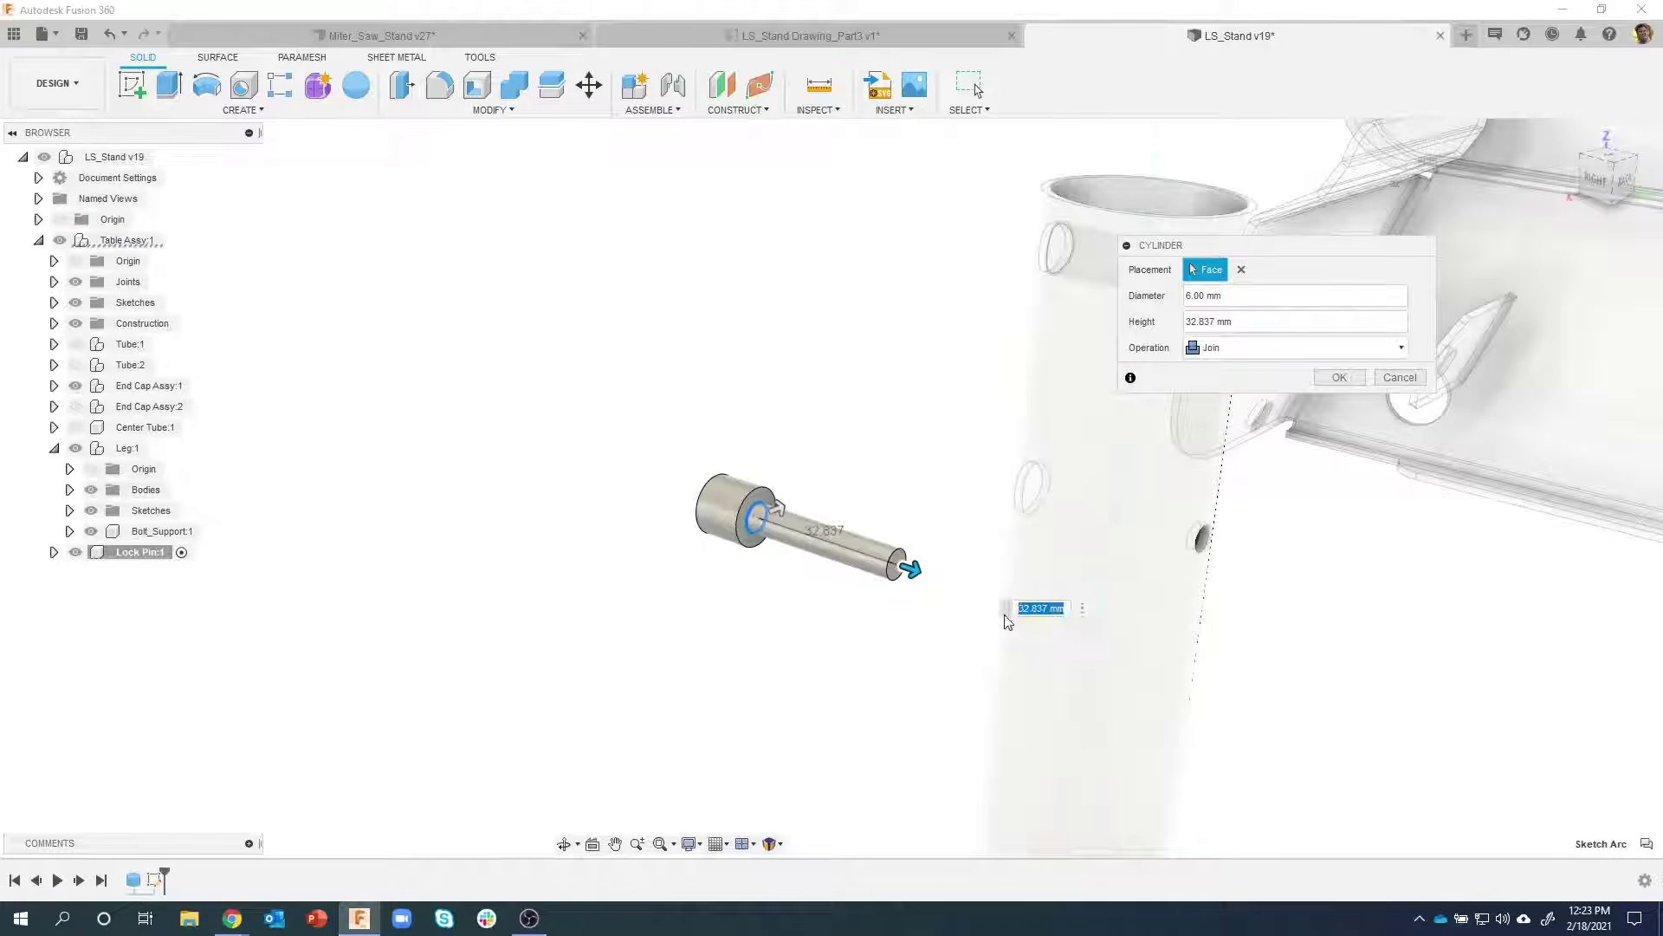
{"action": "type", "text": "45"}
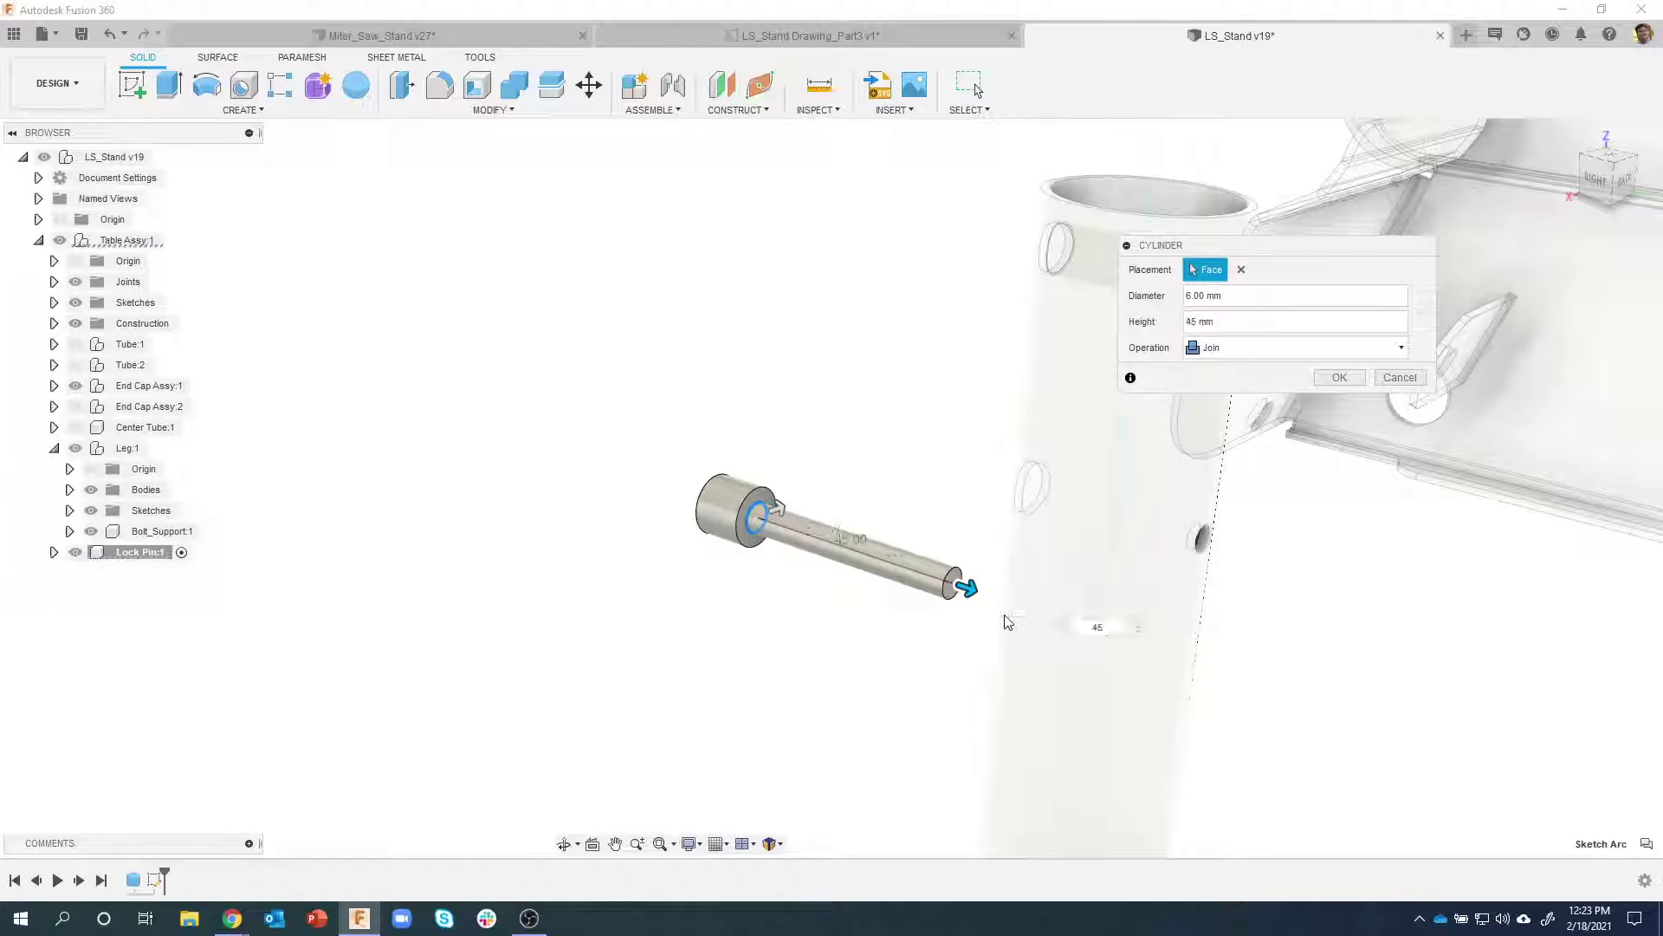
{"action": "key", "text": "Return"}
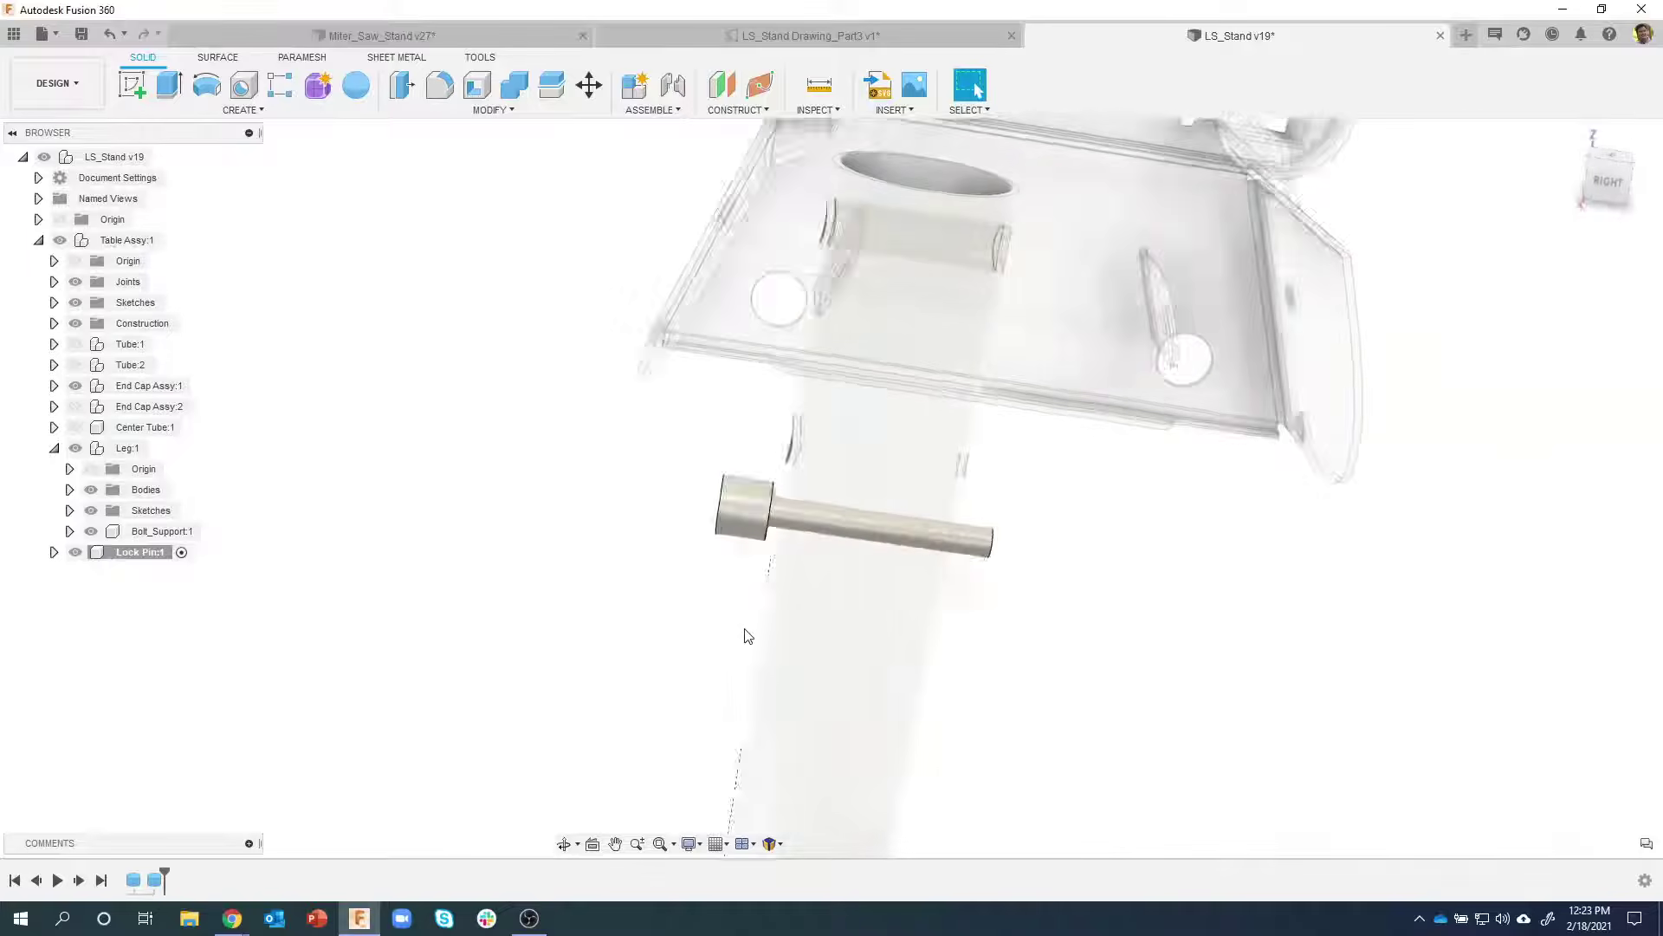
Check in the Lock Pin's bodies whether head and shaft form one body, and review the shaft cylinder's operation setting without changing it
{"action": "left_click", "coordinate": [54, 552]}
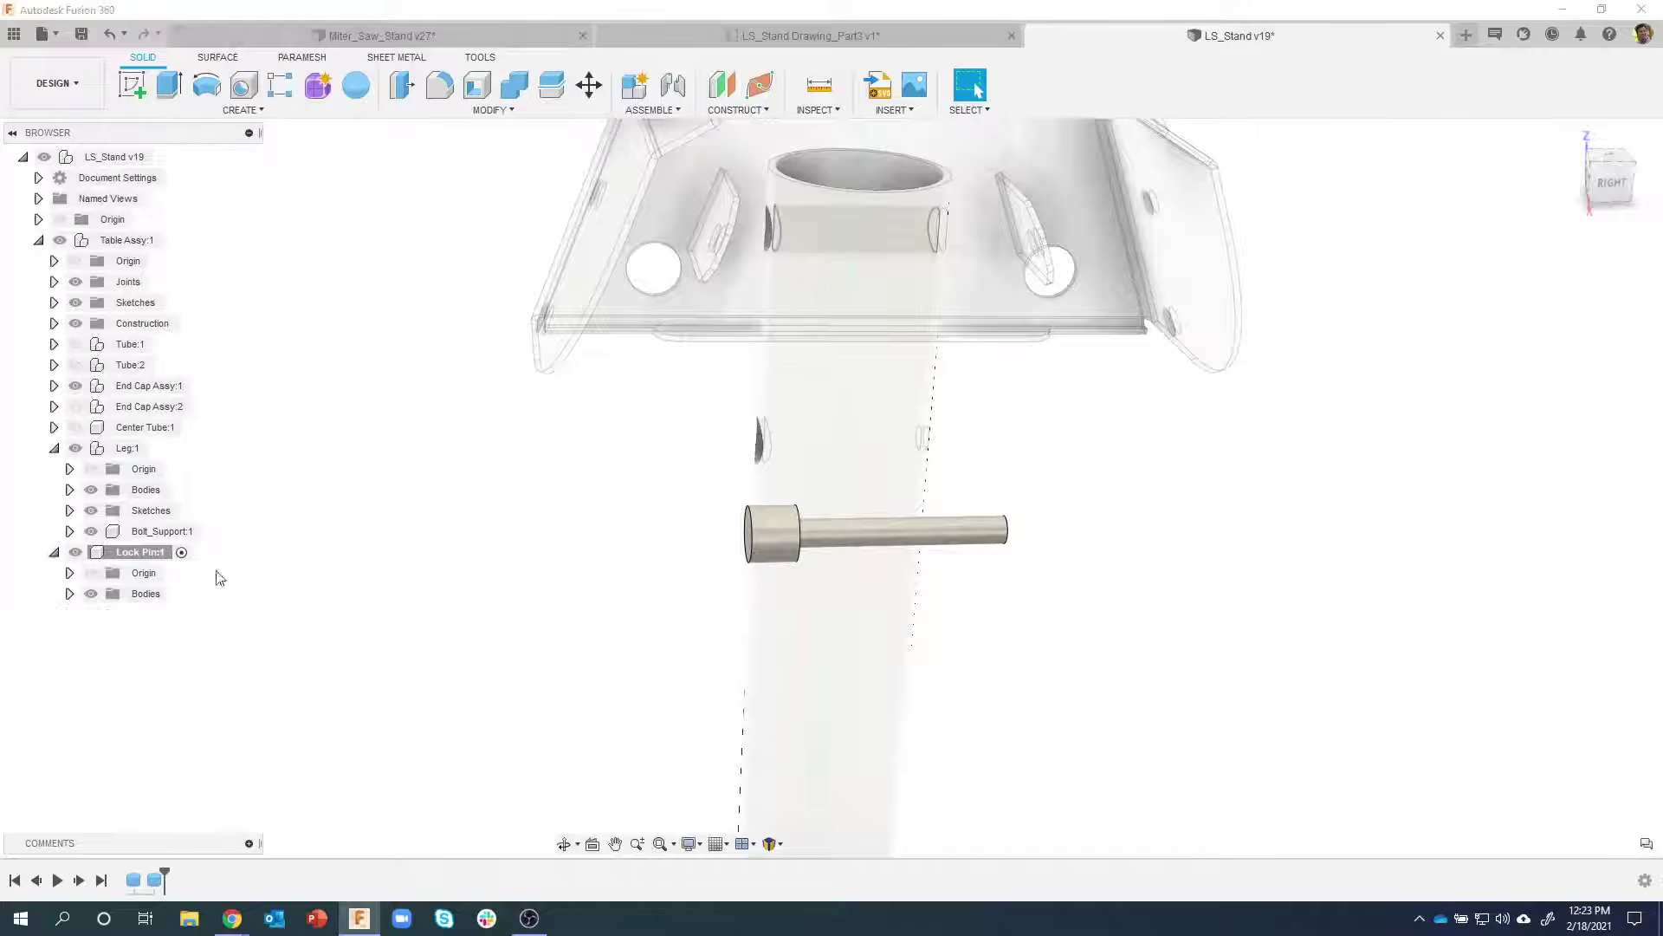
{"action": "left_click", "coordinate": [69, 593]}
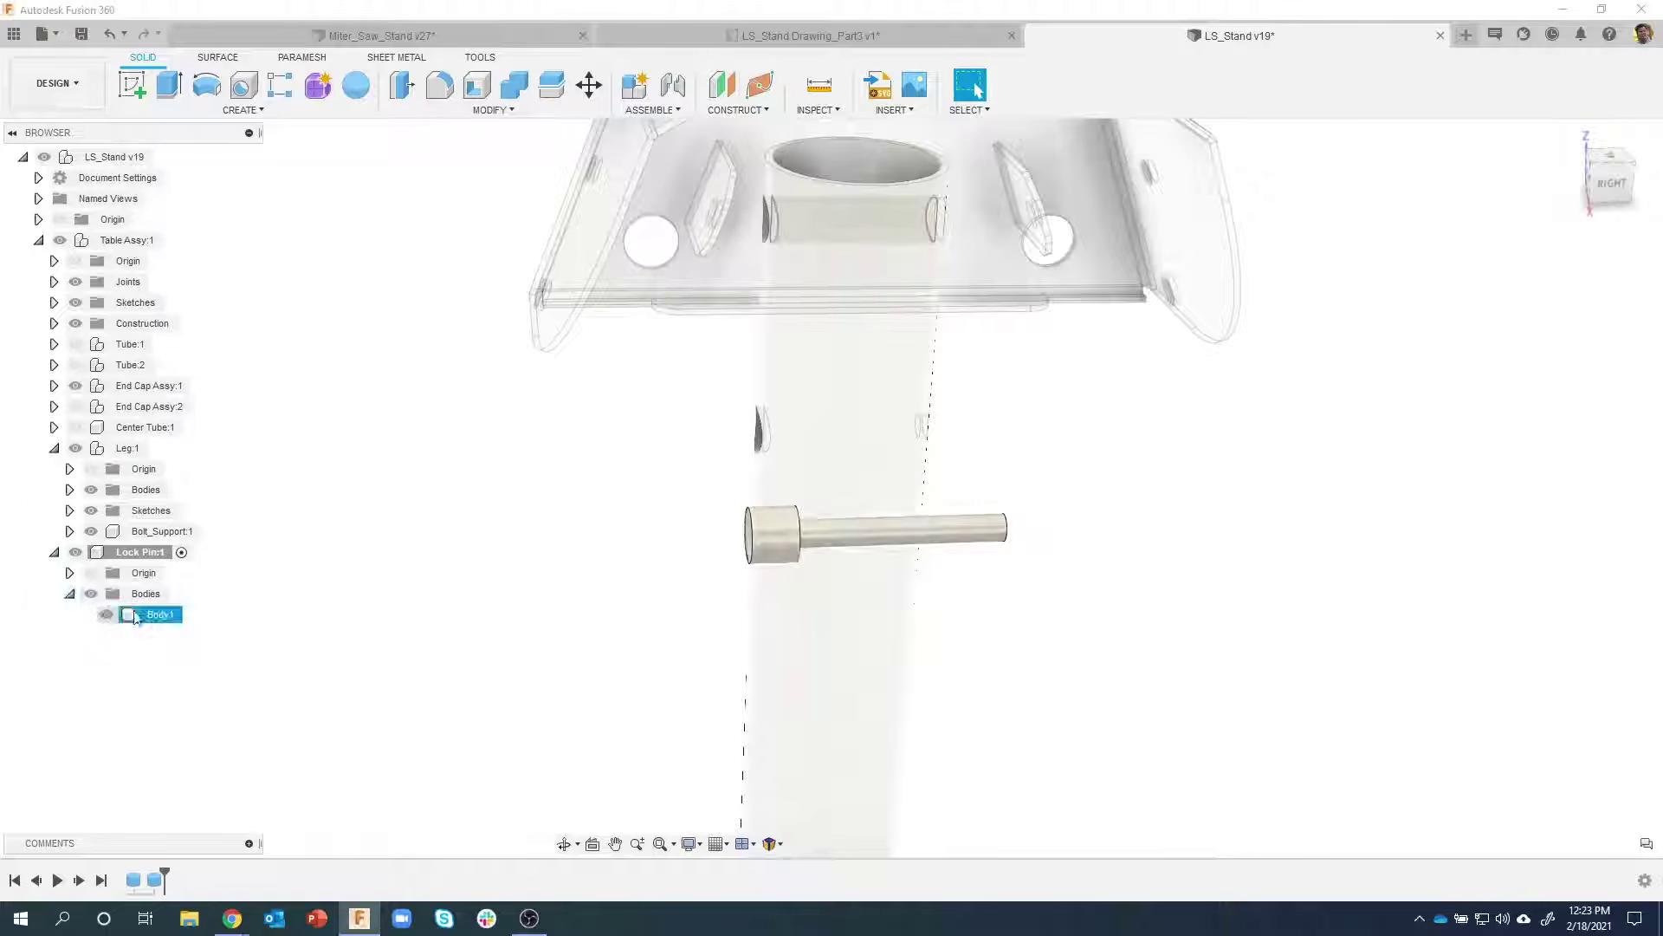
{"action": "left_click", "coordinate": [788, 544]}
{"action": "middle_click_drag", "start_coordinate": [790, 544], "coordinate": [1025, 577], "text": "shift"}
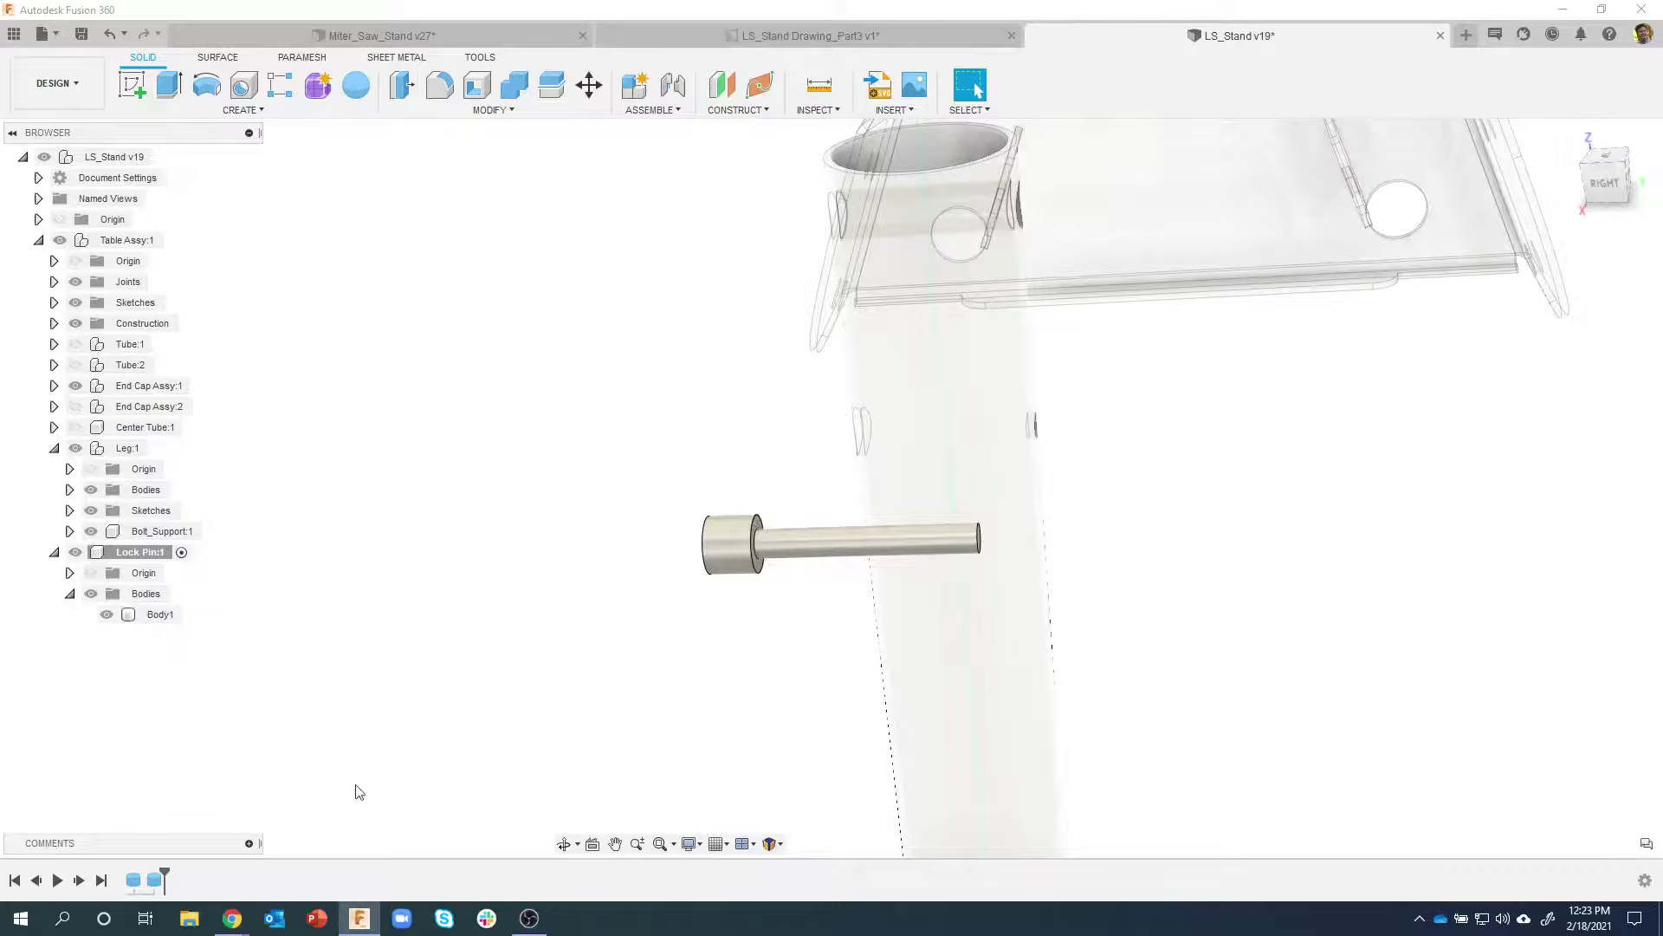
{"action": "double_click", "coordinate": [155, 879]}
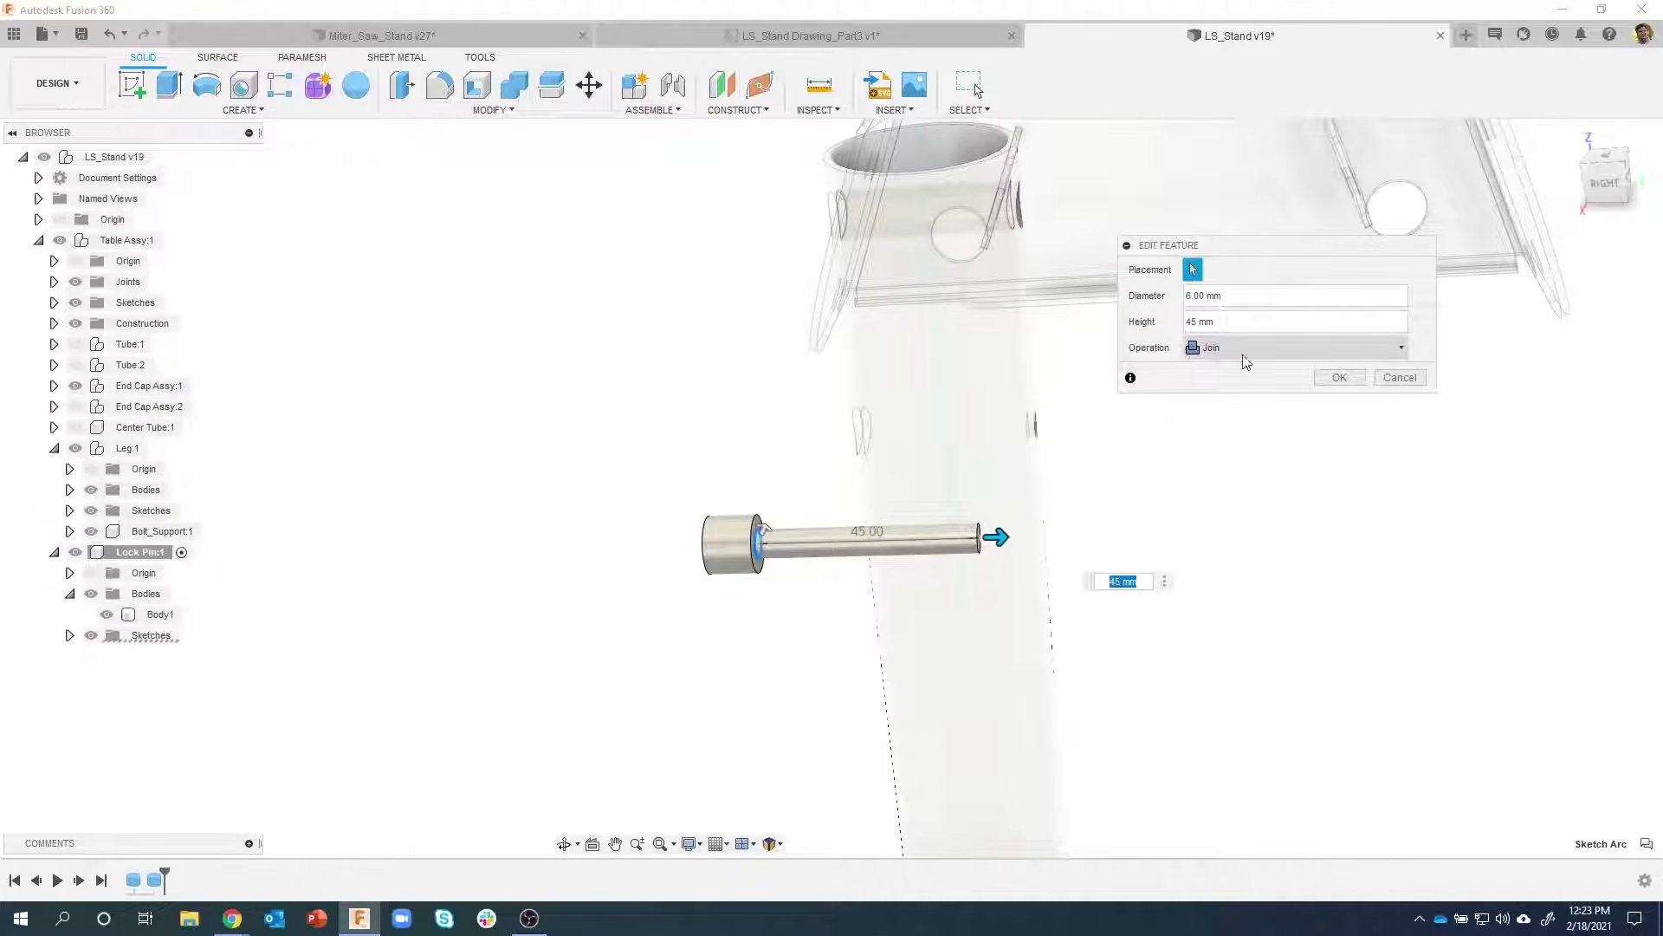
{"action": "left_click", "coordinate": [1398, 381]}
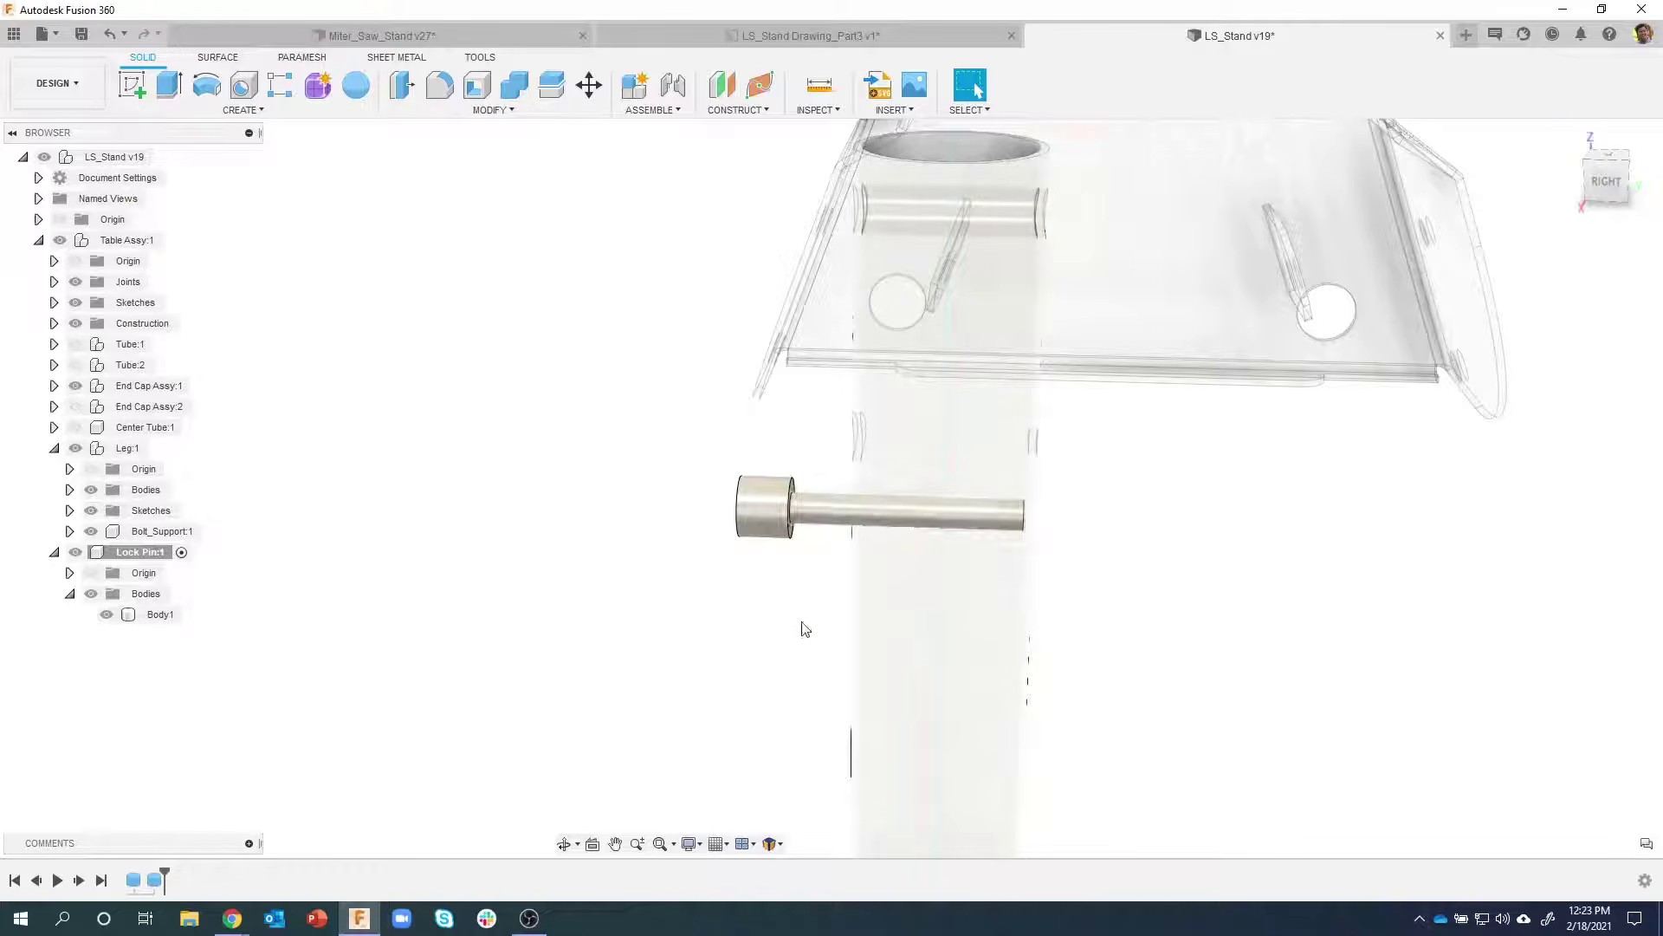
{"action": "middle_click_drag", "start_coordinate": [810, 572], "coordinate": [761, 498], "text": "shift"}
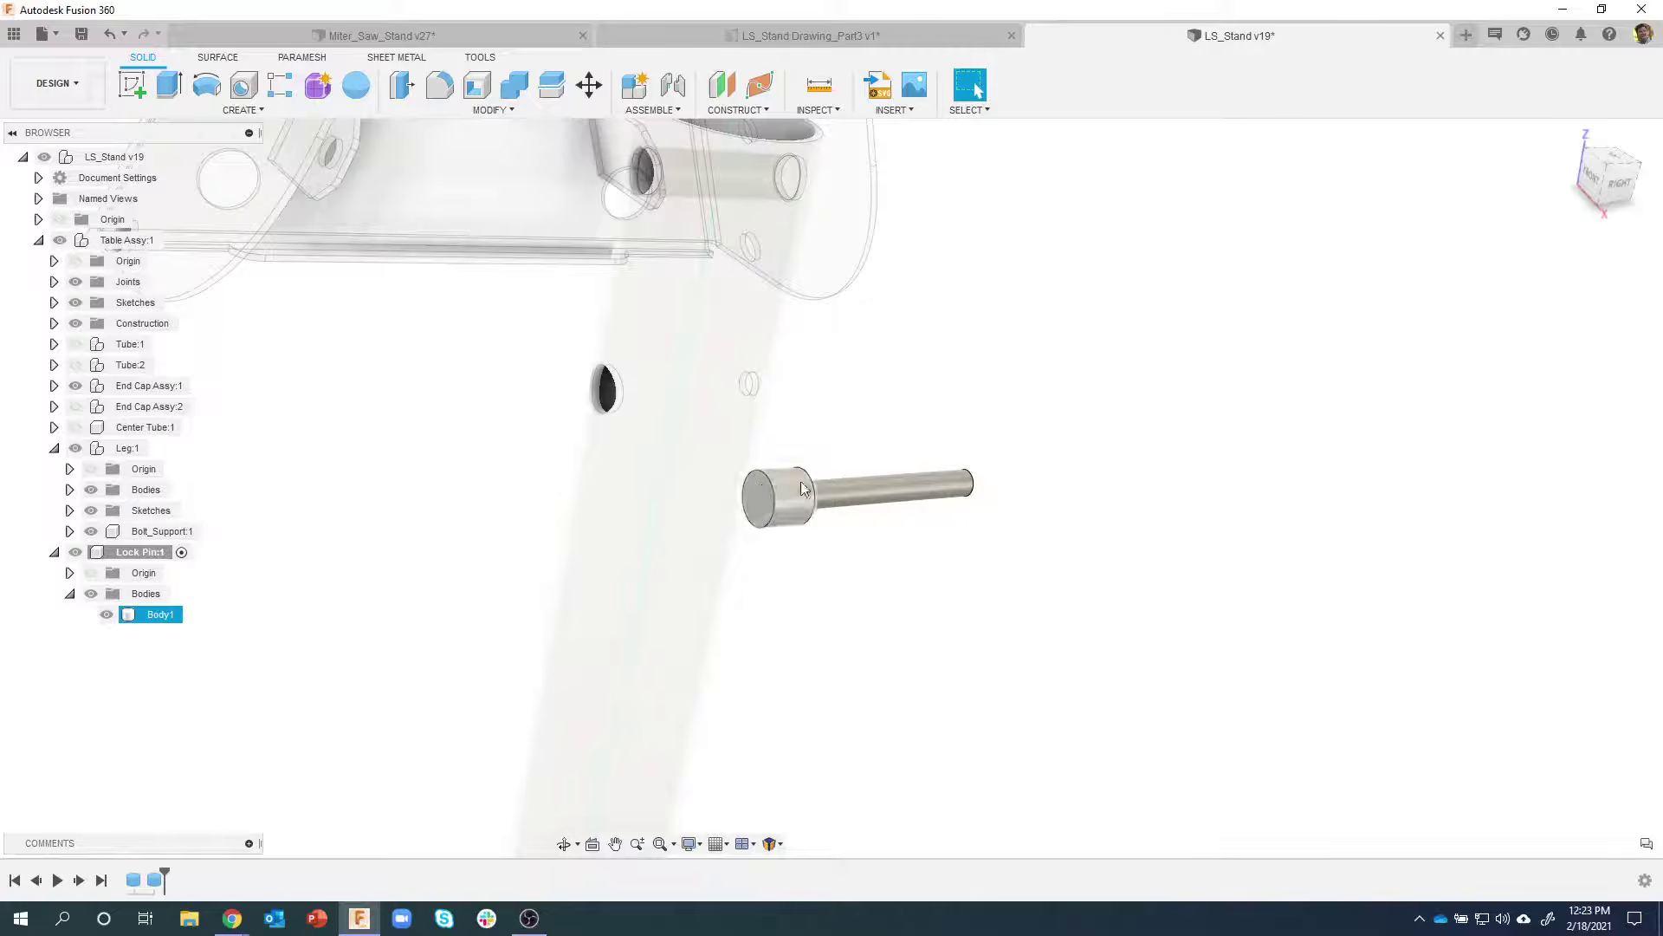
{"action": "middle_click_drag", "start_coordinate": [824, 508], "coordinate": [1088, 493], "text": "shift"}
{"action": "middle_click_drag", "start_coordinate": [1198, 504], "coordinate": [1141, 491], "text": "shift"}
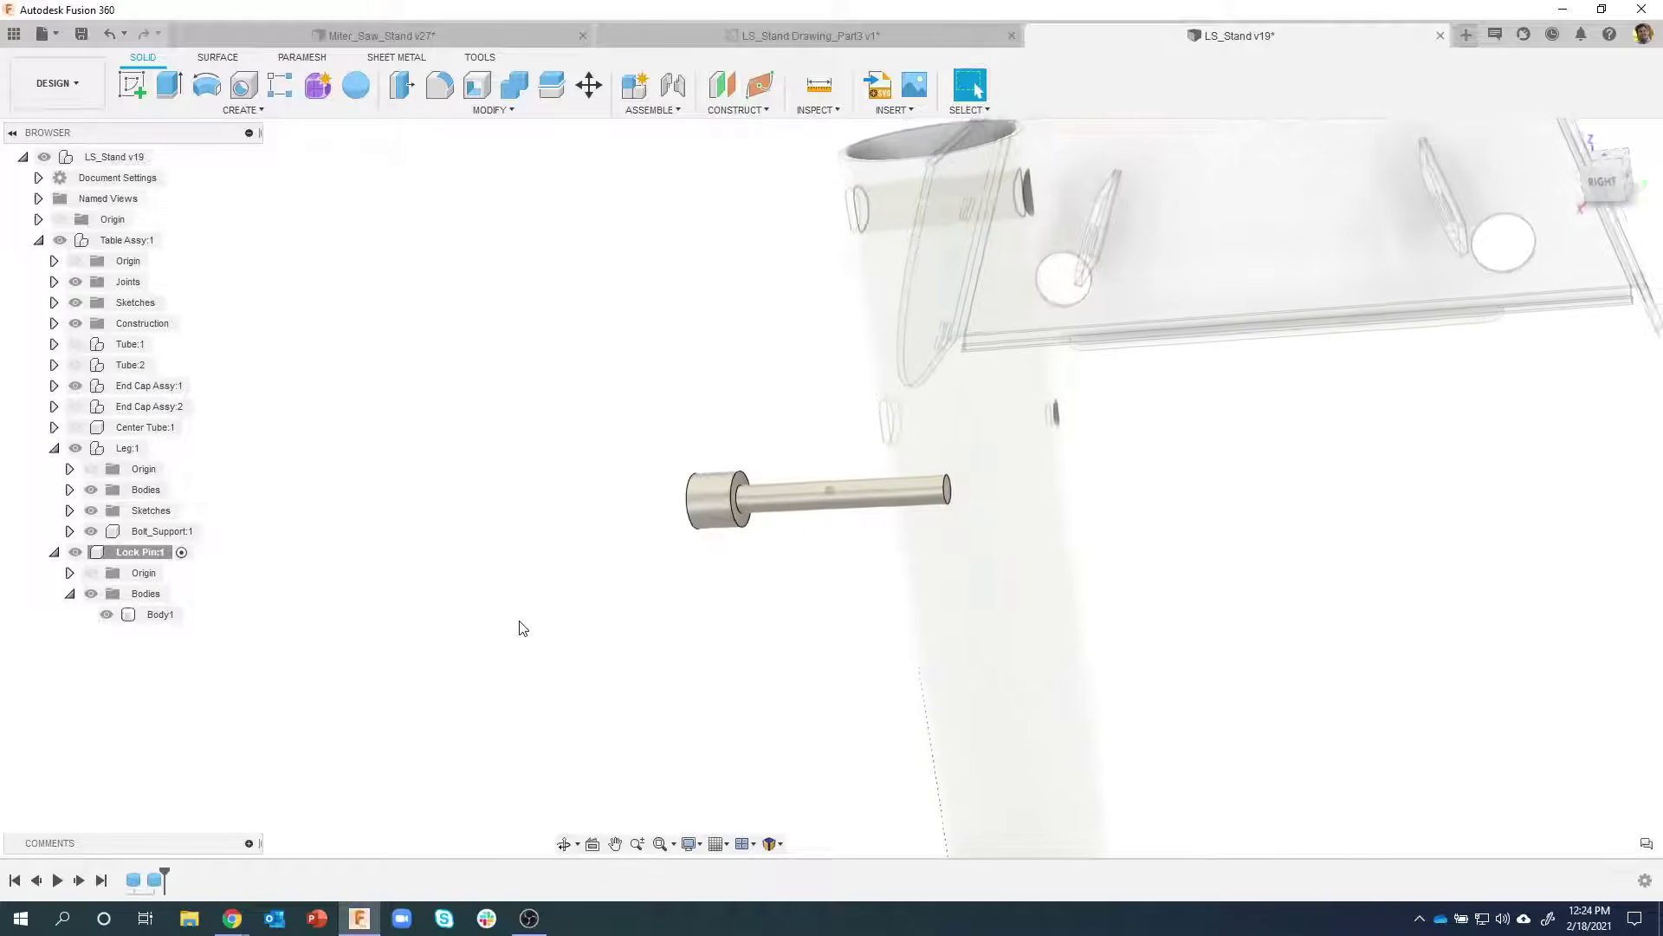
Start a fillet on the outer circular edge of the pin head's free end with a 3.5 mm radius
{"action": "middle_click_drag", "start_coordinate": [509, 582], "coordinate": [875, 567], "text": "shift"}
{"action": "scroll", "coordinate": [875, 568], "scroll_direction": "up", "scroll_amount": 3}
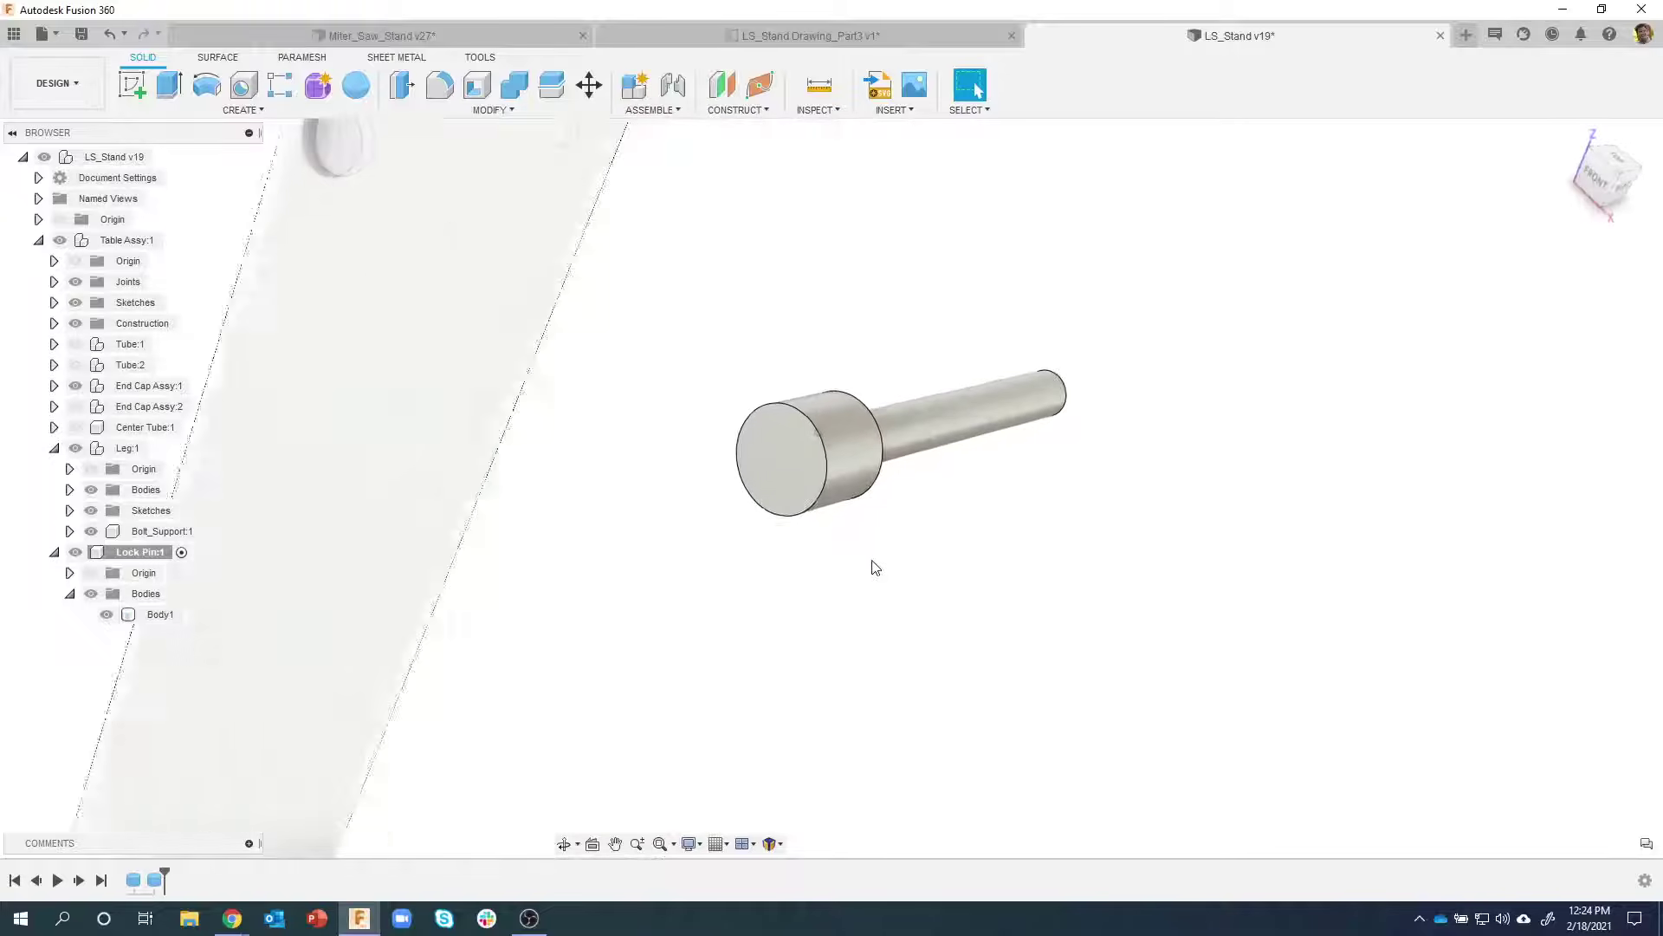
{"action": "left_click", "coordinate": [806, 487]}
{"action": "left_click", "coordinate": [806, 487]}
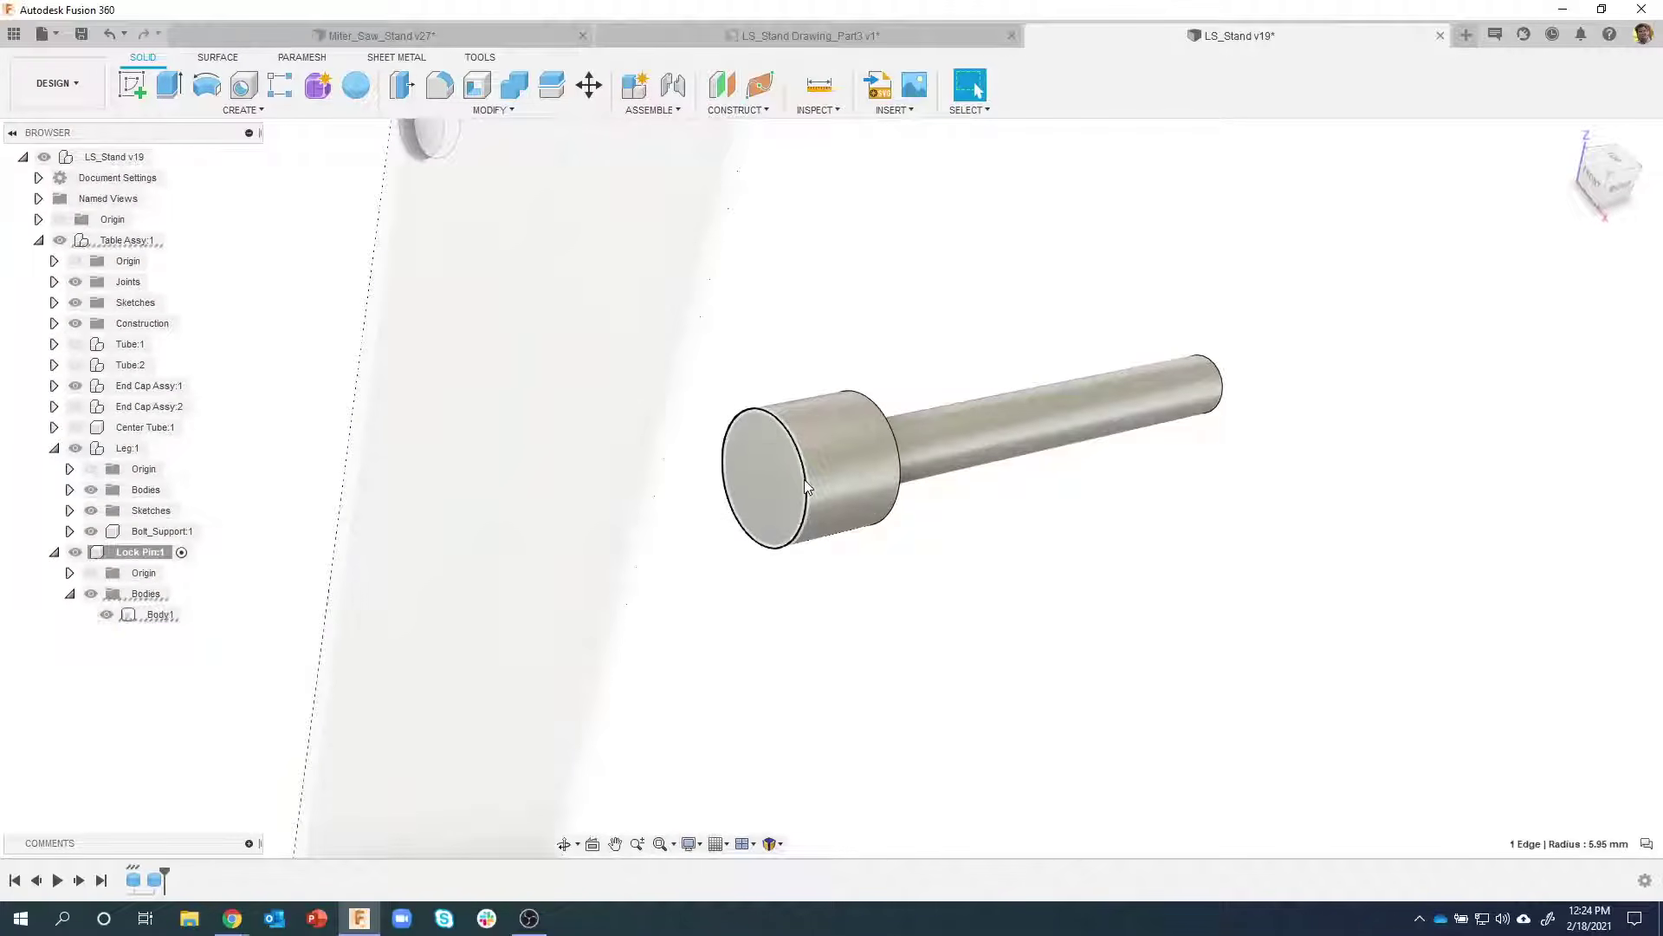
{"action": "right_click", "coordinate": [805, 487]}
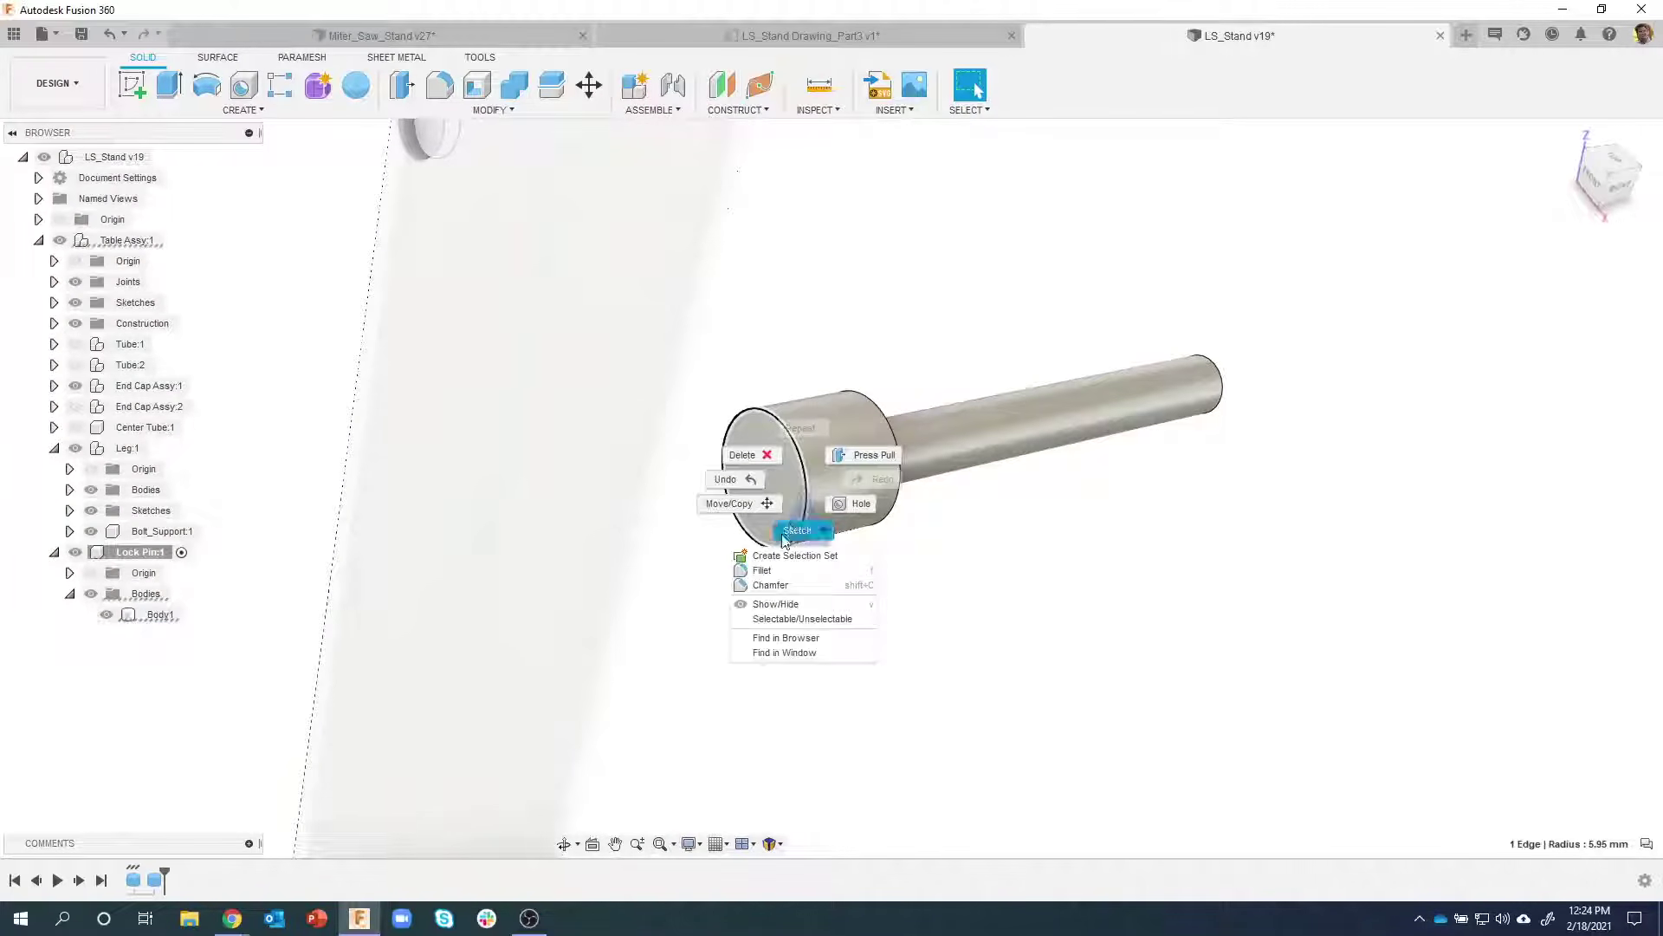
{"action": "left_click", "coordinate": [775, 571]}
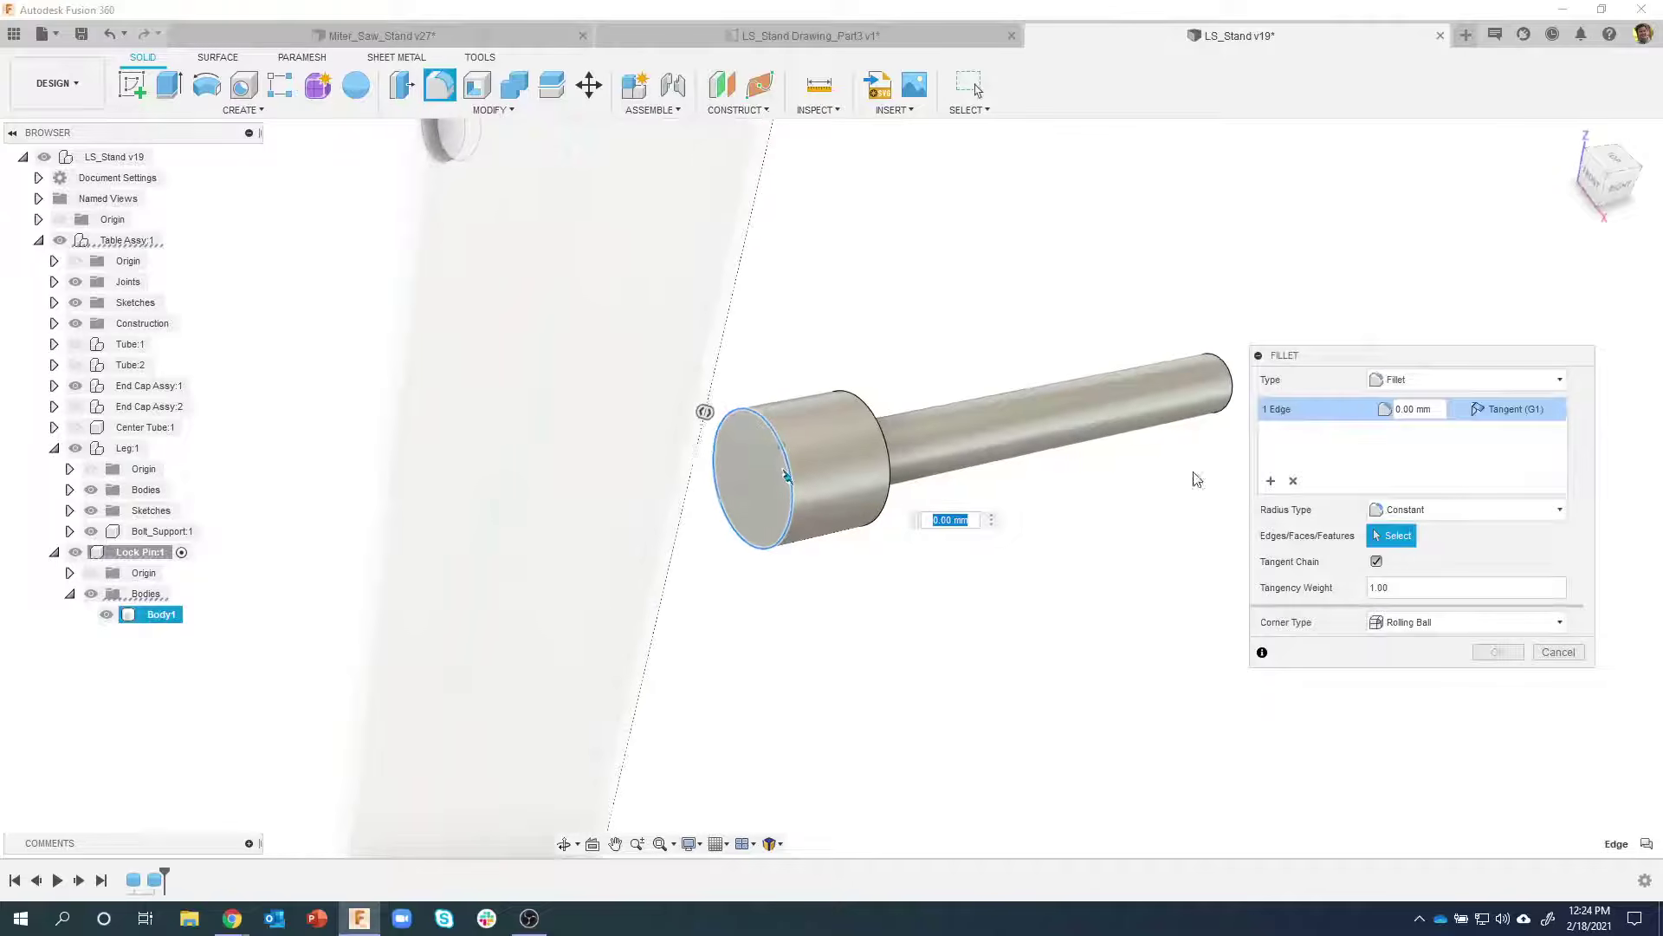
{"action": "left_click", "coordinate": [1430, 408]}
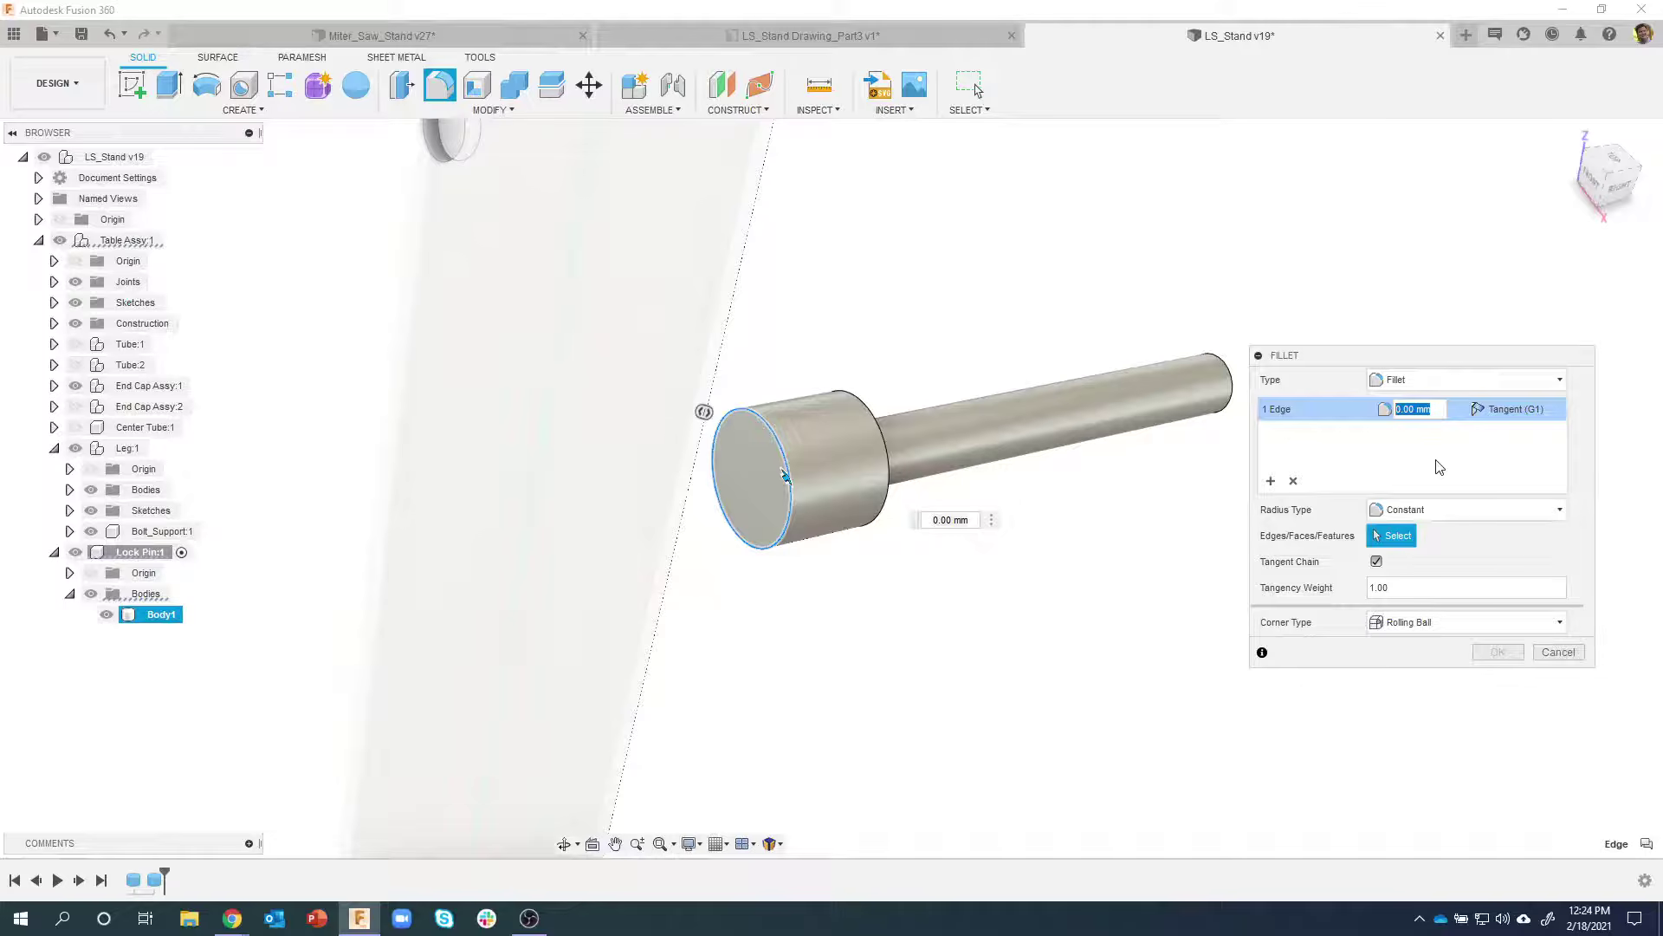
{"action": "type", "text": "3.5"}
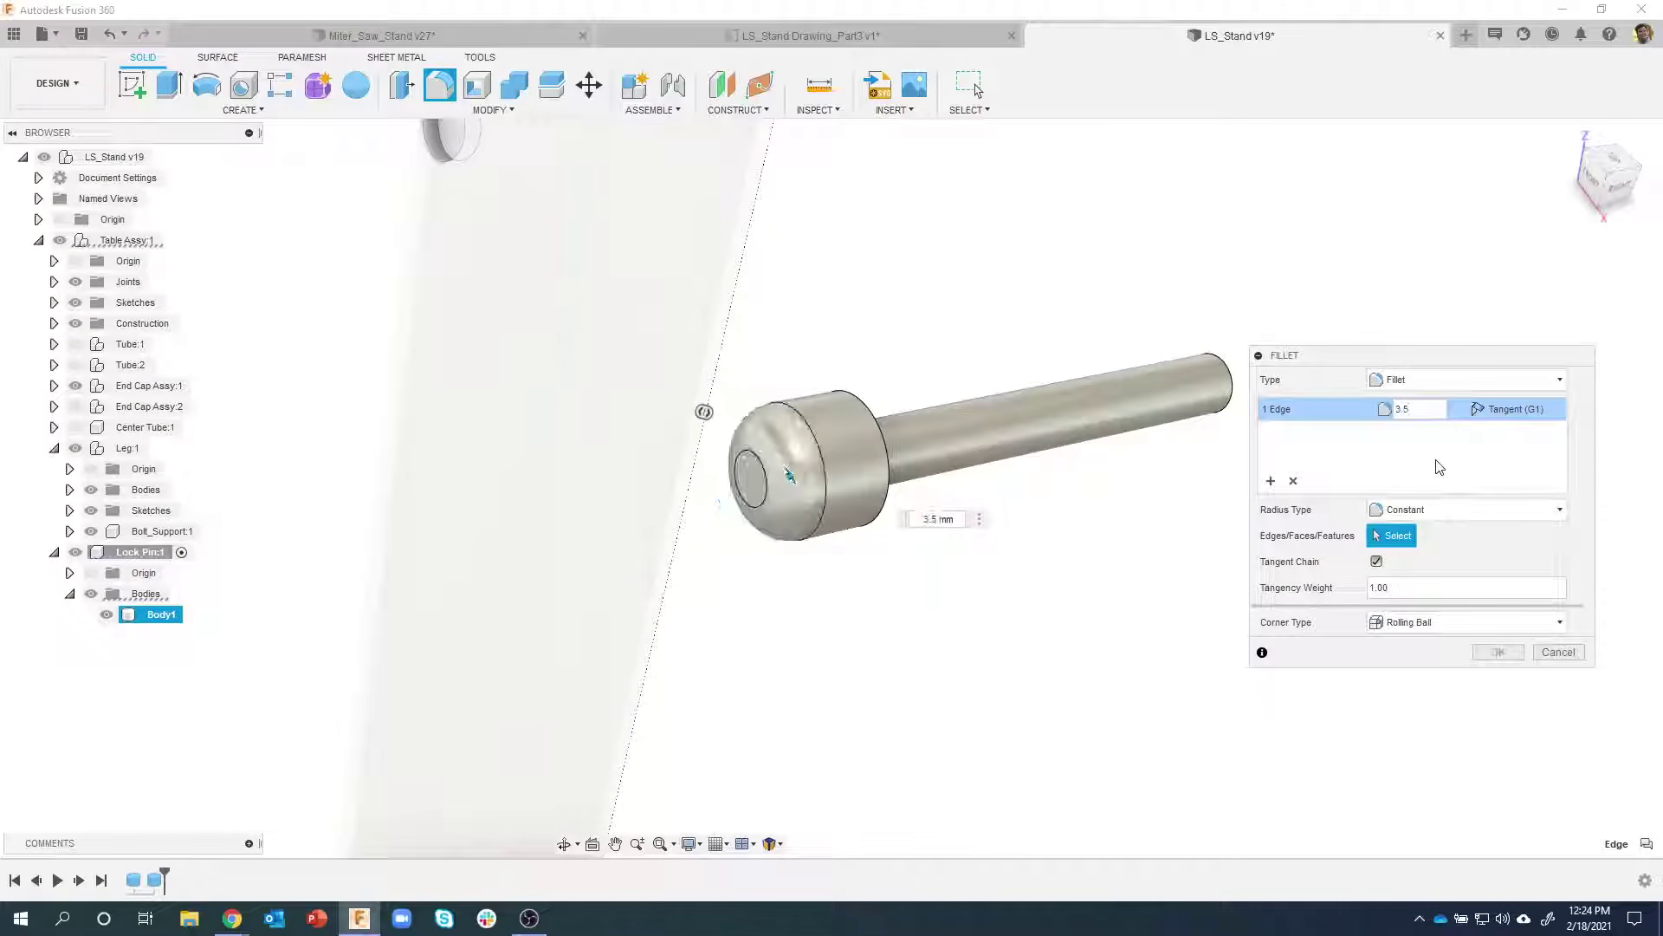
Try tangency weights of 2, 1 and 1.5 on the pin head's edge fillet to compare the rounded shape
{"action": "scroll", "coordinate": [846, 390], "scroll_direction": "up", "scroll_amount": 3}
{"action": "middle_click_drag", "start_coordinate": [846, 390], "coordinate": [723, 452], "text": "shift"}
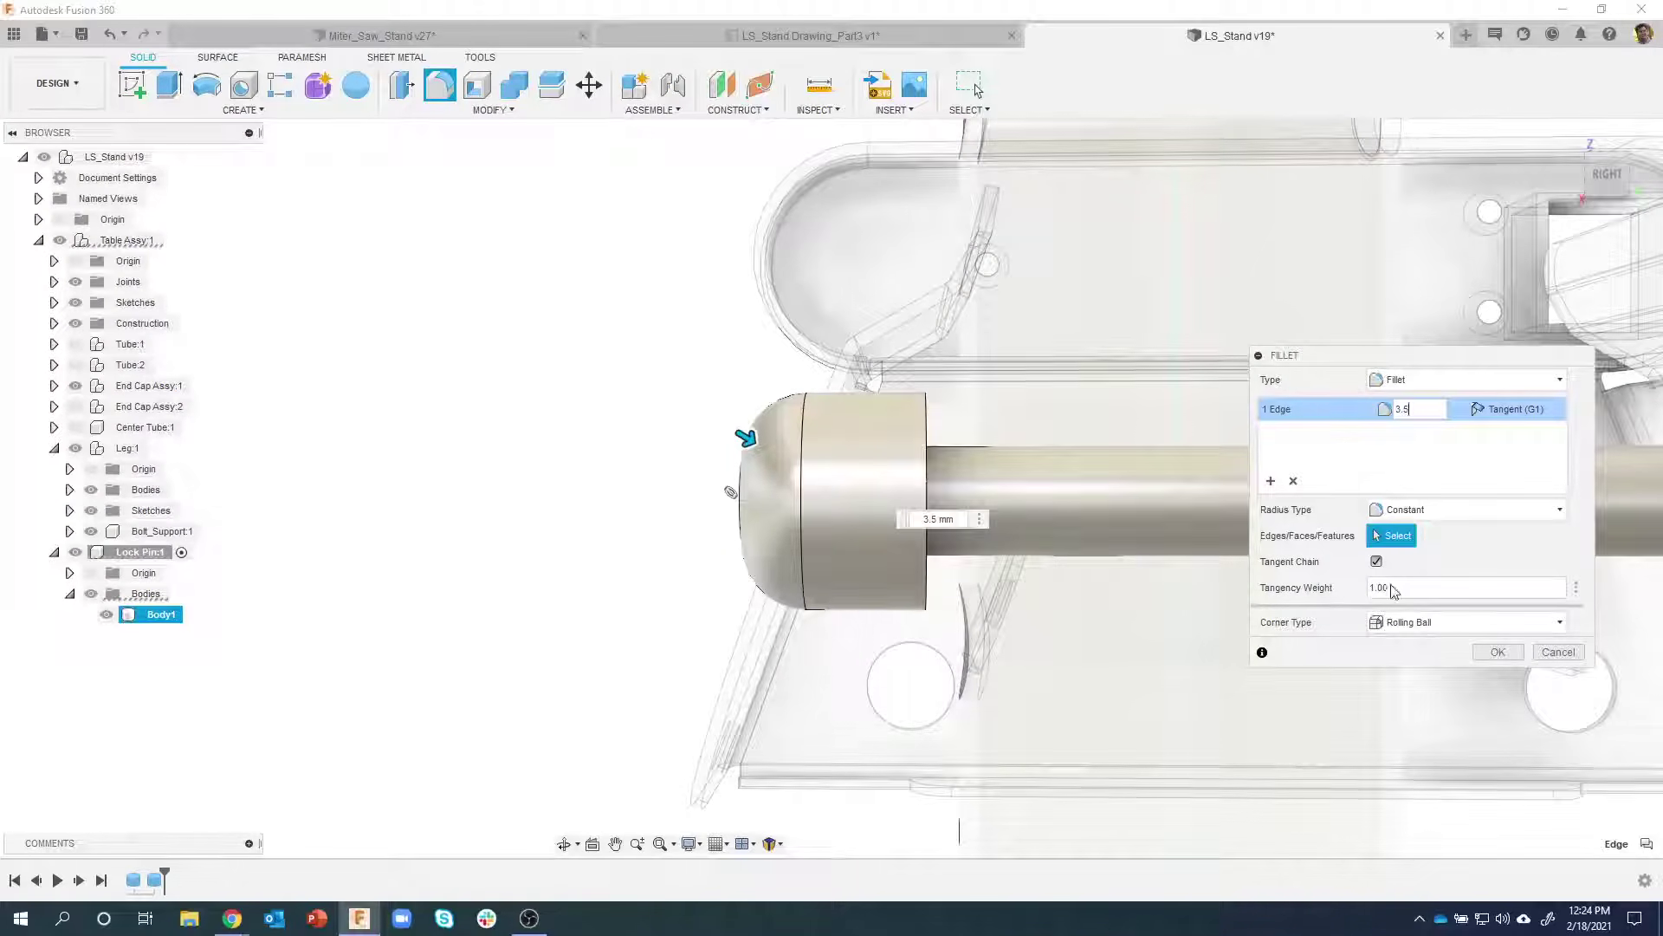
{"action": "left_click_drag", "start_coordinate": [1391, 589], "coordinate": [1365, 589]}
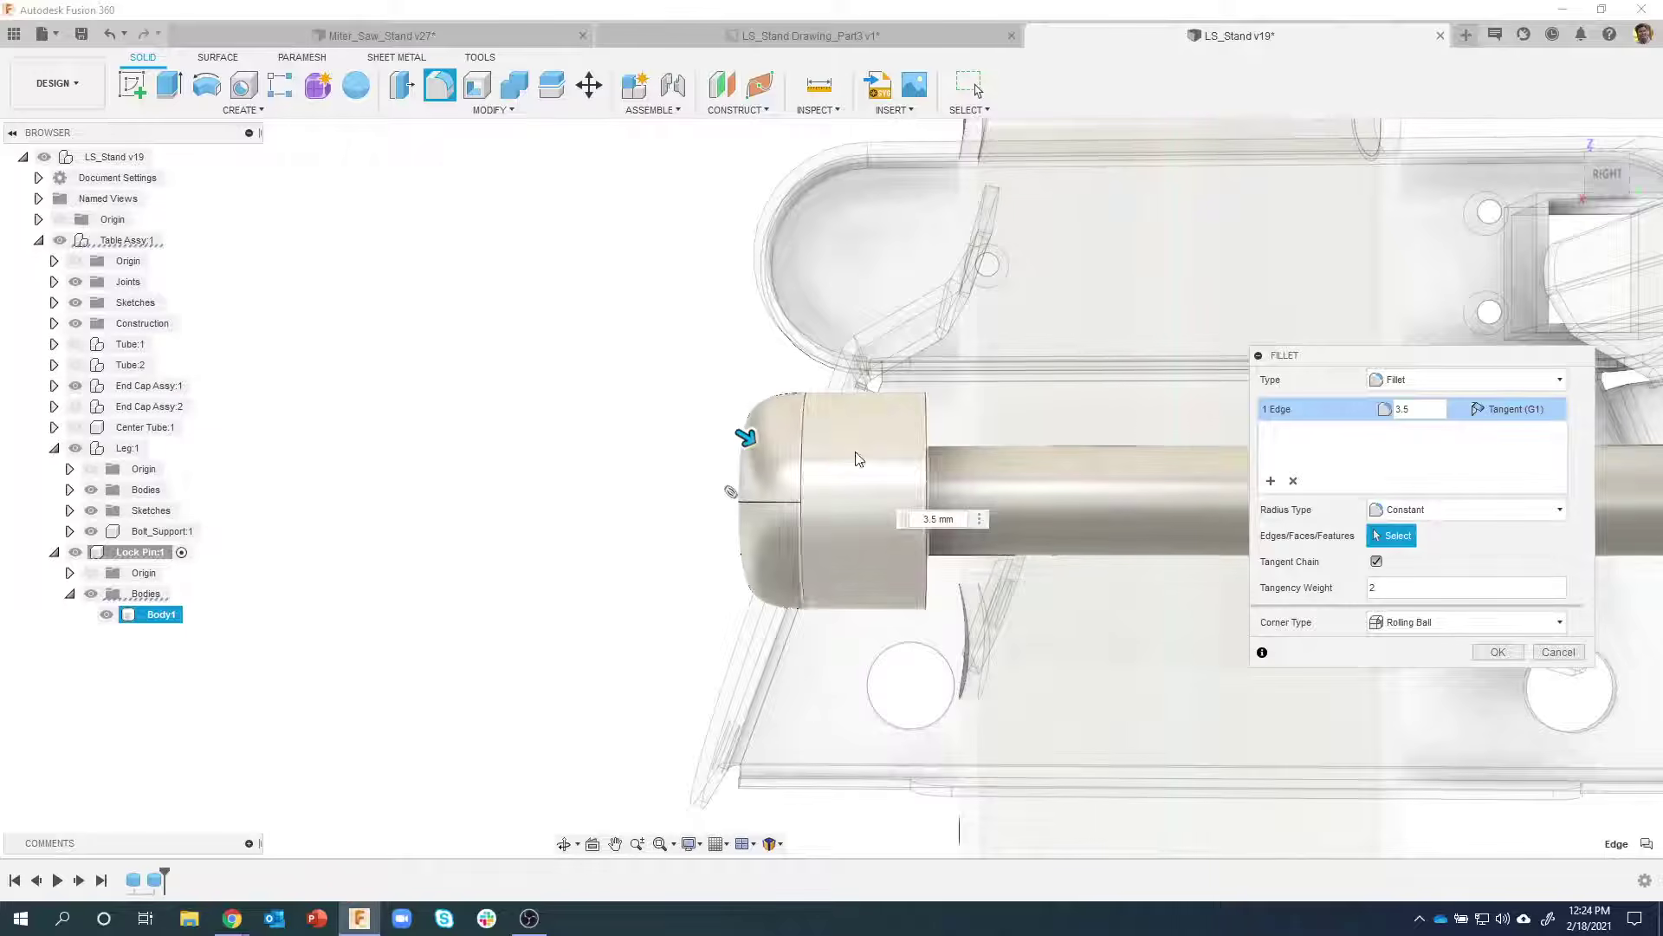
{"action": "middle_click_drag", "start_coordinate": [854, 460], "coordinate": [739, 489], "text": "shift"}
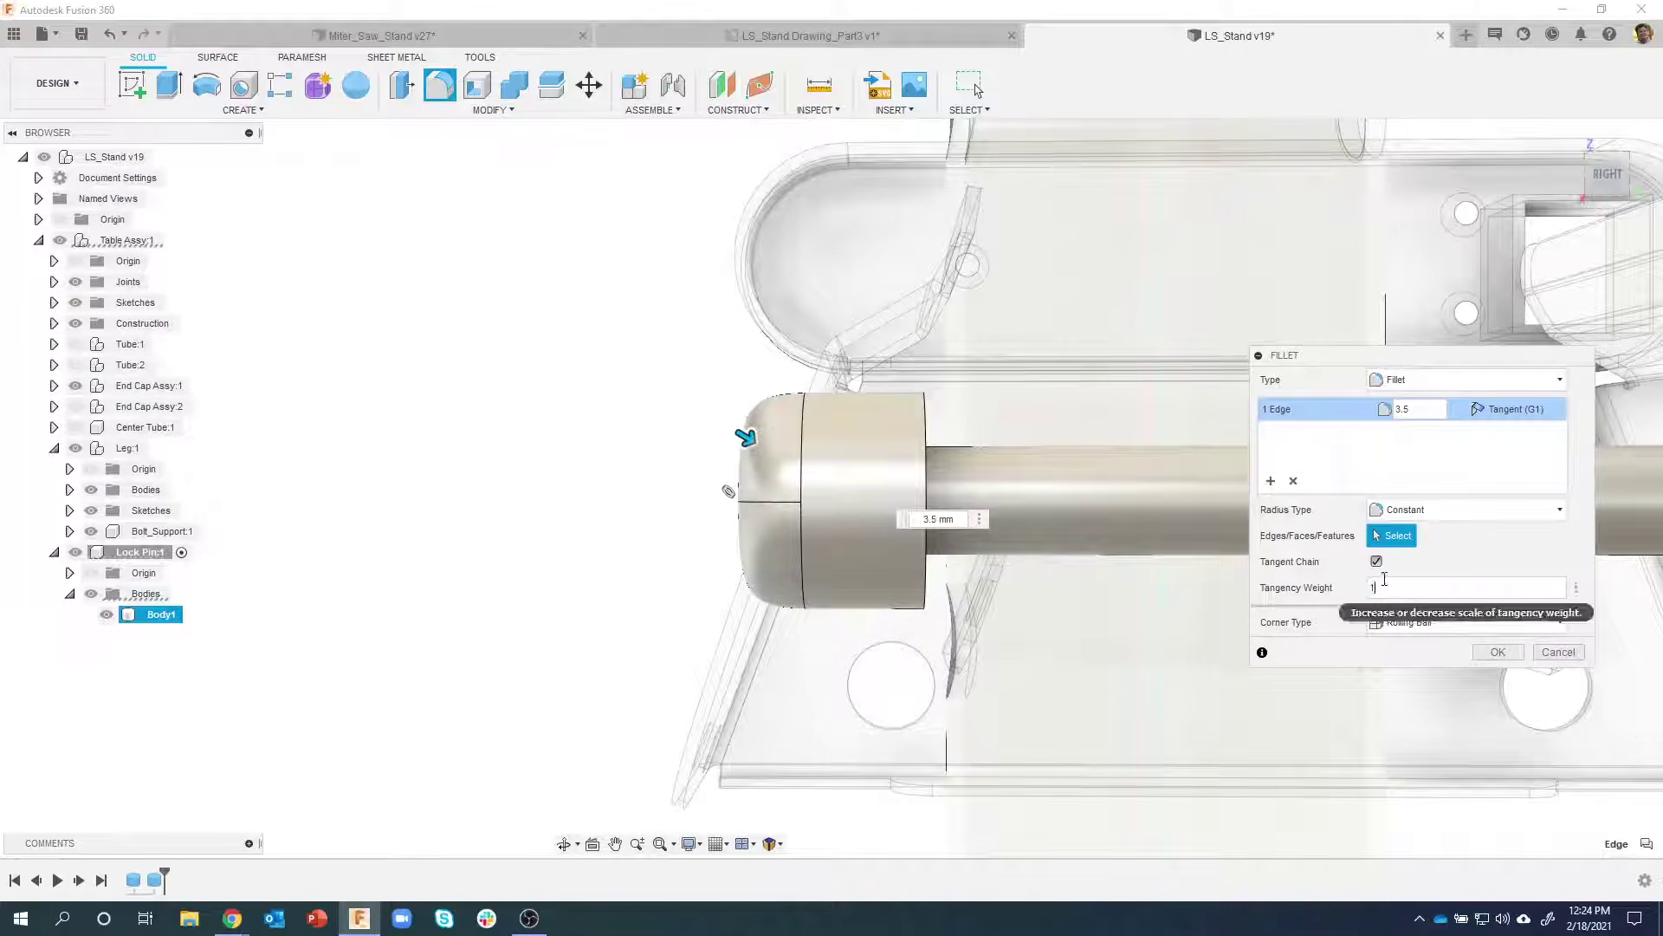
{"action": "type", "text": "1"}
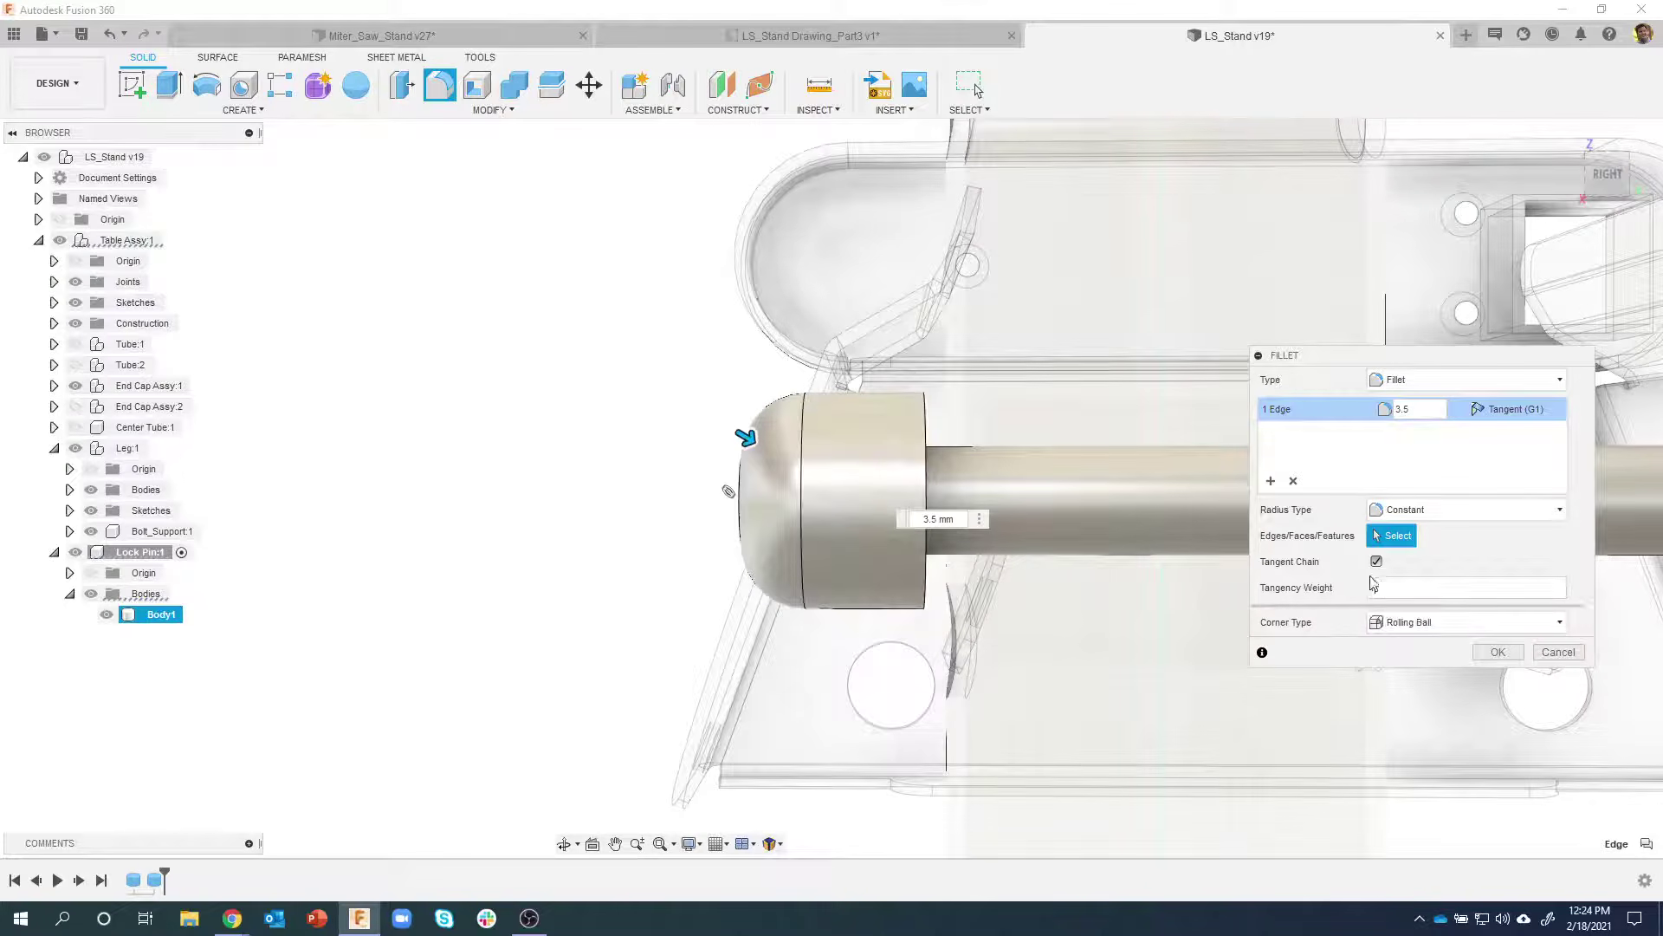
{"action": "double_click", "coordinate": [1442, 585]}
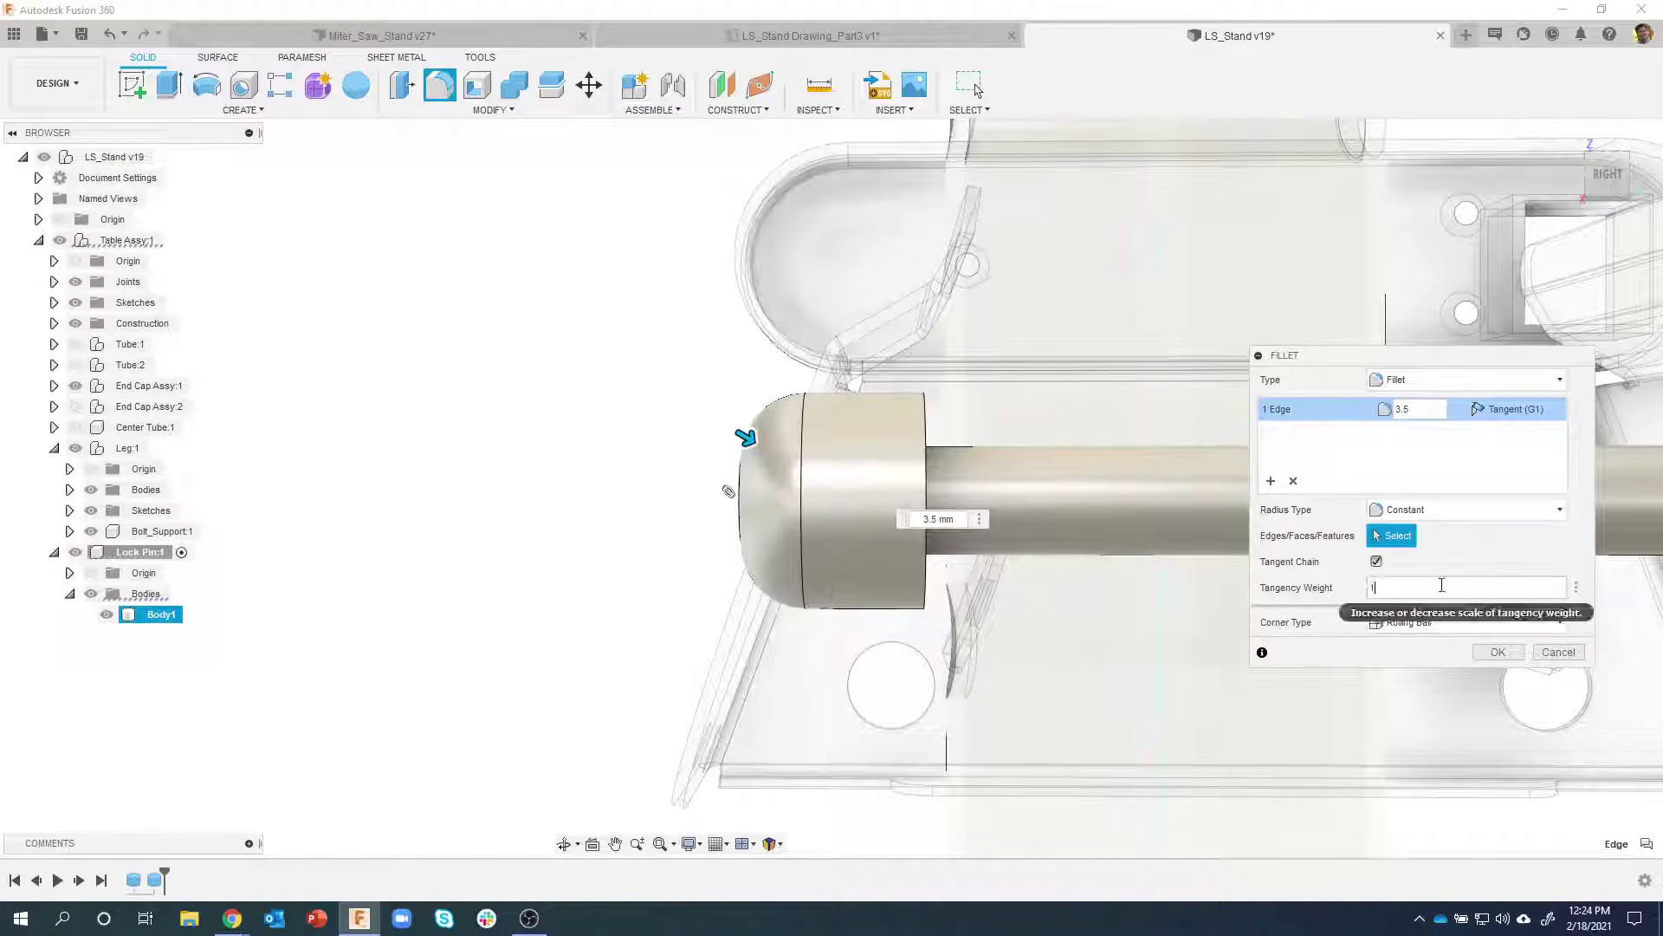
{"action": "type", "text": "1.5"}
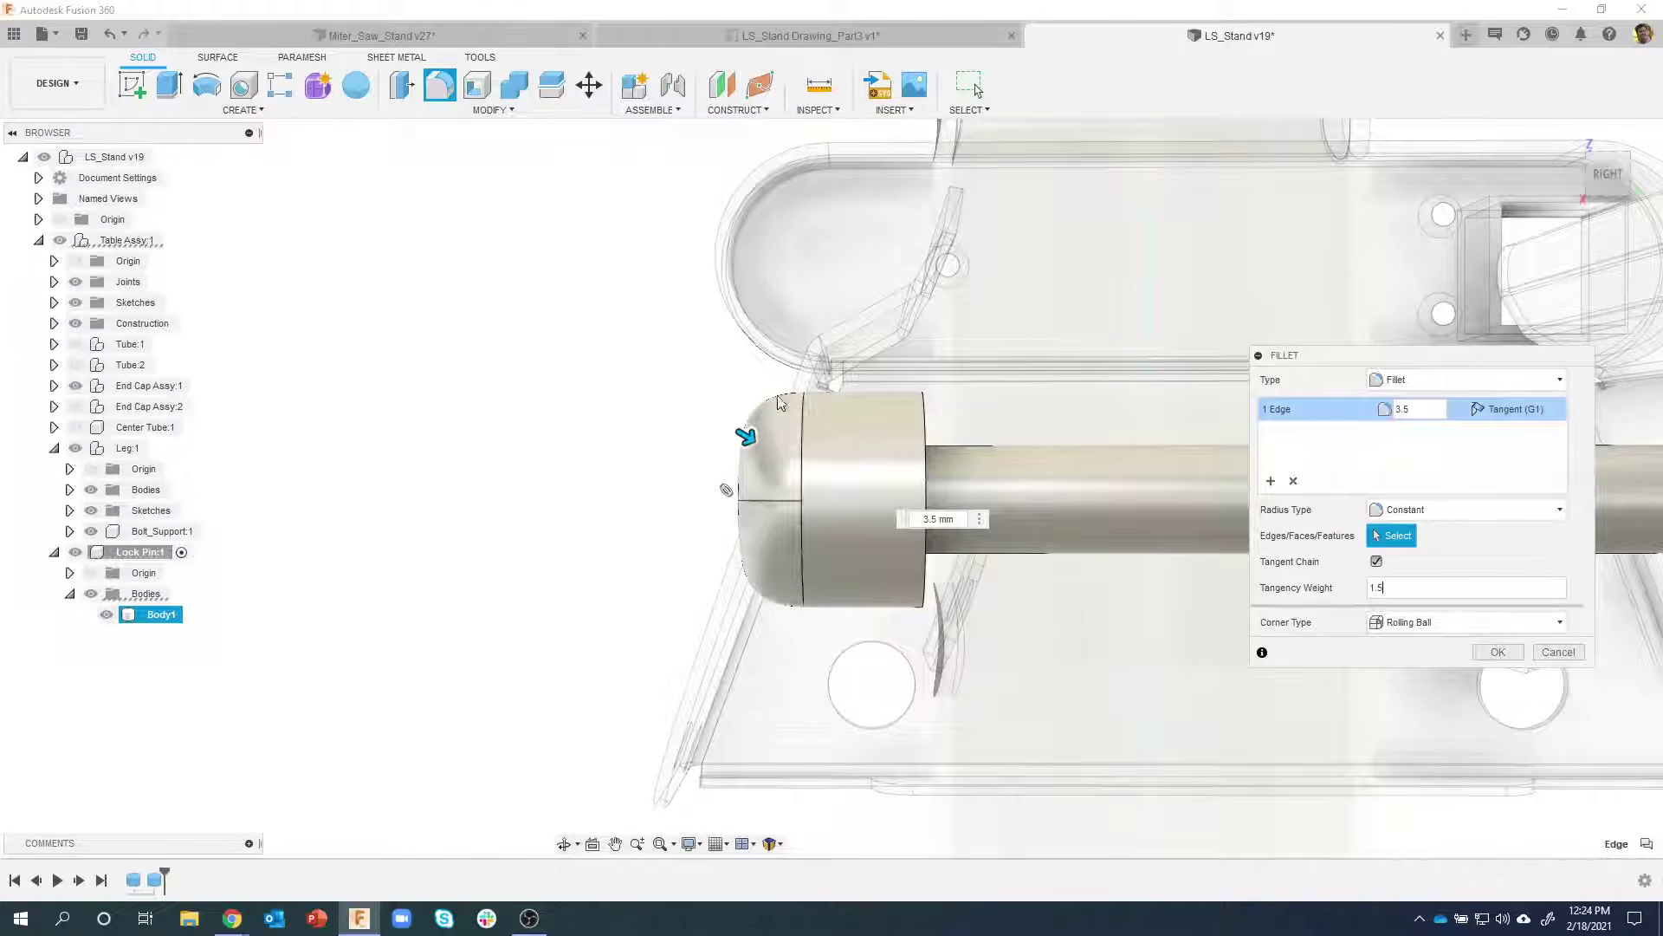
Try tangency weights of 2 and 5 on the pin head's edge fillet and compare the head's side profile
{"action": "middle_click_drag", "start_coordinate": [724, 486], "coordinate": [1418, 581], "text": "shift"}
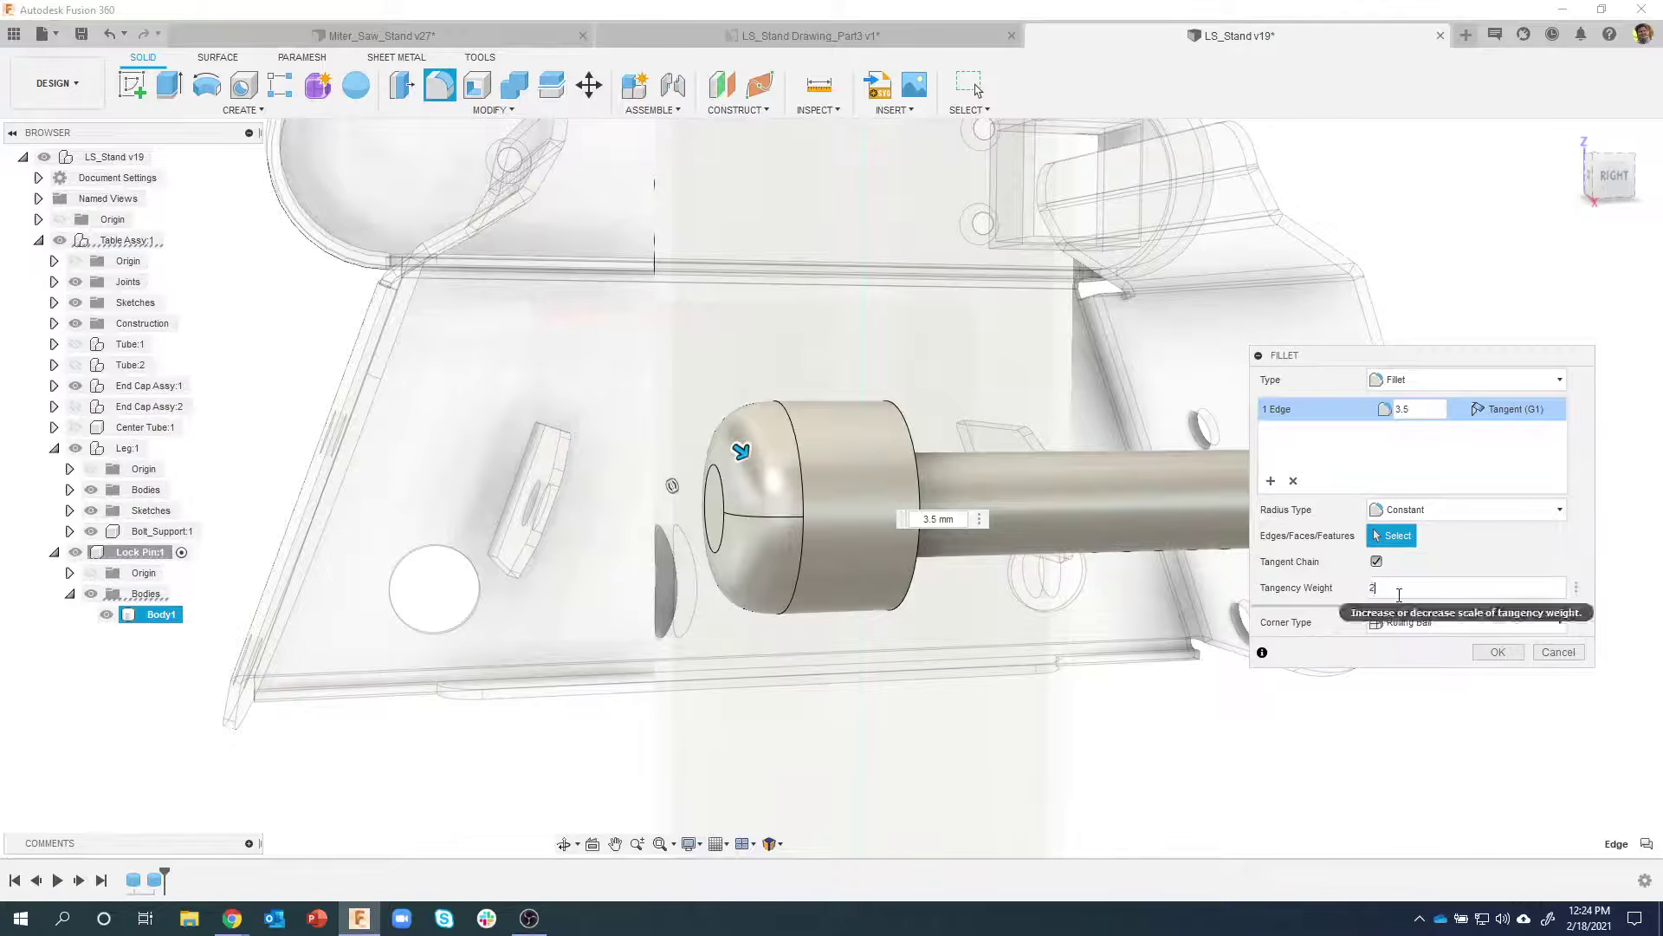
{"action": "left_click", "coordinate": [1386, 590]}
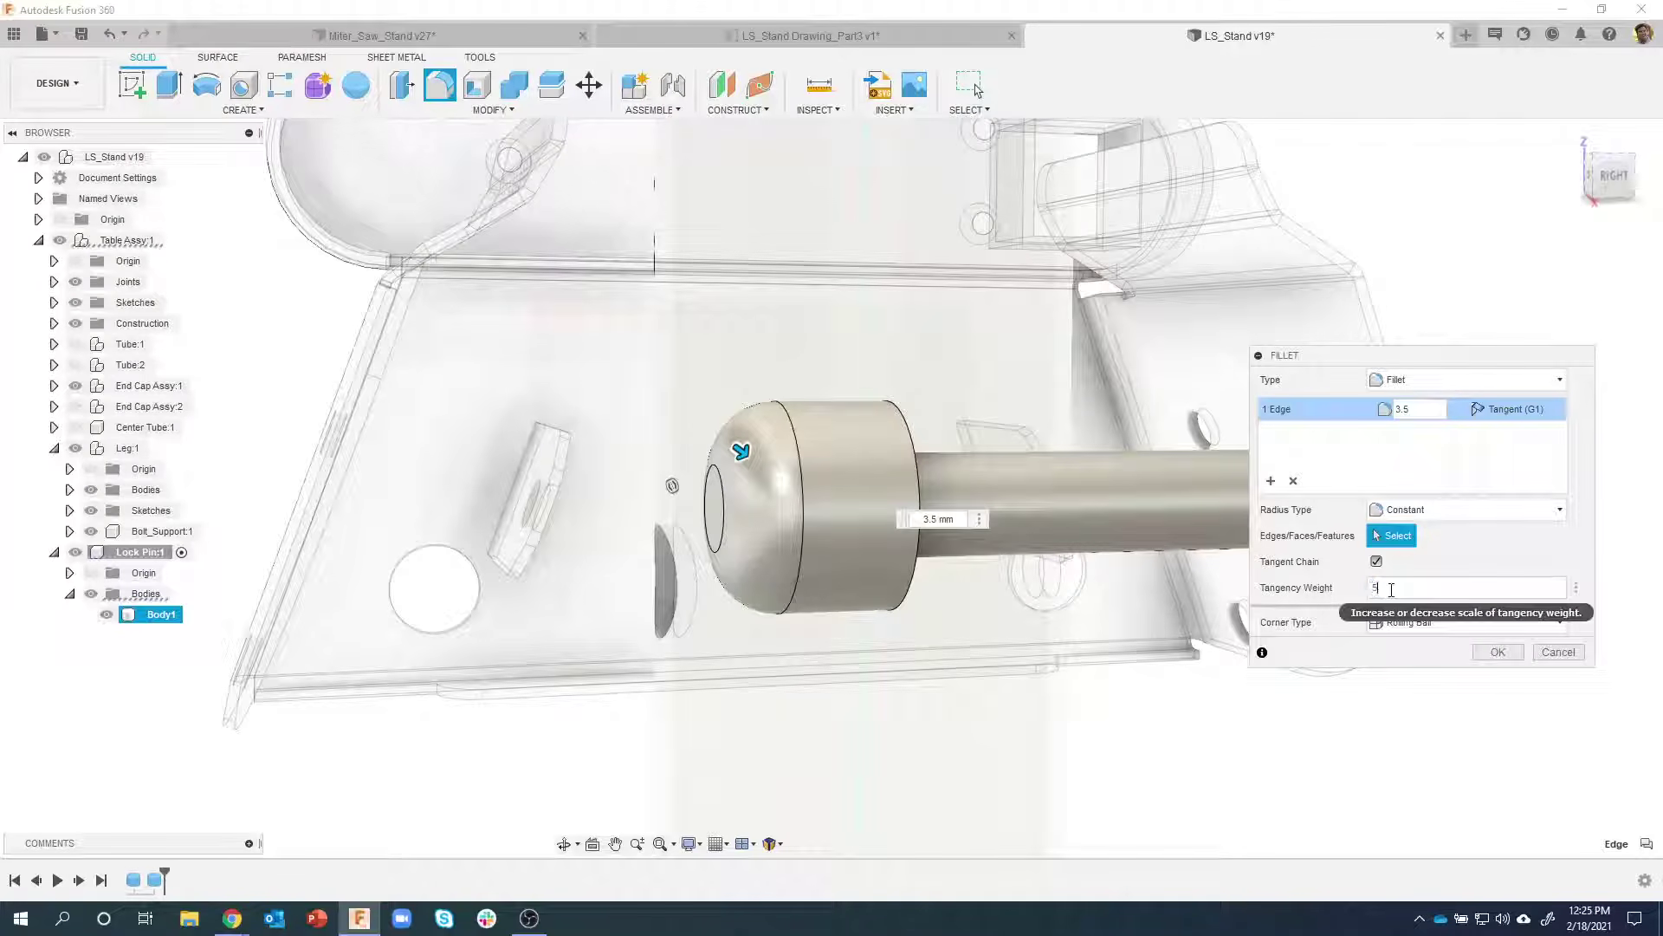
{"action": "middle_click_drag", "start_coordinate": [745, 468], "coordinate": [795, 414], "text": "shift"}
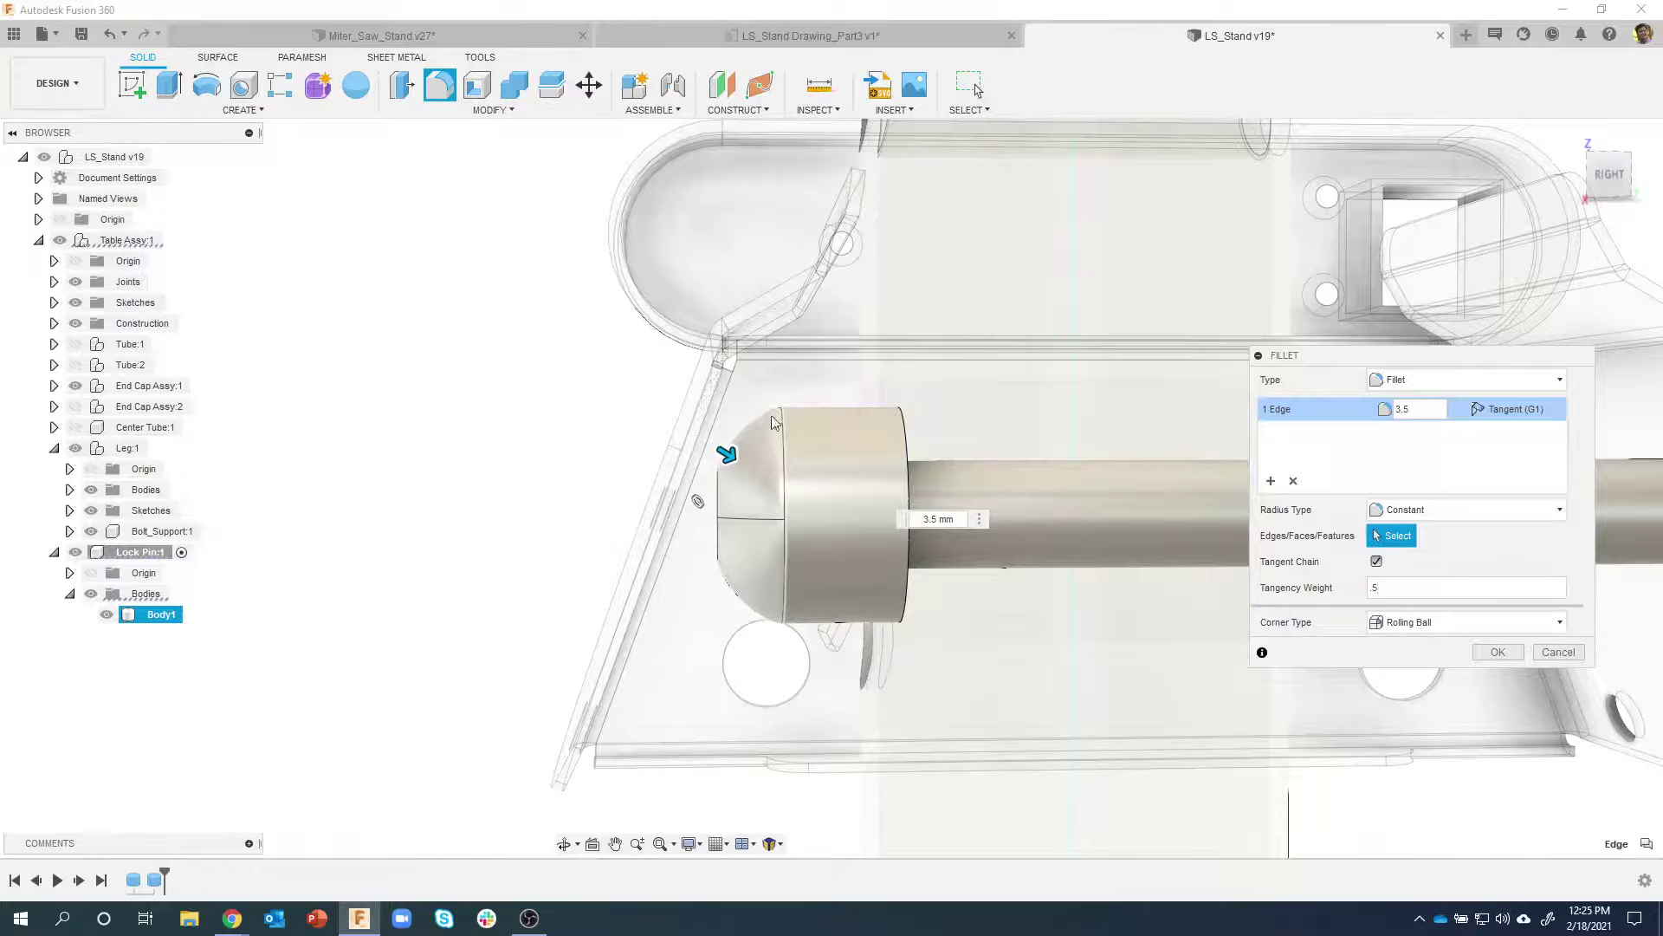
{"action": "middle_click_drag", "start_coordinate": [776, 422], "coordinate": [785, 425], "text": "shift"}
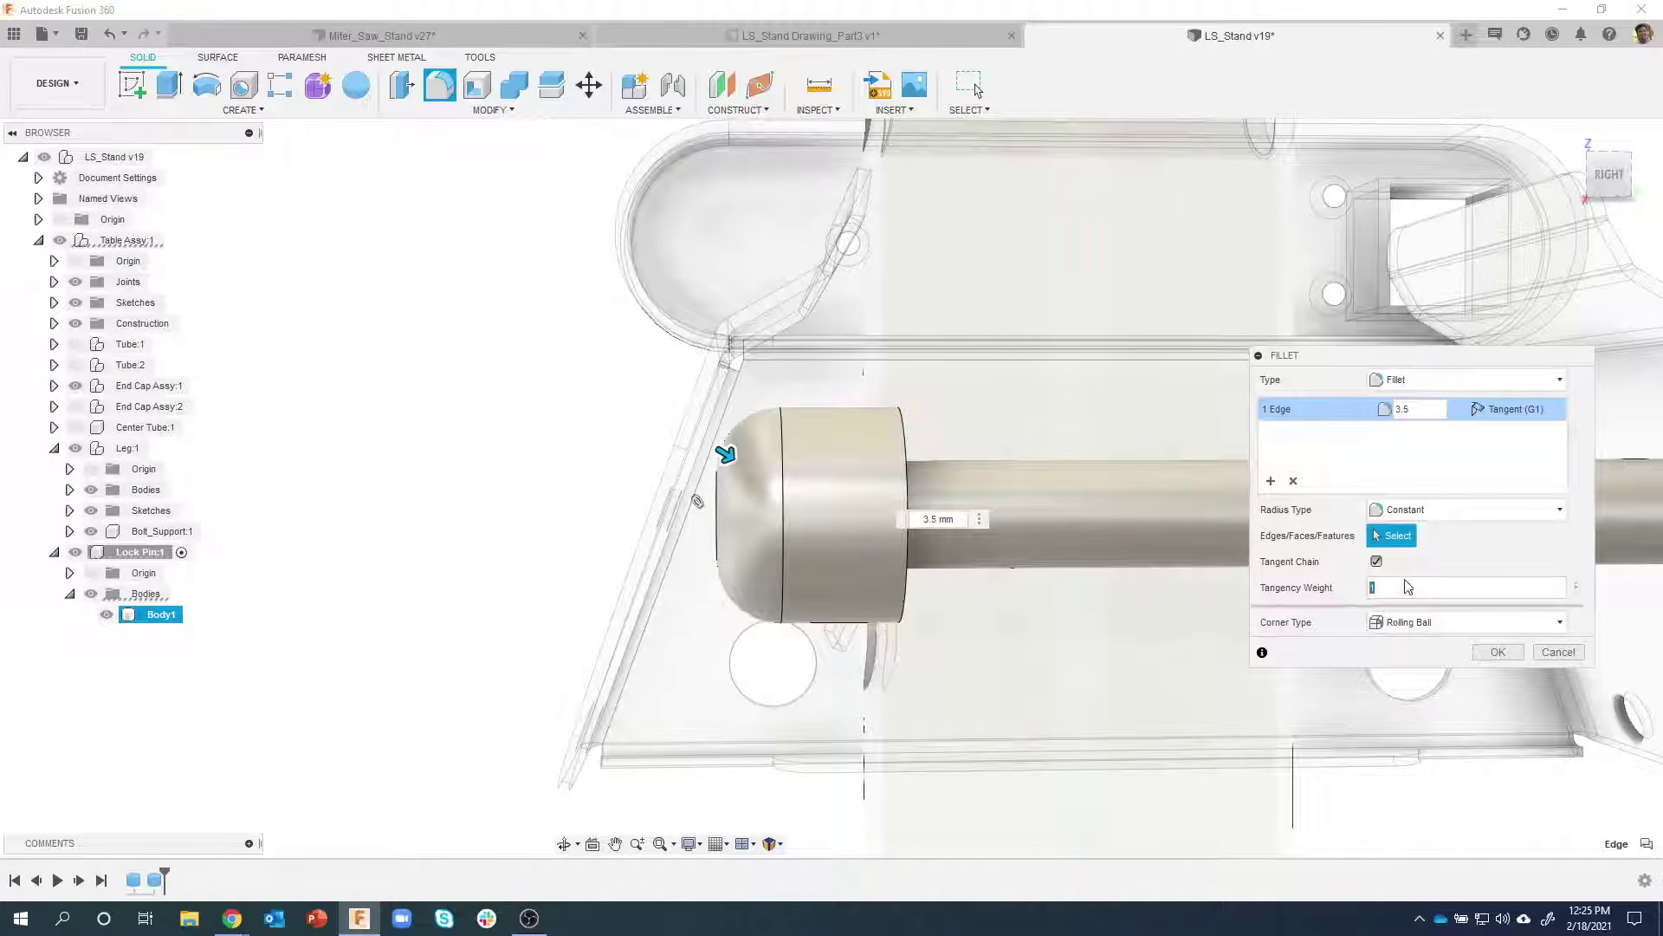
Set the head fillet's tangency weight to 2 and create the fillet
{"action": "type", "text": "2"}
{"action": "middle_click_drag", "start_coordinate": [710, 451], "coordinate": [730, 459], "text": "shift"}
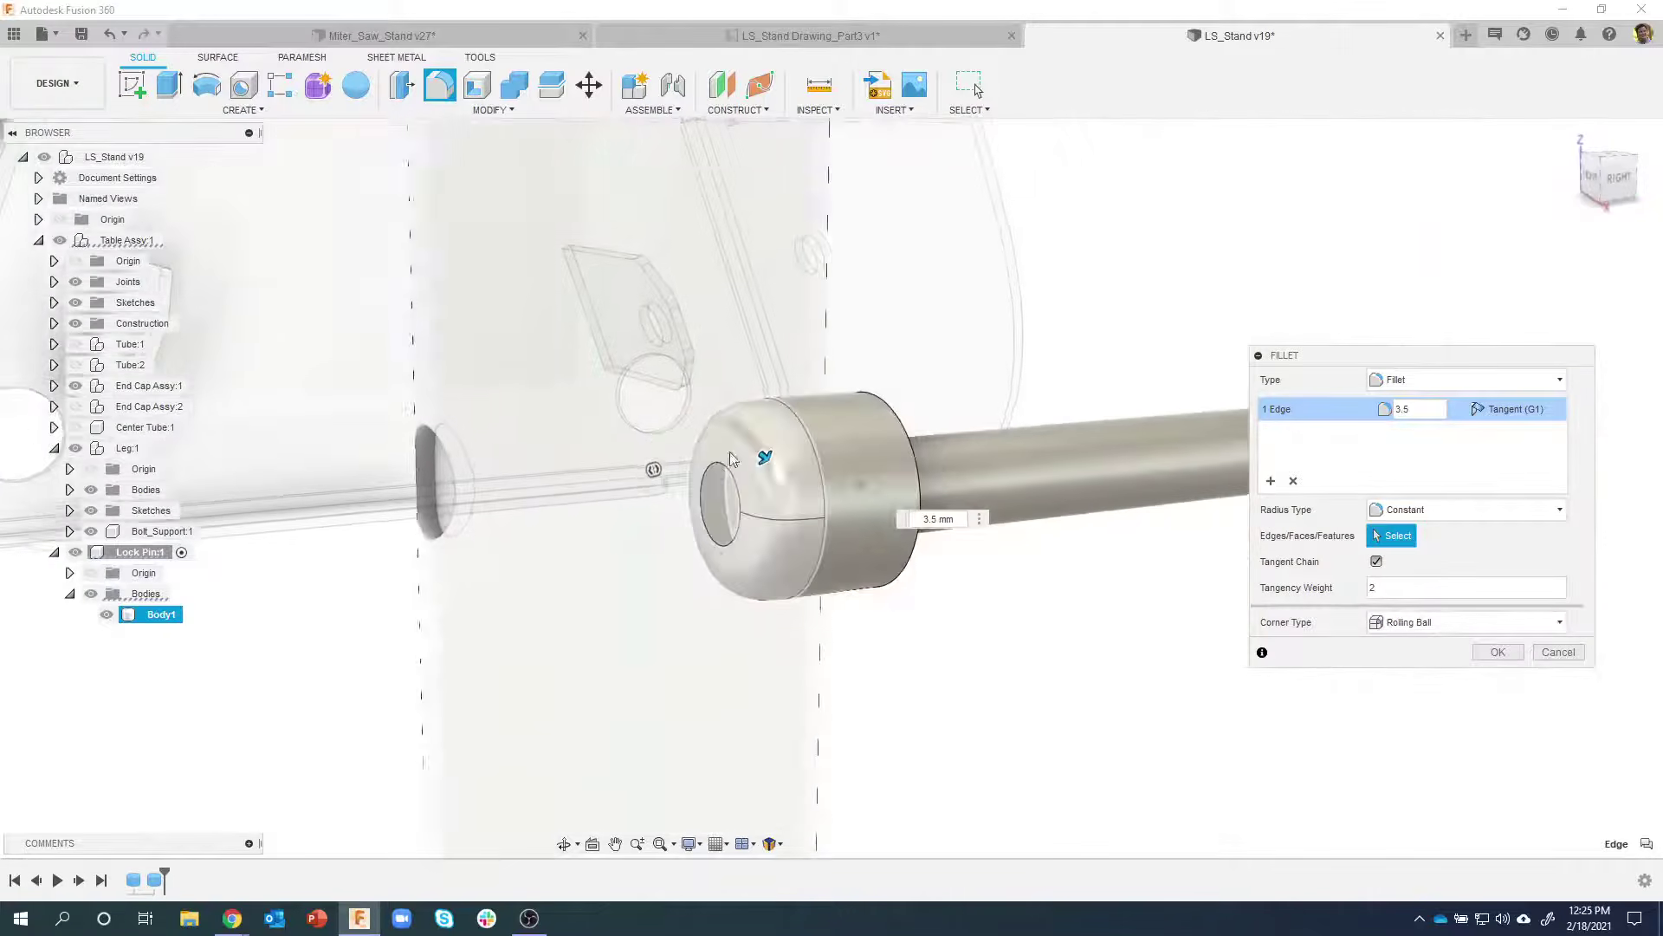
{"action": "left_click", "coordinate": [1500, 654]}
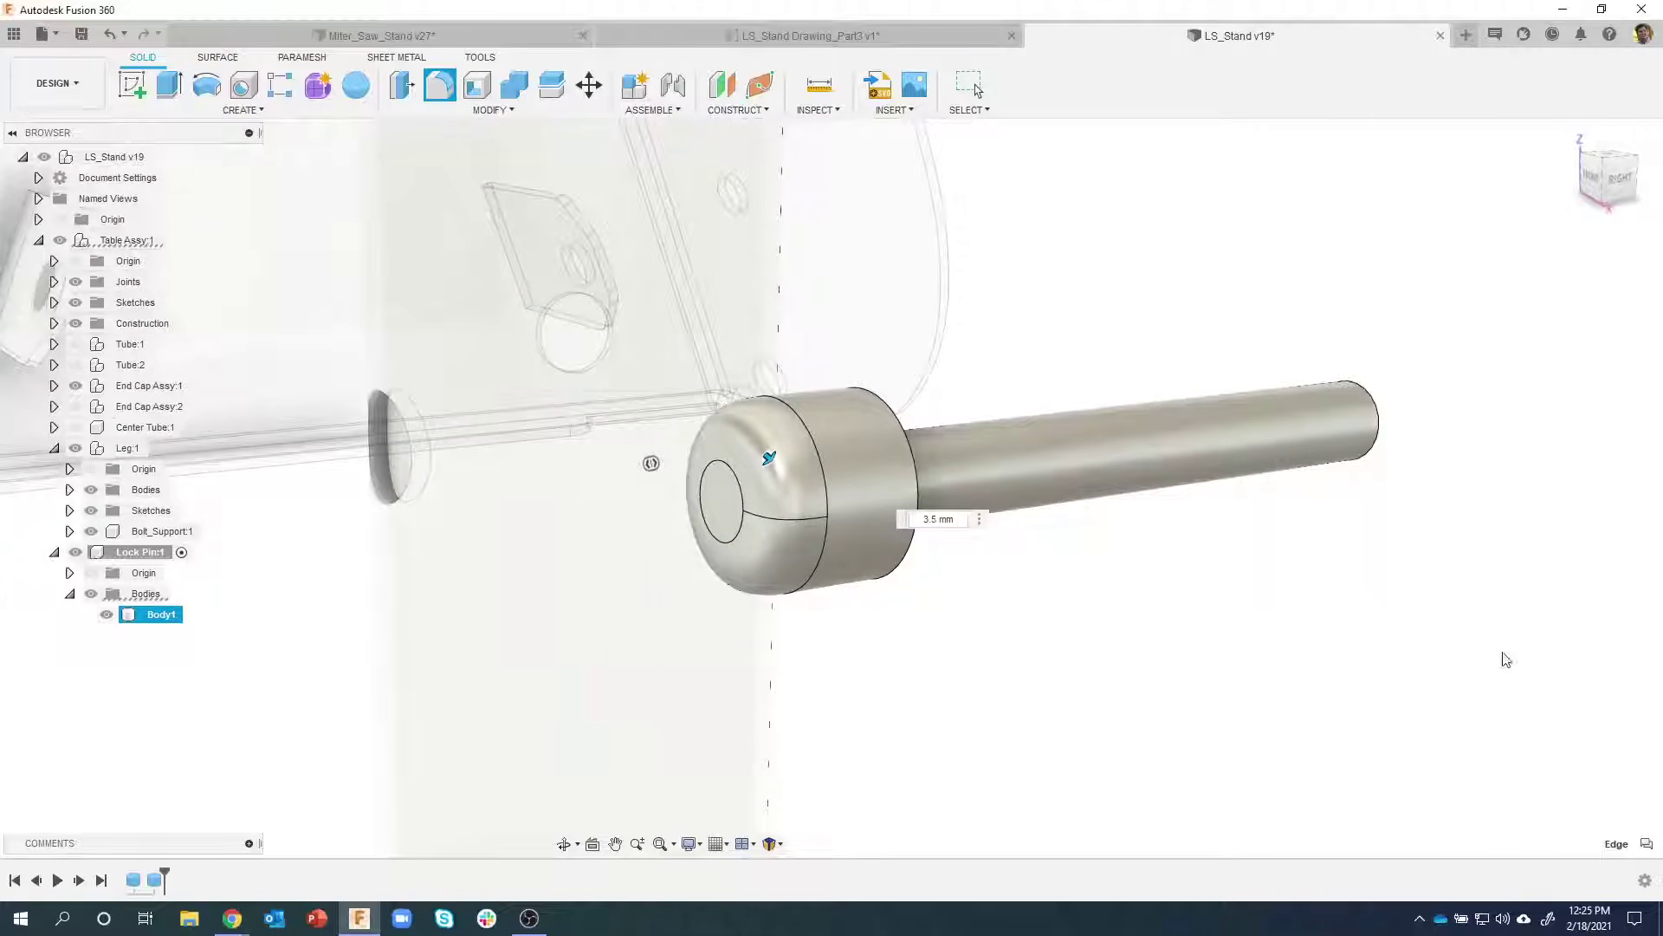
Look up the end groove's dimensions in Detail A of the LS_Stand Drawing_Part3 drawing and return to the LS_Stand model
{"action": "middle_click_drag", "start_coordinate": [740, 444], "coordinate": [714, 54], "text": "shift"}
{"action": "left_click", "coordinate": [707, 37]}
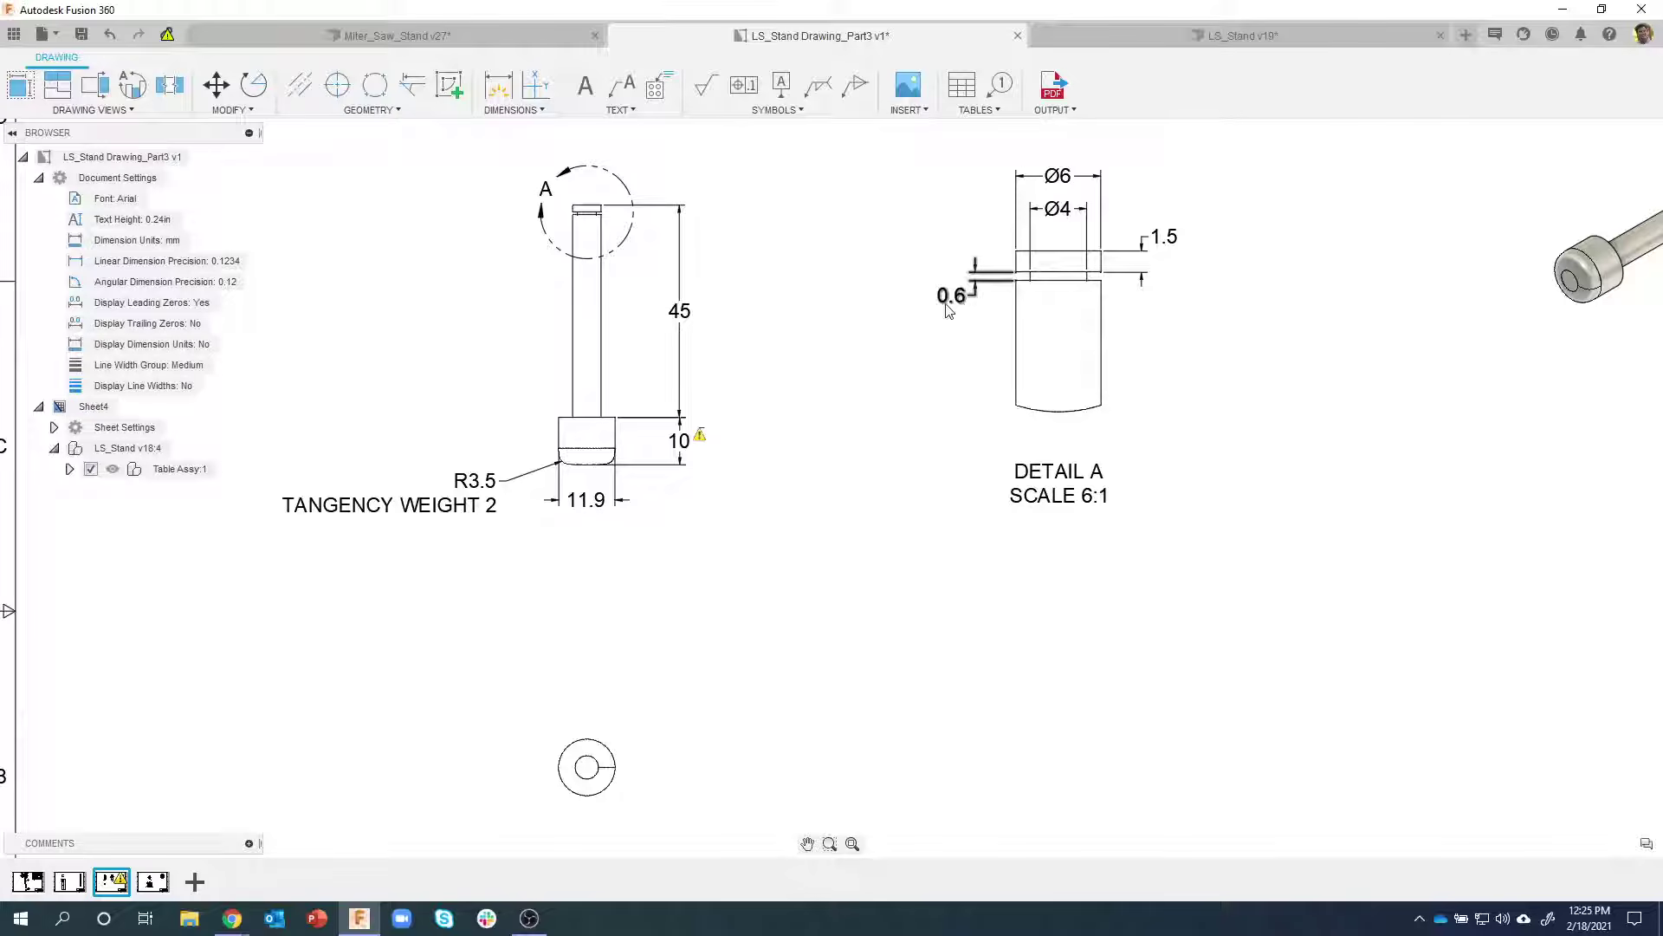
{"action": "left_click", "coordinate": [1103, 43]}
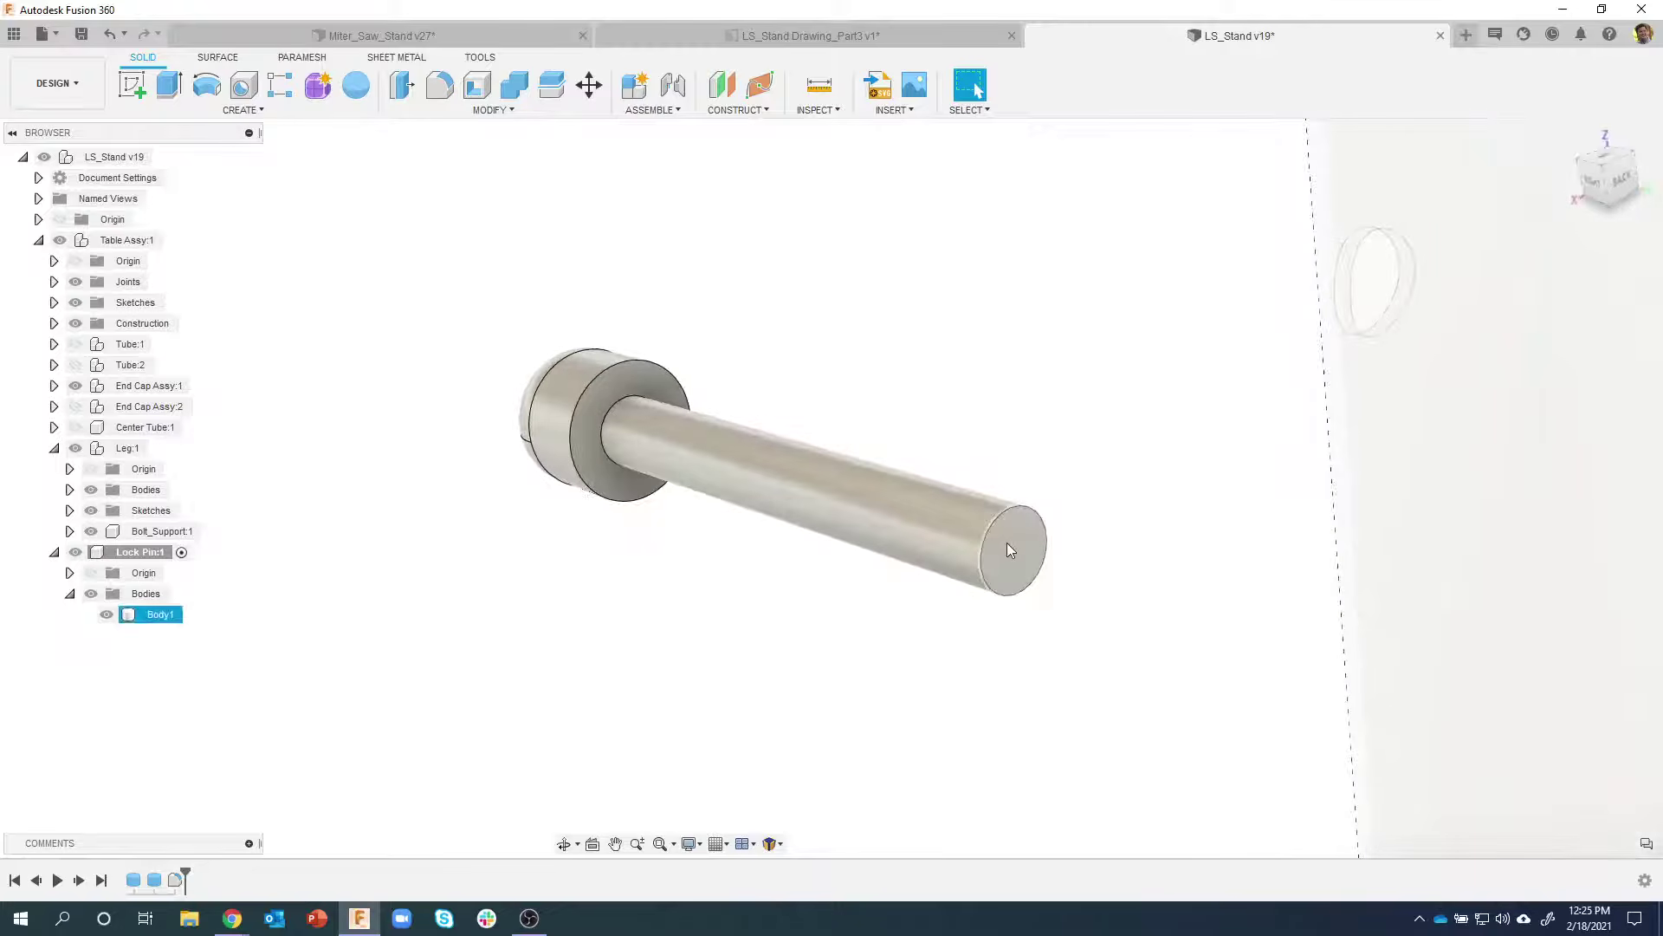
{"action": "right_click", "coordinate": [1007, 543]}
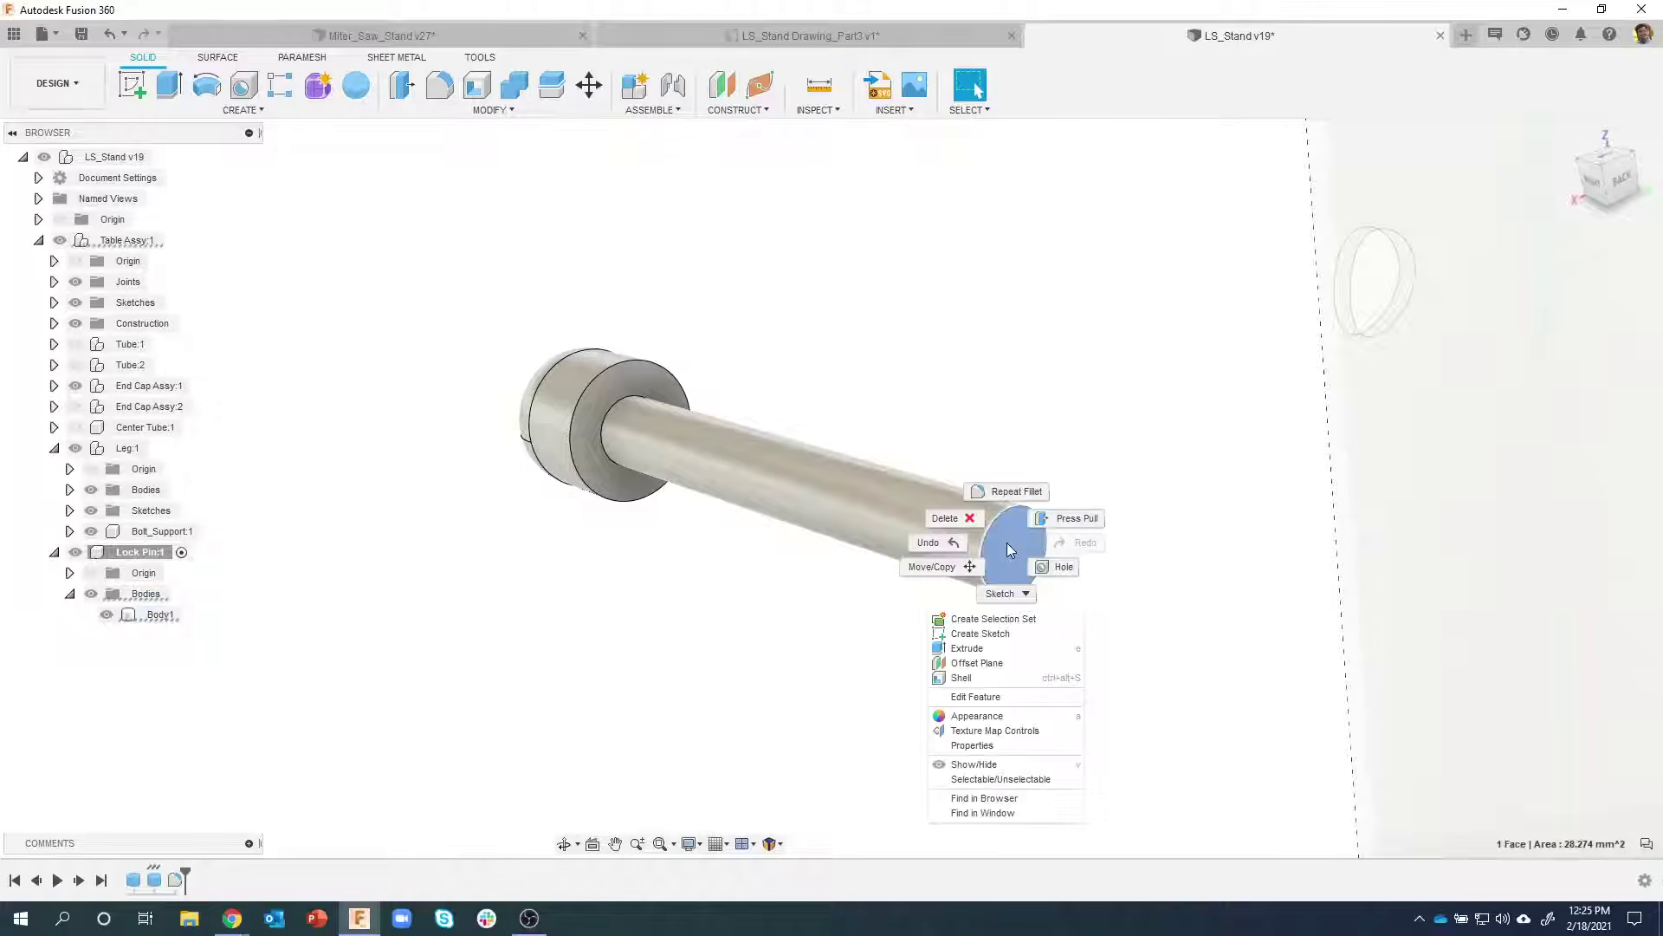
{"action": "left_click", "coordinate": [1001, 635]}
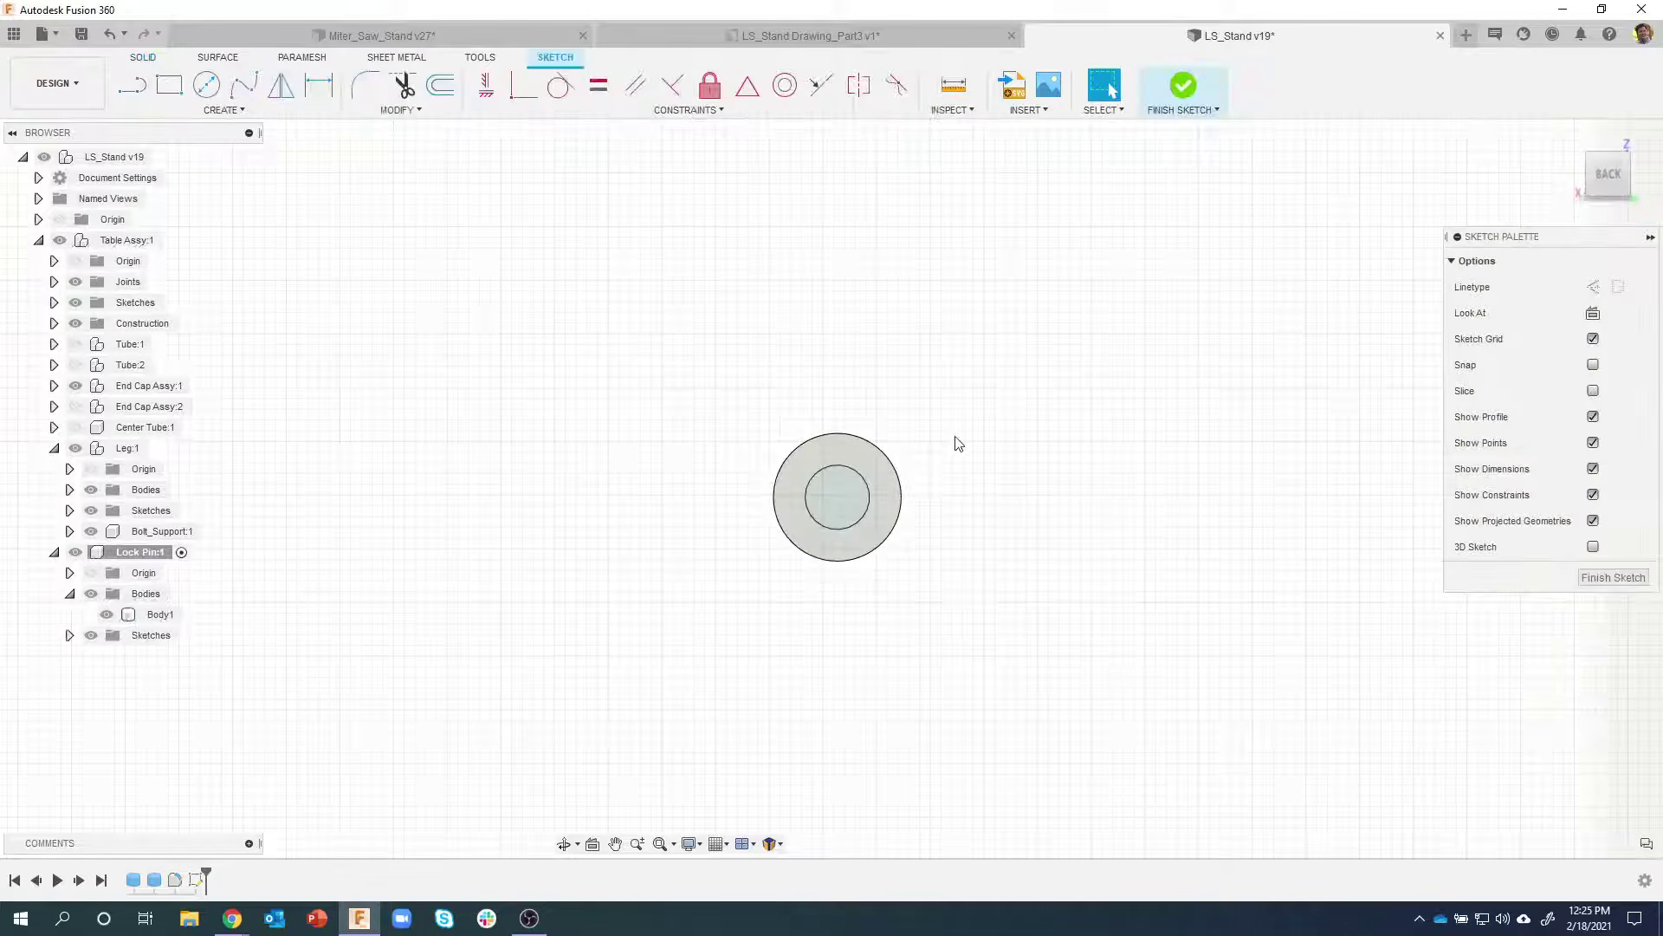
{"action": "scroll", "coordinate": [958, 451], "scroll_direction": "up", "scroll_amount": 3}
{"action": "key", "text": "c"}
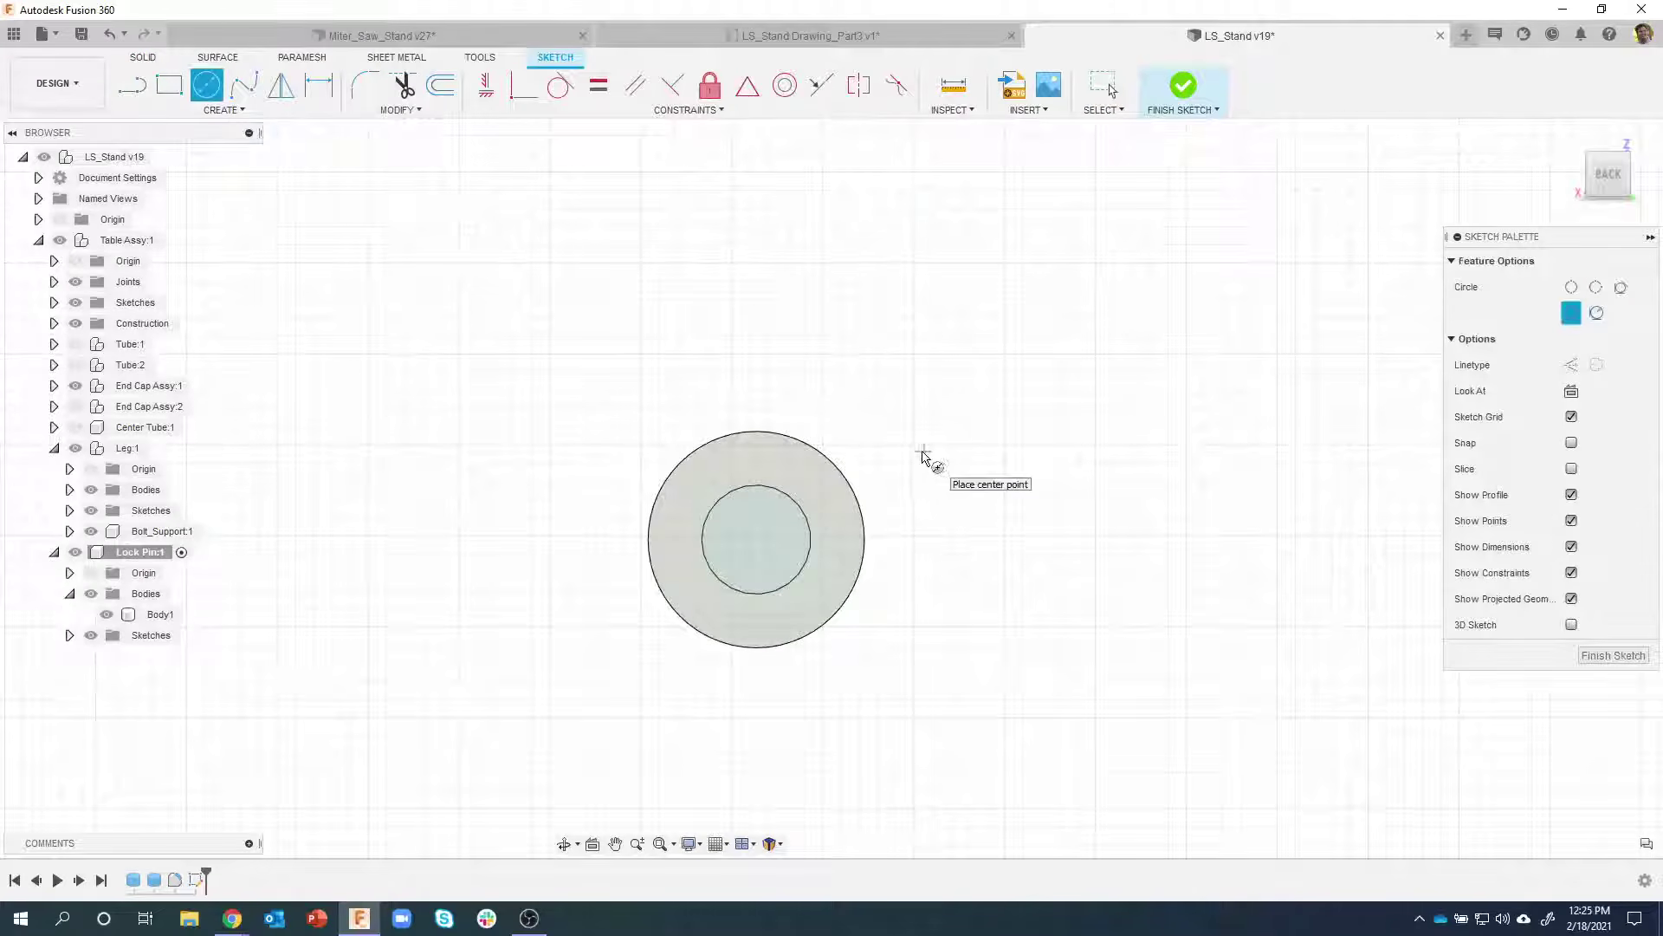
{"action": "left_click", "coordinate": [756, 541]}
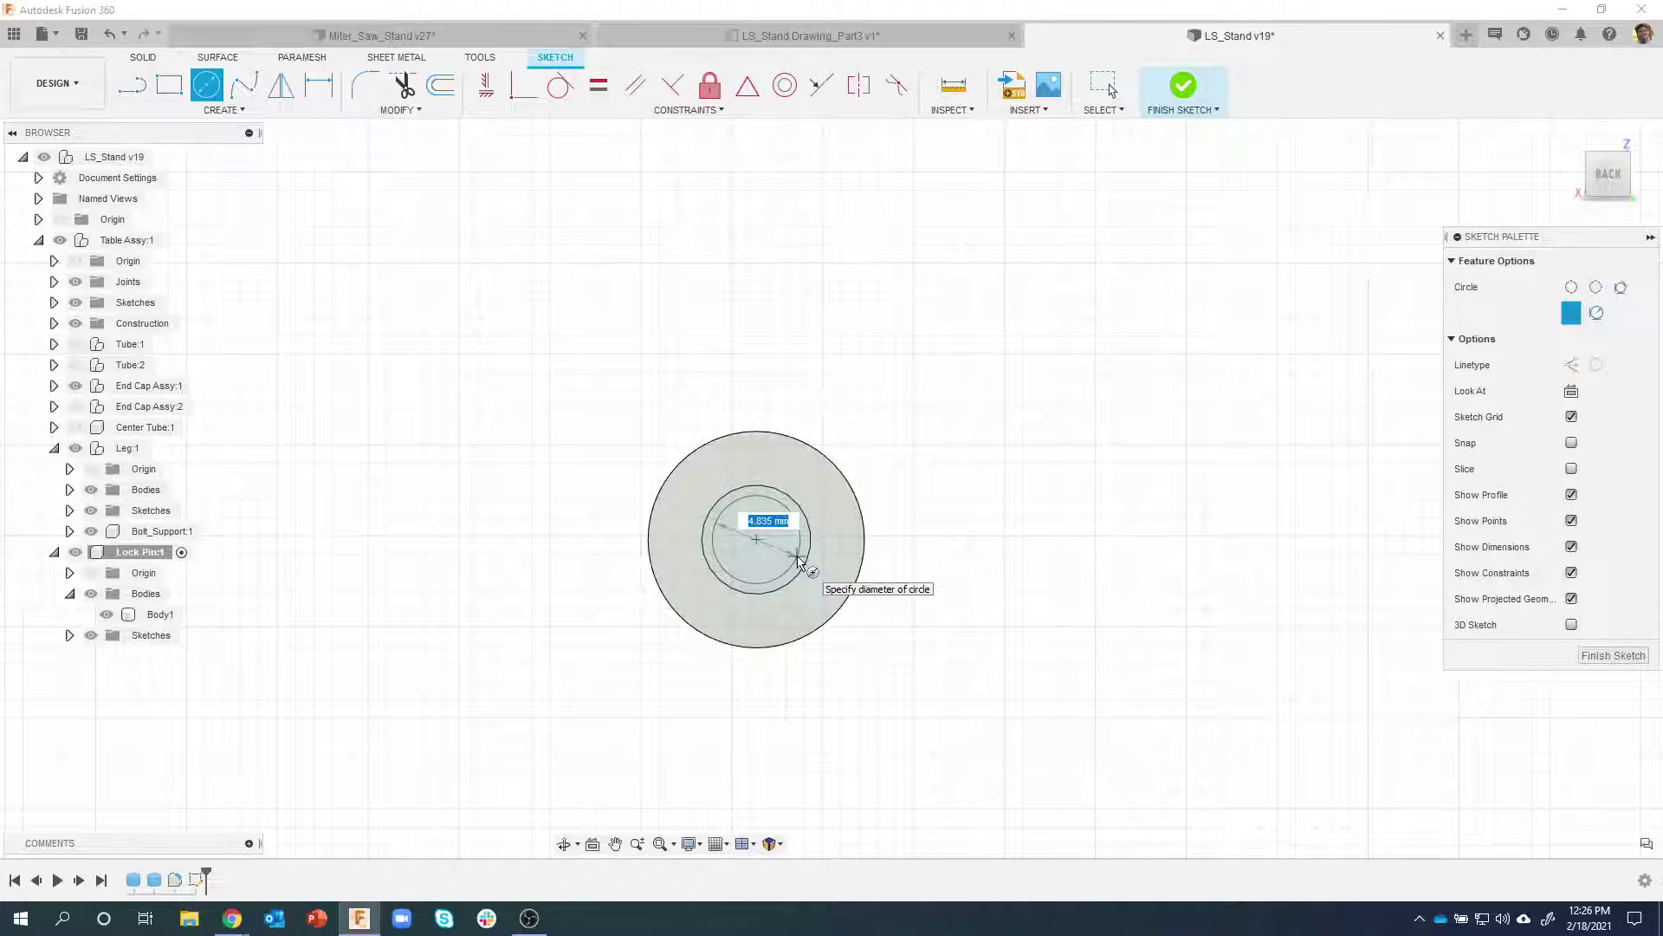
{"action": "key", "text": "Escape"}
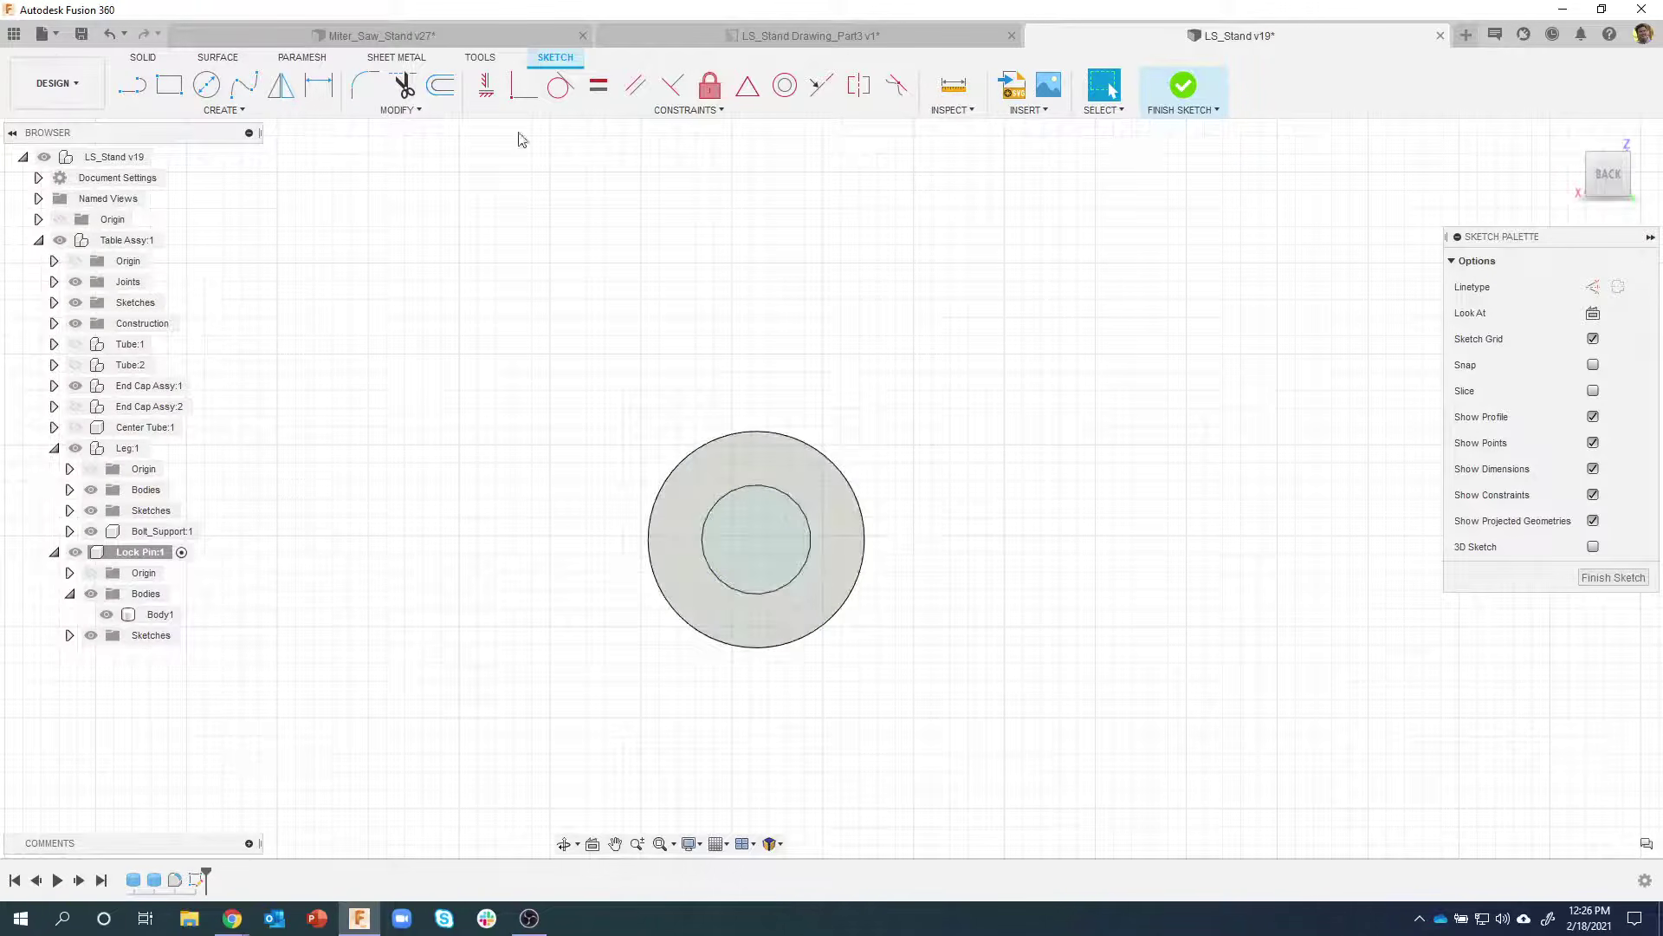
{"action": "left_click", "coordinate": [112, 38]}
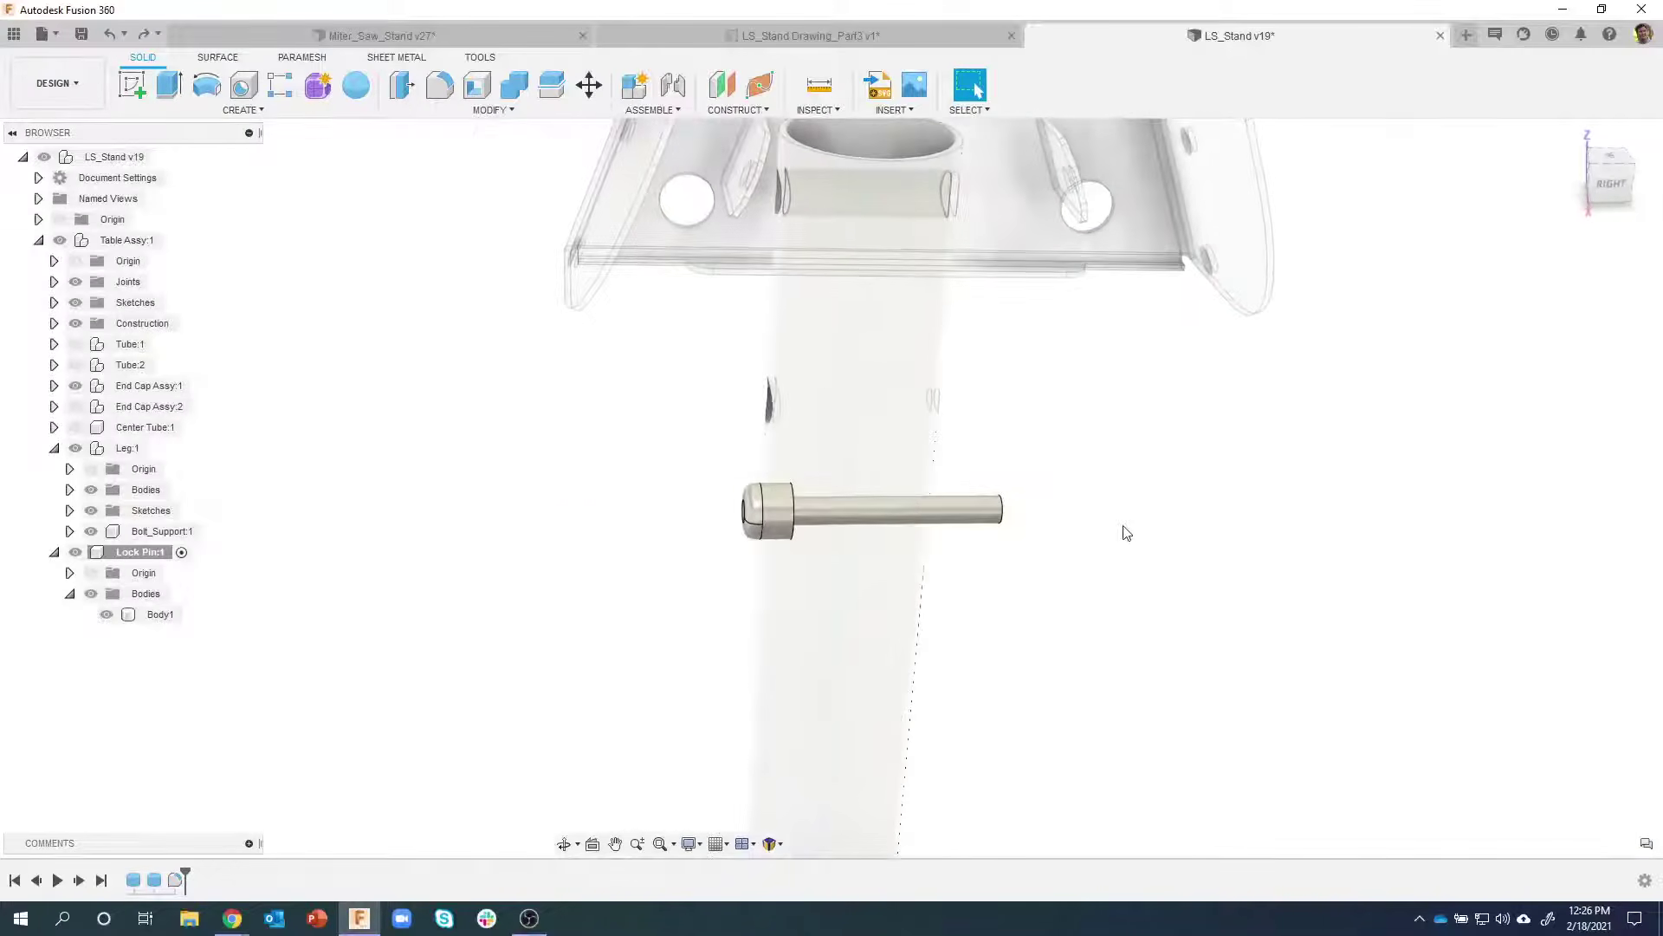
Start a joint from the midpoint of the Lock Pin head's cylindrical face to the centre of the Leg's lower side hole
{"action": "middle_click_drag", "start_coordinate": [890, 462], "coordinate": [1003, 485], "text": "shift"}
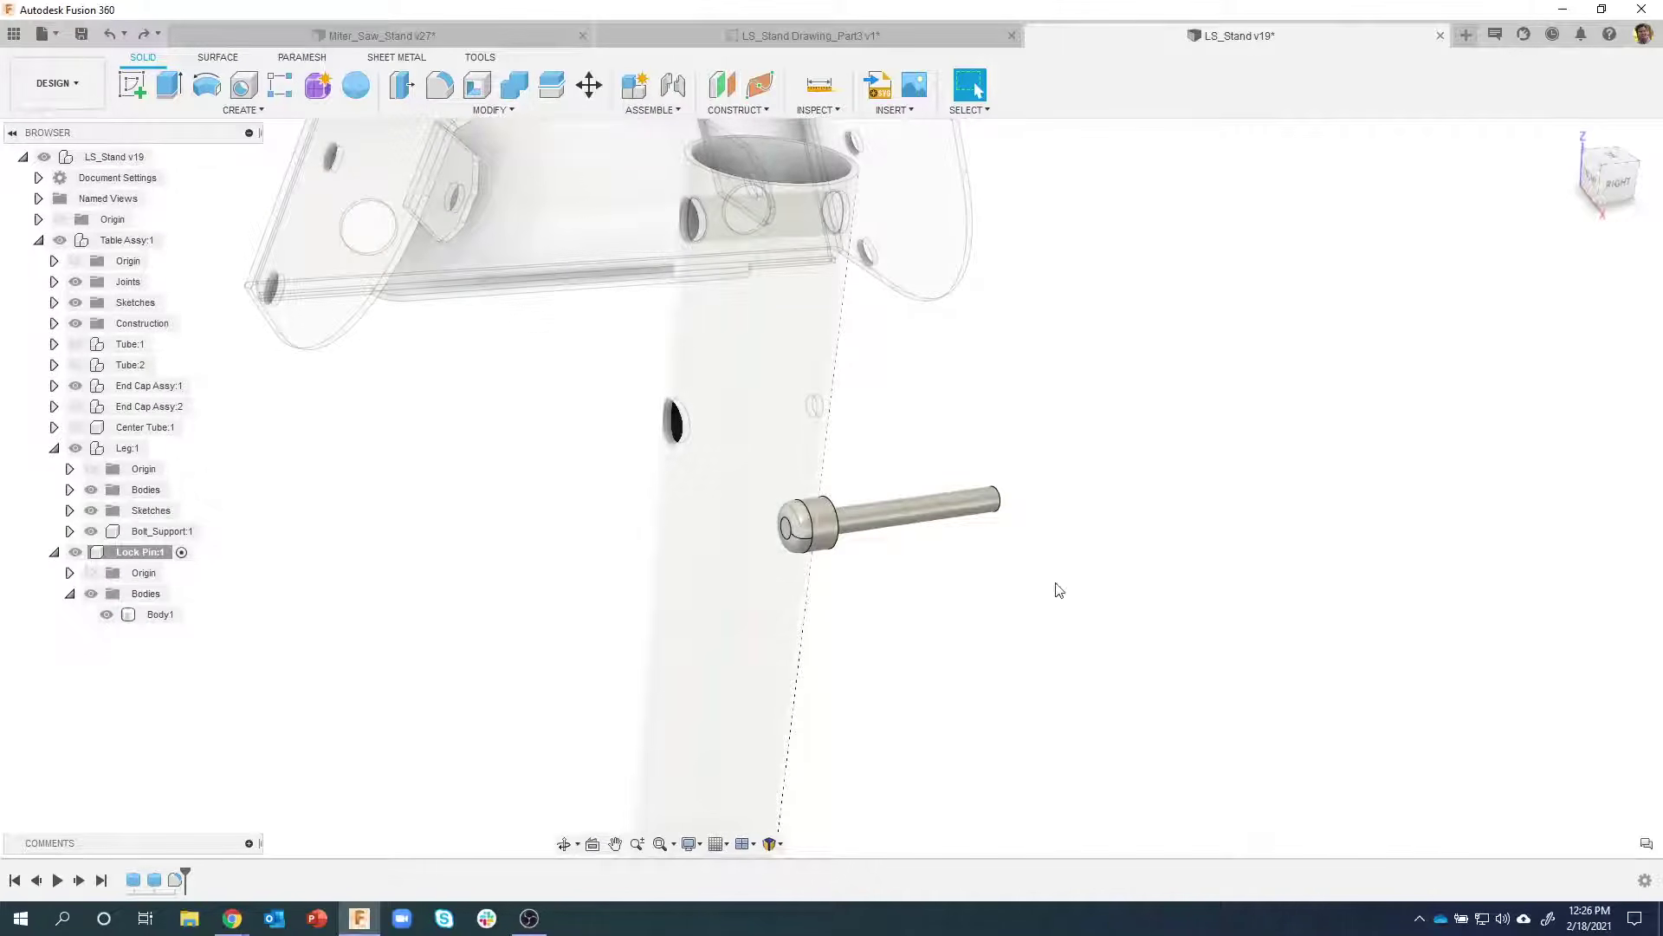
{"action": "middle_click_drag", "start_coordinate": [690, 431], "coordinate": [950, 447], "text": "shift"}
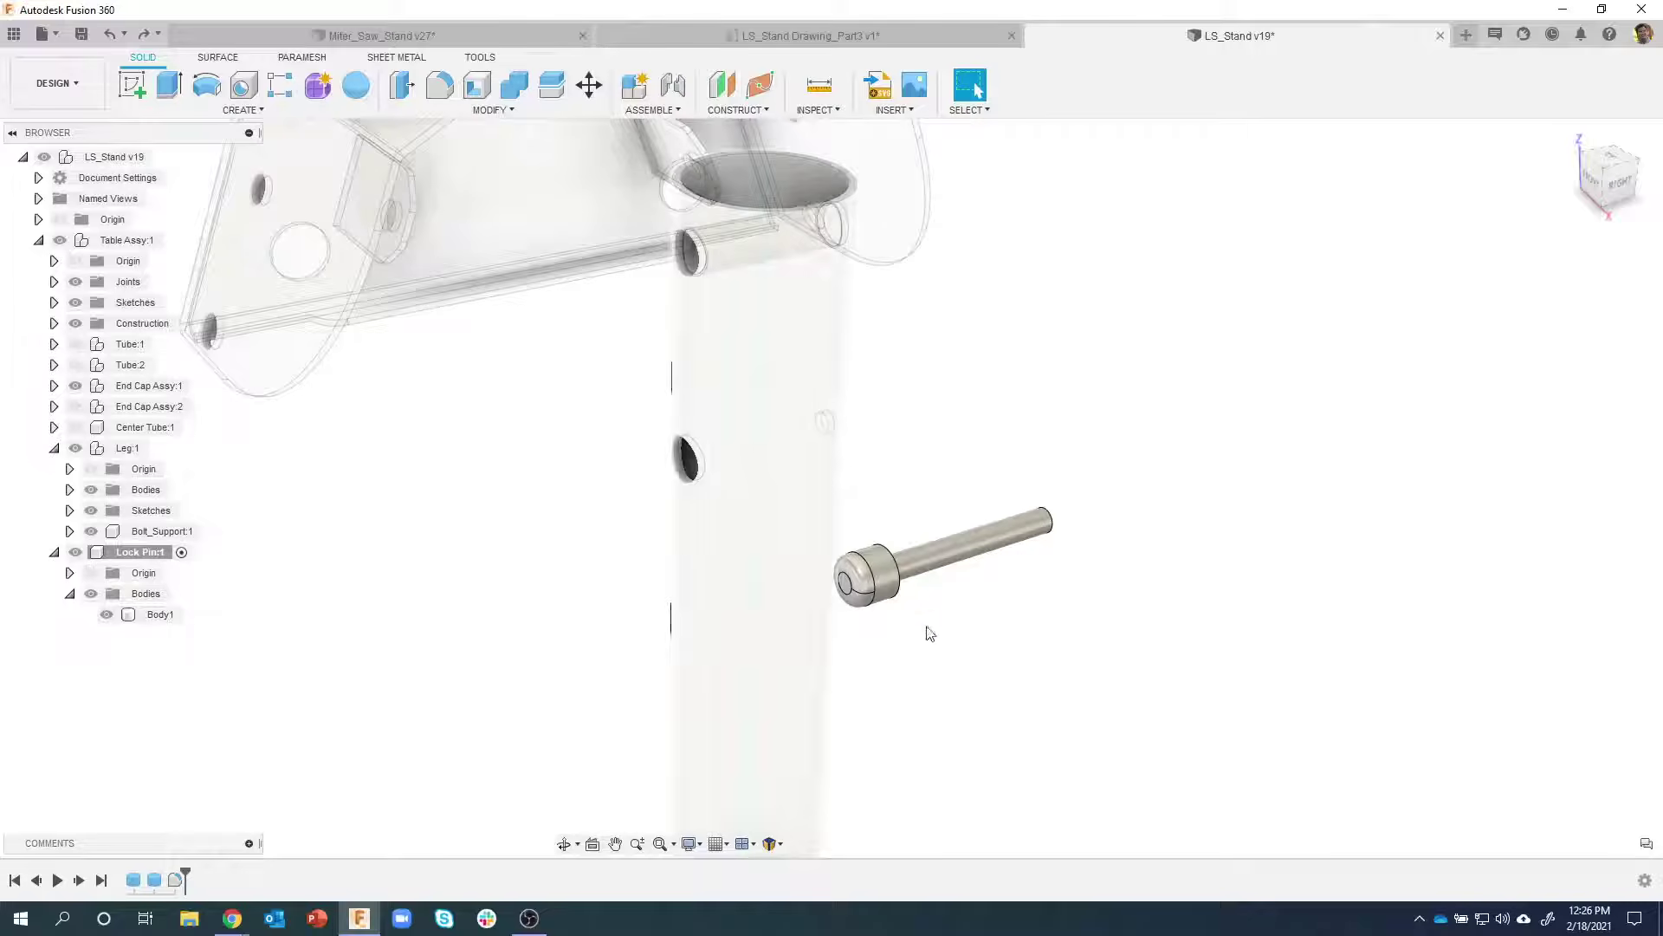
{"action": "middle_click_drag", "start_coordinate": [961, 399], "coordinate": [861, 245], "text": "shift"}
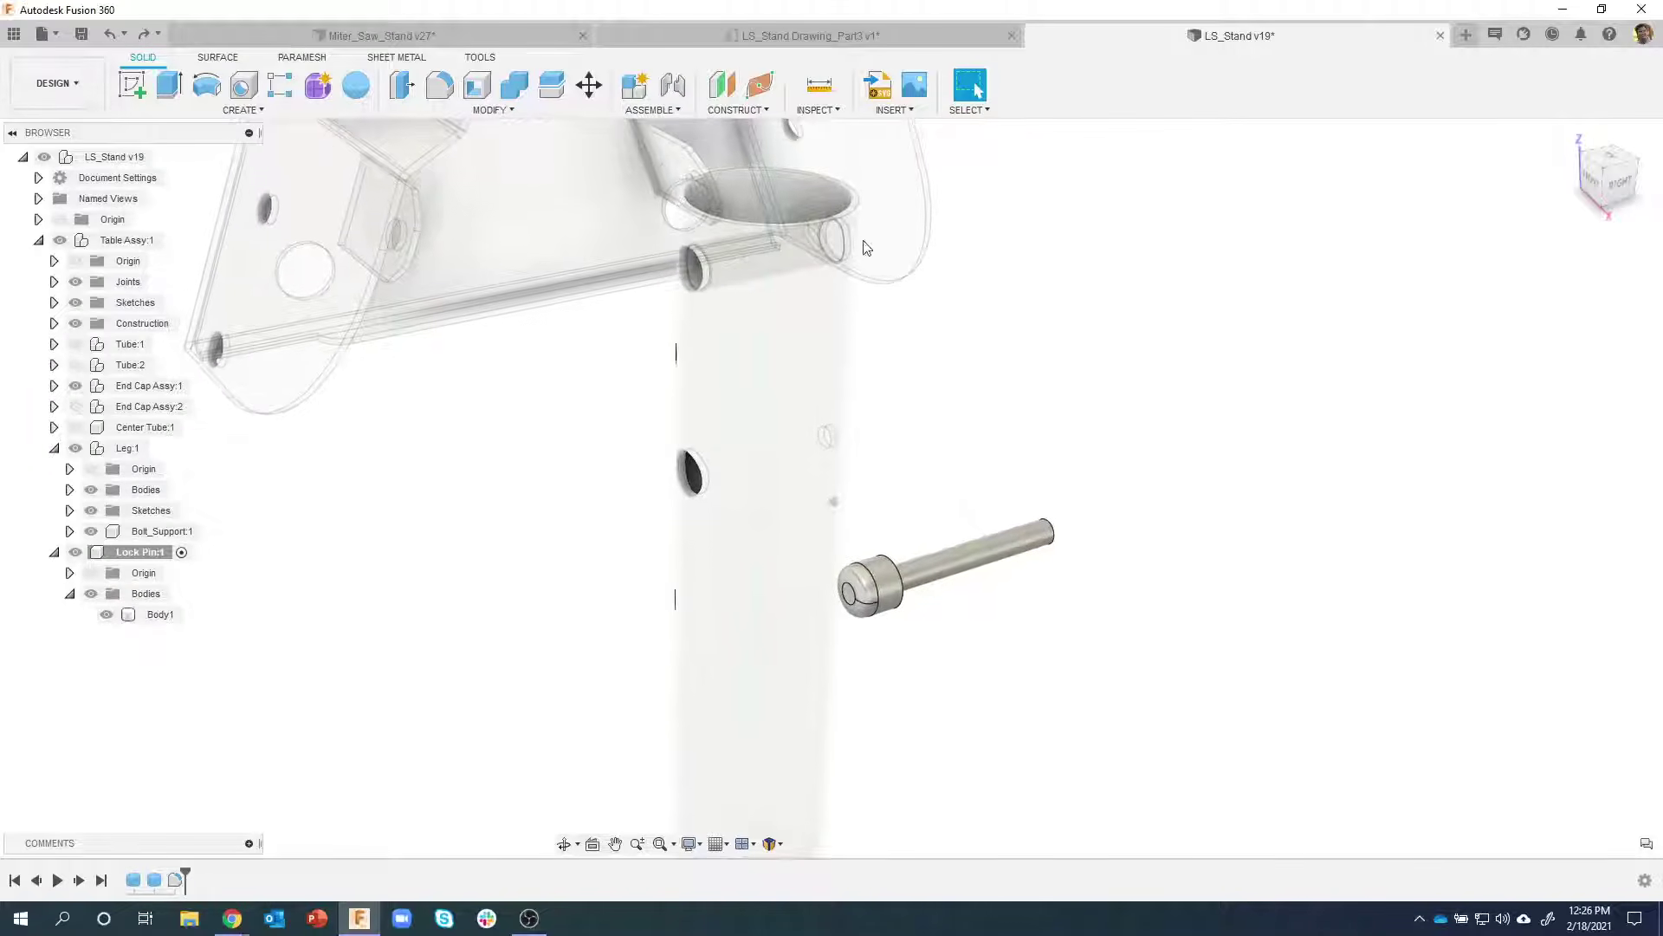
{"action": "left_click", "coordinate": [674, 87]}
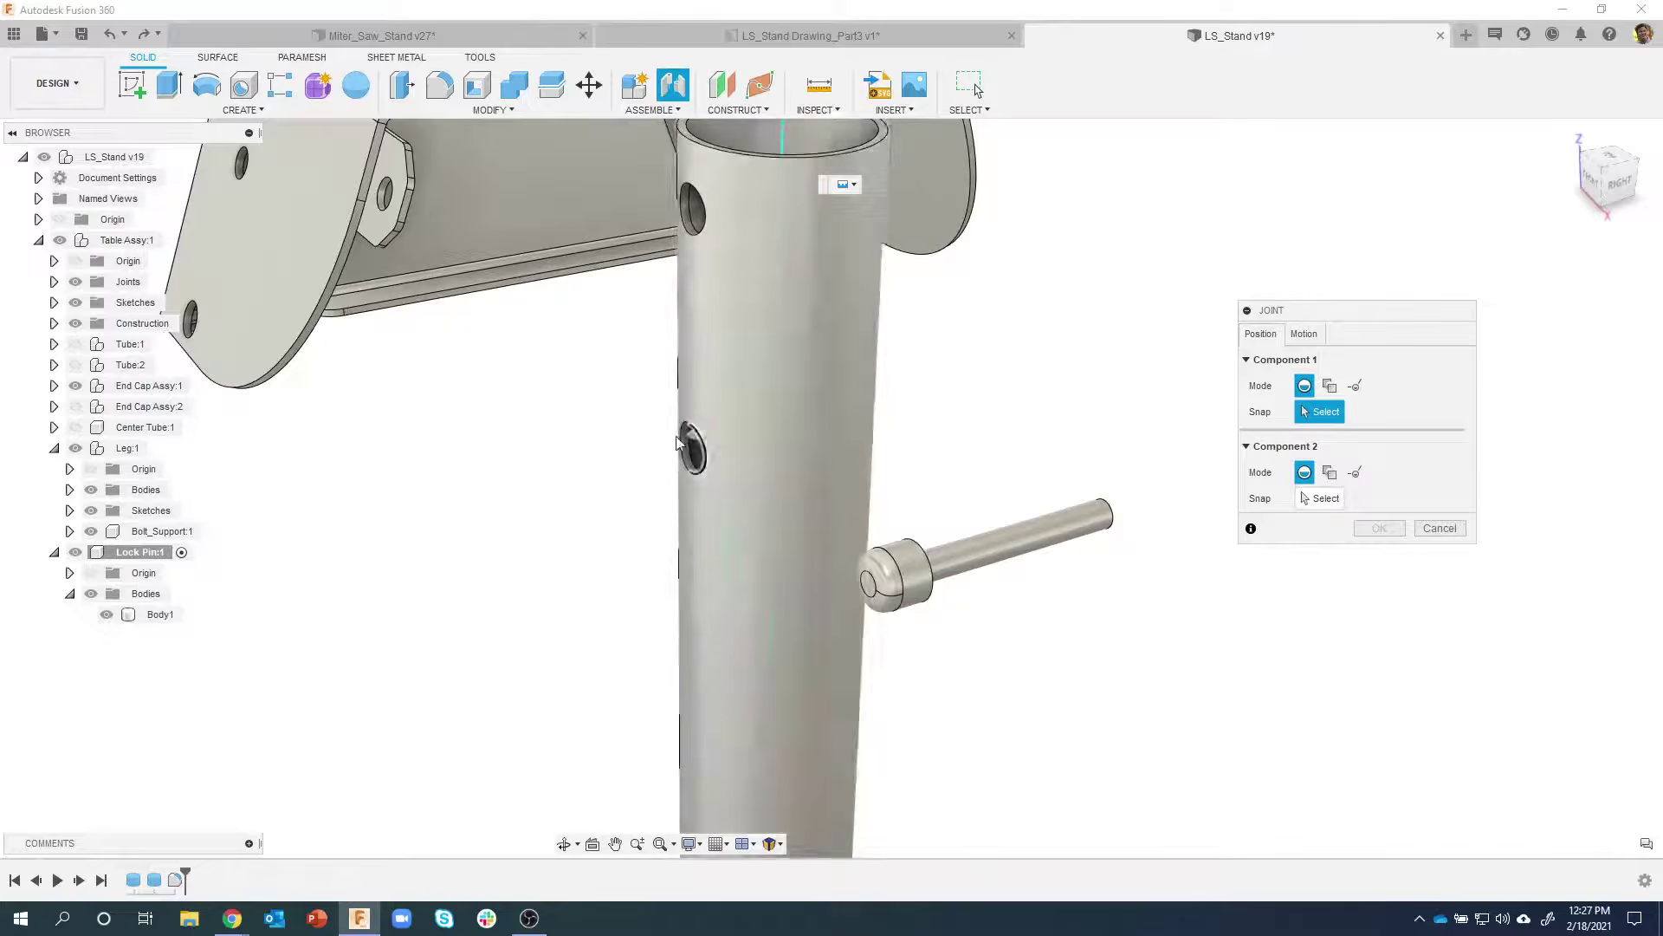
{"action": "scroll", "coordinate": [977, 621], "scroll_direction": "up", "scroll_amount": 5}
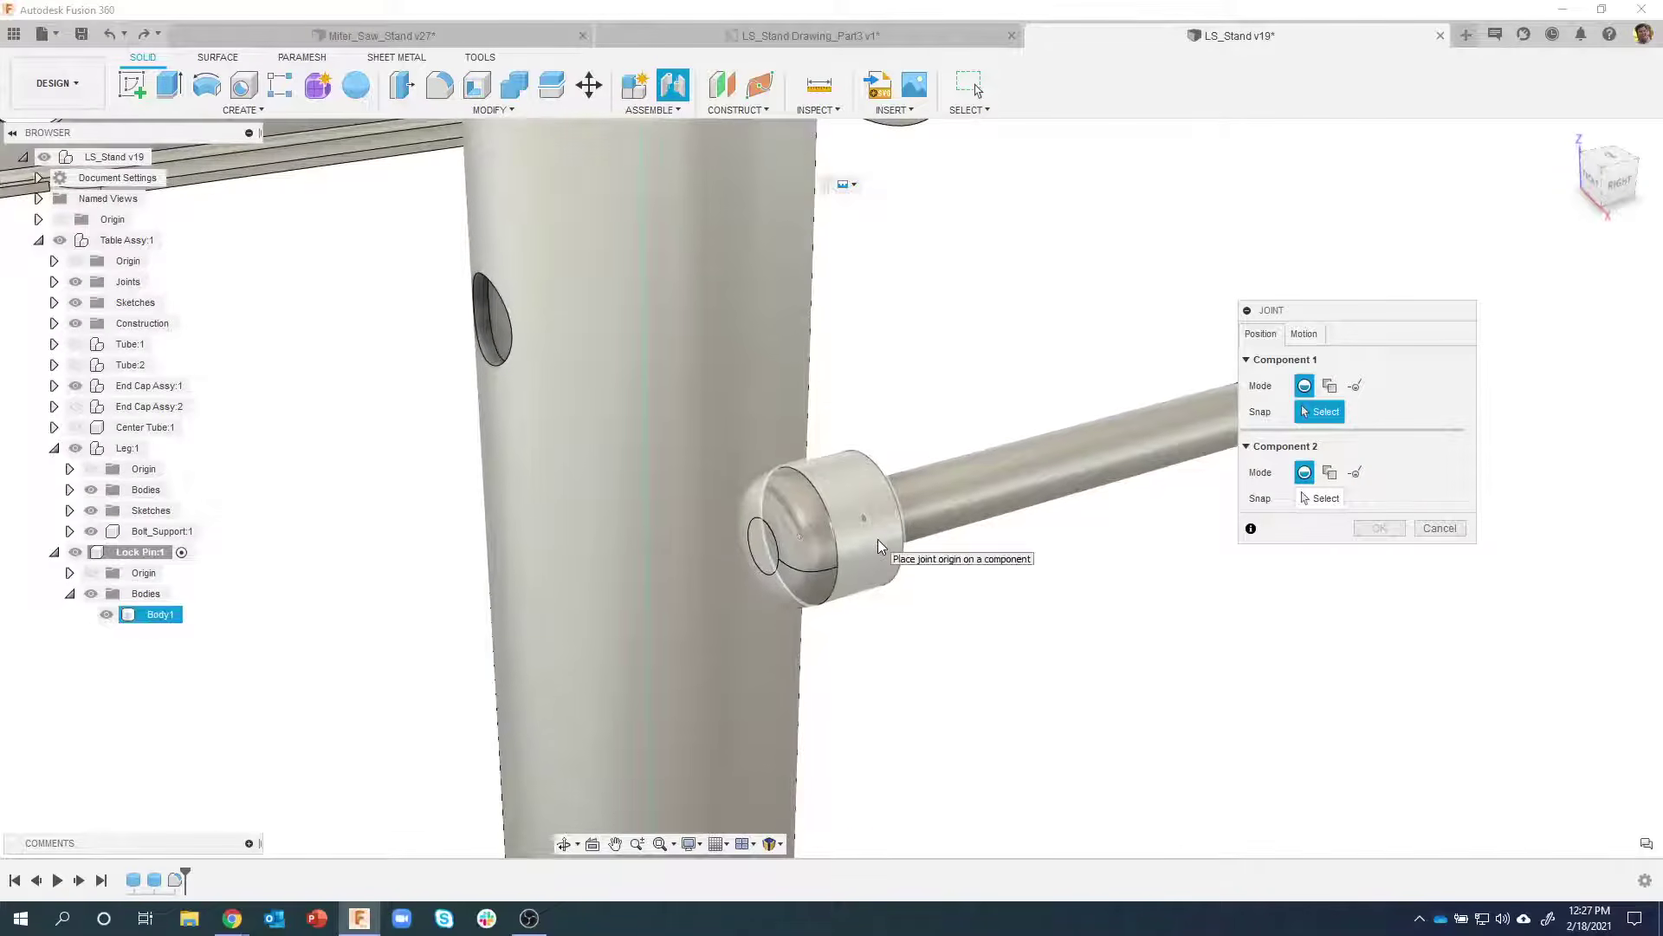
{"action": "middle_click_drag", "start_coordinate": [877, 539], "coordinate": [876, 534], "text": "shift"}
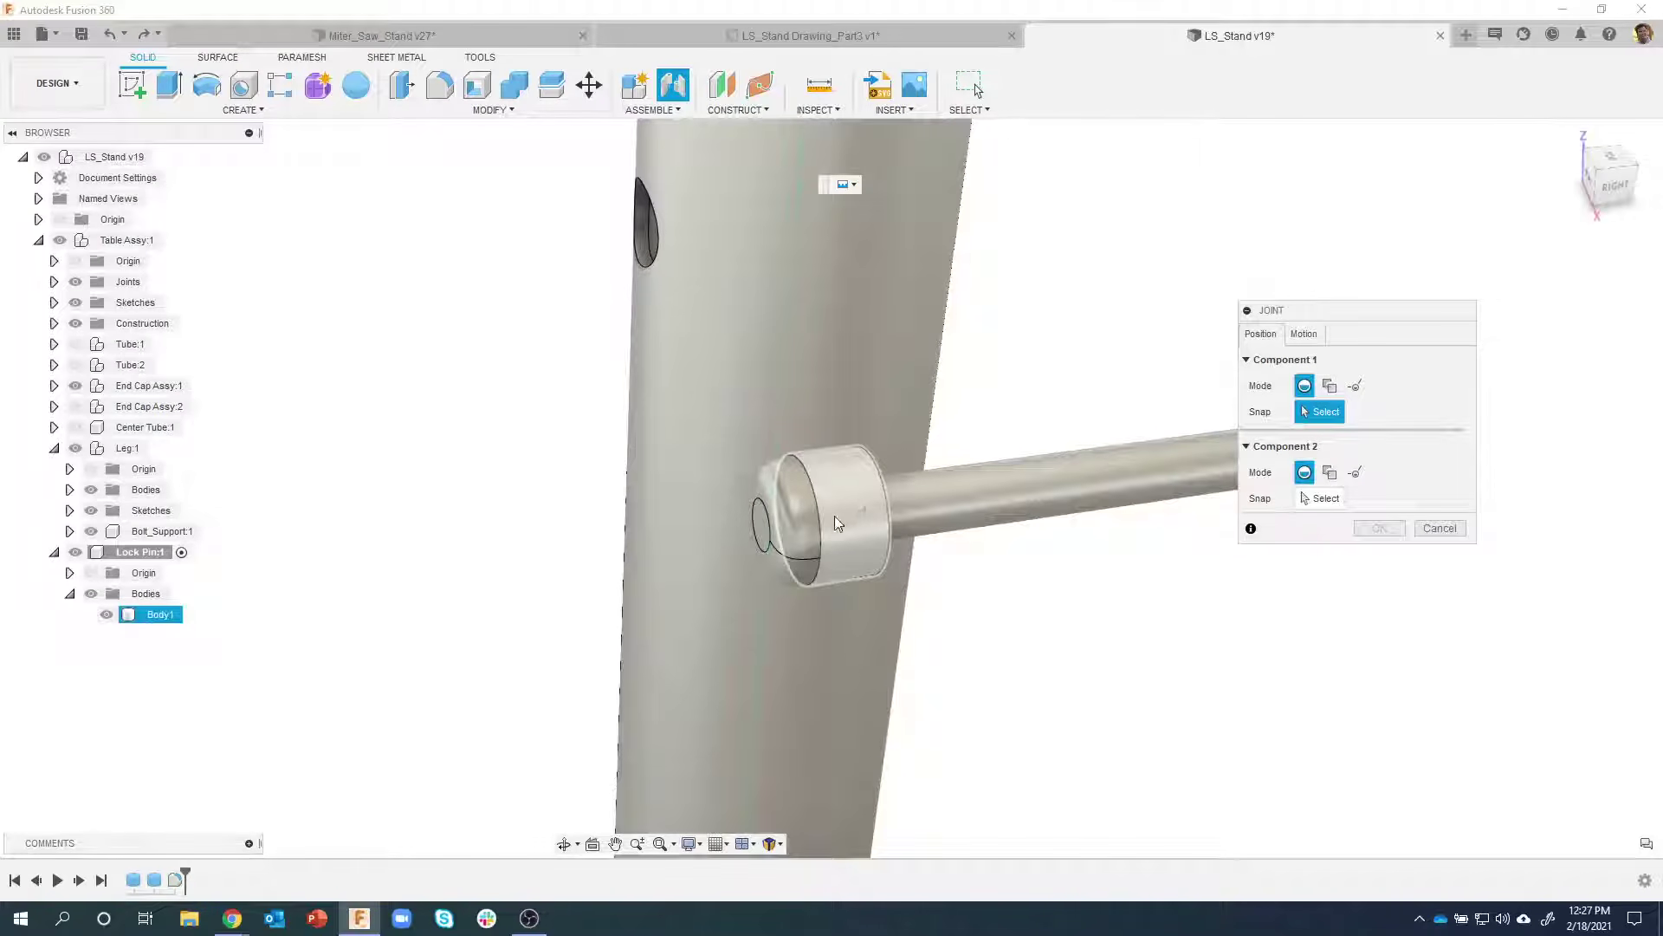
{"action": "left_click", "coordinate": [834, 518]}
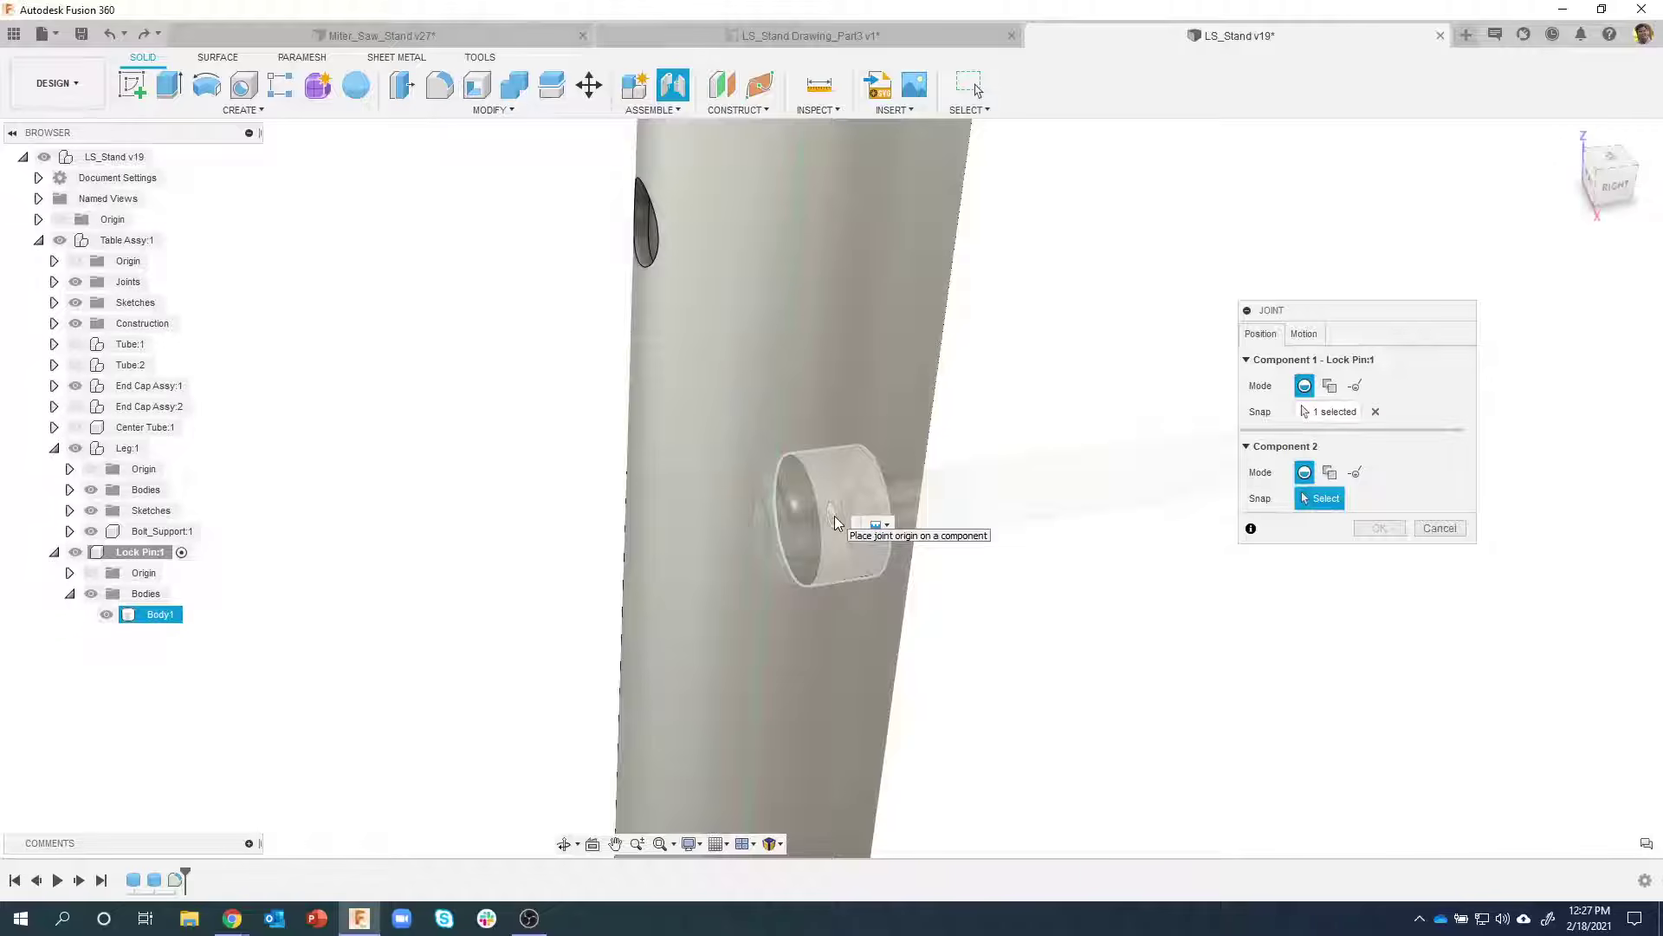
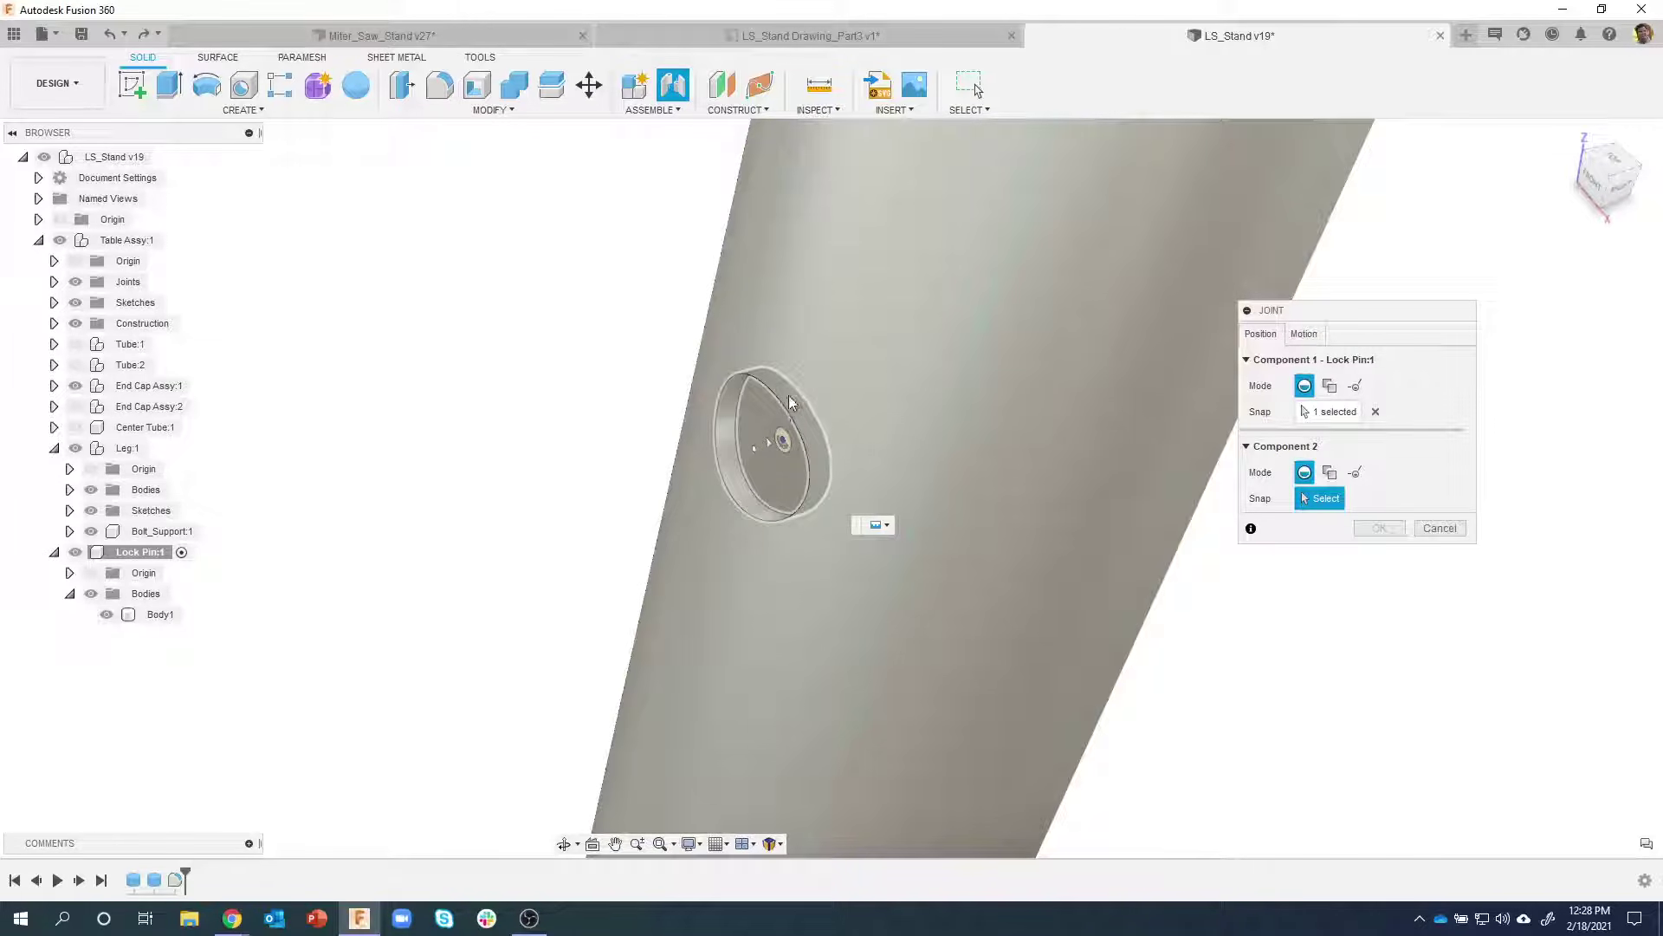
{"action": "left_click", "coordinate": [767, 447]}
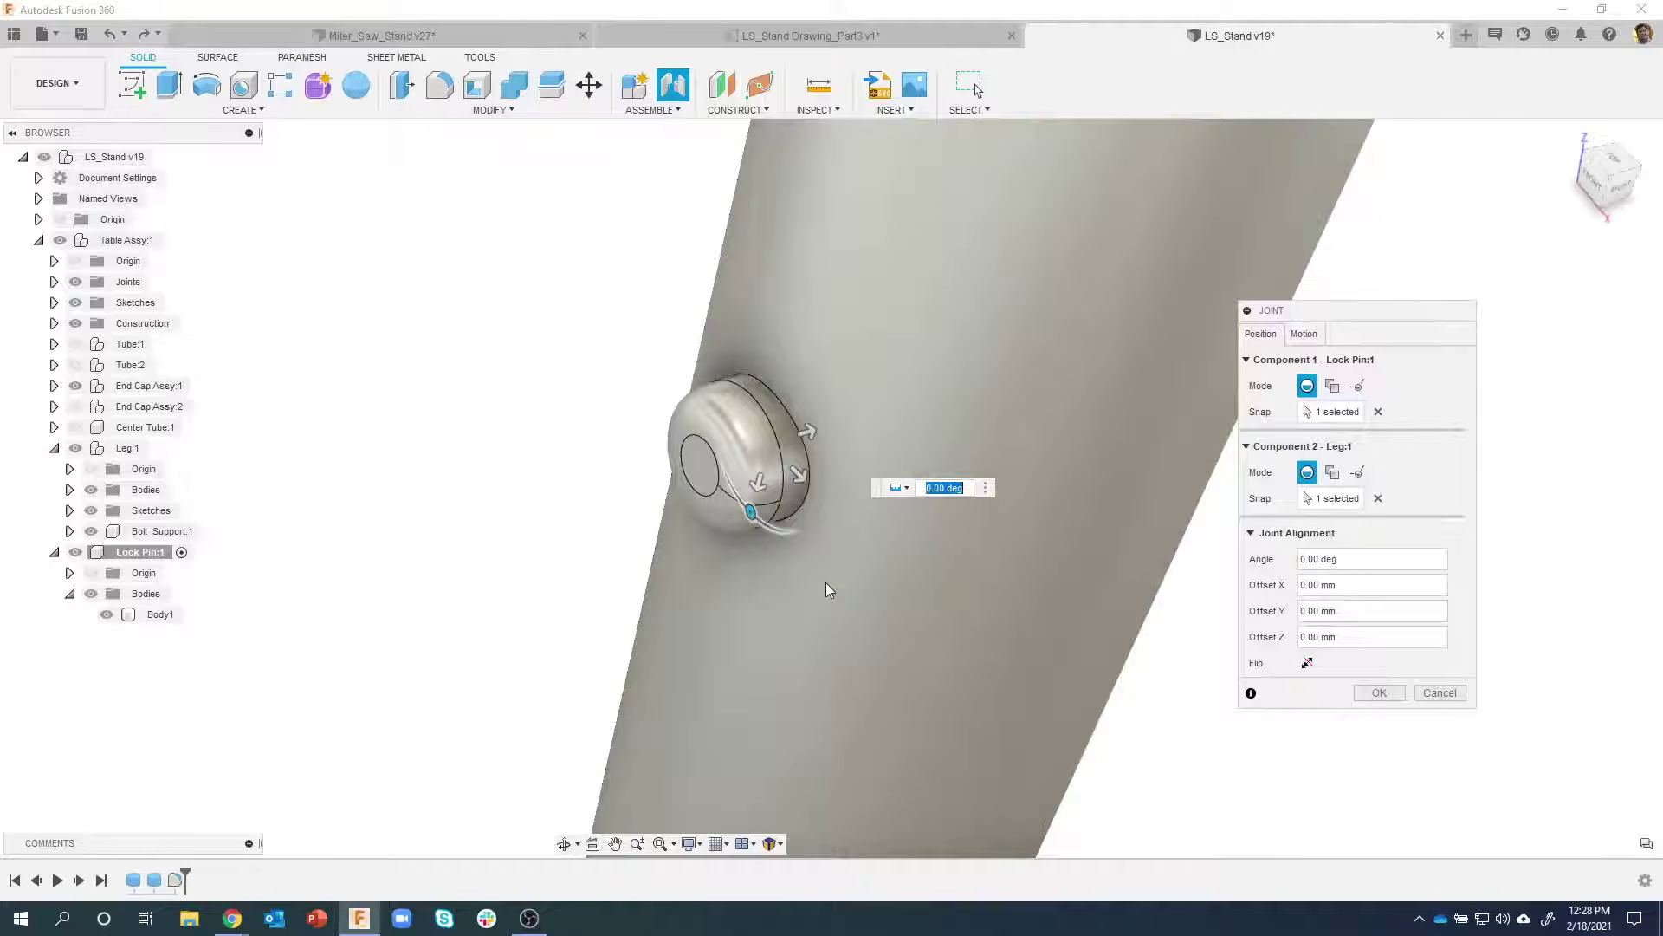
Give the joint between Lock Pin and Leg a Slider motion along the Z axis, create it and view the pin's far end
{"action": "middle_click_drag", "start_coordinate": [825, 582], "coordinate": [747, 371], "text": "shift"}
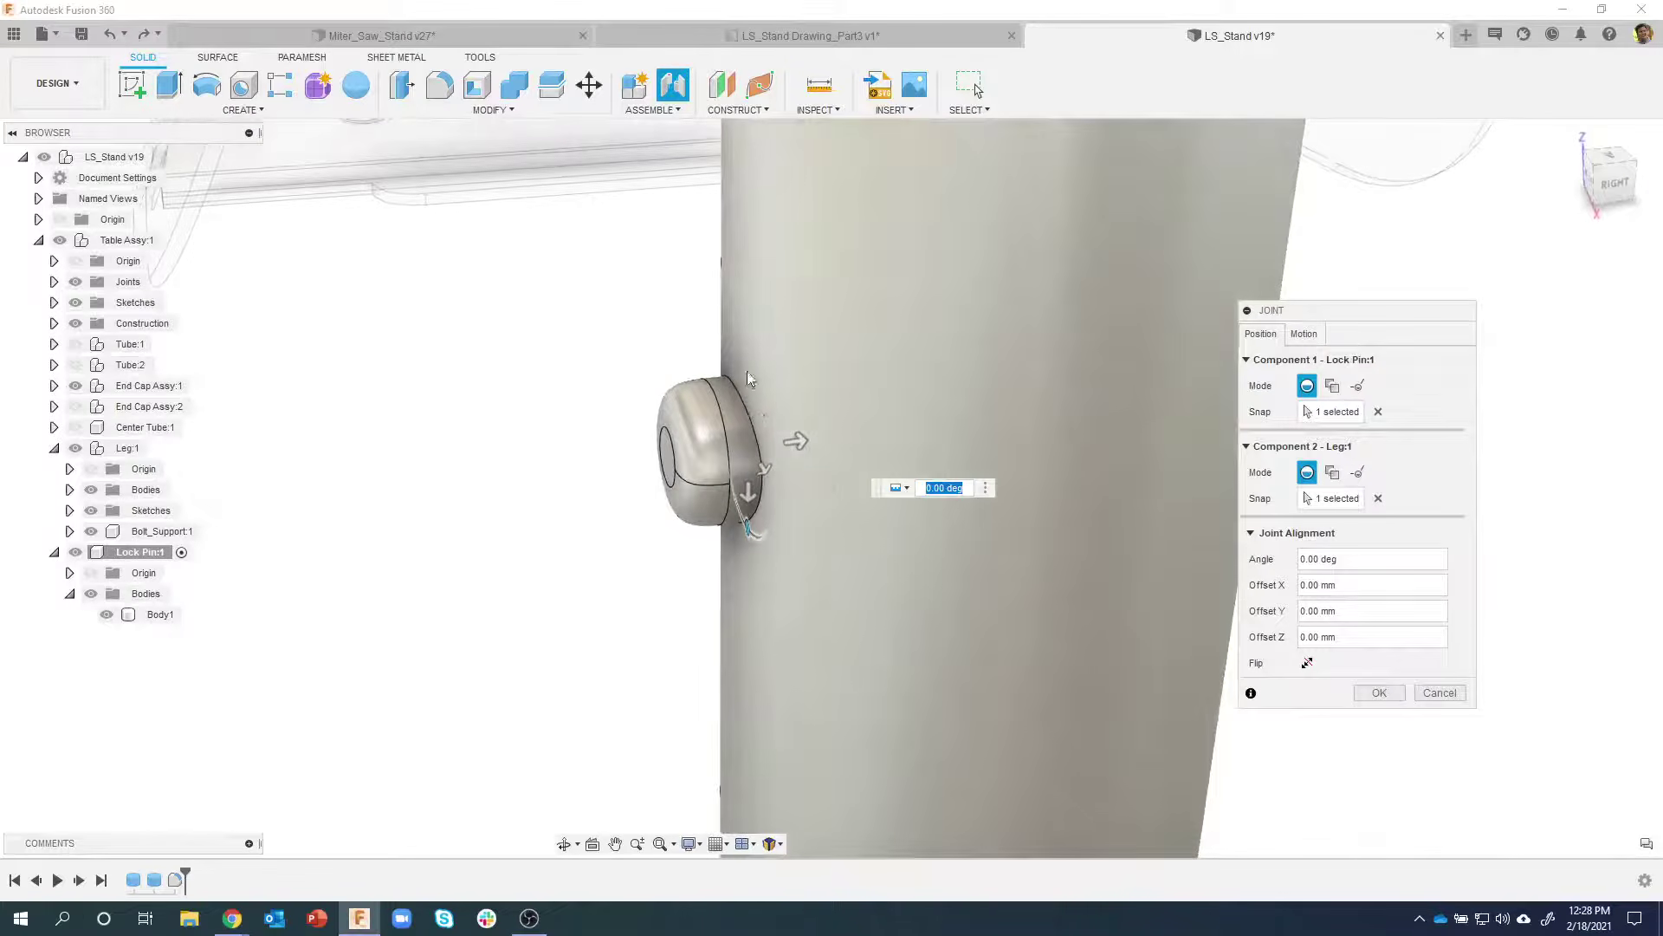
{"action": "middle_click_drag", "start_coordinate": [719, 439], "coordinate": [603, 457], "text": "shift"}
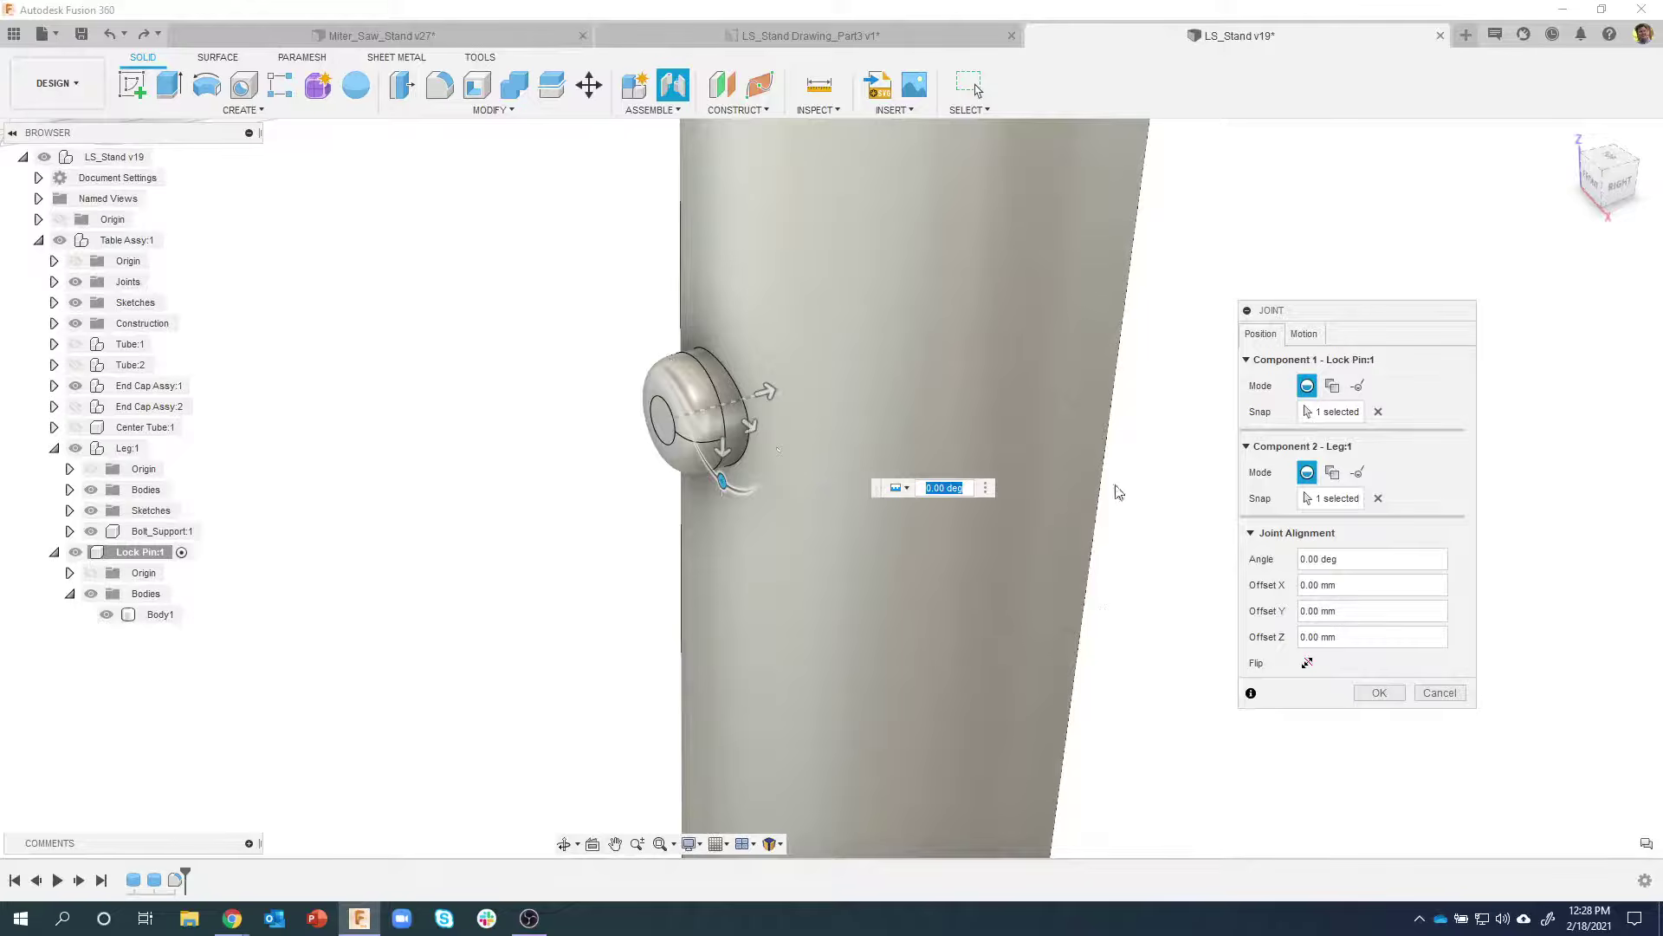
{"action": "left_click", "coordinate": [1304, 334]}
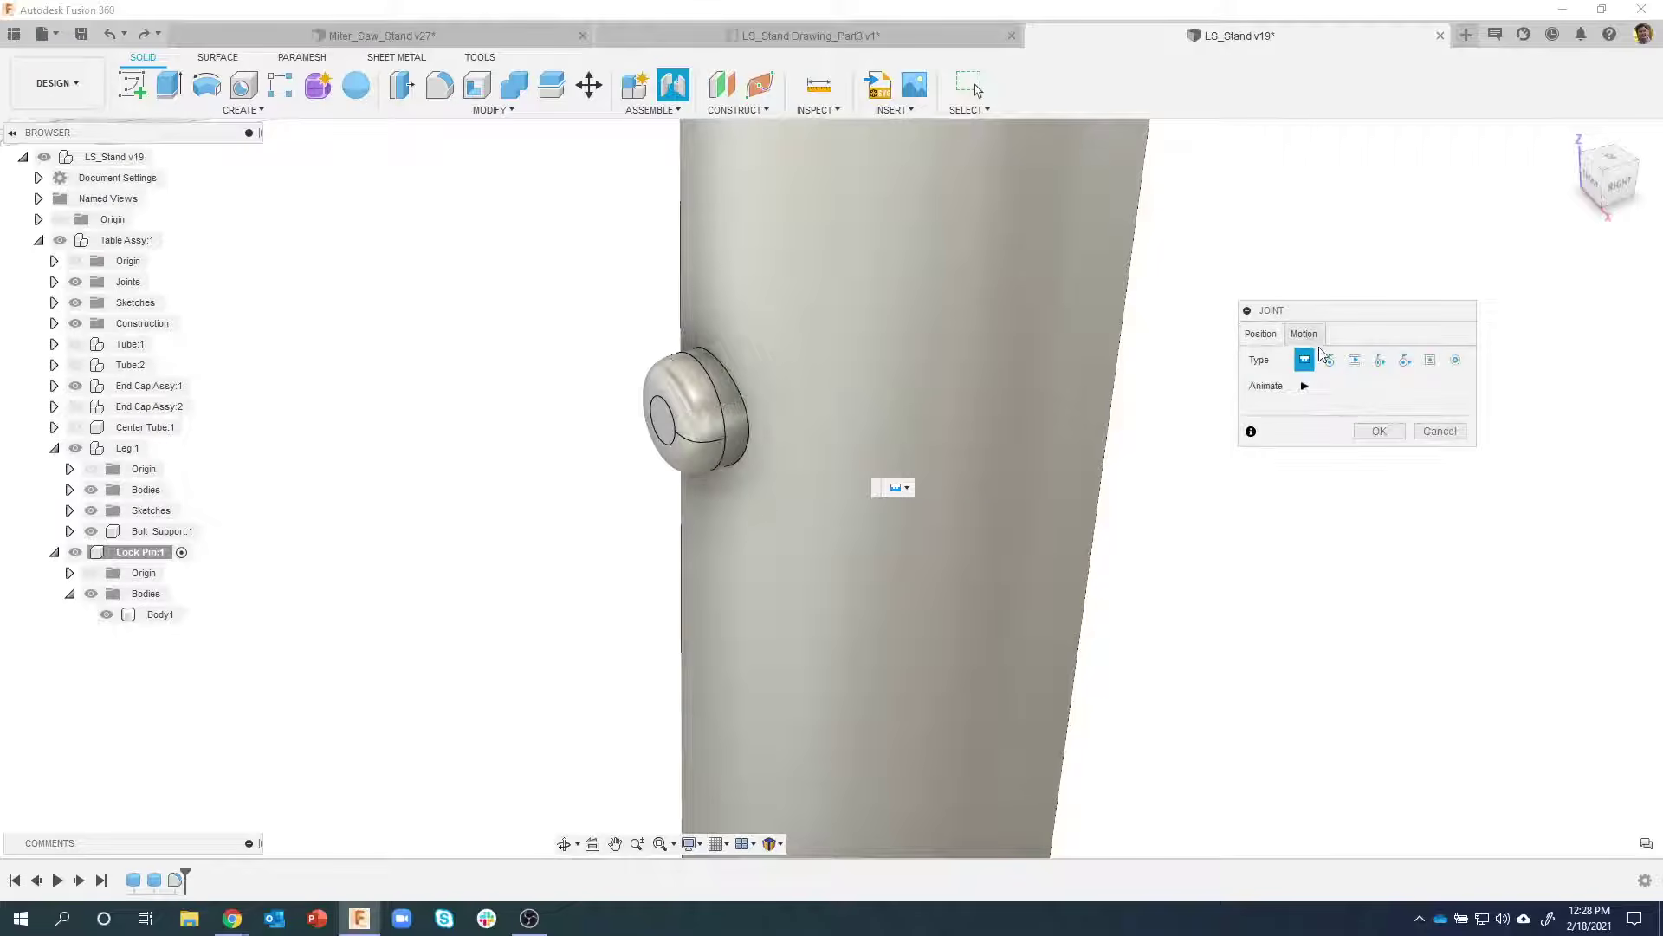
{"action": "left_click", "coordinate": [1354, 360]}
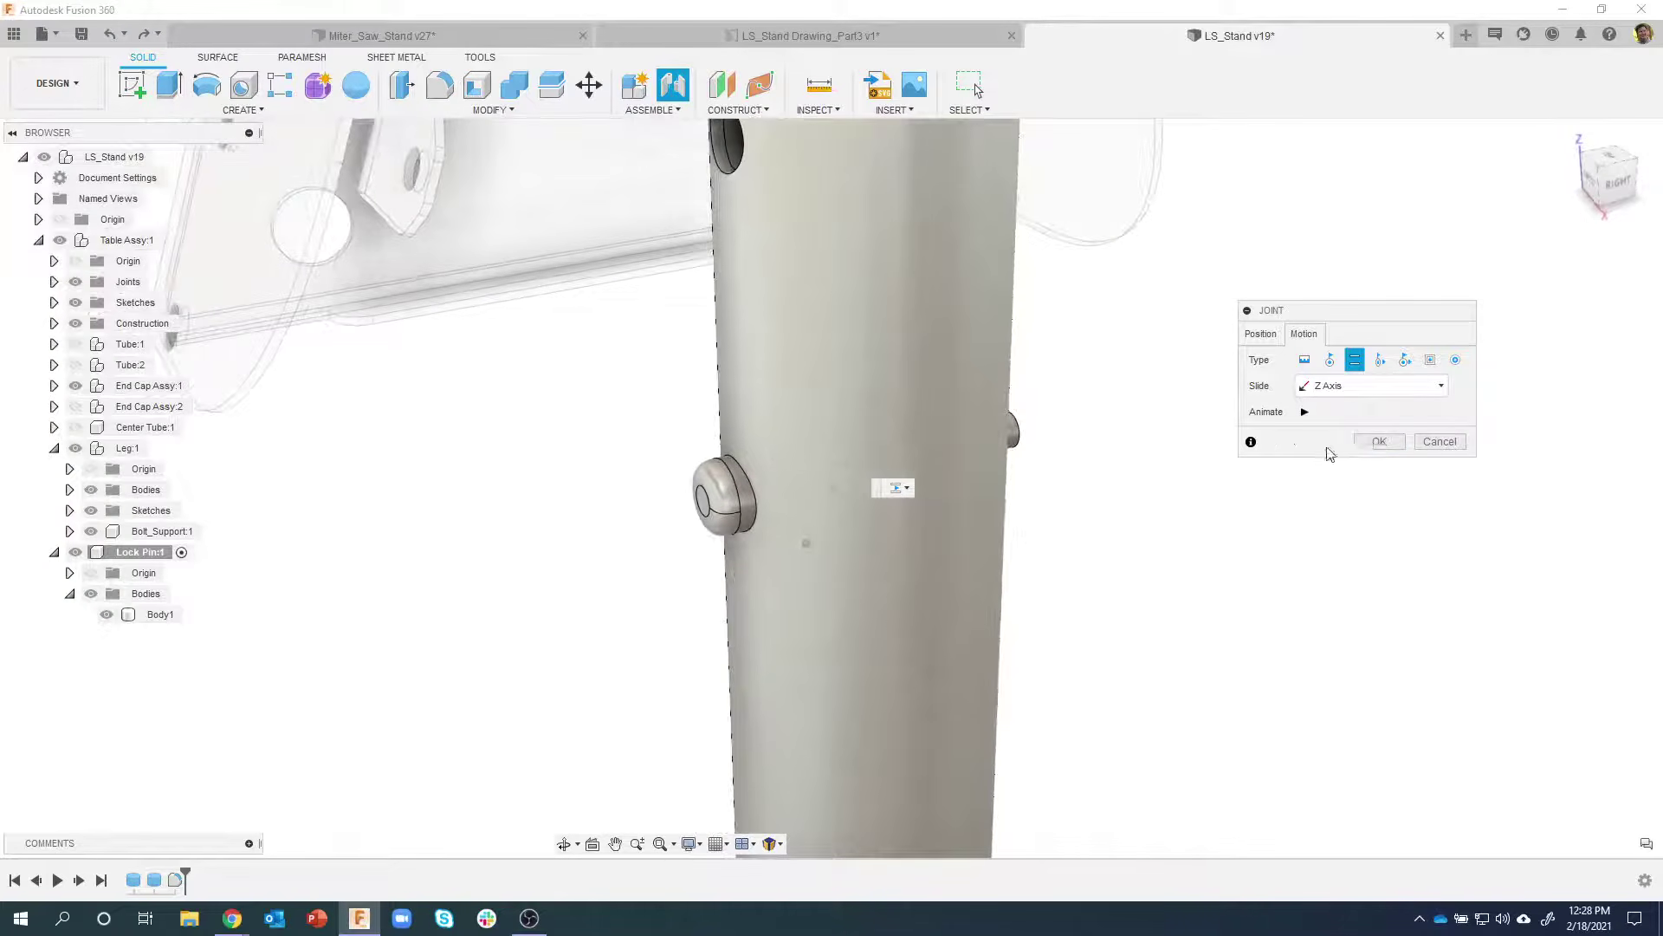
{"action": "left_click", "coordinate": [1375, 442]}
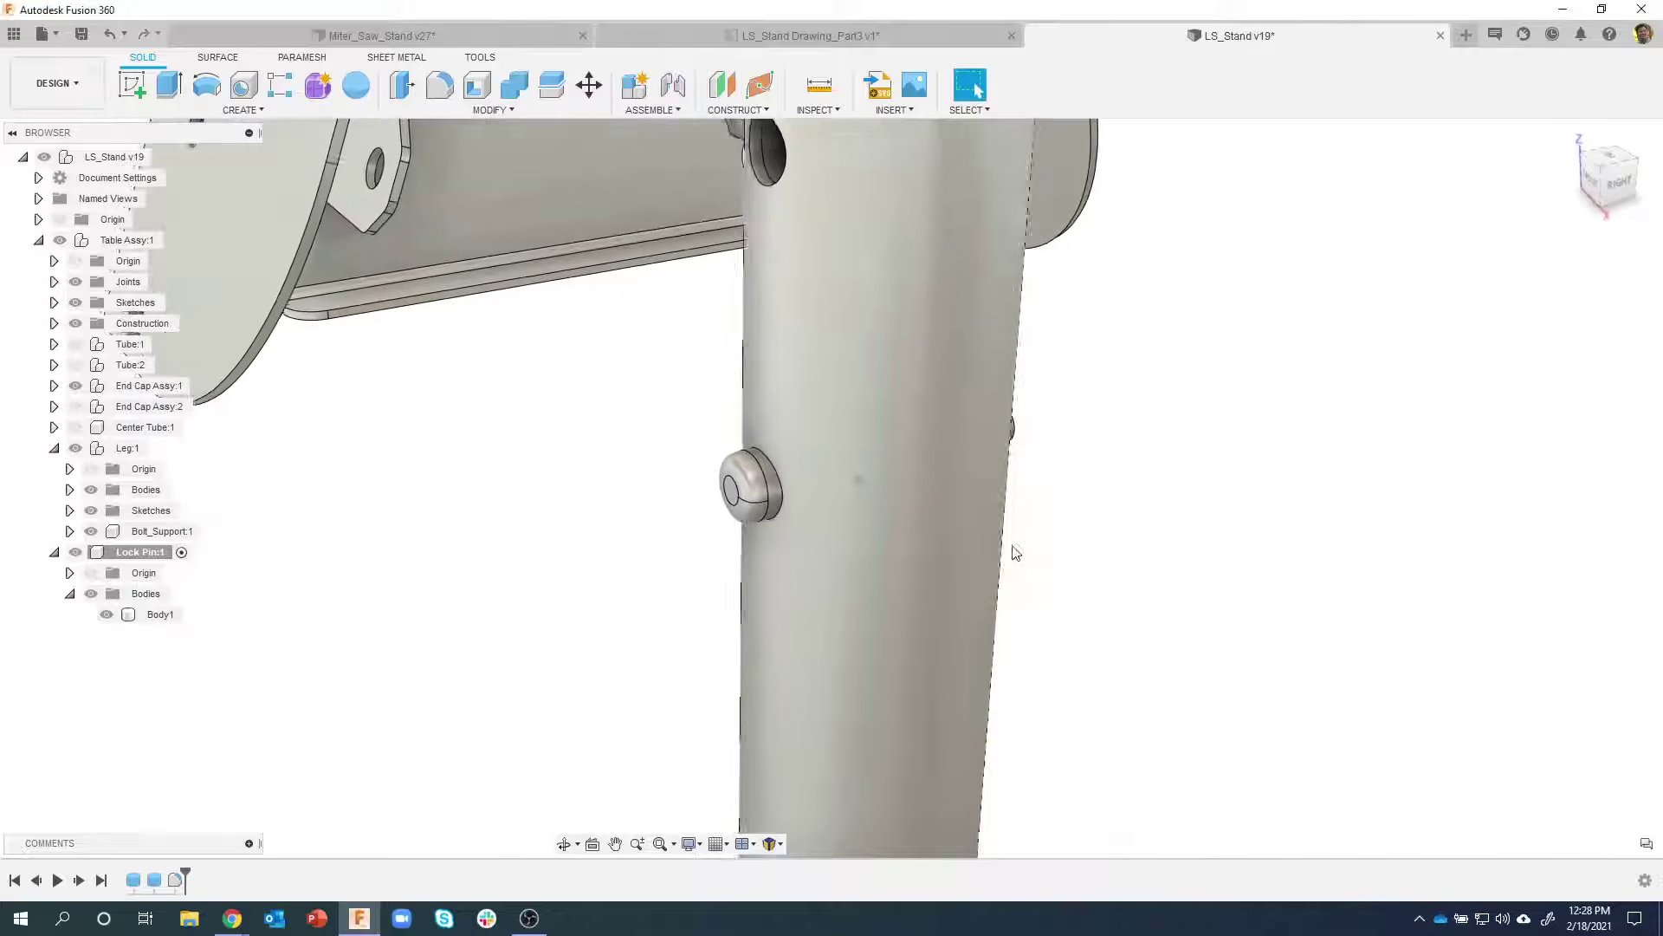
{"action": "middle_click_drag", "start_coordinate": [1015, 553], "coordinate": [1197, 524], "text": "shift"}
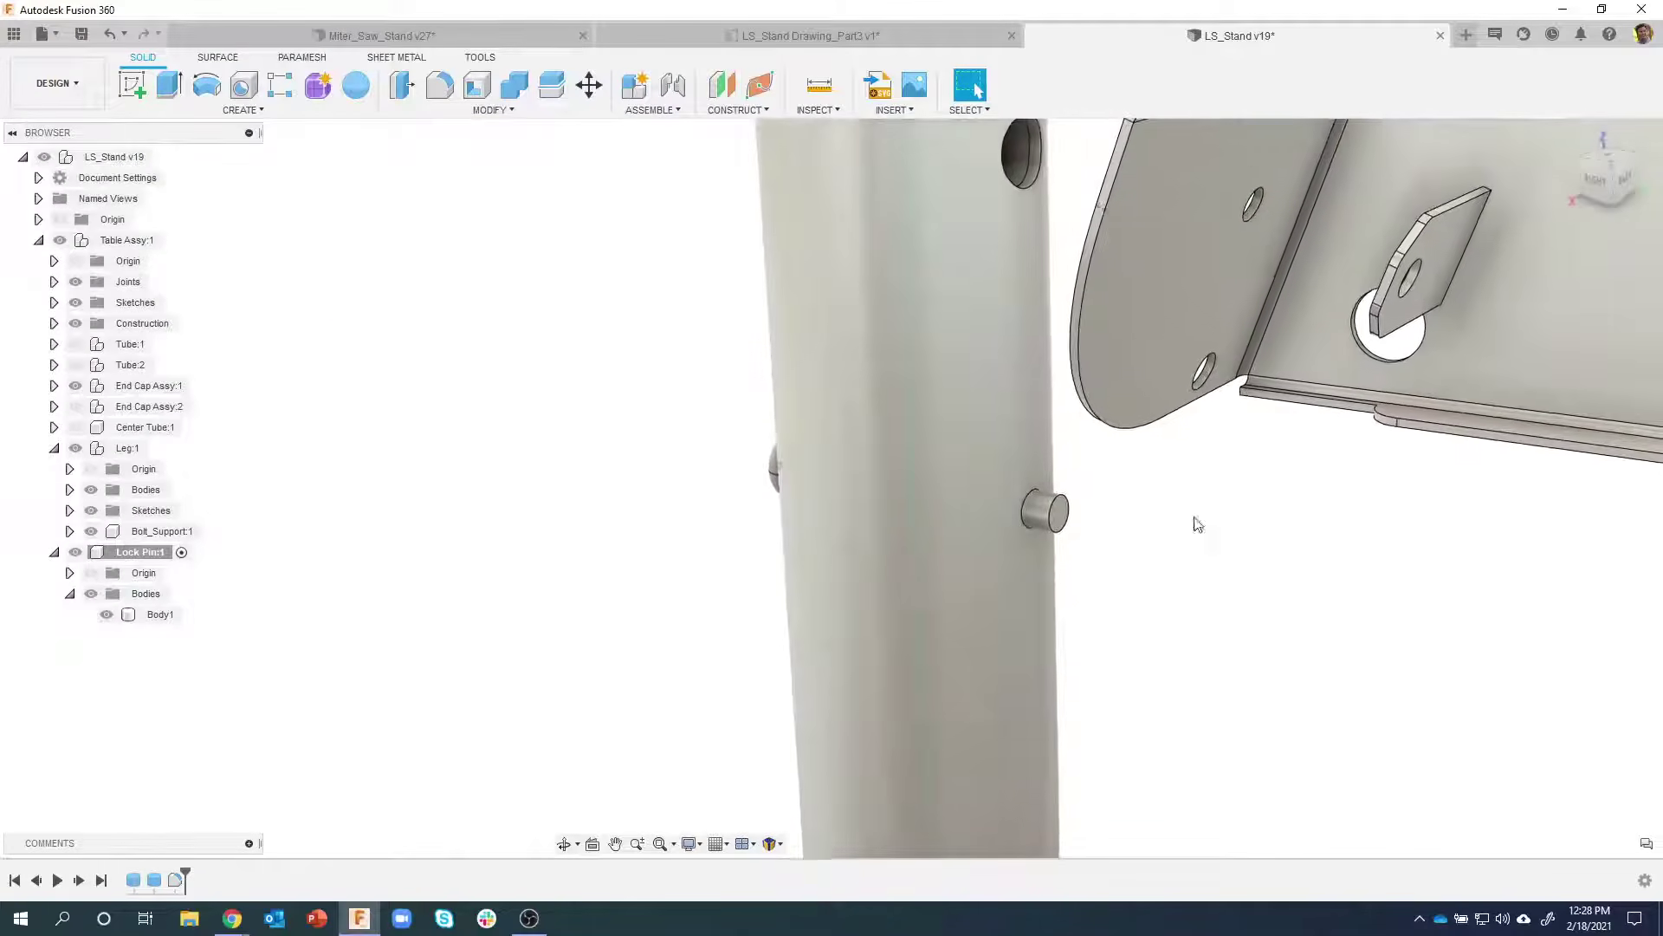
Sketch a 4 mm diameter circle centred on the end face of the Lock Pin's shaft and finish the sketch
{"action": "scroll", "coordinate": [1095, 544], "scroll_direction": "up", "scroll_amount": 5}
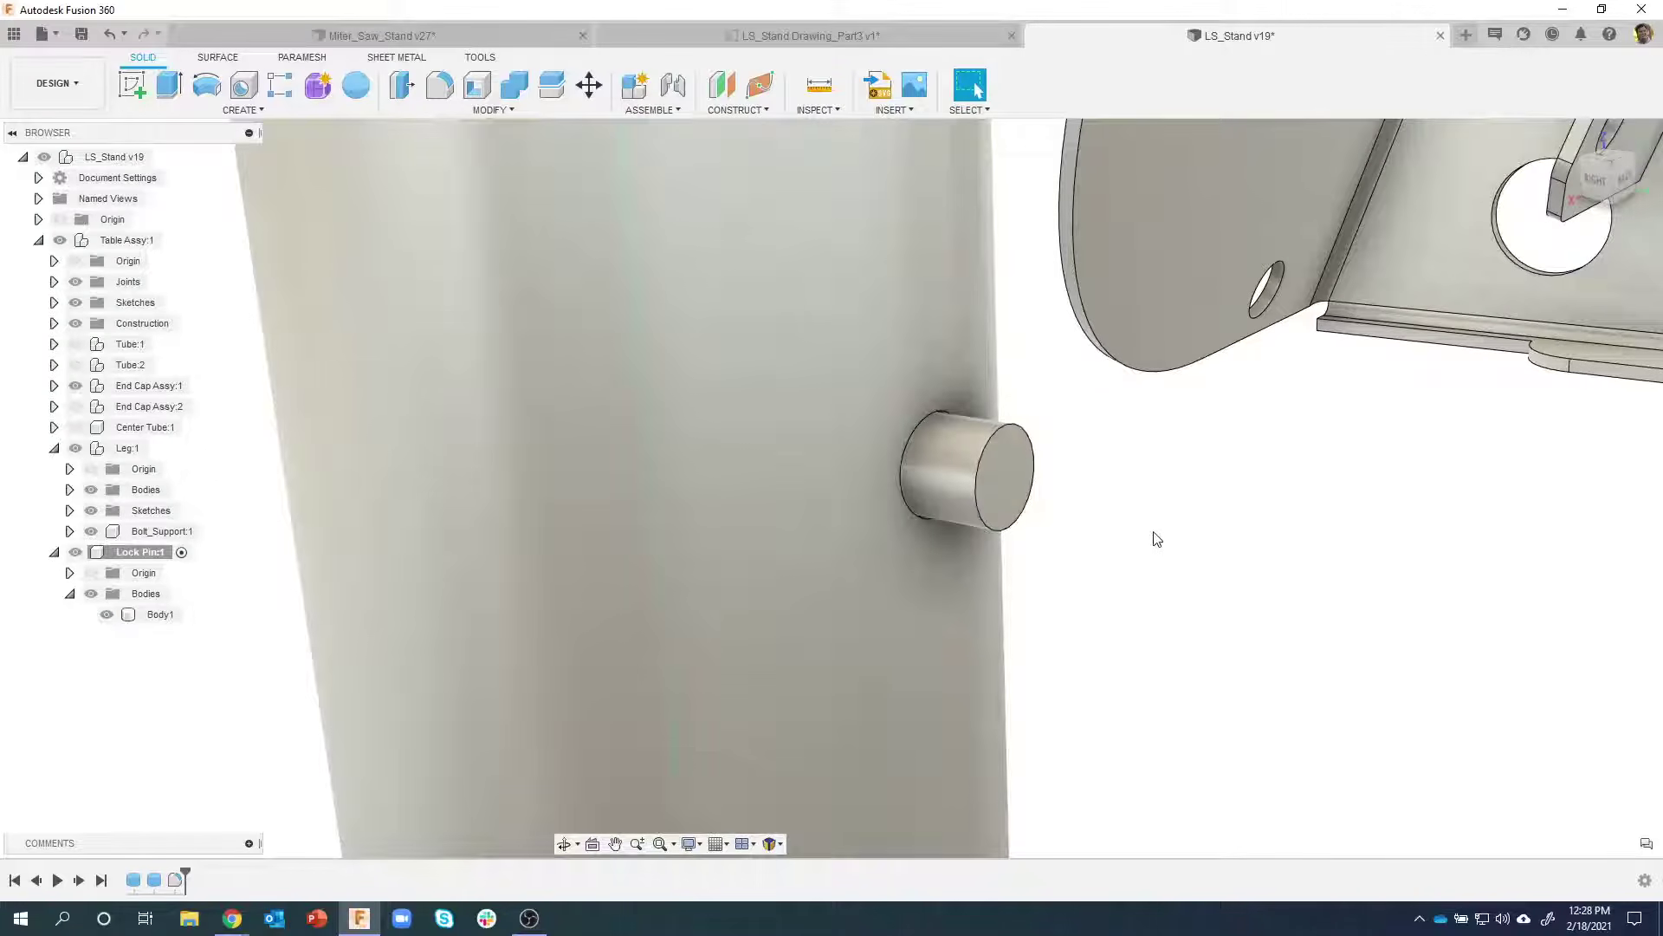
{"action": "middle_click_drag", "start_coordinate": [1157, 539], "coordinate": [1073, 527], "text": "shift"}
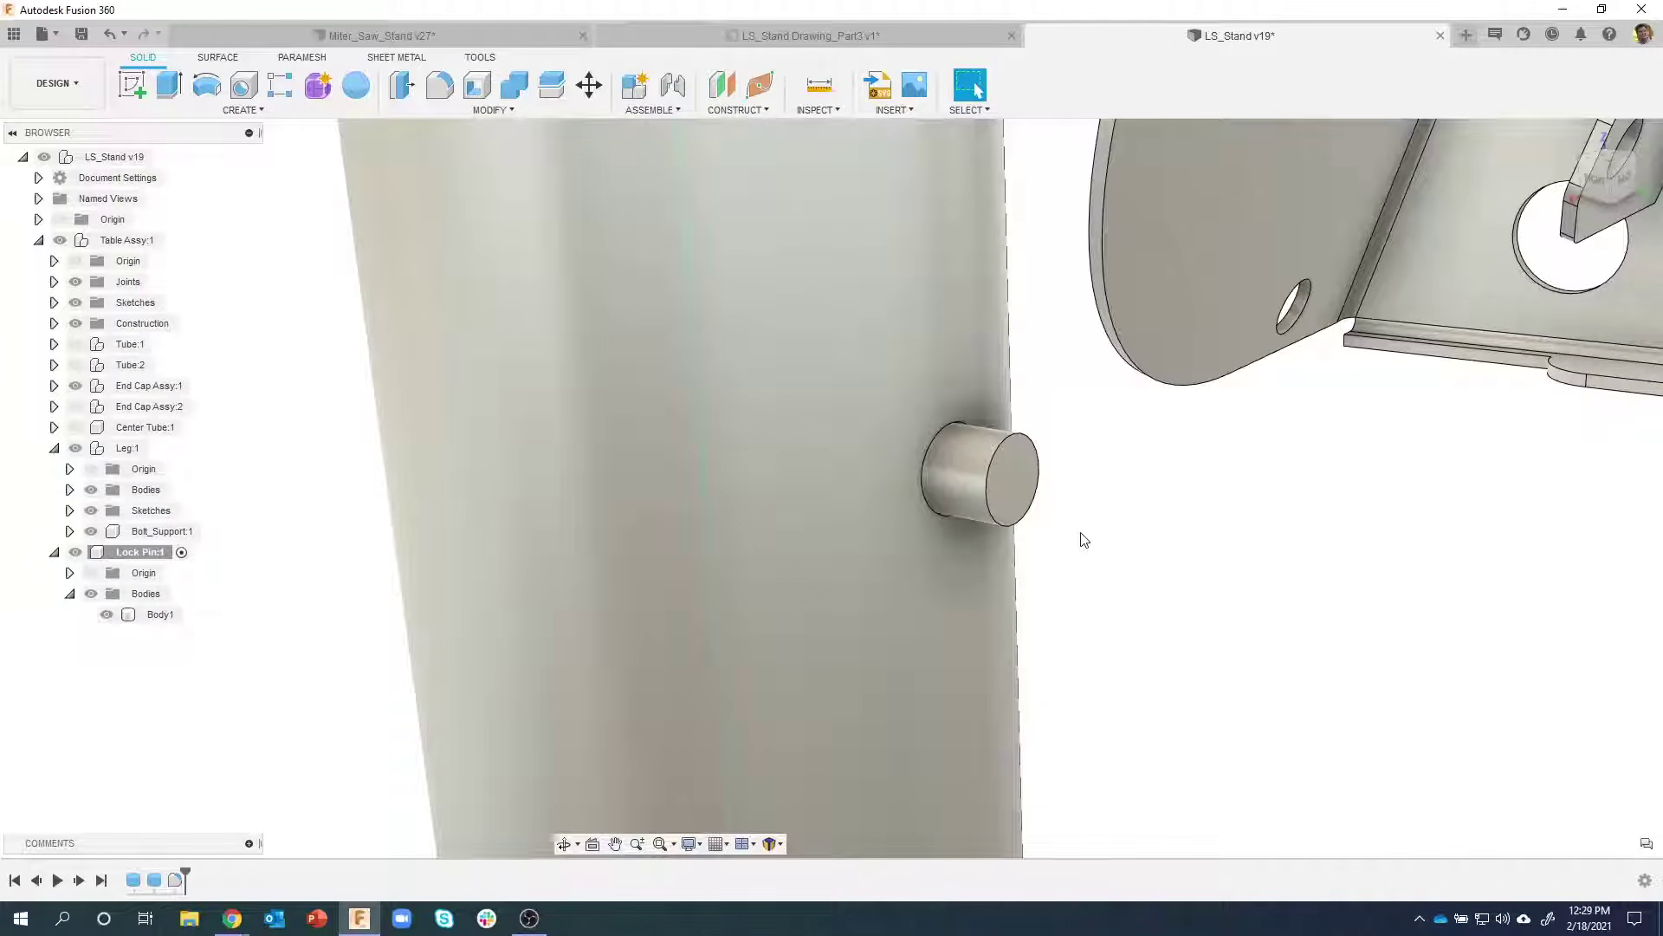
{"action": "left_click", "coordinate": [1012, 458]}
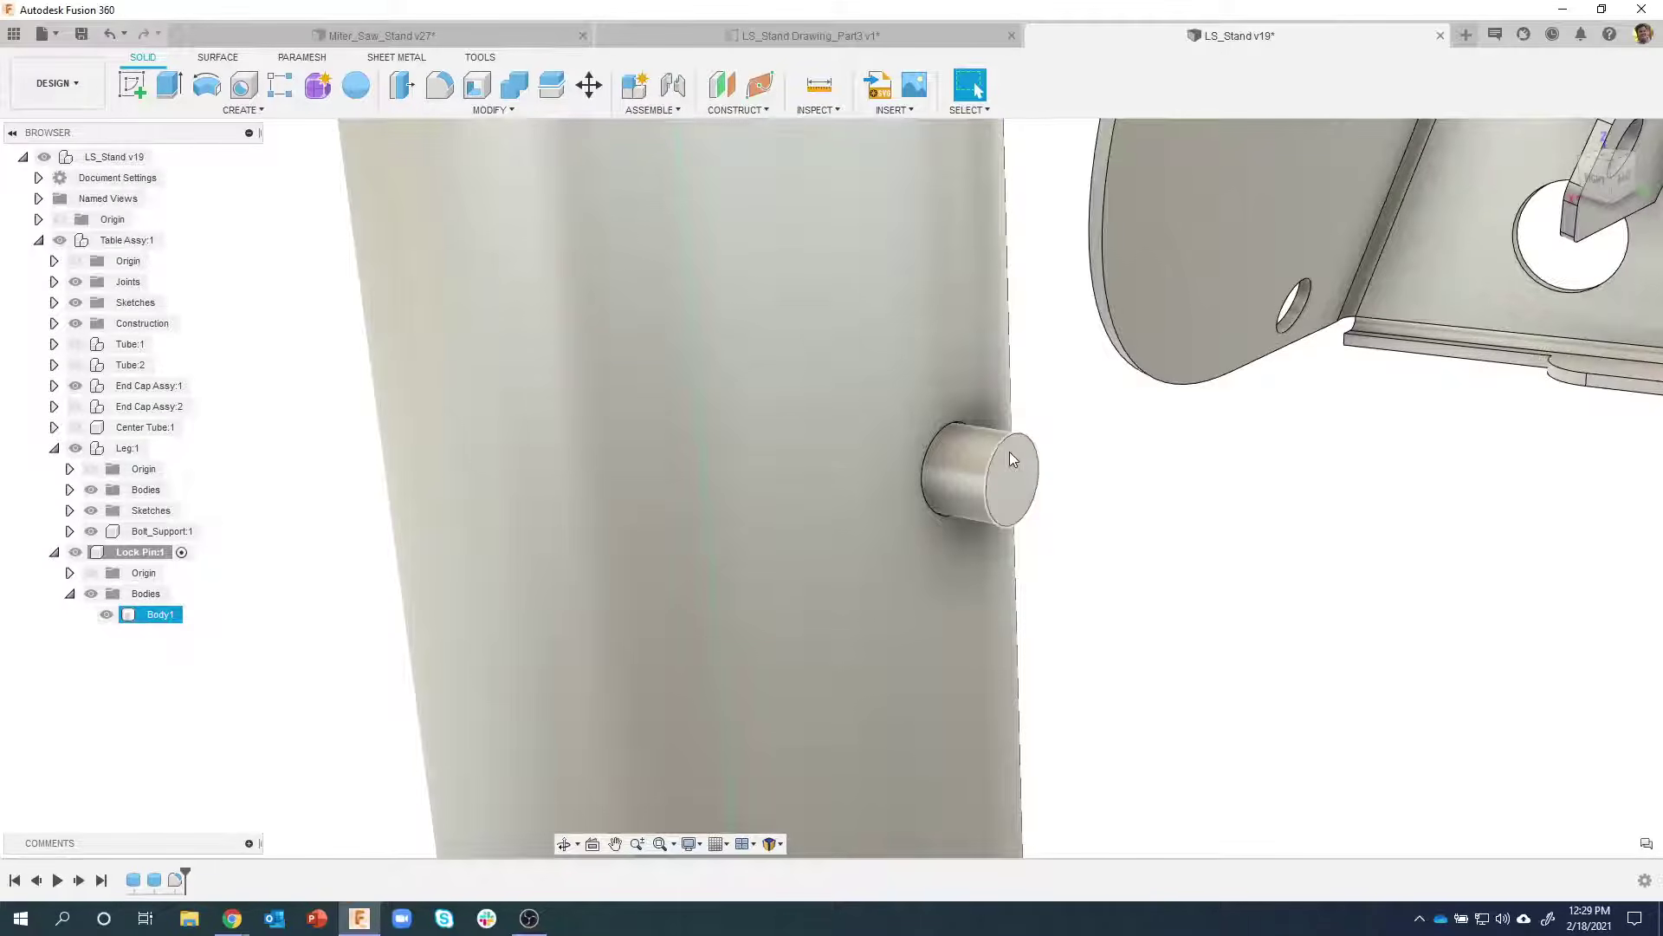
{"action": "left_click", "coordinate": [1007, 478]}
{"action": "right_click", "coordinate": [1007, 478]}
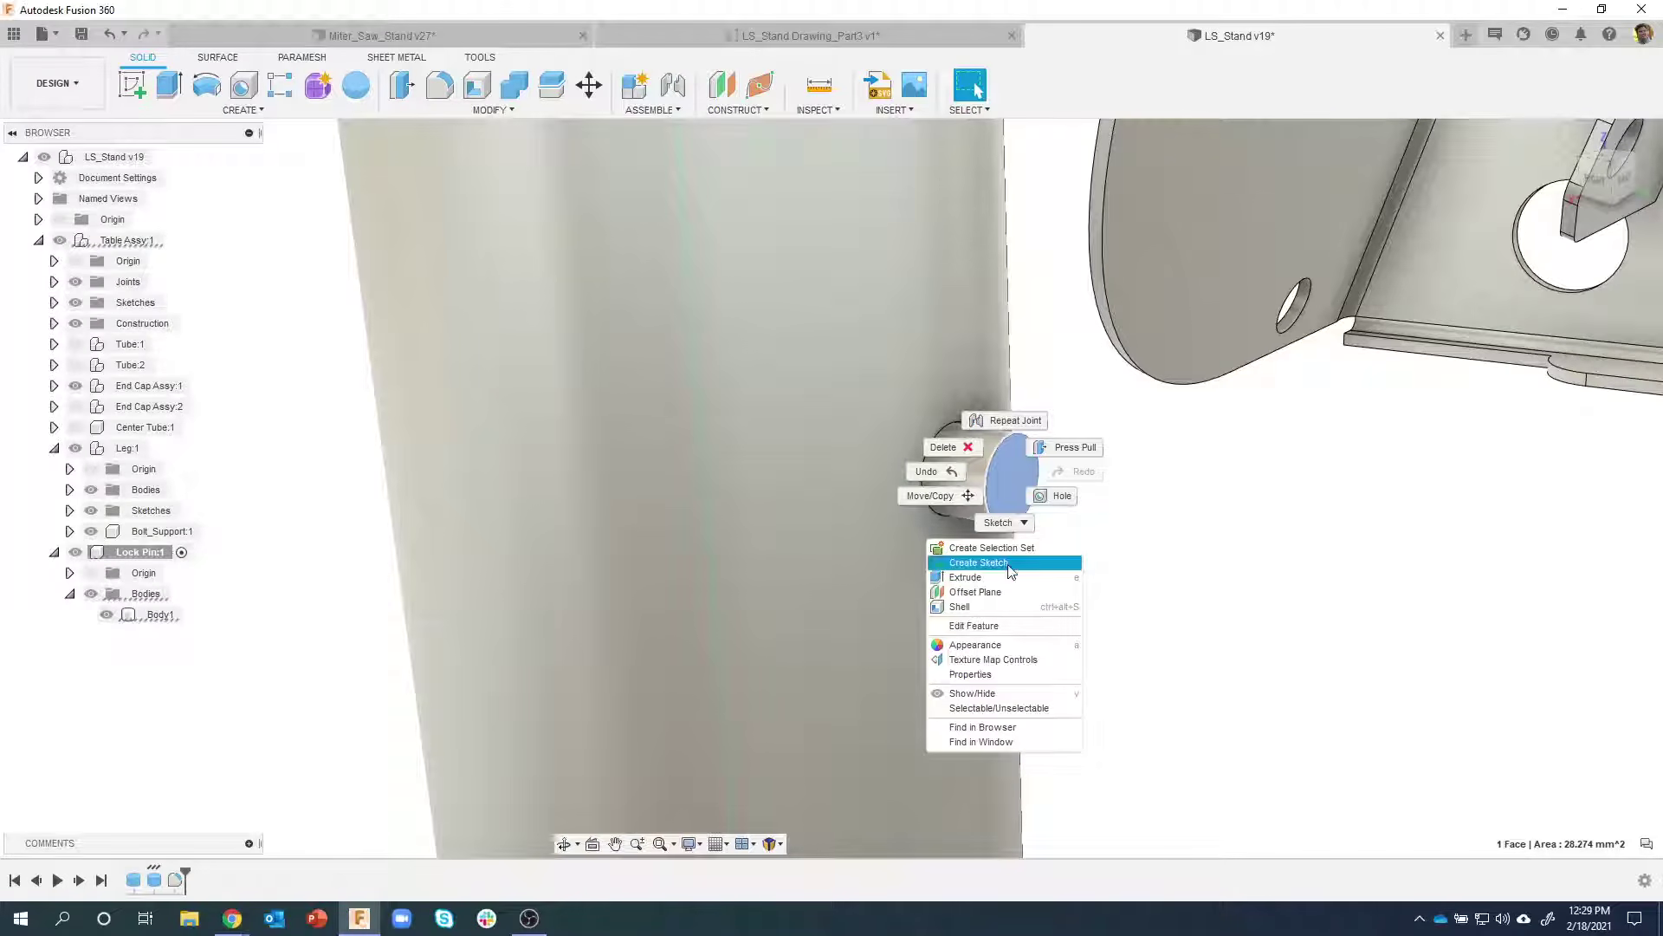
{"action": "left_click", "coordinate": [979, 564]}
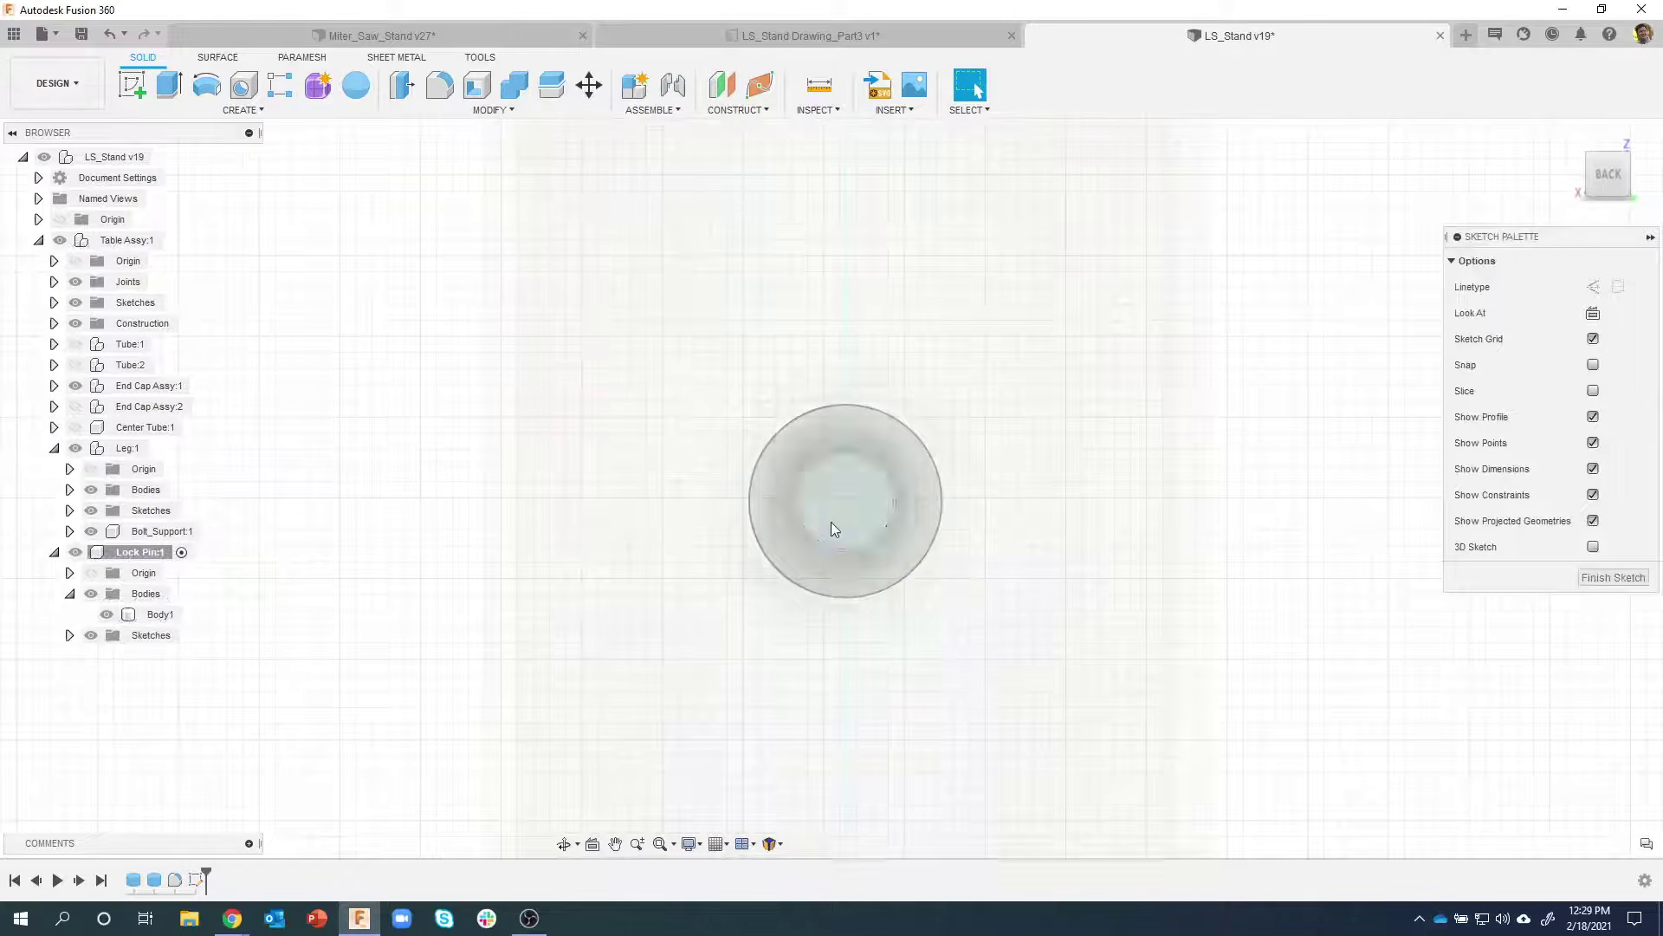
{"action": "key", "text": "c"}
{"action": "left_click", "coordinate": [845, 501]}
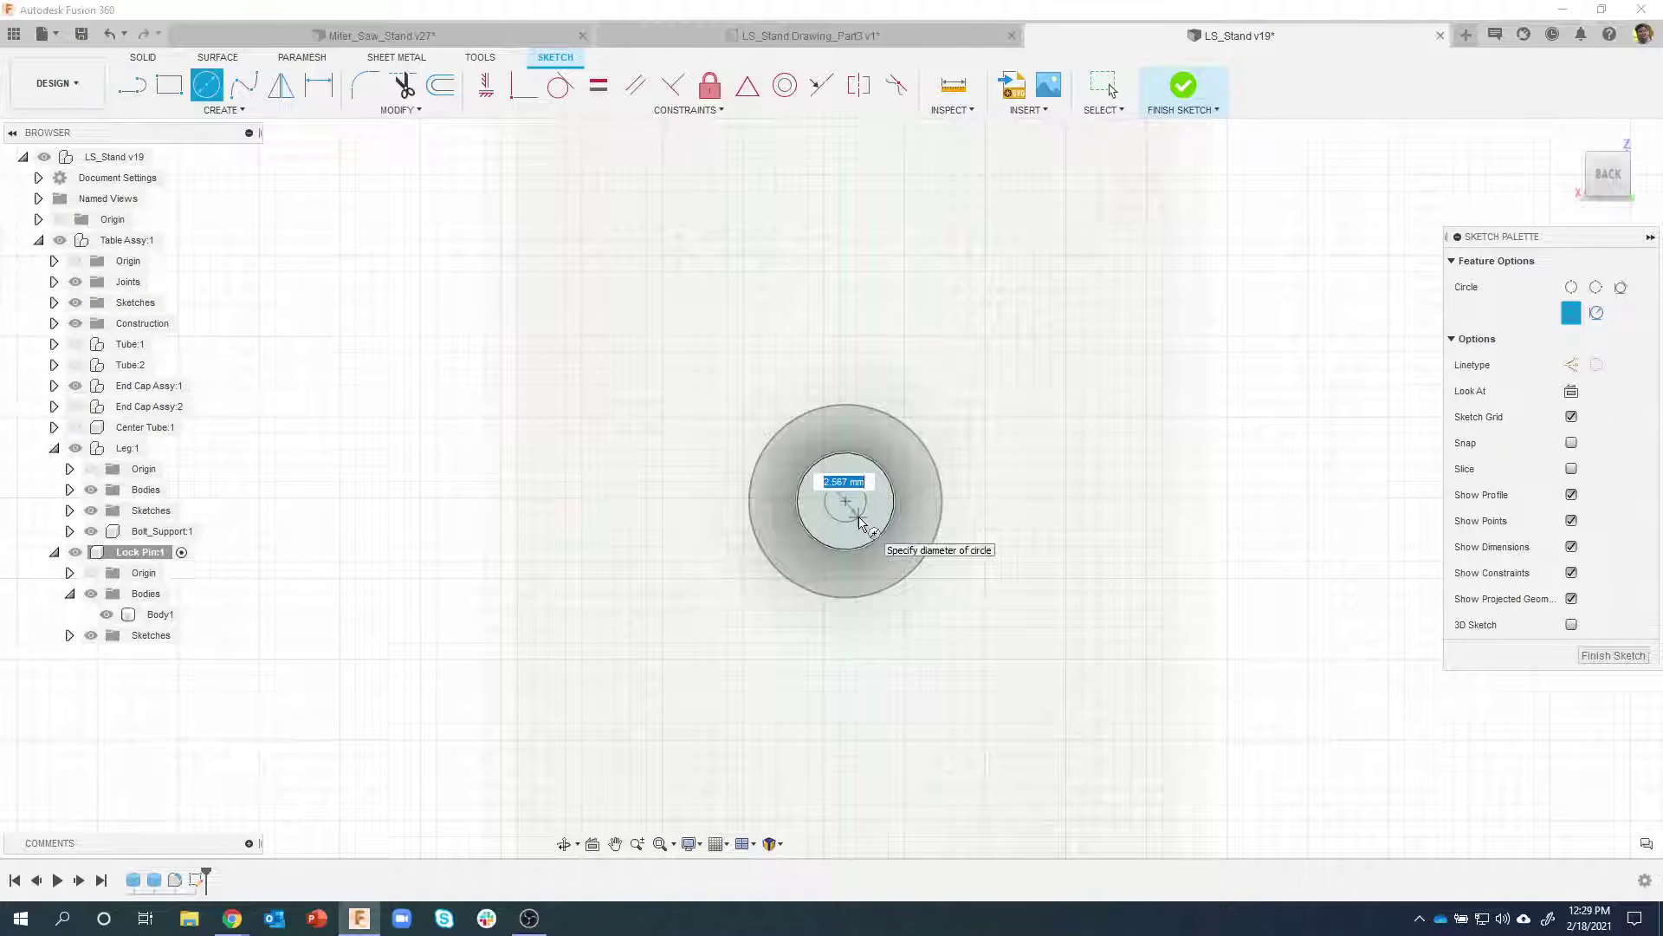
{"action": "type", "text": "4"}
{"action": "key", "text": "Return"}
{"action": "key", "text": "Escape"}
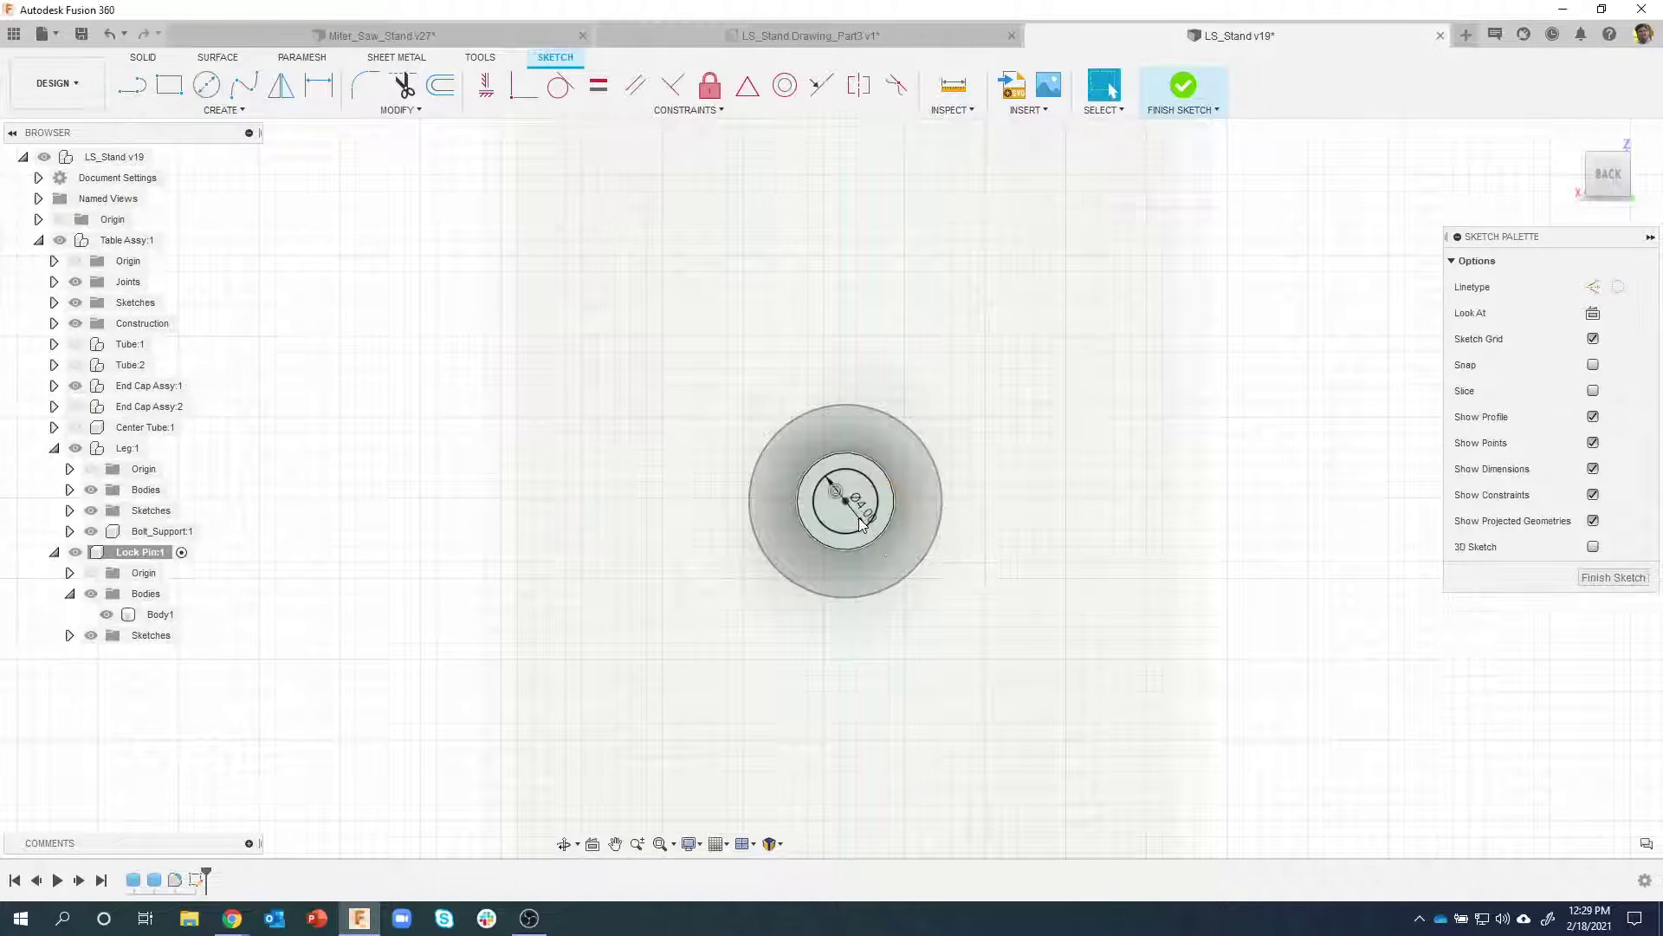
{"action": "left_click", "coordinate": [1183, 87]}
Start an Extrude cut of the ring between the circle and the pin's outer edge, about 1.8 mm into the pin
{"action": "scroll", "coordinate": [1058, 475], "scroll_direction": "up", "scroll_amount": 5}
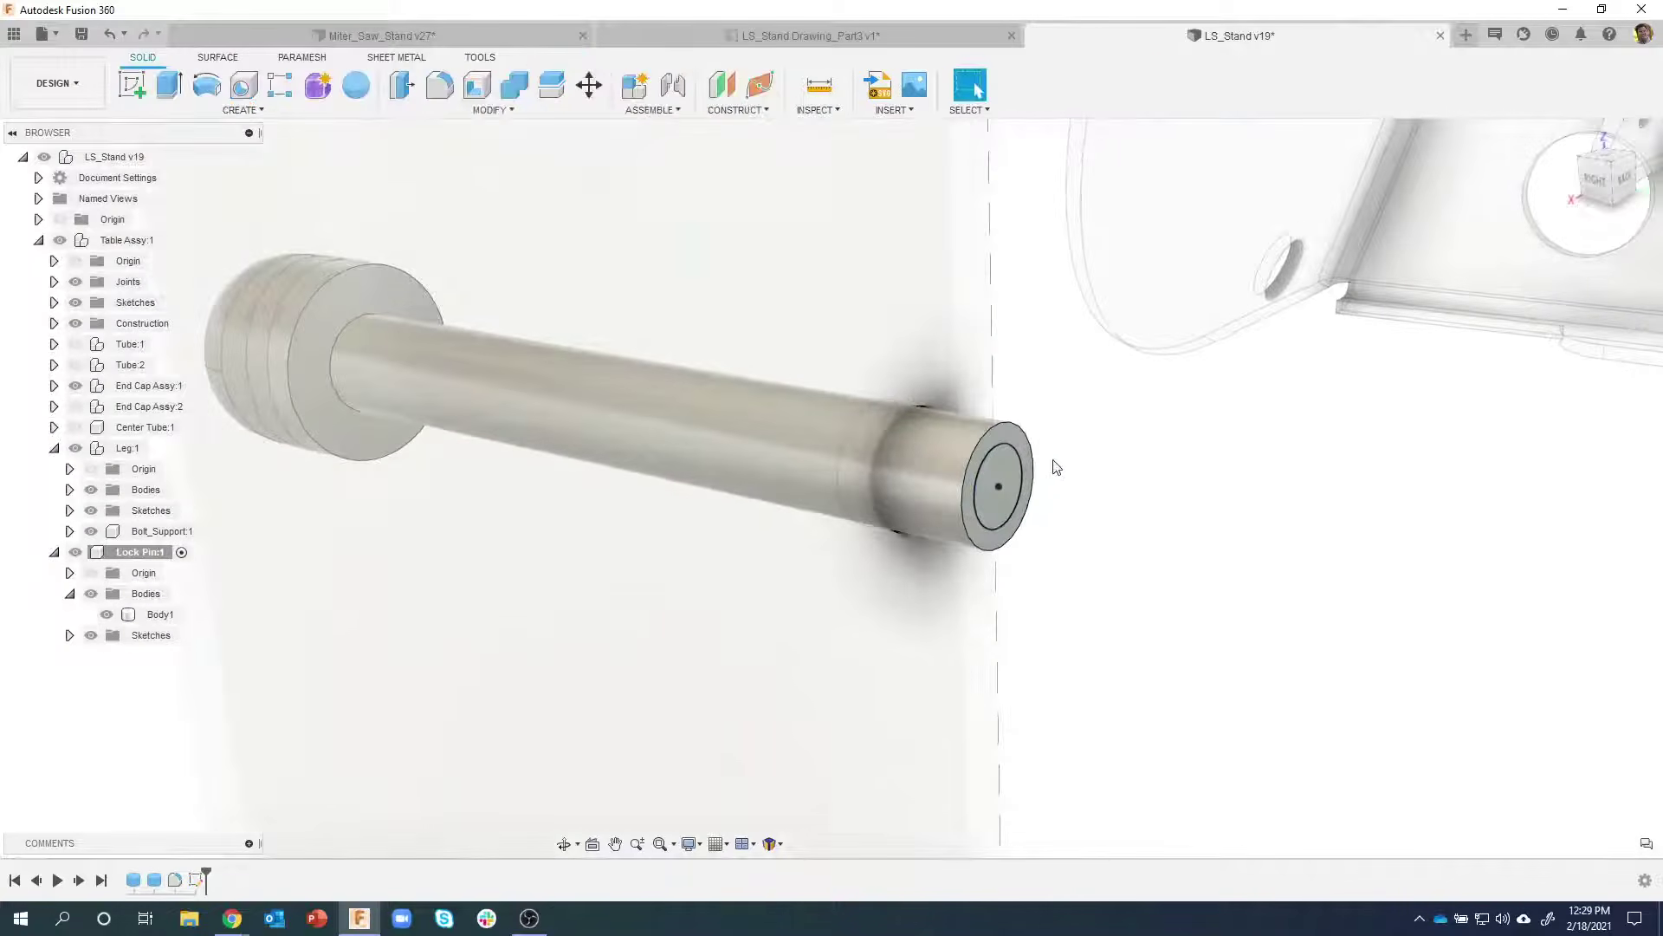
{"action": "mouse_move", "coordinate": [1002, 446]}
{"action": "middle_mouse_down", "text": "shift"}
{"action": "mouse_move", "coordinate": [1051, 476]}
{"action": "mouse_move", "coordinate": [1026, 442]}
{"action": "mouse_move", "coordinate": [1018, 455]}
{"action": "middle_mouse_up", "text": "shift"}
{"action": "left_click", "coordinate": [1018, 459]}
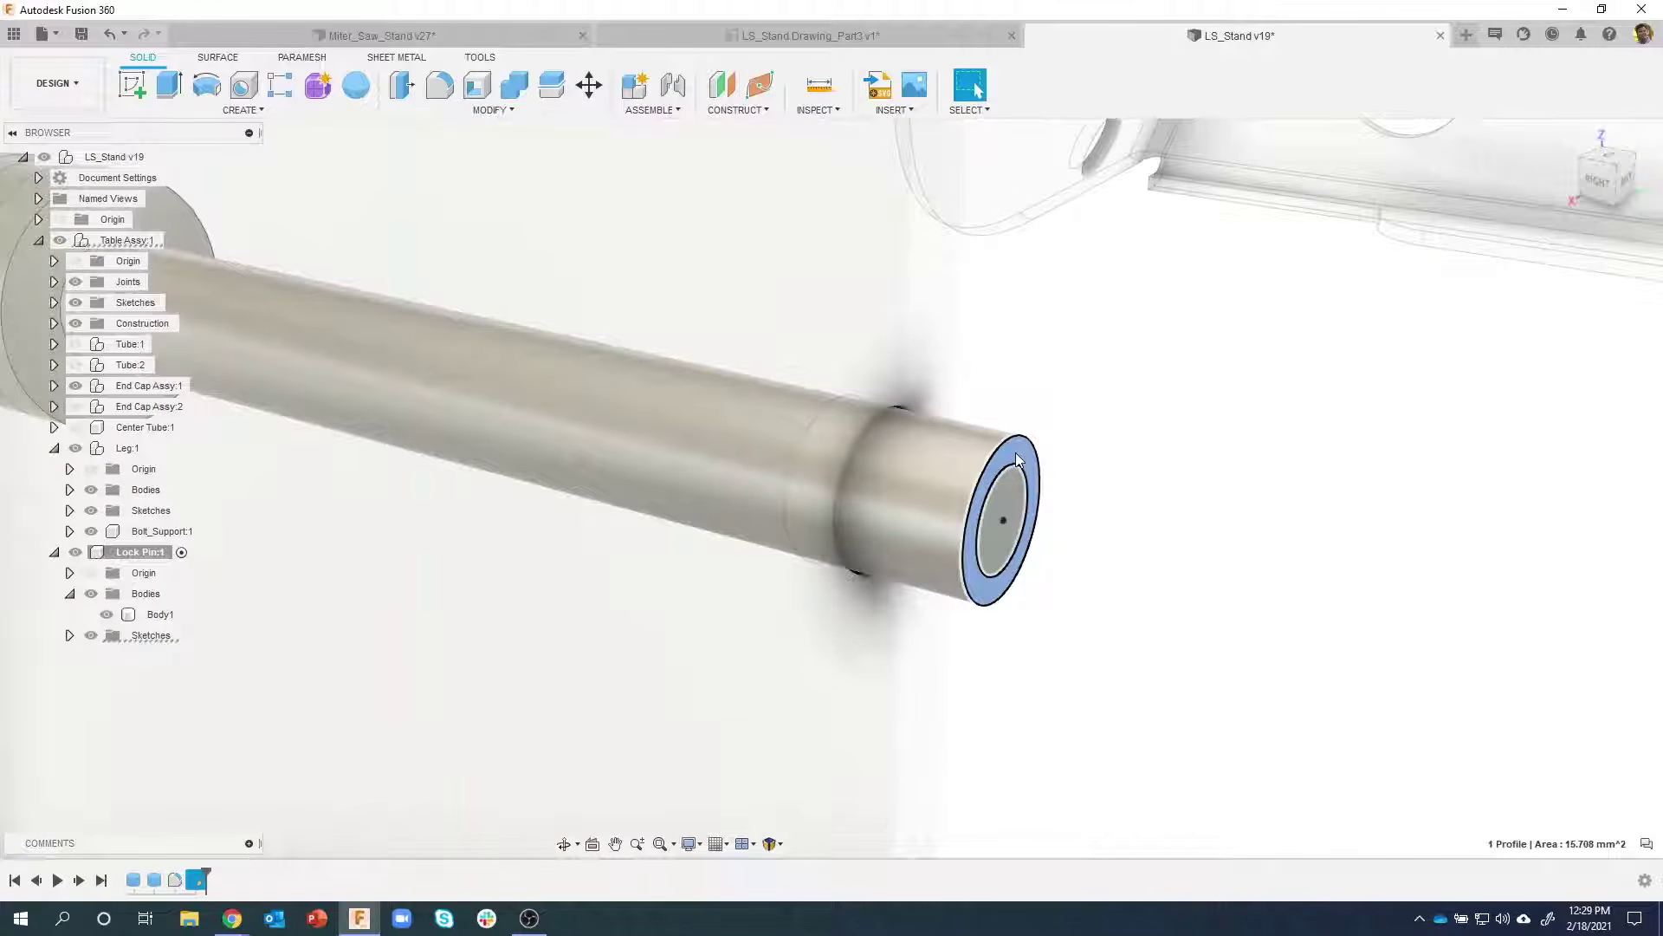
{"action": "right_click", "coordinate": [1018, 459]}
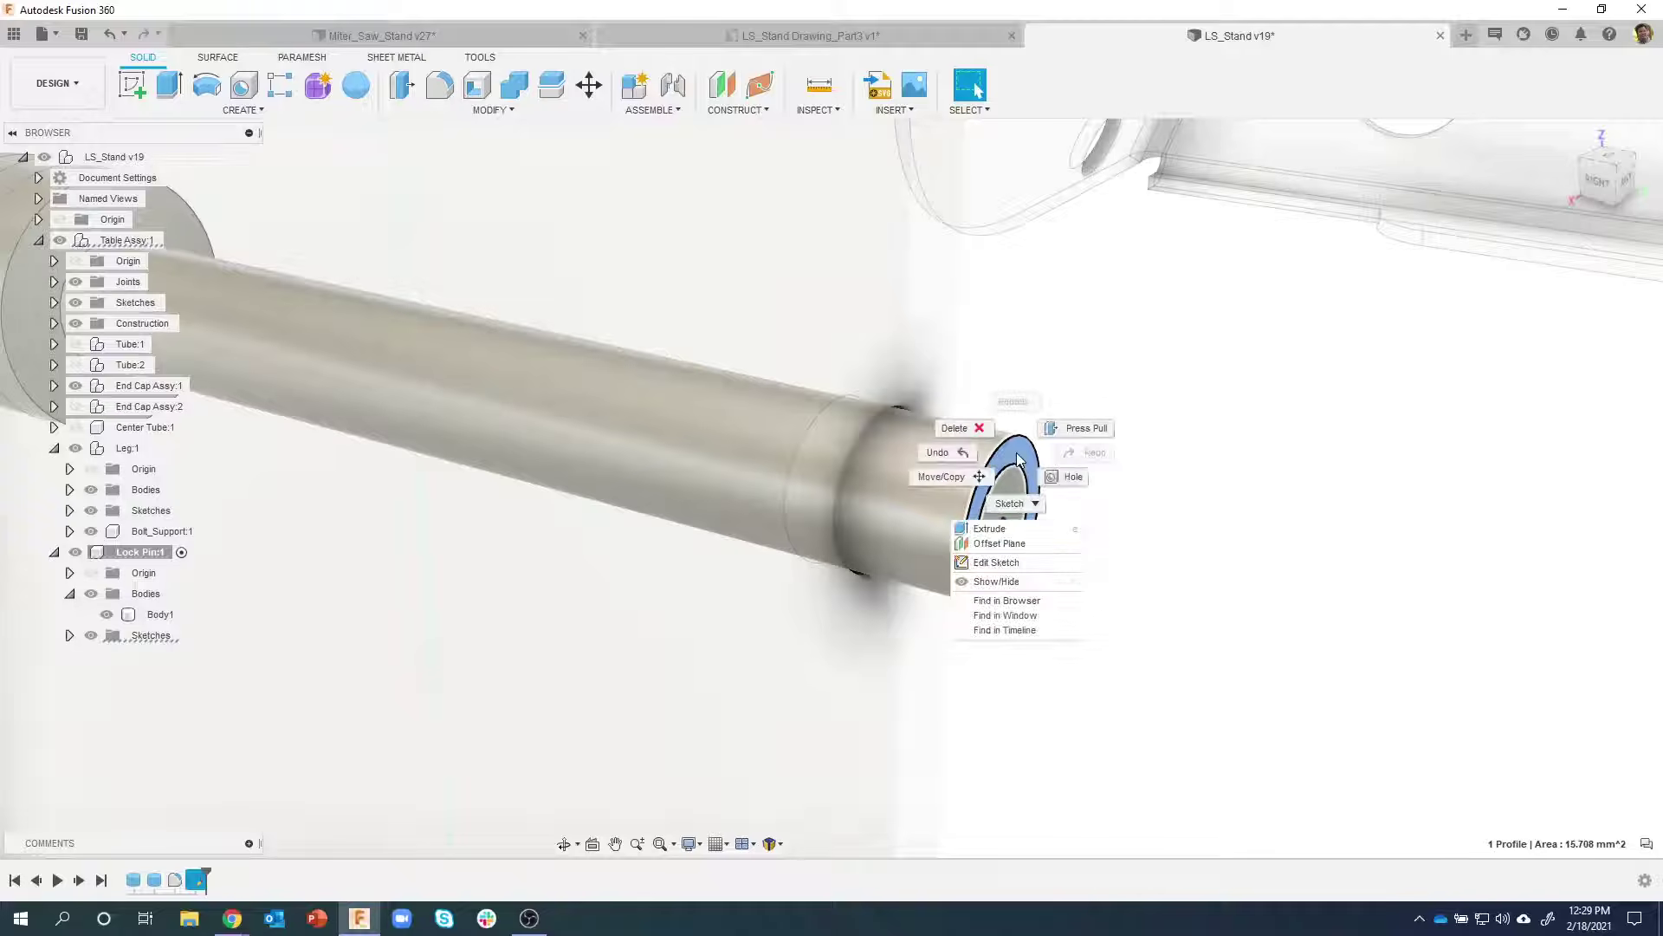
{"action": "left_click", "coordinate": [1002, 530]}
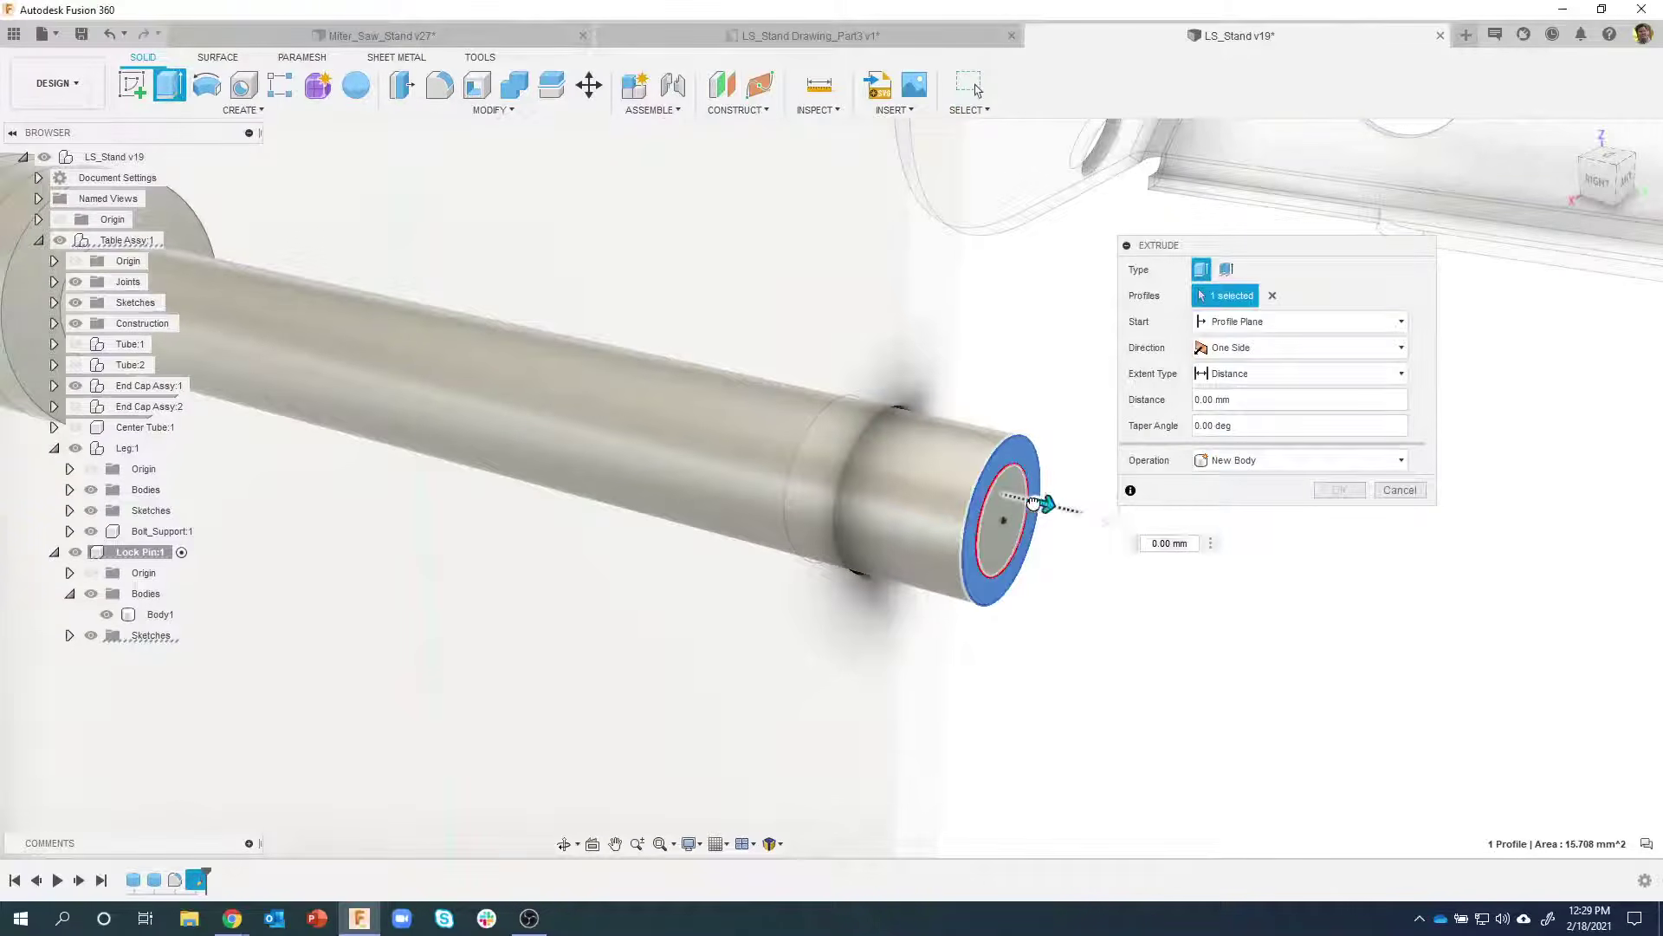
{"action": "left_click_drag", "start_coordinate": [1033, 504], "coordinate": [944, 482]}
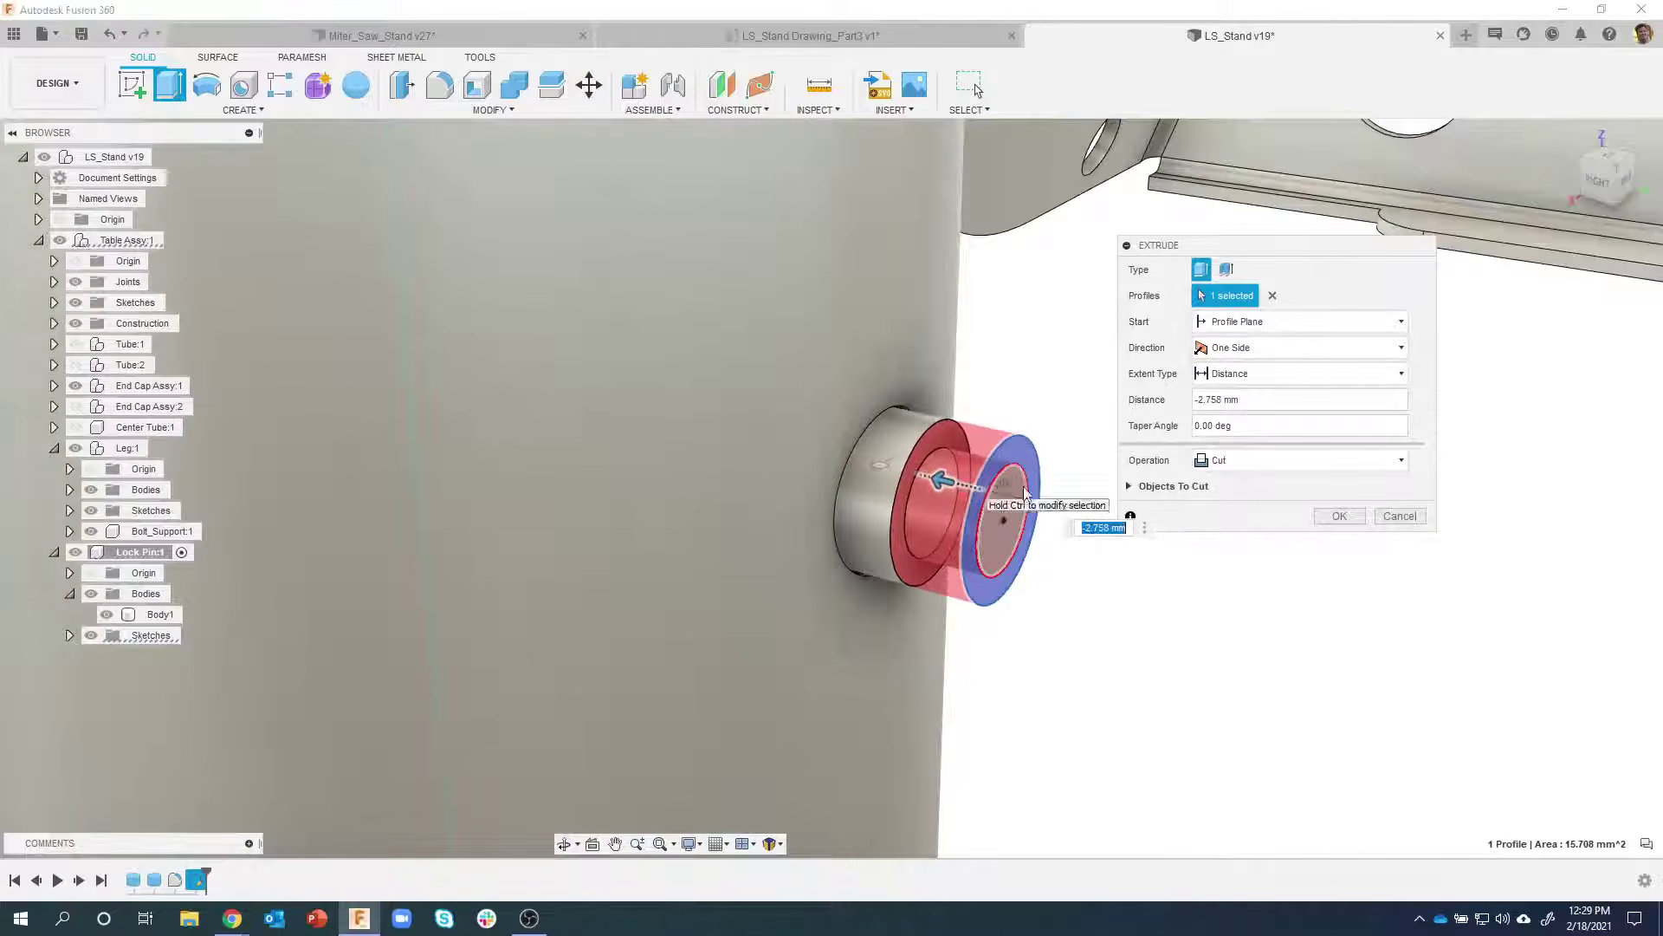
{"action": "middle_click_drag", "start_coordinate": [1025, 492], "coordinate": [931, 479], "text": "shift"}
{"action": "left_click_drag", "start_coordinate": [922, 476], "coordinate": [961, 546]}
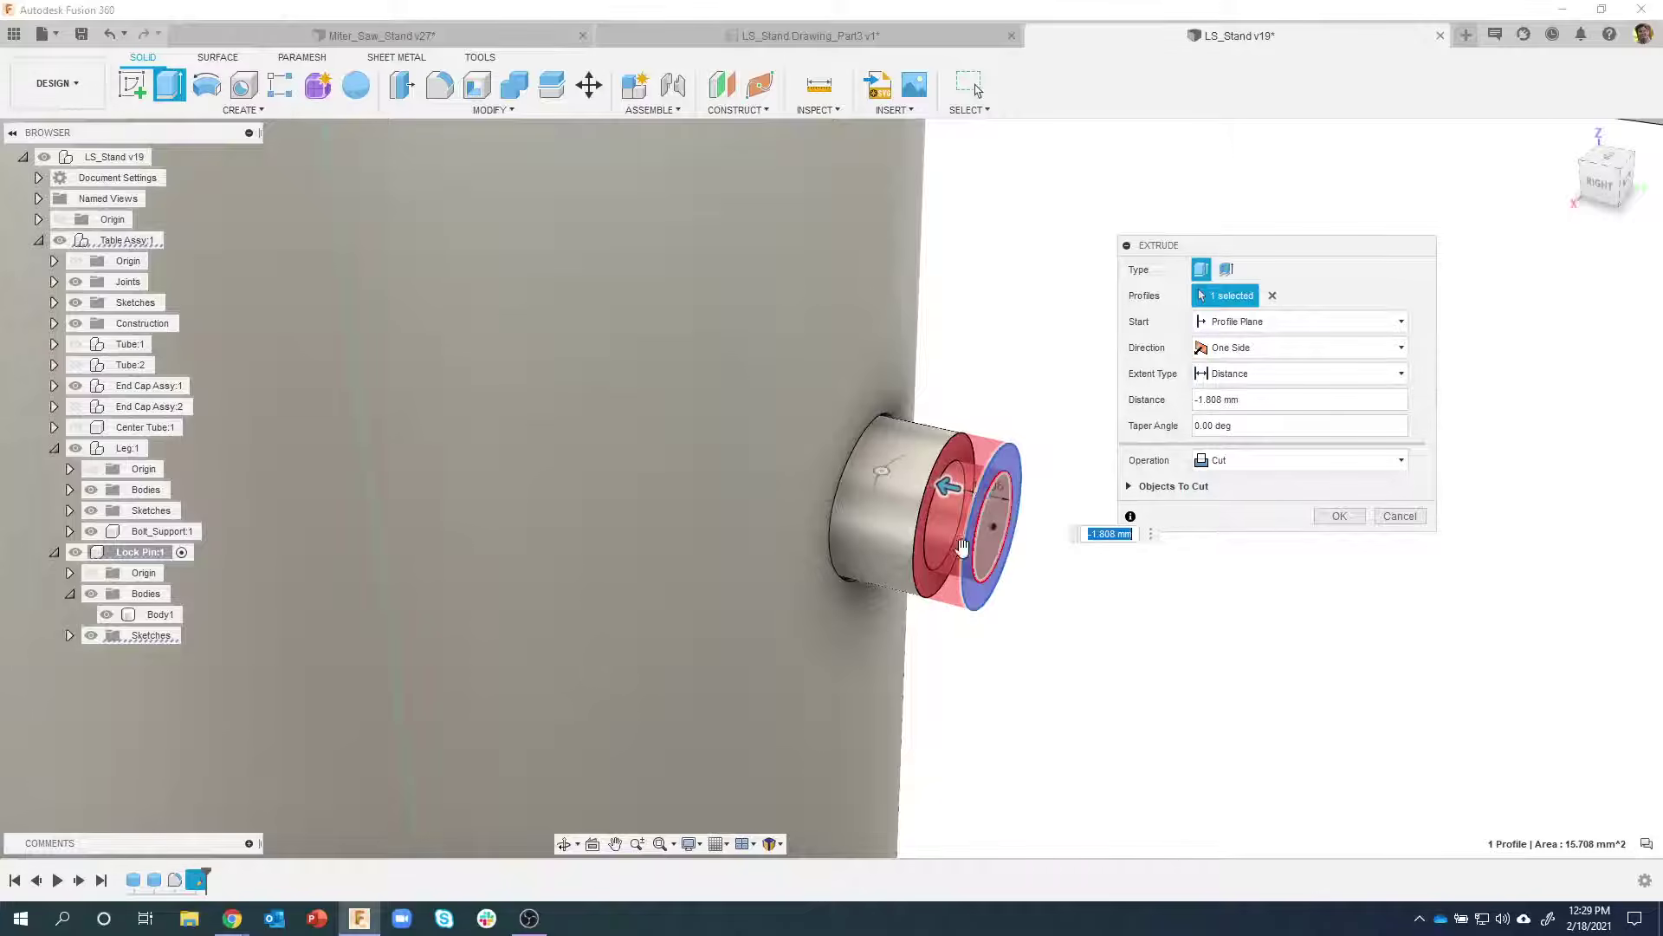
{"action": "middle_click_drag", "start_coordinate": [962, 546], "coordinate": [1011, 471], "text": "shift"}
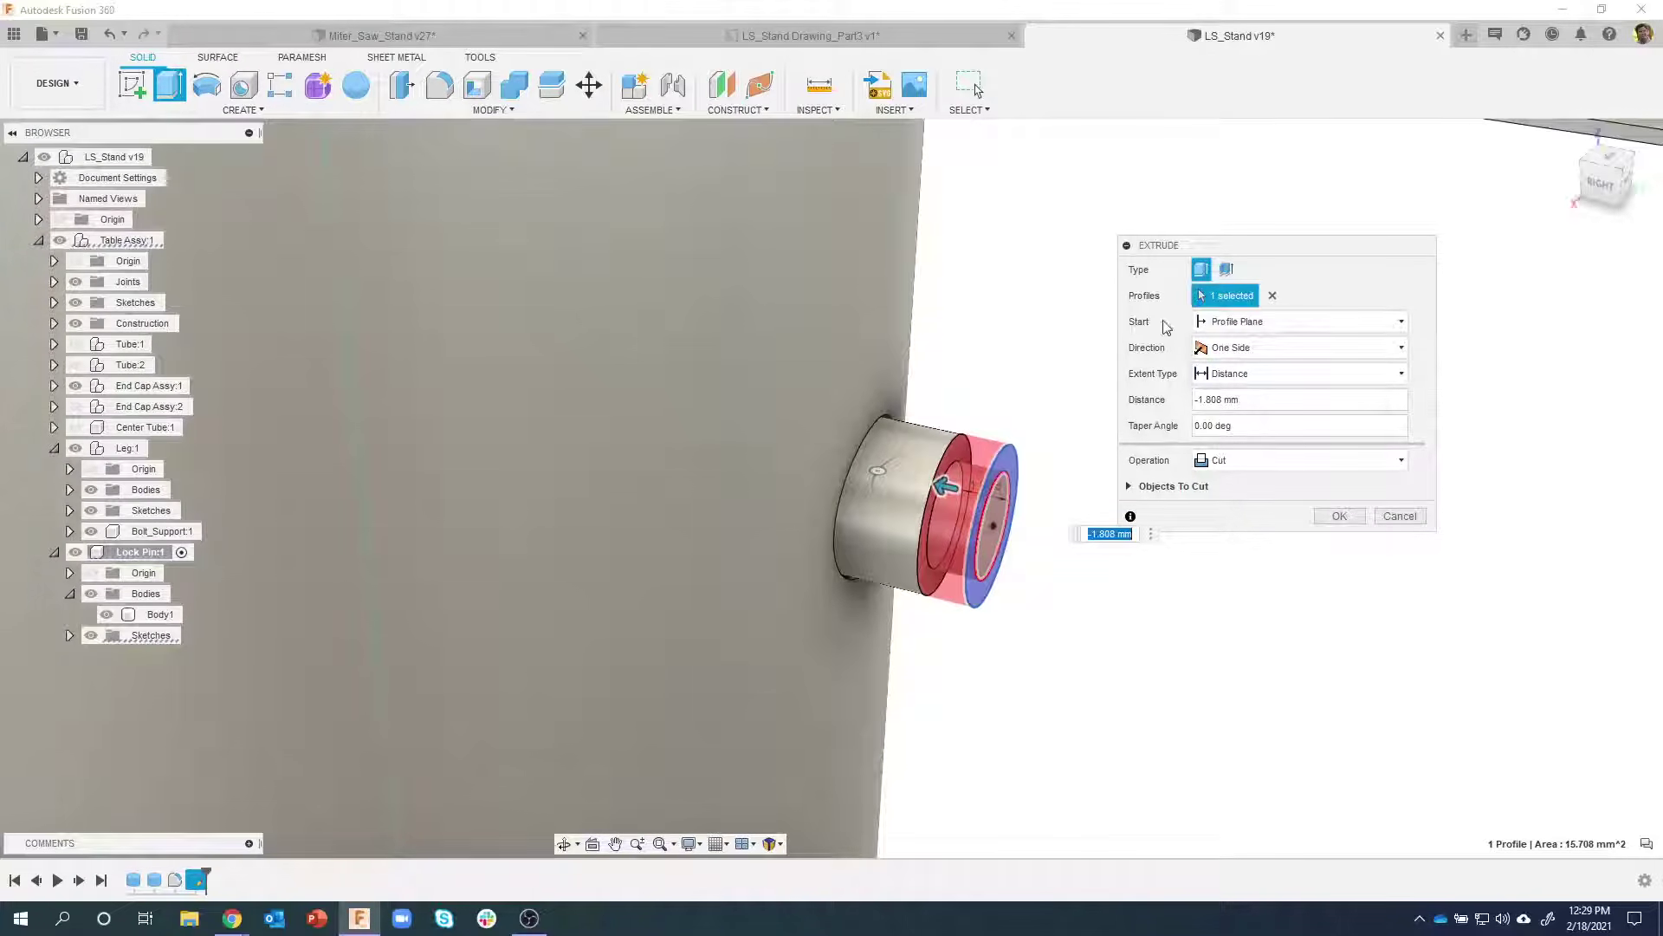
Make the ring cut start at an offset of -1.5 mm from the profile plane
{"action": "left_click", "coordinate": [1252, 322]}
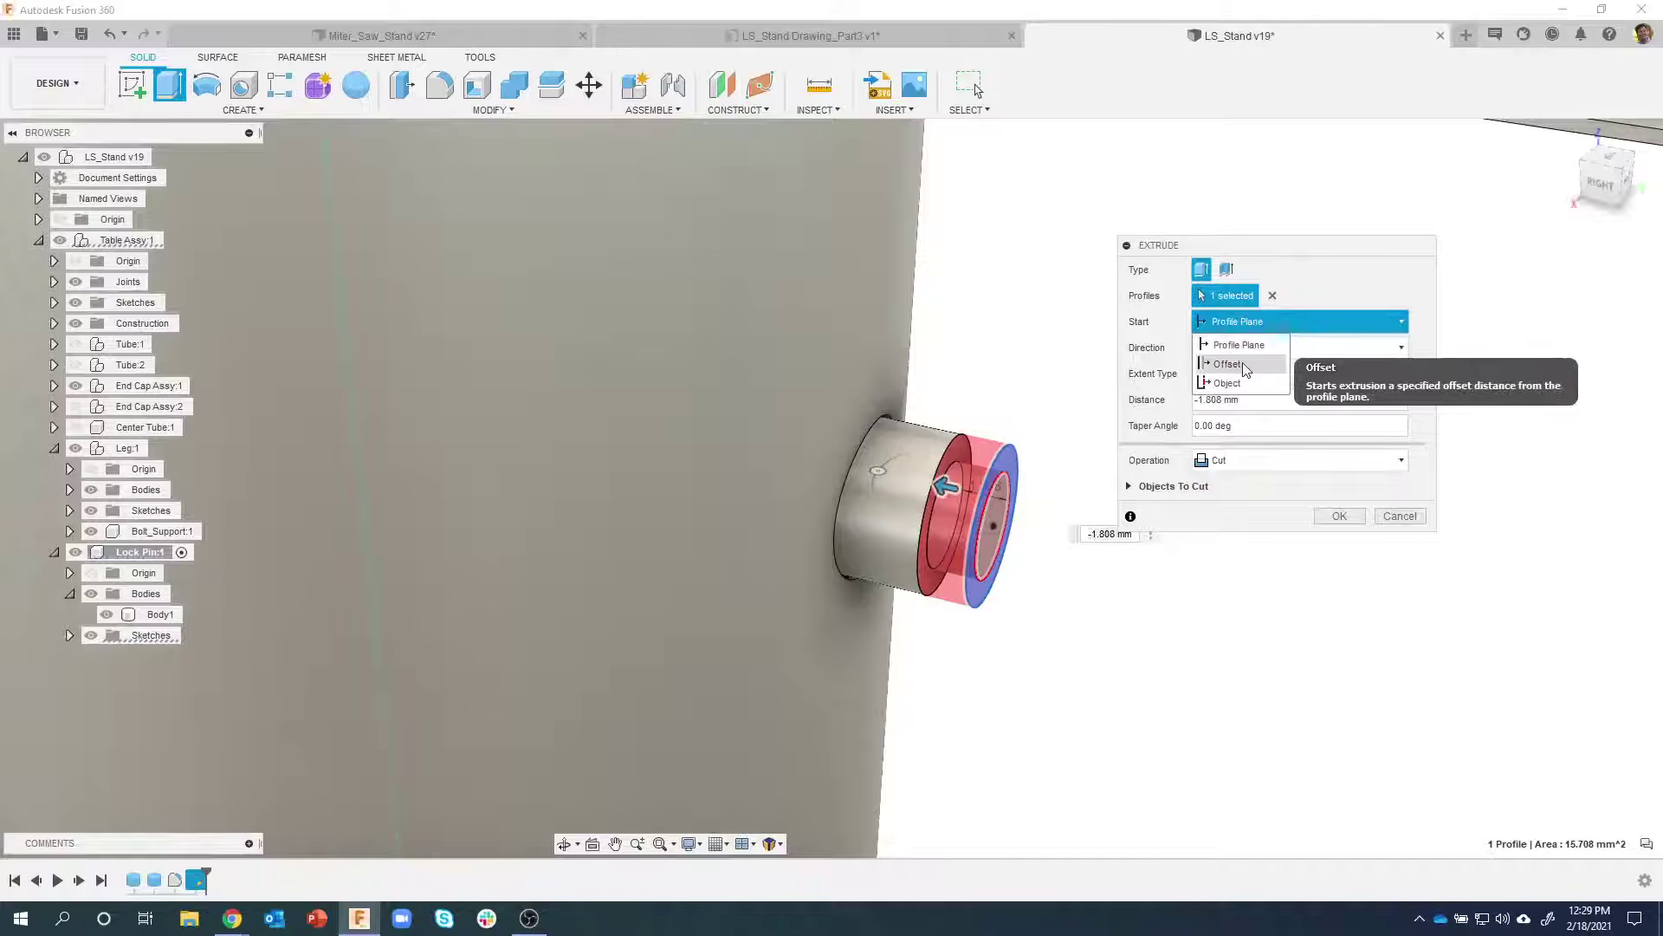
{"action": "left_click", "coordinate": [1254, 364]}
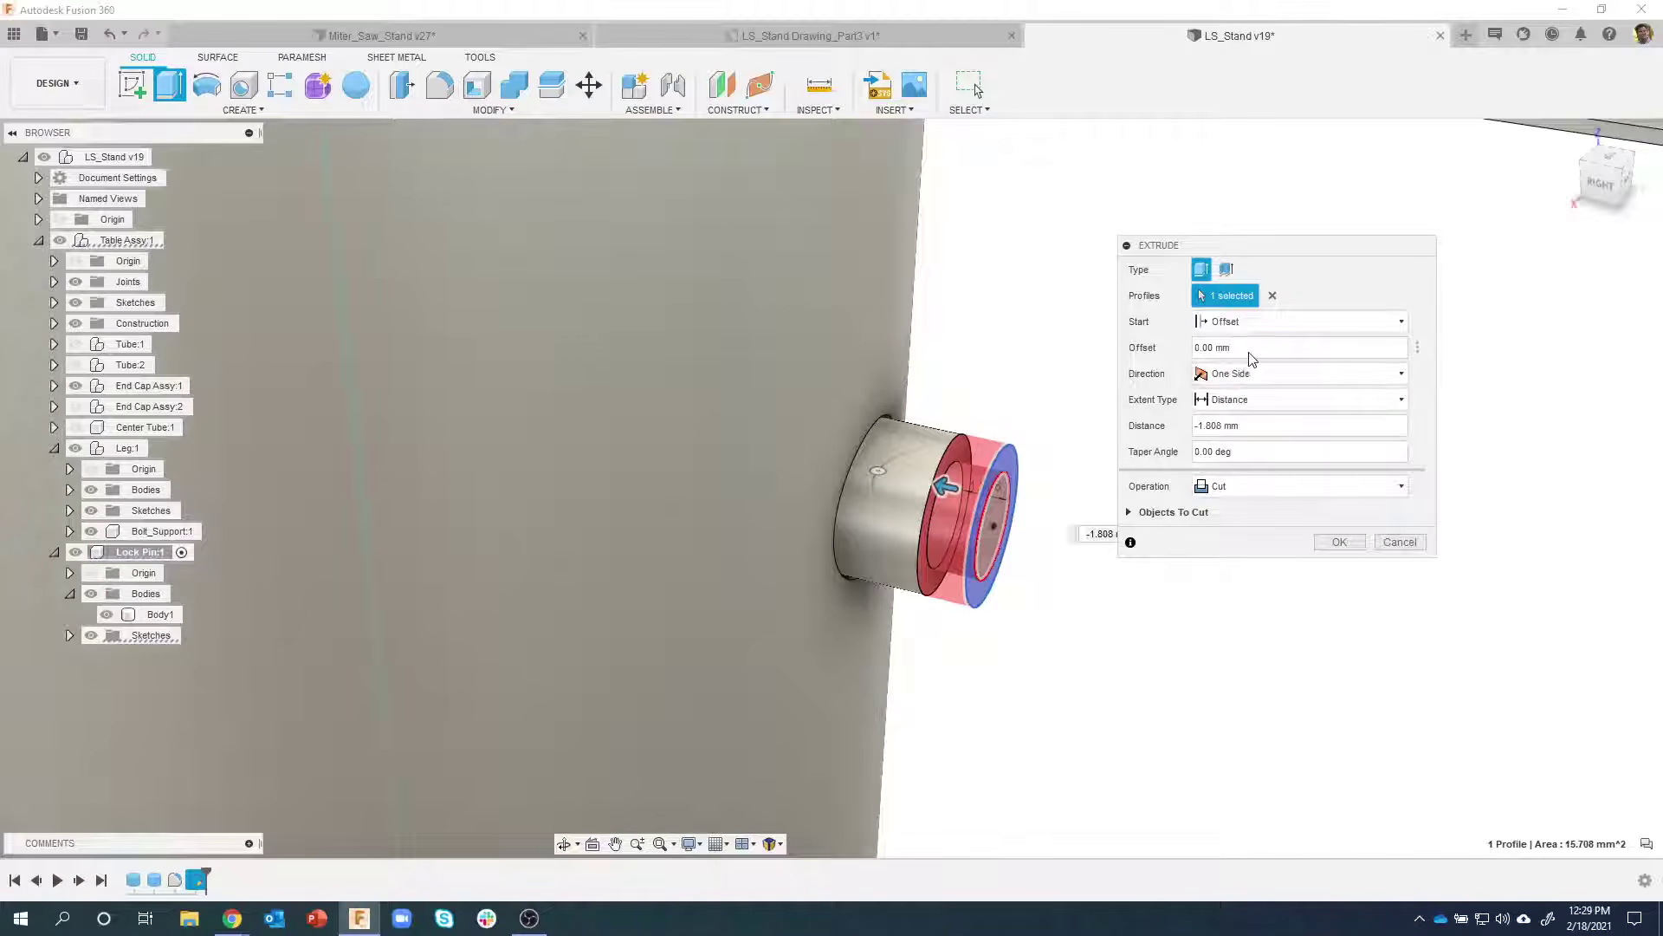
{"action": "left_click_drag", "start_coordinate": [1254, 351], "coordinate": [1188, 359]}
{"action": "type", "text": "-1.5"}
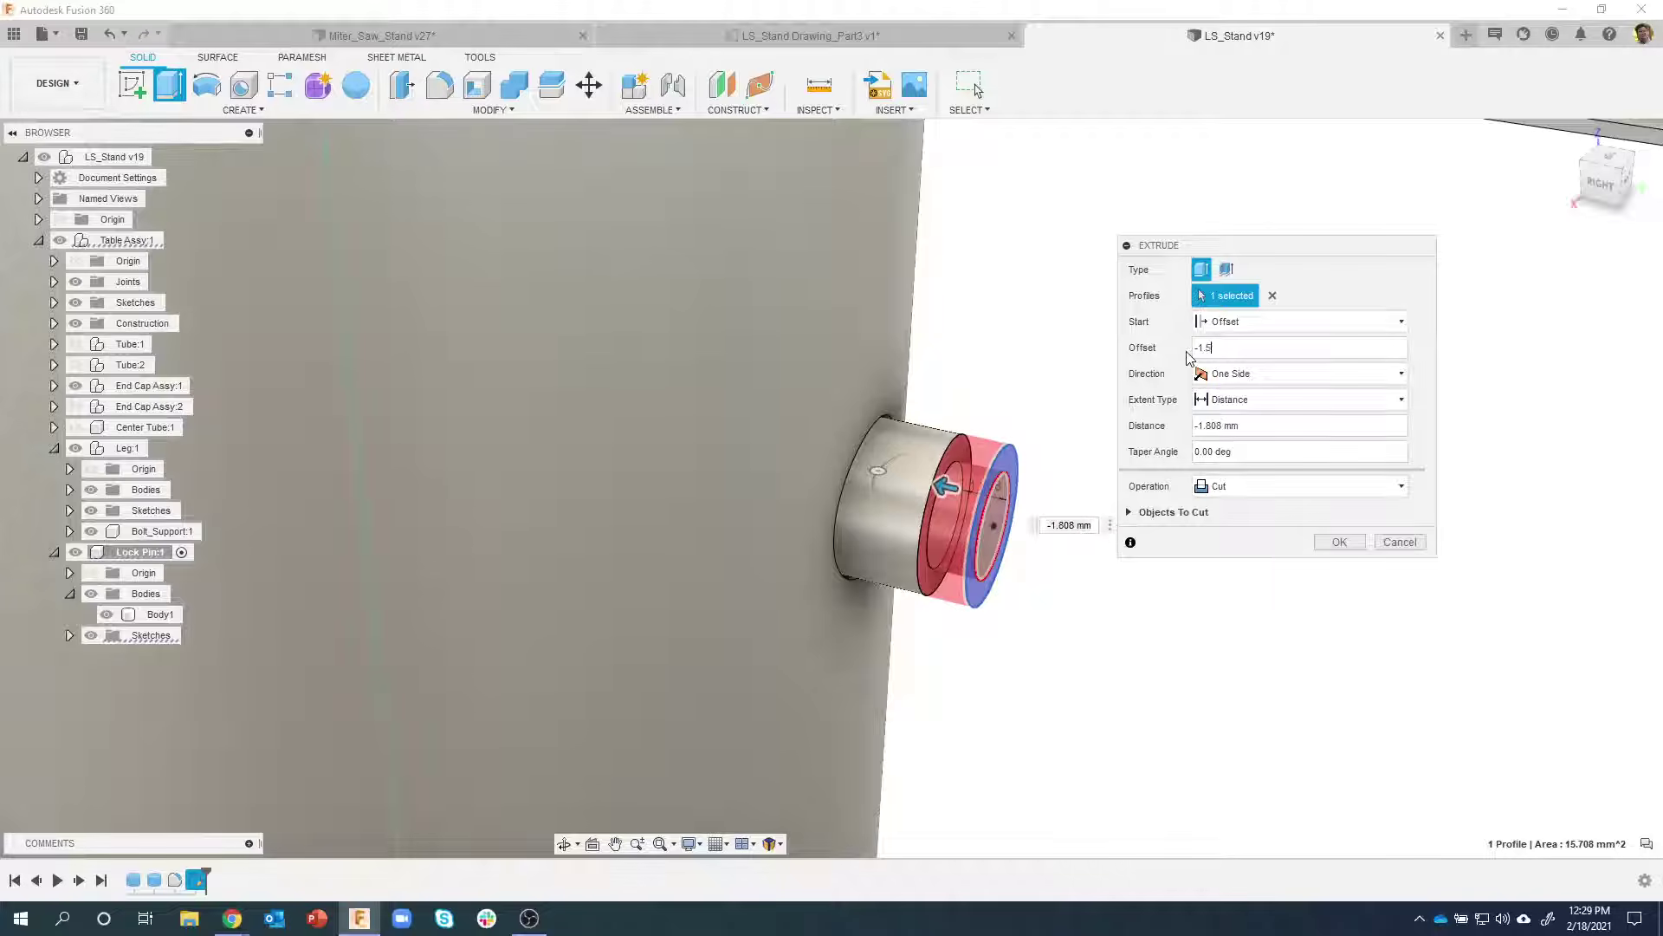
{"action": "middle_click_drag", "start_coordinate": [1109, 358], "coordinate": [1018, 427], "text": "shift"}
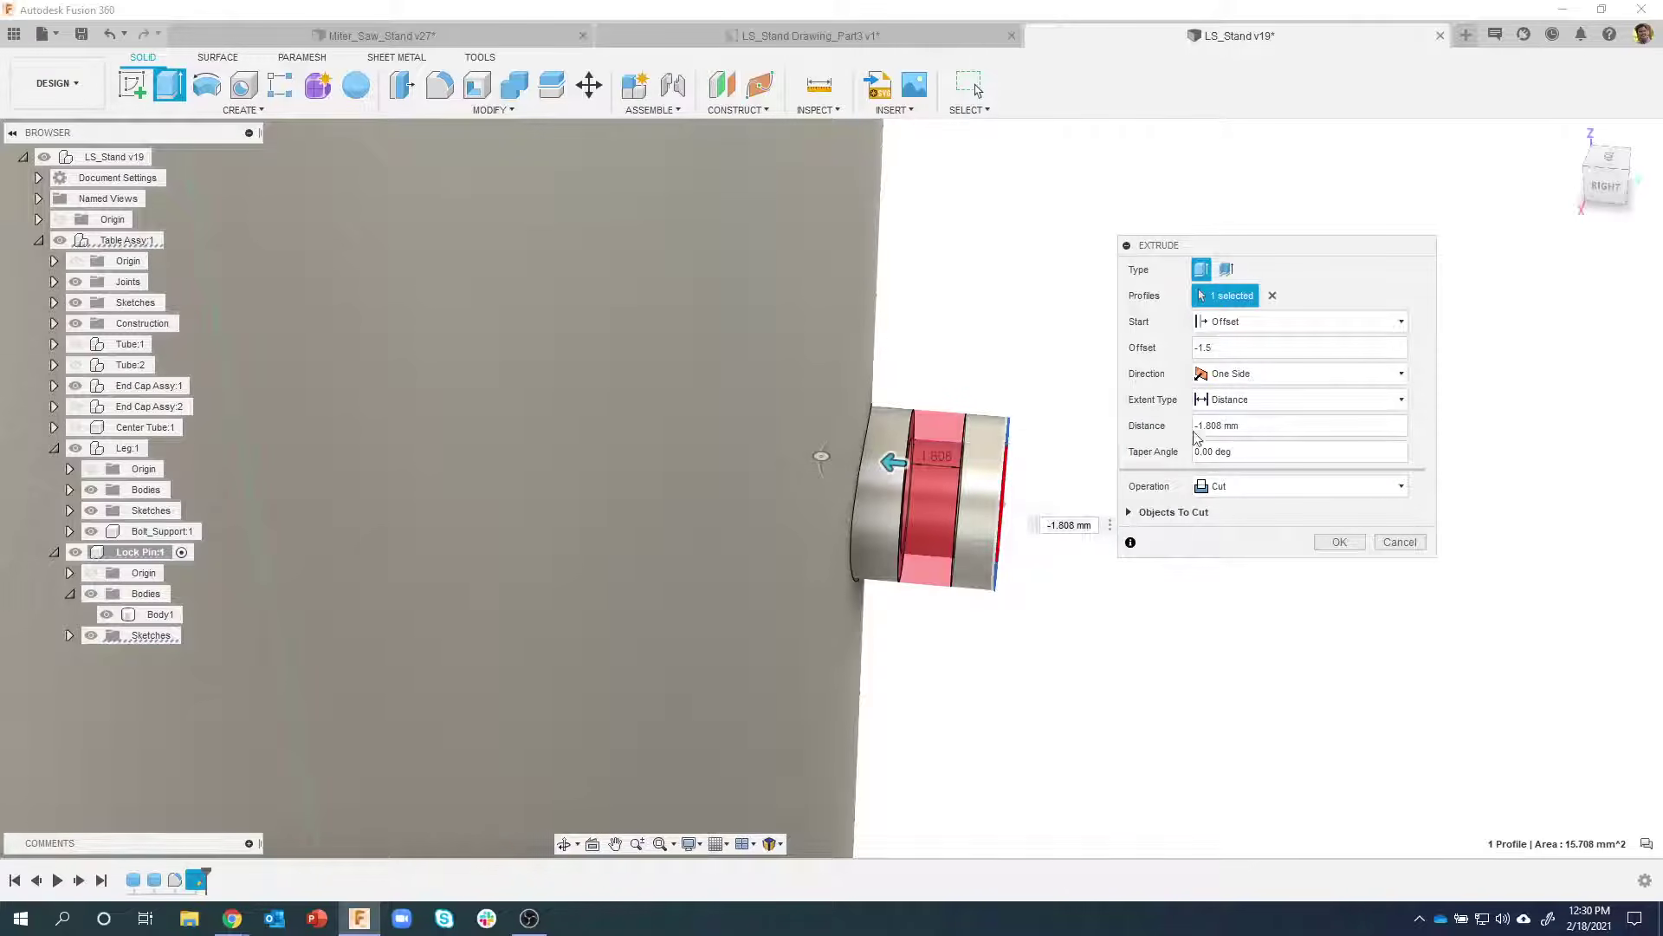
Set the ring cut's distance to -0.6 mm and create the groove in the Lock Pin
{"action": "key", "text": "Tab"}
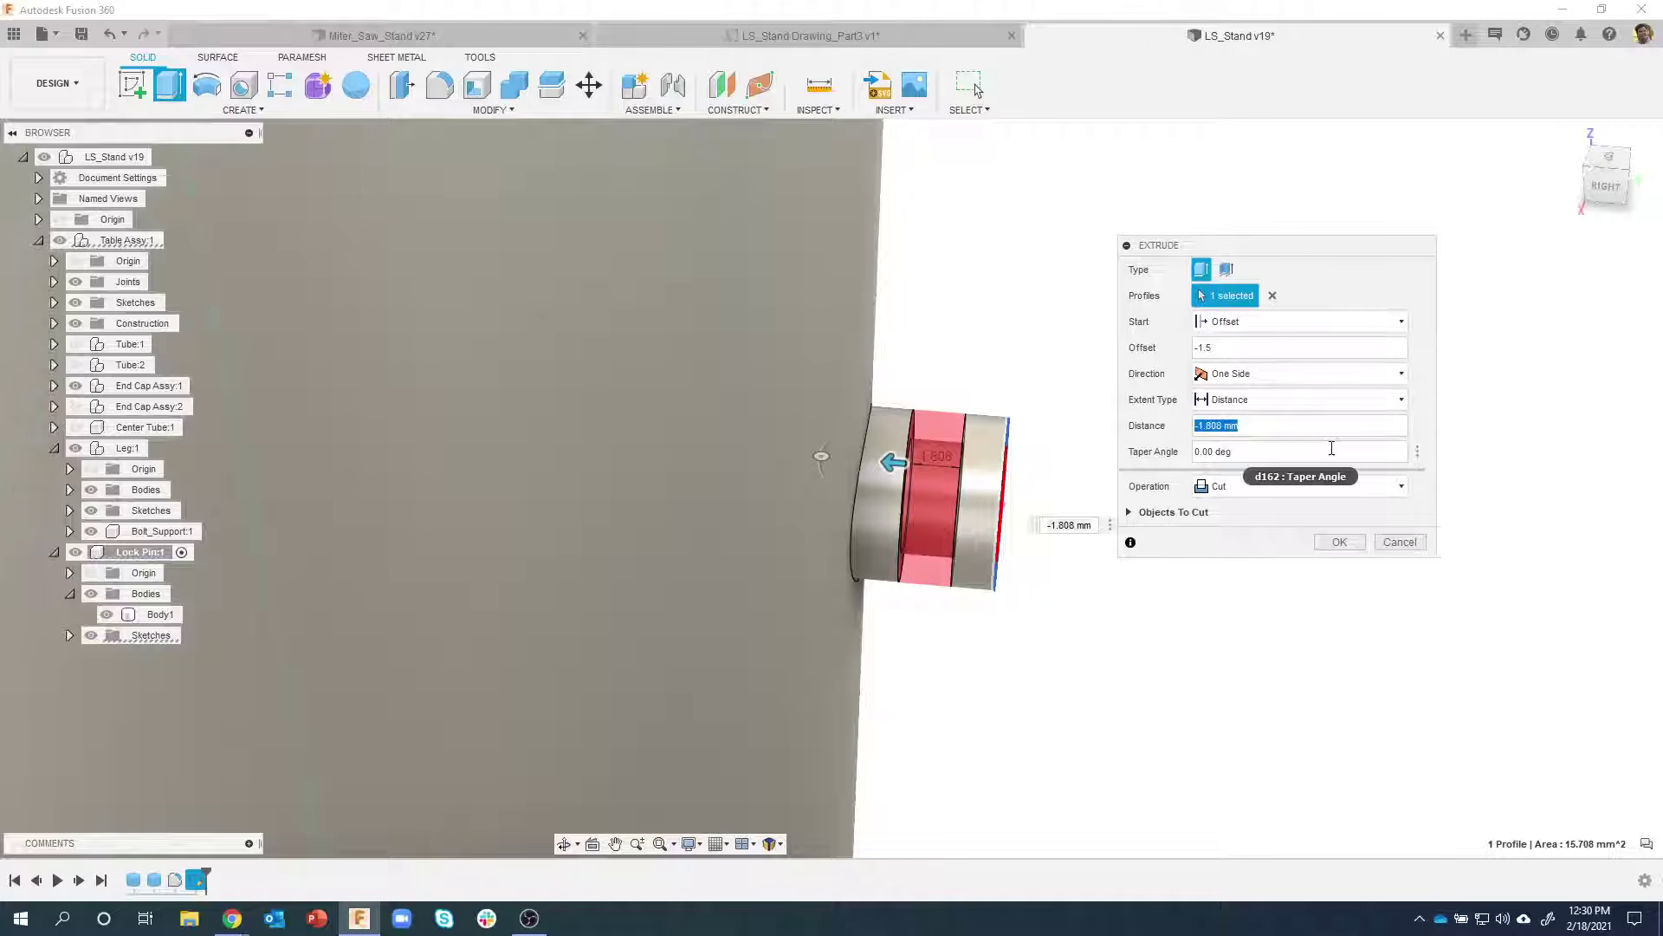
{"action": "type", "text": "-.6"}
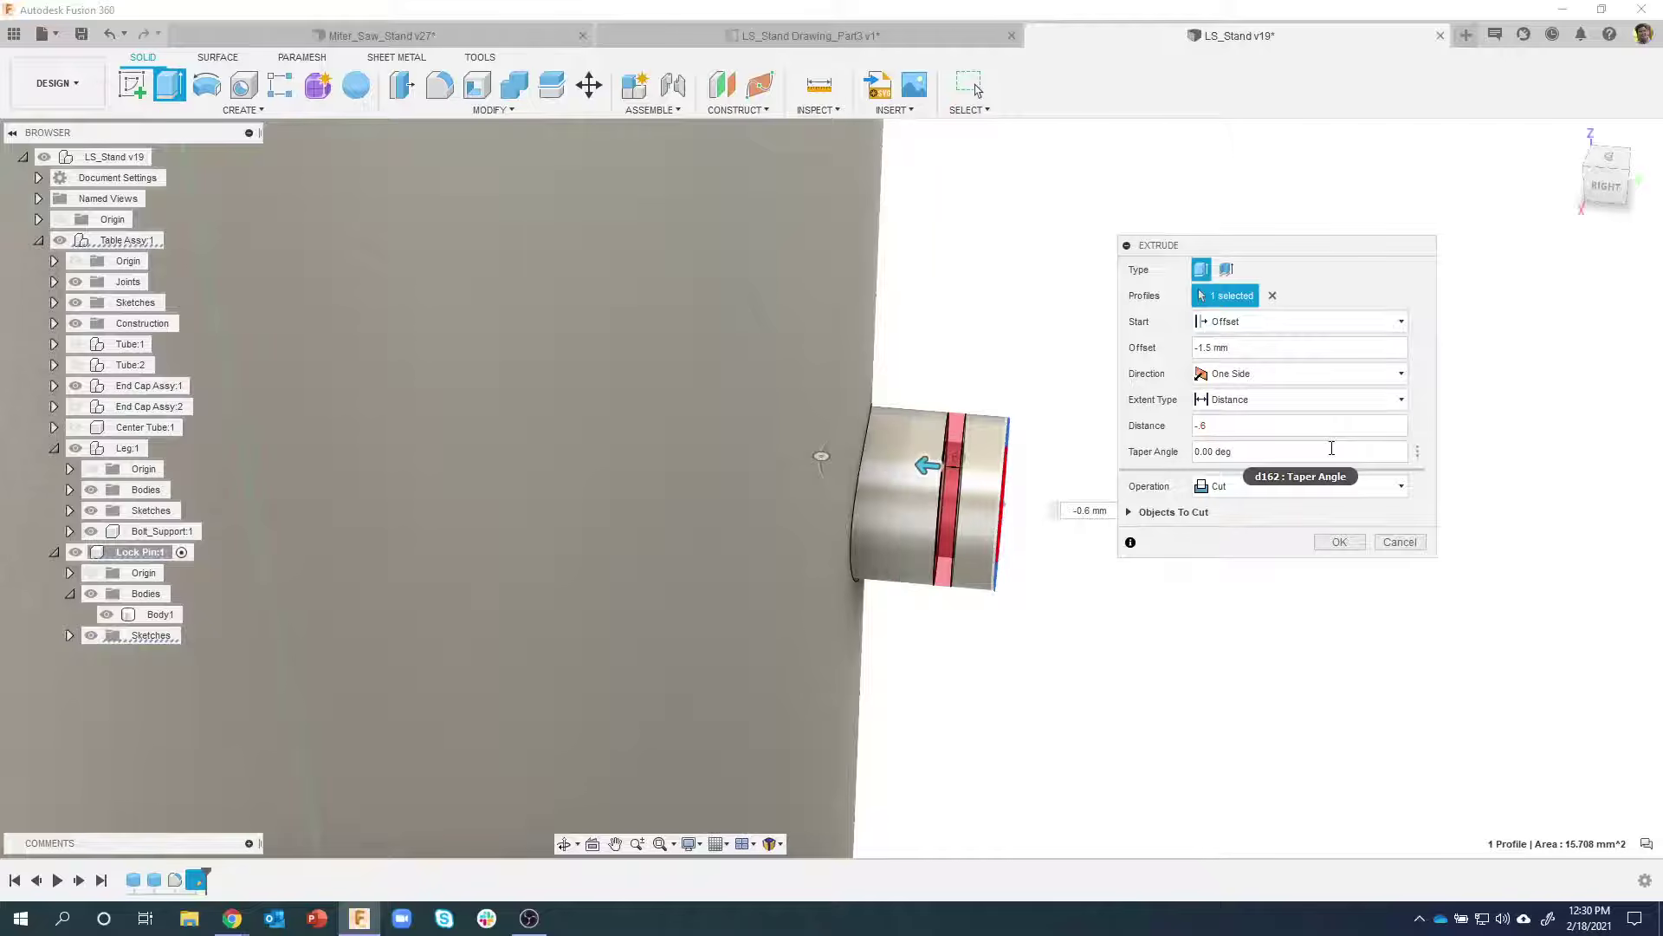
{"action": "middle_click_drag", "start_coordinate": [964, 442], "coordinate": [933, 418], "text": "shift"}
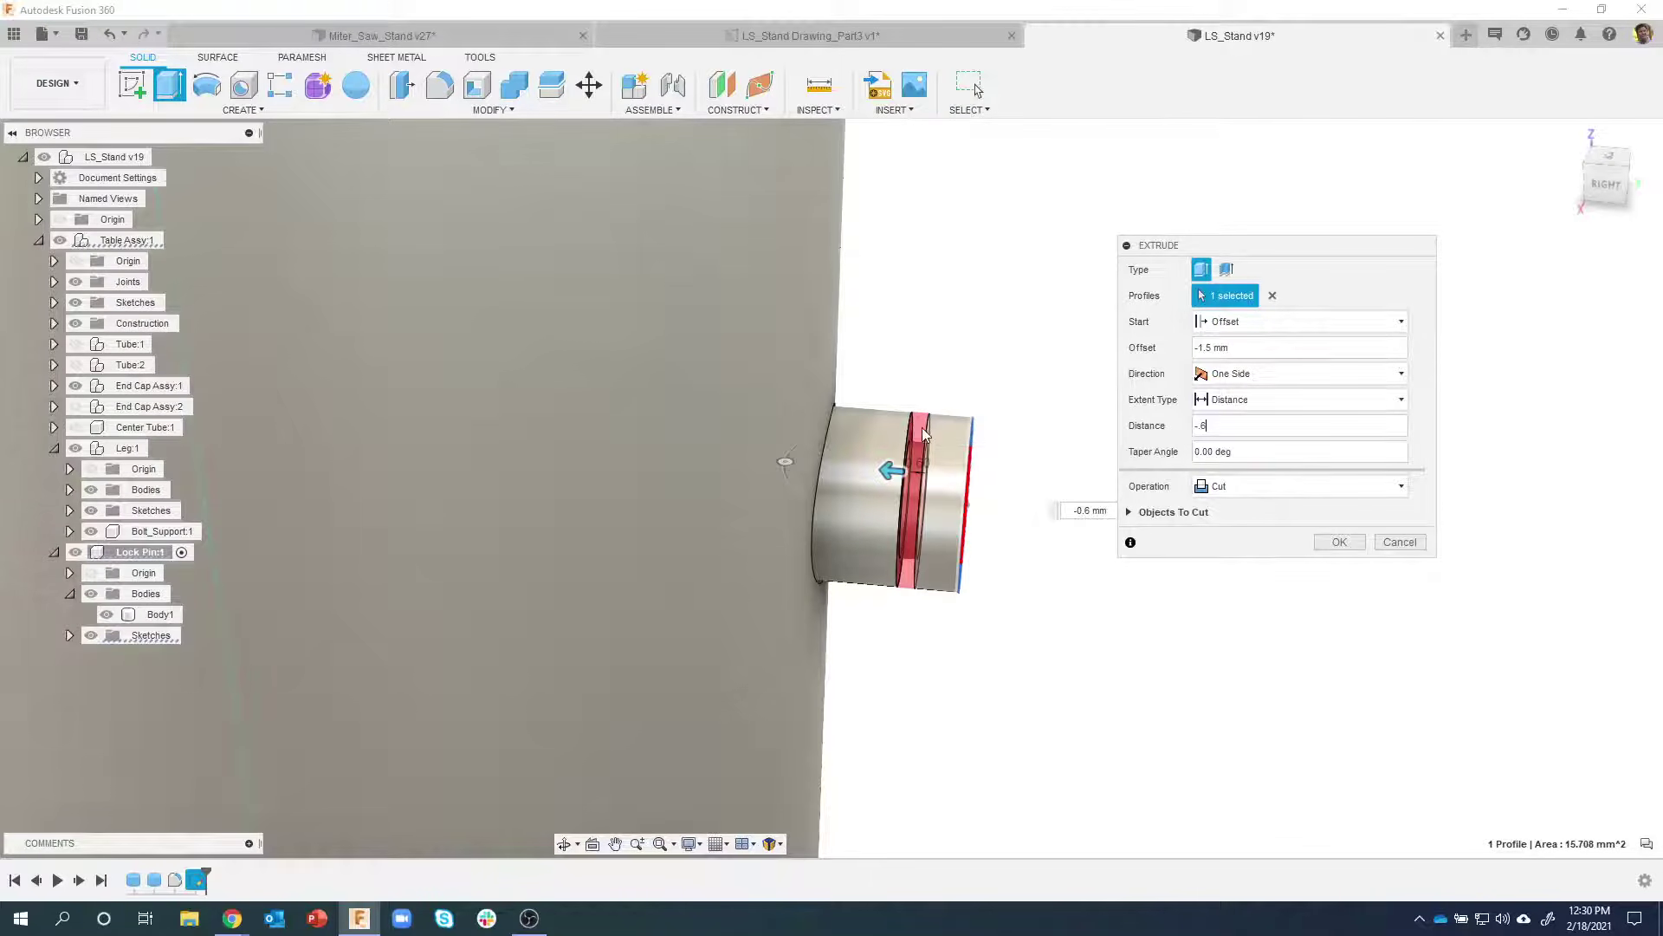
{"action": "middle_click_drag", "start_coordinate": [922, 428], "coordinate": [1301, 523], "text": "shift"}
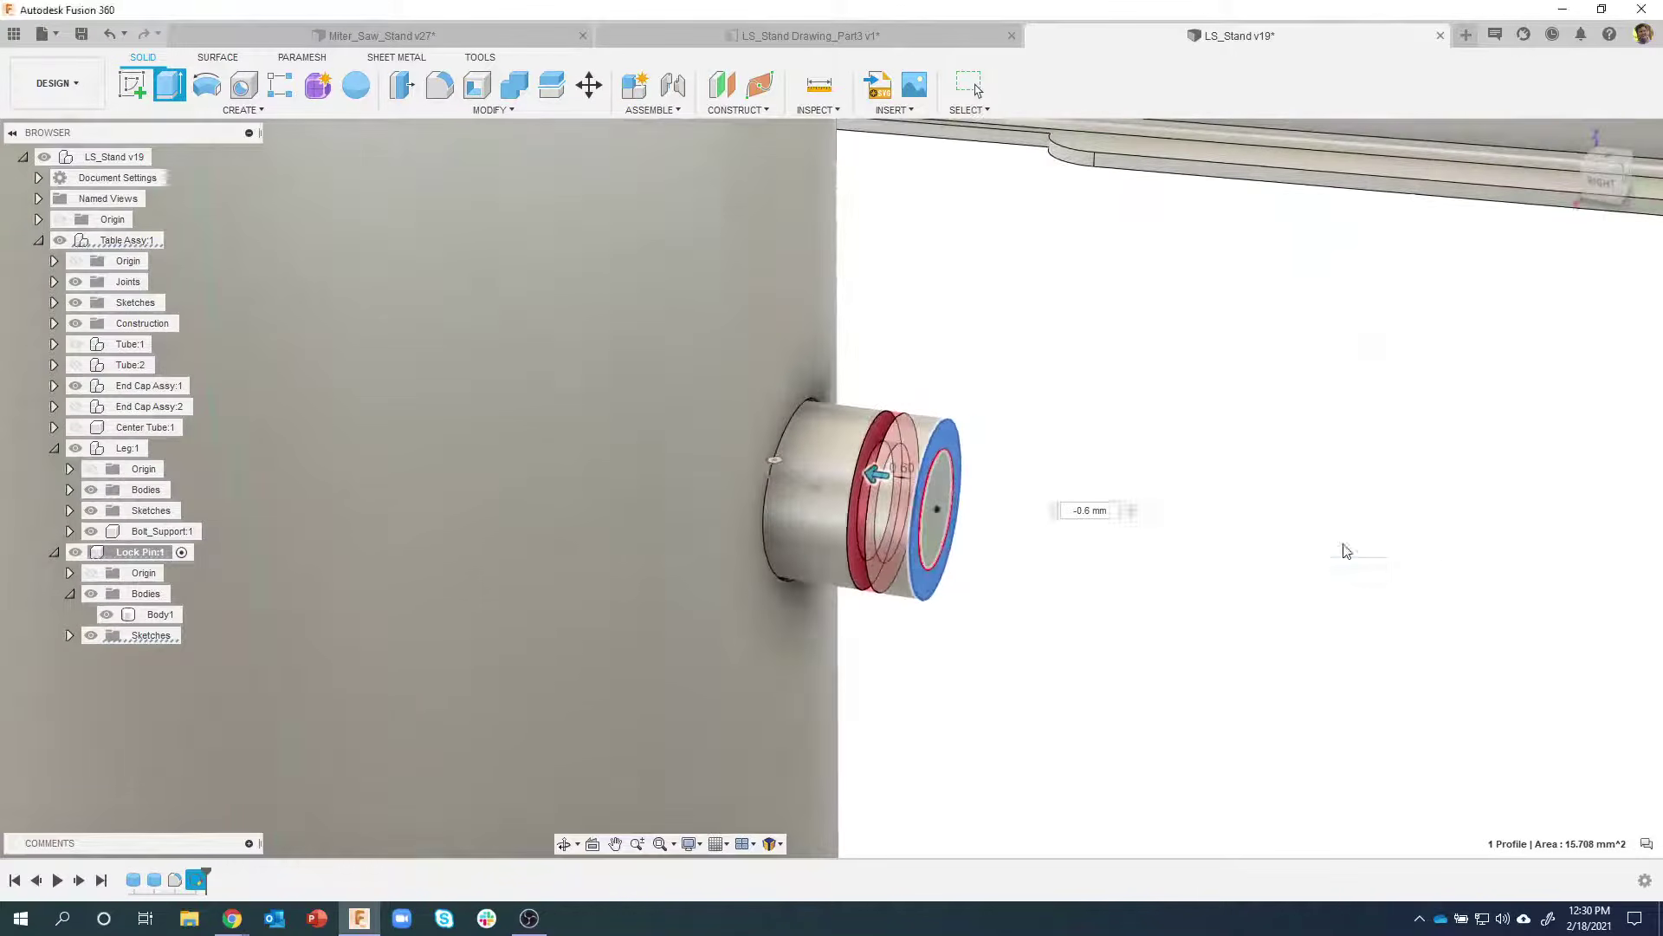
{"action": "key", "text": "Return"}
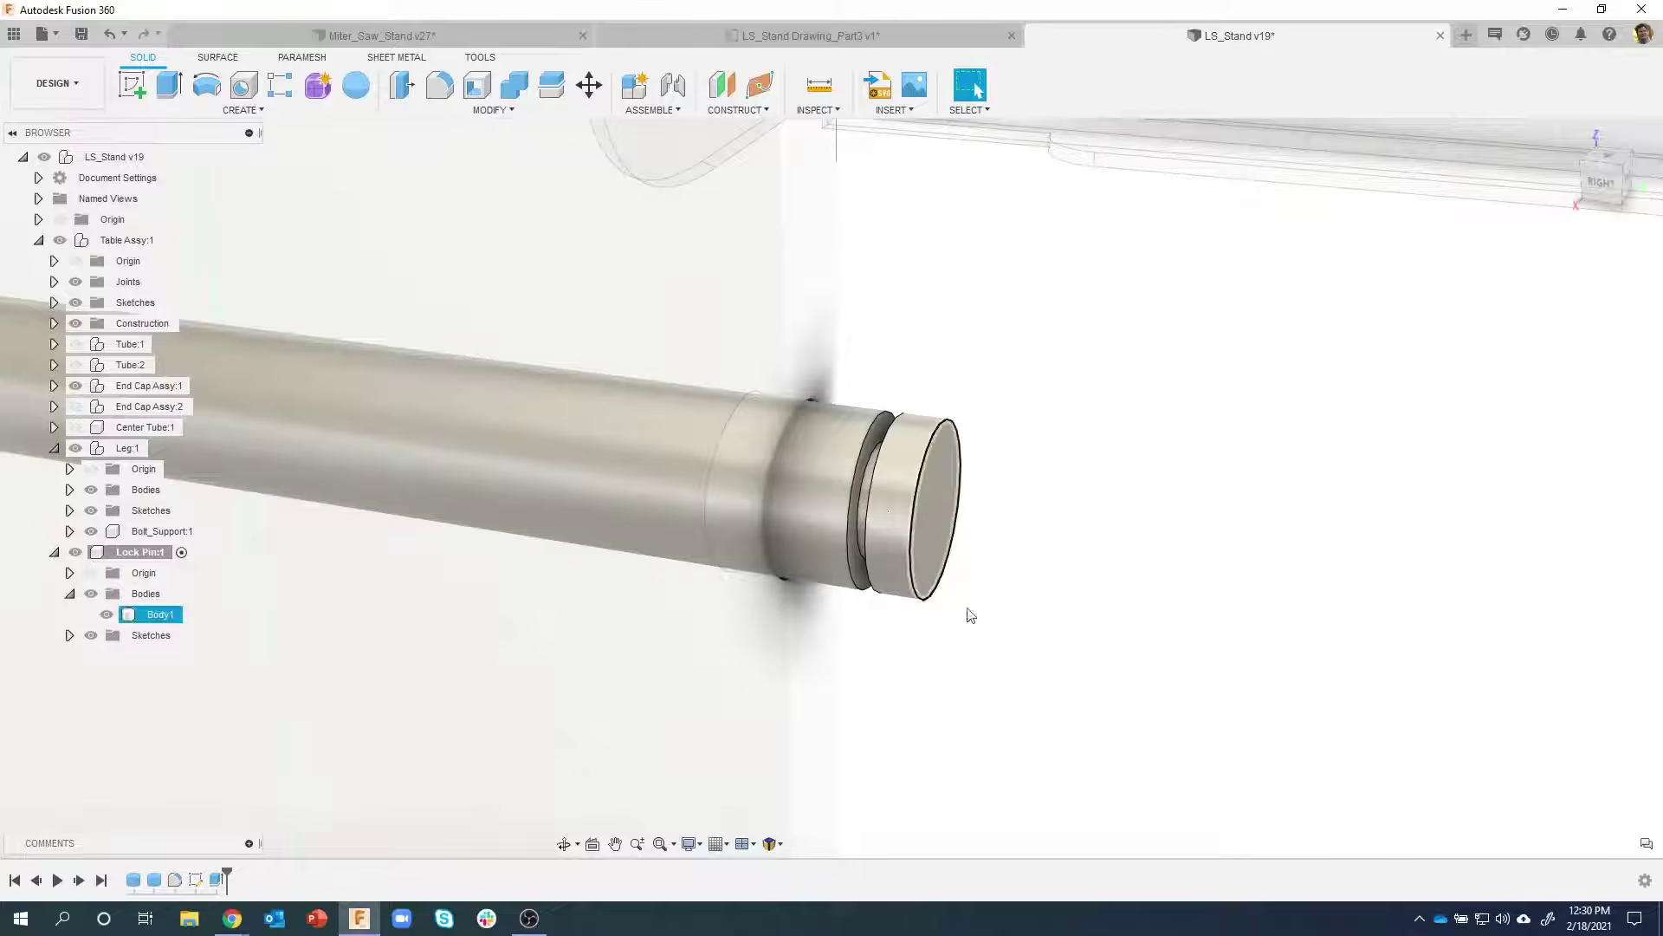
Examine the end groove, the sketch and cut features that form it, and the whole Lock Pin inside the Leg
{"action": "middle_click_drag", "start_coordinate": [966, 559], "coordinate": [972, 433], "text": "shift"}
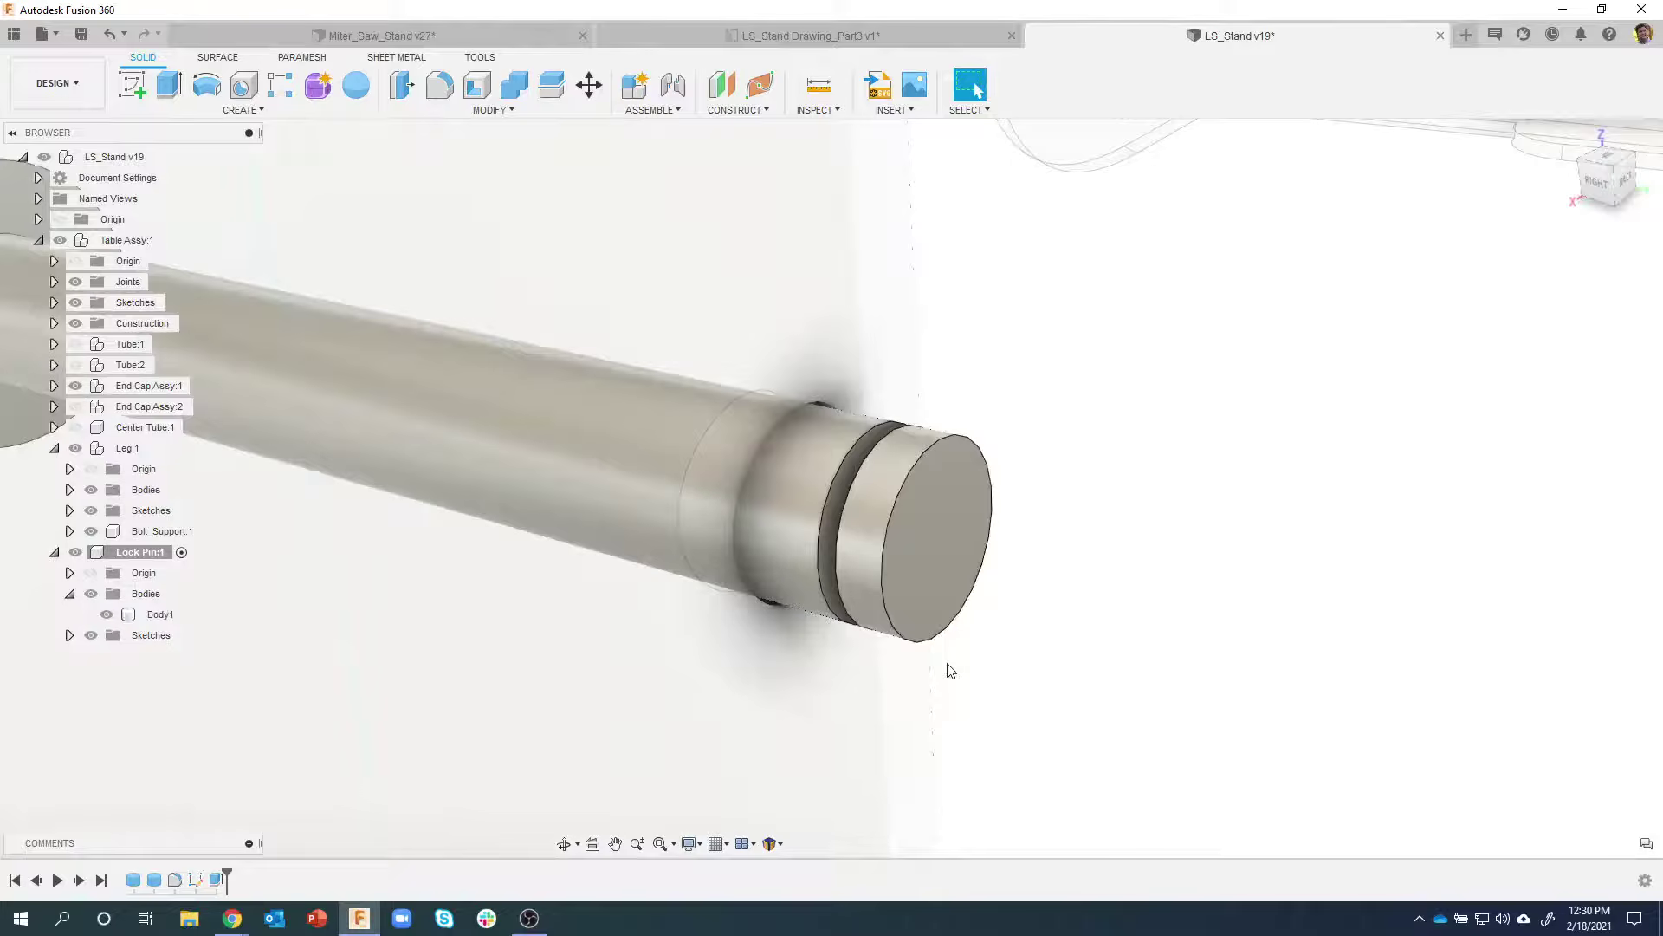
{"action": "middle_click_drag", "start_coordinate": [902, 401], "coordinate": [913, 481], "text": "shift"}
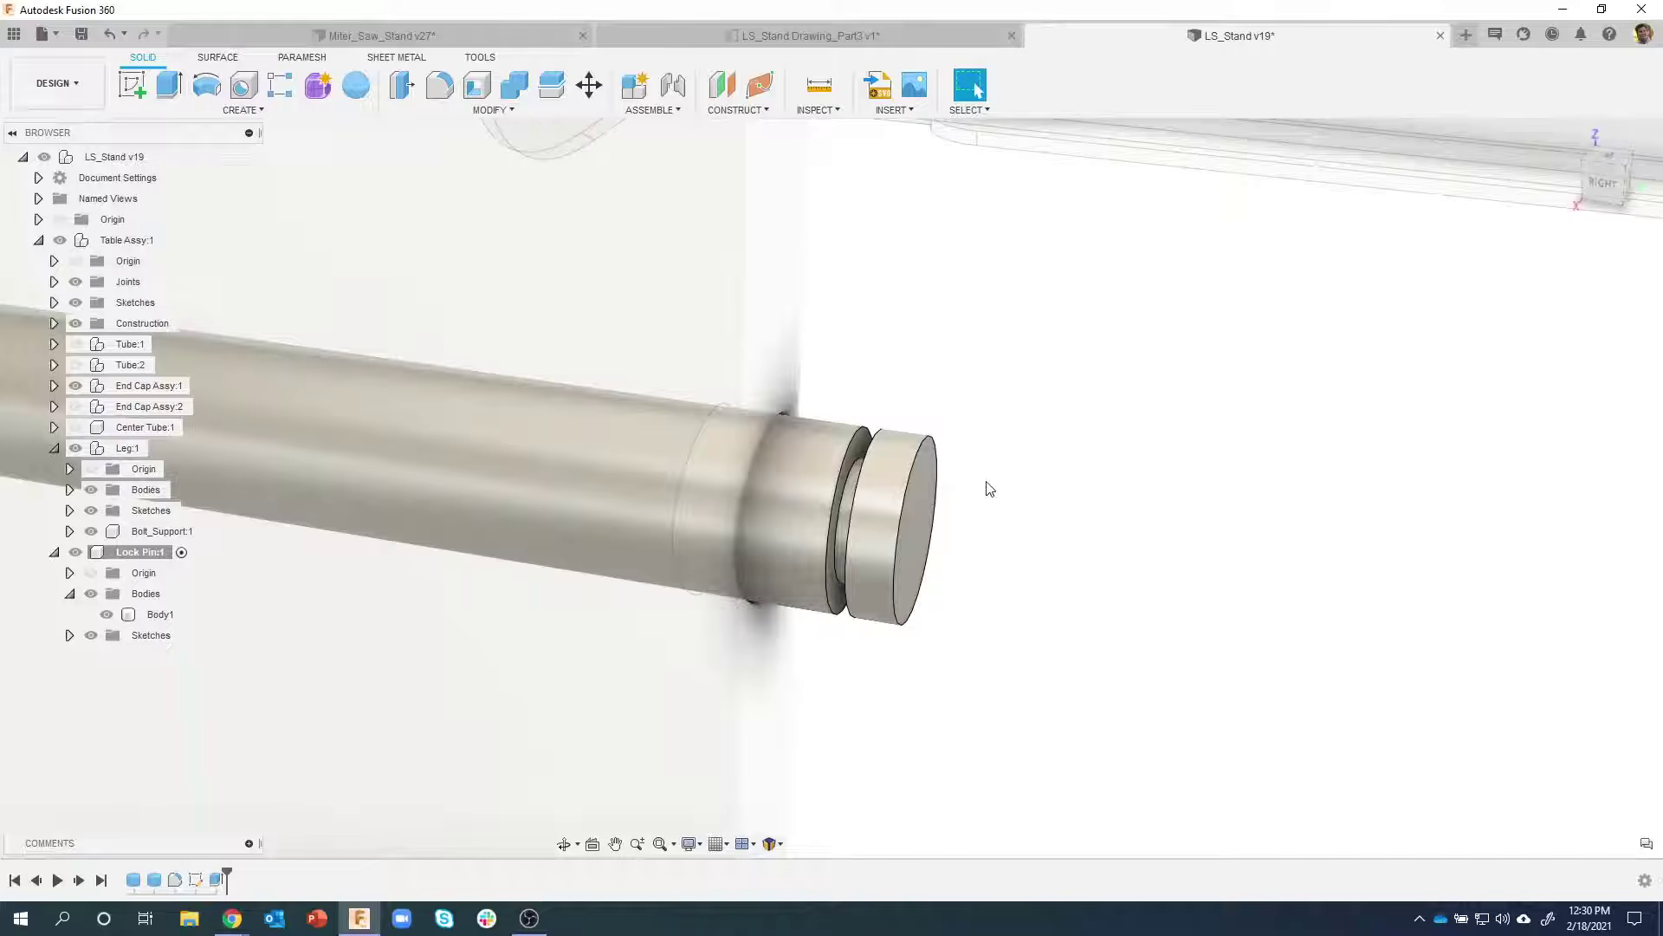
{"action": "left_click", "coordinate": [198, 881], "text": "shift"}
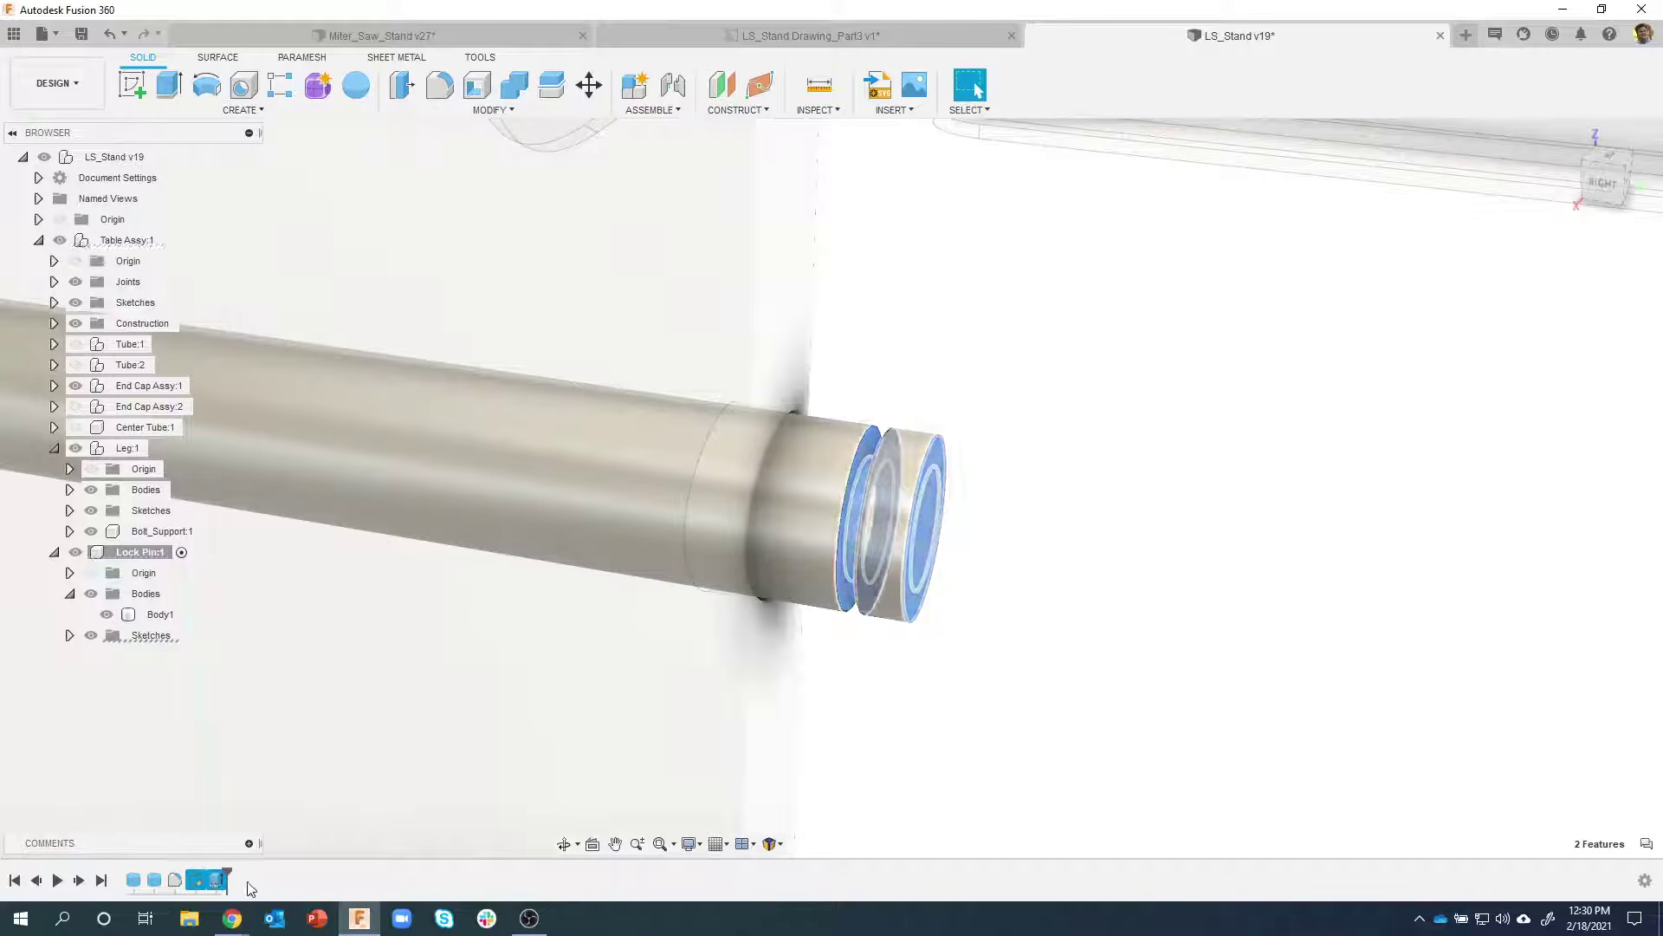
{"action": "left_click", "coordinate": [914, 717]}
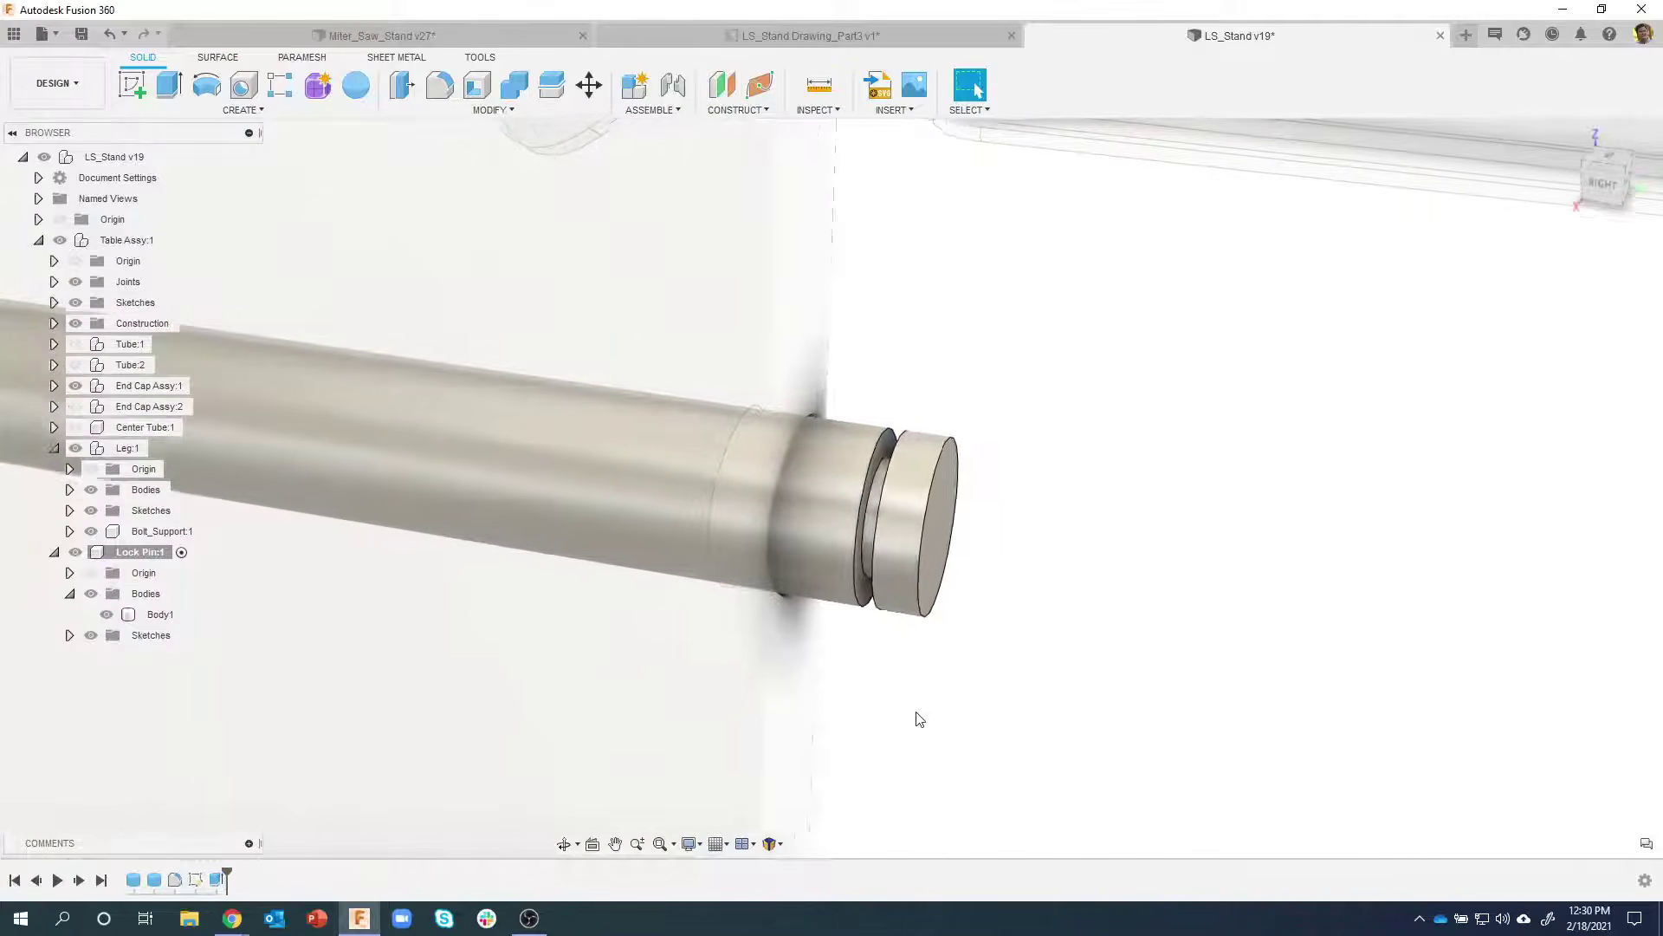
{"action": "scroll", "coordinate": [977, 705], "scroll_direction": "down", "scroll_amount": 3}
{"action": "scroll", "coordinate": [1005, 713], "scroll_direction": "down", "scroll_amount": 1}
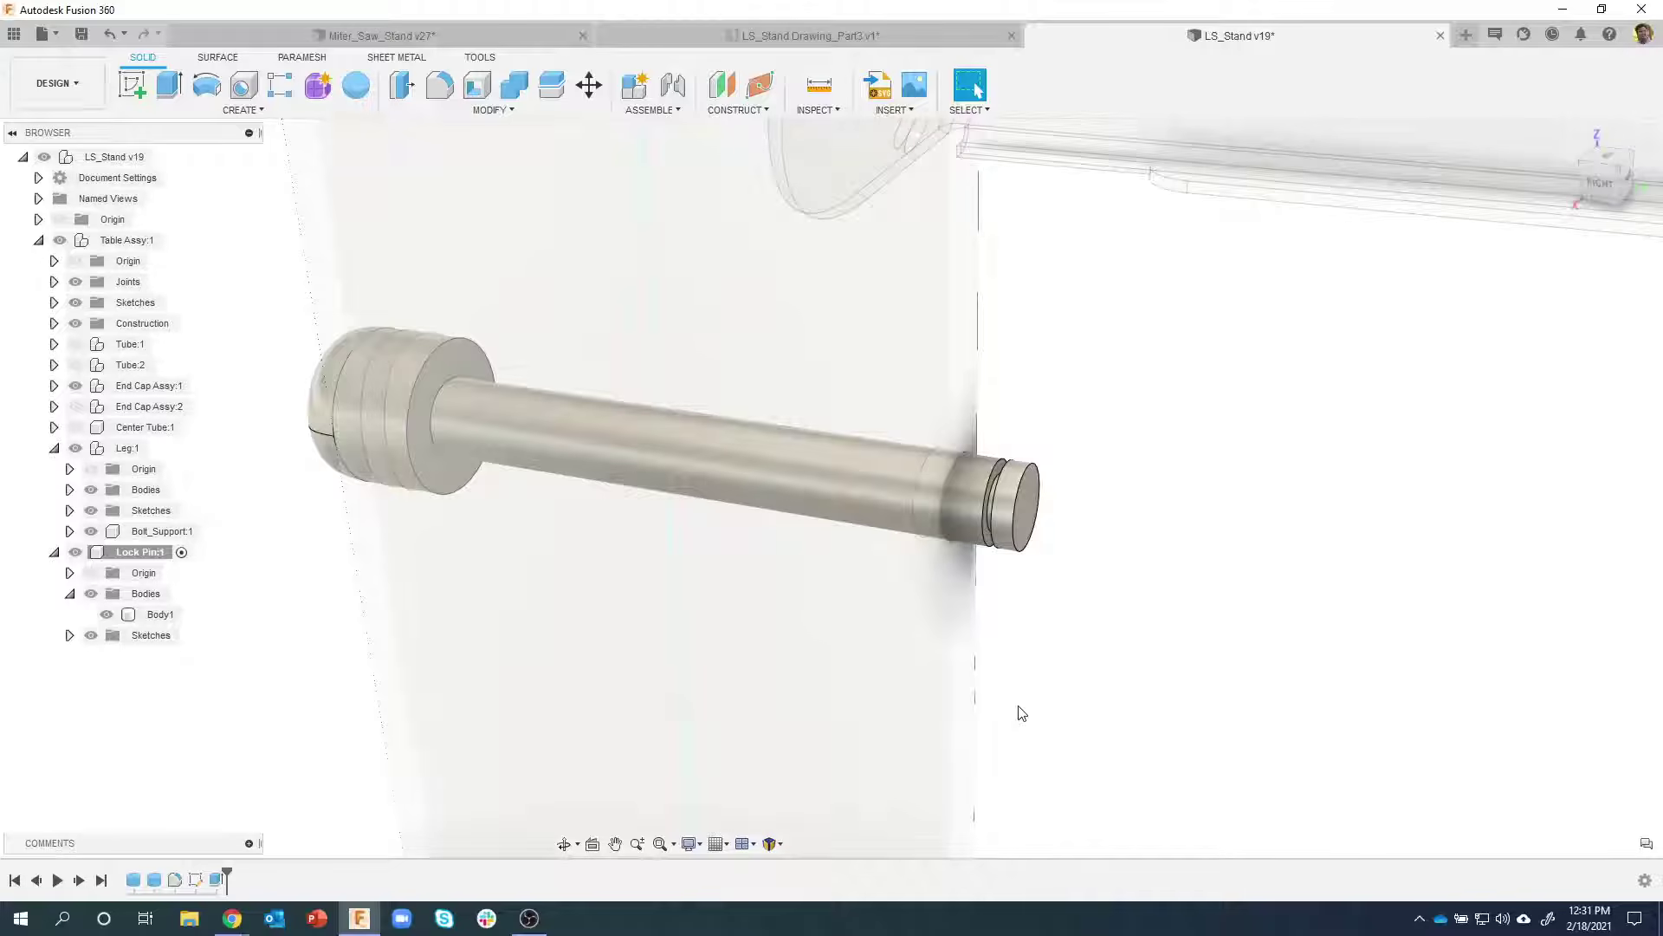
{"action": "middle_click_drag", "start_coordinate": [679, 531], "coordinate": [1031, 499], "text": "shift"}
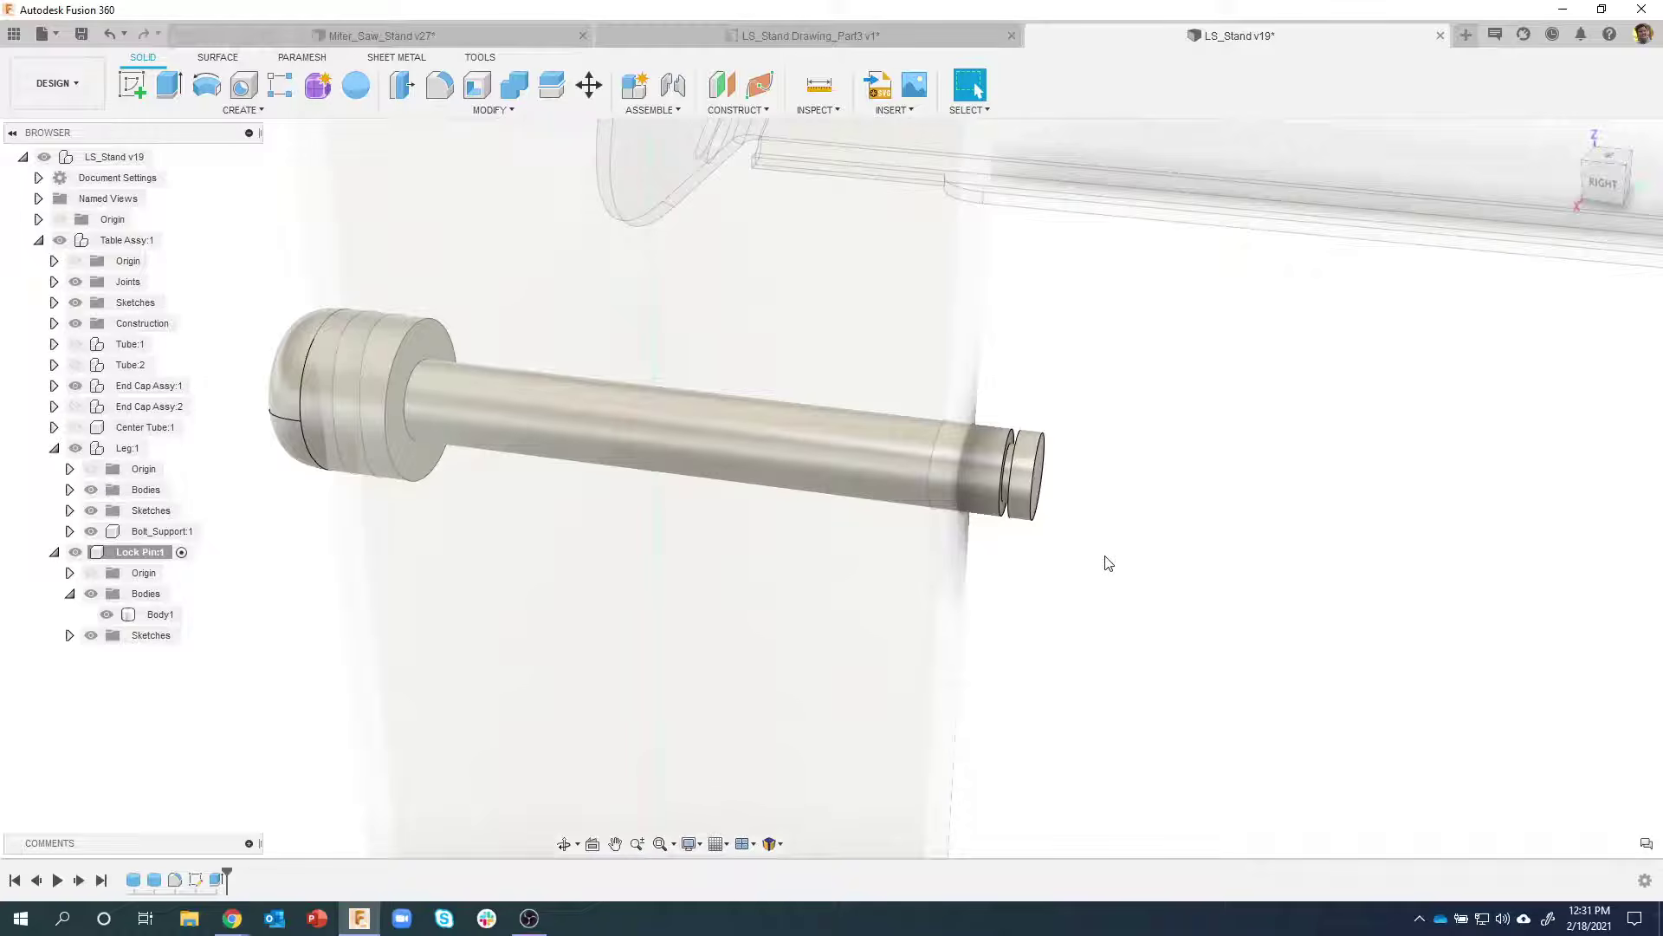
{"action": "middle_click_drag", "start_coordinate": [1108, 564], "coordinate": [1163, 543], "text": "shift"}
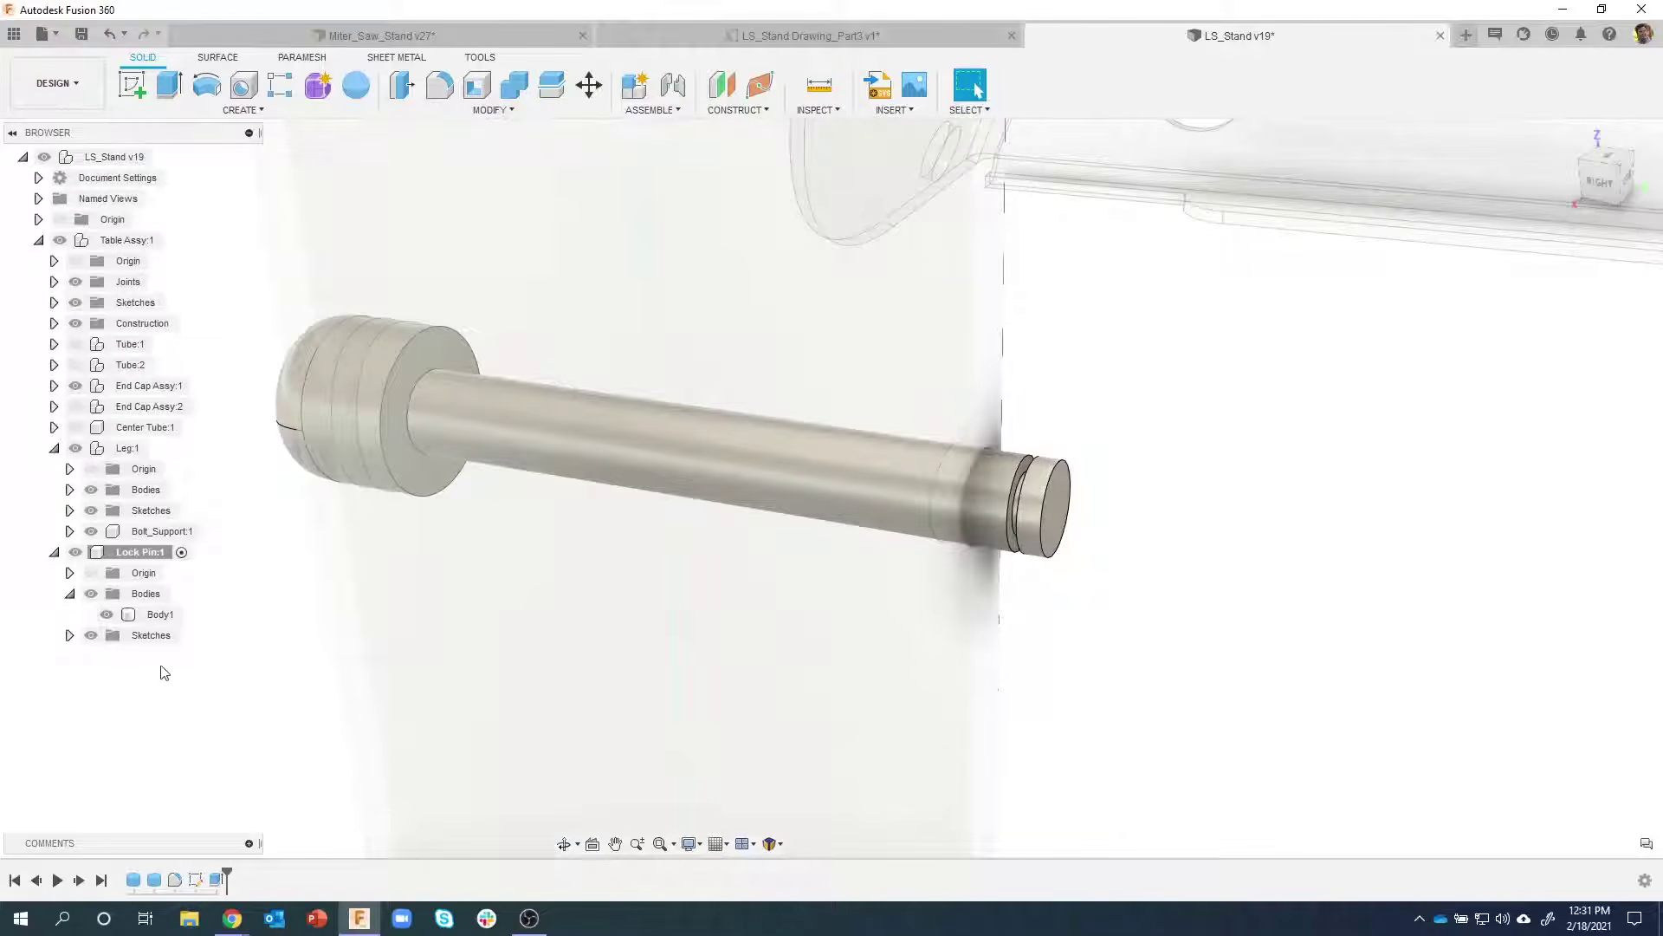
Activate the Leg component and look up standard washers in the McMaster-Carr component catalogue
{"action": "left_click", "coordinate": [160, 449]}
{"action": "left_click", "coordinate": [233, 718]}
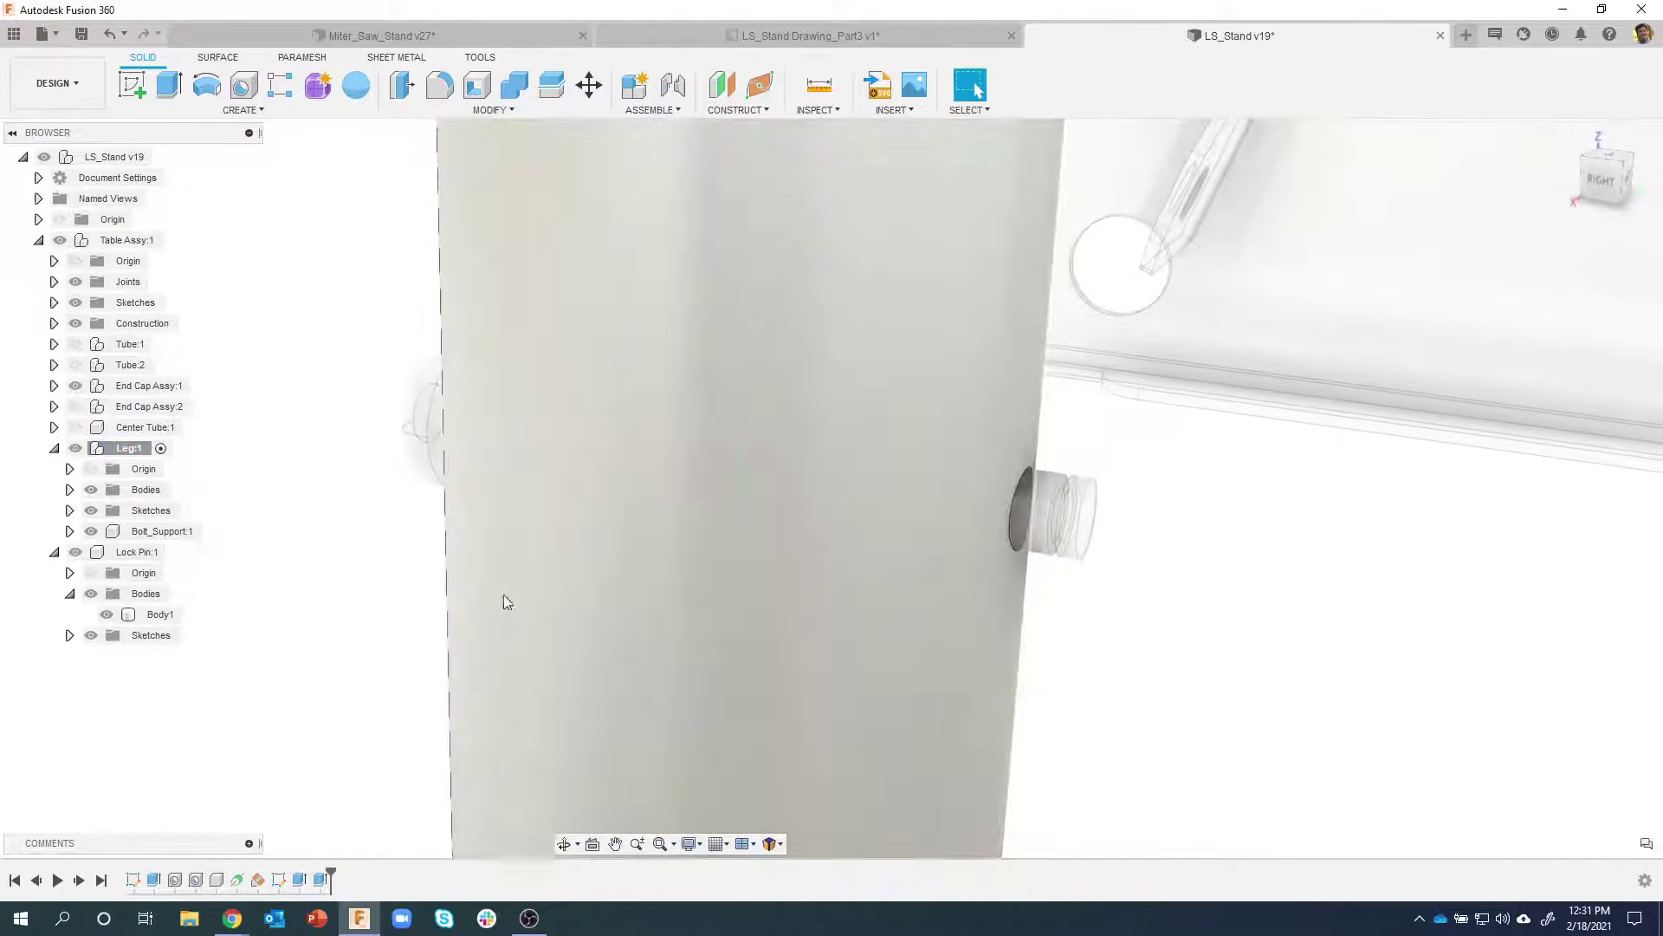
{"action": "left_click", "coordinate": [893, 110]}
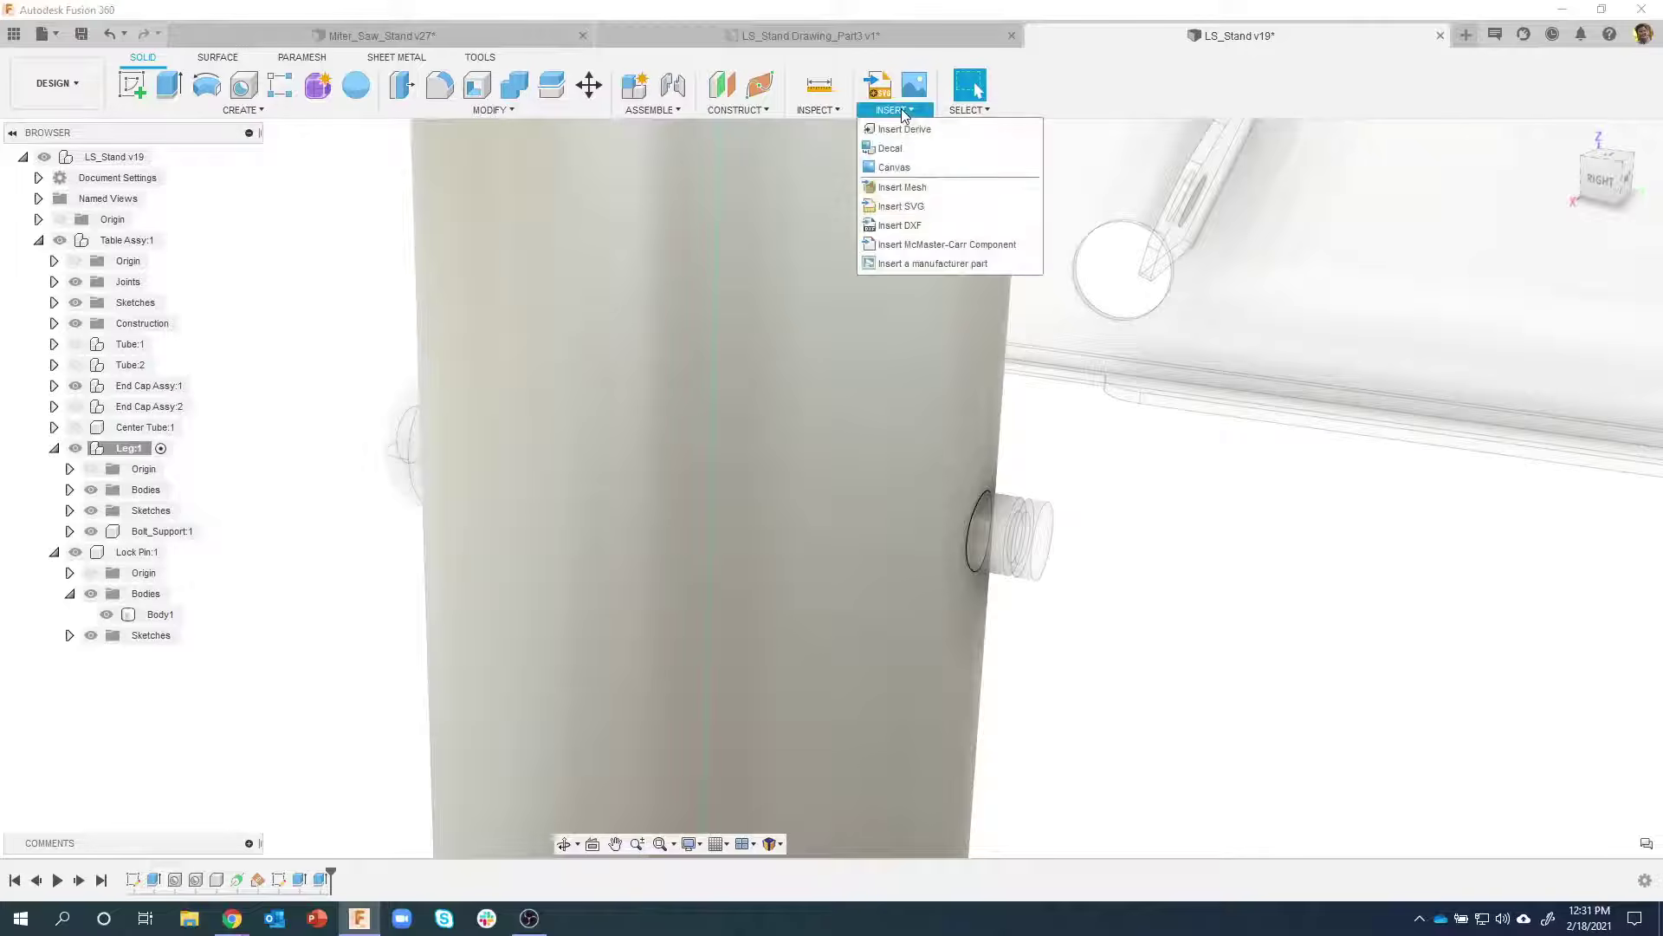
{"action": "left_click", "coordinate": [949, 246]}
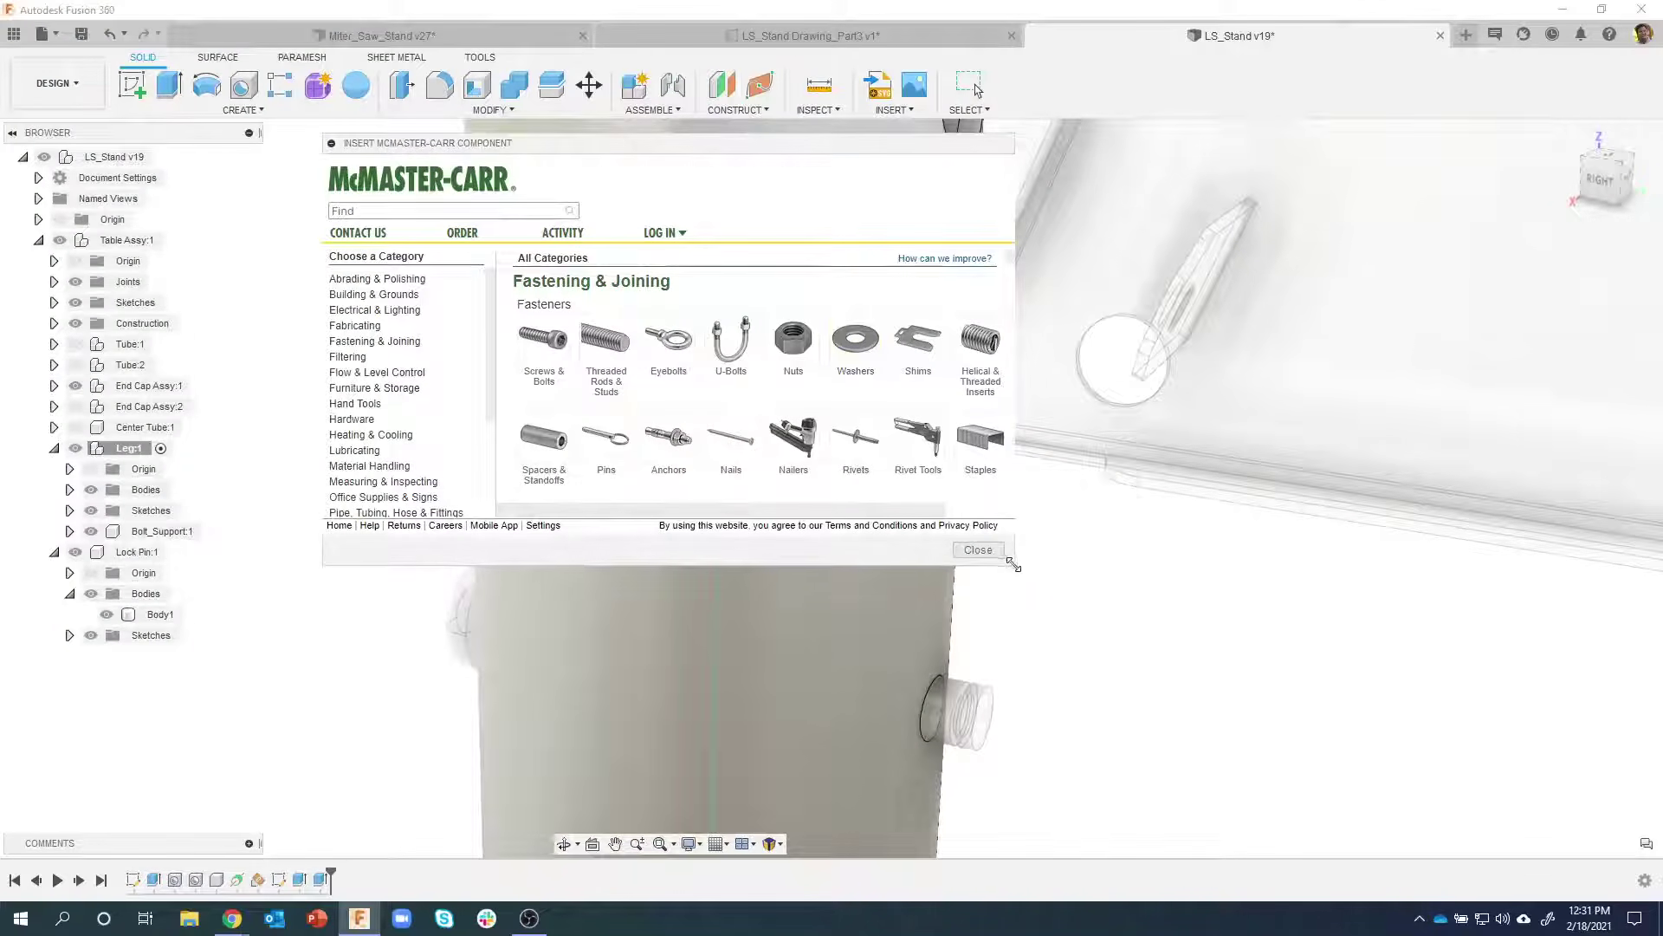
{"action": "left_click_drag", "start_coordinate": [1013, 565], "coordinate": [1131, 645]}
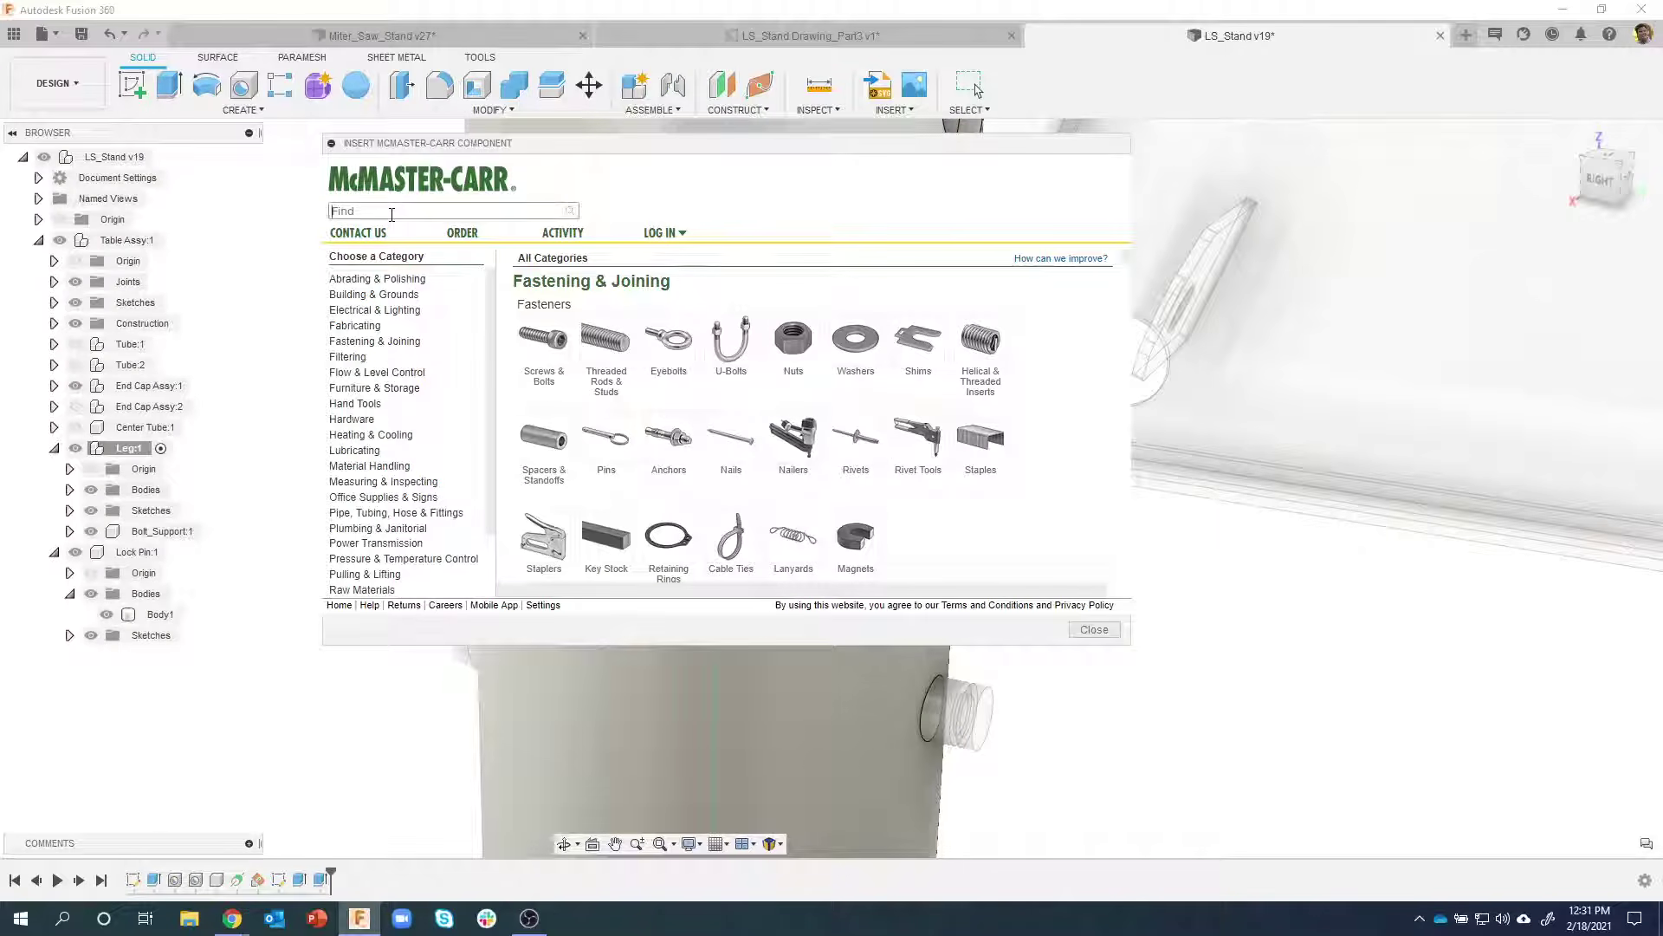
{"action": "left_click", "coordinate": [863, 356]}
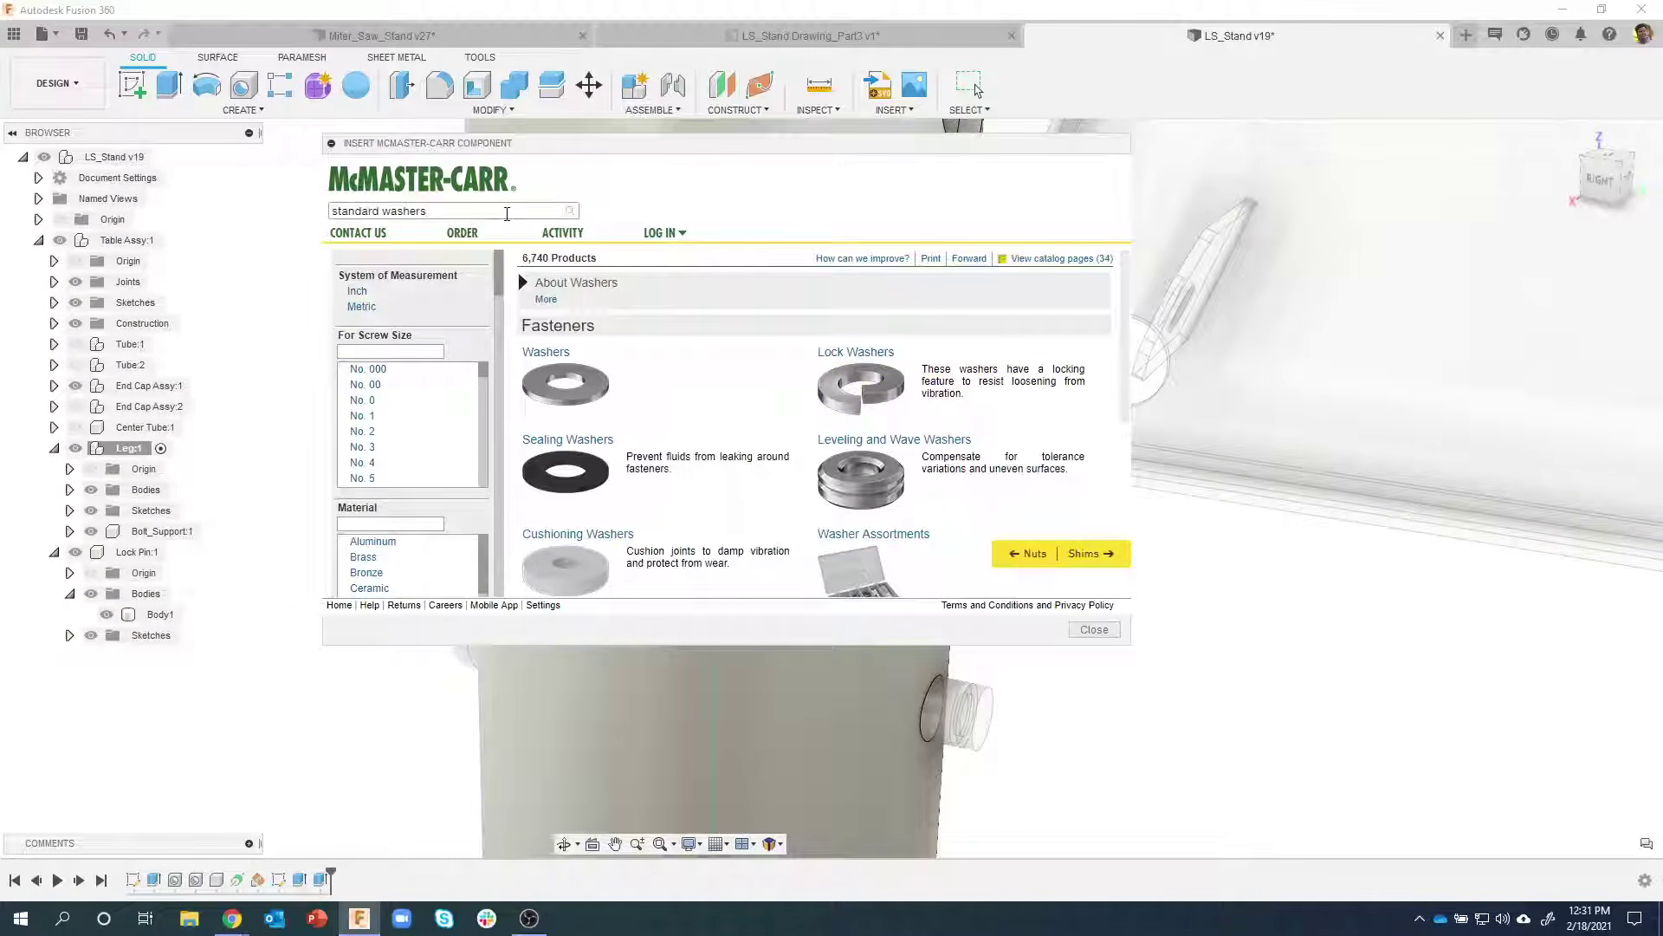
Search the McMaster-Carr catalogue for part number 98689A115
{"action": "left_click_drag", "start_coordinate": [393, 213], "coordinate": [321, 219]}
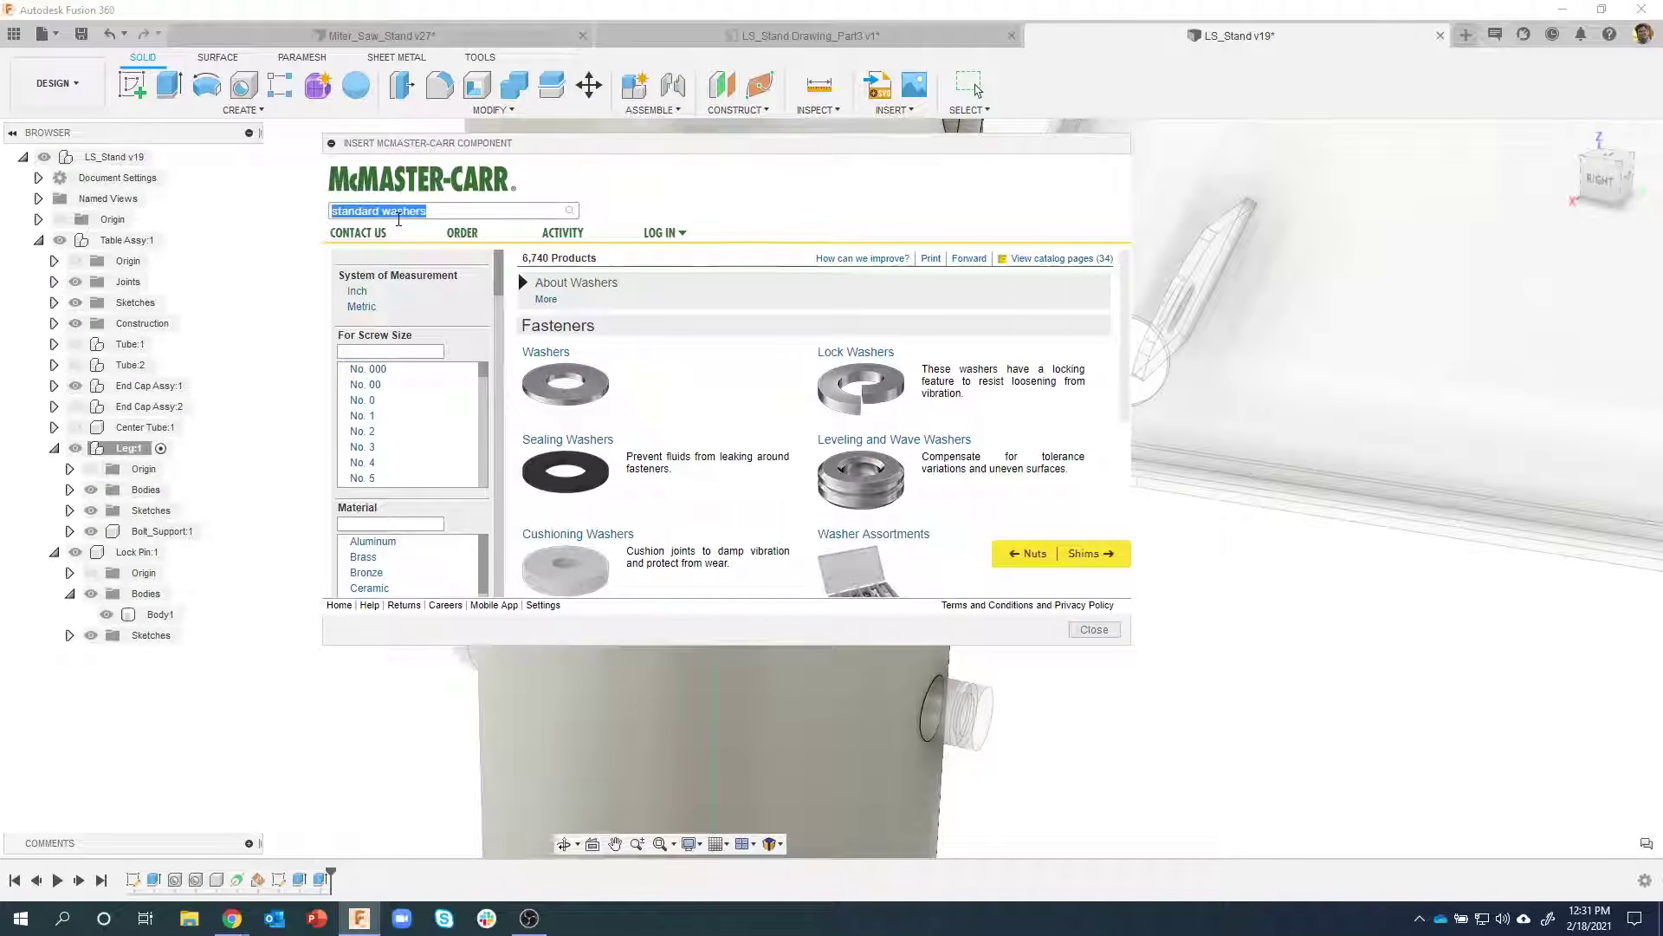
{"action": "type", "text": "986"}
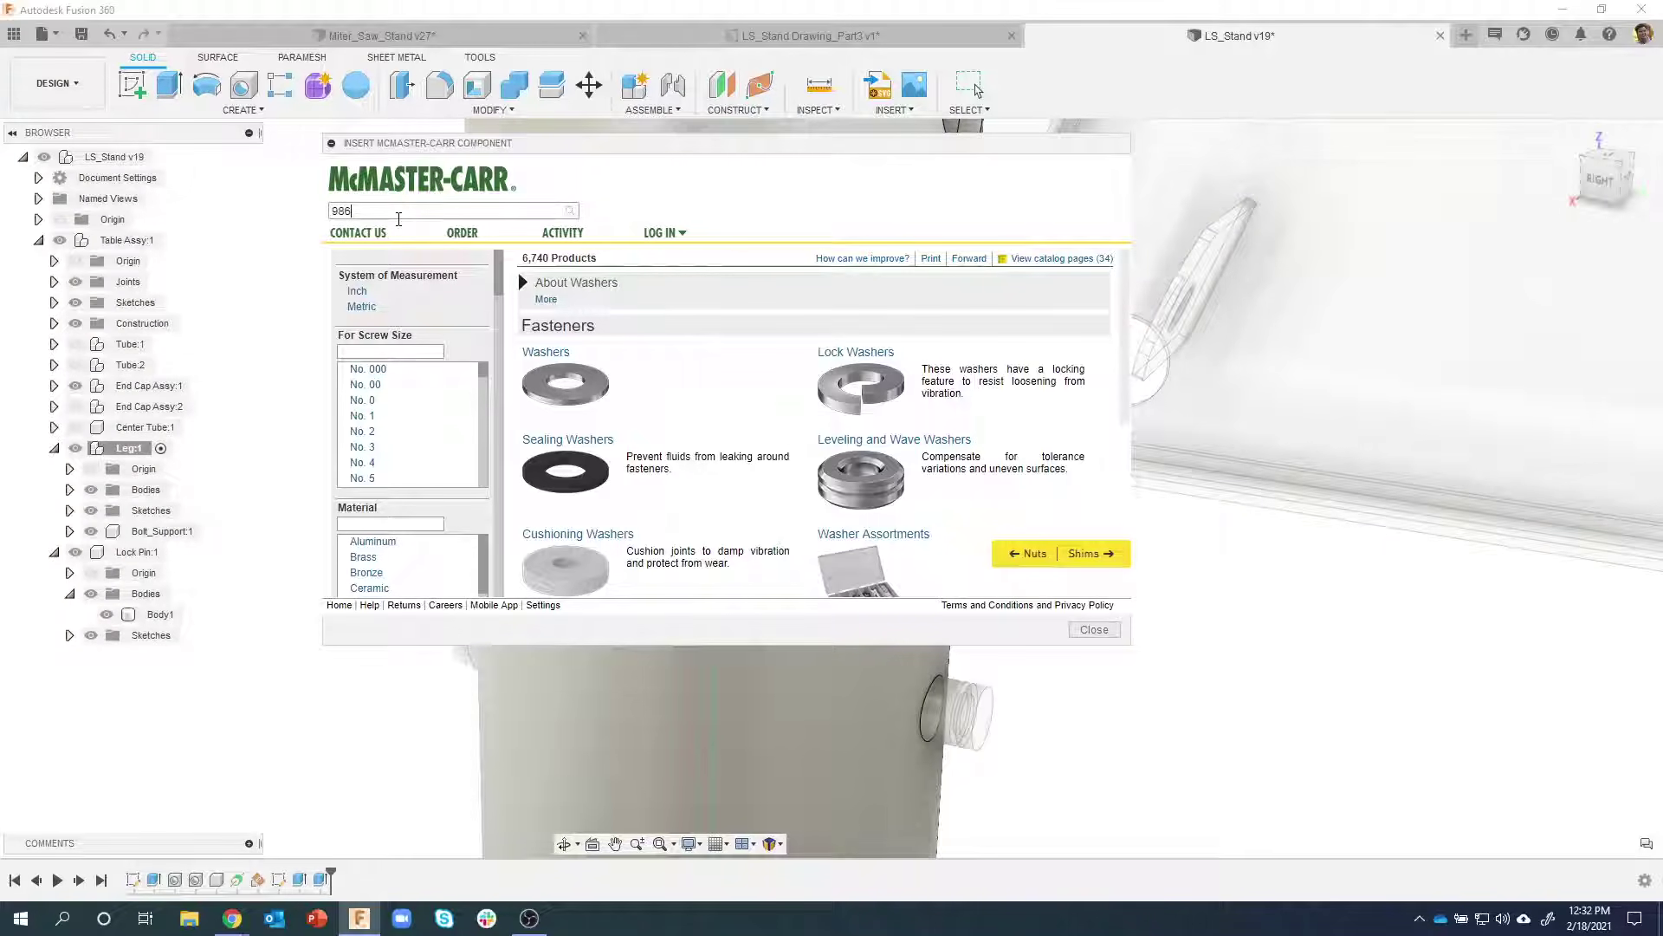
{"action": "type", "text": "89A115"}
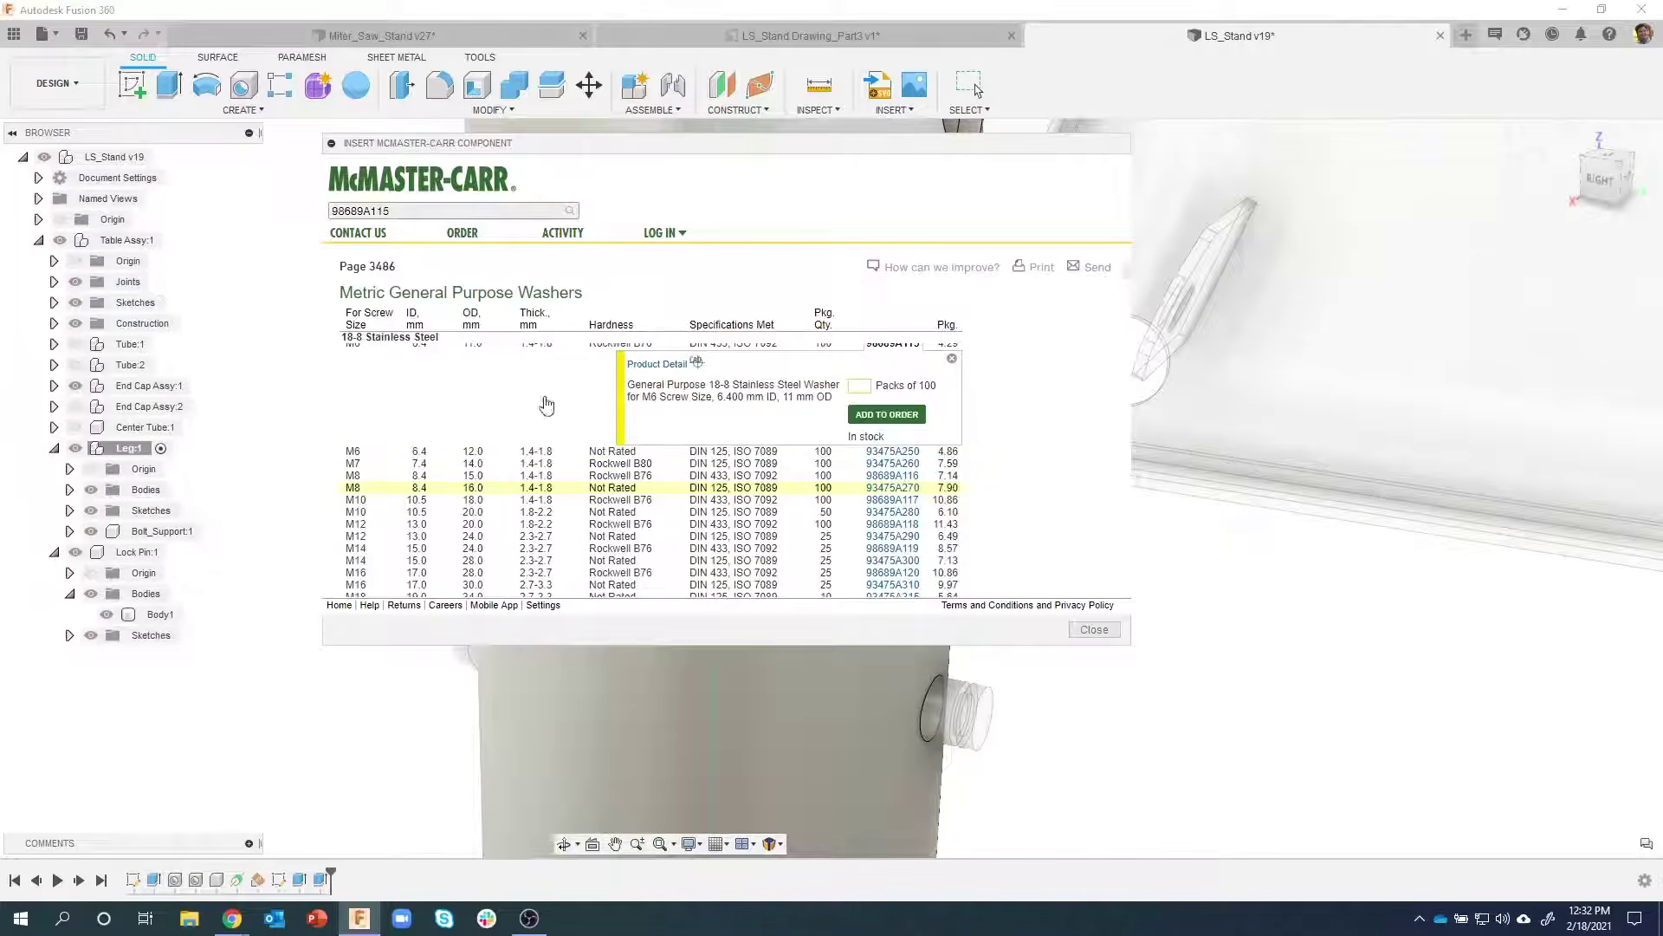
Open the product details of the M6 washer 98689A115 and insert its 3-D STEP model into the Leg
{"action": "scroll", "coordinate": [407, 364], "scroll_direction": "up", "scroll_amount": 5}
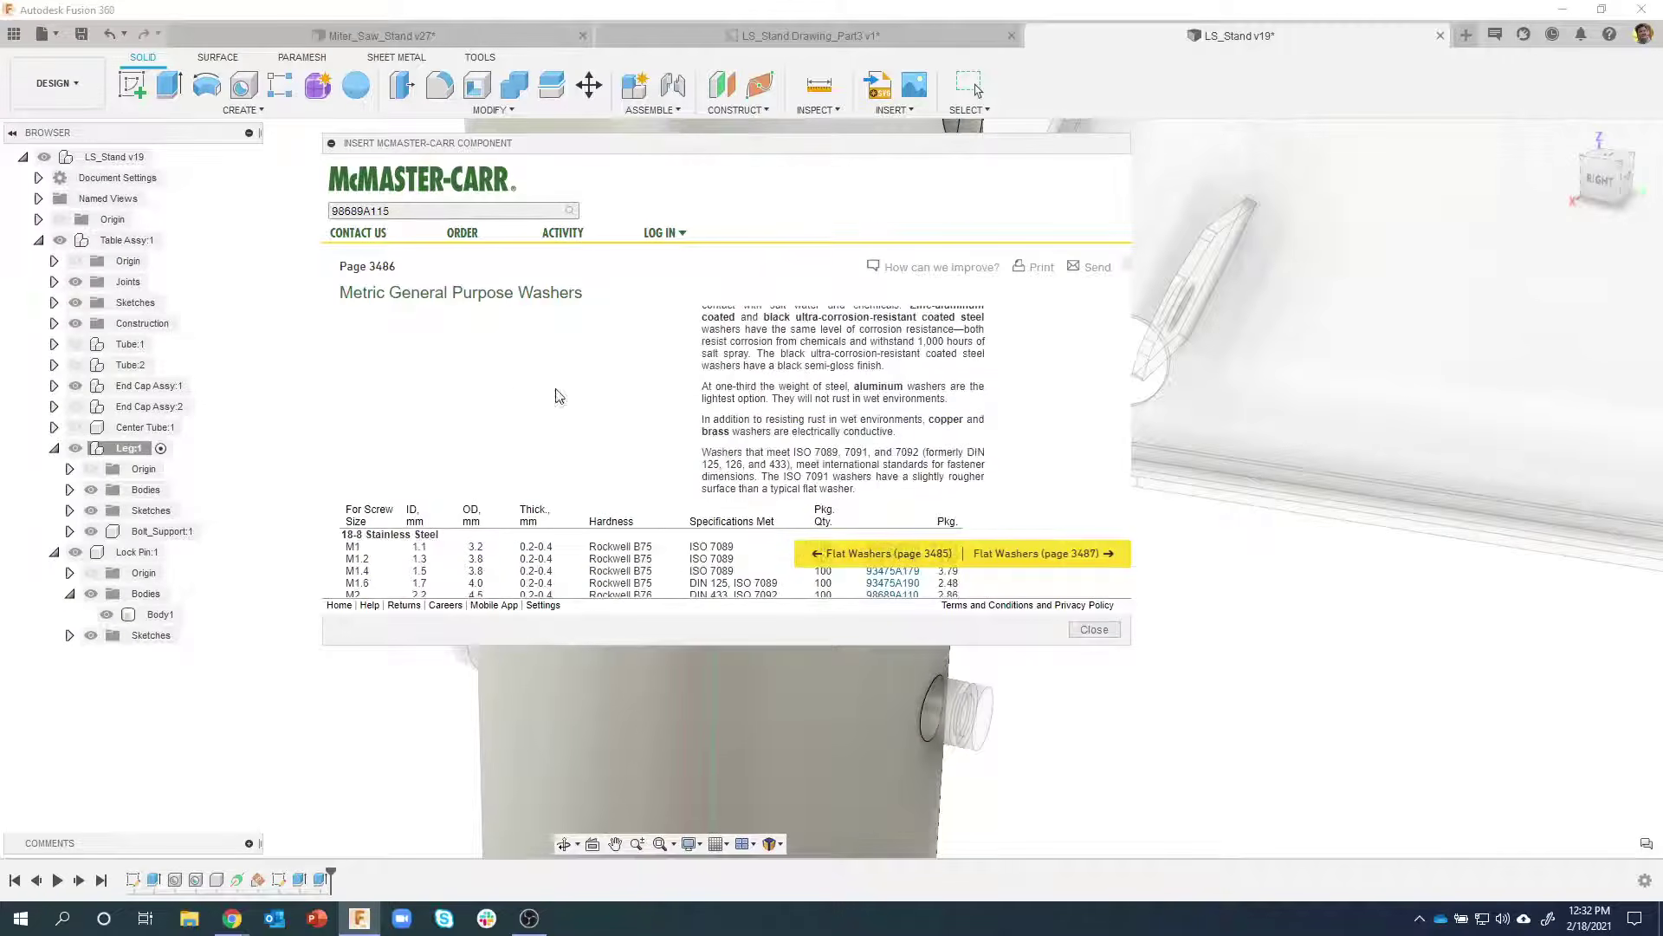
{"action": "scroll", "coordinate": [557, 437], "scroll_direction": "up", "scroll_amount": 3}
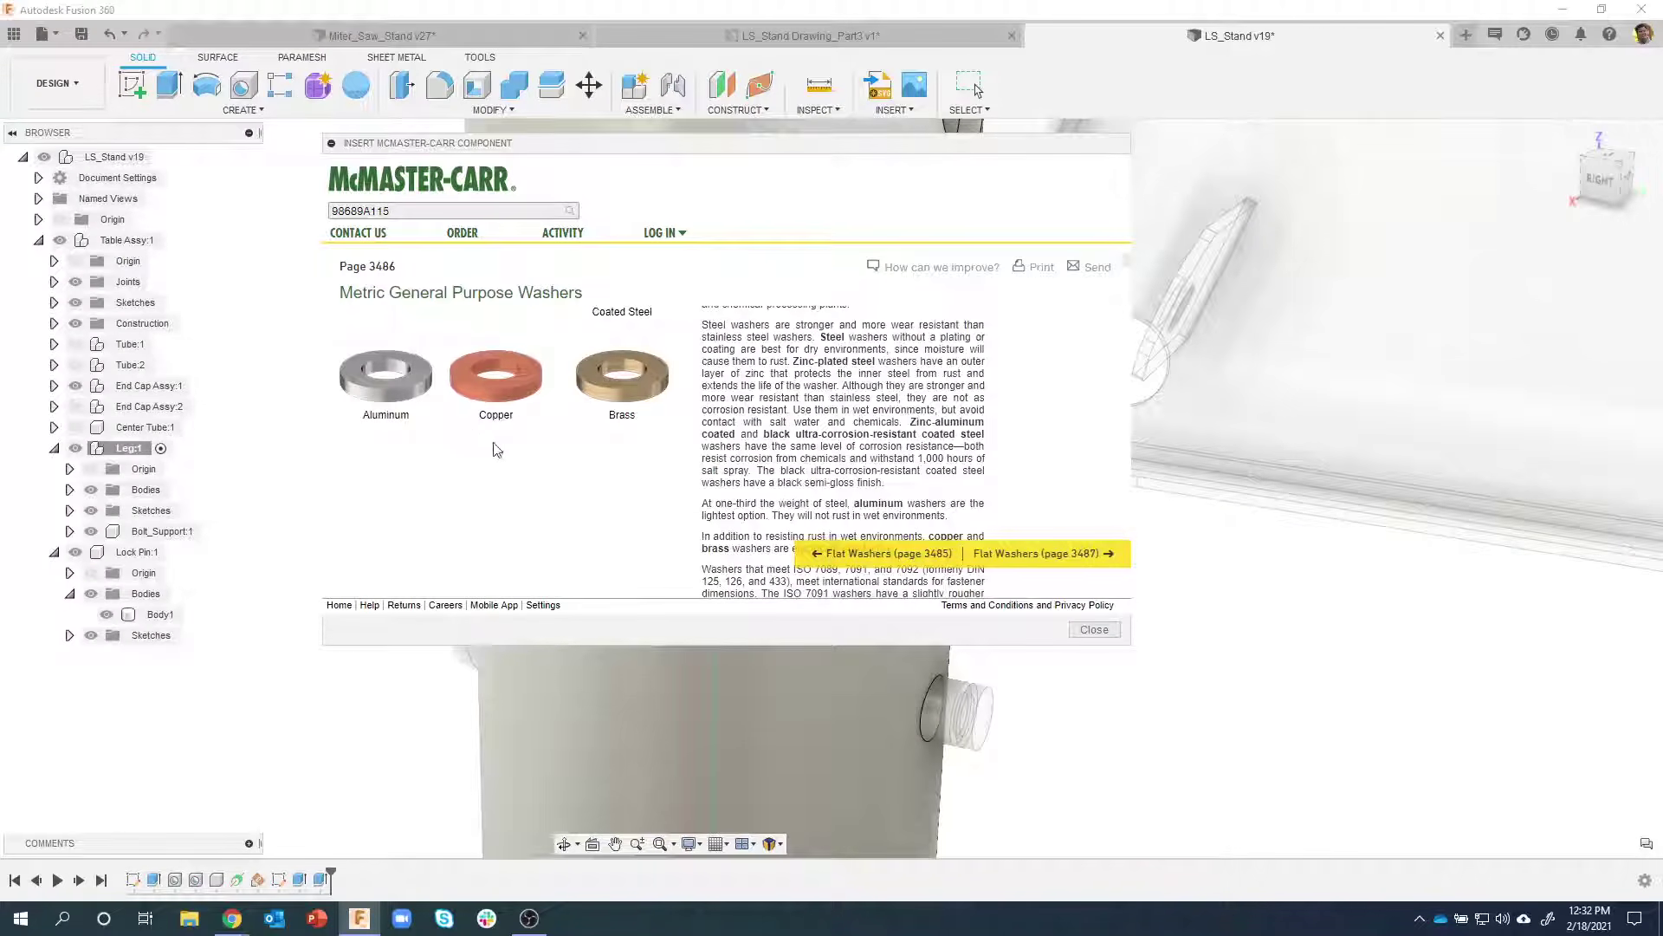
{"action": "scroll", "coordinate": [494, 448], "scroll_direction": "down", "scroll_amount": 7}
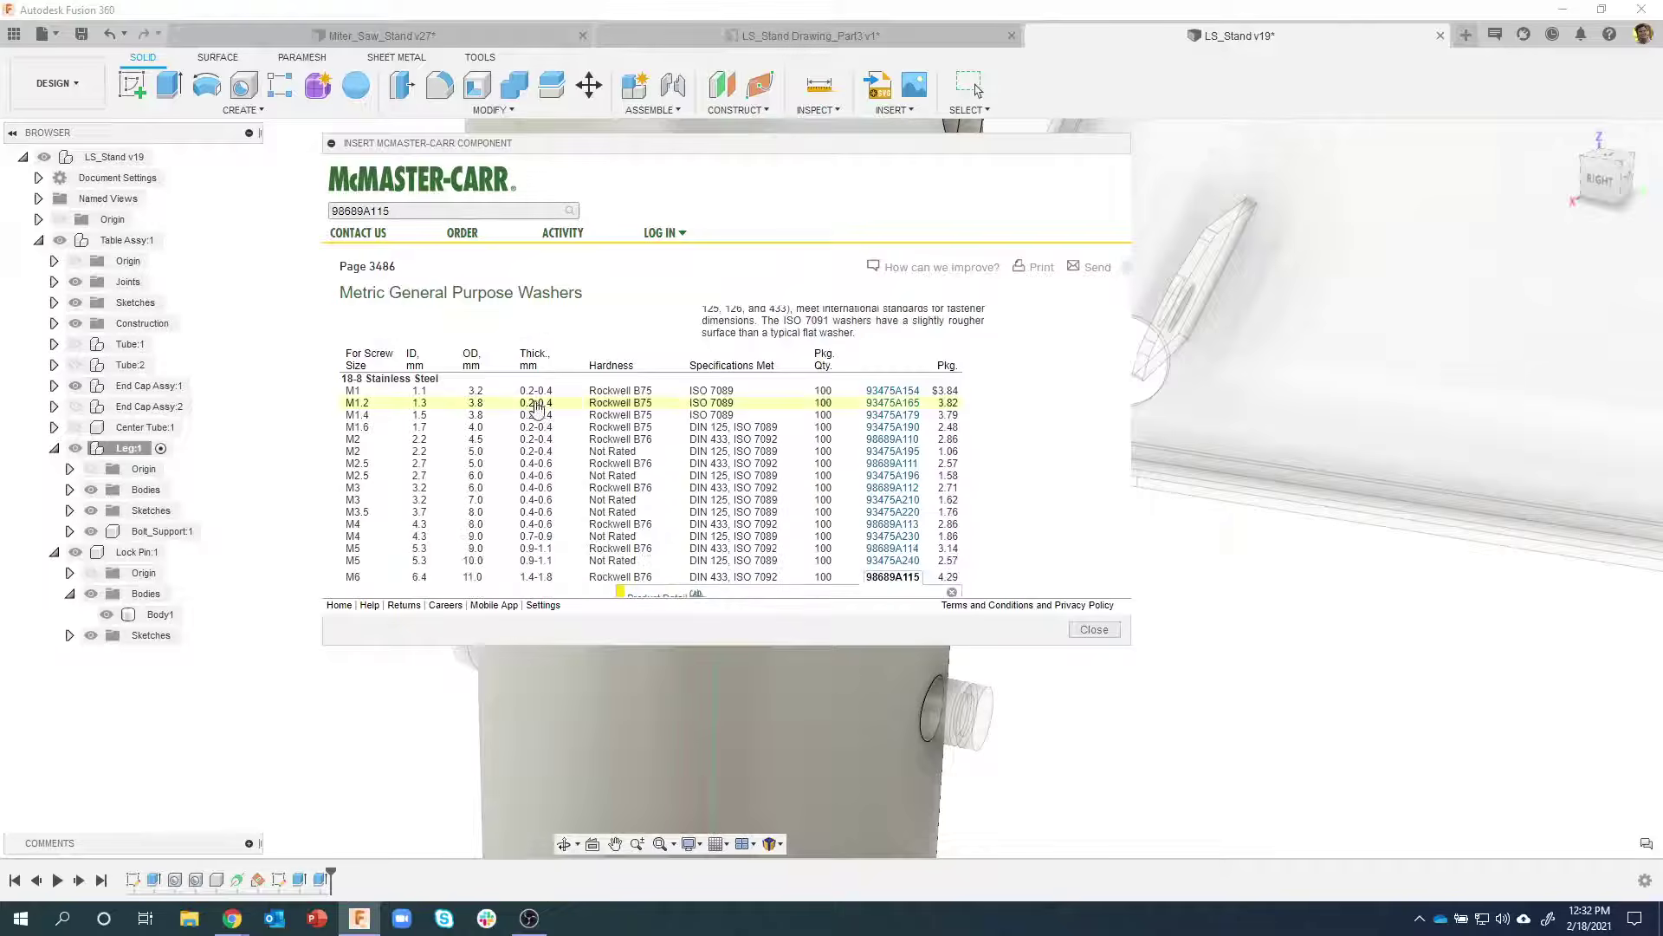
{"action": "scroll", "coordinate": [537, 407], "scroll_direction": "down", "scroll_amount": 1}
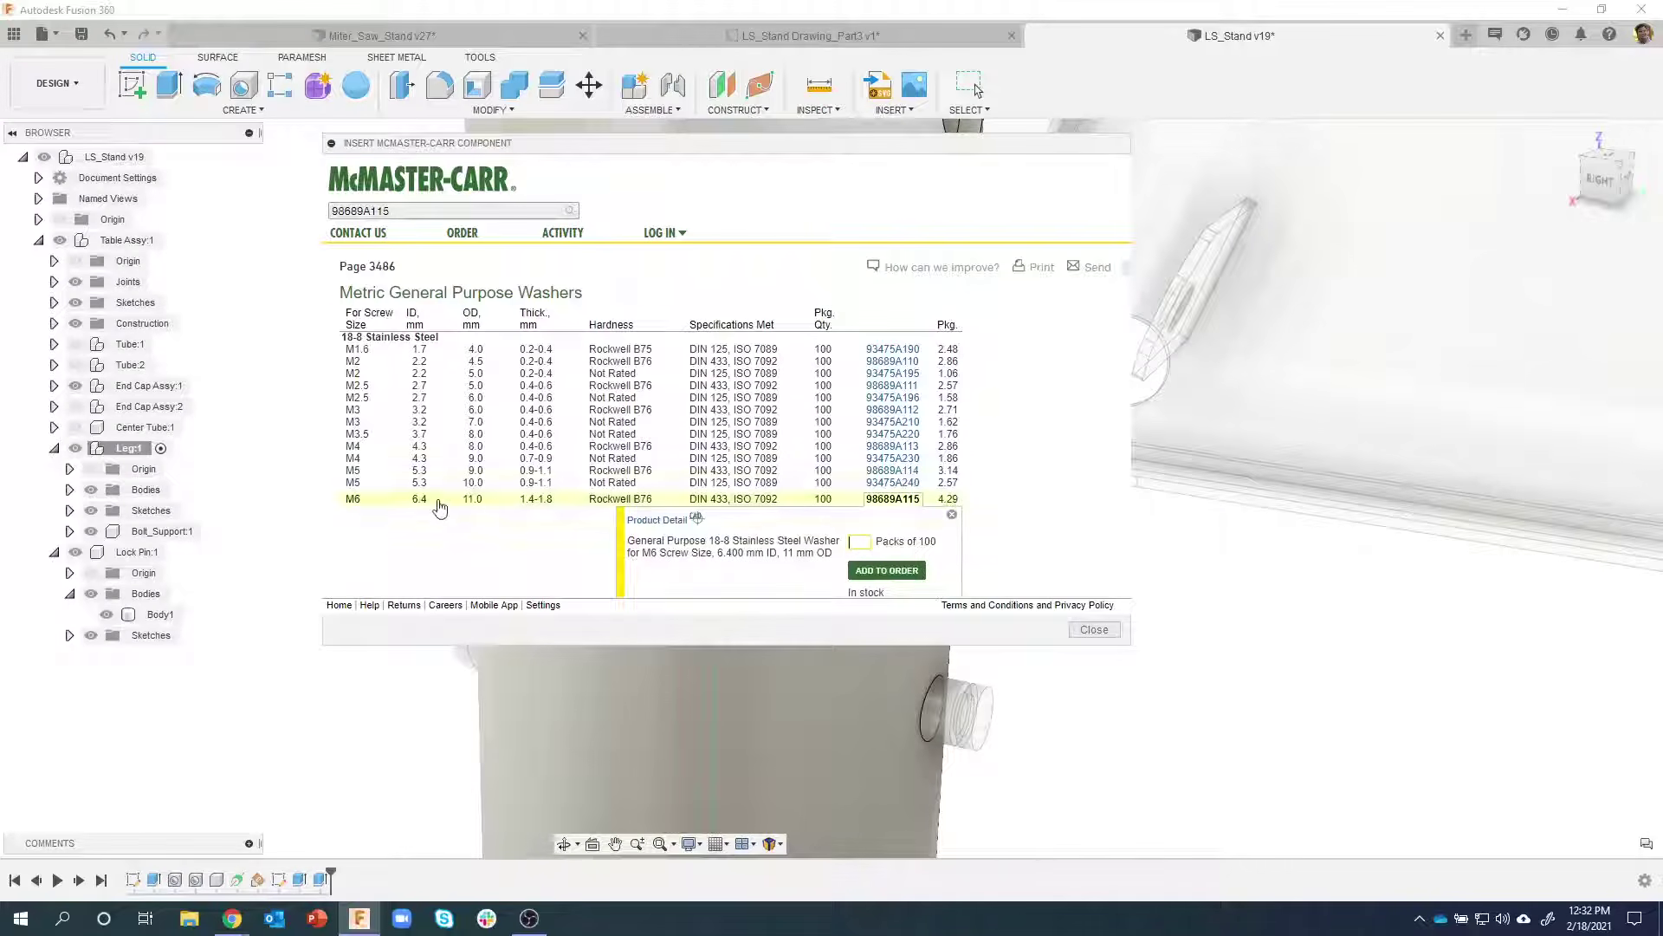
{"action": "scroll", "coordinate": [555, 510], "scroll_direction": "down", "scroll_amount": 1}
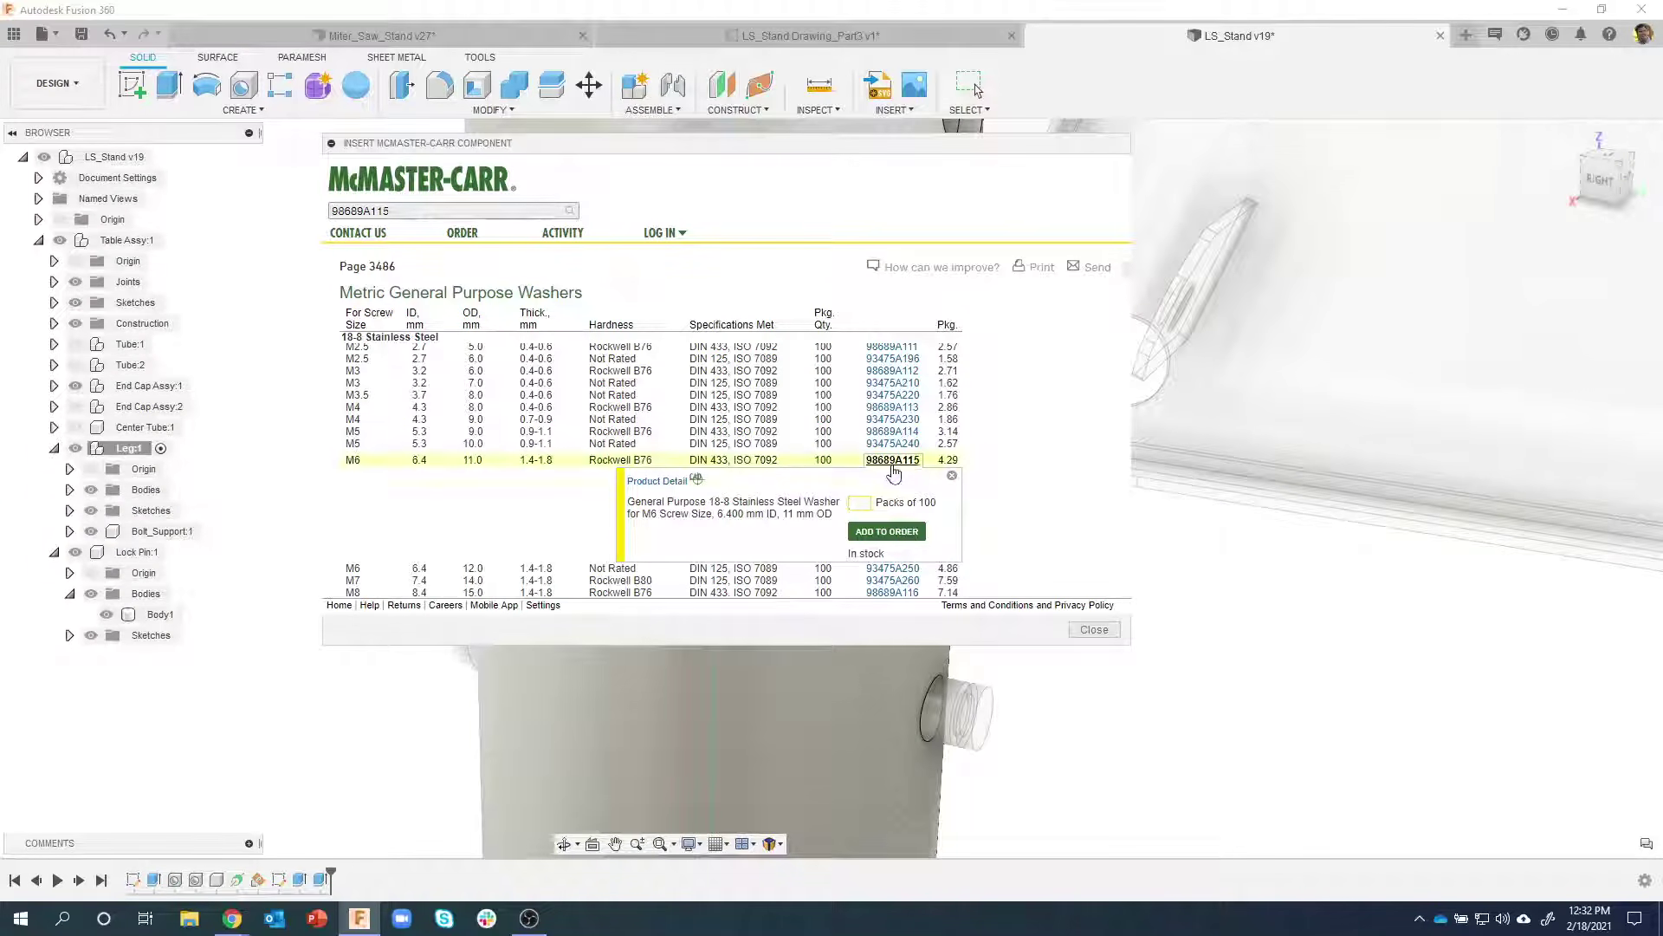
{"action": "left_click", "coordinate": [654, 482]}
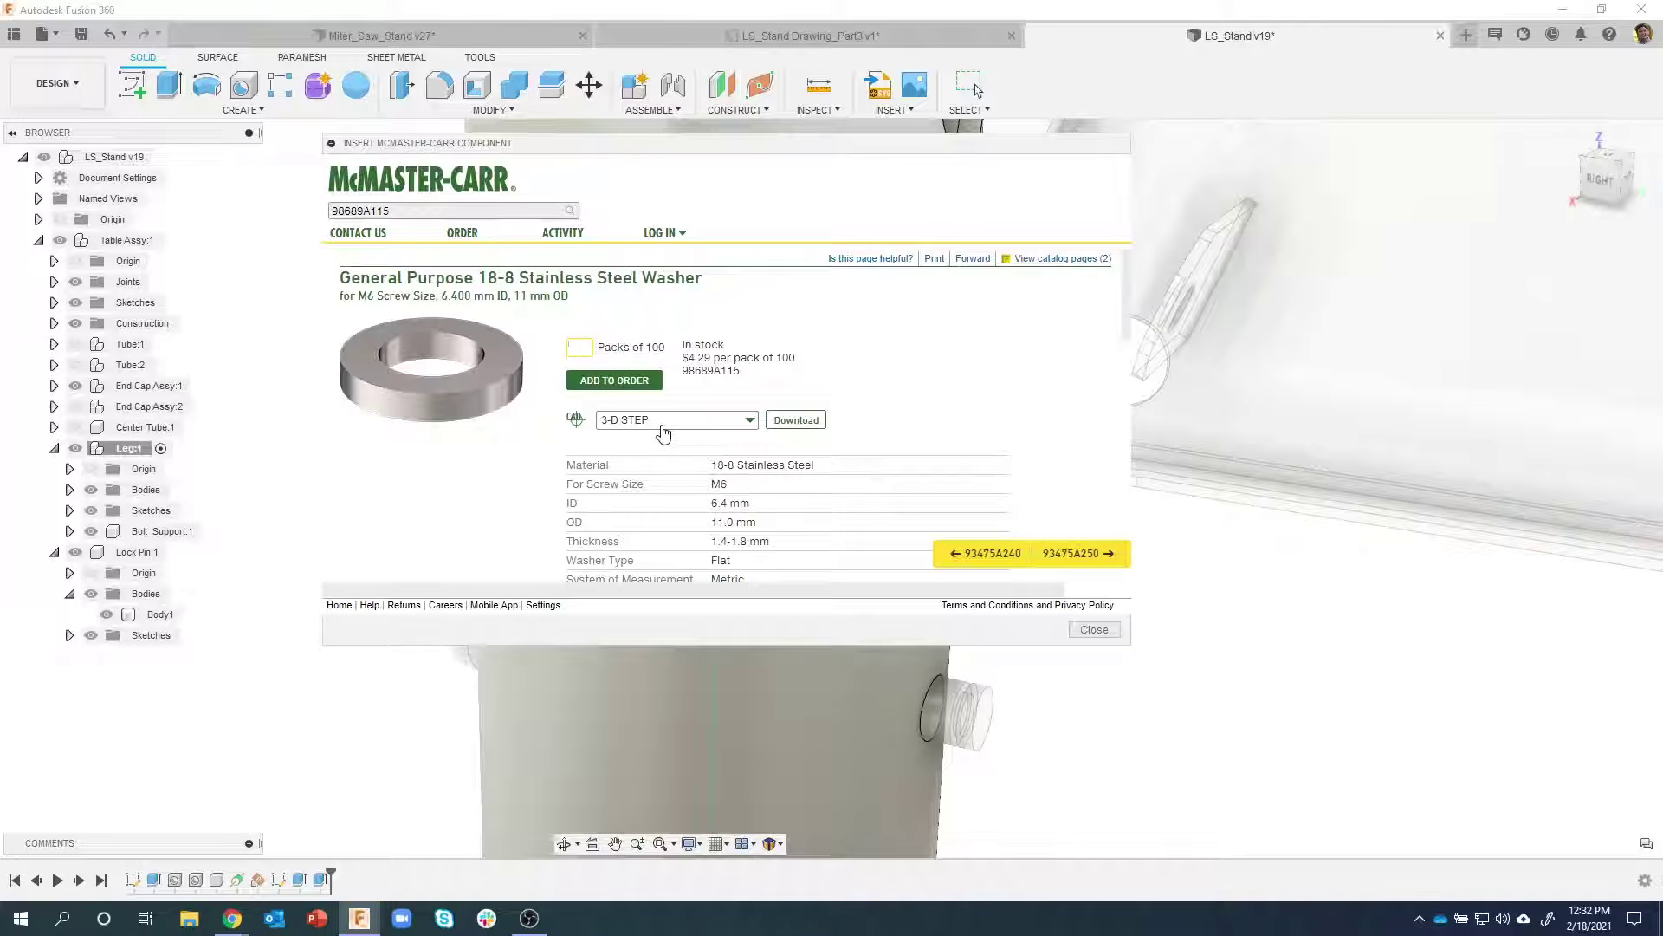
{"action": "left_click", "coordinate": [796, 421]}
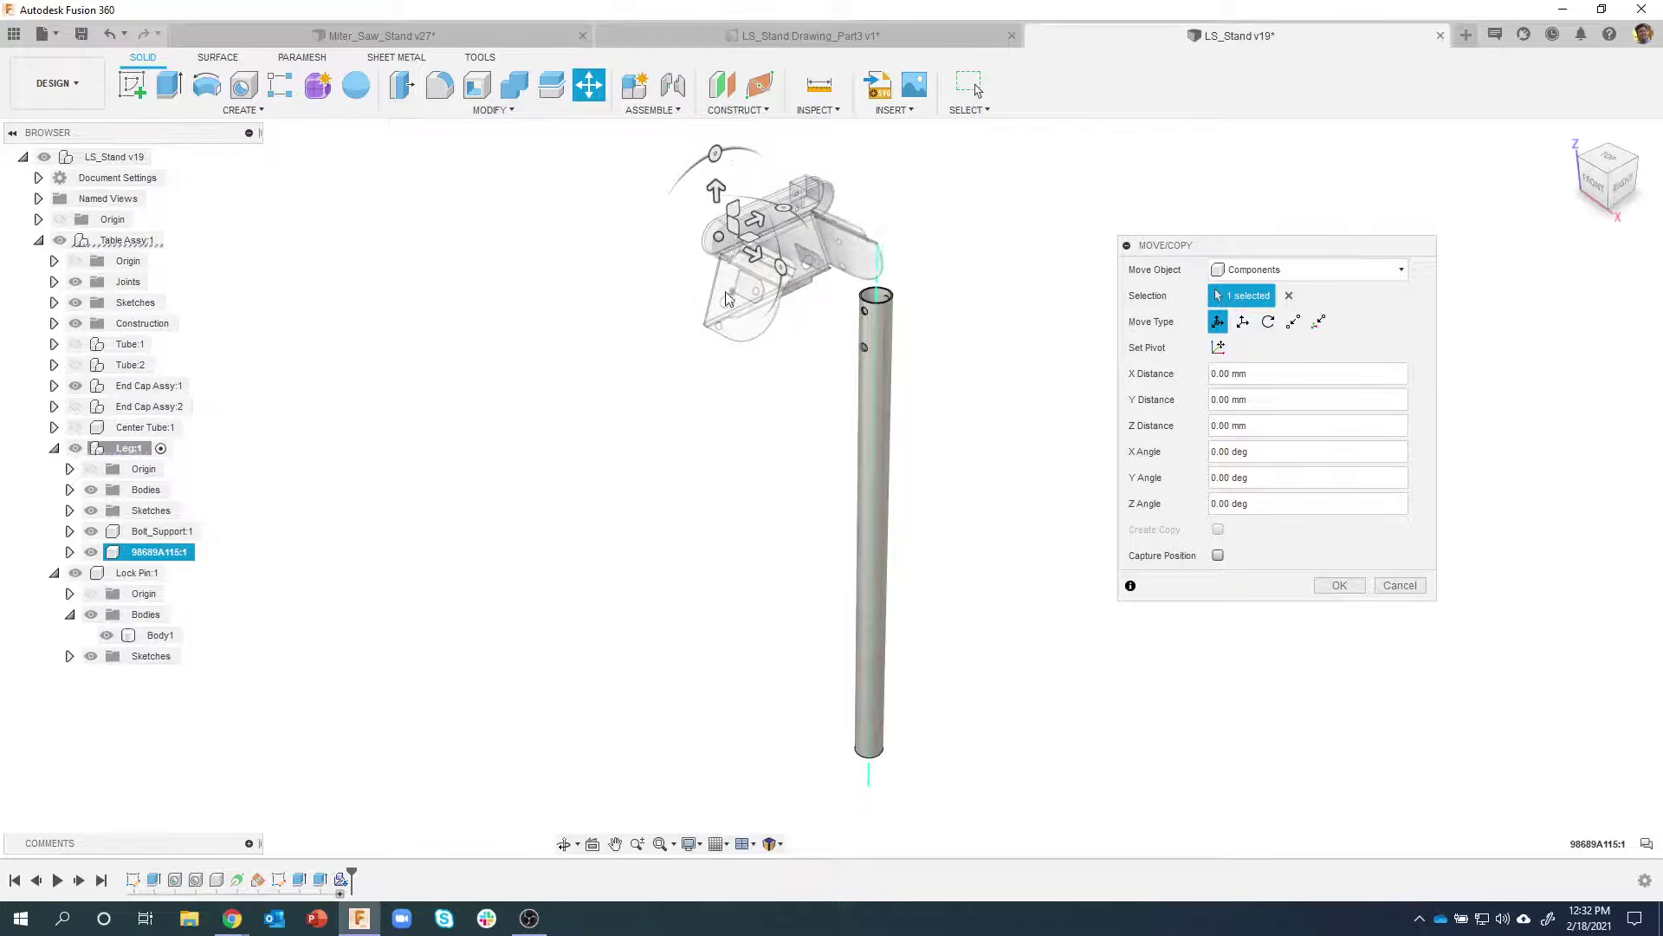
Move the inserted washer about 82 mm along Y so that it sits clear beside the Leg tube
{"action": "scroll", "coordinate": [807, 349], "scroll_direction": "up", "scroll_amount": 5}
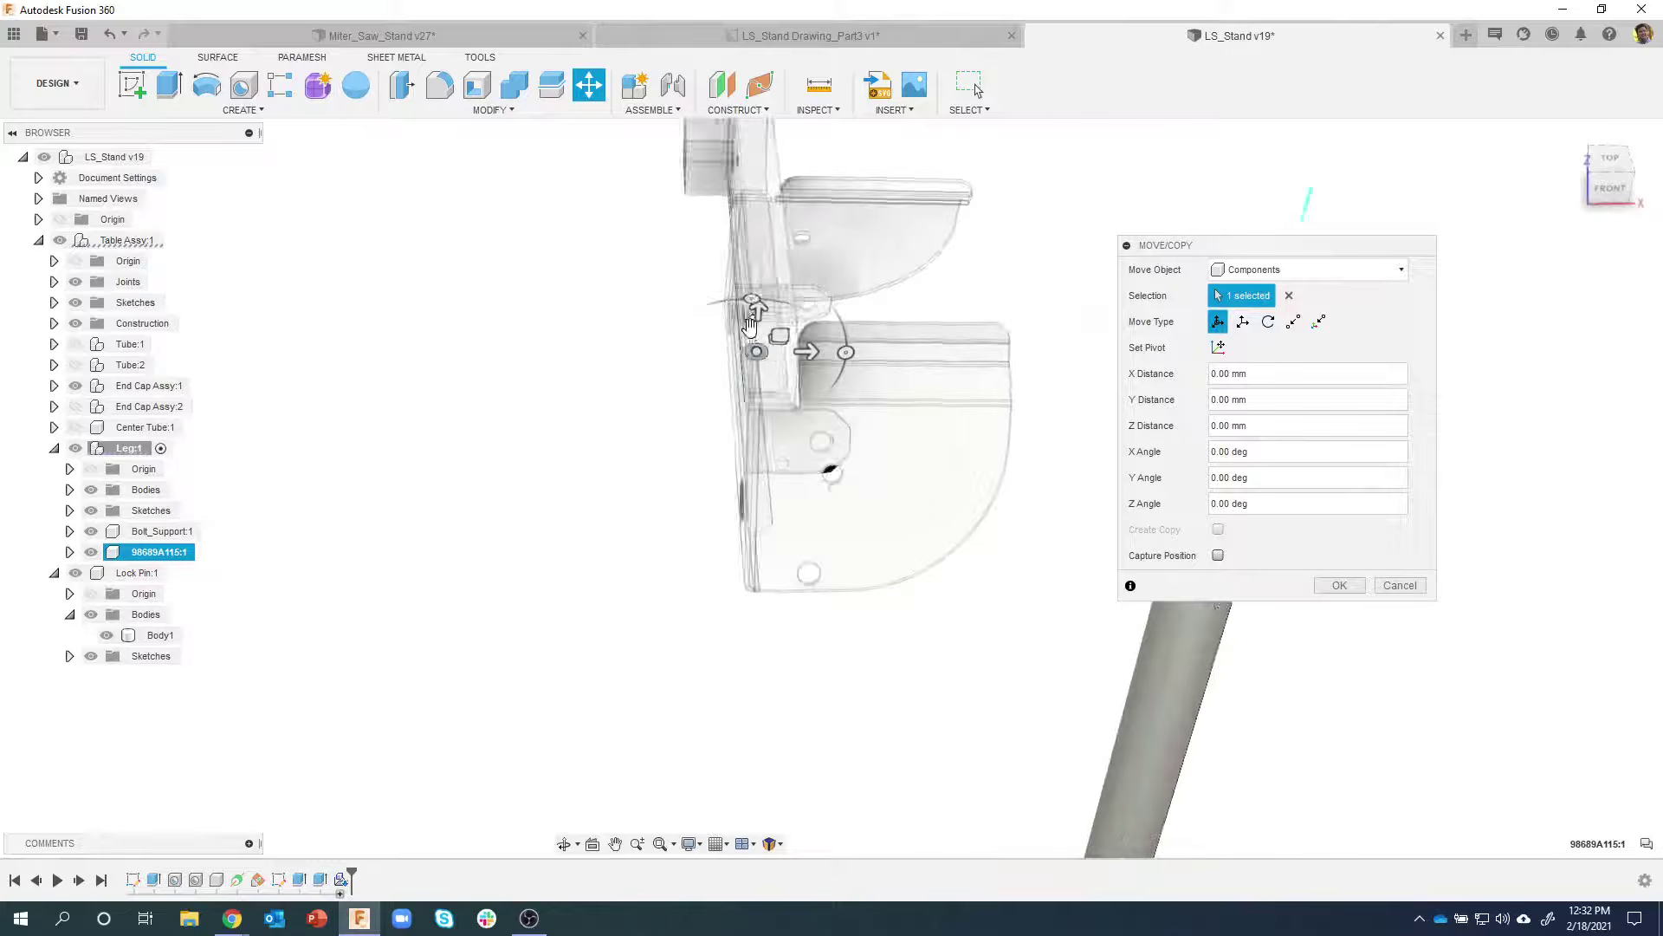
{"action": "middle_click_drag", "start_coordinate": [808, 348], "coordinate": [606, 444], "text": "shift"}
{"action": "left_click_drag", "start_coordinate": [607, 443], "coordinate": [1029, 556]}
{"action": "middle_click_drag", "start_coordinate": [1029, 556], "coordinate": [714, 493], "text": "shift"}
{"action": "left_click_drag", "start_coordinate": [666, 469], "coordinate": [793, 478]}
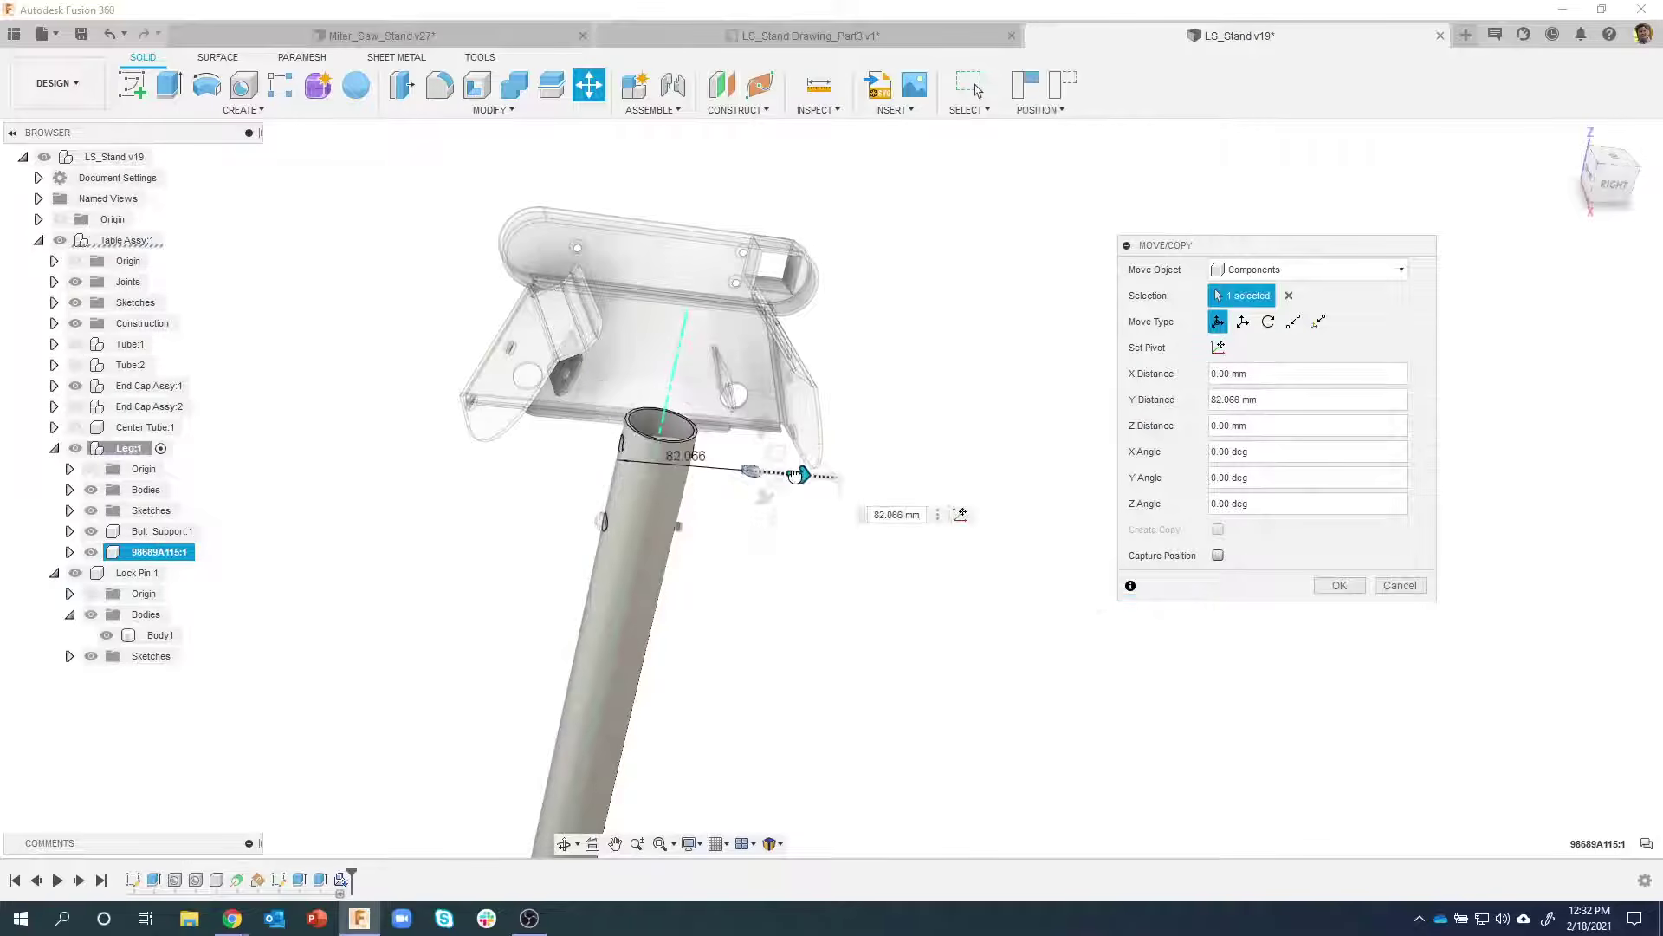
{"action": "middle_click_drag", "start_coordinate": [762, 495], "coordinate": [724, 511], "text": "shift"}
{"action": "scroll", "coordinate": [720, 510], "scroll_direction": "up", "scroll_amount": 5}
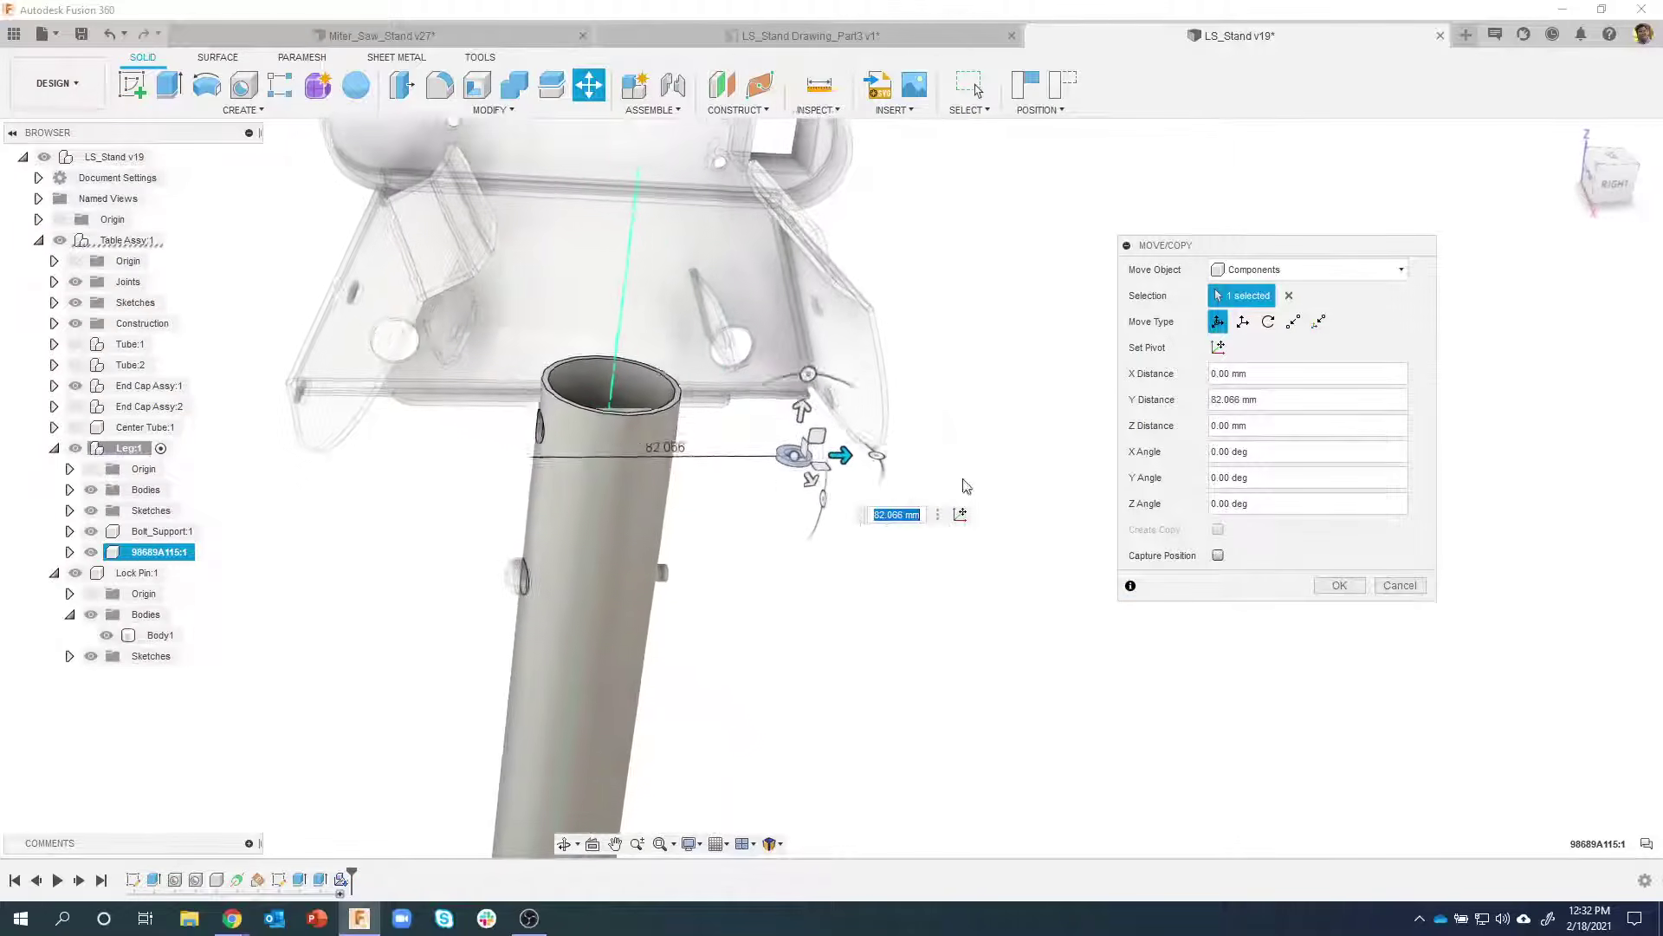
{"action": "left_click", "coordinate": [1337, 587]}
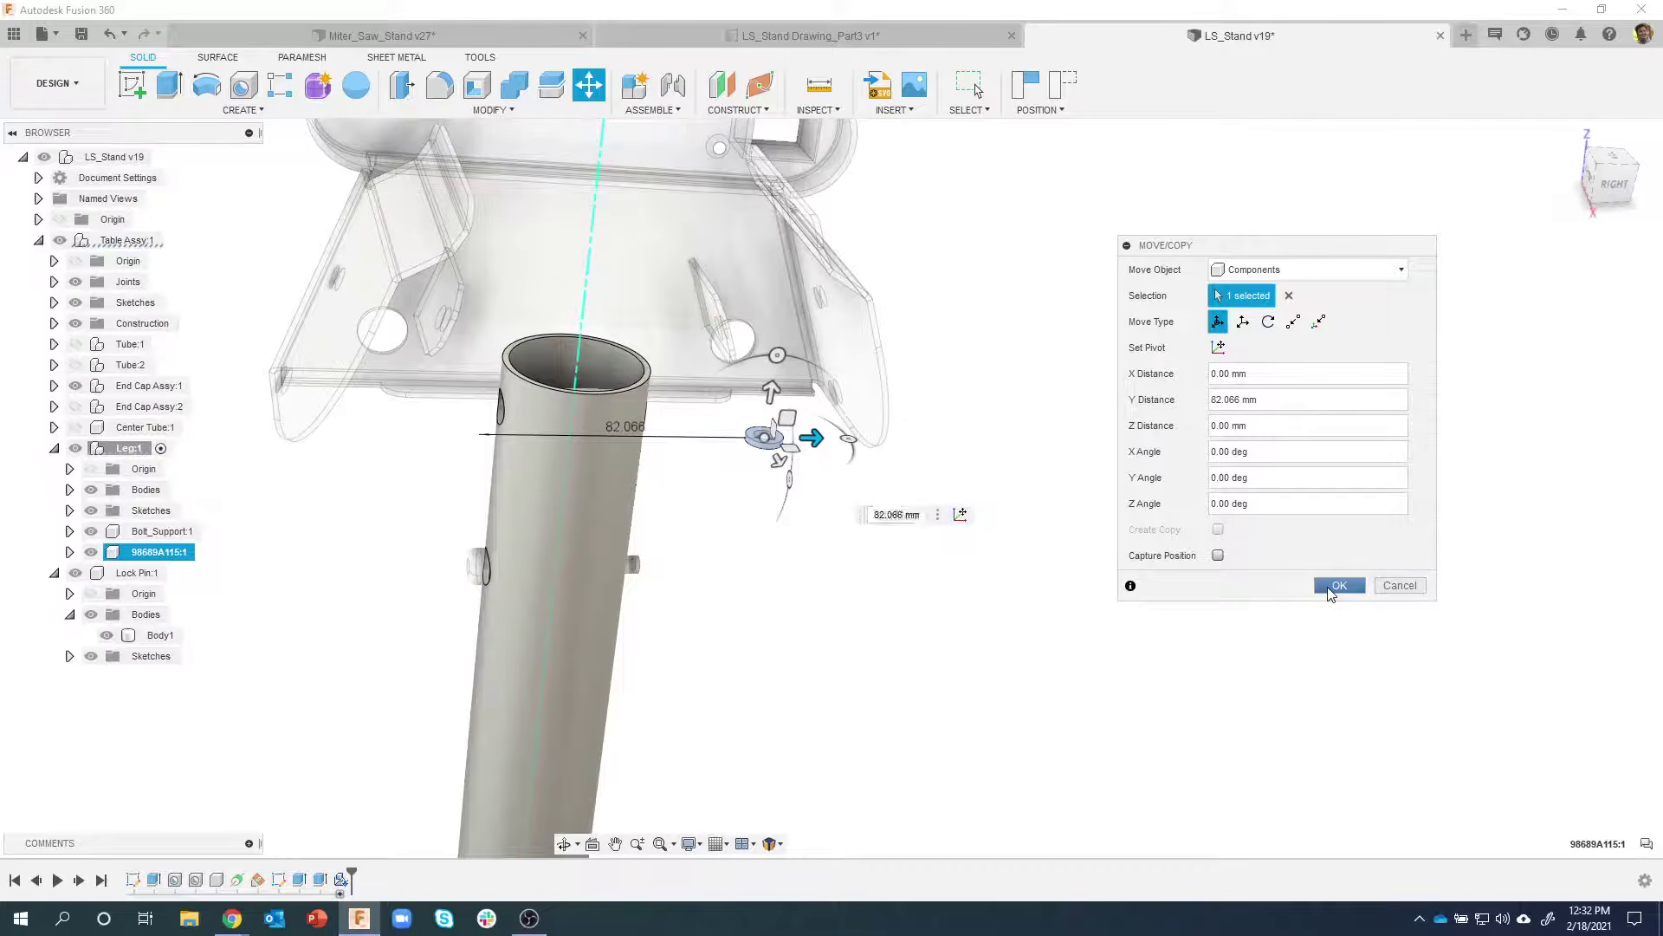
Start a joint, capturing the washer's moved position, and snap its first origin to the centre of the washer's flat face
{"action": "scroll", "coordinate": [973, 562], "scroll_direction": "up", "scroll_amount": 5}
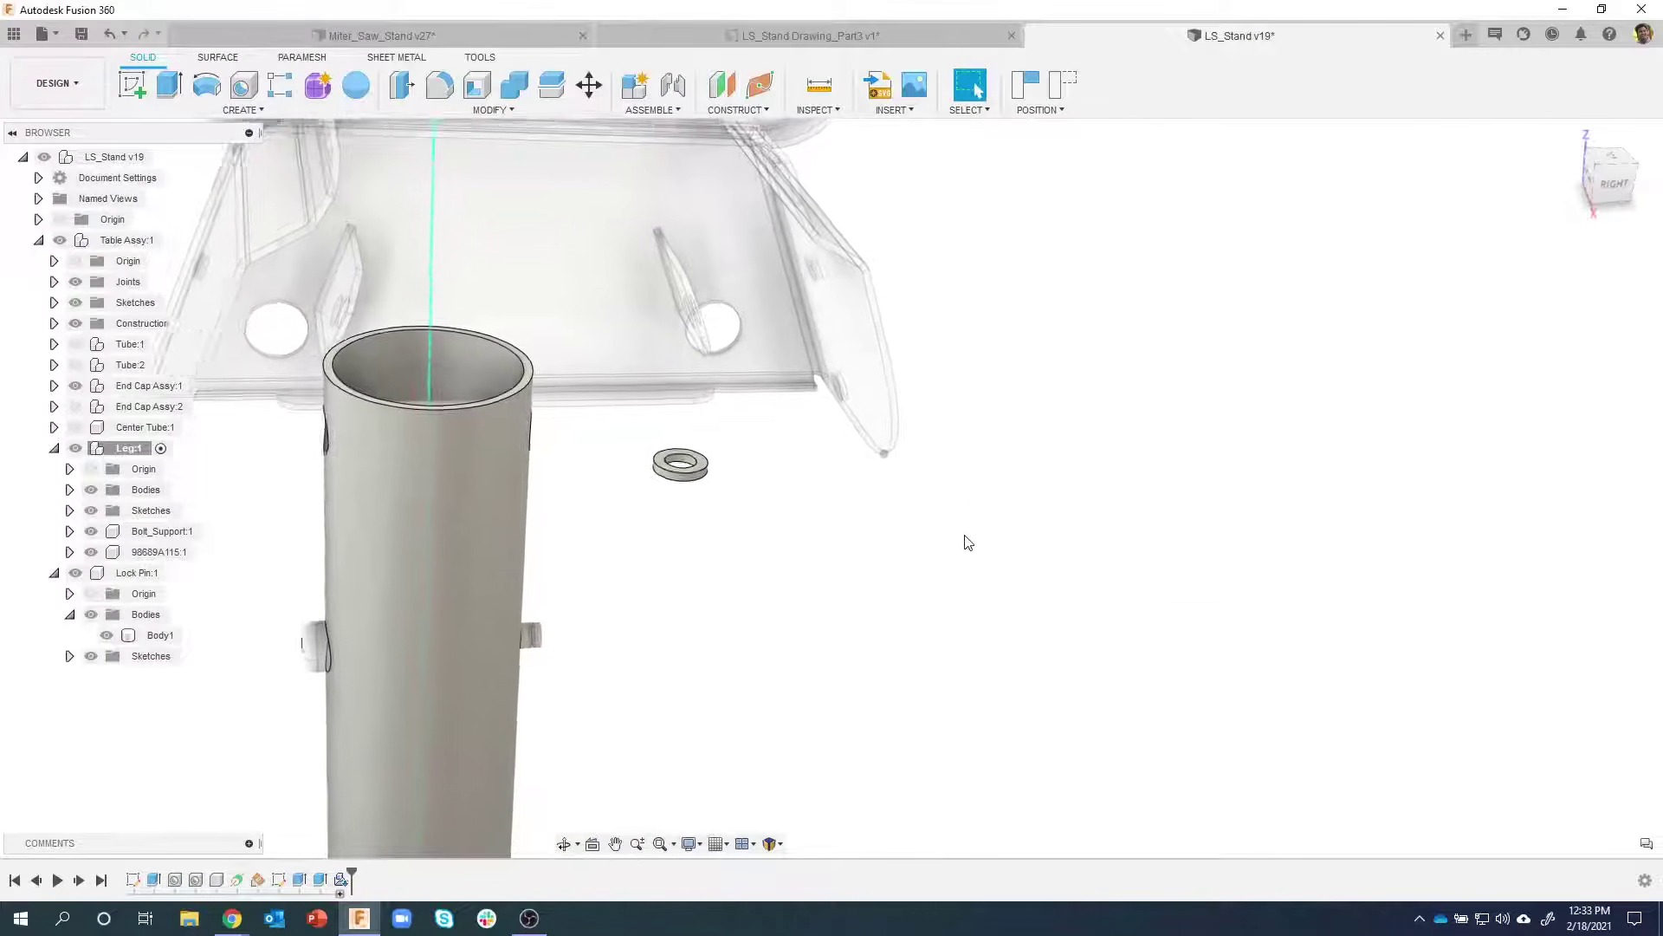
{"action": "left_click", "coordinate": [671, 84]}
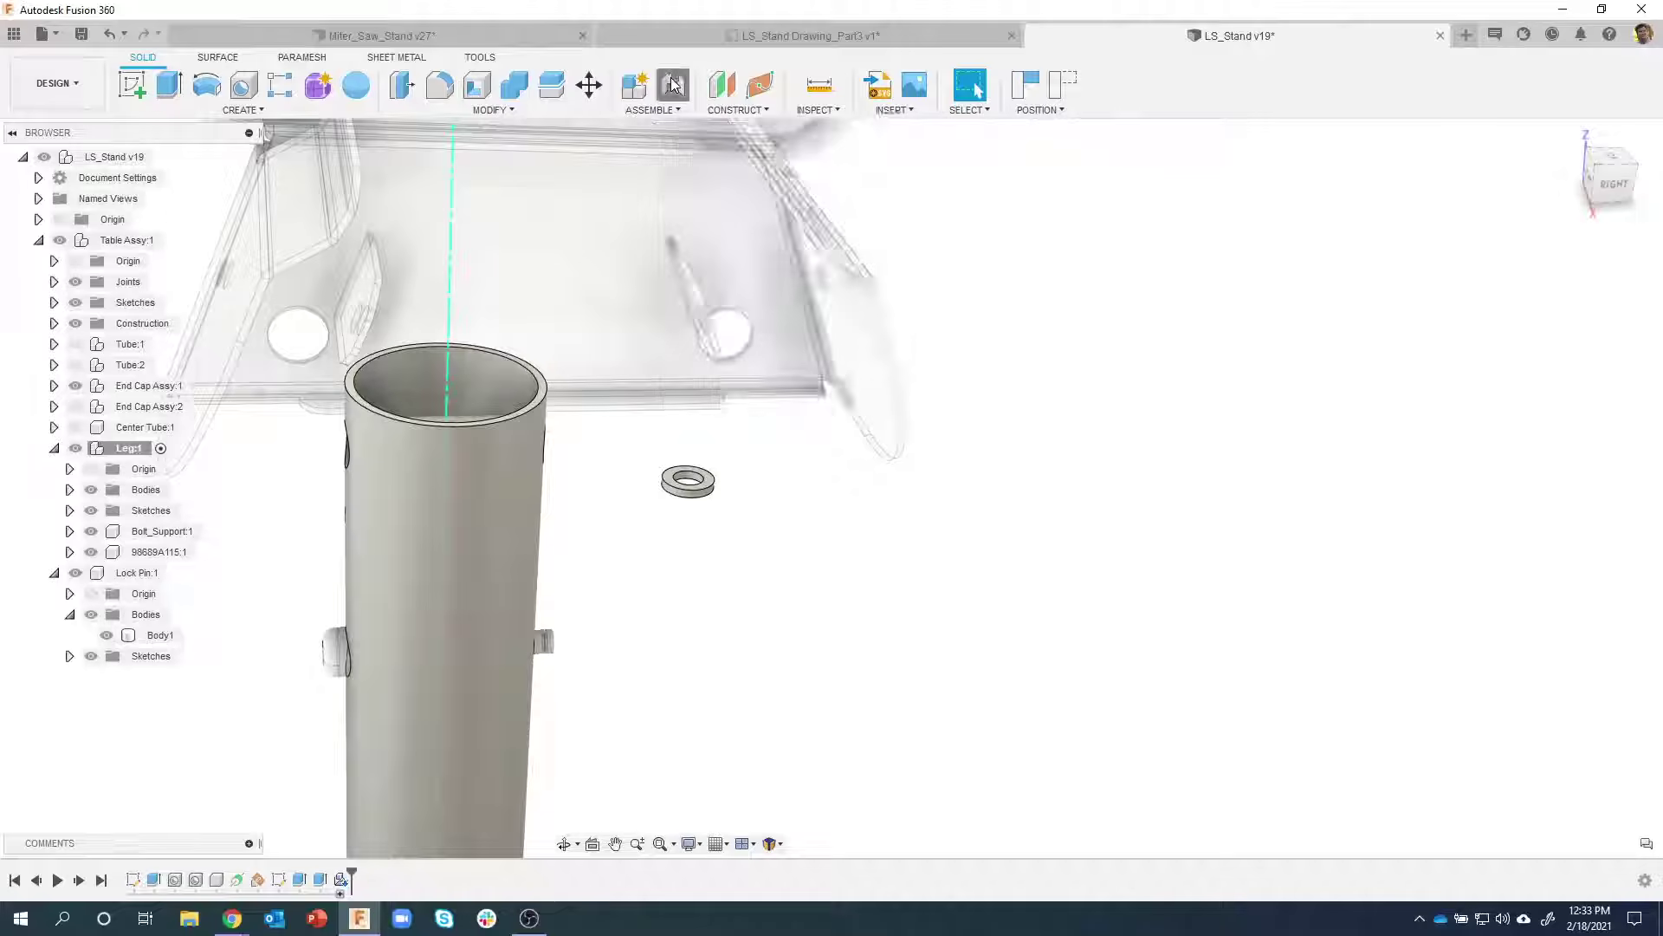
{"action": "left_click_drag", "start_coordinate": [837, 398], "coordinate": [898, 315]}
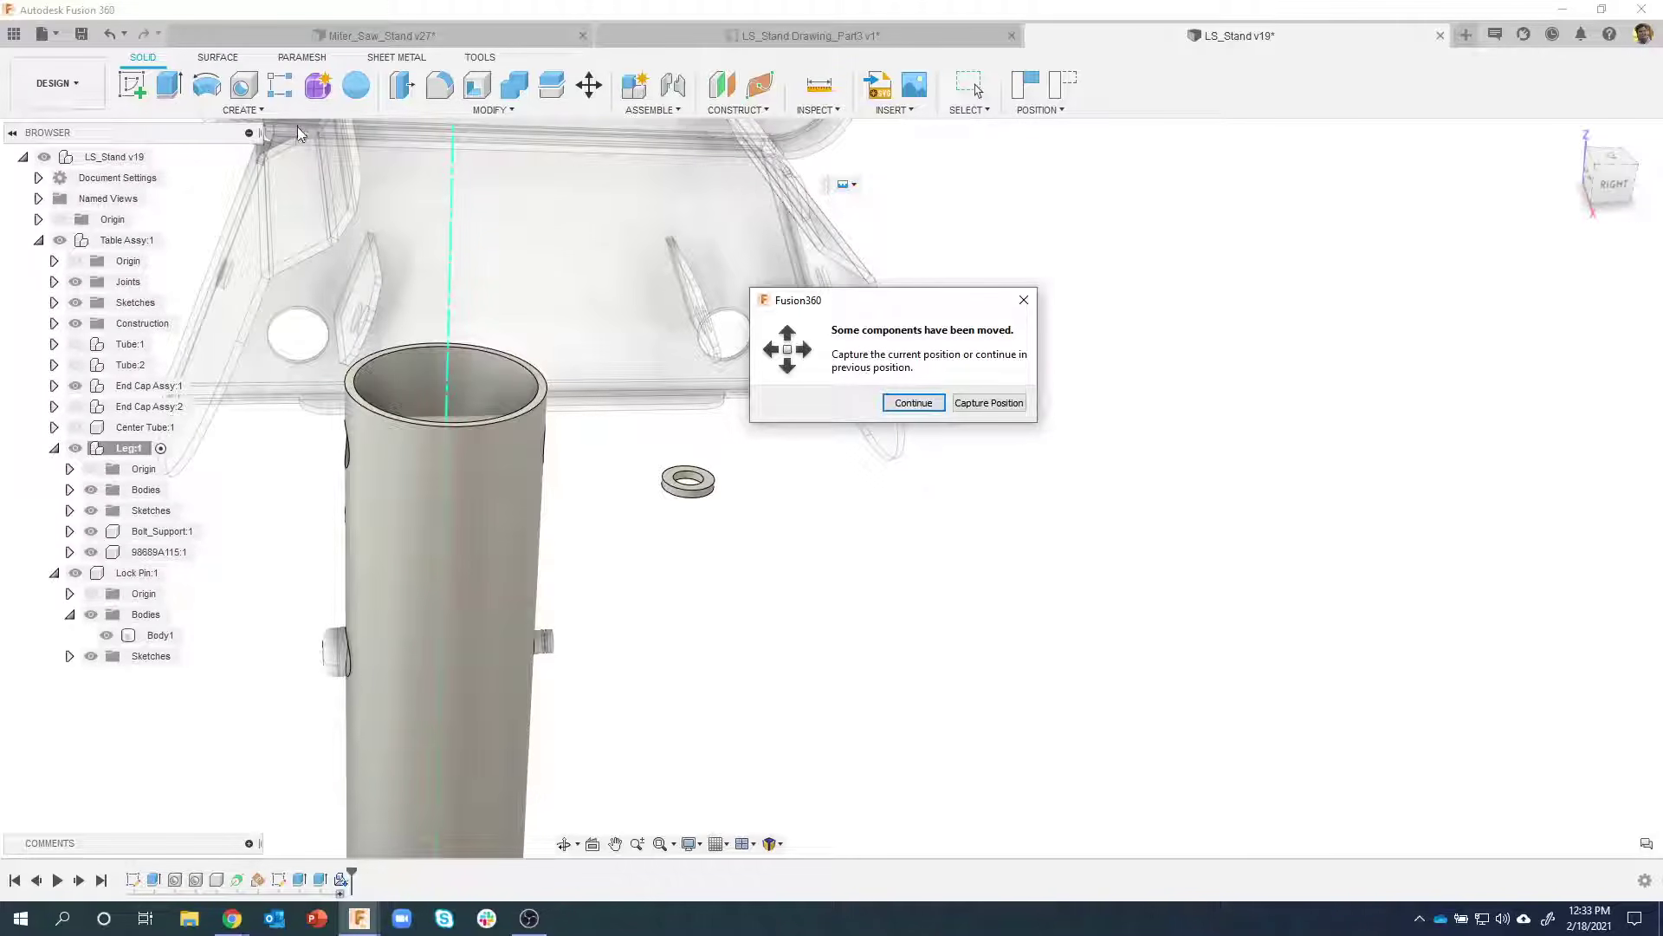
{"action": "left_click", "coordinate": [969, 404]}
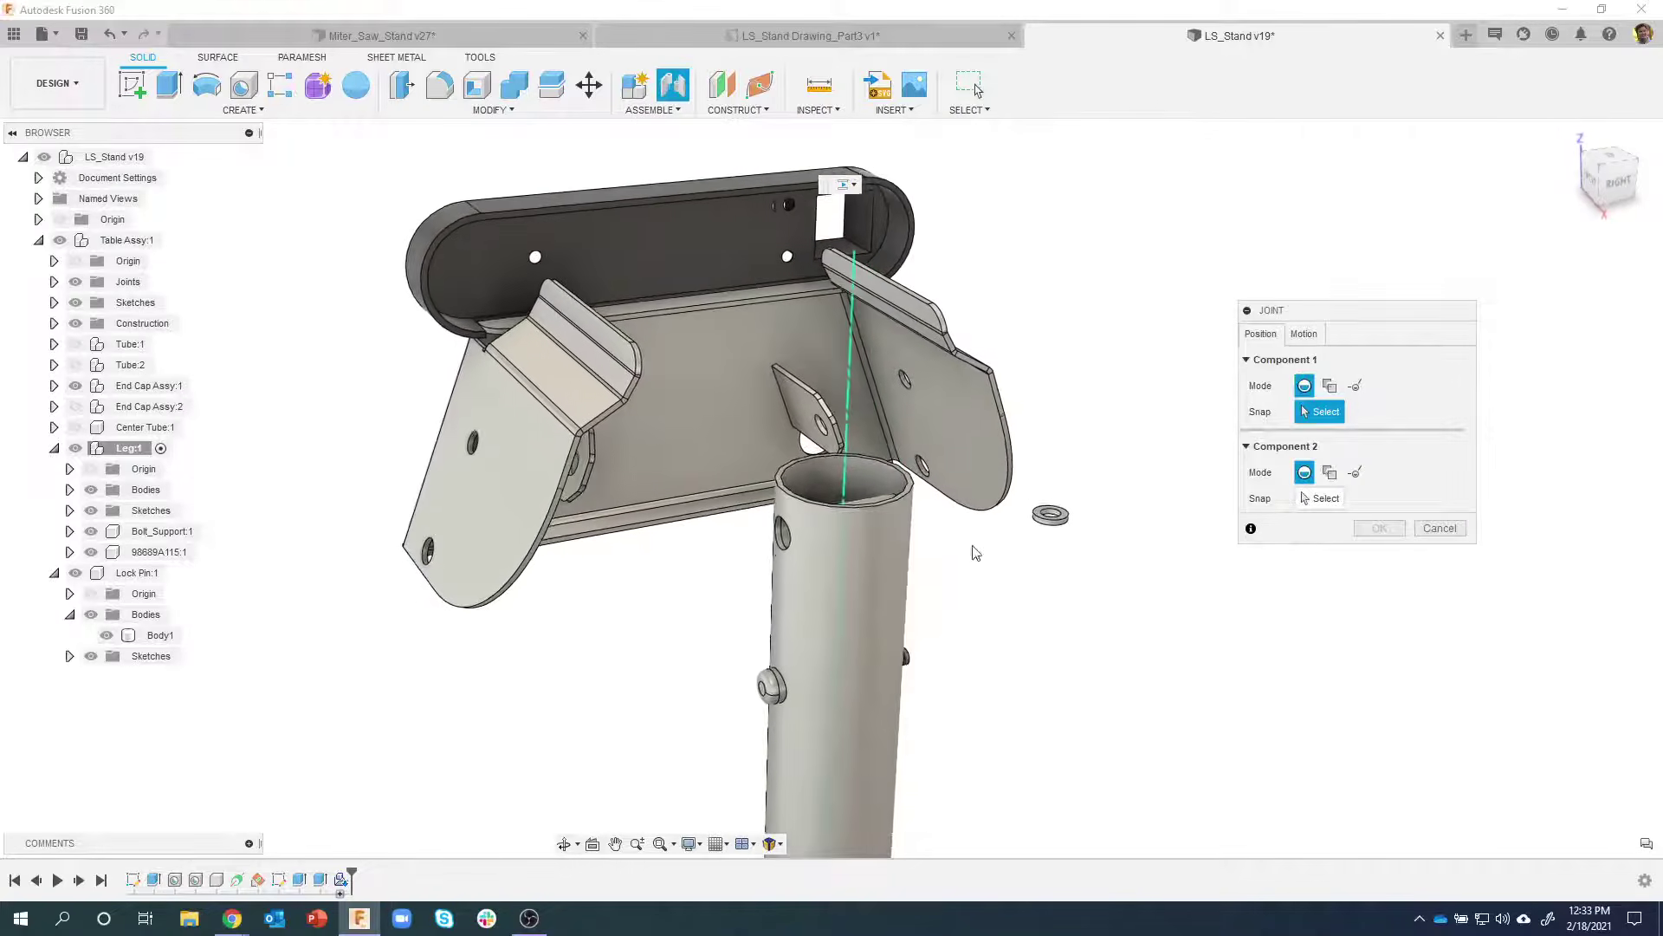
{"action": "scroll", "coordinate": [1005, 537], "scroll_direction": "up", "scroll_amount": 5}
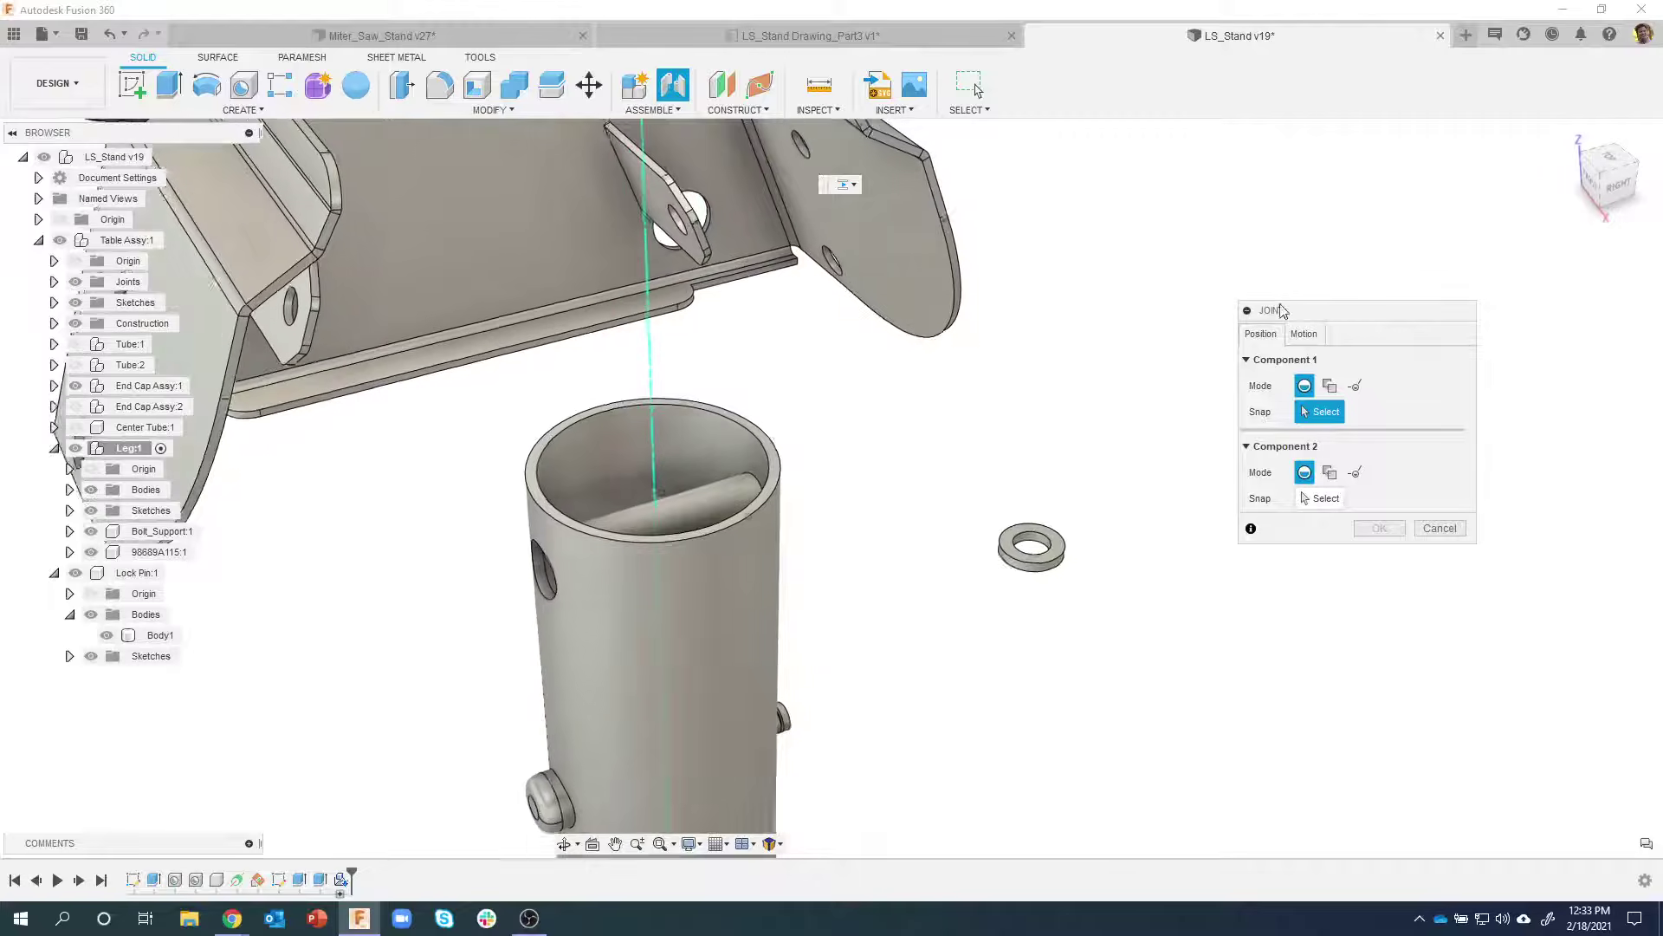
{"action": "scroll", "coordinate": [1283, 310], "scroll_direction": "up", "scroll_amount": 2}
{"action": "scroll", "coordinate": [1301, 309], "scroll_direction": "up", "scroll_amount": 3}
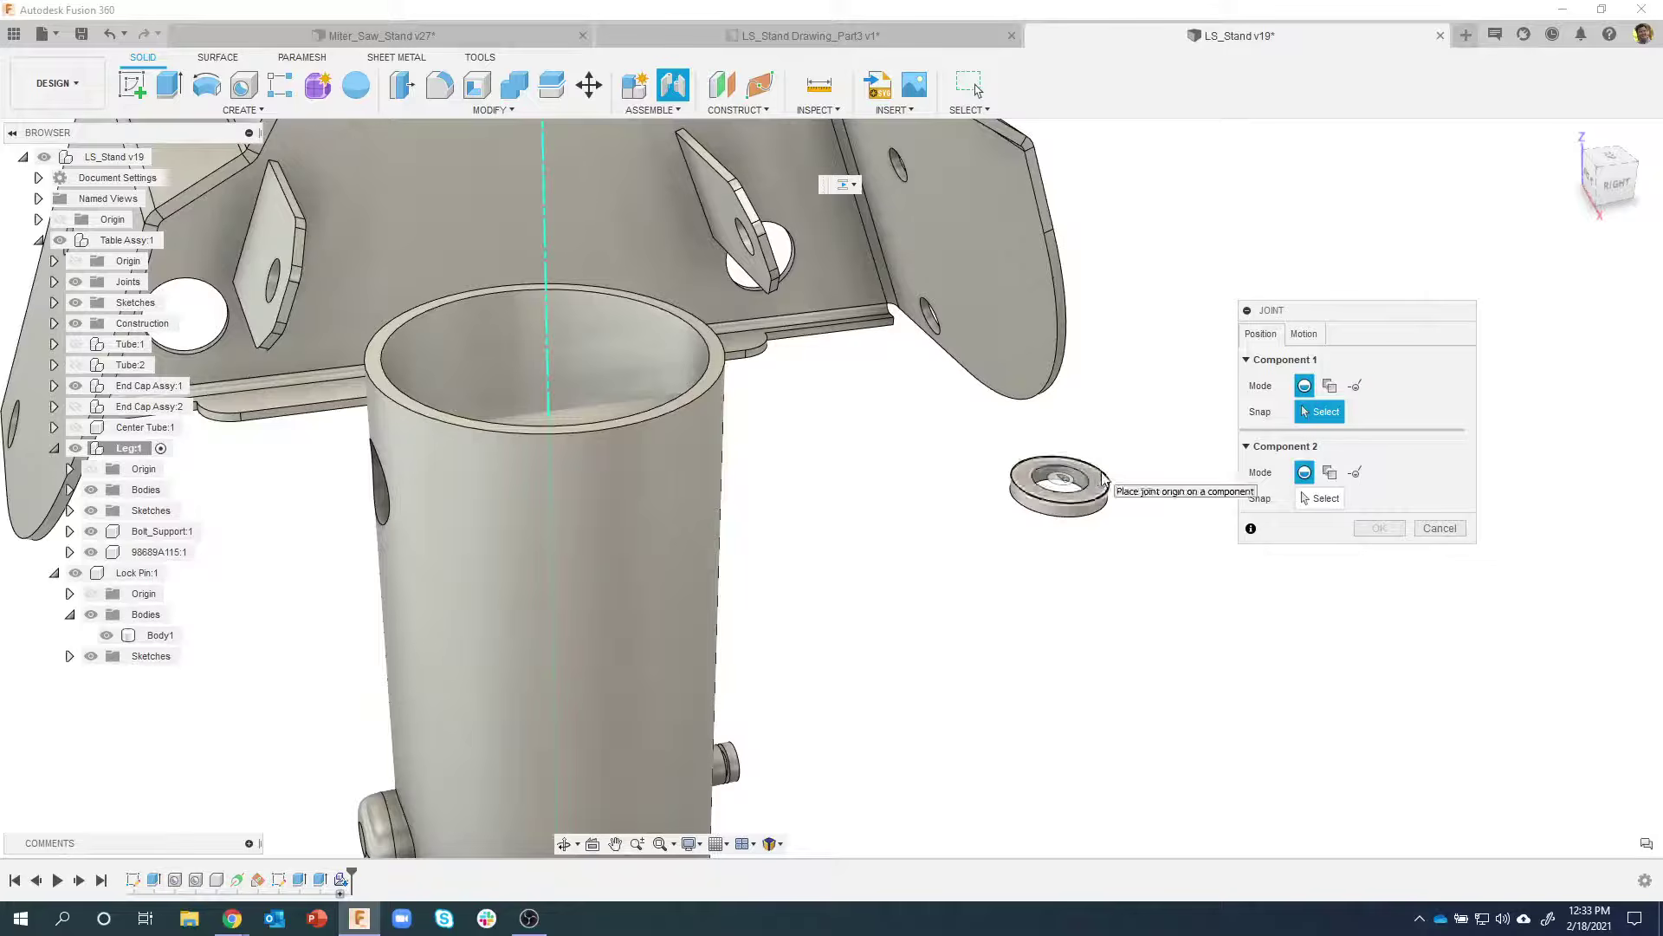
{"action": "left_click", "coordinate": [1103, 479]}
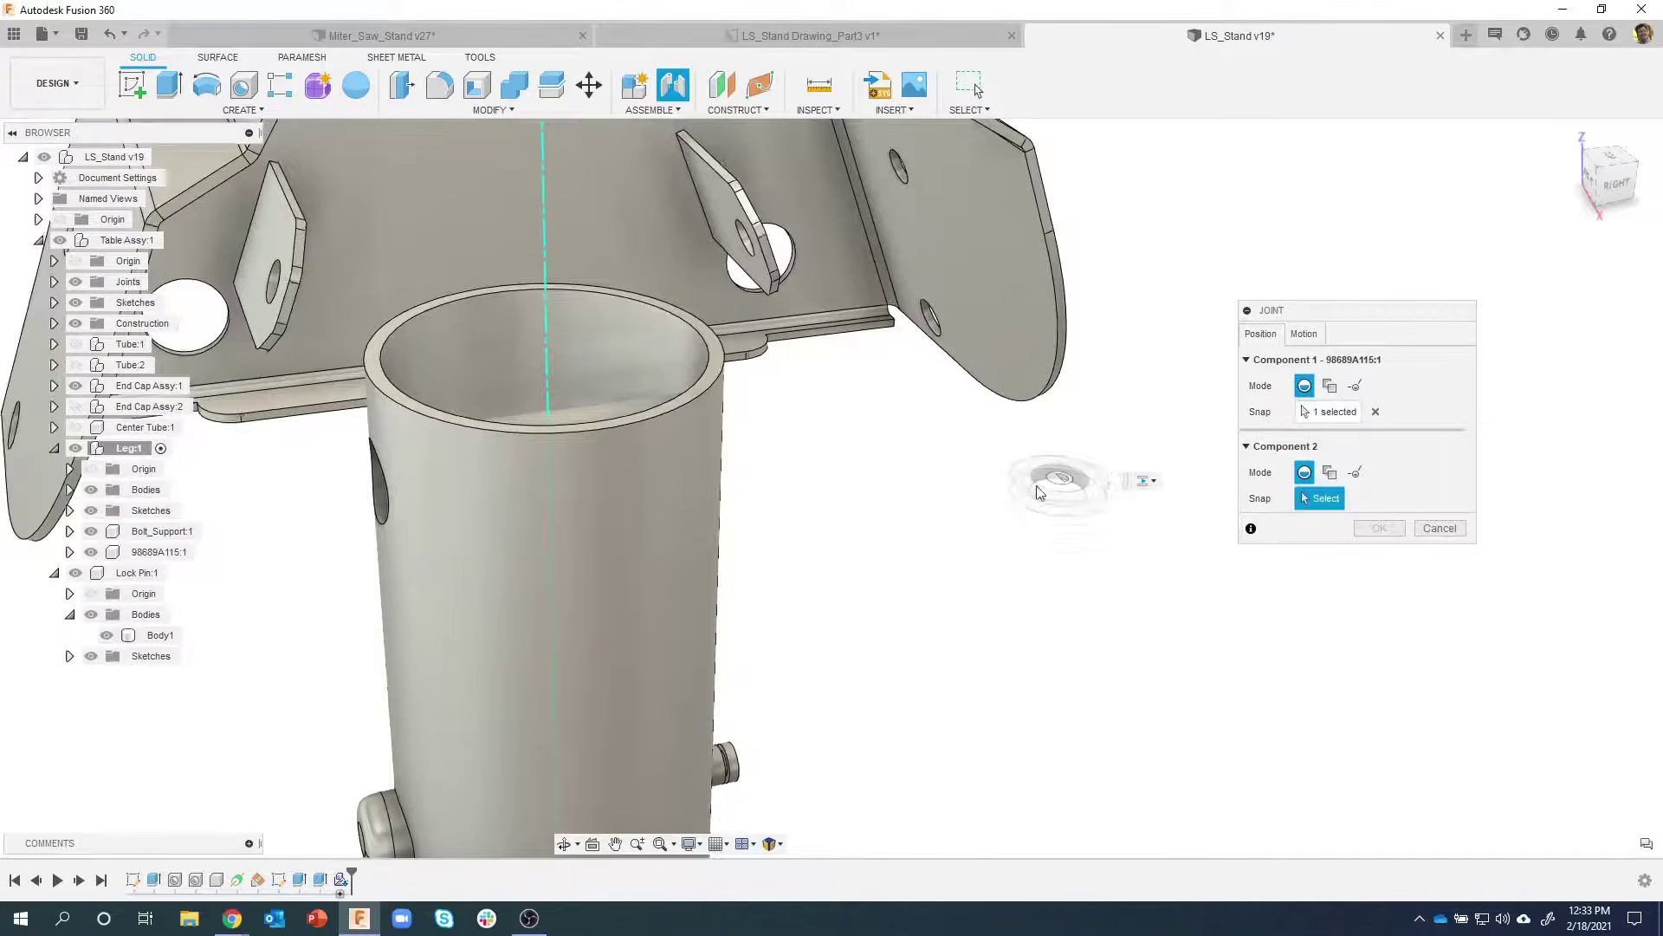
Hide the Lock Pin's body and snap the joint's second origin to the centre of the Leg's pin hole
{"action": "middle_click_drag", "start_coordinate": [1103, 480], "coordinate": [718, 310], "text": "shift"}
{"action": "scroll", "coordinate": [830, 555], "scroll_direction": "up", "scroll_amount": 5}
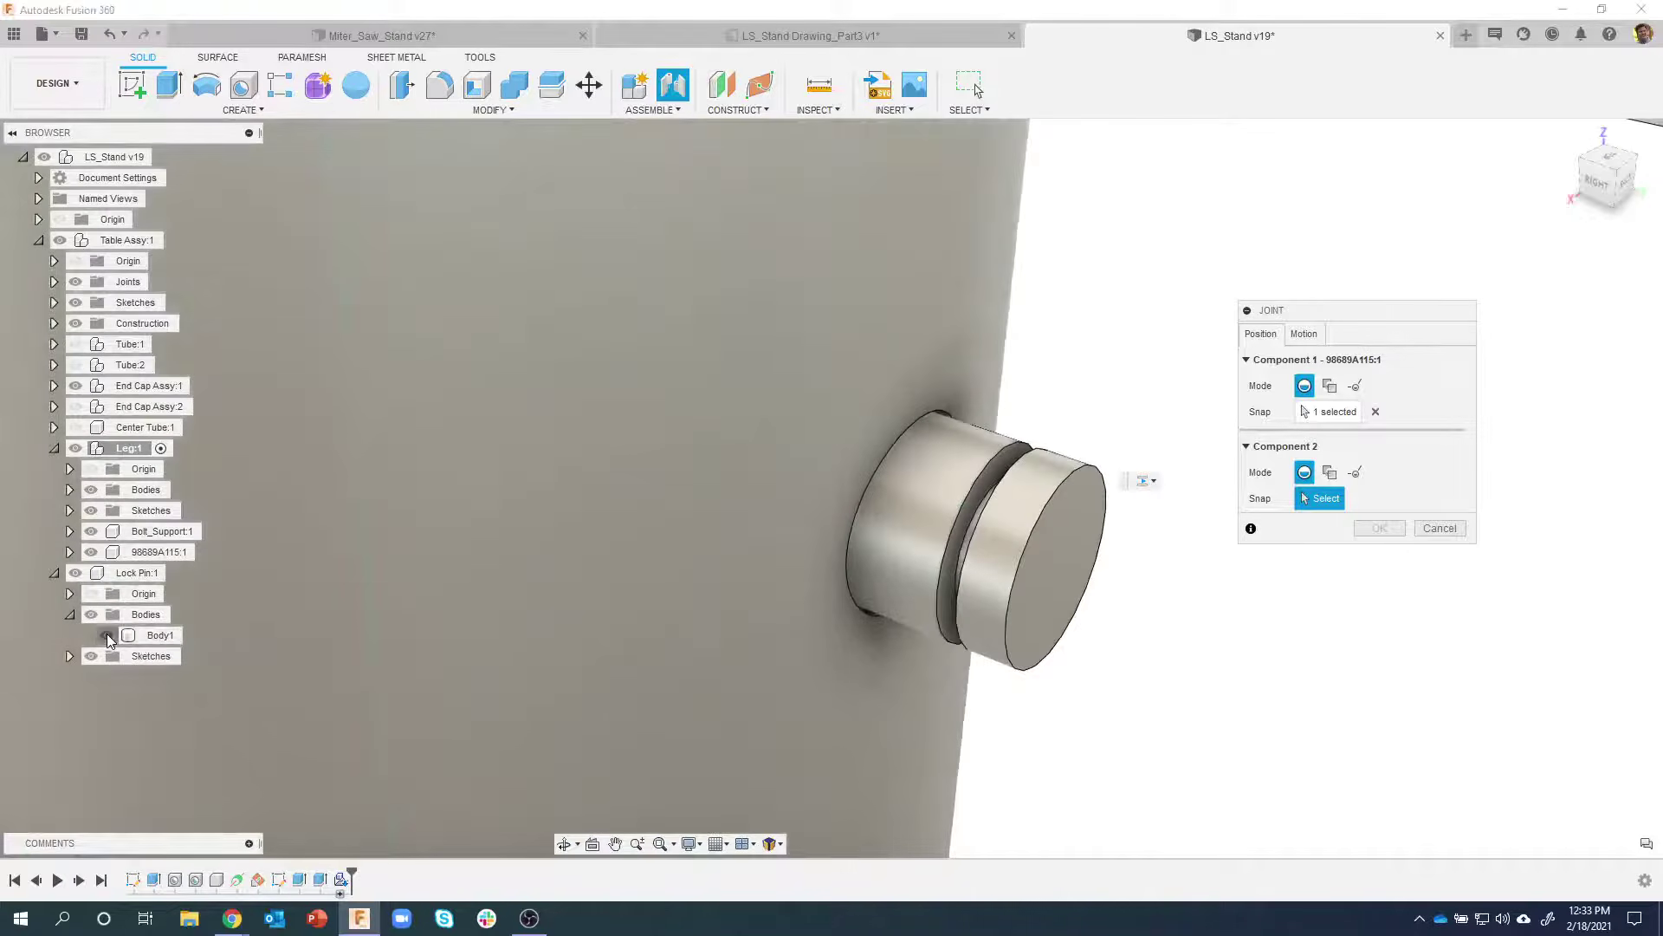
{"action": "left_click", "coordinate": [106, 634]}
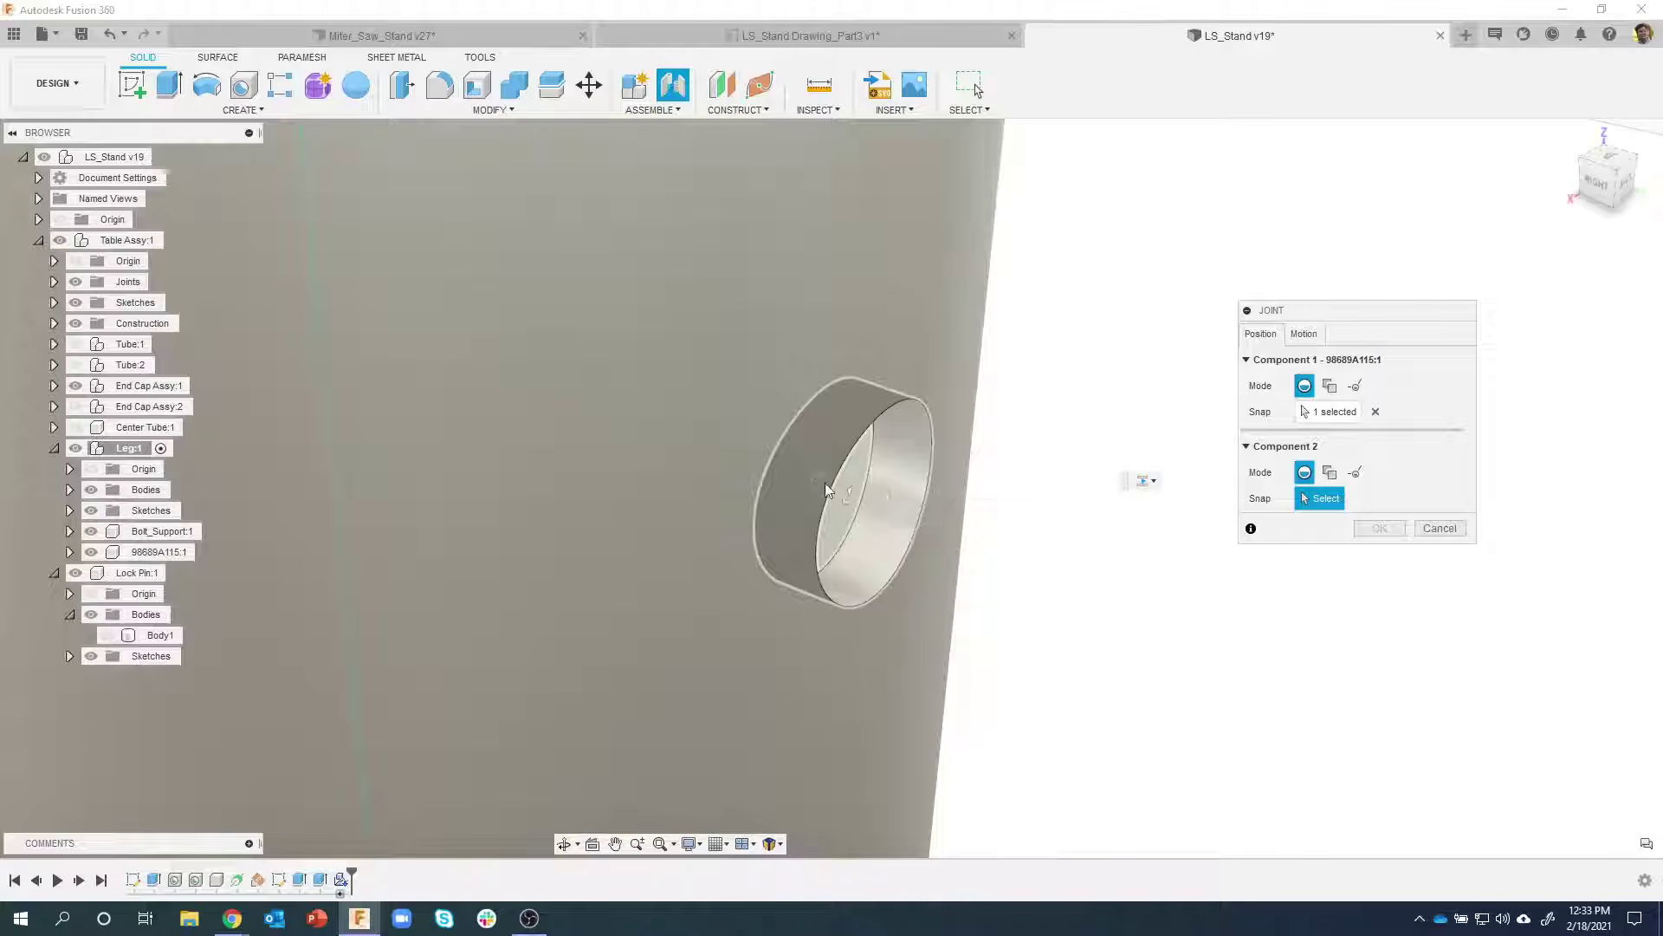
{"action": "left_click", "coordinate": [884, 505]}
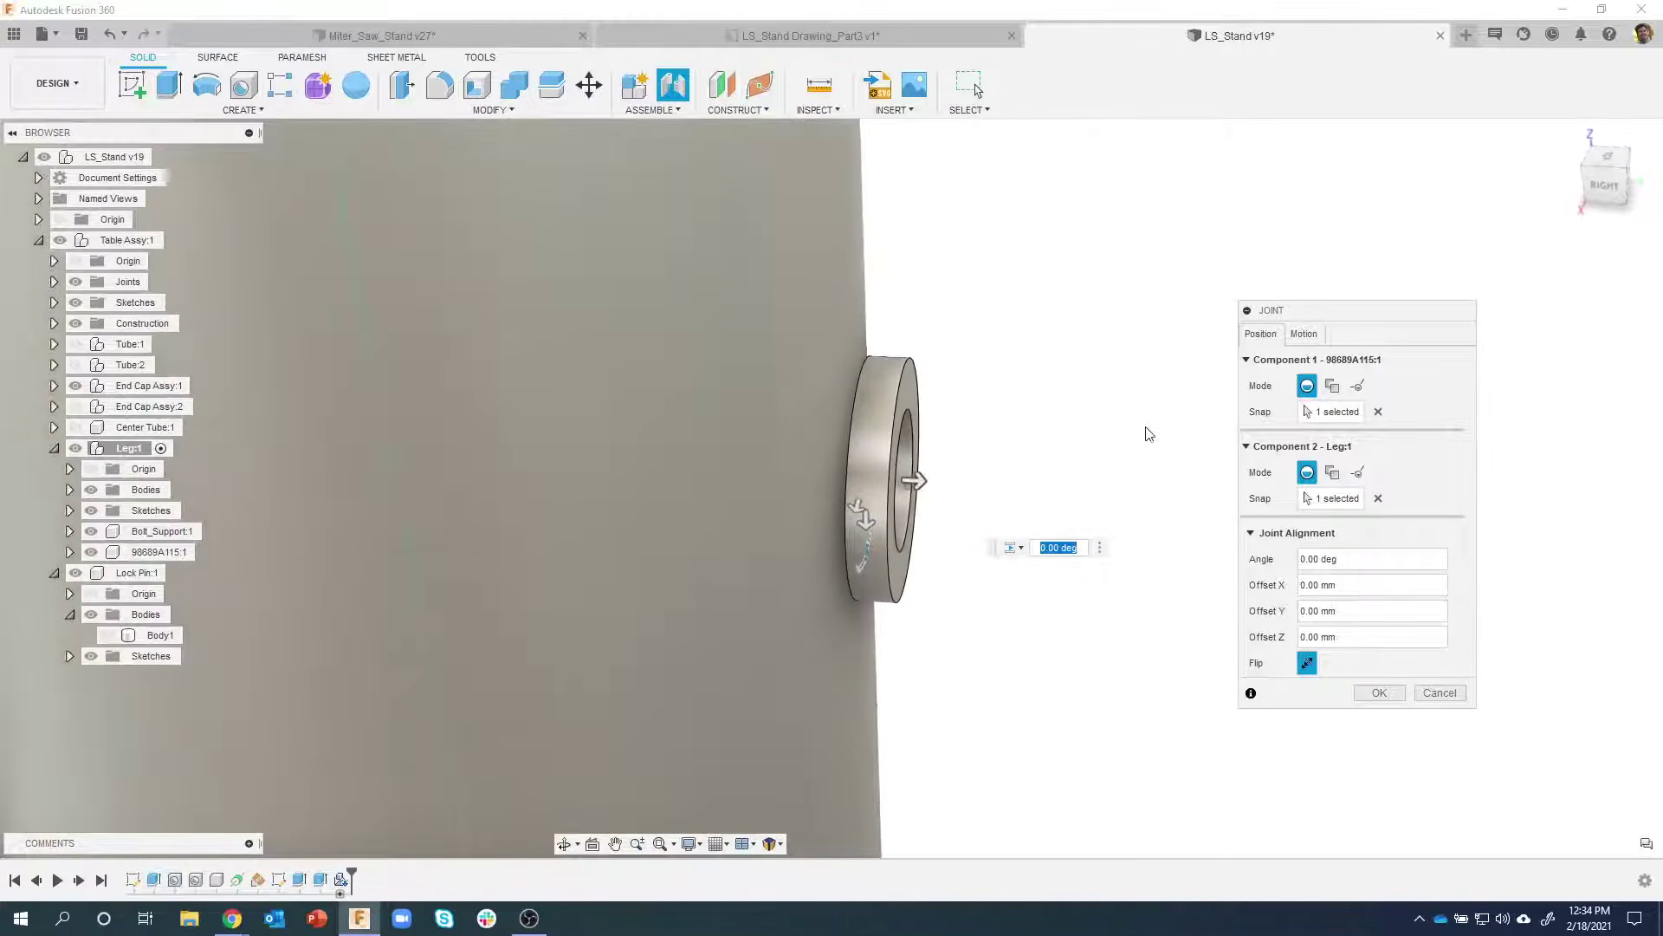
Set the joint's motion type to Rigid and create the joint between the washer and the Leg
{"action": "left_click", "coordinate": [1304, 334]}
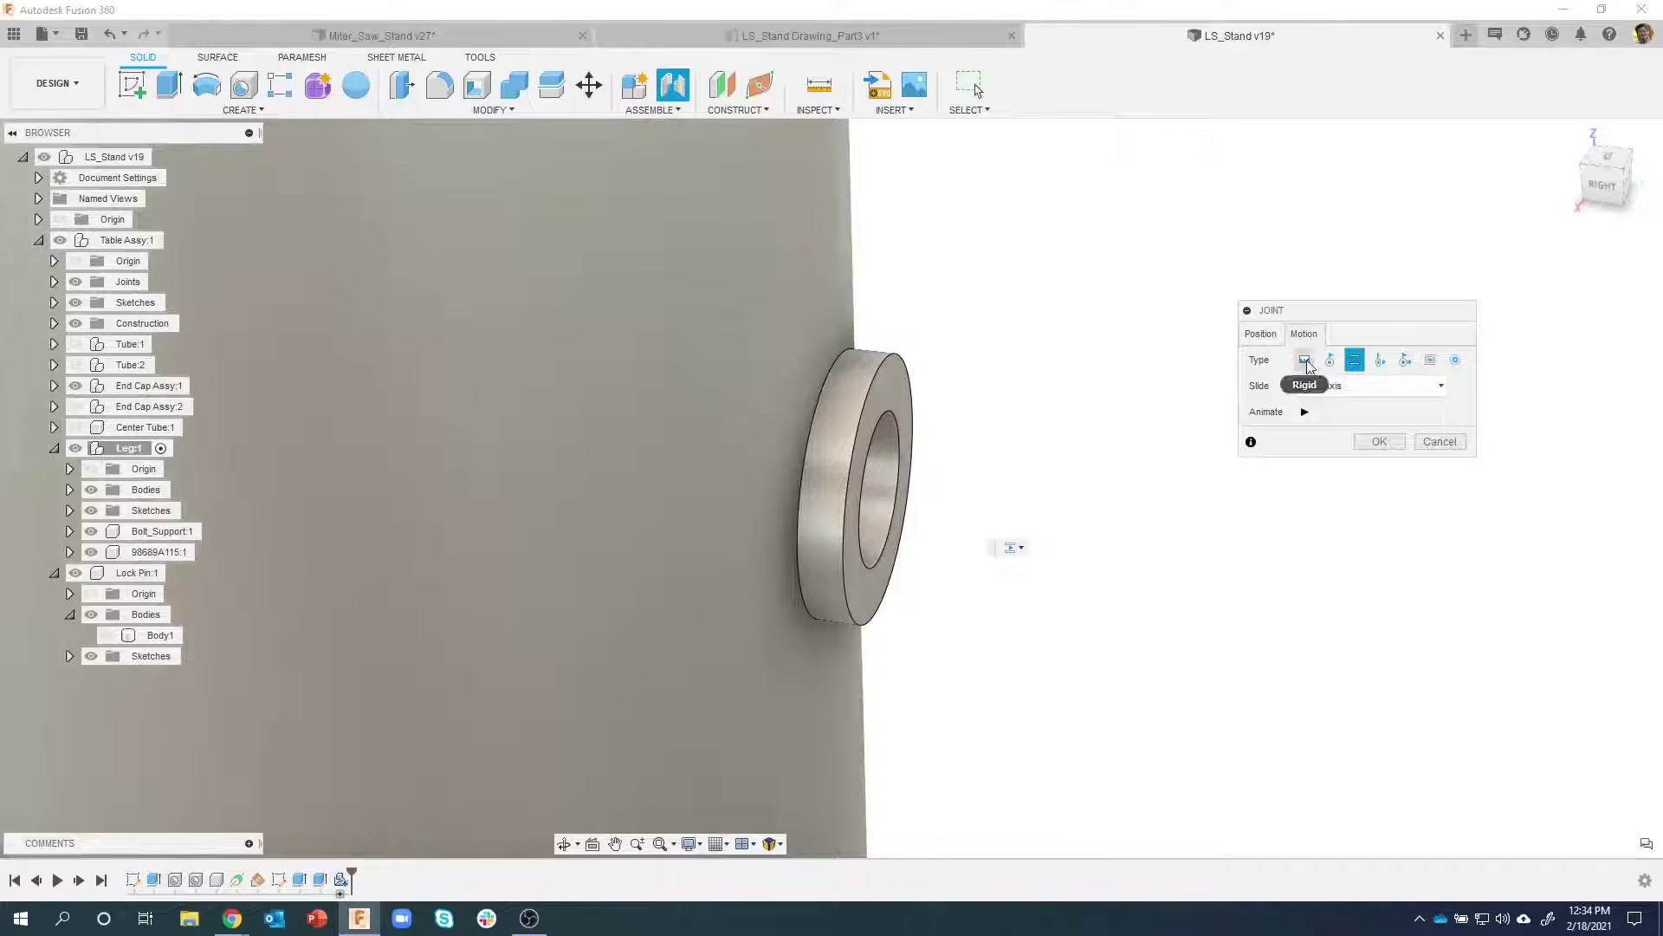
{"action": "left_click", "coordinate": [1309, 357]}
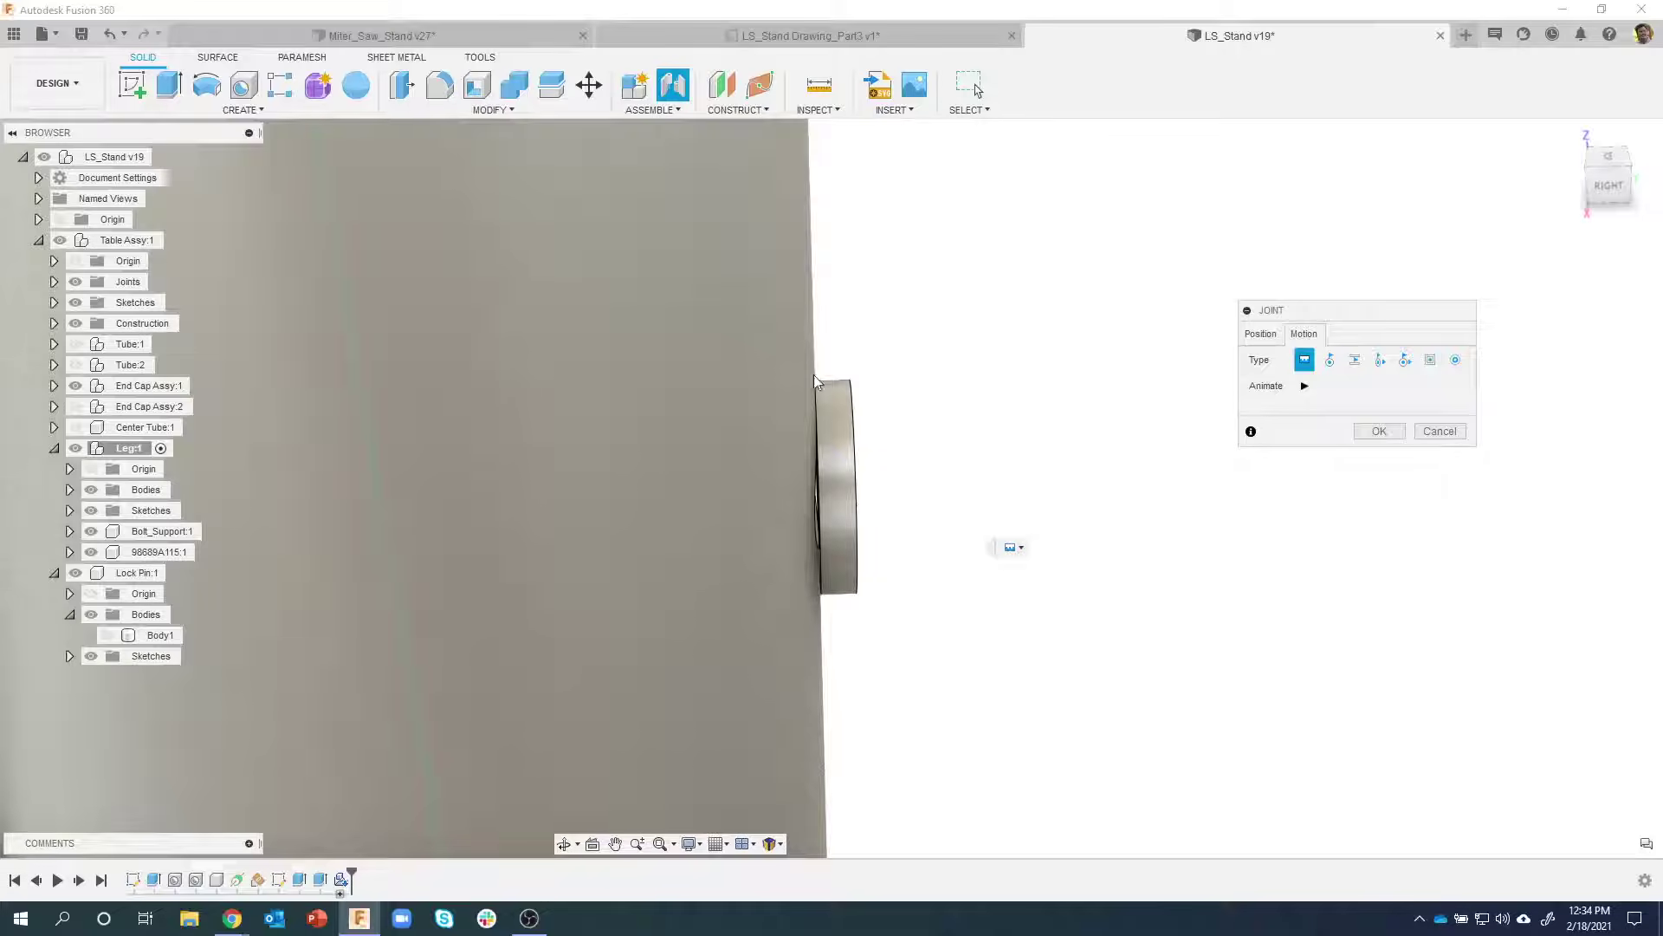
{"action": "middle_click_drag", "start_coordinate": [813, 375], "coordinate": [848, 509], "text": "shift"}
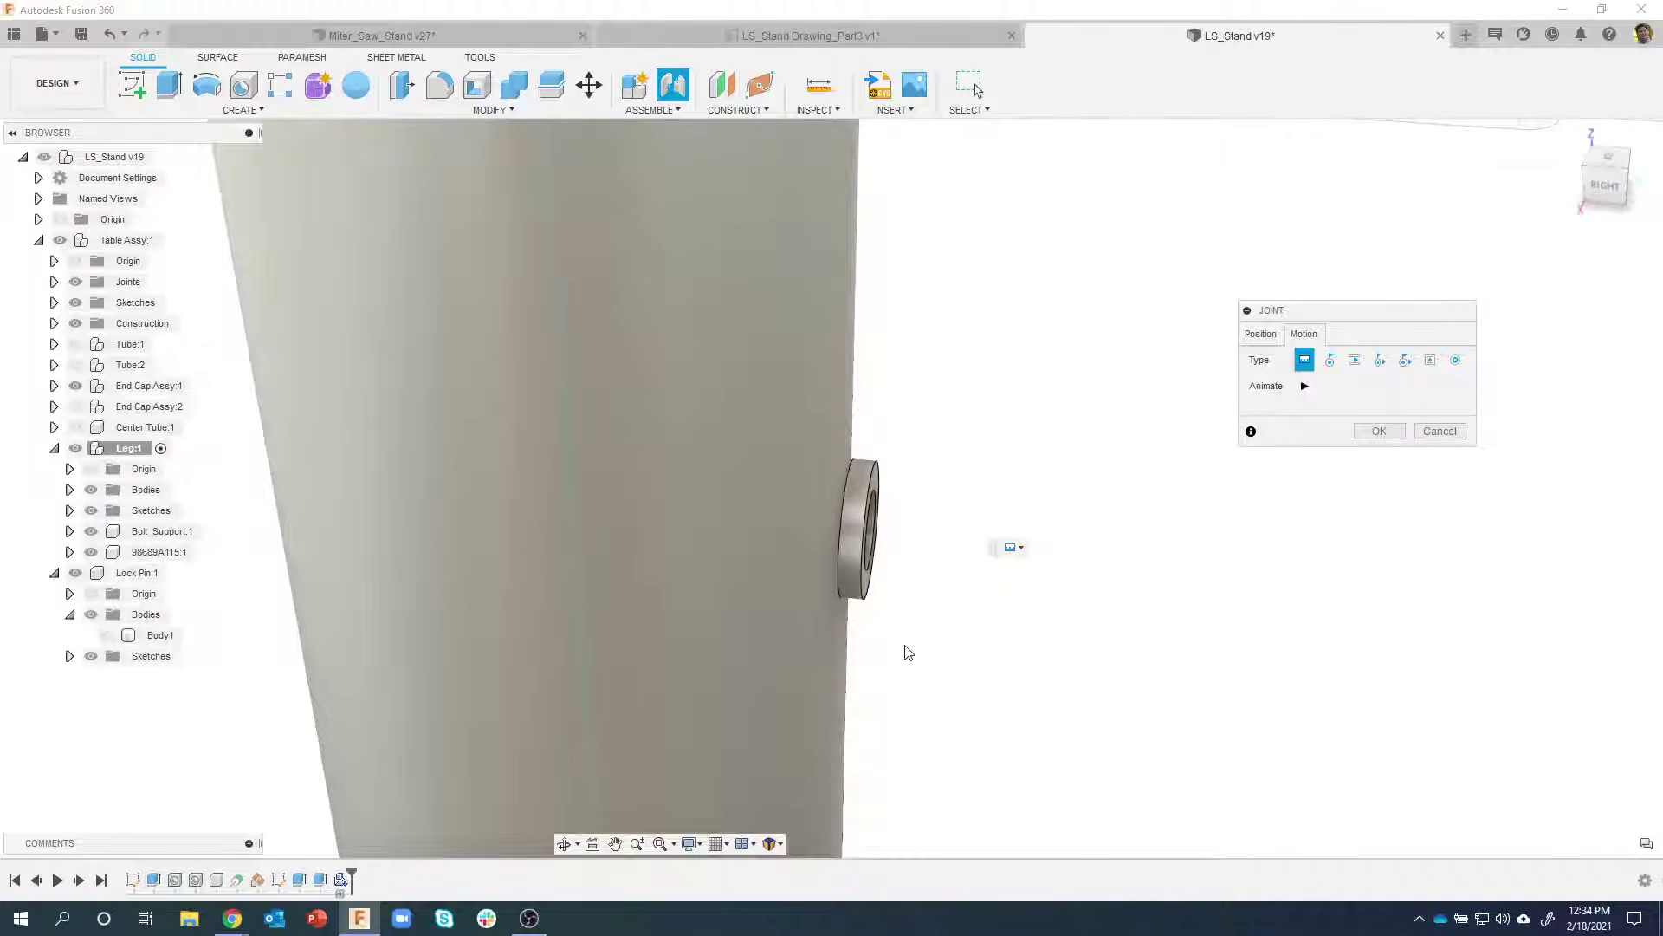
{"action": "middle_click_drag", "start_coordinate": [908, 652], "coordinate": [856, 528], "text": "shift"}
{"action": "scroll", "coordinate": [864, 560], "scroll_direction": "up", "scroll_amount": 3}
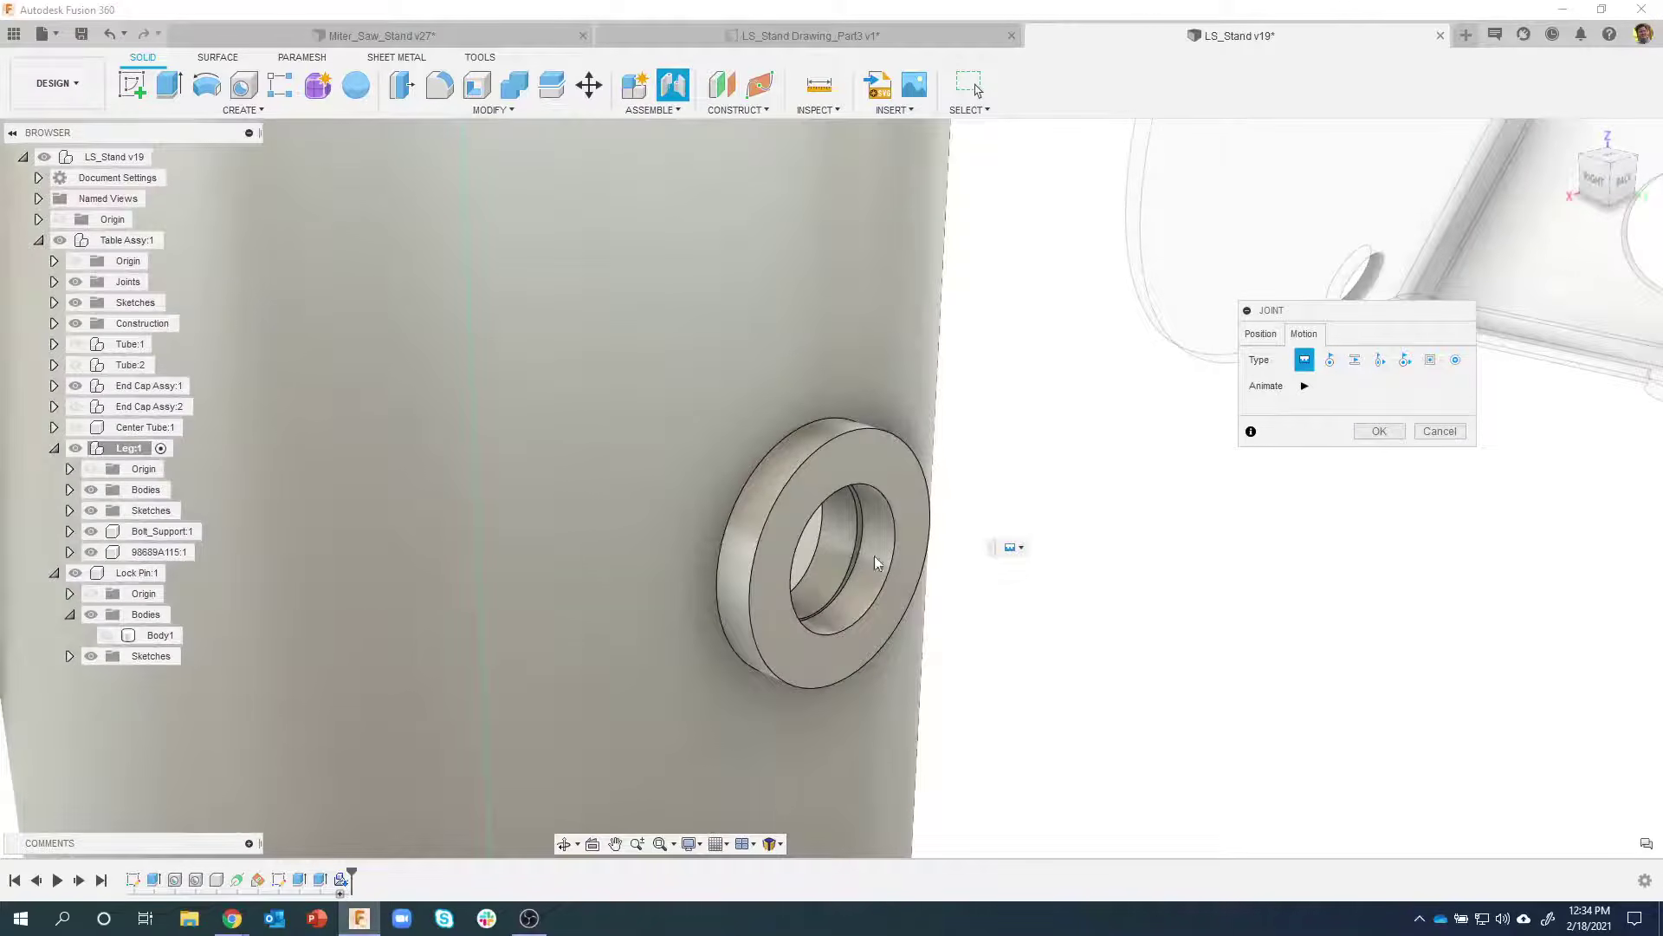
{"action": "left_click", "coordinate": [1378, 430]}
{"action": "scroll", "coordinate": [1203, 621], "scroll_direction": "down", "scroll_amount": 4}
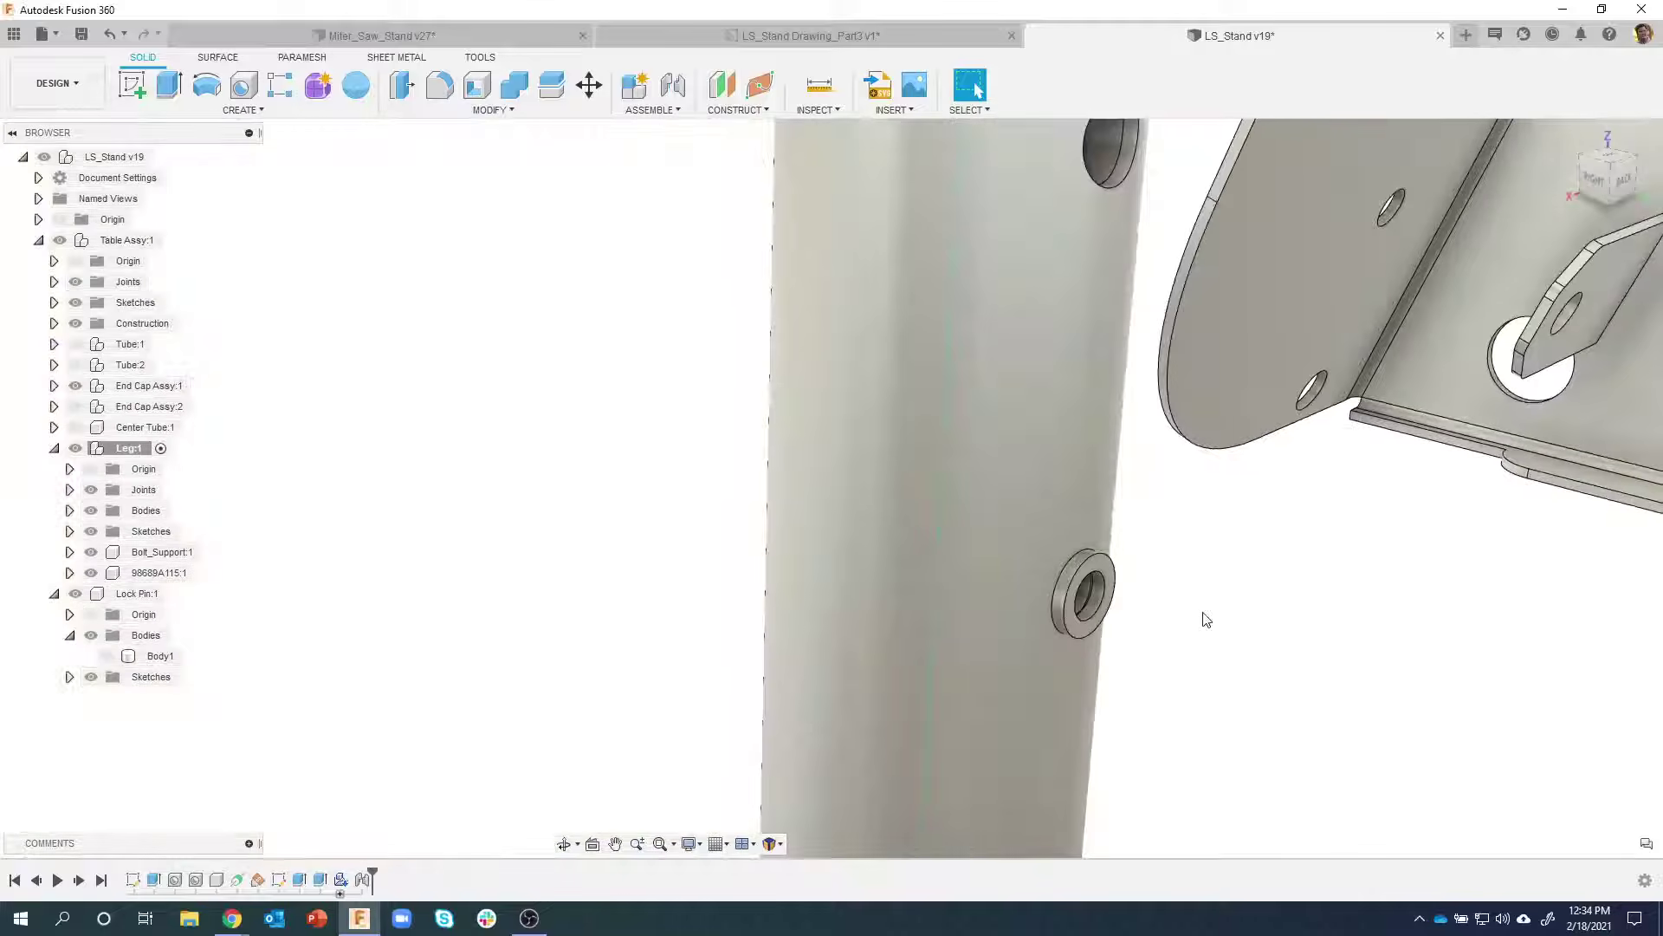
Show the Lock Pin's Body1 so the pin appears through the leg tube
{"action": "scroll", "coordinate": [572, 598], "scroll_direction": "down", "scroll_amount": 2}
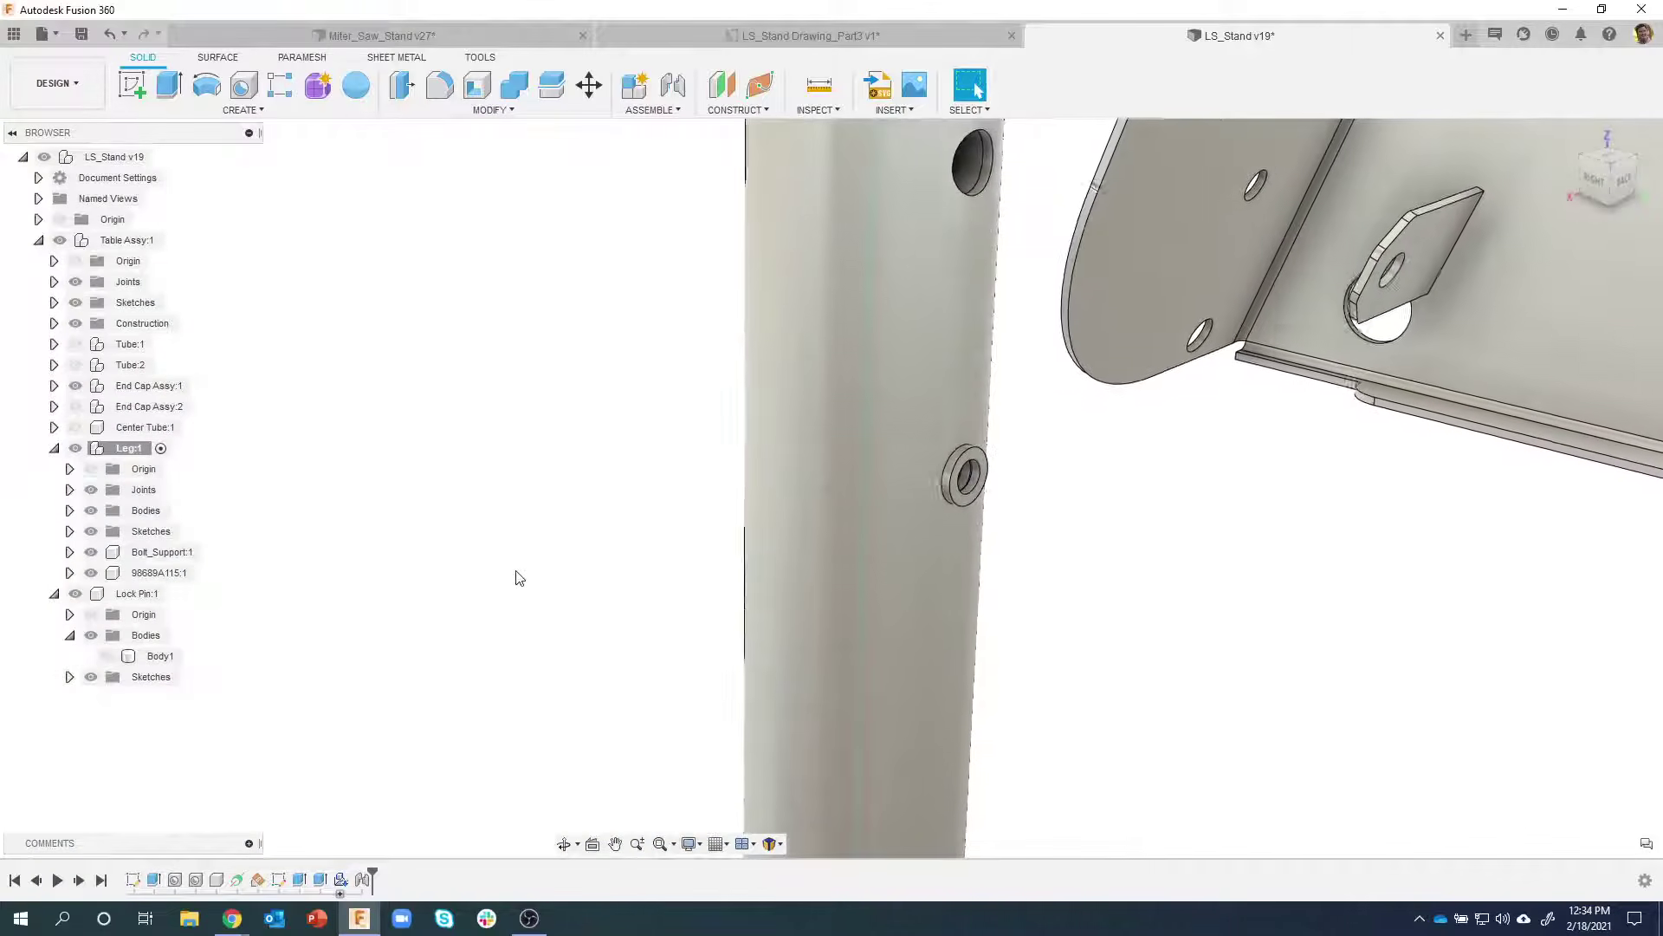
{"action": "scroll", "coordinate": [514, 528], "scroll_direction": "down", "scroll_amount": 1}
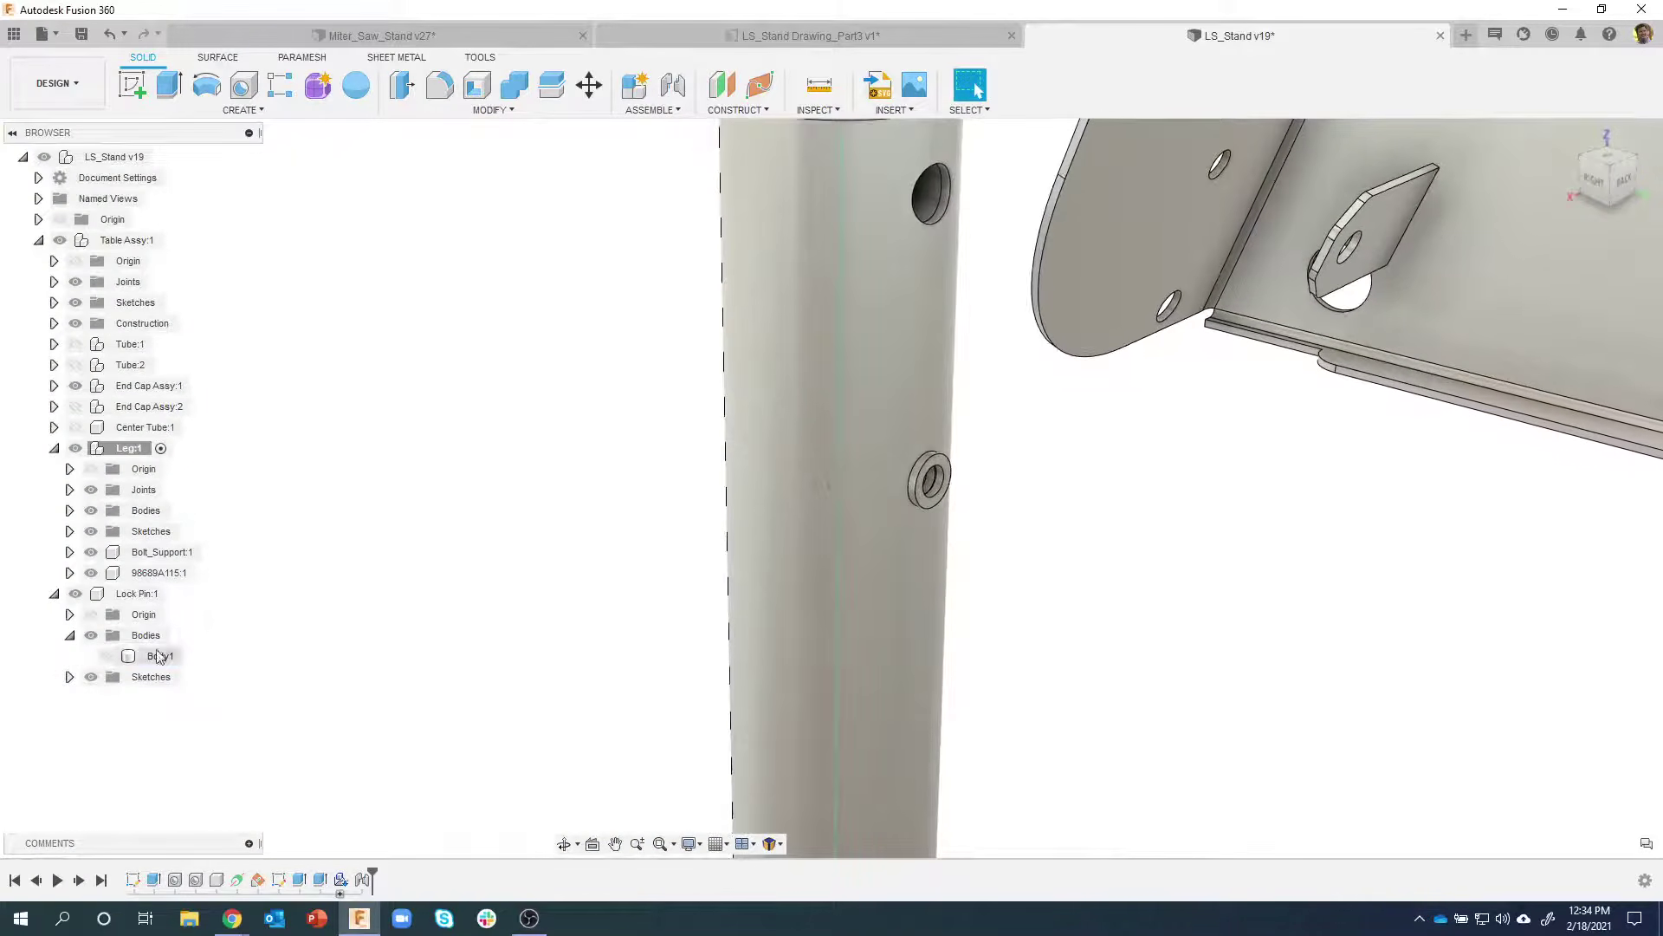
{"action": "left_click", "coordinate": [107, 655]}
{"action": "left_click", "coordinate": [140, 658]}
{"action": "middle_click_drag", "start_coordinate": [378, 523], "coordinate": [779, 260], "text": "shift"}
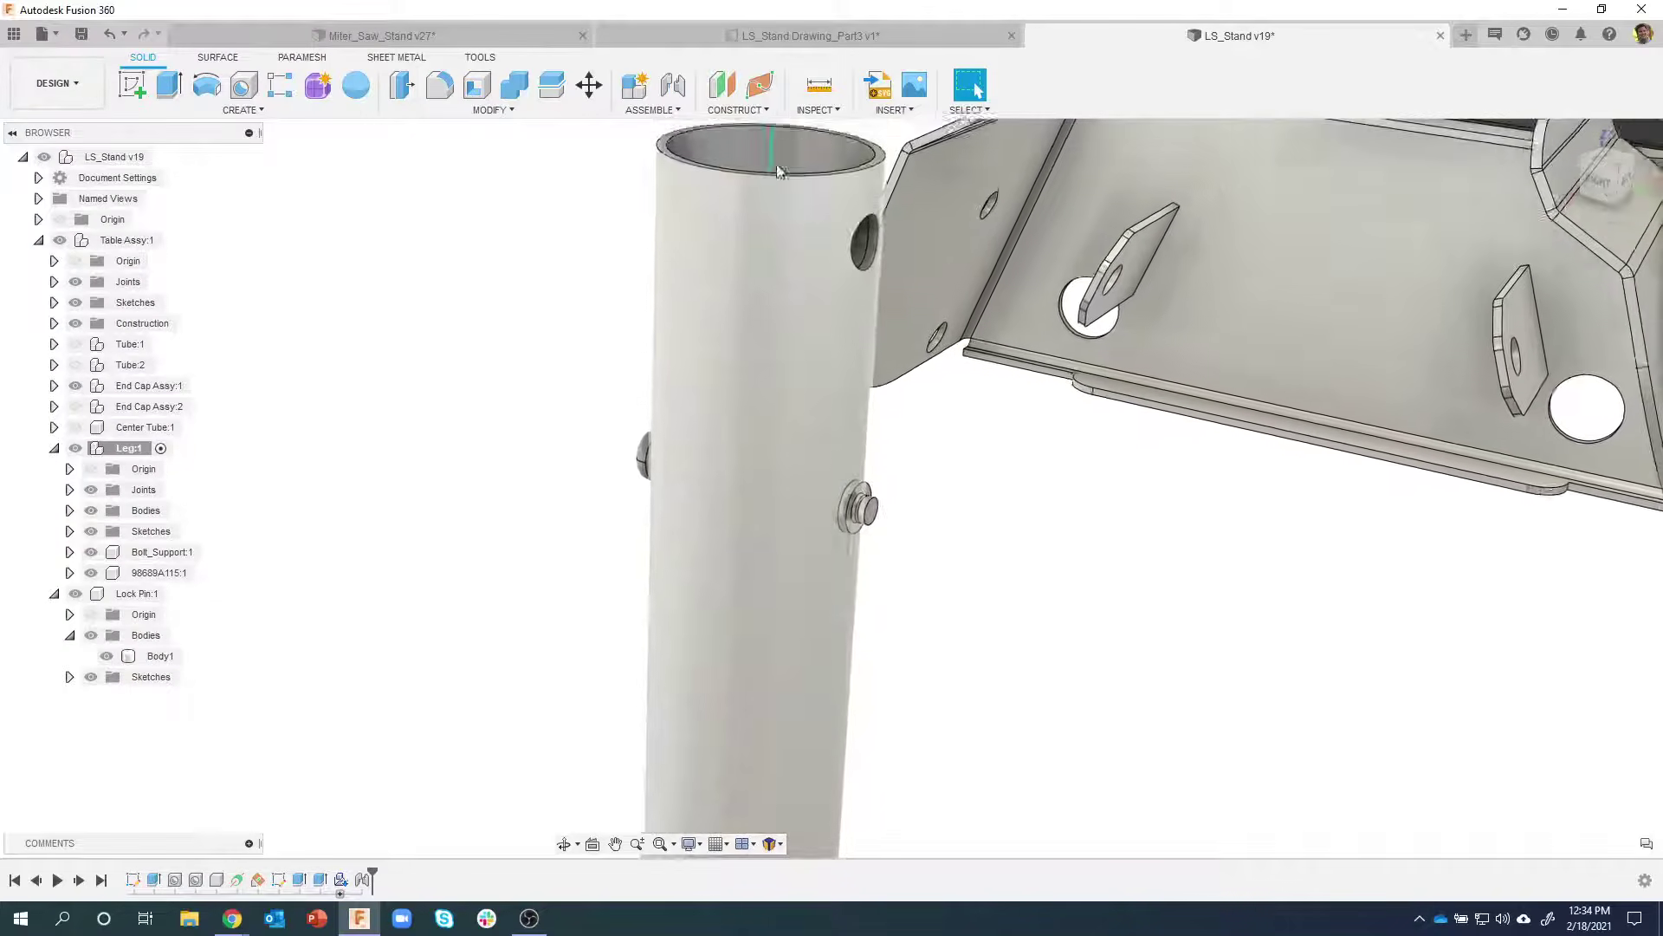
Open the McMaster-Carr component catalog in an enlarged window and search for part 99178A101
{"action": "left_click", "coordinate": [911, 111]}
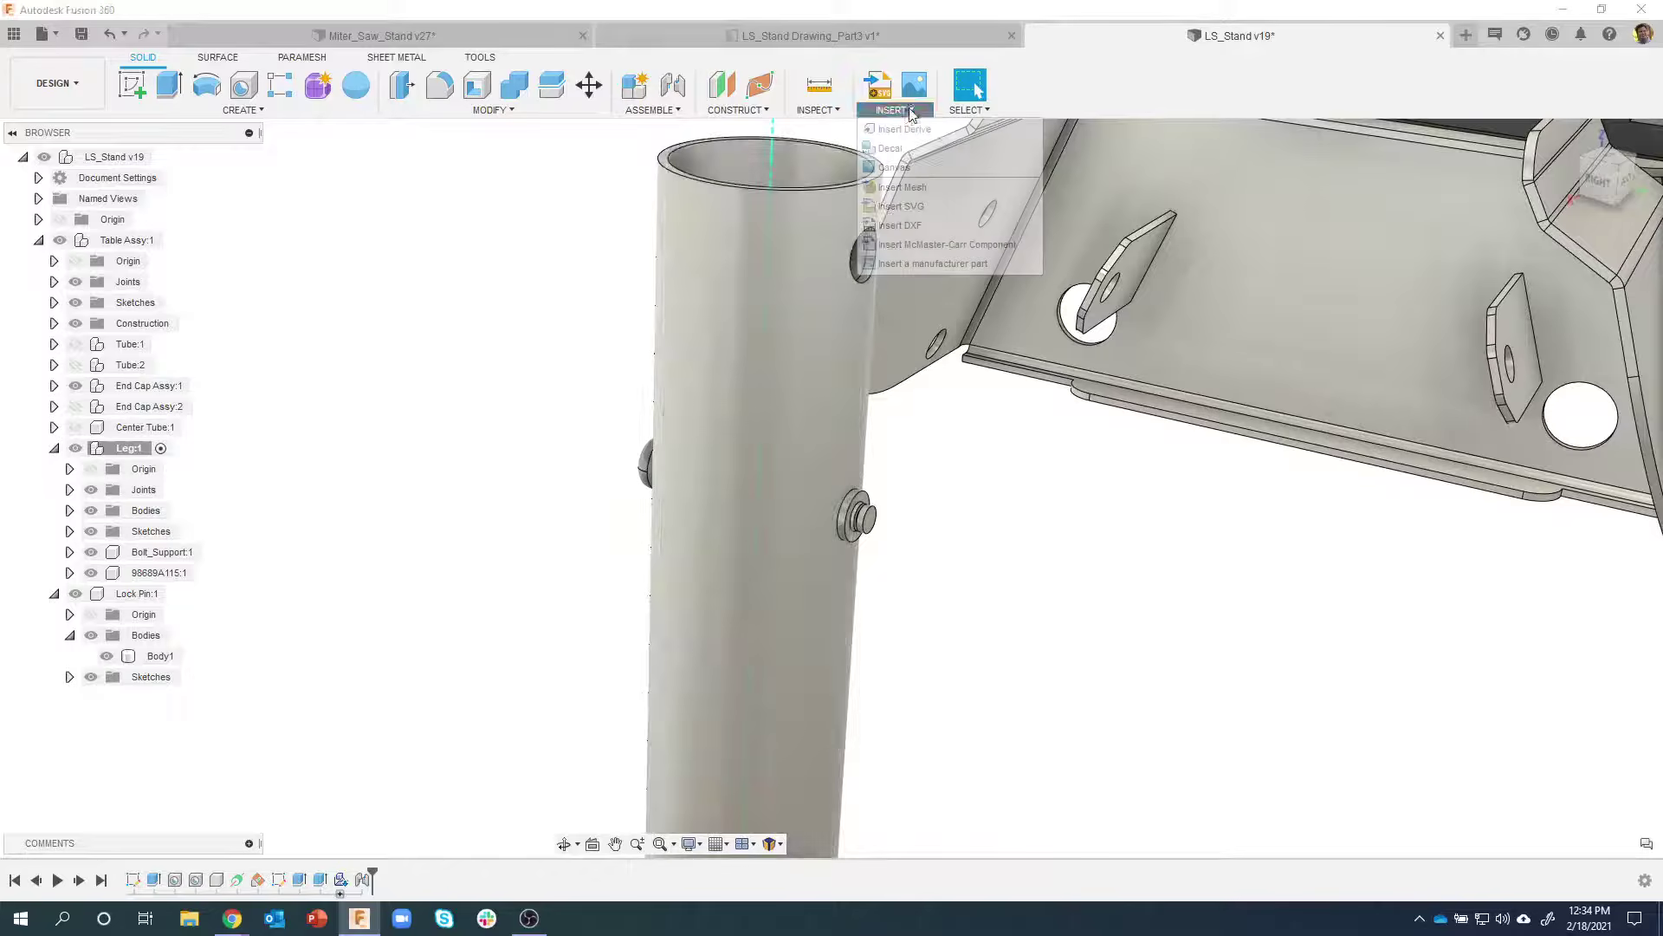
{"action": "left_click", "coordinate": [923, 245]}
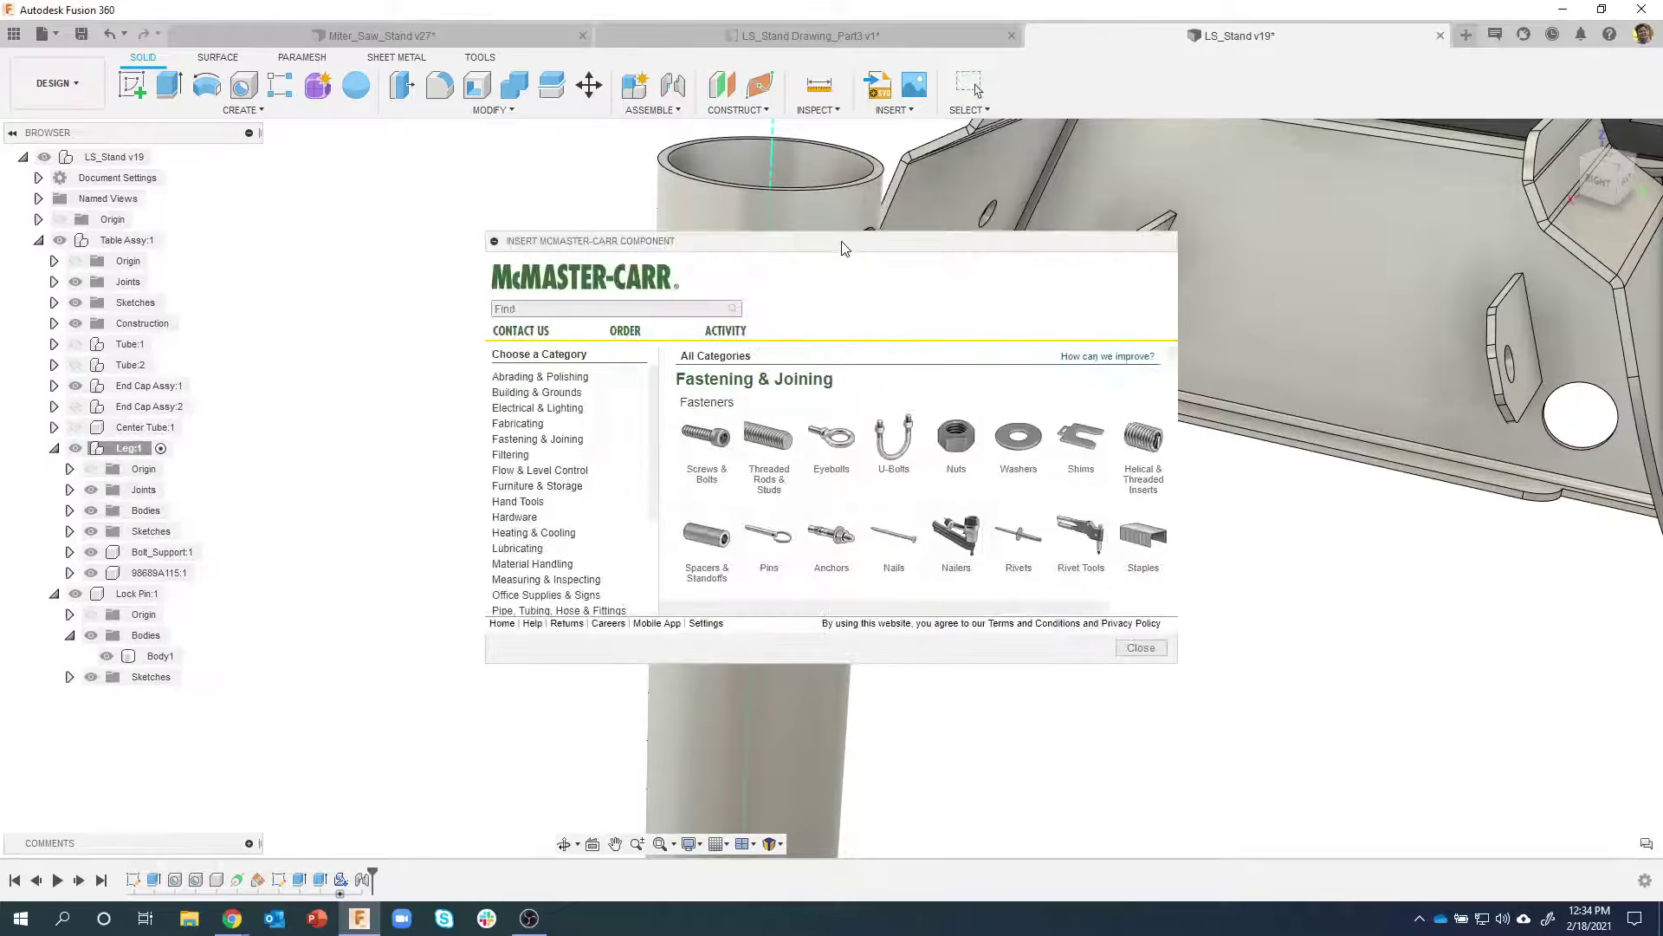
{"action": "left_click_drag", "start_coordinate": [839, 245], "coordinate": [657, 168]}
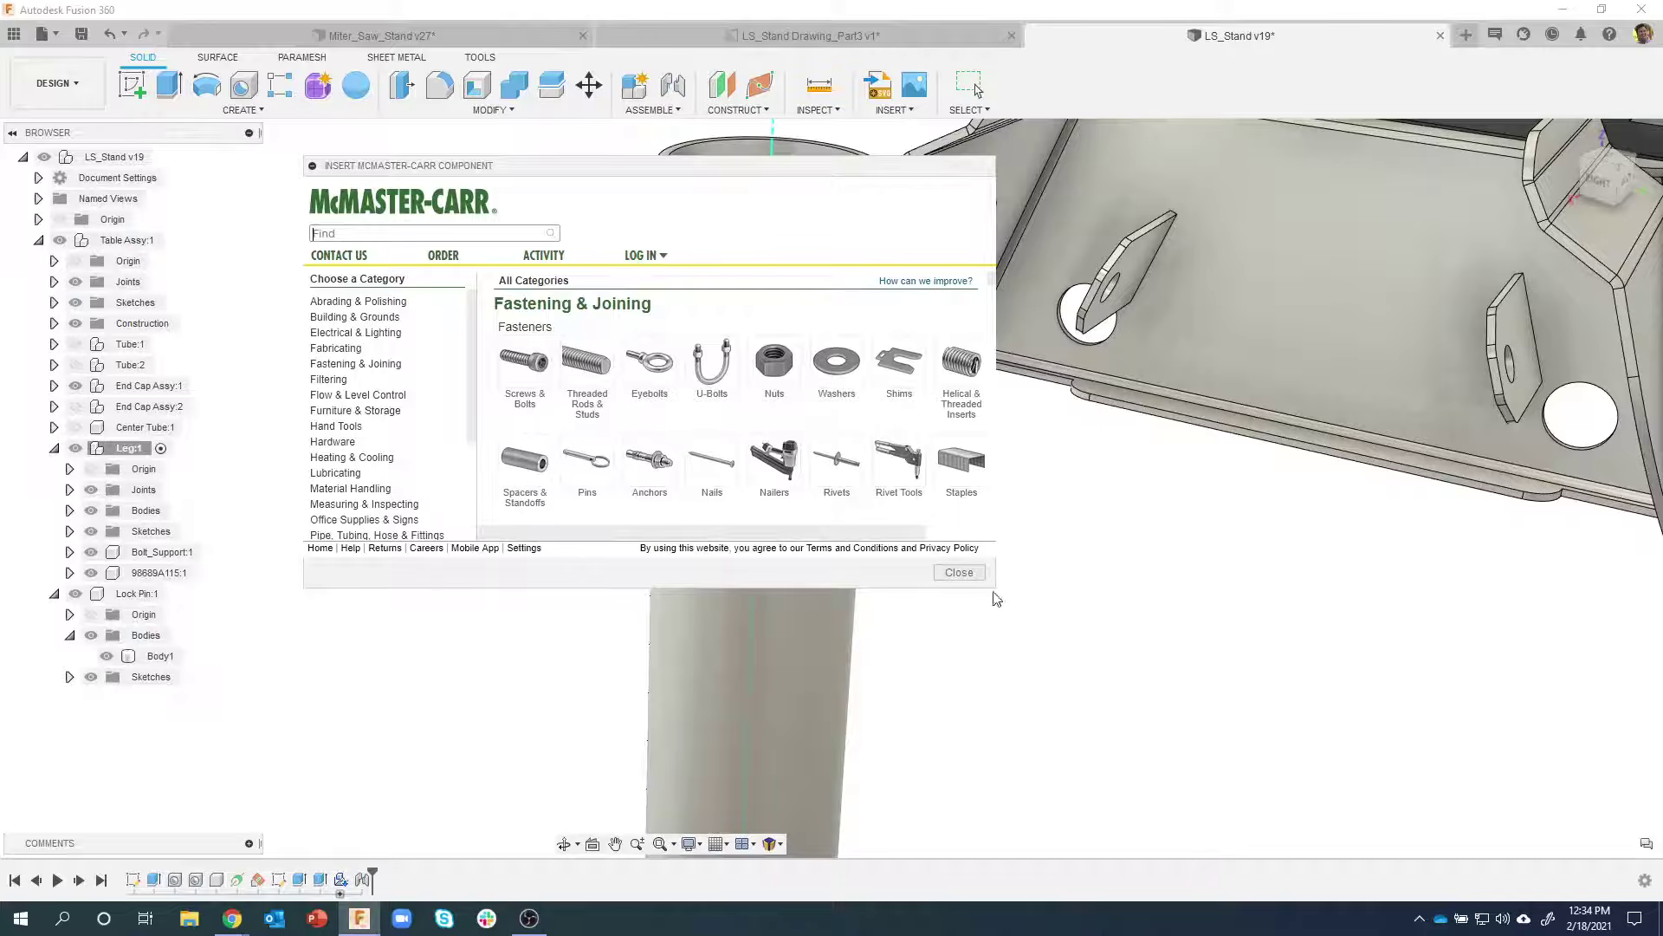
{"action": "left_click_drag", "start_coordinate": [994, 587], "coordinate": [1122, 729]}
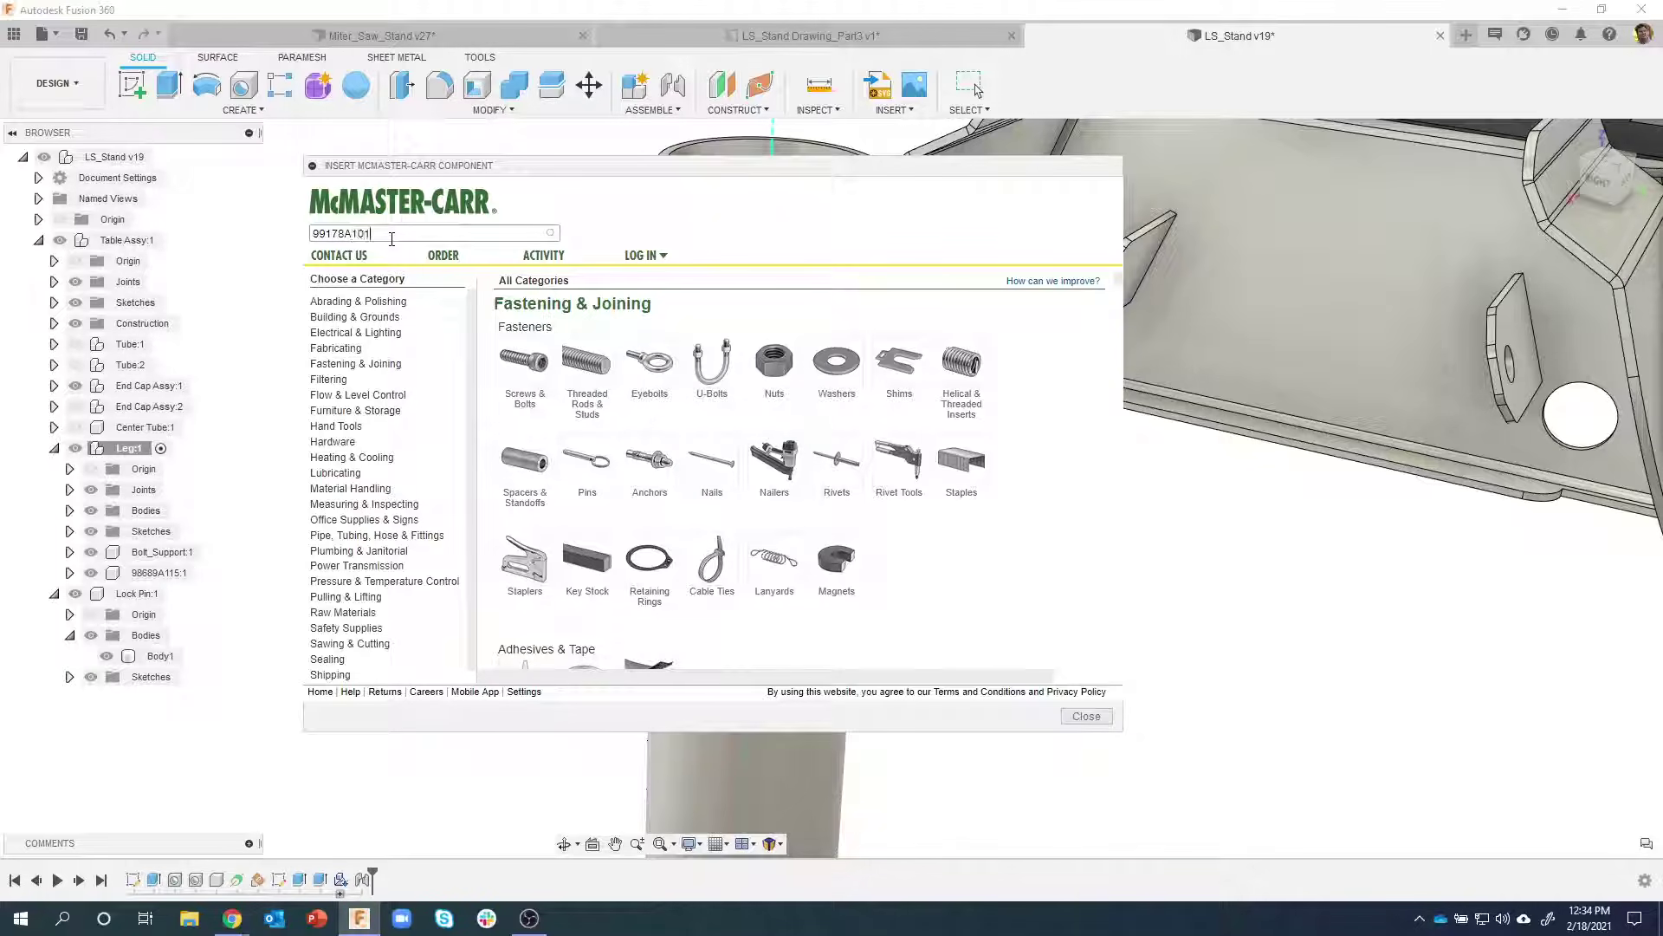
{"action": "key", "text": "Return"}
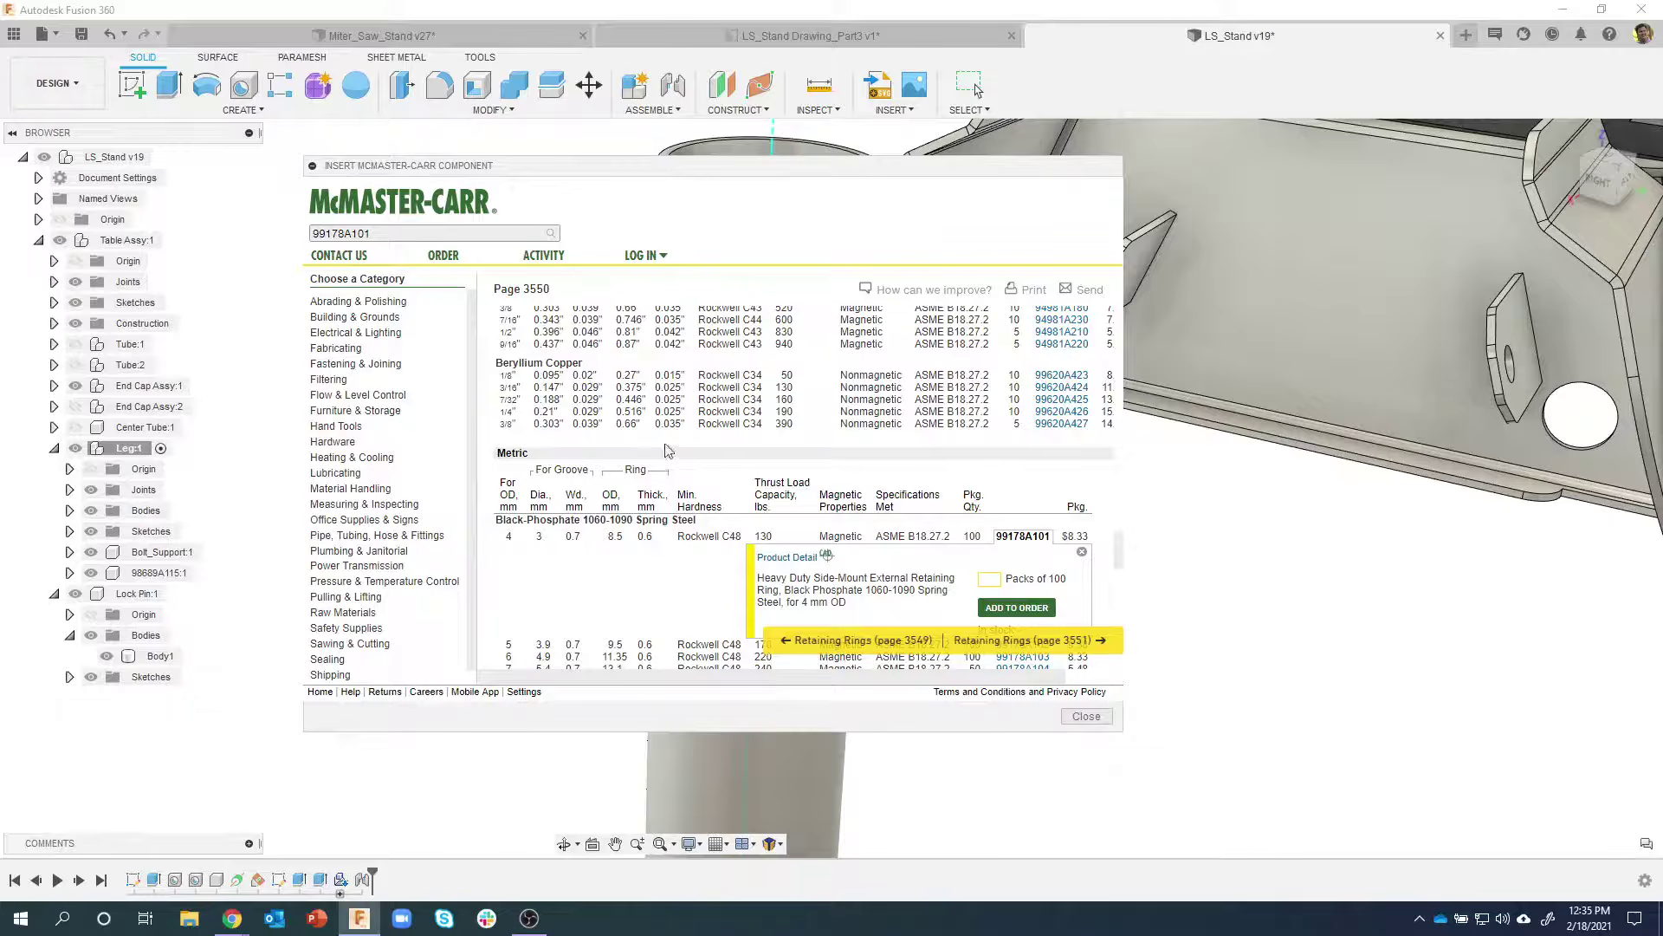
Open the product details of the 99178A101 heavy duty side-mount external retaining ring and insert its 3-D STEP model
{"action": "scroll", "coordinate": [643, 520], "scroll_direction": "up", "scroll_amount": 6}
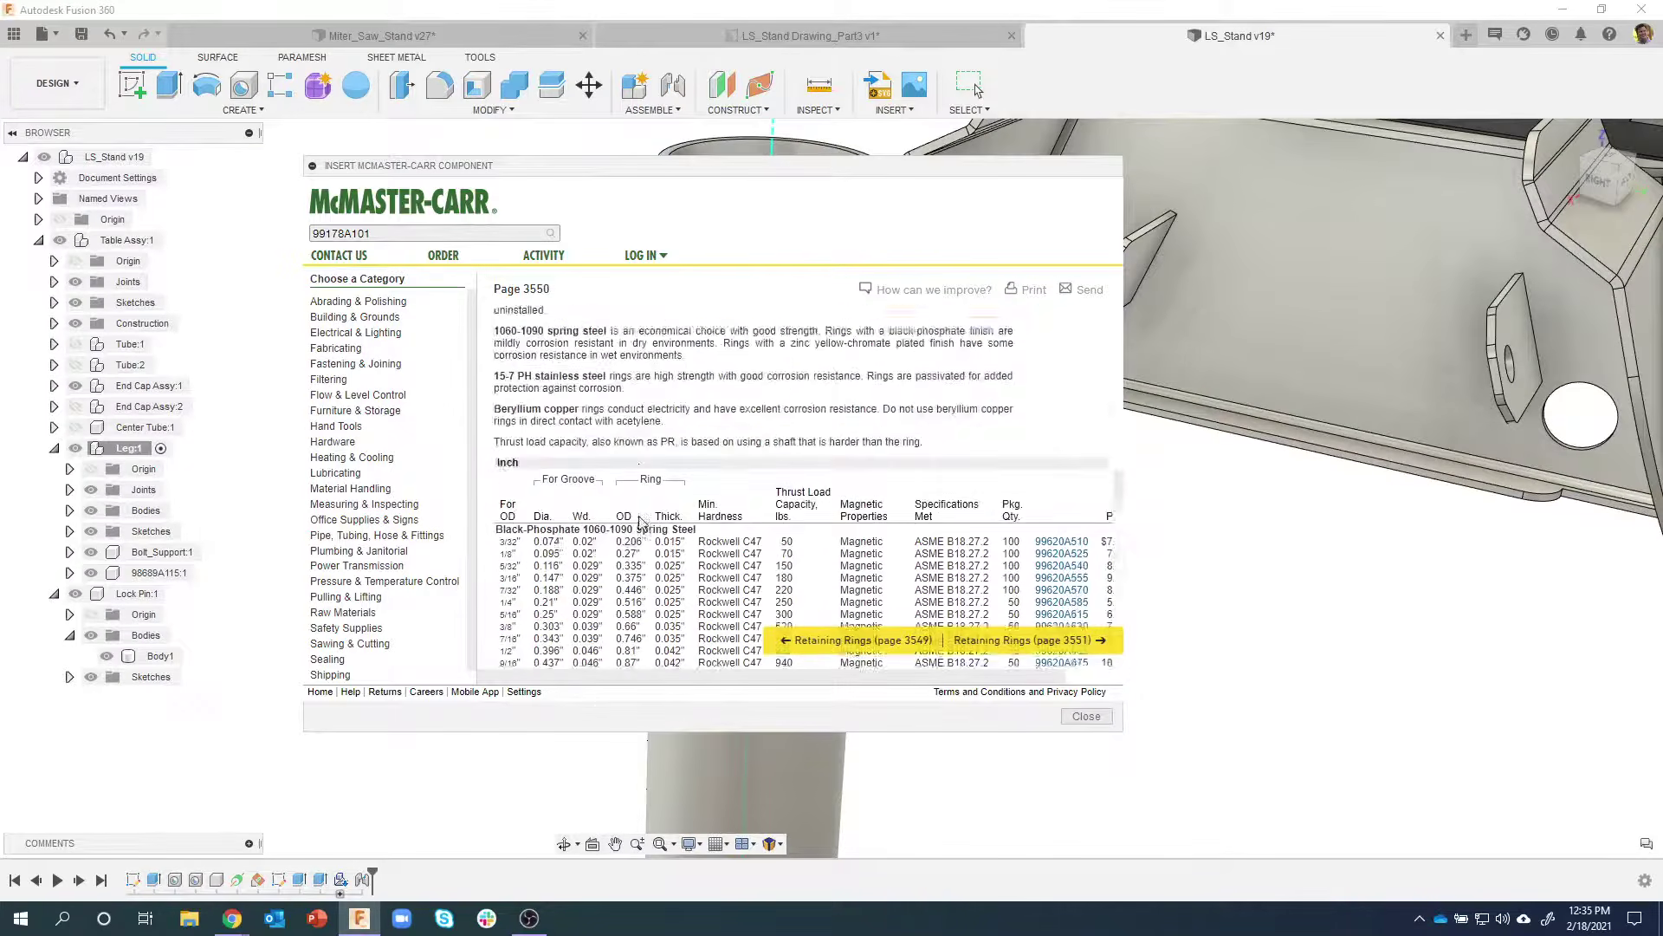
{"action": "scroll", "coordinate": [641, 522], "scroll_direction": "down", "scroll_amount": 10}
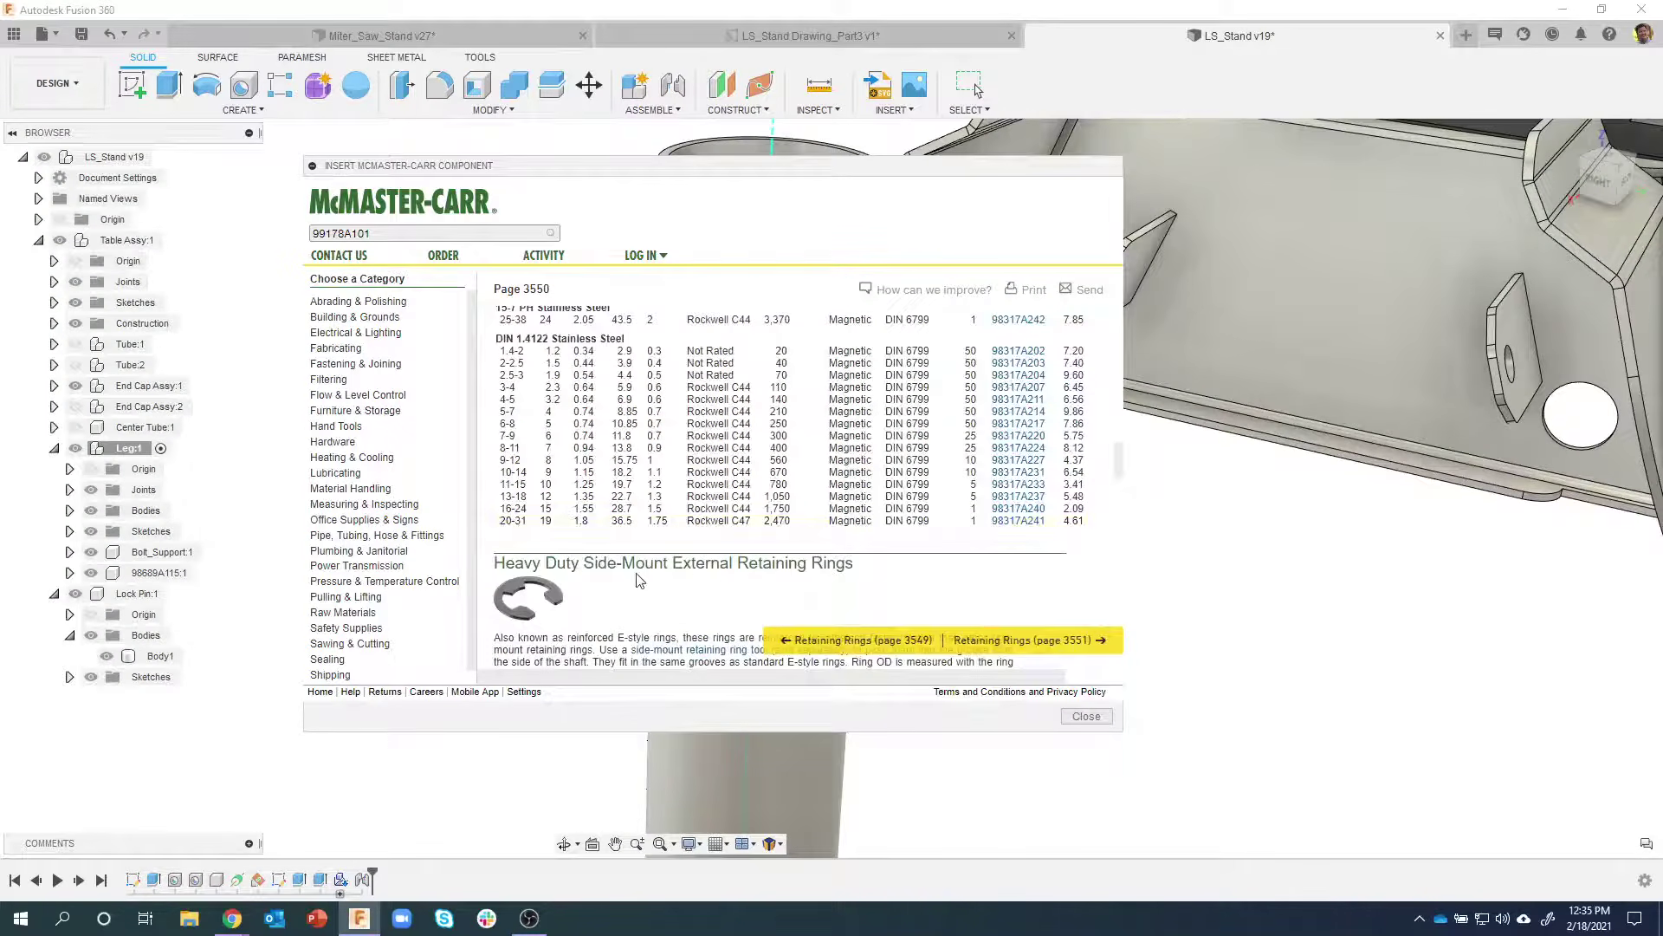
{"action": "scroll", "coordinate": [640, 581], "scroll_direction": "down", "scroll_amount": 2}
{"action": "scroll", "coordinate": [687, 478], "scroll_direction": "down", "scroll_amount": 3}
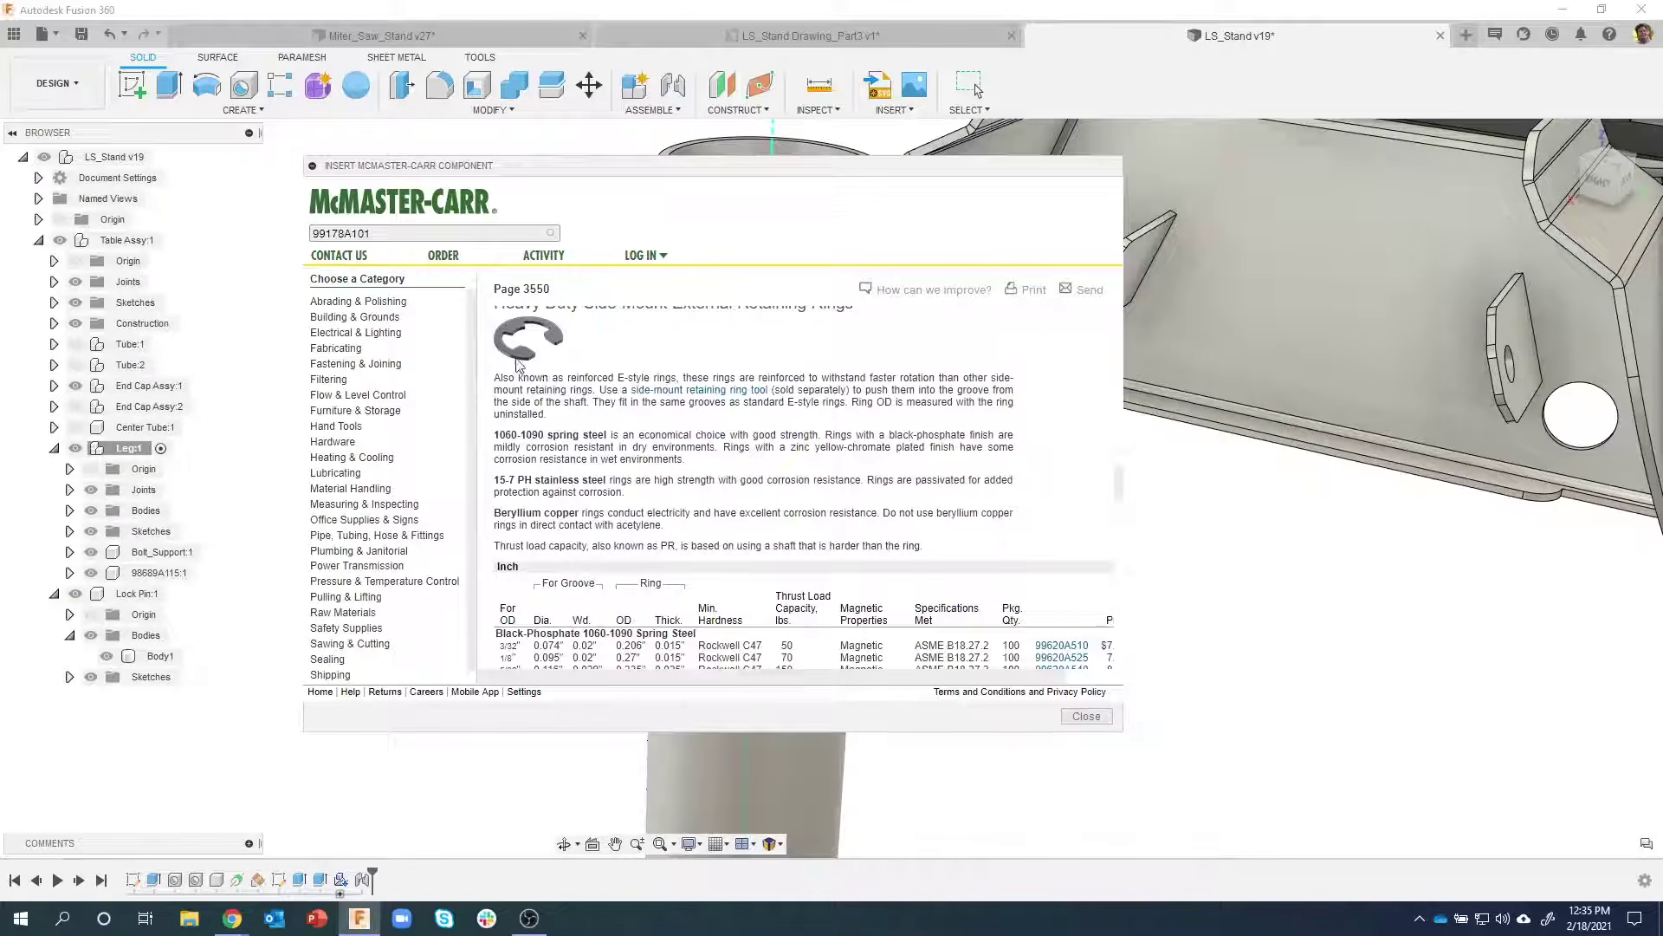
{"action": "scroll", "coordinate": [650, 450], "scroll_direction": "down", "scroll_amount": 9}
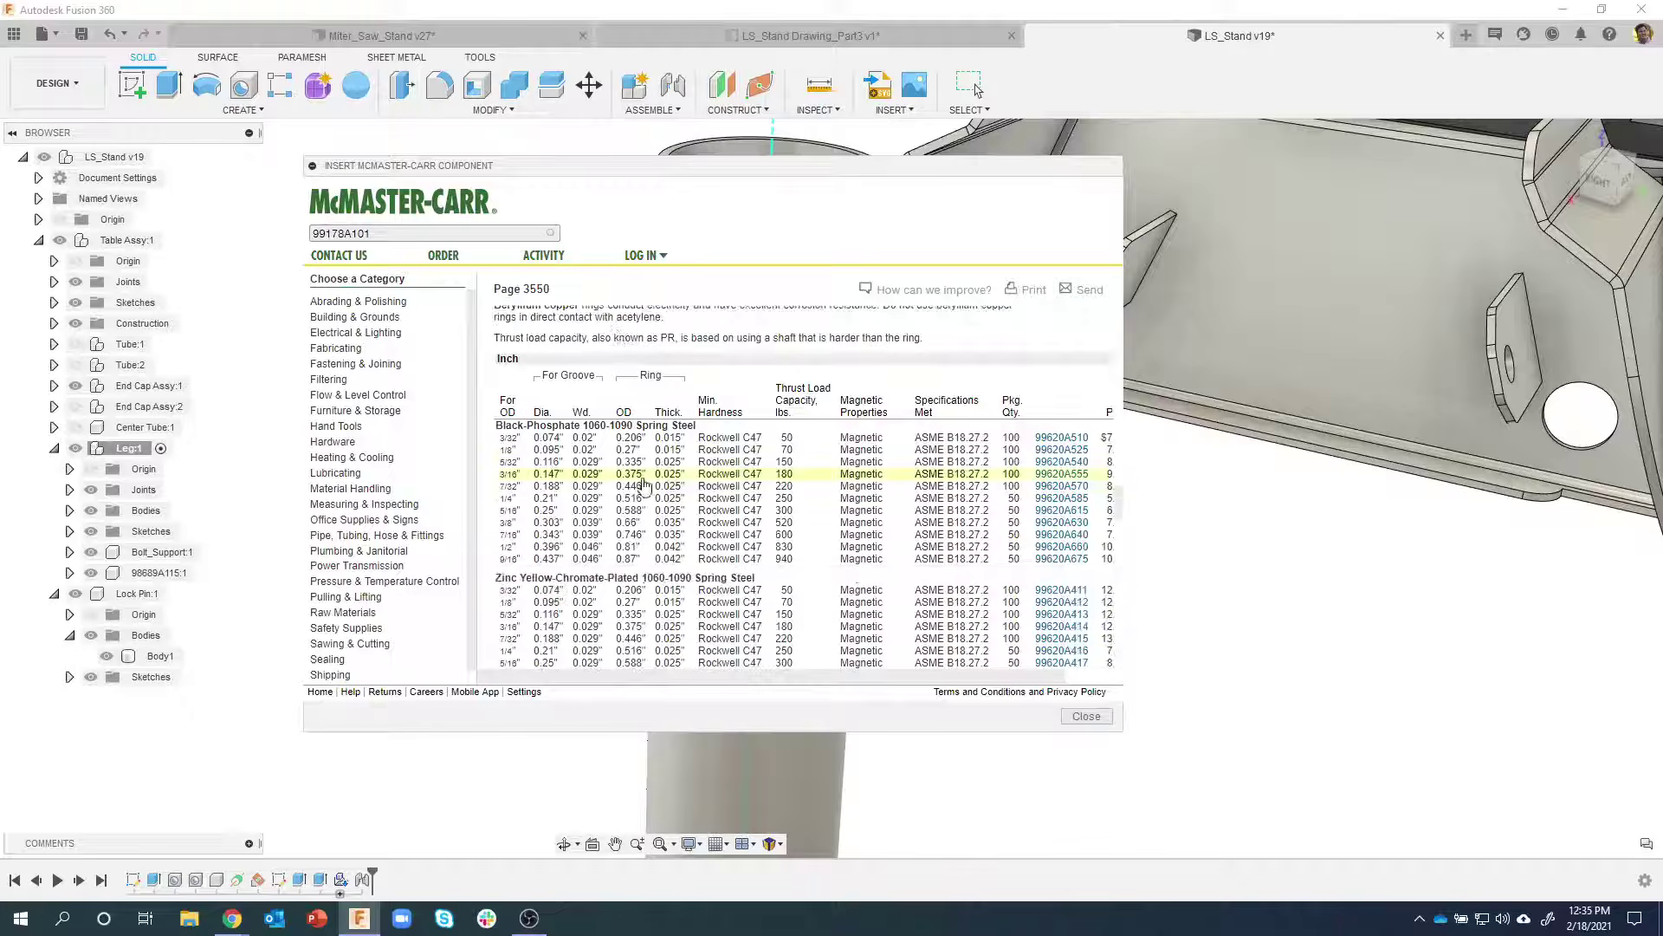
{"action": "scroll", "coordinate": [684, 468], "scroll_direction": "down", "scroll_amount": 6}
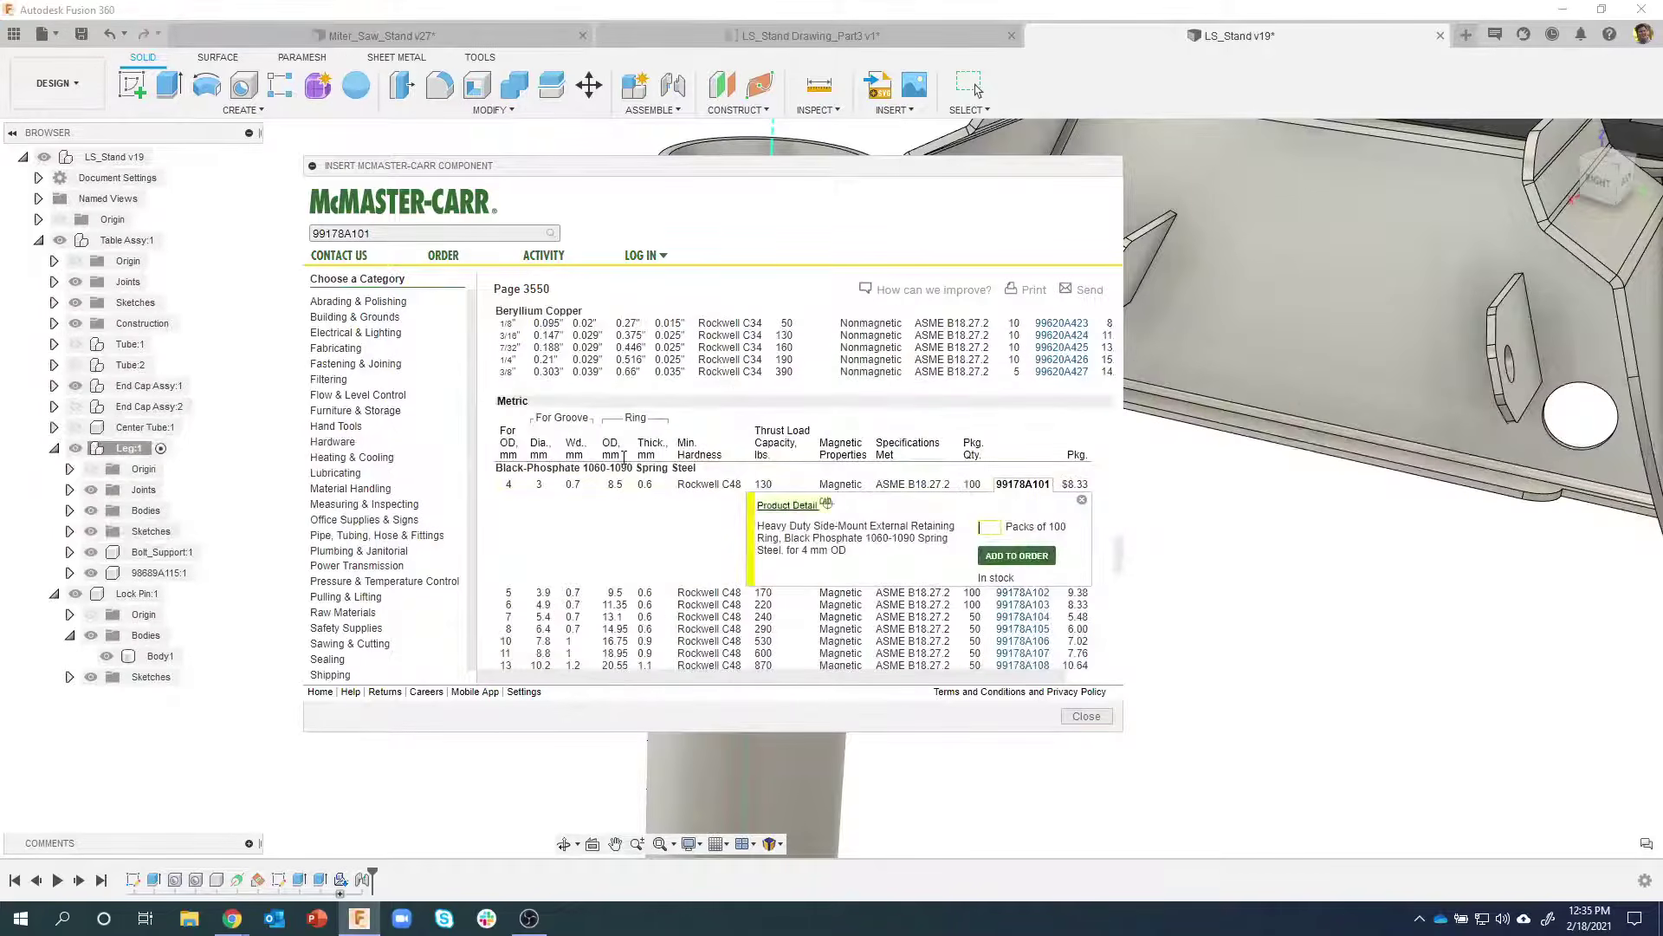
{"action": "left_click", "coordinate": [783, 505]}
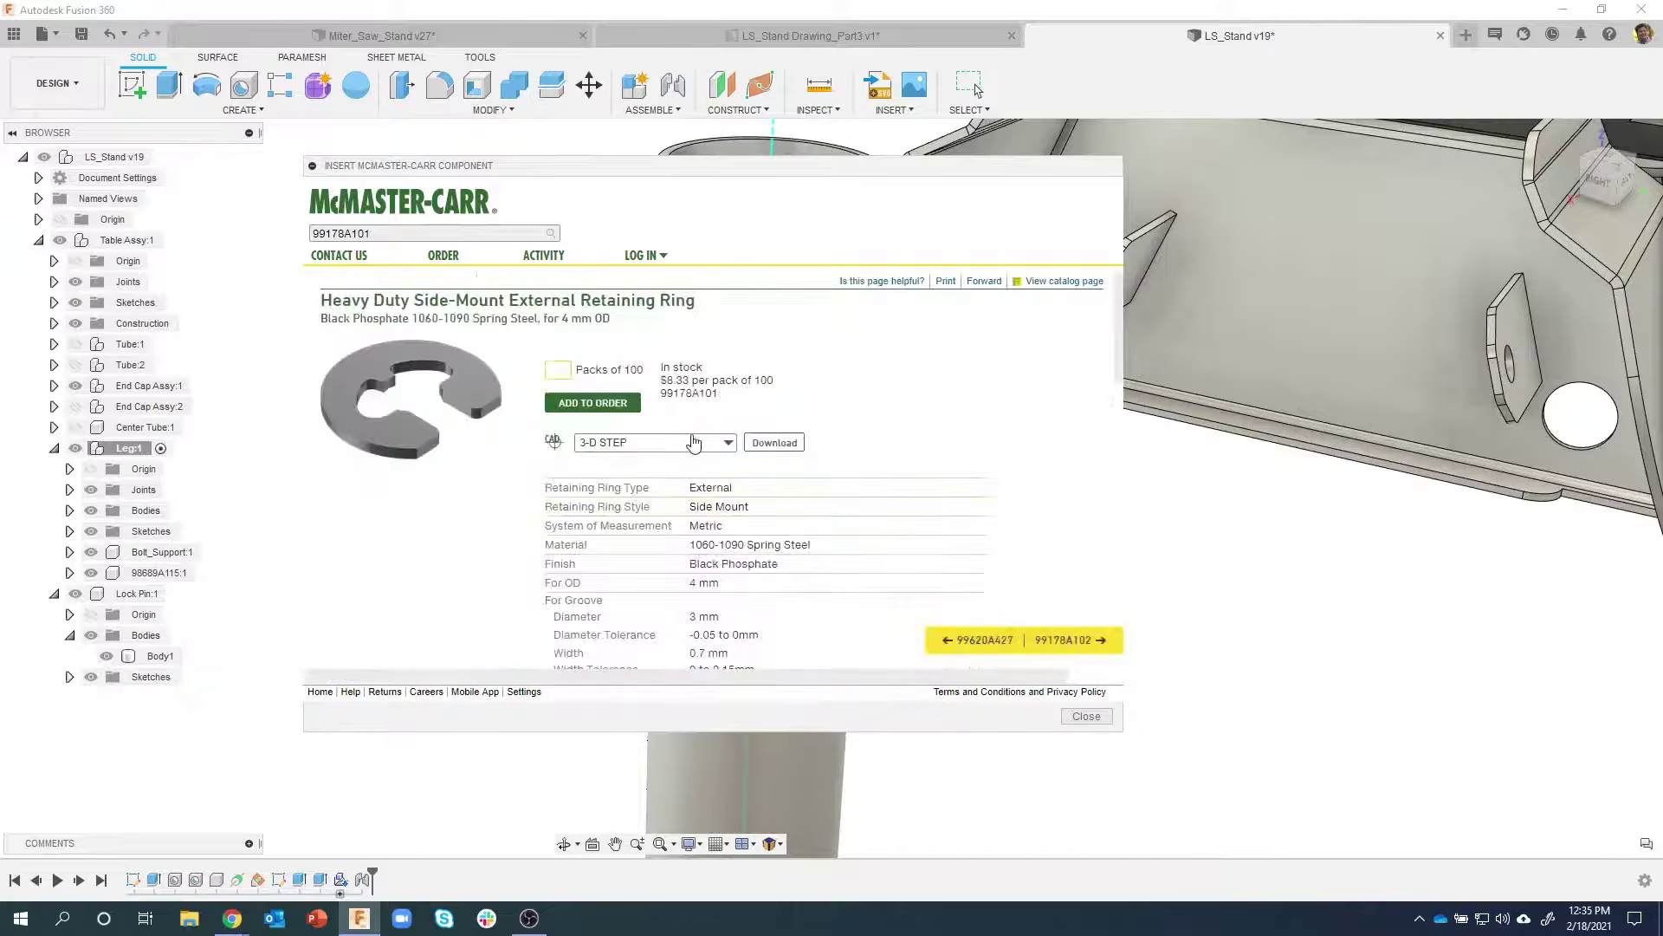
{"action": "left_click", "coordinate": [775, 443]}
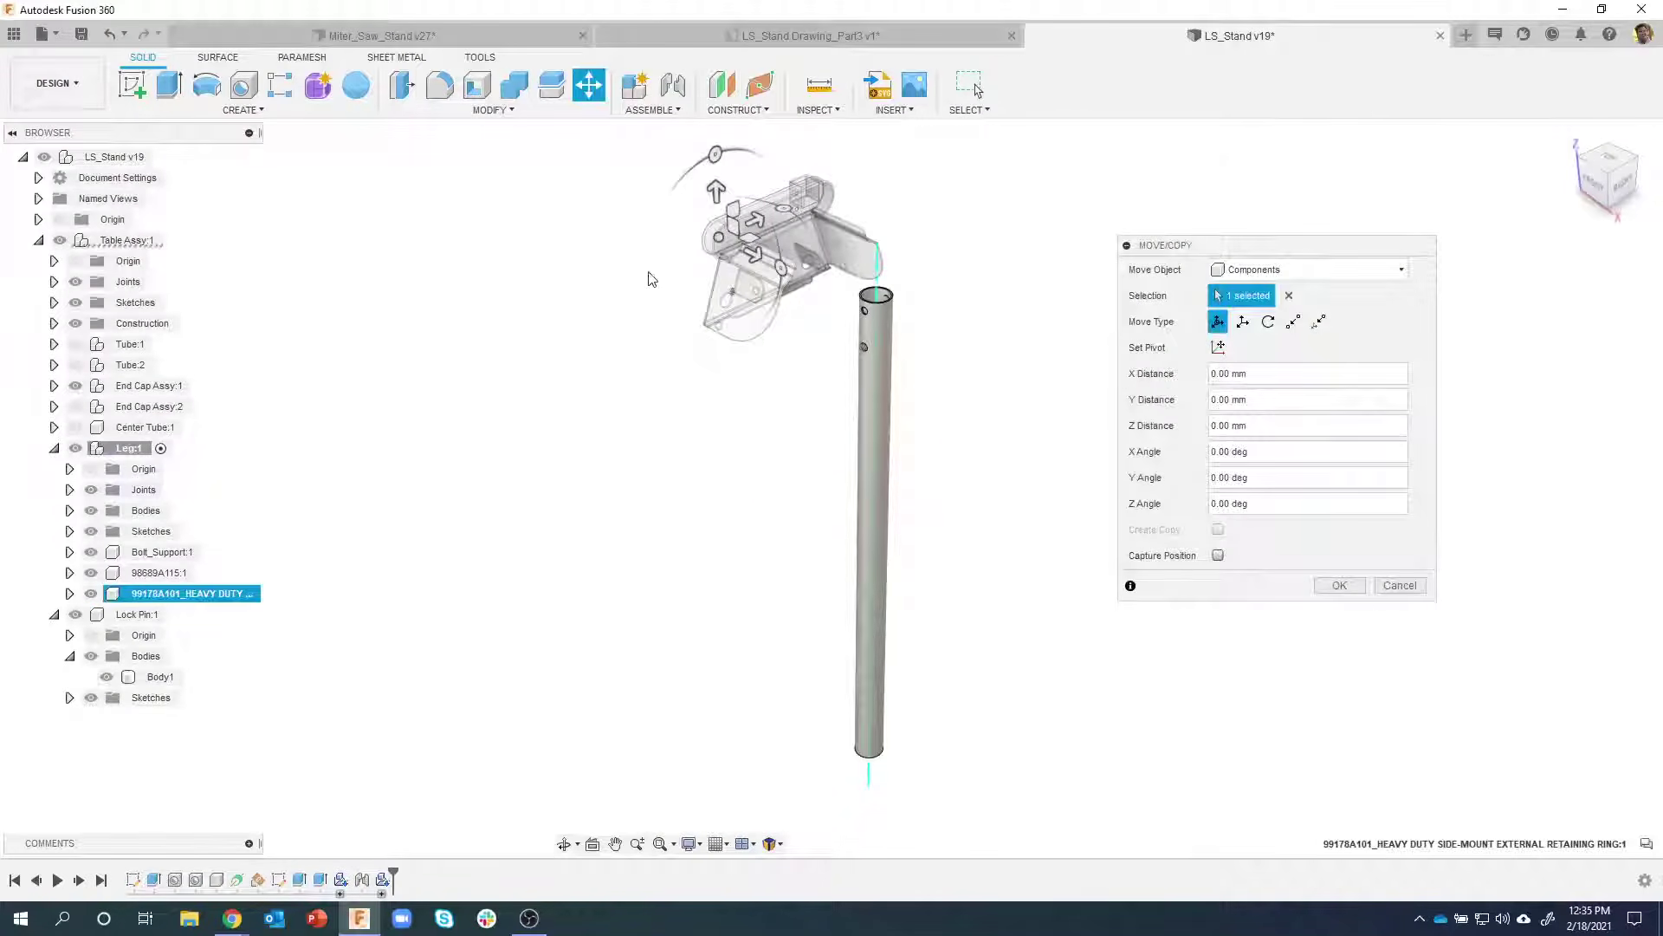
Move the retaining ring about 332 mm along X and 85 mm along Y, clear of the leg tube, with its position captured
{"action": "middle_click_drag", "start_coordinate": [651, 279], "coordinate": [590, 371]}
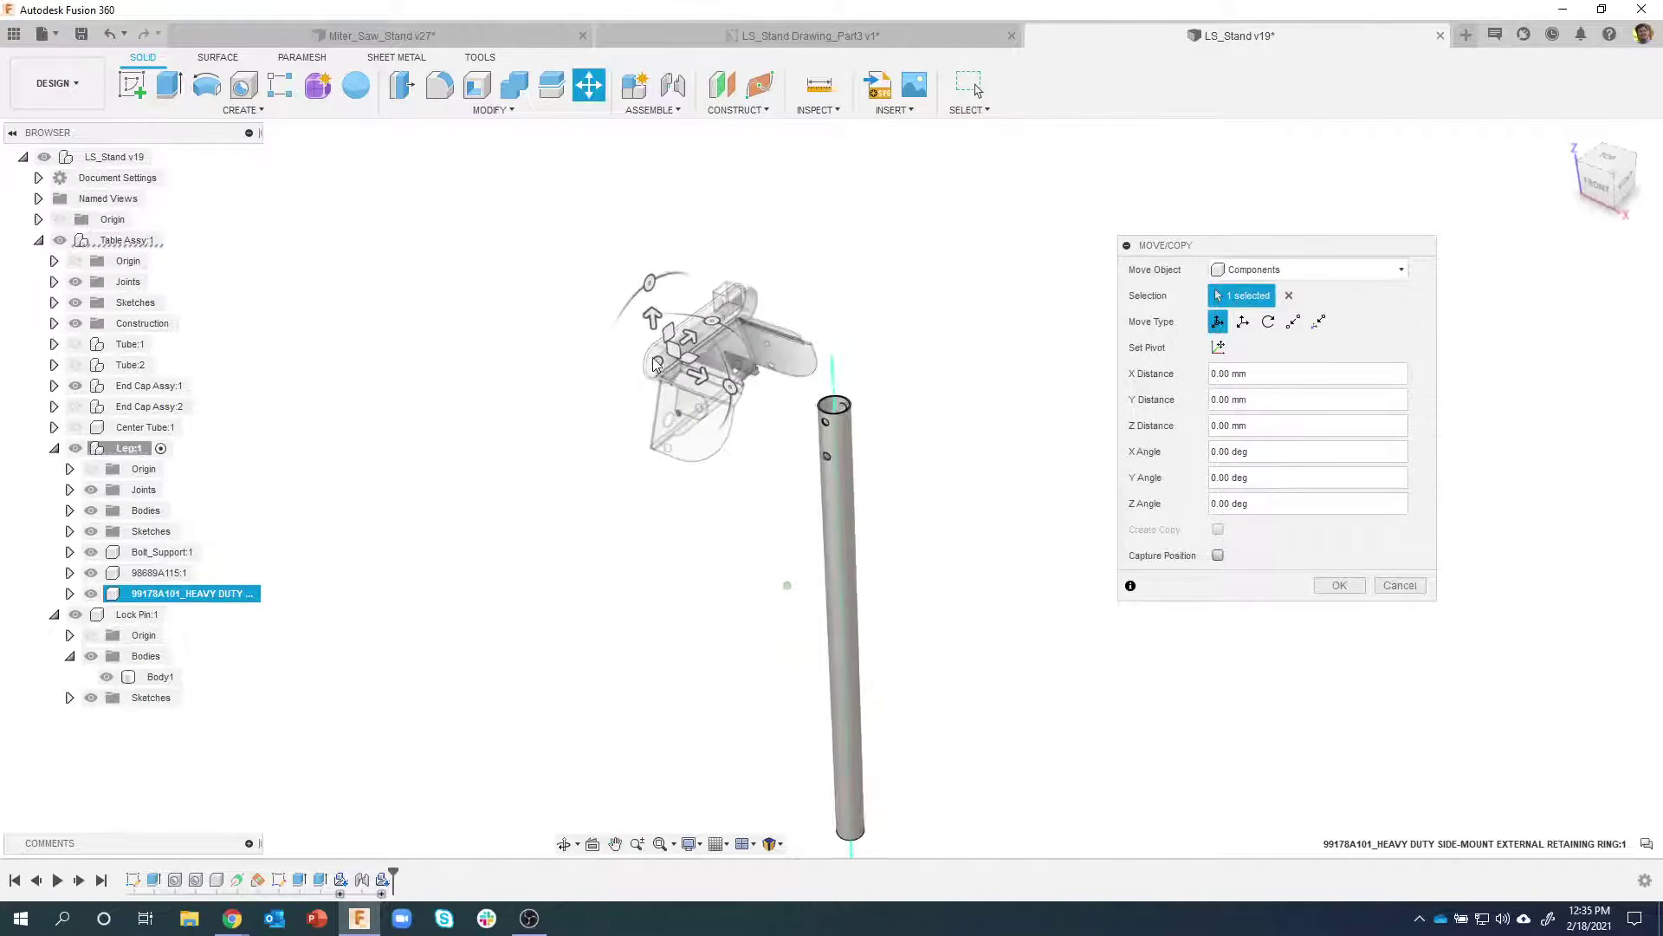
{"action": "scroll", "coordinate": [656, 364], "scroll_direction": "up", "scroll_amount": 4}
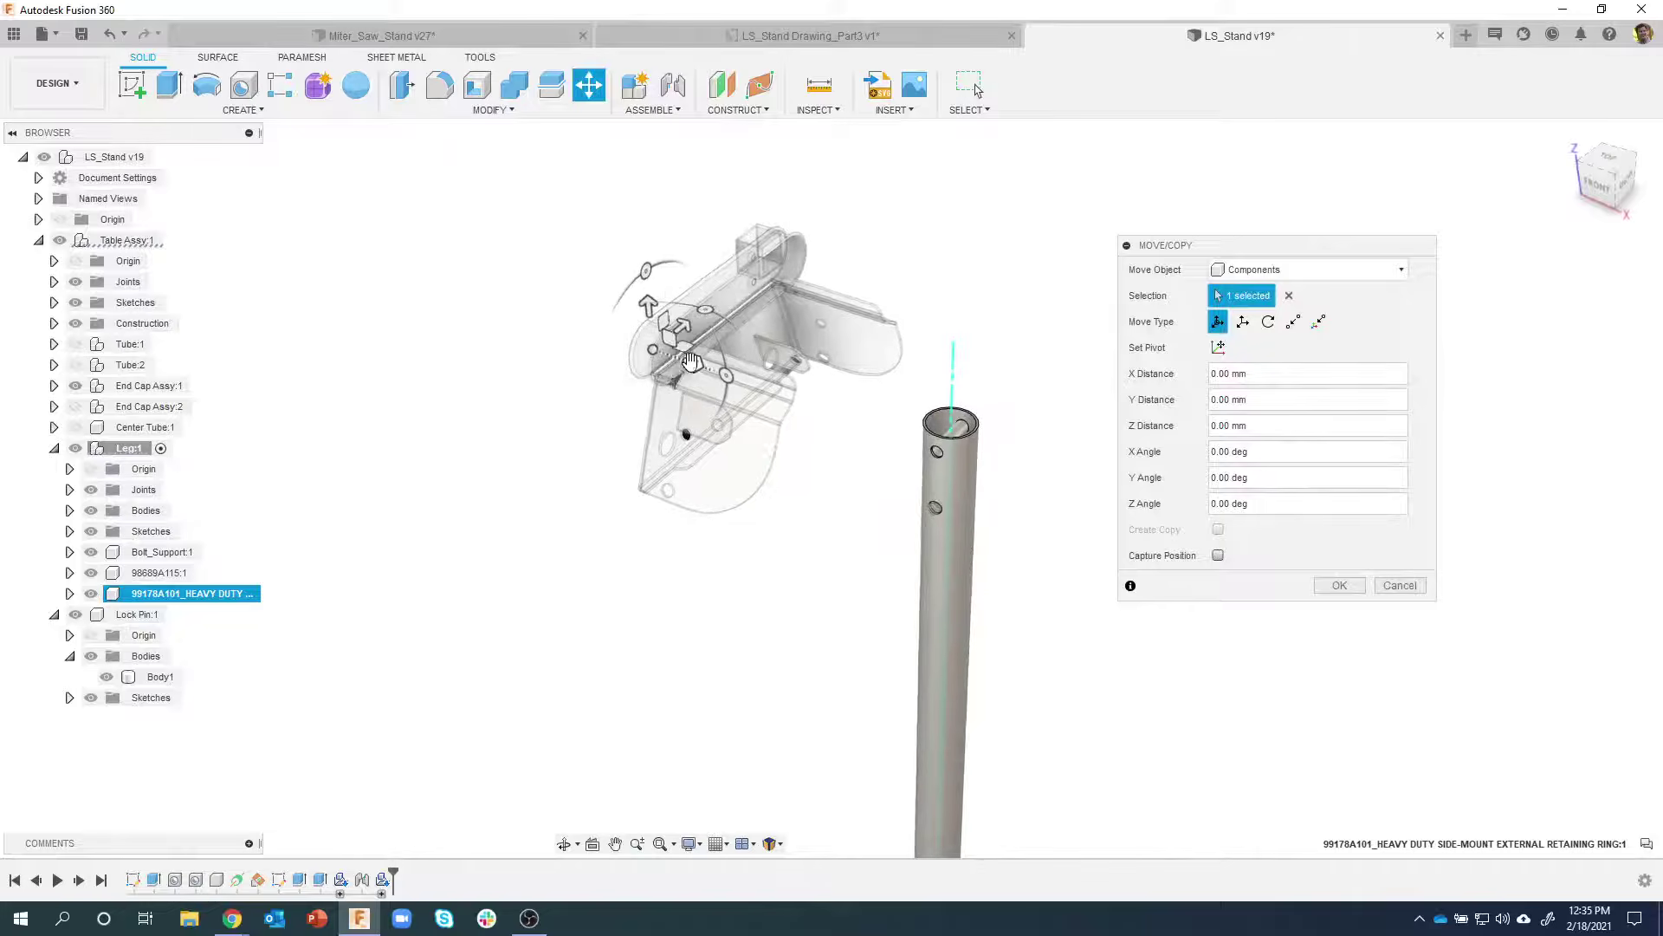
{"action": "left_click_drag", "start_coordinate": [691, 360], "coordinate": [1007, 513]}
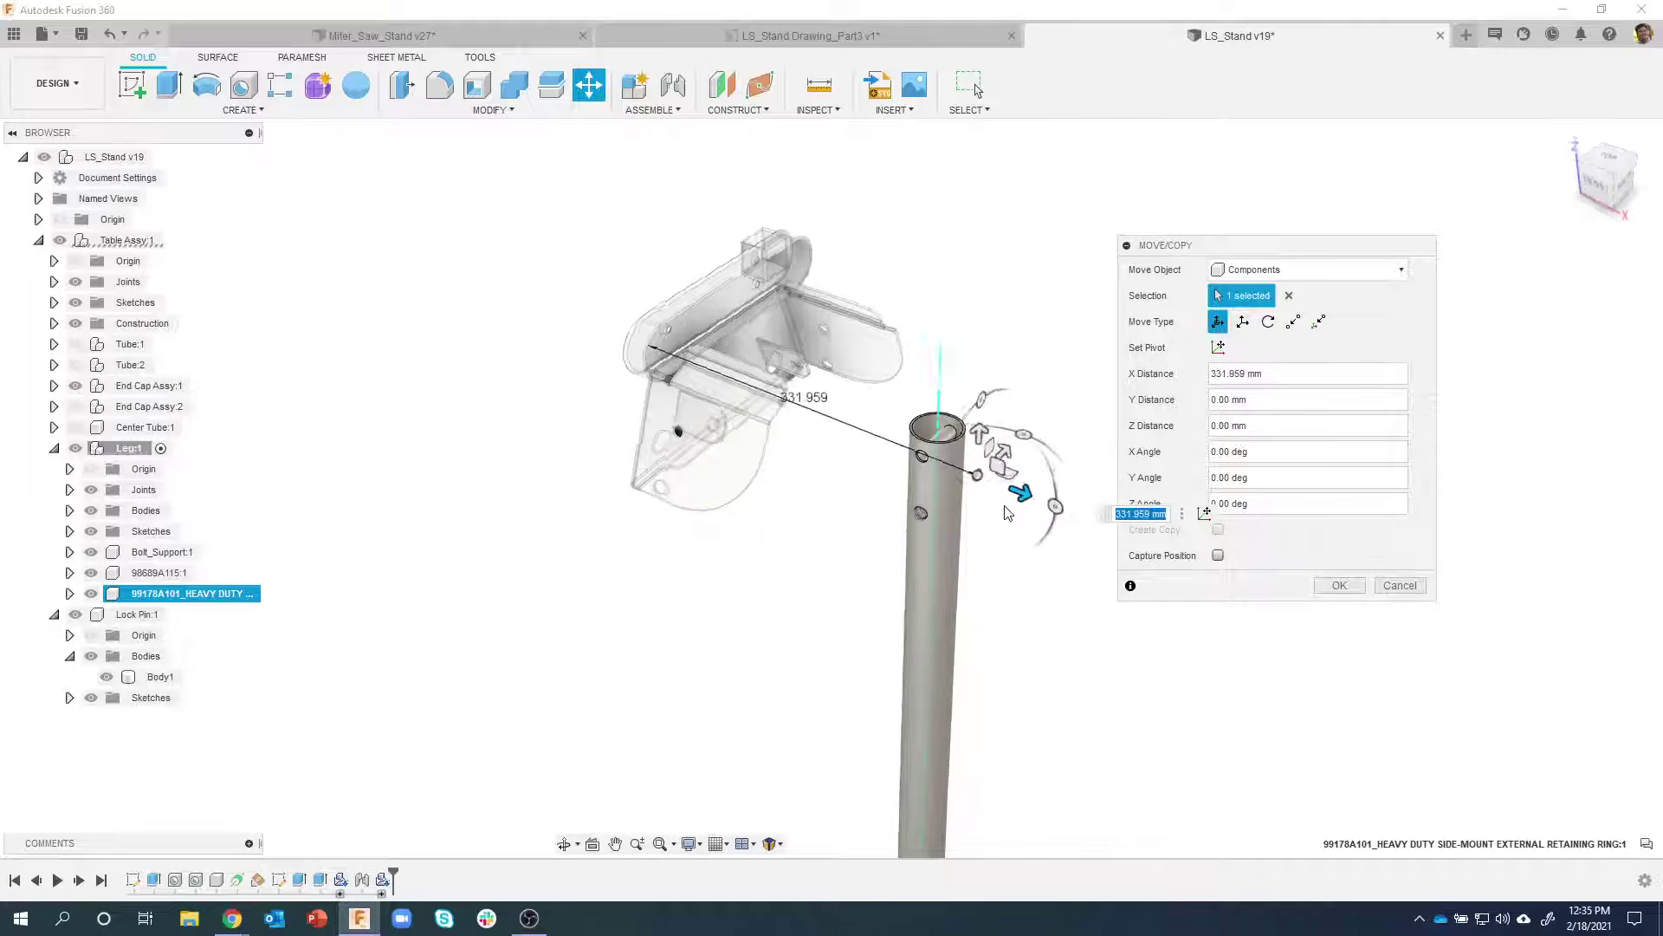
{"action": "middle_click_drag", "start_coordinate": [1007, 512], "coordinate": [893, 475], "text": "shift"}
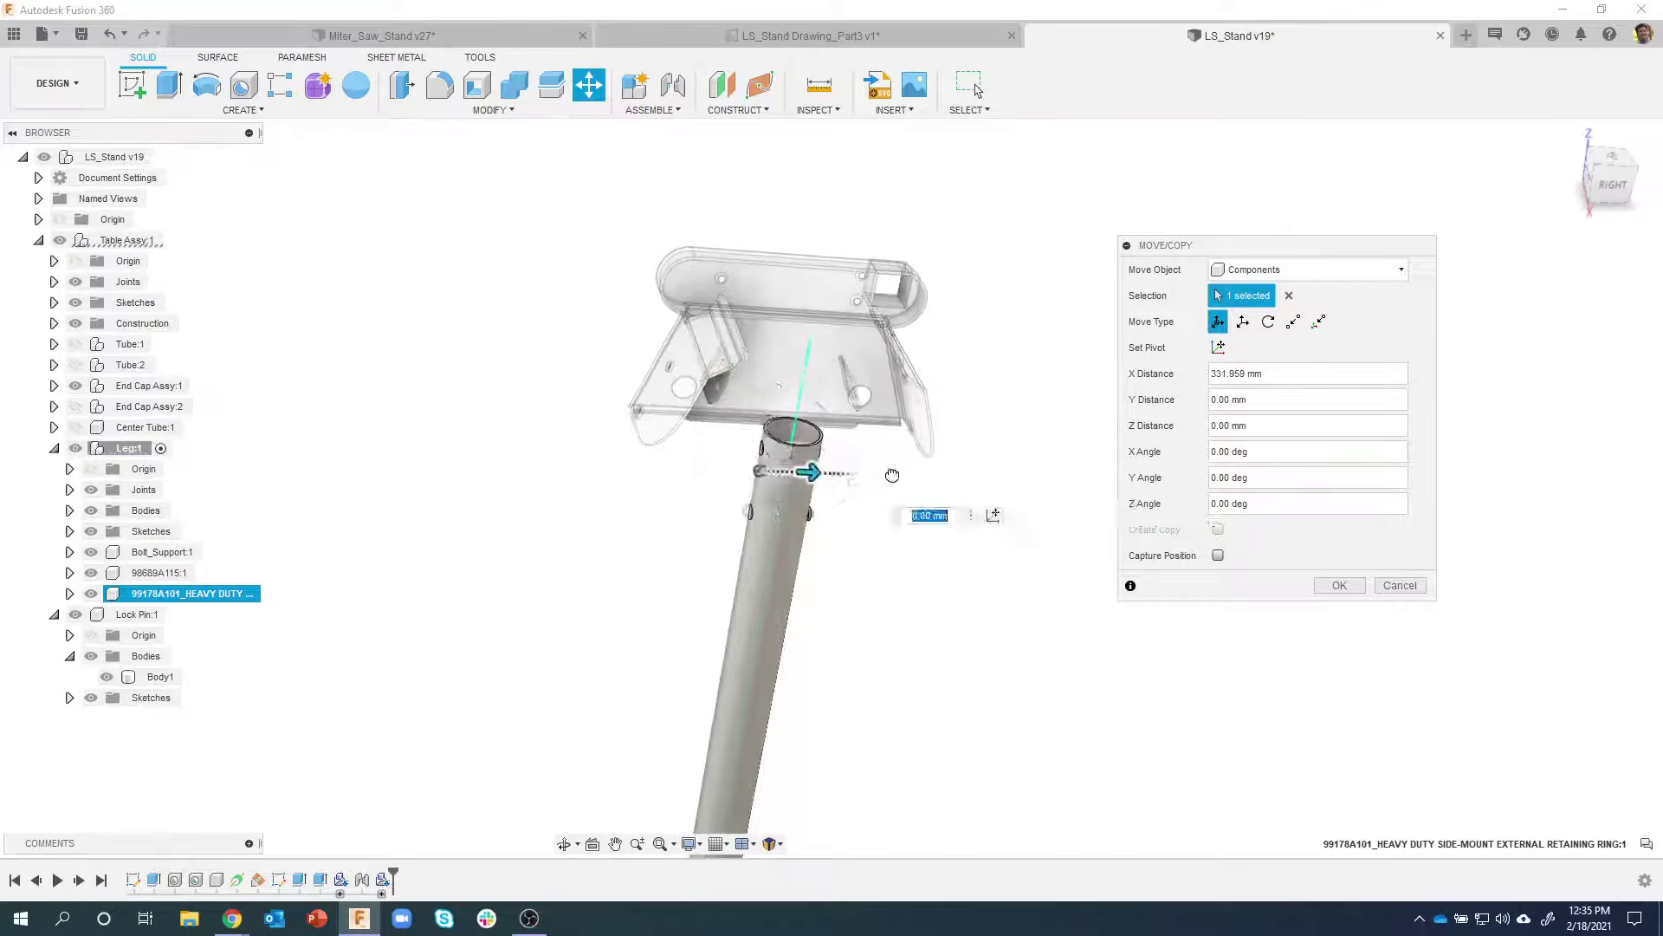
{"action": "left_click_drag", "start_coordinate": [893, 475], "coordinate": [981, 478]}
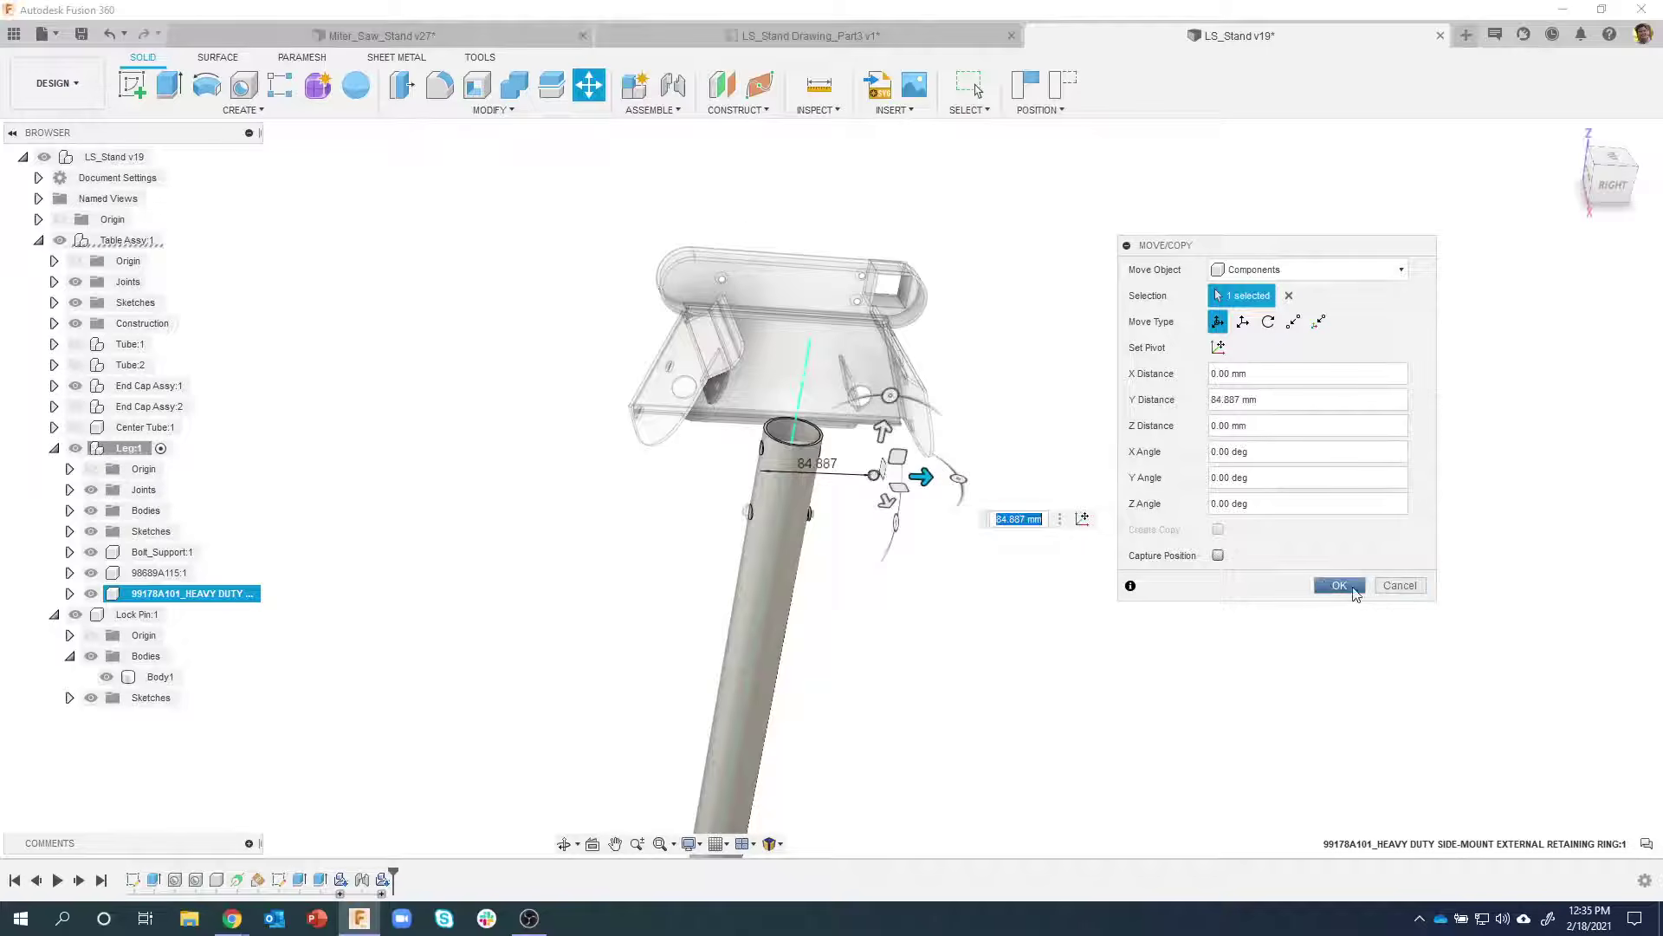
{"action": "scroll", "coordinate": [880, 507], "scroll_direction": "up", "scroll_amount": 6}
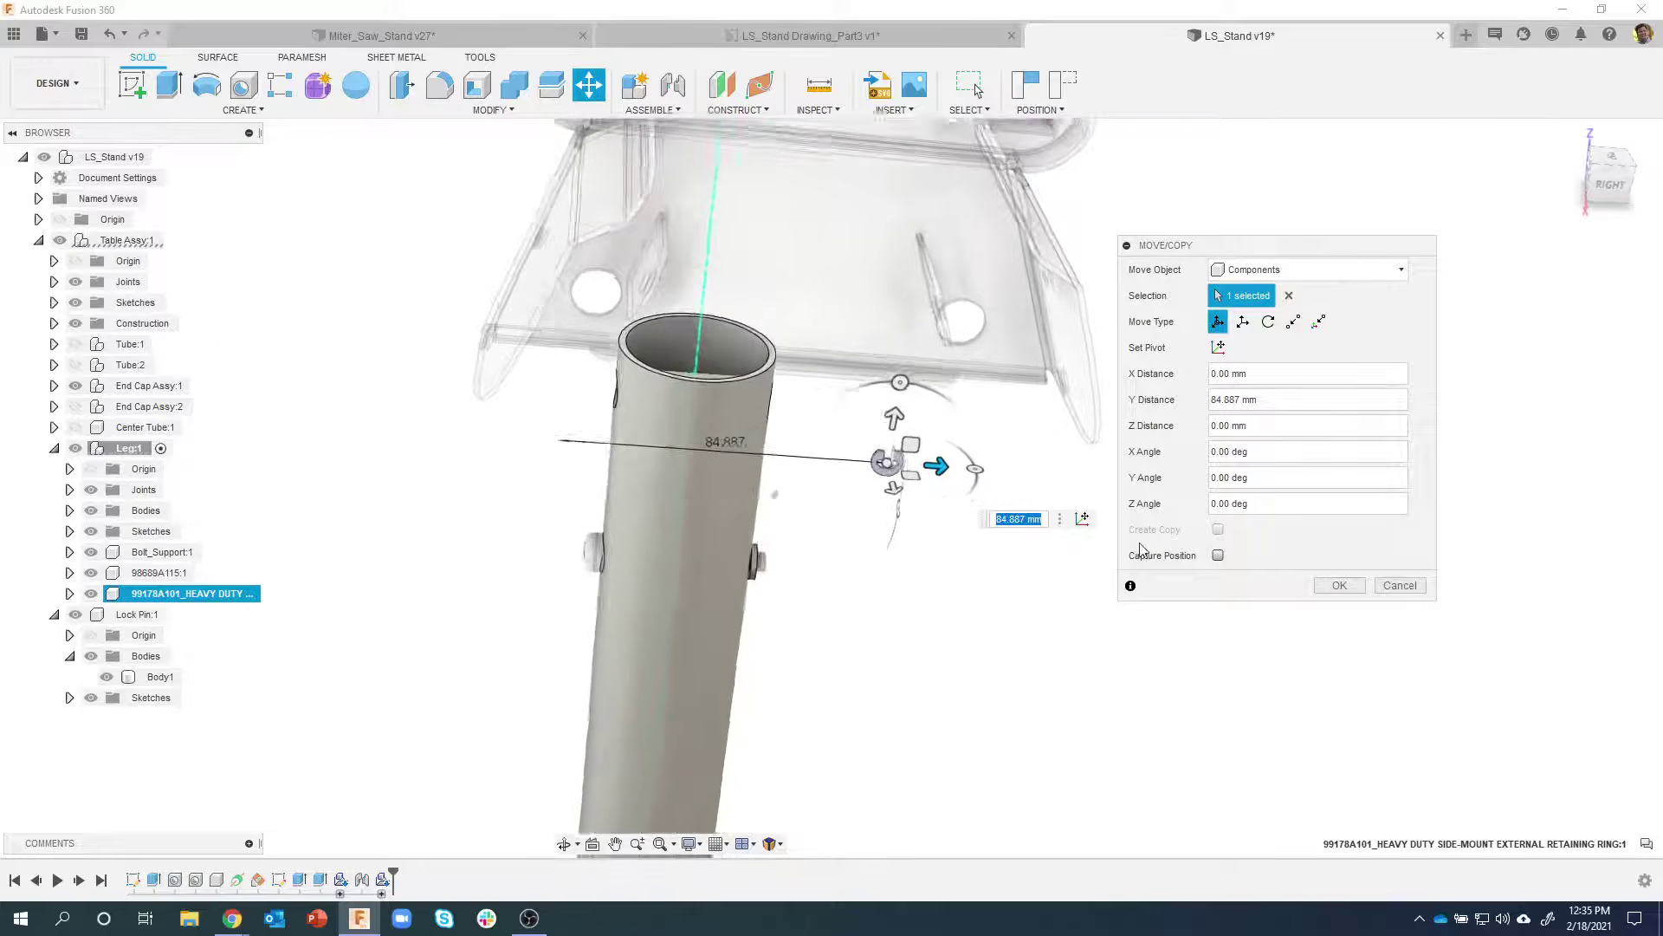
{"action": "scroll", "coordinate": [1152, 555], "scroll_direction": "up", "scroll_amount": 4}
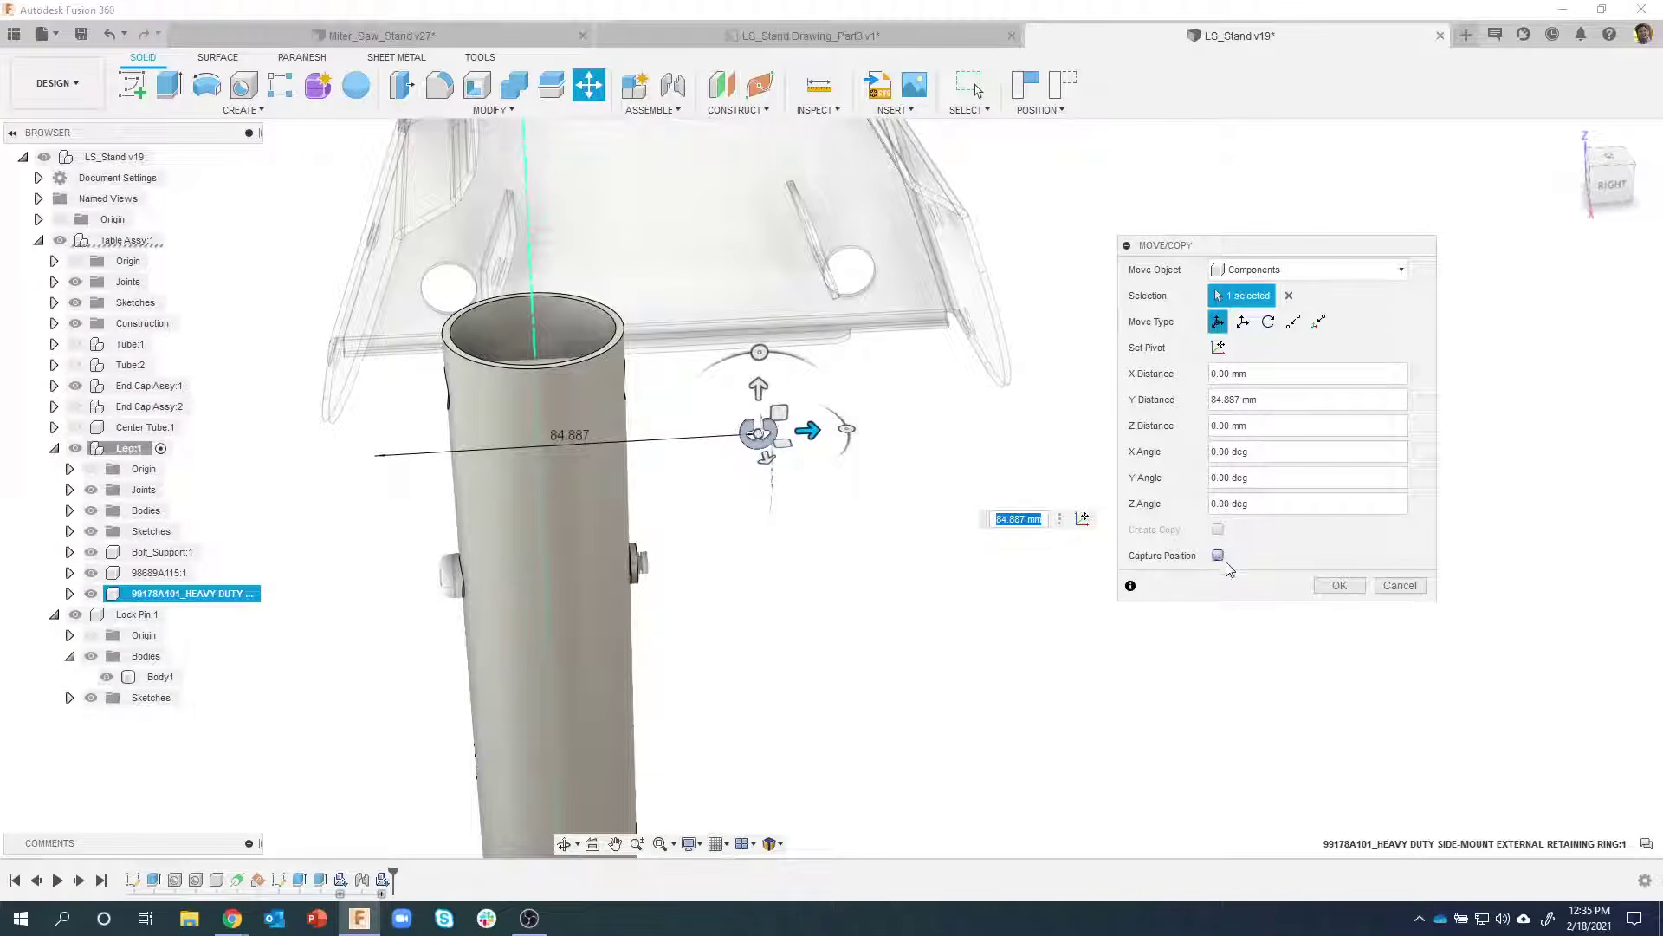
{"action": "left_click", "coordinate": [1218, 555]}
{"action": "left_click", "coordinate": [1337, 586]}
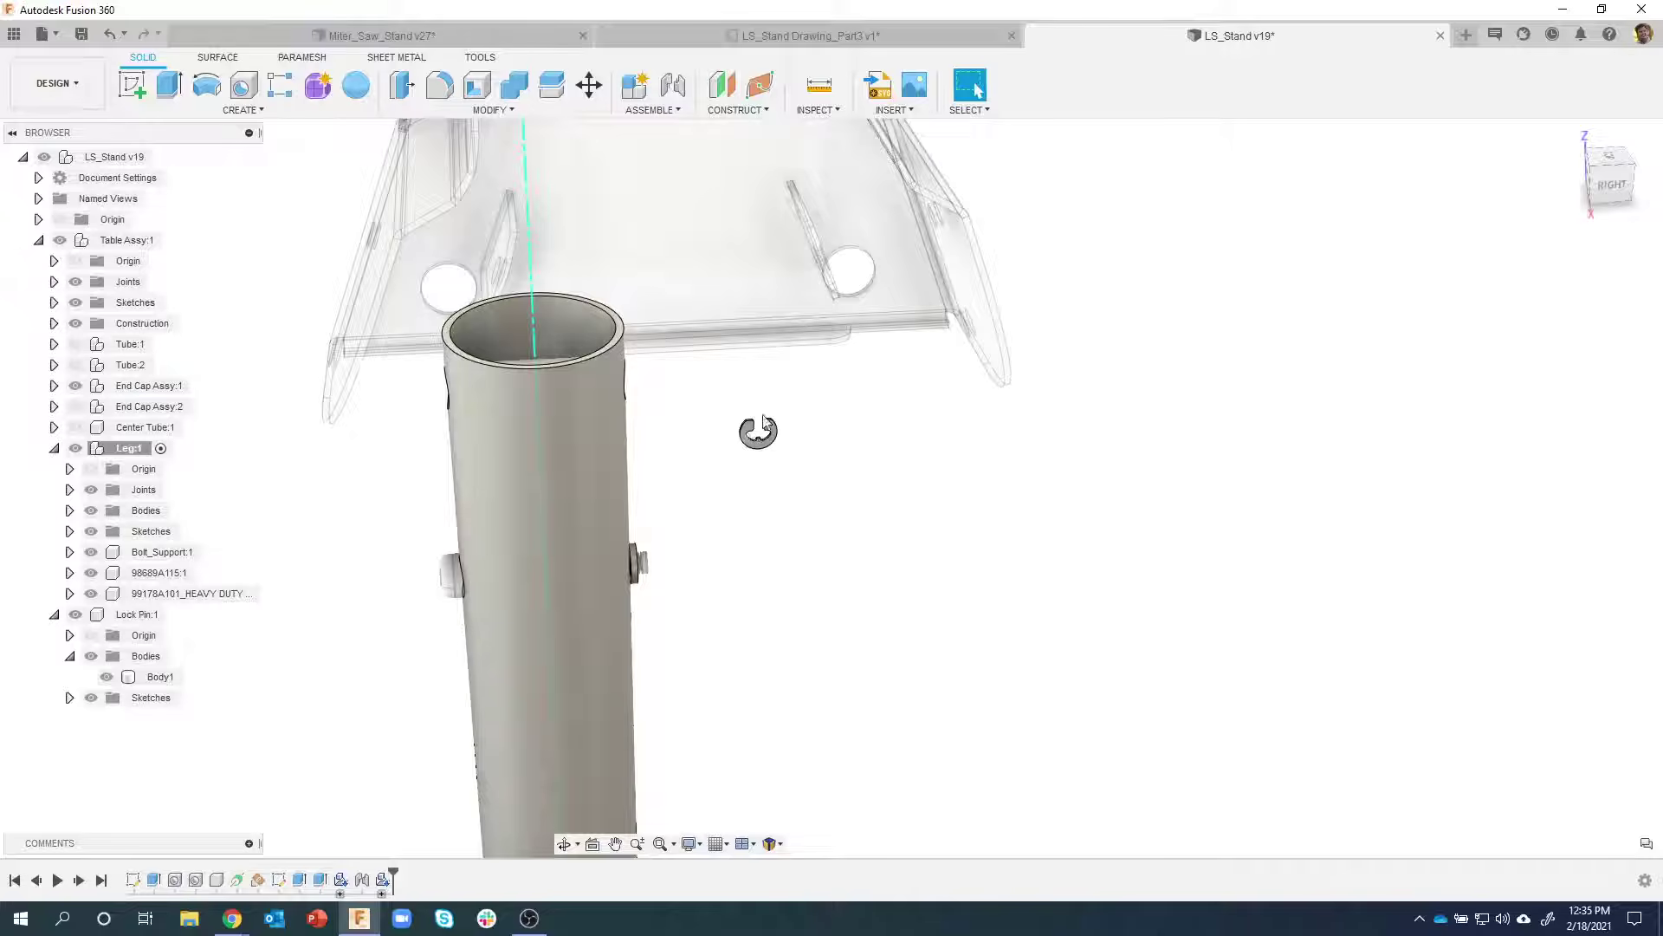
Start a joint that snaps the centre of the retaining ring's inner arc to the circular edge of the lock pin's groove
{"action": "key", "text": "j"}
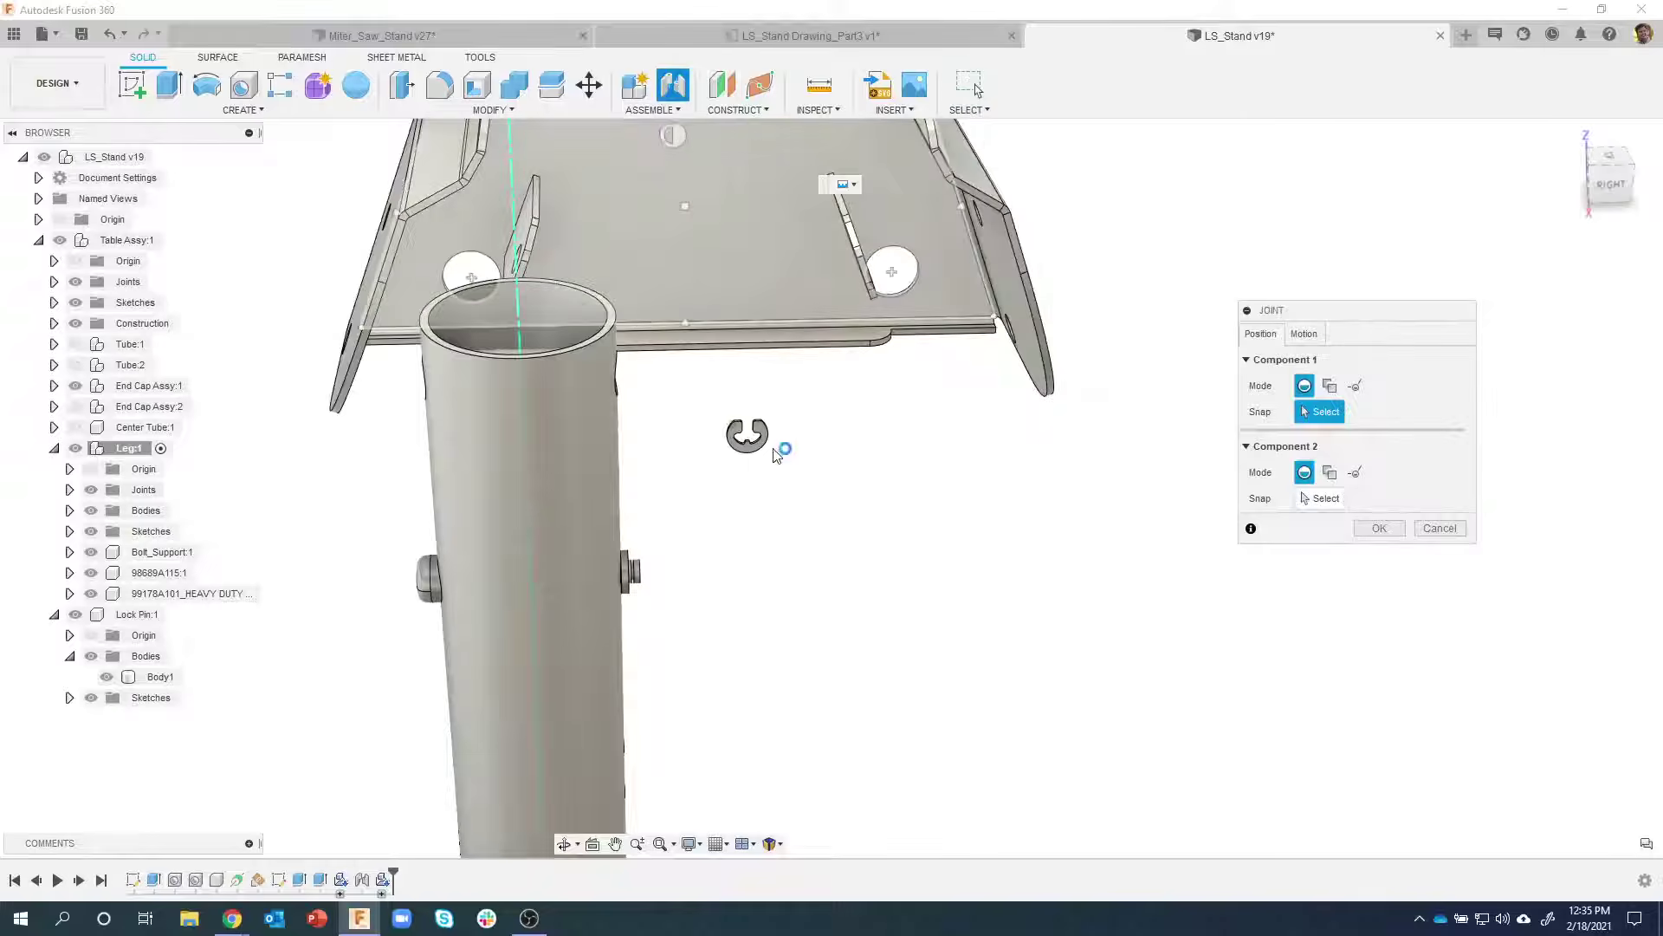
{"action": "scroll", "coordinate": [775, 455], "scroll_direction": "up", "scroll_amount": 5}
{"action": "scroll", "coordinate": [919, 450], "scroll_direction": "down", "scroll_amount": 3}
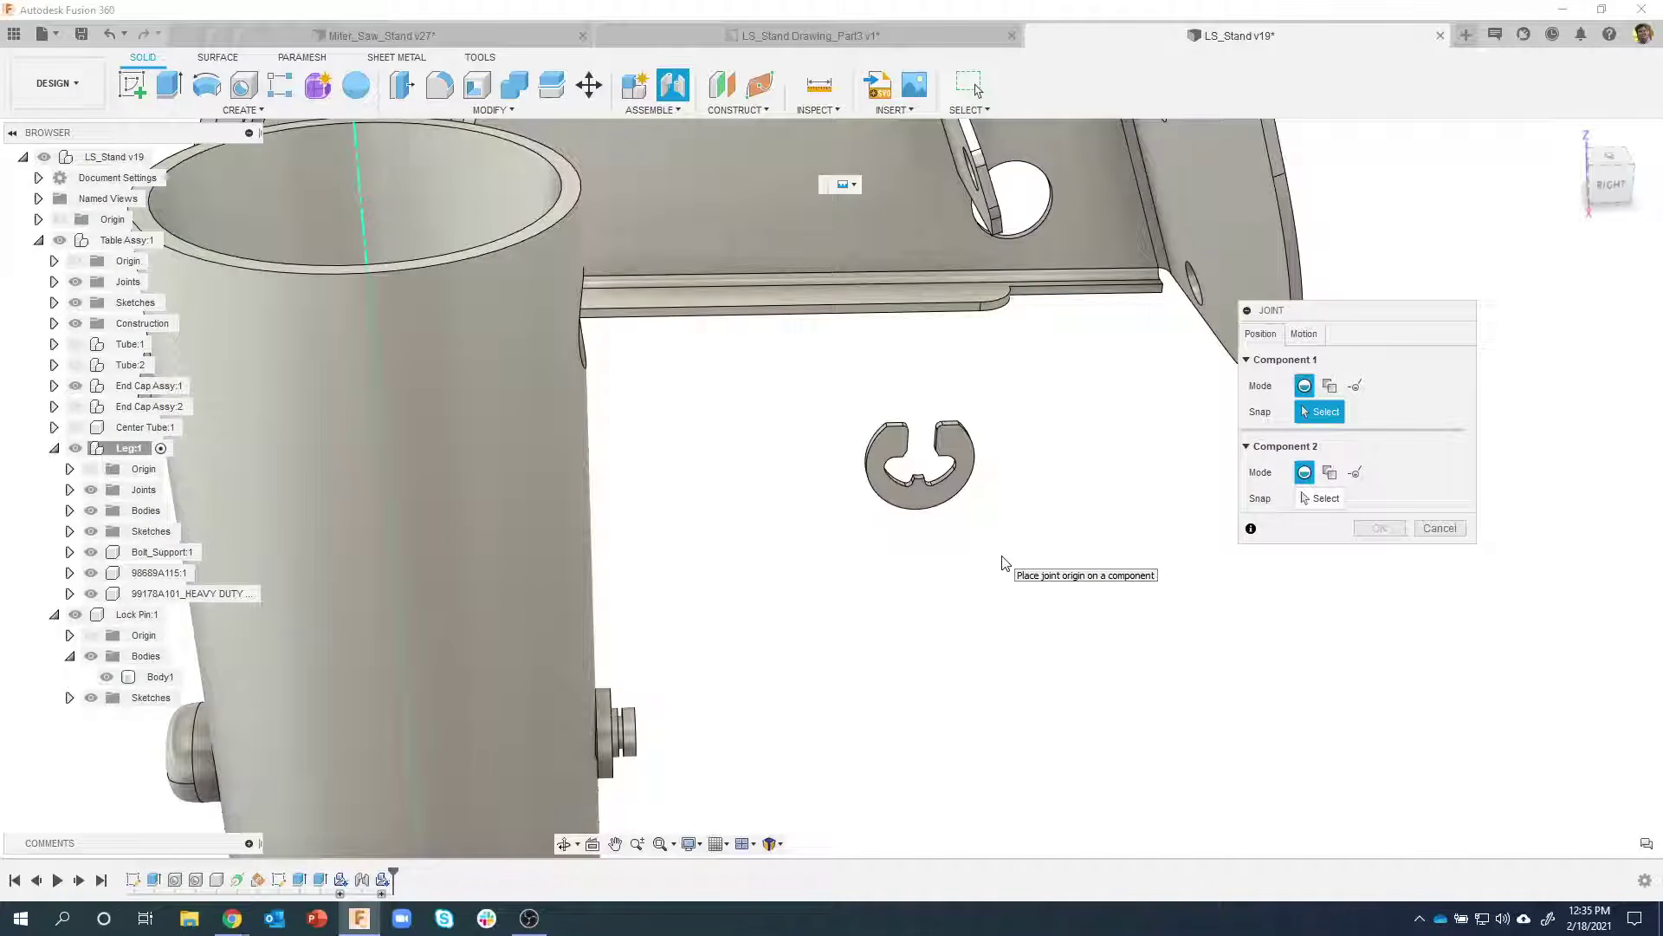
{"action": "middle_click_drag", "start_coordinate": [1058, 682], "coordinate": [1210, 671], "text": "shift"}
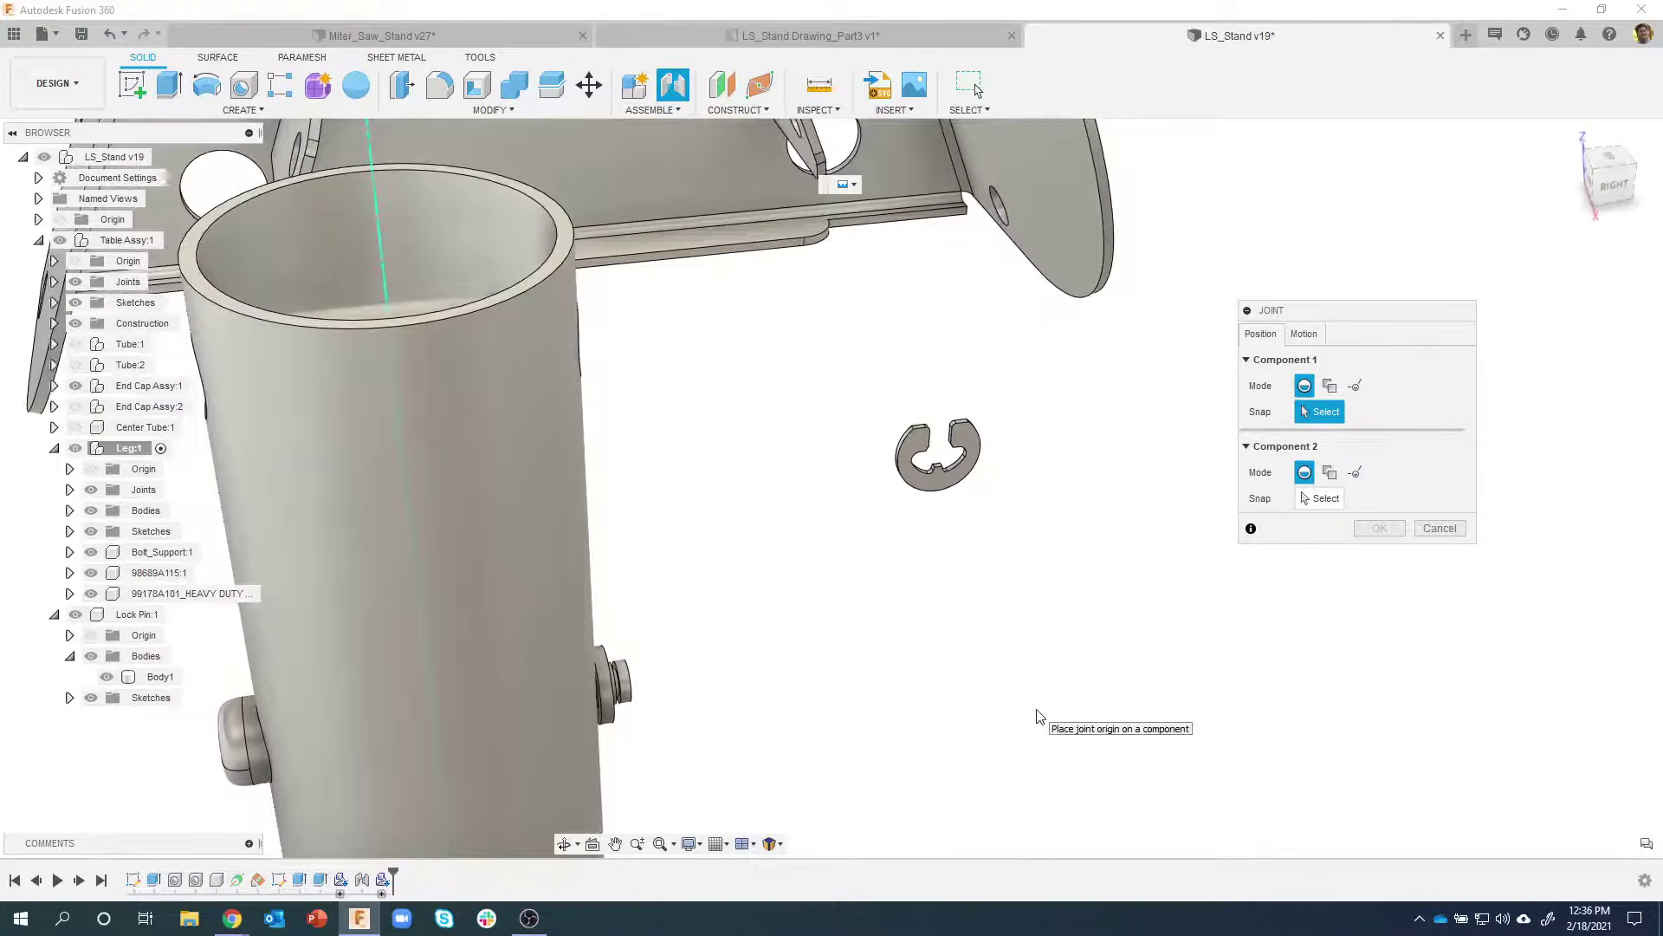
{"action": "scroll", "coordinate": [928, 699], "scroll_direction": "up", "scroll_amount": 3}
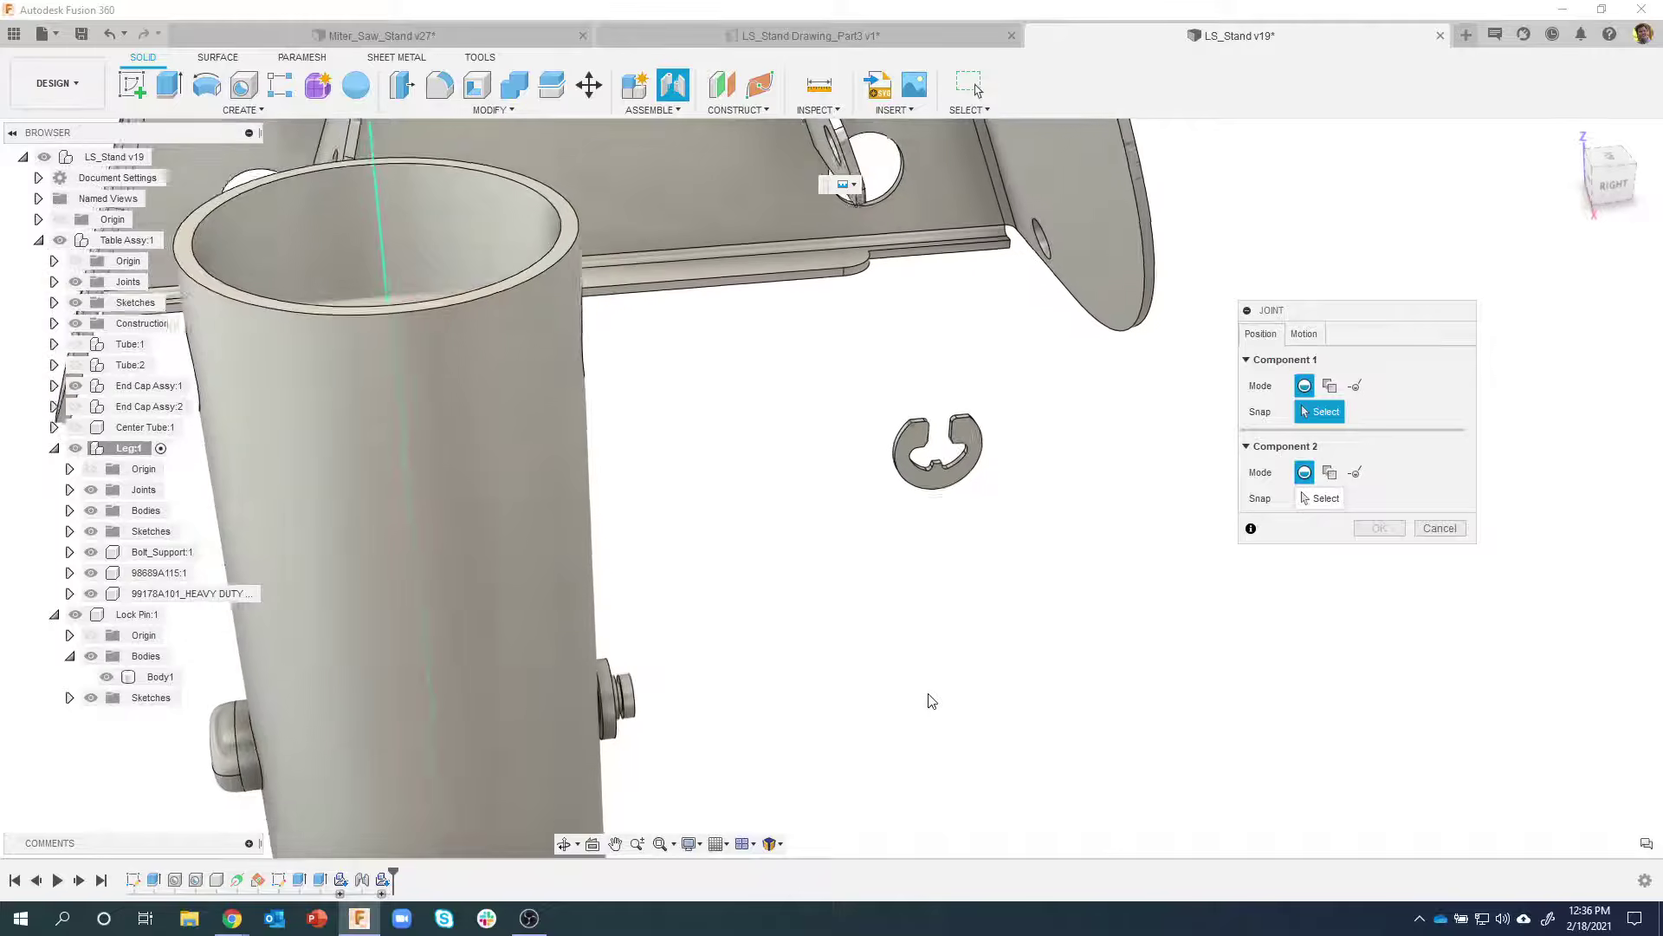
{"action": "scroll", "coordinate": [954, 627], "scroll_direction": "up", "scroll_amount": 3}
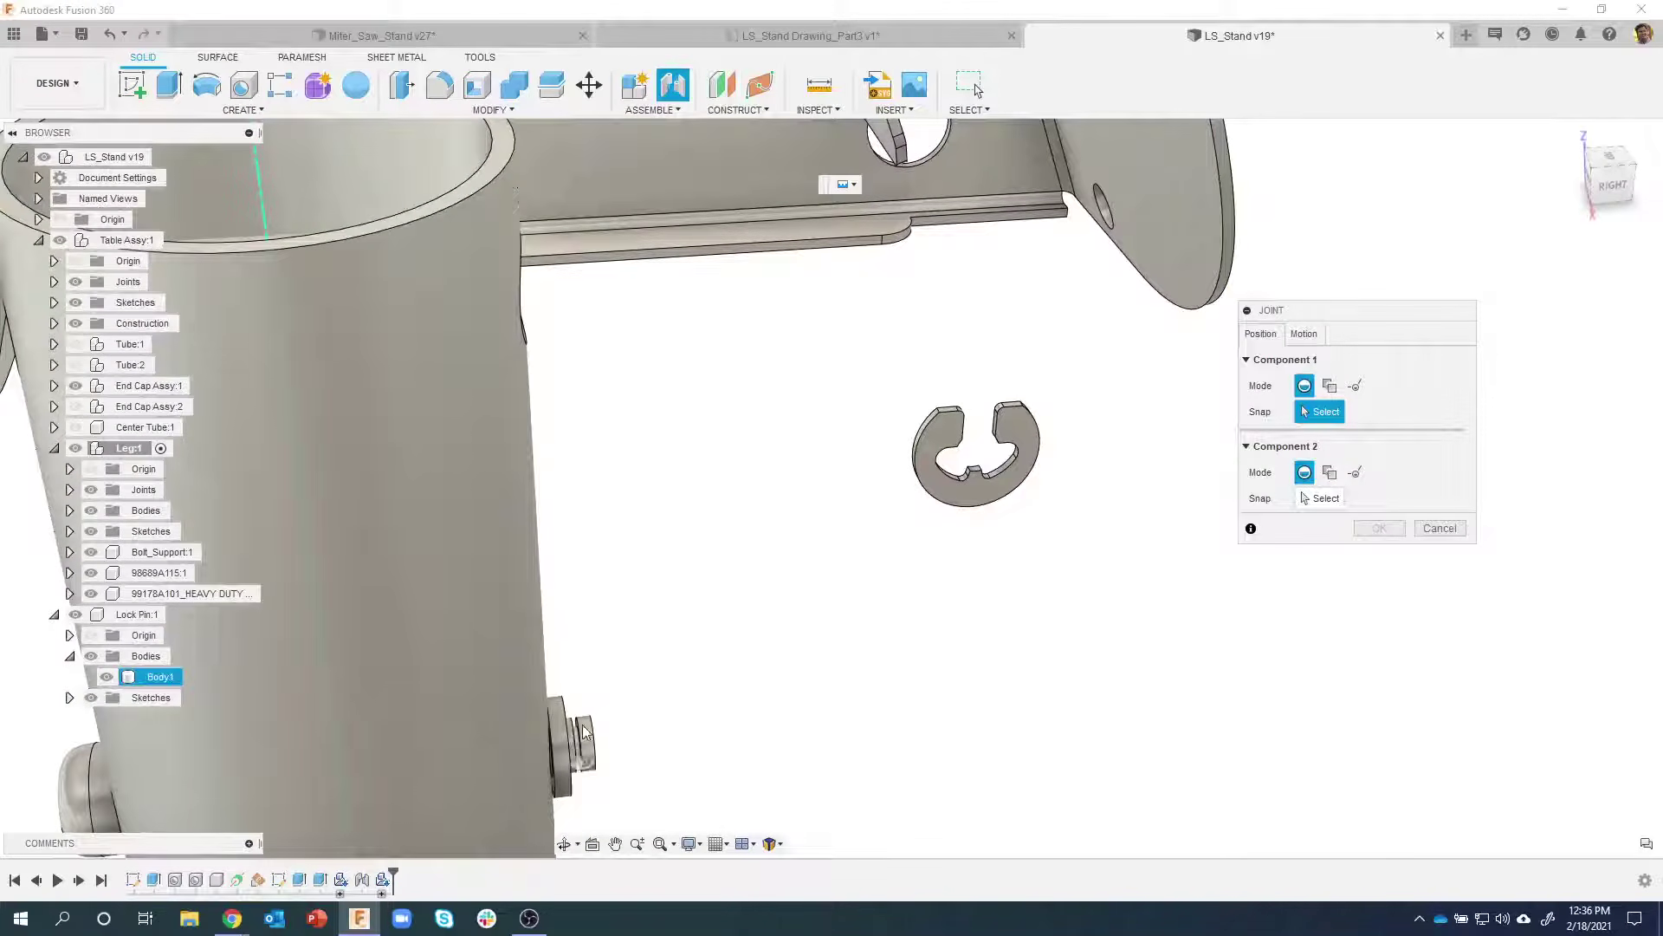
{"action": "scroll", "coordinate": [933, 574], "scroll_direction": "up", "scroll_amount": 1}
{"action": "scroll", "coordinate": [961, 476], "scroll_direction": "up", "scroll_amount": 3}
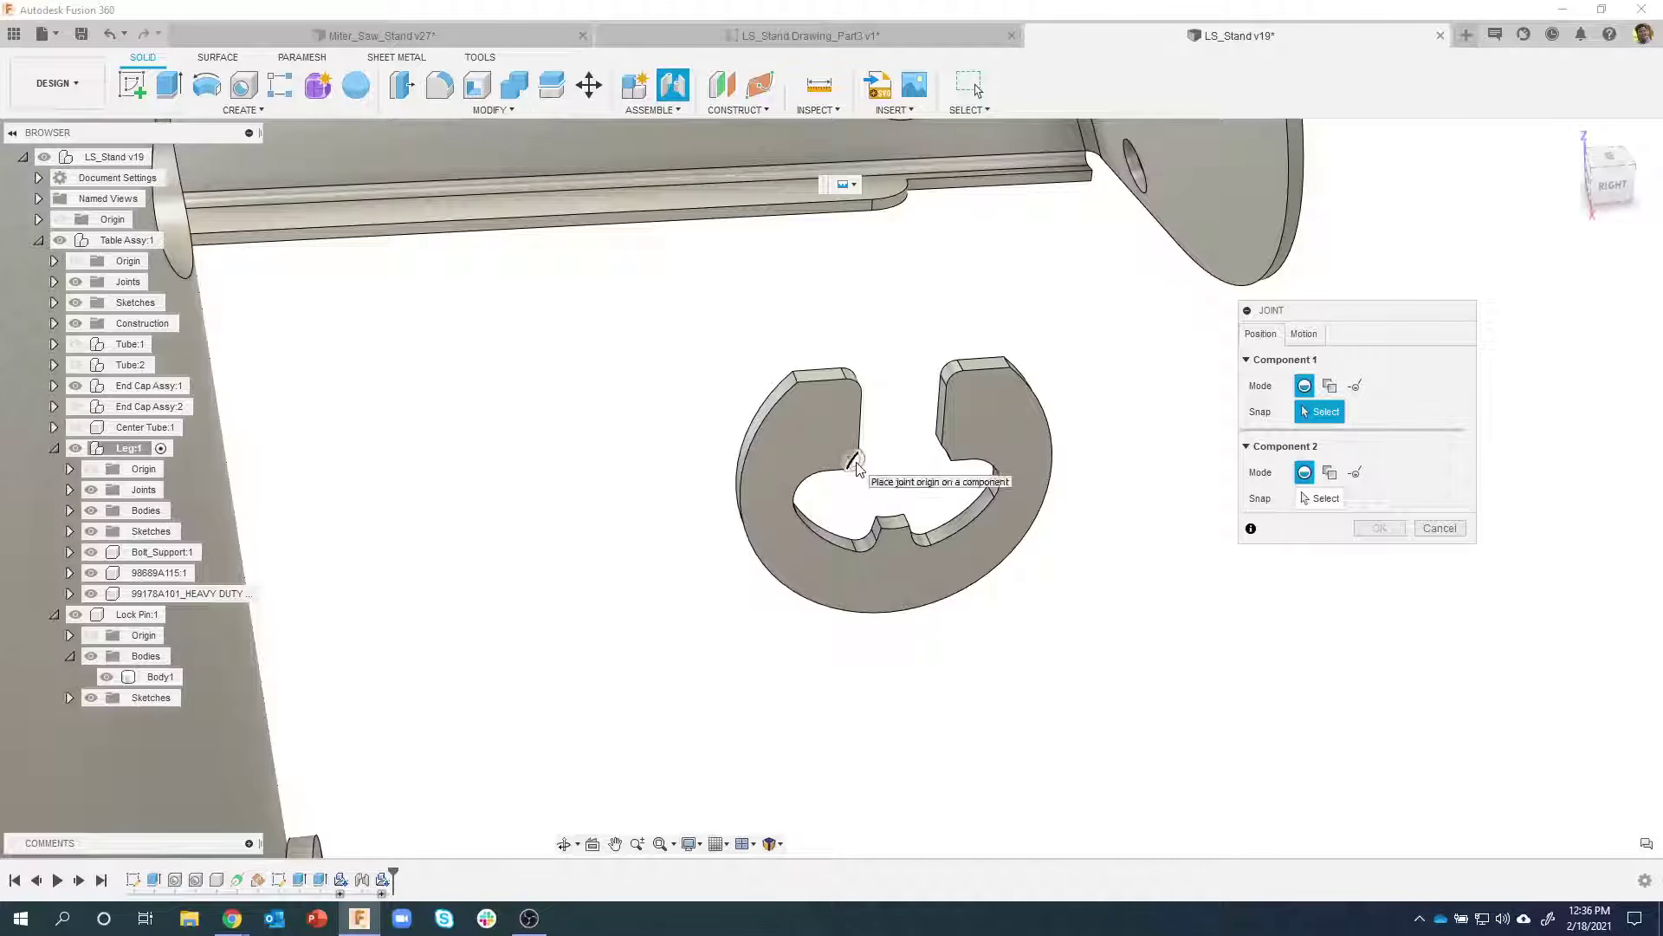
{"action": "left_click", "coordinate": [897, 483]}
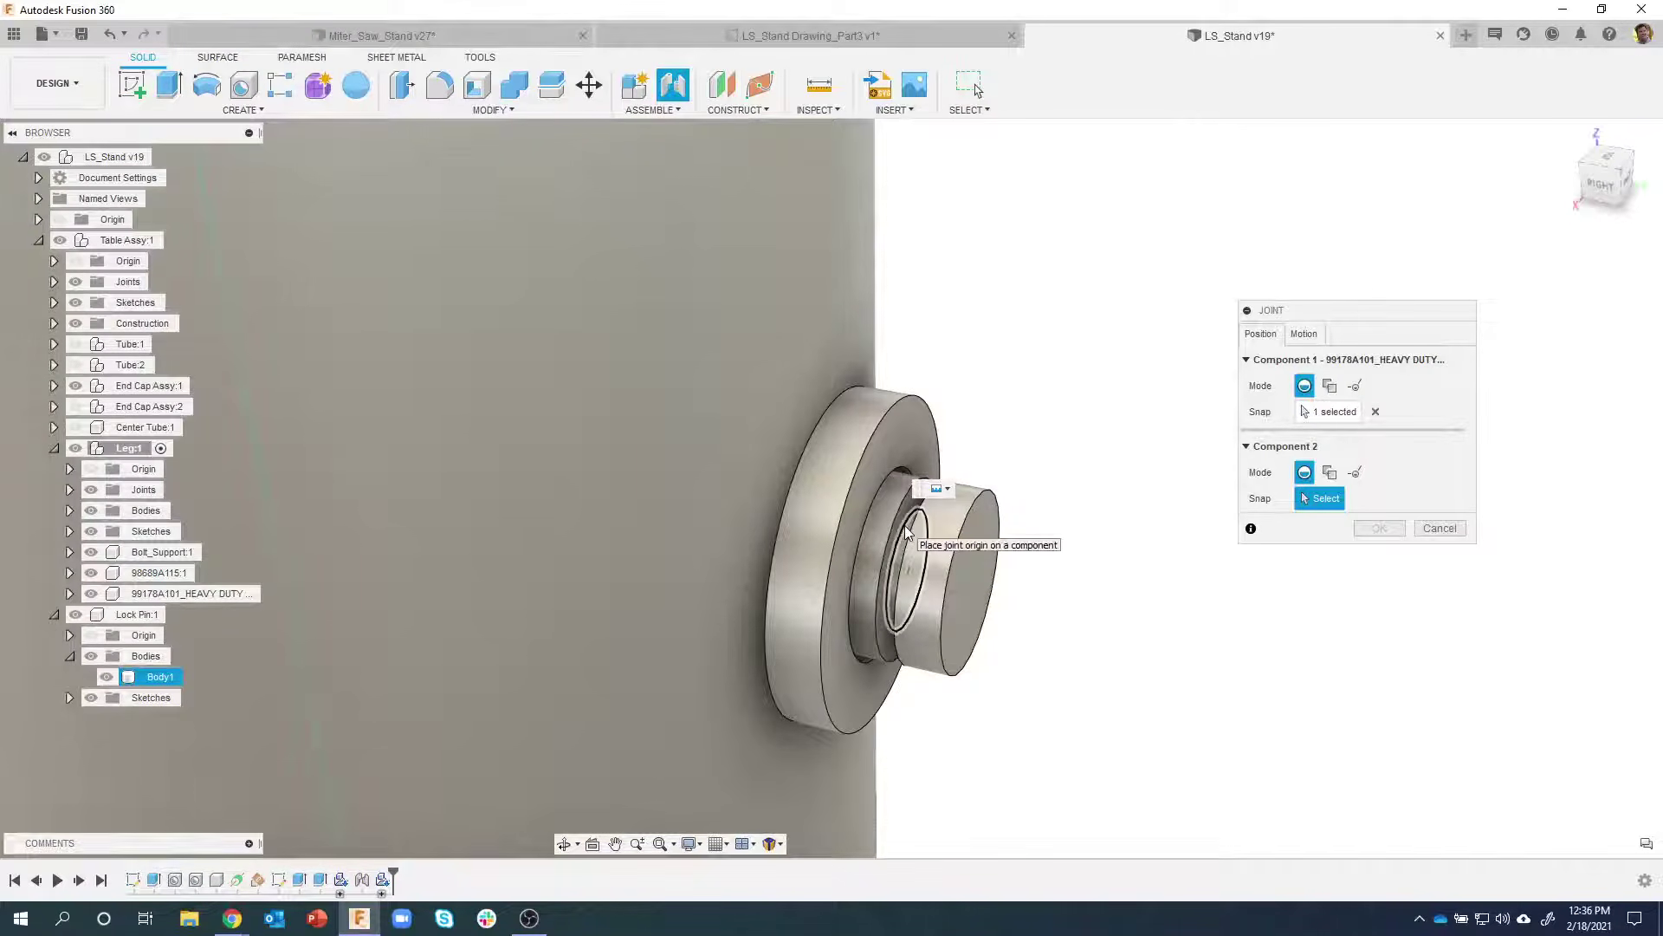
{"action": "left_click", "coordinate": [908, 532]}
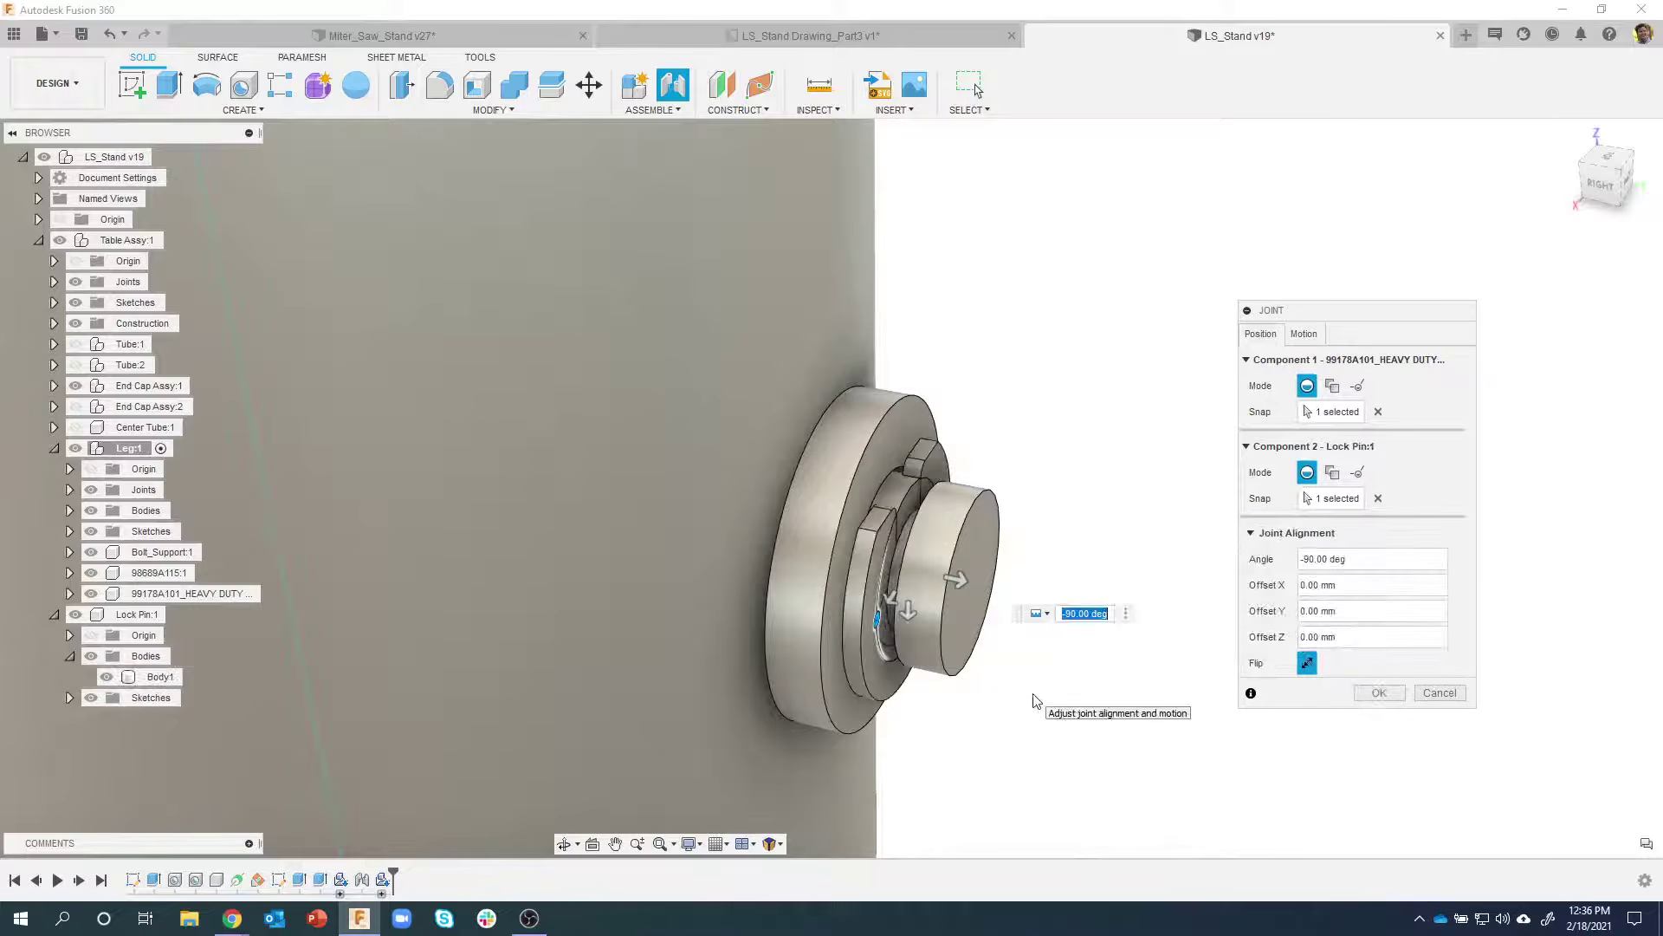
Try the opposite flip direction for the retaining ring's joint on the lock pin and switch it back
{"action": "scroll", "coordinate": [960, 593], "scroll_direction": "up", "scroll_amount": 5}
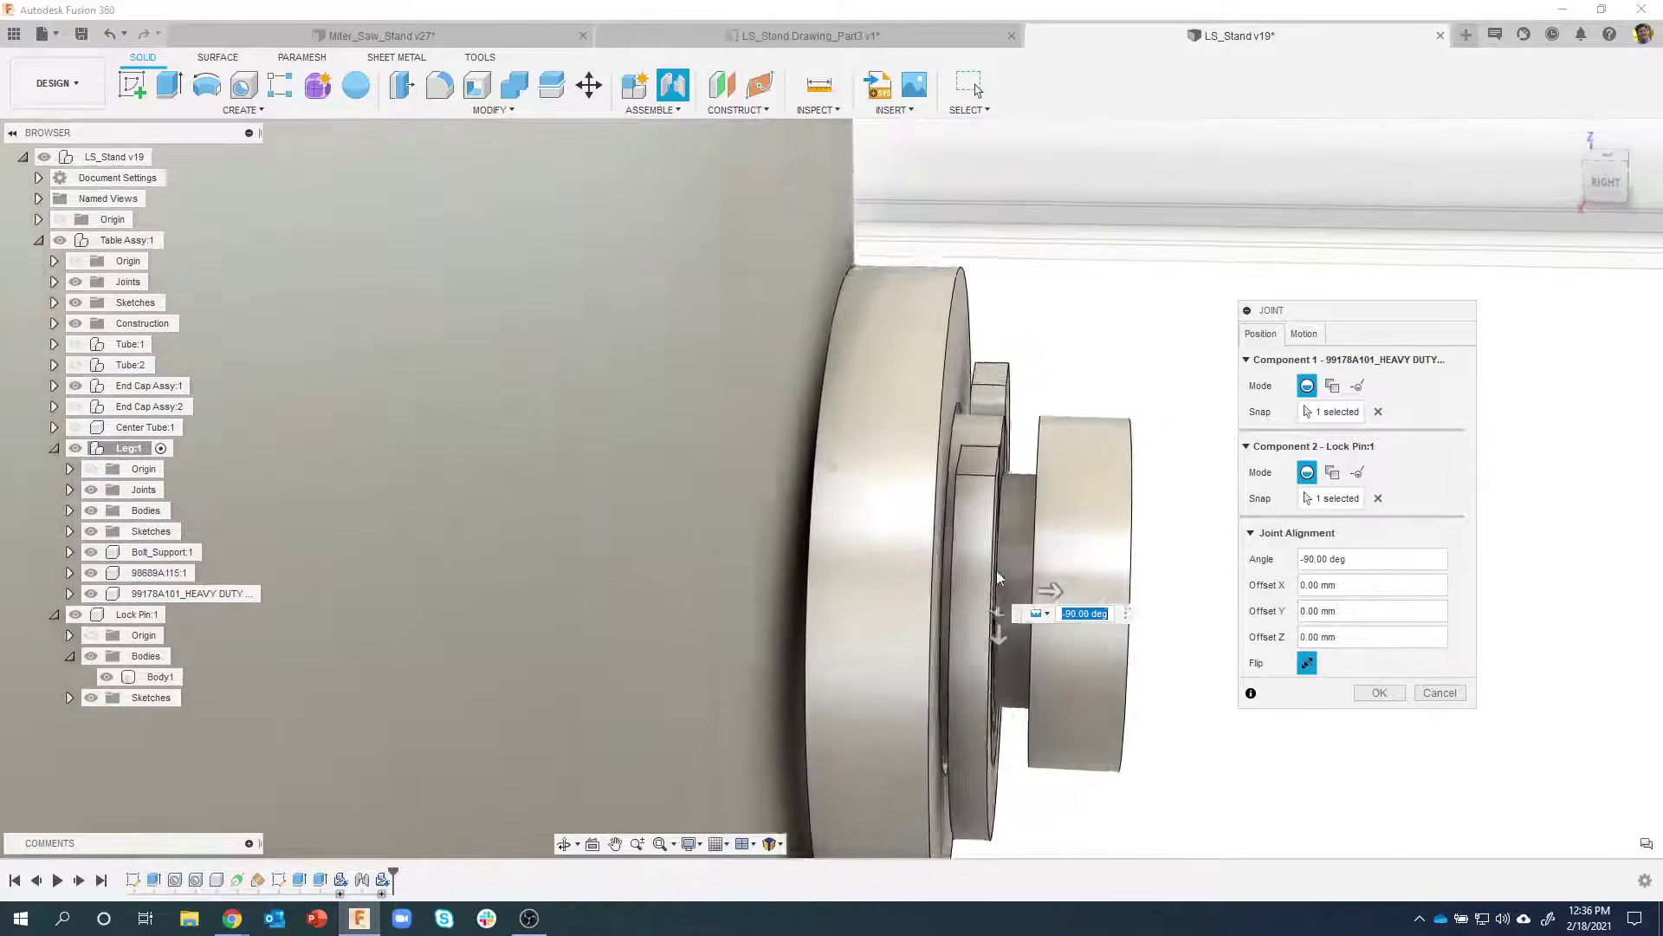
{"action": "middle_click_drag", "start_coordinate": [1031, 465], "coordinate": [934, 521], "text": "shift"}
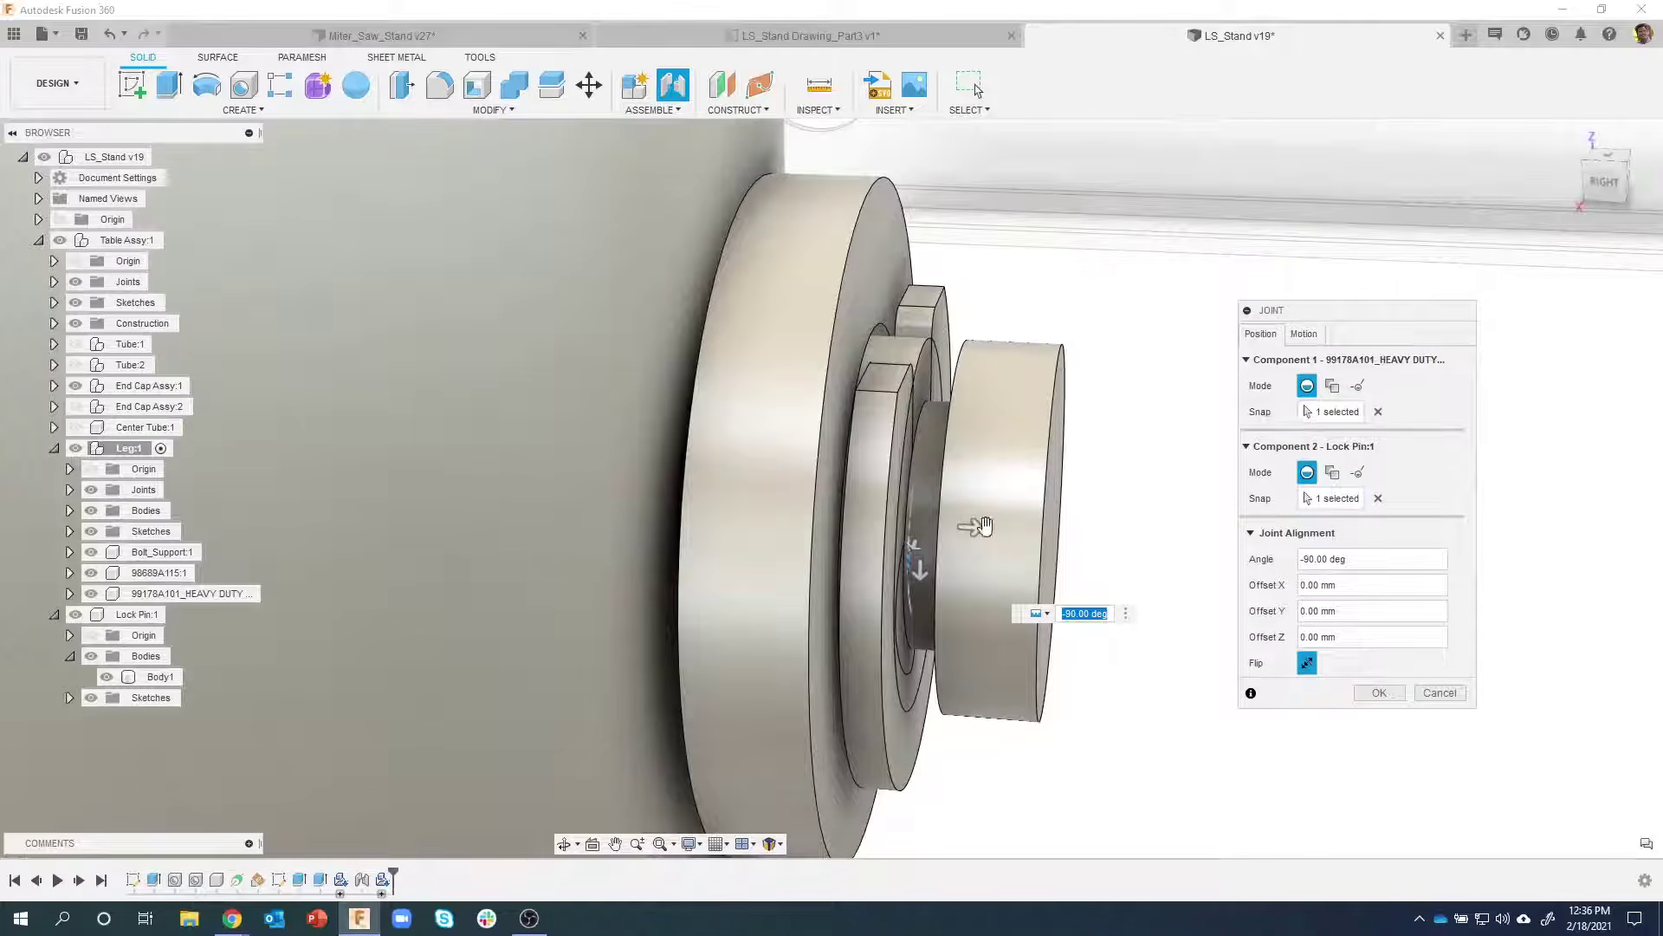
{"action": "left_click", "coordinate": [1308, 664]}
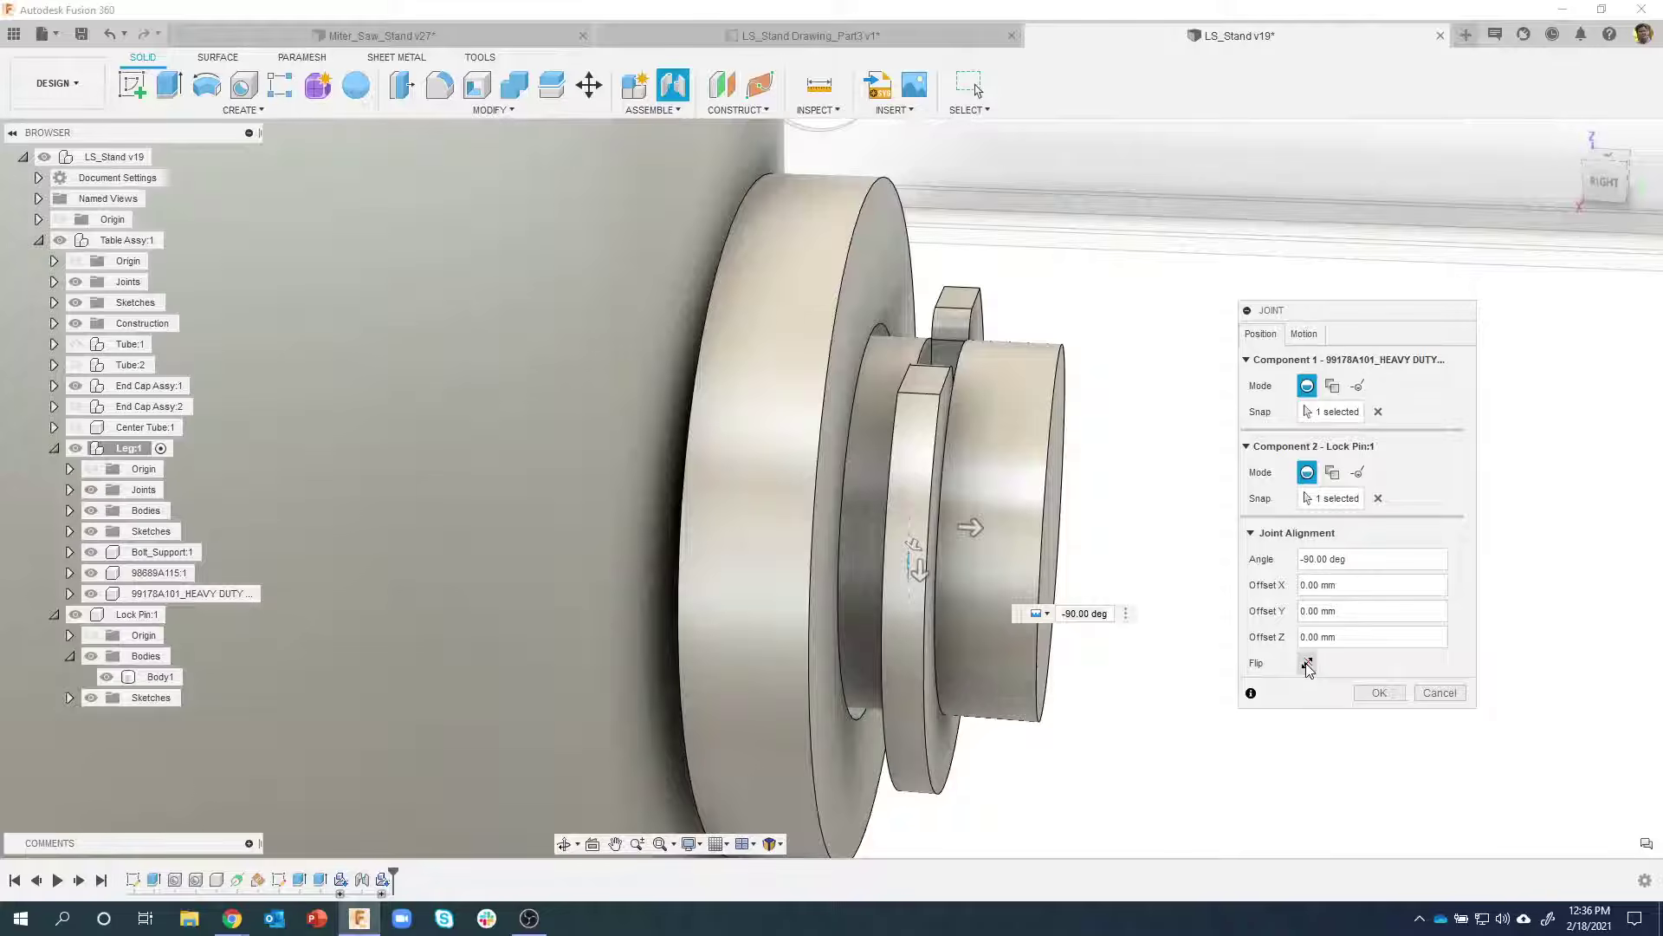
{"action": "left_click", "coordinate": [1307, 663]}
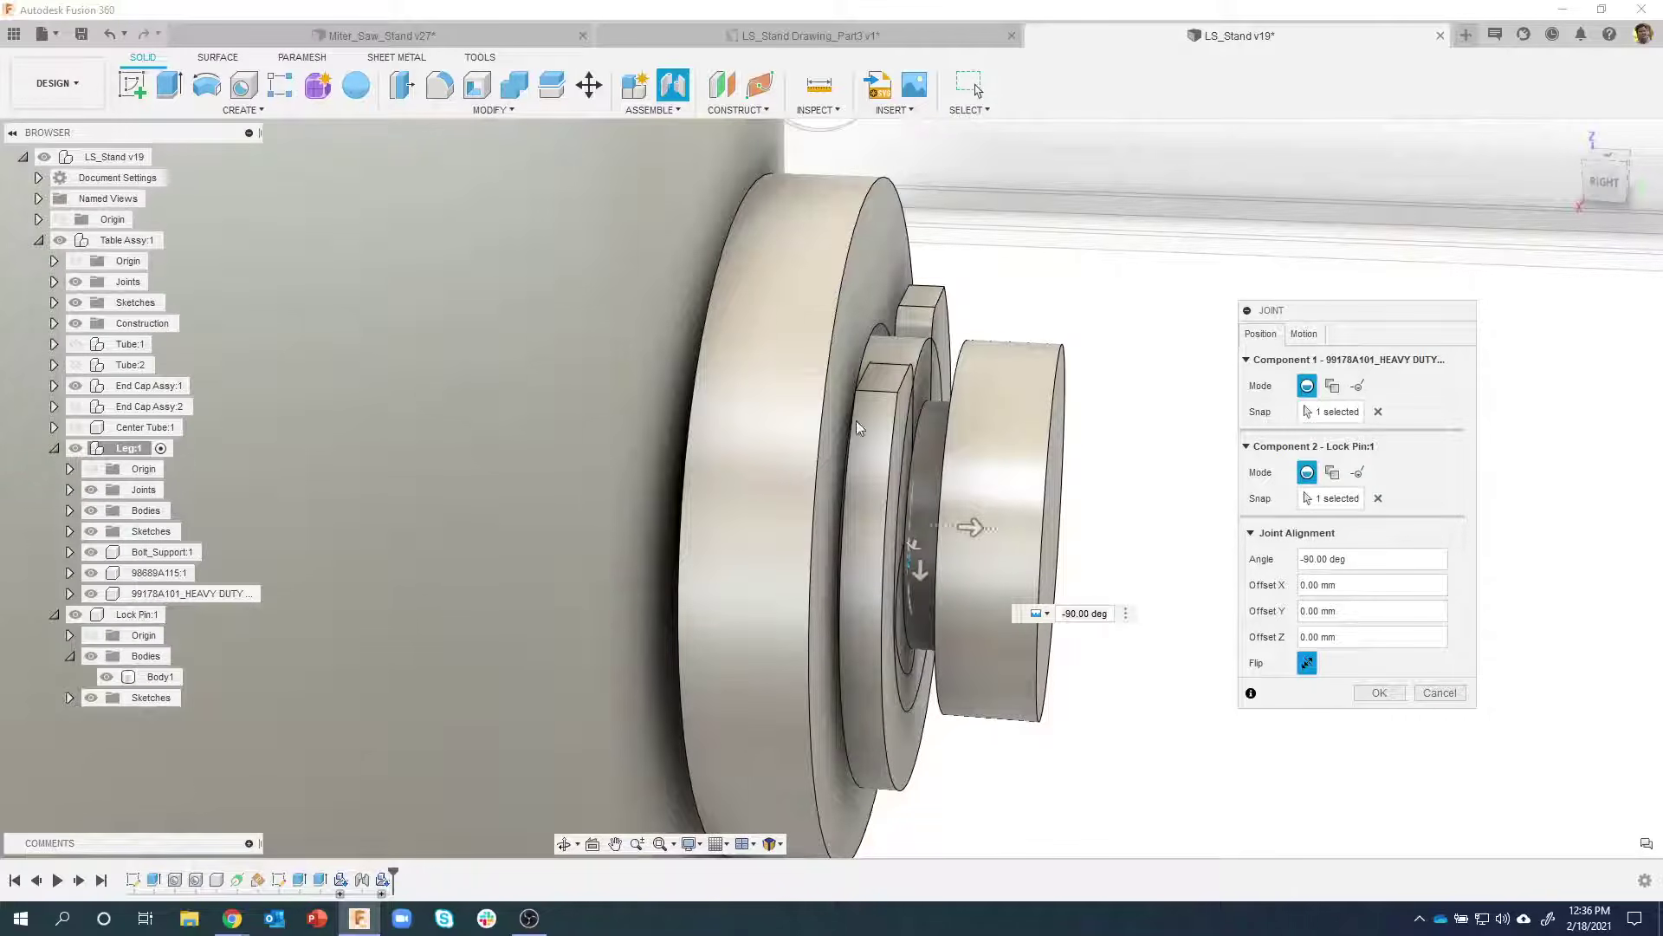
Flip the retaining ring's joint direction on the lock pin, keep its angle at -90 deg, and complete the joint
{"action": "left_click", "coordinate": [1307, 664]}
{"action": "middle_click_drag", "start_coordinate": [1230, 668], "coordinate": [1028, 654], "text": "shift"}
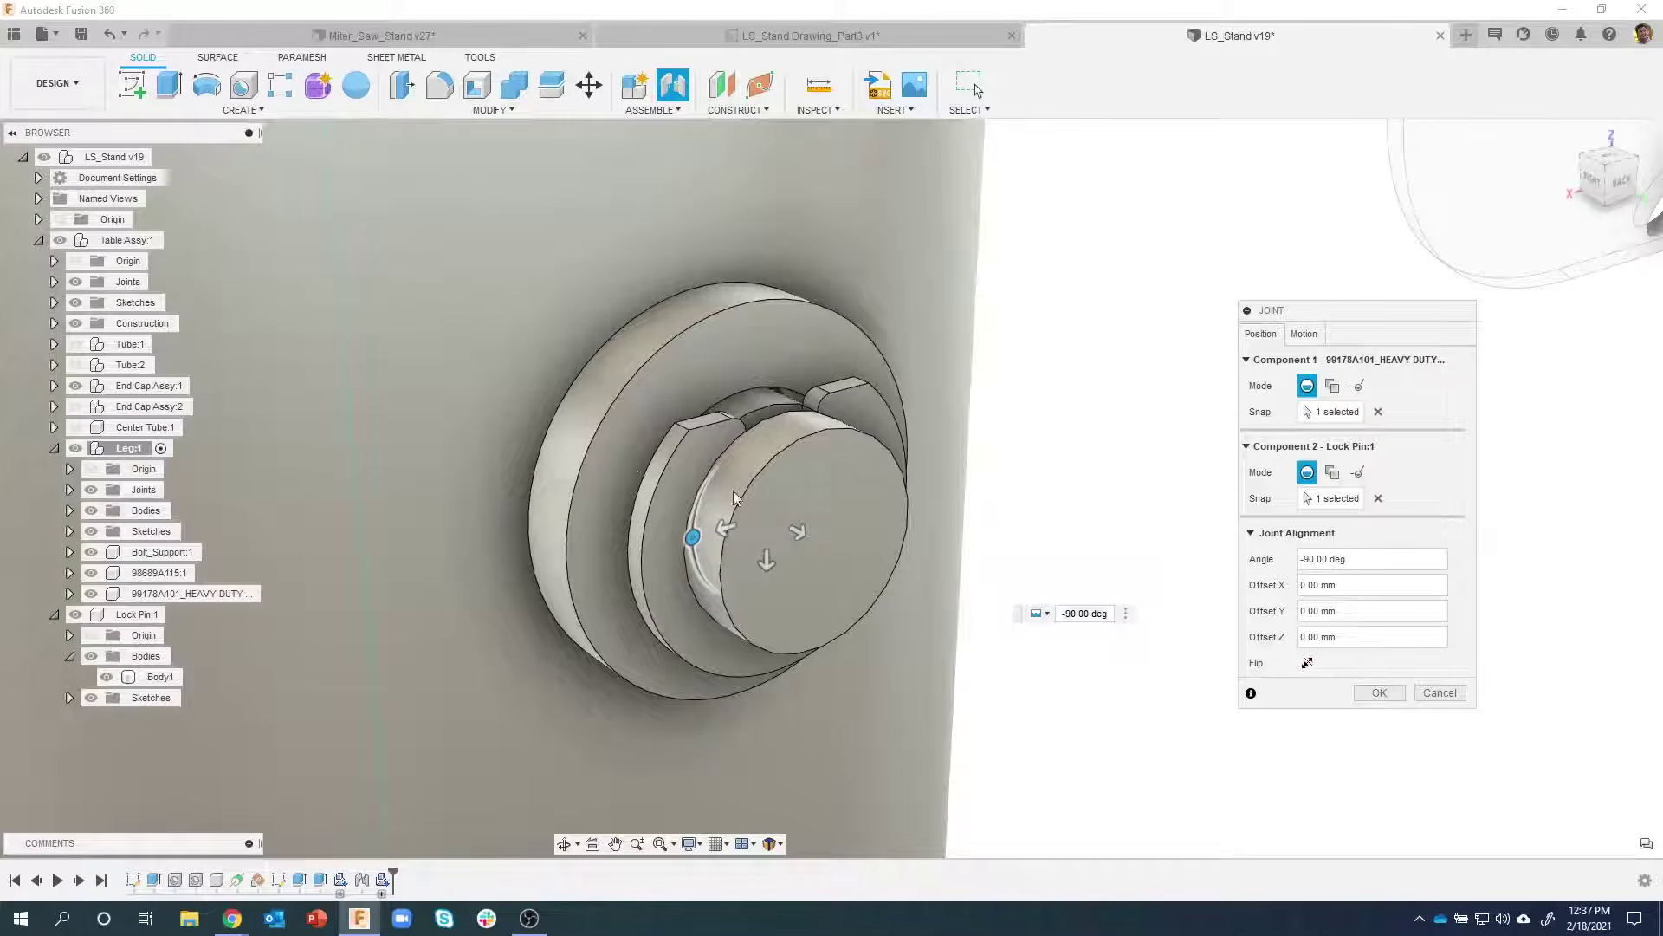
{"action": "left_click_drag", "start_coordinate": [687, 537], "coordinate": [847, 628]}
{"action": "scroll", "coordinate": [943, 627], "scroll_direction": "down", "scroll_amount": 5}
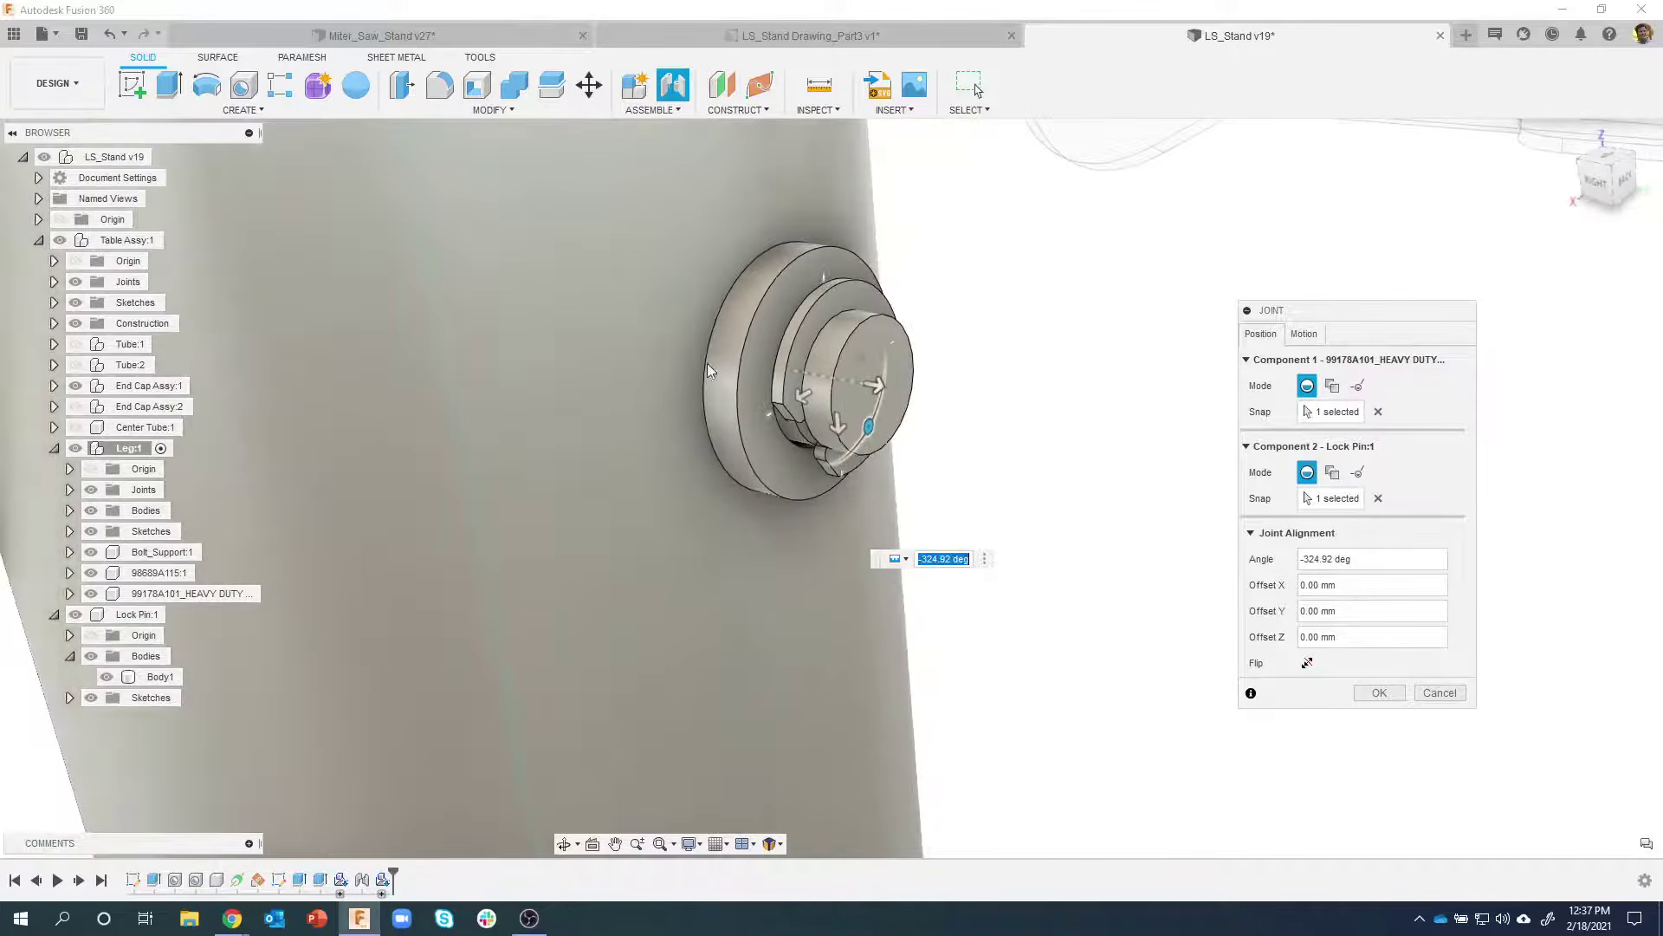
{"action": "scroll", "coordinate": [870, 390], "scroll_direction": "up", "scroll_amount": 5}
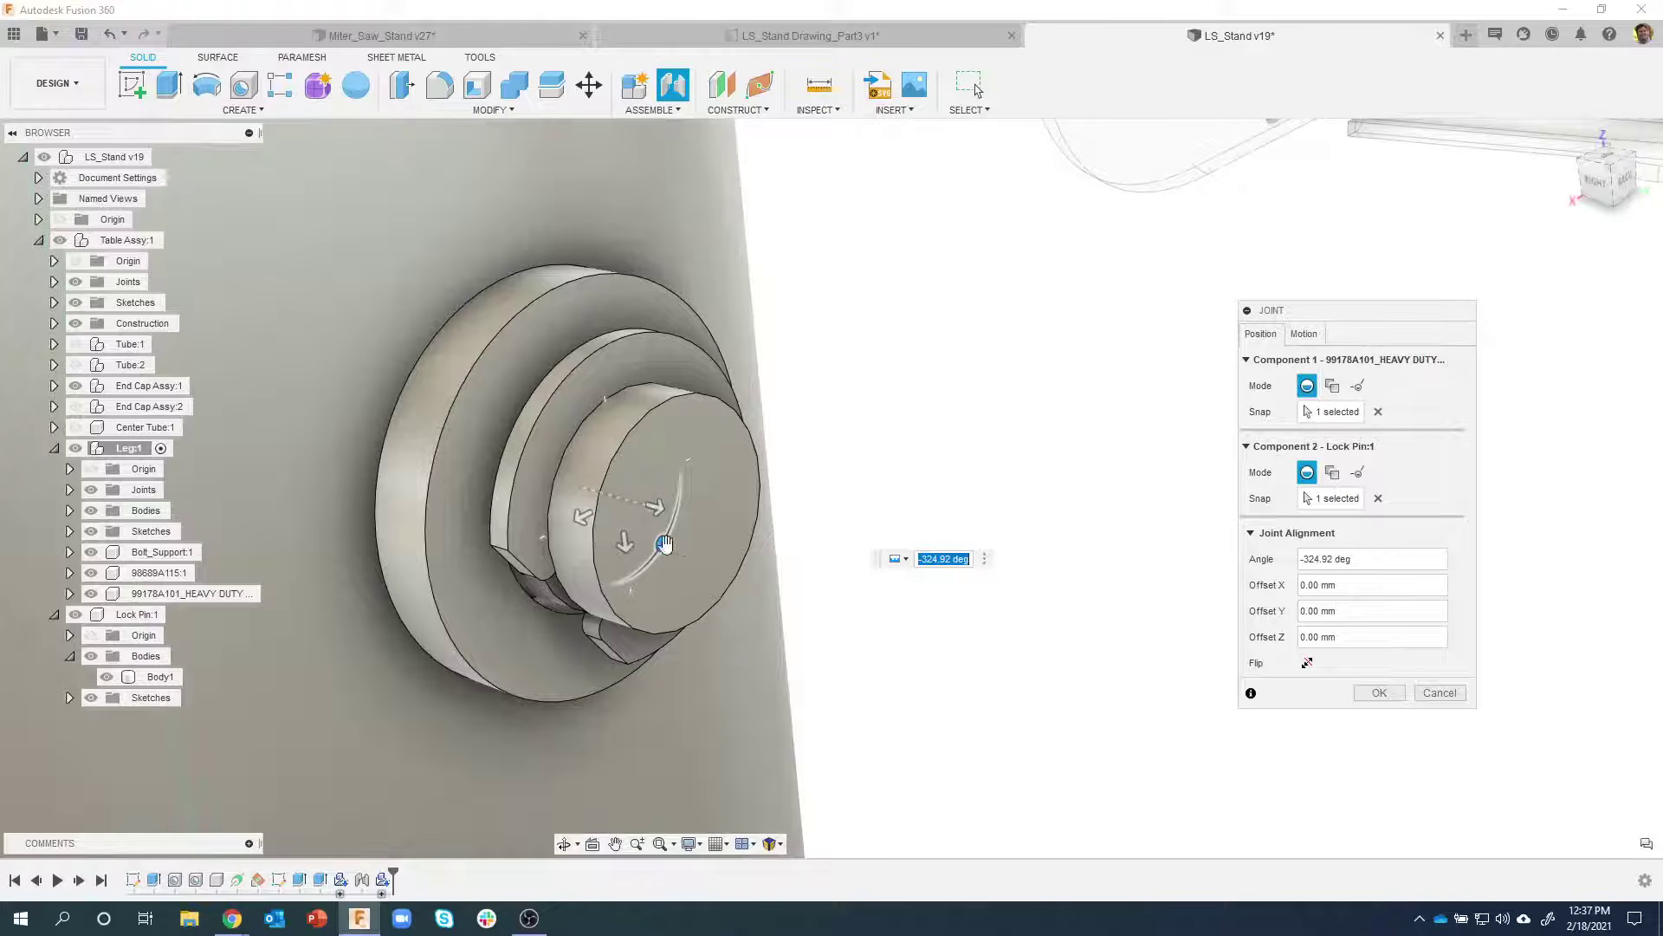
{"action": "left_click_drag", "start_coordinate": [676, 548], "coordinate": [564, 529]}
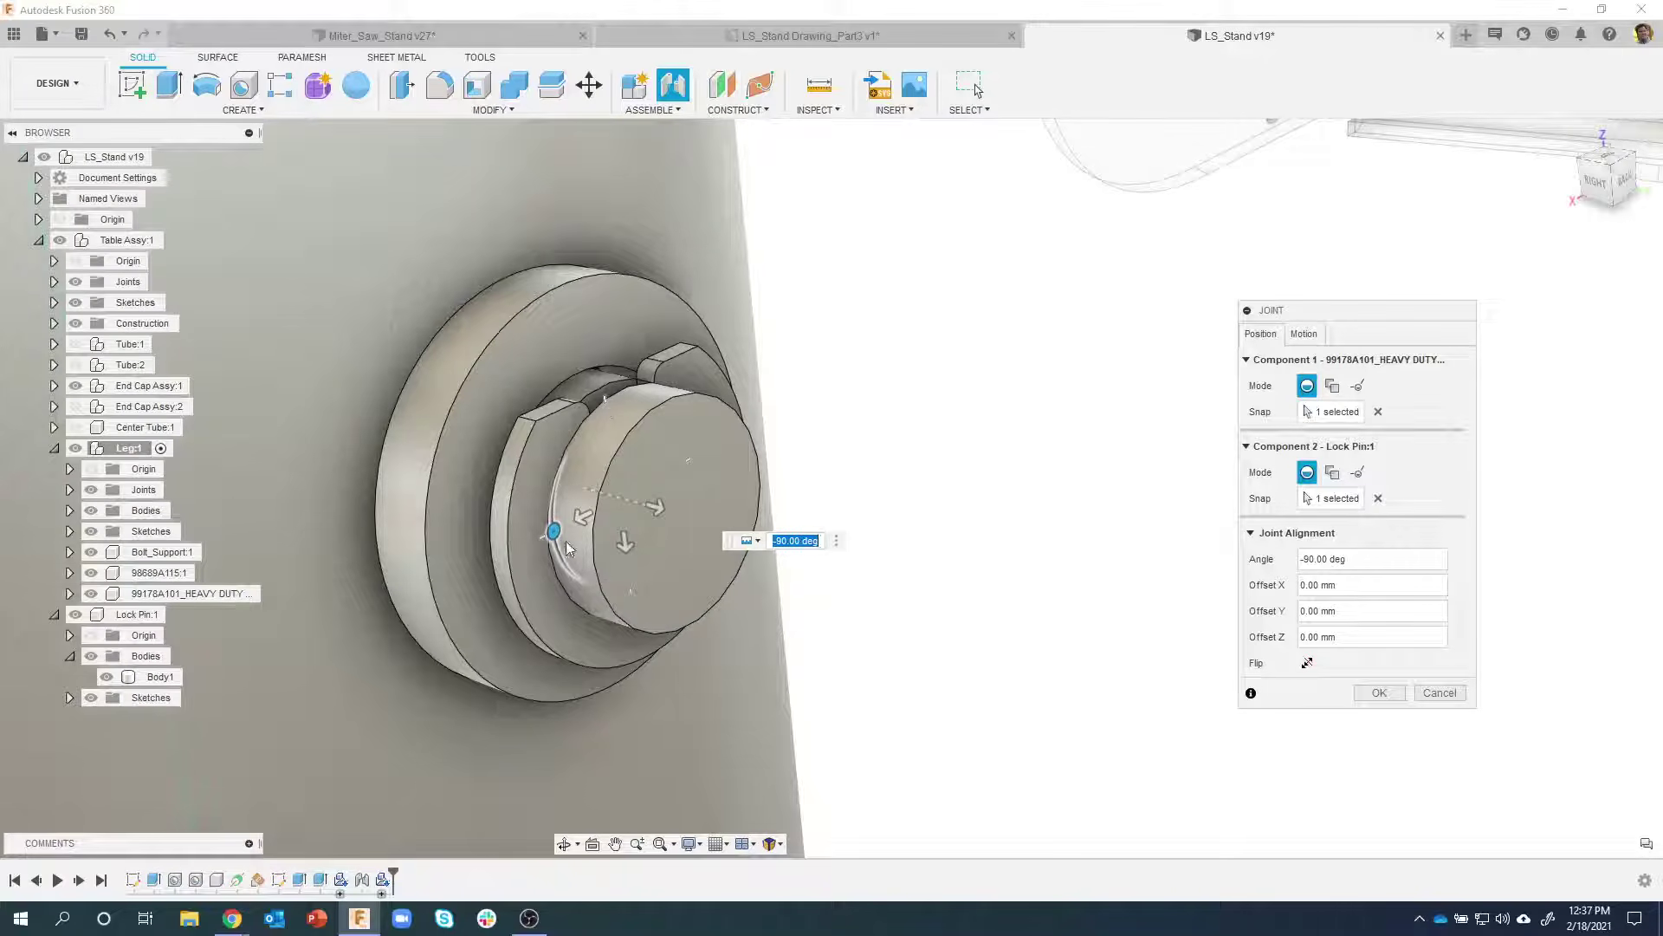
{"action": "mouse_move", "coordinate": [567, 545]}
{"action": "left_mouse_down"}
{"action": "mouse_move", "coordinate": [594, 676]}
{"action": "mouse_move", "coordinate": [646, 606]}
{"action": "mouse_move", "coordinate": [696, 604]}
{"action": "mouse_move", "coordinate": [660, 559]}
{"action": "mouse_move", "coordinate": [564, 556]}
{"action": "mouse_move", "coordinate": [551, 541]}
{"action": "mouse_move", "coordinate": [582, 527]}
{"action": "left_mouse_up"}
{"action": "scroll", "coordinate": [688, 455], "scroll_direction": "down", "scroll_amount": 3}
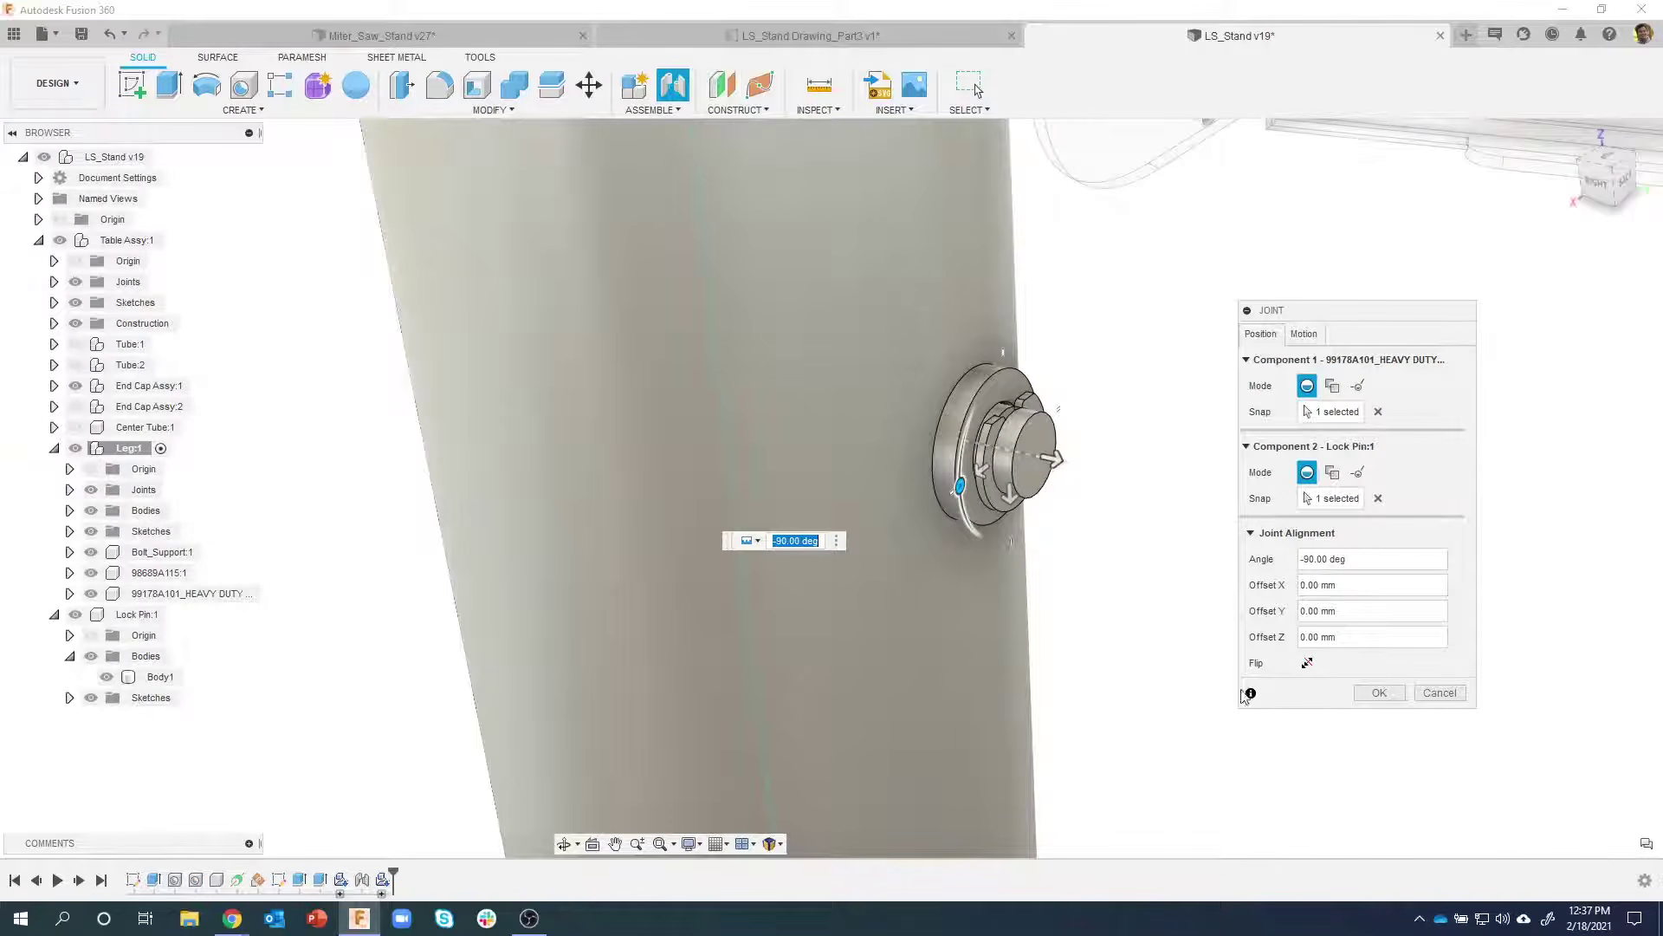
{"action": "left_click", "coordinate": [1379, 694]}
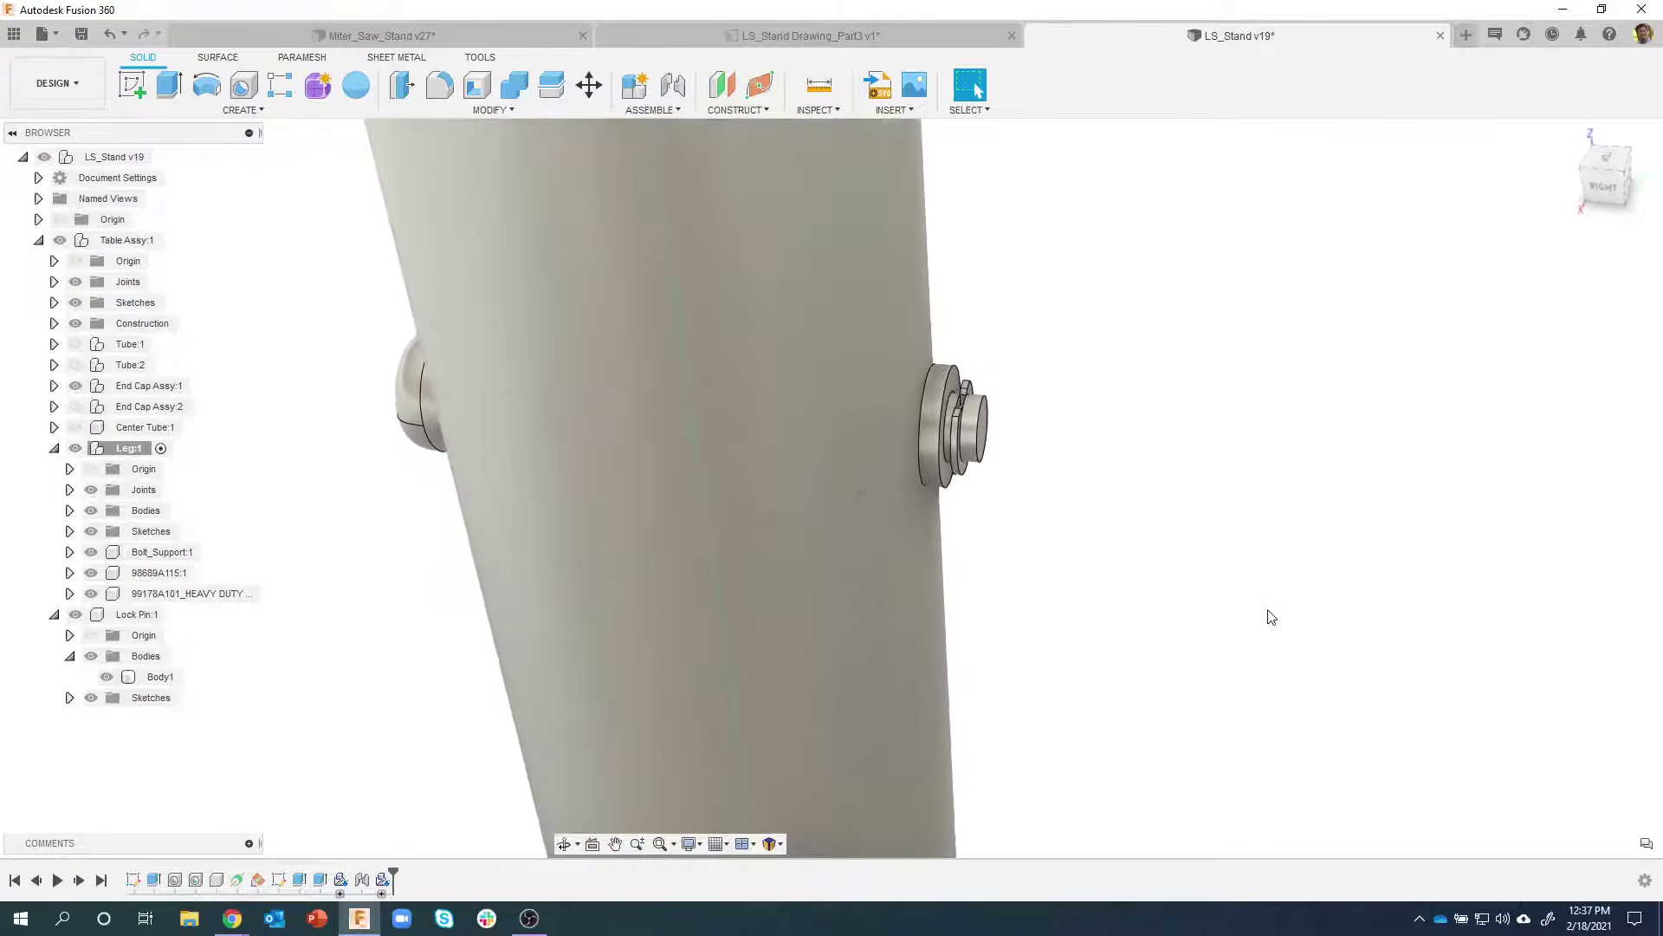
Examine the lock pin, its washer and the retaining ring from several angles through the open end of the leg tube
{"action": "middle_click_drag", "start_coordinate": [1334, 579], "coordinate": [939, 632], "text": "shift"}
{"action": "left_click", "coordinate": [667, 528]}
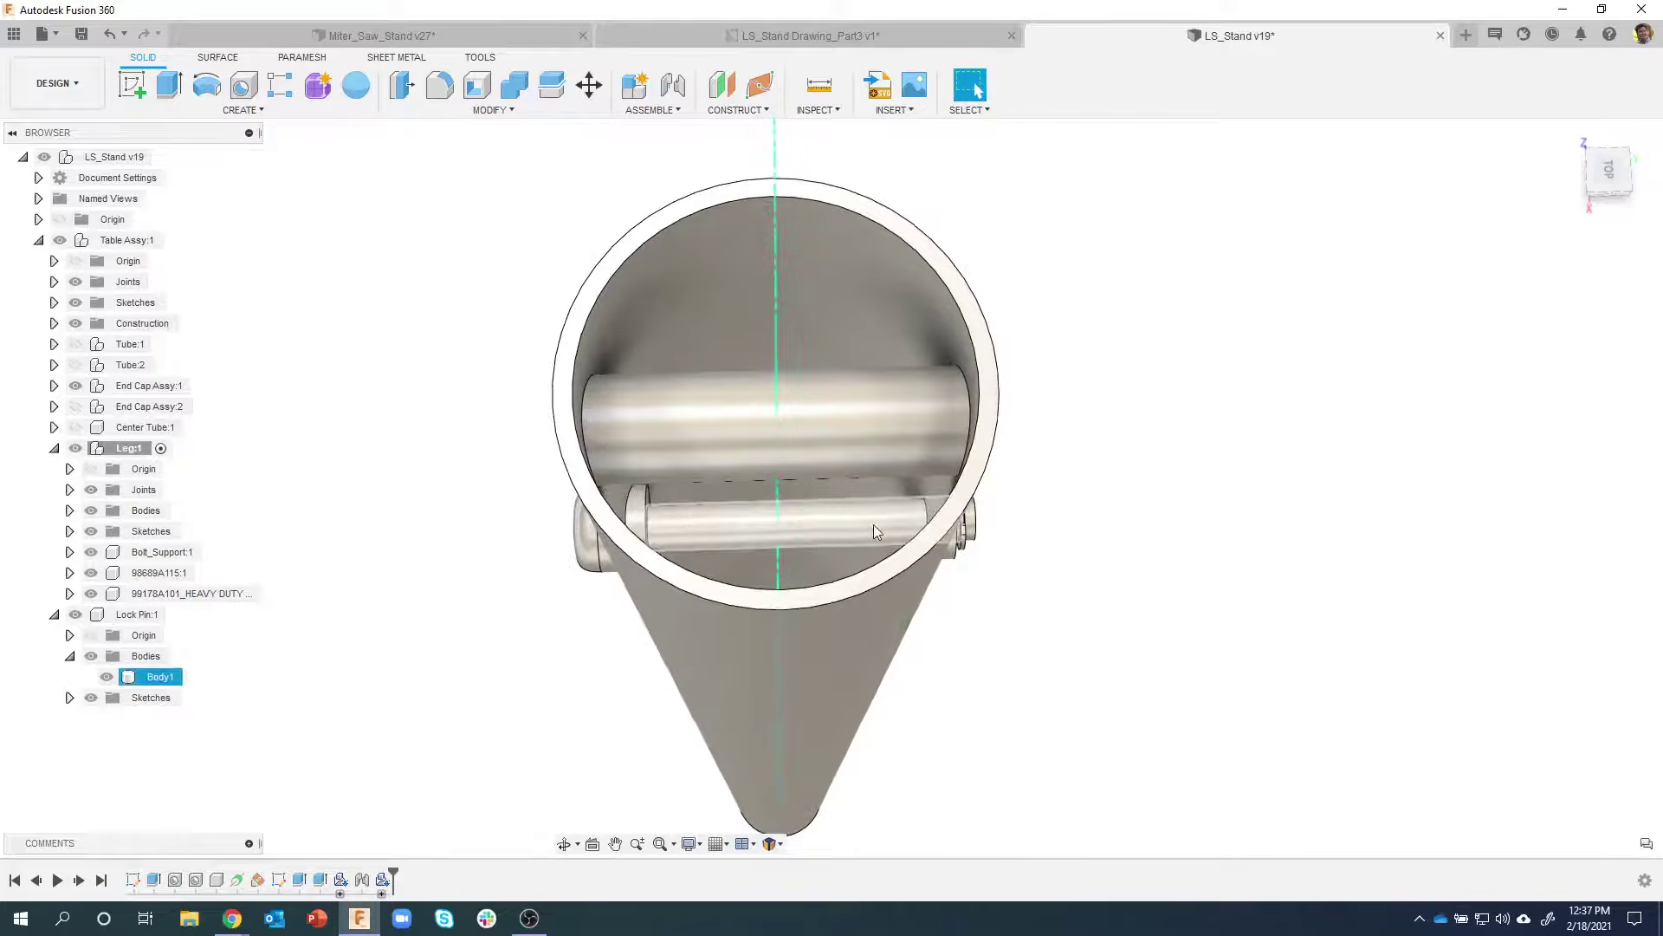
{"action": "scroll", "coordinate": [771, 533], "scroll_direction": "up", "scroll_amount": 3}
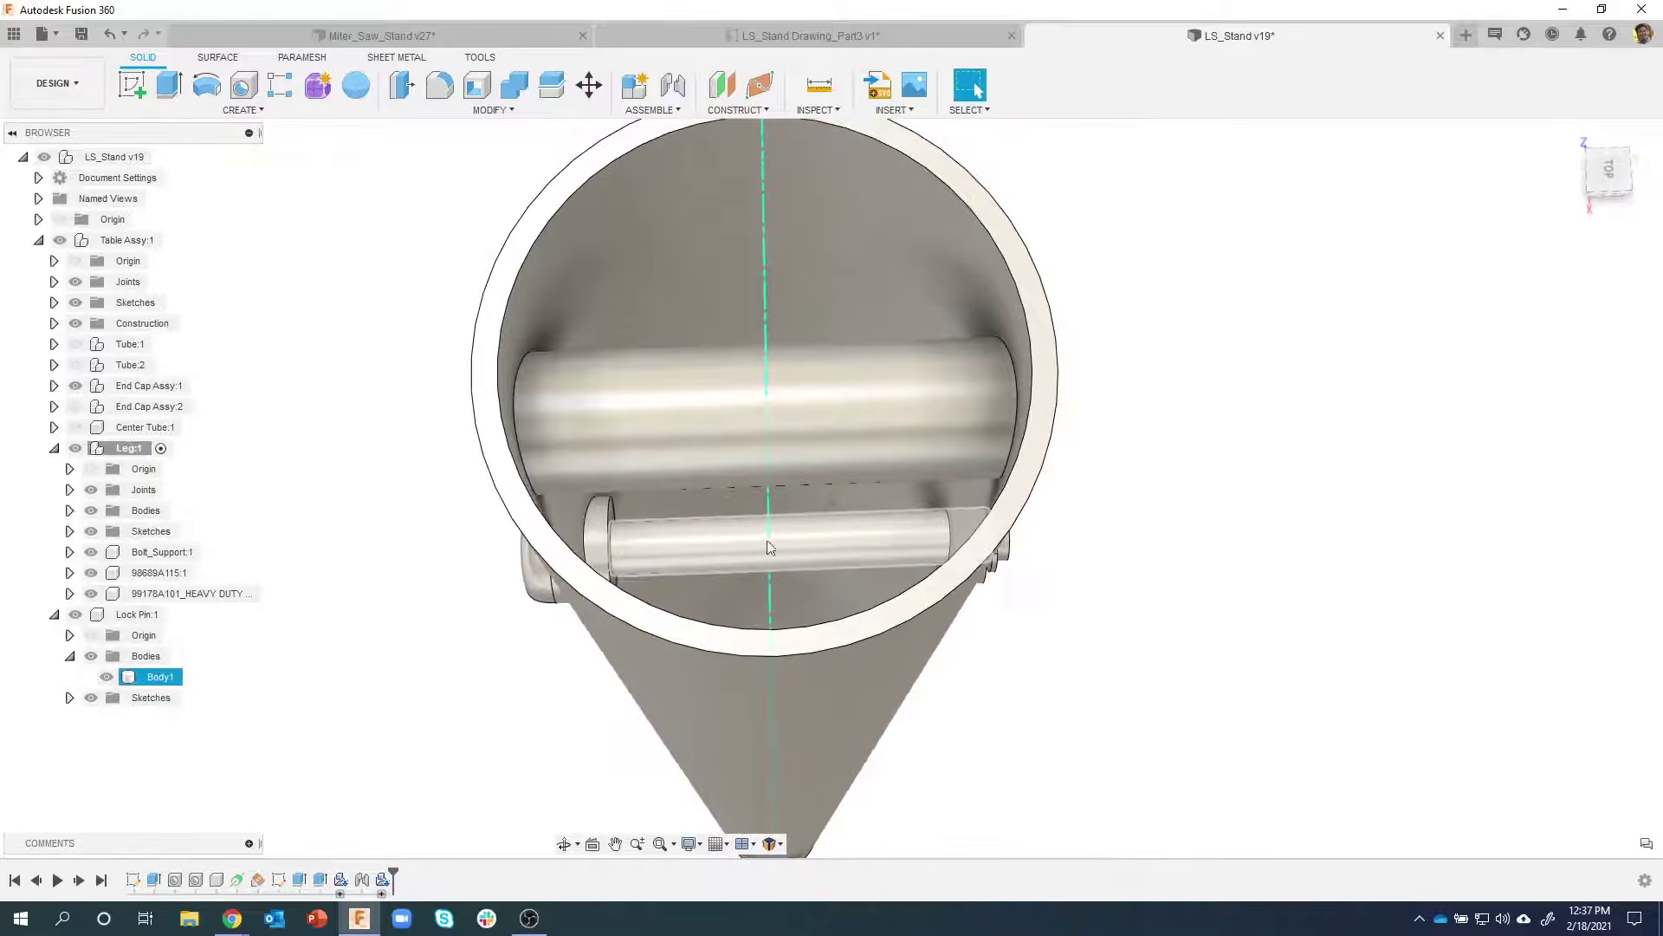
{"action": "middle_click_drag", "start_coordinate": [907, 515], "coordinate": [565, 569], "text": "shift"}
{"action": "key", "text": "Escape"}
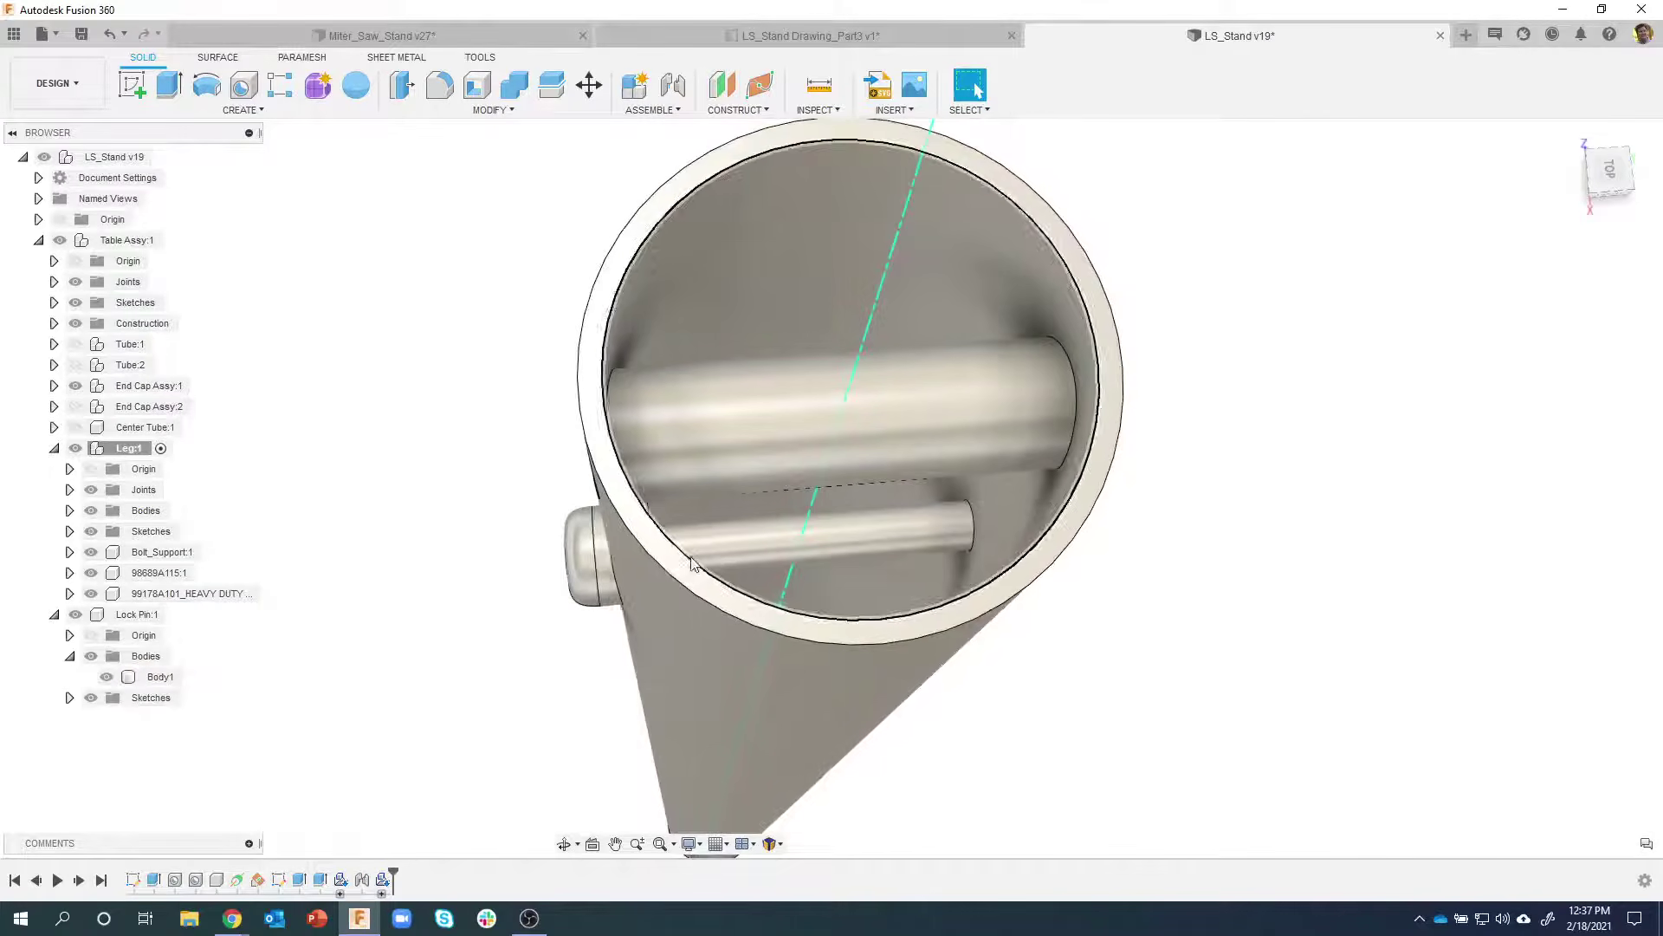
{"action": "middle_click_drag", "start_coordinate": [752, 553], "coordinate": [1188, 621], "text": "shift"}
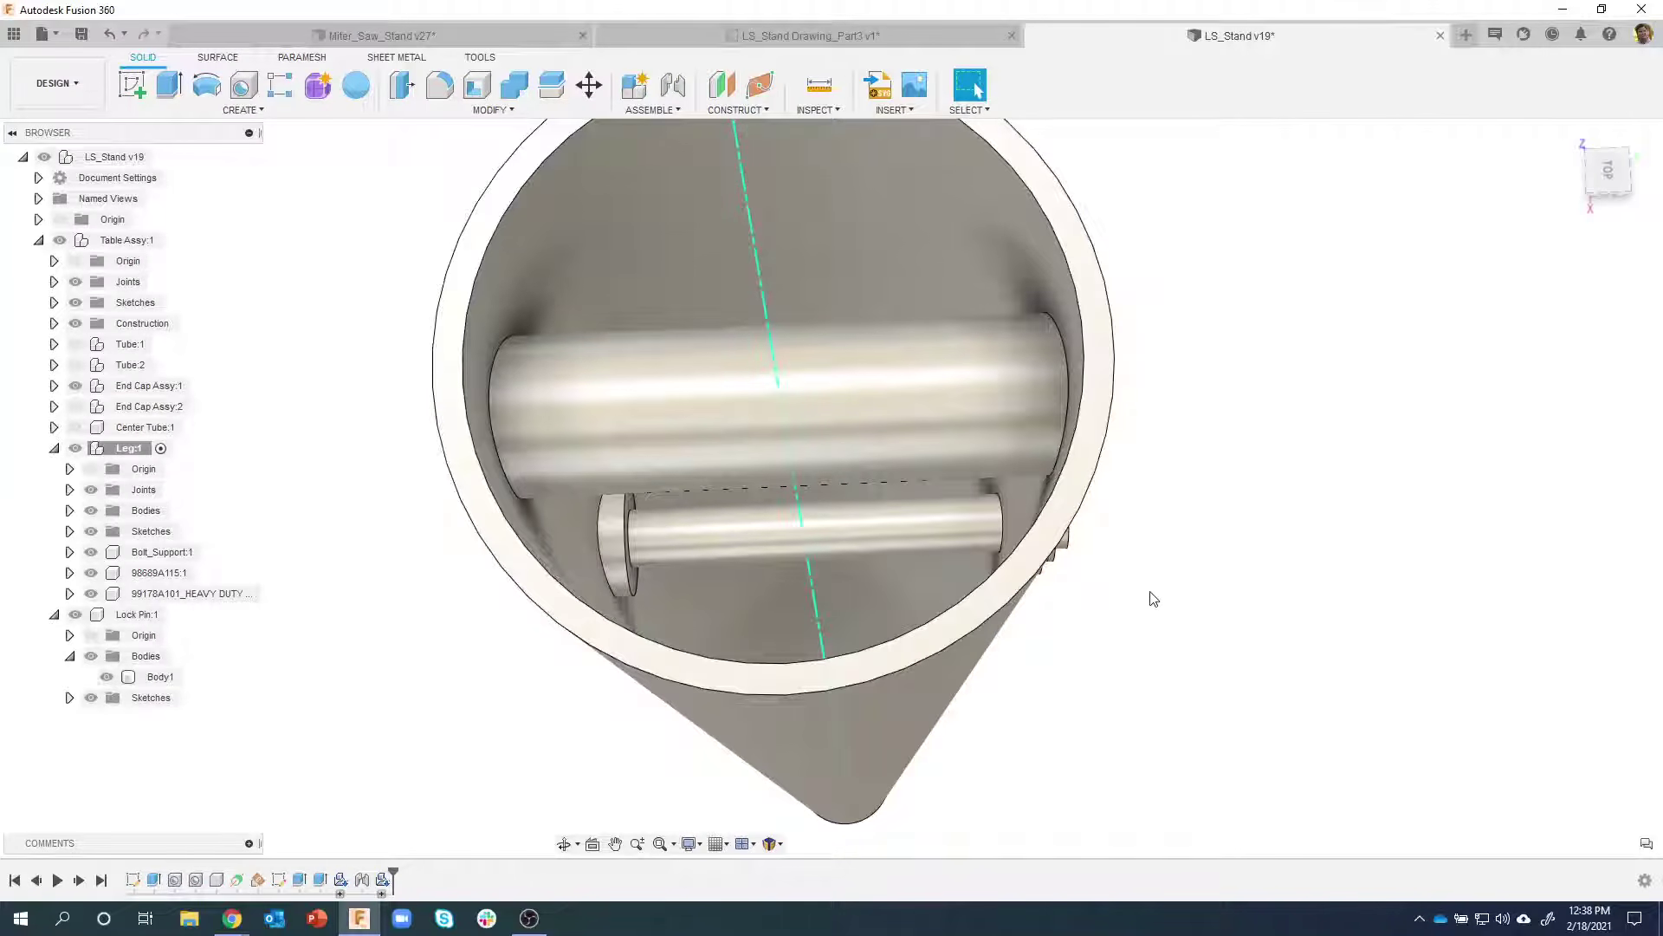
{"action": "middle_click_drag", "start_coordinate": [1179, 588], "coordinate": [297, 223], "text": "shift"}
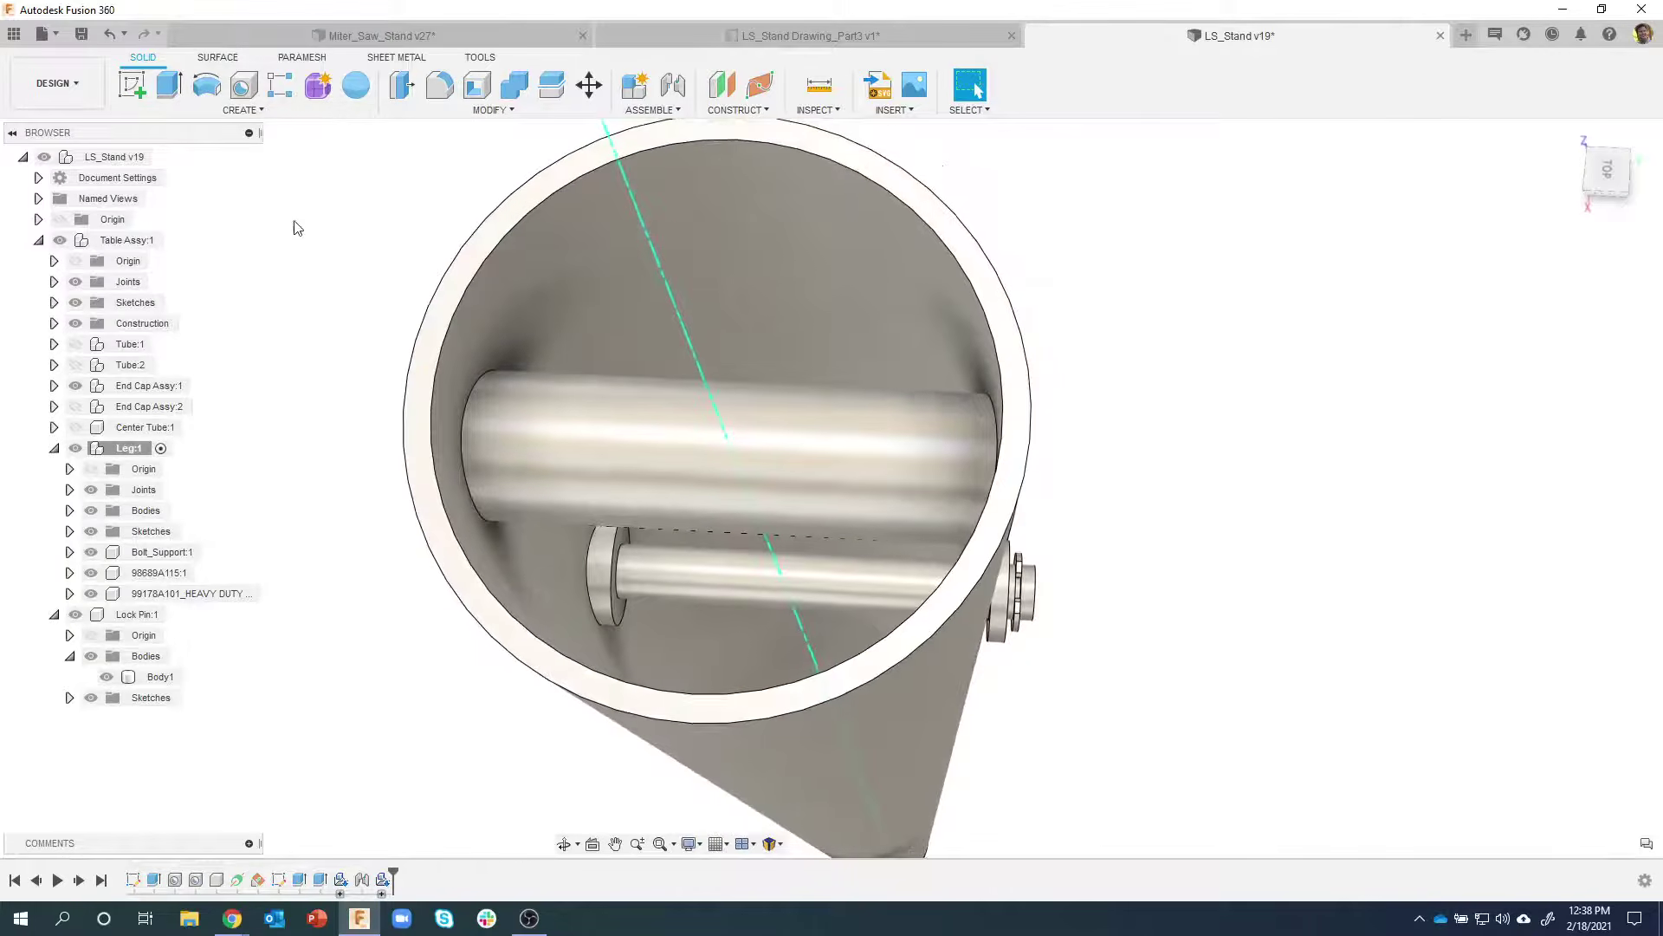
{"action": "left_click", "coordinate": [268, 113]}
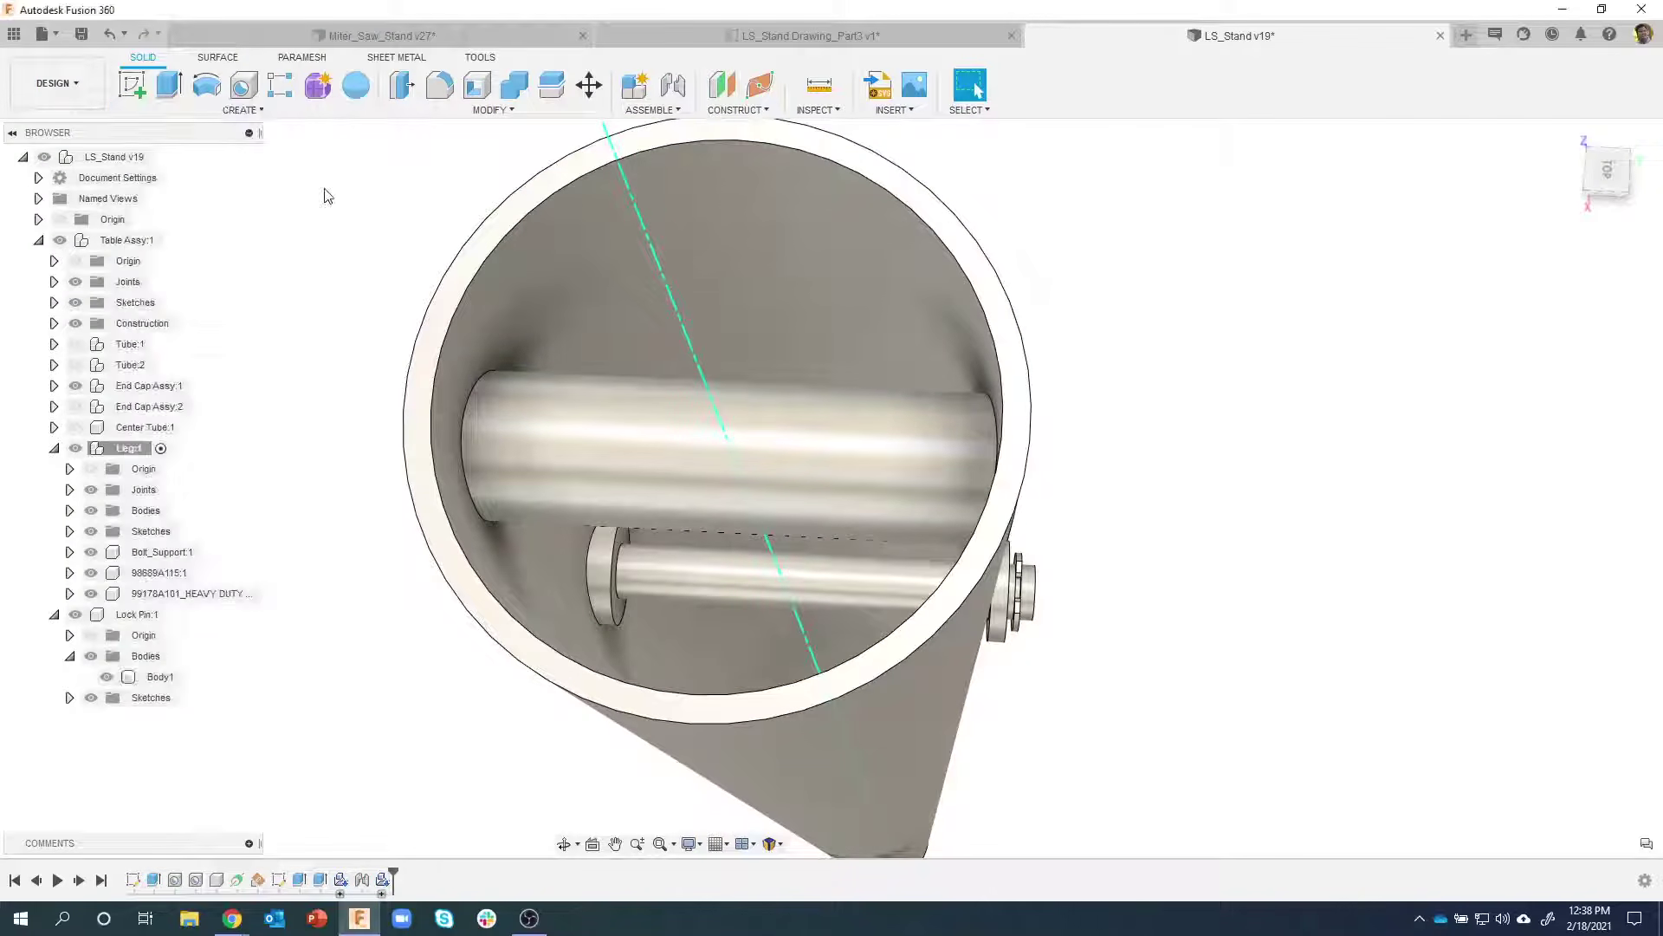
{"action": "middle_click_drag", "start_coordinate": [327, 193], "coordinate": [275, 500], "text": "shift"}
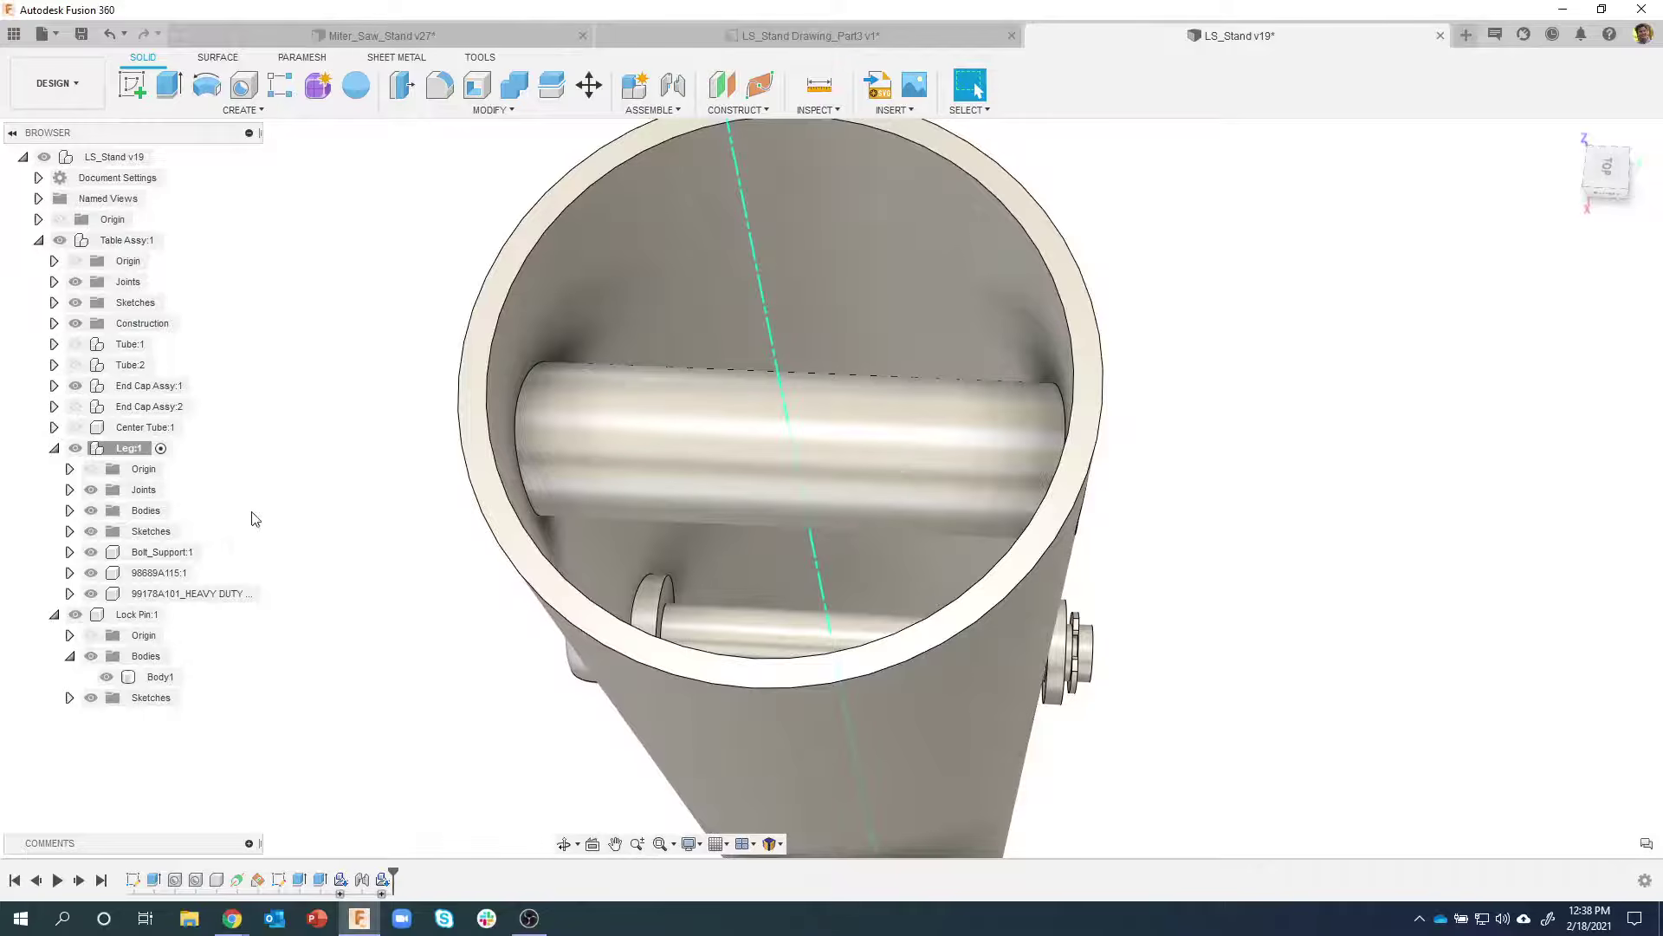
Hide the leg's bodies and the Bolt_Support component so that the lock pin is exposed
{"action": "left_click", "coordinate": [92, 511]}
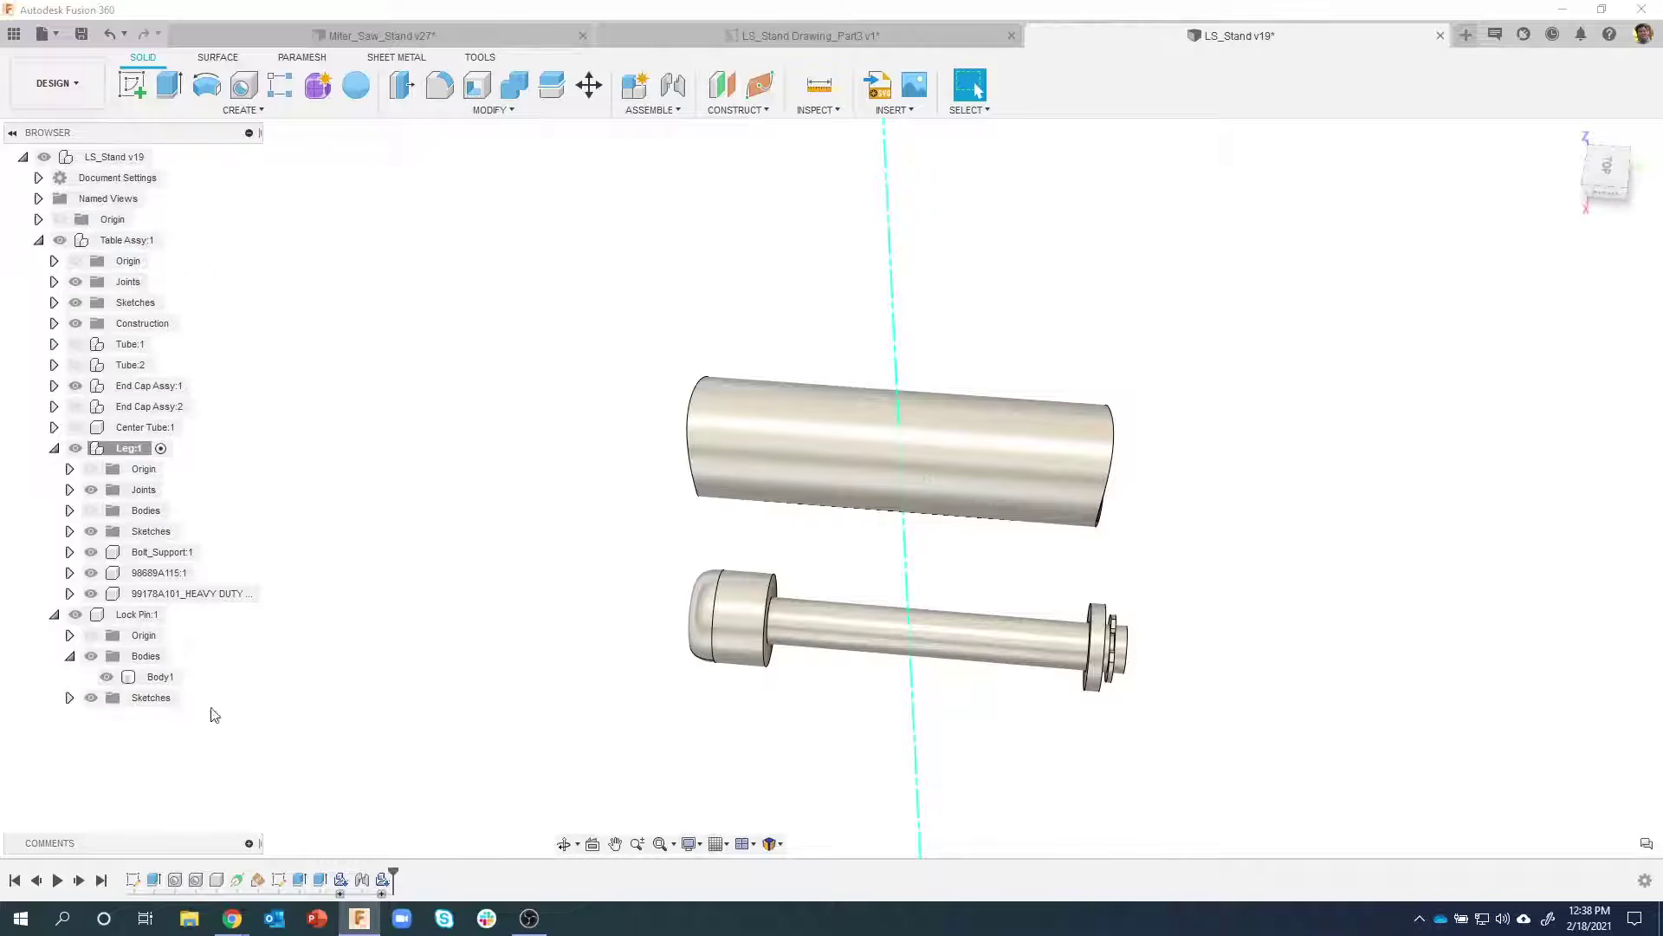
{"action": "left_click", "coordinate": [91, 552]}
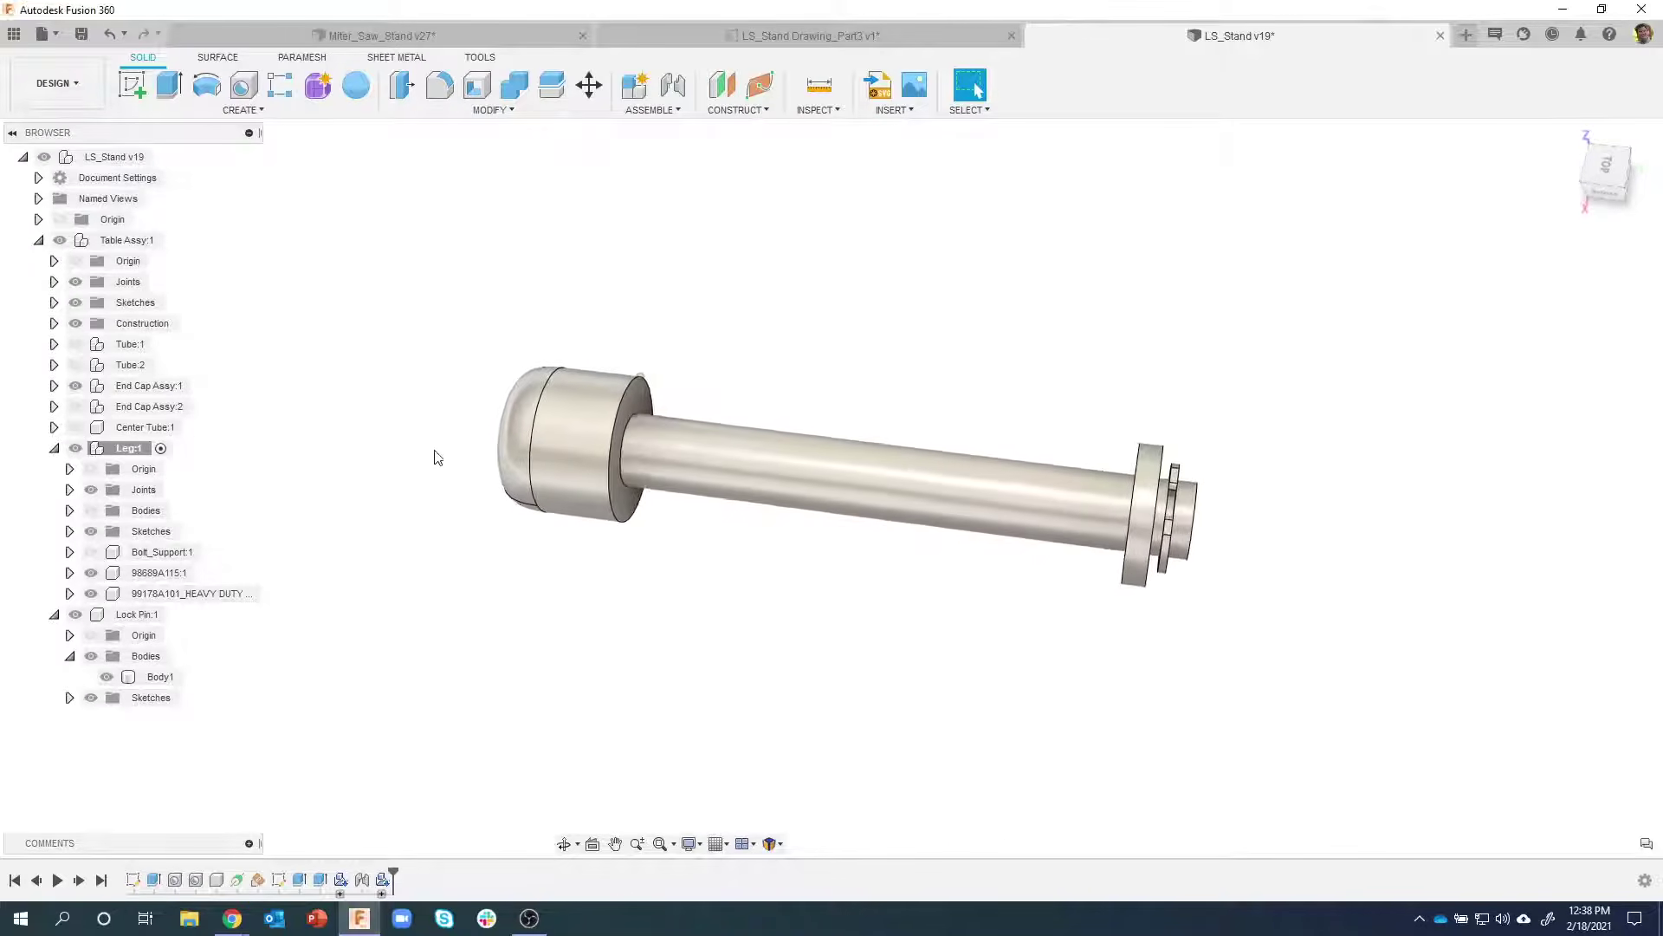
{"action": "left_click", "coordinate": [241, 110]}
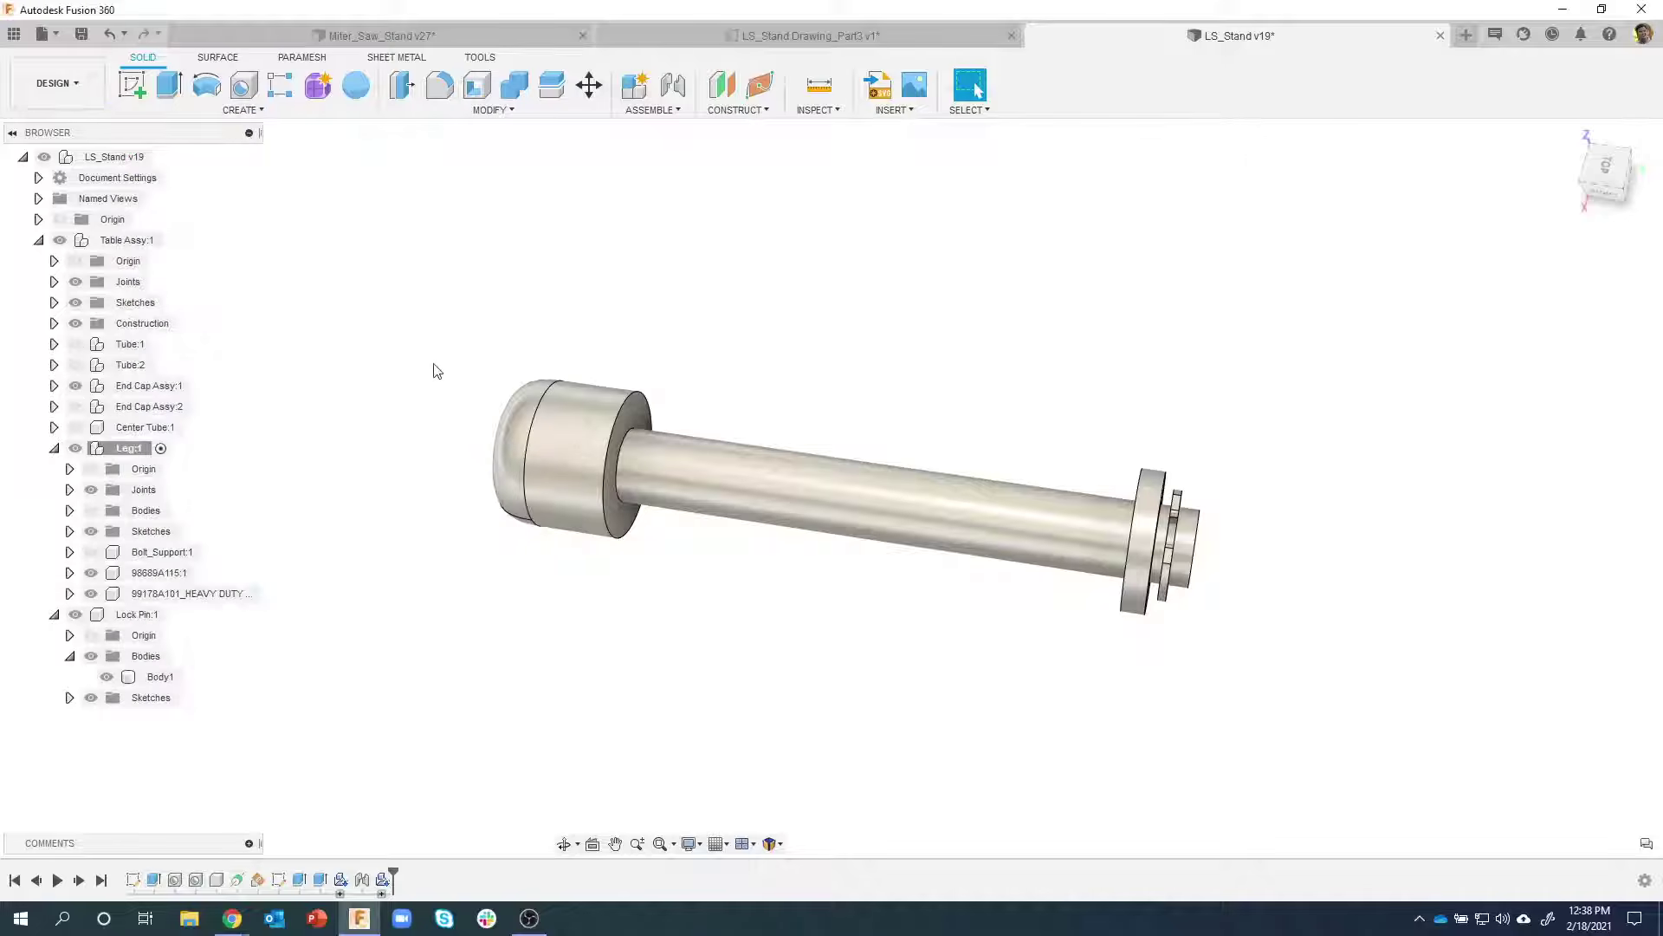
Create an active internal component named Spring inside the Leg component
{"action": "right_click", "coordinate": [127, 453]}
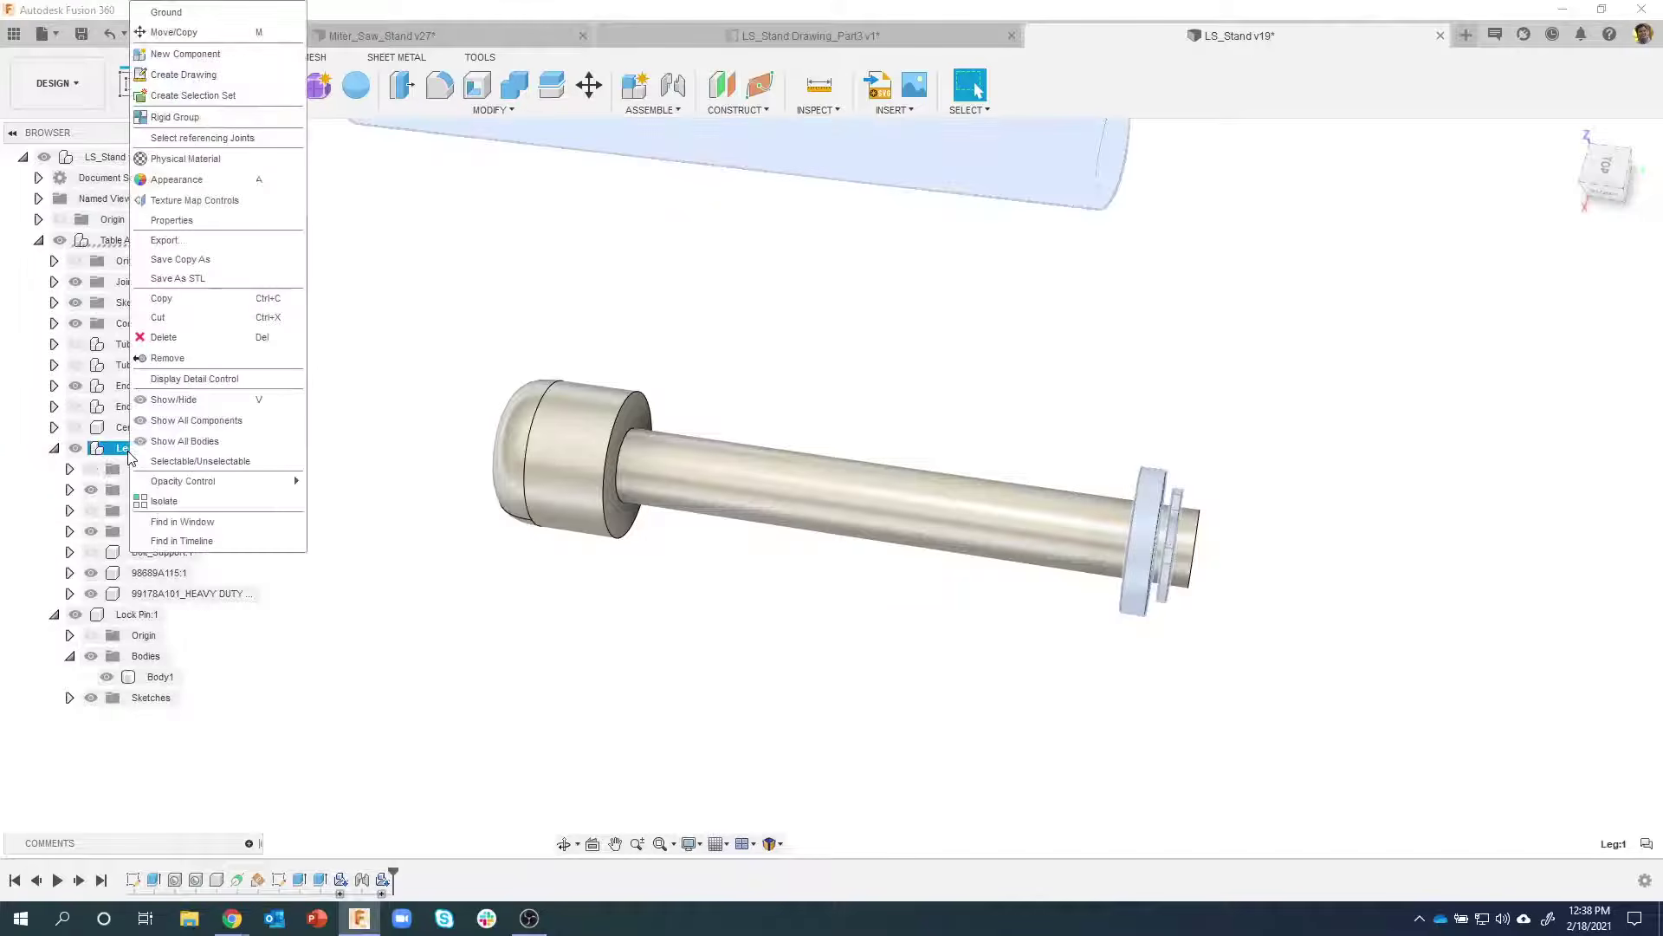
{"action": "left_click", "coordinate": [185, 53]}
{"action": "double_click", "coordinate": [1466, 341]}
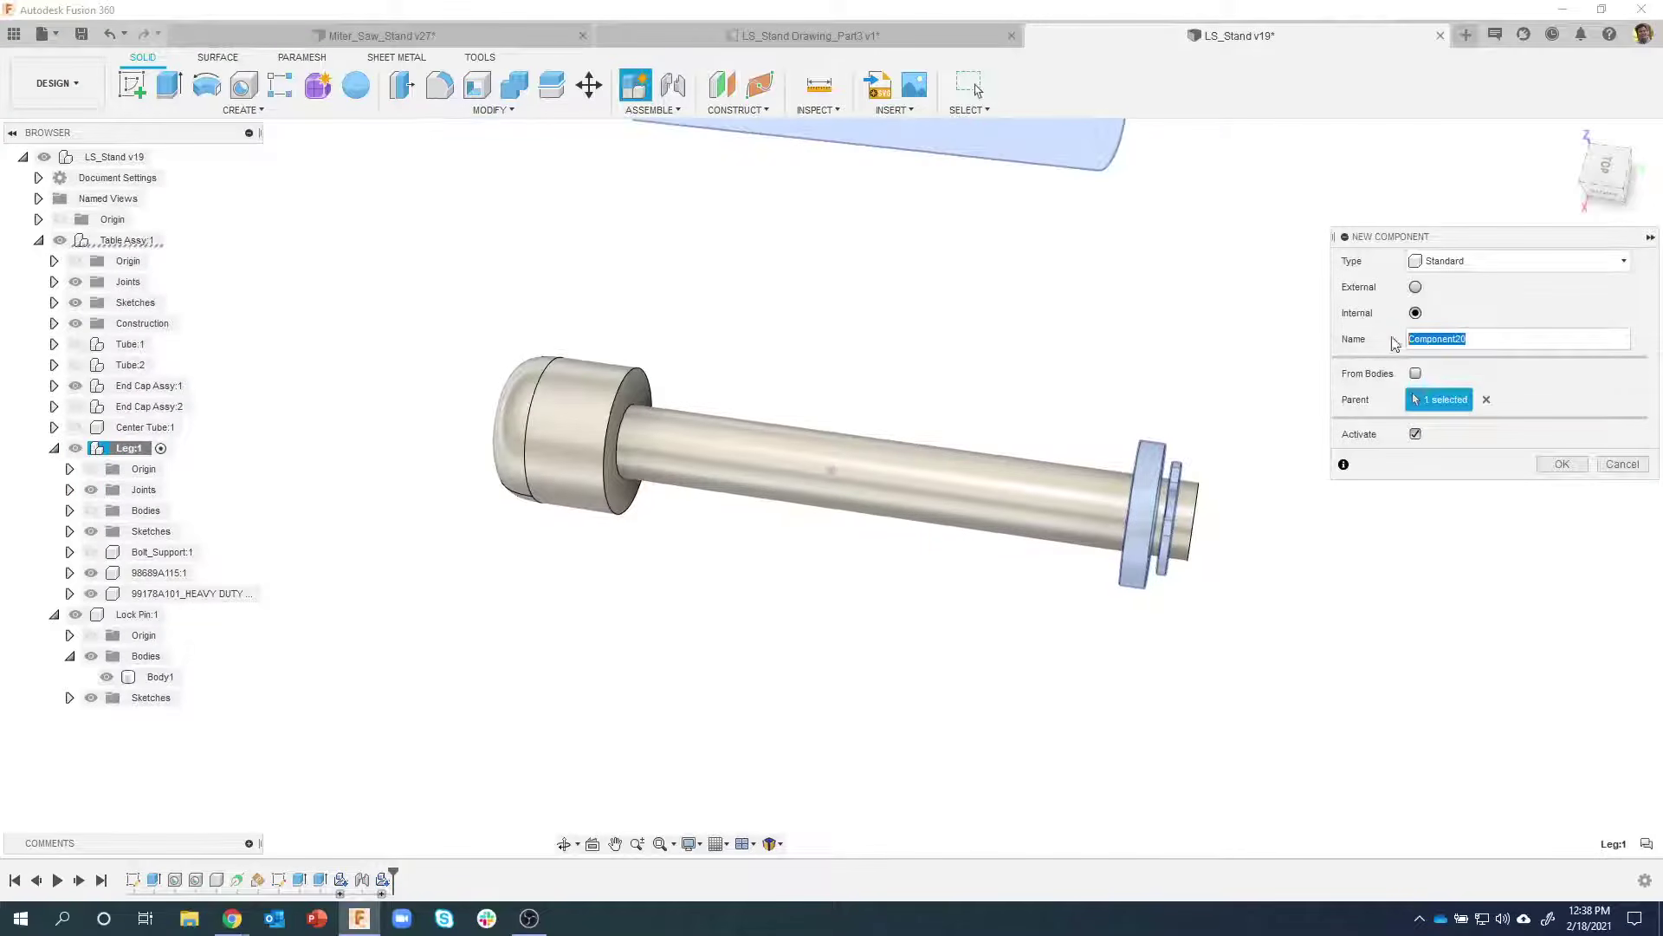
{"action": "type", "text": "S"}
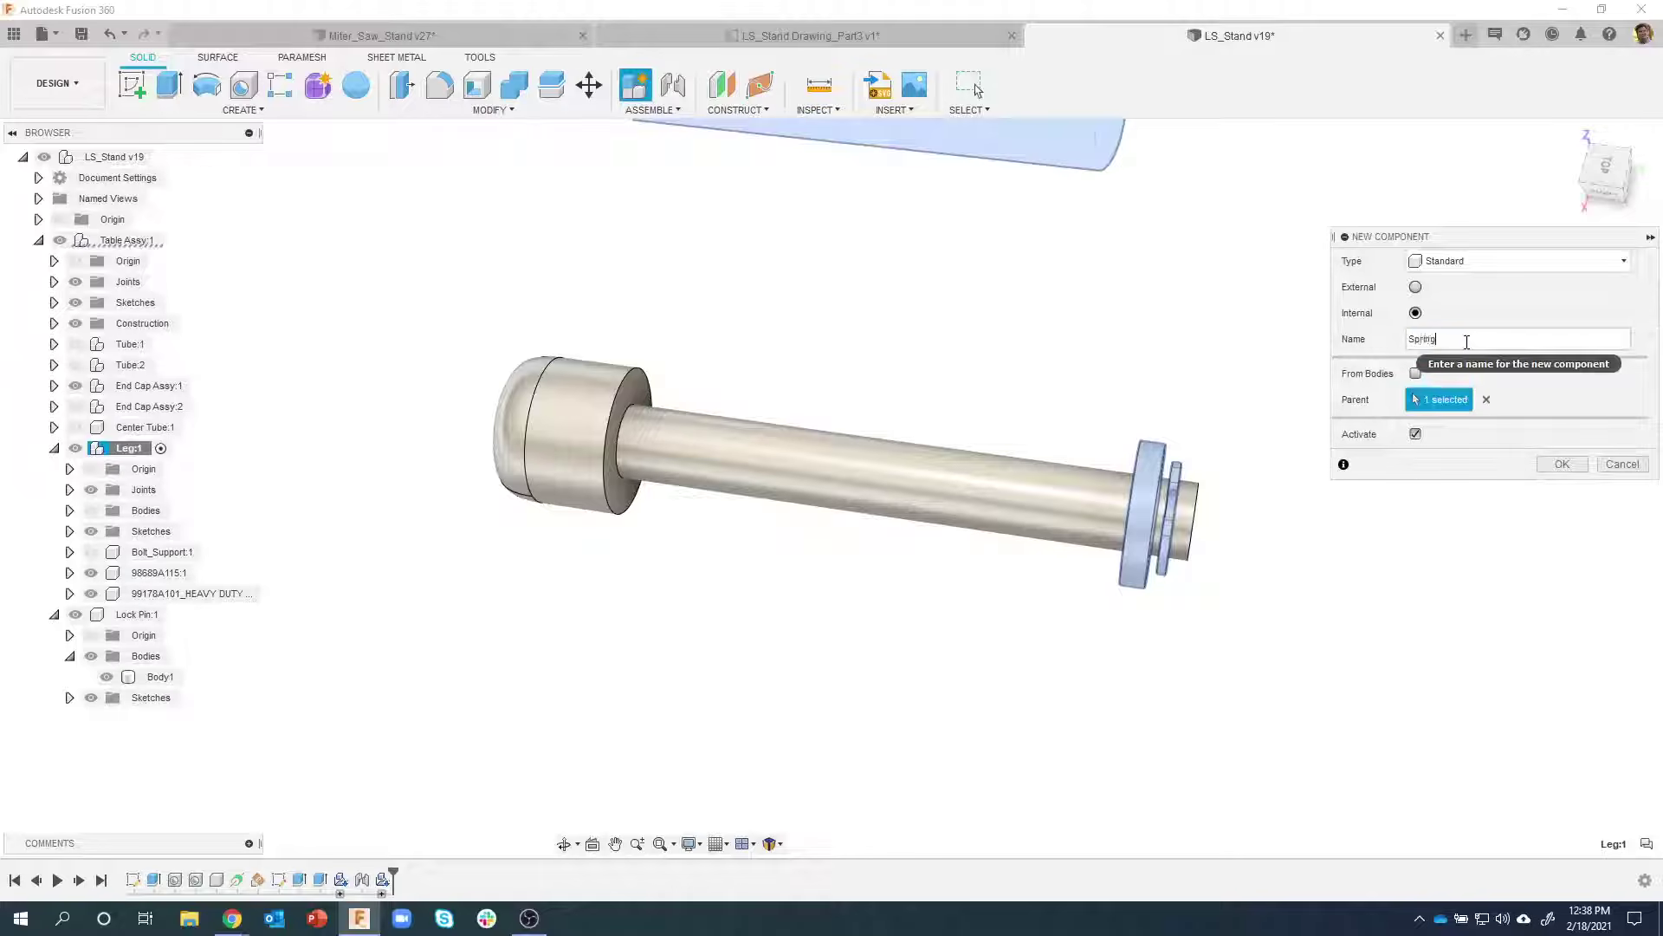
{"action": "type", "text": "pring"}
{"action": "key", "text": "Return"}
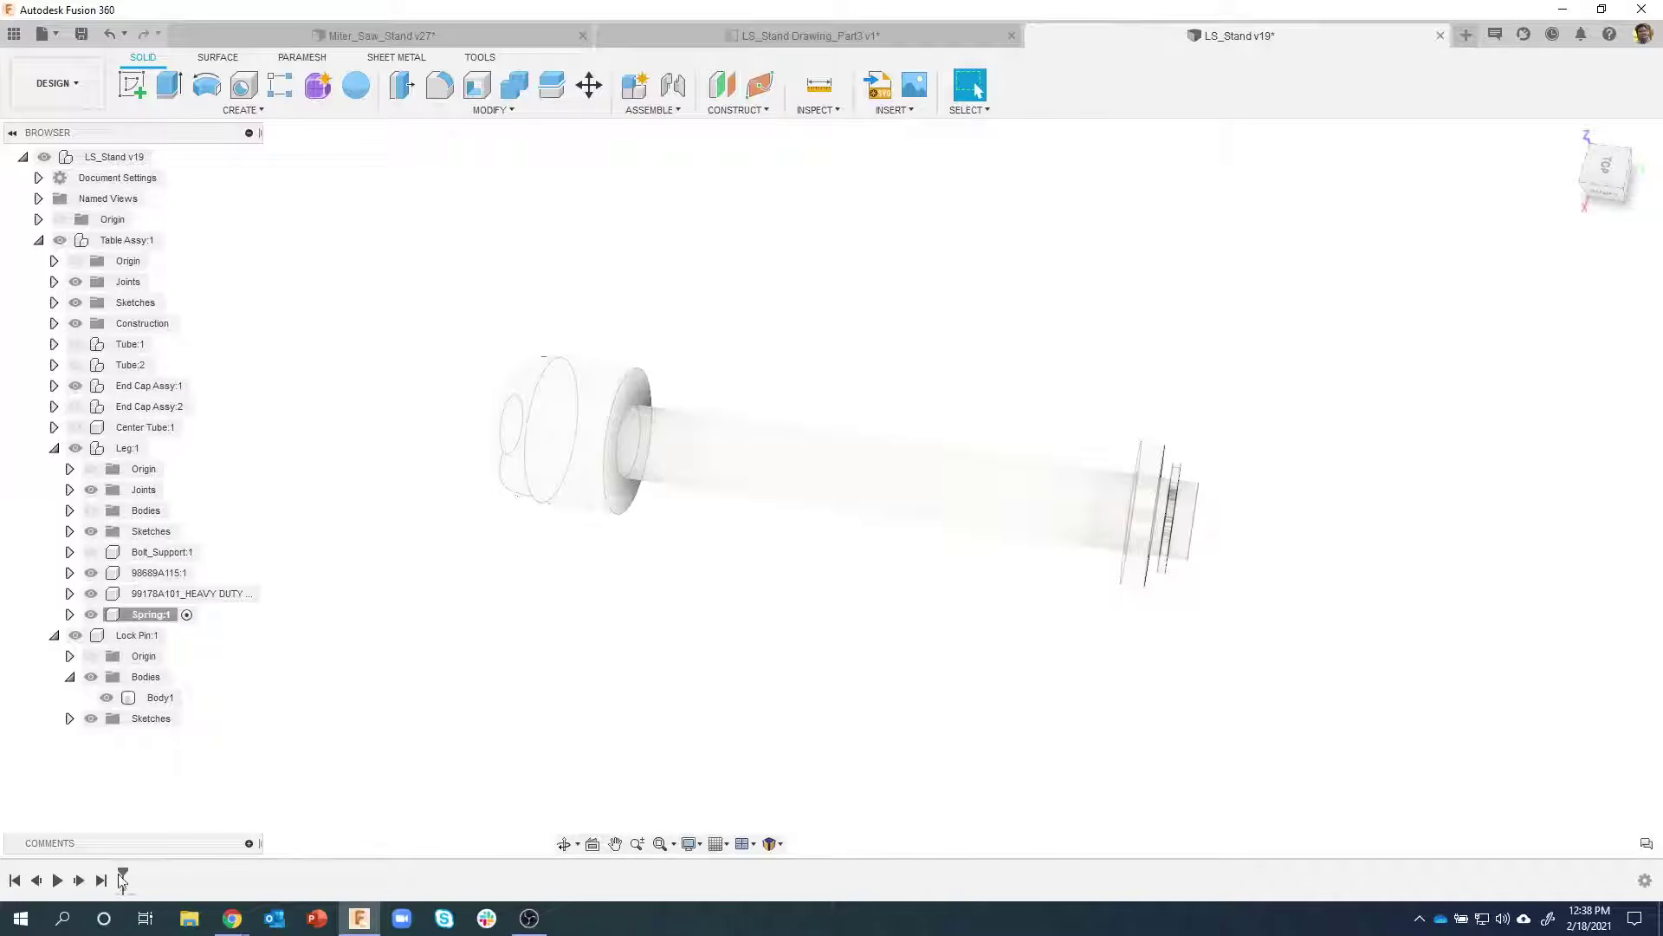
{"action": "left_click", "coordinate": [137, 615]}
Start a coil on the flat shoulder face of the lock pin's head, with a 6.2 mm base circle centred on the pin
{"action": "left_click", "coordinate": [244, 111]}
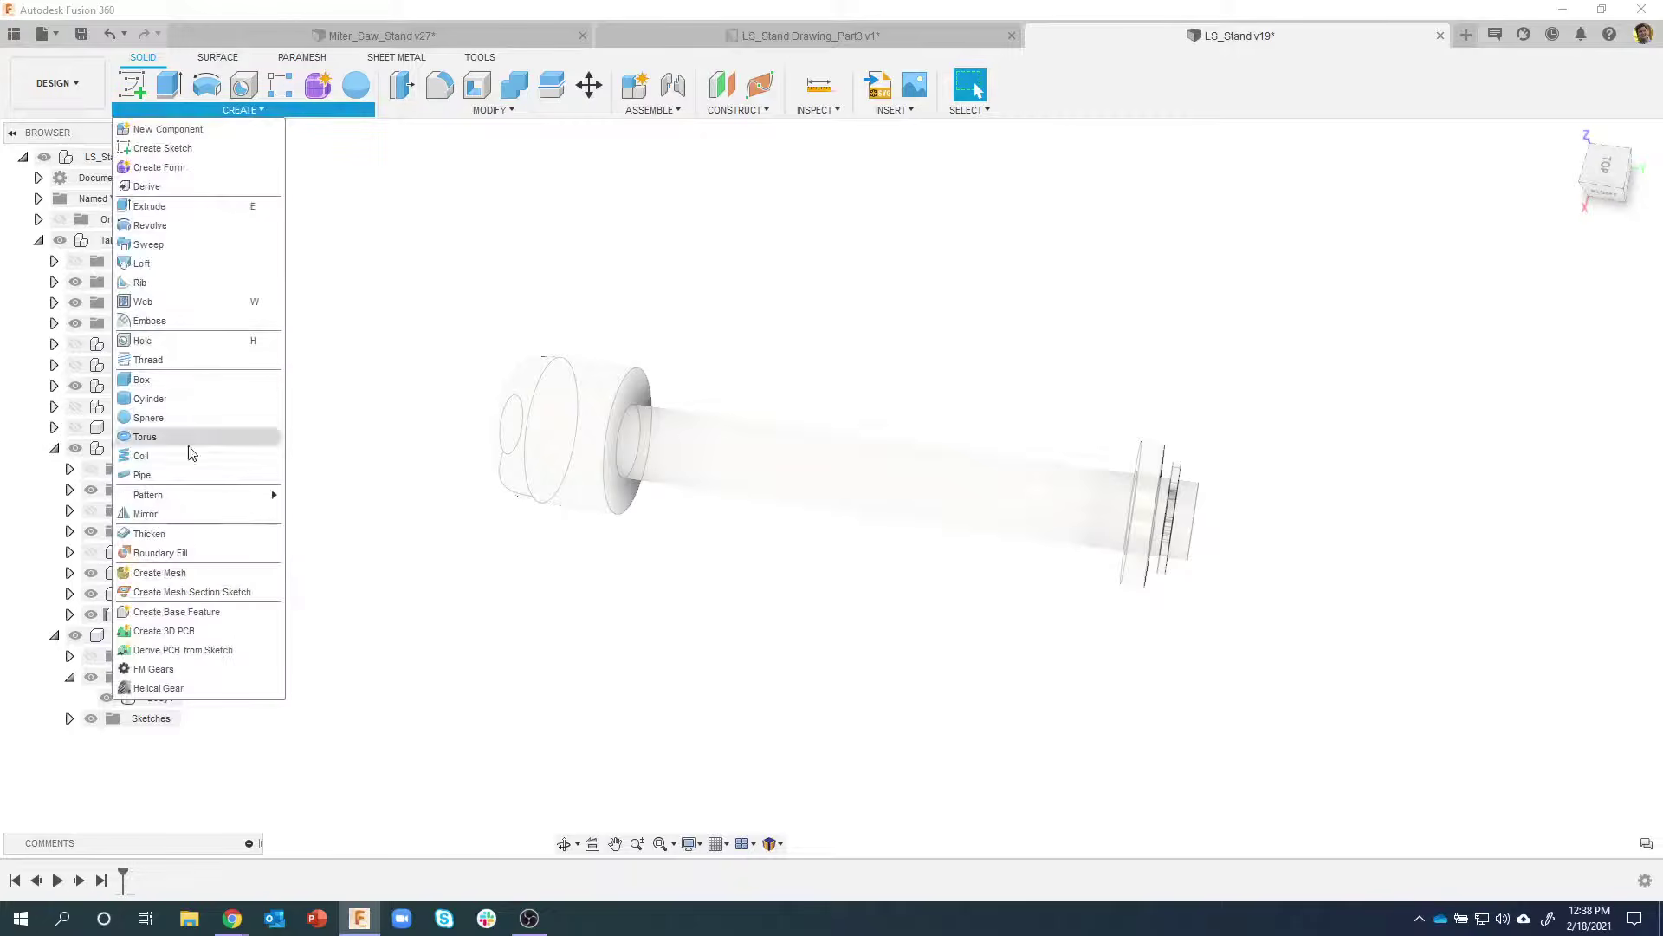
{"action": "left_click", "coordinate": [161, 461]}
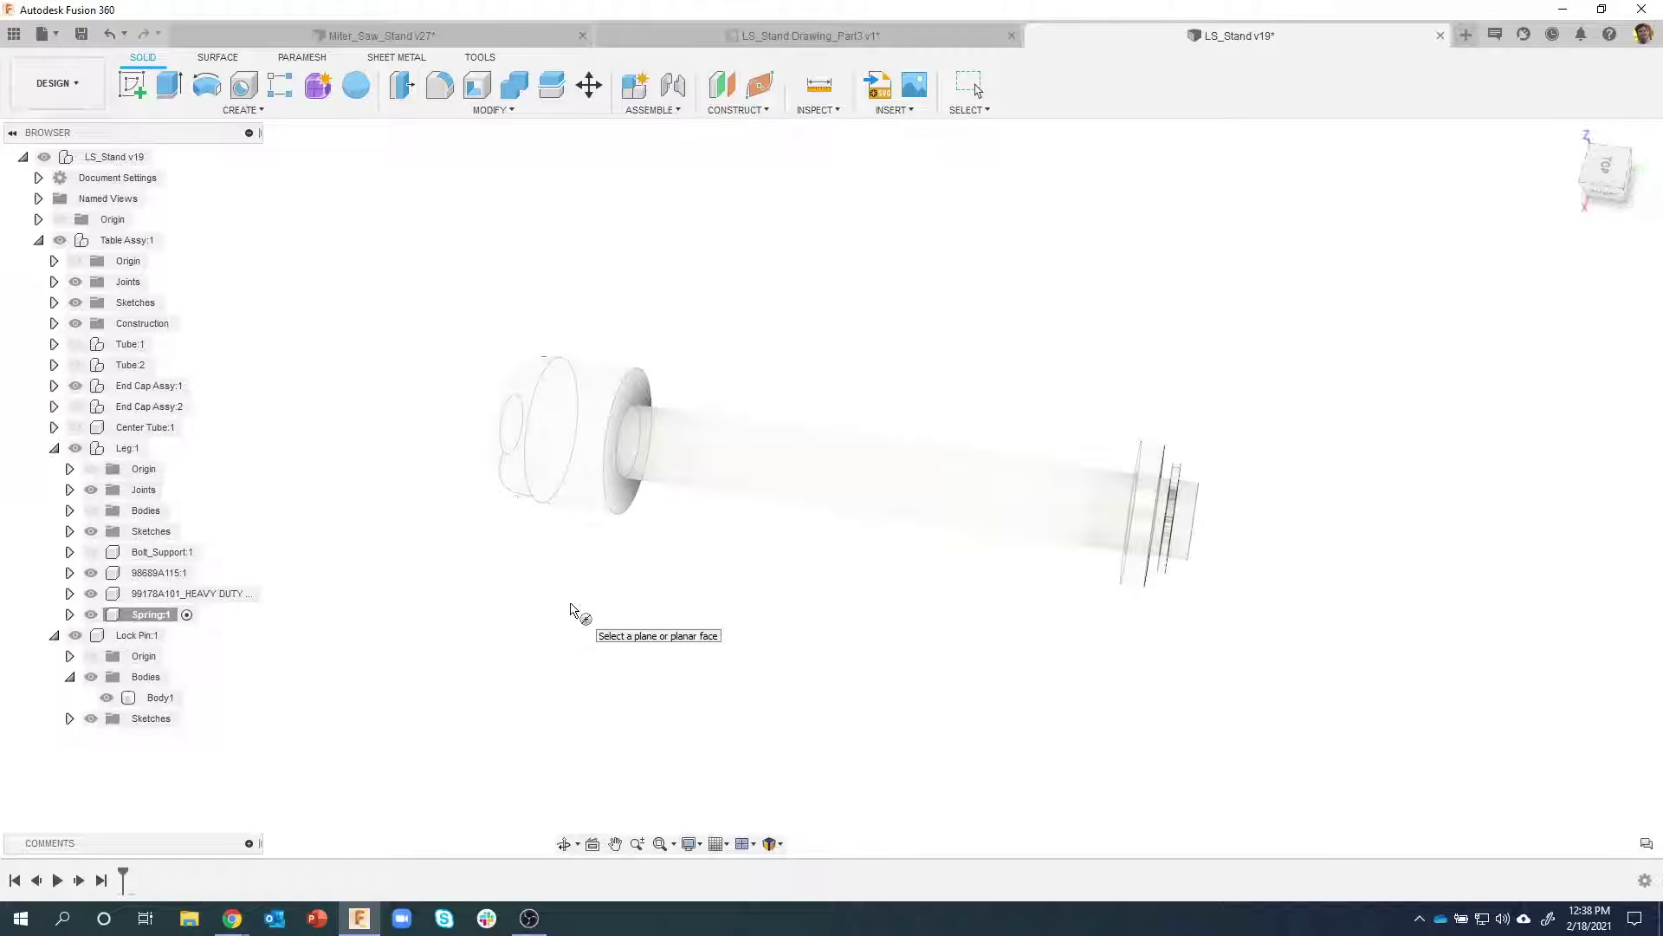
{"action": "left_click", "coordinate": [639, 497]}
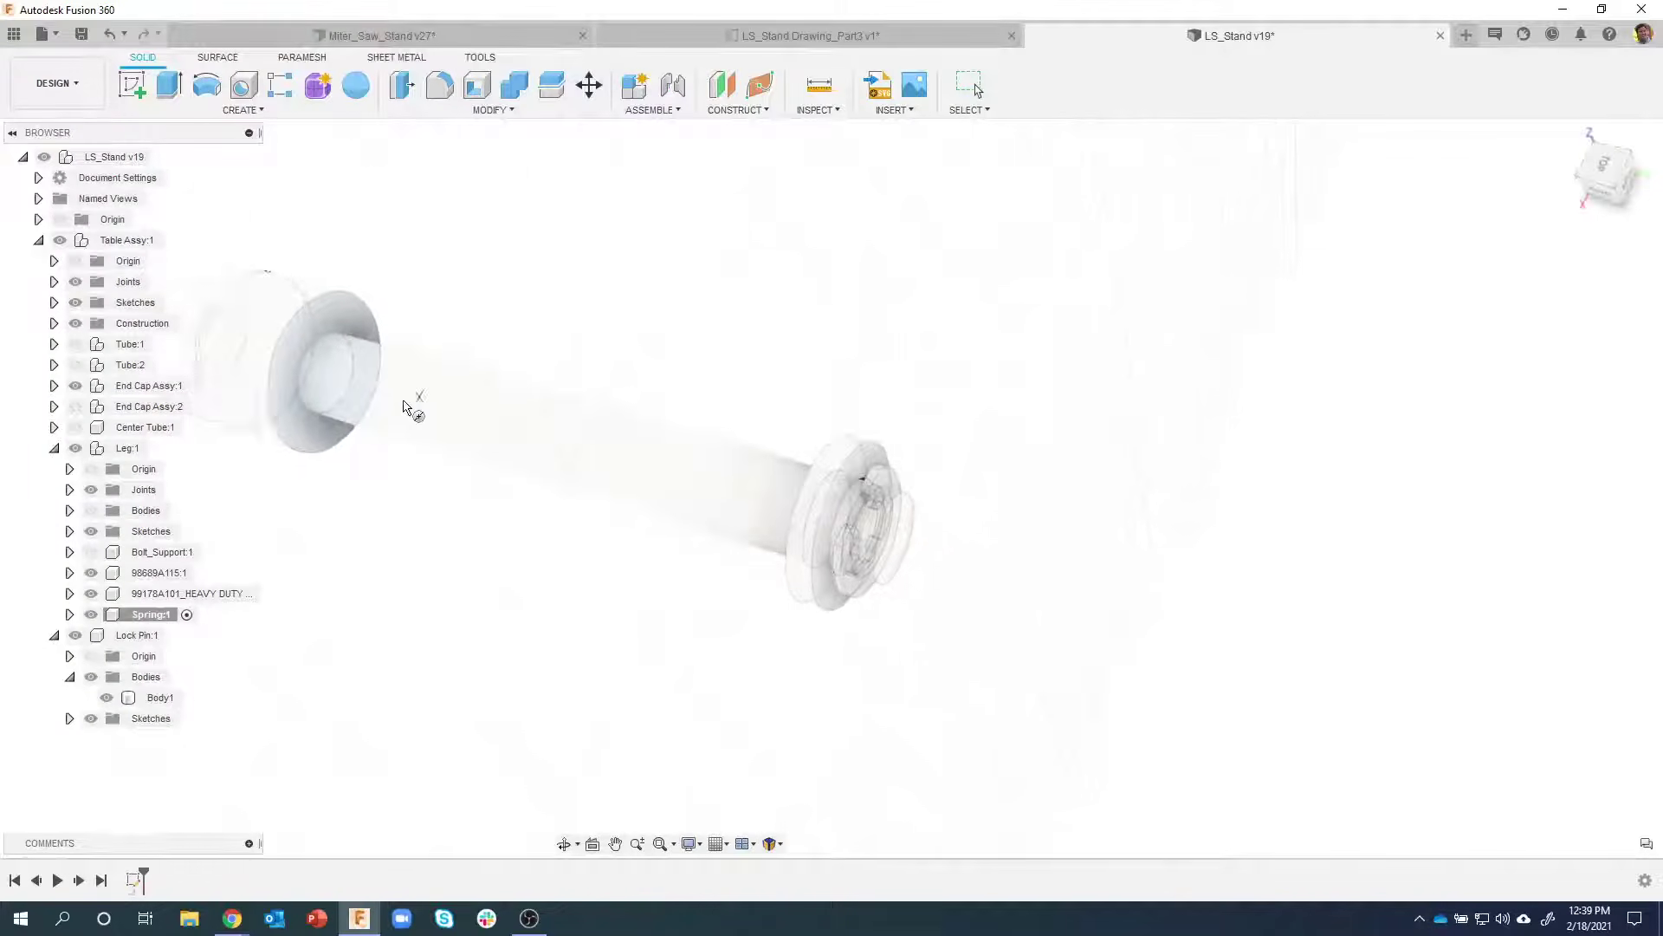
{"action": "scroll", "coordinate": [519, 416], "scroll_direction": "up", "scroll_amount": 5}
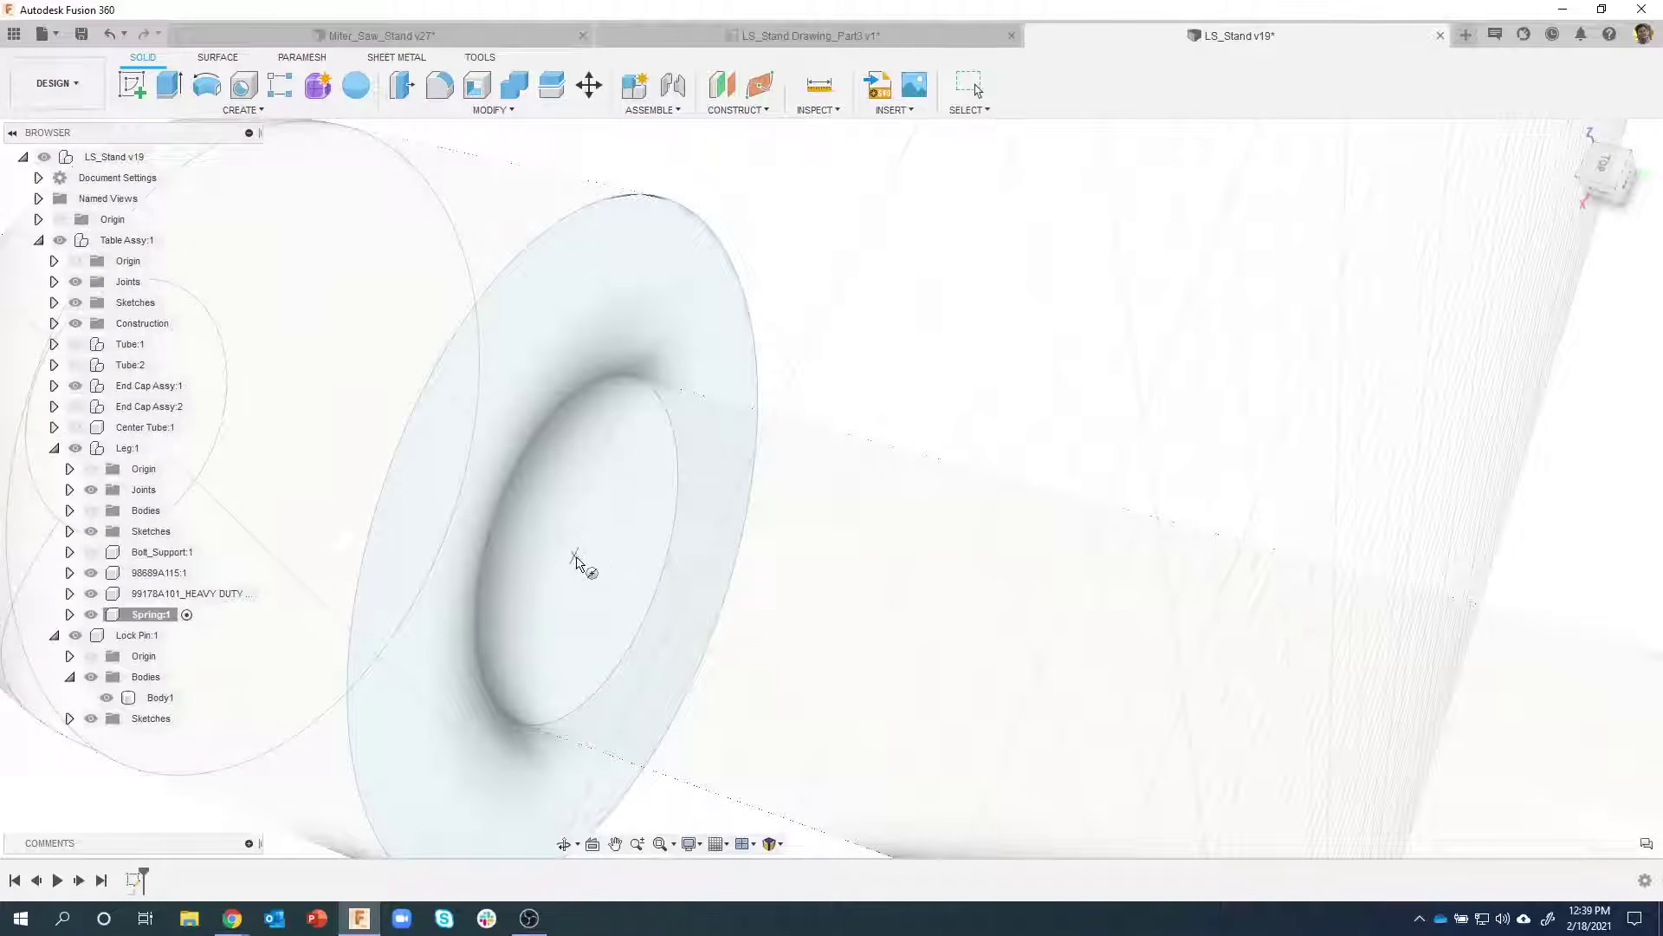
{"action": "scroll", "coordinate": [590, 554], "scroll_direction": "down", "scroll_amount": 5}
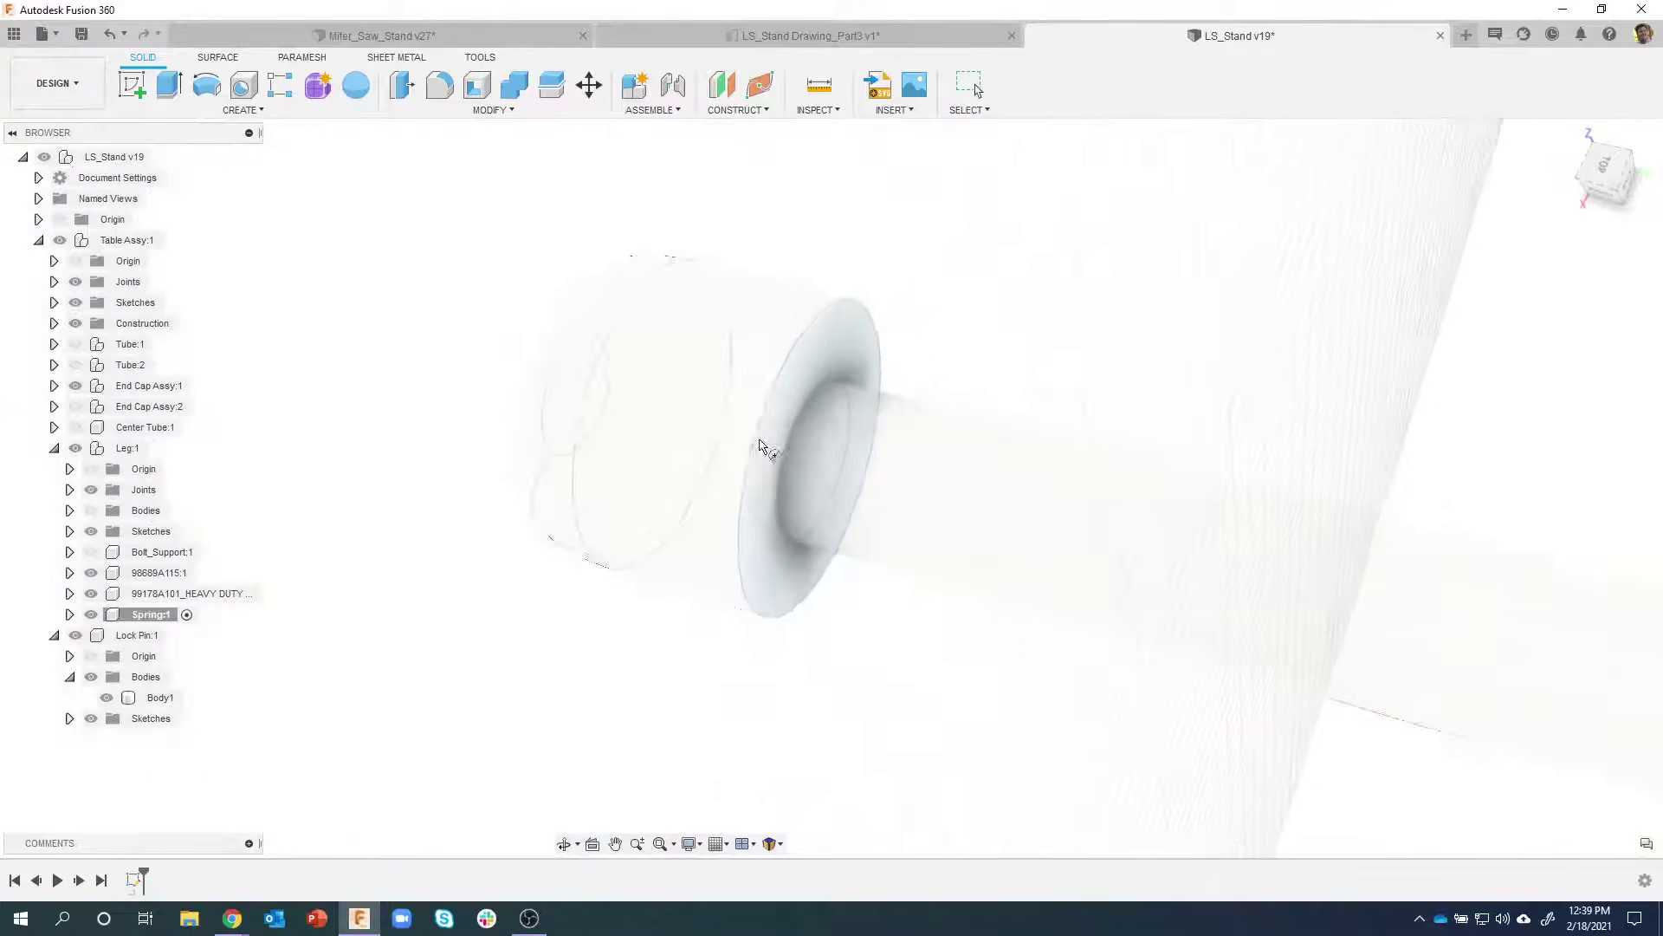
{"action": "middle_click_drag", "start_coordinate": [759, 447], "coordinate": [730, 332], "text": "shift"}
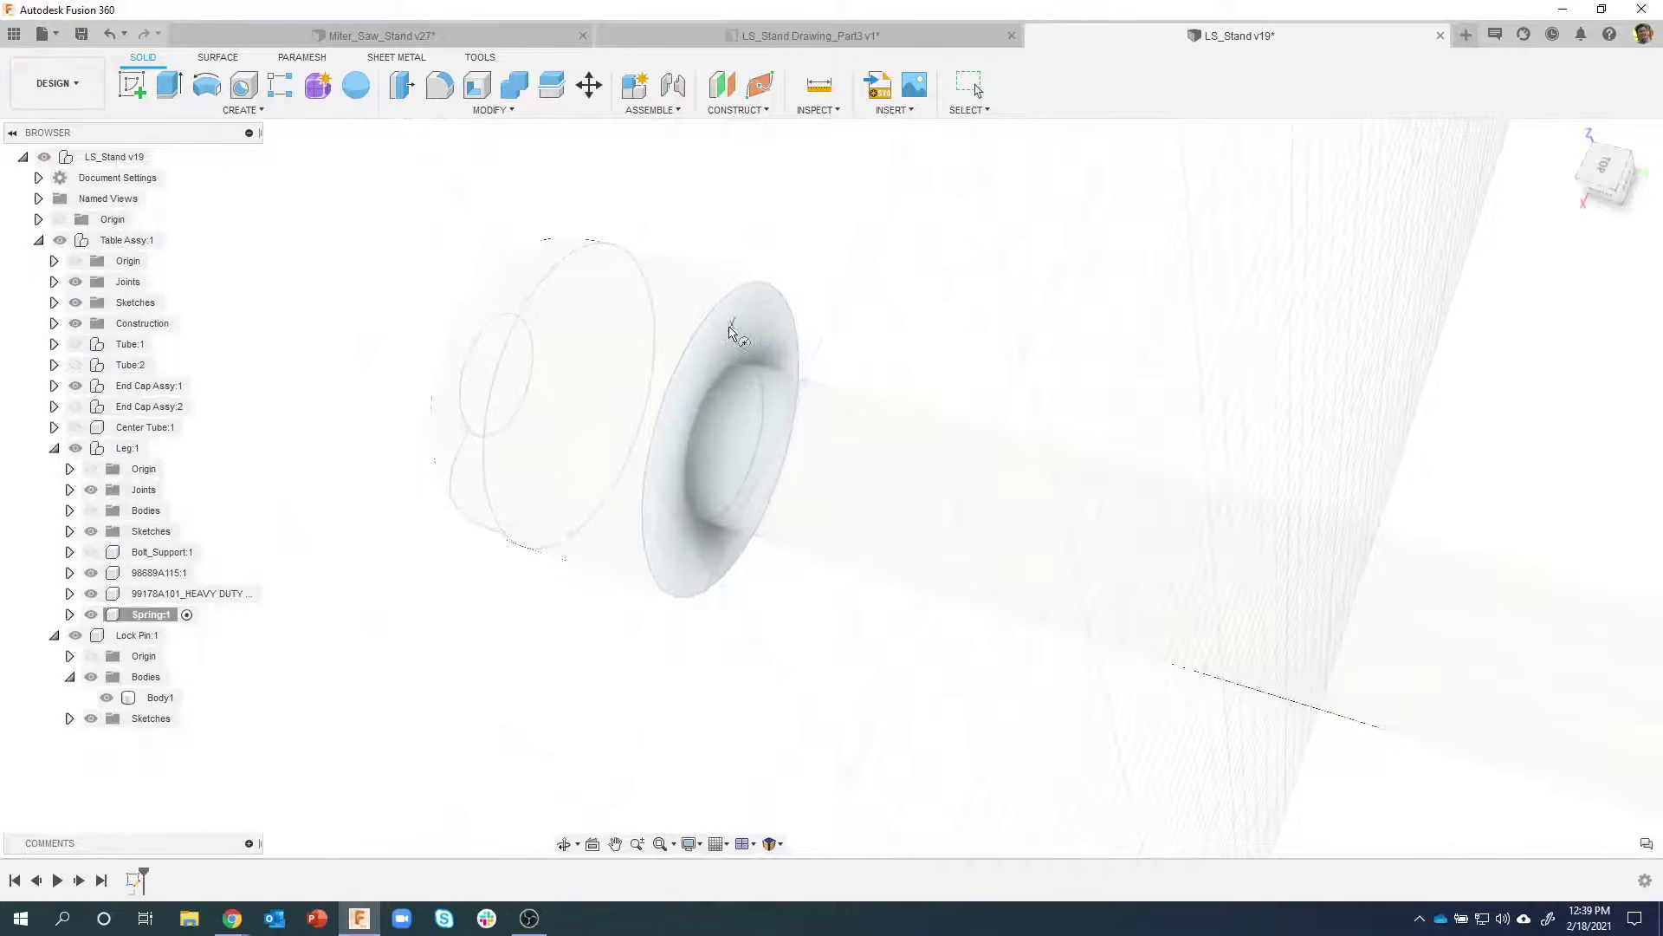
{"action": "left_click", "coordinate": [726, 439]}
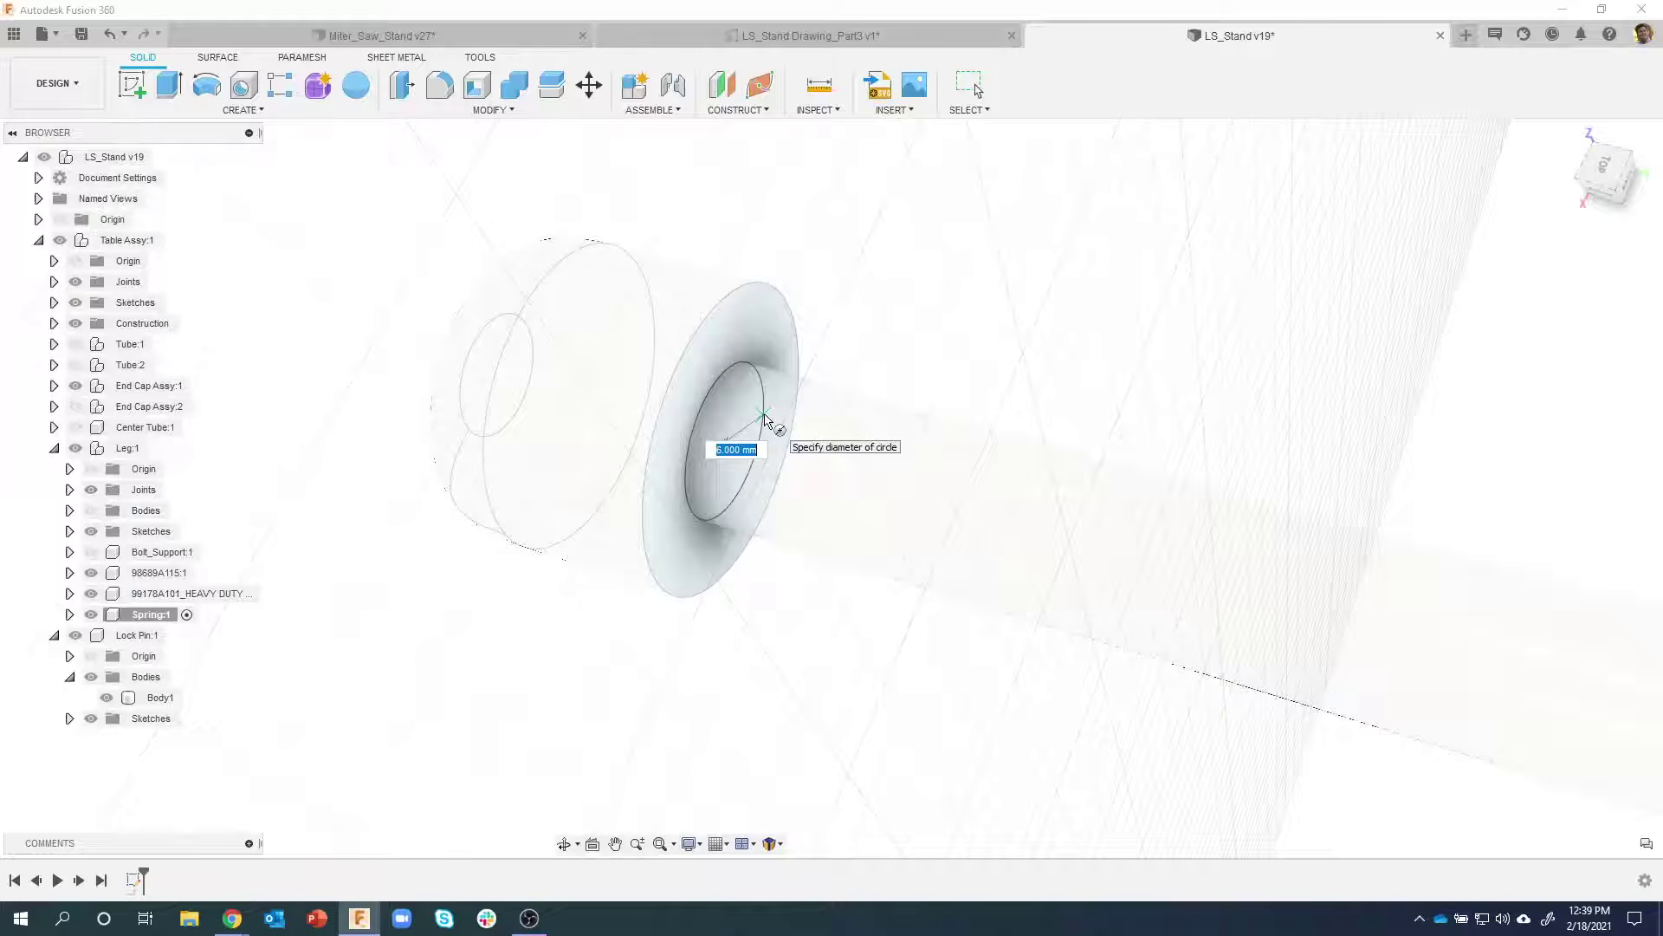
{"action": "type", "text": "8.2"}
{"action": "key", "text": "Tab"}
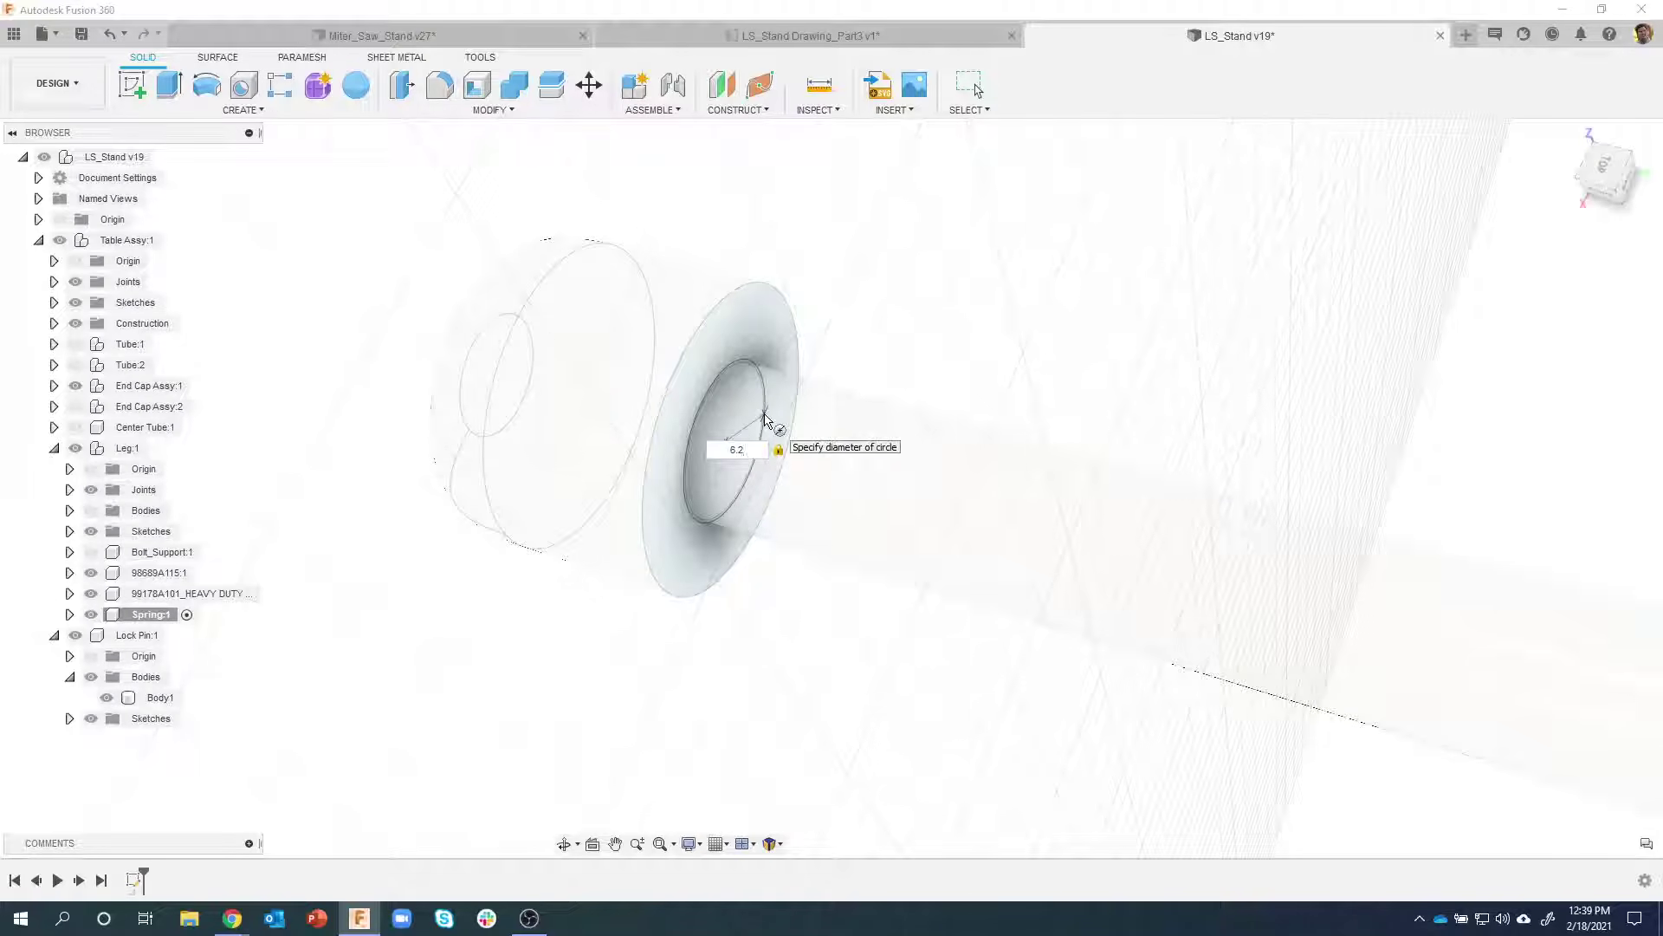
{"action": "left_click", "coordinate": [765, 419]}
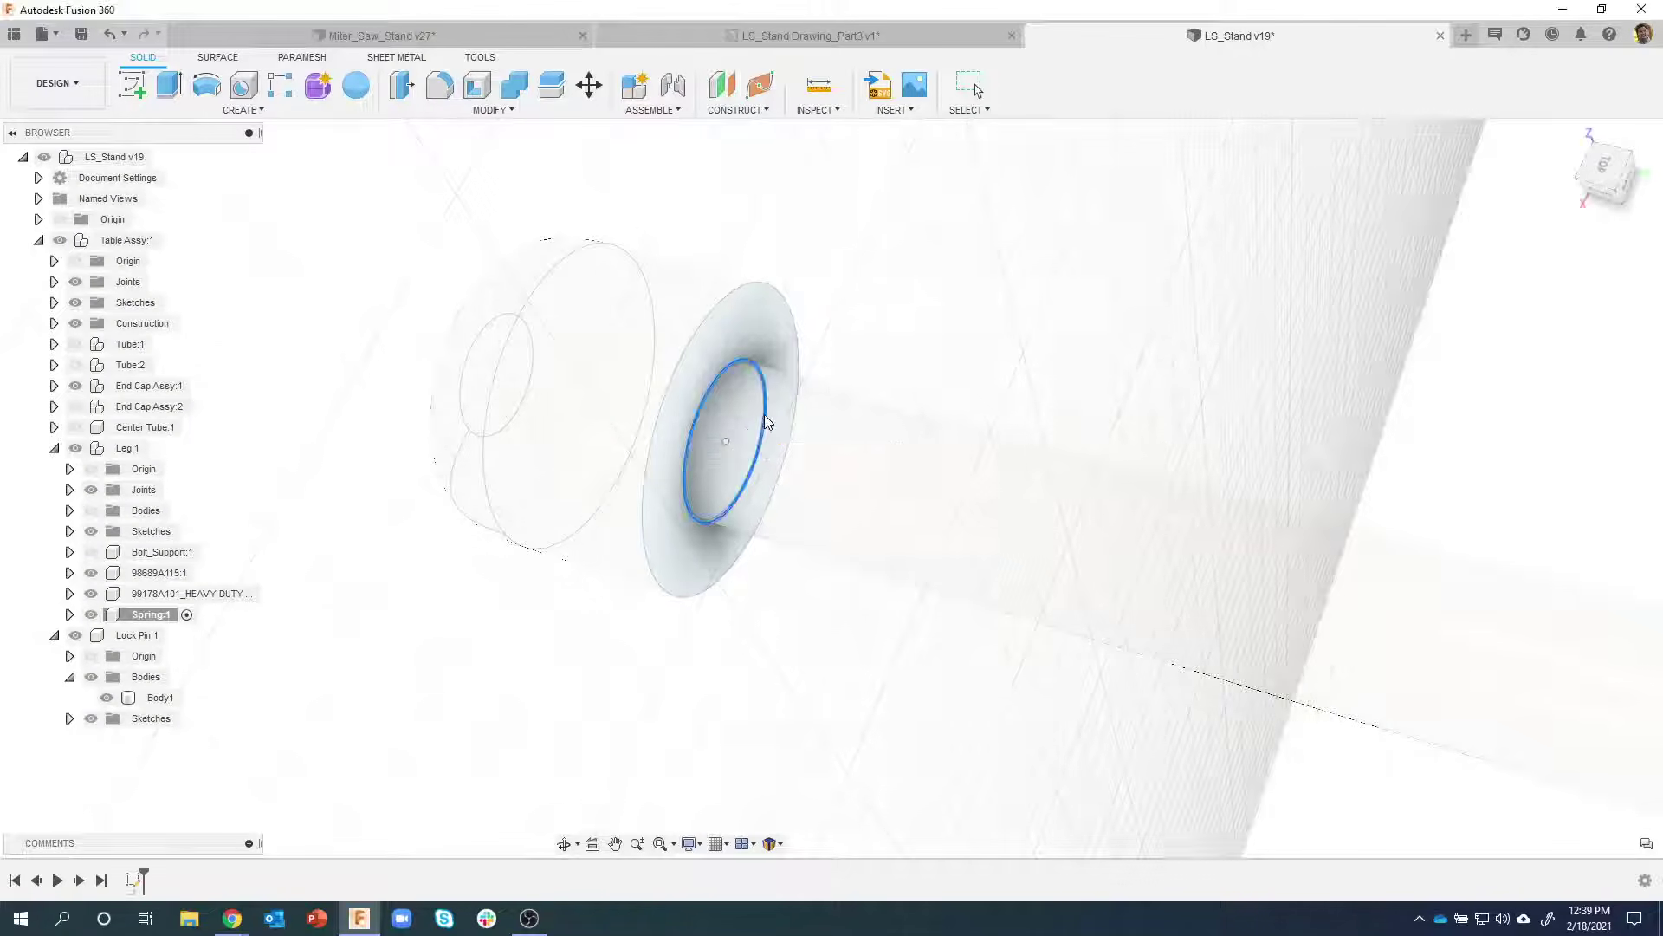
{"action": "middle_click_drag", "start_coordinate": [688, 379], "coordinate": [1078, 315], "text": "shift"}
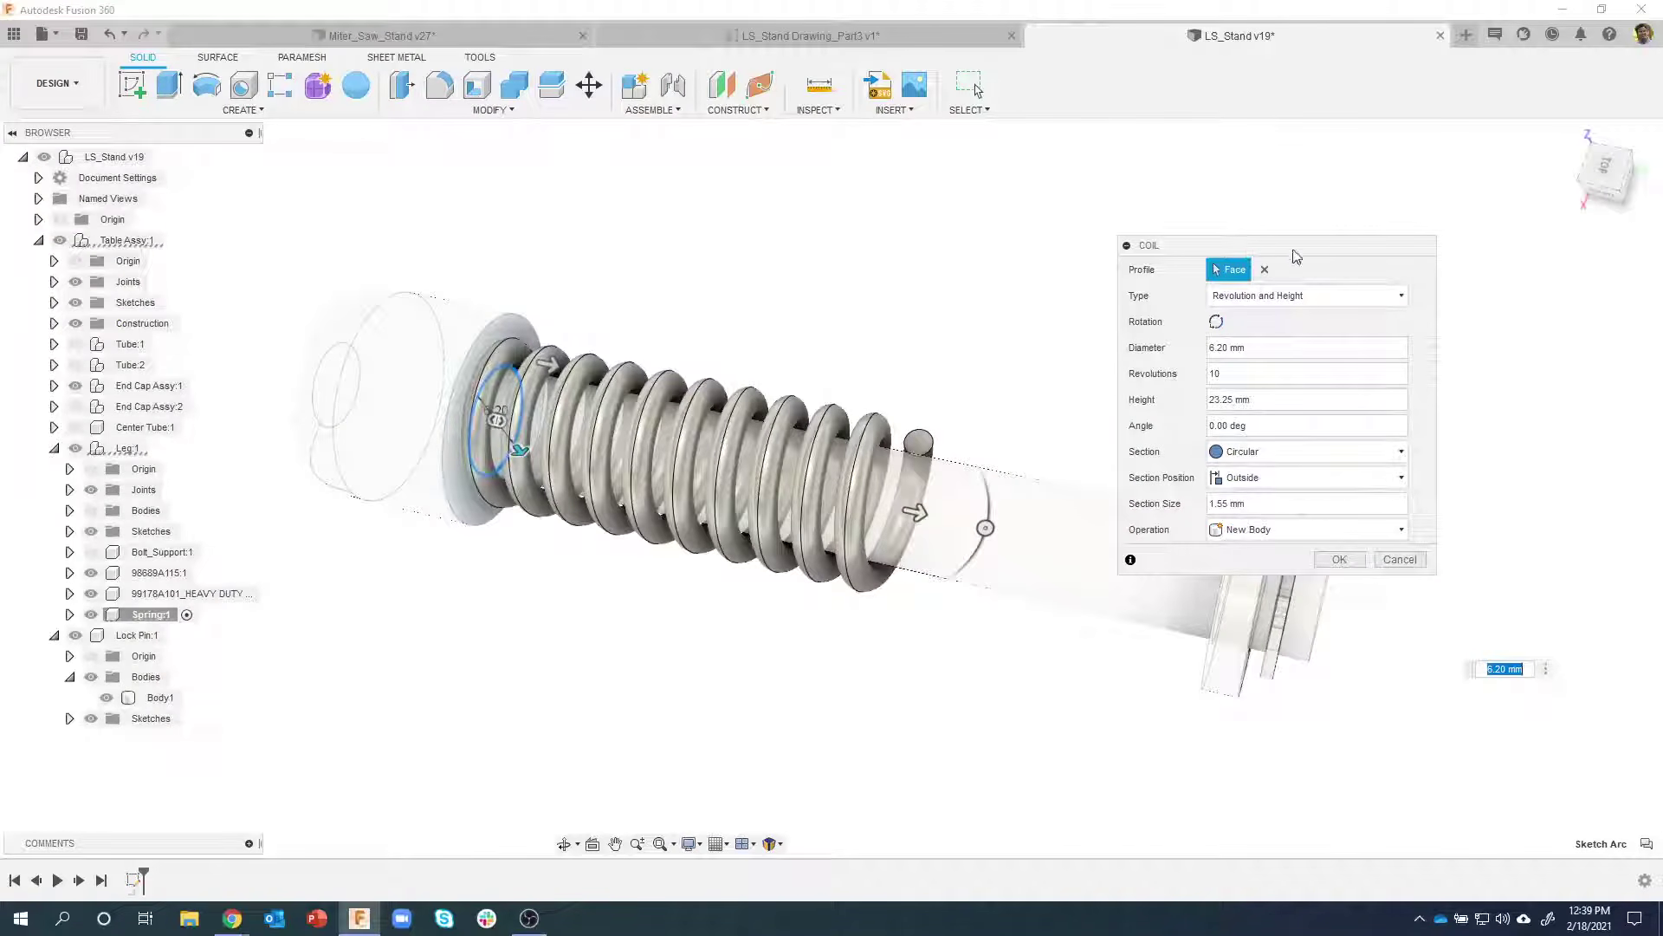
Try the coil with its section position on center, 3 revolutions and a height of about 8.3 mm
{"action": "left_click", "coordinate": [1296, 479]}
{"action": "left_click", "coordinate": [1259, 520]}
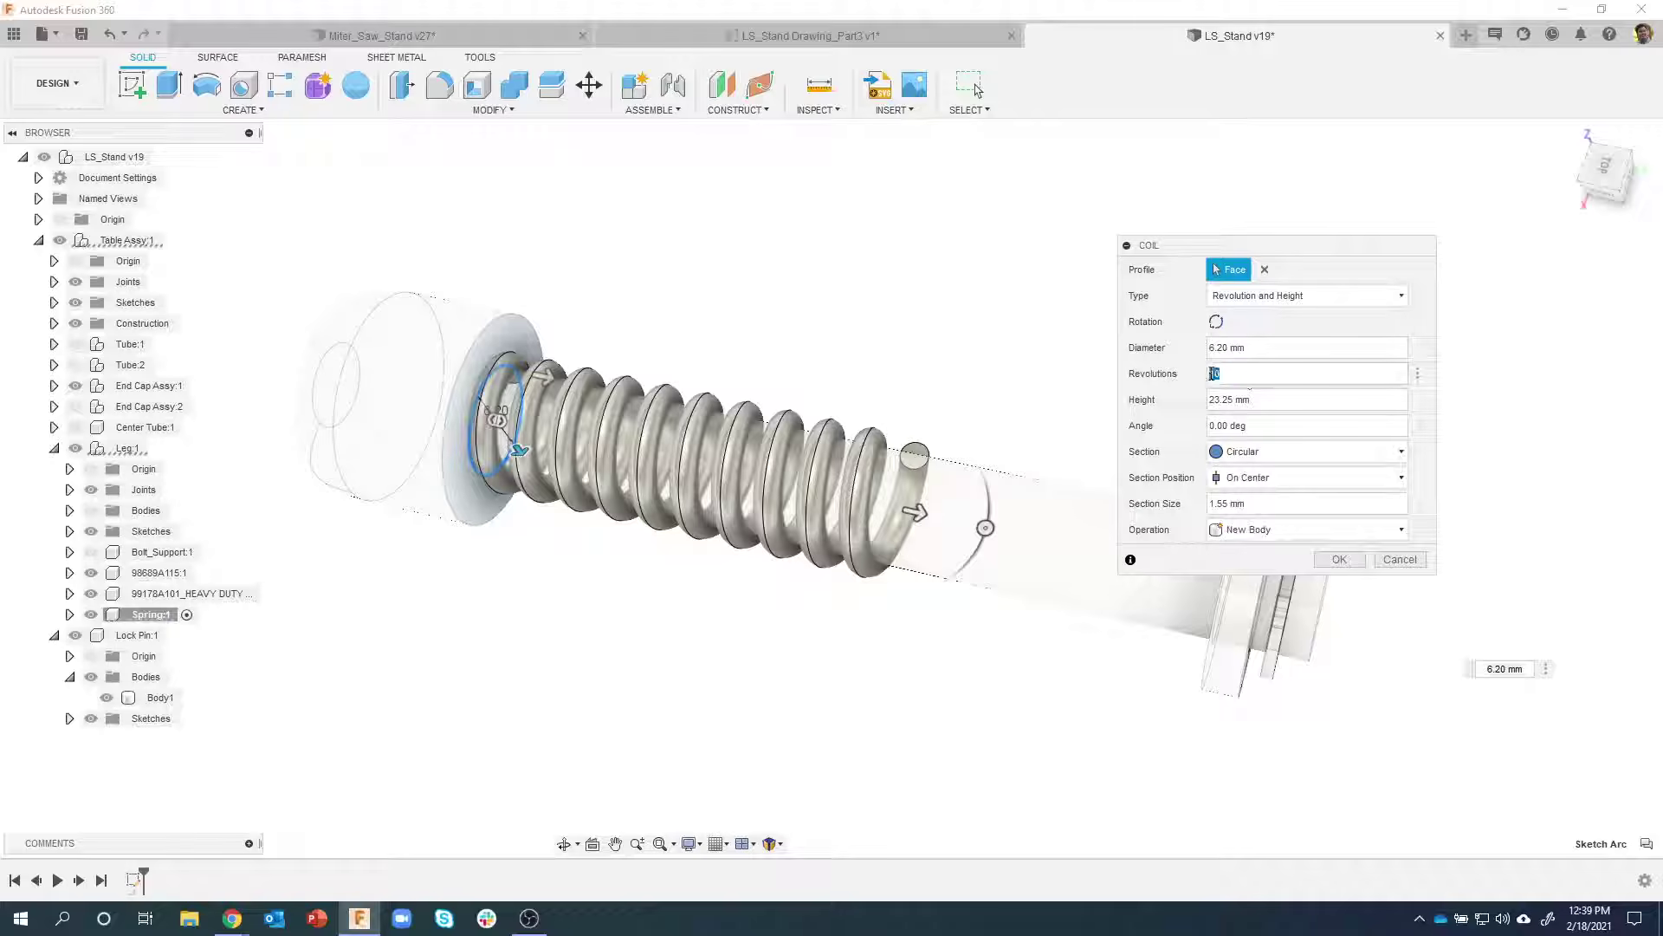
{"action": "type", "text": "3"}
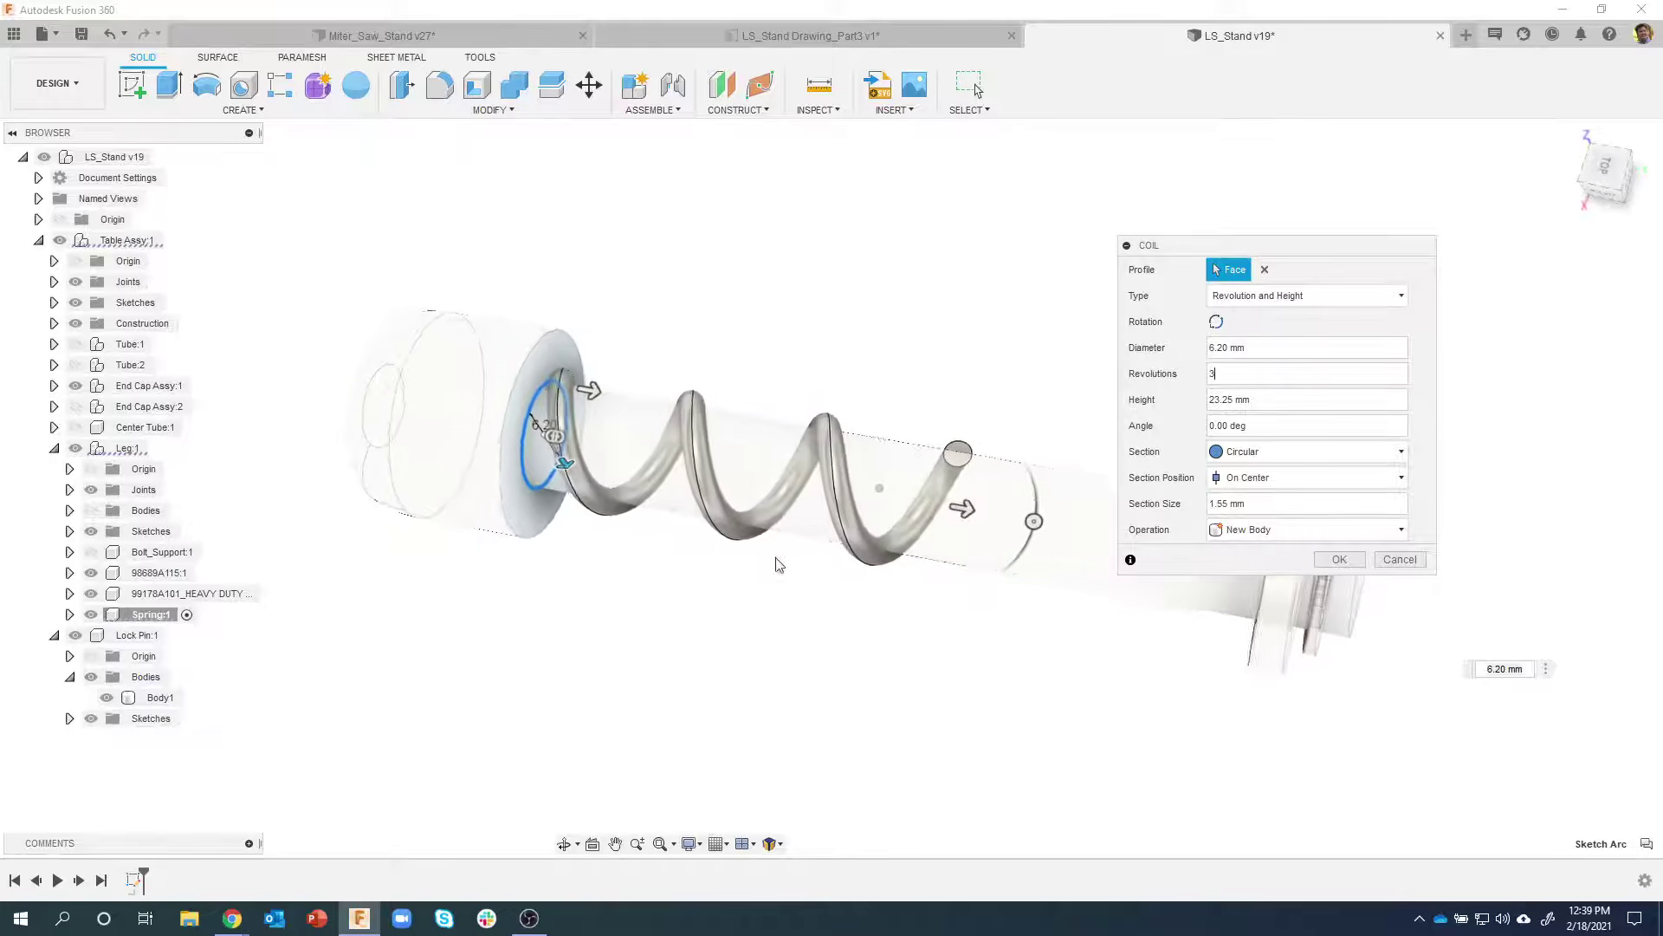
{"action": "left_click_drag", "start_coordinate": [950, 507], "coordinate": [683, 460]}
{"action": "scroll", "coordinate": [612, 516], "scroll_direction": "up", "scroll_amount": 4}
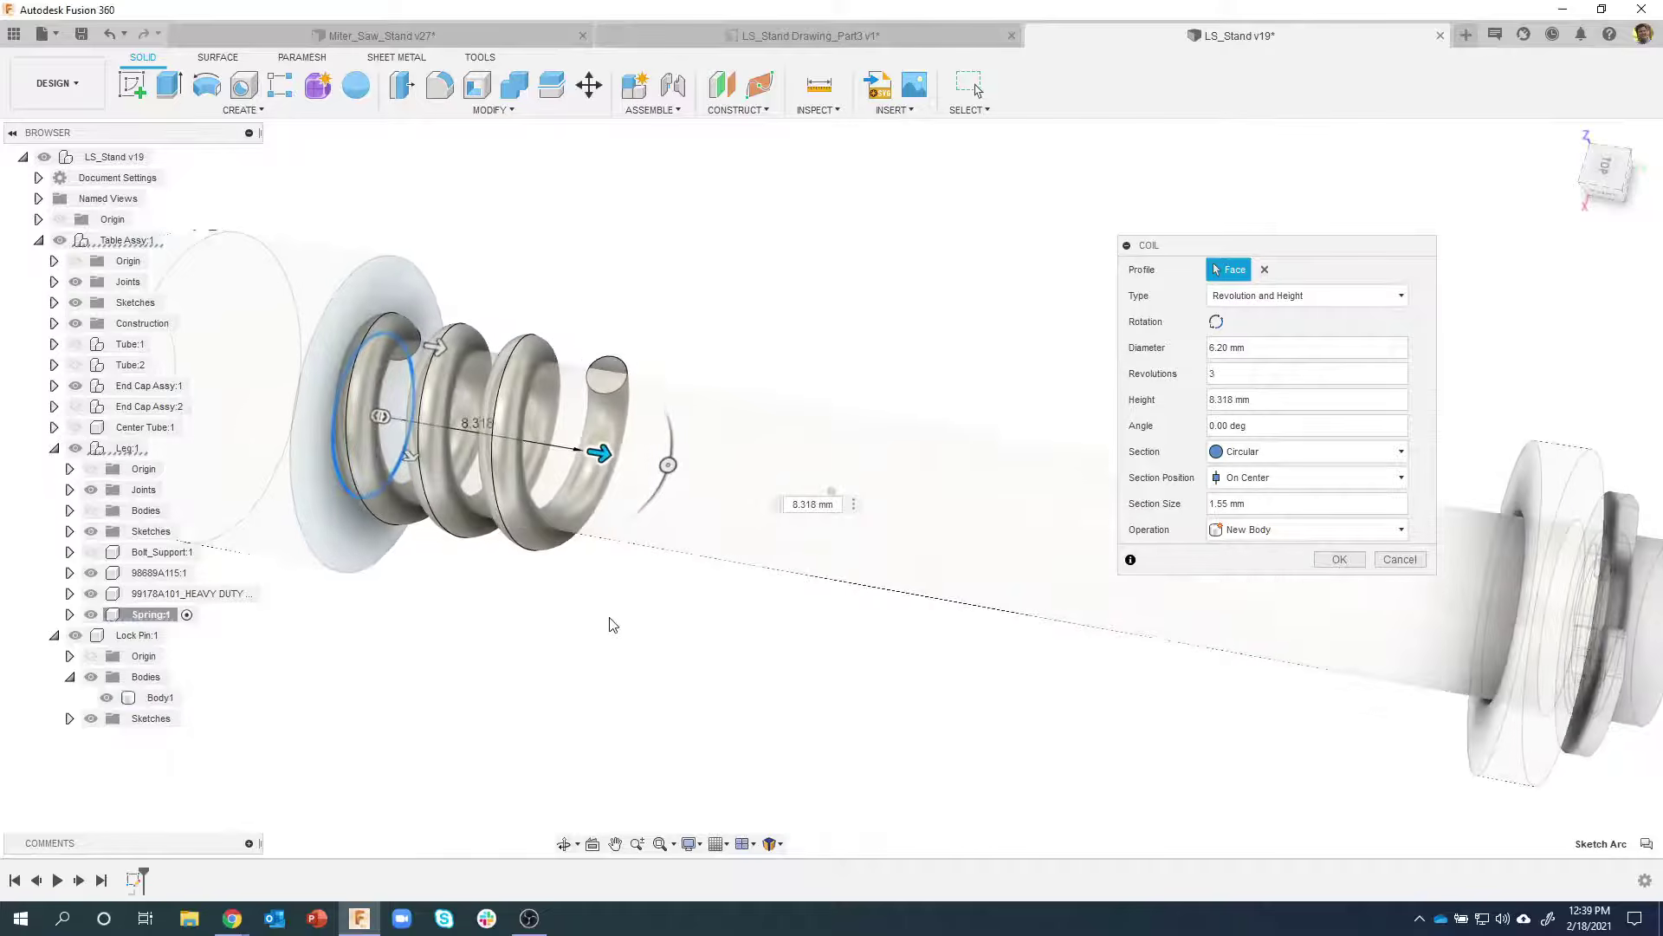
{"action": "scroll", "coordinate": [686, 497], "scroll_direction": "up", "scroll_amount": 6}
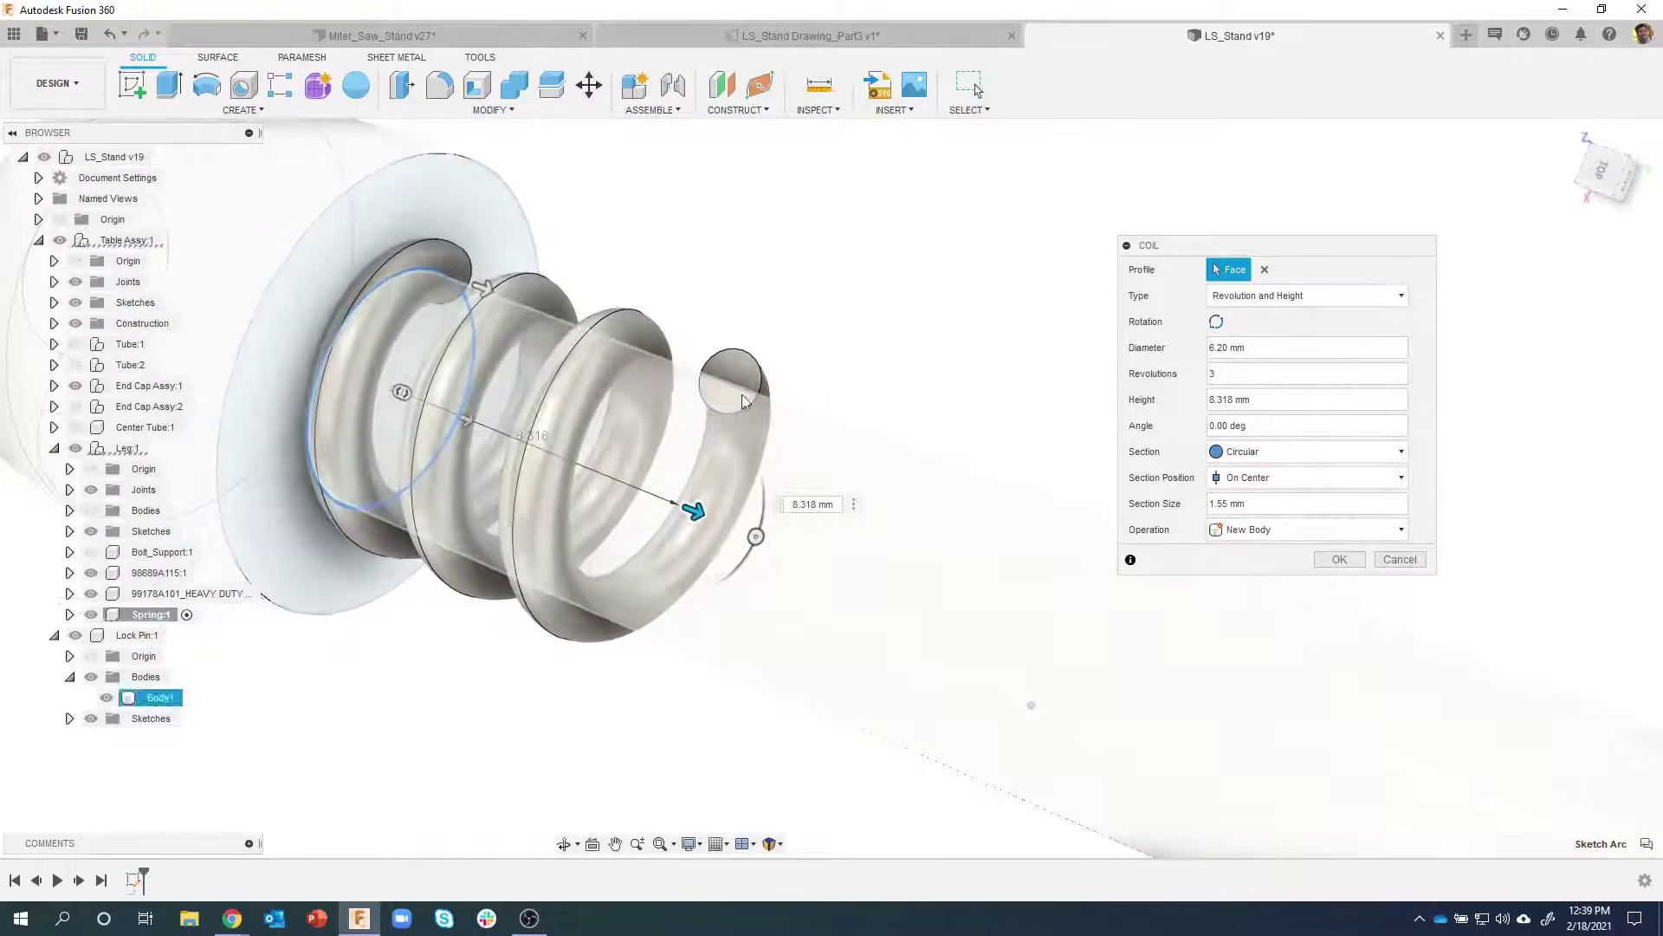
{"action": "middle_click_drag", "start_coordinate": [743, 423], "coordinate": [738, 447], "text": "shift"}
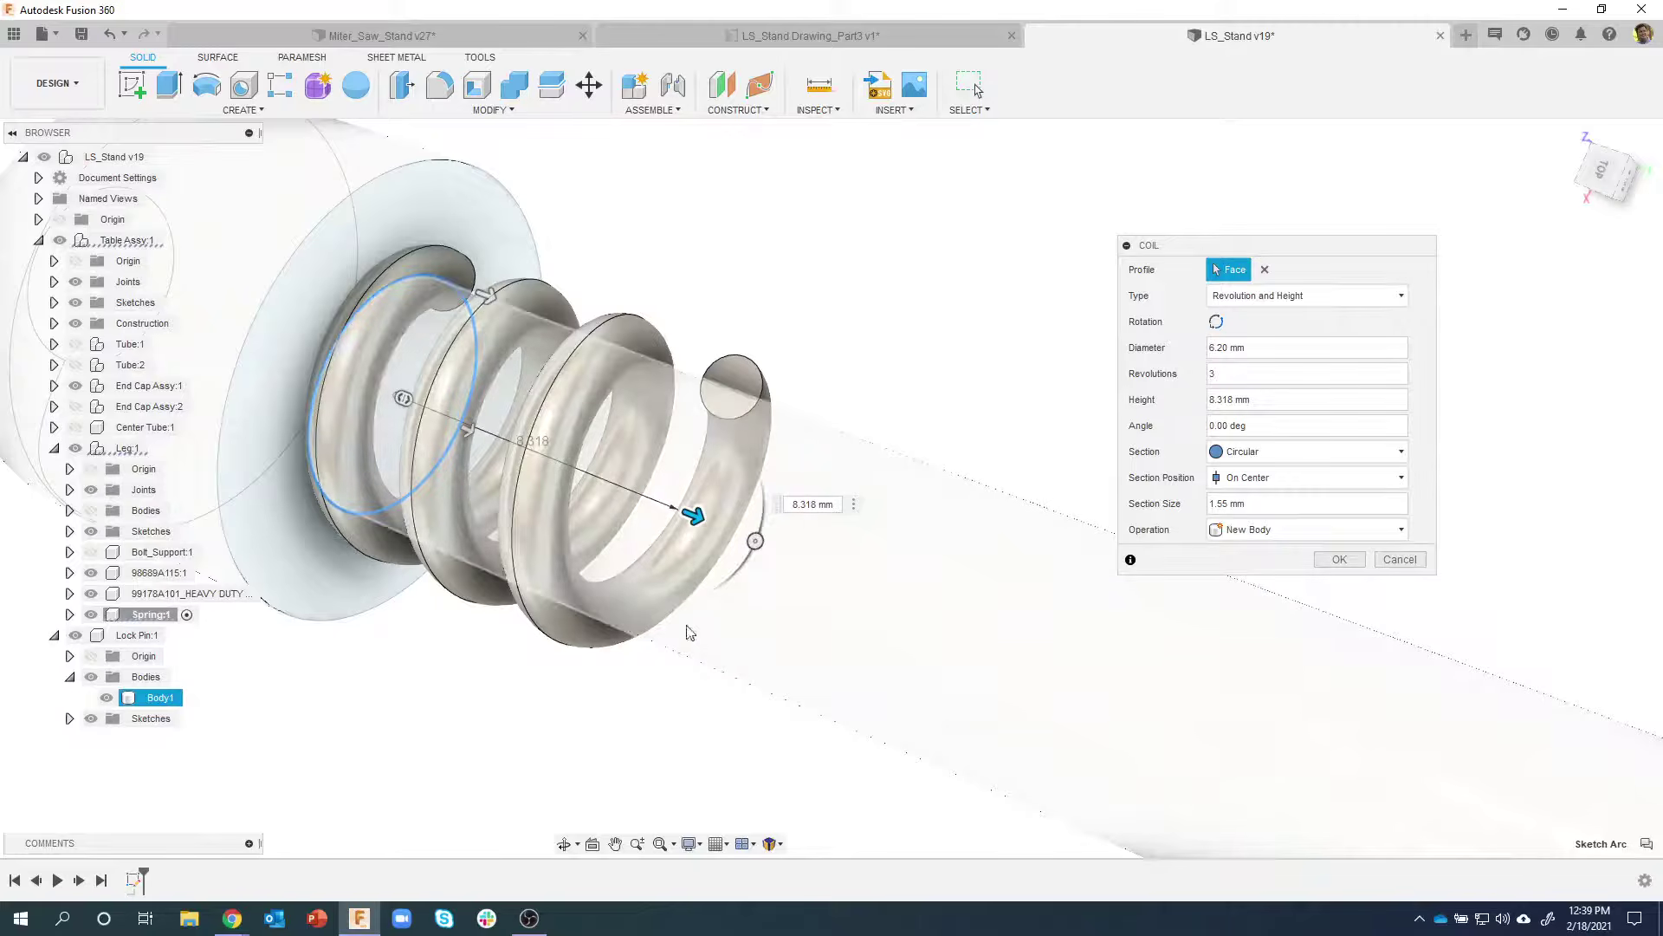
{"action": "scroll", "coordinate": [690, 658], "scroll_direction": "down", "scroll_amount": 3}
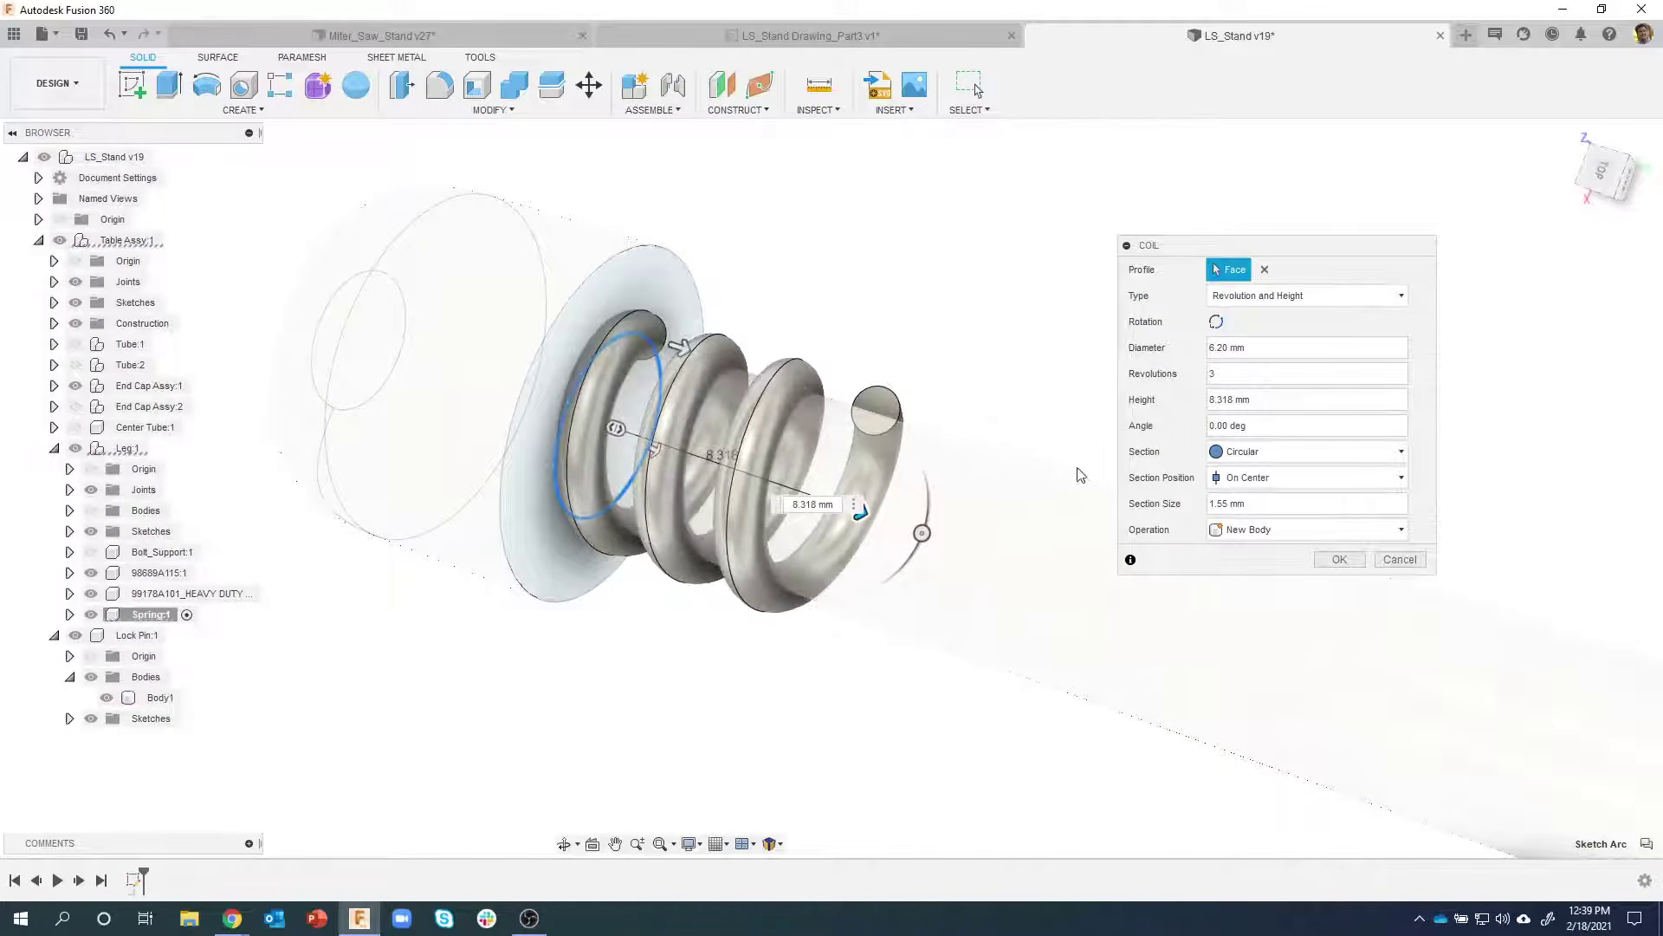
Keep the coil type as Revolution and Height, and set 10 revolutions with a height of 38 mm
{"action": "left_click", "coordinate": [1308, 299]}
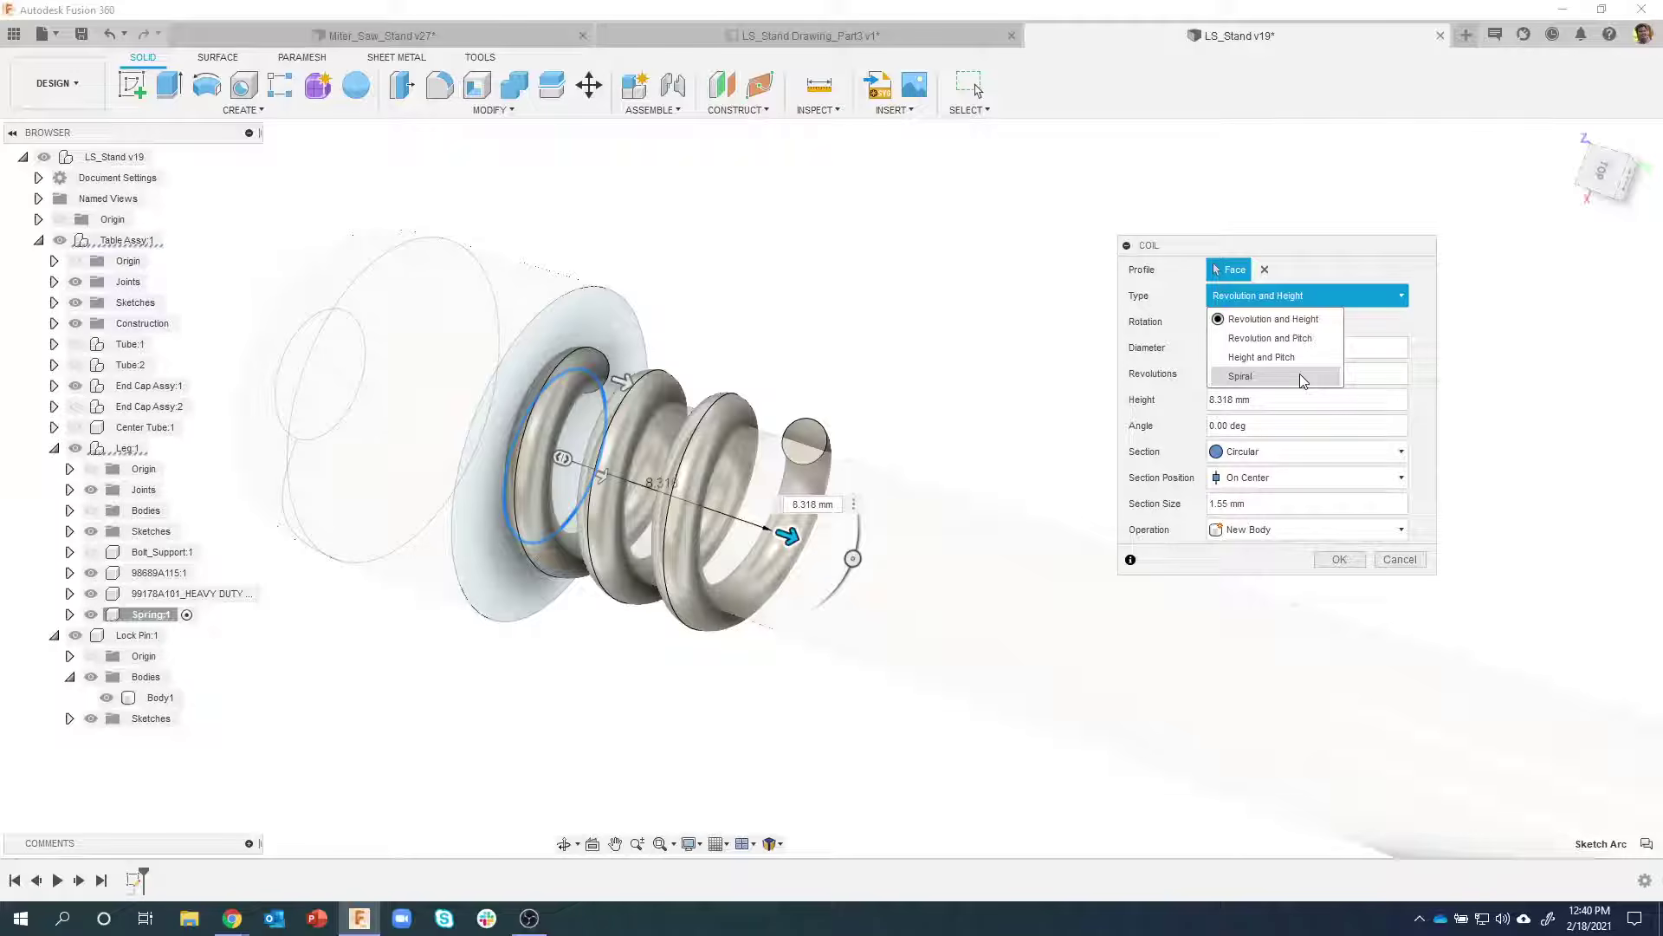
{"action": "left_click", "coordinate": [1341, 299]}
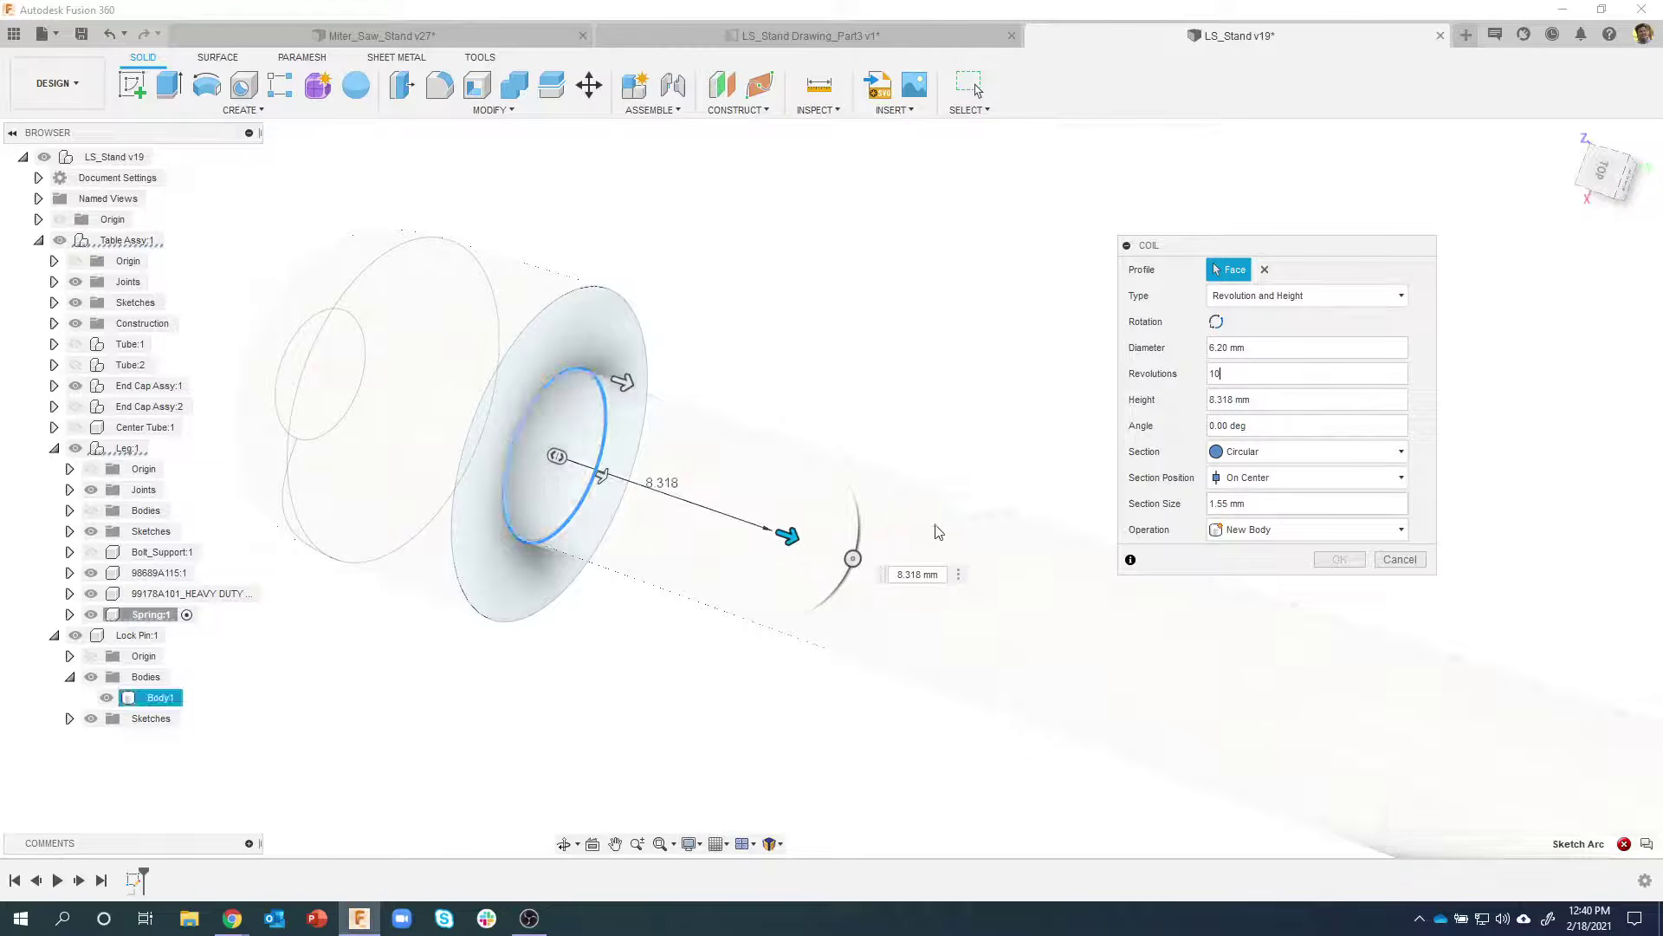
{"action": "middle_click_drag", "start_coordinate": [849, 547], "coordinate": [845, 502]}
{"action": "left_click_drag", "start_coordinate": [786, 492], "coordinate": [973, 542]}
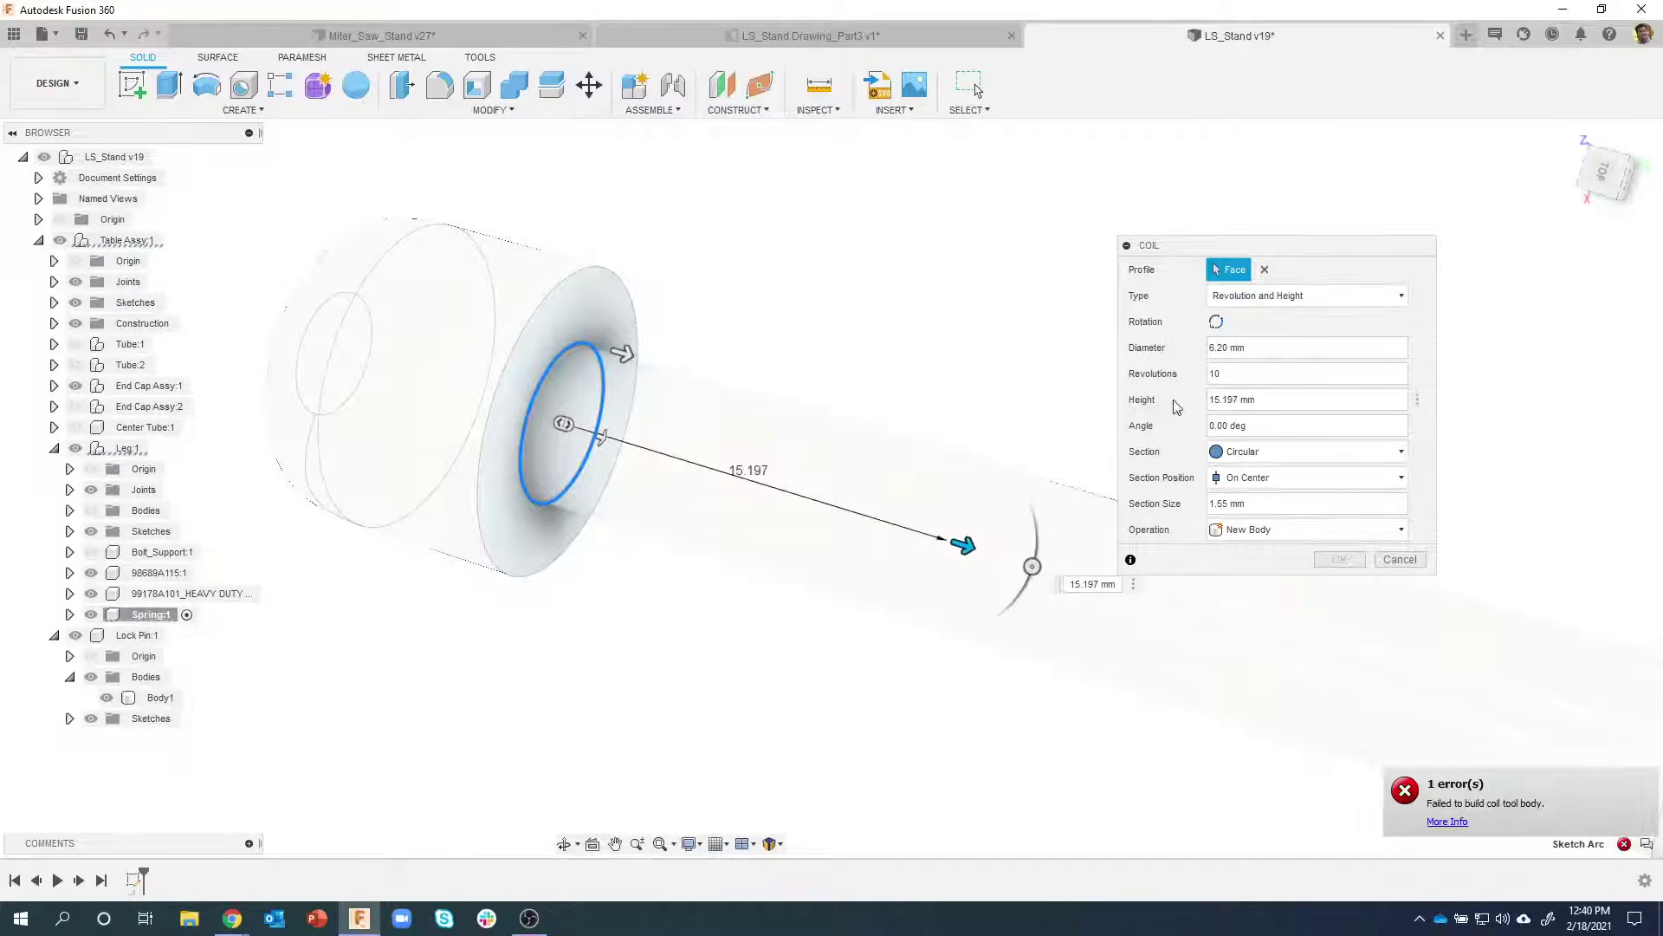
{"action": "scroll", "coordinate": [866, 485], "scroll_direction": "down", "scroll_amount": 3}
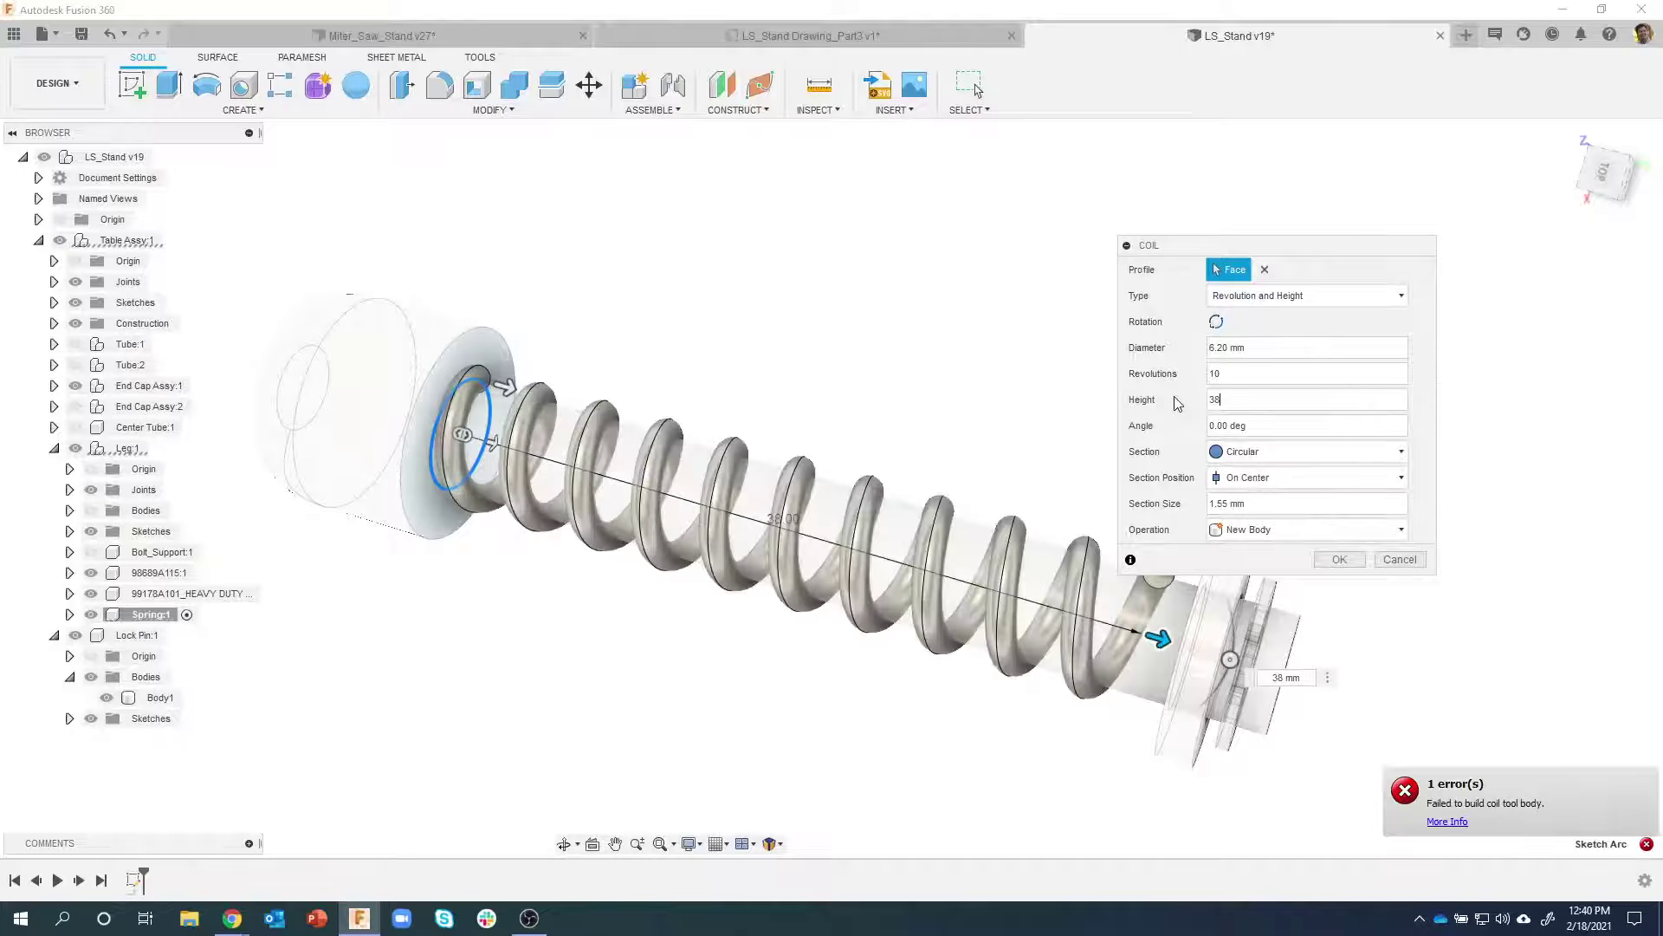
{"action": "mouse_move", "coordinate": [1178, 407]}
{"action": "middle_mouse_down", "text": "shift"}
{"action": "mouse_move", "coordinate": [1187, 620]}
{"action": "mouse_move", "coordinate": [1014, 613]}
{"action": "mouse_move", "coordinate": [1022, 589]}
{"action": "mouse_move", "coordinate": [1164, 490]}
{"action": "mouse_move", "coordinate": [1272, 466]}
{"action": "middle_mouse_up", "text": "shift"}
Try a square section for the coil, then return it to a circular section
{"action": "left_click", "coordinate": [1284, 464]}
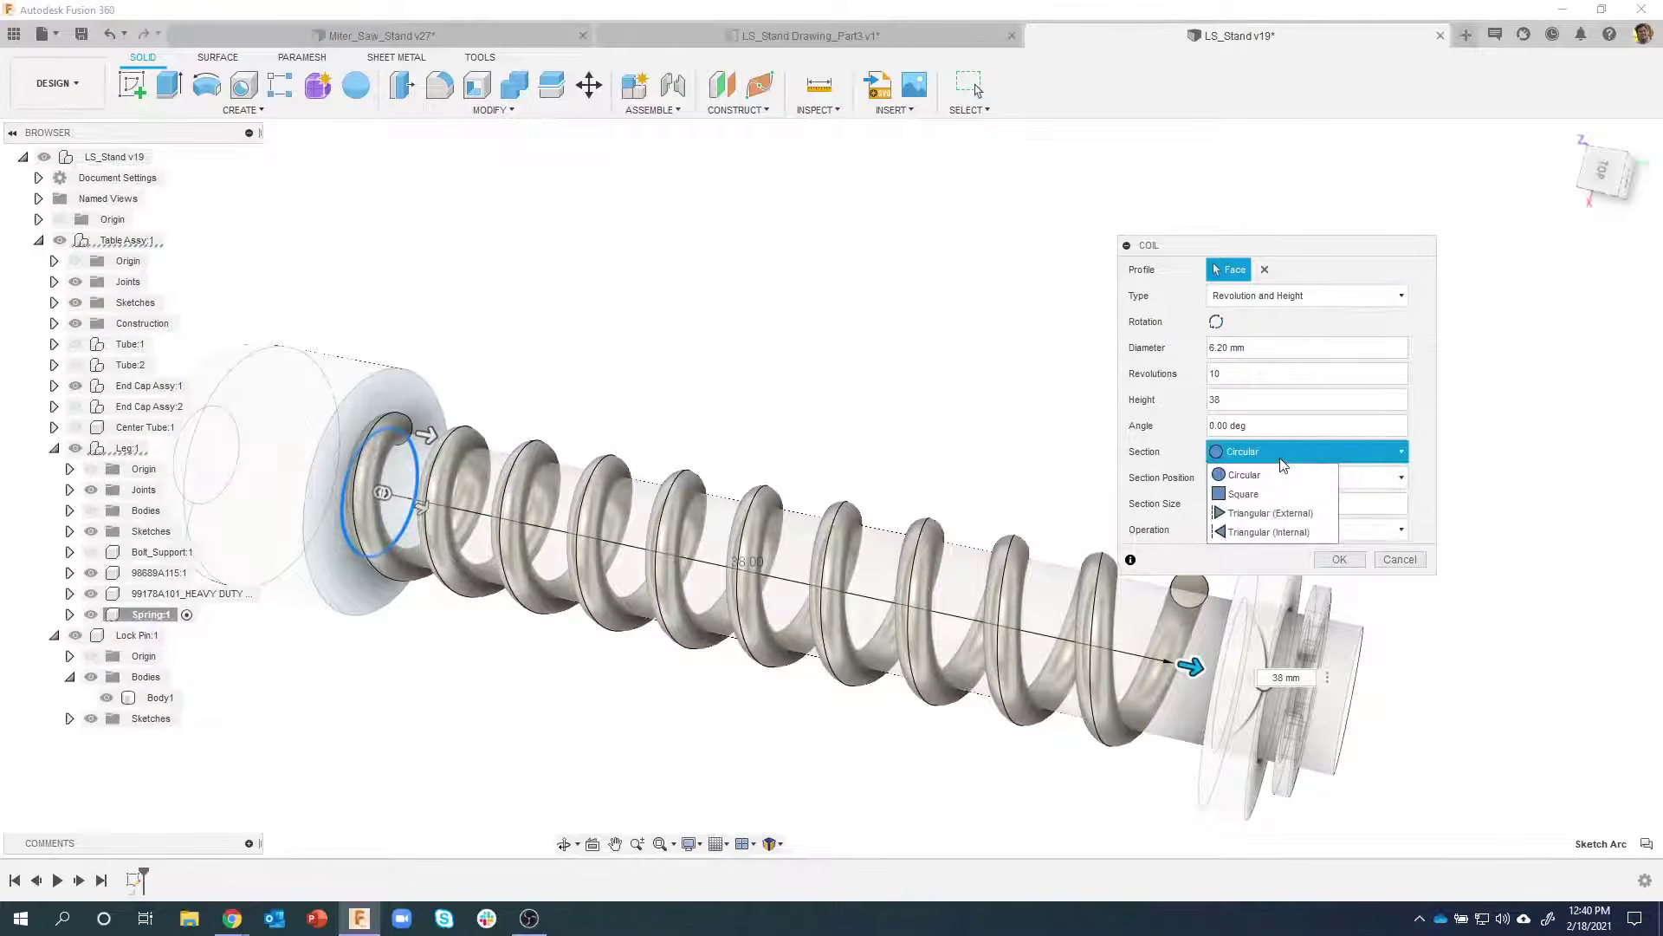
{"action": "left_click", "coordinate": [1275, 493]}
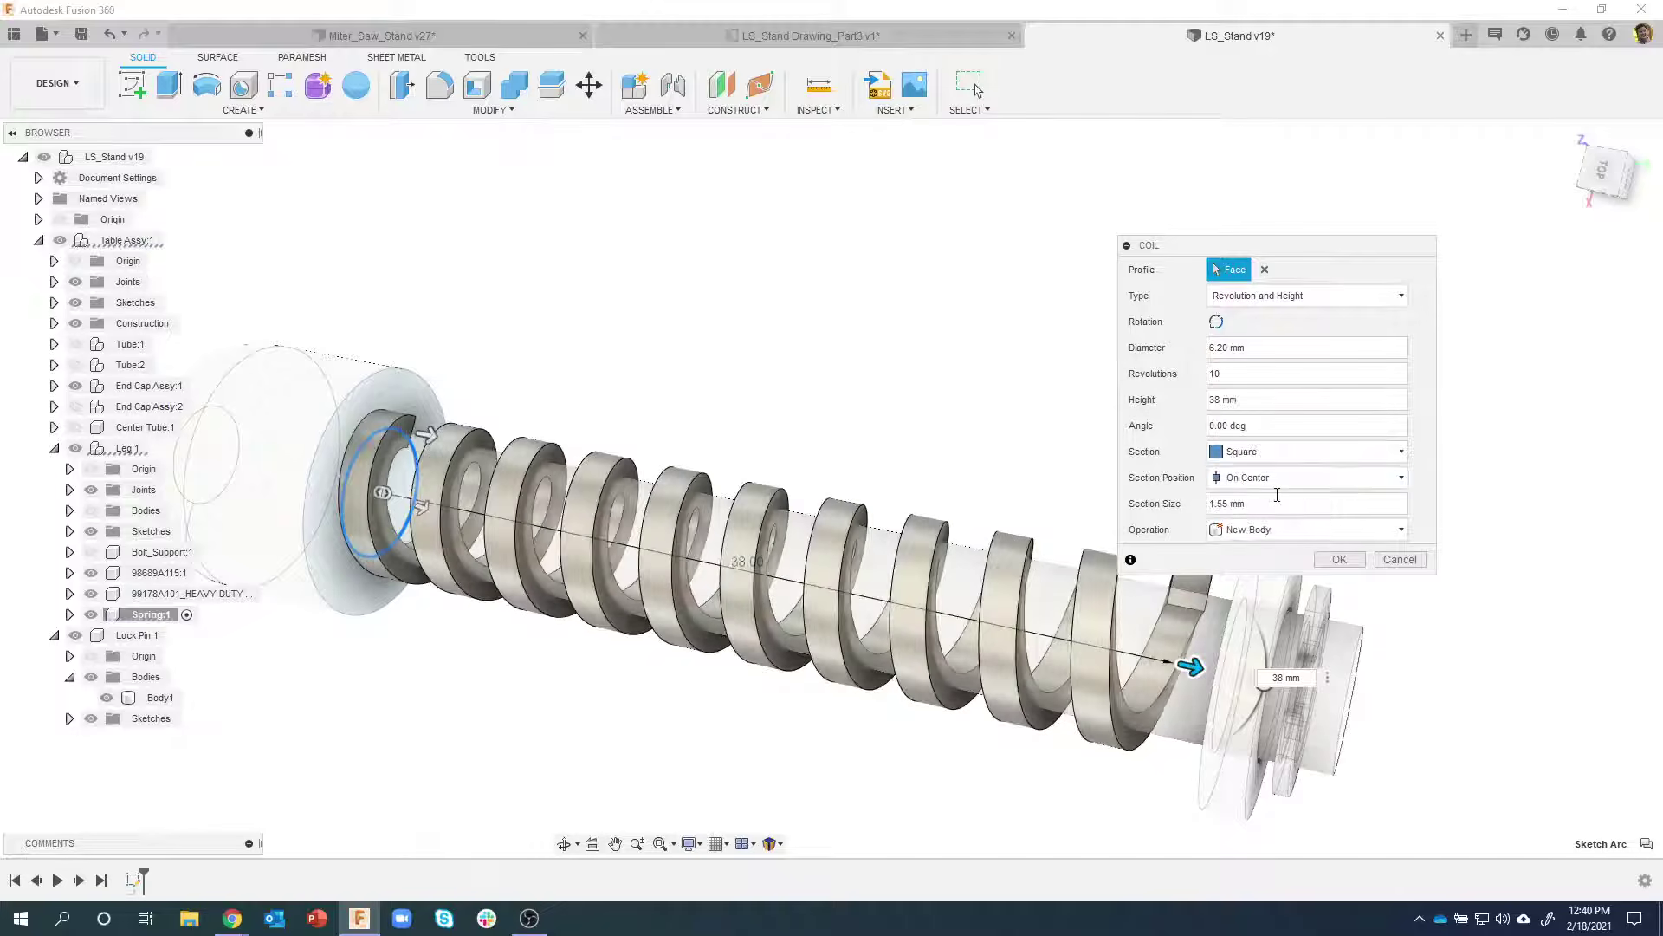
{"action": "left_click", "coordinate": [1263, 452]}
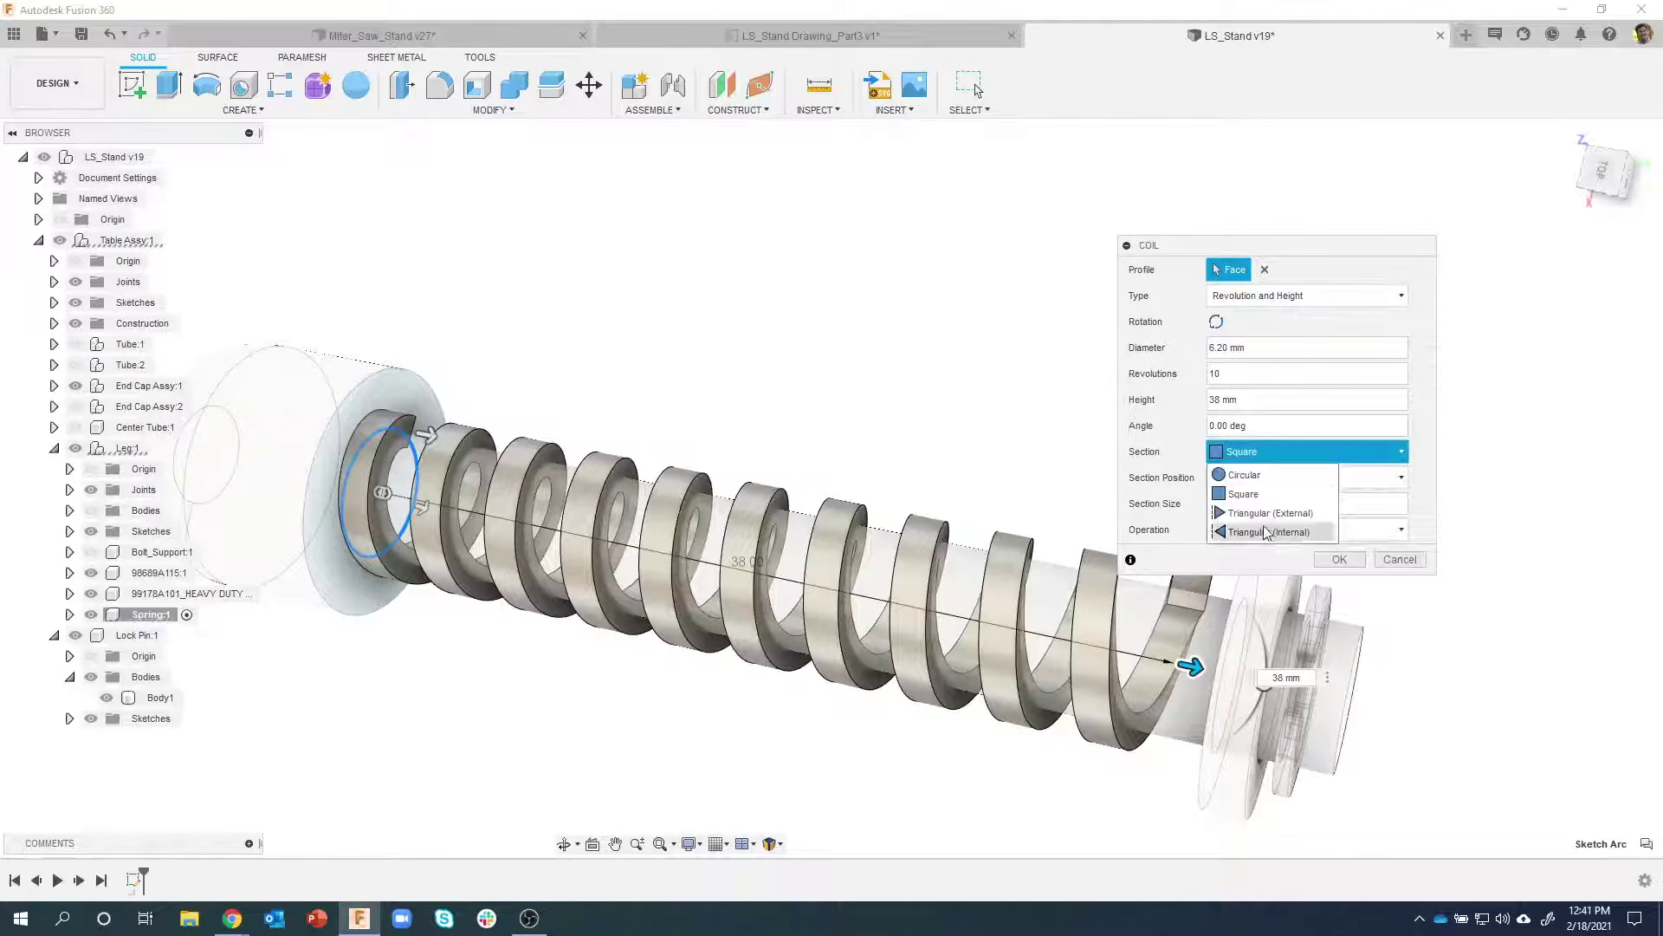
{"action": "left_click", "coordinate": [1263, 476]}
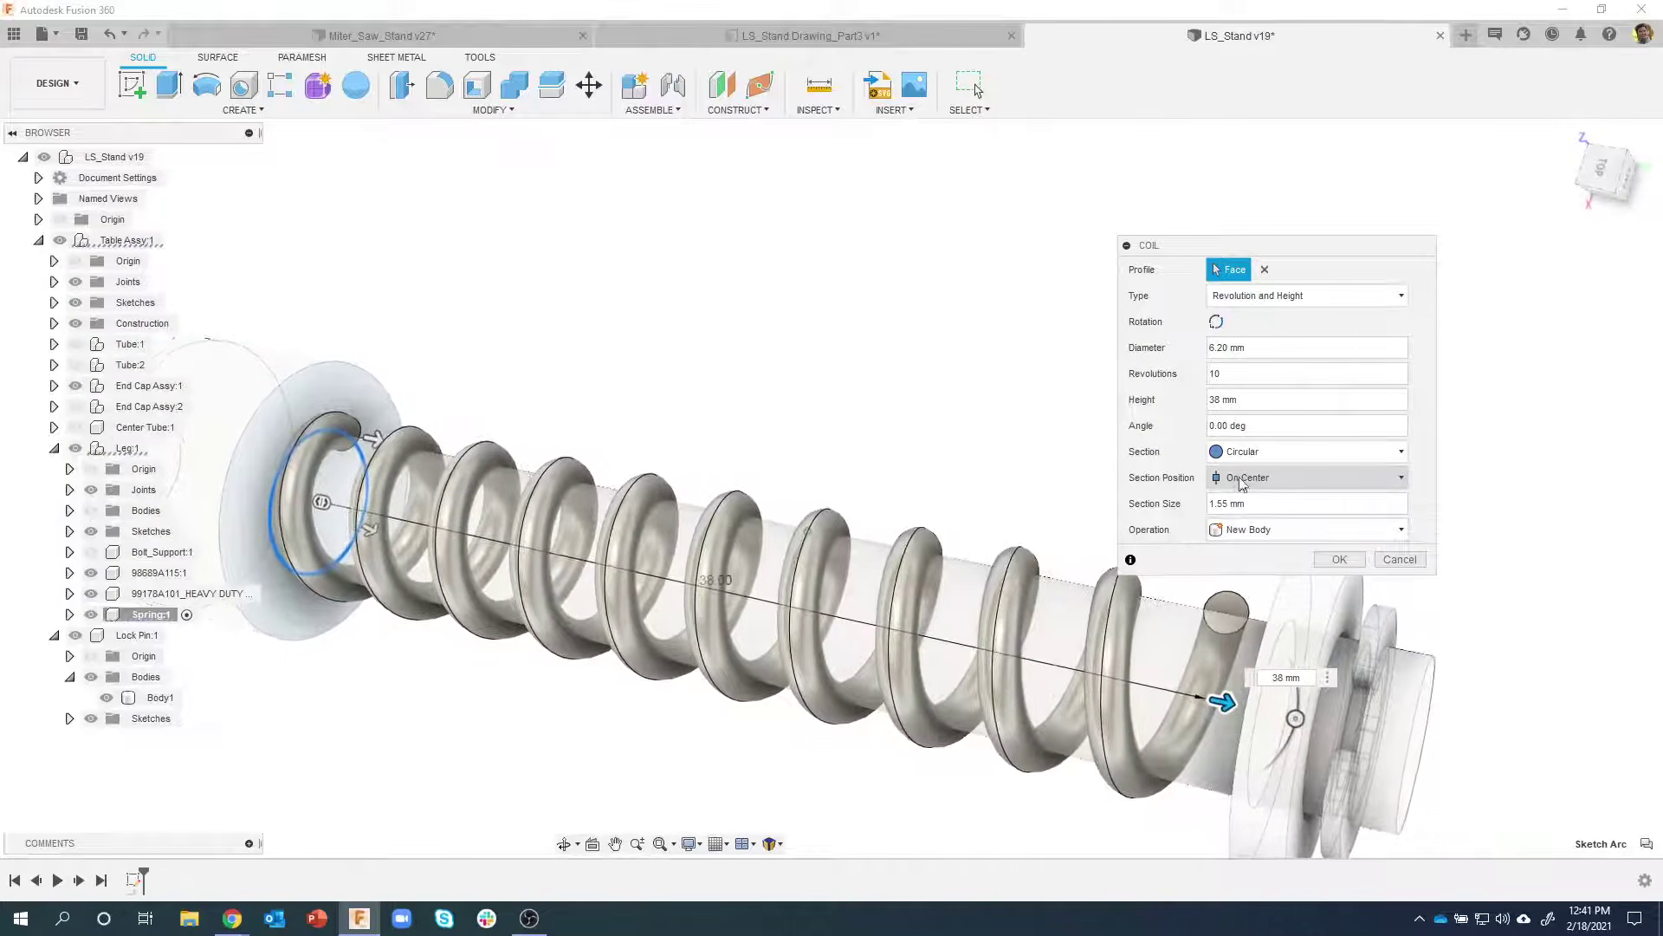
Try the coil's section position as Outside, Inside and On Center relative to the base circle
{"action": "left_click", "coordinate": [1275, 482]}
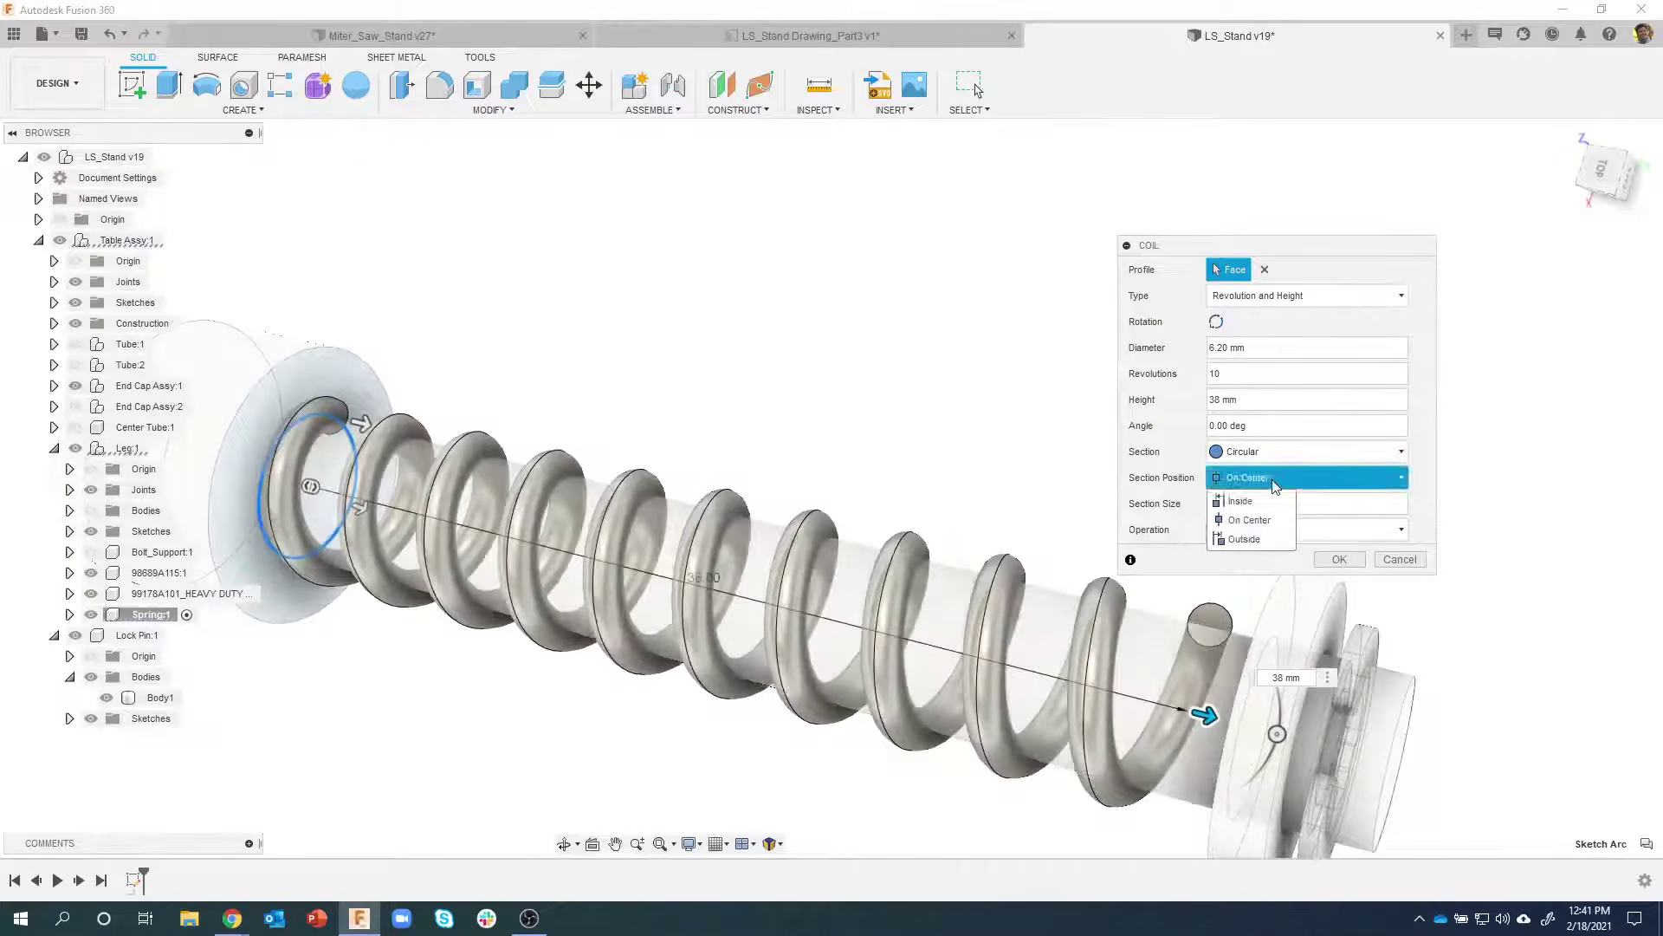
{"action": "left_click", "coordinate": [1246, 538]}
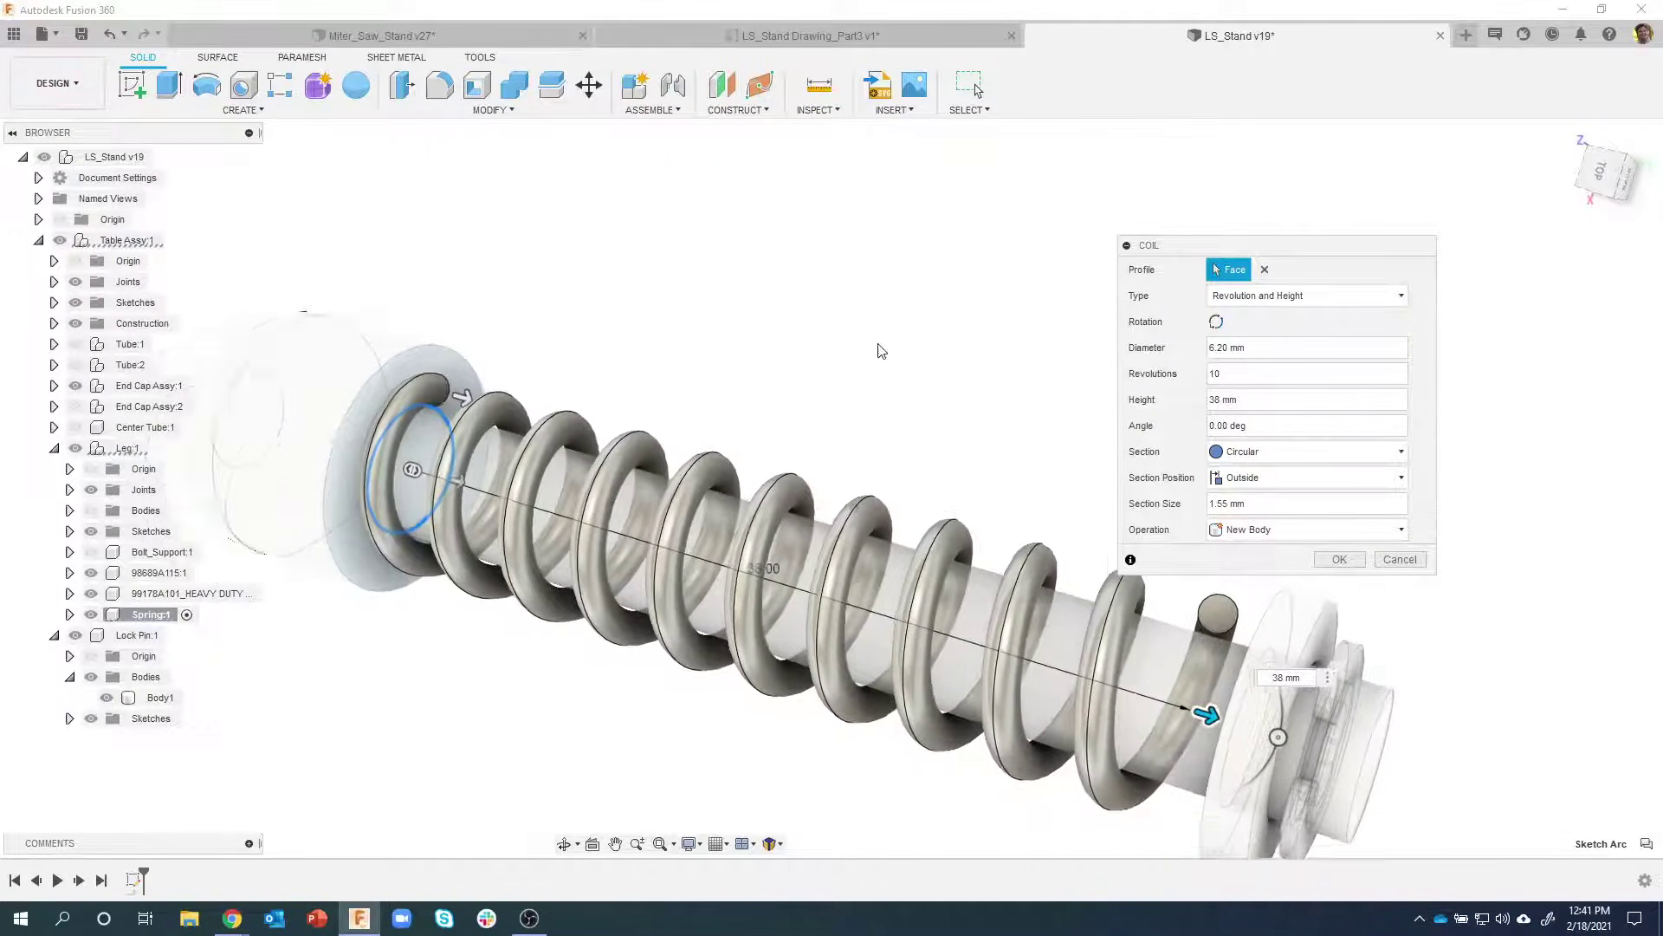
{"action": "left_click", "coordinate": [1274, 477]}
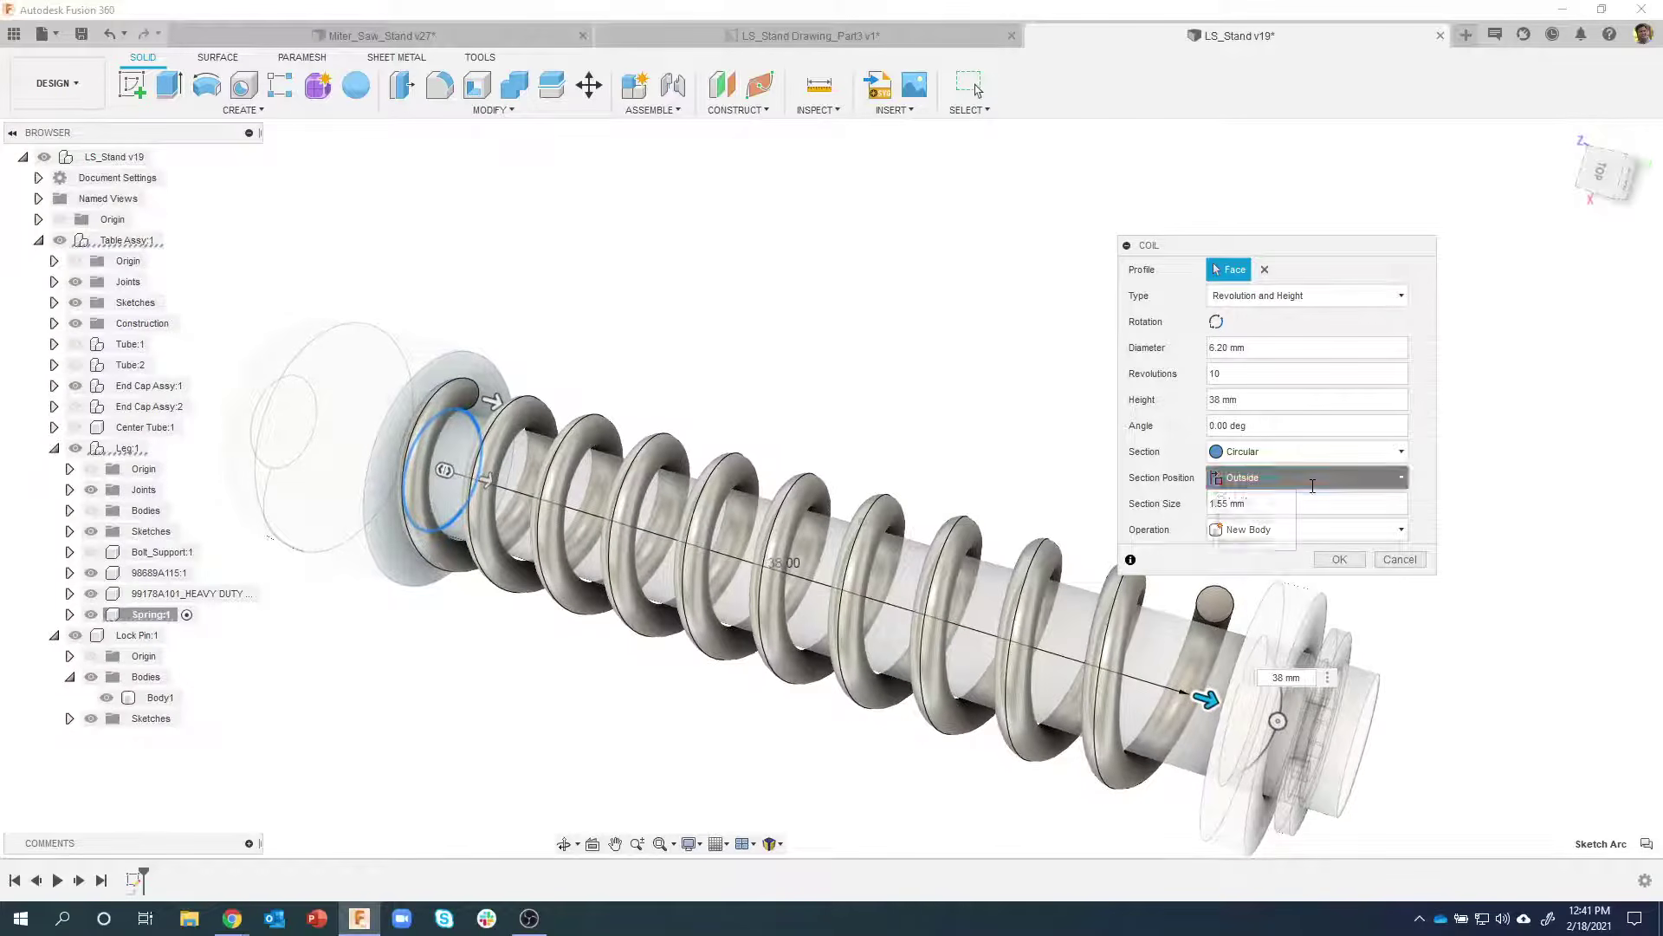
{"action": "left_click", "coordinate": [1240, 500]}
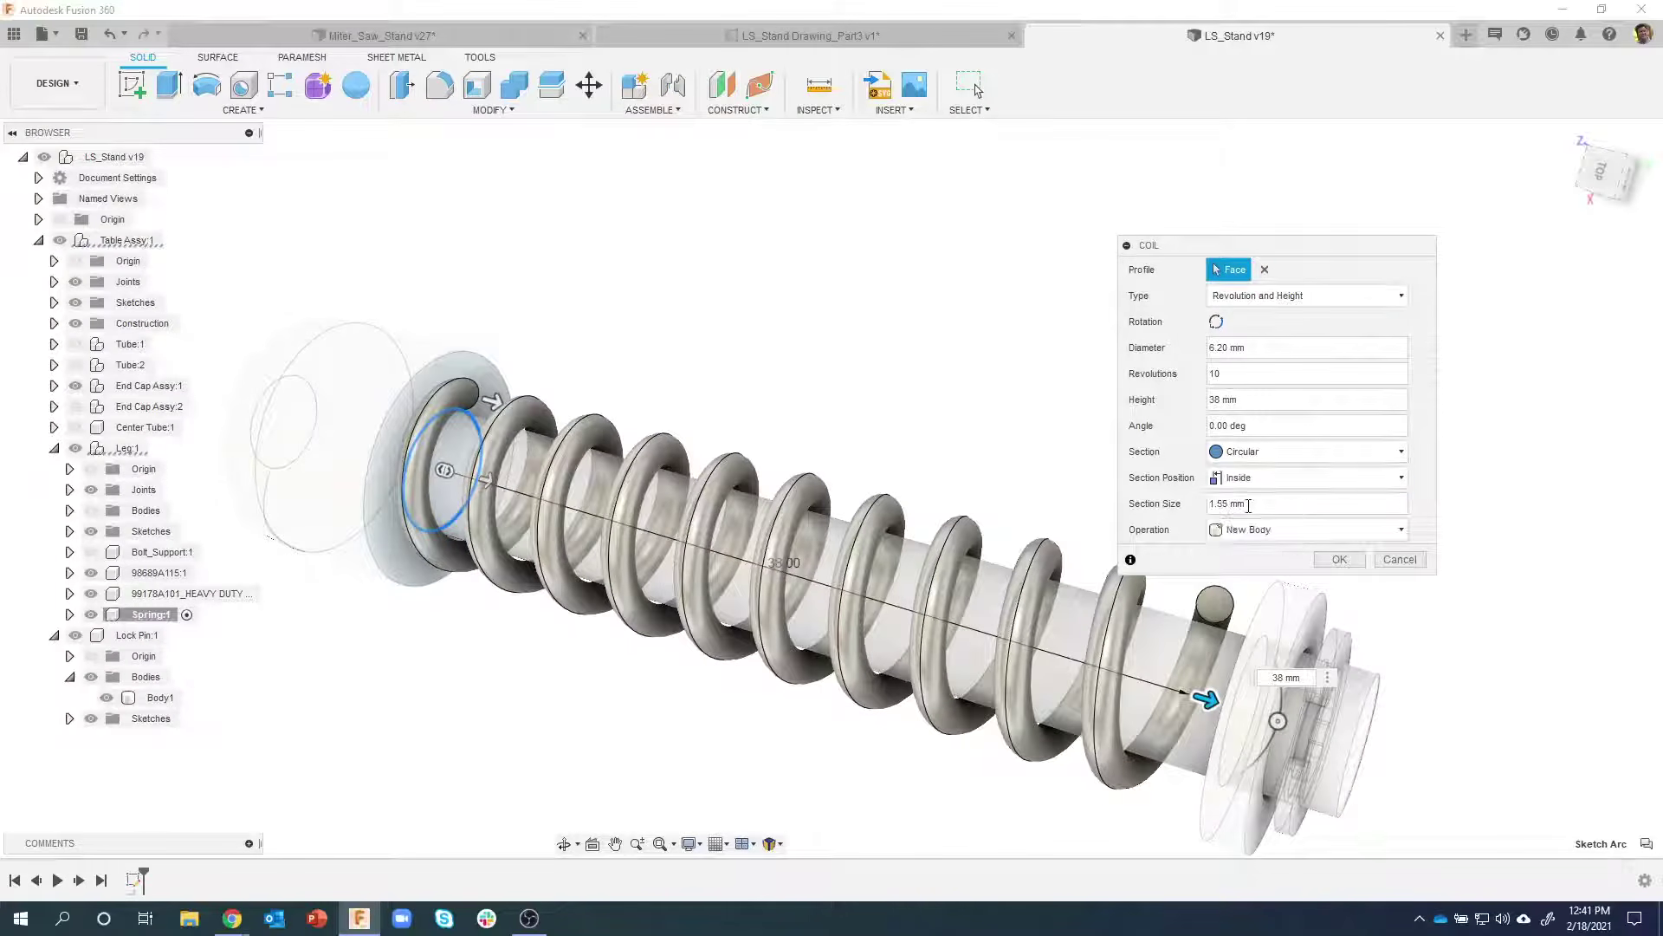
{"action": "scroll", "coordinate": [466, 422], "scroll_direction": "up", "scroll_amount": 6}
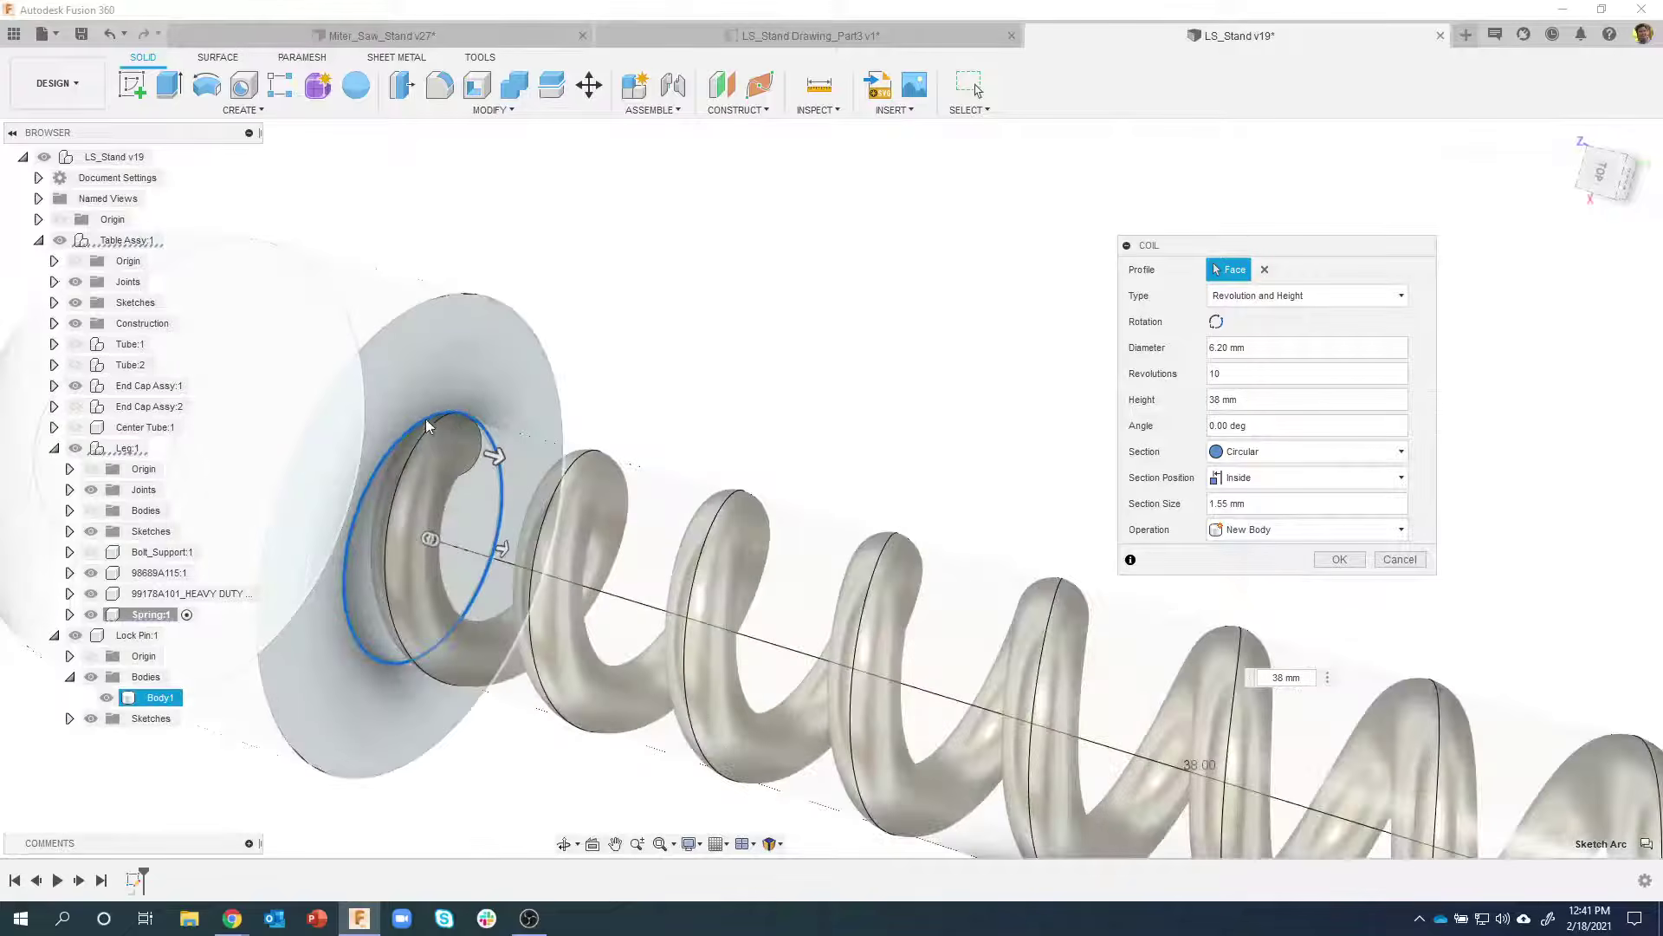
{"action": "scroll", "coordinate": [518, 423], "scroll_direction": "down", "scroll_amount": 3}
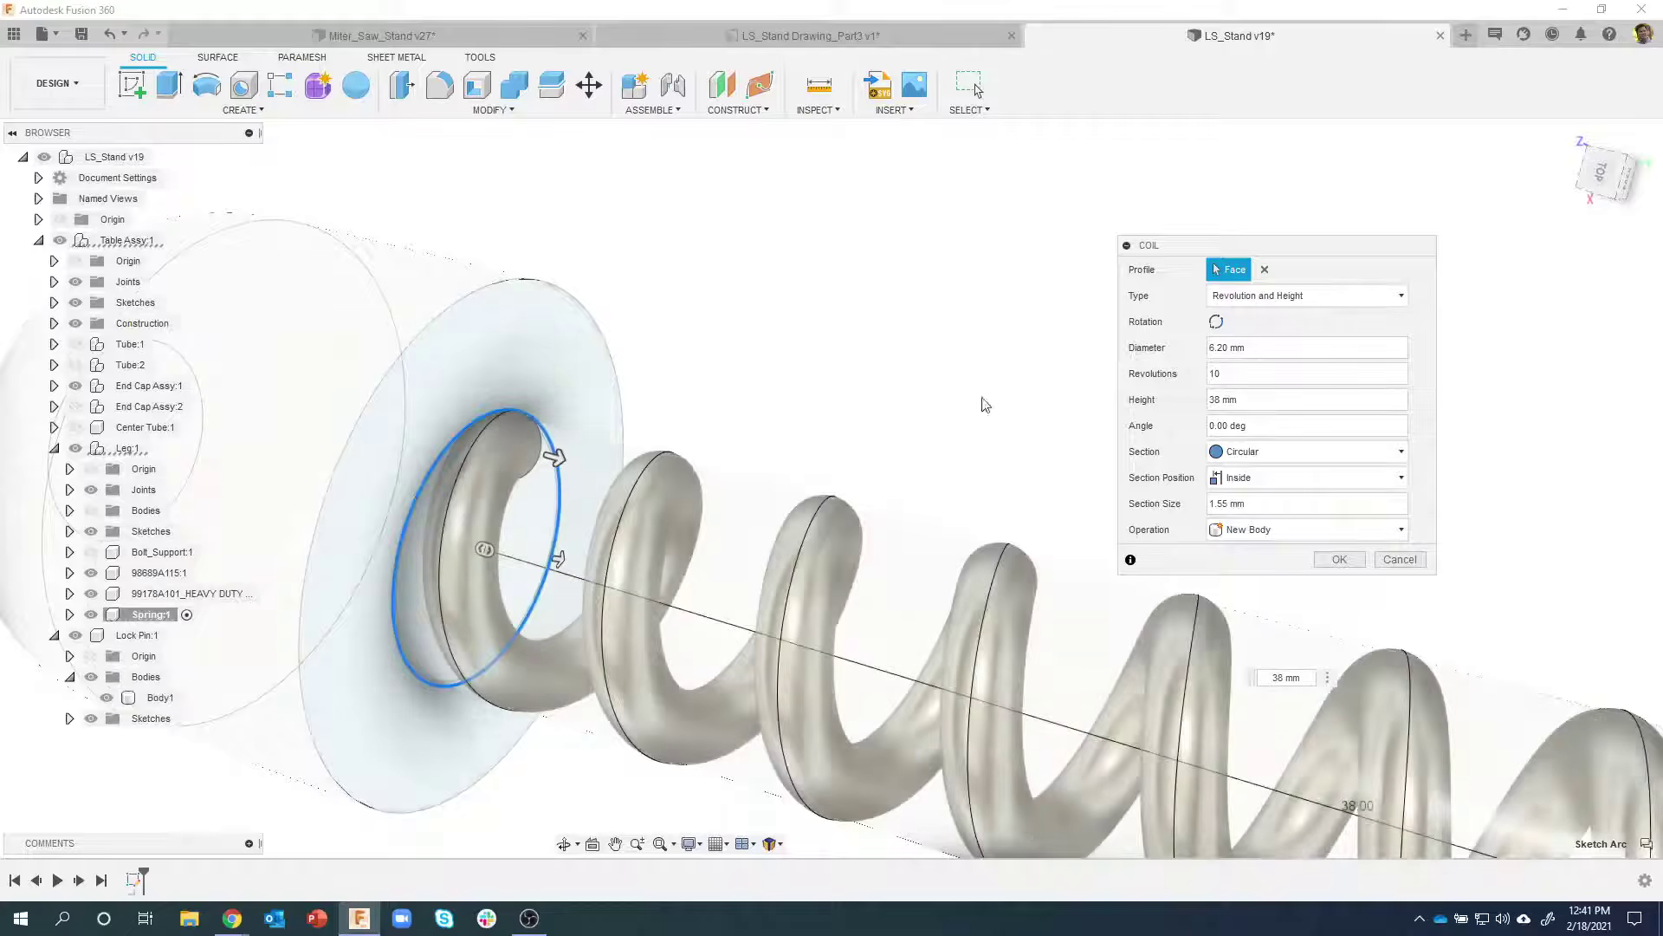
{"action": "left_click", "coordinate": [1245, 477]}
{"action": "left_click", "coordinate": [1250, 521]}
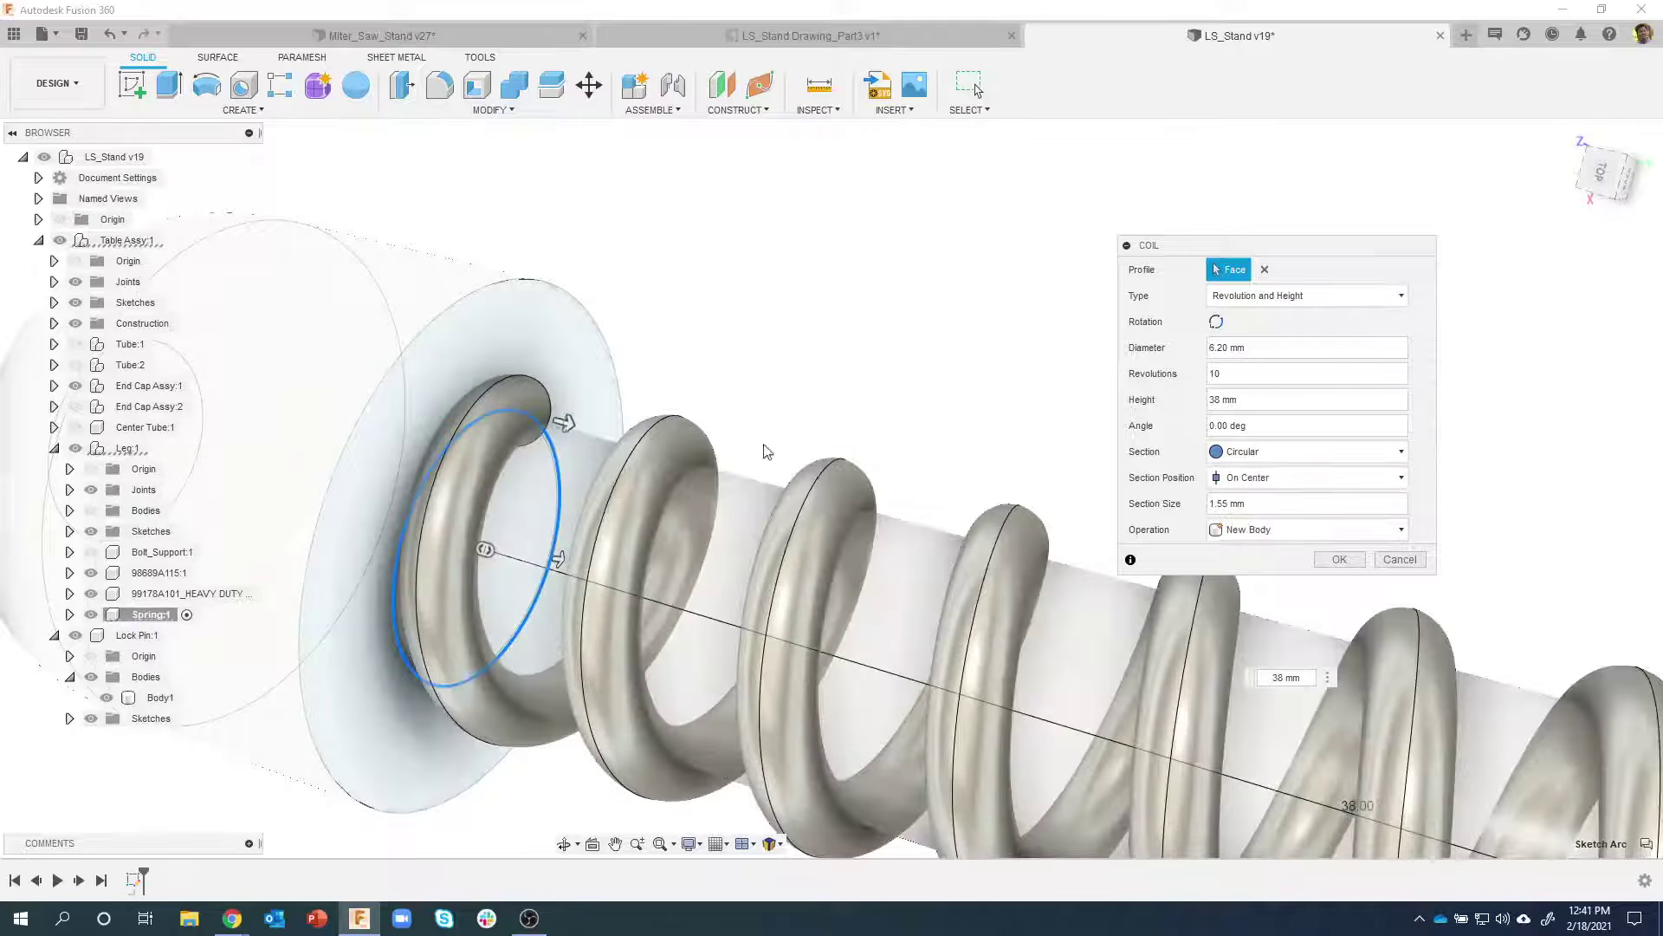
Set the section position to Outside and create the coil as a new body around the lock pin
{"action": "left_click", "coordinate": [1258, 479]}
{"action": "left_click", "coordinate": [1252, 539]}
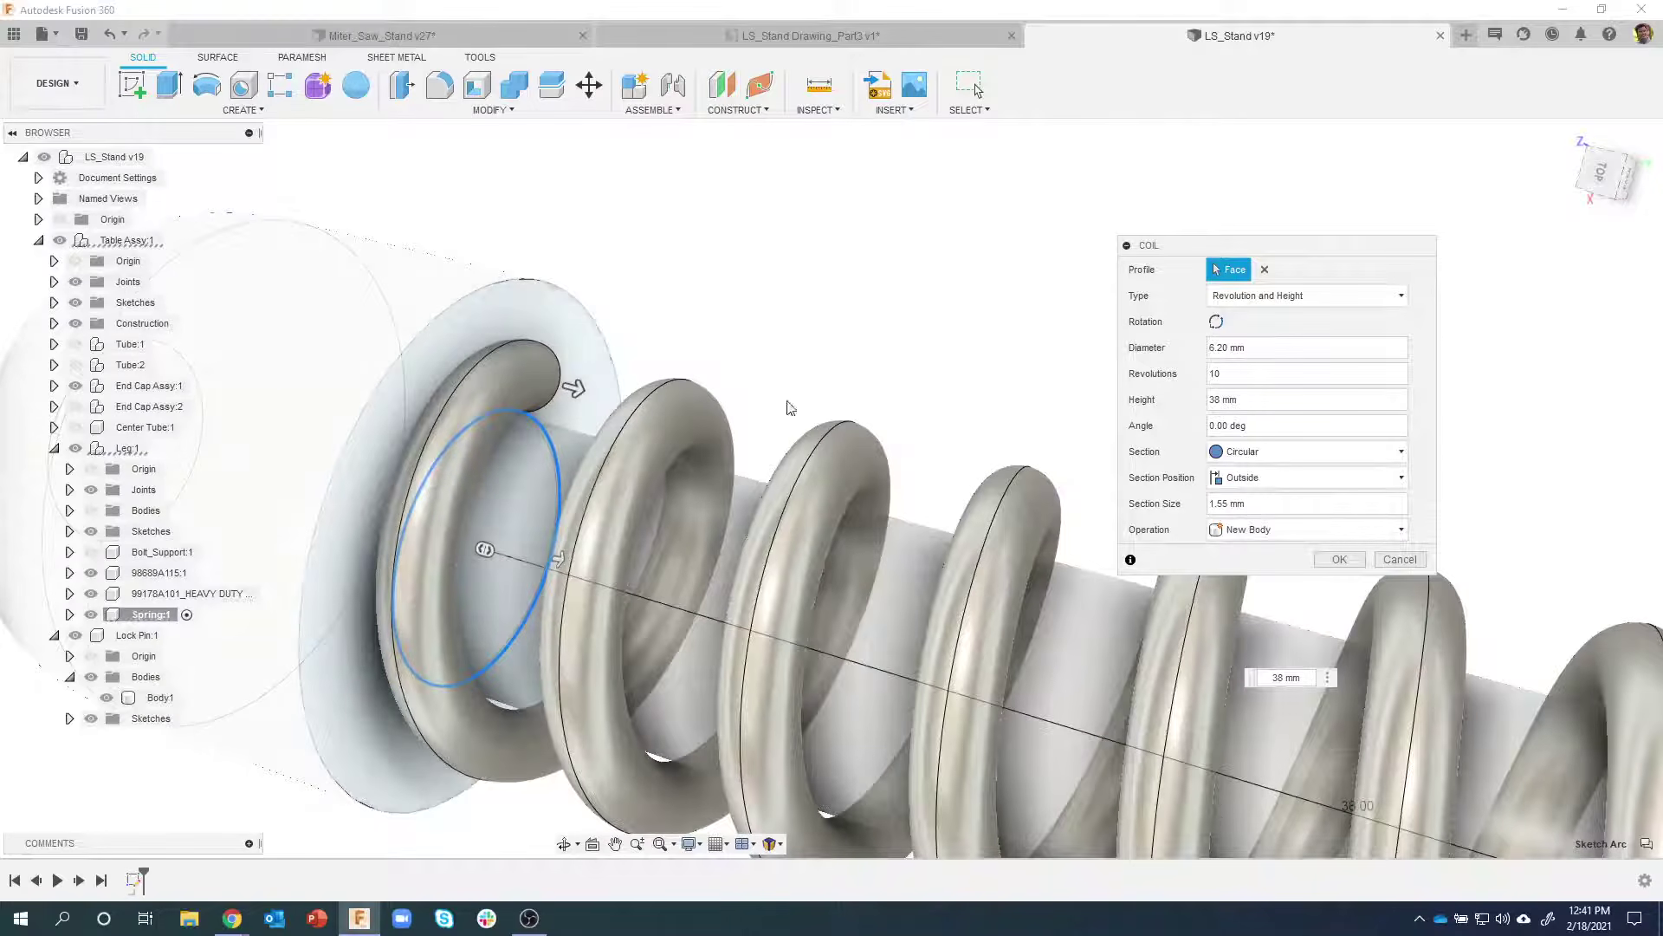
{"action": "key", "text": "F6"}
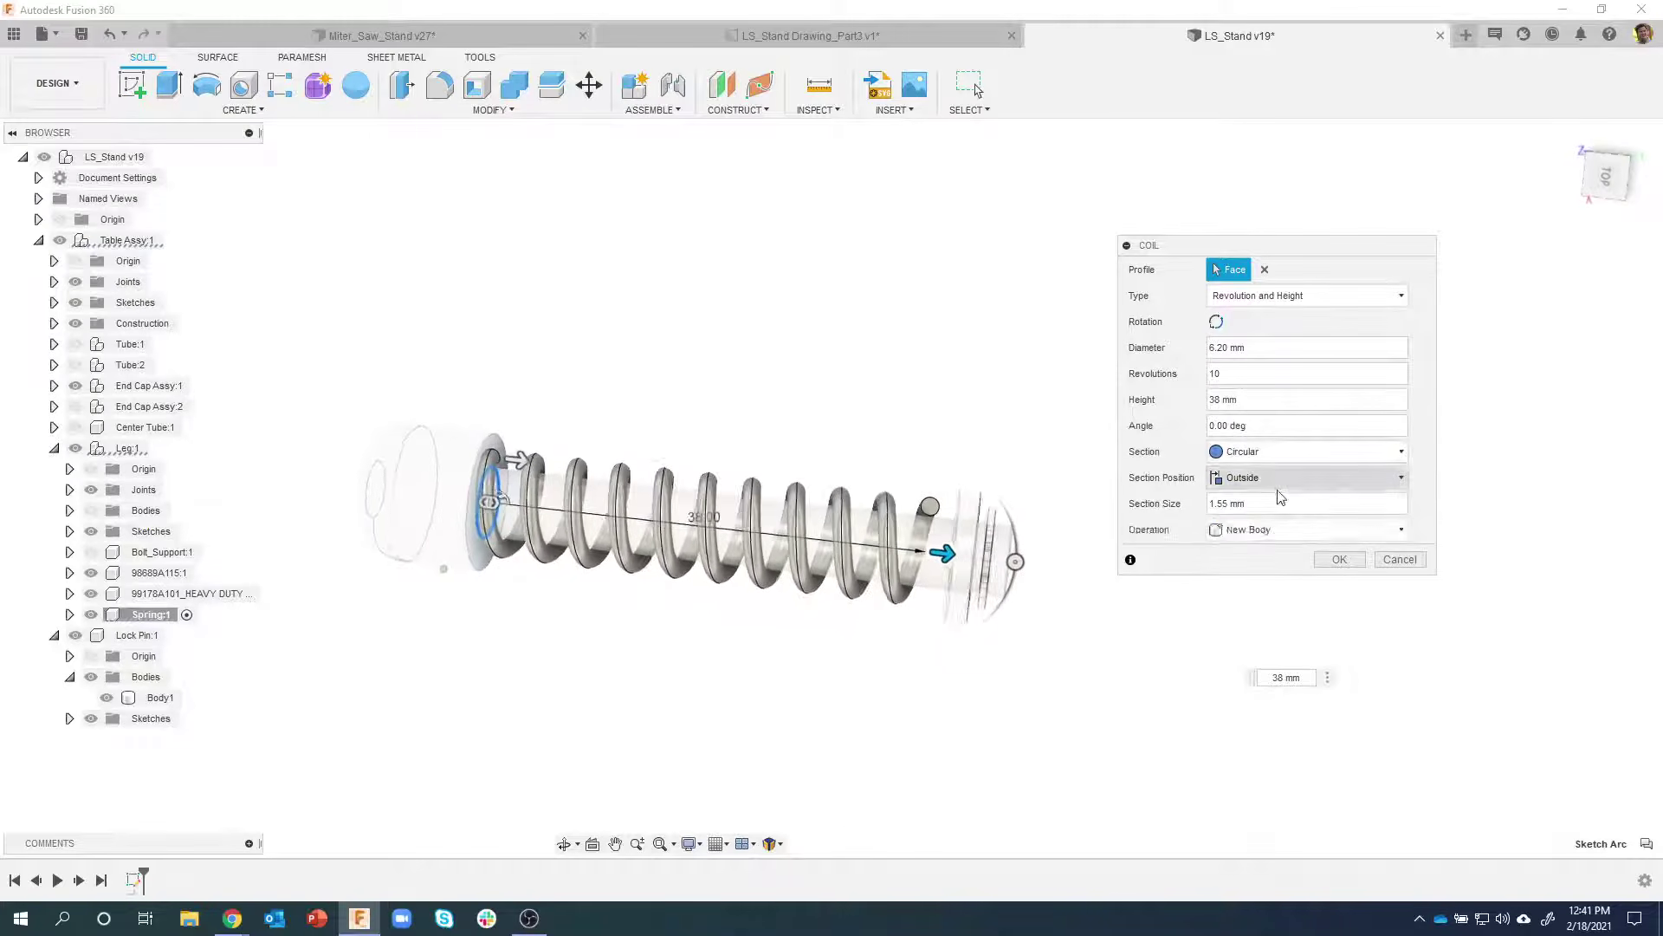
{"action": "left_click", "coordinate": [1338, 560]}
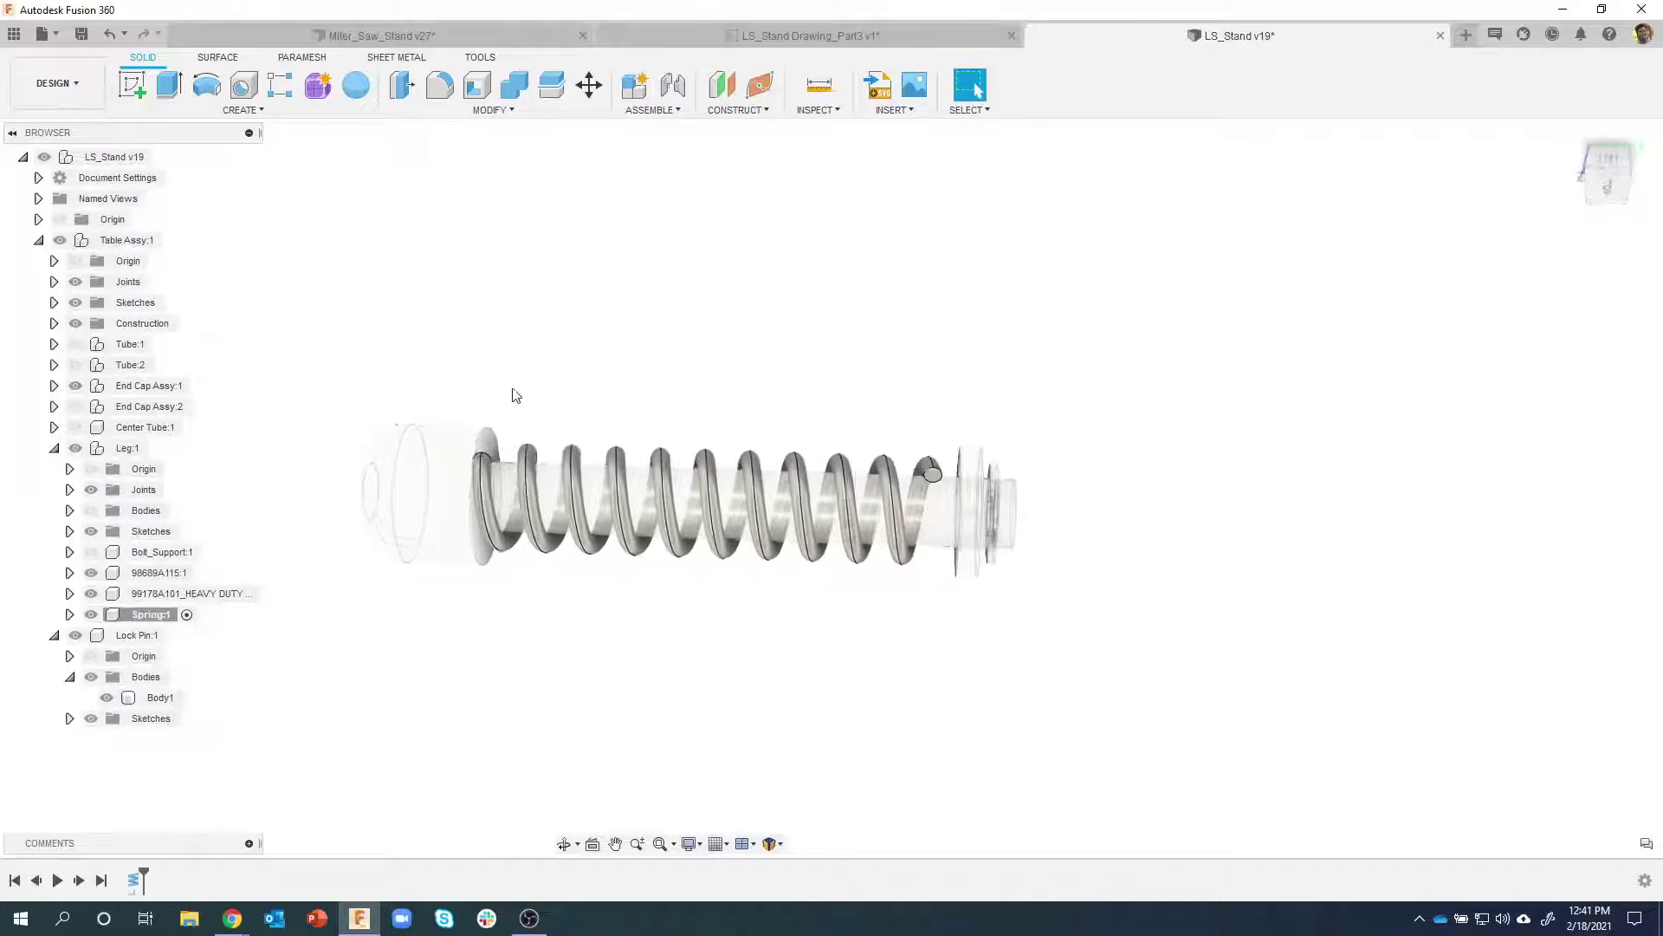
Start moving the Spring component away from the pin's head along the pin axis, with a Y distance of 1 mm
{"action": "scroll", "coordinate": [489, 406], "scroll_direction": "up", "scroll_amount": 5}
{"action": "left_click", "coordinate": [489, 554]}
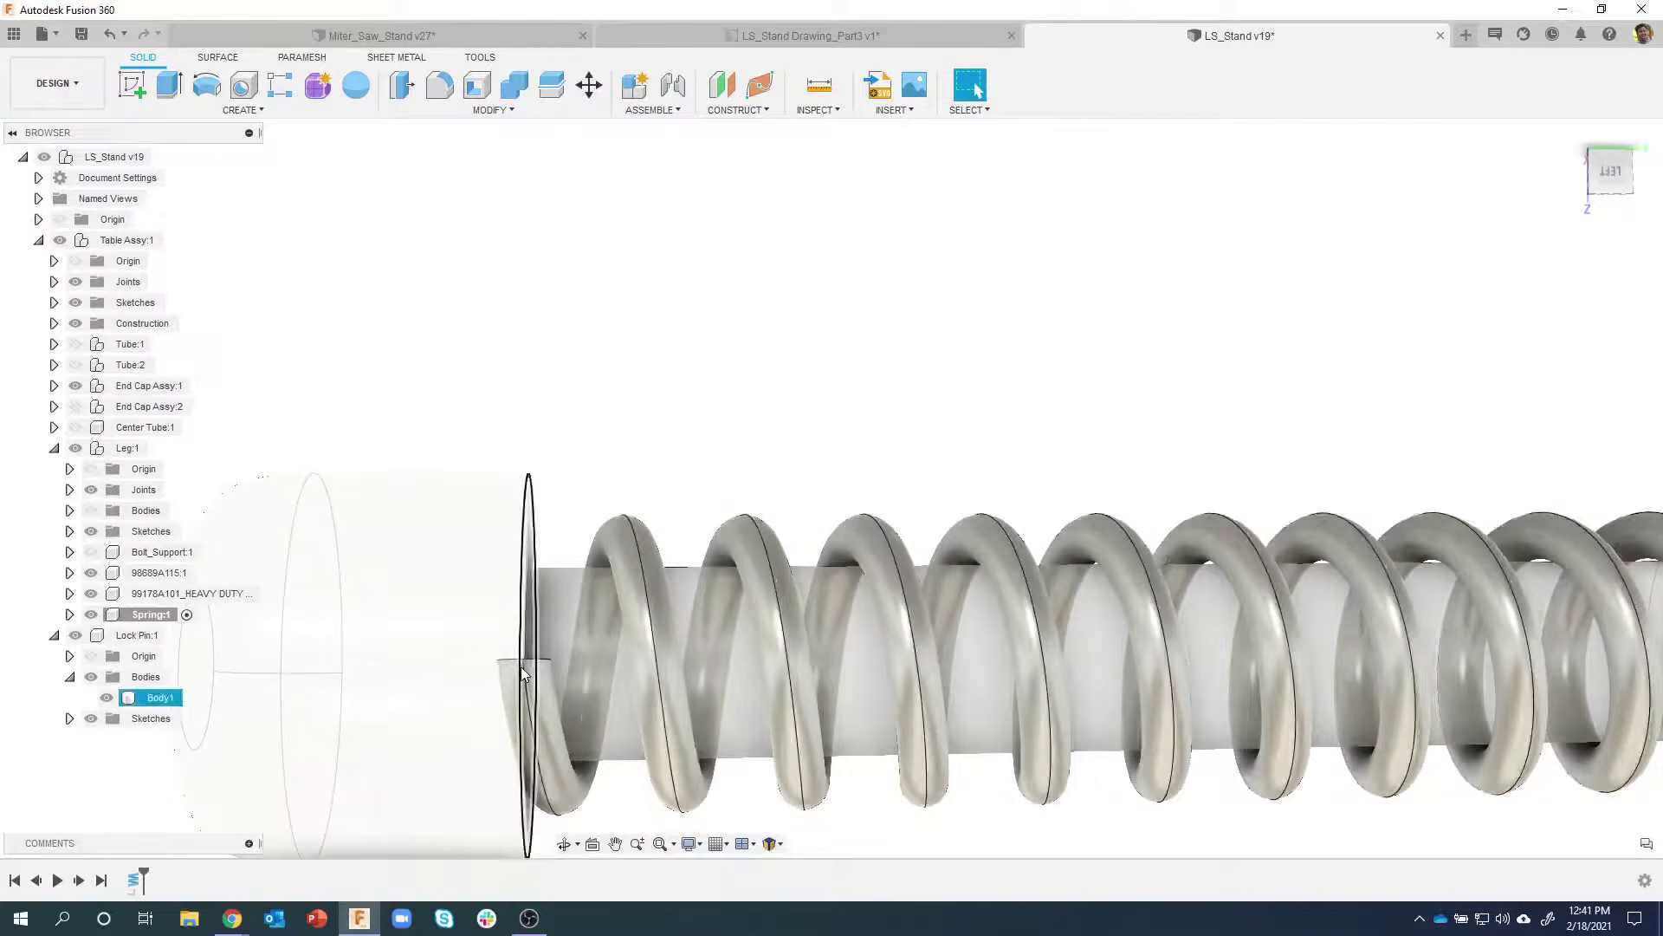
{"action": "scroll", "coordinate": [523, 671], "scroll_direction": "down", "scroll_amount": 10}
{"action": "left_click", "coordinate": [661, 408]}
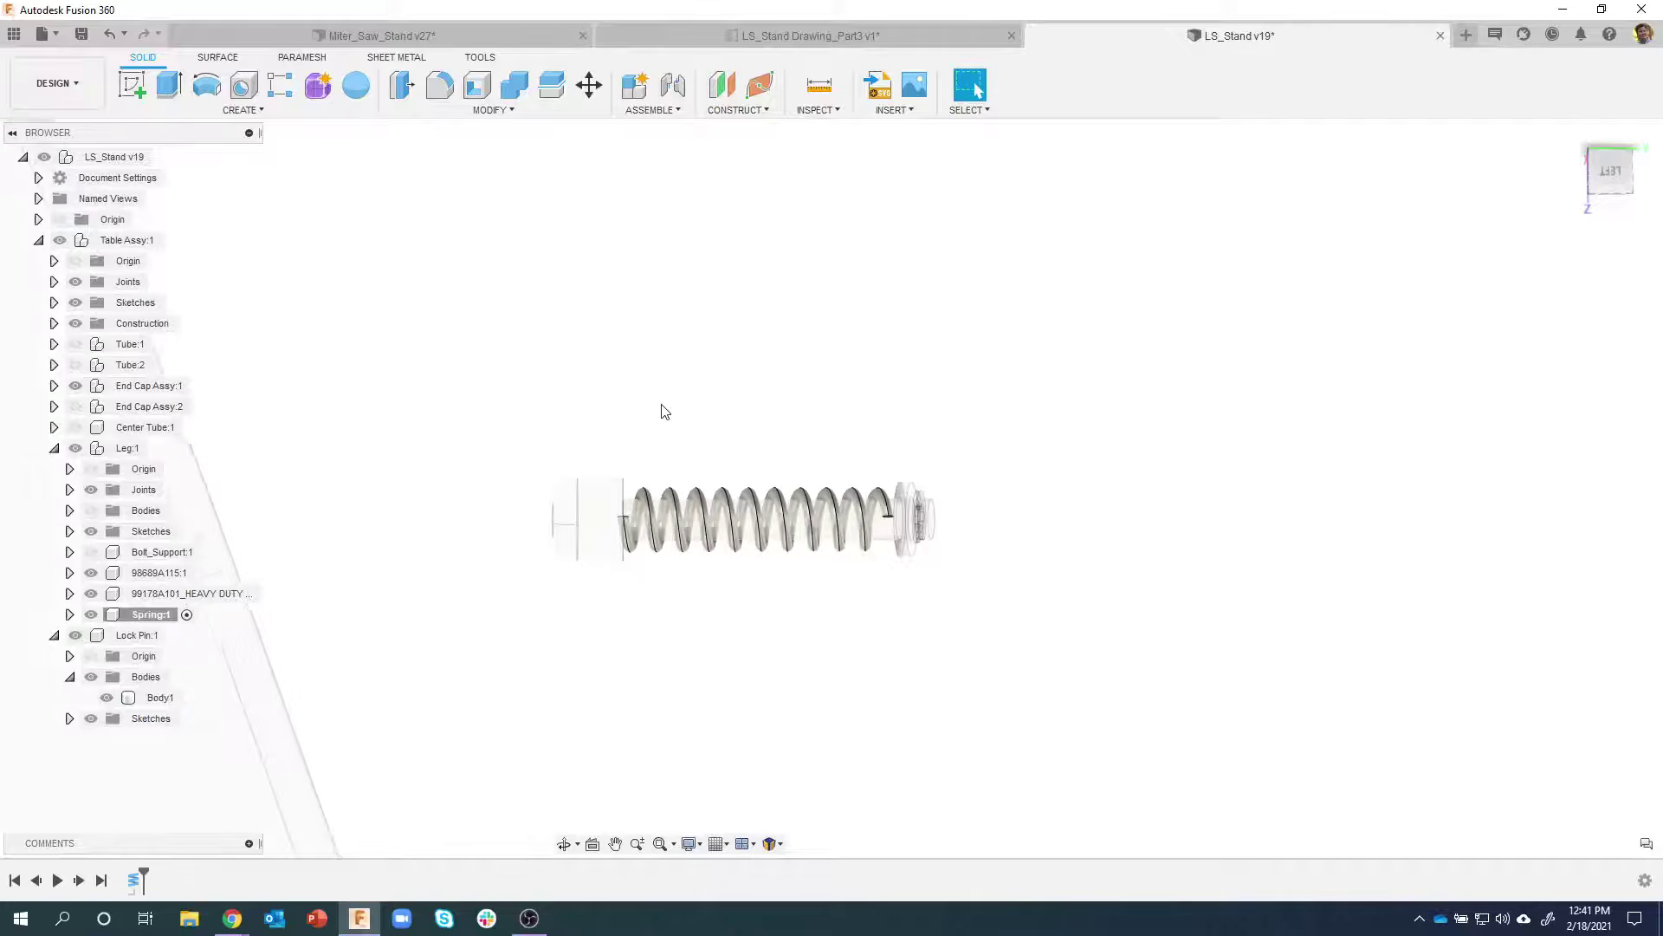
{"action": "middle_click_drag", "start_coordinate": [662, 408], "coordinate": [632, 472], "text": "shift"}
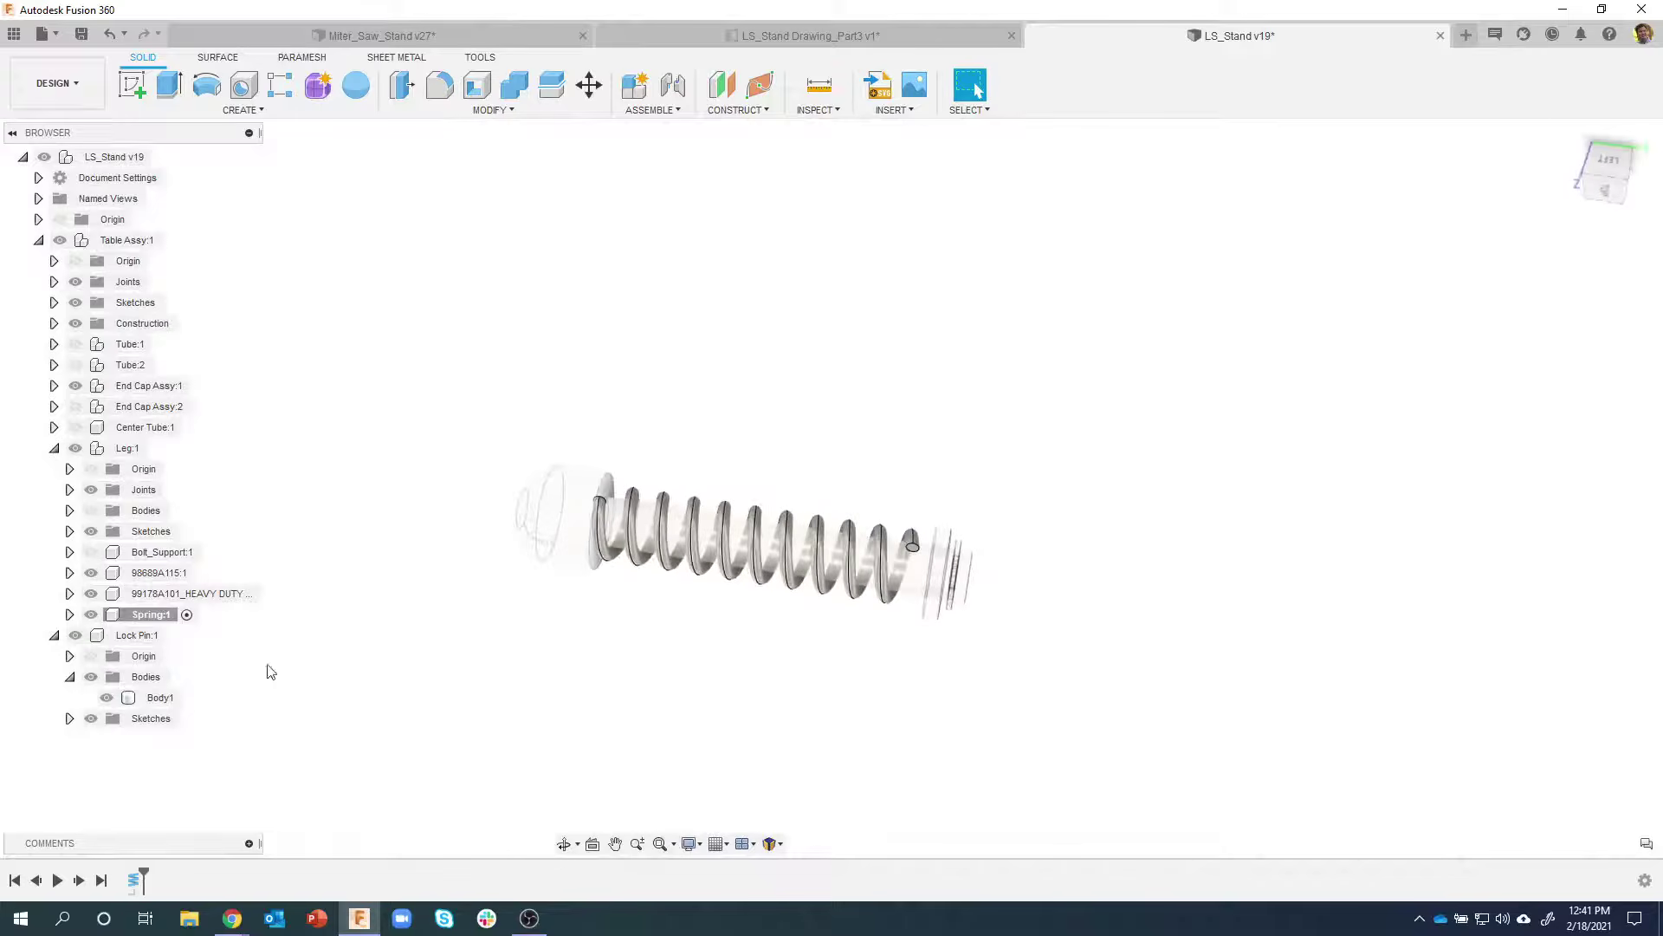
{"action": "right_click", "coordinate": [152, 615]}
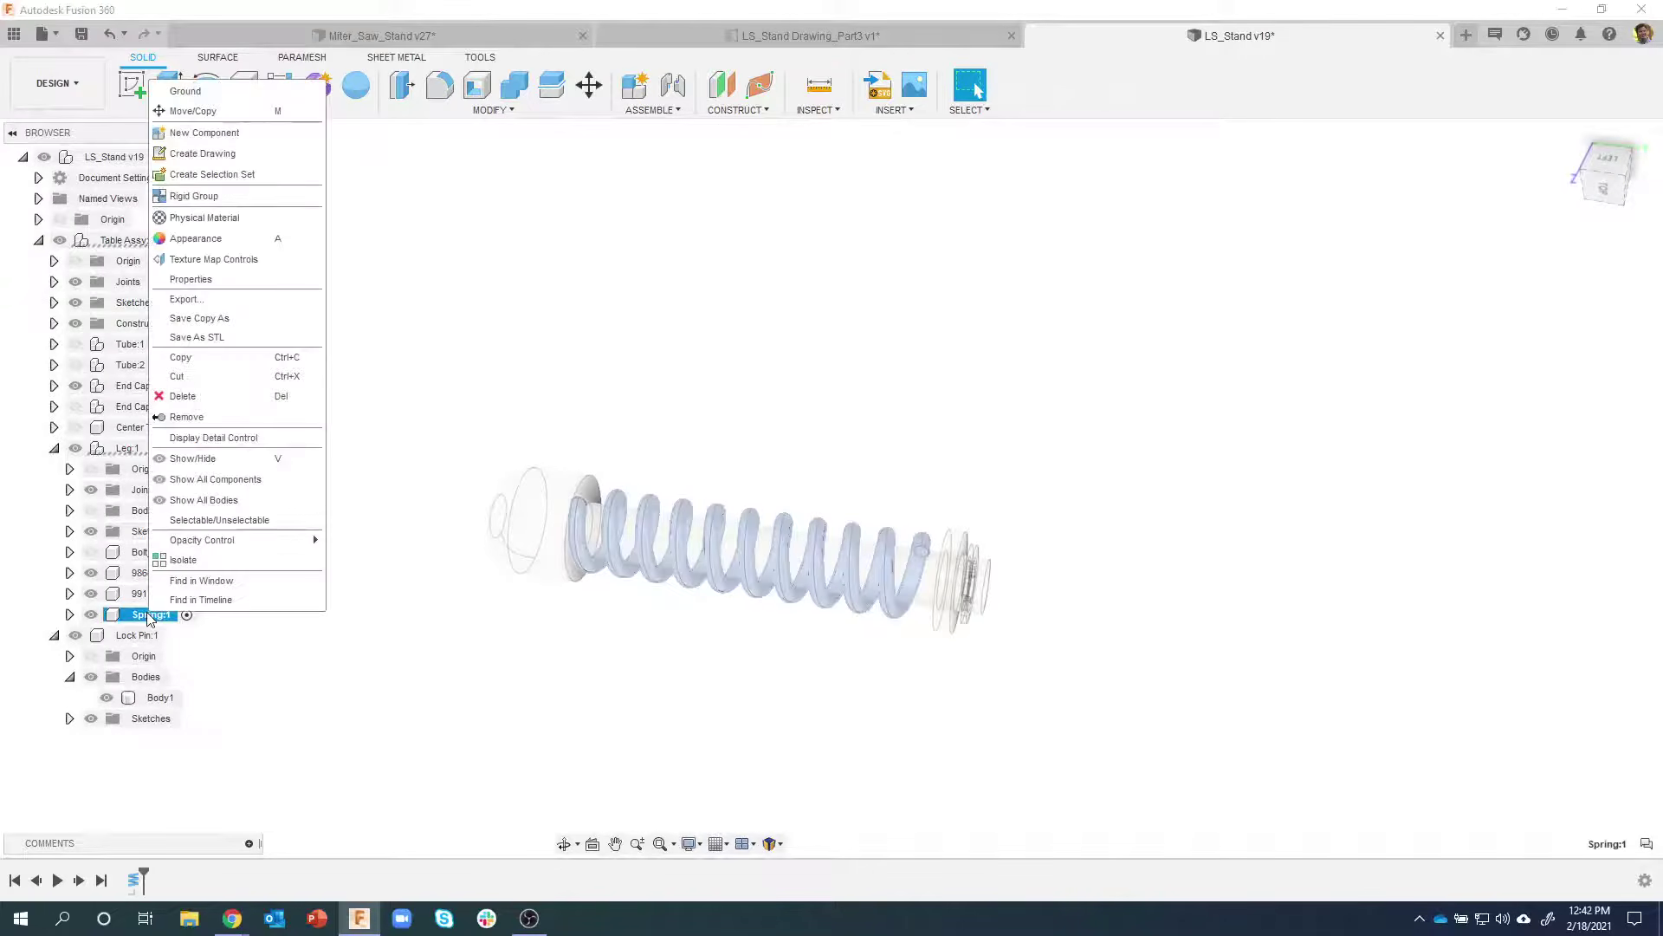
{"action": "left_click", "coordinate": [193, 111]}
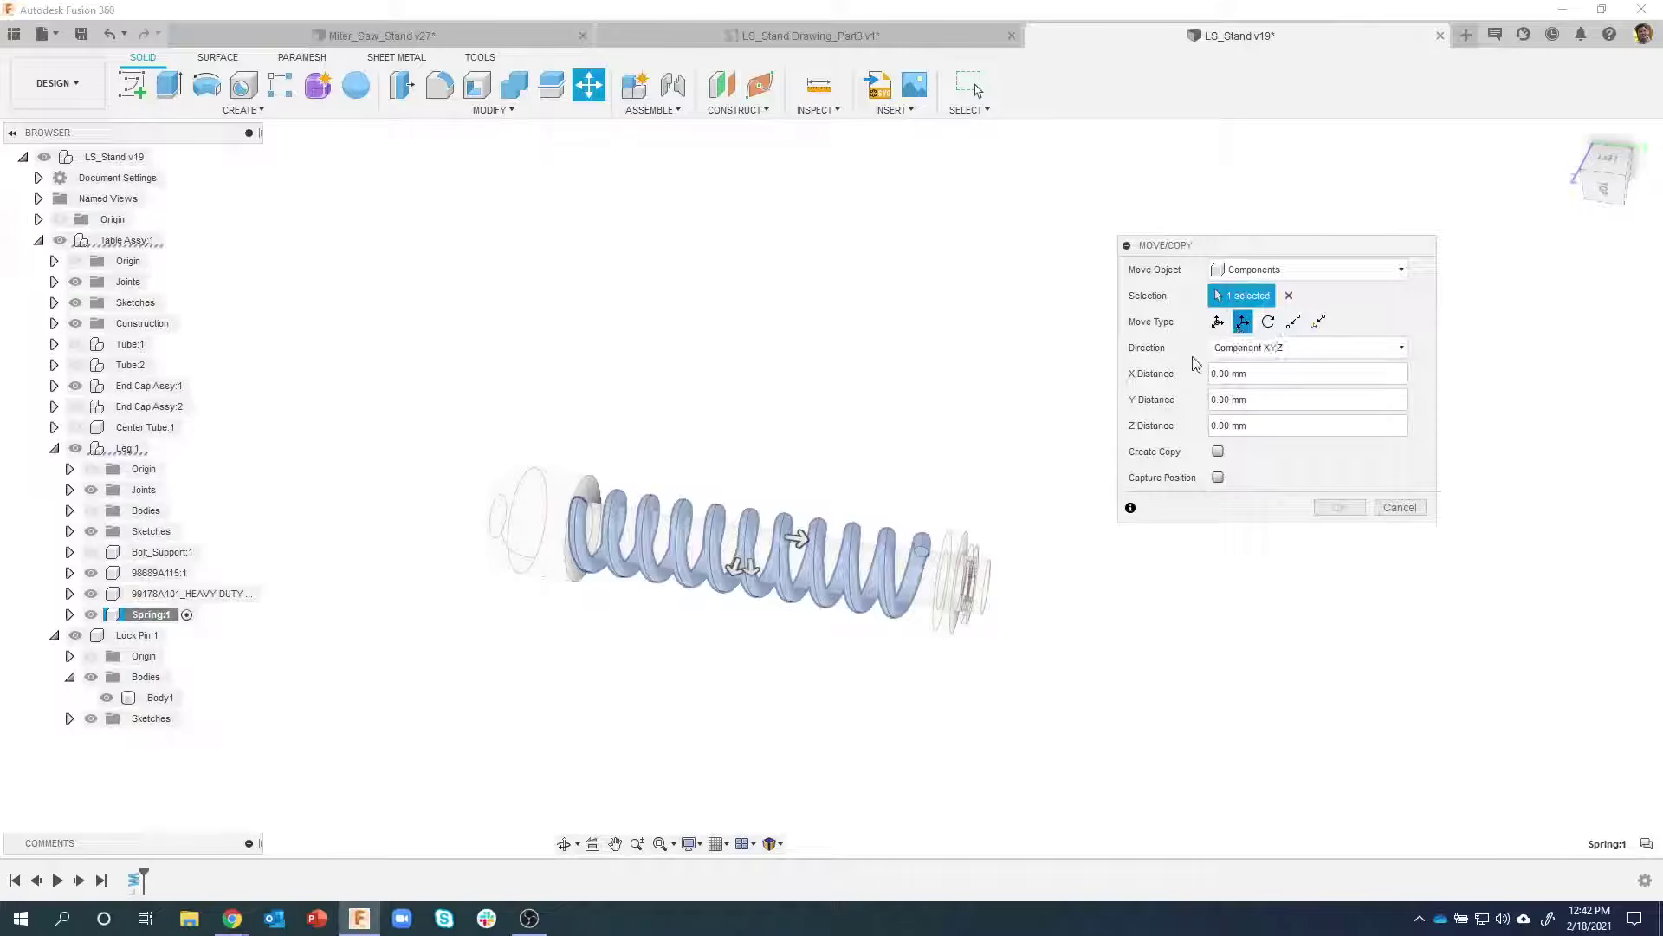
{"action": "mouse_move", "coordinate": [789, 539]}
{"action": "left_mouse_down"}
{"action": "mouse_move", "coordinate": [850, 546]}
{"action": "mouse_move", "coordinate": [807, 544]}
{"action": "left_mouse_up"}
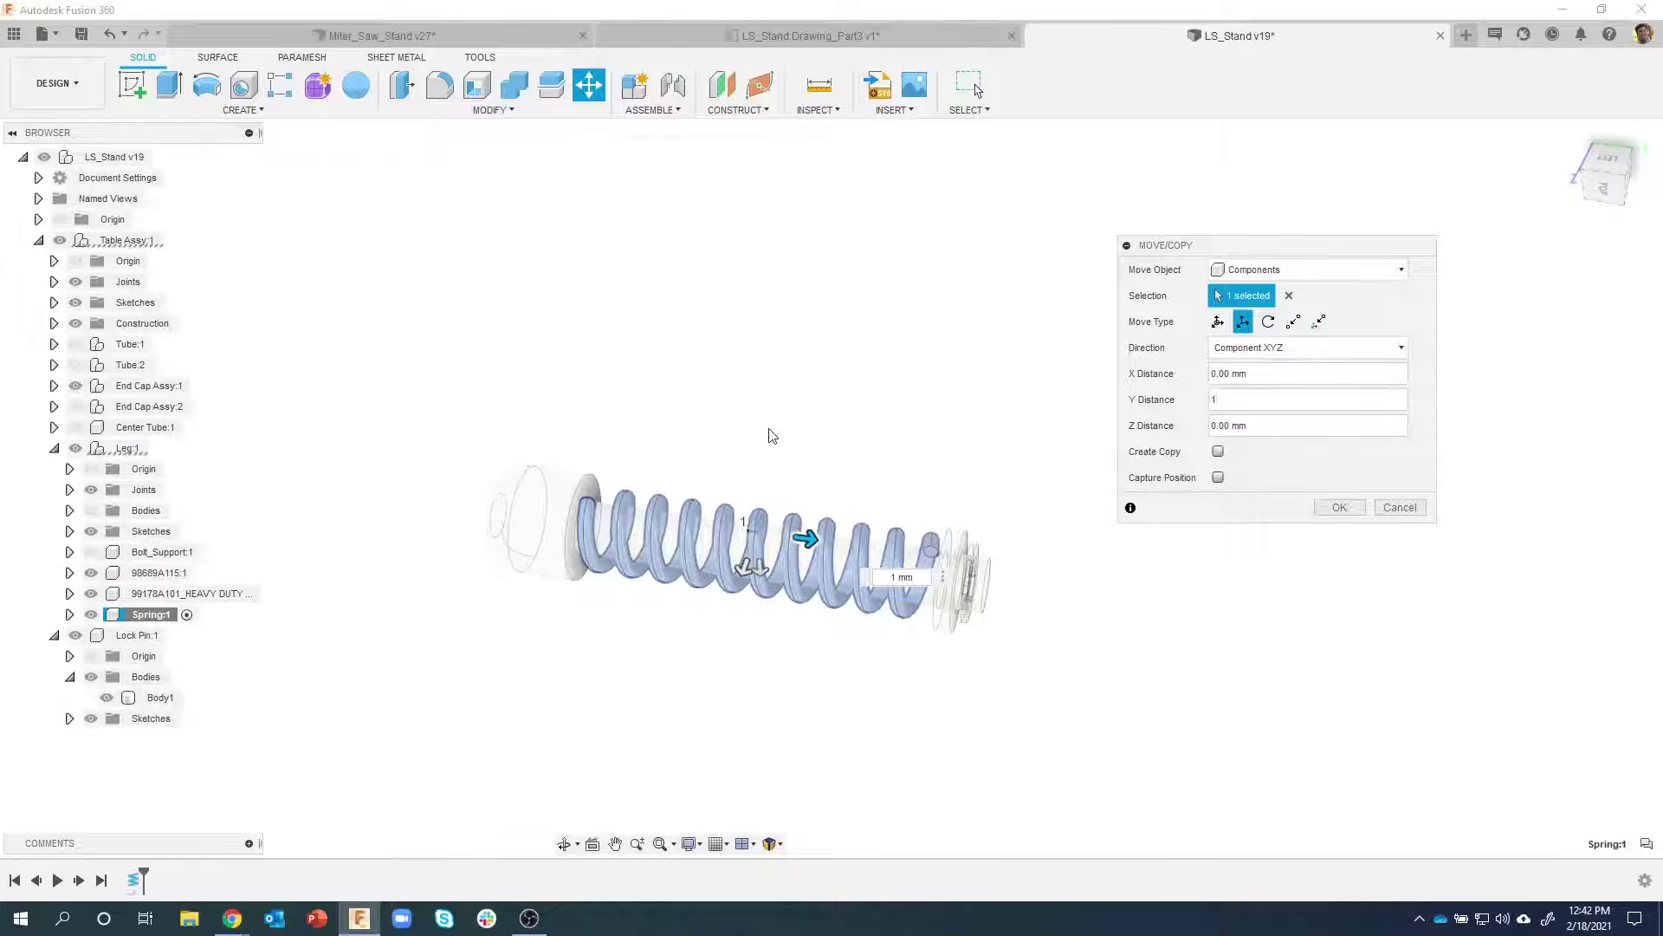
Set the Spring's Y distance to 1.2 mm in a side view of the pin and complete the move
{"action": "middle_click_drag", "start_coordinate": [772, 436], "coordinate": [784, 625], "text": "shift"}
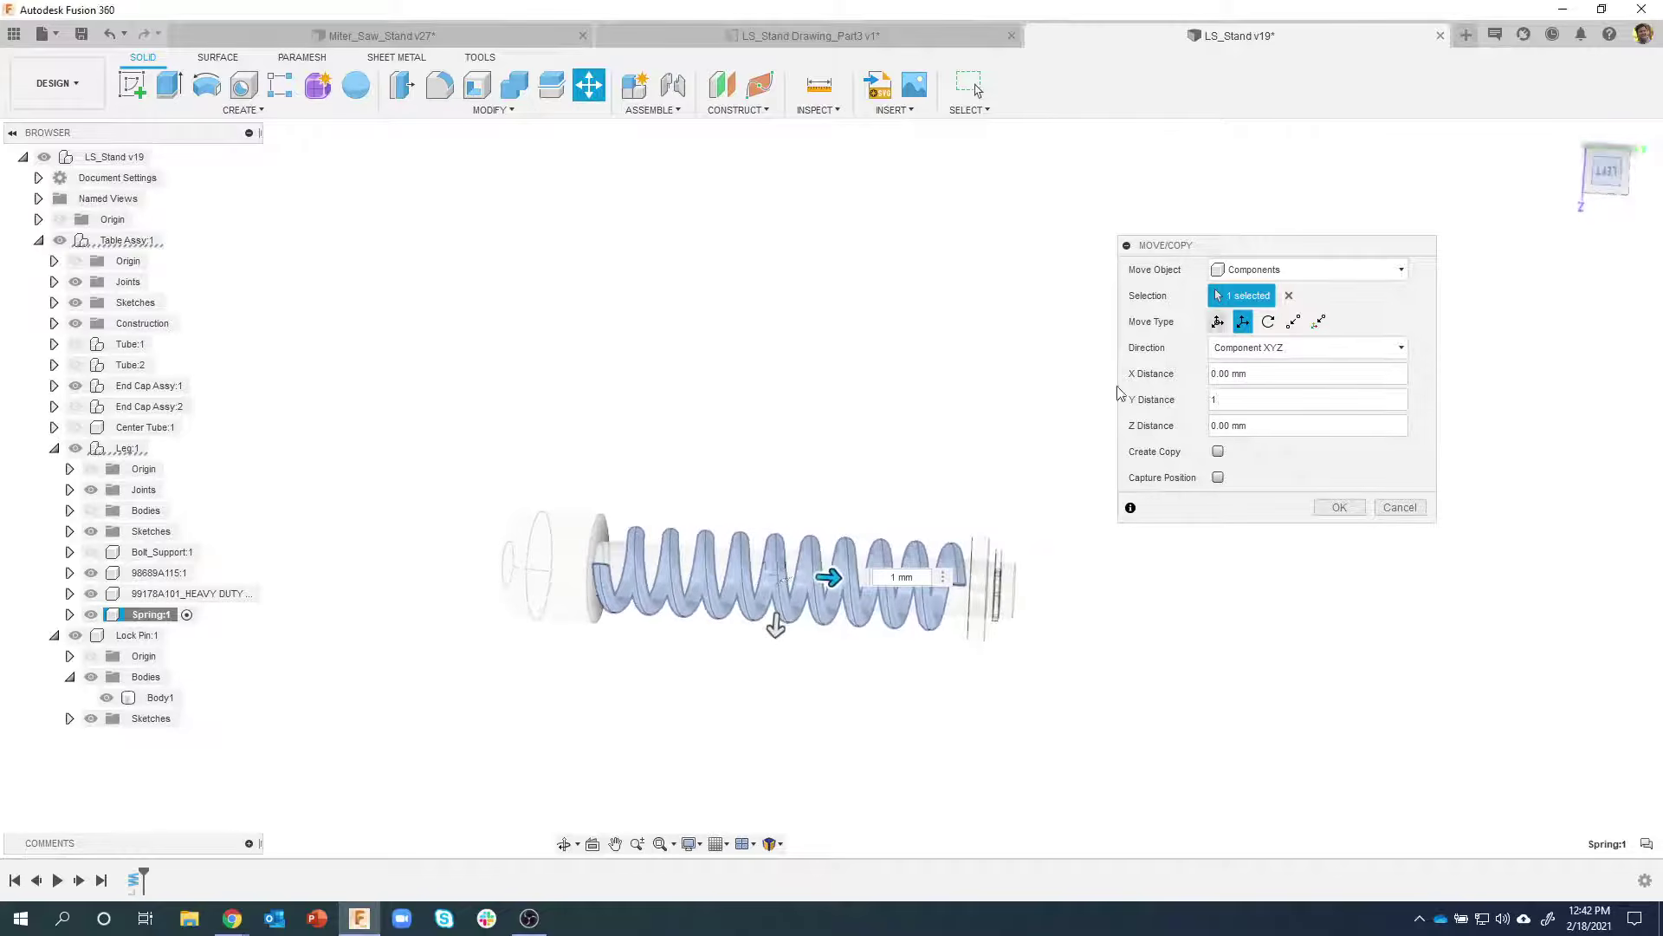
{"action": "left_click", "coordinate": [1603, 172]}
{"action": "scroll", "coordinate": [858, 706], "scroll_direction": "up", "scroll_amount": 10}
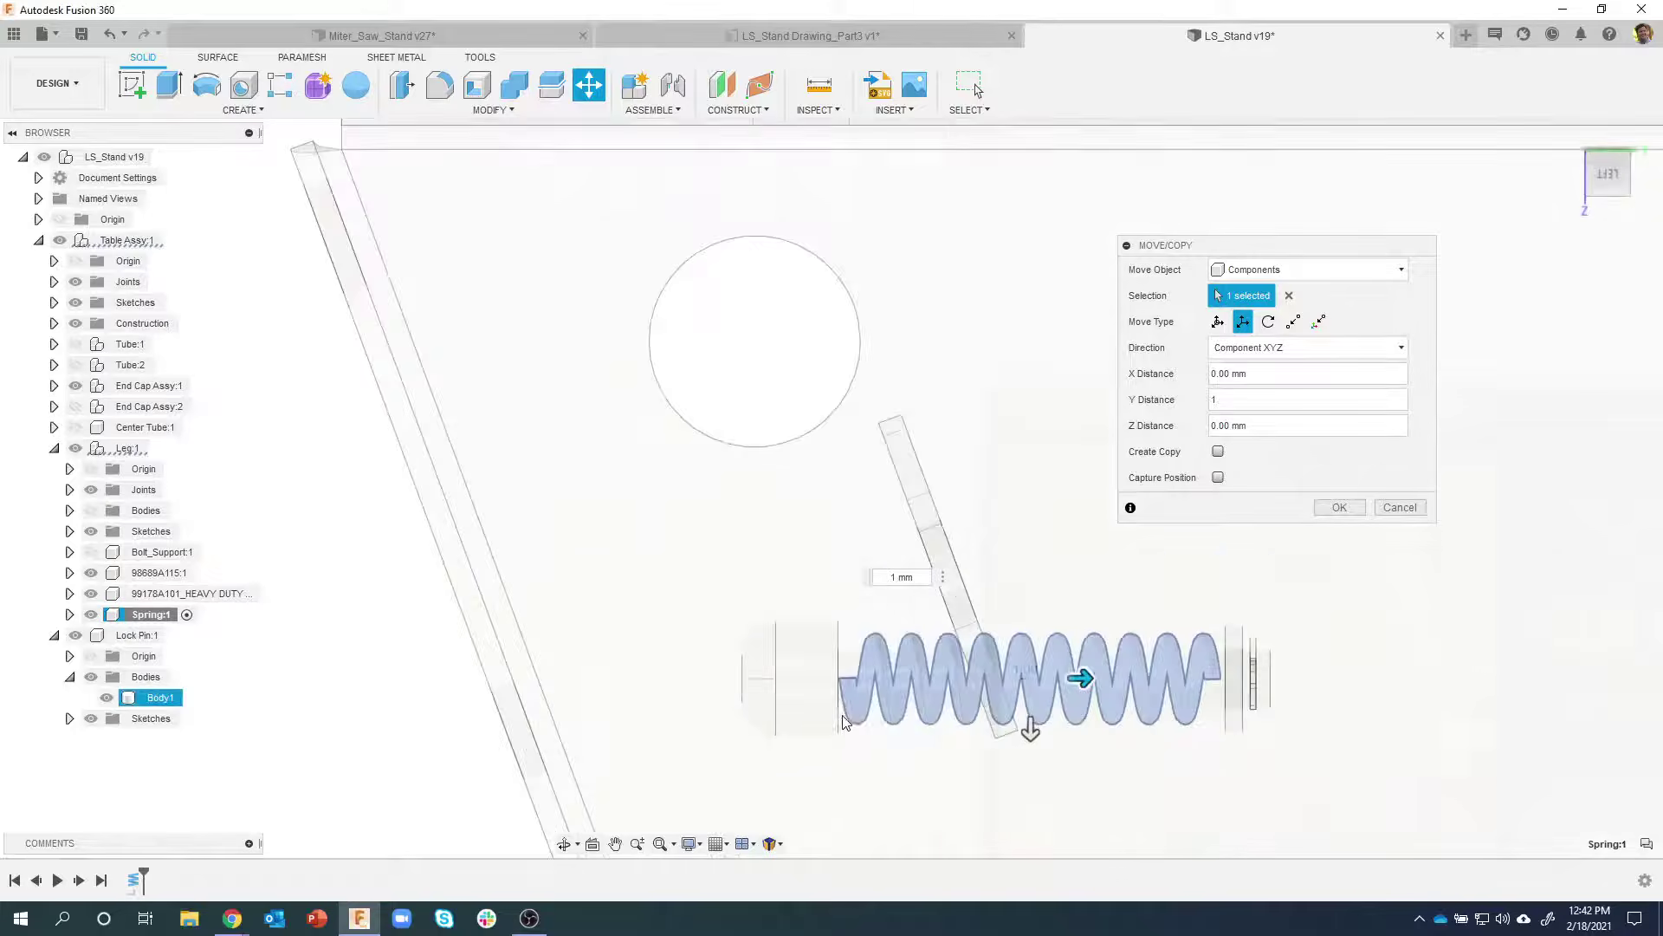
{"action": "middle_click_drag", "start_coordinate": [848, 673], "coordinate": [657, 676]}
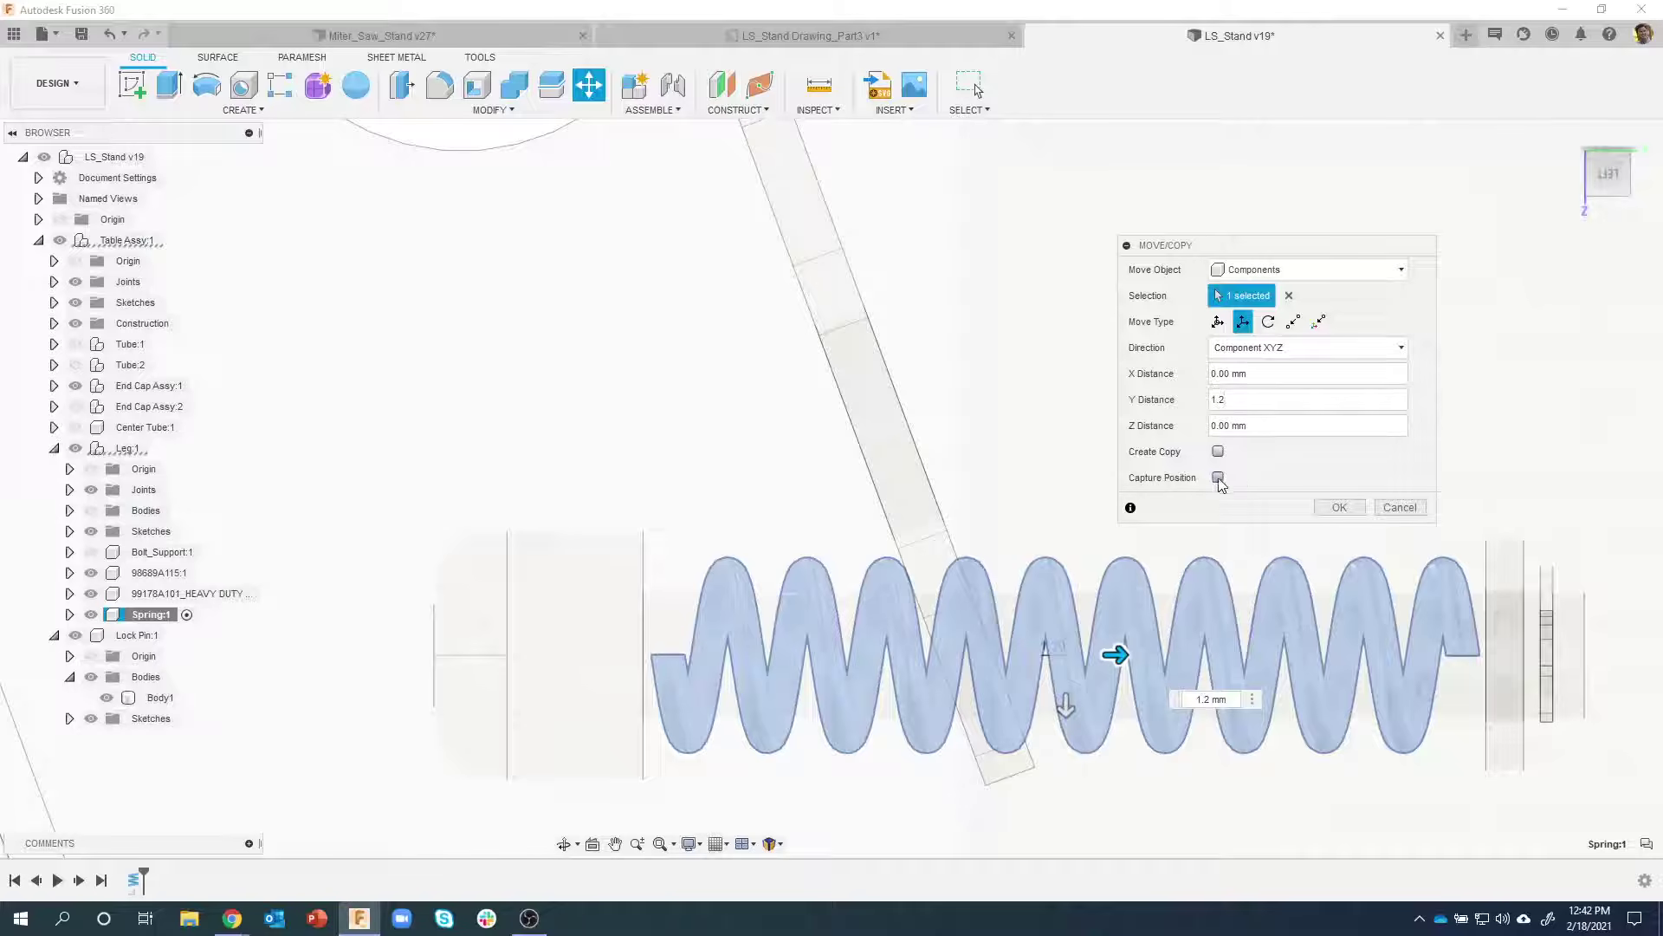
{"action": "left_click", "coordinate": [1338, 508]}
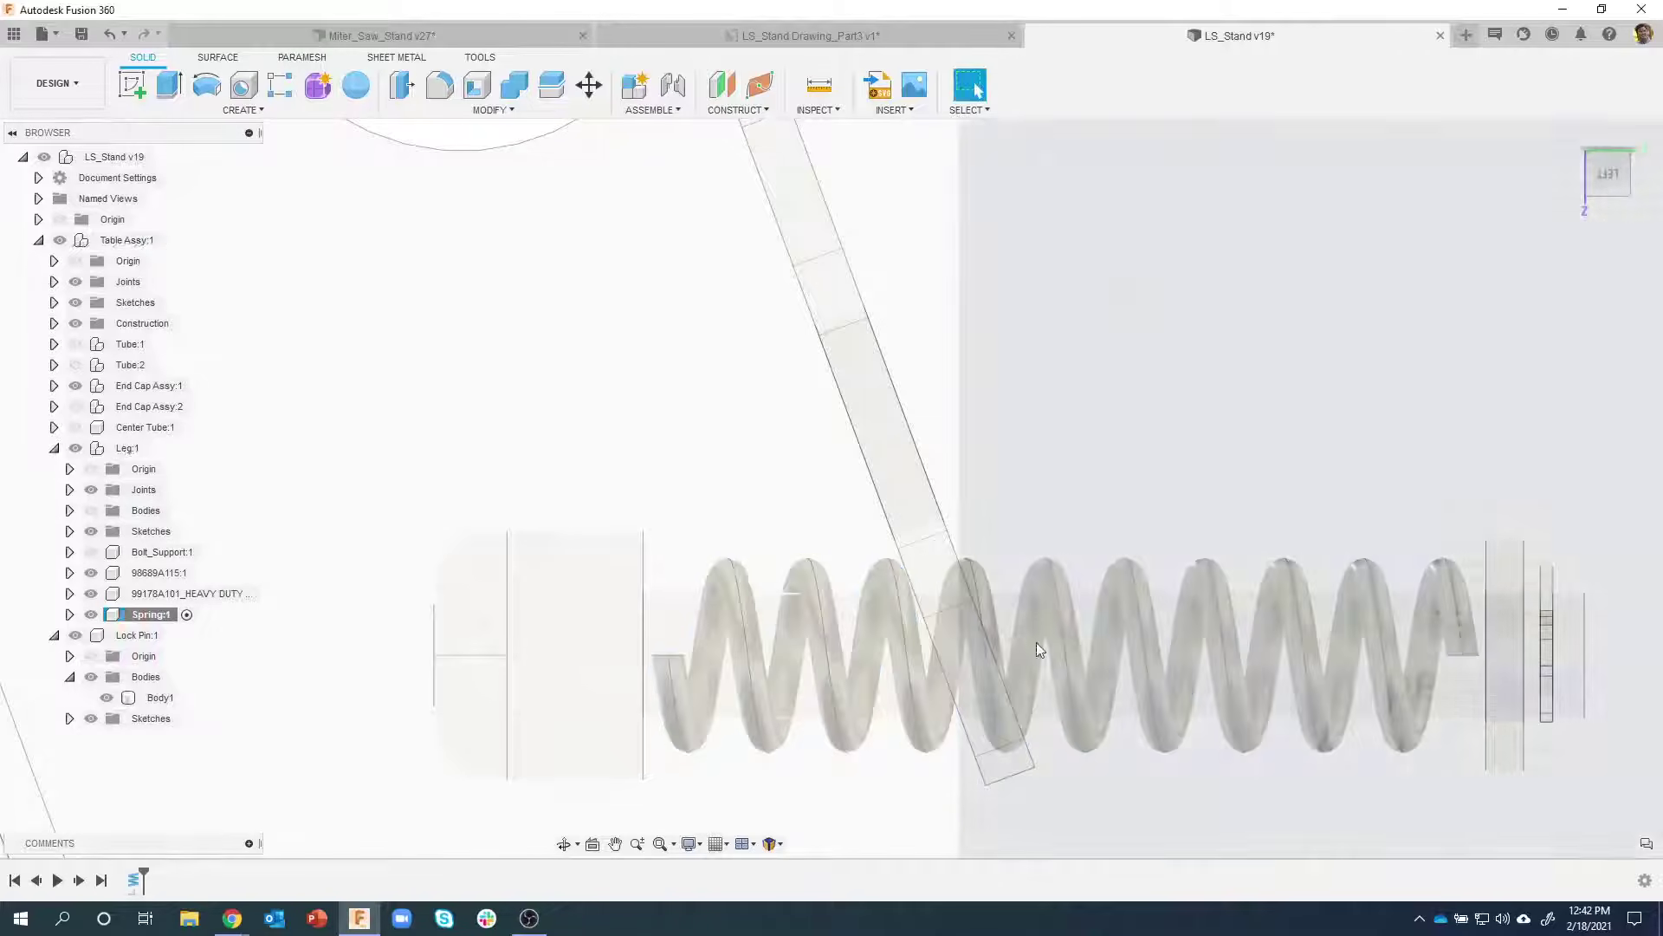
{"action": "scroll", "coordinate": [1037, 642], "scroll_direction": "down", "scroll_amount": 10}
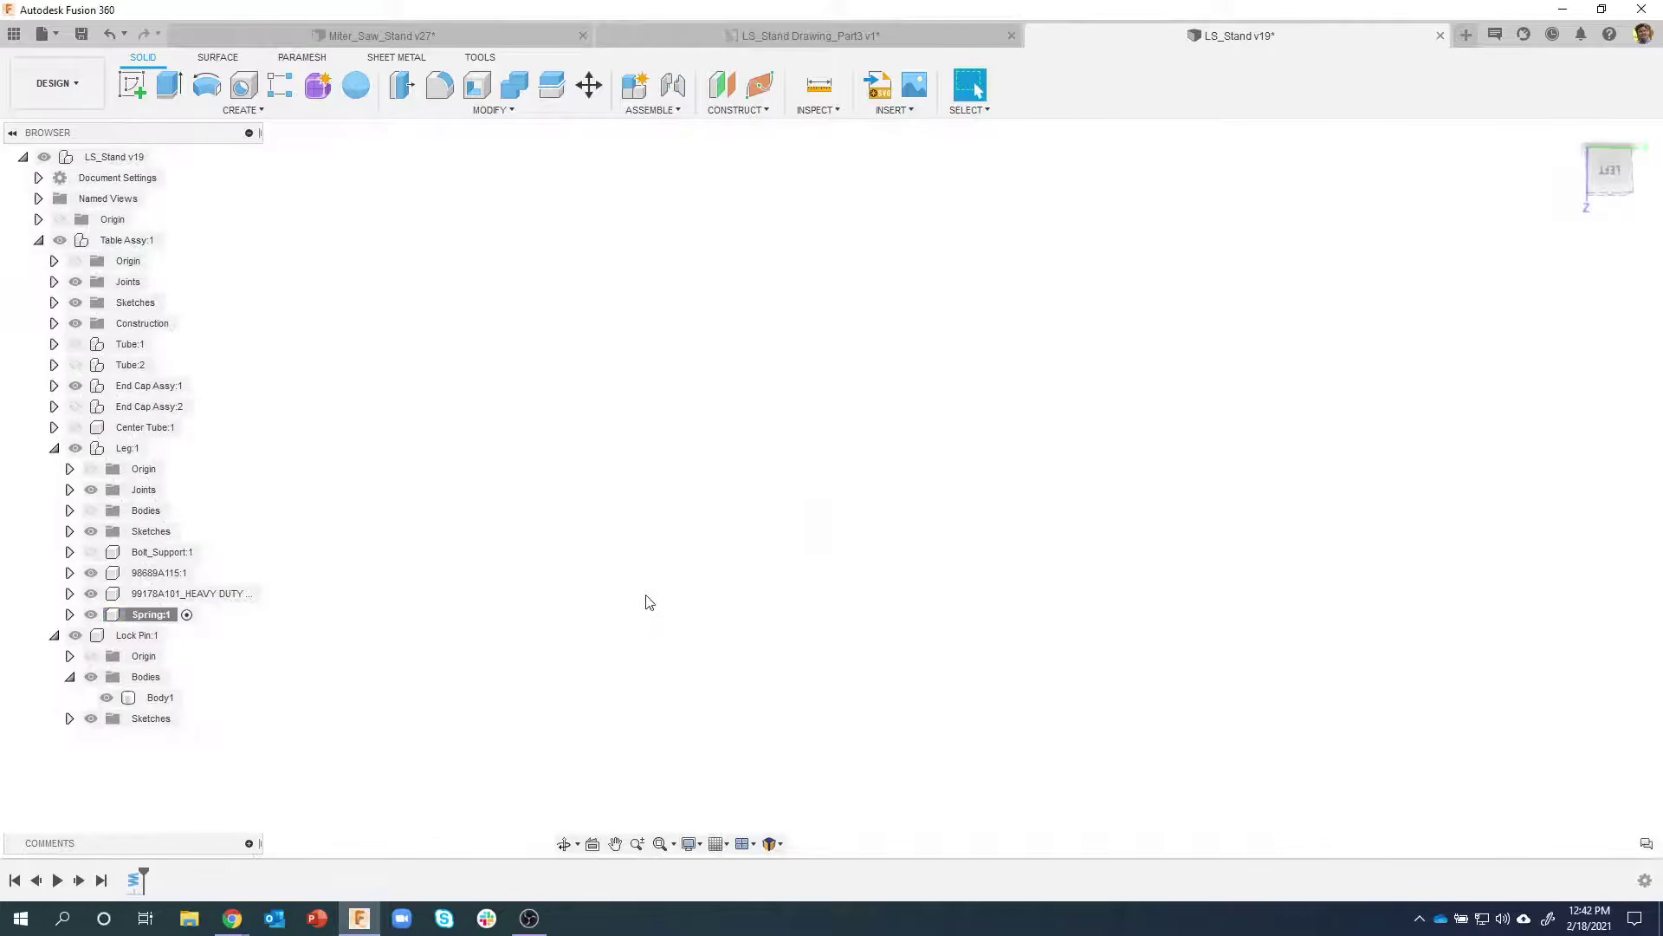
Show the Bolt_Support component and the leg's bodies, and inspect the pin and spring's fit across the leg tube
{"action": "scroll", "coordinate": [647, 595], "scroll_direction": "down", "scroll_amount": 5}
{"action": "middle_click_drag", "start_coordinate": [647, 596], "coordinate": [111, 563], "text": "shift"}
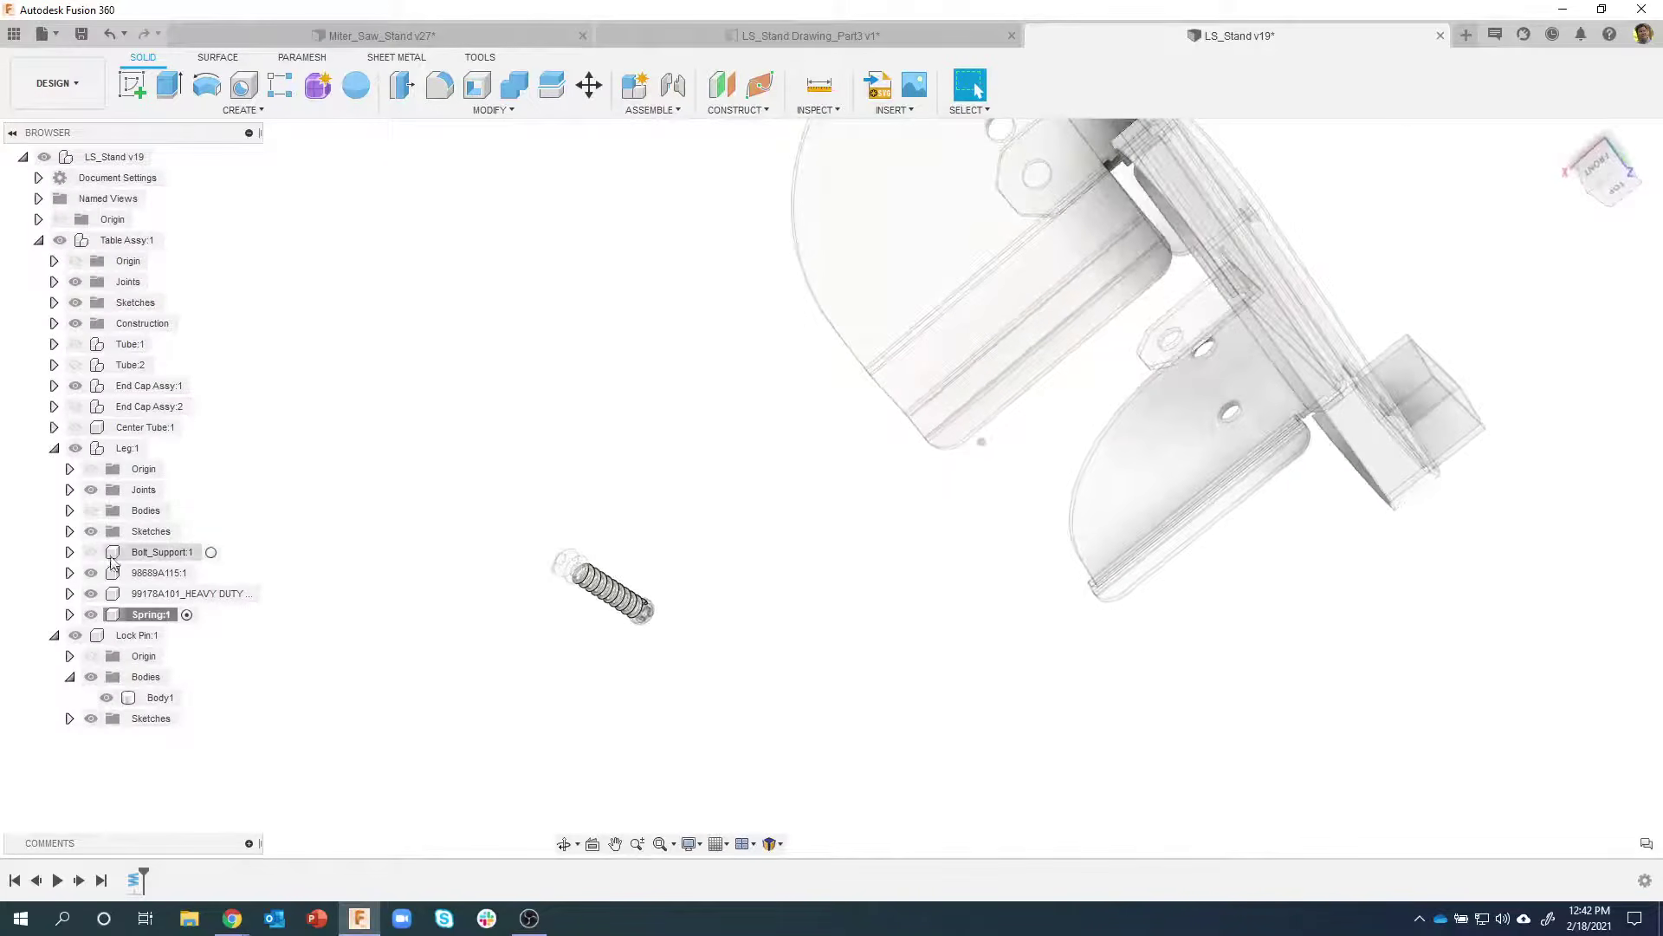
{"action": "left_click", "coordinate": [91, 552]}
{"action": "left_click", "coordinate": [91, 511]}
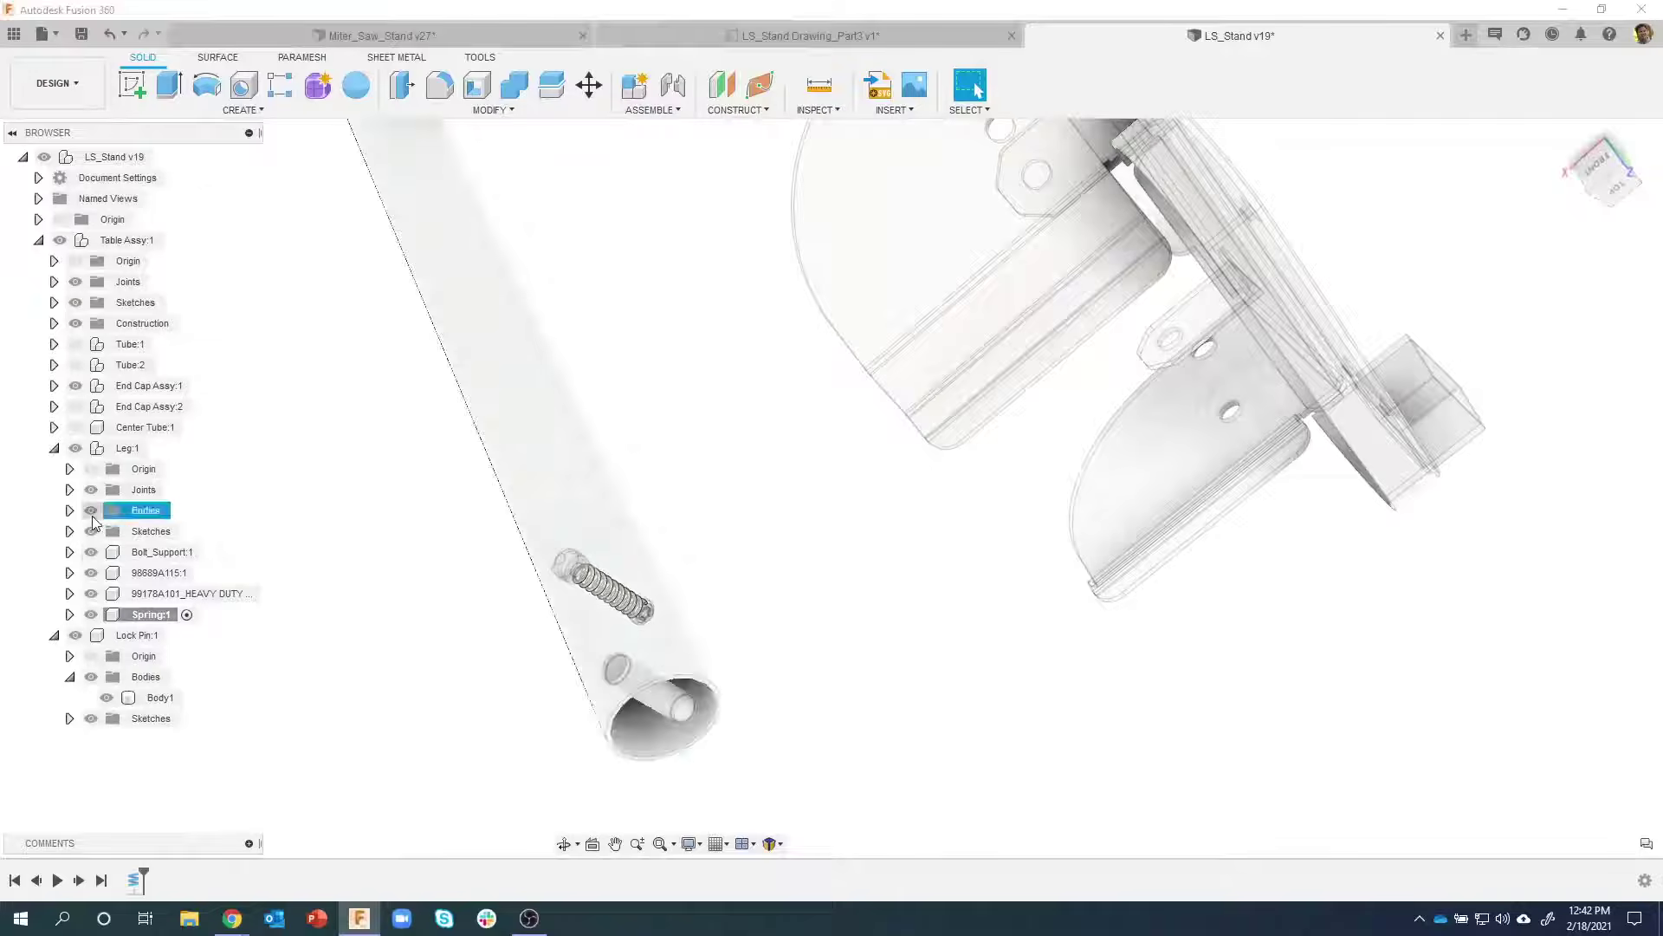
{"action": "middle_click_drag", "start_coordinate": [785, 576], "coordinate": [936, 563], "text": "shift"}
{"action": "scroll", "coordinate": [944, 549], "scroll_direction": "up", "scroll_amount": 10}
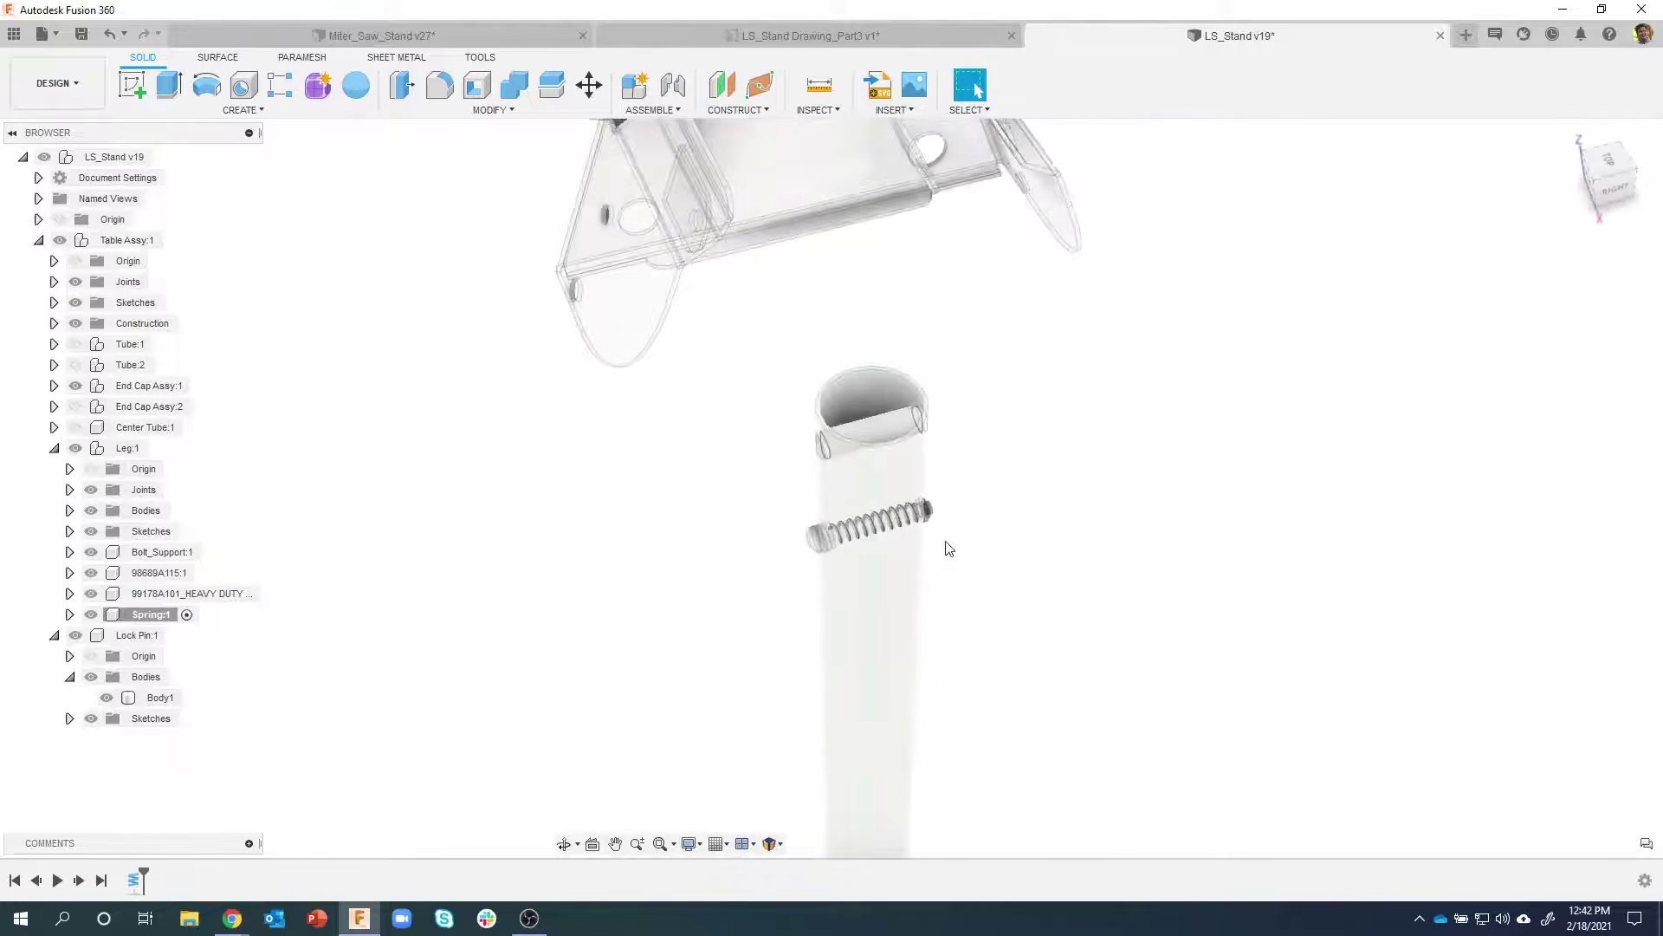
{"action": "scroll", "coordinate": [780, 363], "scroll_direction": "down", "scroll_amount": 3}
{"action": "left_click", "coordinate": [557, 695]}
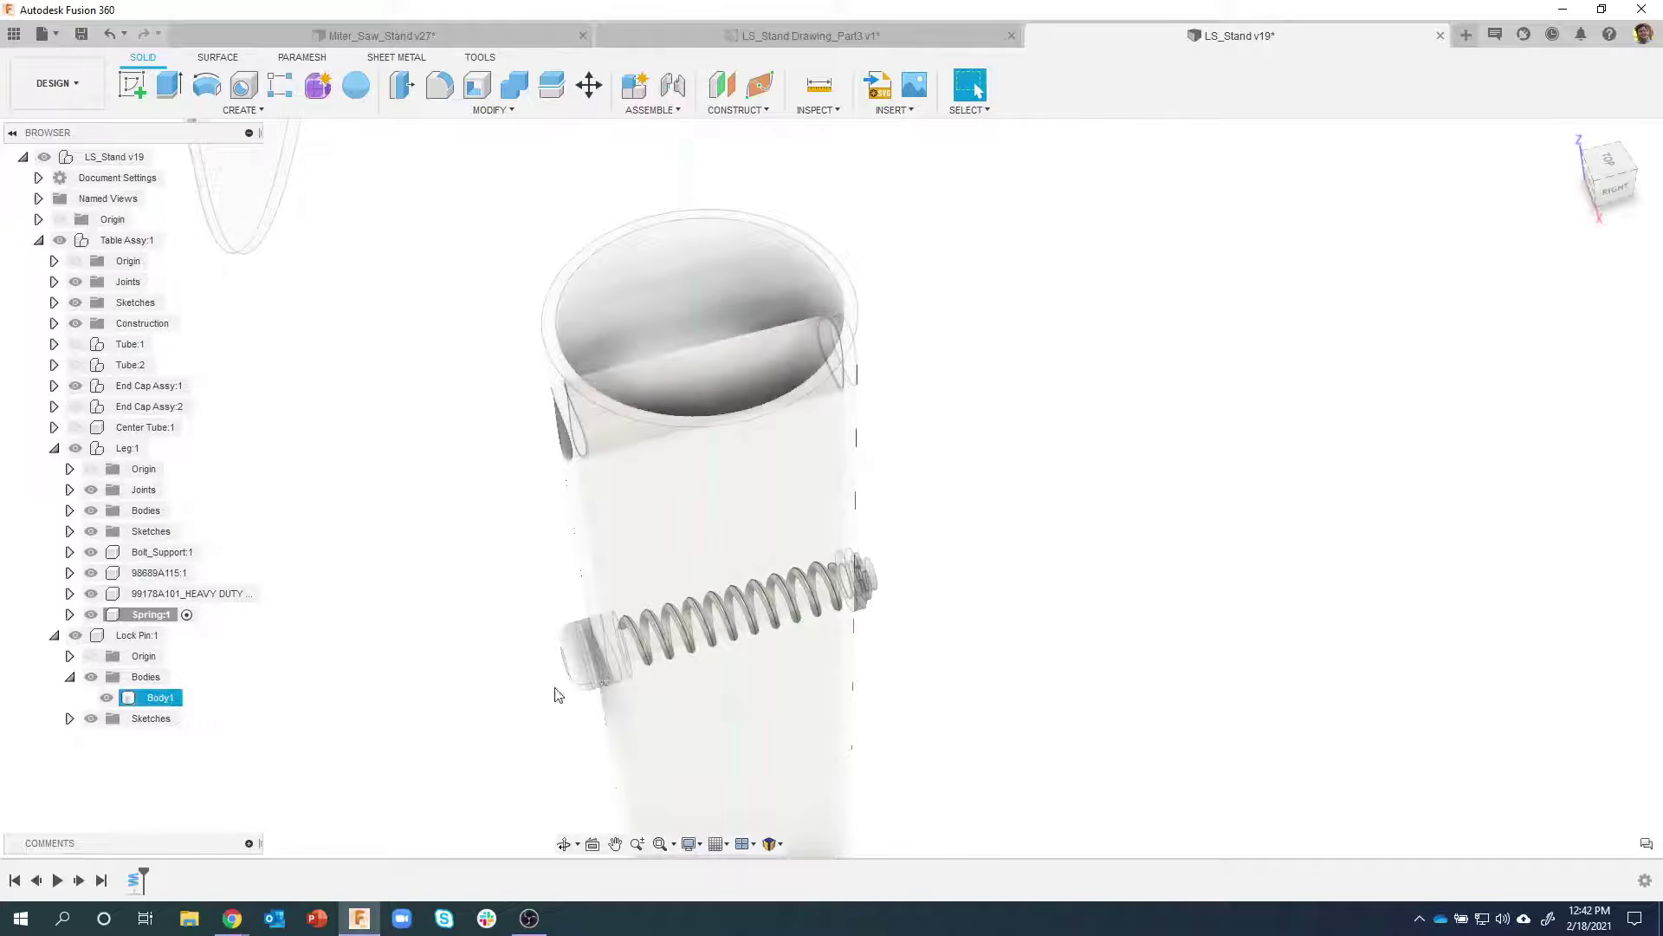
{"action": "middle_click_drag", "start_coordinate": [766, 601], "coordinate": [977, 633], "text": "shift"}
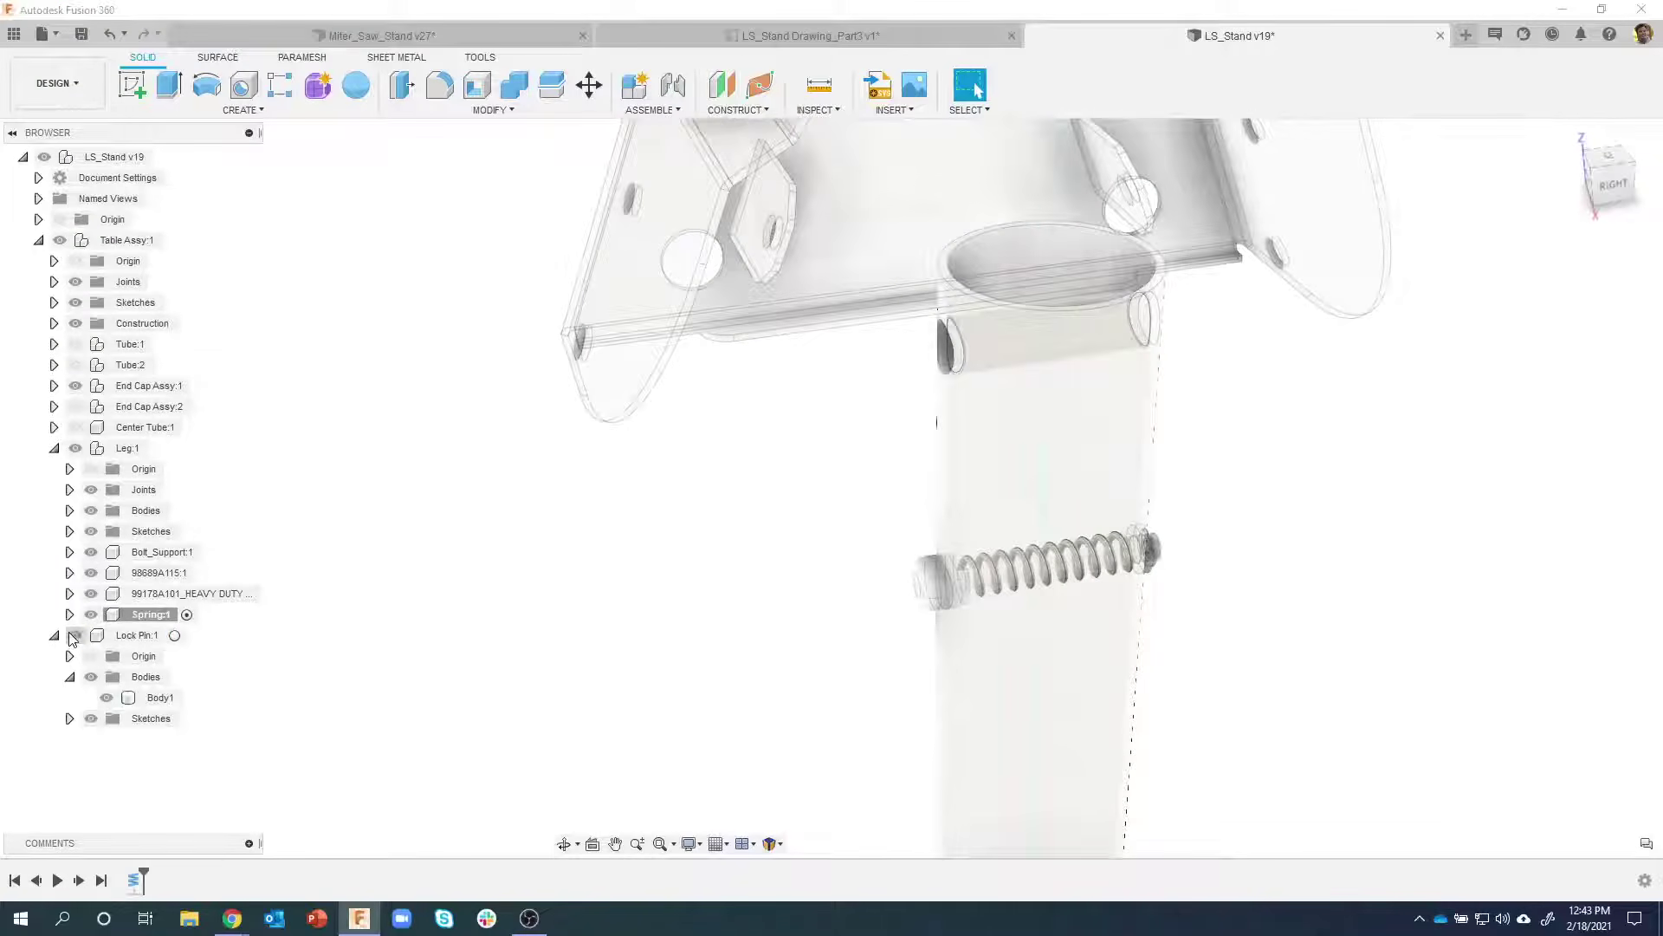
Create an internal standard component named Pin Assy under Table Assy and make it the active component
{"action": "left_click", "coordinate": [141, 615]}
{"action": "right_click", "coordinate": [123, 244]}
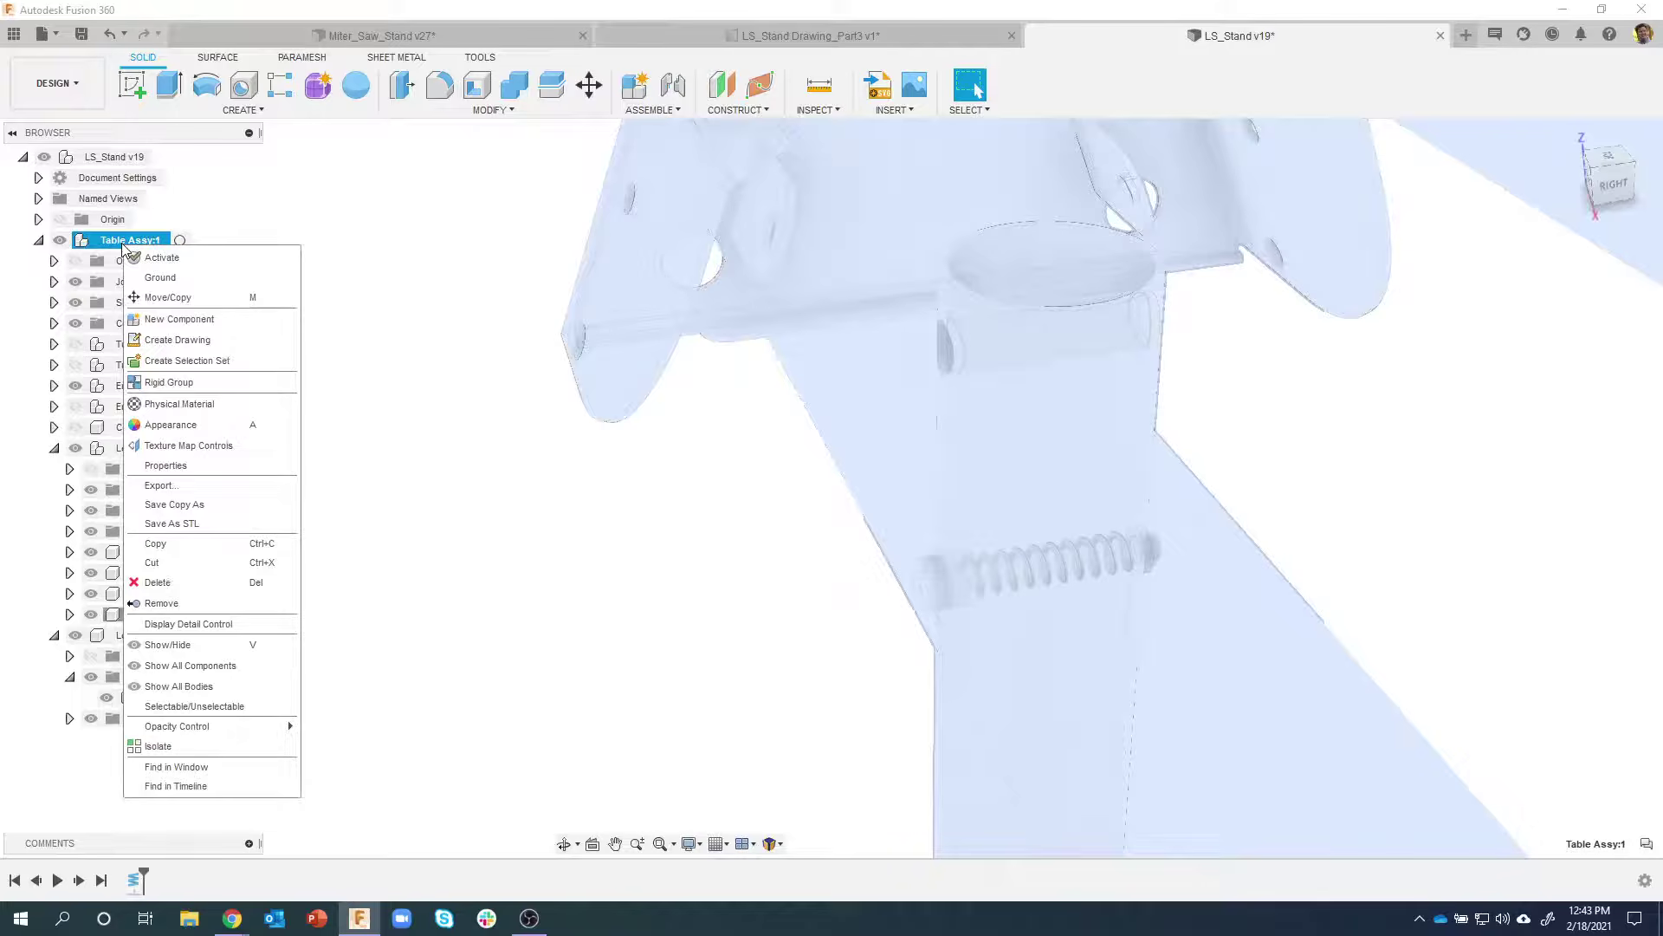
{"action": "left_click", "coordinate": [206, 320]}
{"action": "left_click", "coordinate": [1439, 339]}
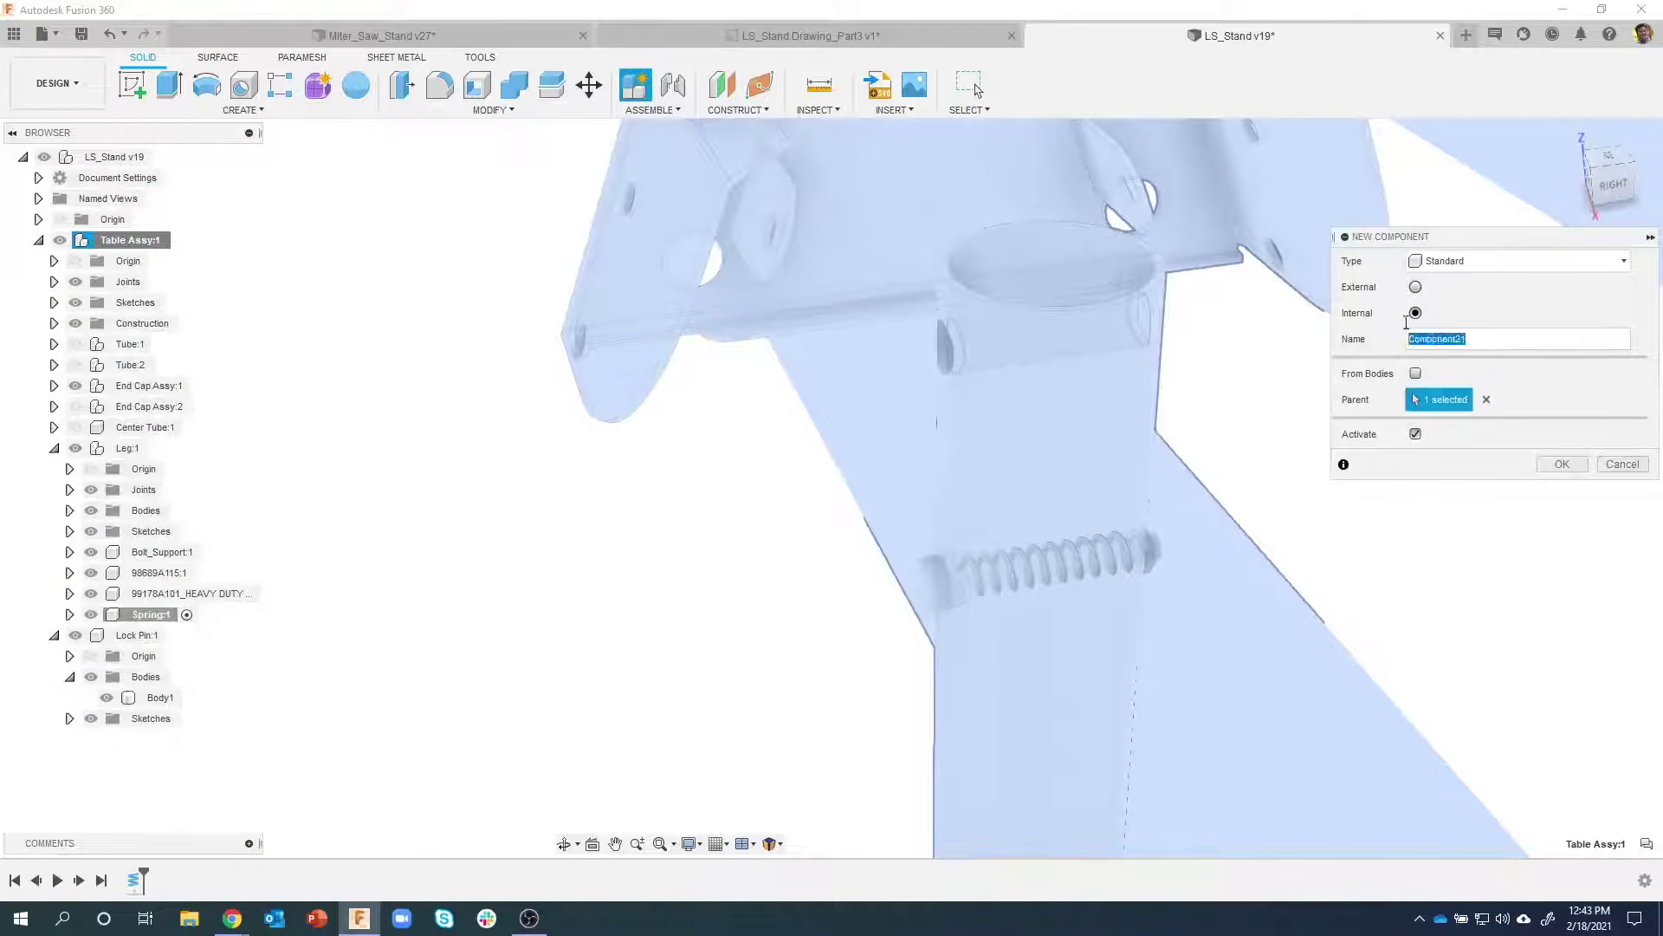
{"action": "type", "text": "Pin Assy"}
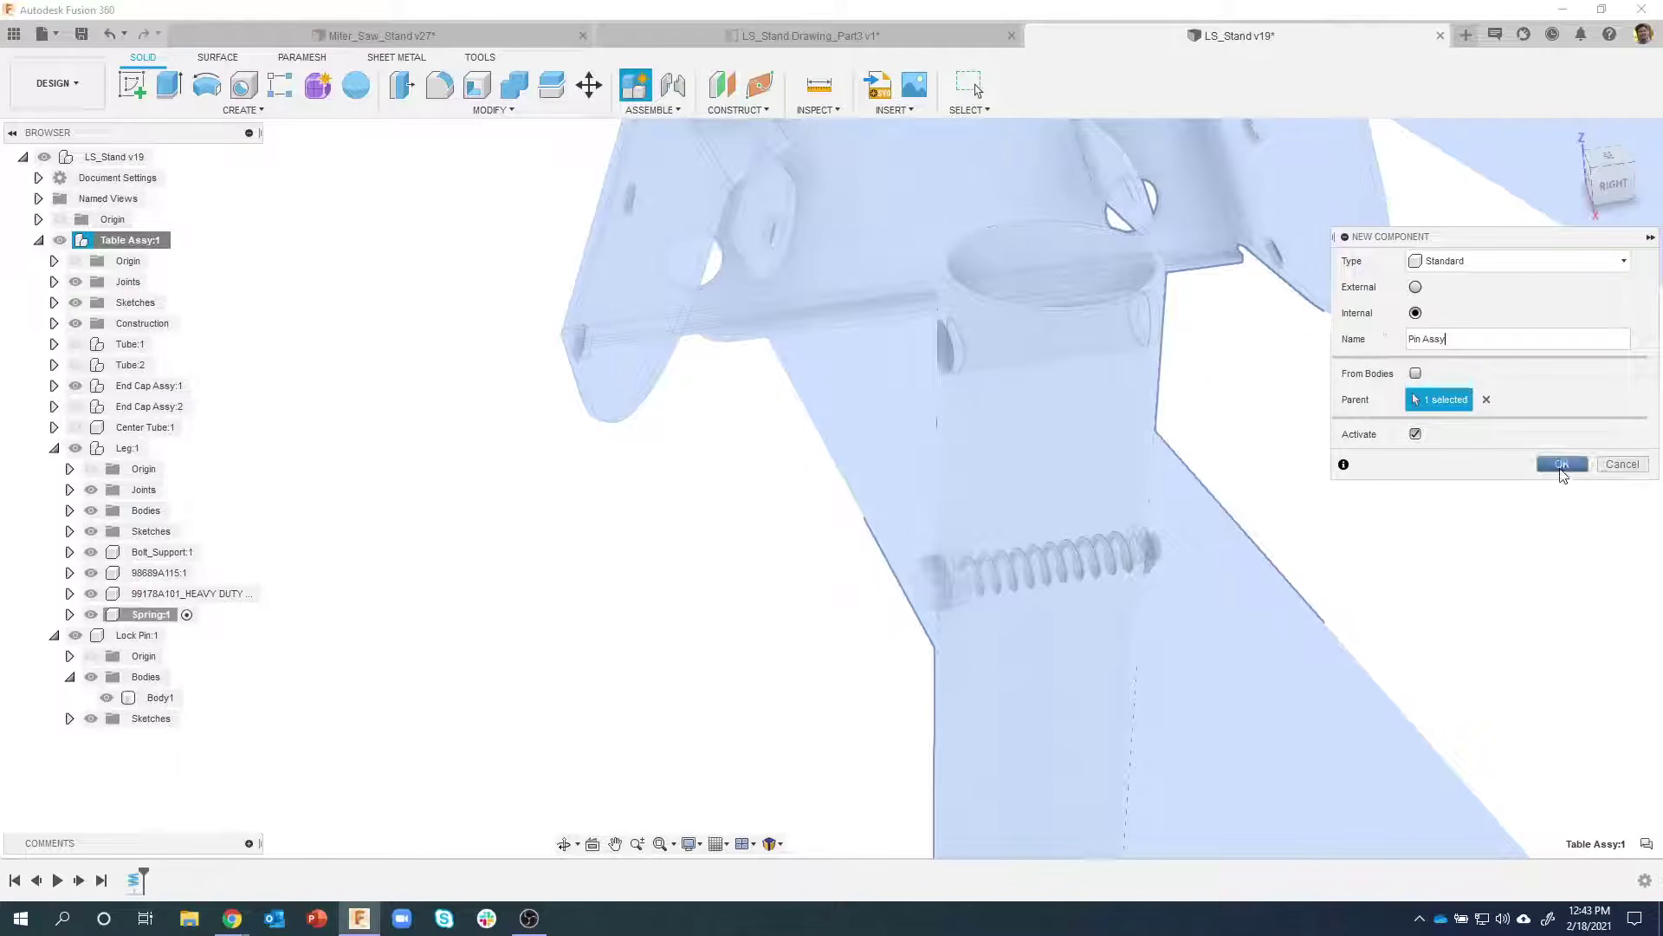
{"action": "left_click", "coordinate": [1562, 463]}
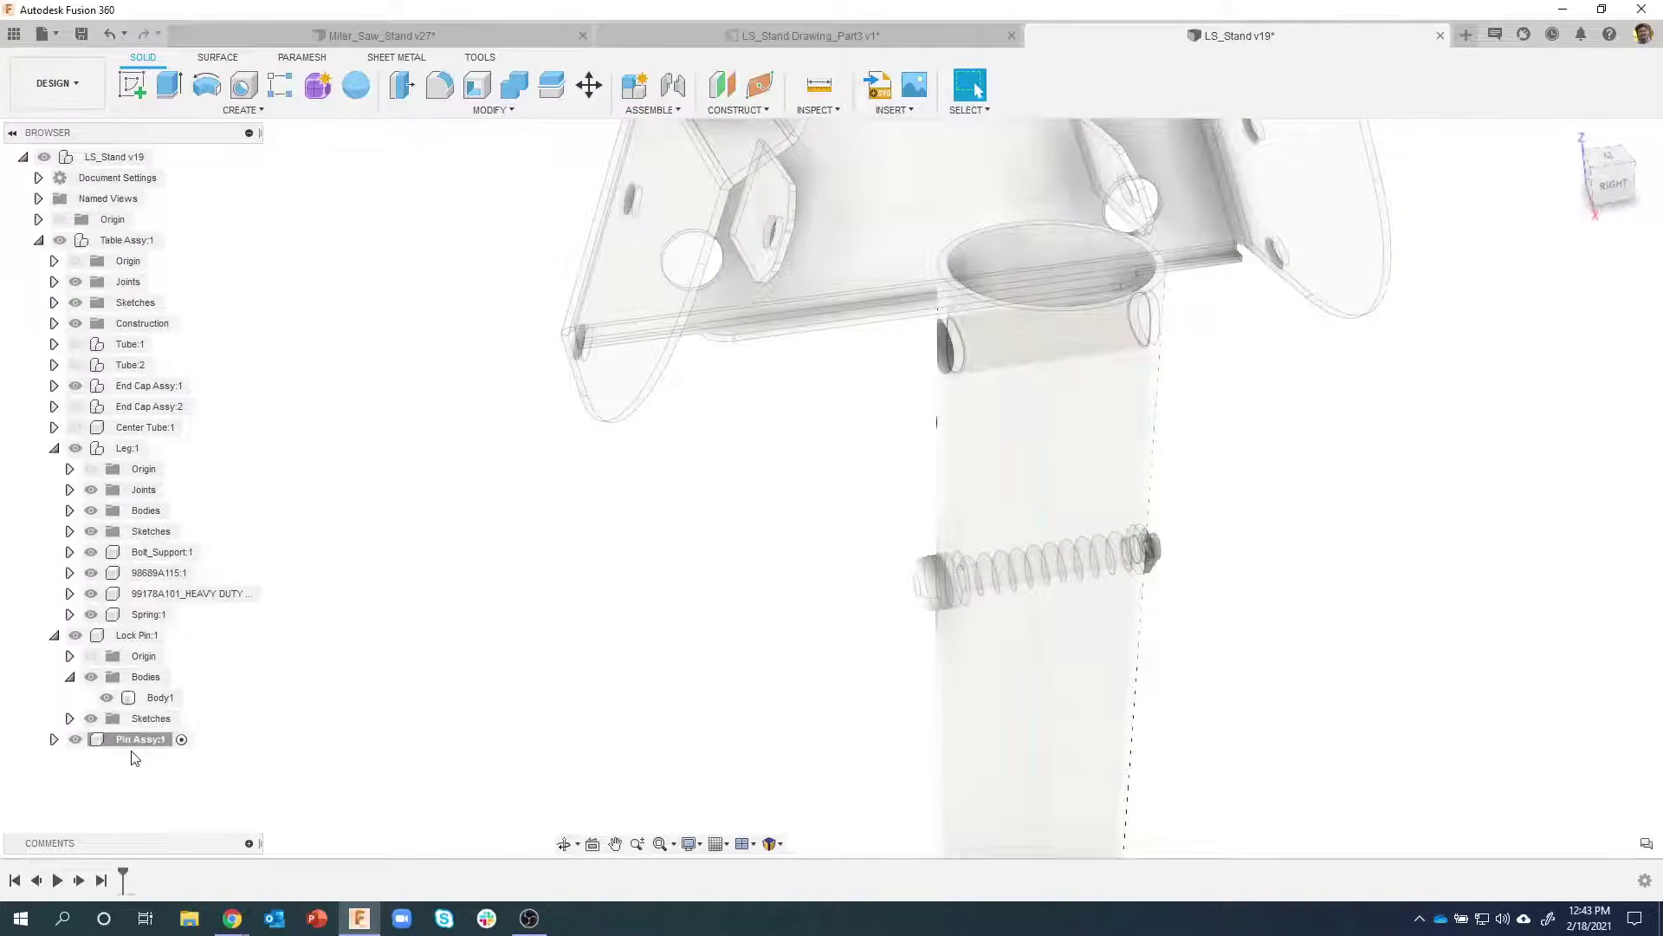
Move the Lock Pin, Spring, 99178A101 retaining ring and 98689A115 components together into Pin Assy
{"action": "left_click", "coordinate": [129, 637]}
{"action": "left_click", "coordinate": [157, 610], "text": "ctrl"}
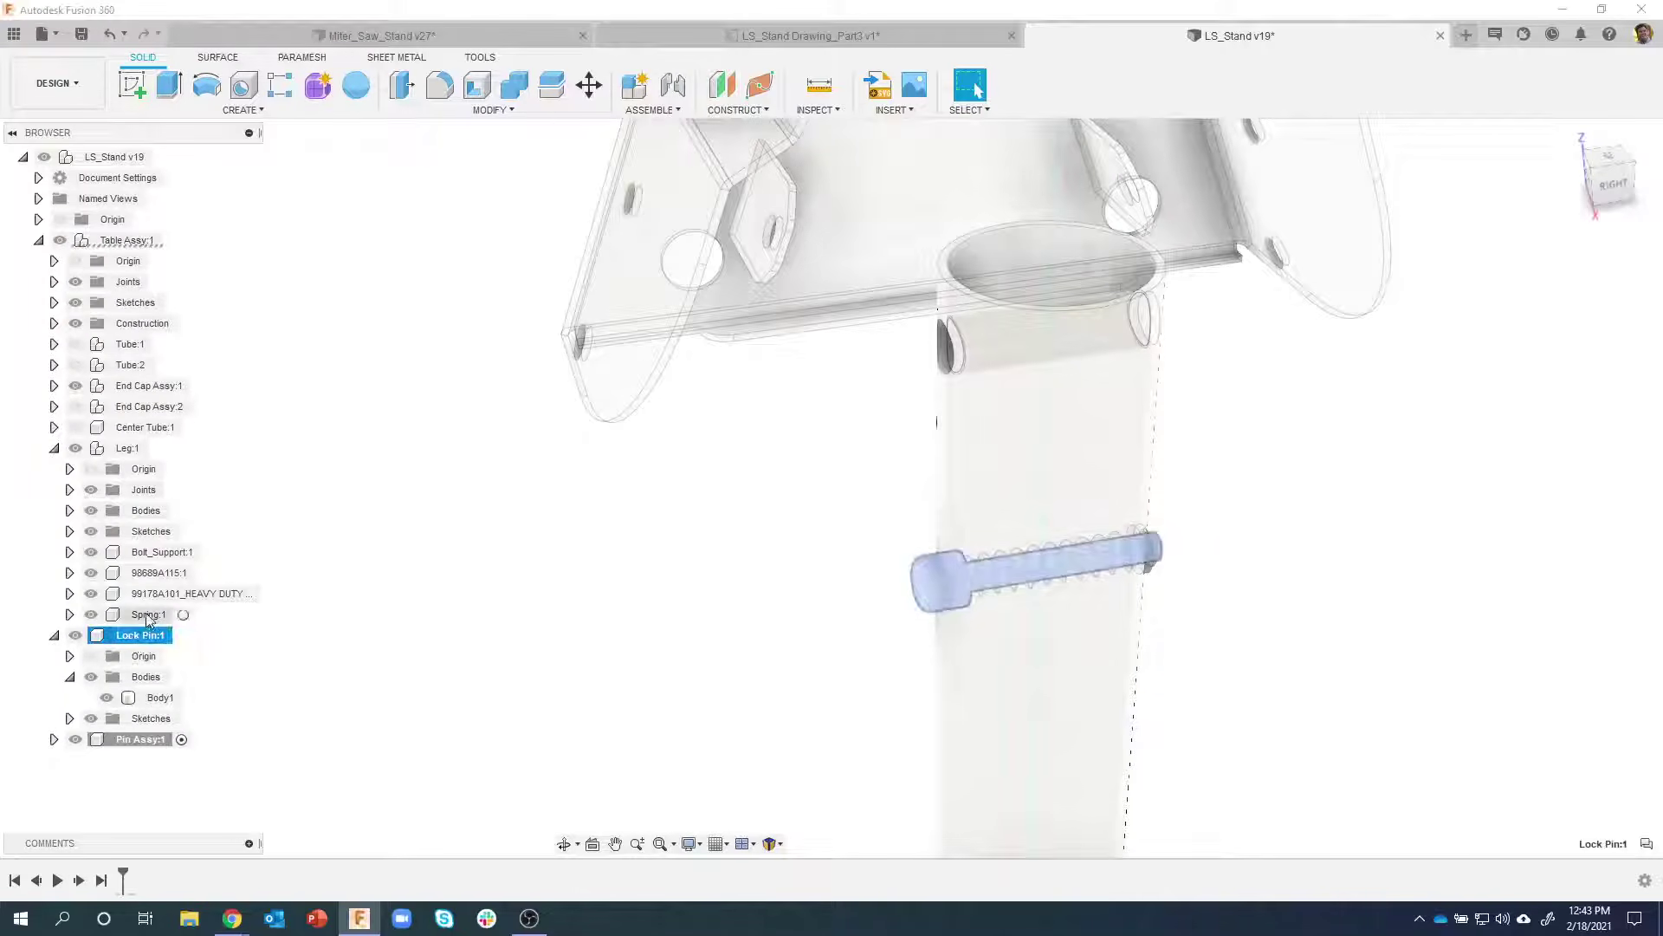
{"action": "left_click", "coordinate": [159, 595], "text": "ctrl"}
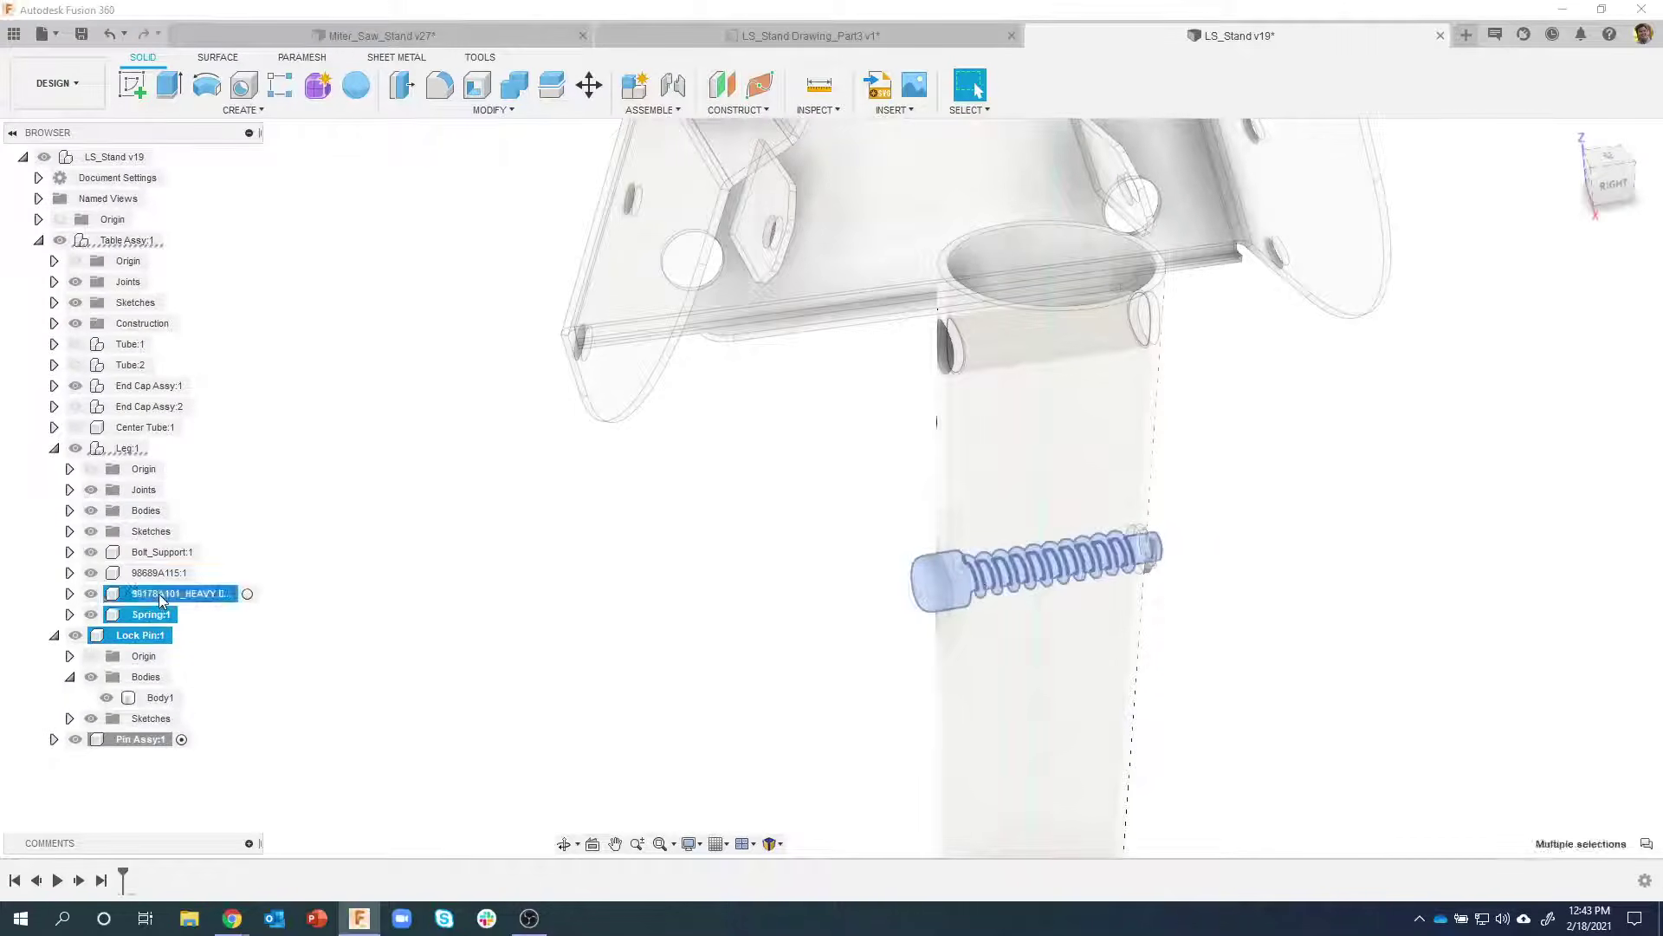
{"action": "left_click", "coordinate": [159, 574], "text": "ctrl"}
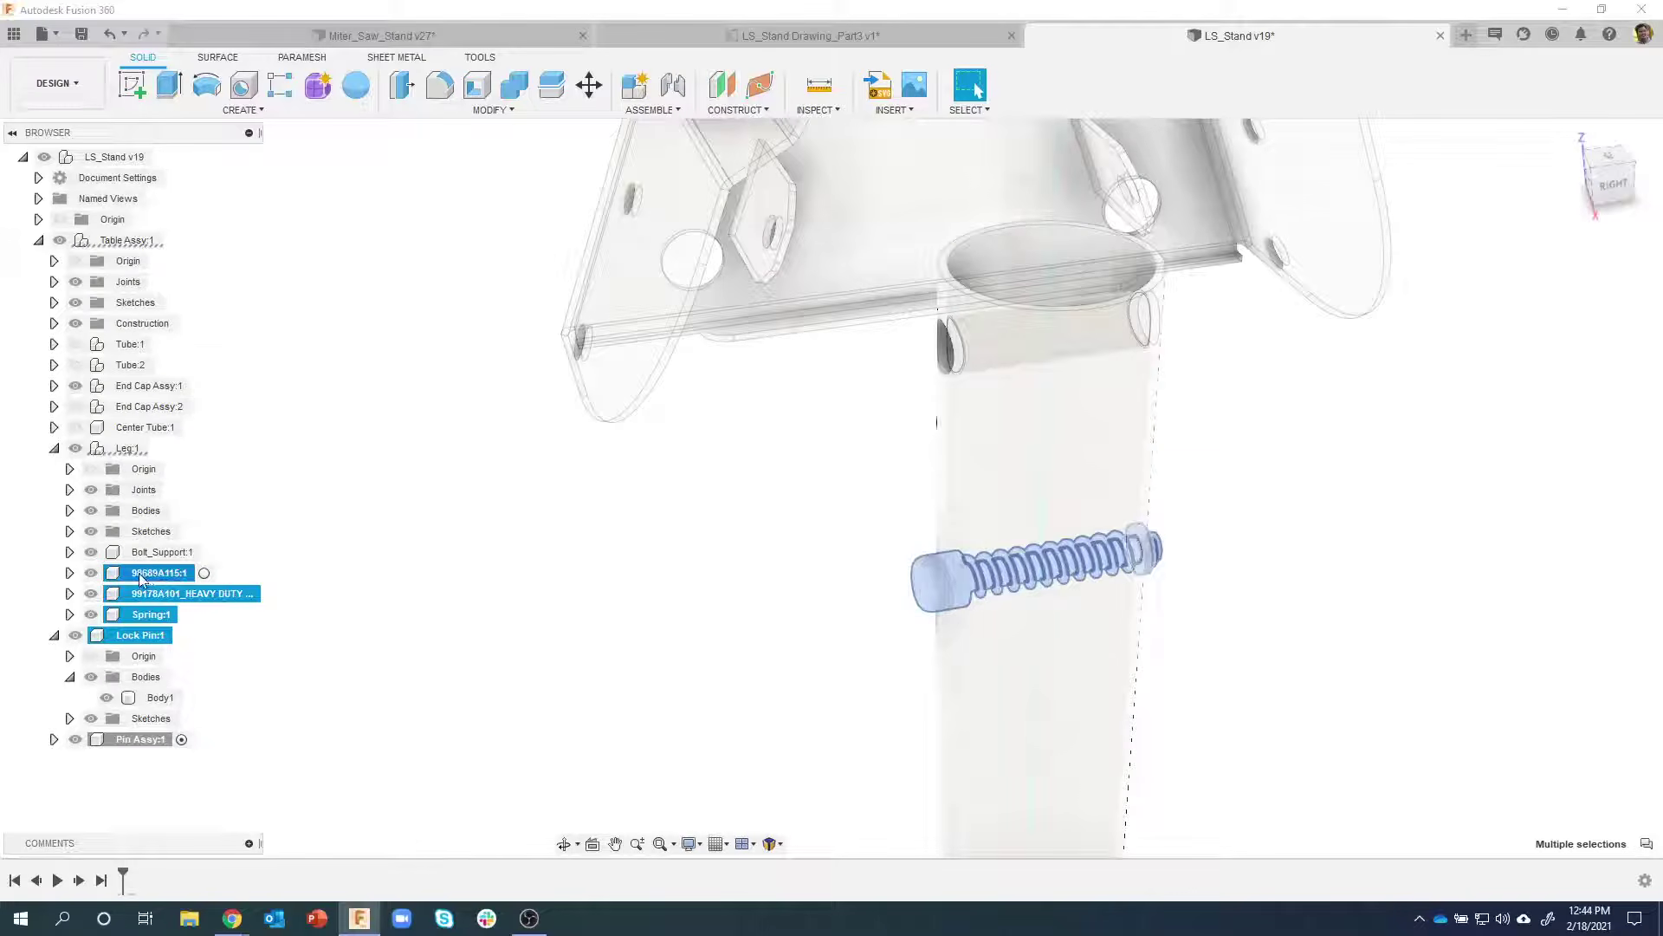
{"action": "mouse_move", "coordinate": [144, 579]}
{"action": "left_mouse_down"}
{"action": "mouse_move", "coordinate": [141, 751]}
{"action": "mouse_move", "coordinate": [217, 632]}
{"action": "mouse_move", "coordinate": [144, 566]}
{"action": "mouse_move", "coordinate": [221, 679]}
{"action": "mouse_move", "coordinate": [156, 654]}
{"action": "mouse_move", "coordinate": [157, 735]}
{"action": "mouse_move", "coordinate": [134, 743]}
{"action": "mouse_move", "coordinate": [192, 750]}
{"action": "mouse_move", "coordinate": [173, 748]}
{"action": "left_mouse_up"}
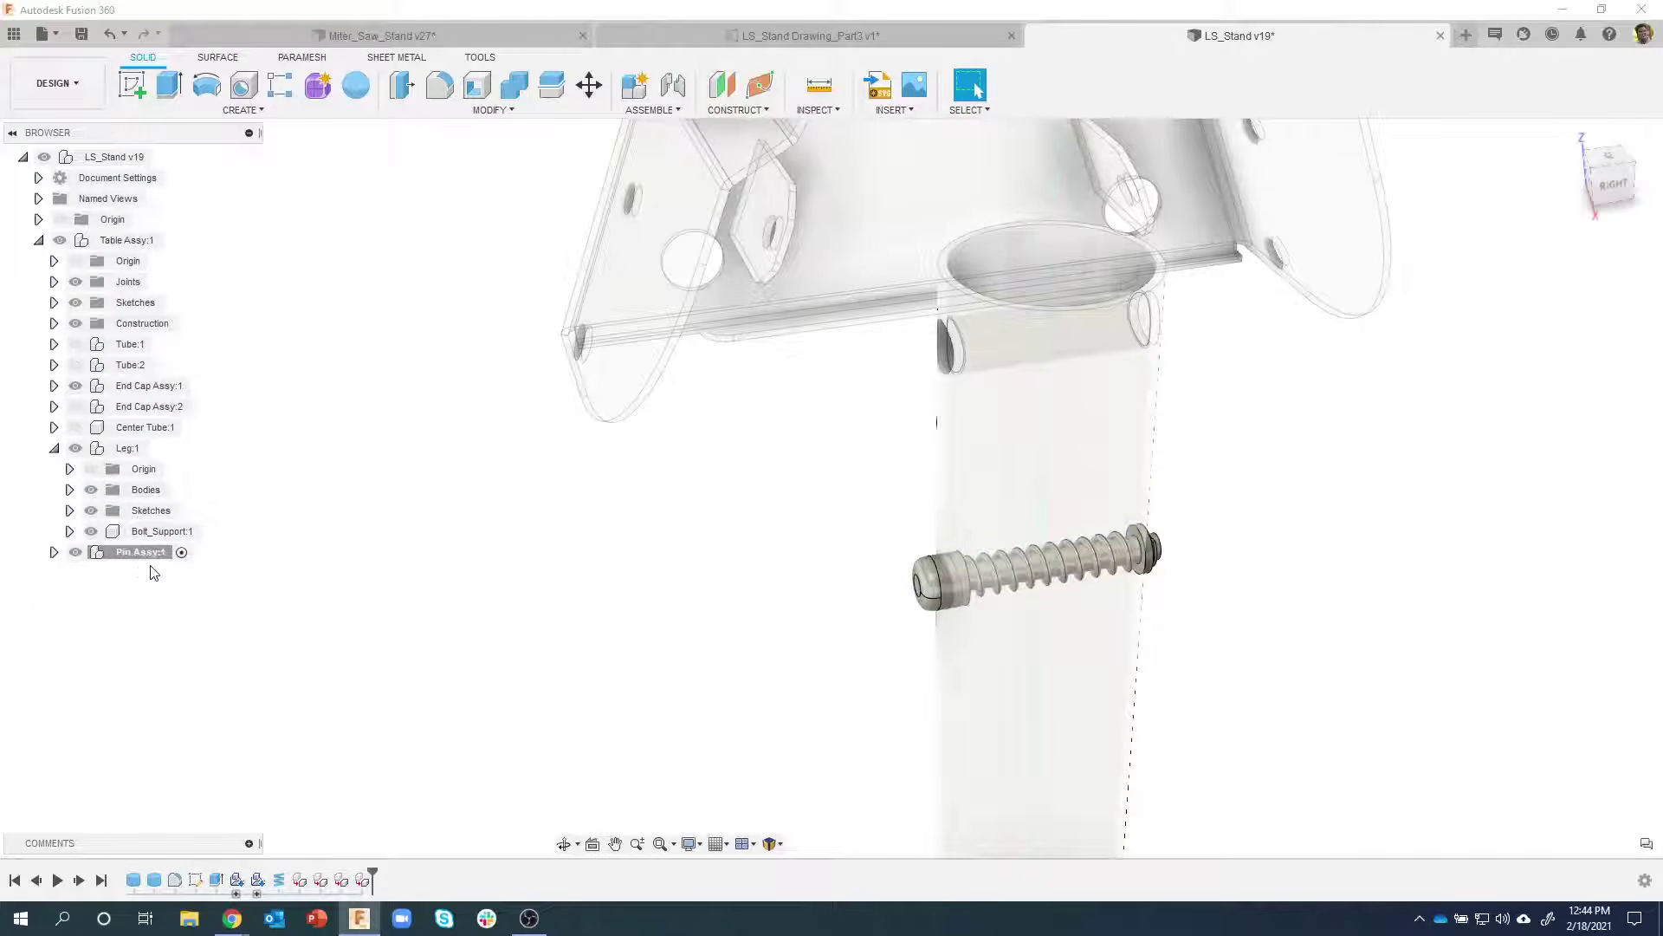
Check Pin Assy's contents by hiding and showing it and highlighting the Lock Pin, Spring, retaining ring and 98689A115 in turn
{"action": "left_click", "coordinate": [54, 552]}
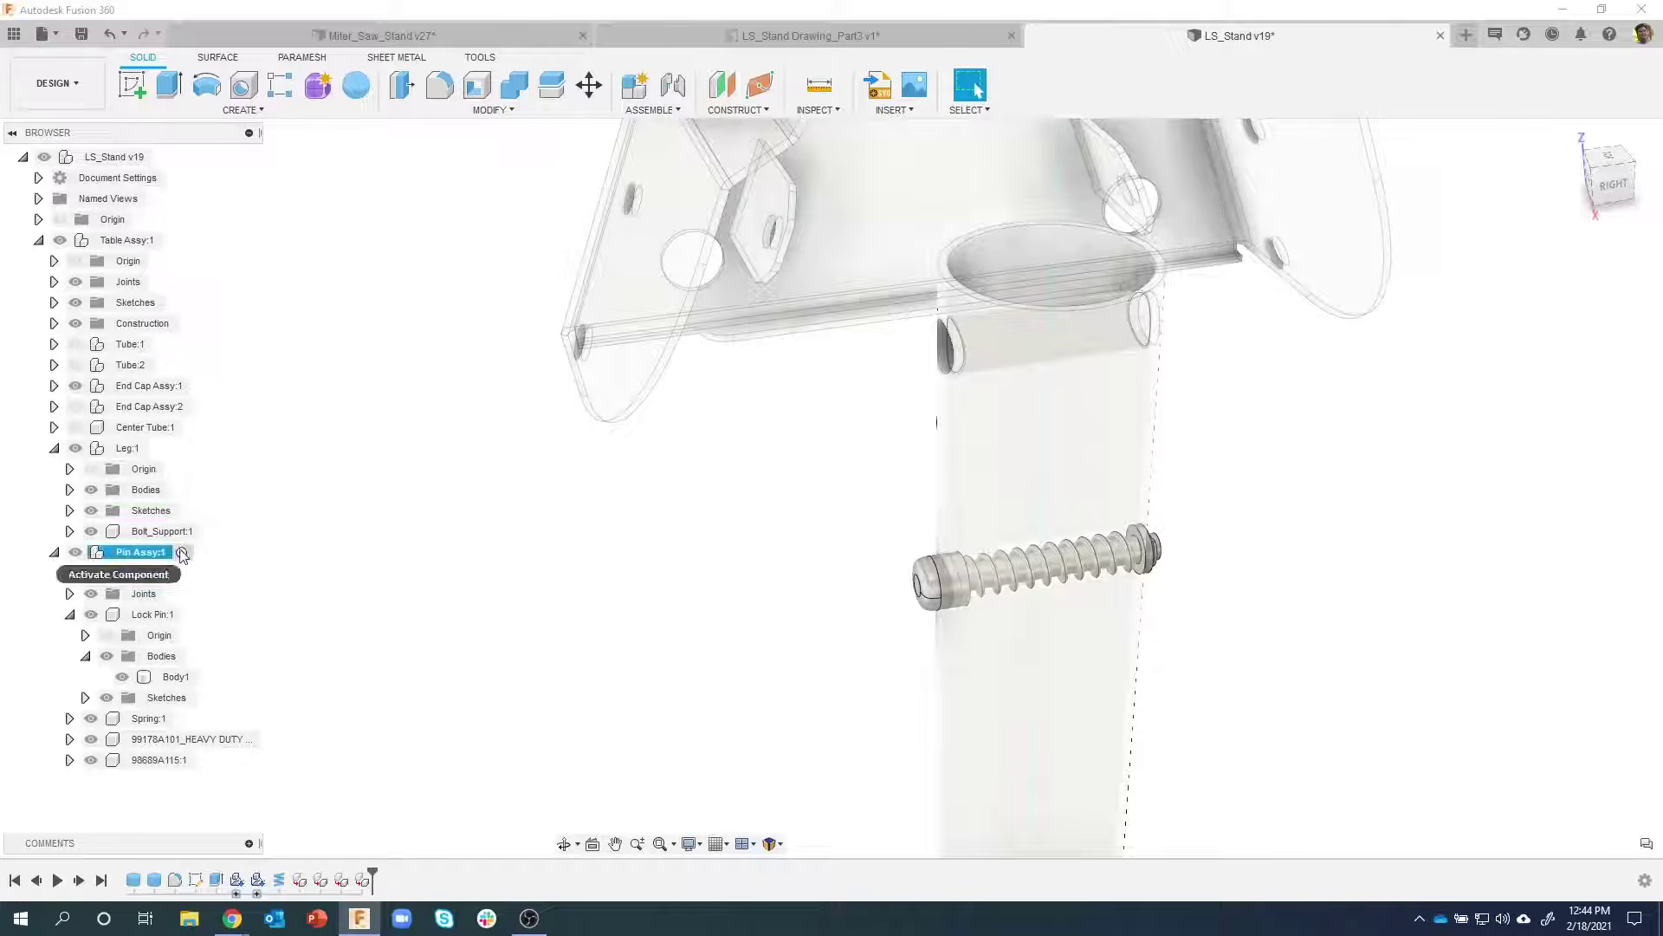
{"action": "left_click", "coordinate": [75, 552]}
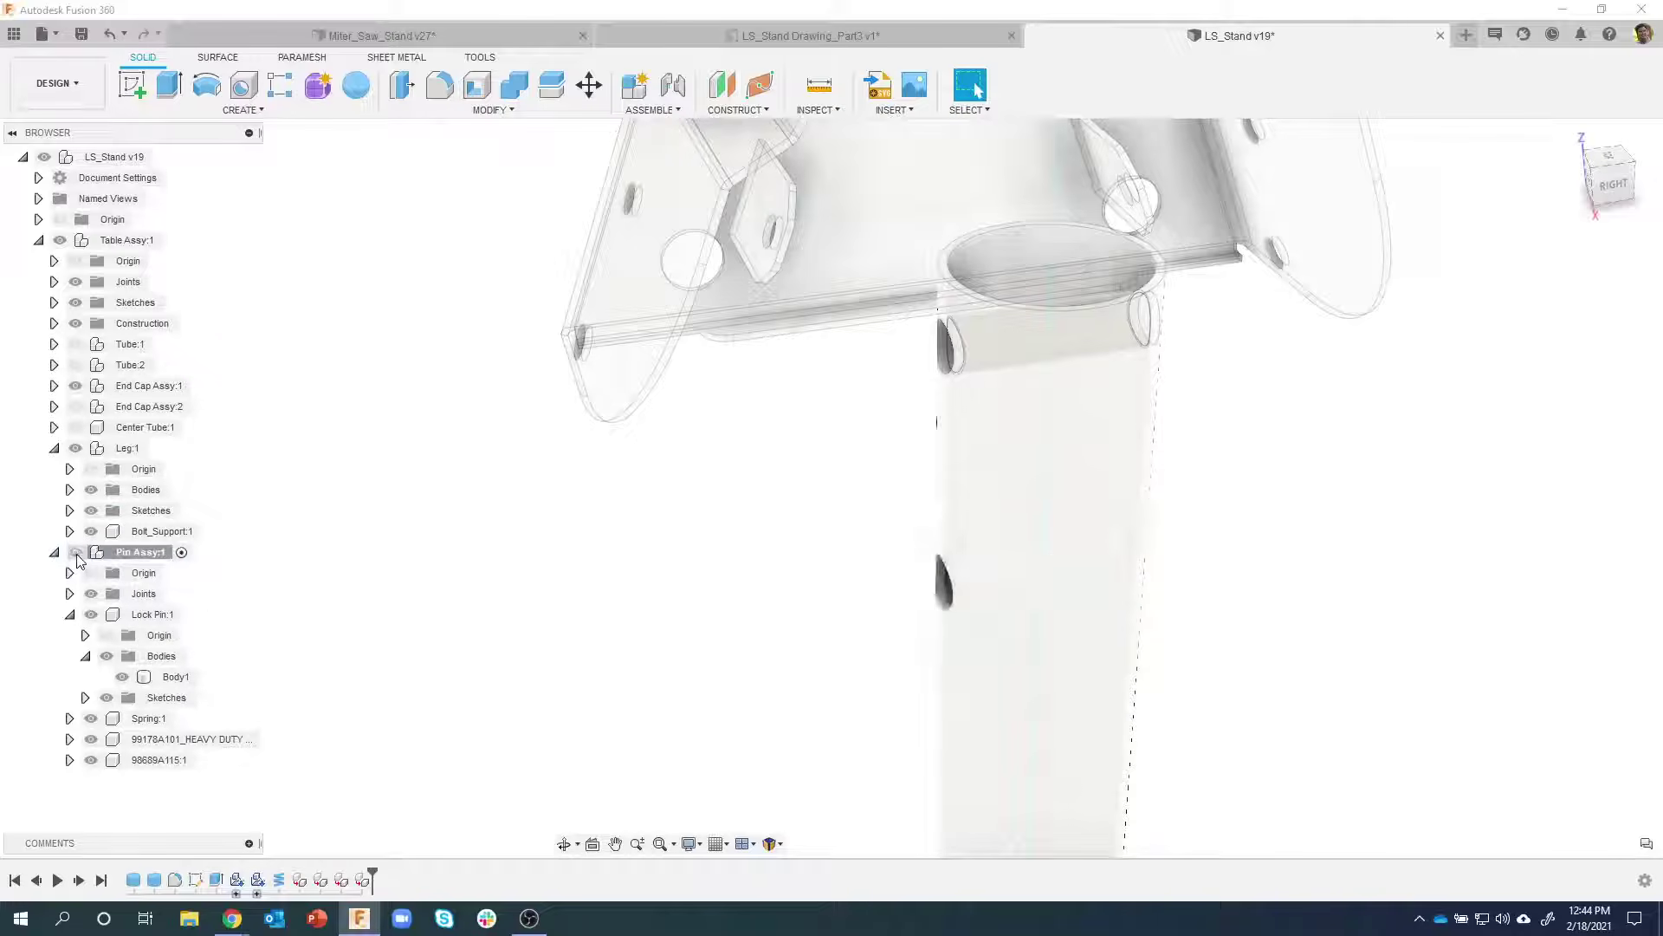
{"action": "left_click", "coordinate": [75, 552]}
{"action": "left_click", "coordinate": [76, 554]}
{"action": "left_click", "coordinate": [75, 554]}
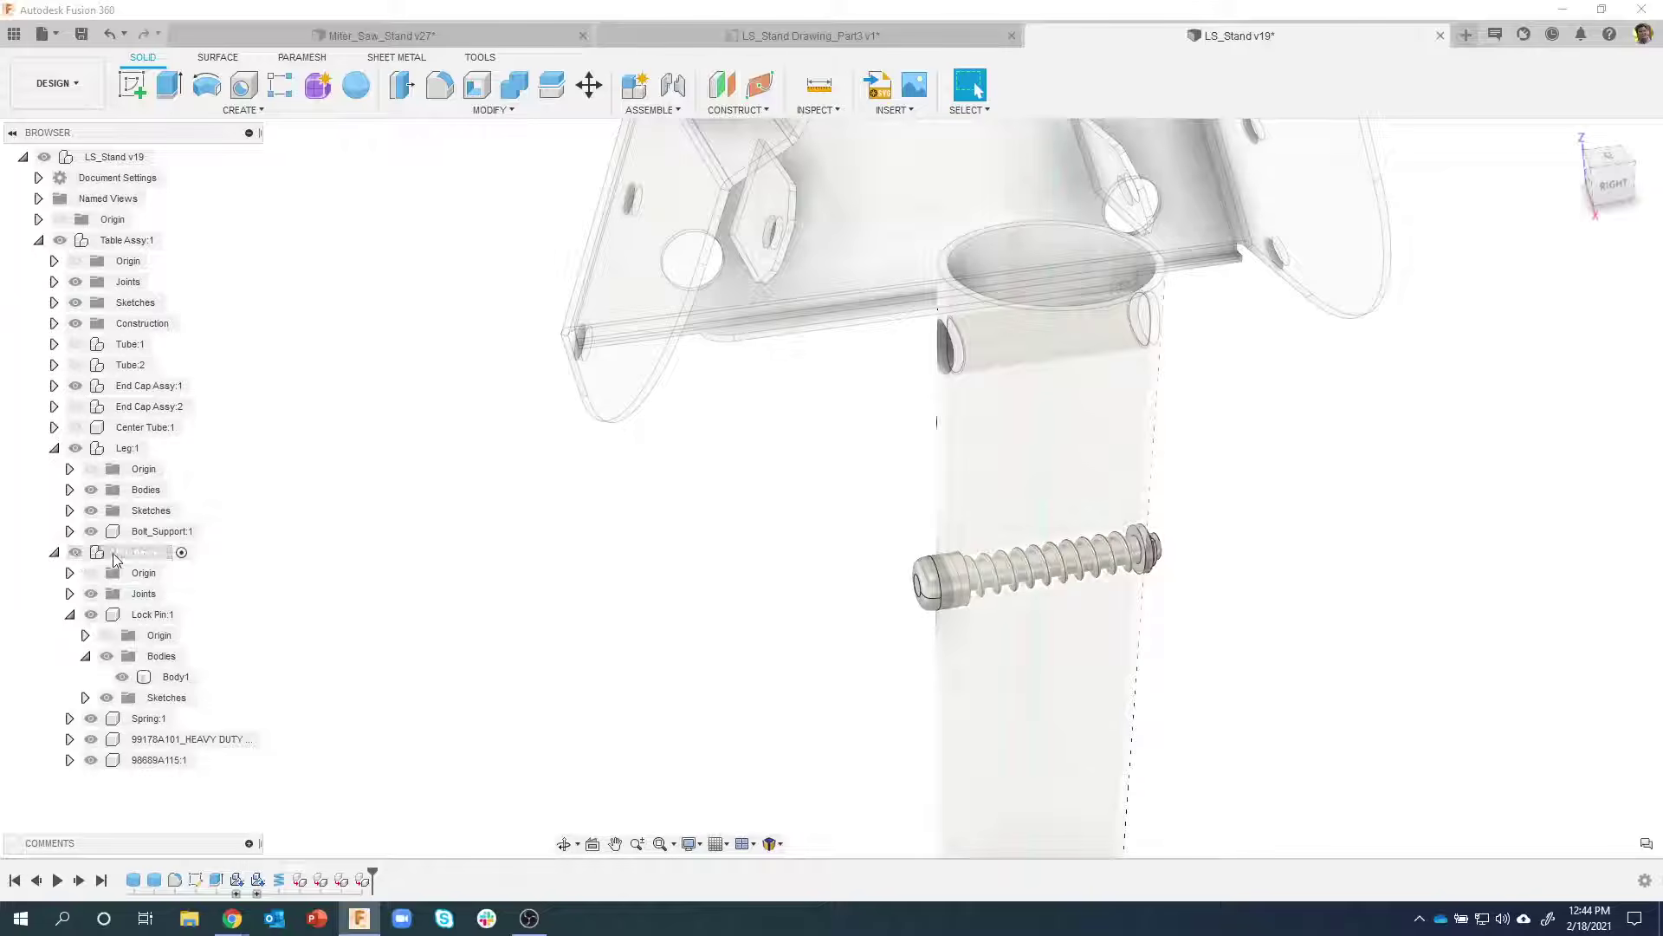
{"action": "left_click", "coordinate": [117, 616]}
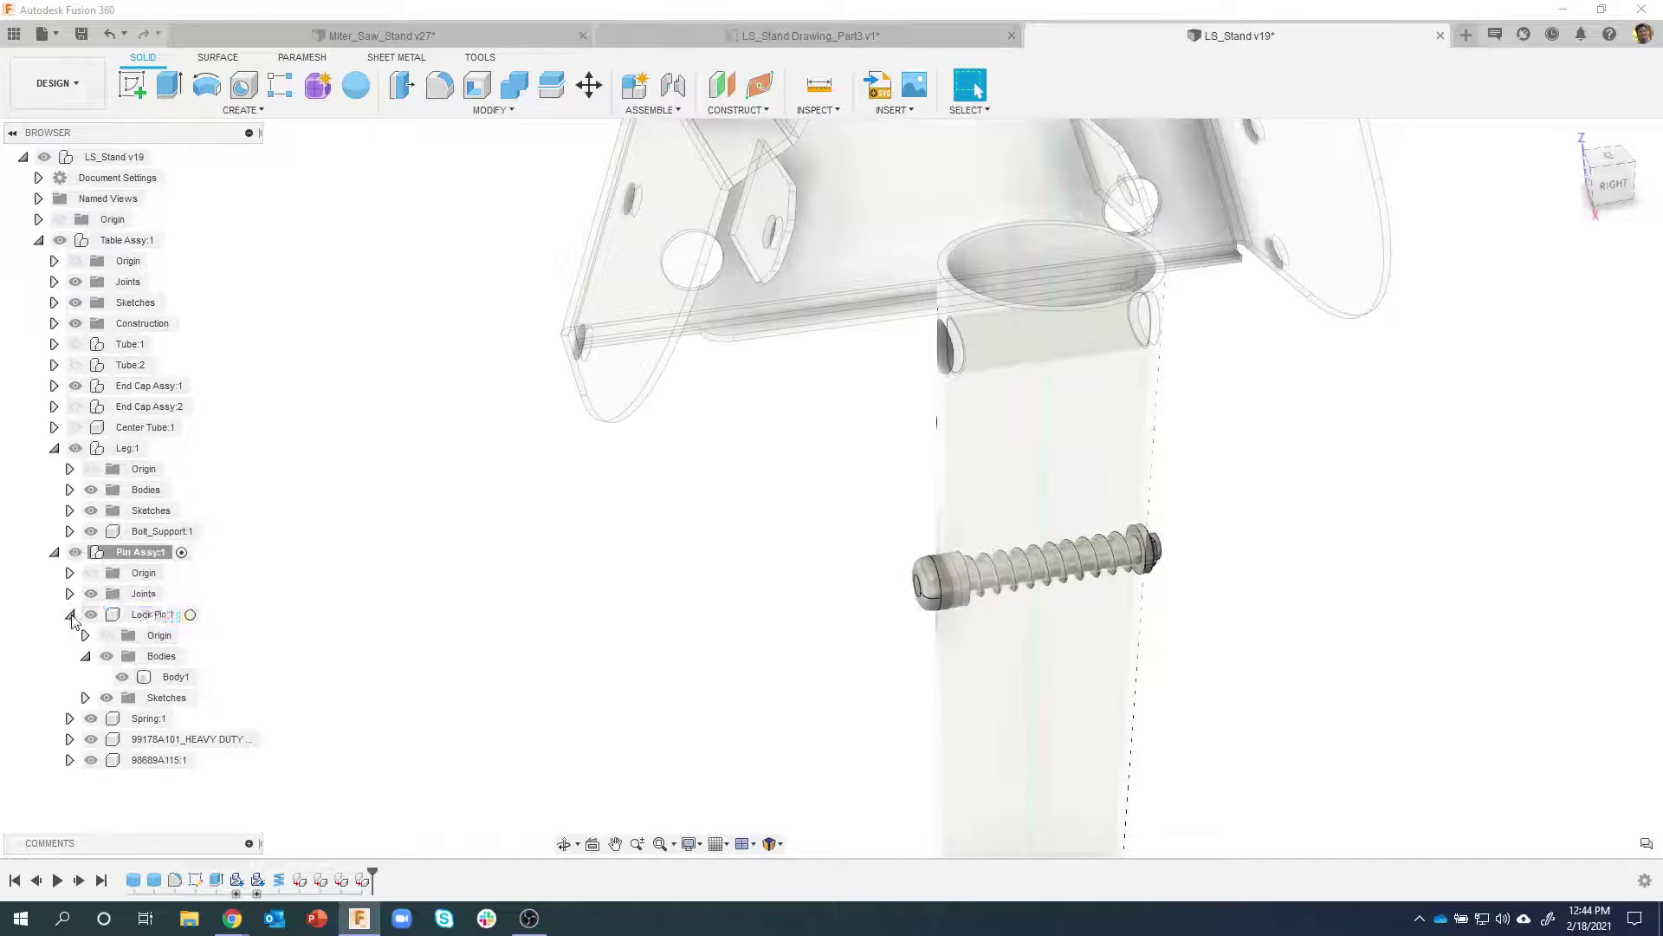
{"action": "left_click", "coordinate": [70, 614]}
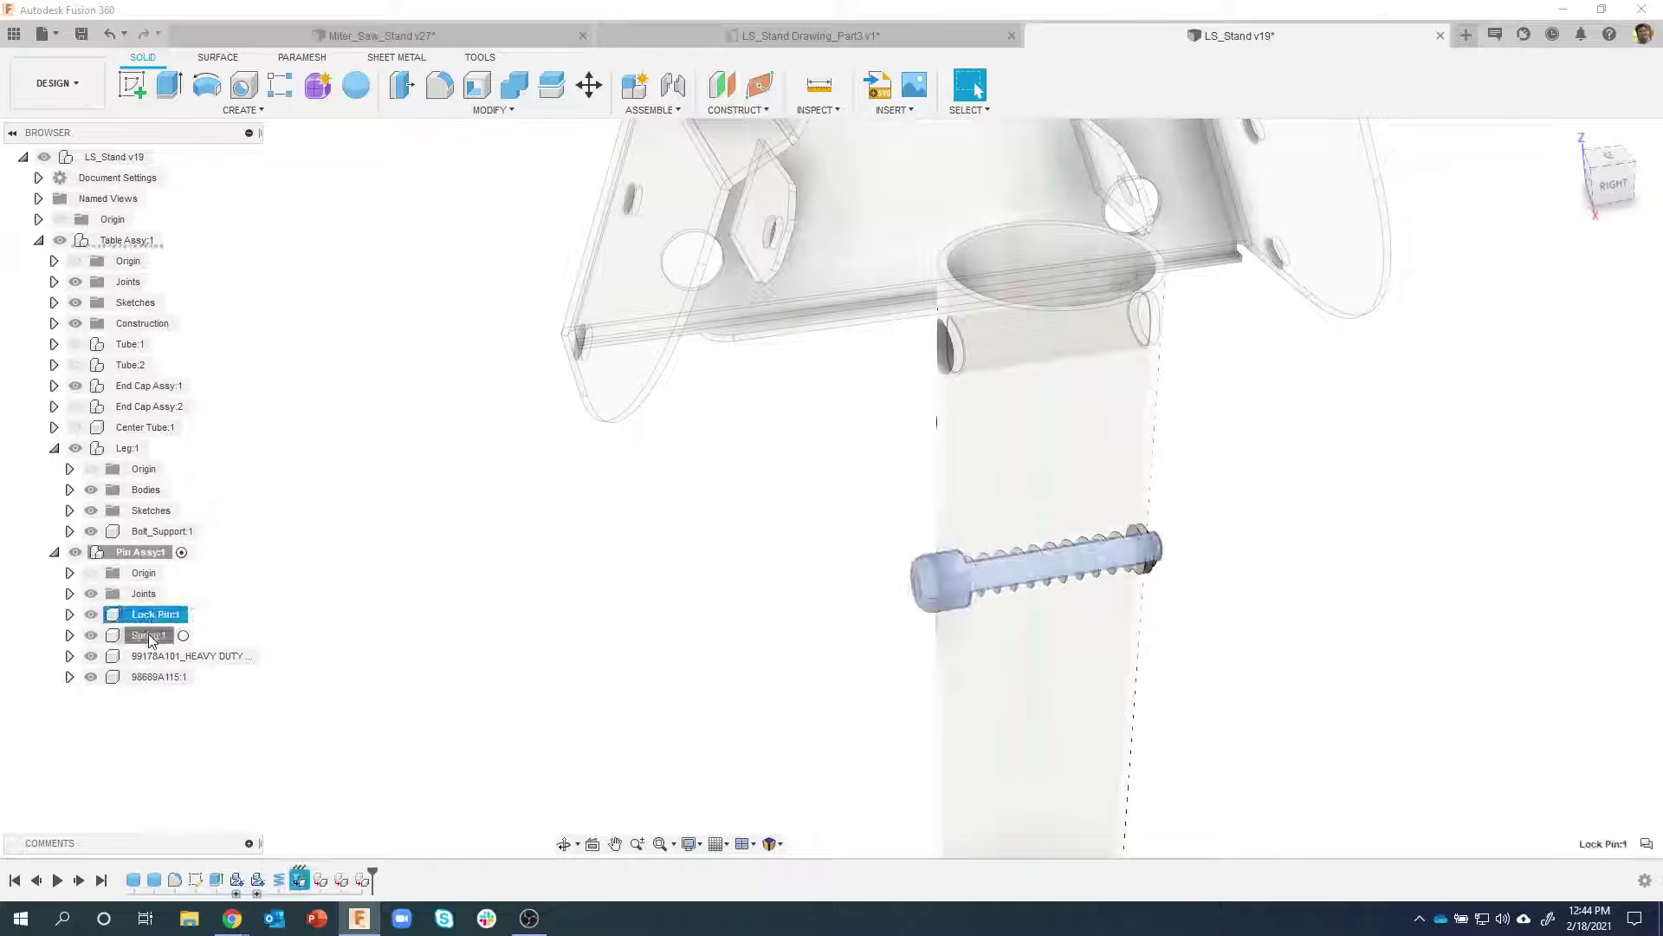
{"action": "left_click", "coordinate": [151, 637]}
{"action": "left_click", "coordinate": [152, 657]}
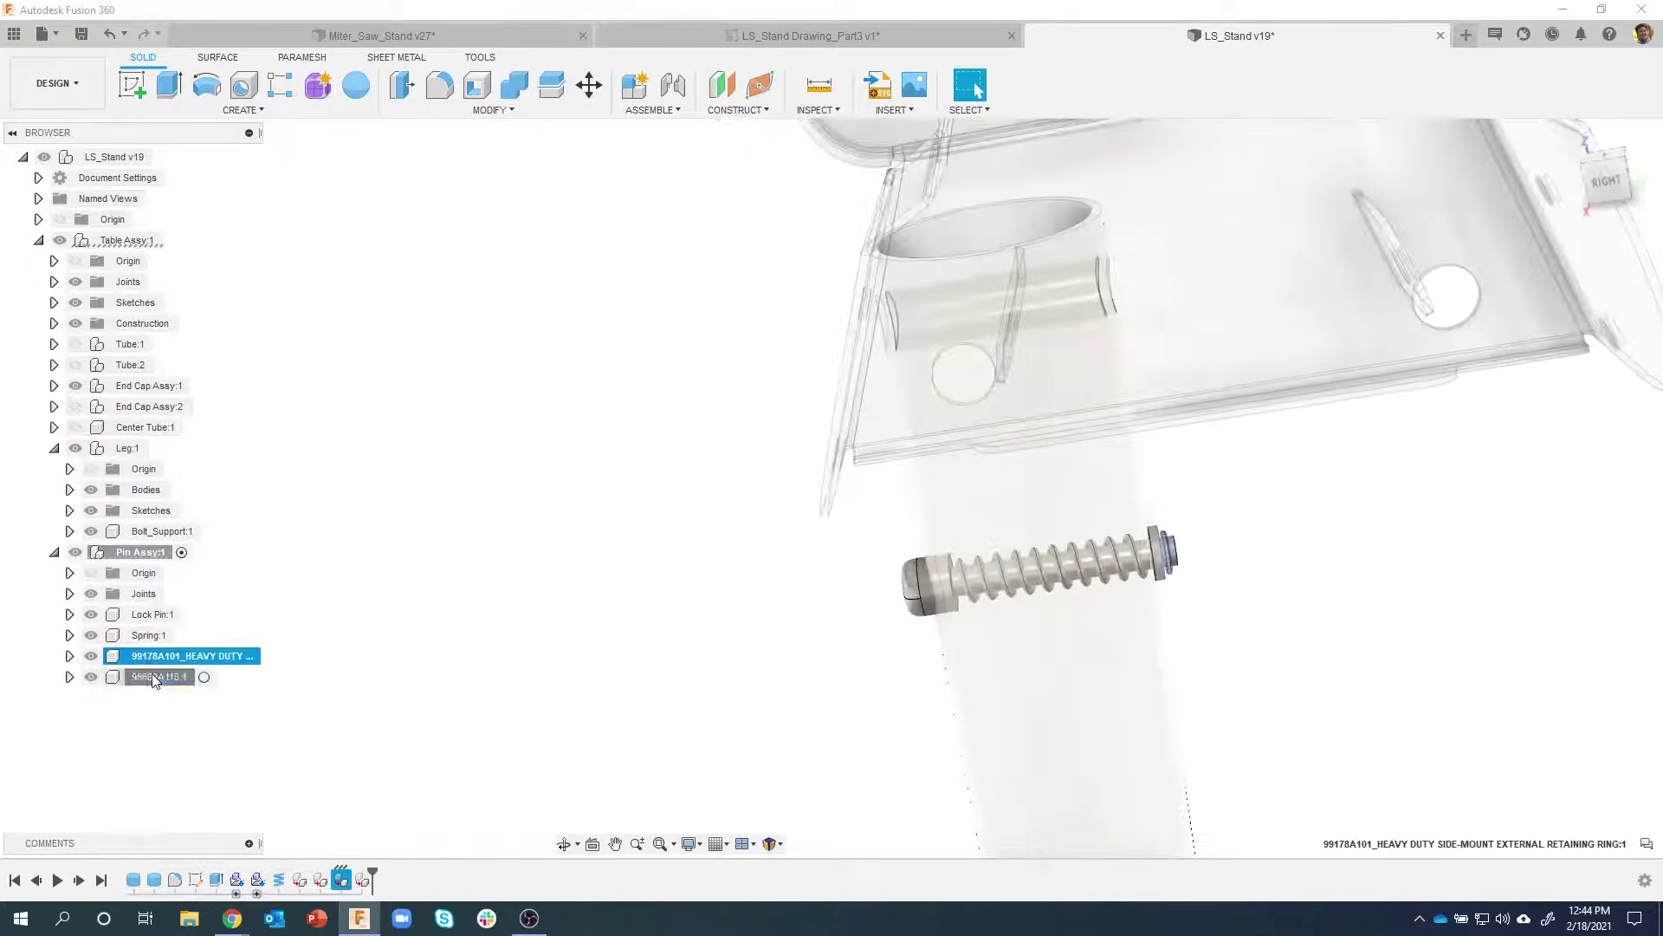
{"action": "left_click", "coordinate": [158, 677]}
{"action": "left_click", "coordinate": [388, 689]}
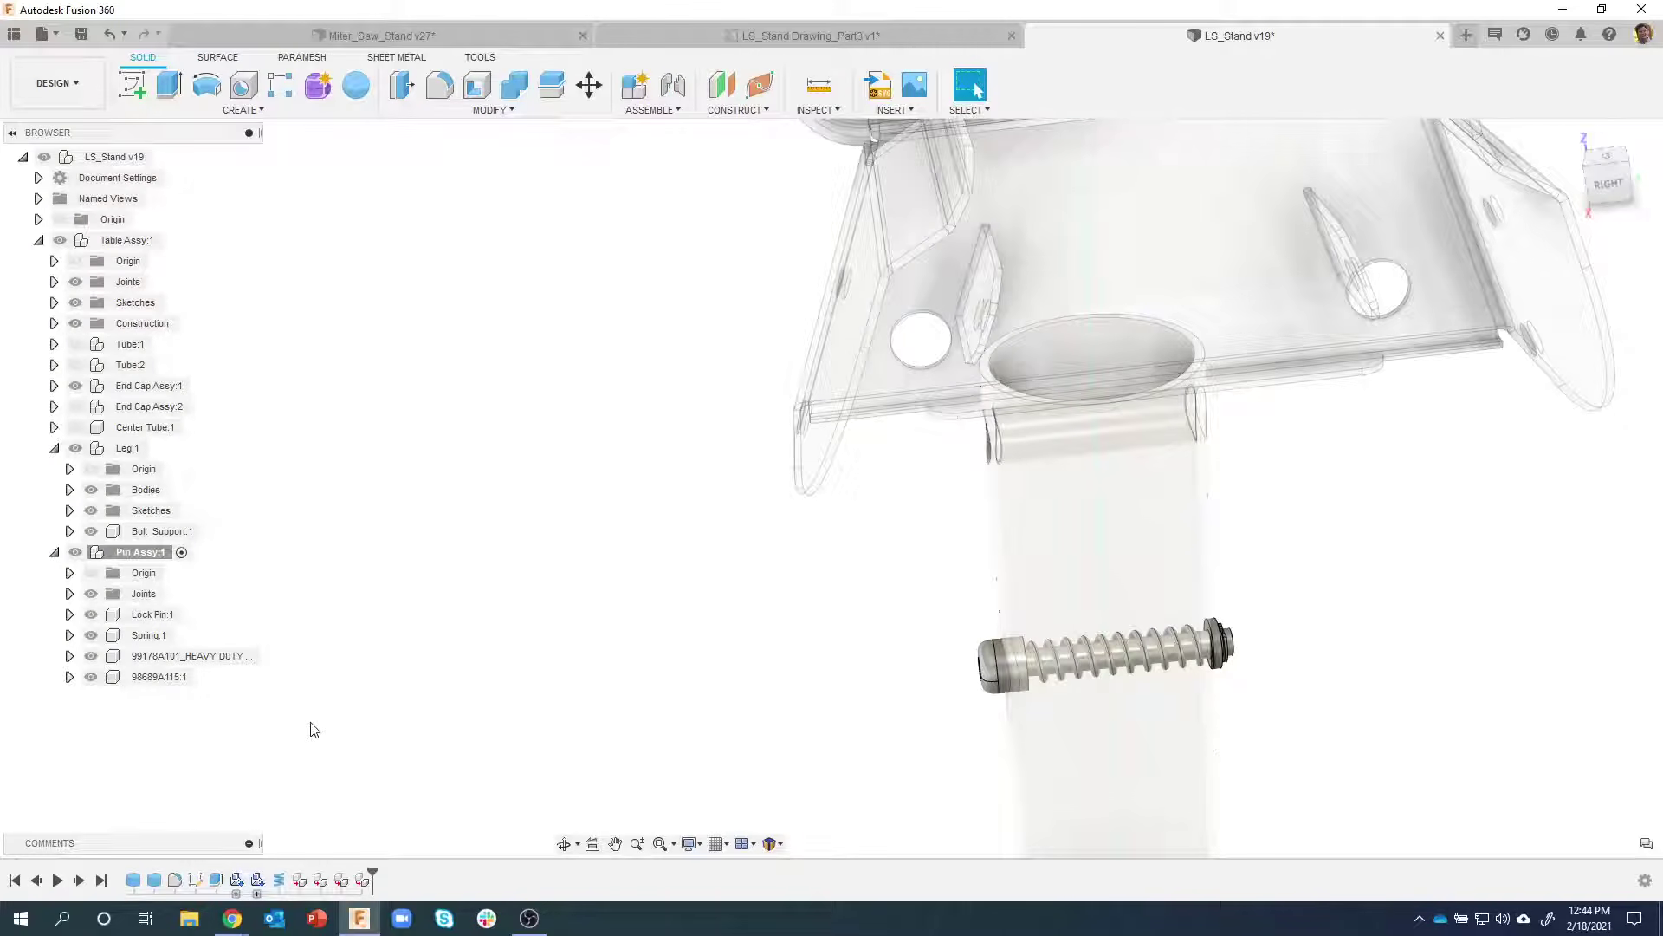
Create an internal standard component named Leg Assy under Table Assy and make it the active component
{"action": "middle_click_drag", "start_coordinate": [346, 695], "coordinate": [202, 285], "text": "shift"}
{"action": "right_click", "coordinate": [137, 243]}
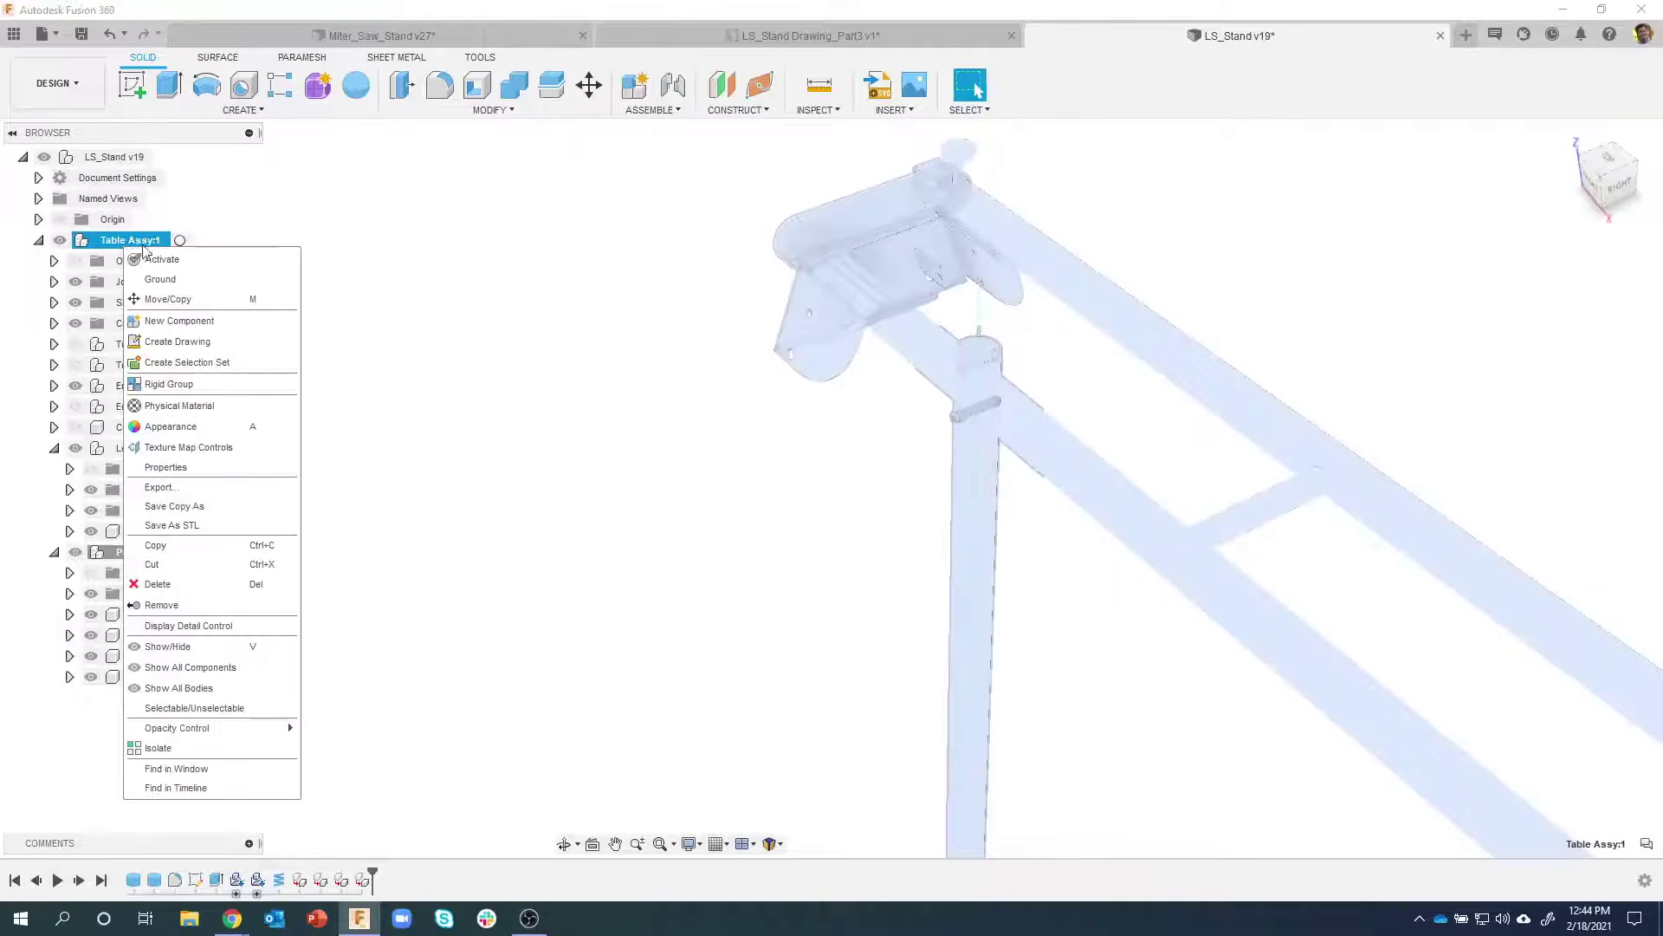
{"action": "left_click", "coordinate": [206, 324]}
{"action": "left_click_drag", "start_coordinate": [1506, 344], "coordinate": [1384, 349]}
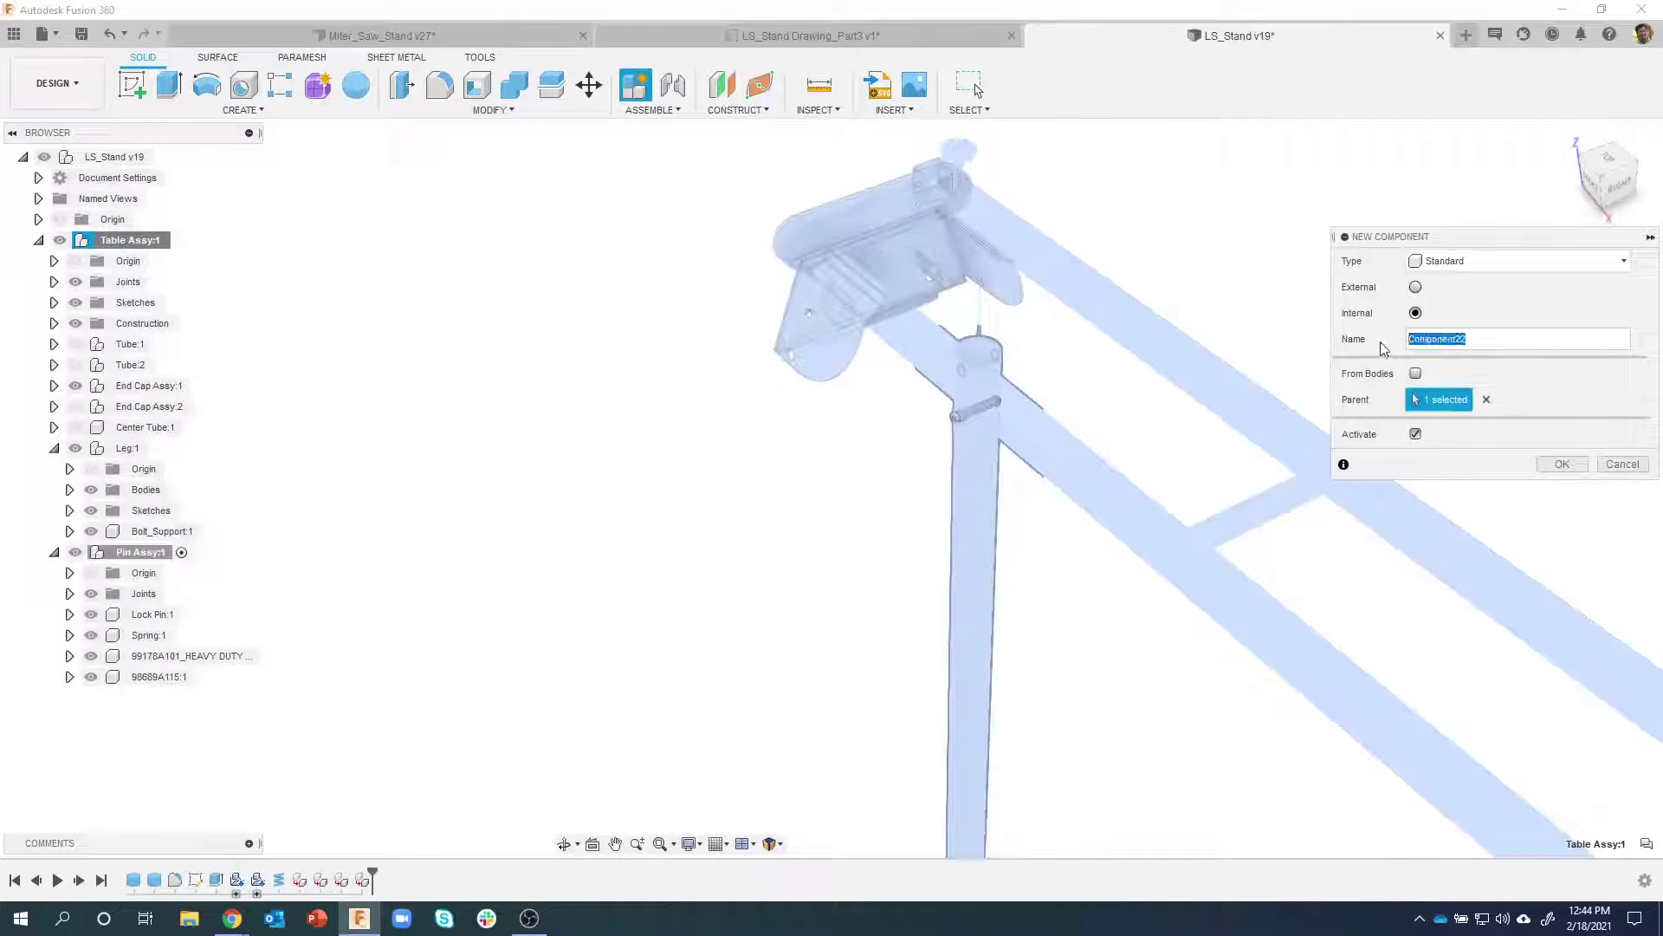
{"action": "type", "text": "Leg Assy"}
{"action": "left_click", "coordinate": [1562, 465]}
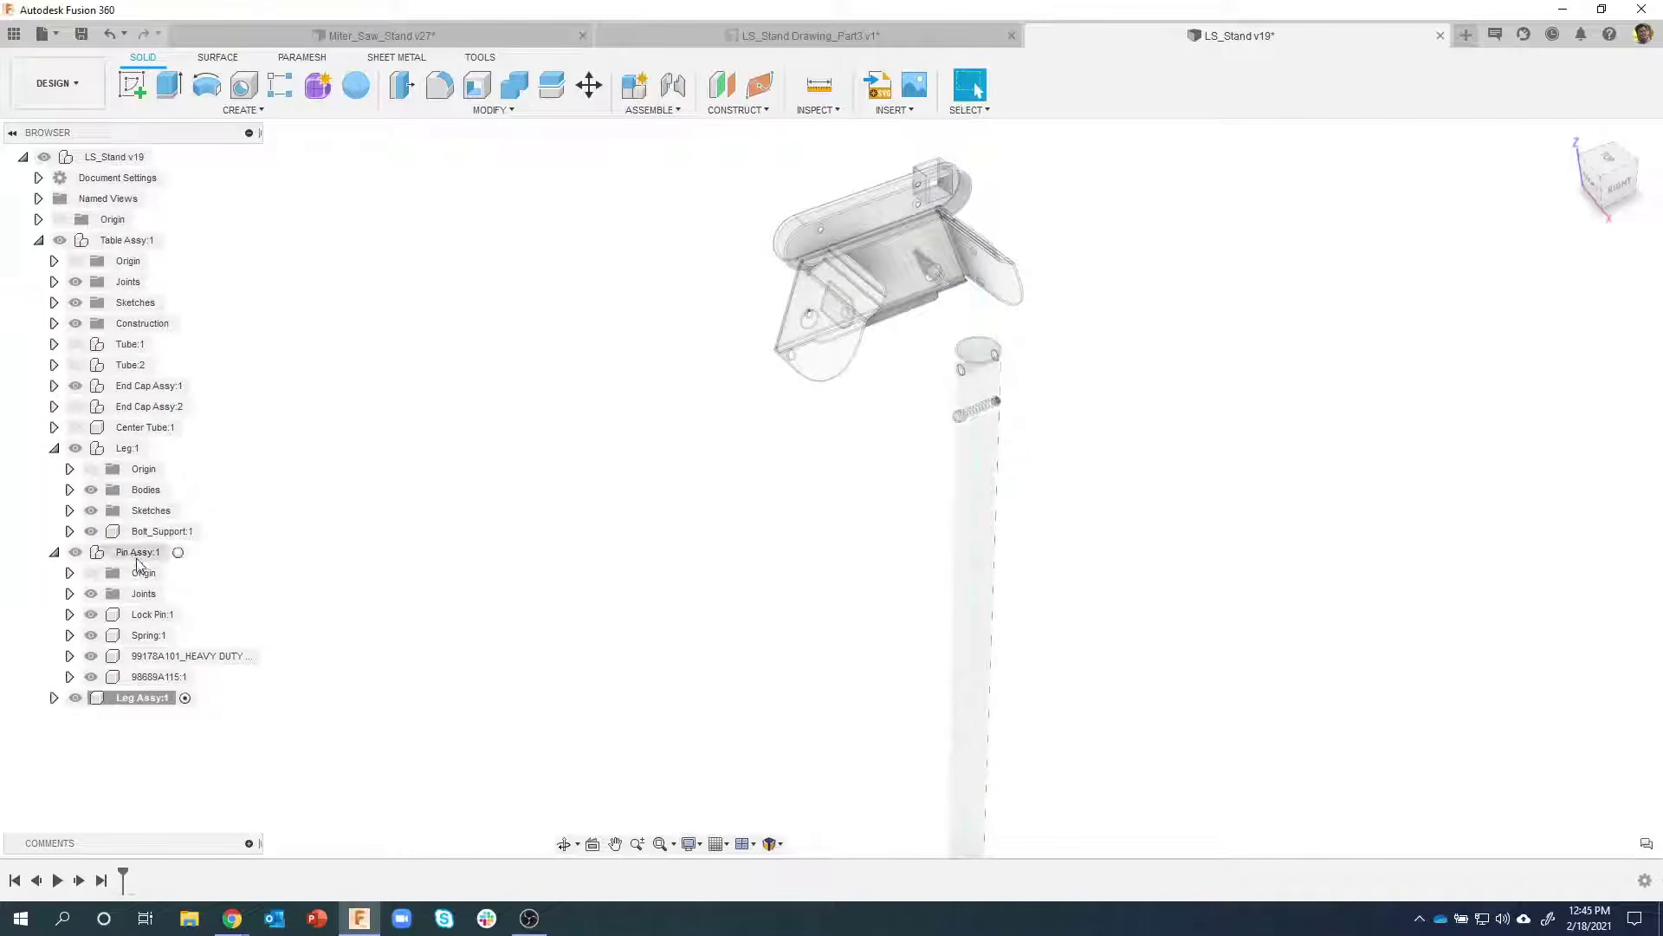
Move Pin Assy, Bolt_Support and Leg into Leg Assy, and collapse the tree to its direct components
{"action": "left_click_drag", "start_coordinate": [134, 561], "coordinate": [155, 700]}
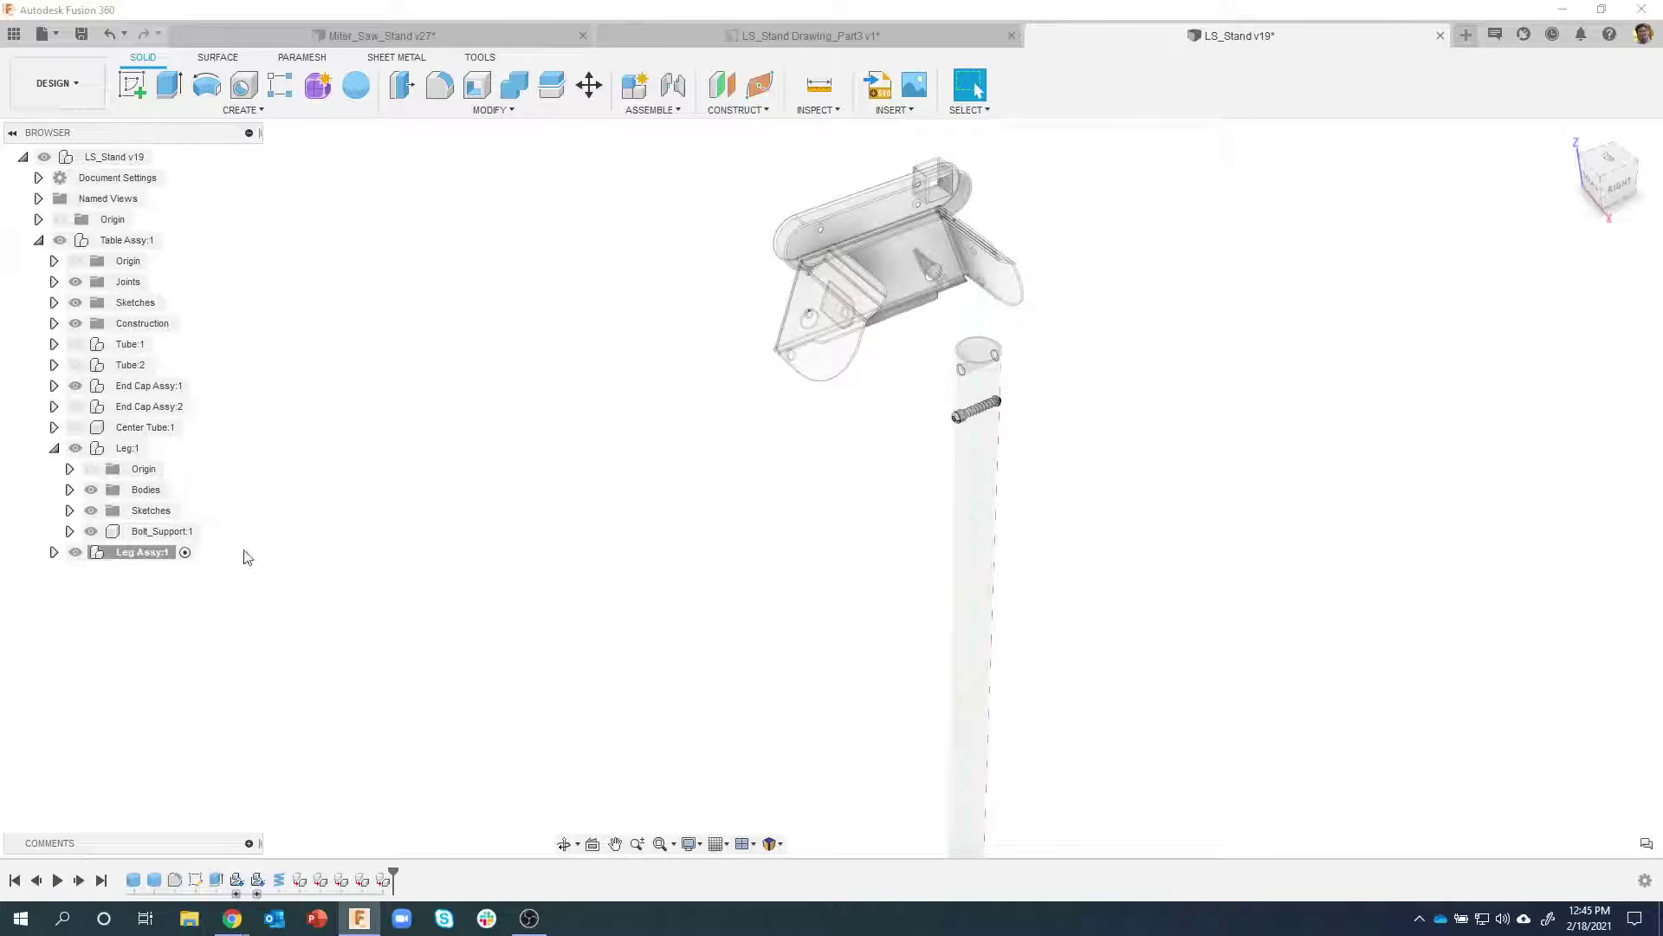
{"action": "left_click_drag", "start_coordinate": [159, 538], "coordinate": [158, 563]}
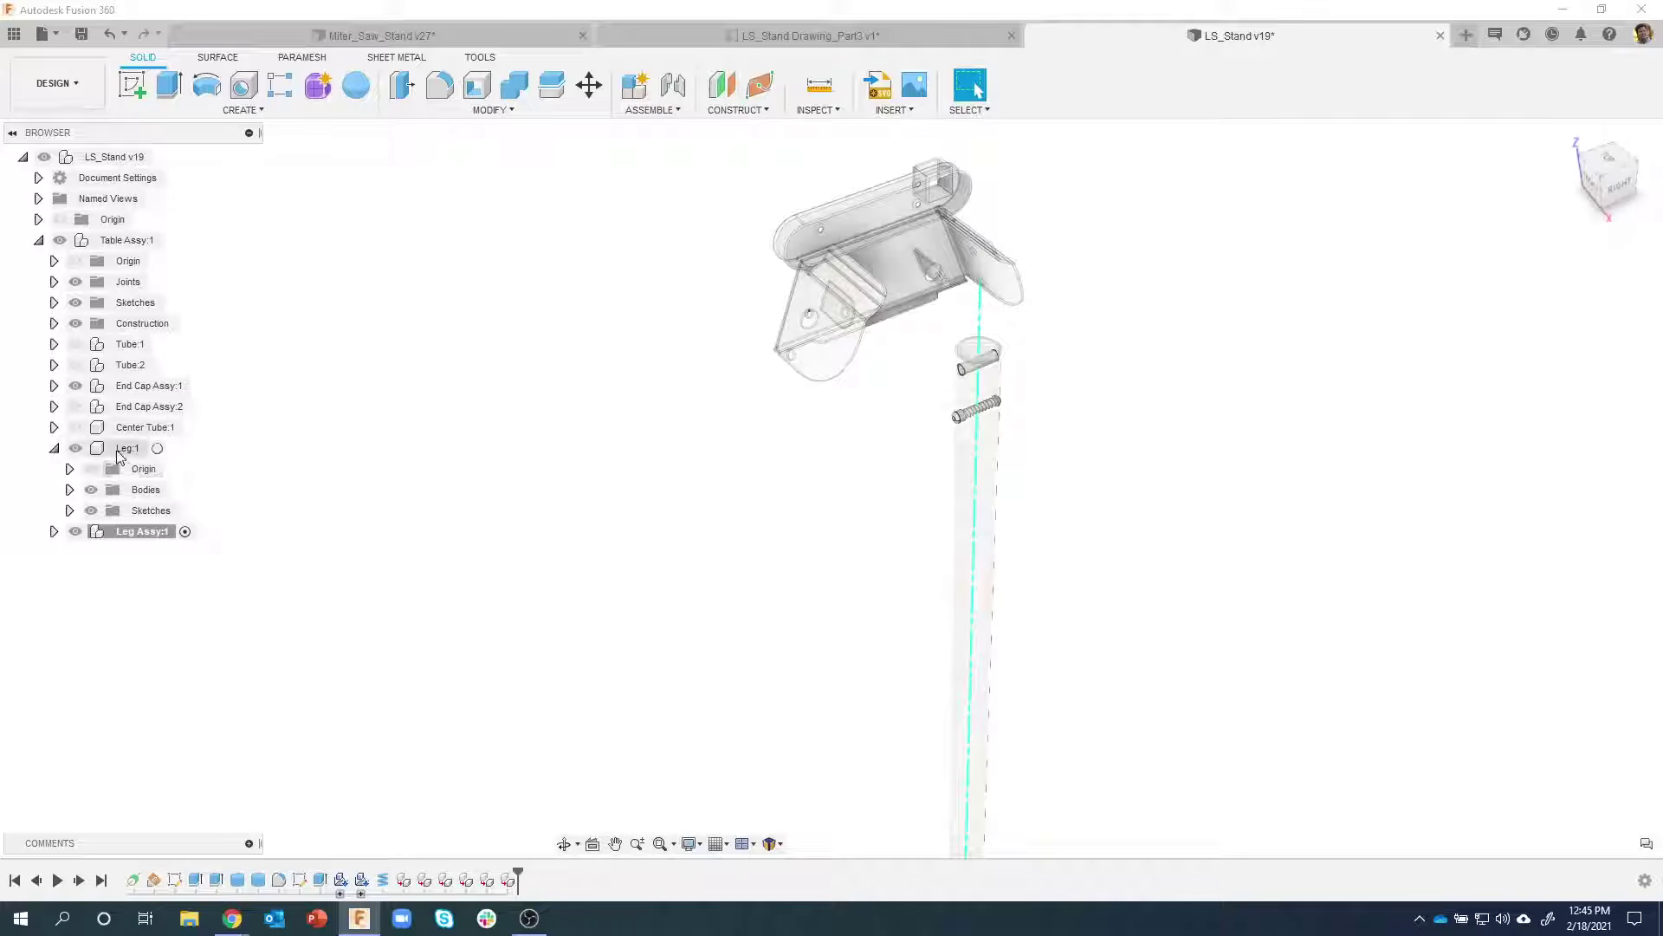
{"action": "left_click_drag", "start_coordinate": [199, 507], "coordinate": [177, 533]}
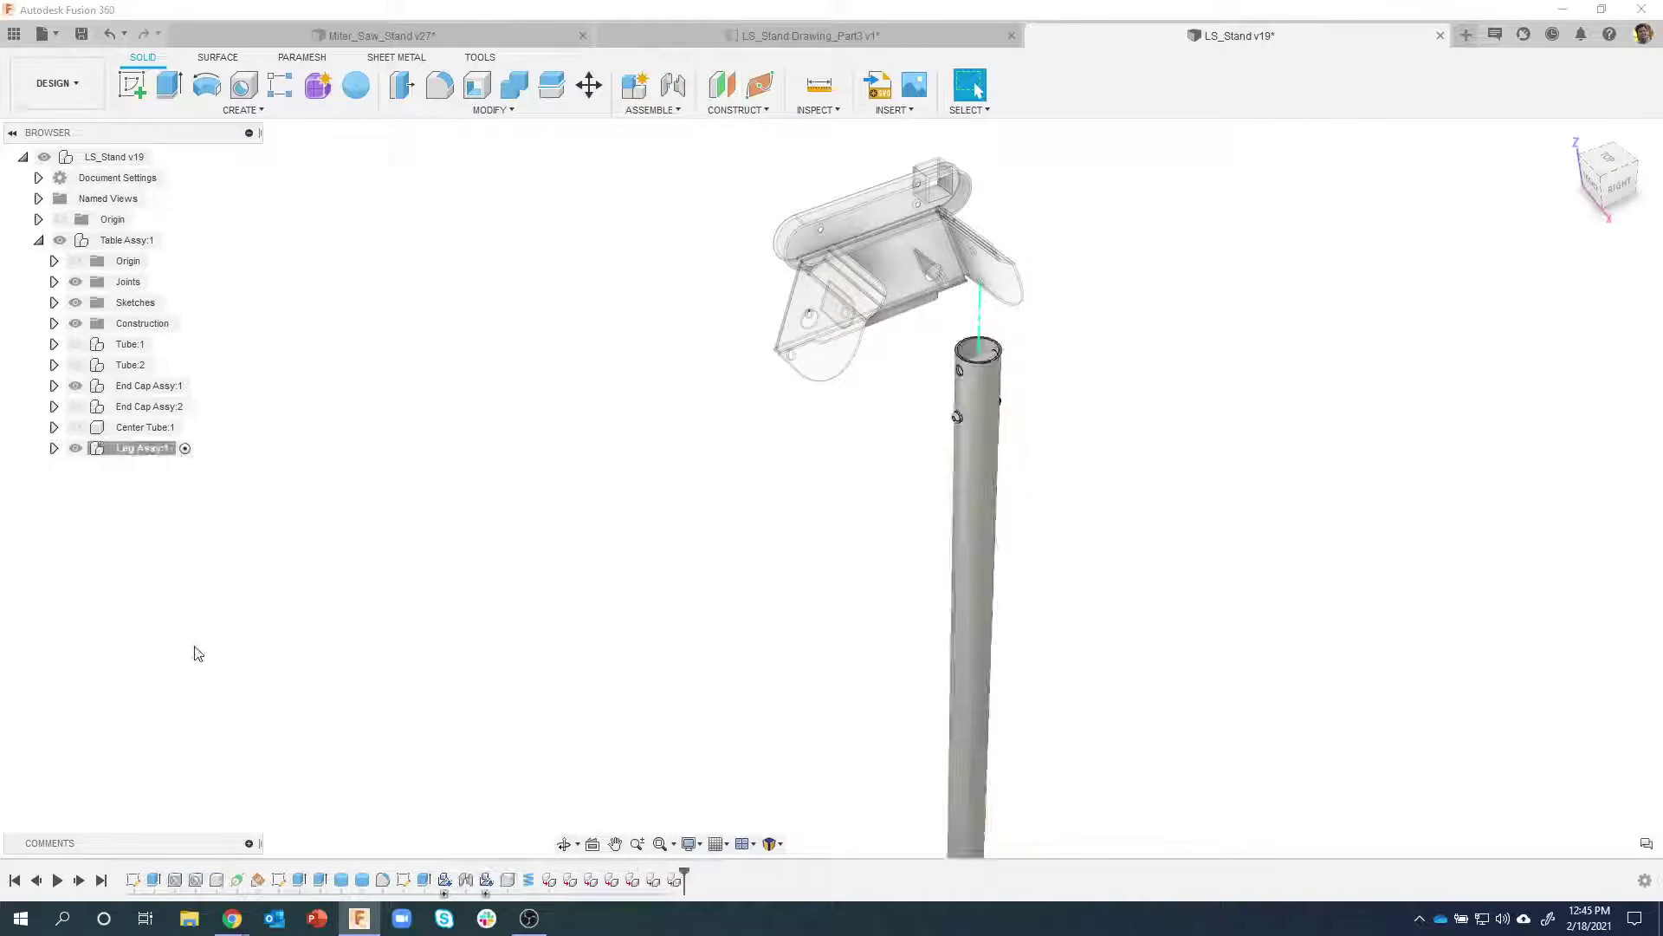
{"action": "left_click", "coordinate": [53, 449]}
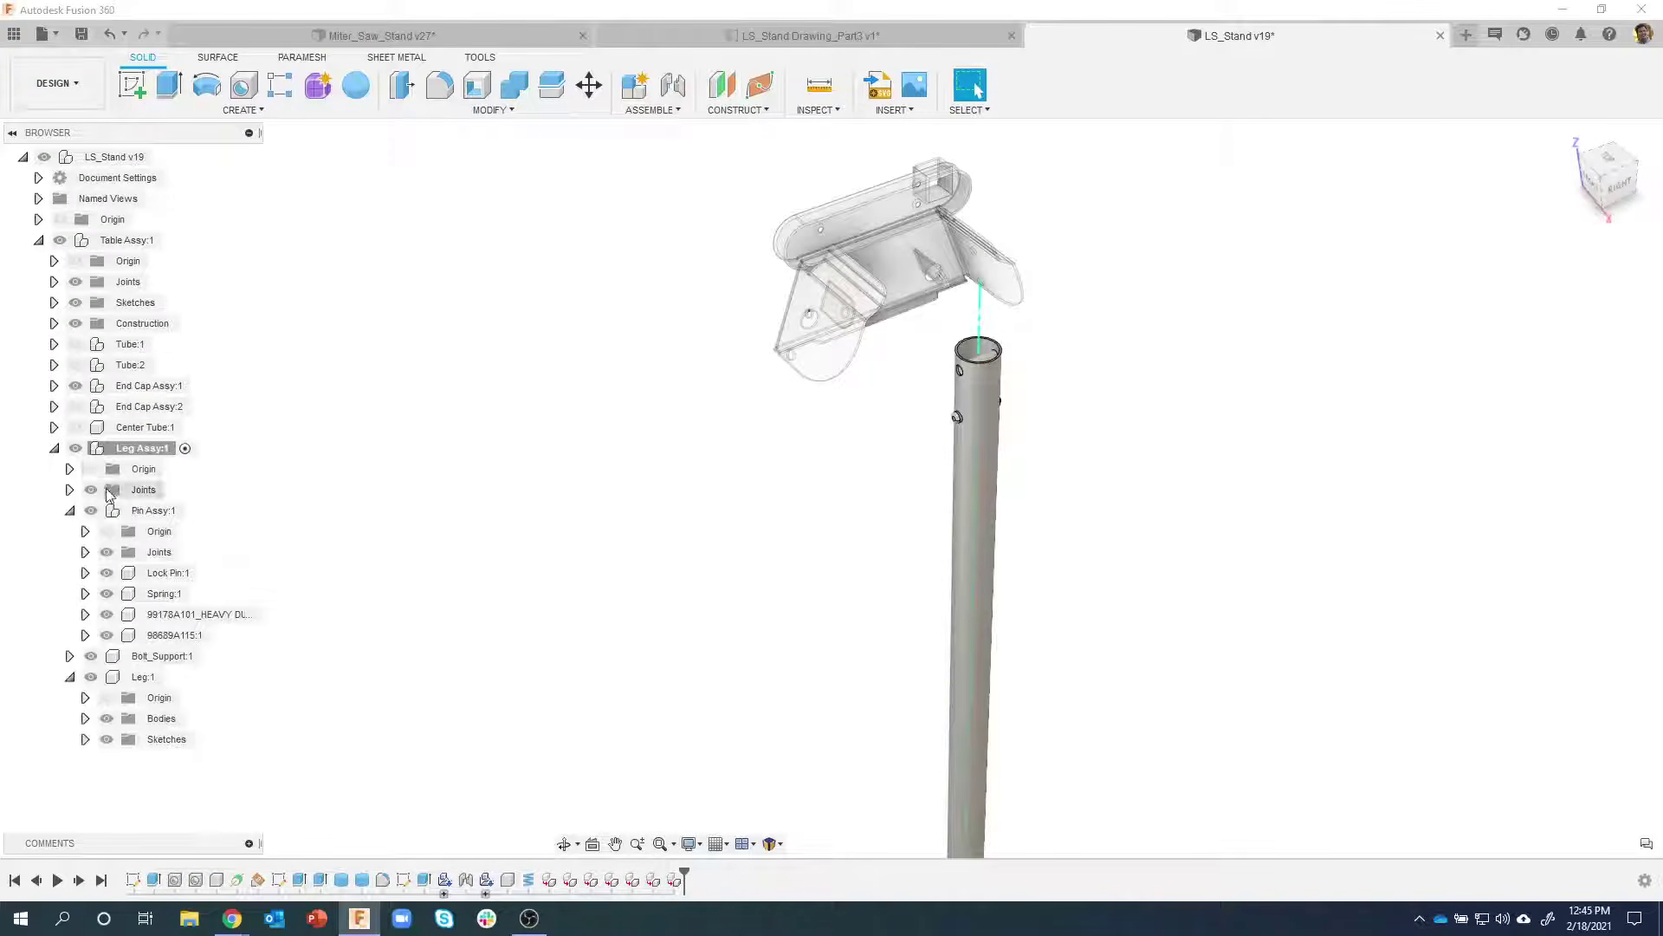
{"action": "left_click", "coordinate": [71, 511]}
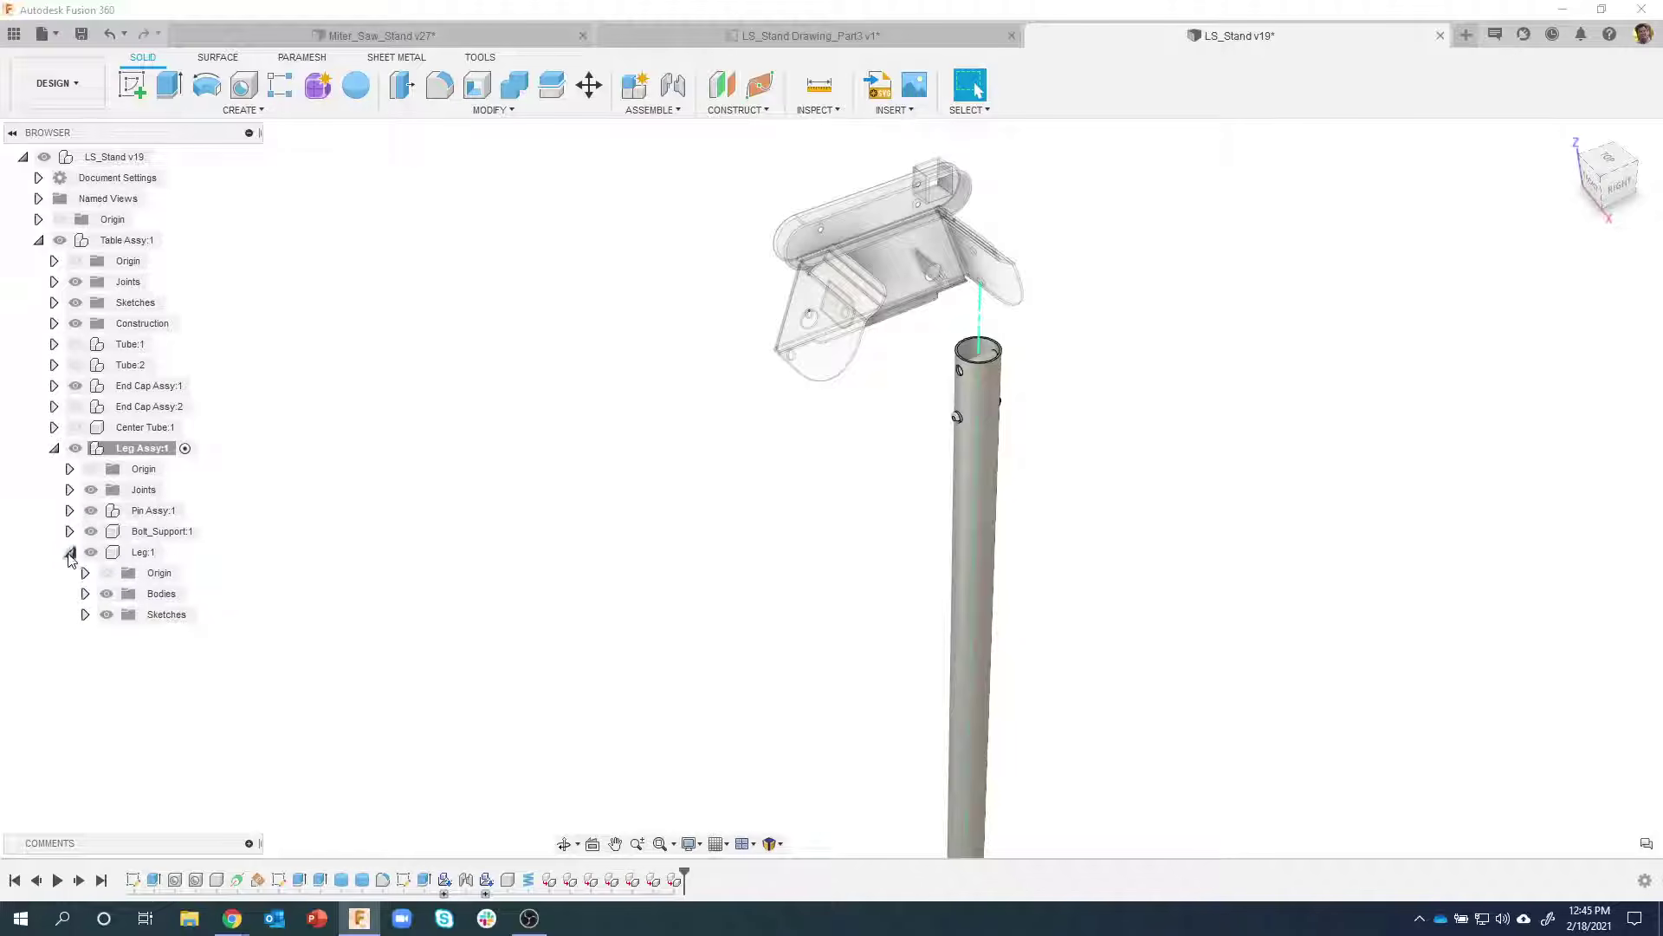
{"action": "left_click", "coordinate": [69, 552]}
Check Leg Assy's contents by hiding and showing it and highlighting Pin Assy, Bolt_Support and Leg in turn
{"action": "left_click", "coordinate": [115, 450]}
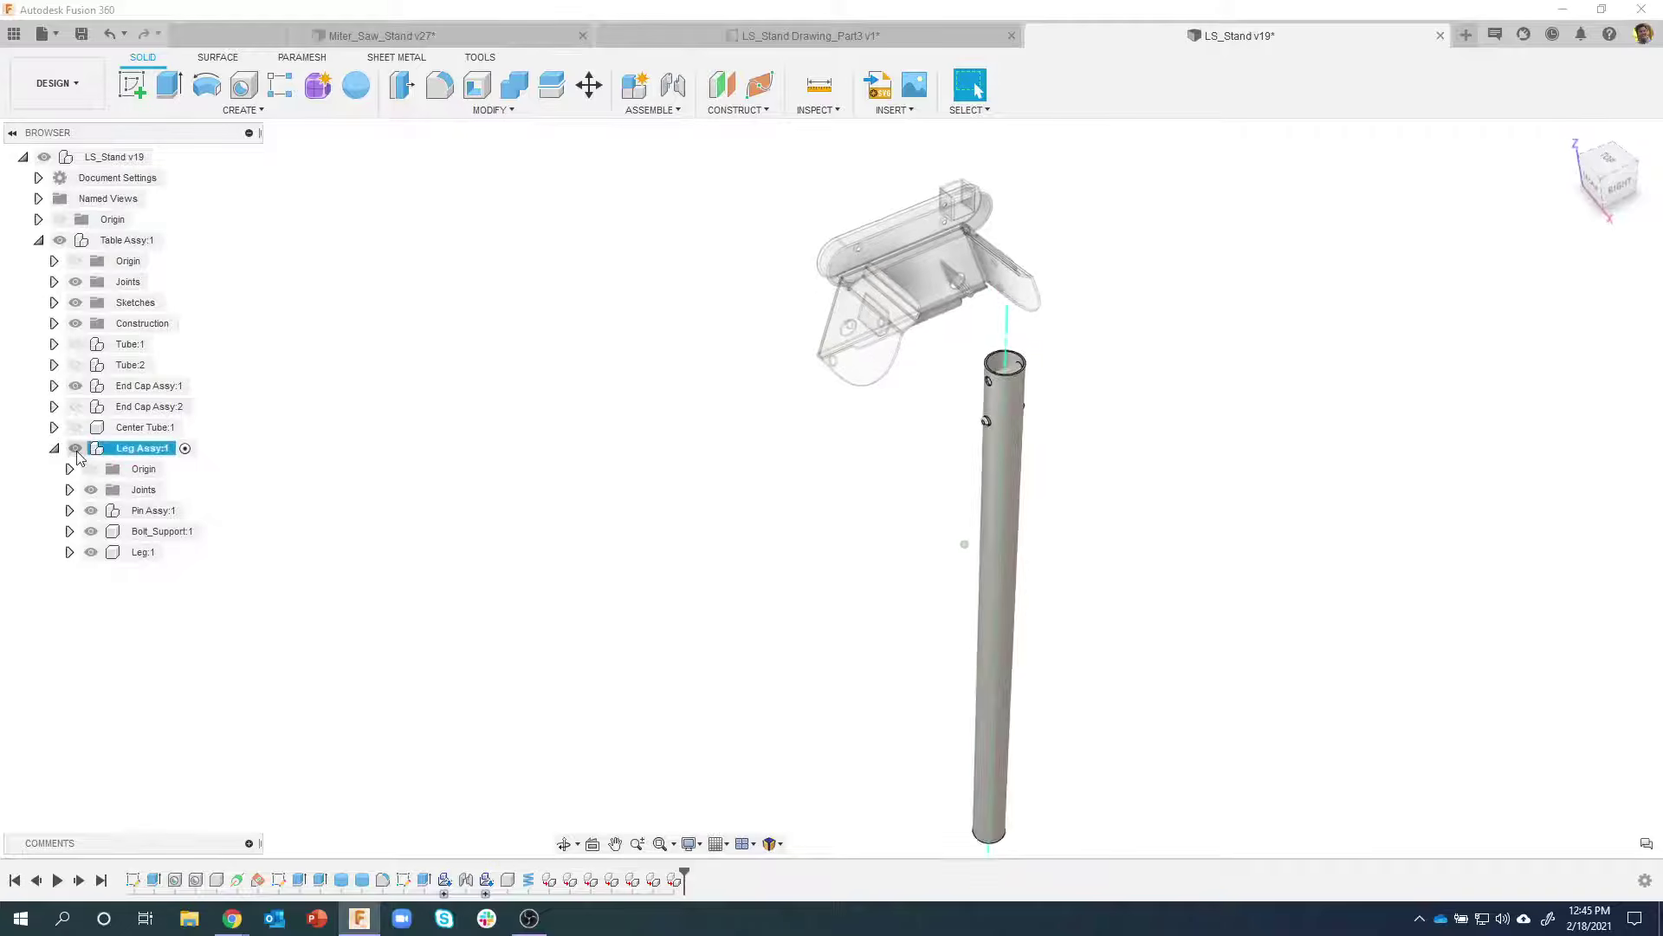
{"action": "left_click", "coordinate": [76, 449]}
{"action": "left_click", "coordinate": [76, 448]}
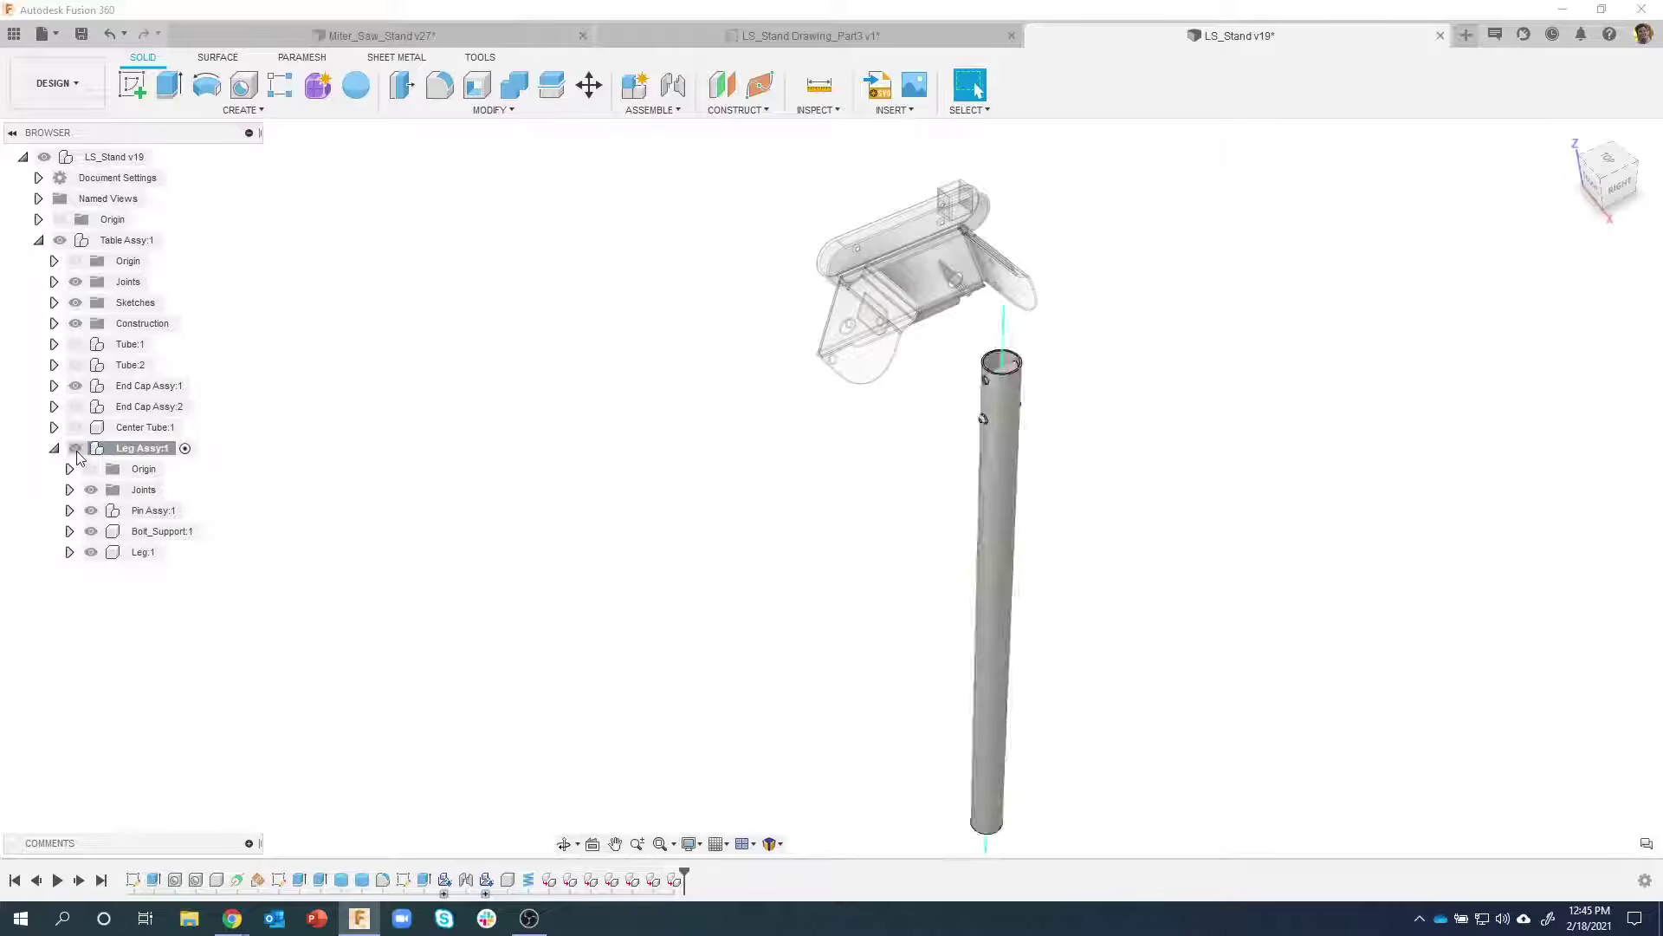
{"action": "left_click", "coordinate": [76, 449]}
{"action": "left_click", "coordinate": [76, 449]}
{"action": "left_click", "coordinate": [155, 510]}
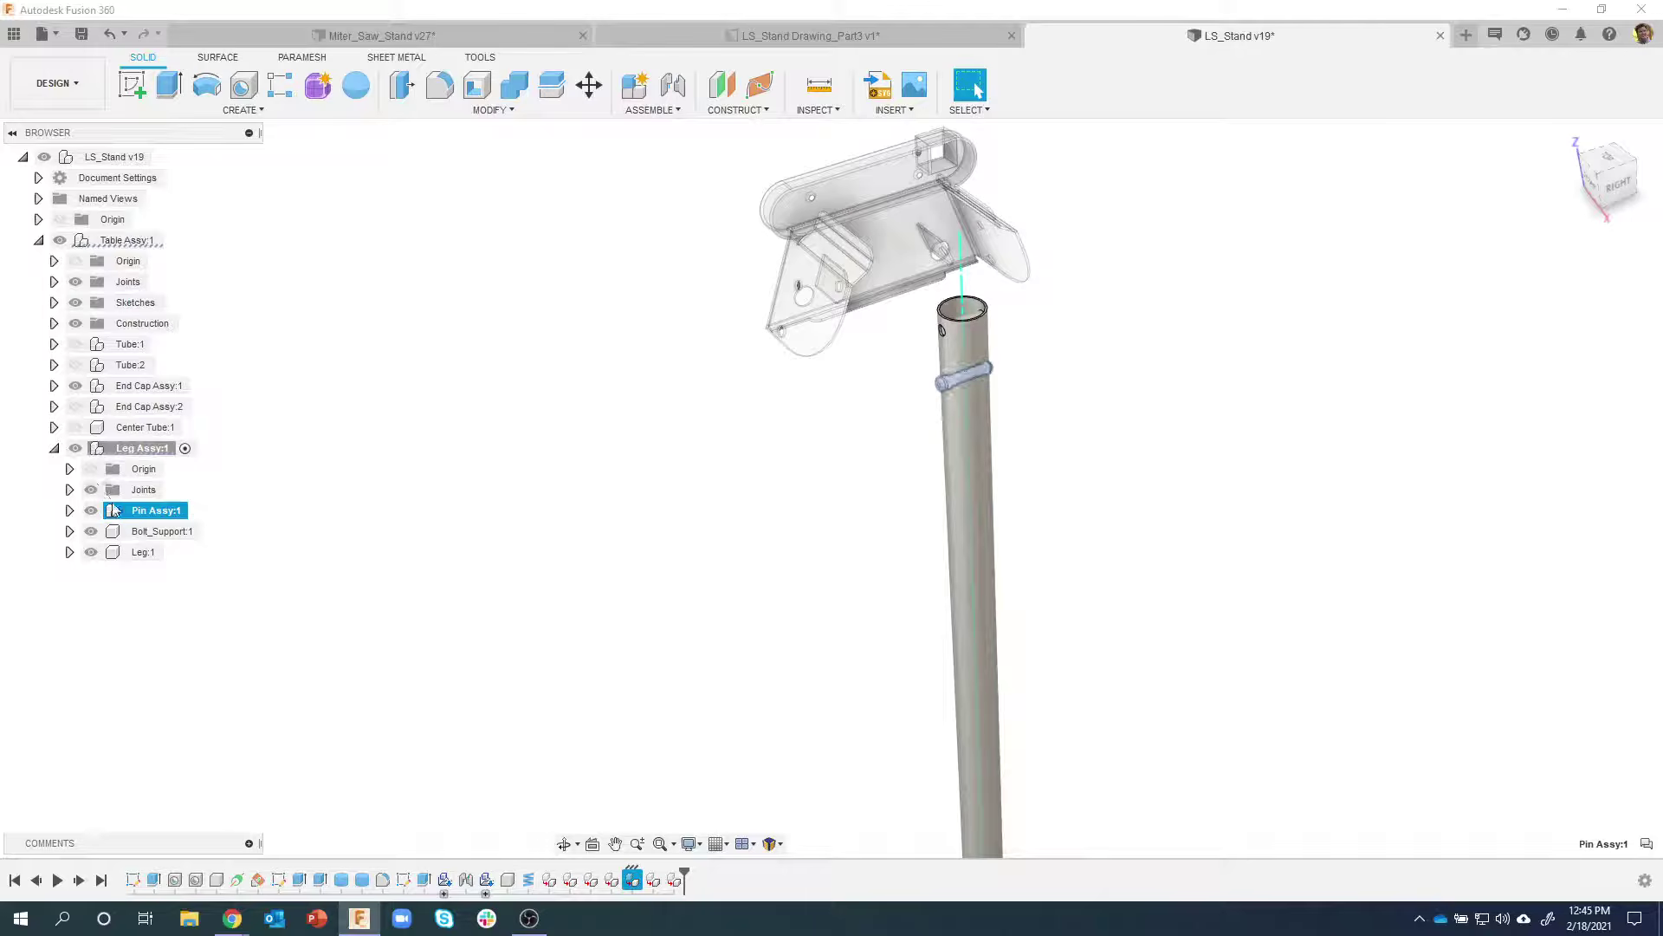
{"action": "left_click", "coordinate": [153, 532]}
{"action": "left_click", "coordinate": [148, 553]}
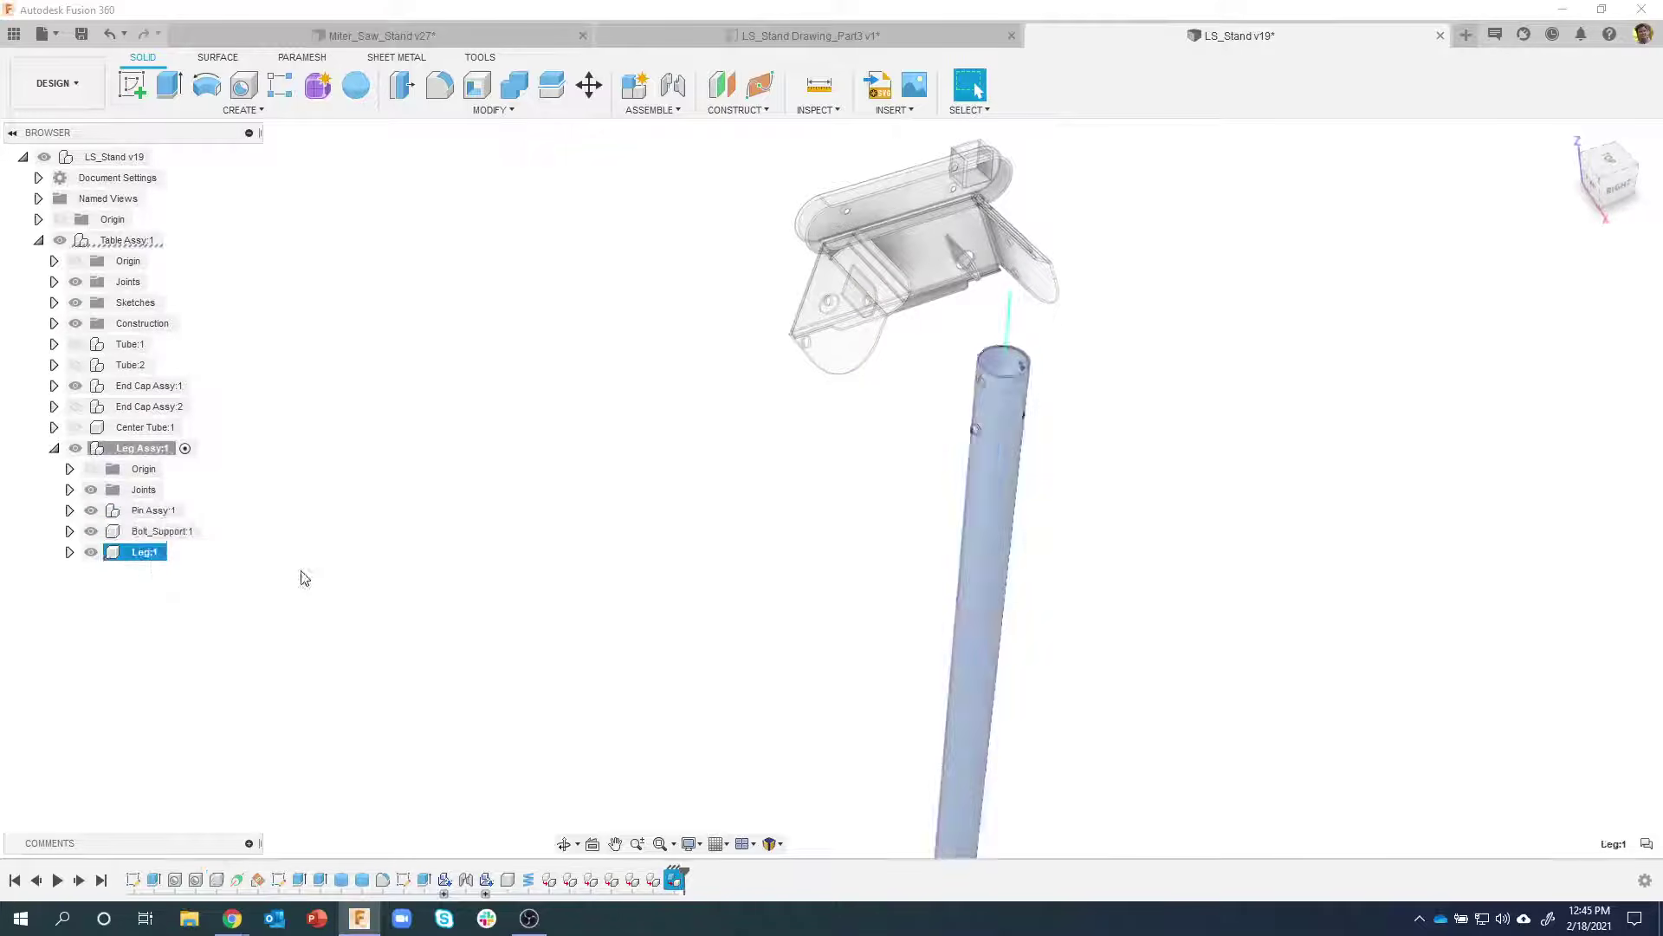
{"action": "key", "text": "Escape"}
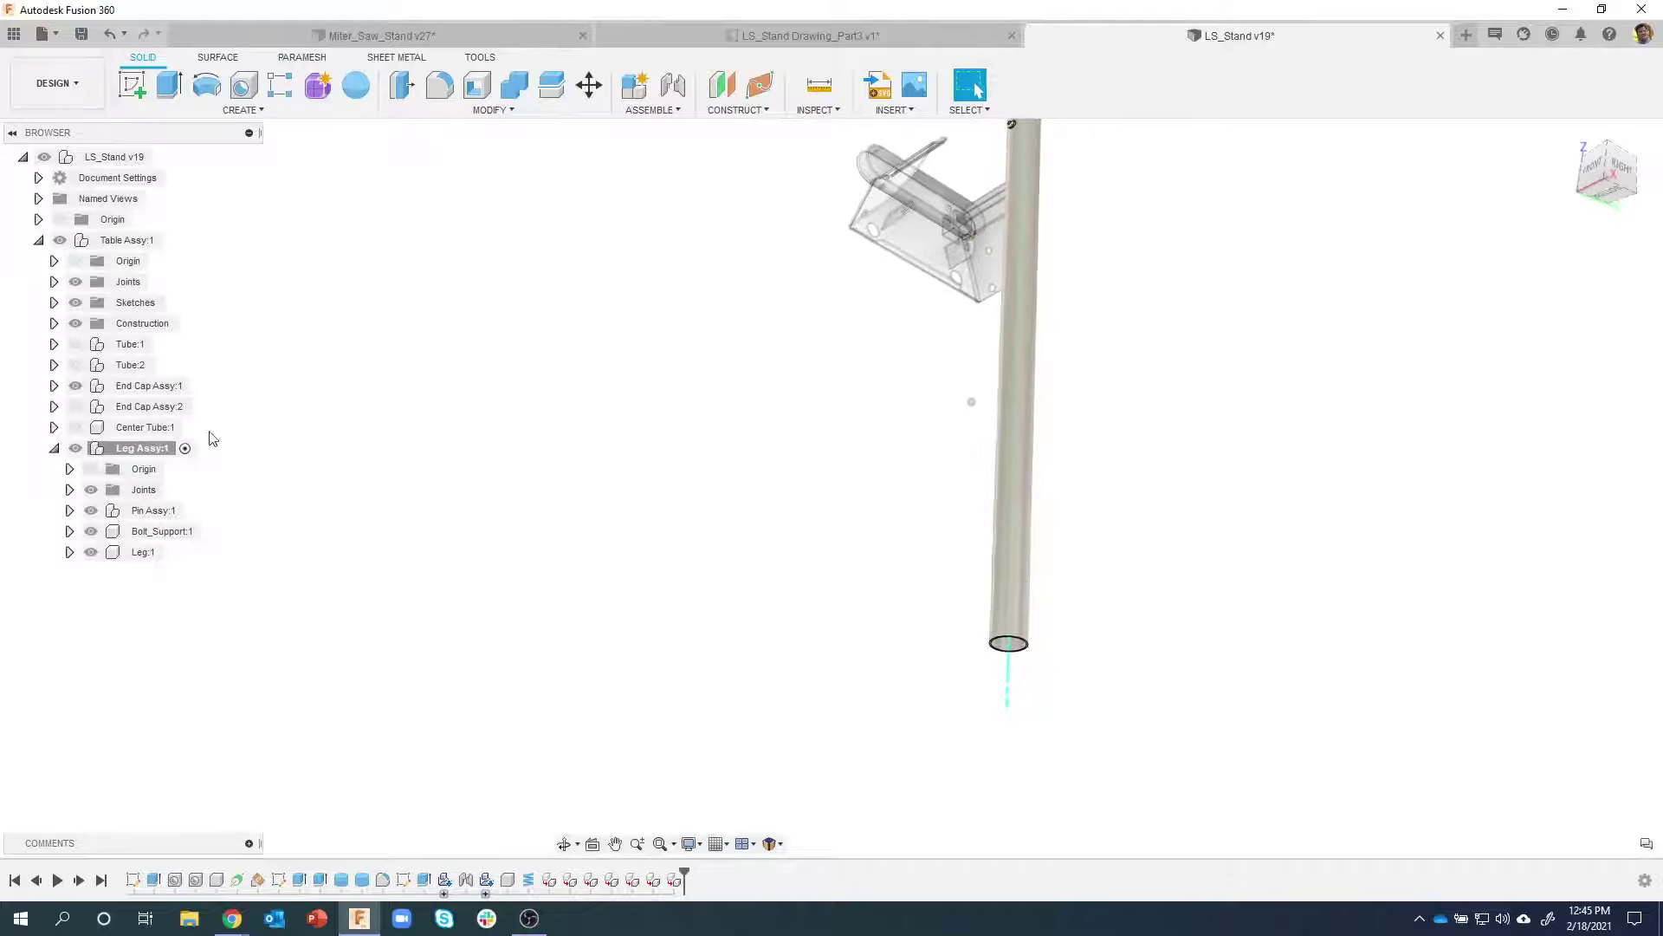
Create an internal standard component named Foot under Leg Assy and make it the active component
{"action": "right_click", "coordinate": [144, 453]}
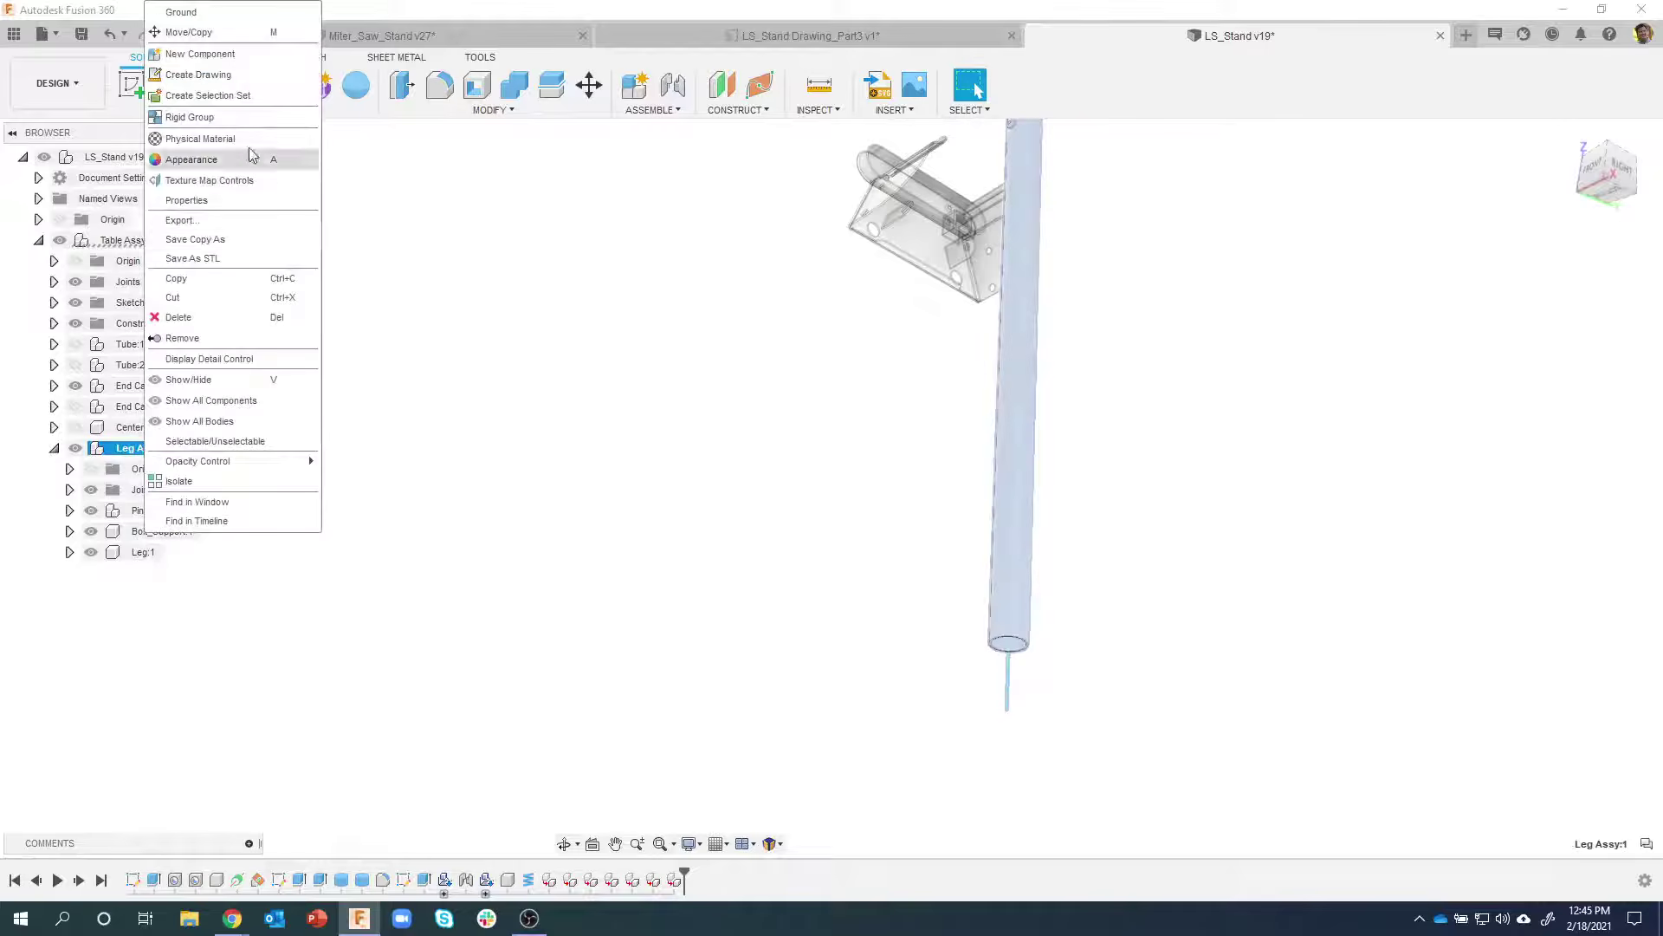
{"action": "left_click", "coordinate": [199, 54]}
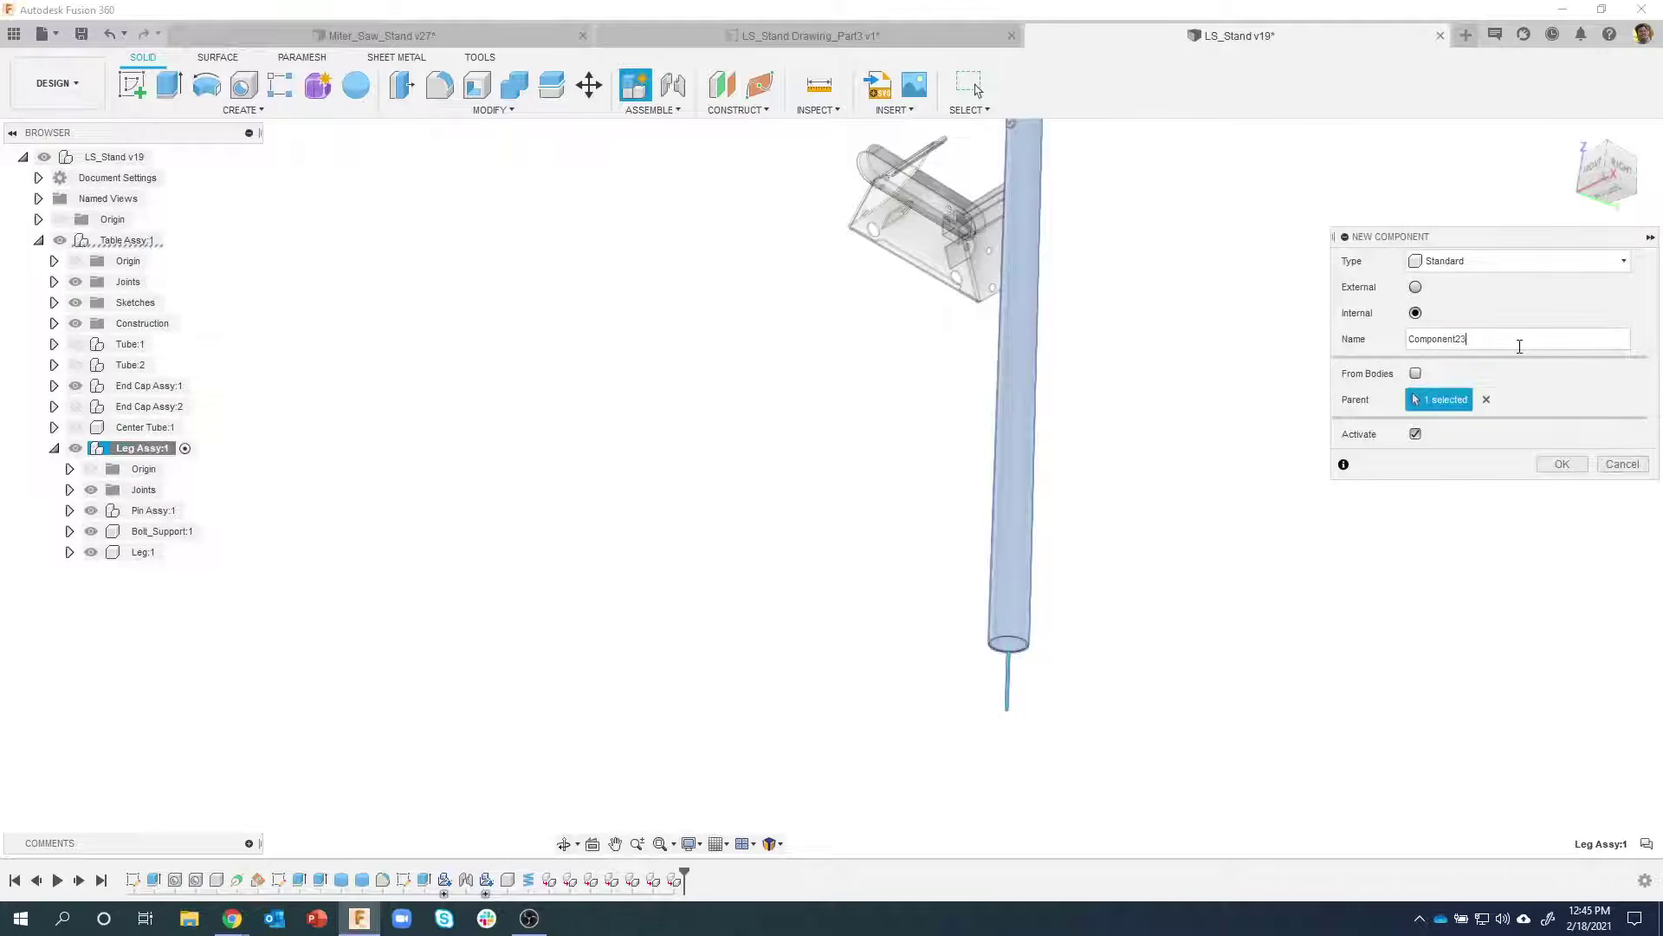
{"action": "left_click_drag", "start_coordinate": [1520, 346], "coordinate": [1395, 345]}
{"action": "type", "text": "Foot"}
{"action": "key", "text": "Return"}
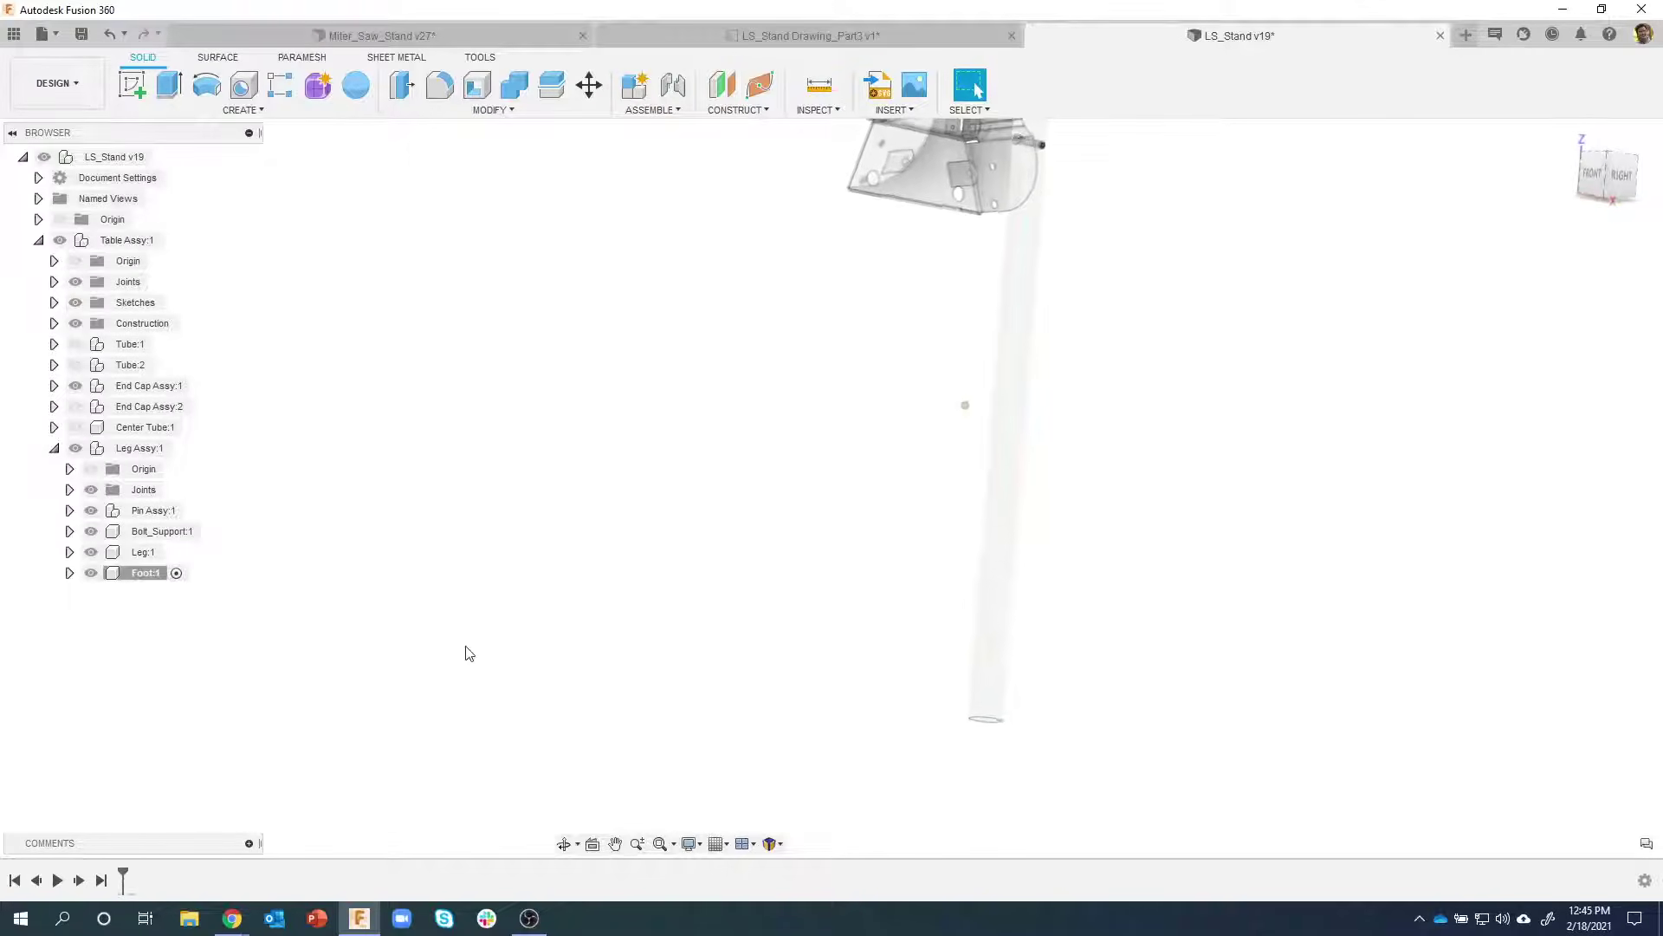
Create a new-body cylinder with a 45 mm diameter and 20 mm height on the horizontal plane, clear of the leg
{"action": "left_click", "coordinate": [242, 110]}
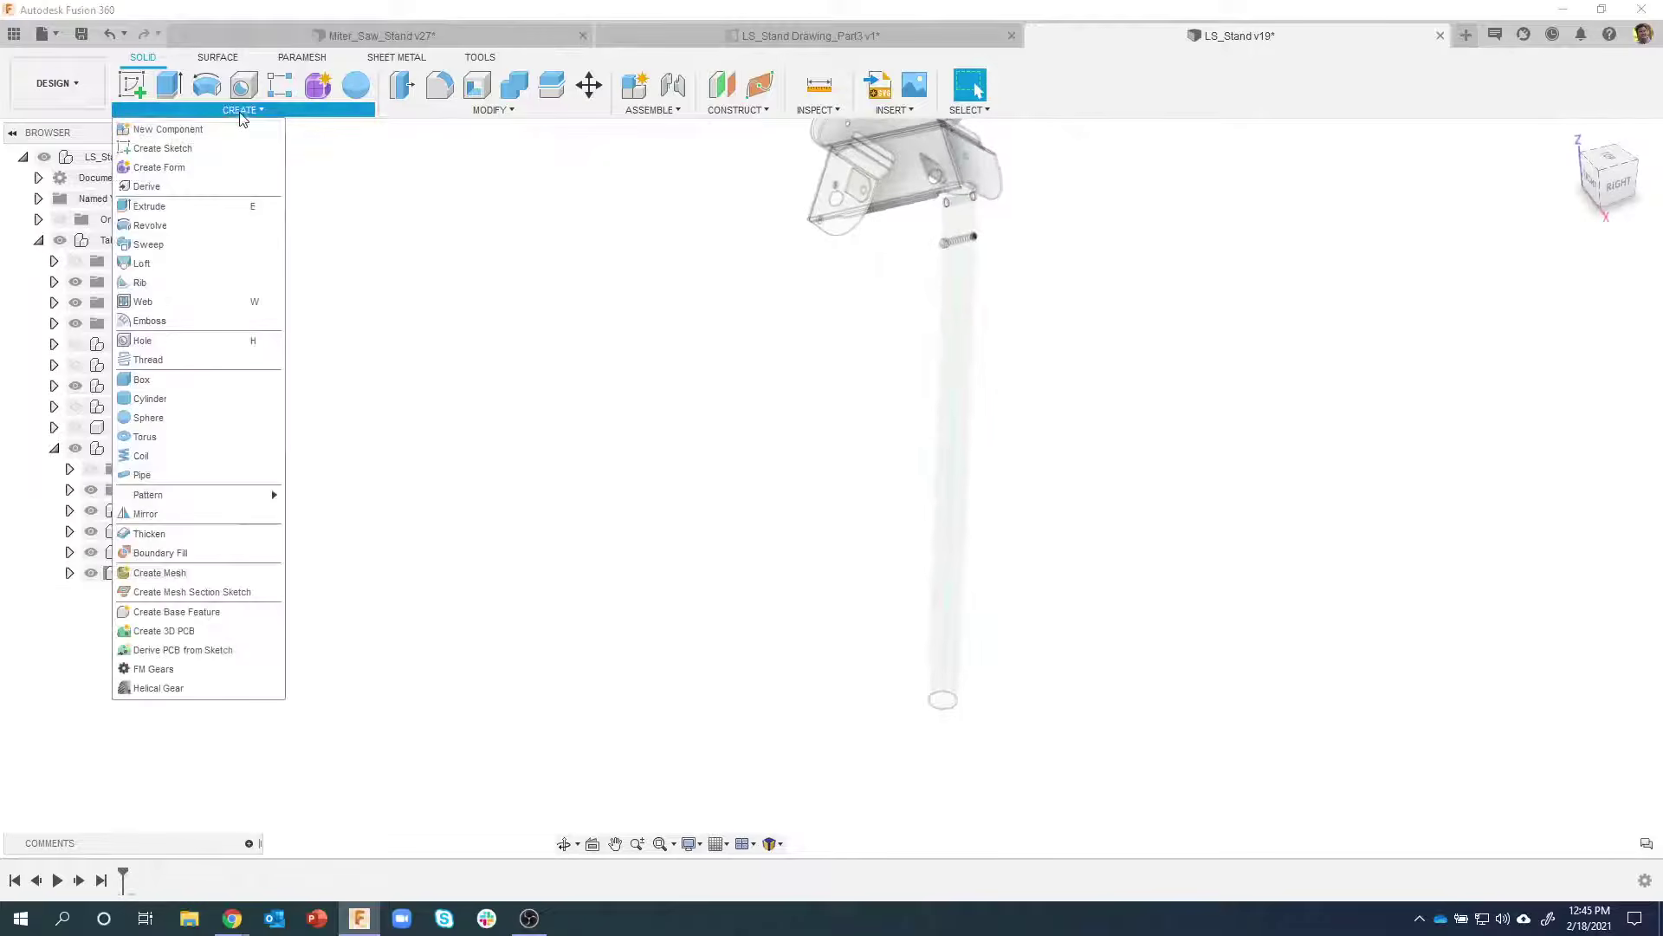
{"action": "left_click", "coordinate": [168, 397]}
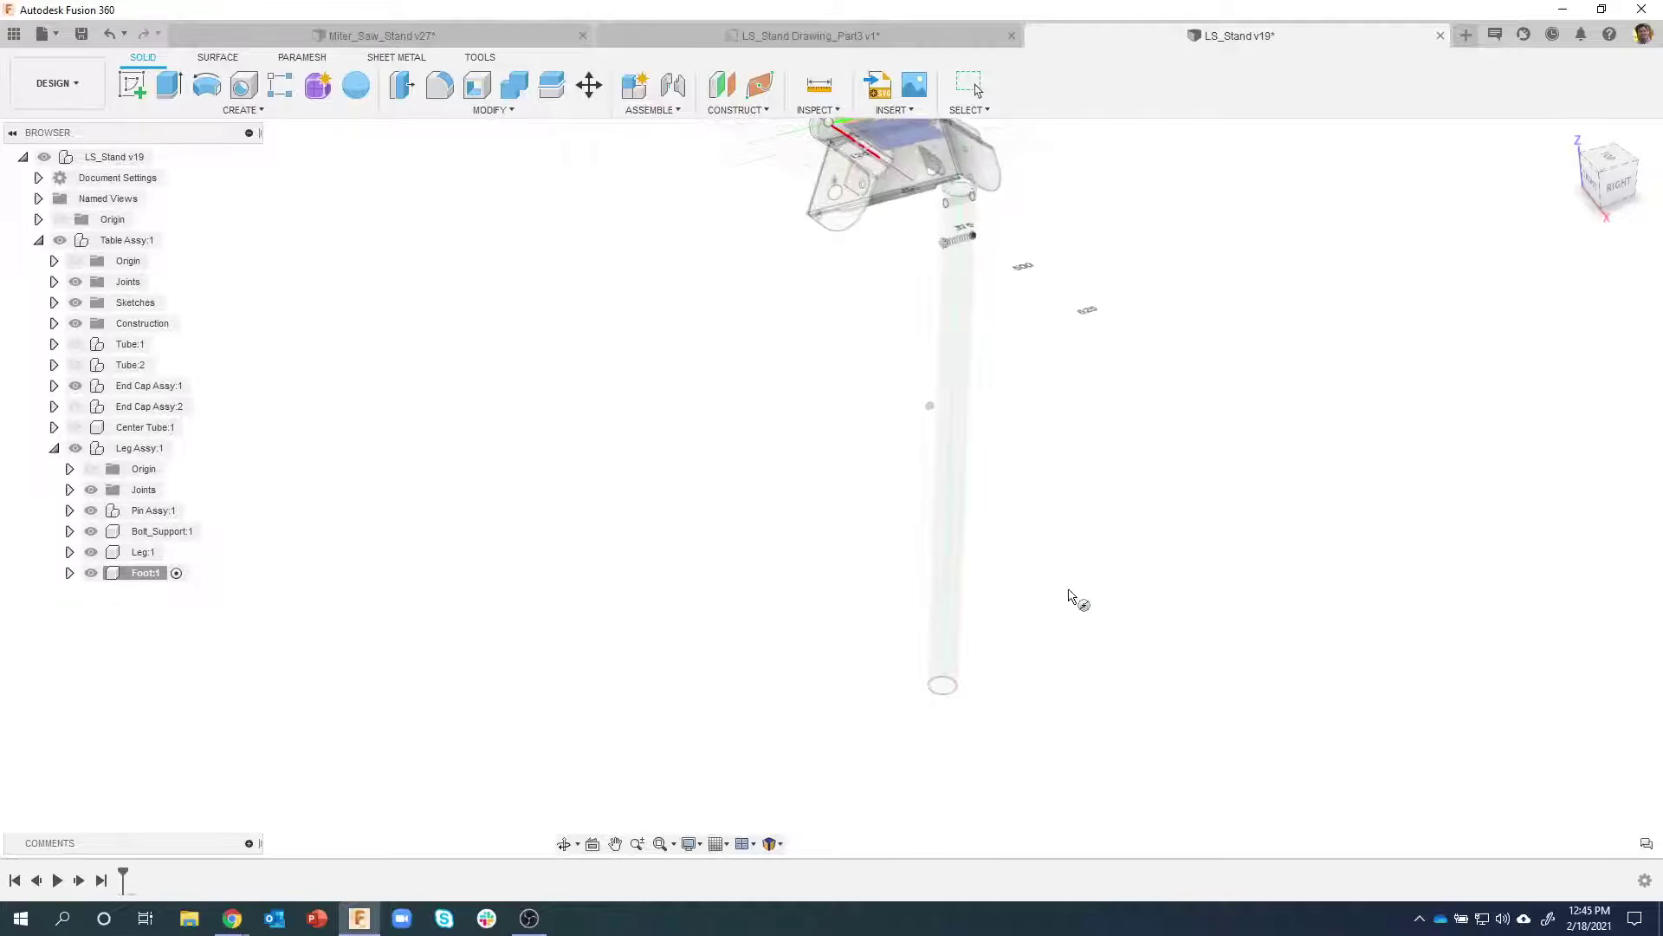
{"action": "left_click", "coordinate": [853, 321]}
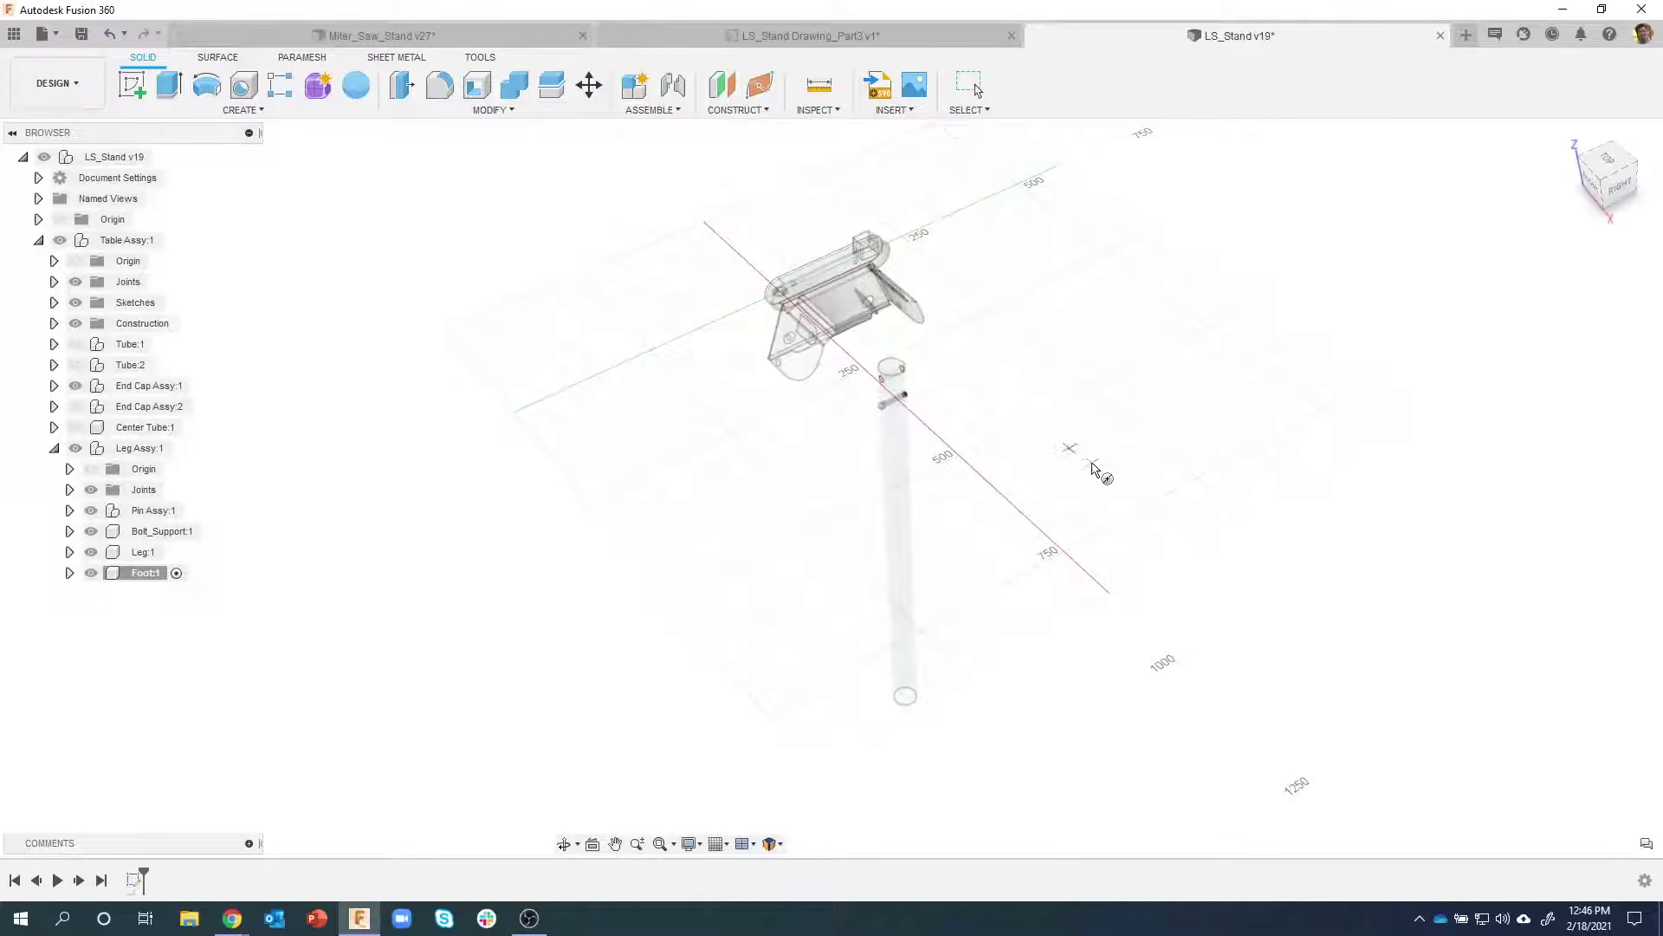
{"action": "left_click", "coordinate": [1094, 468]}
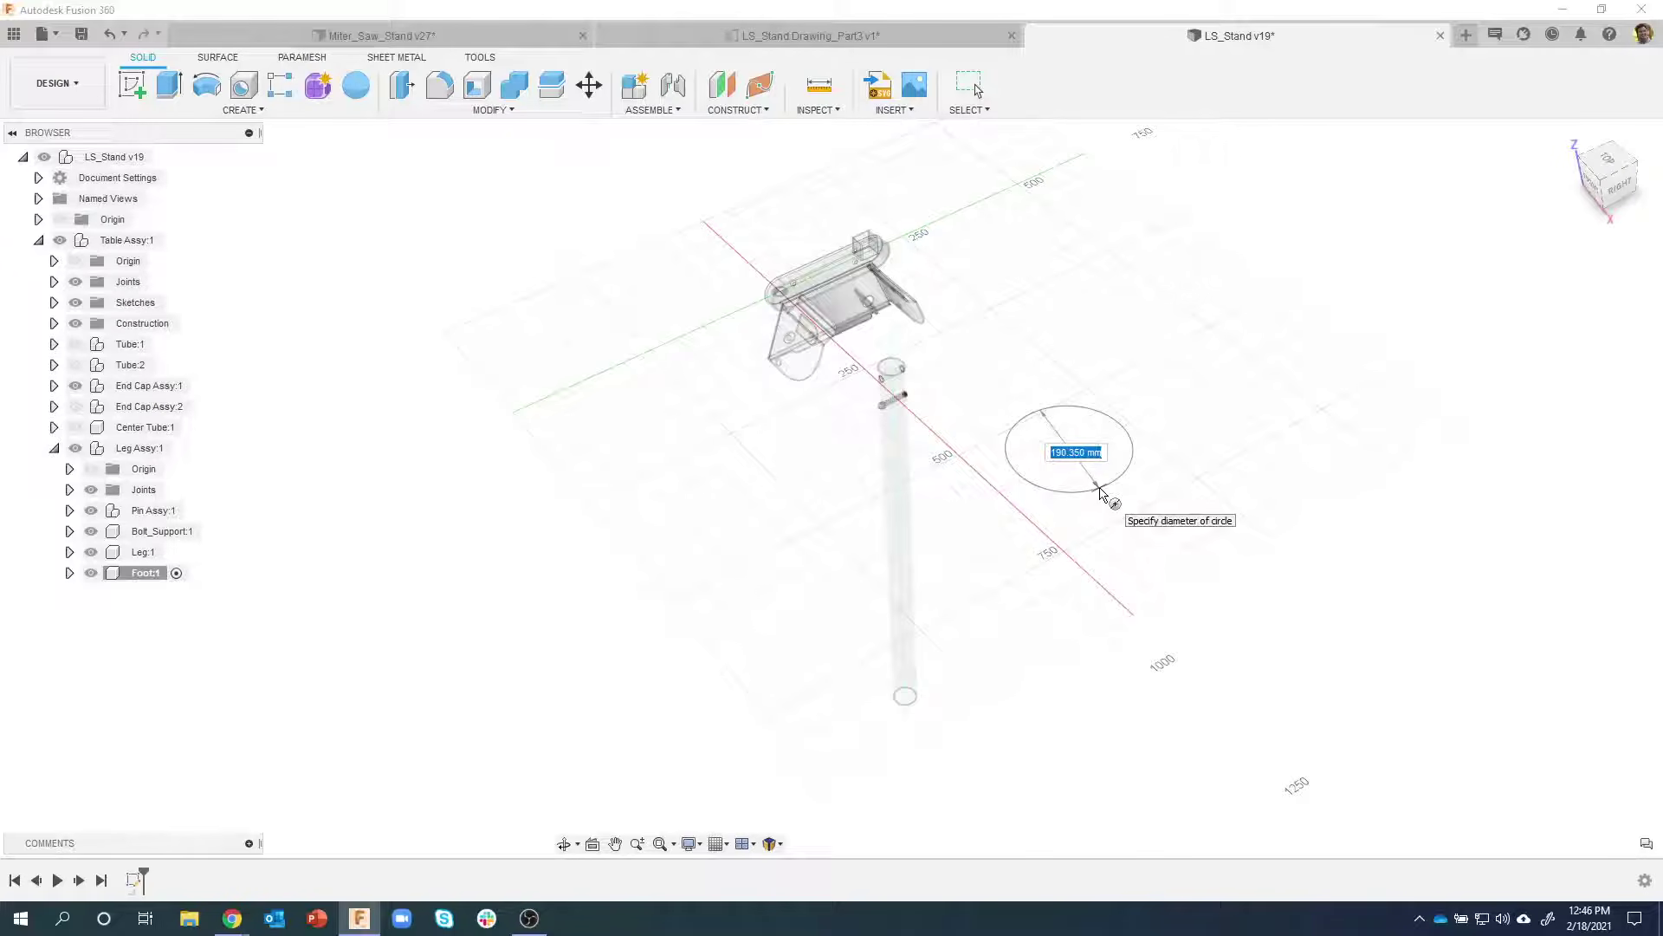
{"action": "type", "text": "40"}
{"action": "key", "text": "Return"}
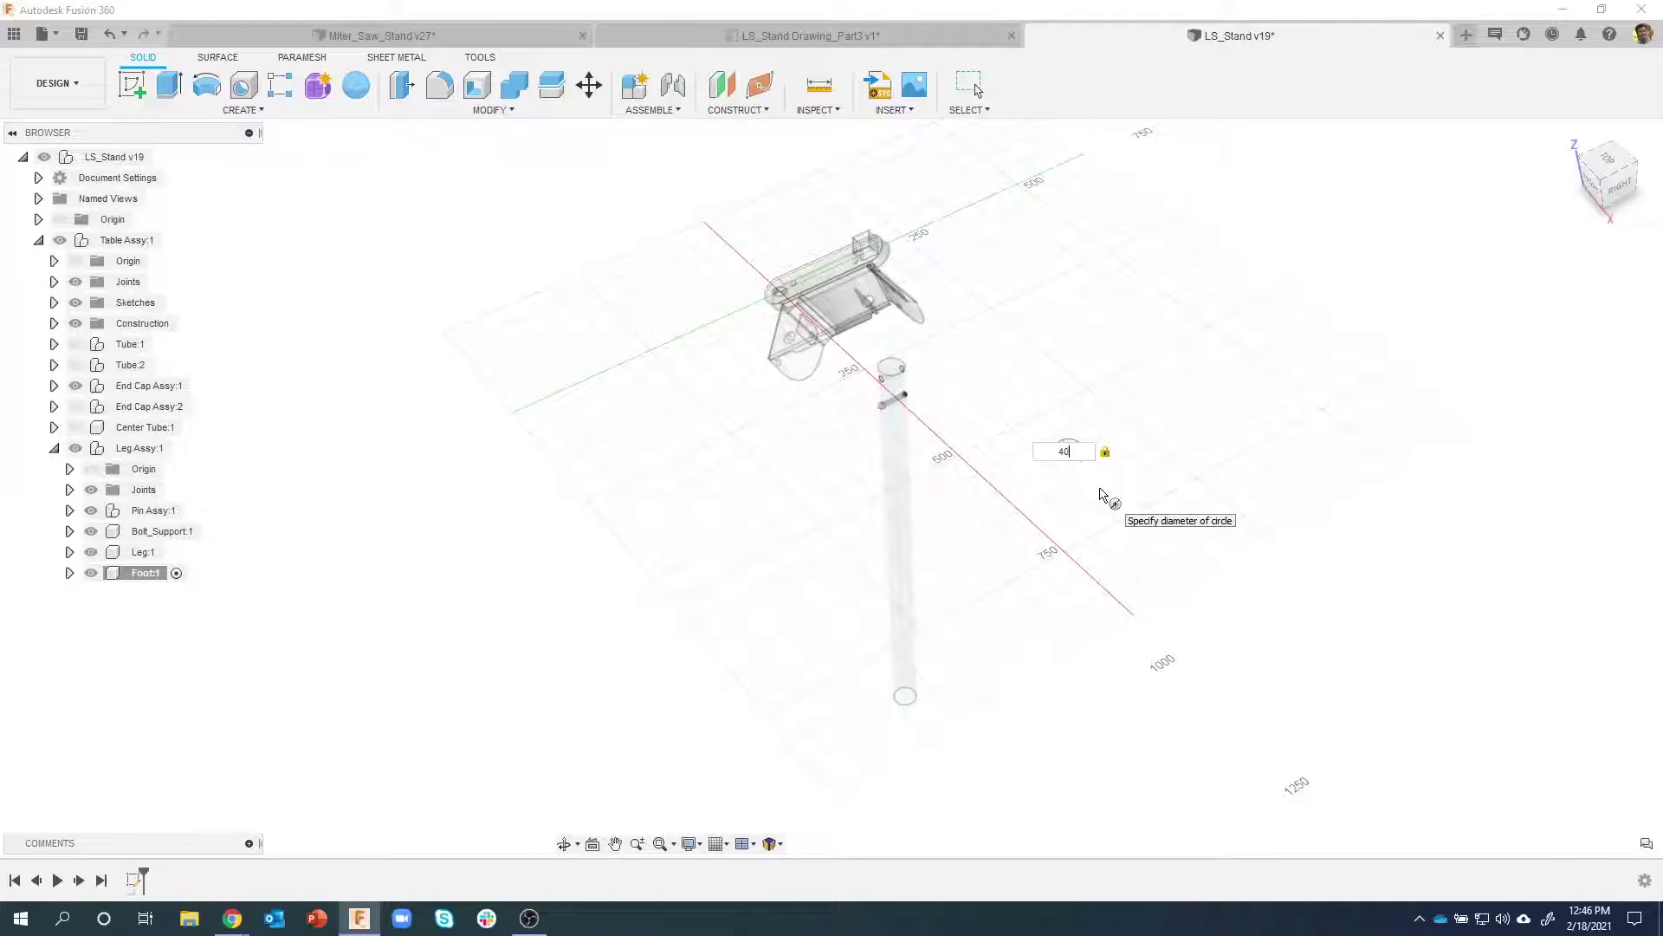
{"action": "type", "text": "5"}
{"action": "key", "text": "Return"}
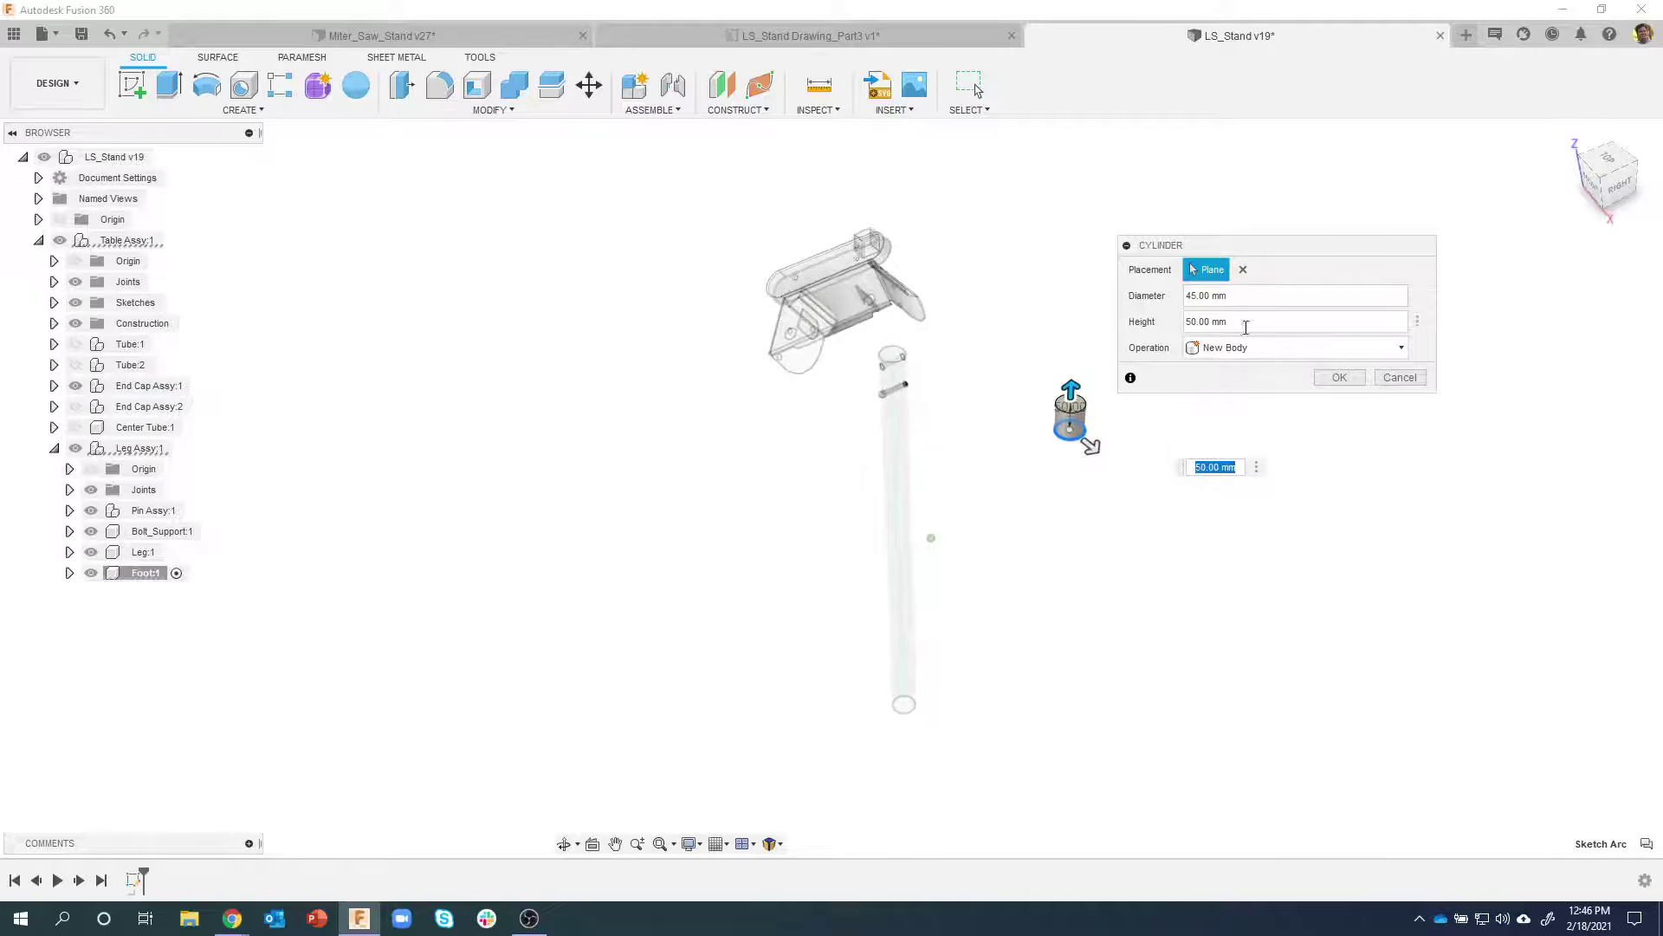
{"action": "left_click_drag", "start_coordinate": [1246, 328], "coordinate": [1170, 334]}
{"action": "type", "text": "20"}
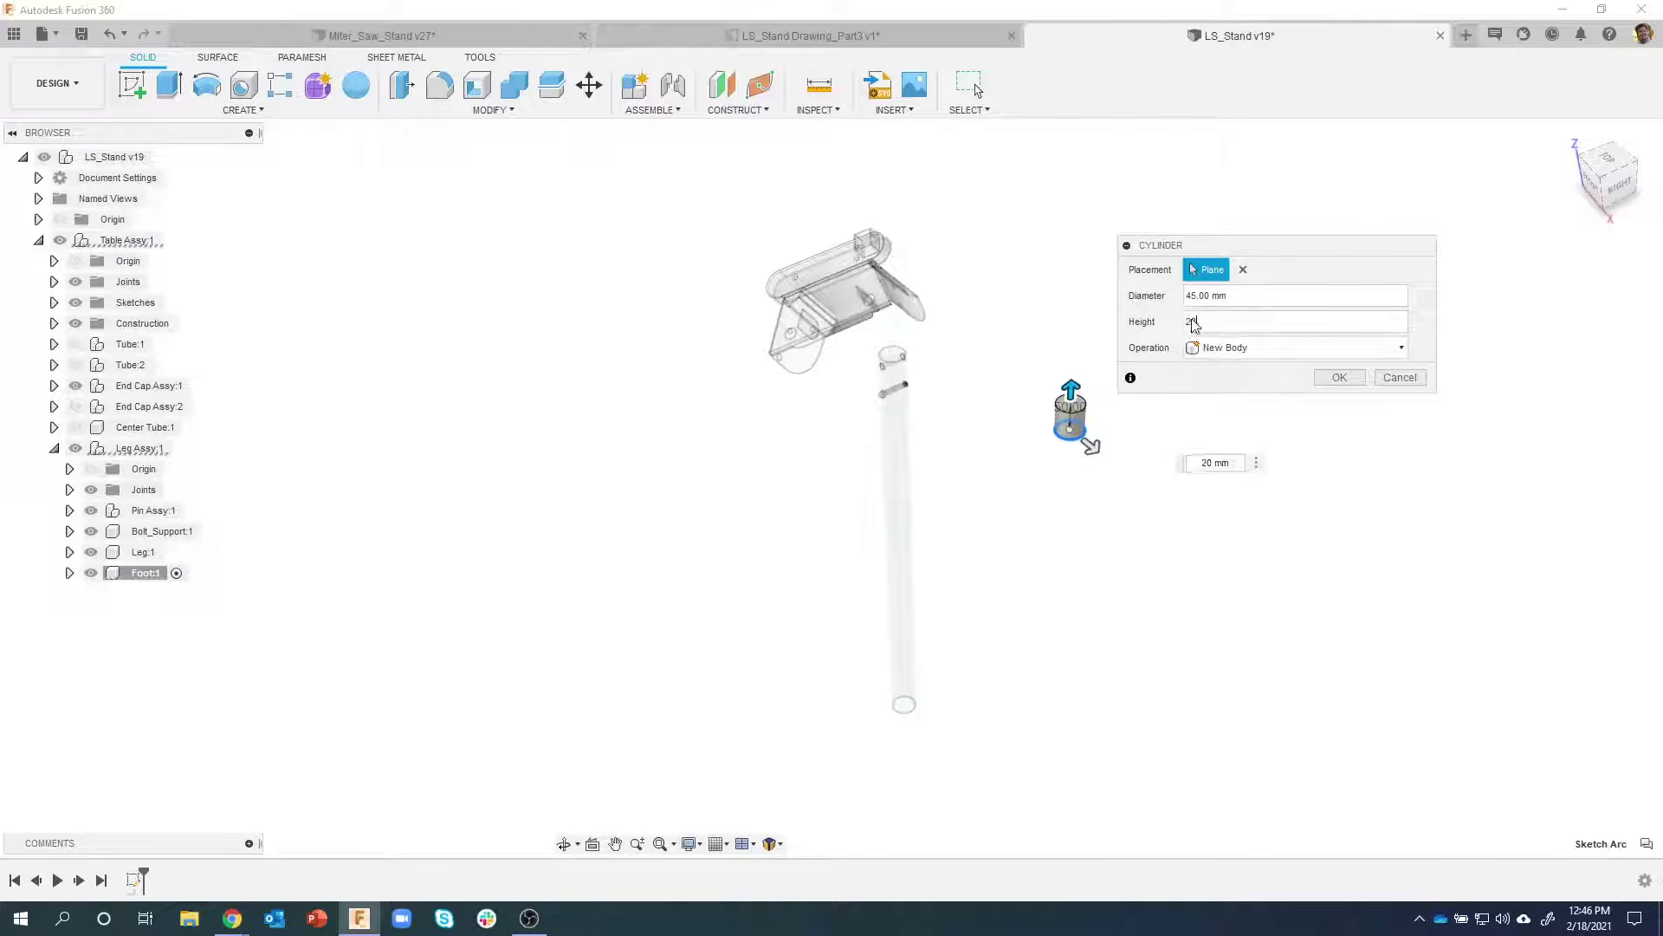
{"action": "left_click", "coordinate": [1330, 378]}
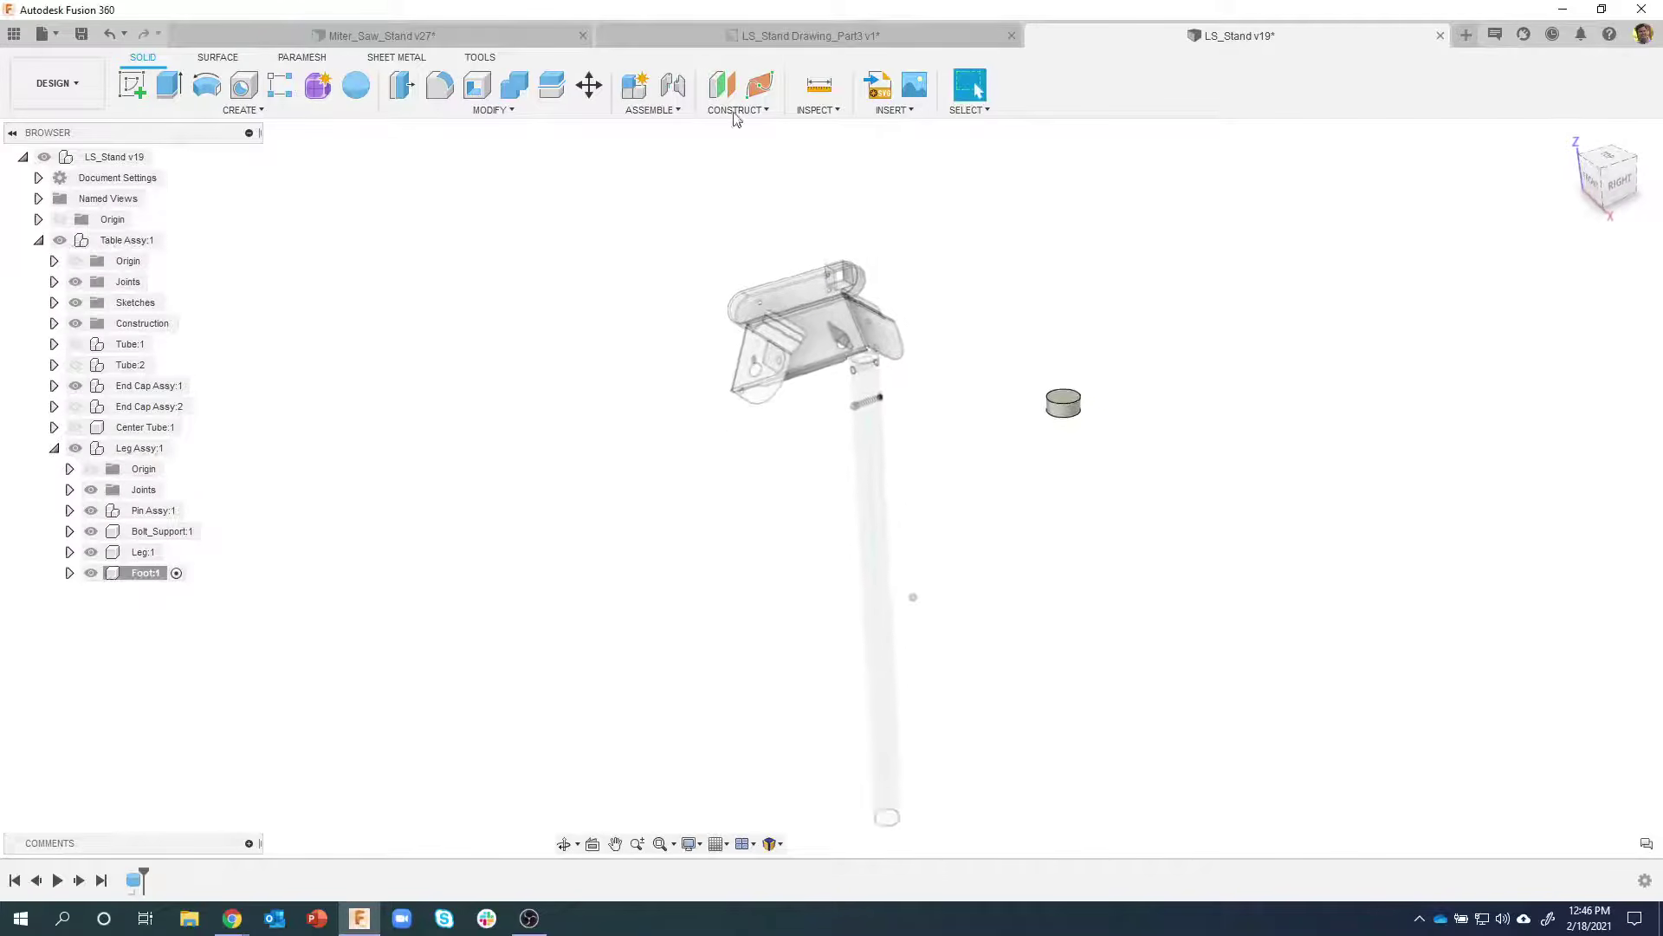
Switch to the LS_Stand Drawing_Part3 document and examine the Foot sheet's diameter and height dimensions
{"action": "left_click", "coordinate": [810, 36]}
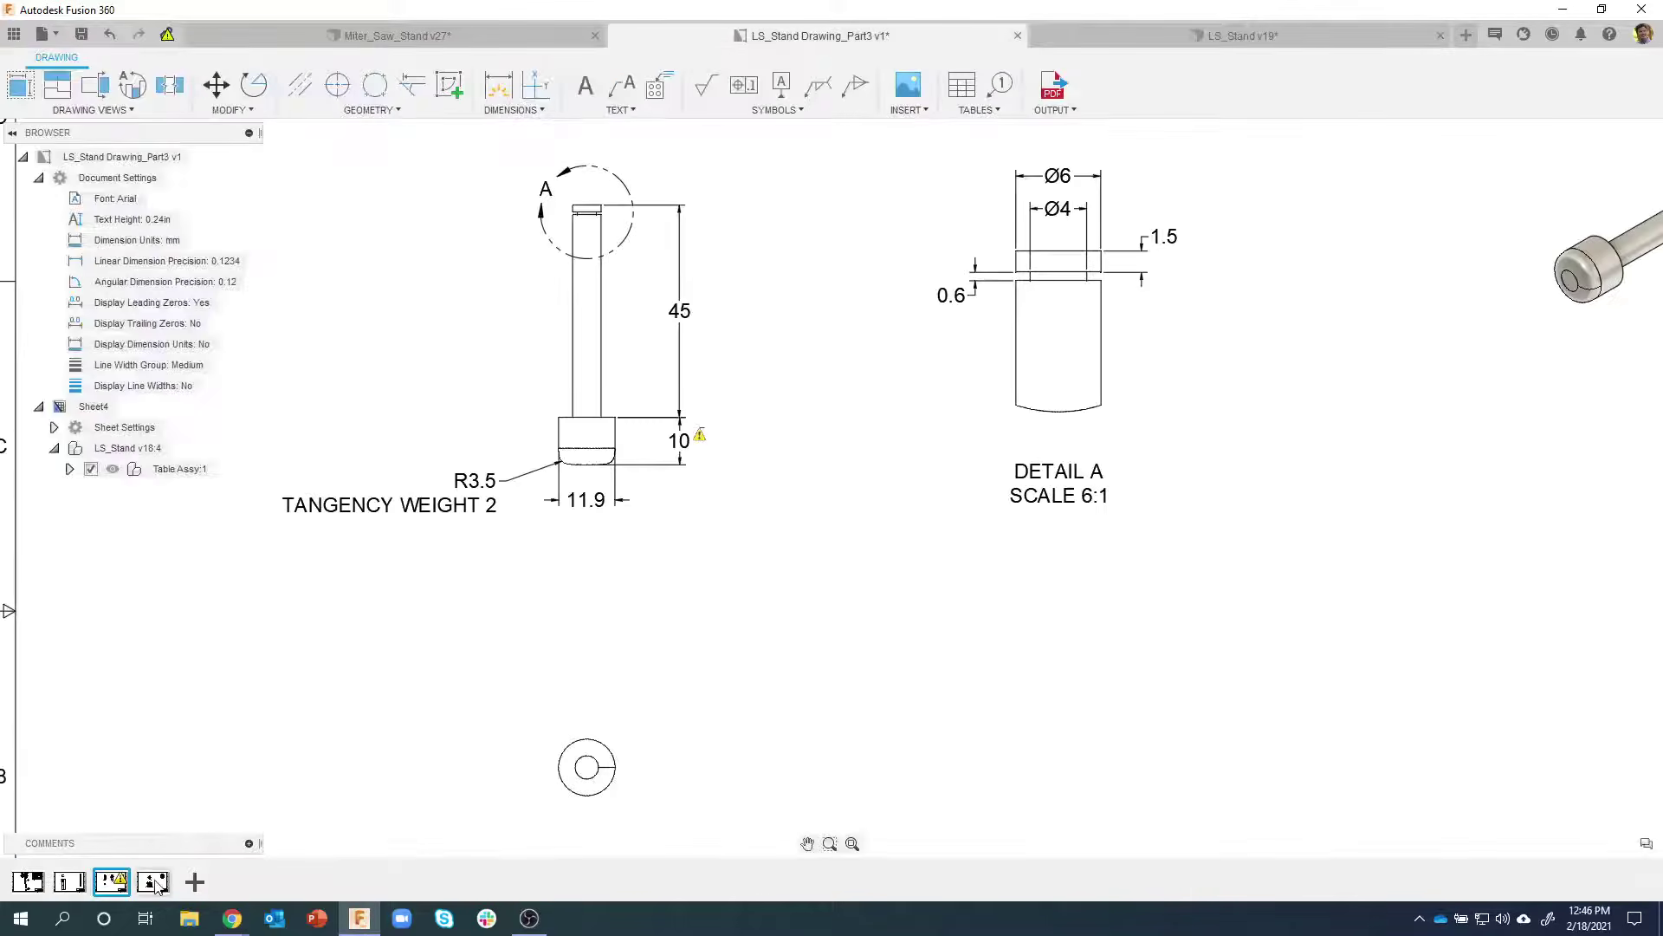
{"action": "left_click", "coordinate": [154, 882]}
{"action": "scroll", "coordinate": [783, 426], "scroll_direction": "up", "scroll_amount": 1}
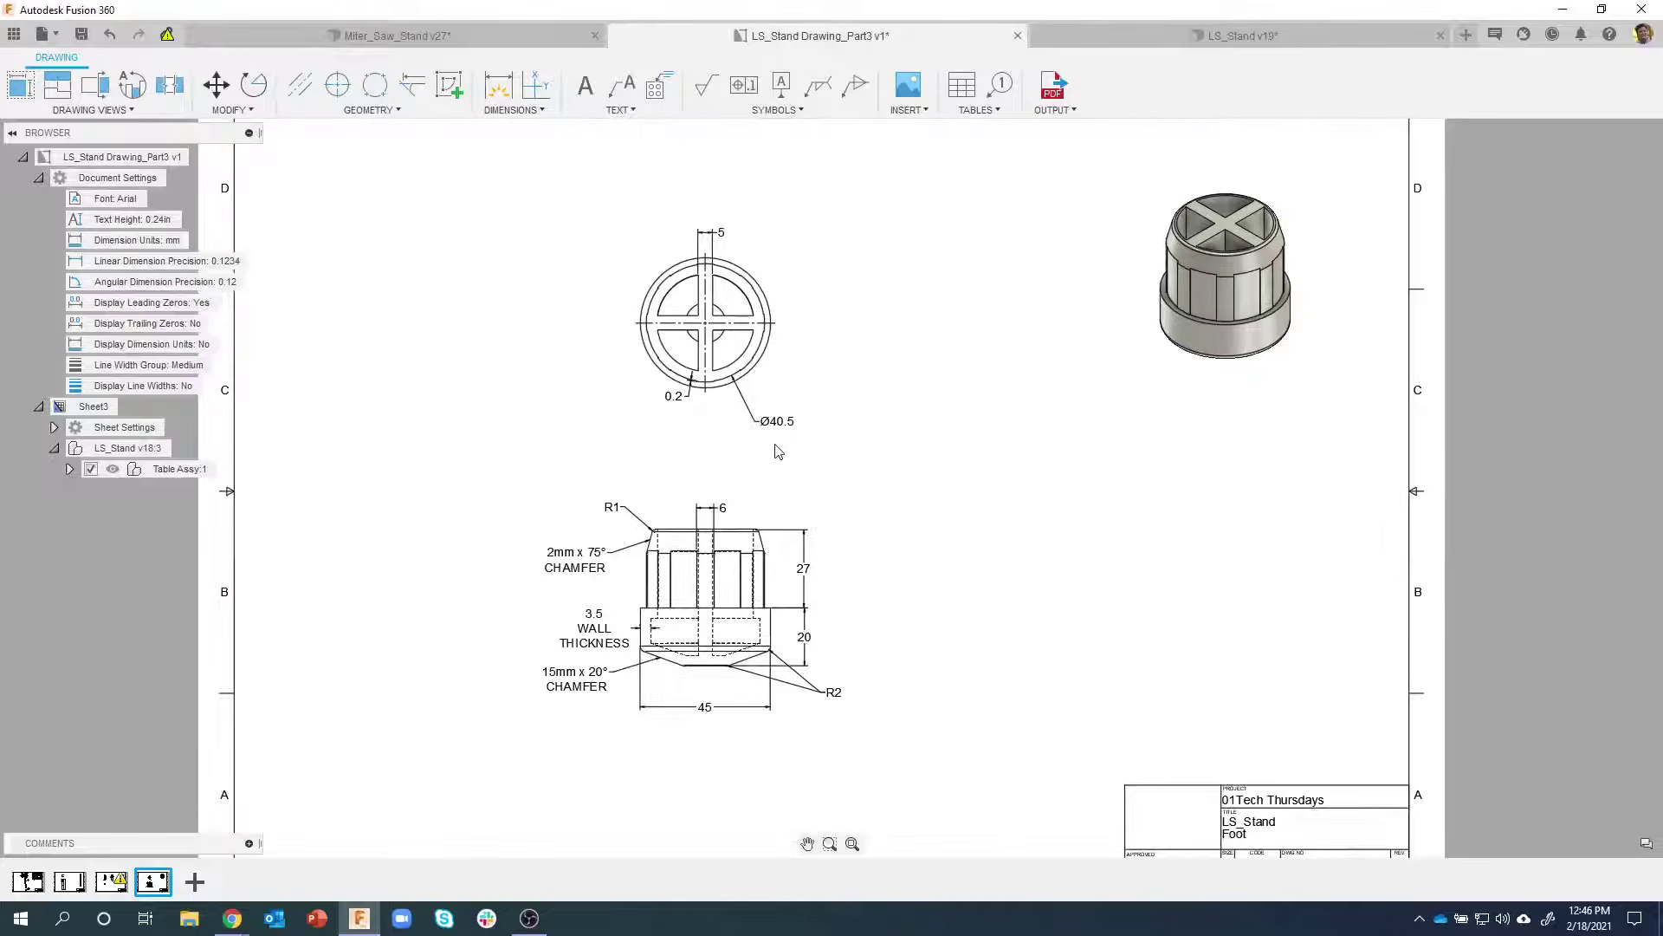
{"action": "left_click", "coordinate": [785, 436]}
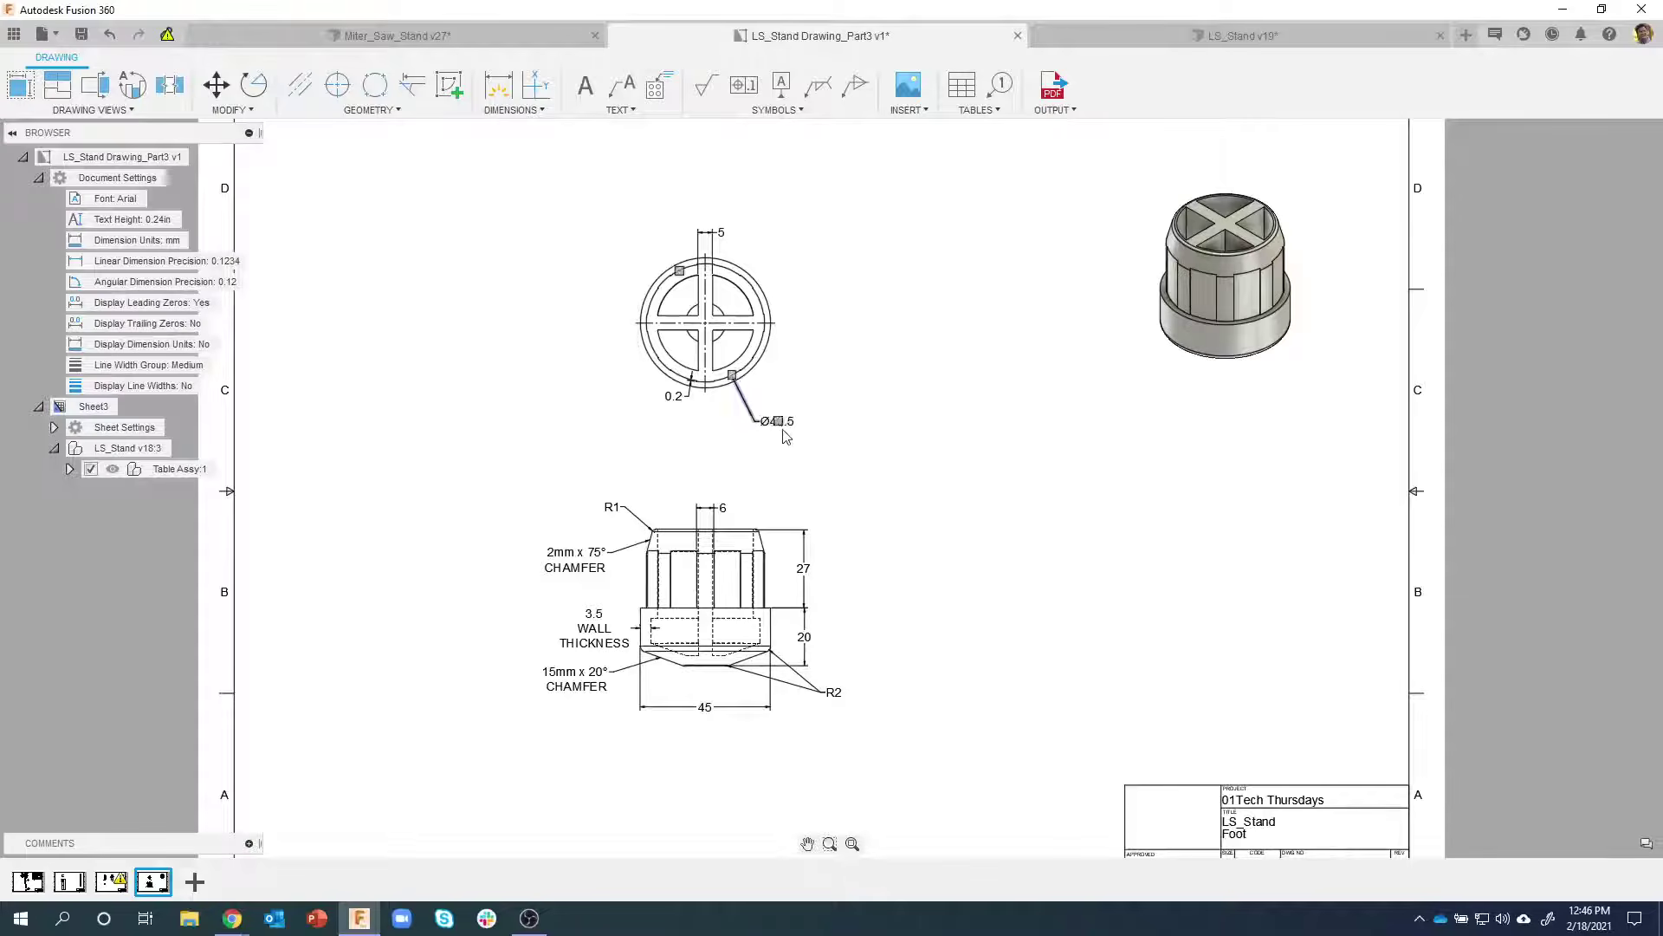
{"action": "left_click", "coordinate": [806, 639]}
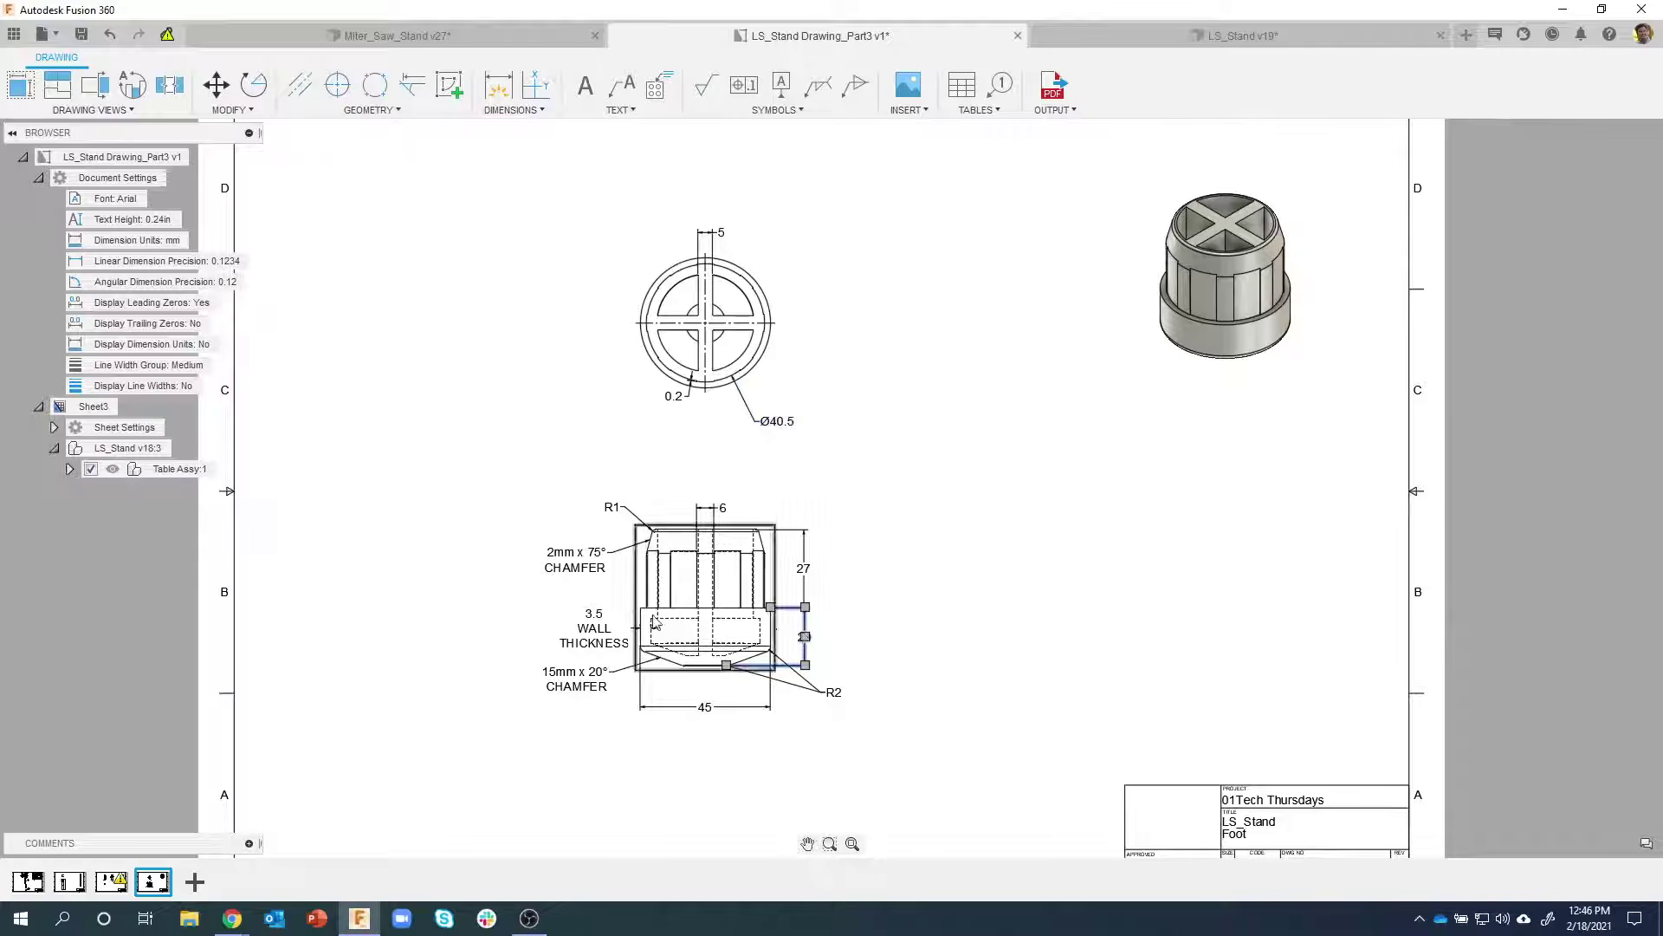
{"action": "left_click", "coordinate": [920, 564]}
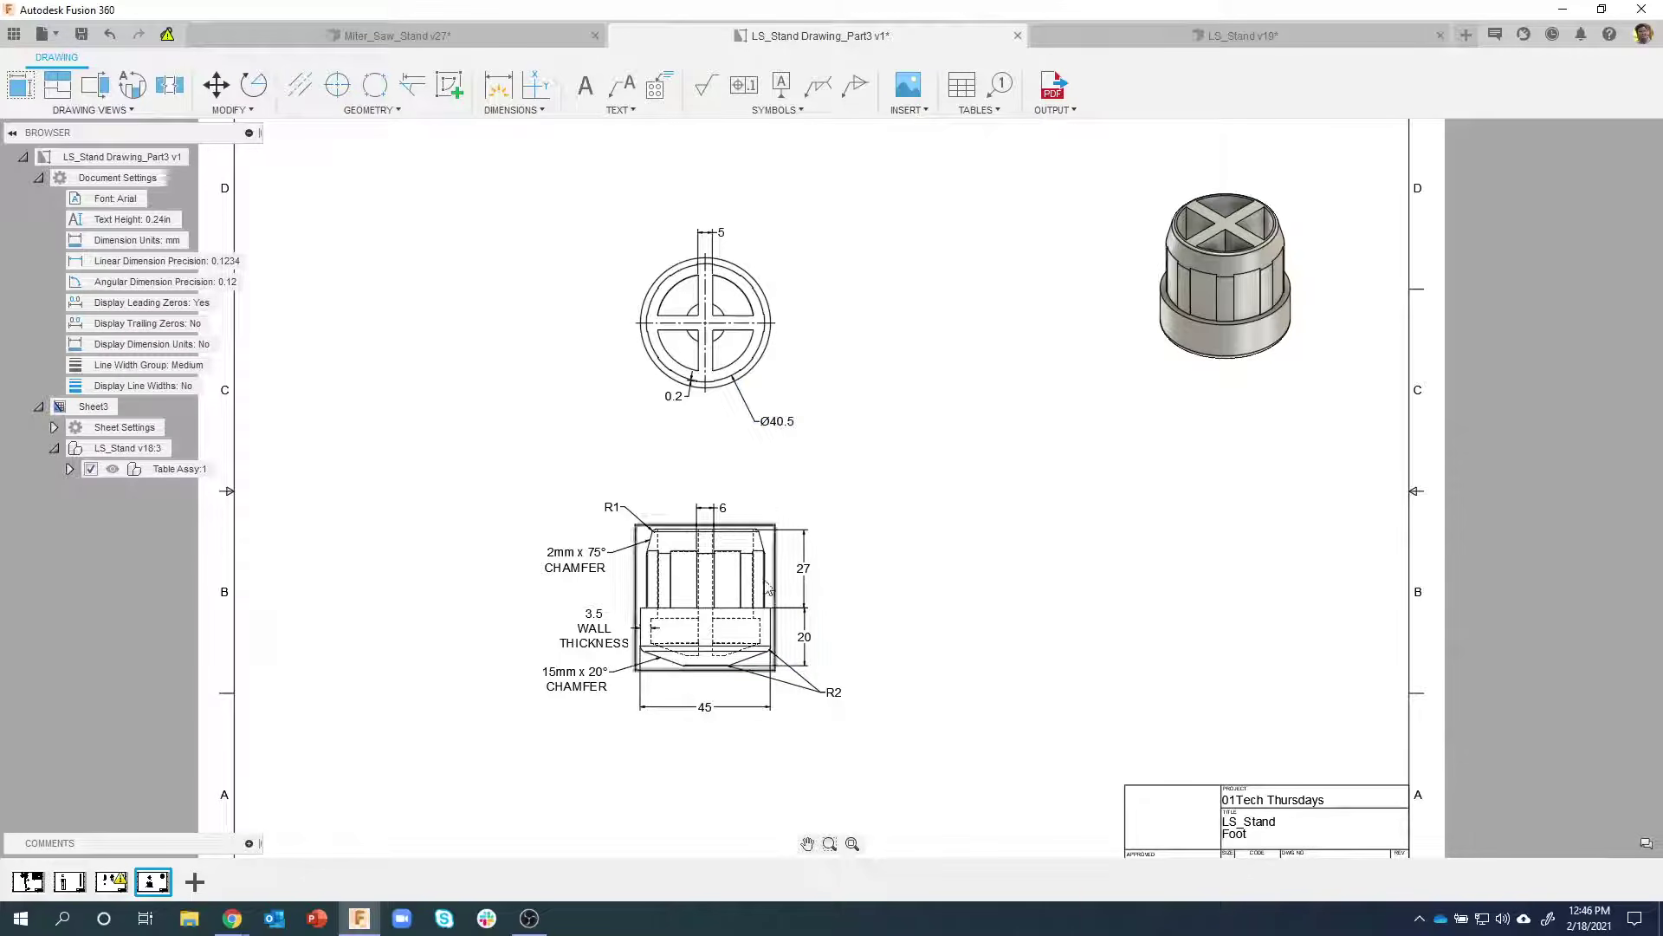
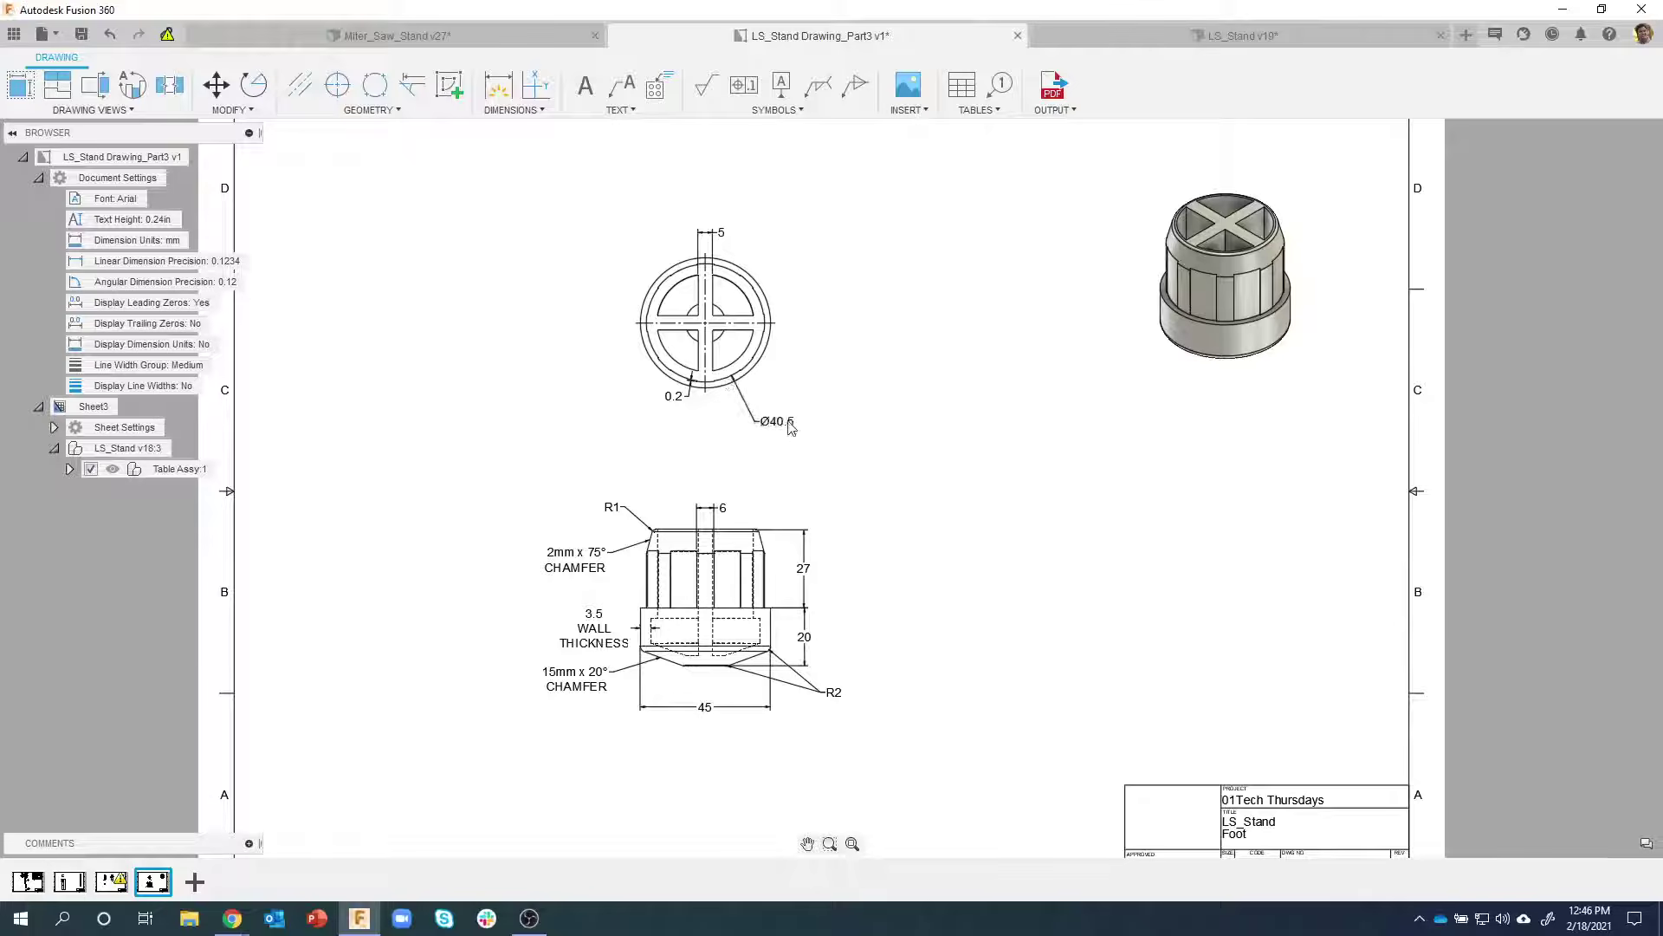
Back in the LS_Stand model, join a concentric cylinder of 40.5 mm diameter and 27 mm height onto the foot's top face
{"action": "left_click", "coordinate": [1132, 38]}
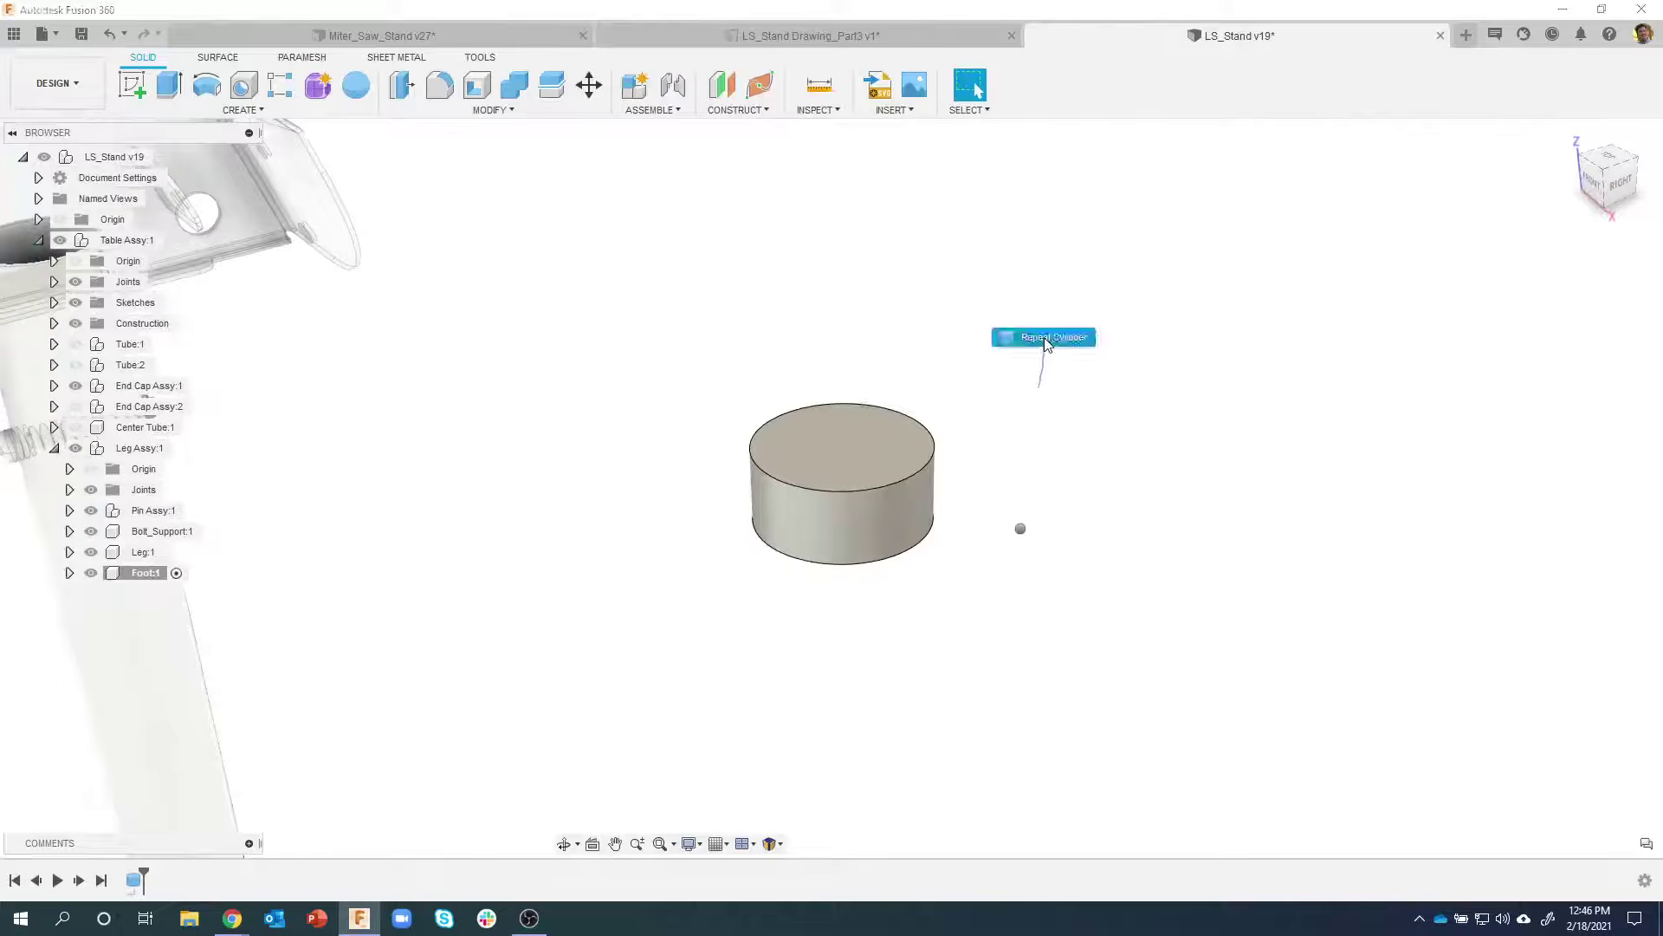
{"action": "left_click", "coordinate": [863, 444]}
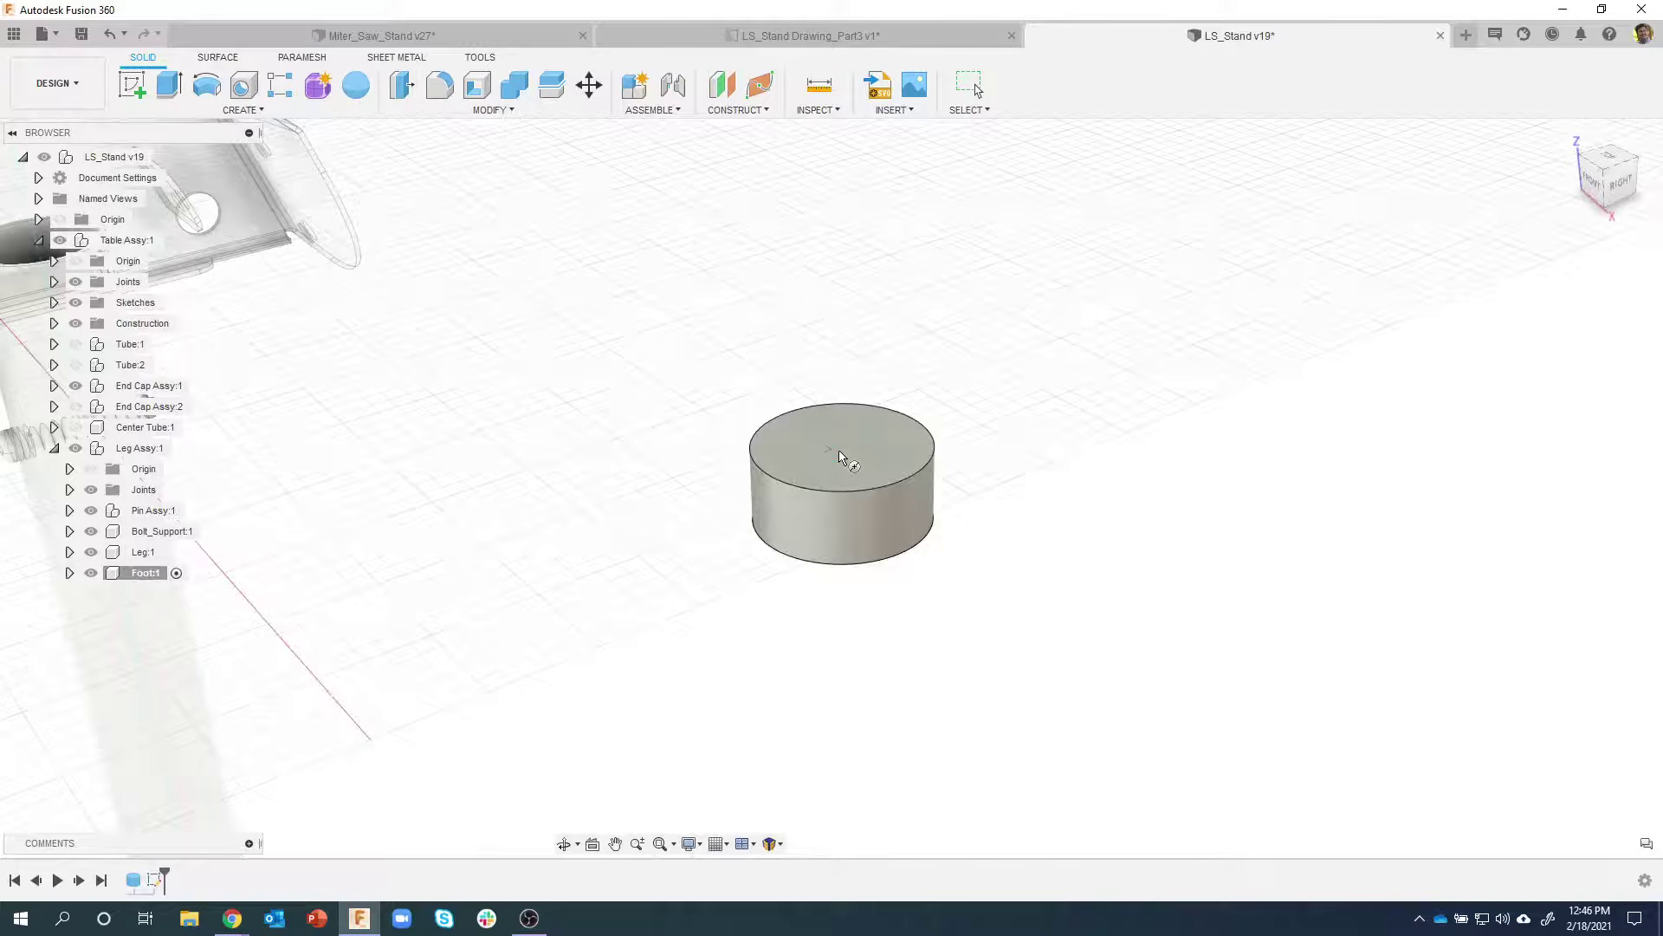
{"action": "left_click", "coordinate": [842, 445]}
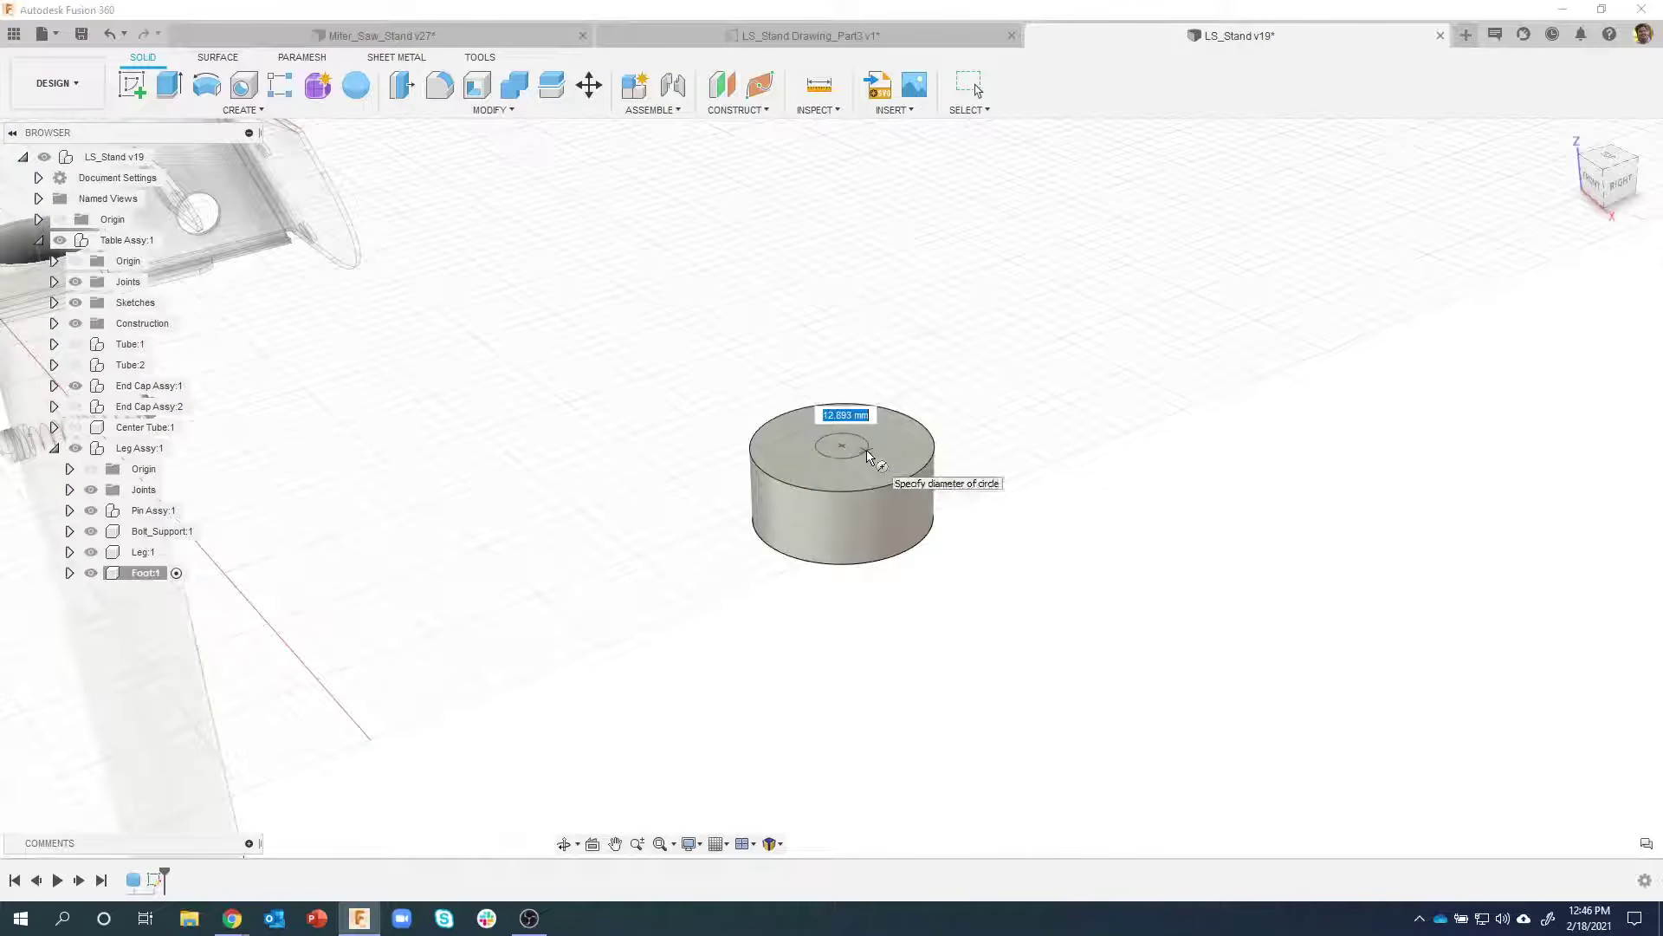
{"action": "type", "text": "40.5"}
{"action": "key", "text": "Return"}
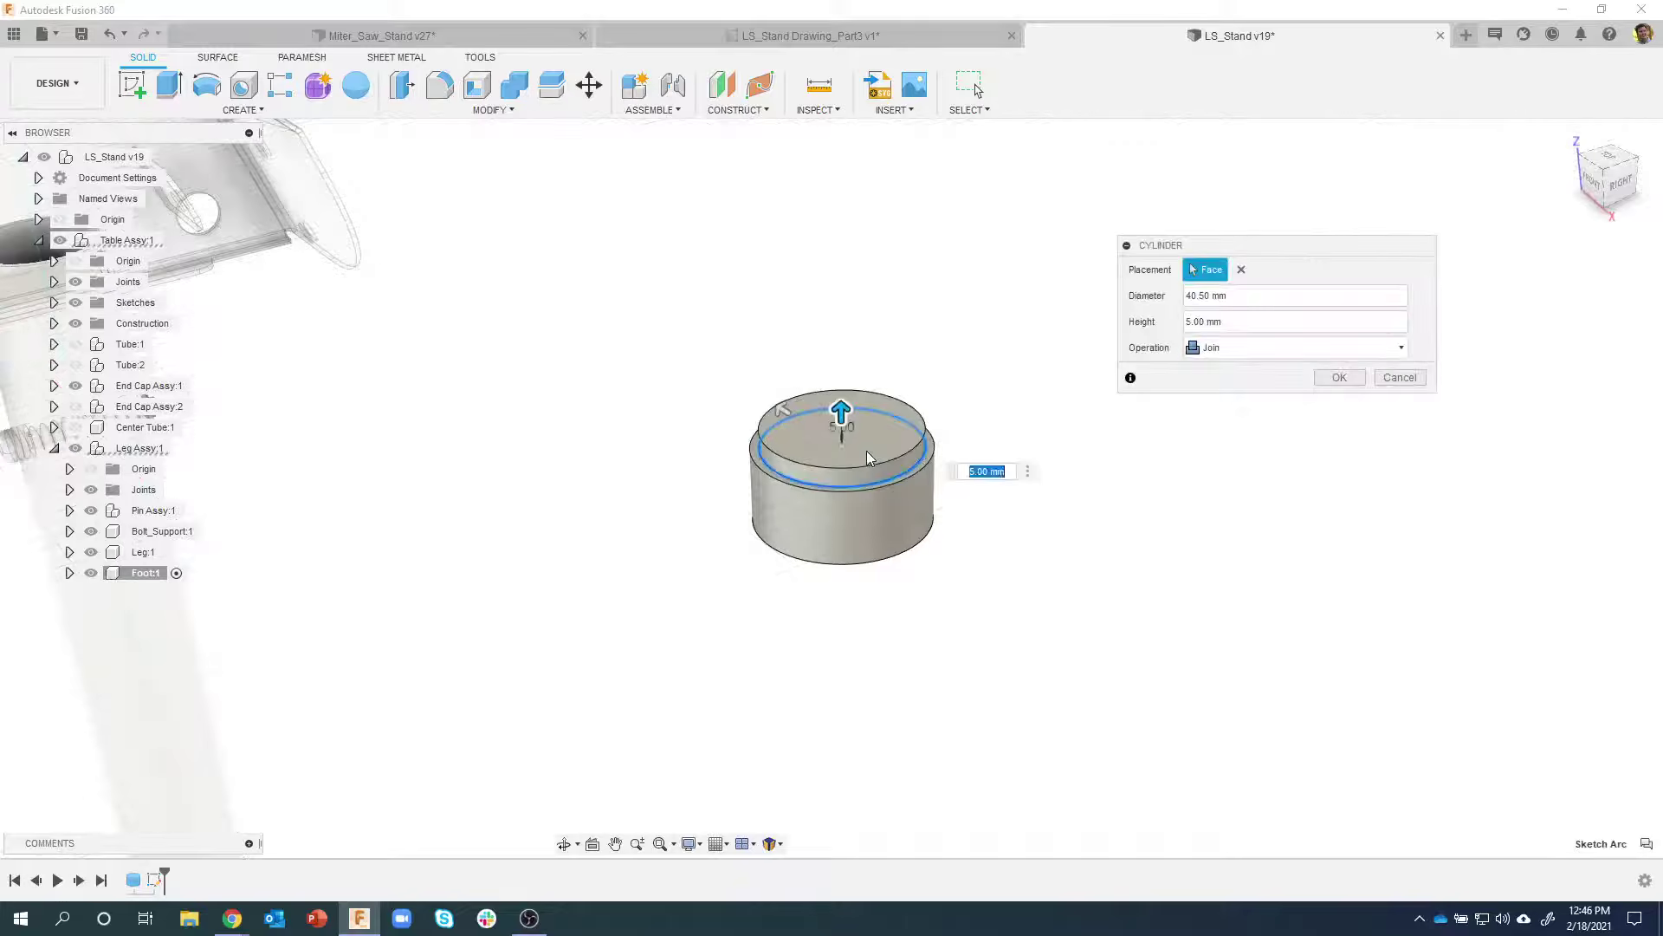
{"action": "left_click", "coordinate": [1186, 321]}
{"action": "type", "text": "27"}
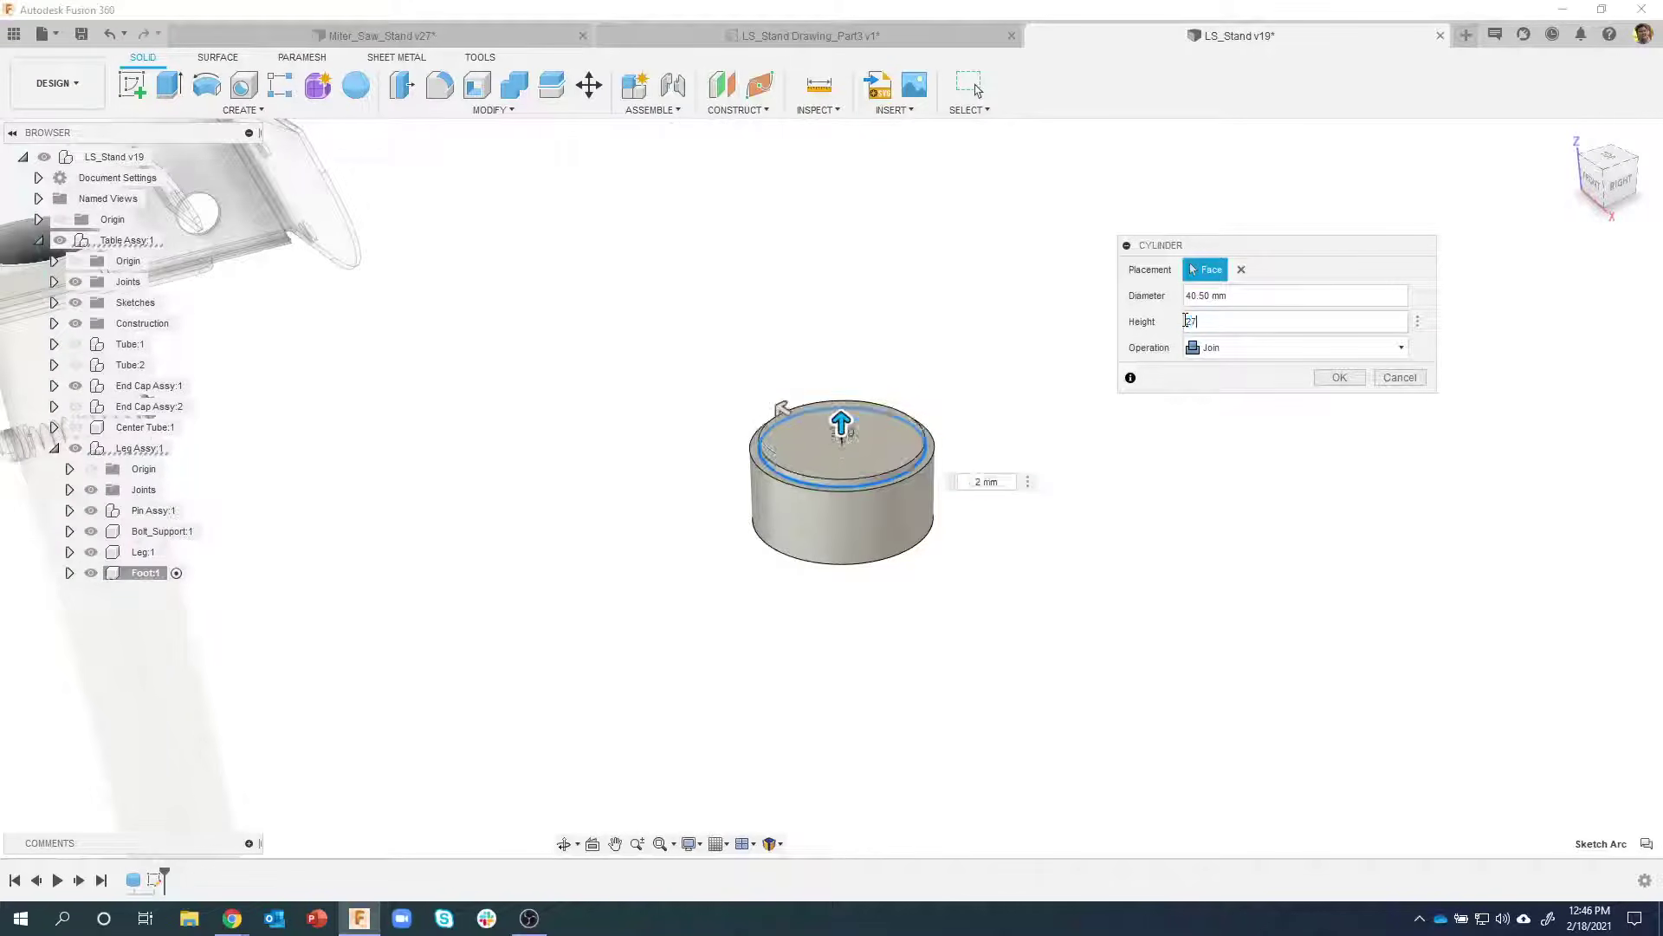
{"action": "key", "text": "Return"}
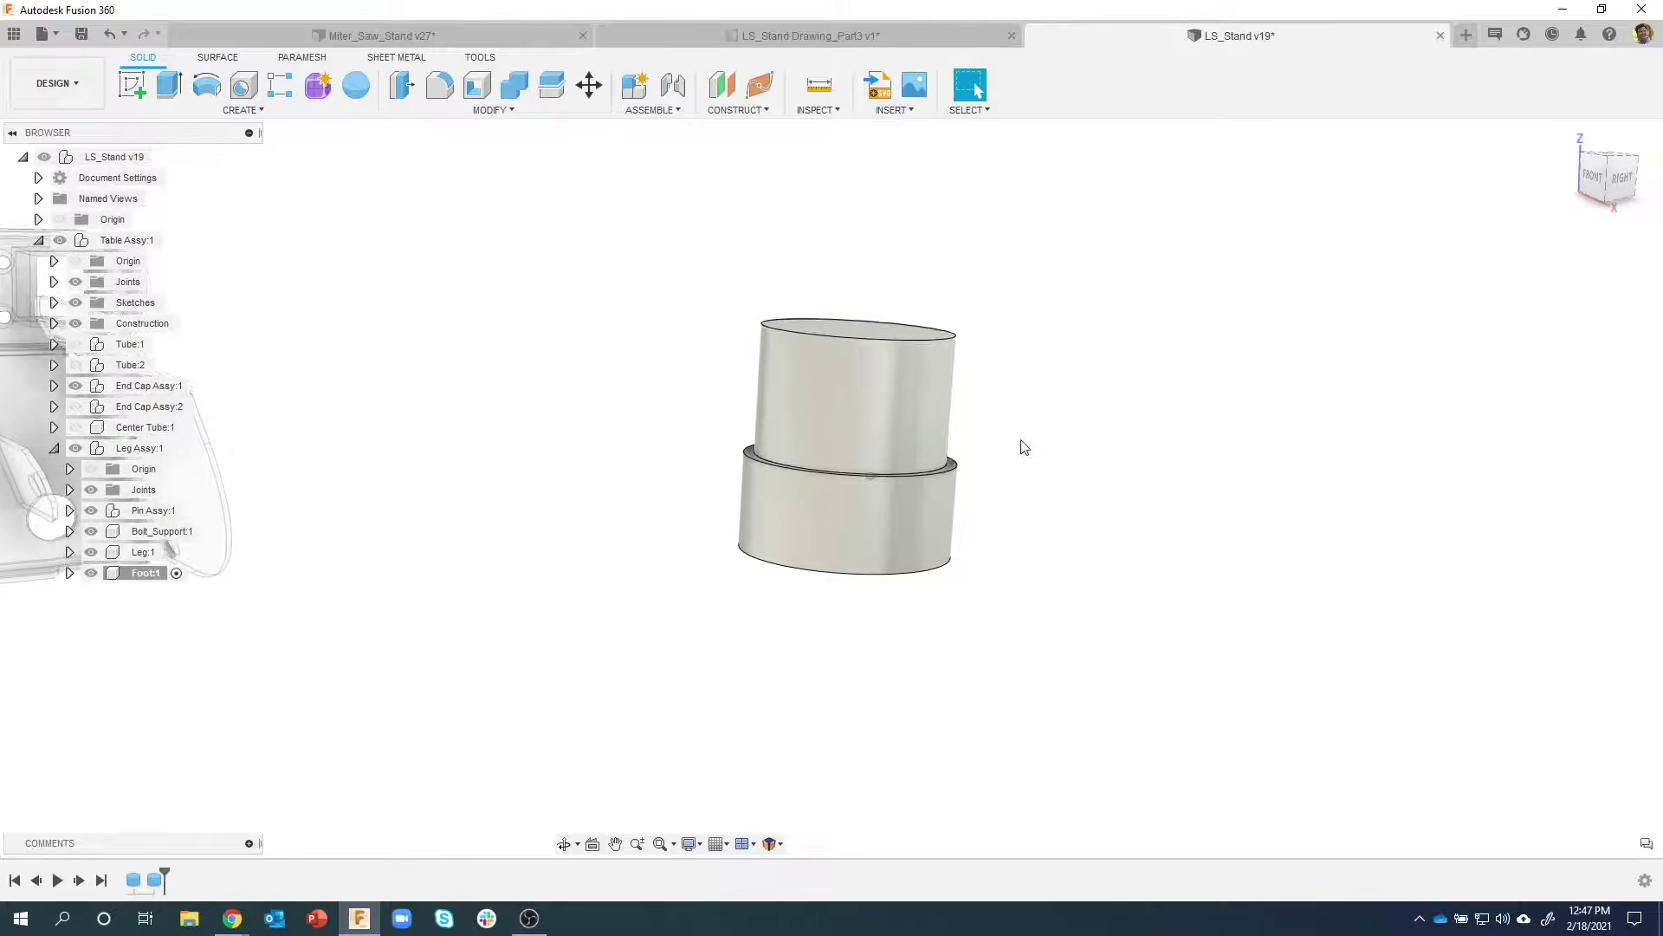
Check the bottom chamfer callout on the Foot drawing sheet and return to the LS_Stand model
{"action": "left_click", "coordinate": [845, 39]}
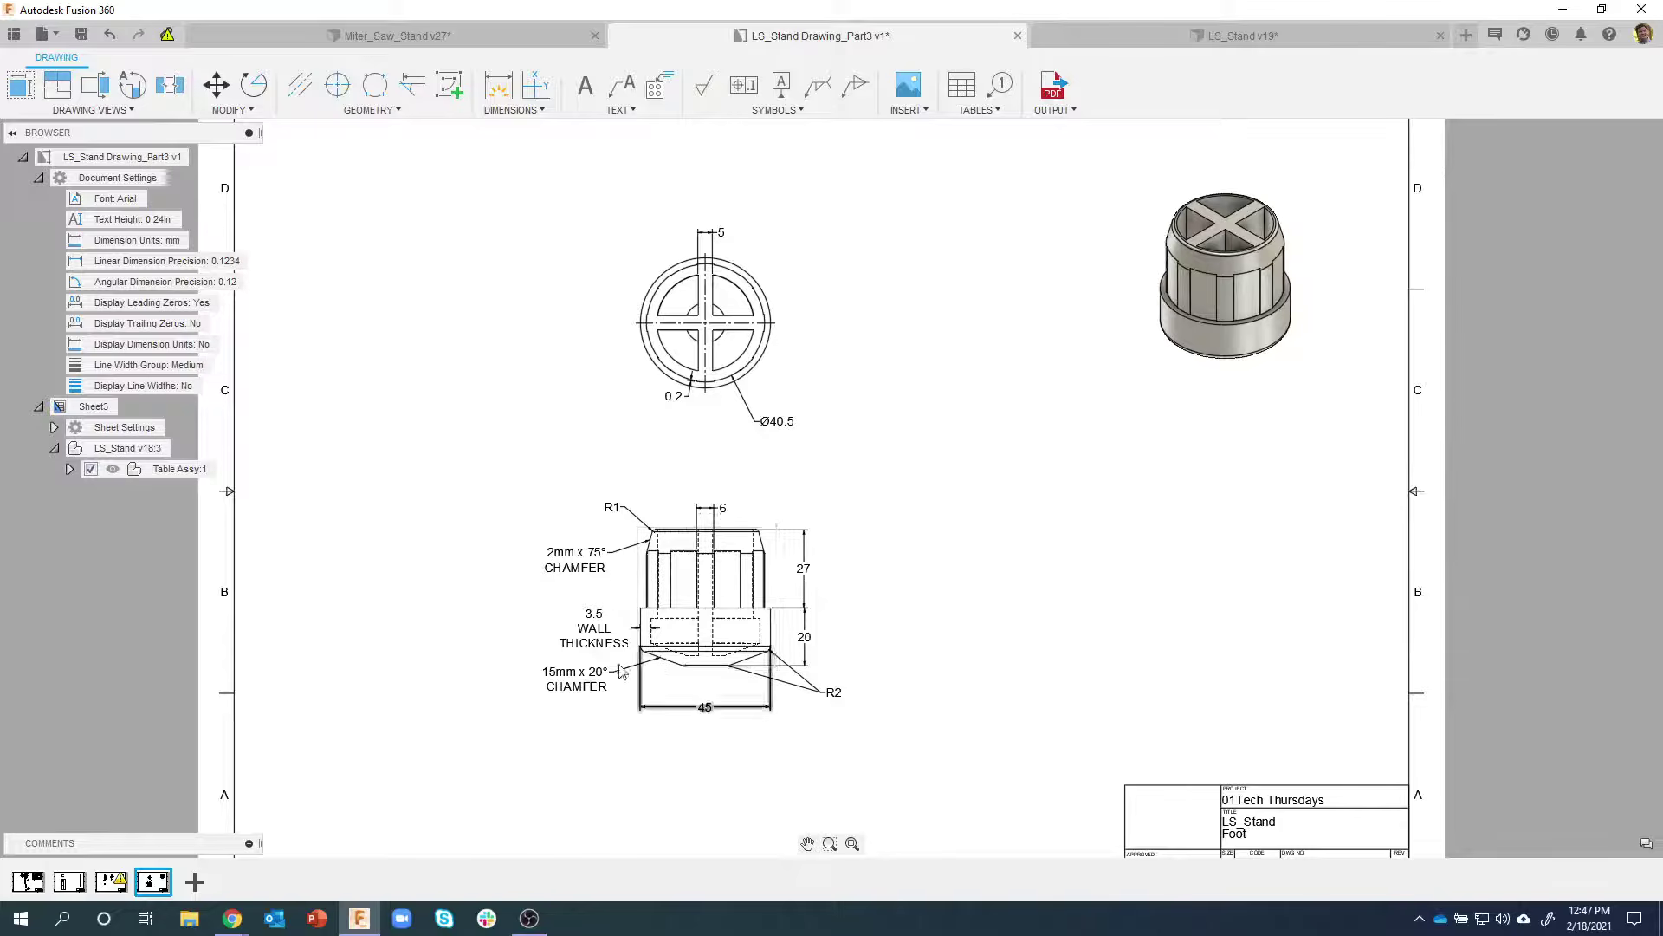
{"action": "scroll", "coordinate": [565, 704], "scroll_direction": "up", "scroll_amount": 2}
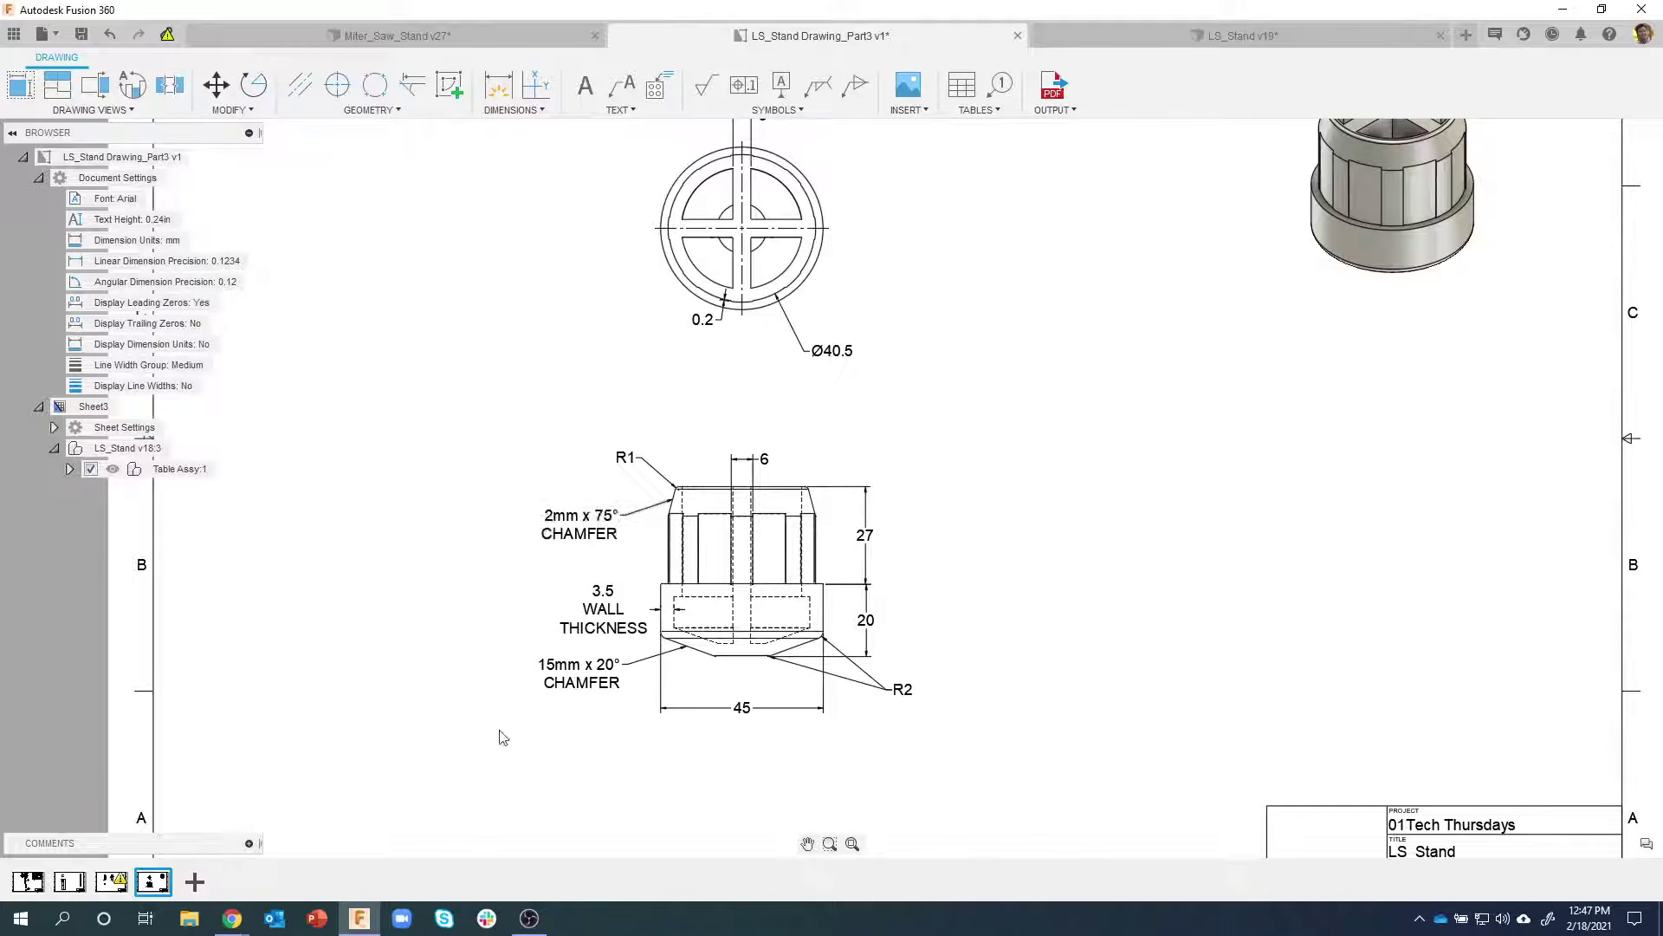
{"action": "key", "text": "ctrl+Tab"}
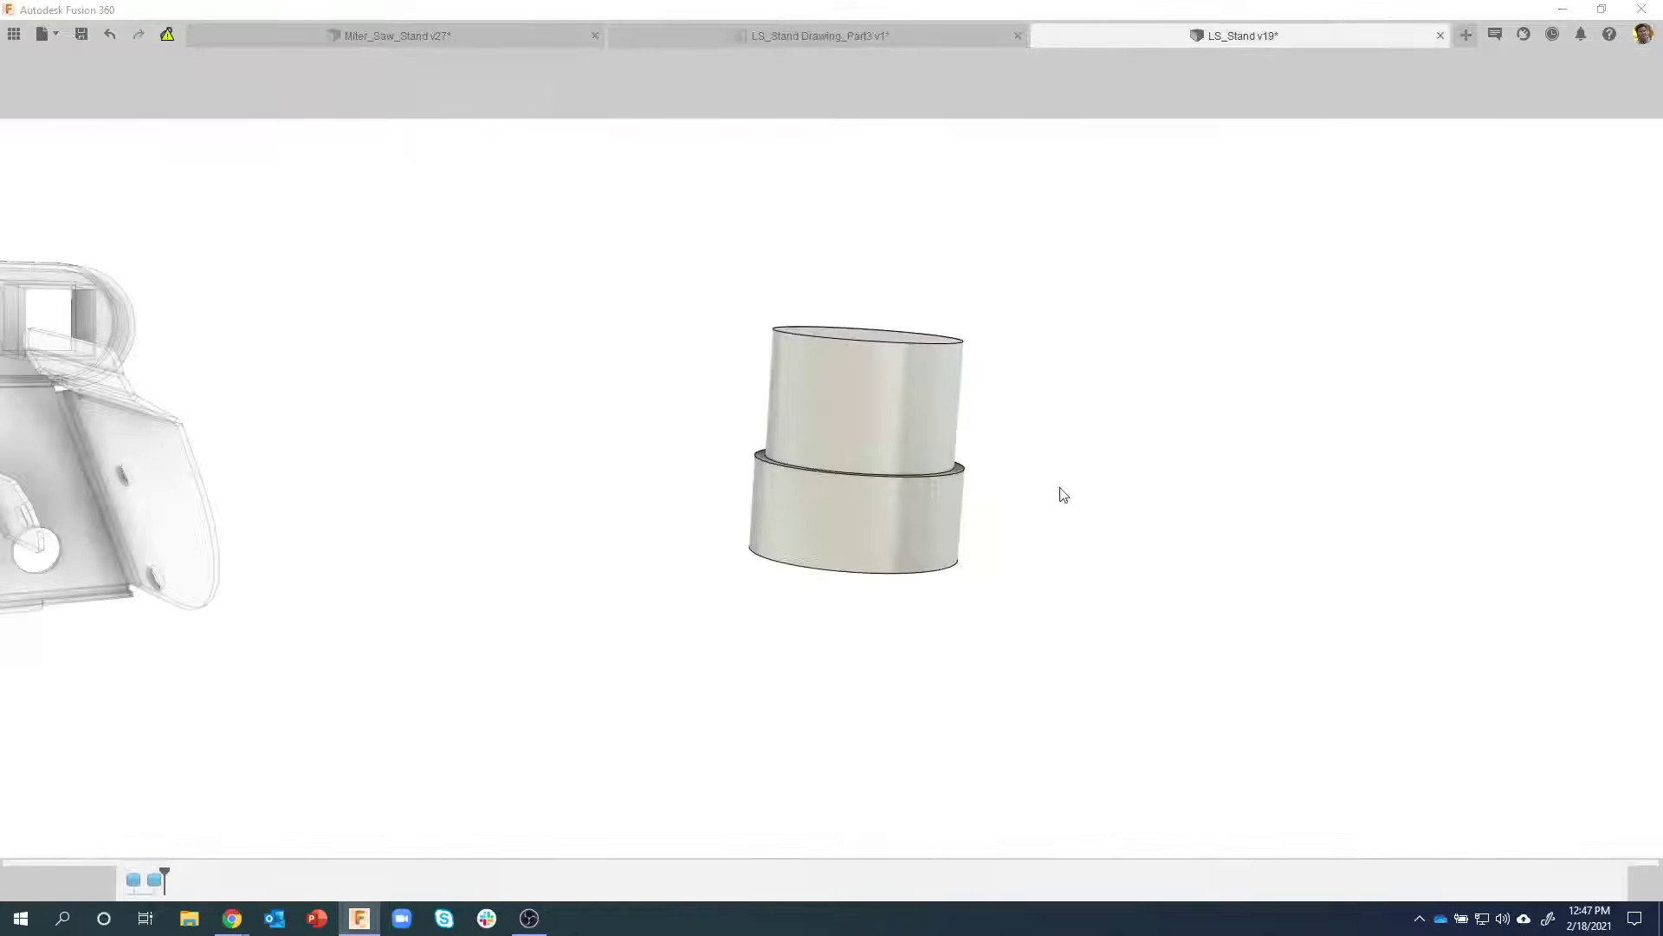
Apply a Chamfer to the foot's bottom outer edge with the Equal Distance type at about 7.9 mm
{"action": "middle_click_drag", "start_coordinate": [887, 565], "coordinate": [802, 568], "text": "shift"}
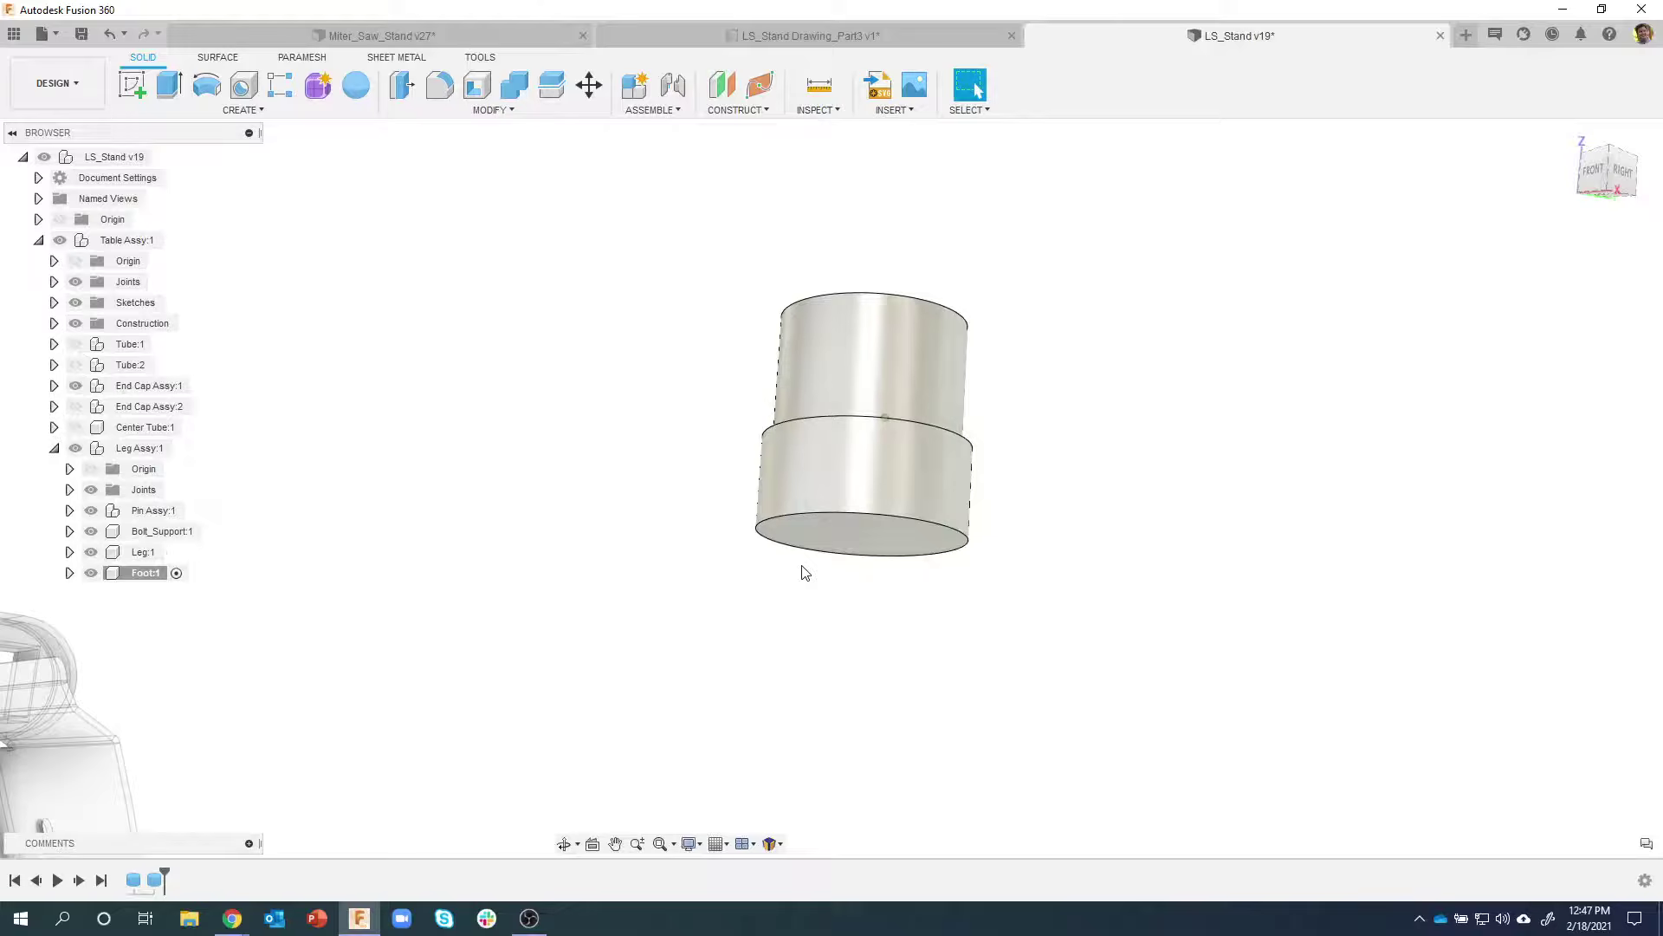
{"action": "left_click", "coordinate": [764, 521]}
{"action": "right_click", "coordinate": [769, 520]}
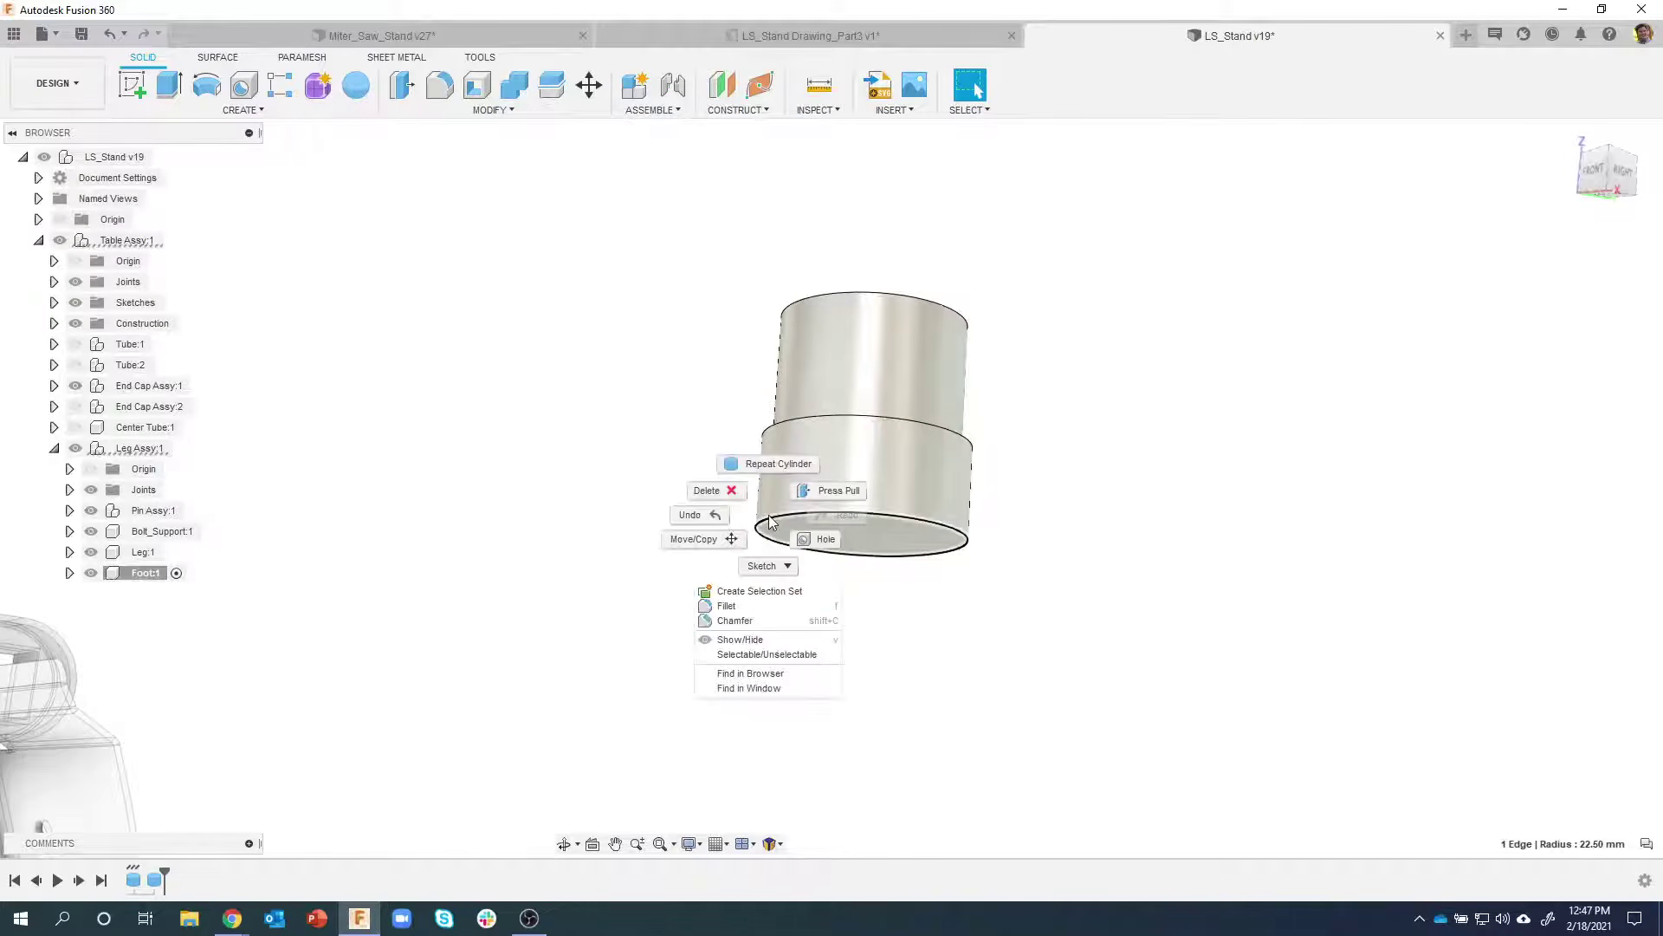
{"action": "left_click", "coordinate": [736, 620]}
{"action": "left_click", "coordinate": [1356, 366]}
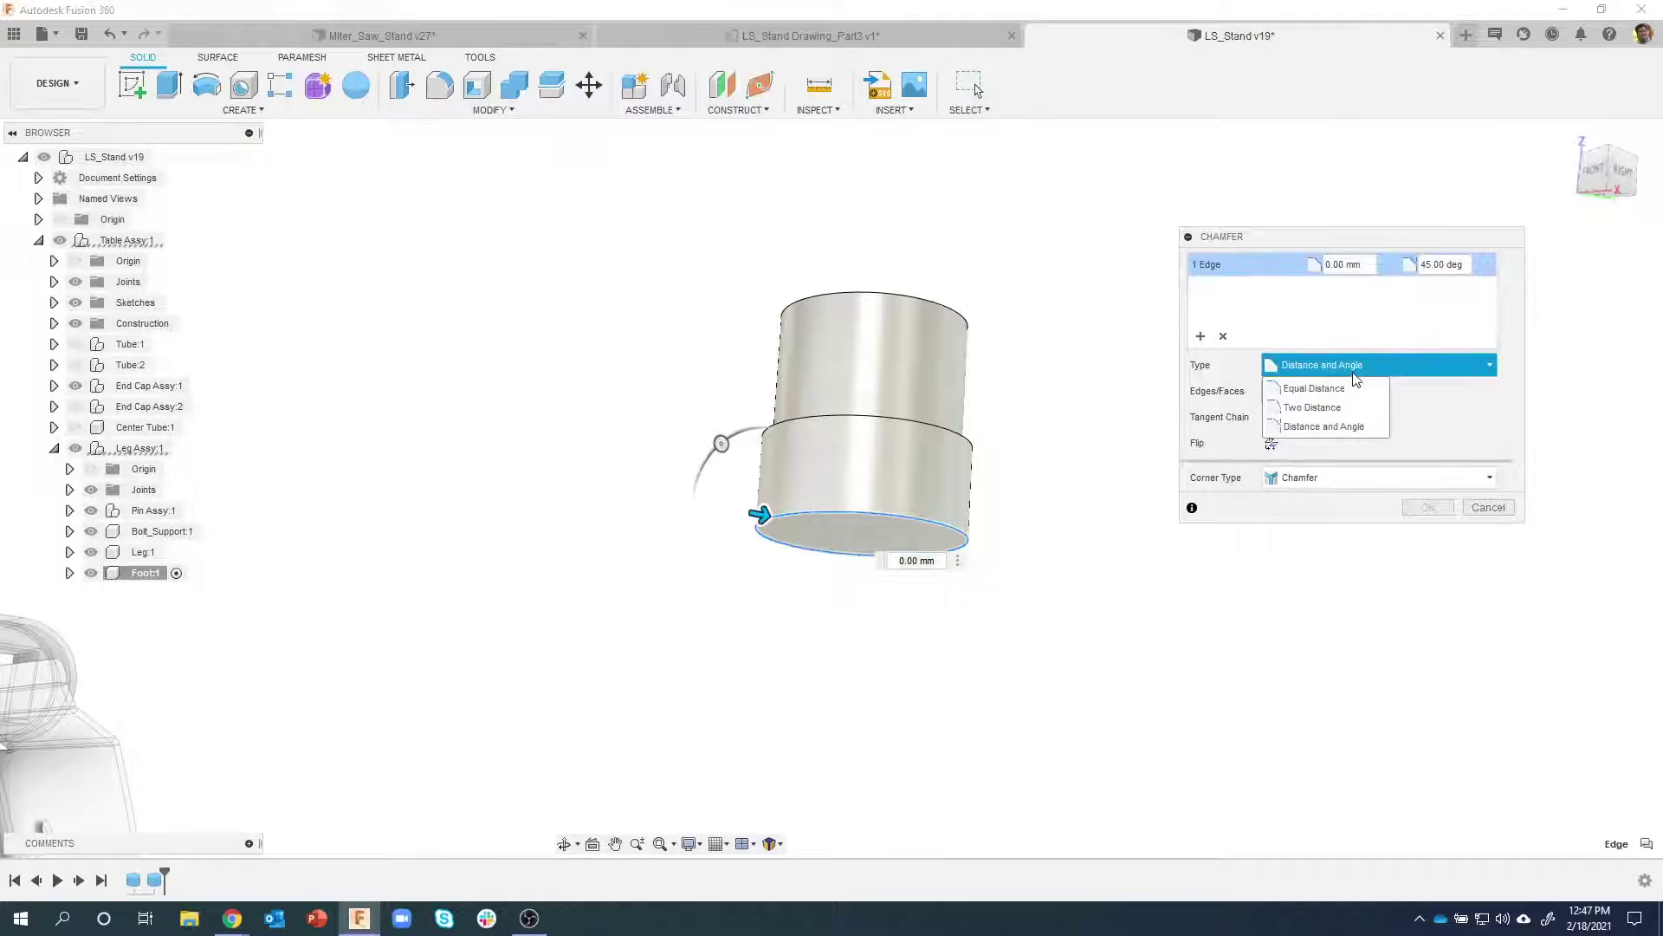
{"action": "left_click", "coordinate": [1332, 382]}
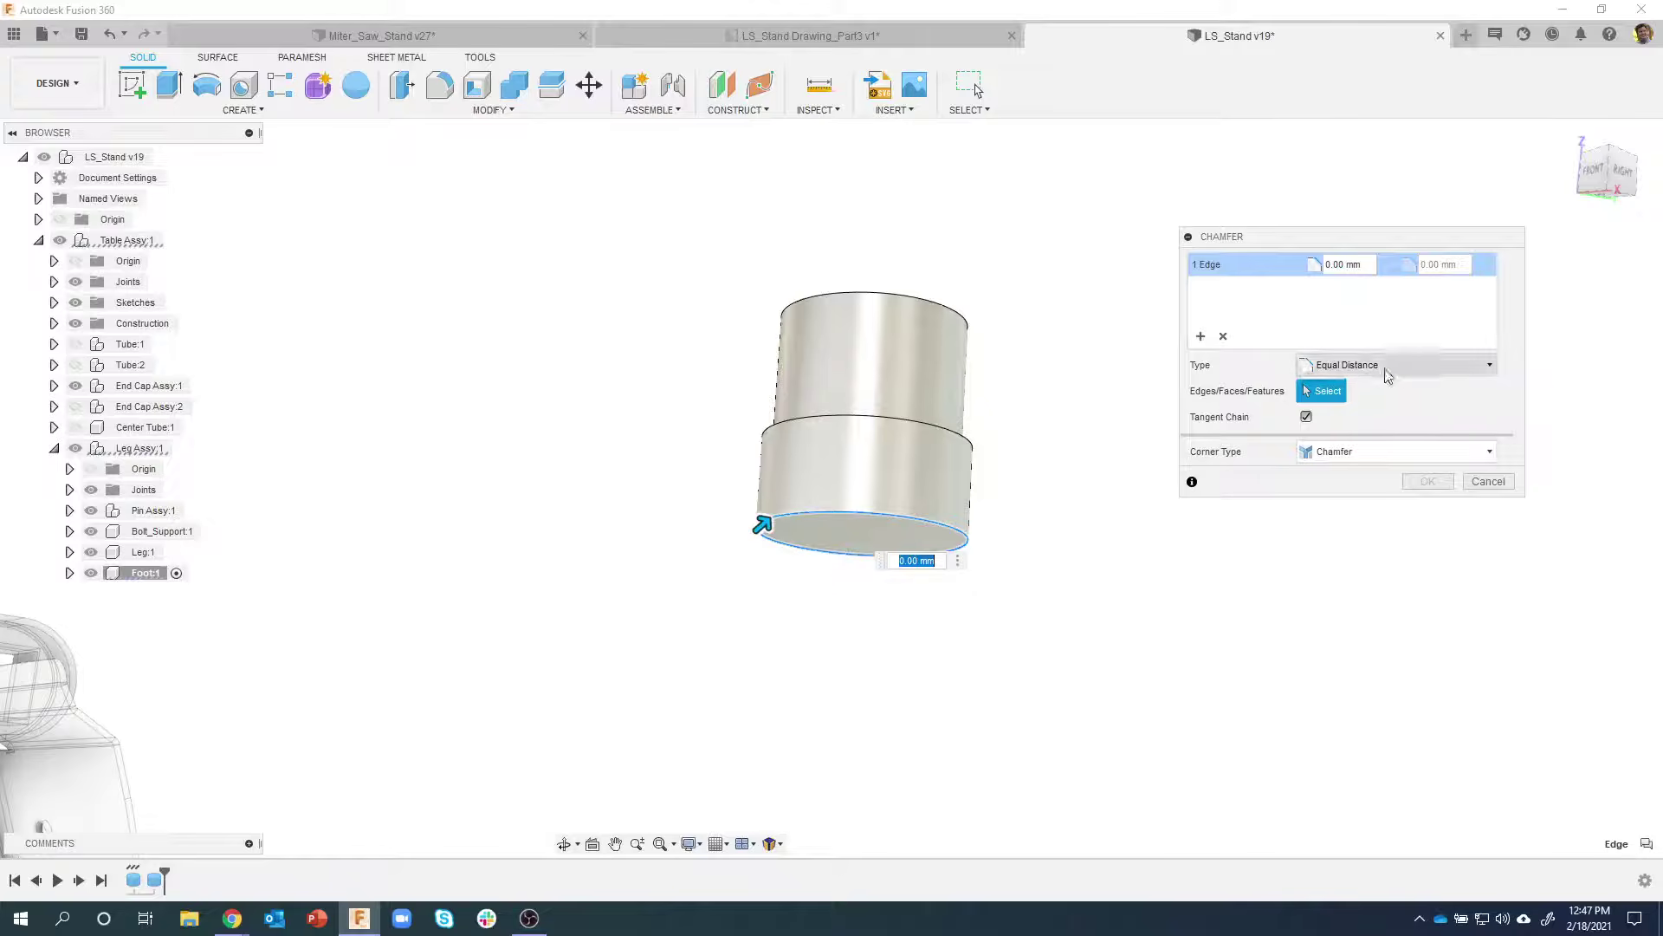
{"action": "left_click_drag", "start_coordinate": [762, 524], "coordinate": [772, 512]}
{"action": "scroll", "coordinate": [815, 515], "scroll_direction": "up", "scroll_amount": 3}
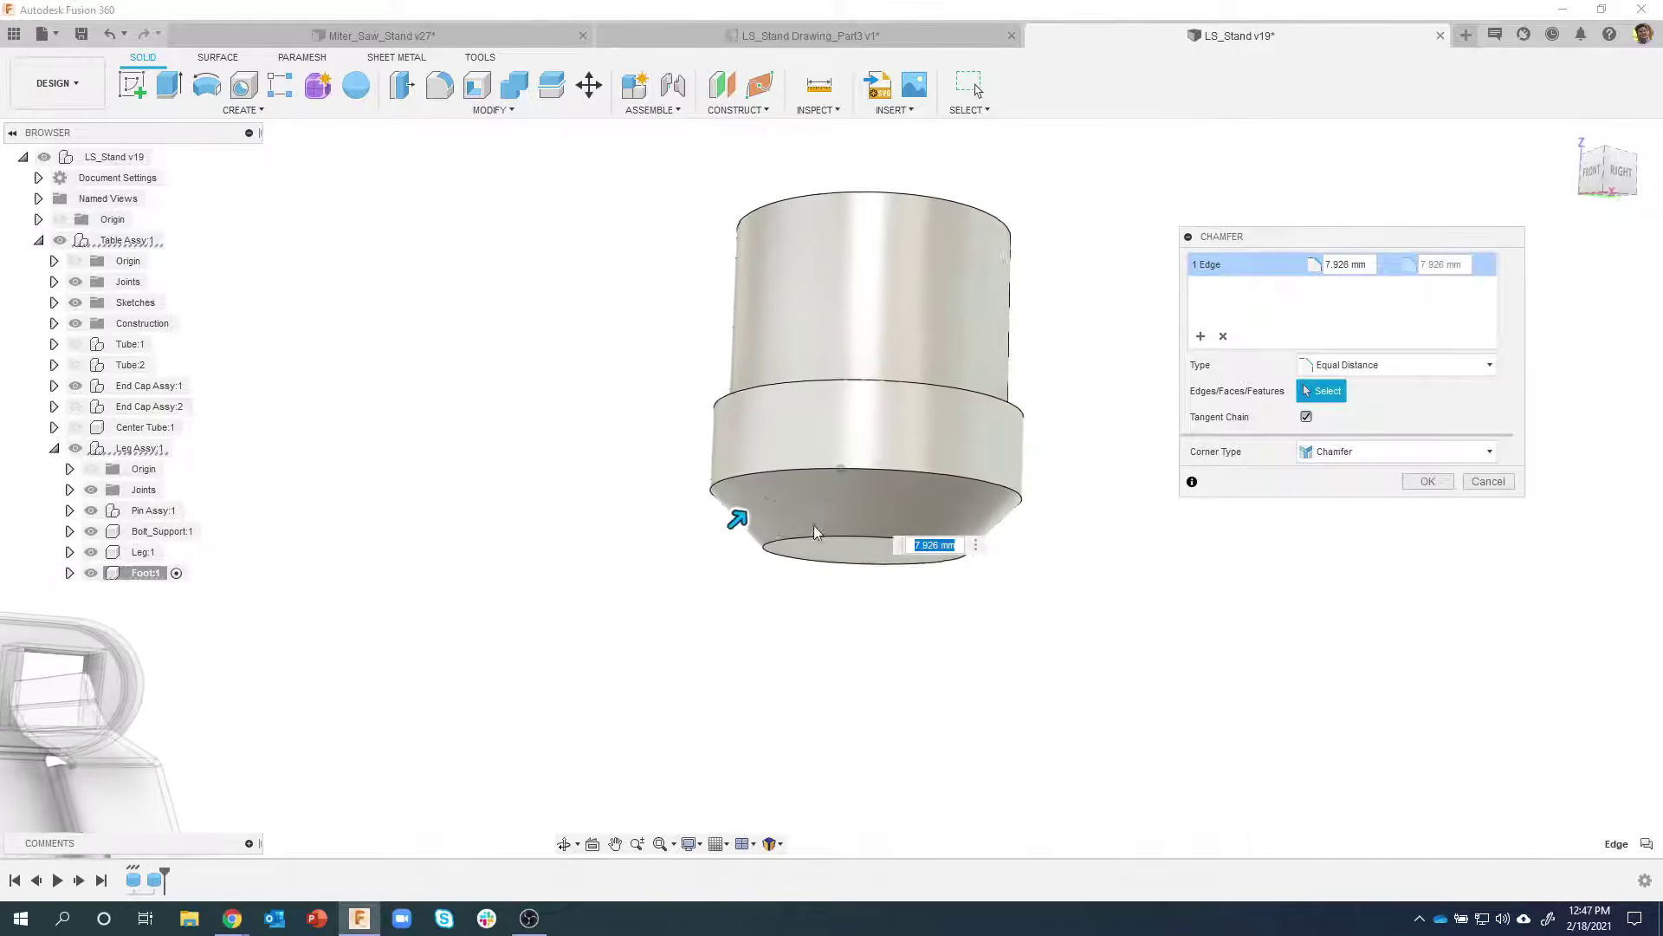
{"action": "middle_click_drag", "start_coordinate": [813, 525], "coordinate": [783, 513]}
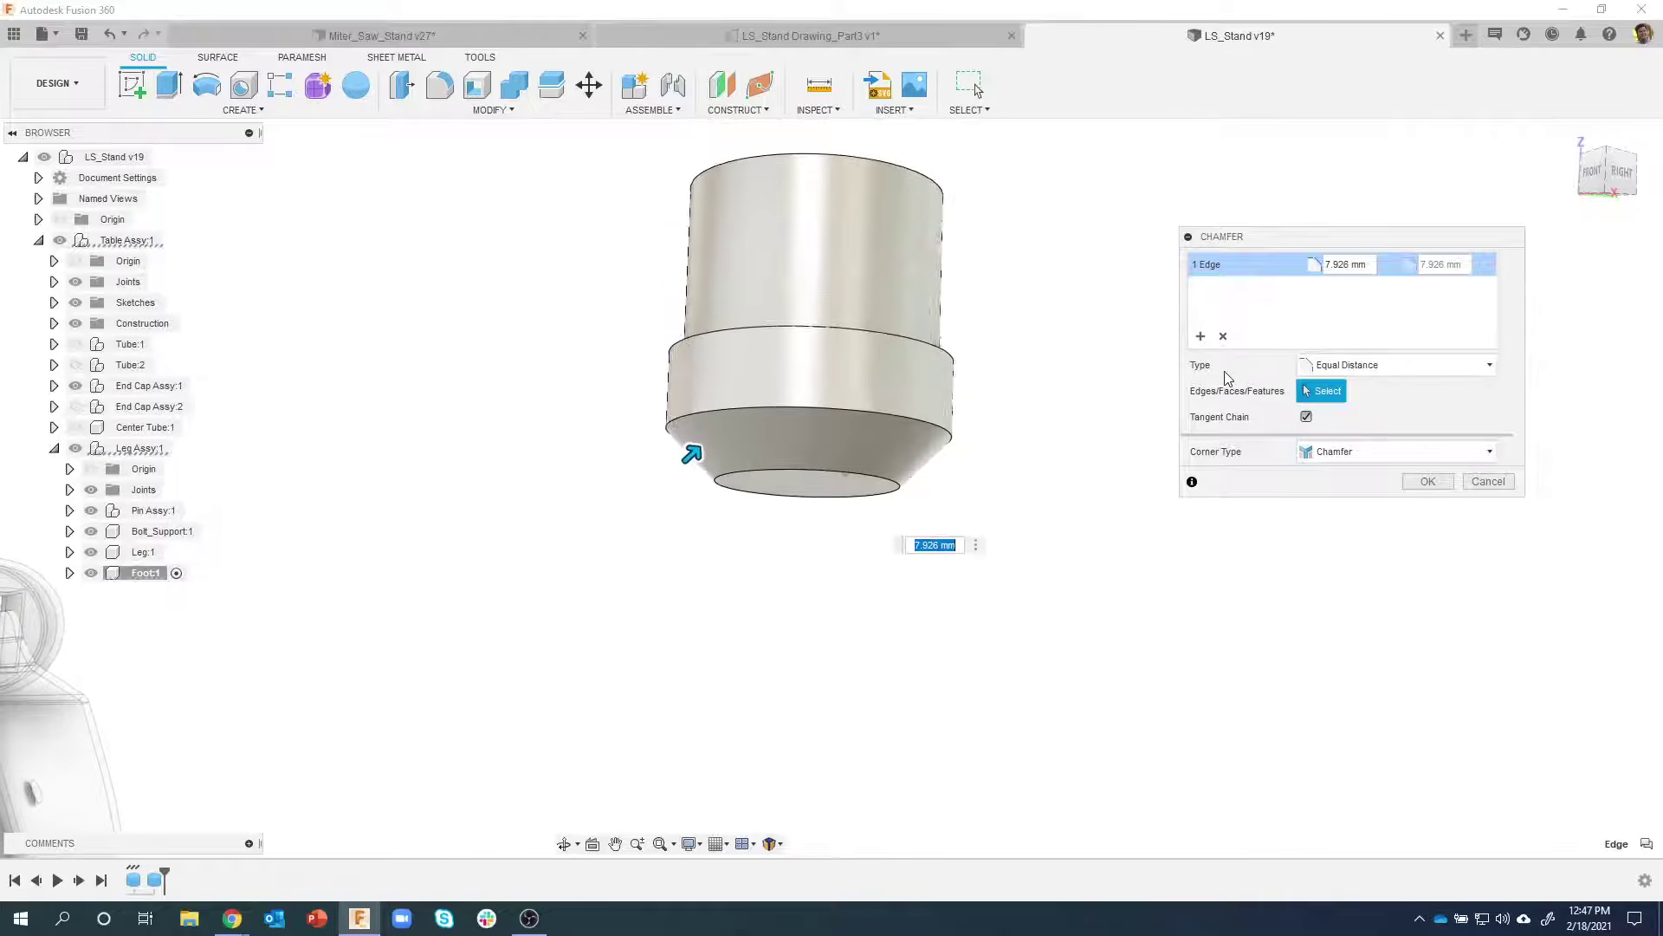
Change the foot's bottom edge chamfer to the Distance and Angle type with 15 mm and 20 degrees
{"action": "left_click", "coordinate": [1385, 365]}
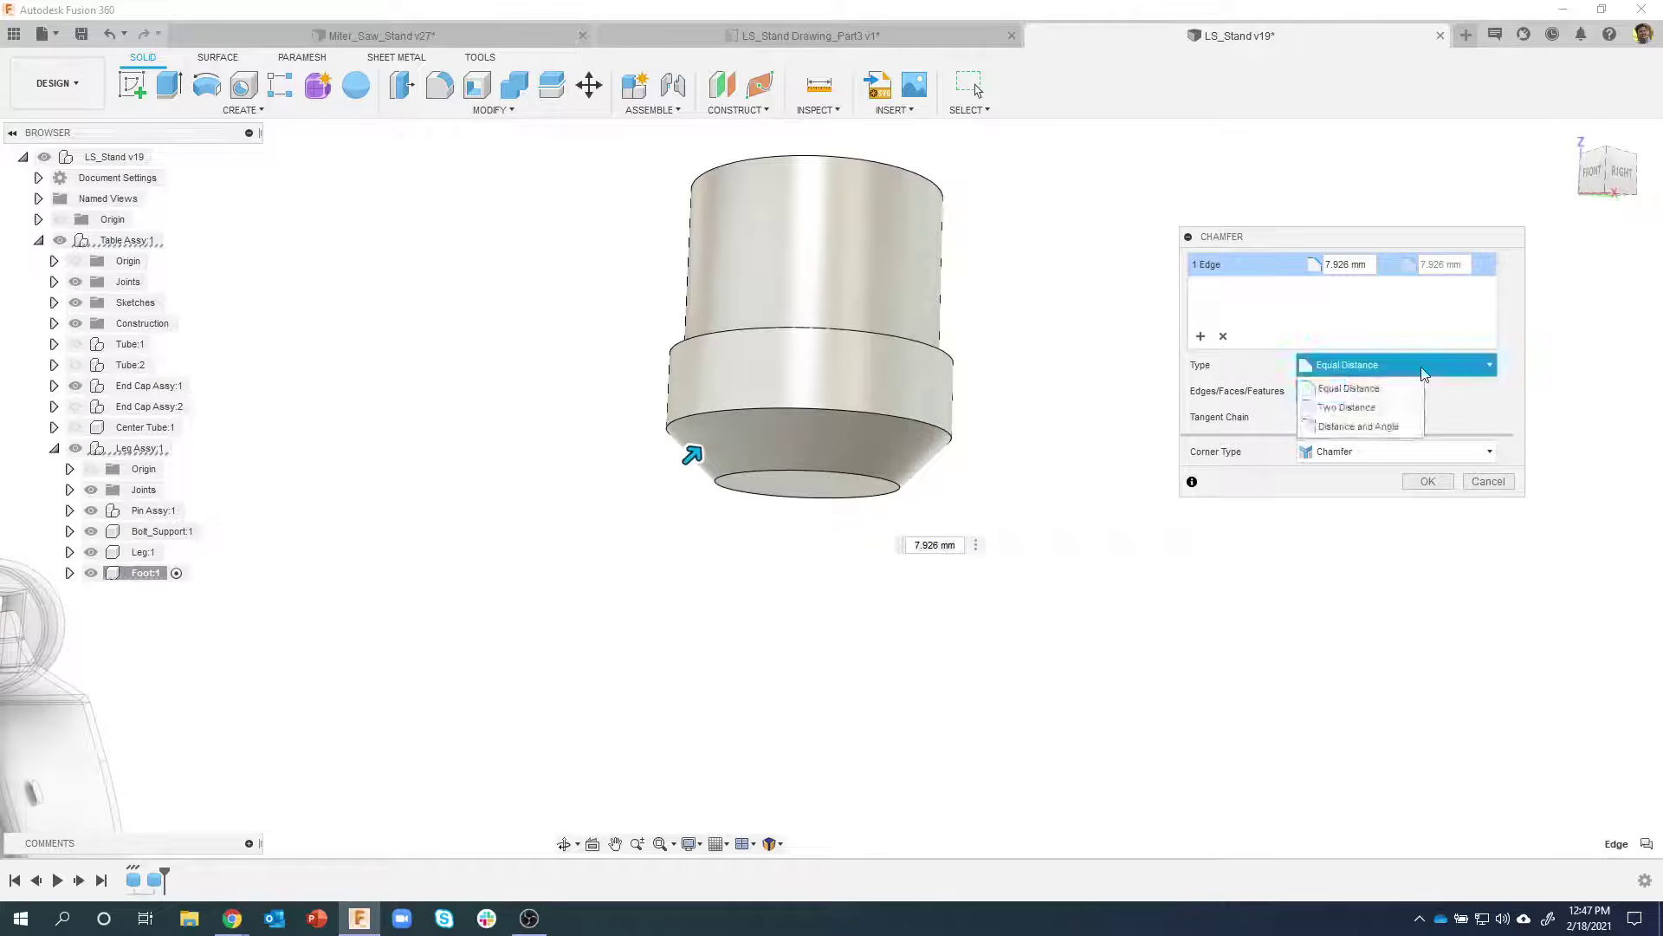
{"action": "left_click", "coordinate": [1397, 427]}
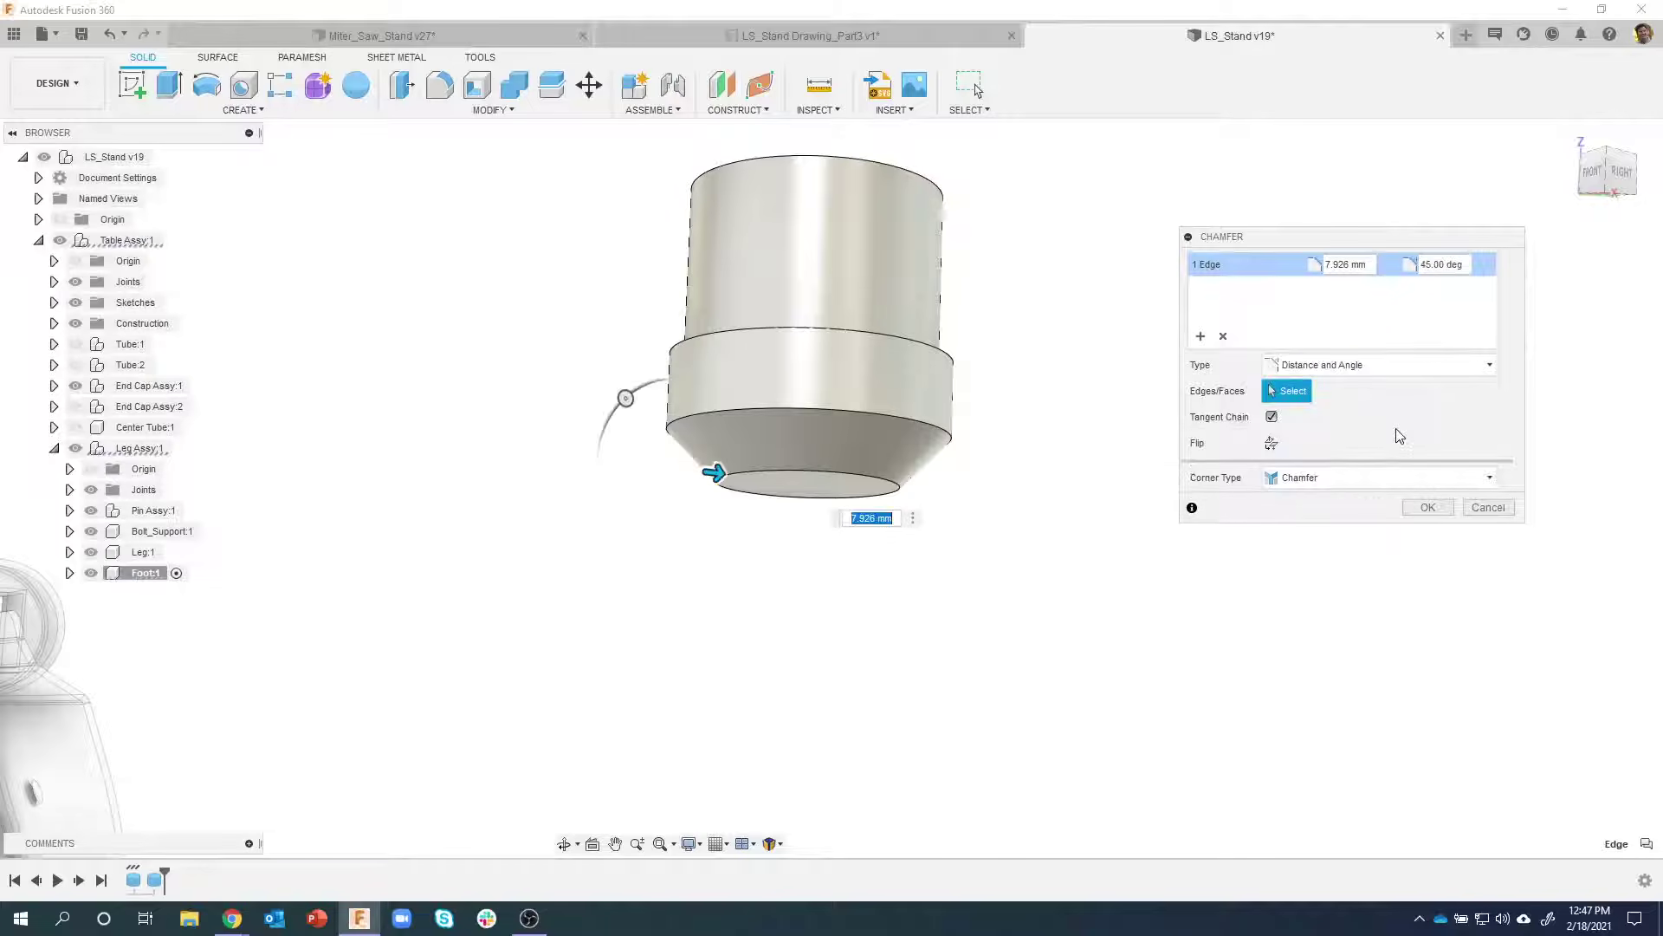
{"action": "left_click", "coordinate": [1367, 264]}
{"action": "type", "text": "15"}
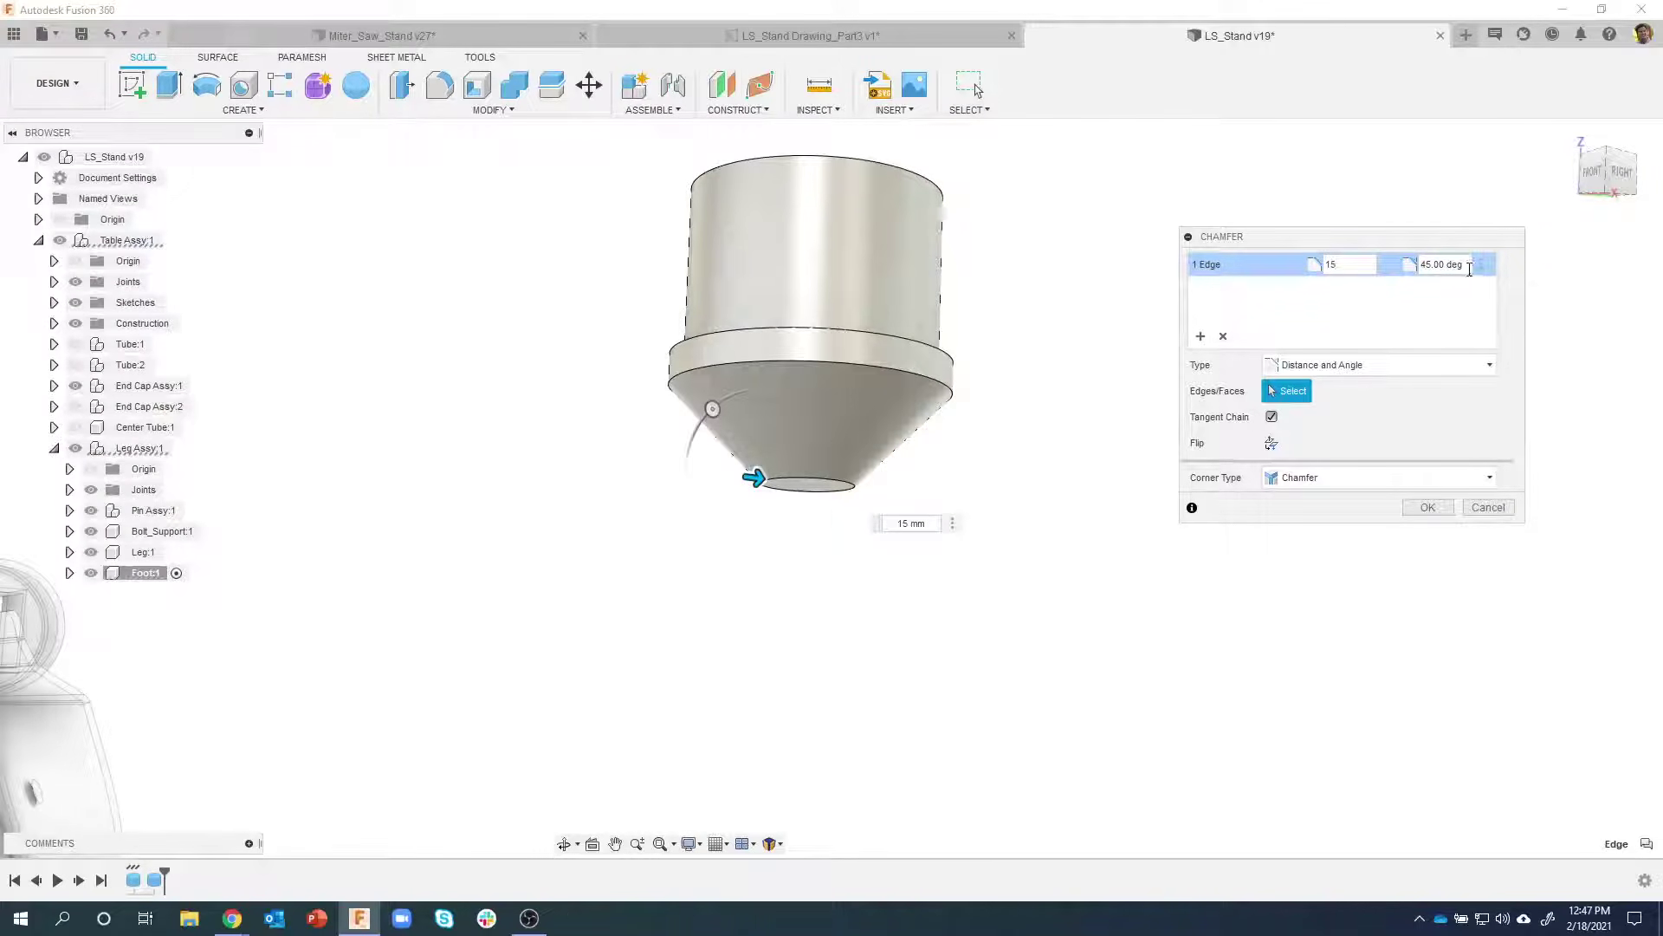
{"action": "left_click", "coordinate": [1424, 267]}
{"action": "type", "text": "20"}
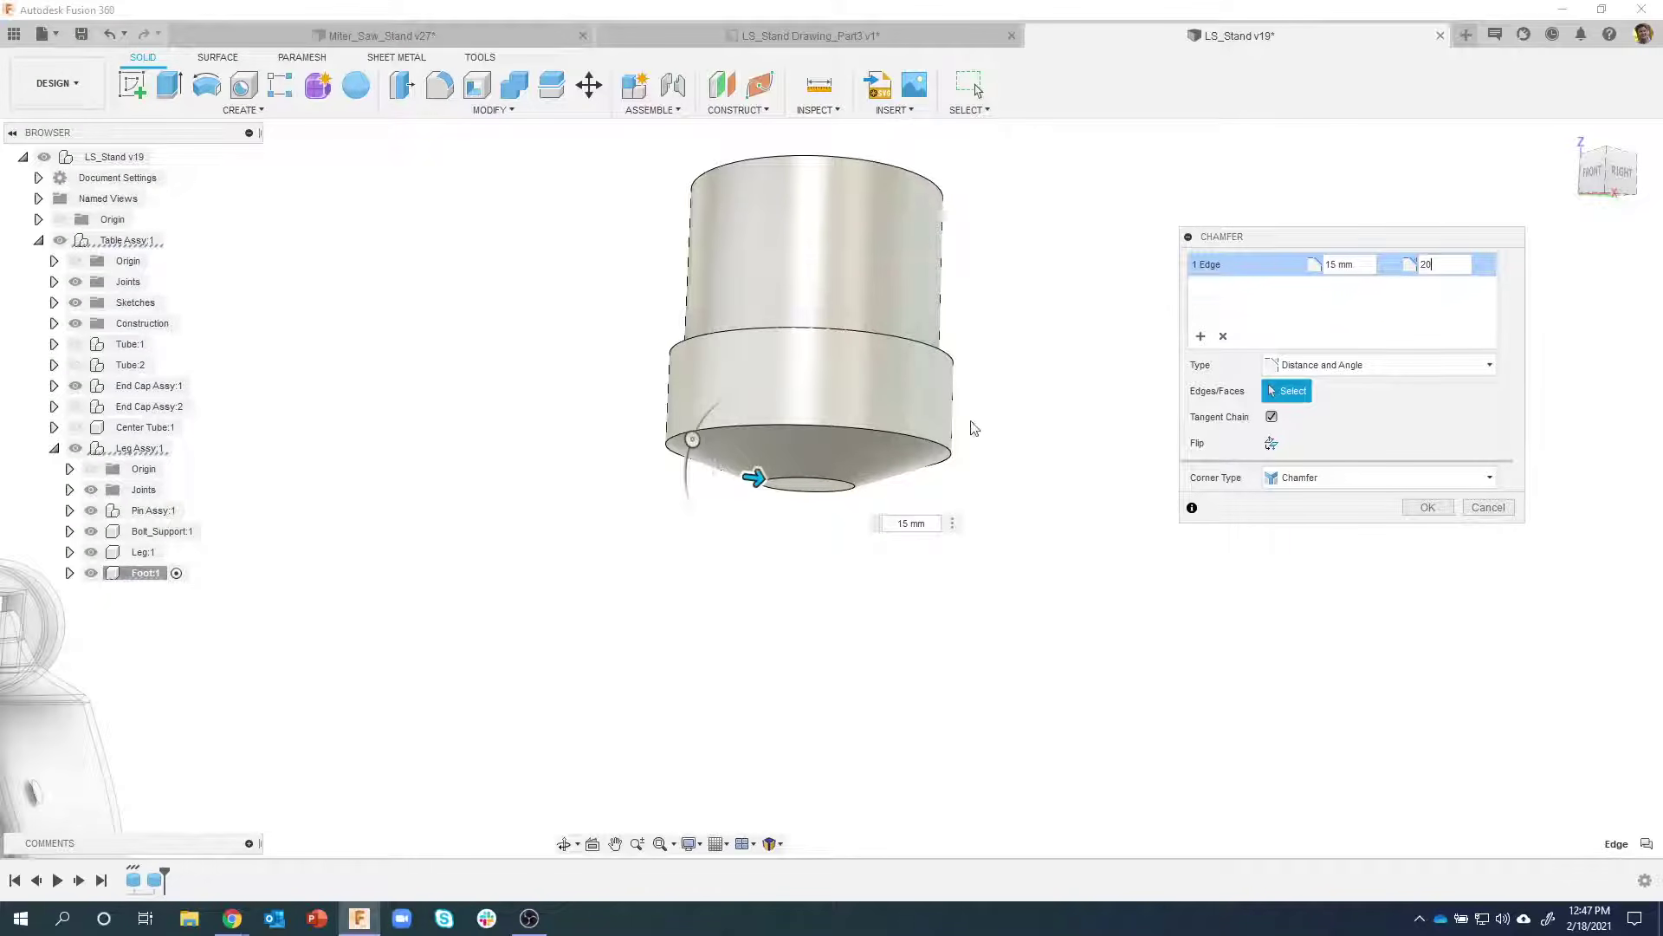
Add the foot's top outer edge as a second chamfer set of 2 mm at 75 degrees and finish the chamfer
{"action": "left_click", "coordinate": [1200, 339]}
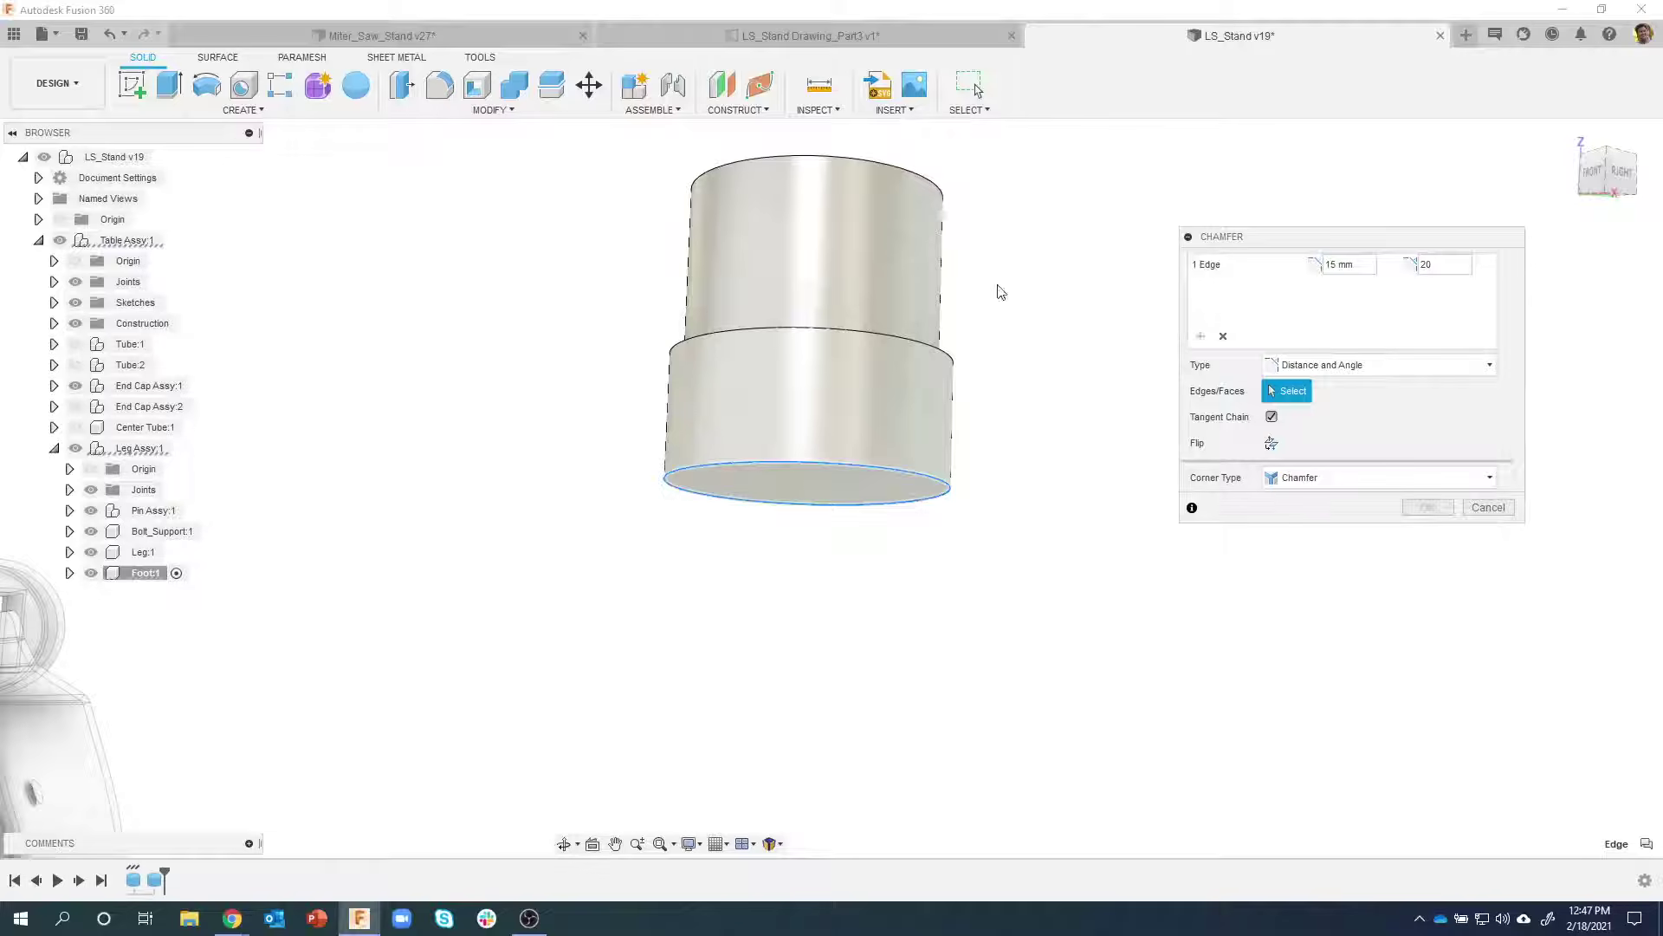
{"action": "left_click", "coordinate": [728, 170]}
{"action": "middle_click_drag", "start_coordinate": [728, 171], "coordinate": [785, 226], "text": "shift"}
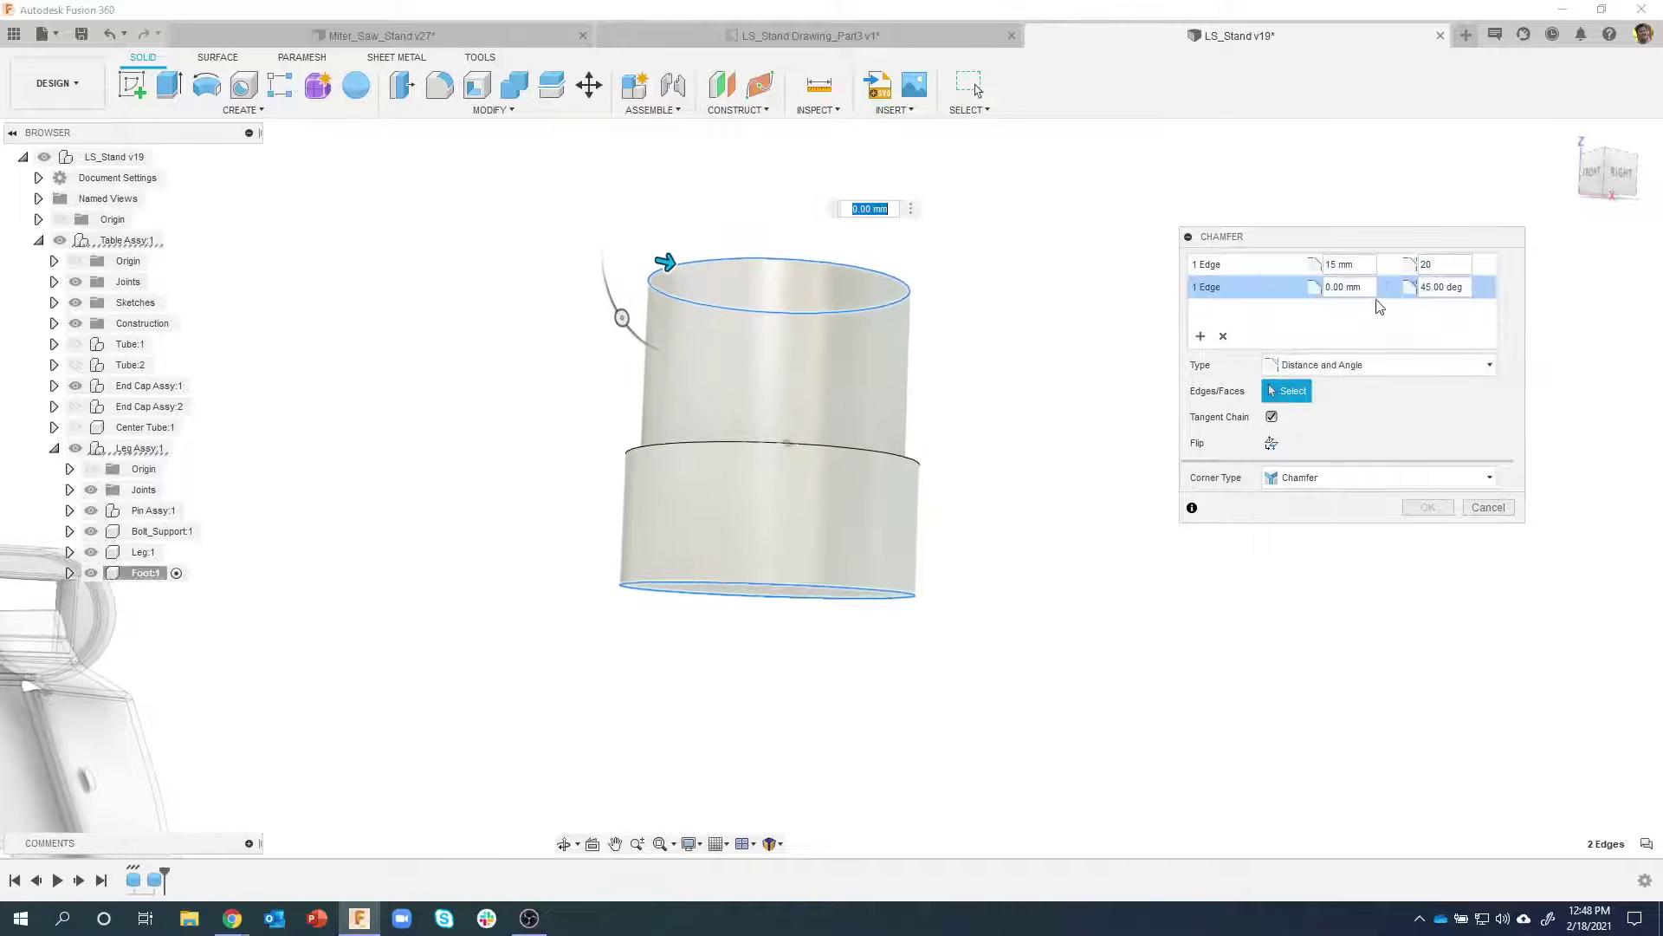
{"action": "left_click", "coordinate": [1339, 289]}
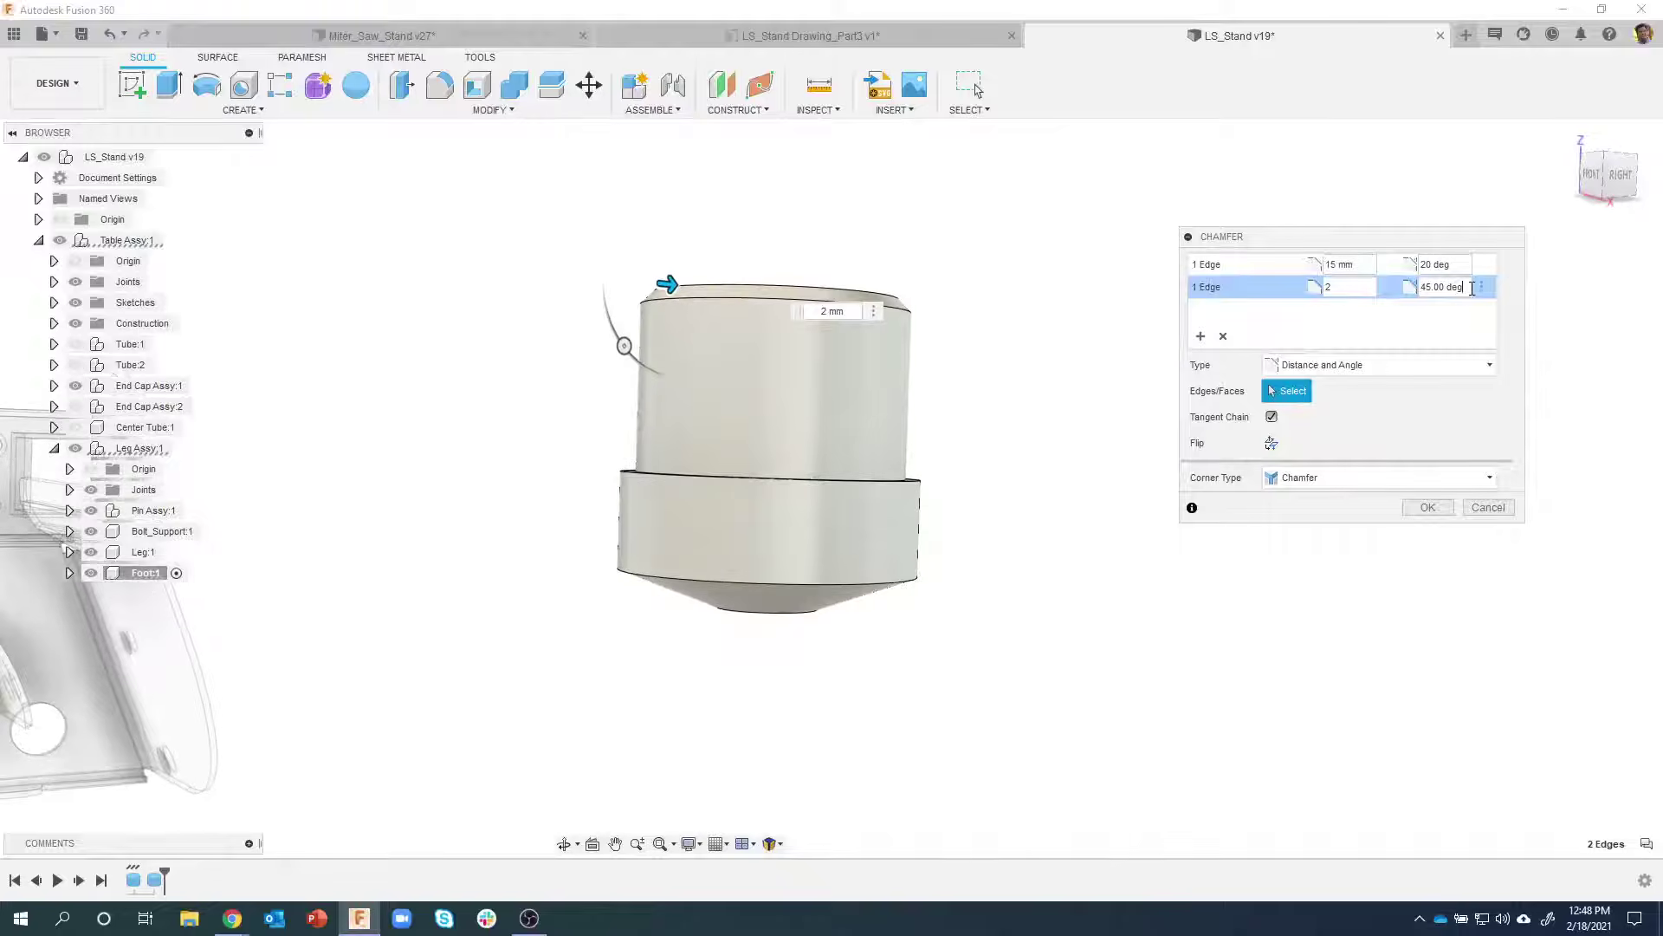
{"action": "left_click_drag", "start_coordinate": [1471, 288], "coordinate": [1415, 288]}
{"action": "type", "text": "75"}
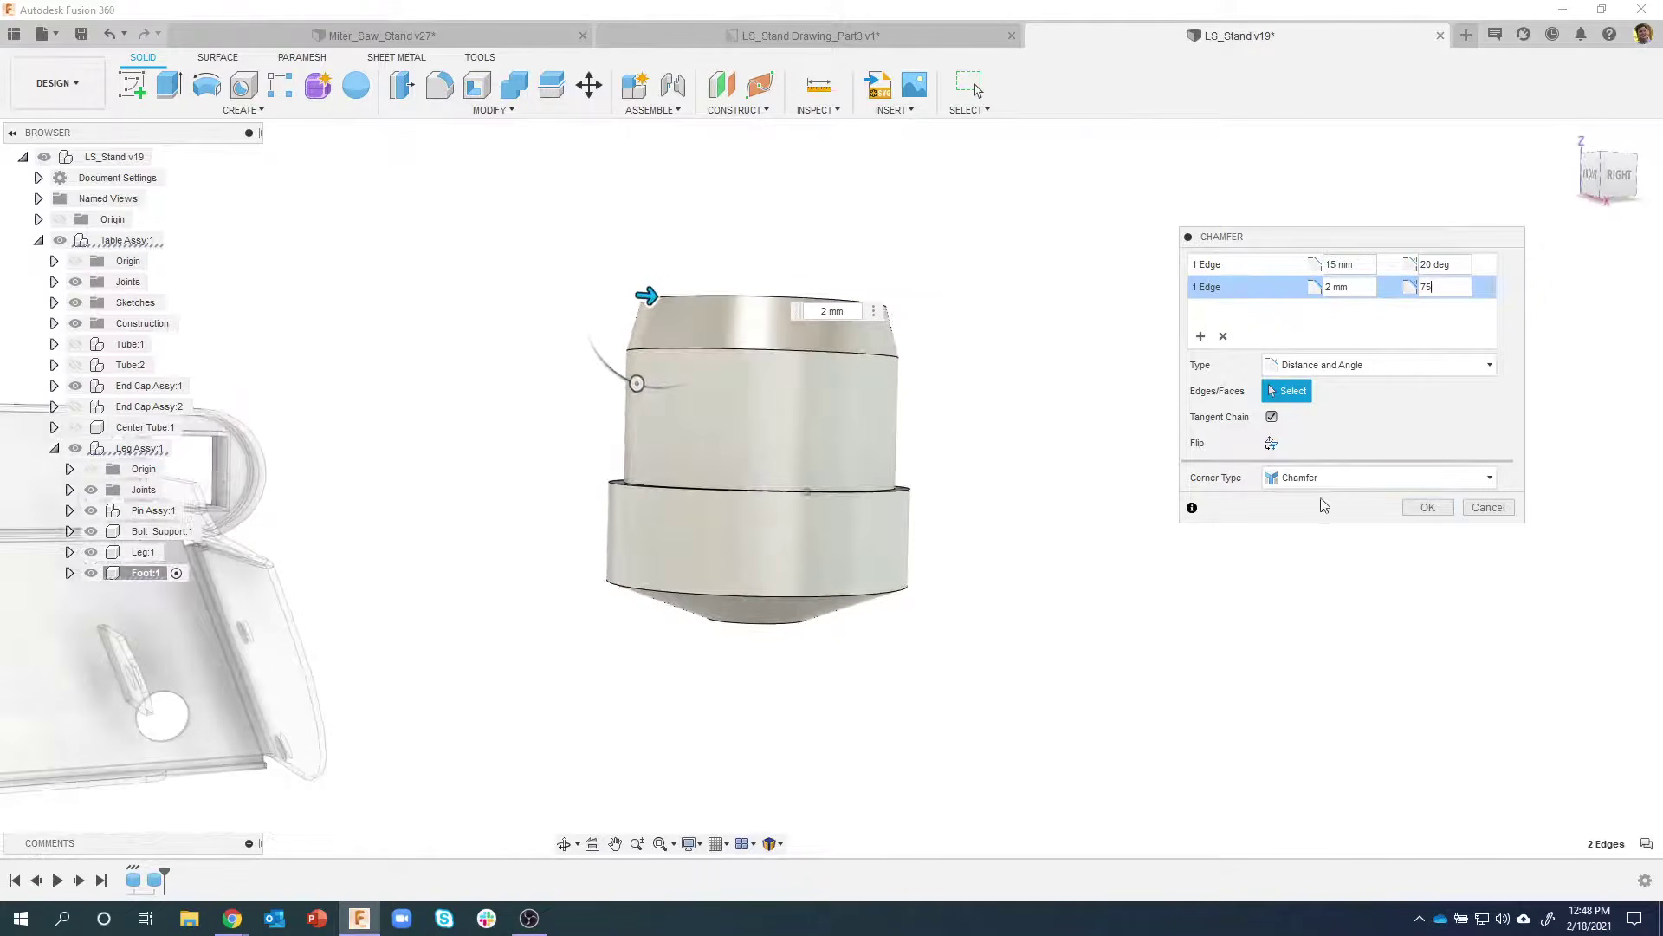
{"action": "left_click", "coordinate": [1422, 509]}
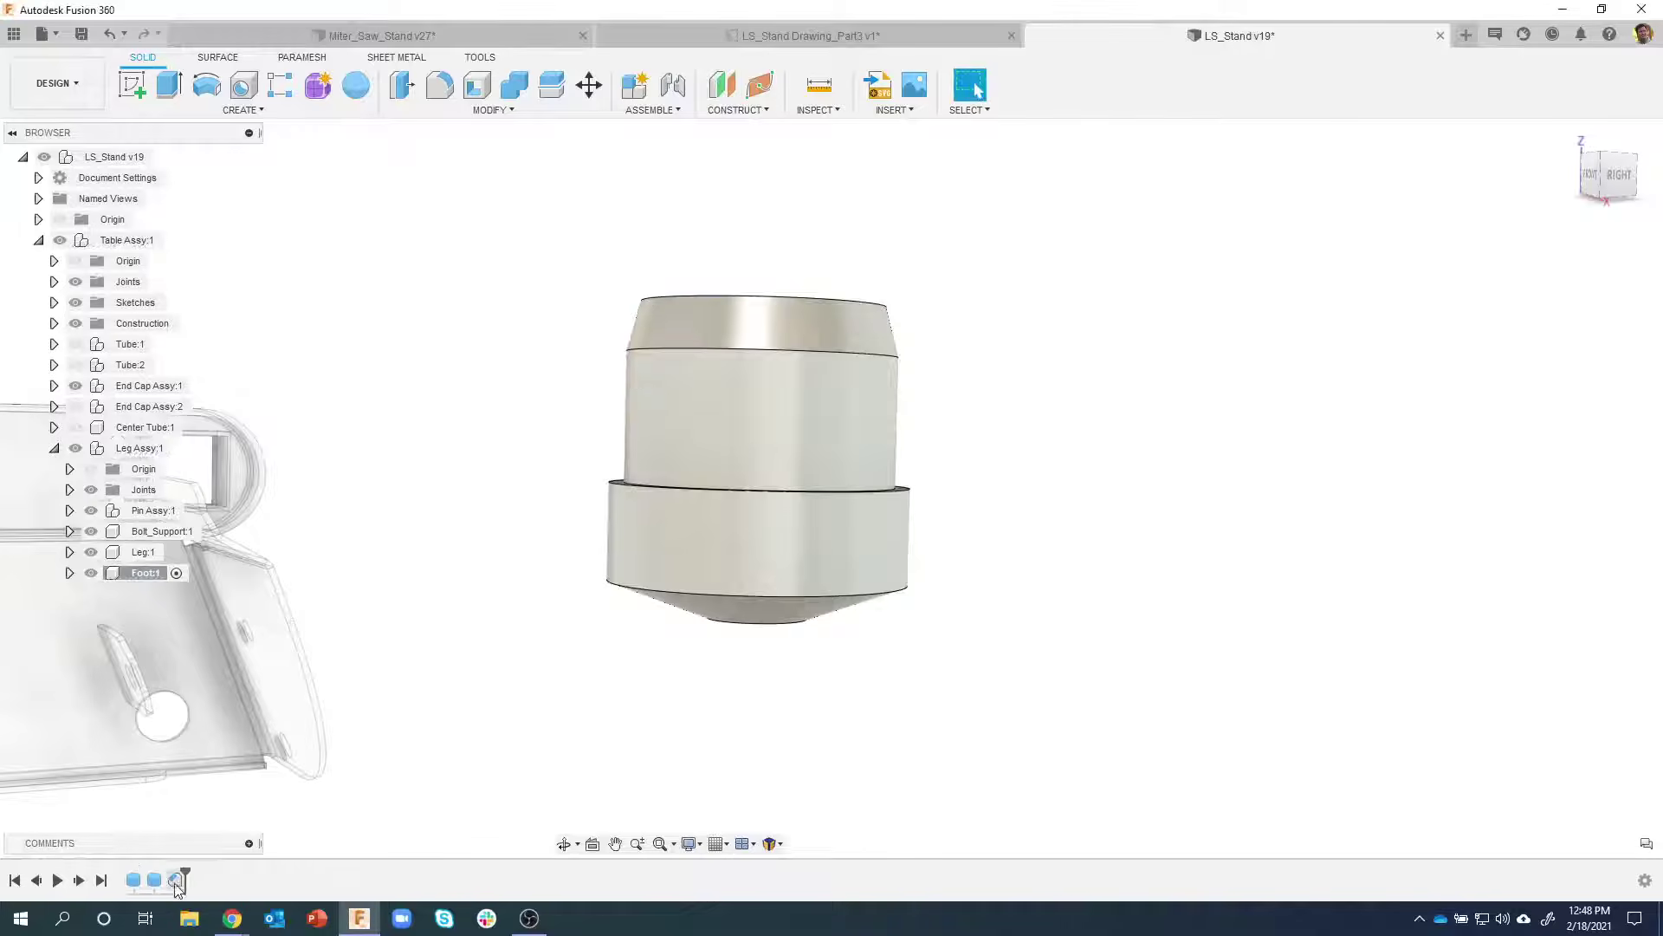
{"action": "left_click", "coordinate": [175, 880]}
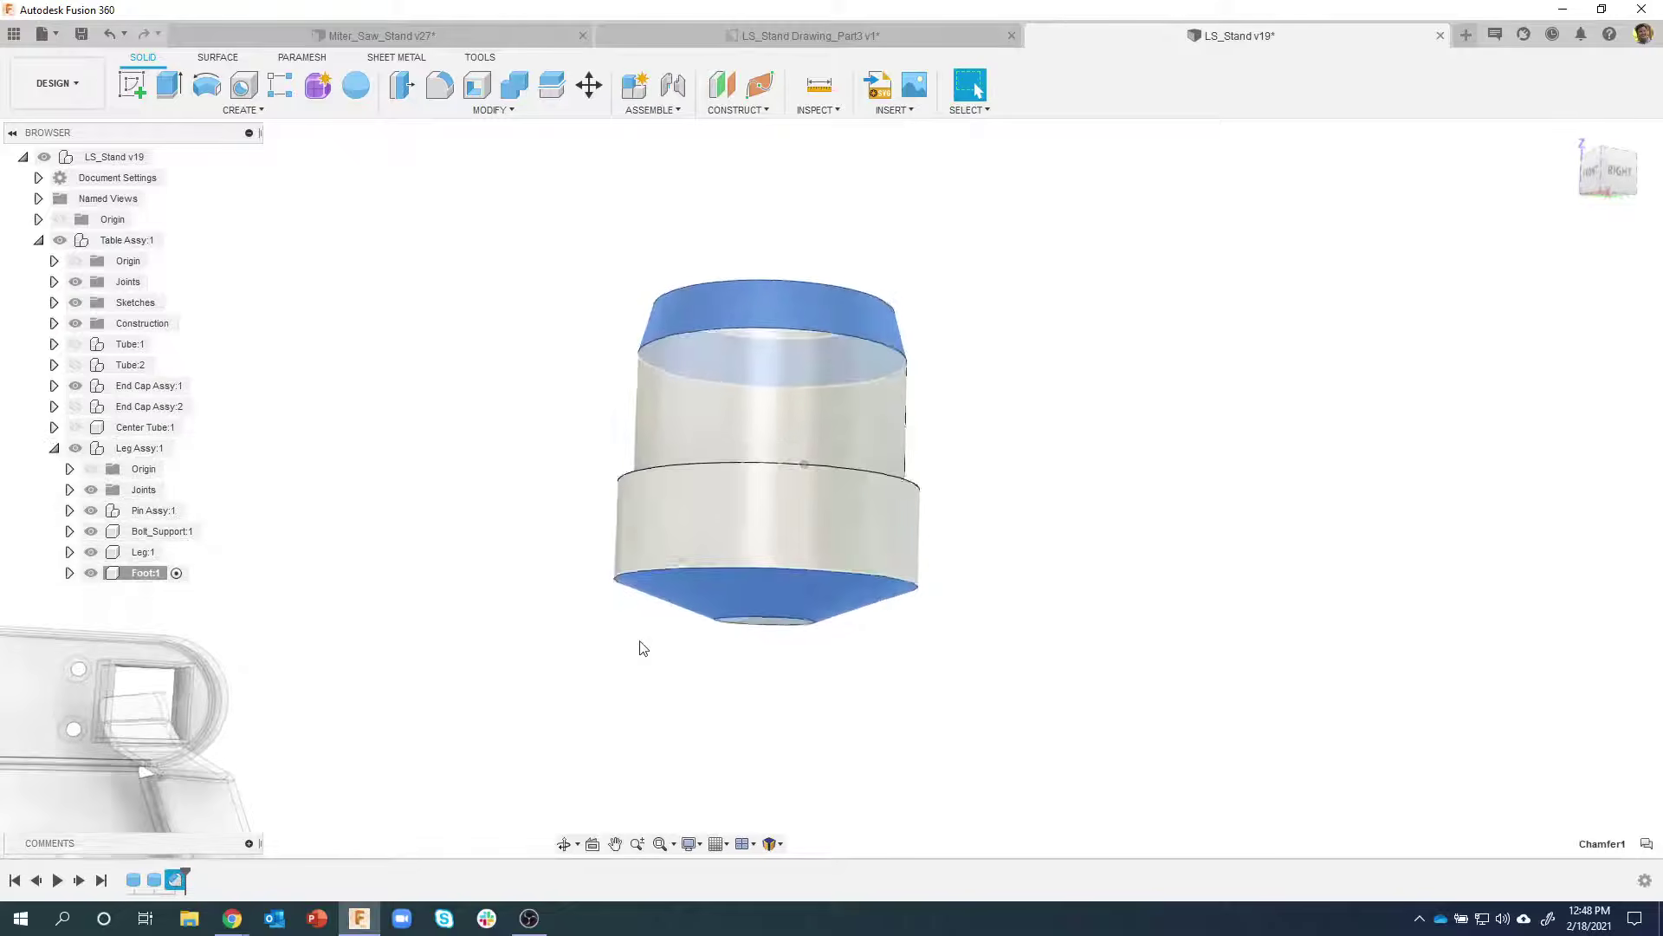
{"action": "left_click", "coordinate": [1144, 482]}
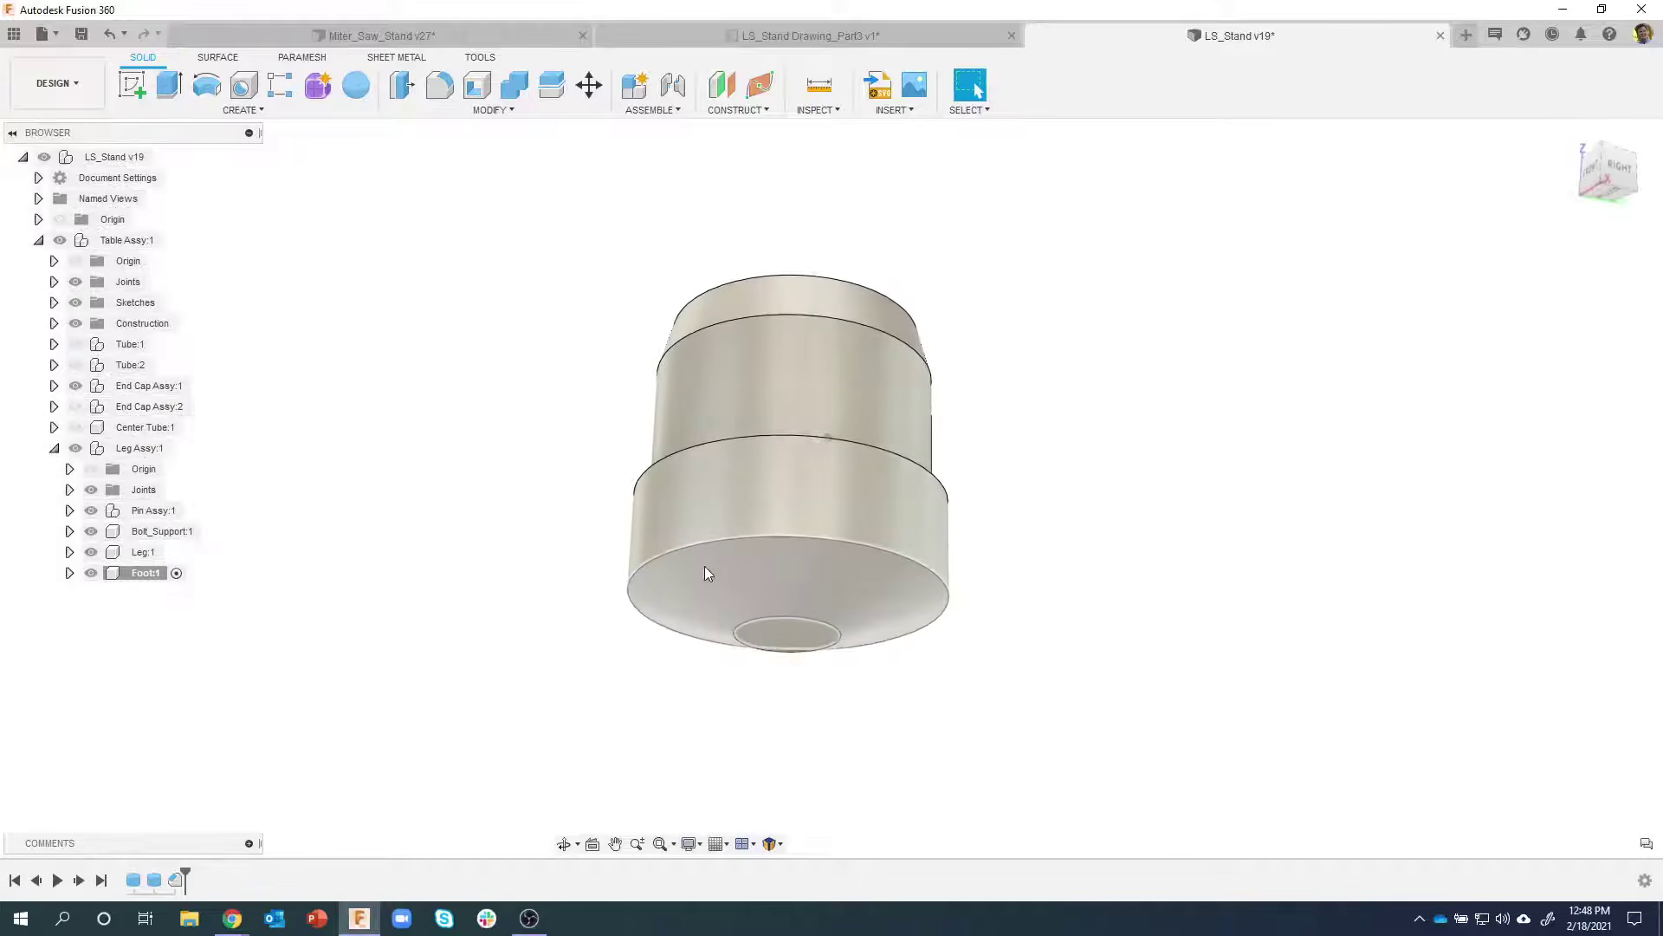
Fillet the outer and inner edges of the foot's bottom chamfer with a 2 mm radius
{"action": "left_click", "coordinate": [658, 556]}
{"action": "right_click", "coordinate": [658, 557]}
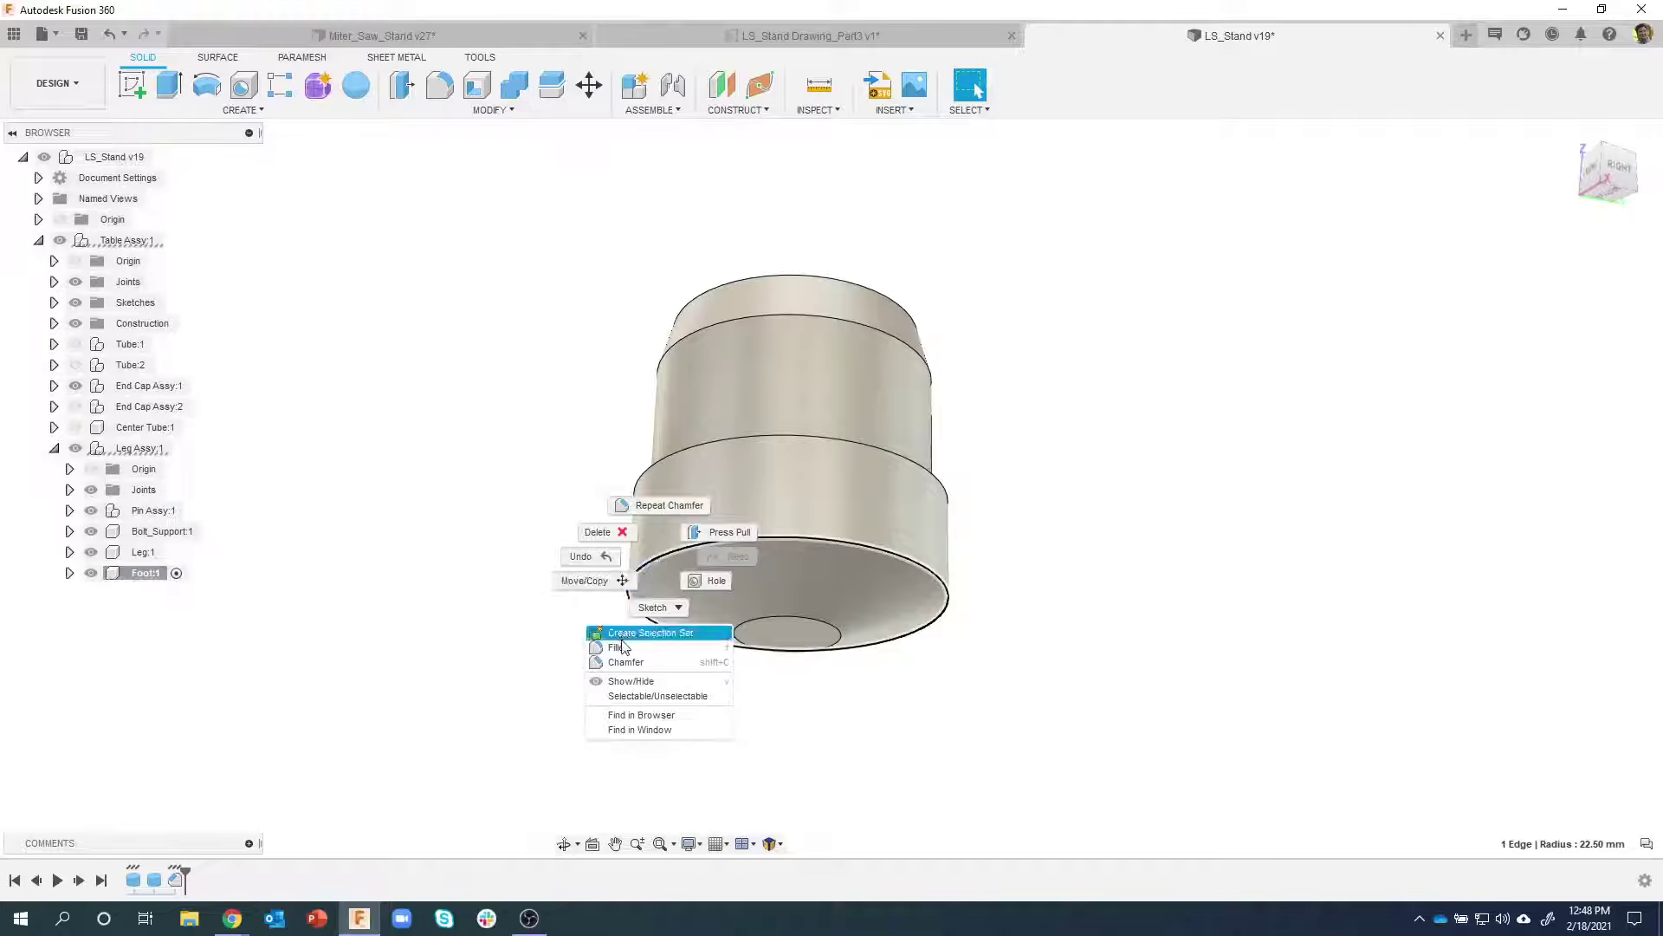
{"action": "left_click", "coordinate": [618, 647]}
{"action": "left_click", "coordinate": [752, 629]}
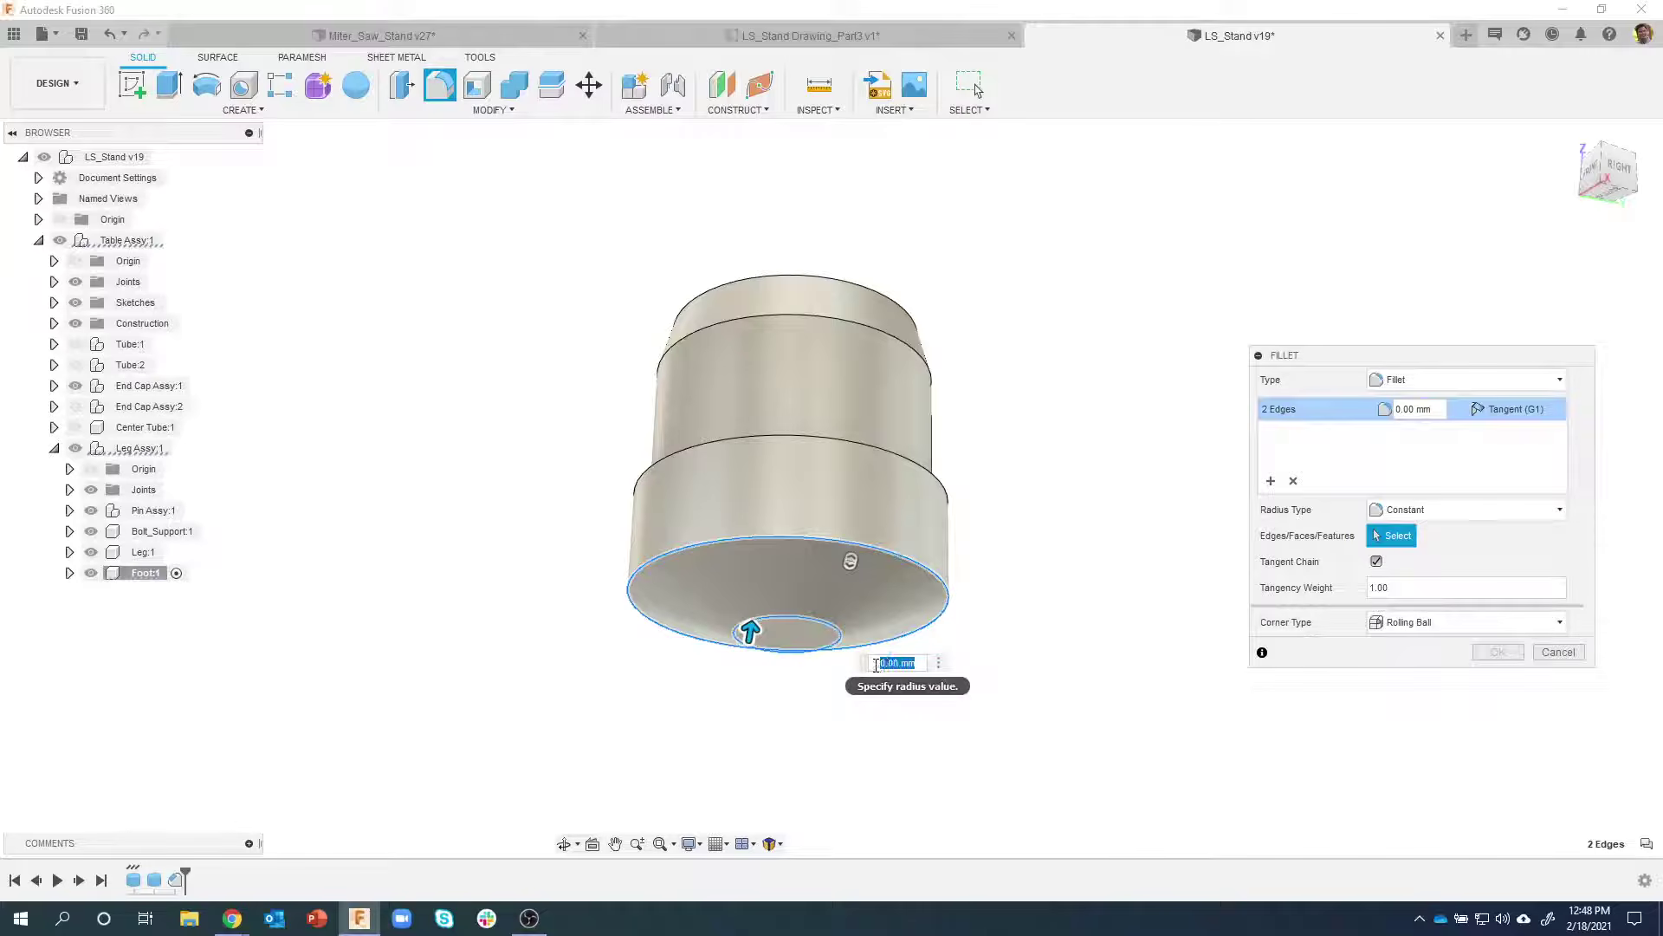
{"action": "type", "text": "2"}
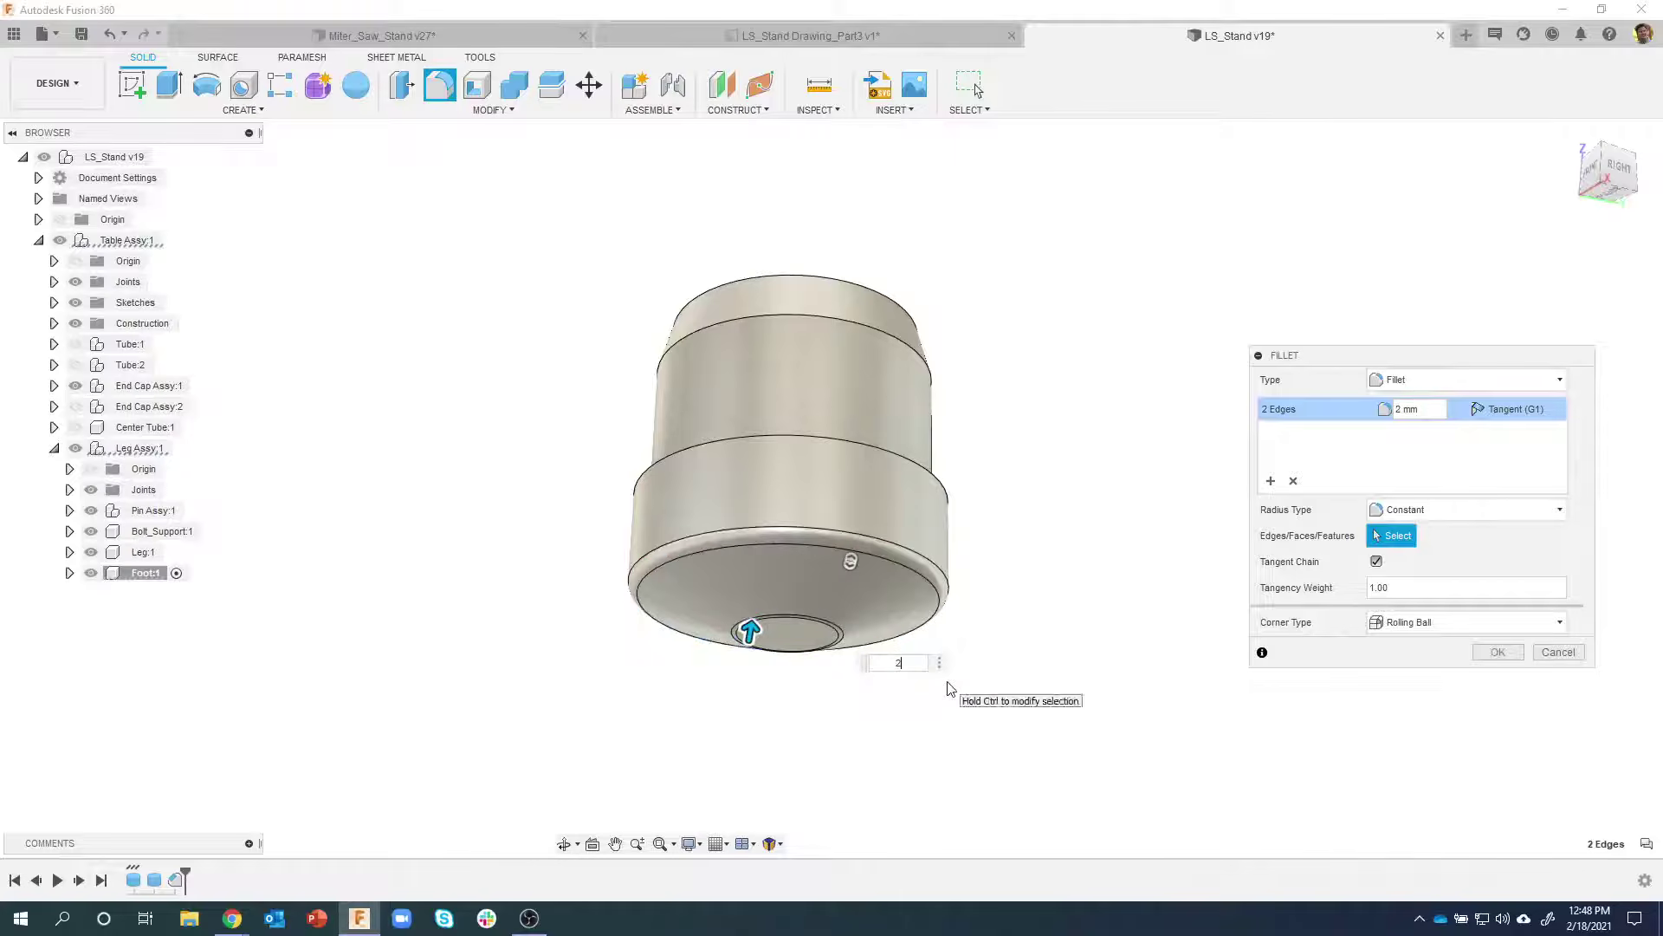
{"action": "middle_click_drag", "start_coordinate": [828, 301], "coordinate": [1312, 414], "text": "shift"}
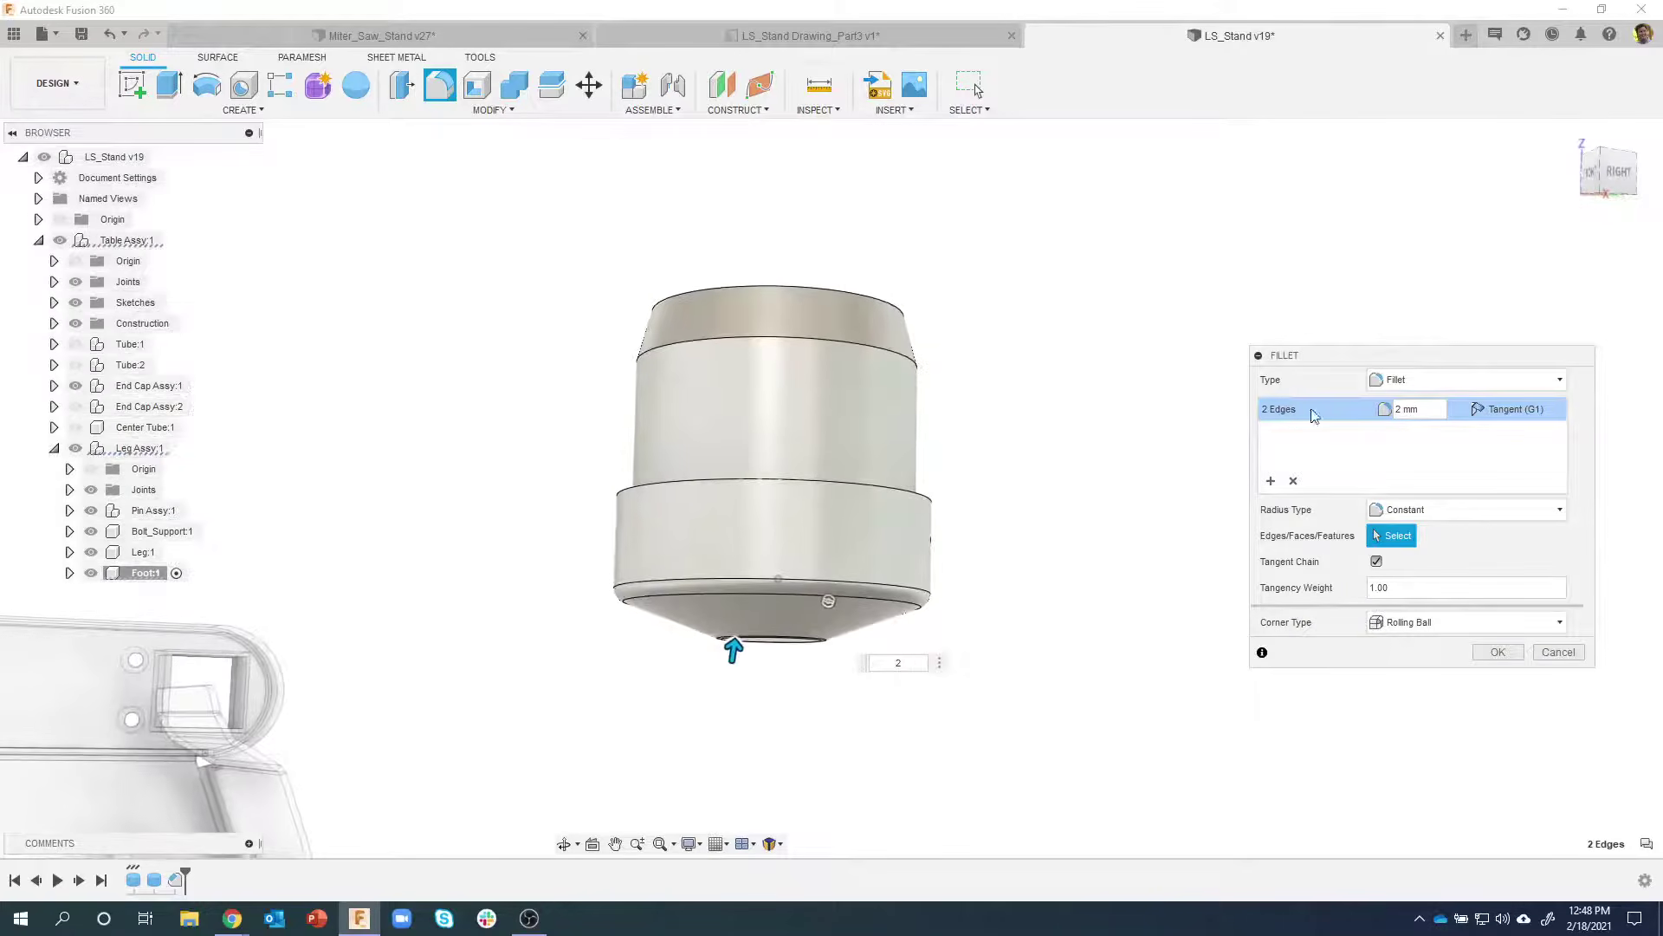
Add a second fillet set of 1 mm radius on the foot's top edge and finish the fillet
{"action": "left_click", "coordinate": [1272, 472]}
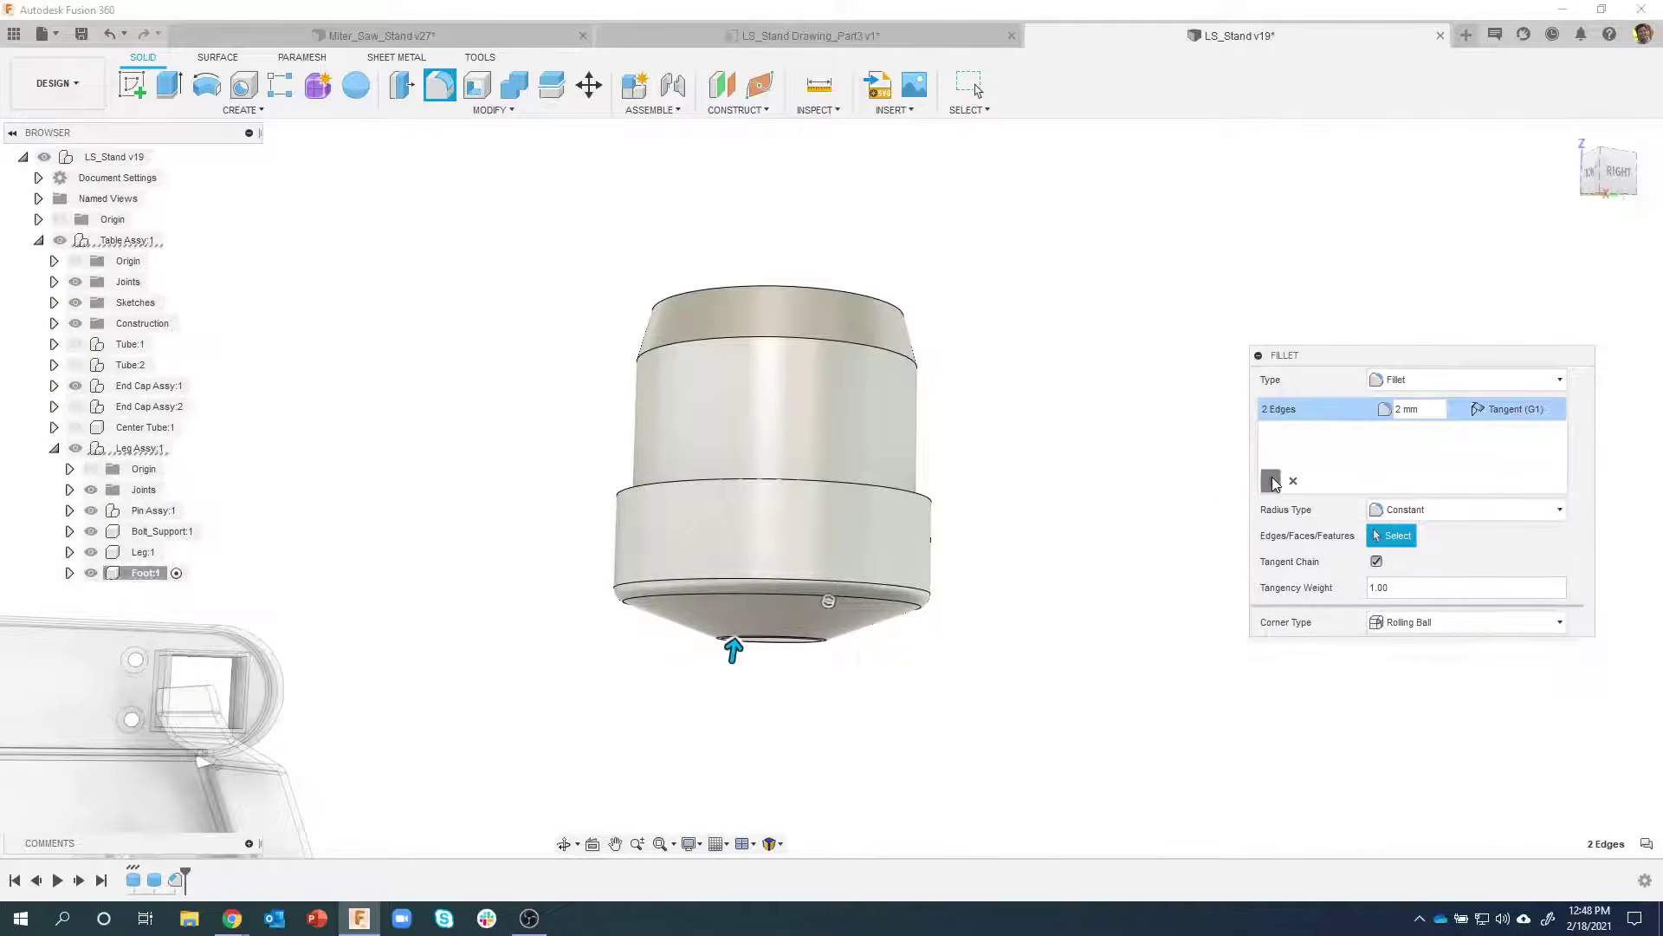
{"action": "left_click", "coordinate": [824, 289]}
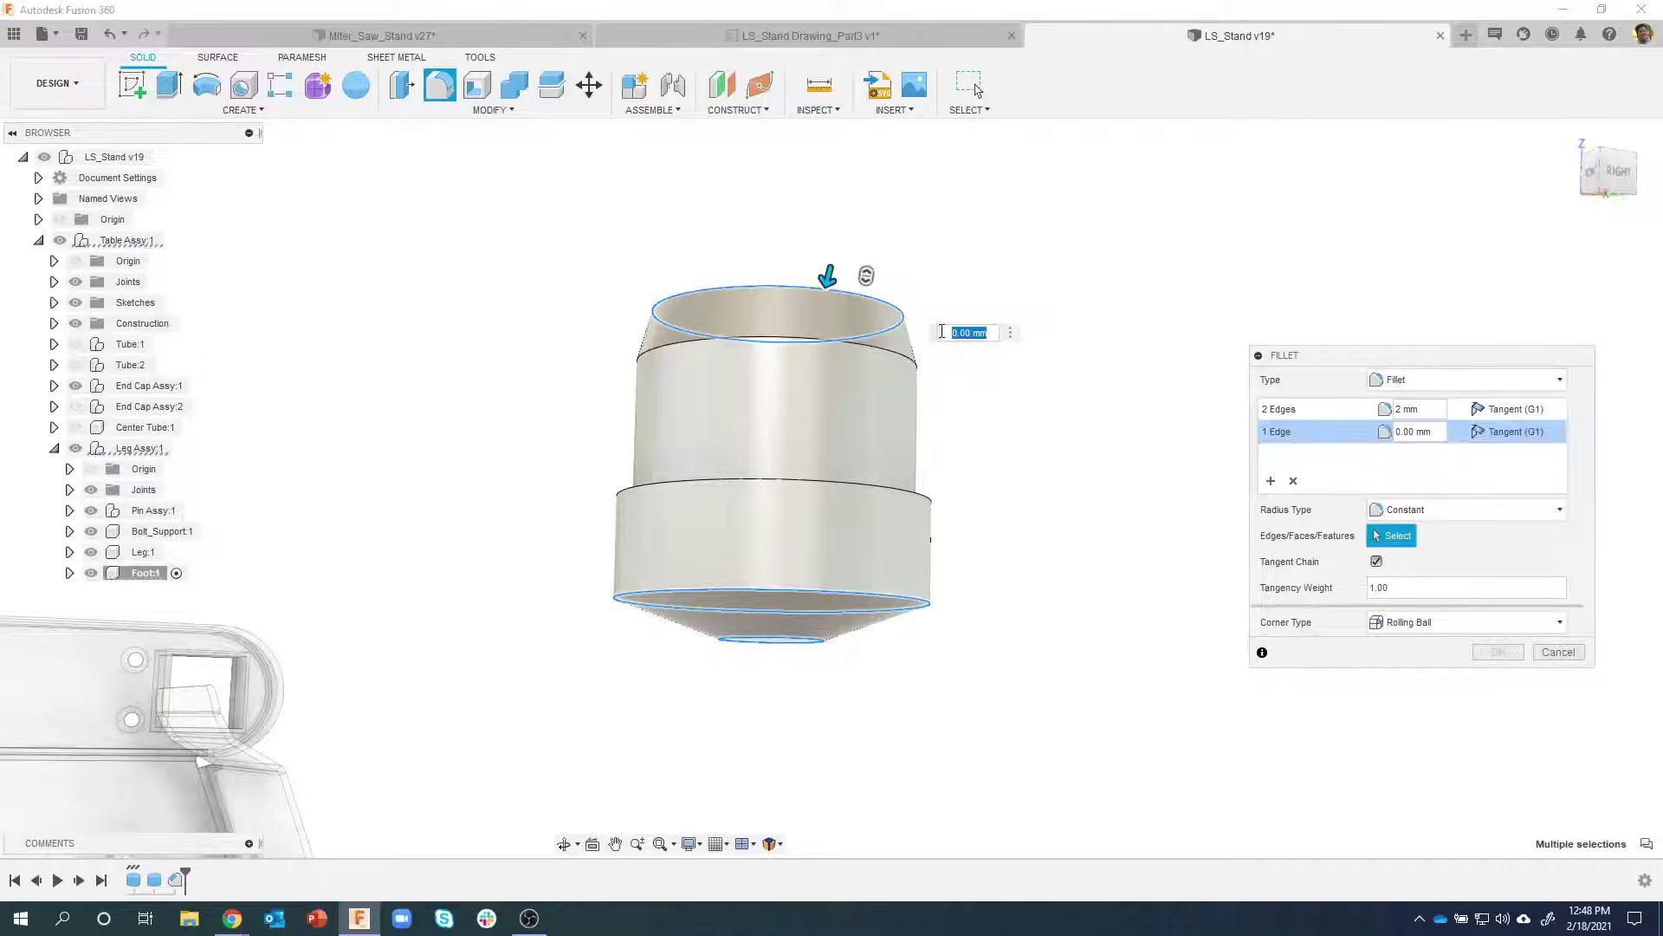
{"action": "type", "text": "1"}
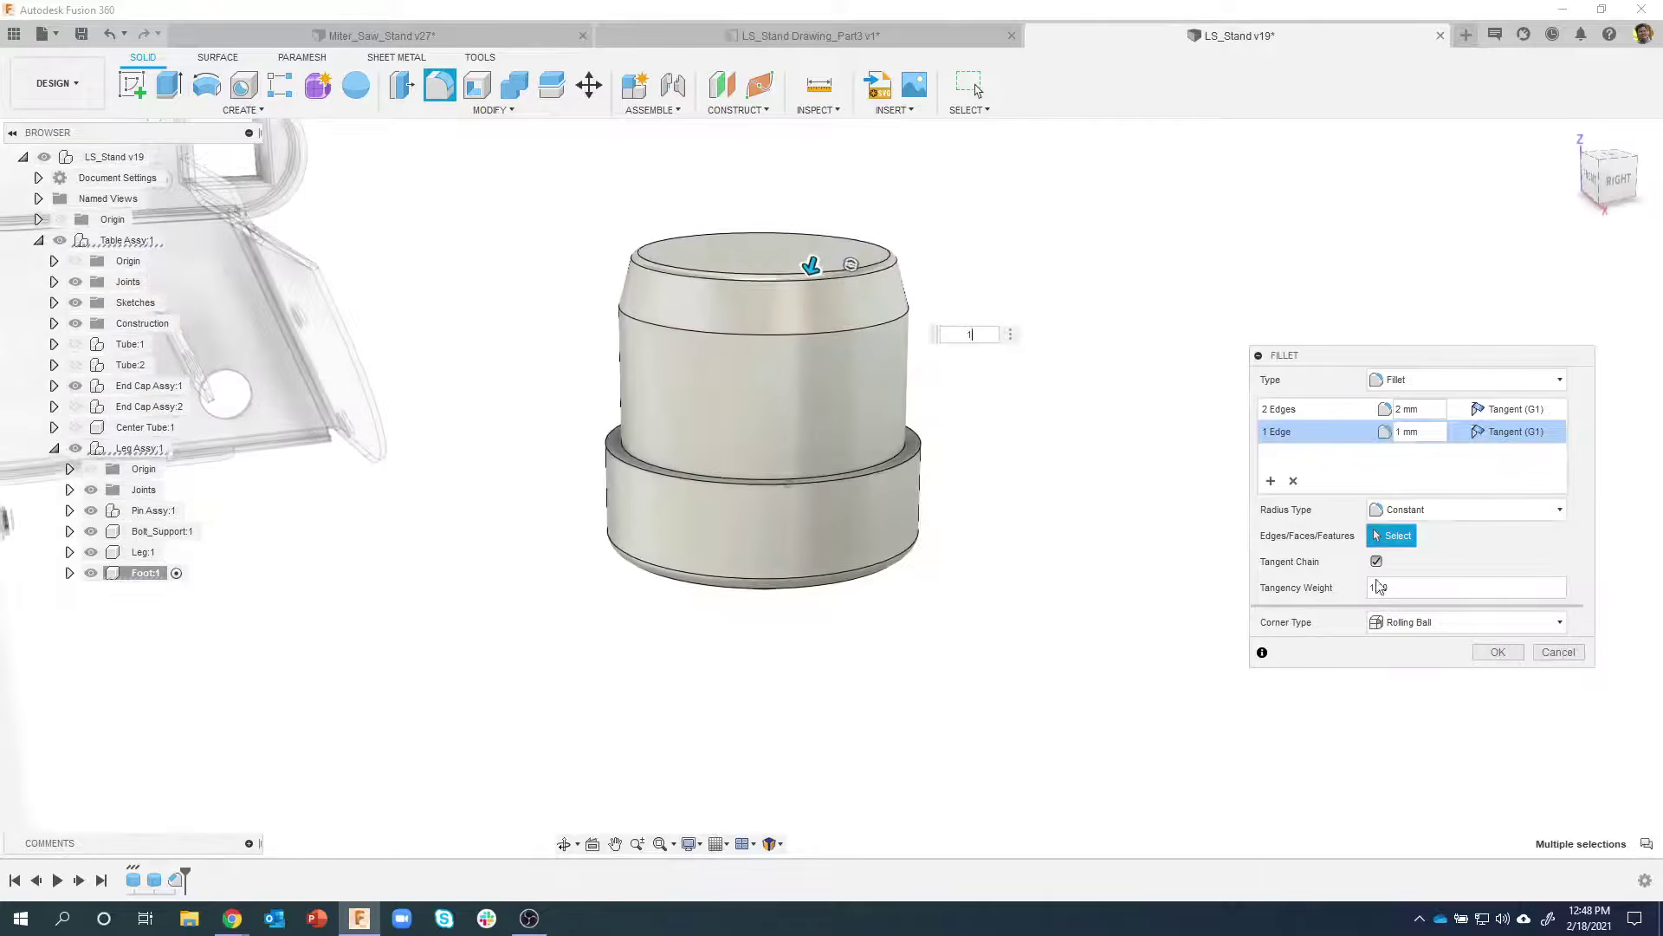
{"action": "left_click", "coordinate": [1498, 651]}
{"action": "middle_click_drag", "start_coordinate": [858, 416], "coordinate": [853, 274], "text": "shift"}
{"action": "middle_click_drag", "start_coordinate": [797, 520], "coordinate": [336, 800], "text": "shift"}
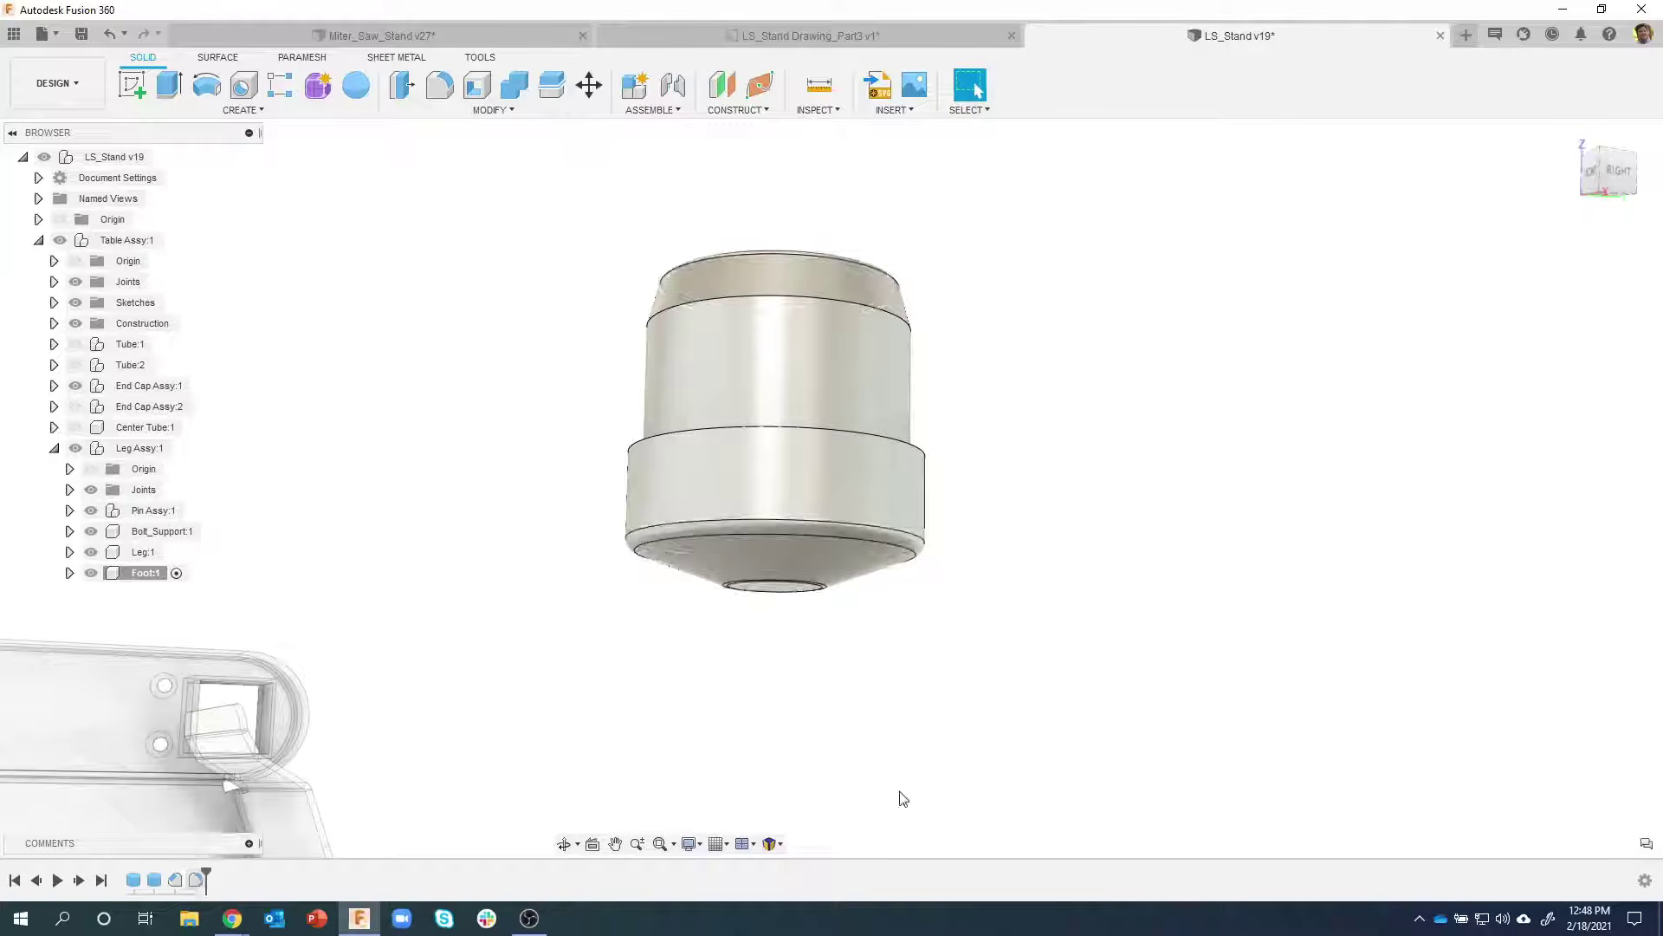
{"action": "middle_click_drag", "start_coordinate": [1089, 689], "coordinate": [1065, 633], "text": "shift"}
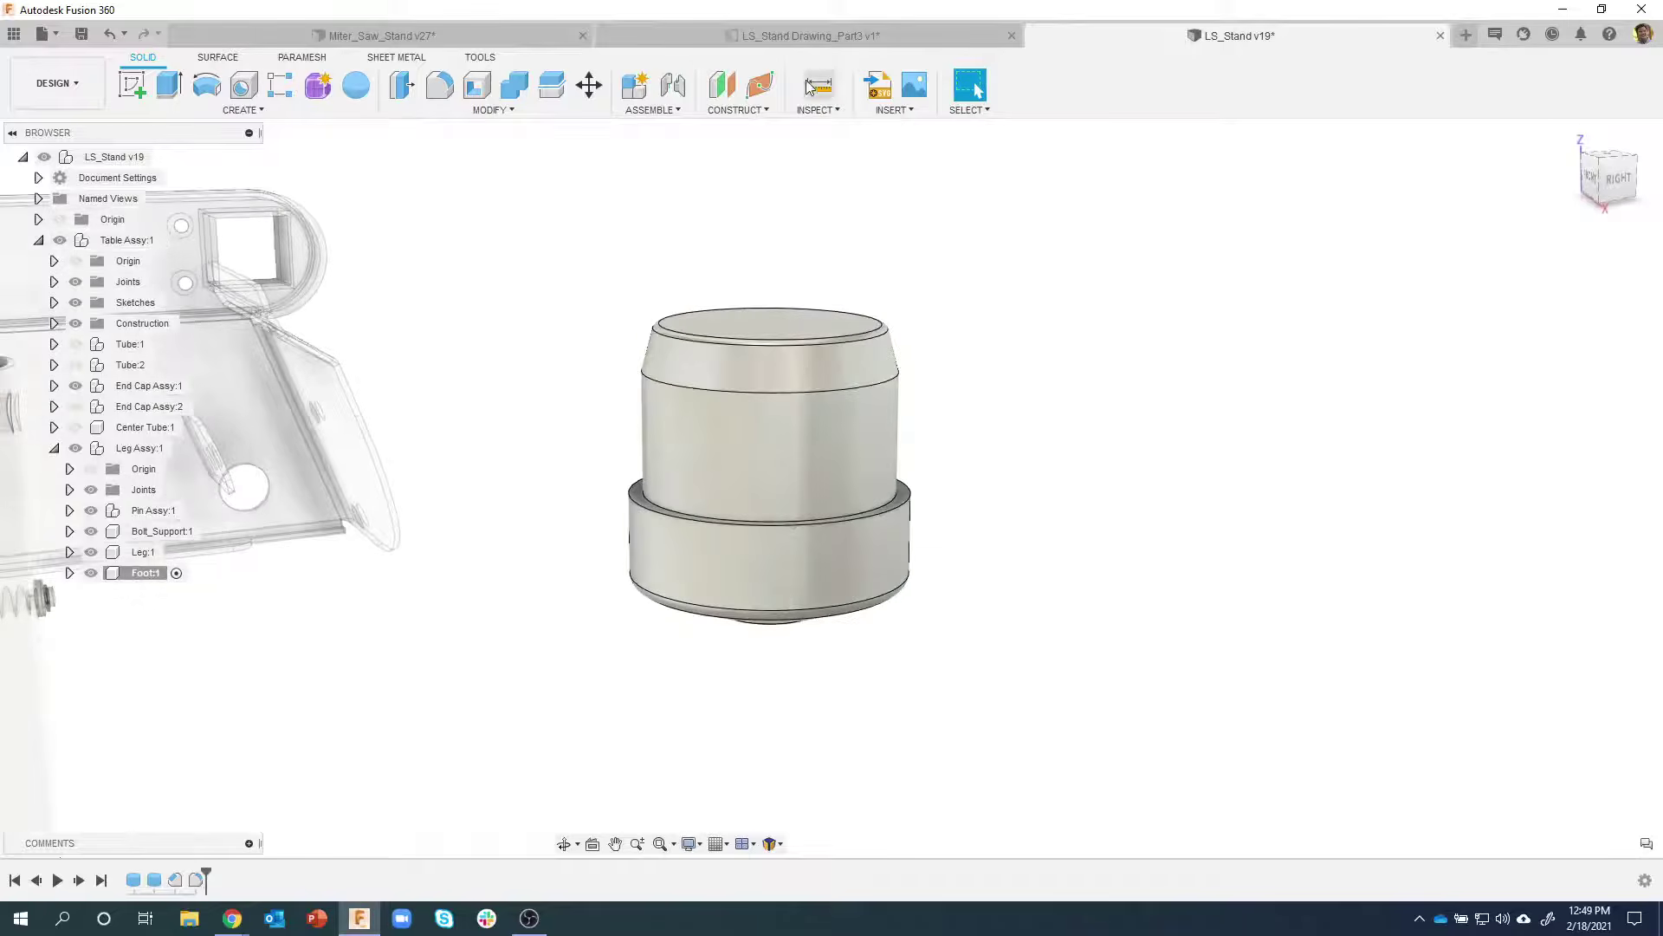
Consult the wall thickness on the LS_Stand Drawing_Part3 sheet and shell the foot in LS_Stand from its top face with 3.5 mm inside thickness
{"action": "left_click", "coordinate": [772, 40]}
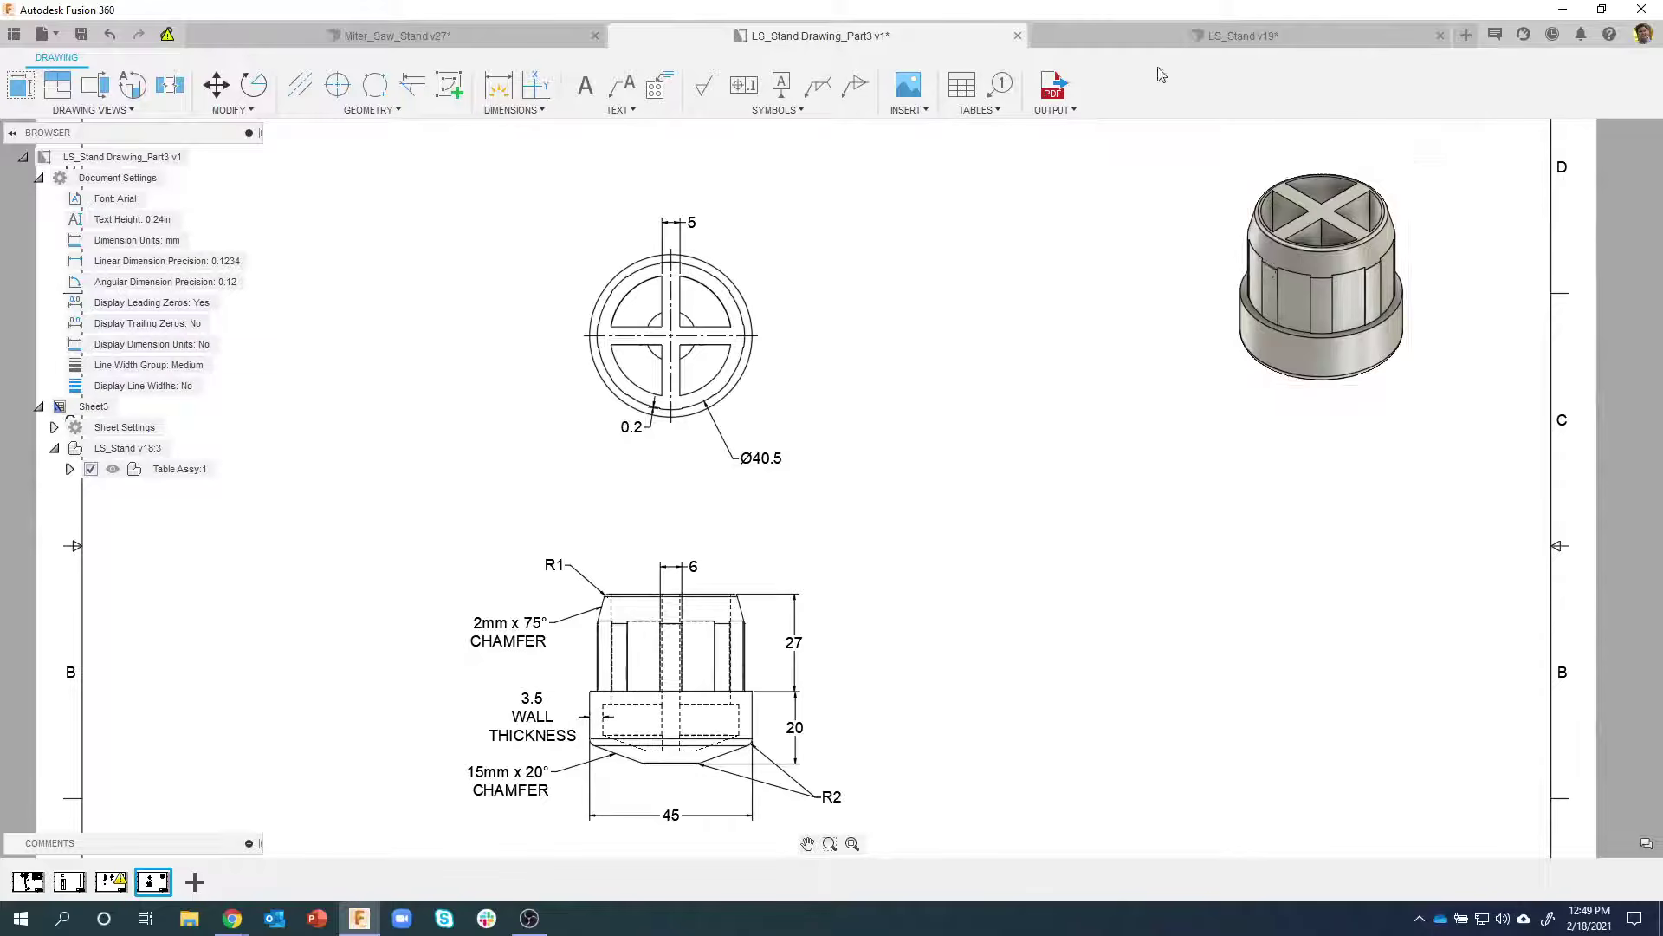
{"action": "left_click", "coordinate": [1151, 34]}
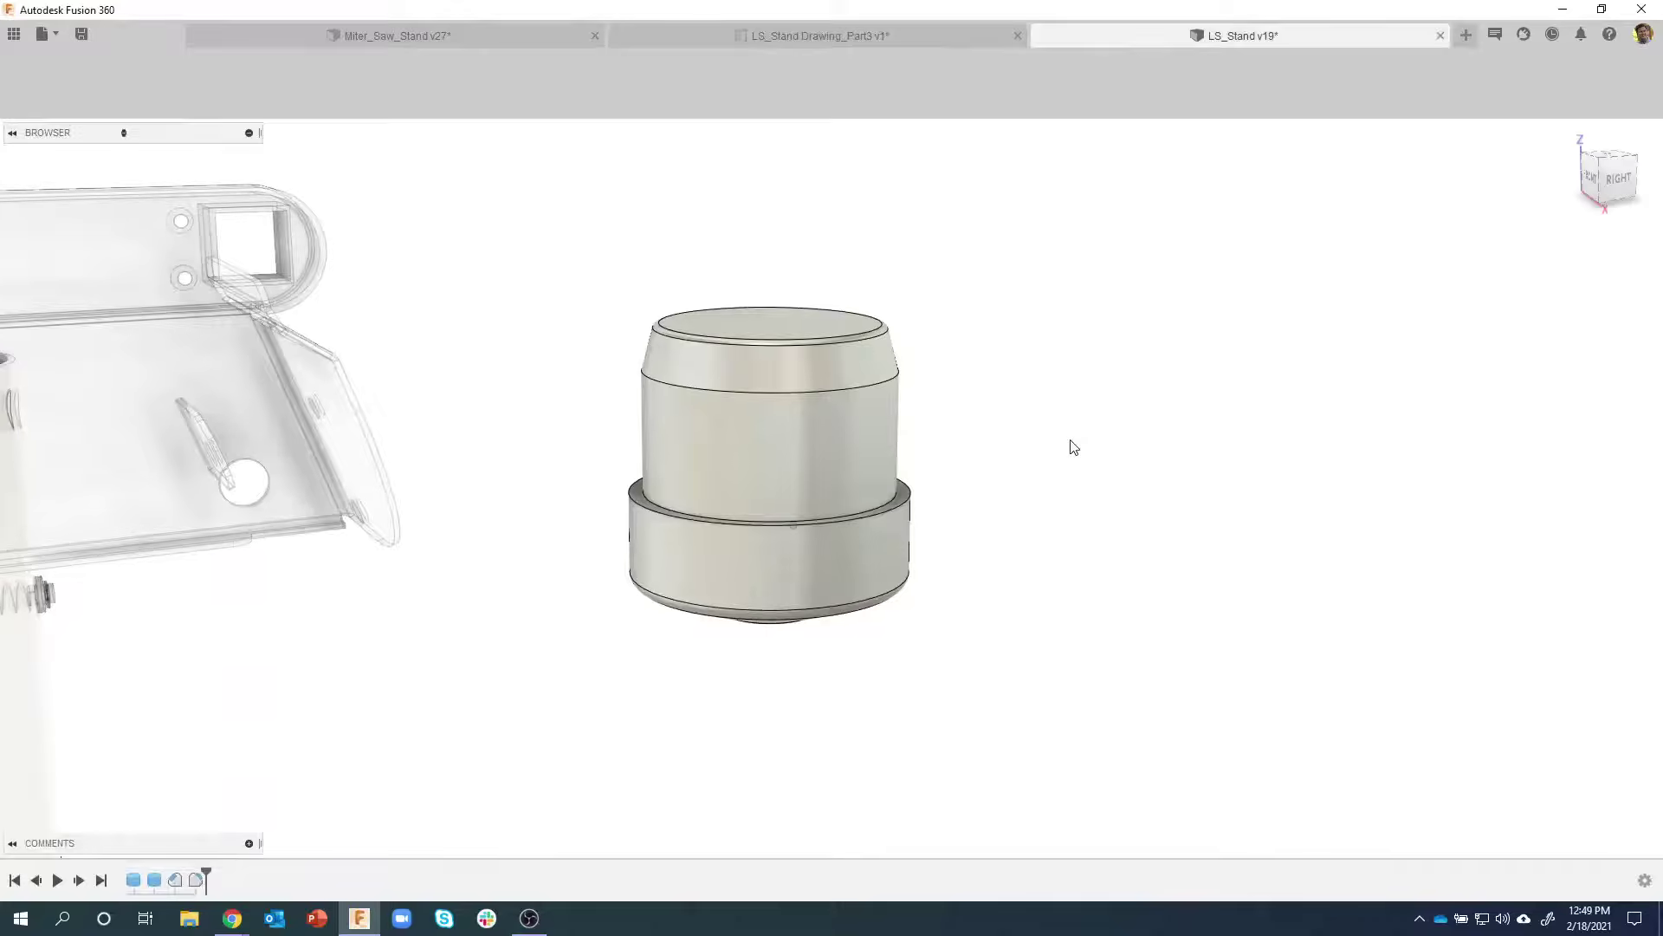
{"action": "left_click", "coordinate": [745, 439]}
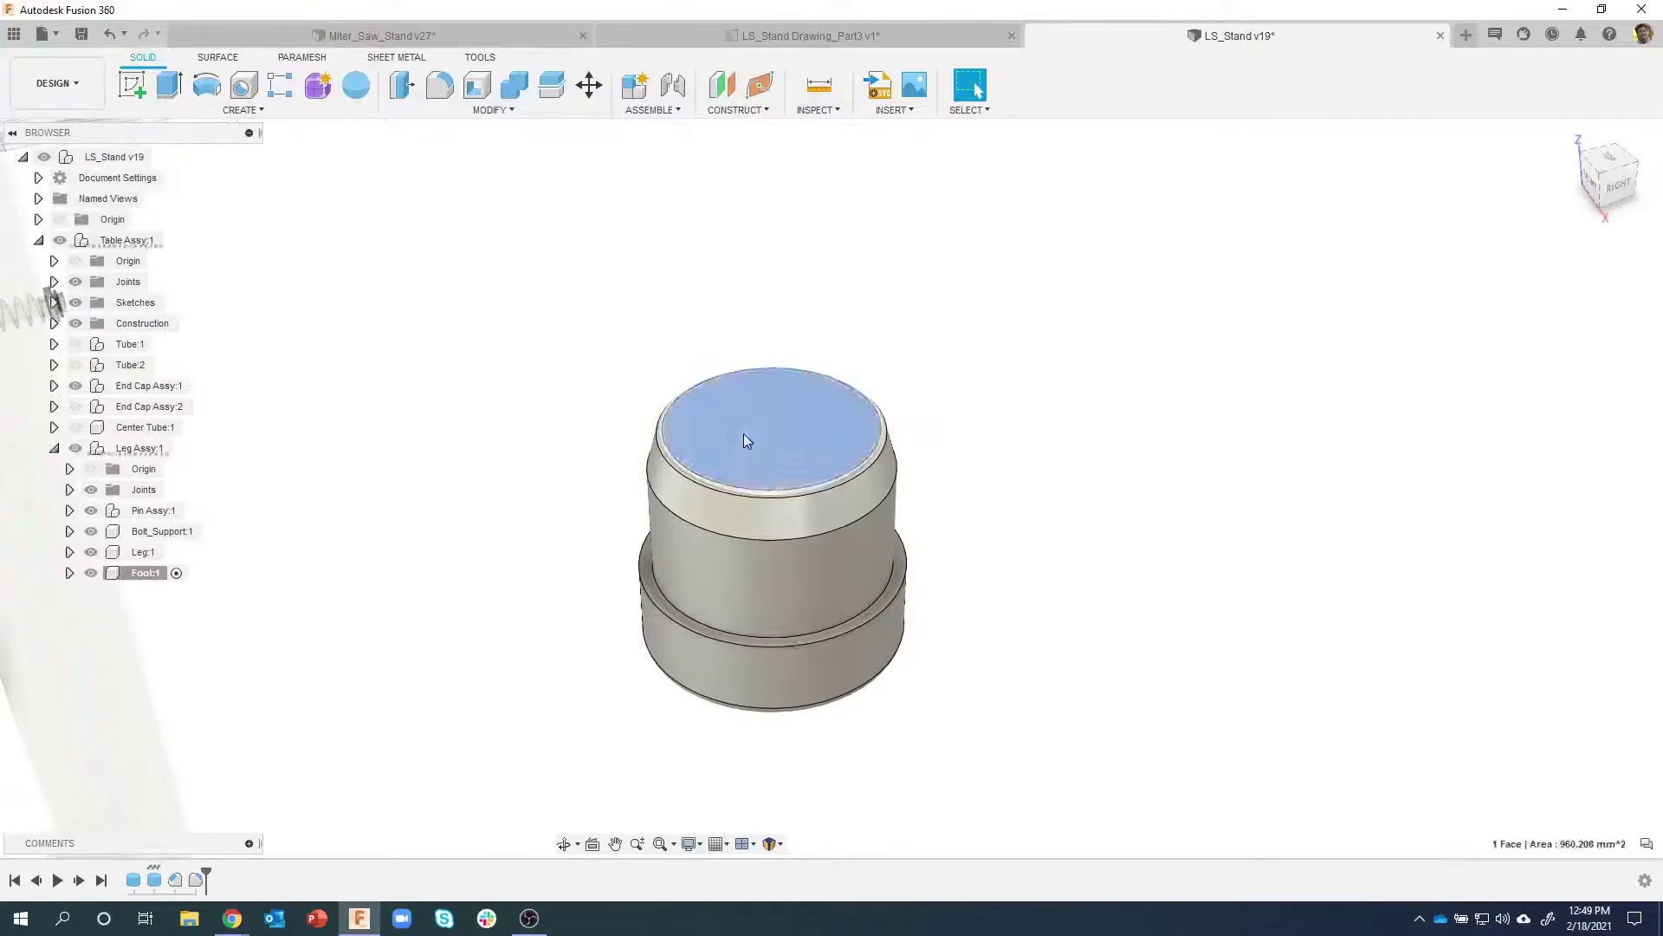
{"action": "right_click", "coordinate": [743, 433]}
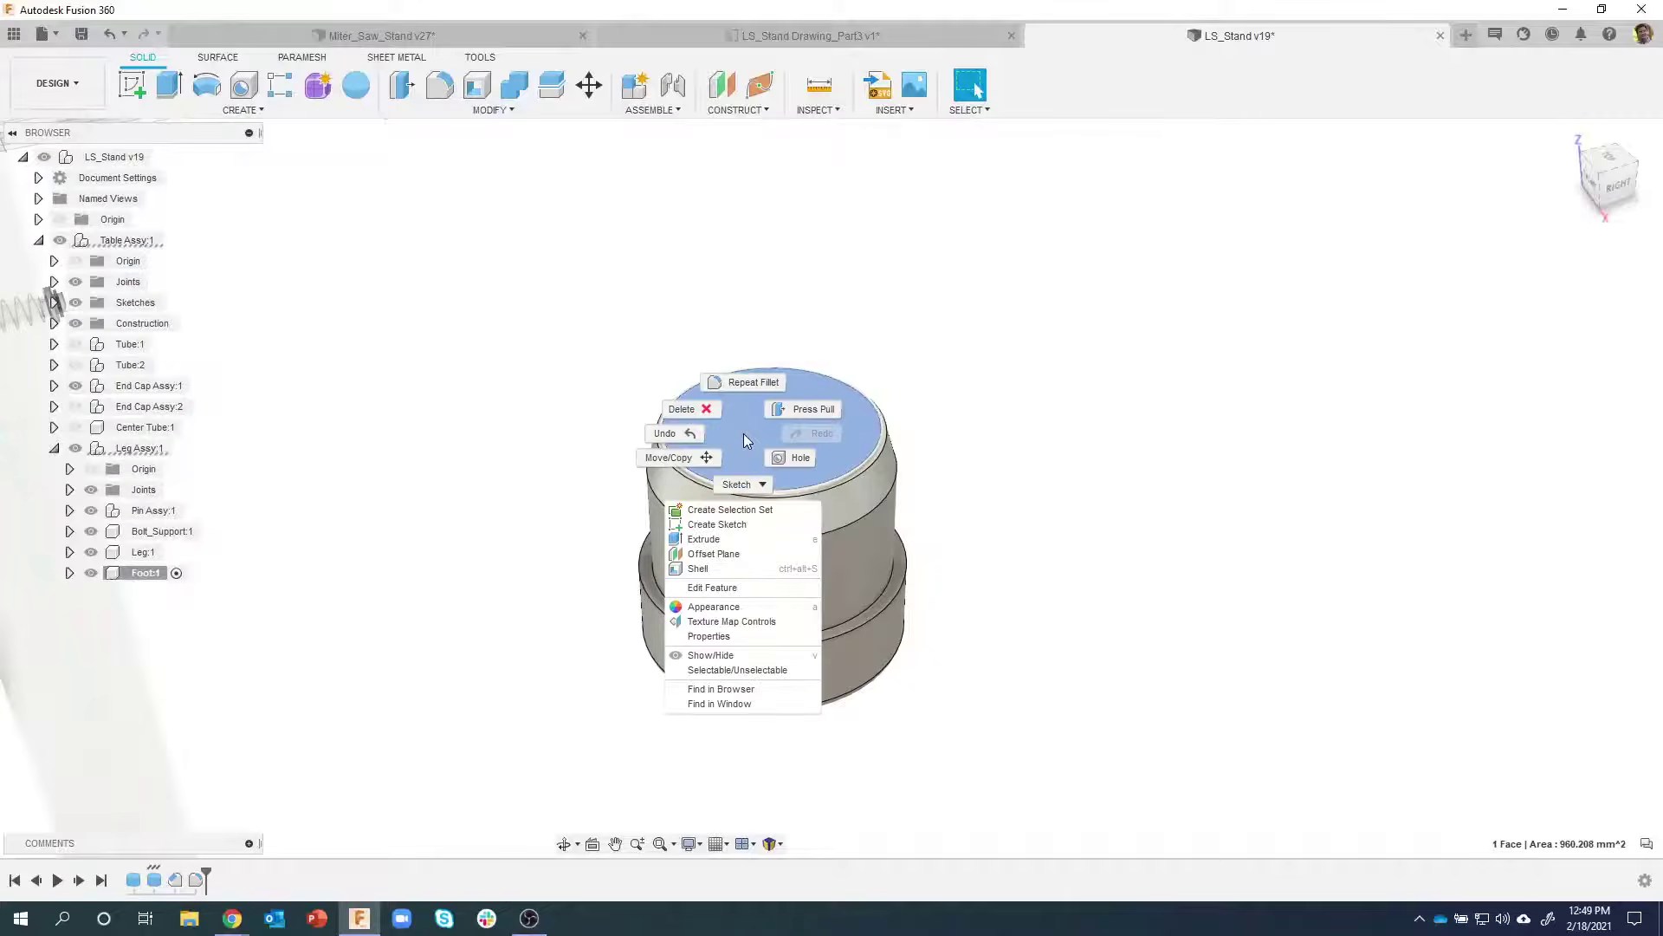
{"action": "left_click", "coordinate": [730, 568]}
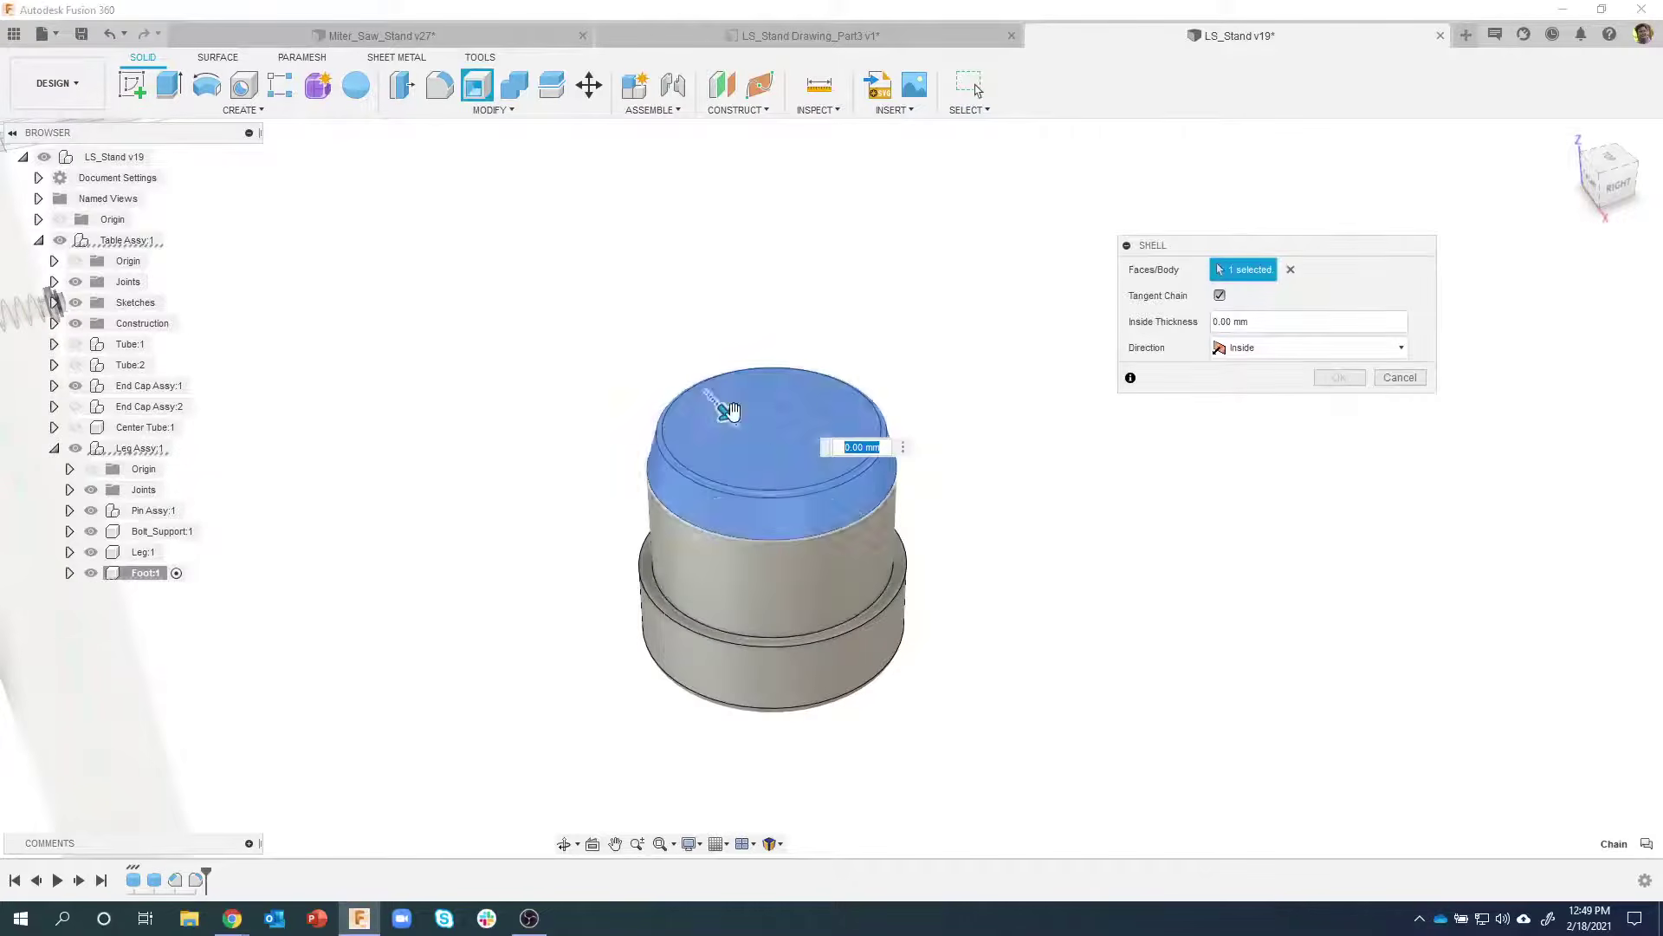
{"action": "left_click_drag", "start_coordinate": [730, 410], "coordinate": [739, 422]}
{"action": "middle_click_drag", "start_coordinate": [986, 427], "coordinate": [687, 390], "text": "shift"}
{"action": "mouse_move", "coordinate": [687, 388]}
{"action": "left_mouse_down"}
{"action": "mouse_move", "coordinate": [702, 419]}
{"action": "mouse_move", "coordinate": [695, 405]}
{"action": "left_mouse_up"}
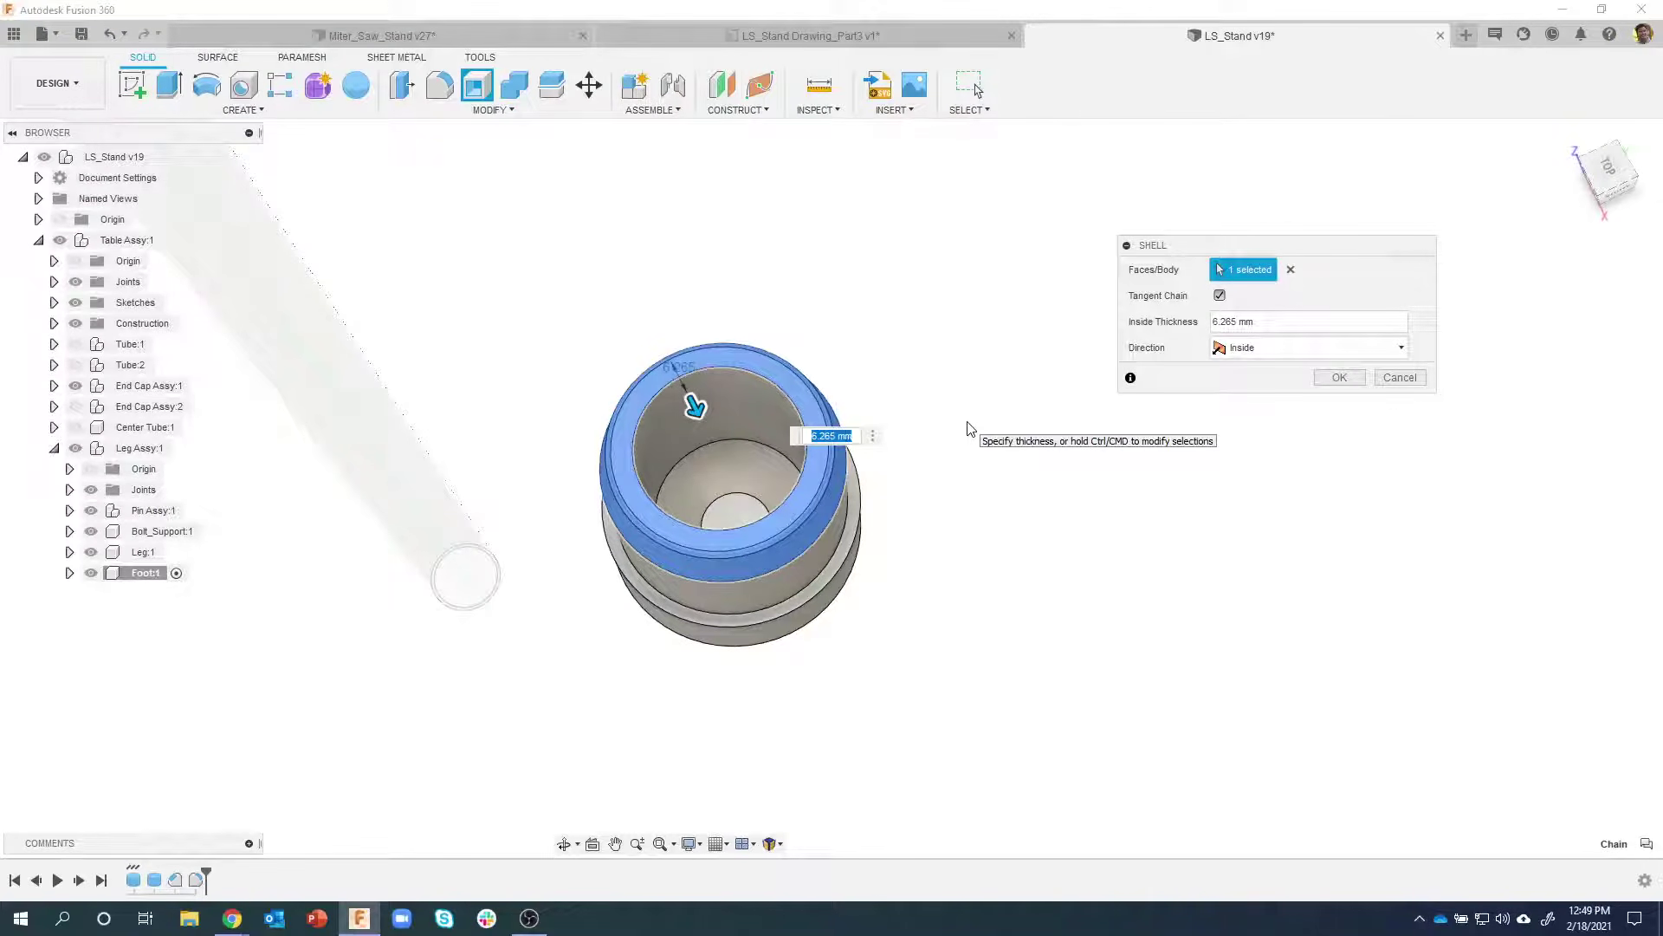
{"action": "type", "text": "3.5"}
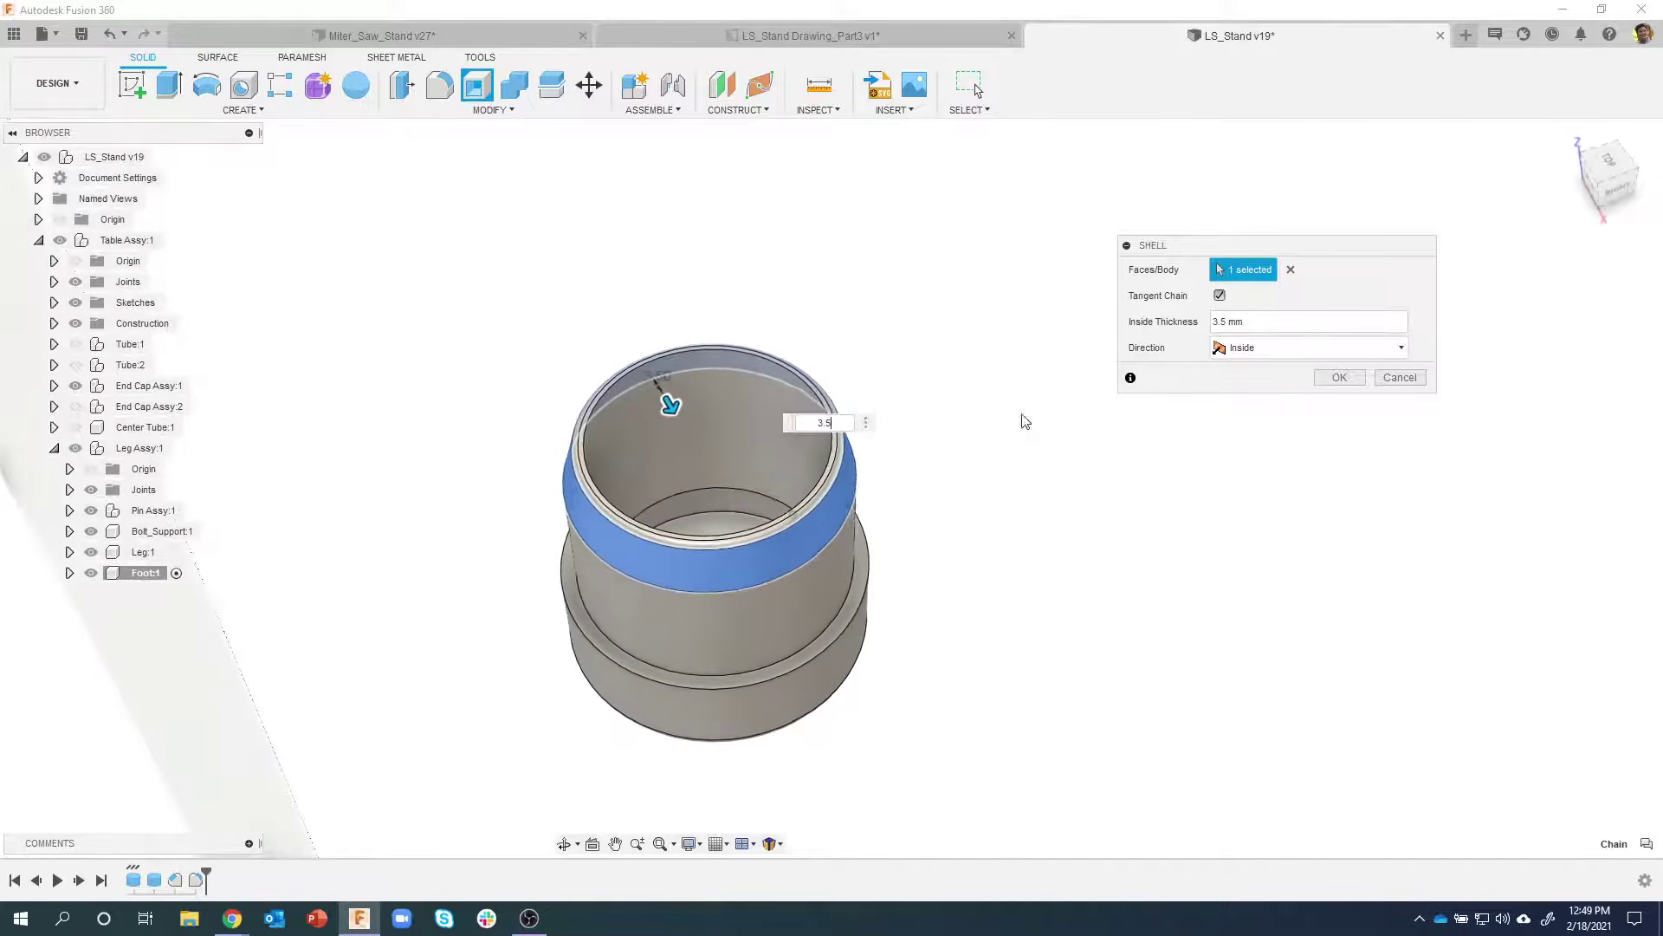
{"action": "left_click", "coordinate": [1339, 378]}
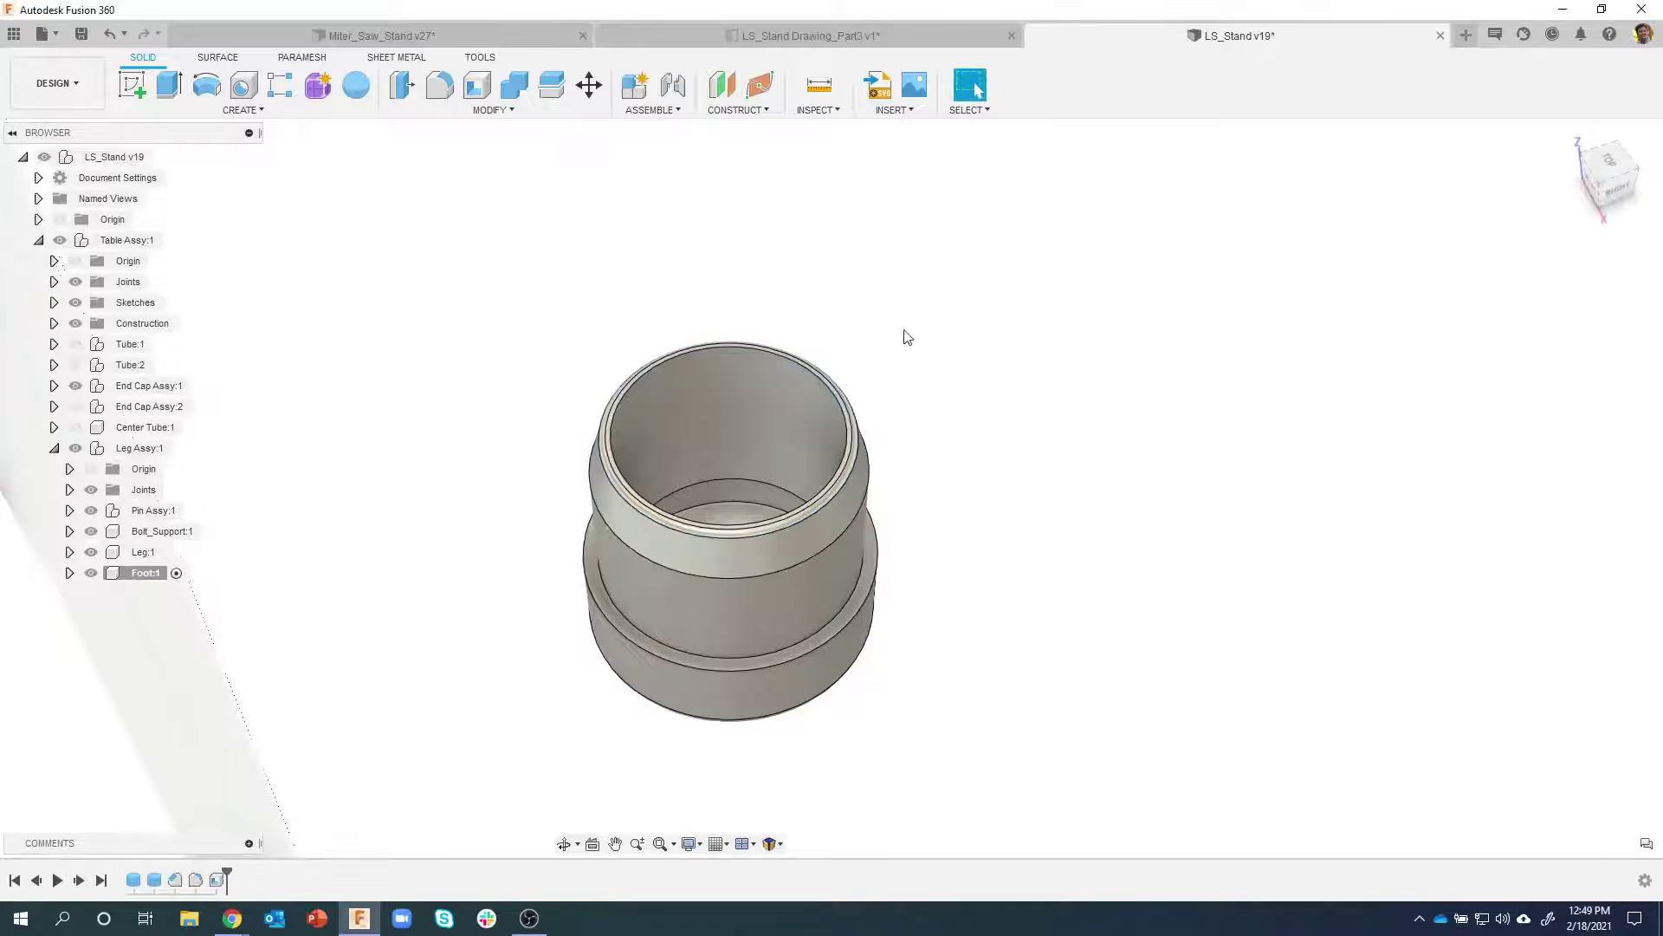
Create a sketch on the narrow ring face at the top rim of the shelled foot
{"action": "scroll", "coordinate": [875, 494], "scroll_direction": "up", "scroll_amount": 3}
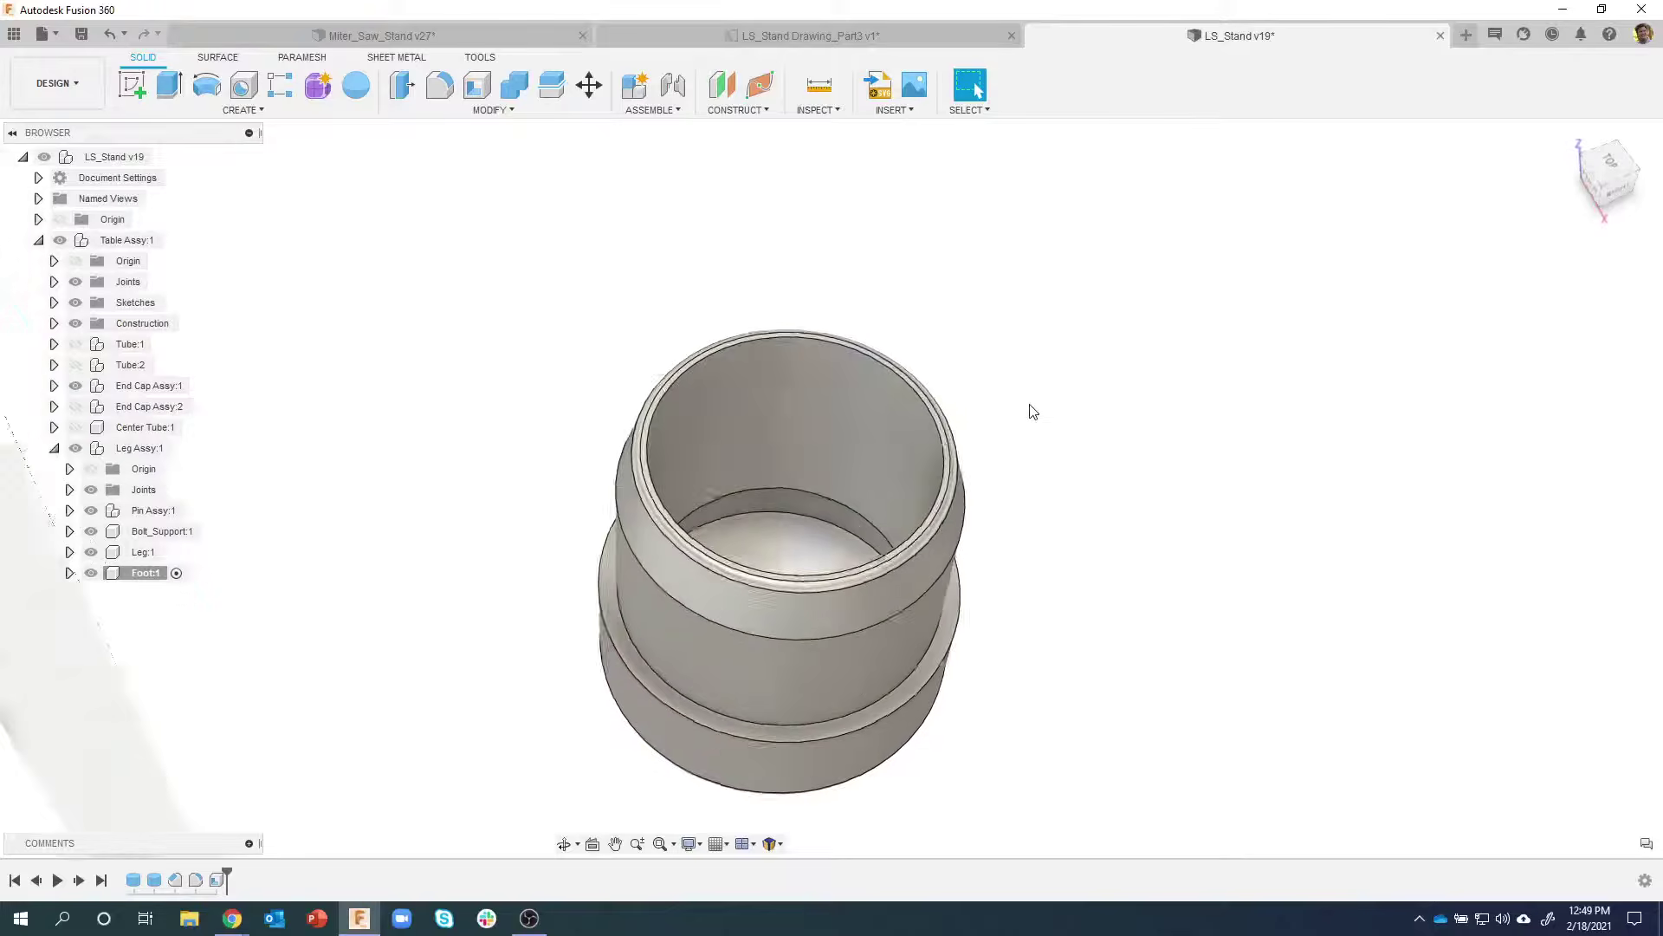
{"action": "scroll", "coordinate": [1048, 402], "scroll_direction": "down", "scroll_amount": 2}
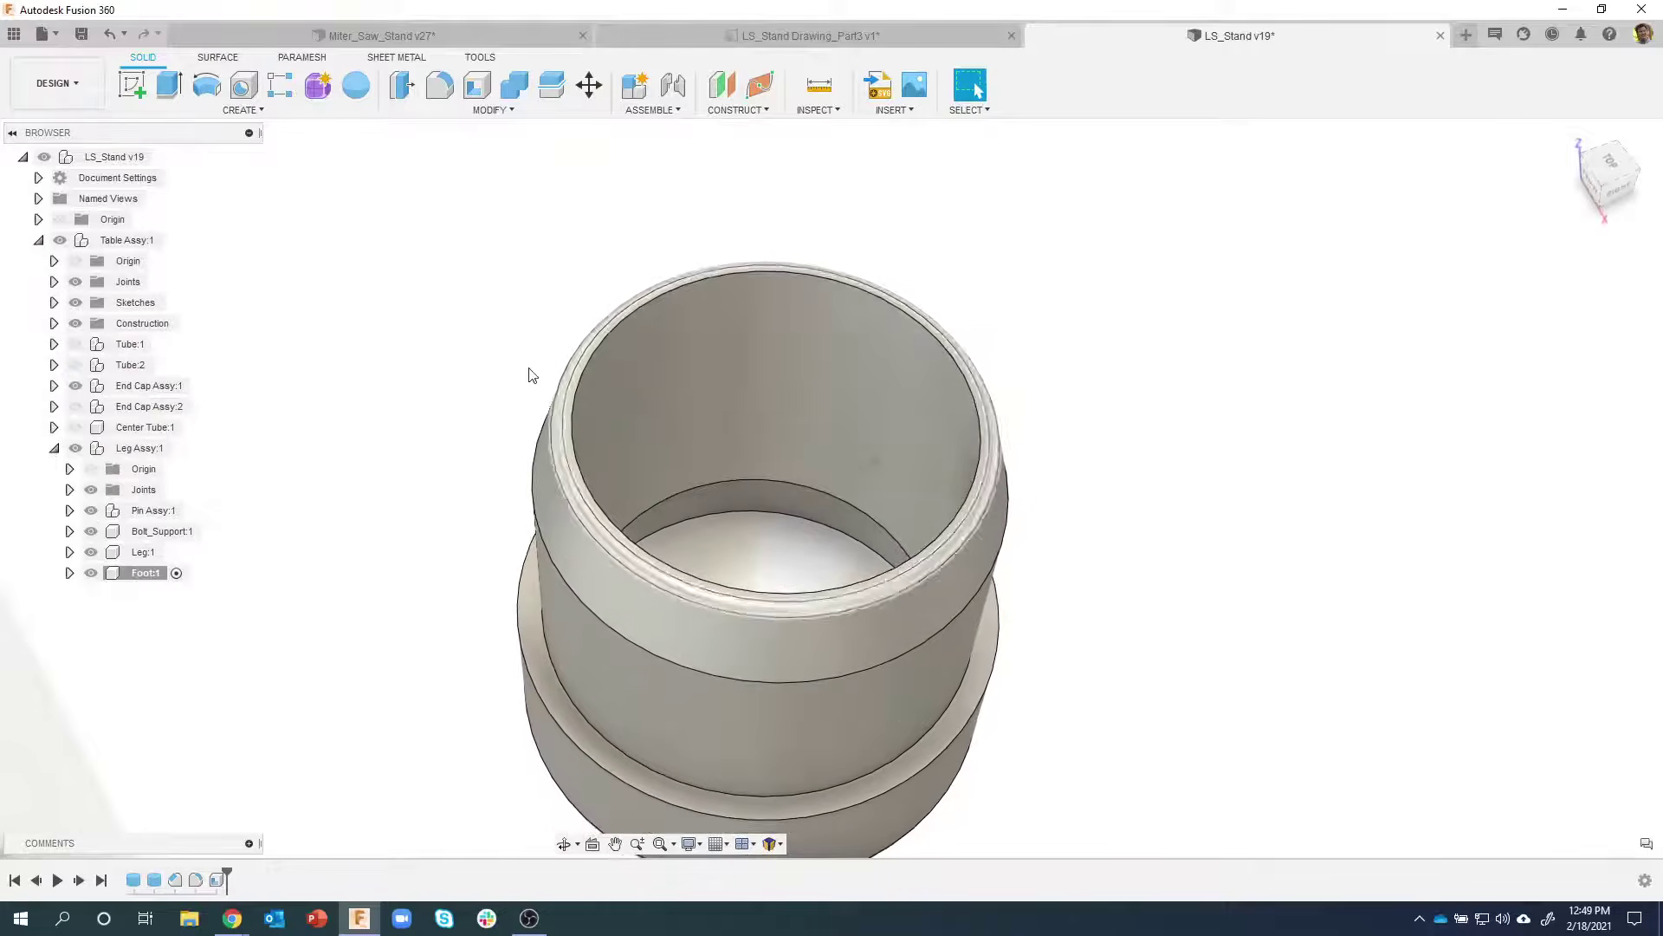
{"action": "scroll", "coordinate": [572, 382], "scroll_direction": "up", "scroll_amount": 4}
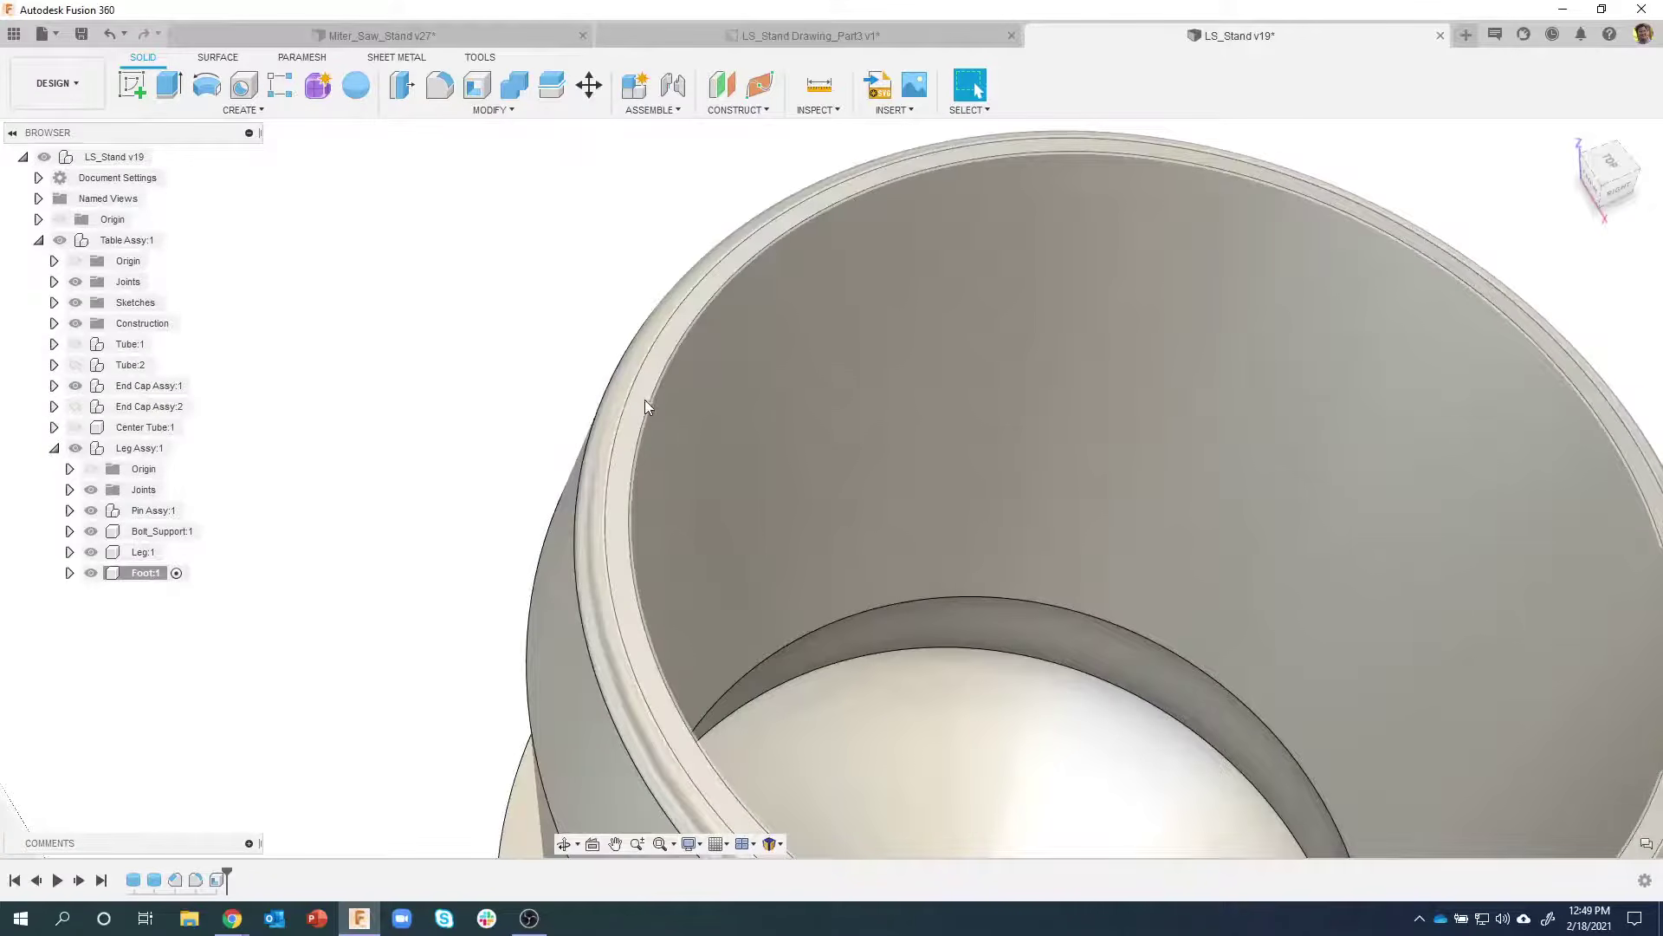
{"action": "left_click", "coordinate": [642, 399]}
{"action": "right_click", "coordinate": [642, 399]}
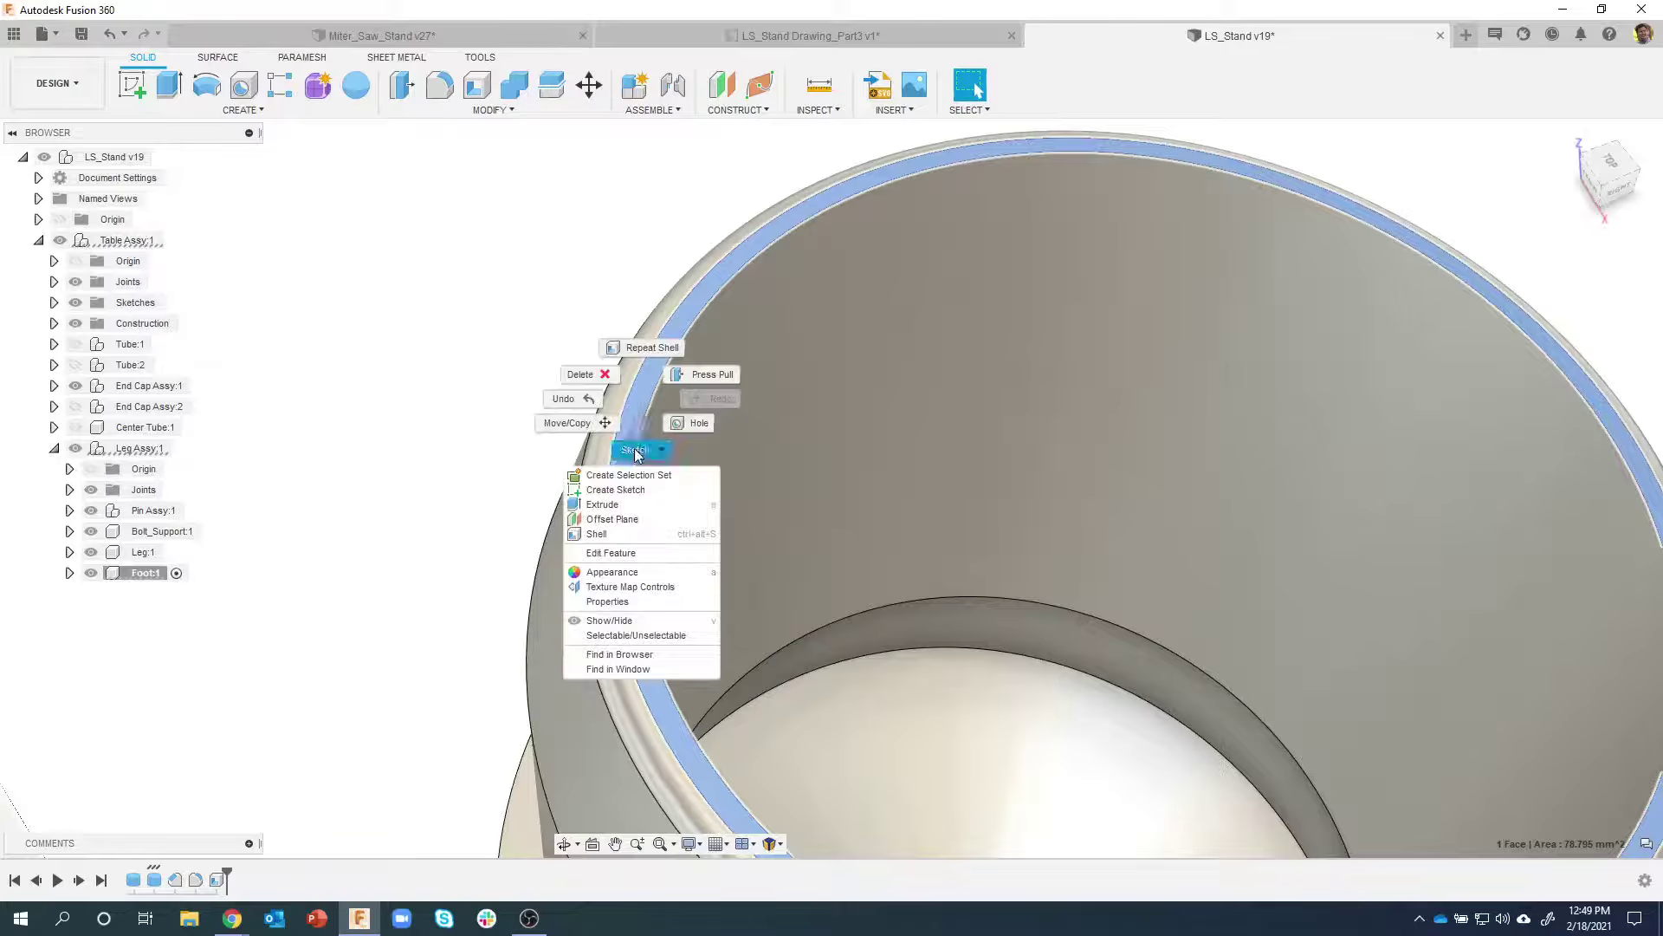
{"action": "left_click", "coordinate": [629, 491]}
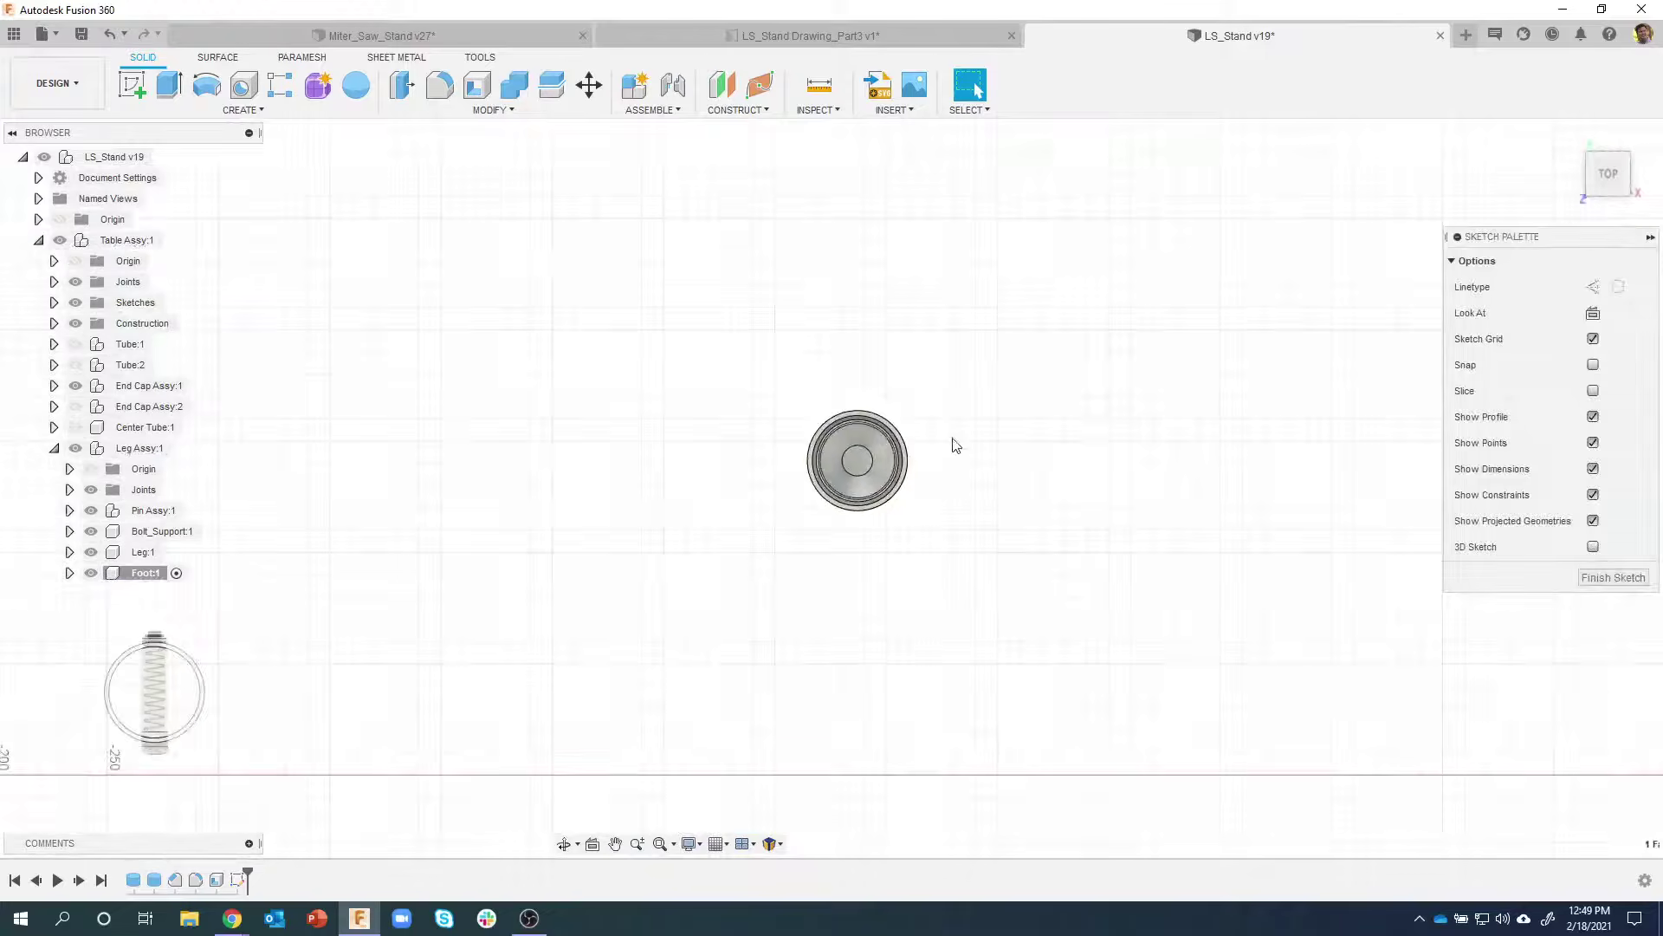
Project the foot's top rim face into the sketch with the projection link kept on
{"action": "scroll", "coordinate": [895, 460], "scroll_direction": "up", "scroll_amount": 2}
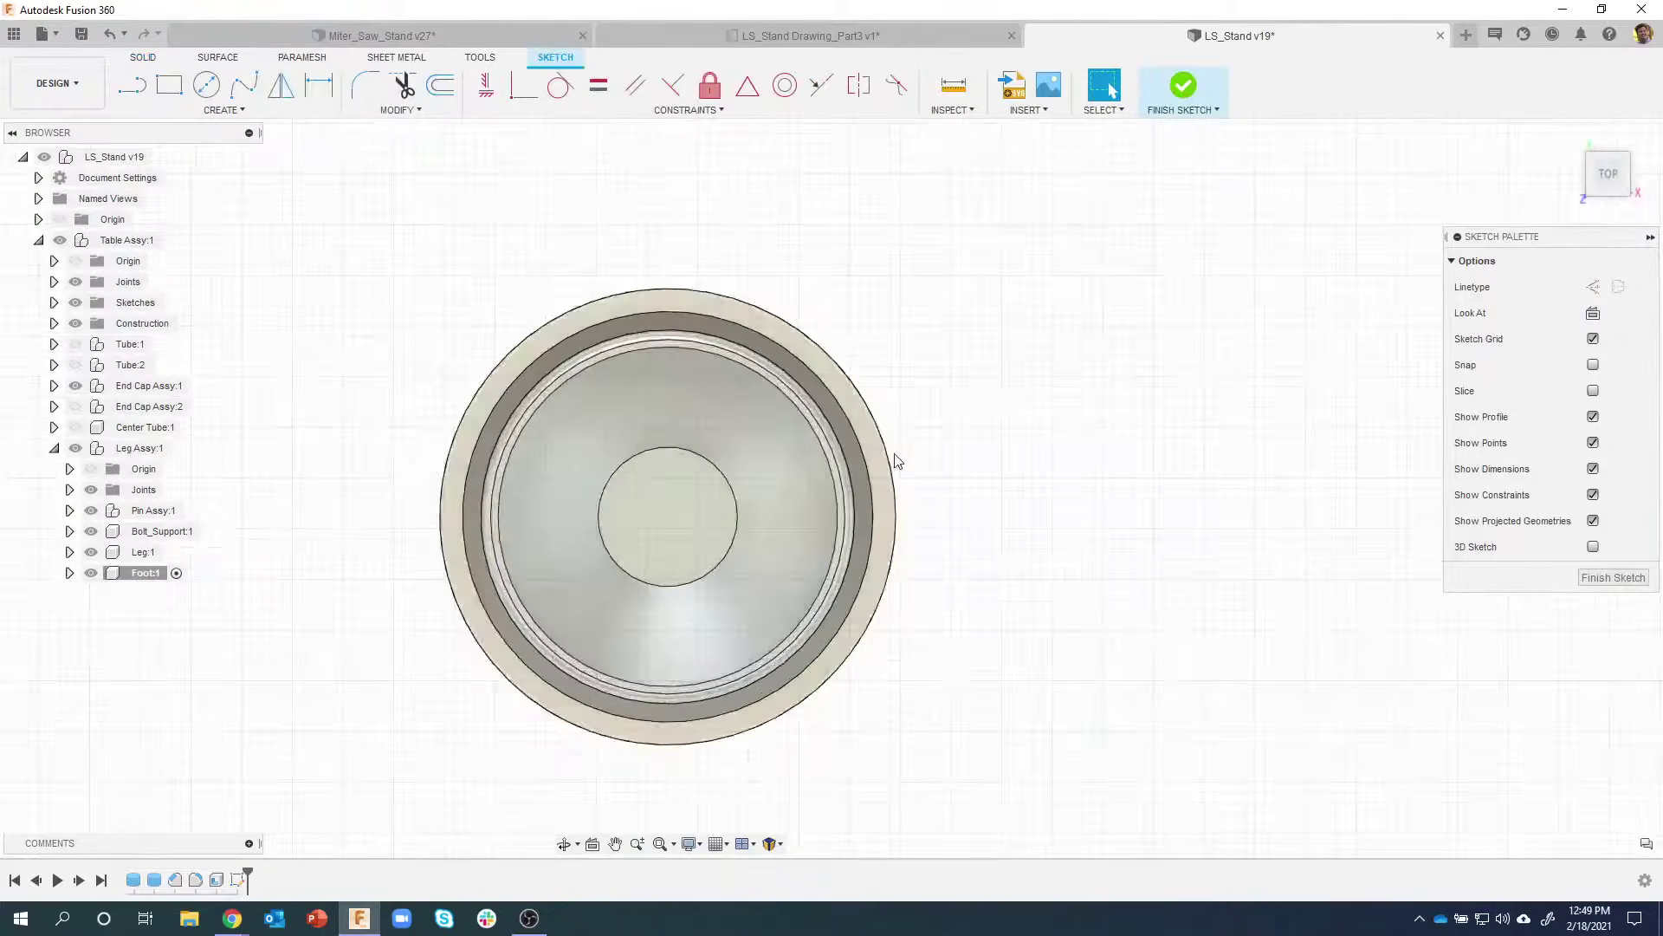
{"action": "key", "text": "p"}
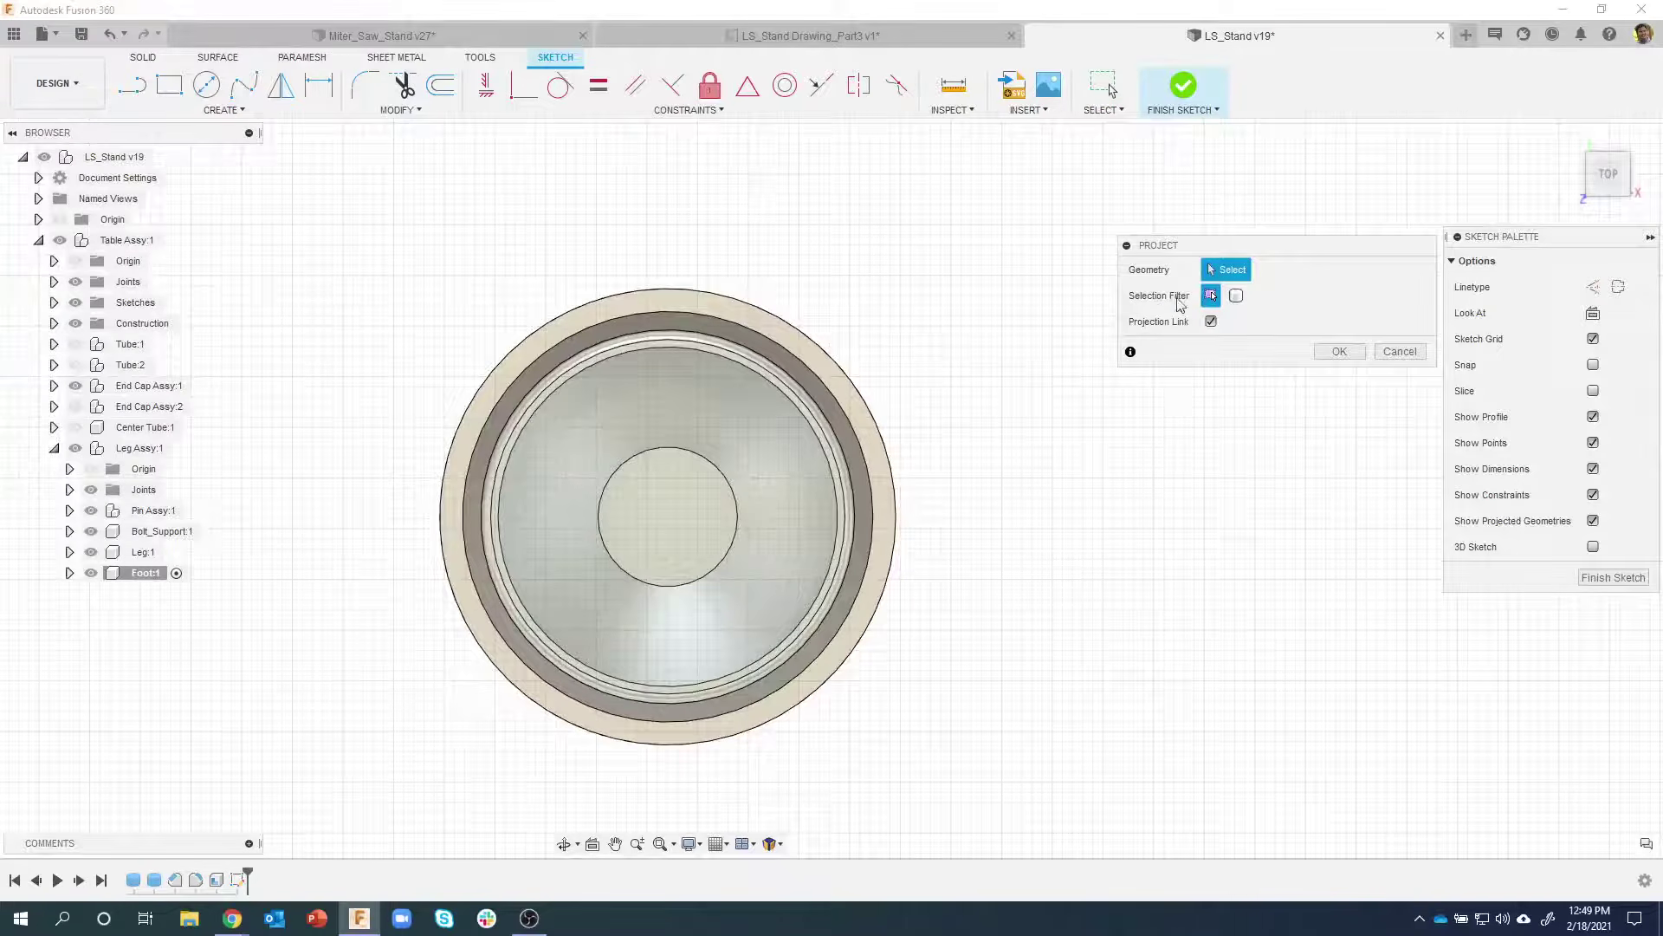
{"action": "scroll", "coordinate": [533, 417], "scroll_direction": "up", "scroll_amount": 3}
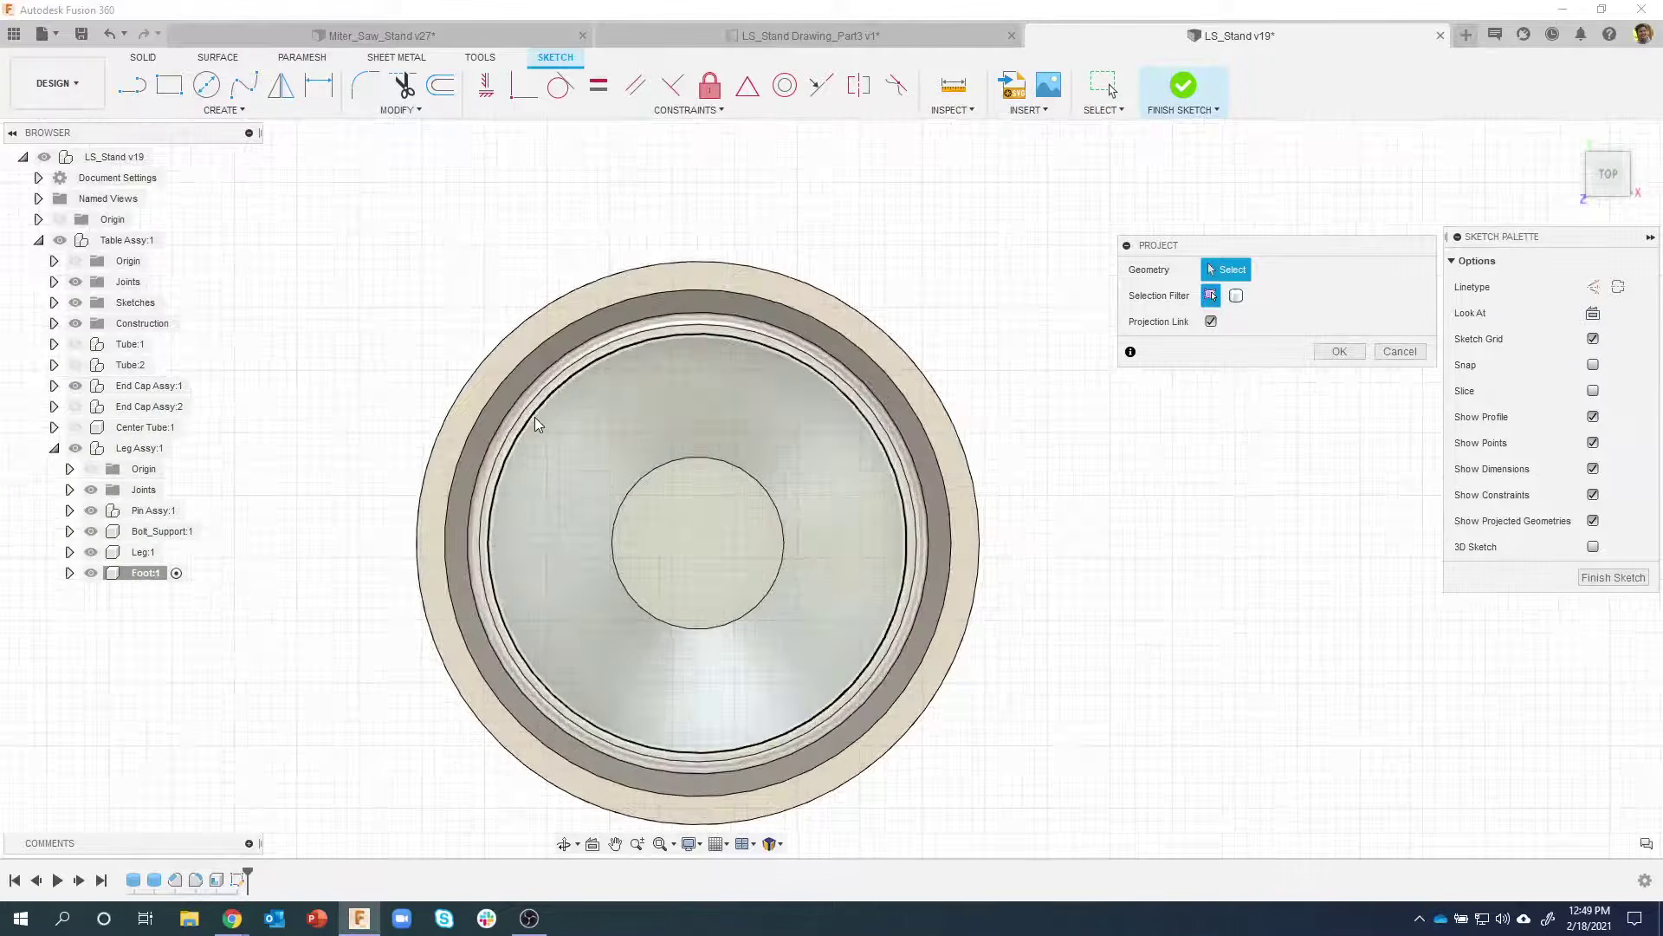
{"action": "scroll", "coordinate": [535, 395], "scroll_direction": "up", "scroll_amount": 2}
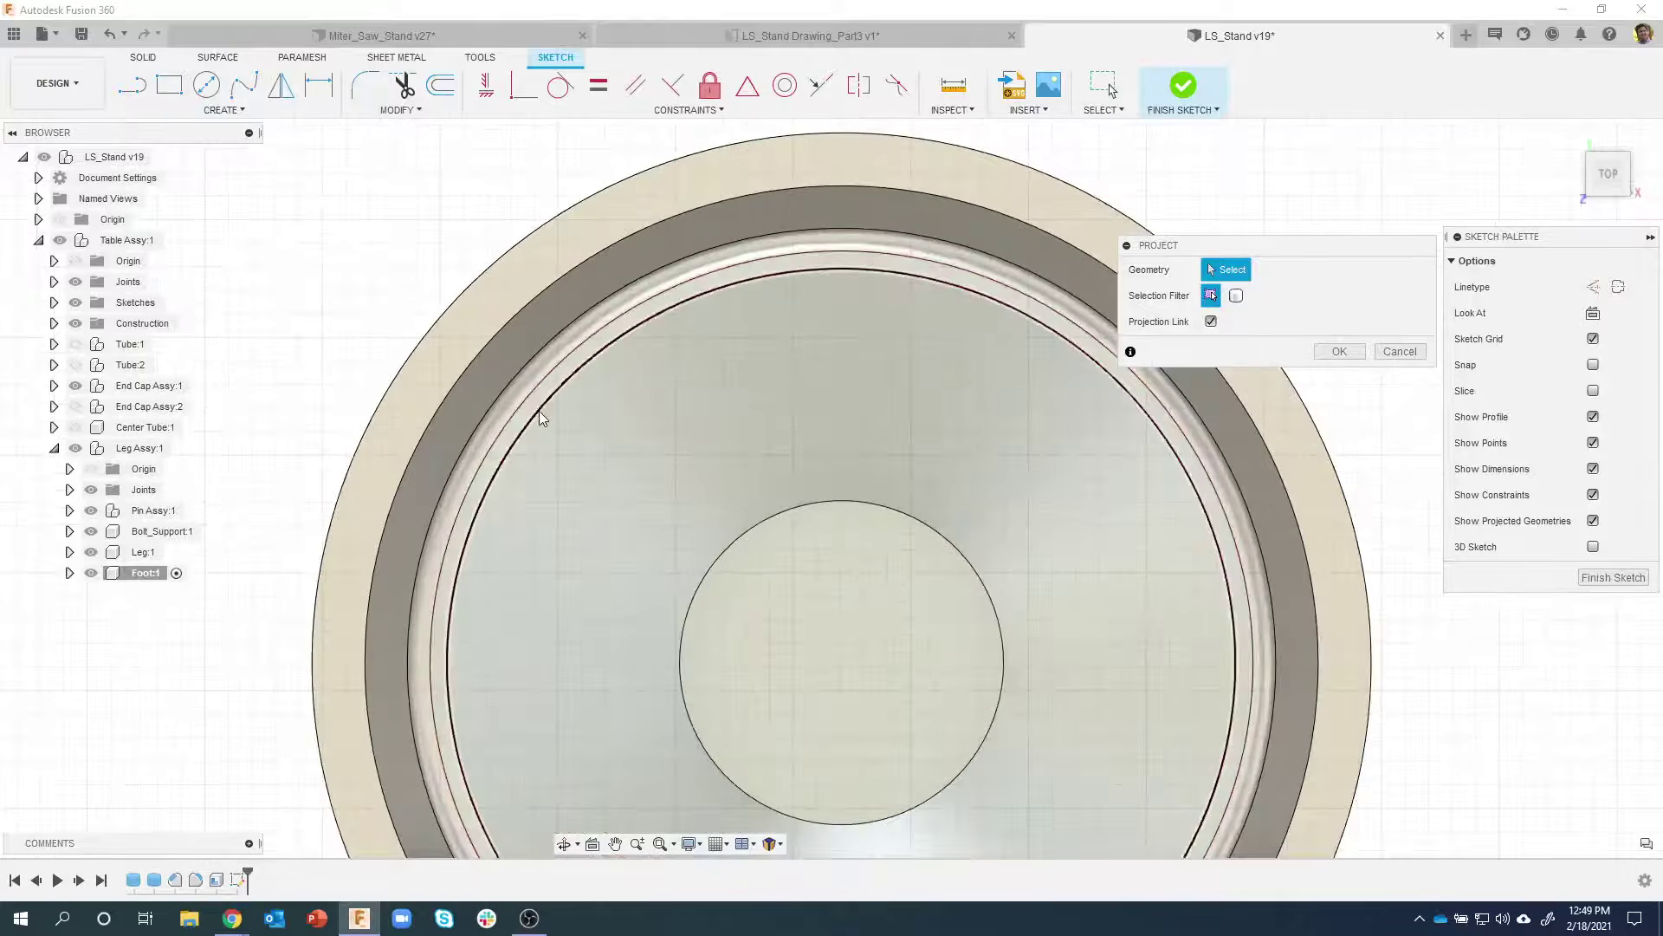
{"action": "left_click", "coordinate": [528, 415]}
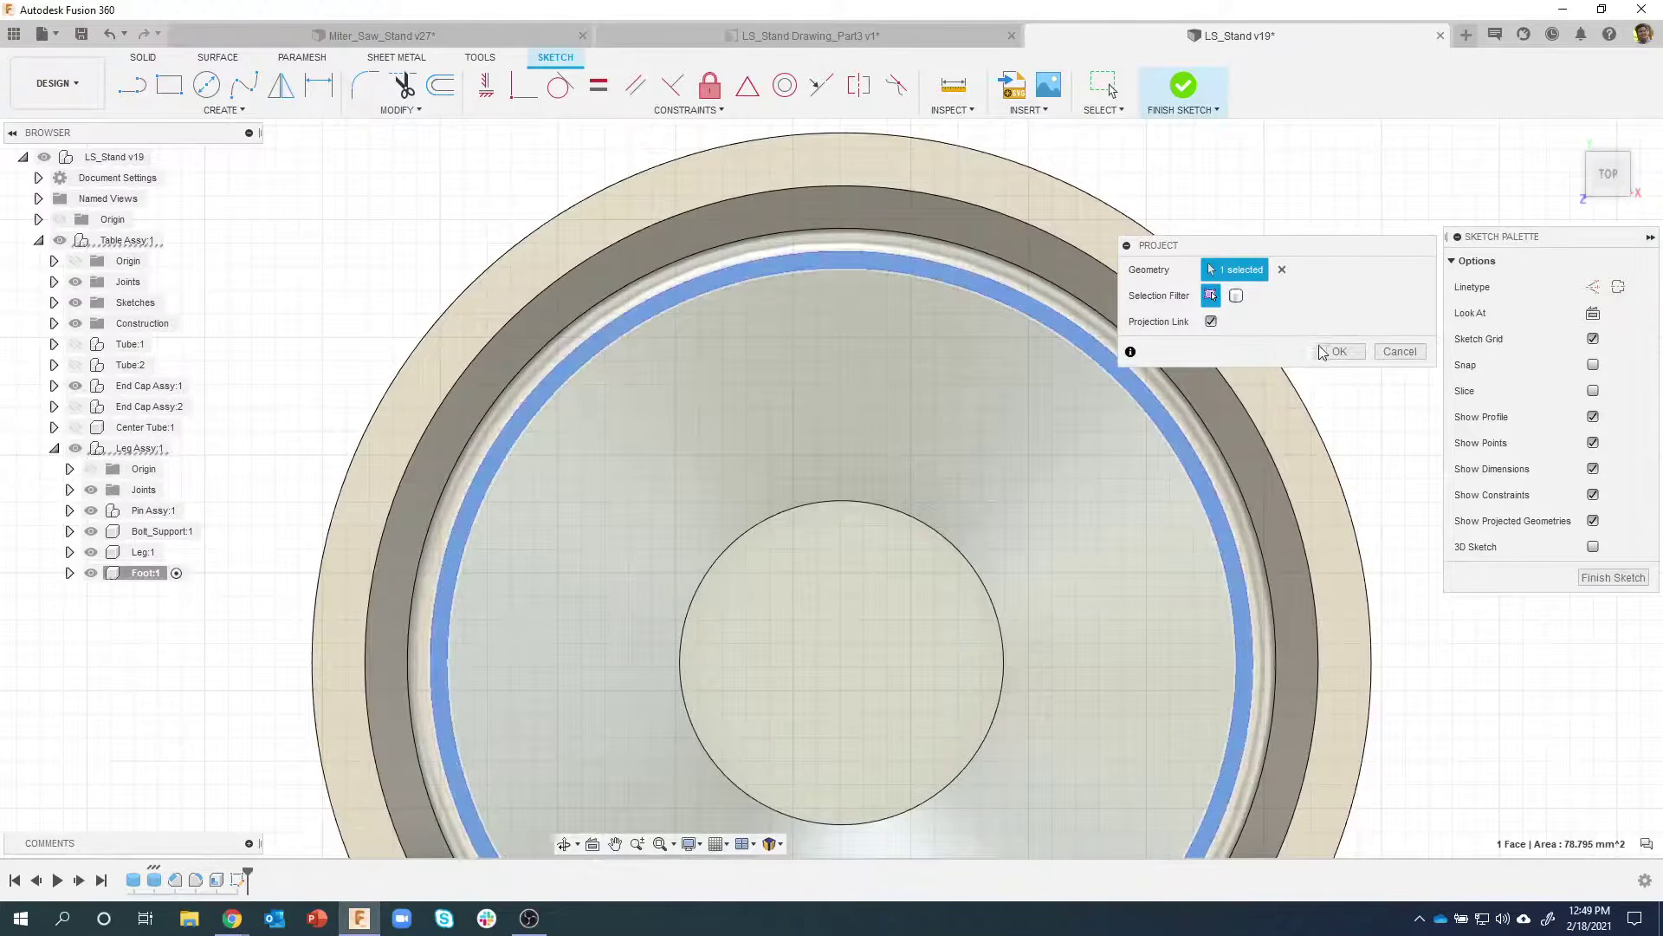
{"action": "left_click", "coordinate": [1340, 351]}
{"action": "scroll", "coordinate": [948, 496], "scroll_direction": "down", "scroll_amount": 5}
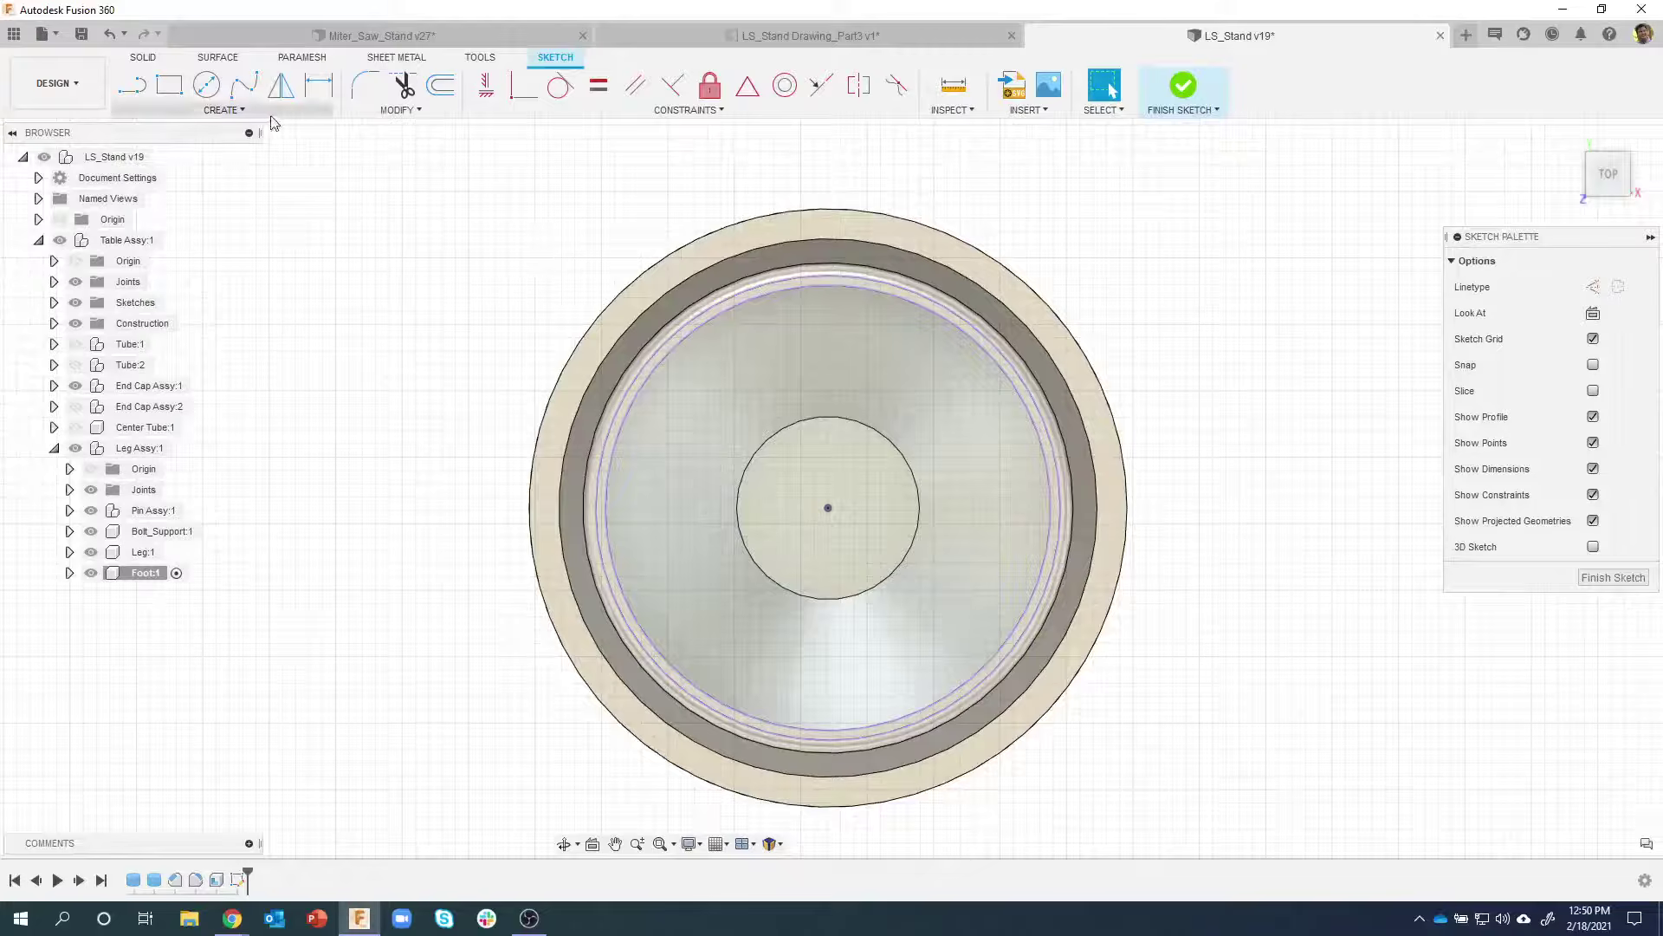
Sketch a vertical line and a perpendicular horizontal line crossing it inside the projected inner circle, both off-centre
{"action": "left_click", "coordinate": [143, 97]}
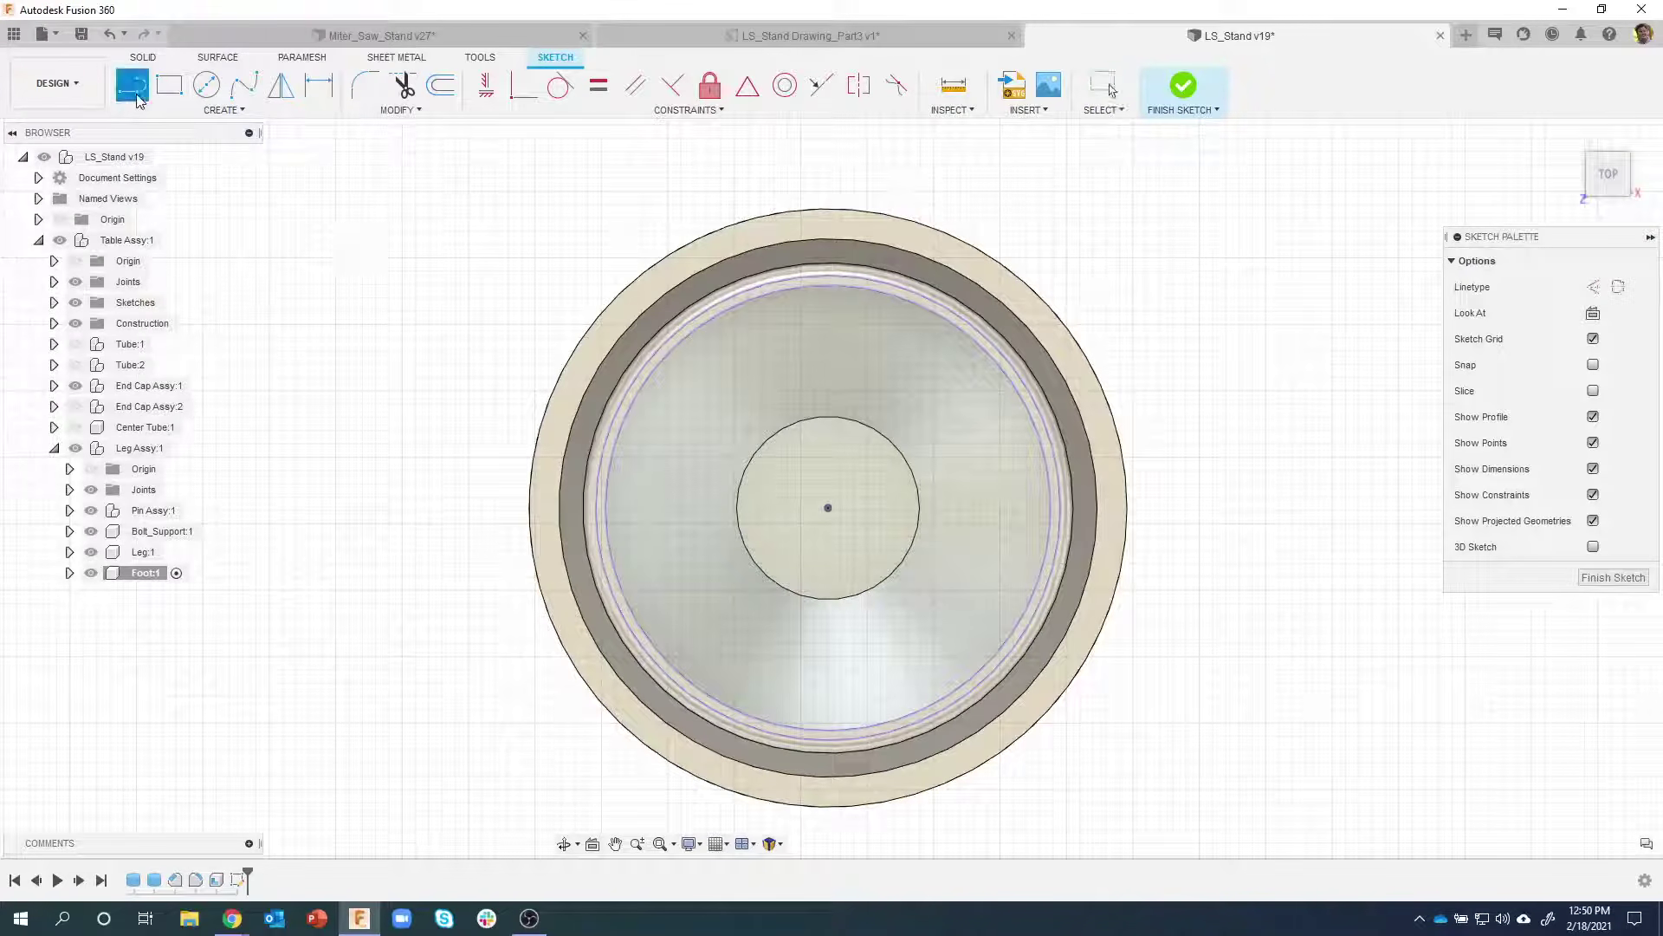
{"action": "left_click", "coordinate": [868, 323]}
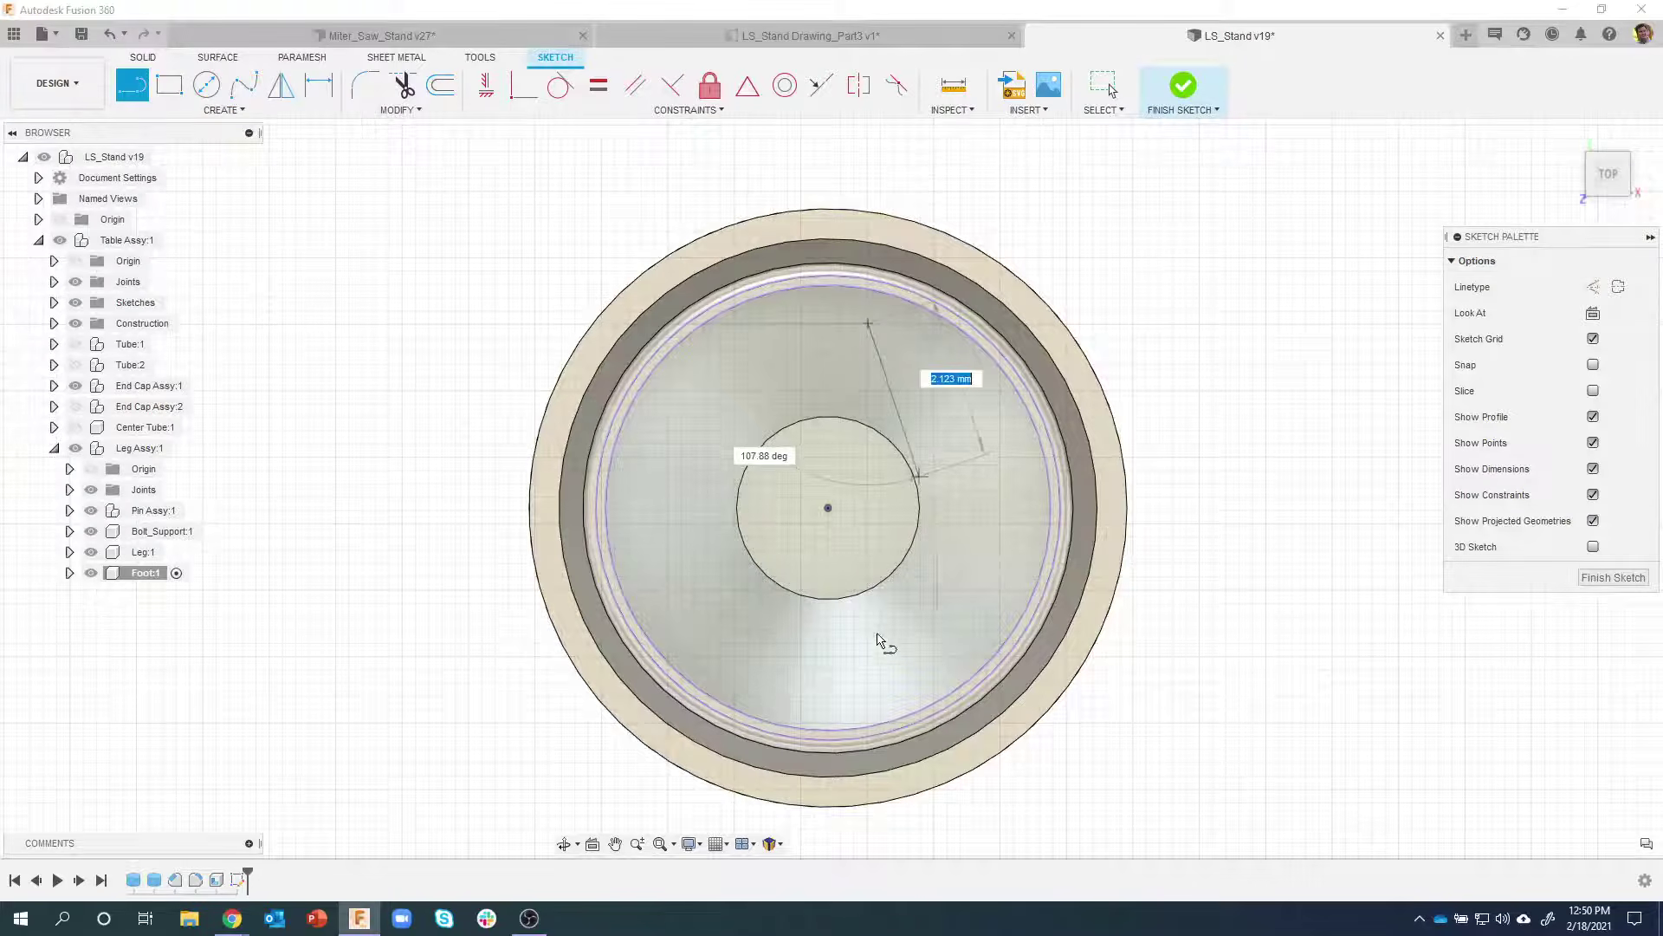
{"action": "left_click", "coordinate": [867, 665]}
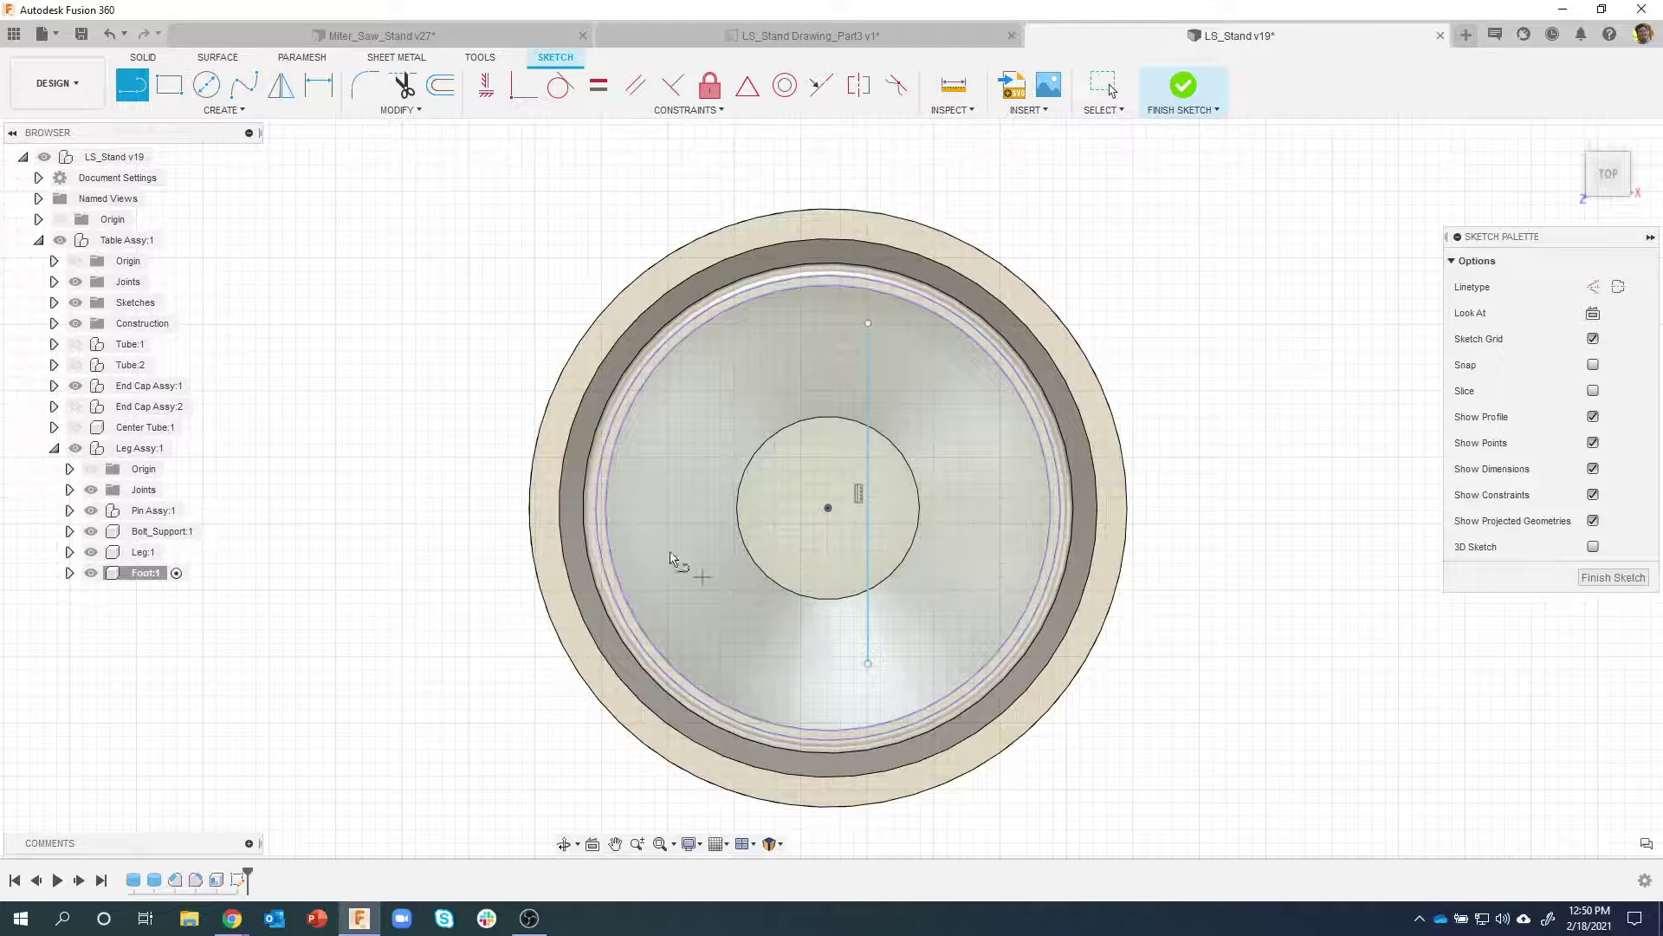
{"action": "left_click", "coordinate": [634, 530]}
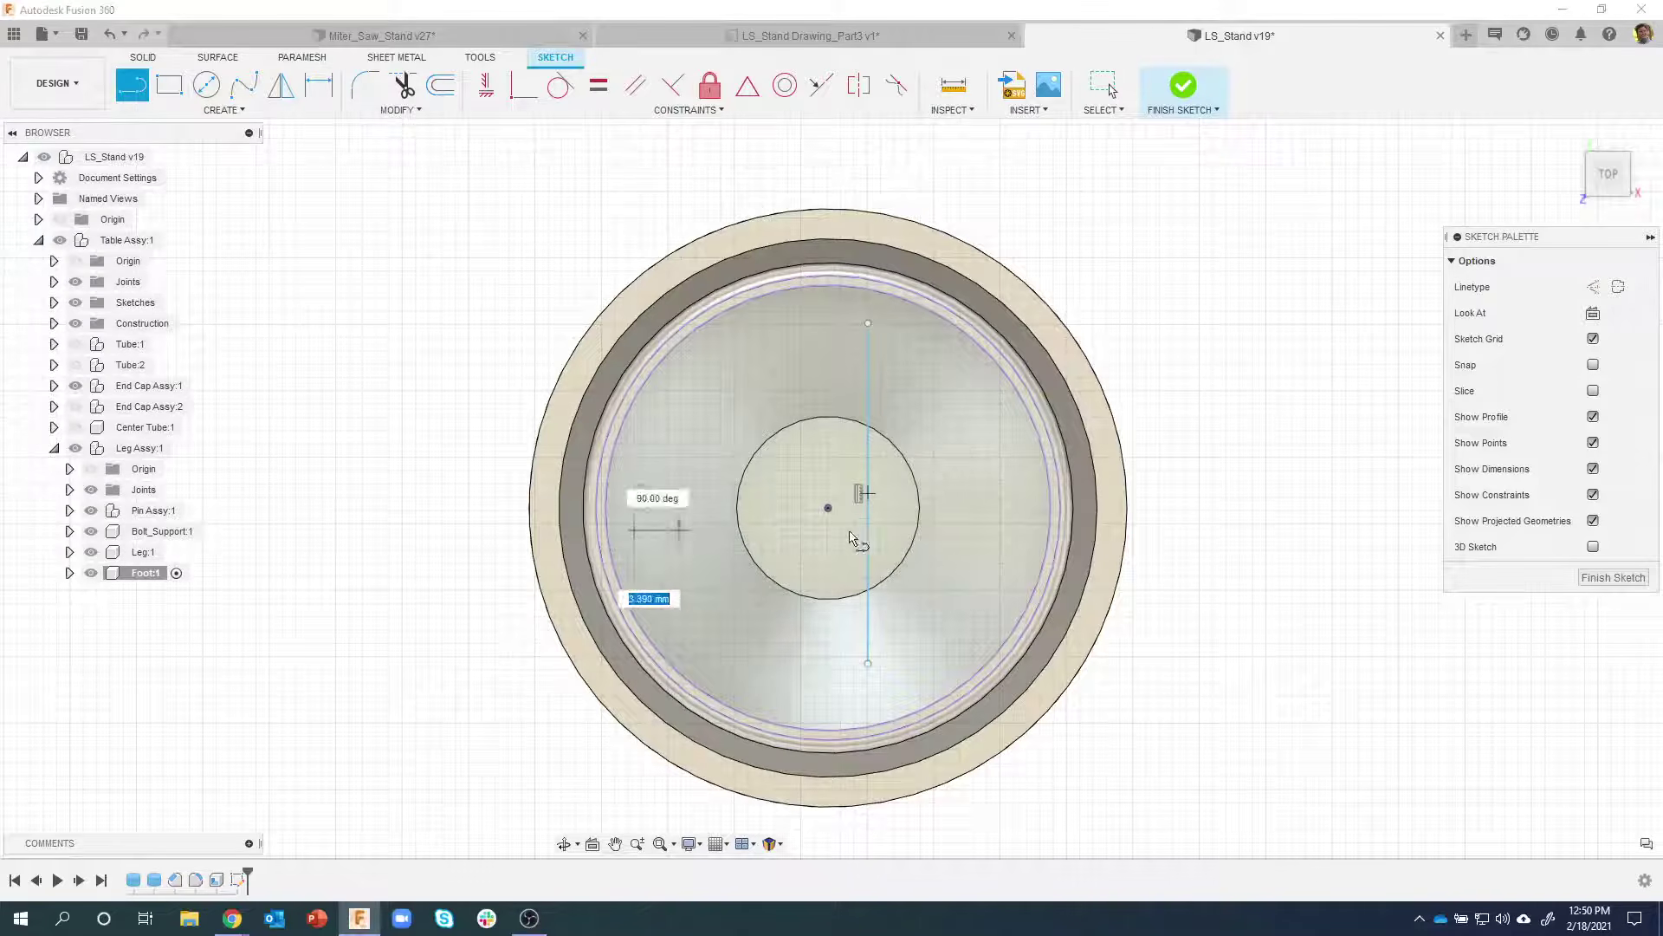
{"action": "left_click", "coordinate": [979, 530]}
{"action": "left_click", "coordinate": [986, 572]}
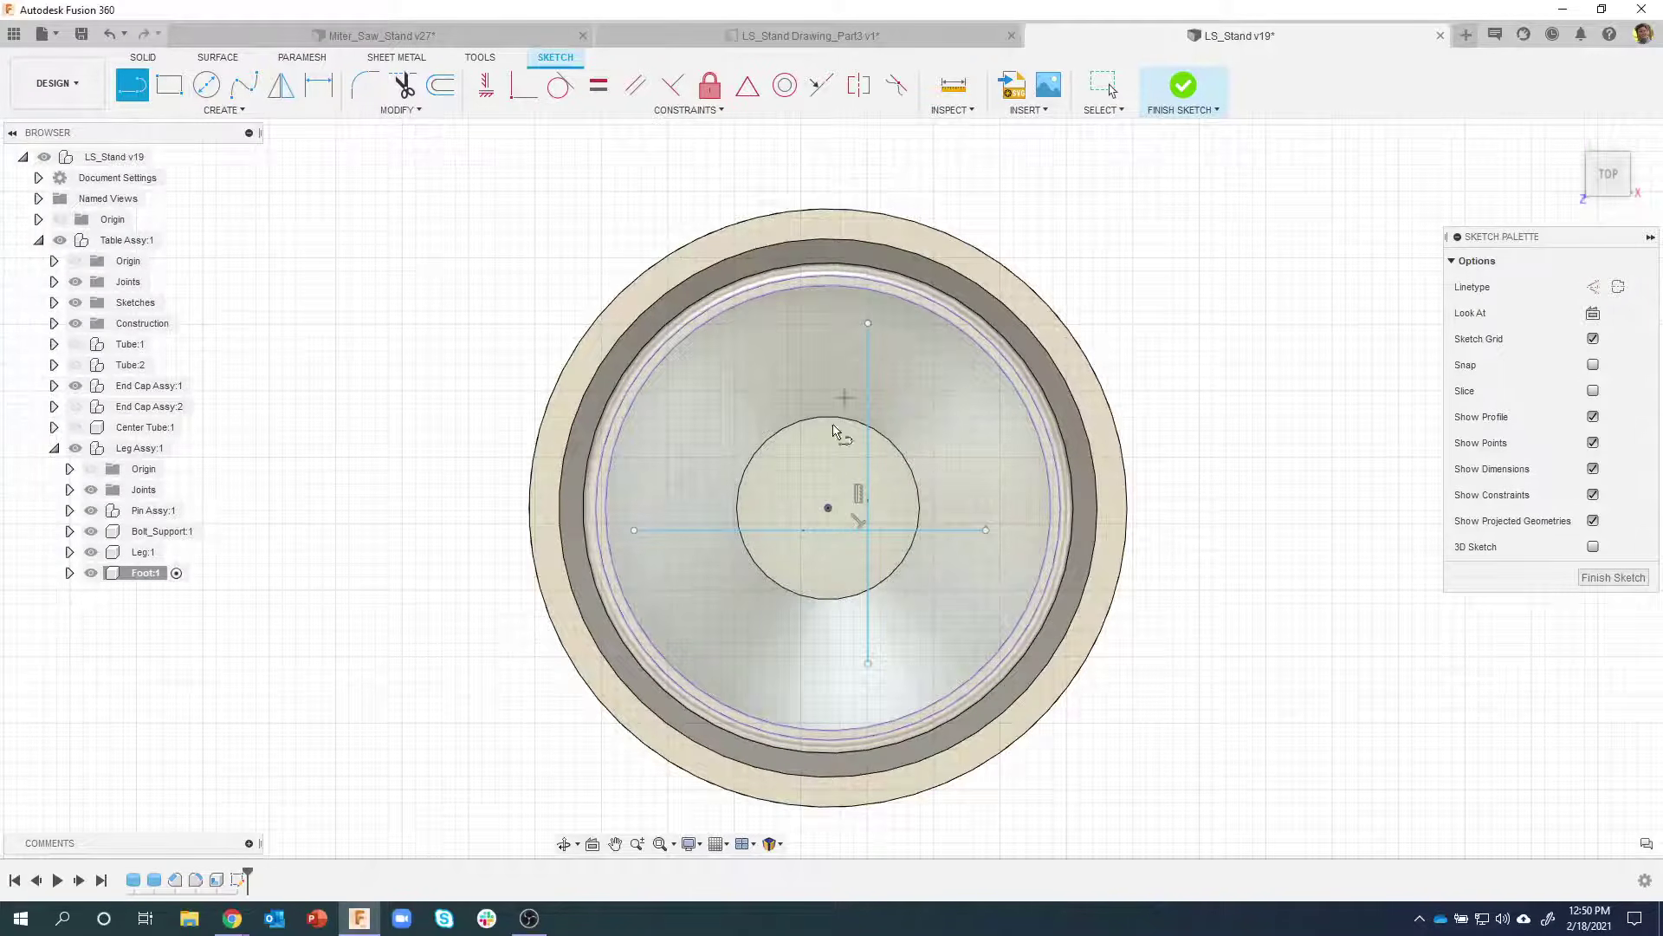
{"action": "key", "text": "Escape"}
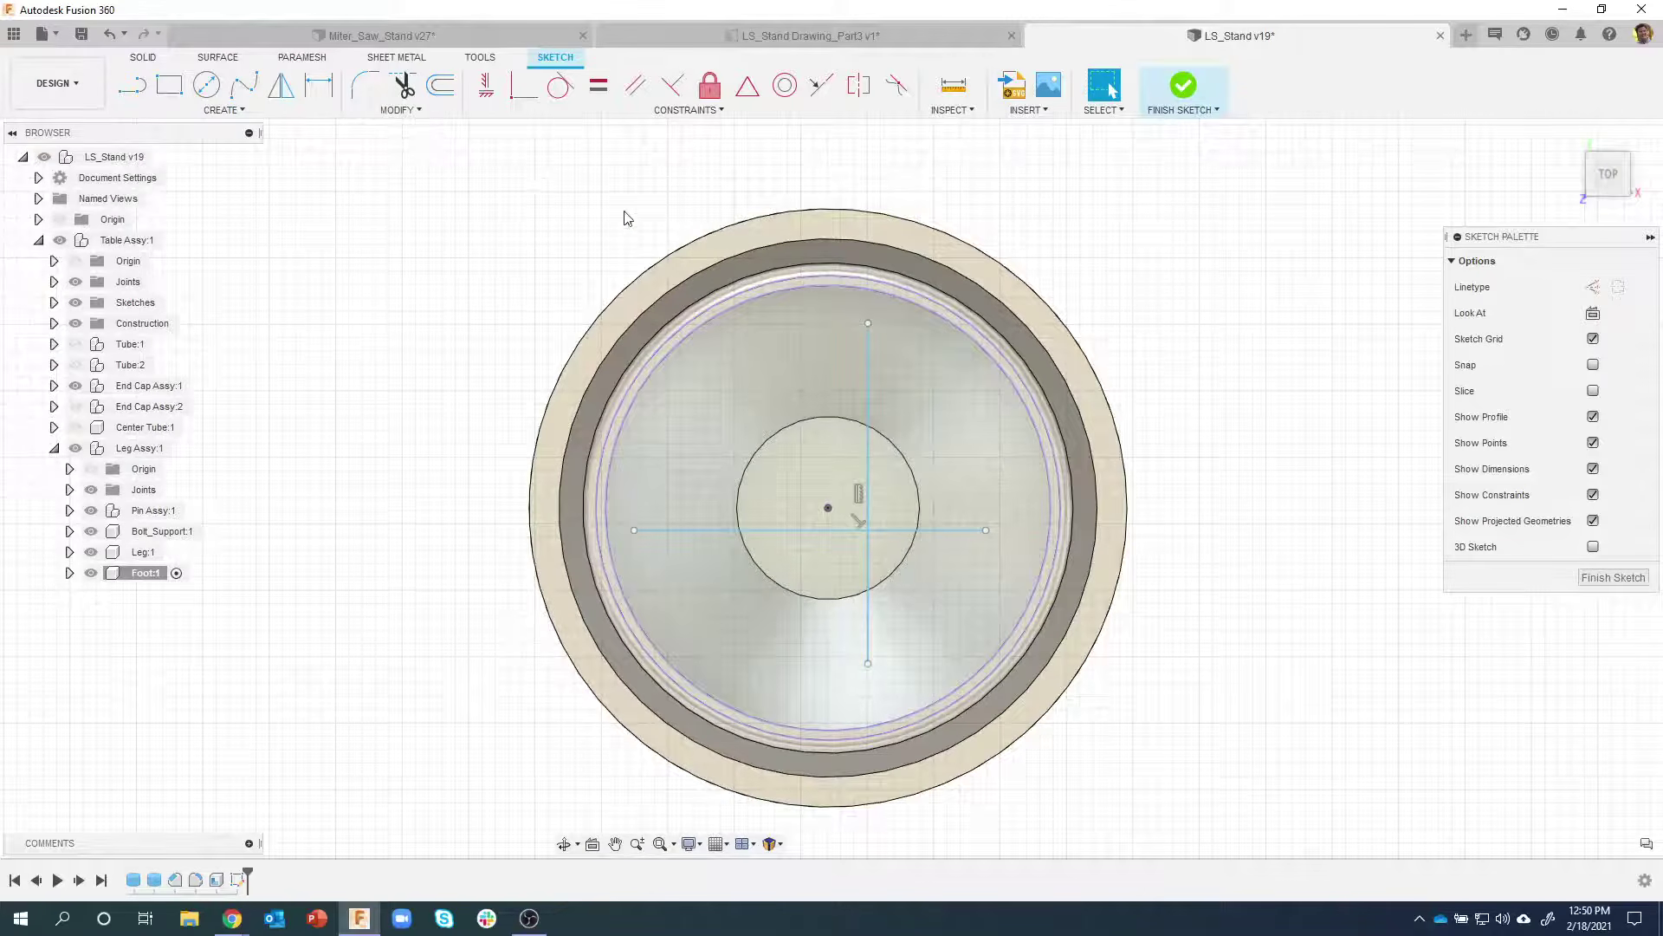
Constrain the vertical line's upper endpoint coincident with the projected inner circle and move the line back nearer the centre
{"action": "scroll", "coordinate": [854, 252], "scroll_direction": "up", "scroll_amount": 2}
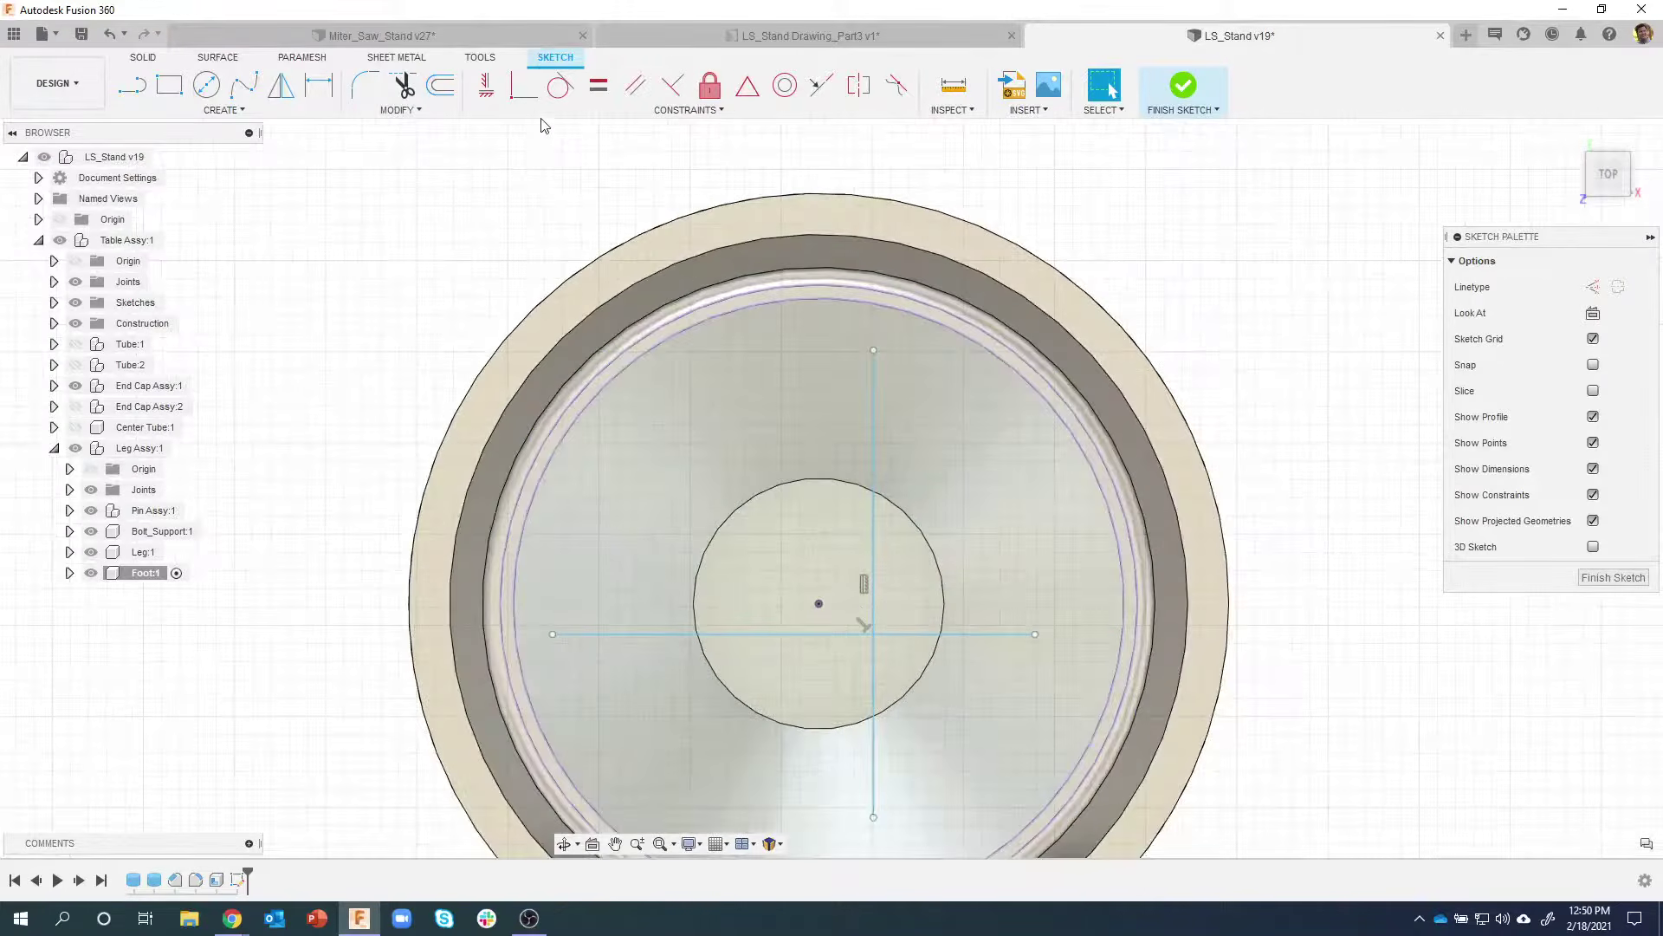
{"action": "left_click", "coordinate": [549, 97]}
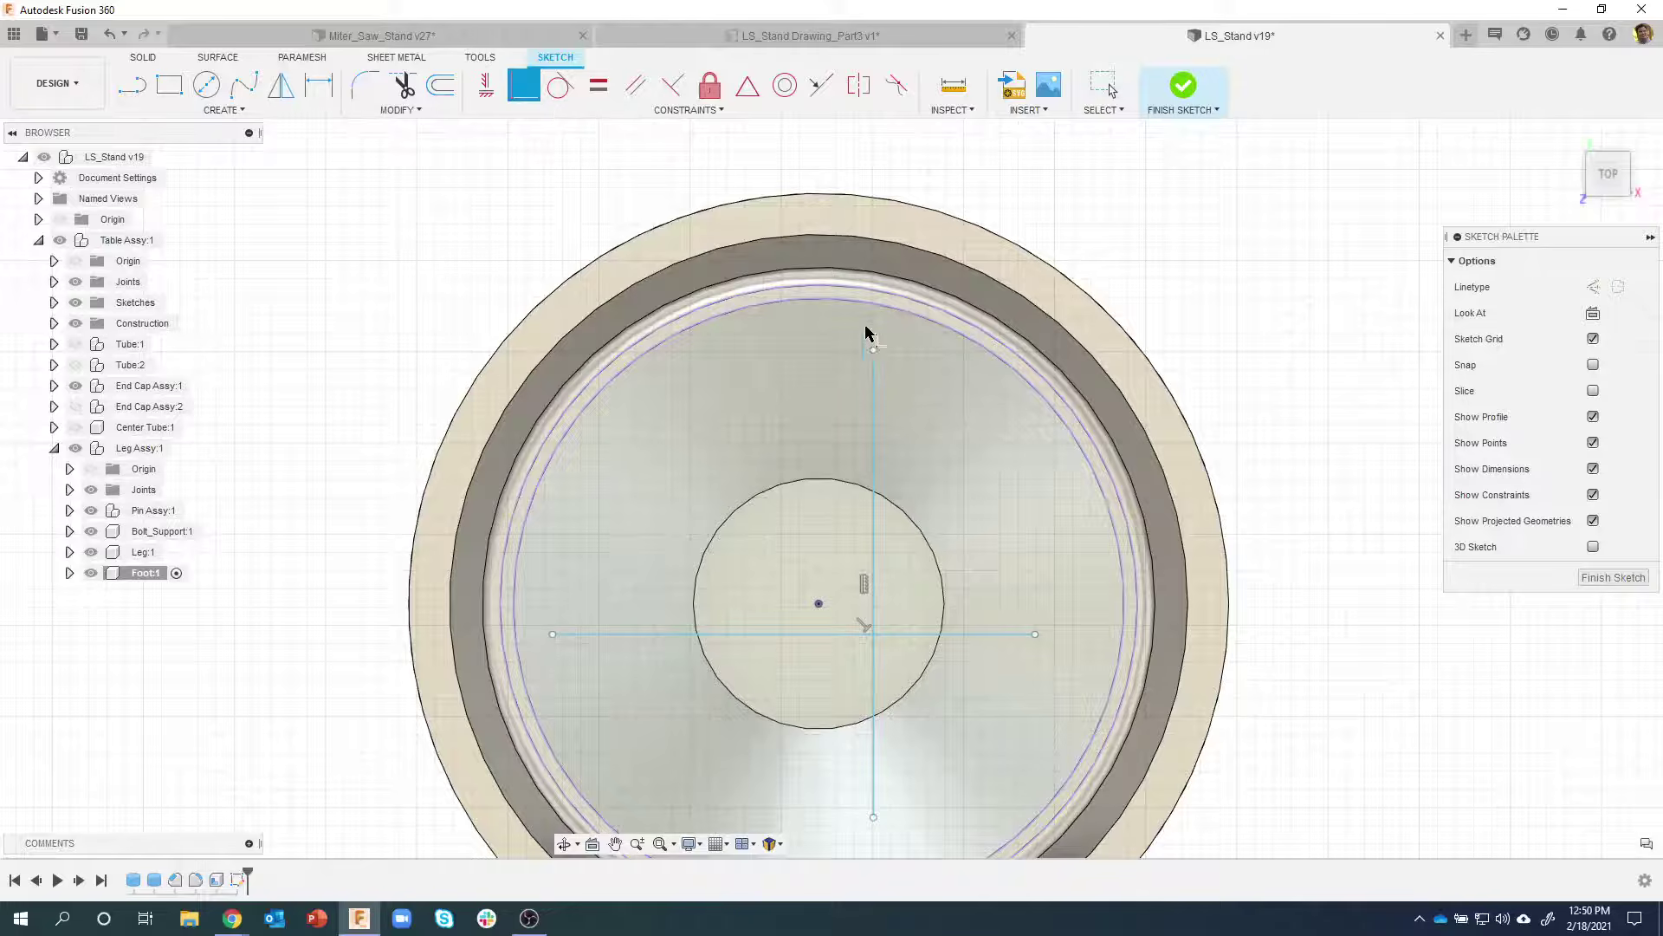
{"action": "left_click", "coordinate": [875, 352]}
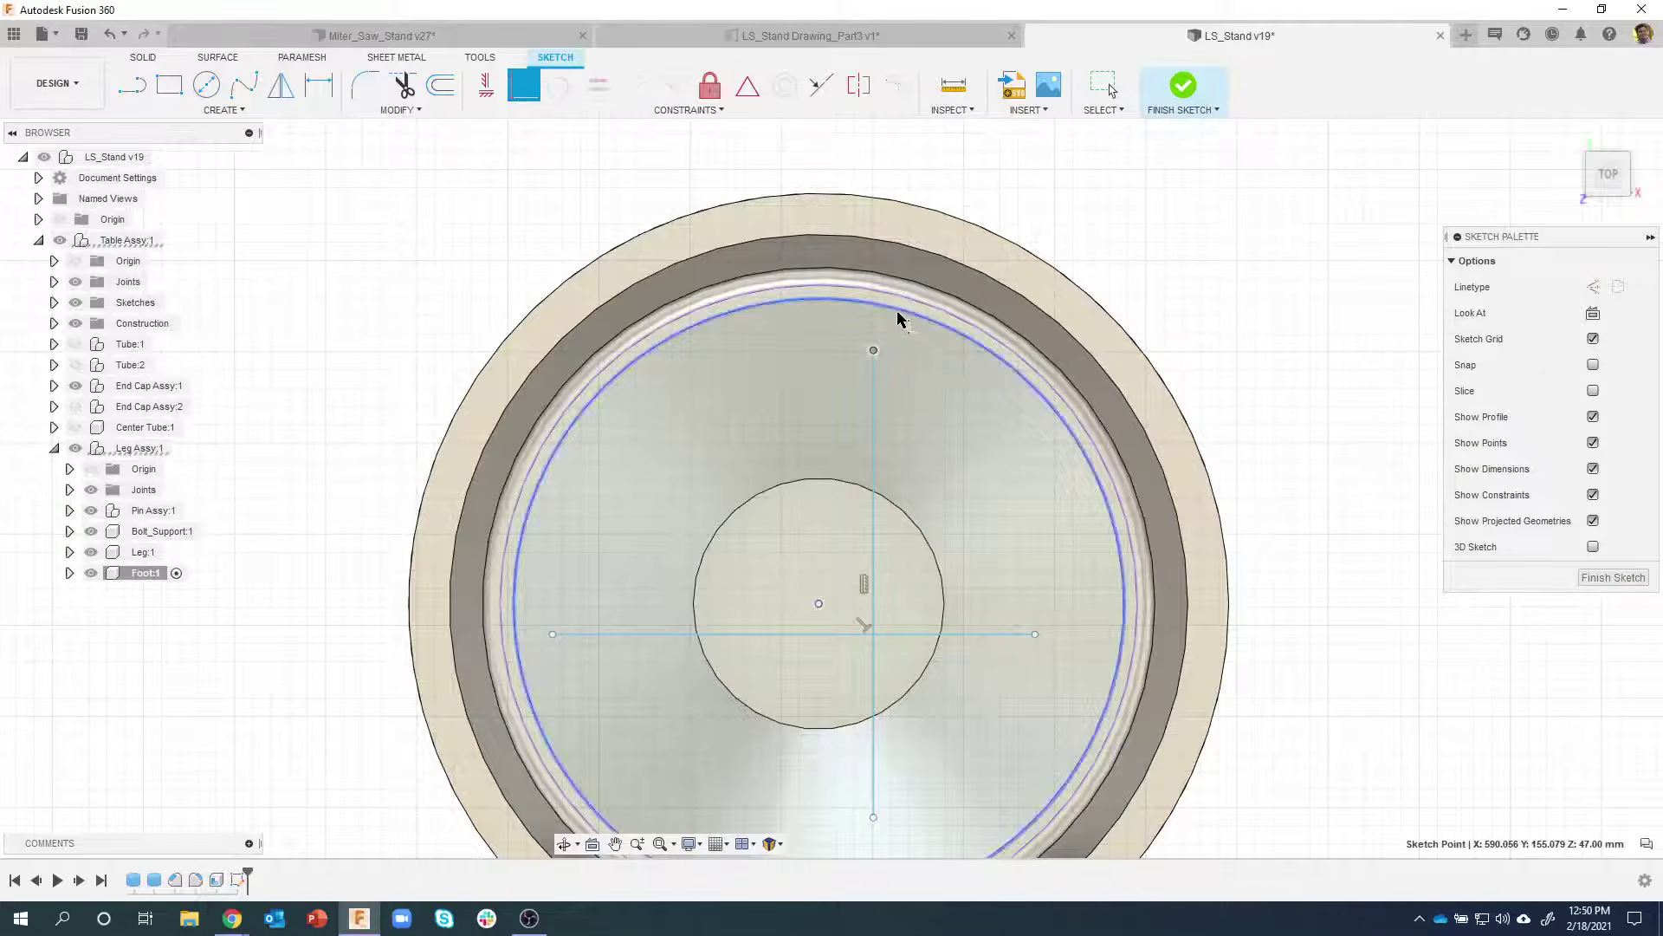
{"action": "left_click", "coordinate": [898, 318]}
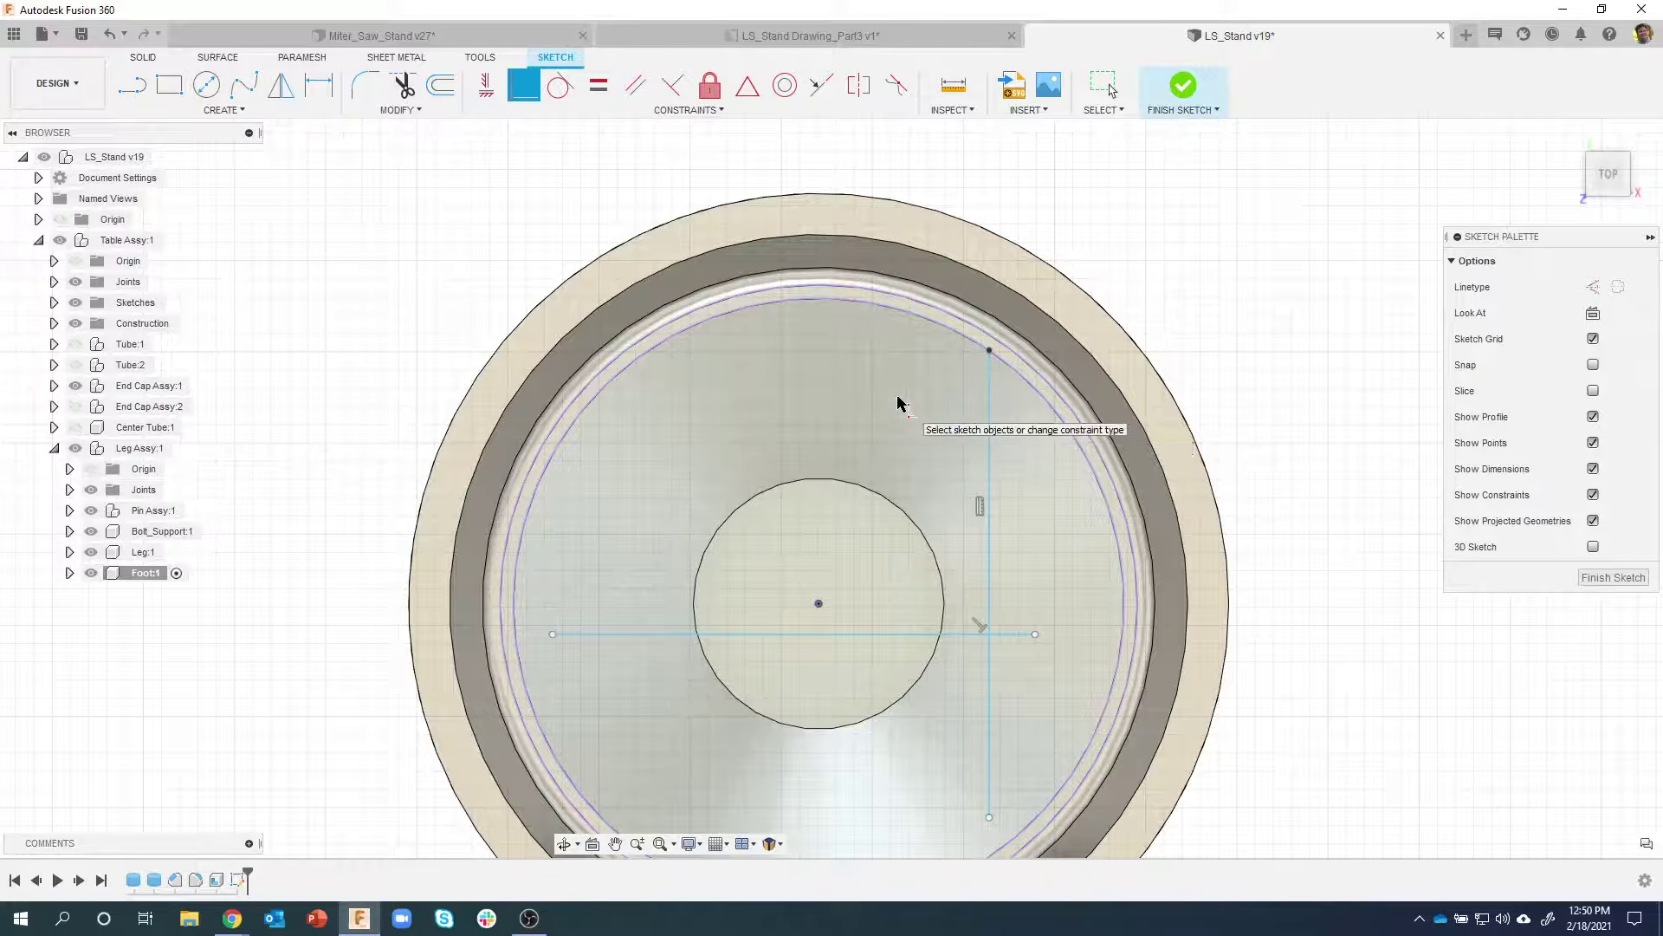
{"action": "key", "text": "Escape"}
{"action": "middle_click_drag", "start_coordinate": [884, 434], "coordinate": [839, 369]}
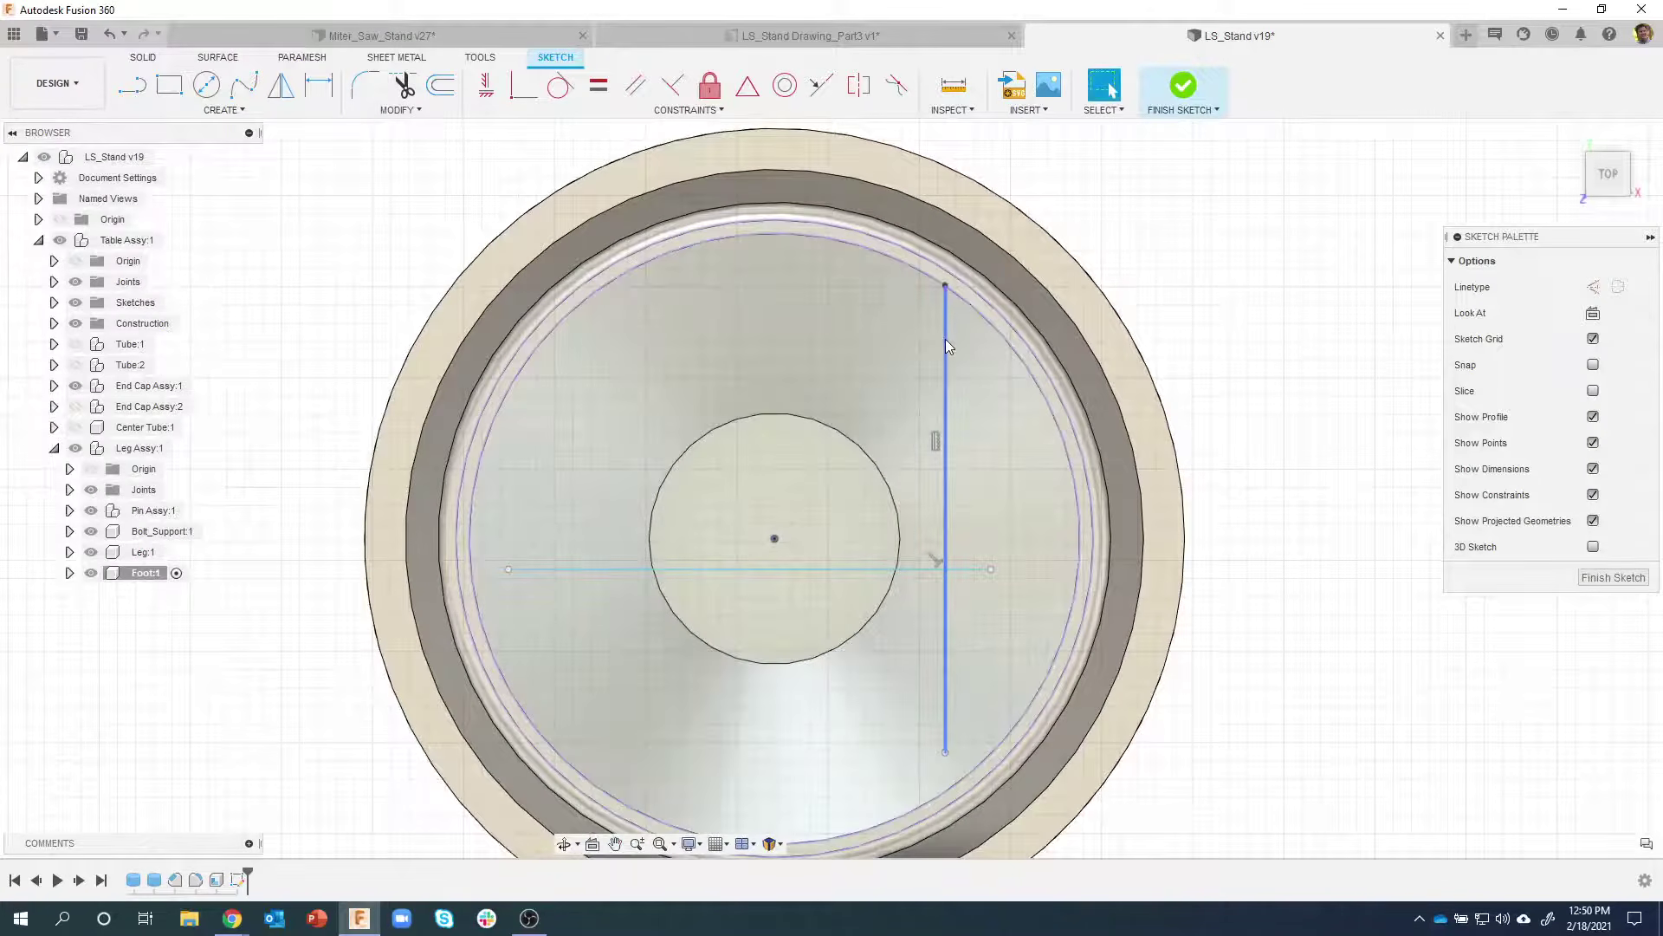
{"action": "left_click_drag", "start_coordinate": [944, 340], "coordinate": [842, 335]}
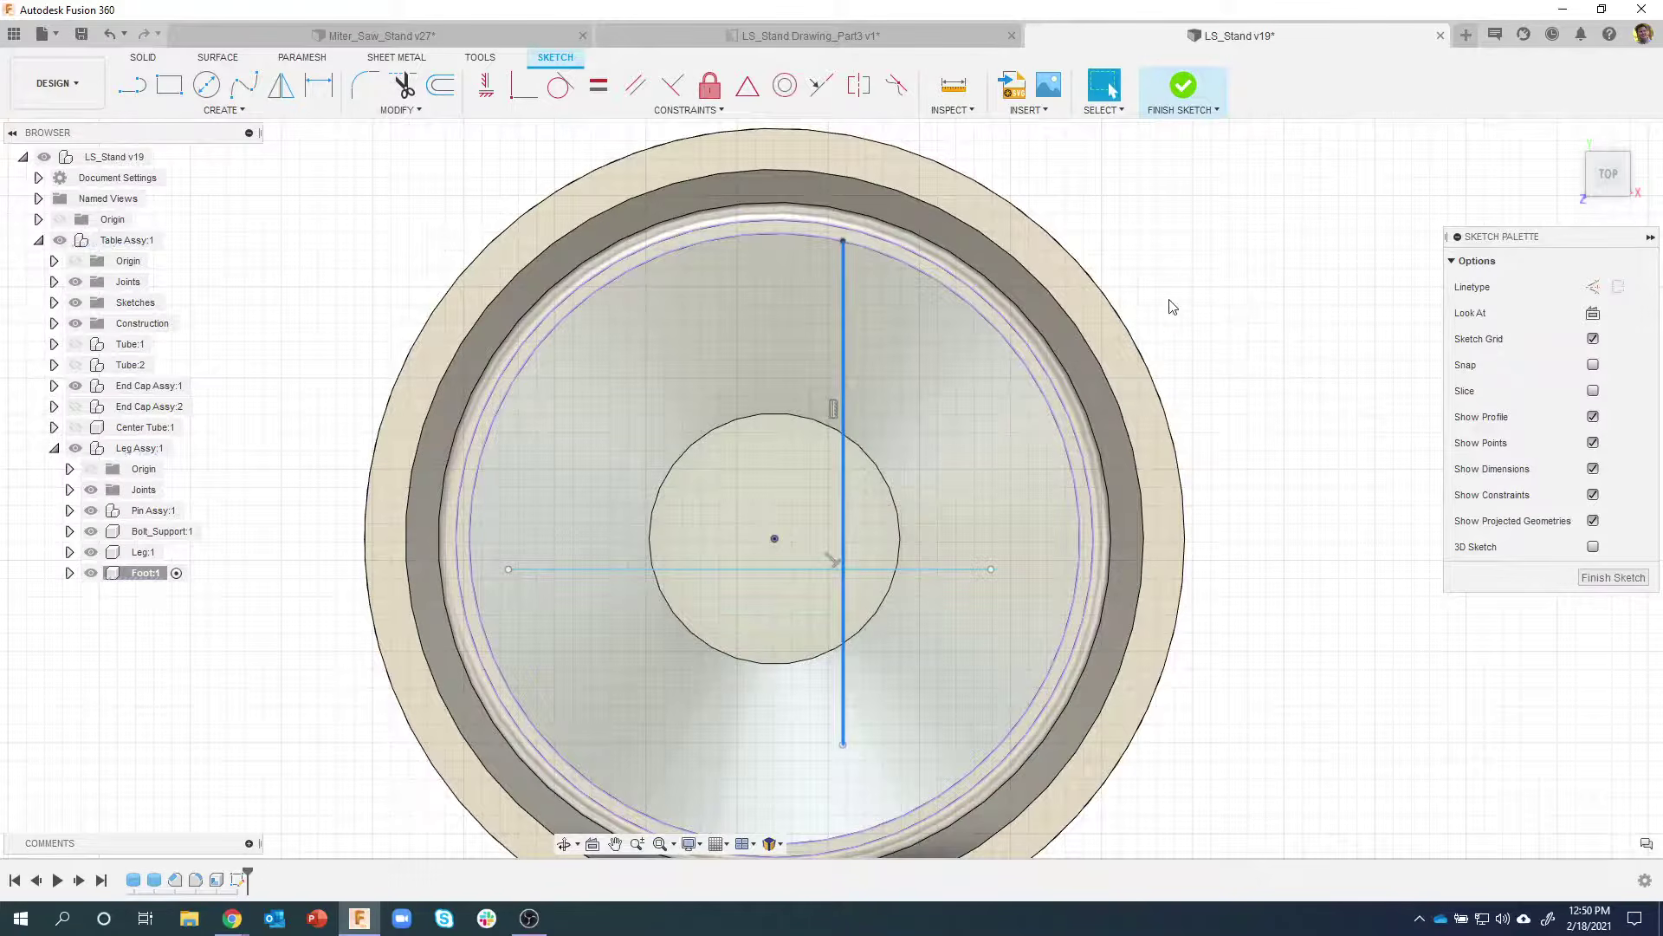
{"action": "left_click", "coordinate": [1075, 239]}
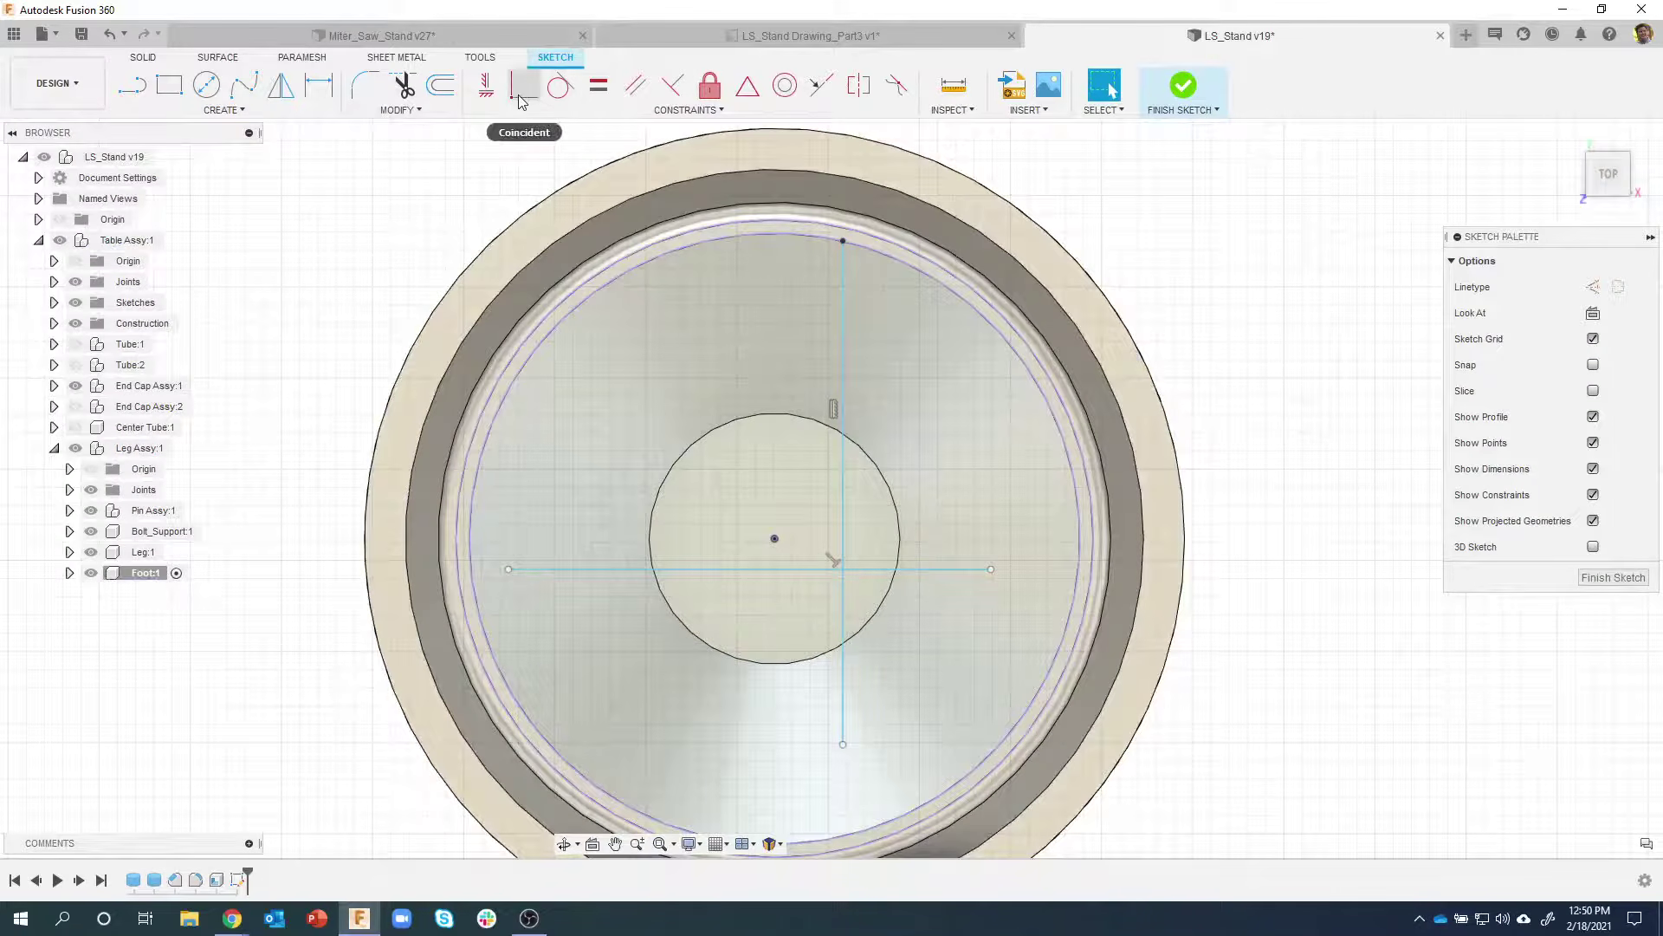
Extend the vertical line's lower end and both ends of the horizontal line so they attach to the projected inner circle
{"action": "middle_click_drag", "start_coordinate": [941, 690], "coordinate": [917, 594]}
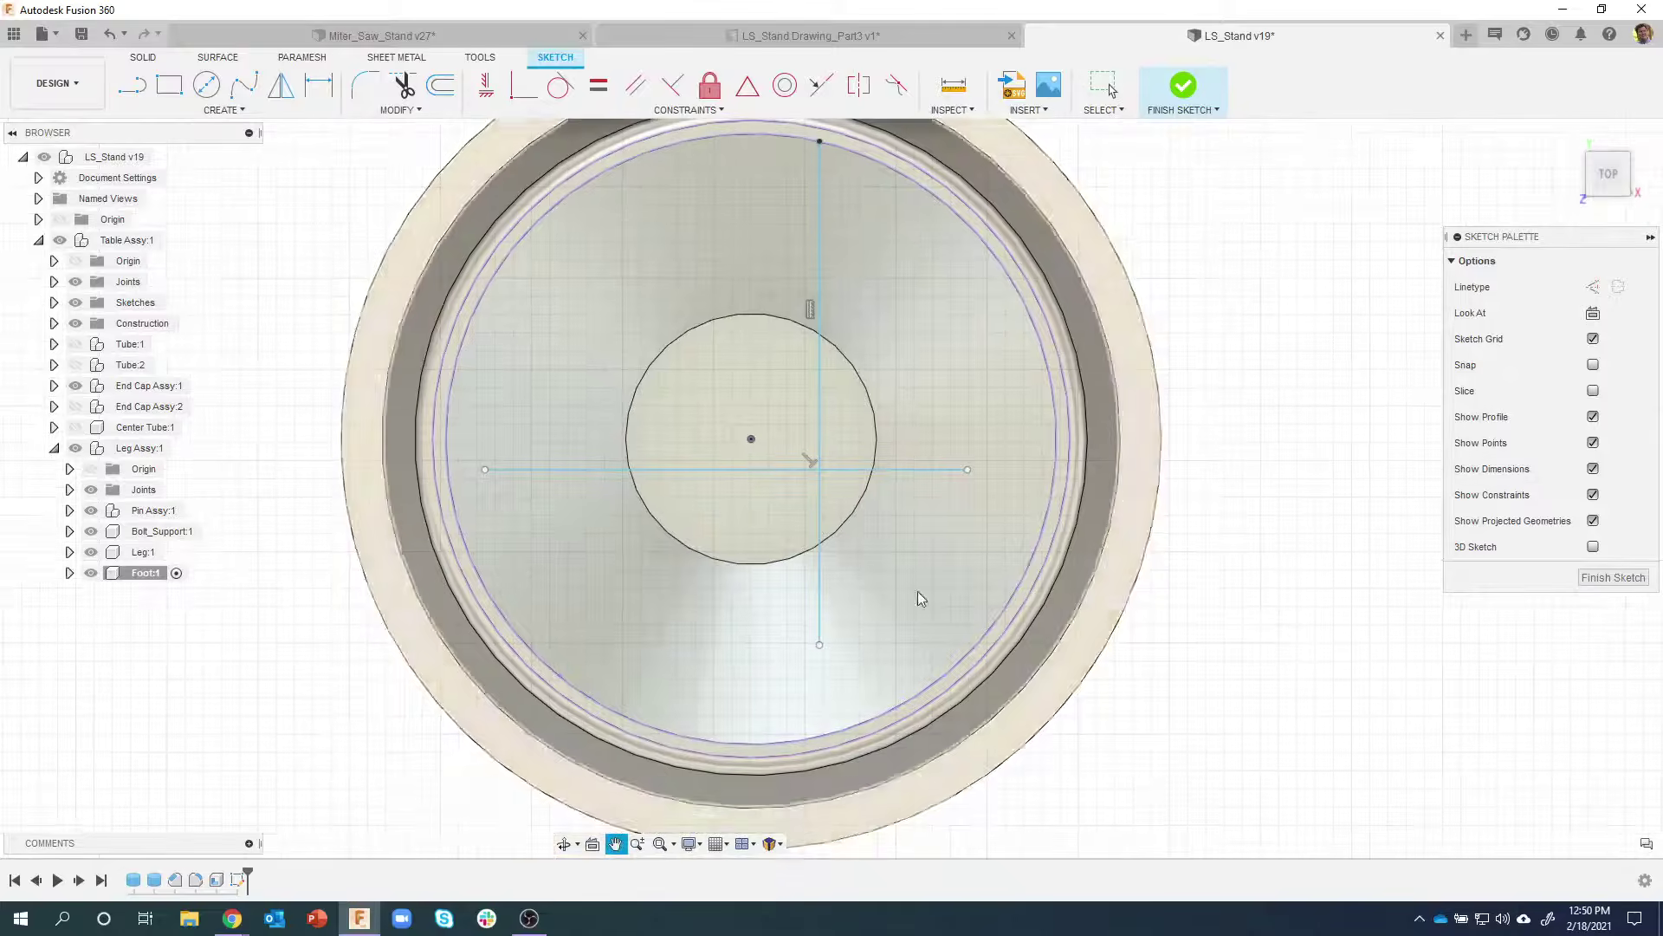
{"action": "left_click_drag", "start_coordinate": [820, 646], "coordinate": [826, 735]}
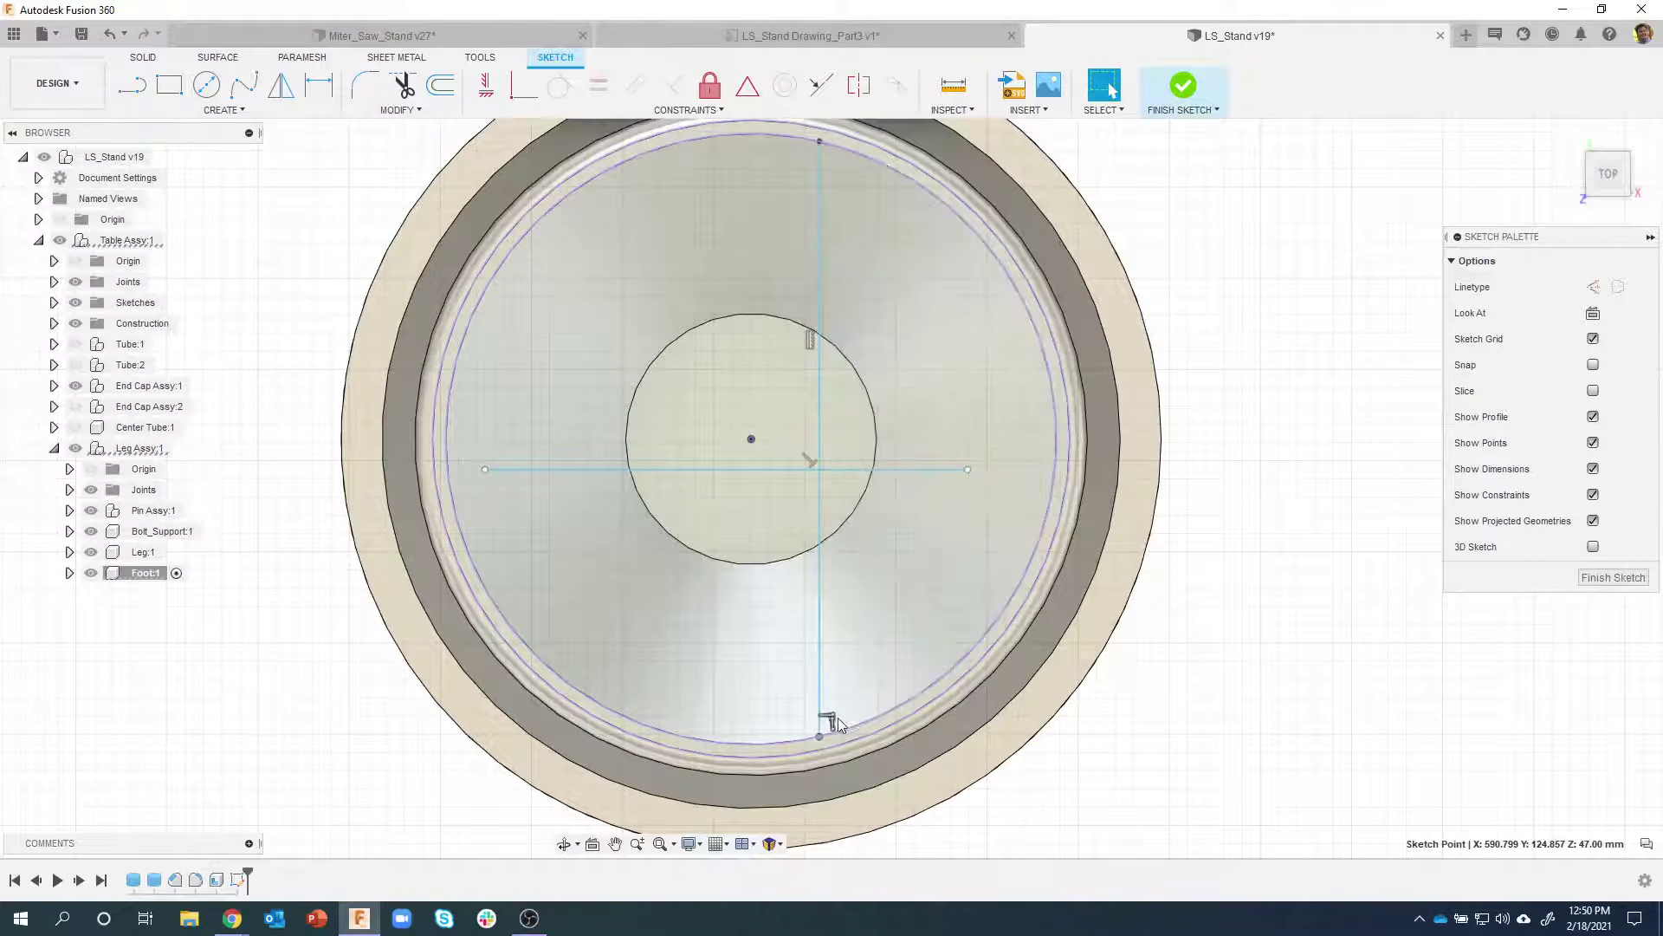
{"action": "mouse_move", "coordinate": [821, 645]}
{"action": "left_mouse_down"}
{"action": "mouse_move", "coordinate": [1016, 559]}
{"action": "mouse_move", "coordinate": [802, 610]}
{"action": "left_mouse_up"}
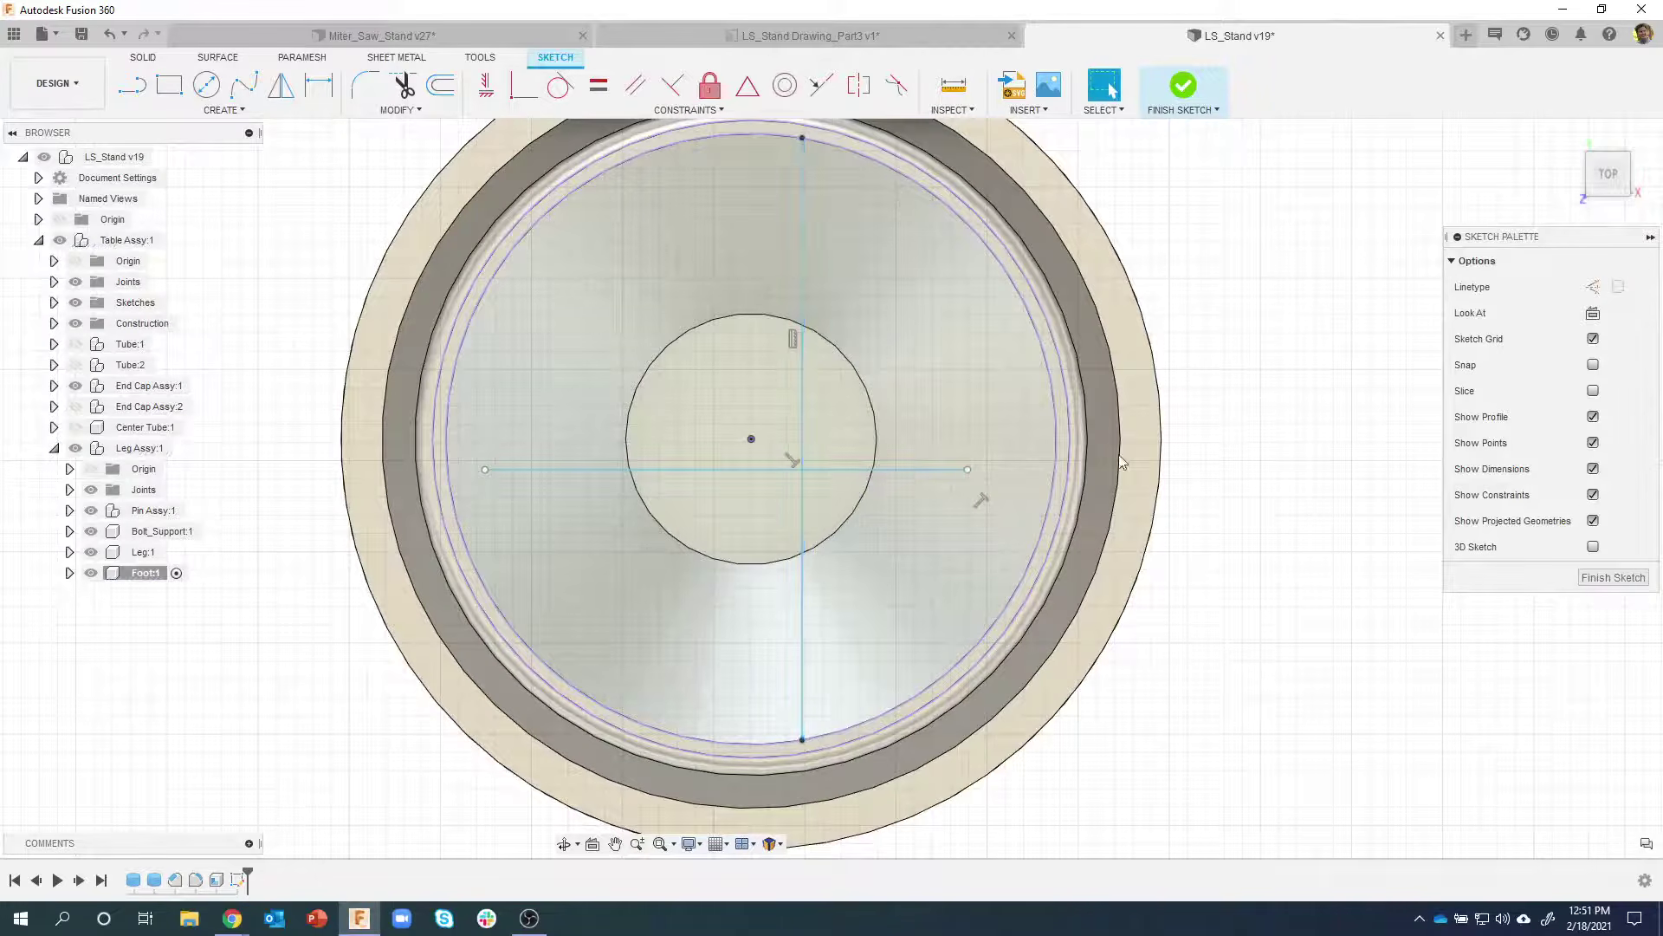
{"action": "left_click_drag", "start_coordinate": [968, 469], "coordinate": [1053, 470]}
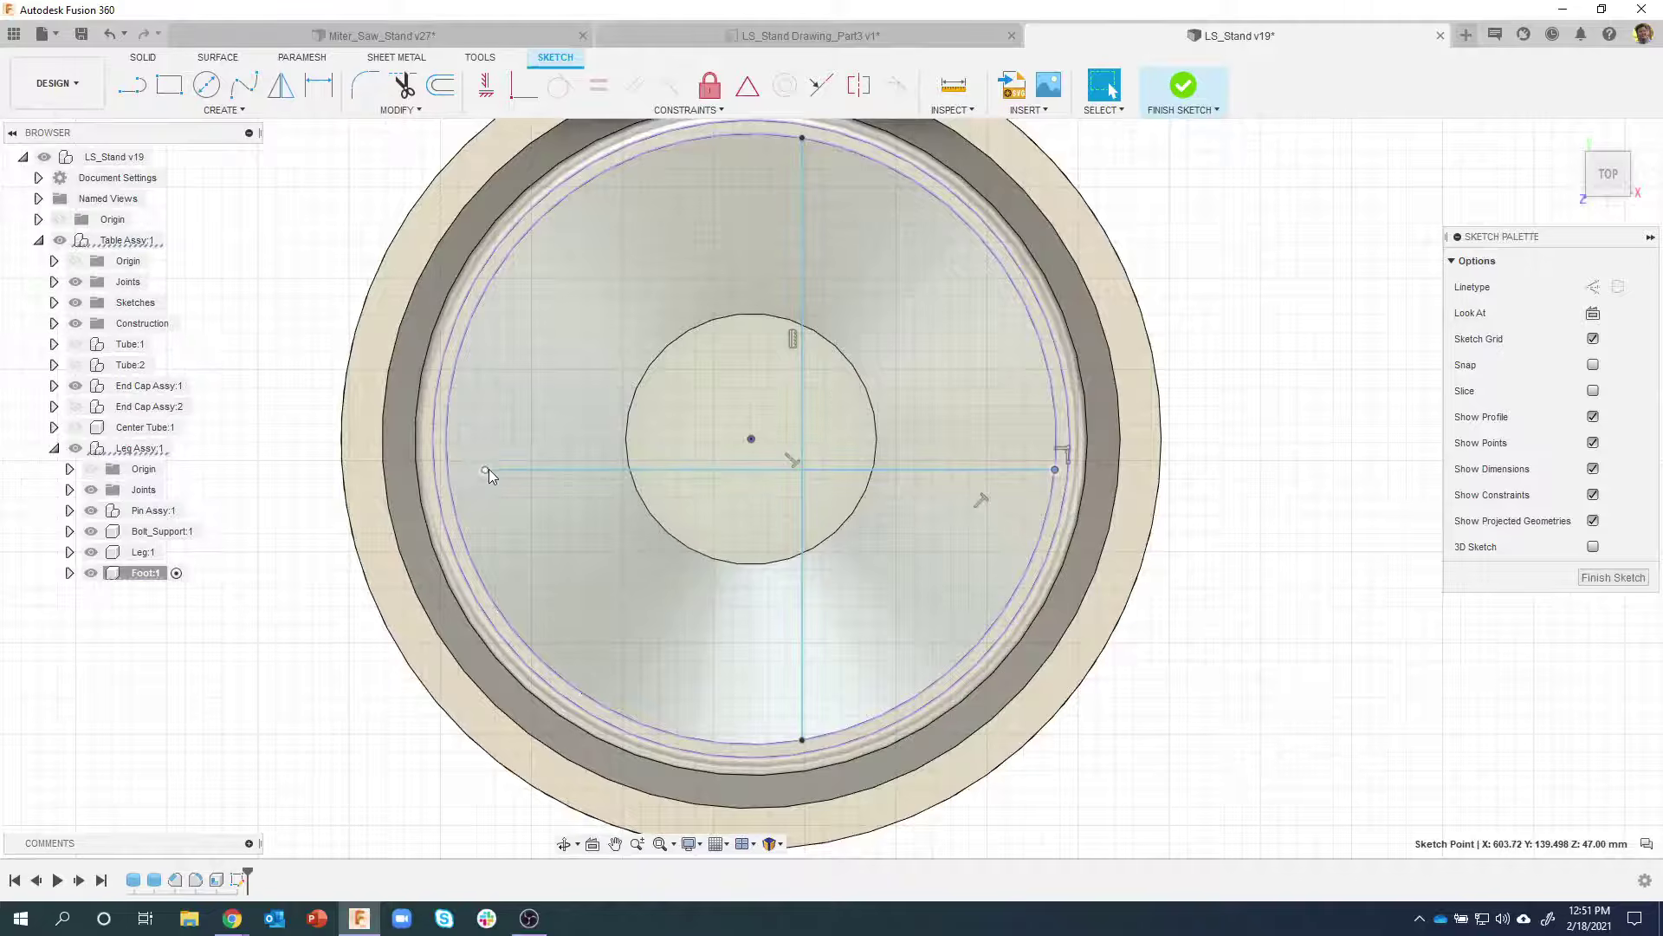
{"action": "left_click_drag", "start_coordinate": [452, 470], "coordinate": [447, 470]}
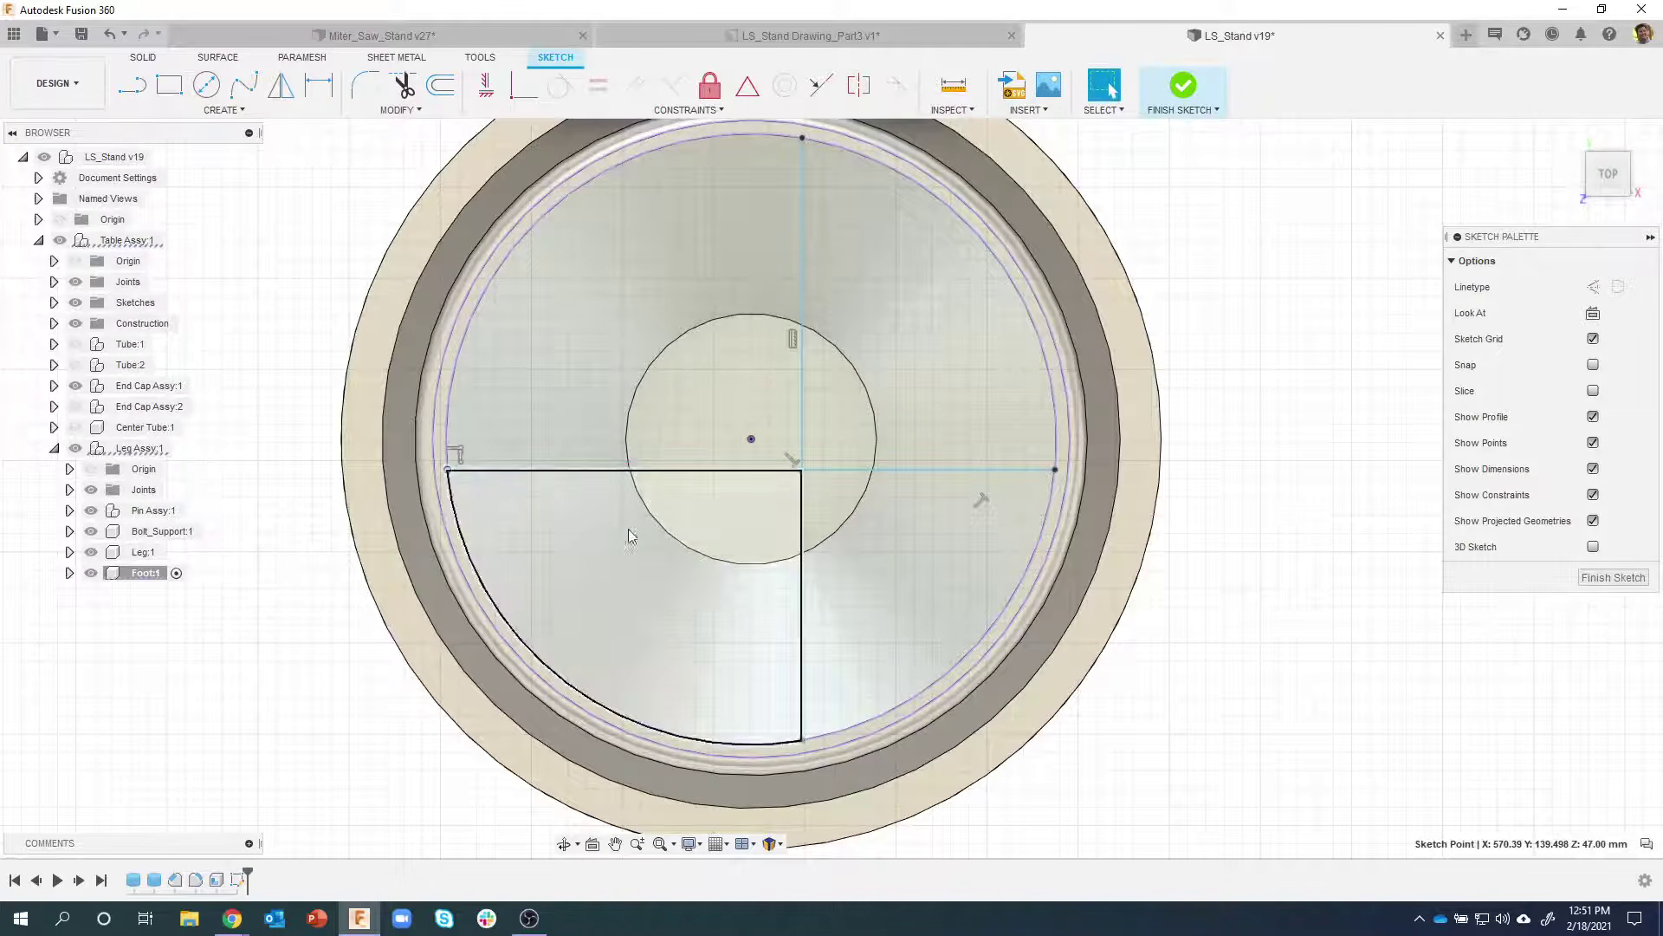
{"action": "mouse_move", "coordinate": [563, 470]}
{"action": "left_mouse_down"}
{"action": "mouse_move", "coordinate": [576, 546]}
{"action": "mouse_move", "coordinate": [571, 476]}
{"action": "left_mouse_up"}
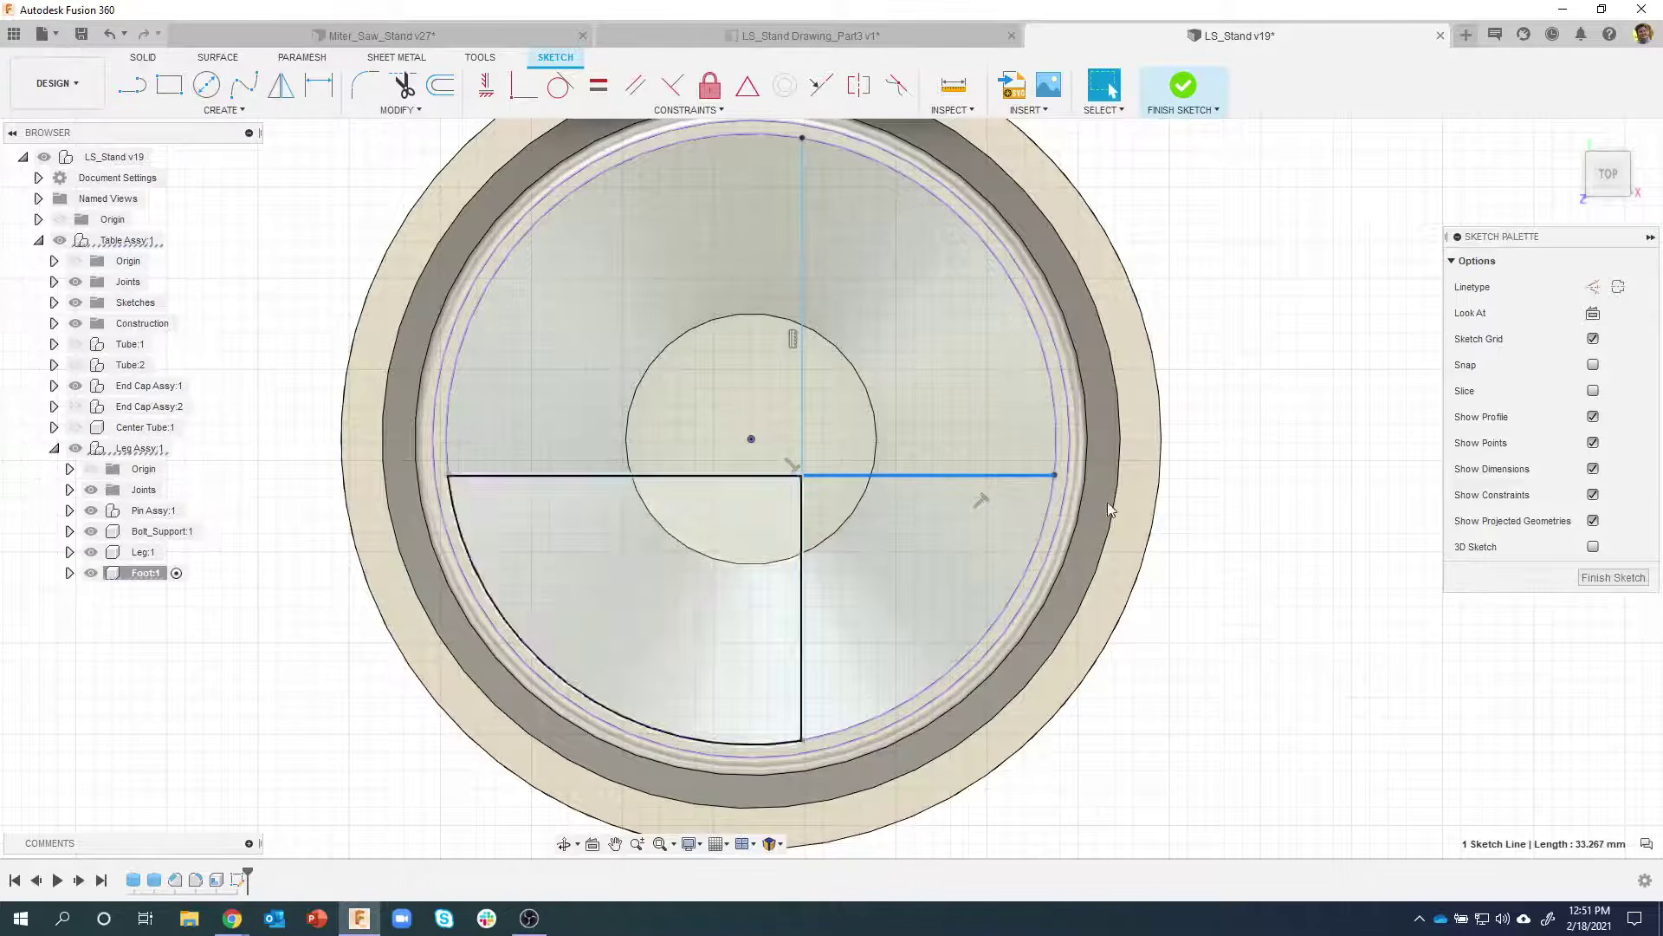
{"action": "key", "text": "Escape"}
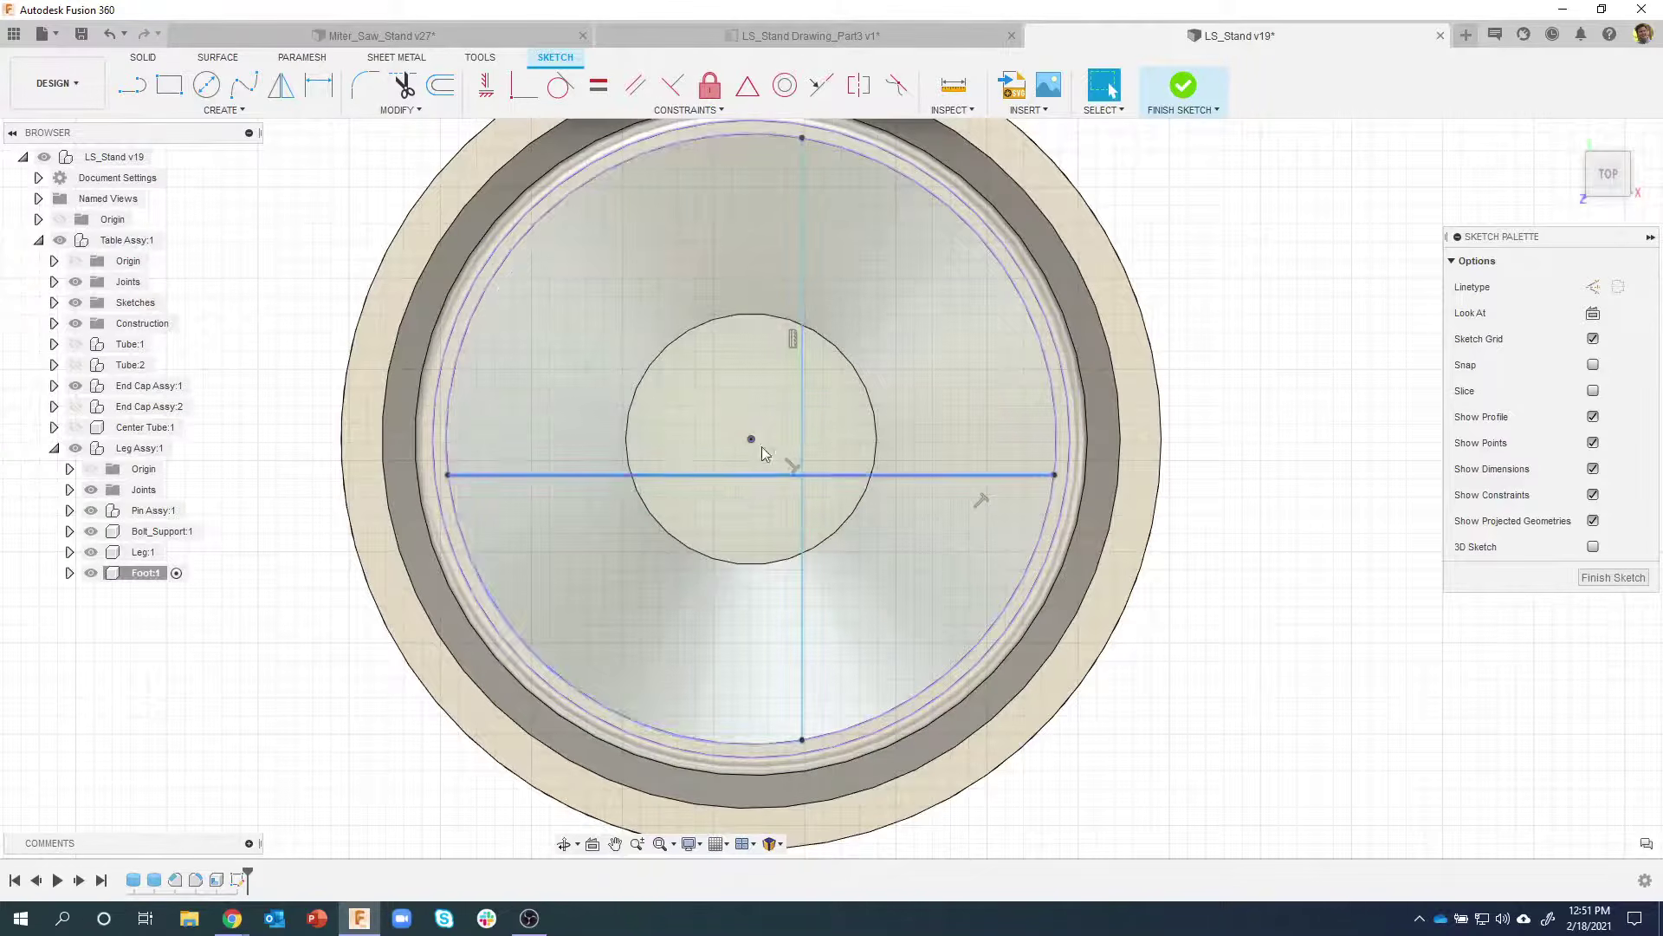
Make the horizontal and vertical lines coincident with the circle's centre point and finish the sketch
{"action": "left_click", "coordinate": [524, 85]}
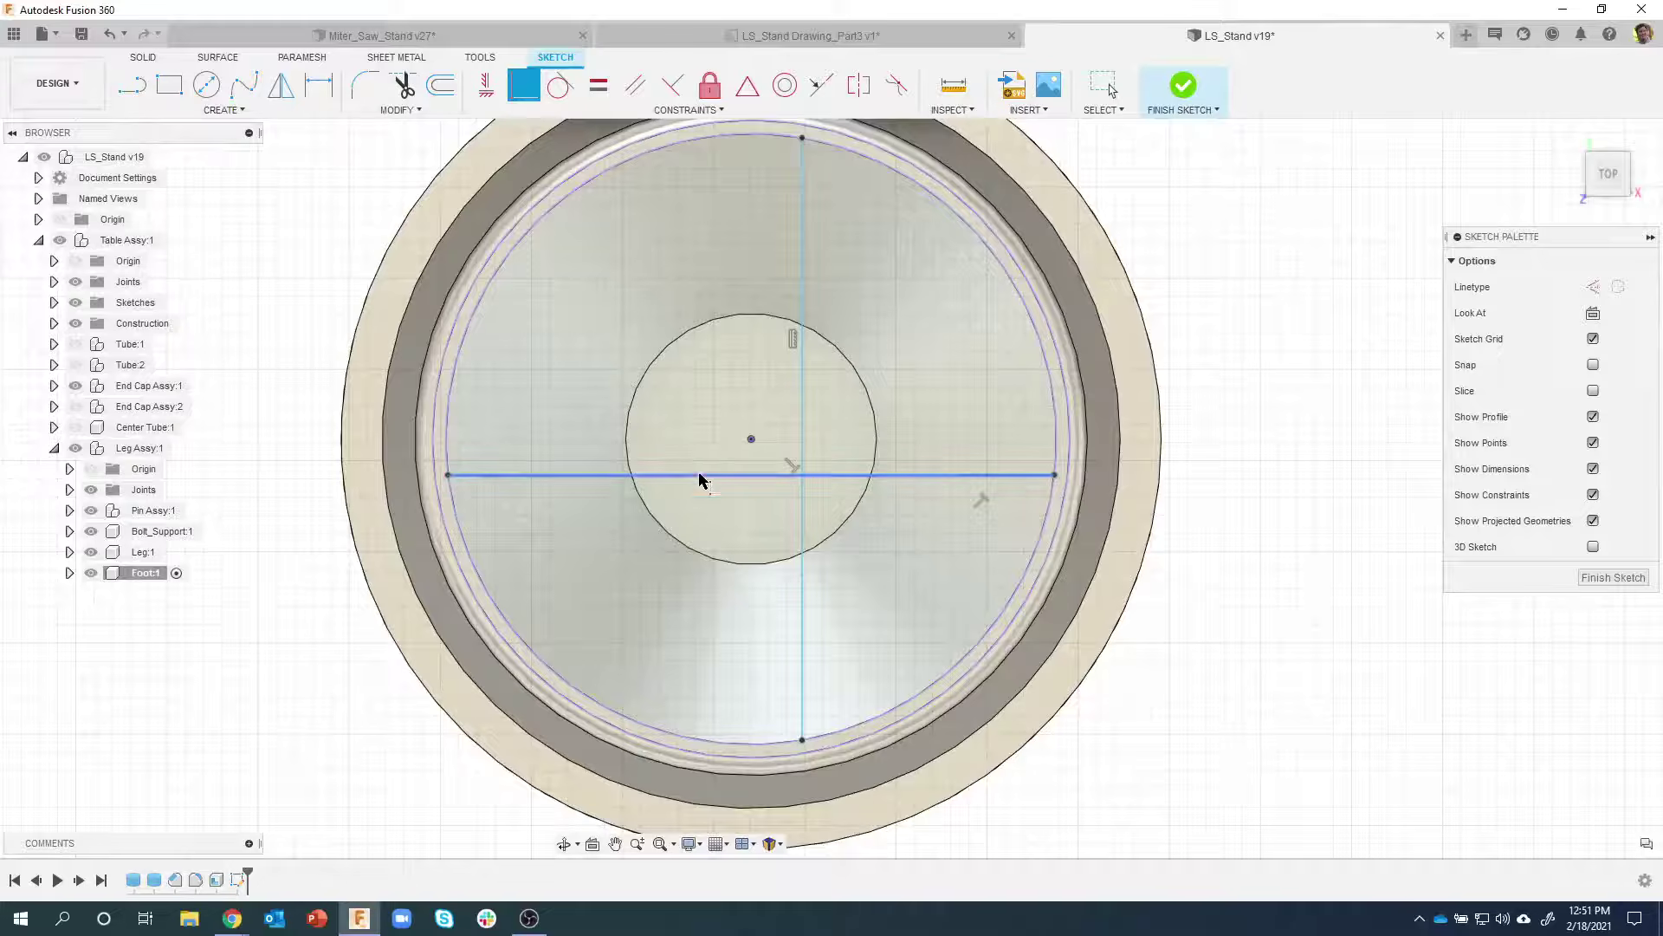
{"action": "left_click", "coordinate": [702, 475]}
{"action": "left_click", "coordinate": [751, 440]}
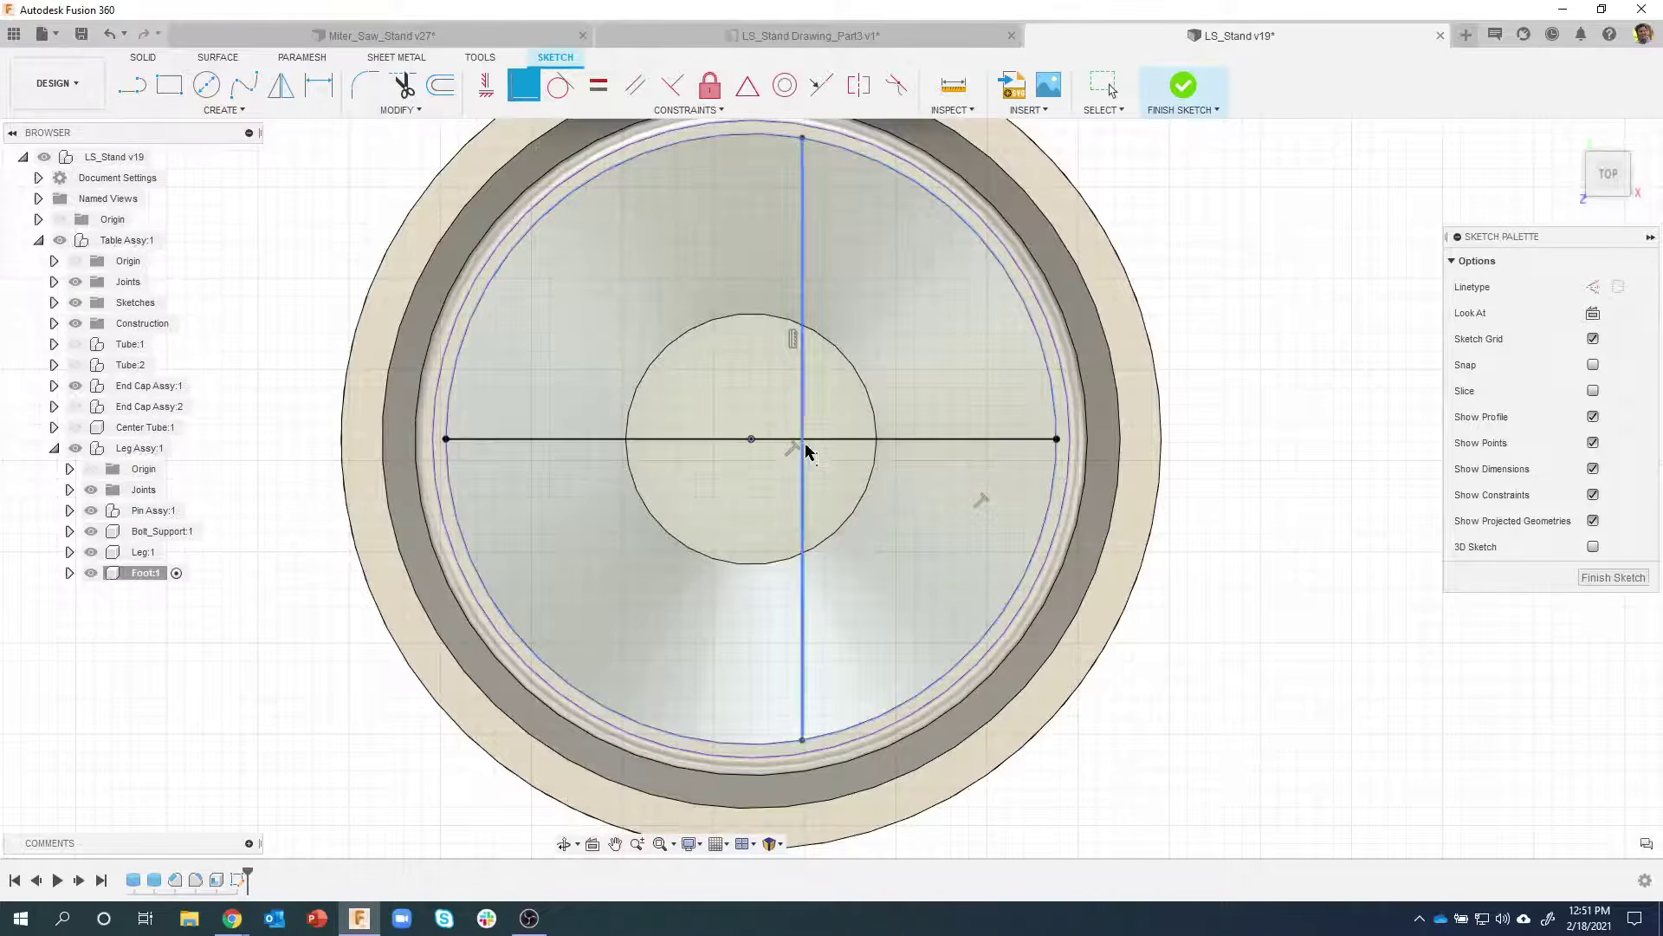
{"action": "left_click", "coordinate": [803, 411]}
{"action": "left_click", "coordinate": [750, 440]}
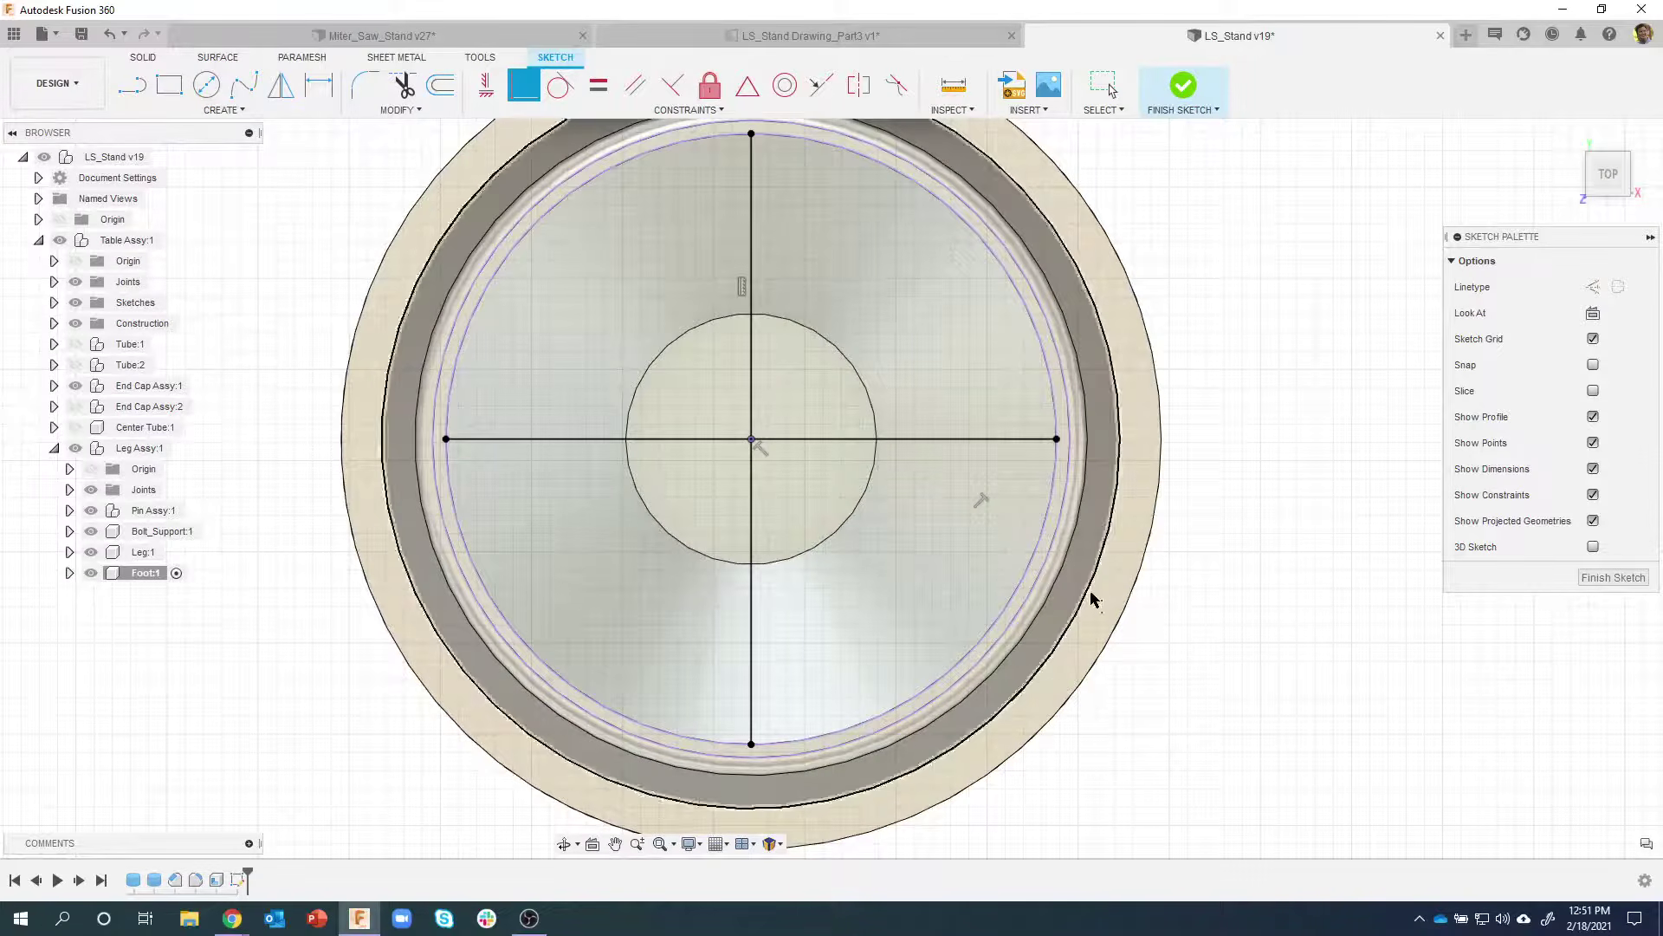
{"action": "left_click", "coordinate": [1198, 102]}
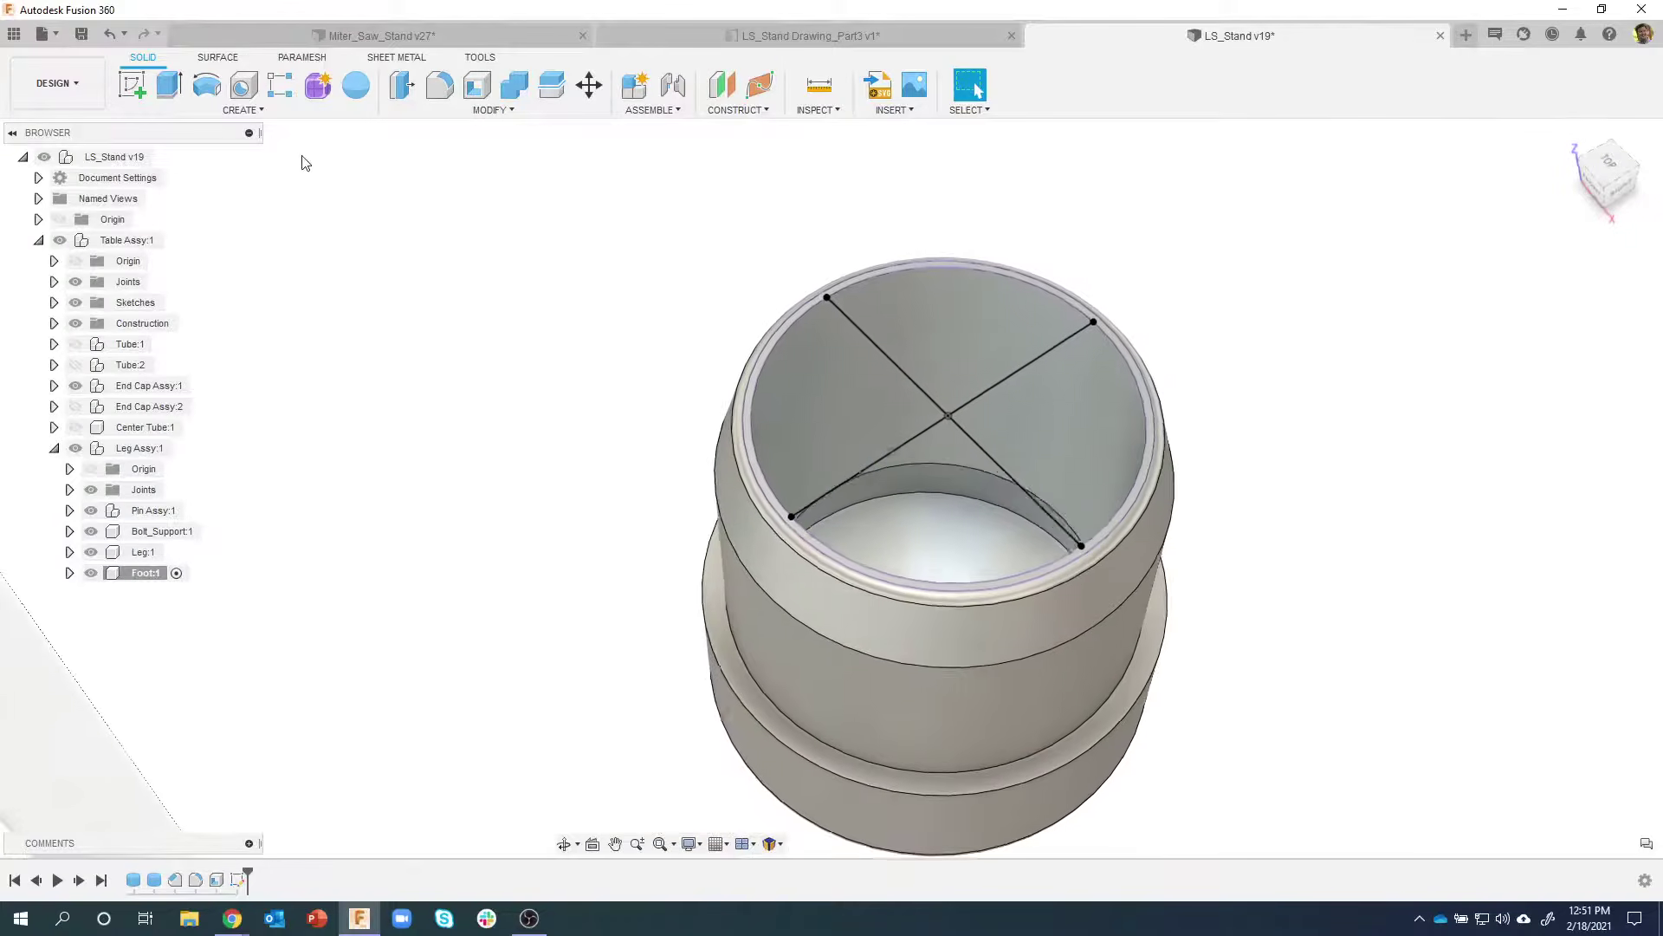
Start a symmetric Web feature in the foot's cavity using both crossing sketch lines, with depth to next
{"action": "left_click", "coordinate": [248, 113]}
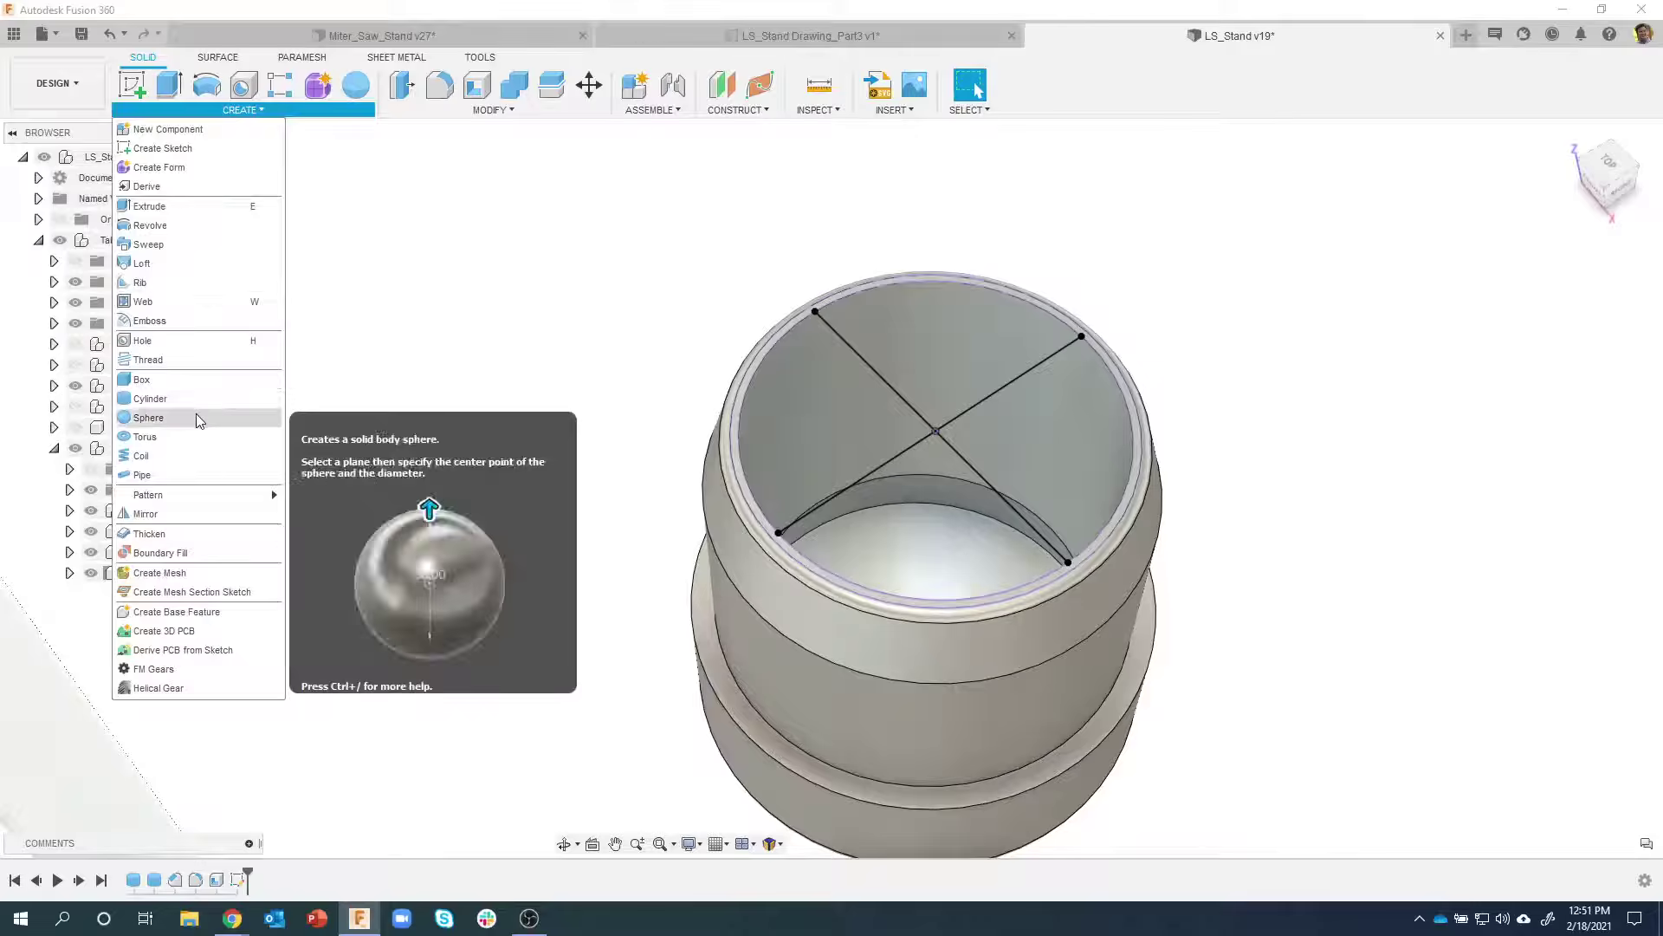
{"action": "left_click", "coordinate": [186, 305]}
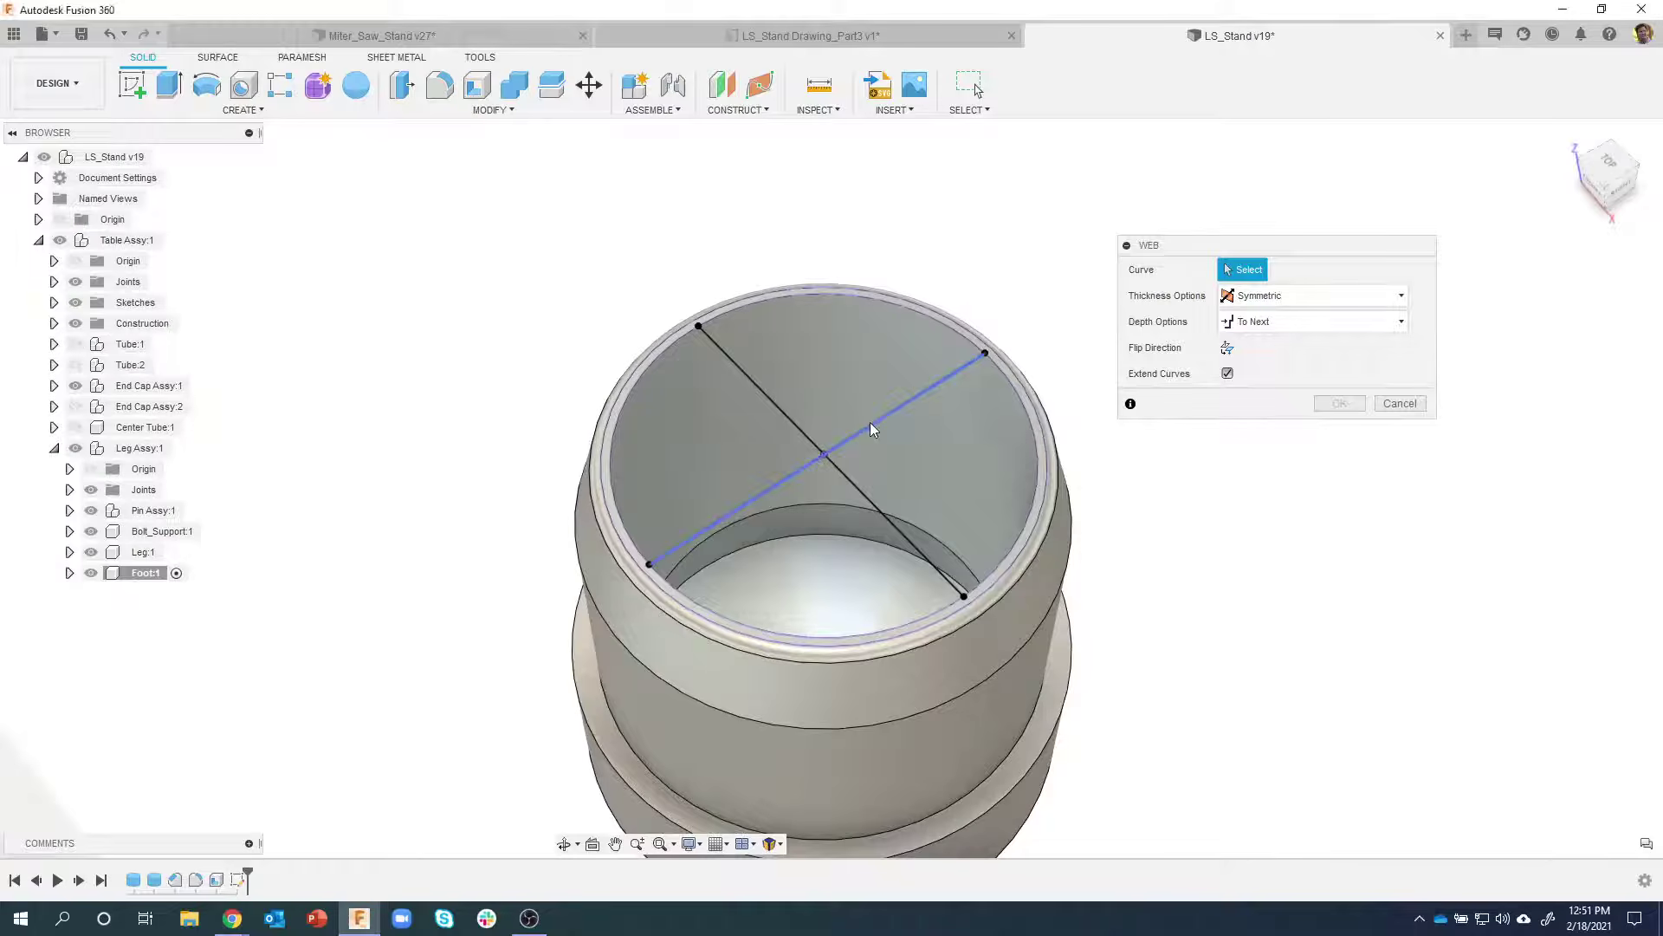
{"action": "left_click", "coordinate": [871, 428]}
{"action": "mouse_move", "coordinate": [905, 456]}
{"action": "left_mouse_down"}
{"action": "mouse_move", "coordinate": [892, 438]}
{"action": "mouse_move", "coordinate": [898, 451]}
{"action": "left_mouse_up"}
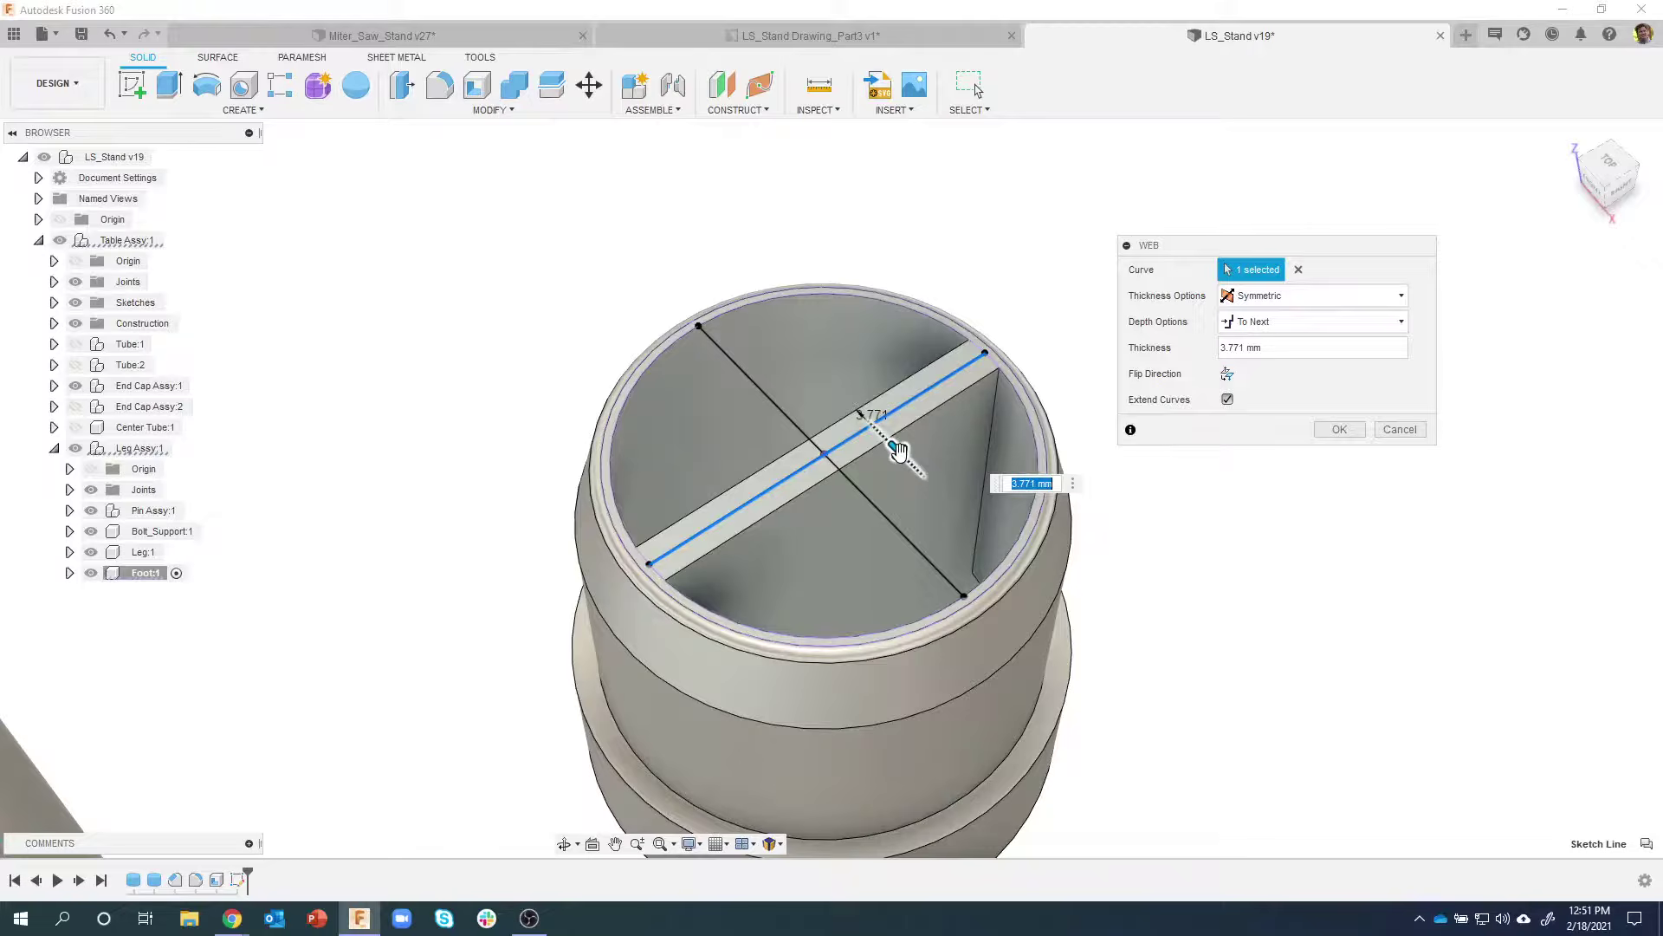
{"action": "left_click", "coordinate": [763, 389]}
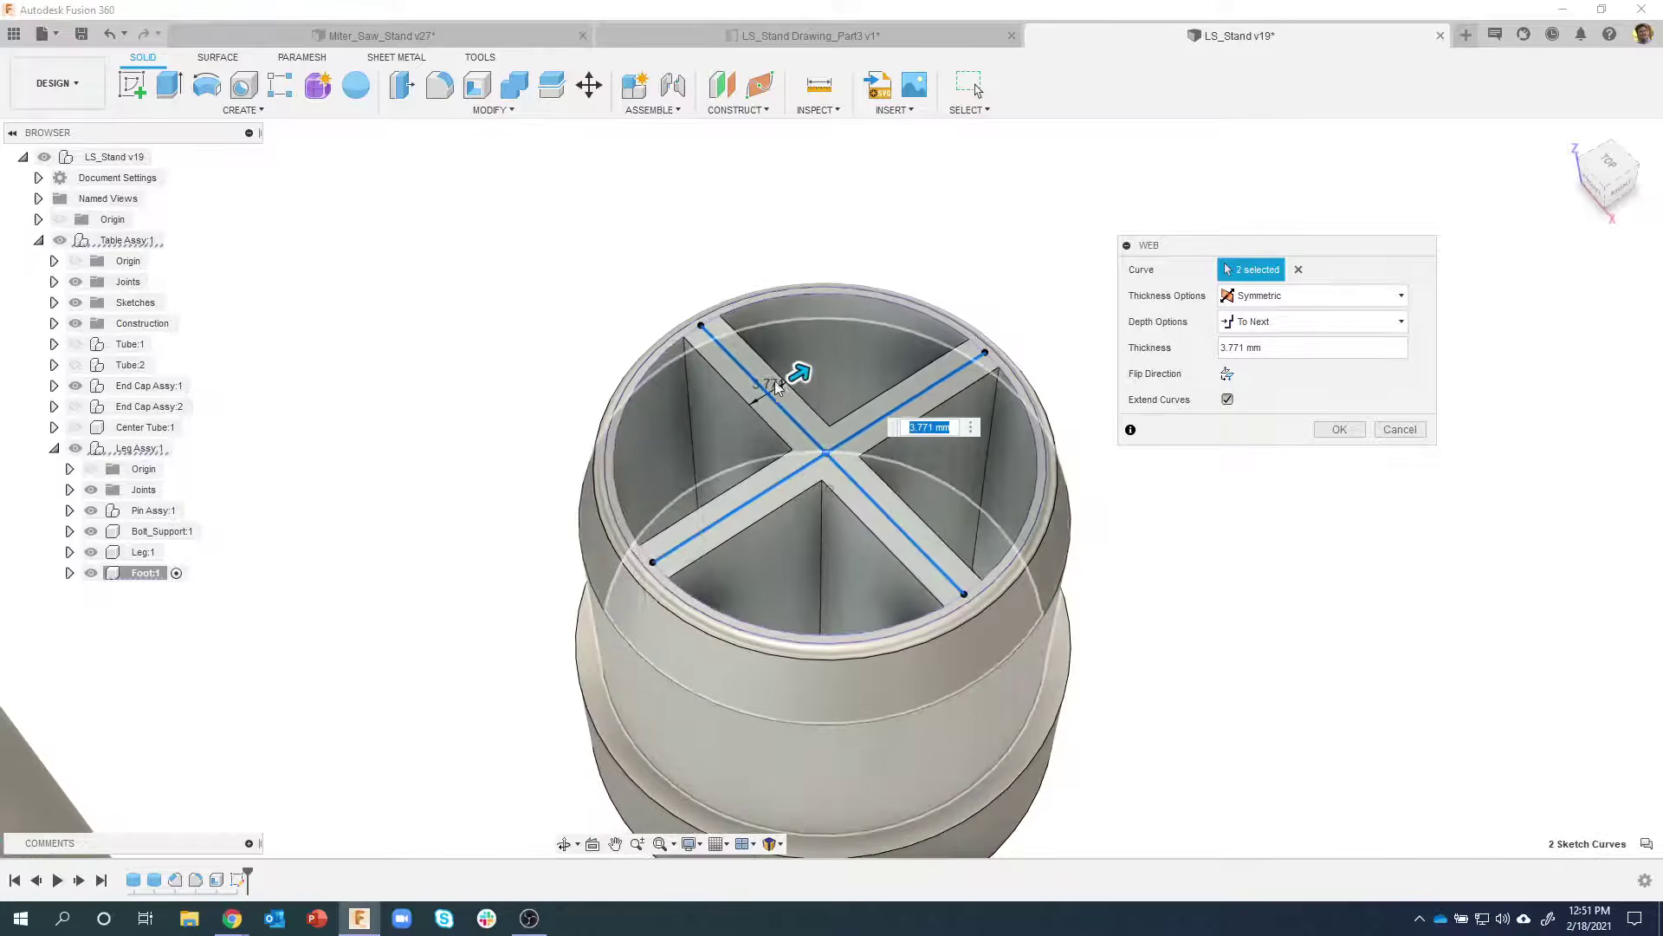
Set the thickness of the crossed webs to 5 mm and create the feature
{"action": "mouse_move", "coordinate": [795, 374]}
{"action": "left_mouse_down"}
{"action": "mouse_move", "coordinate": [771, 370]}
{"action": "mouse_move", "coordinate": [787, 362]}
{"action": "left_mouse_up"}
{"action": "left_click", "coordinate": [921, 432]}
{"action": "scroll", "coordinate": [944, 477], "scroll_direction": "up", "scroll_amount": 4}
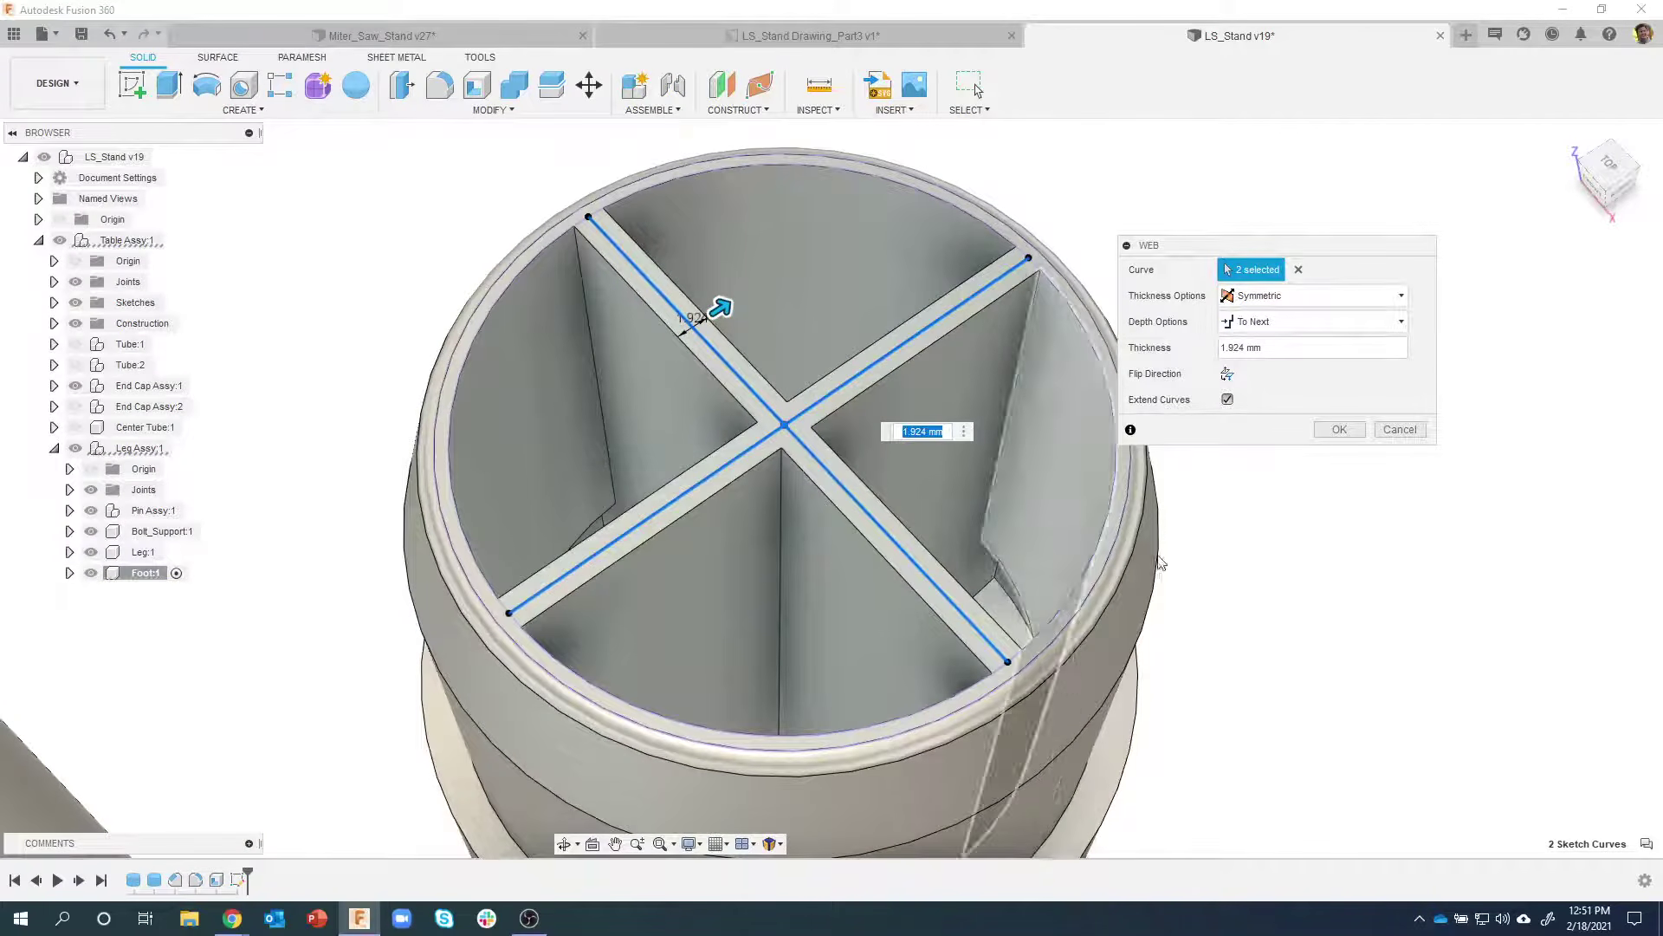
{"action": "scroll", "coordinate": [876, 308], "scroll_direction": "down", "scroll_amount": 2}
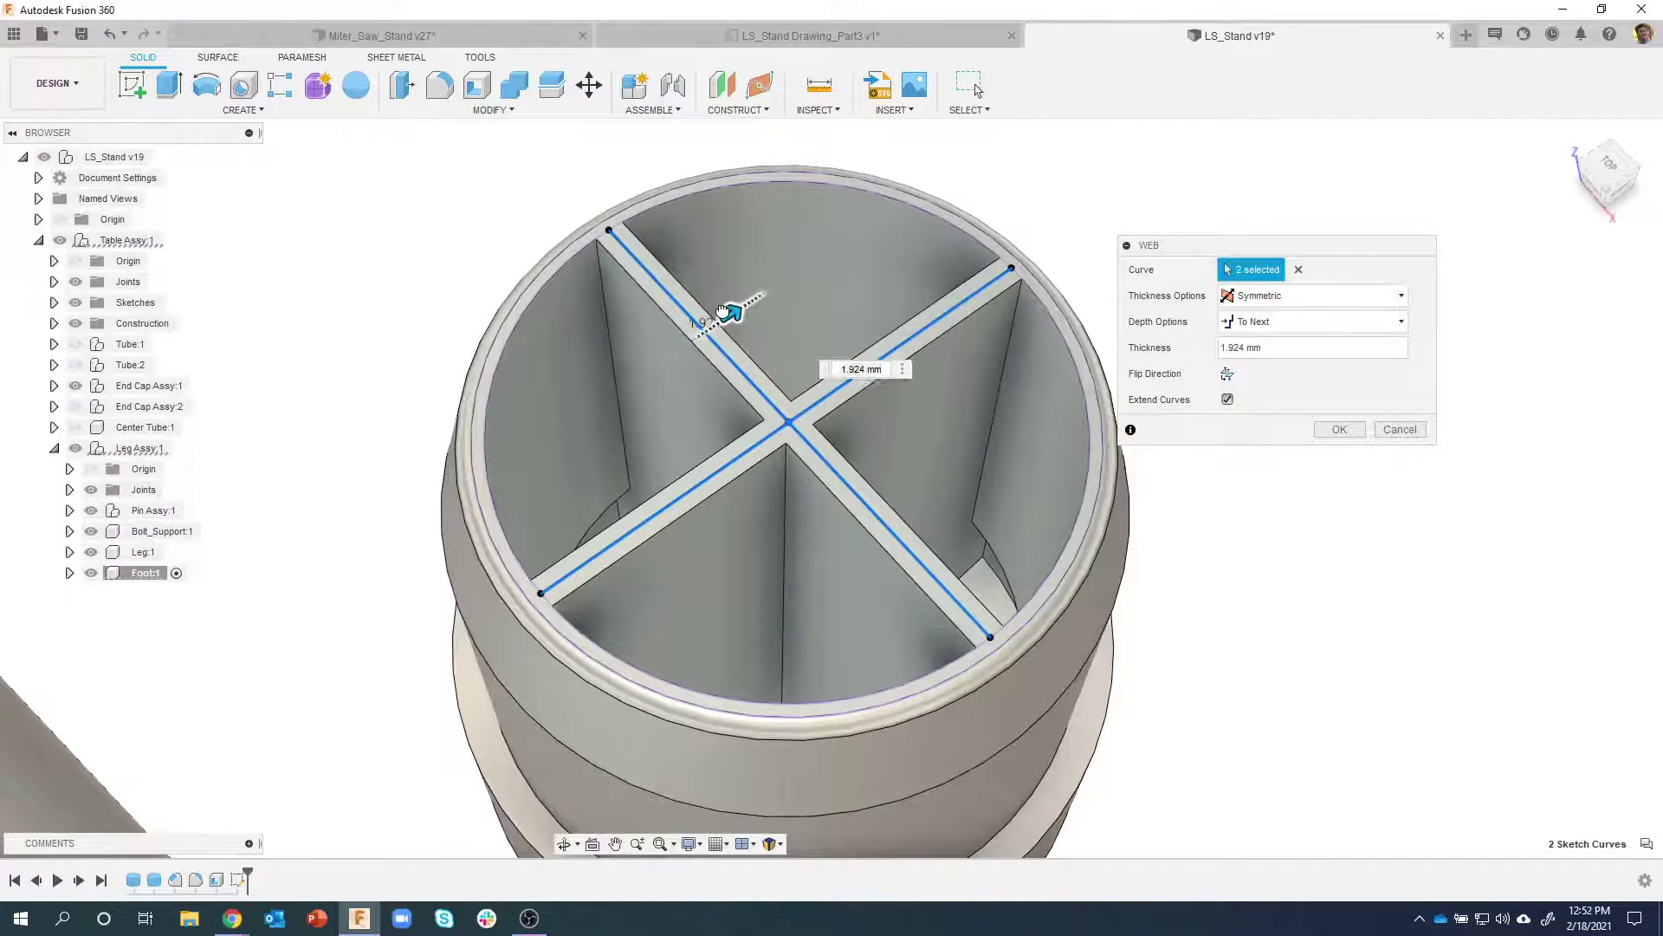
{"action": "left_click_drag", "start_coordinate": [723, 311], "coordinate": [736, 310]}
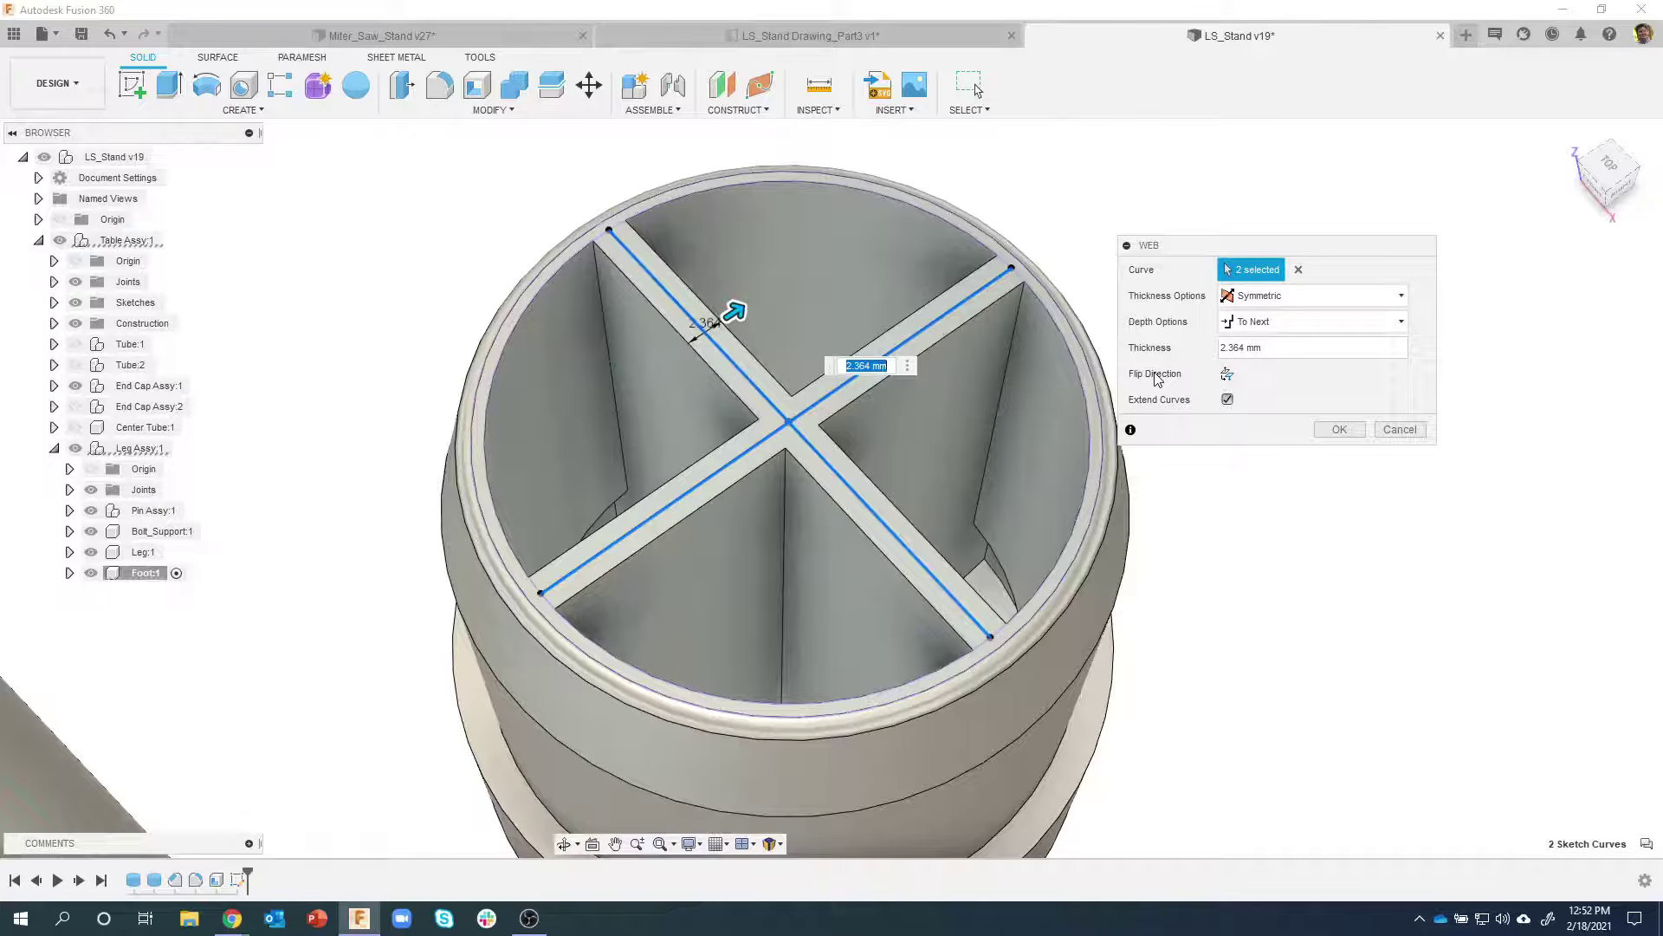
{"action": "key", "text": "Return"}
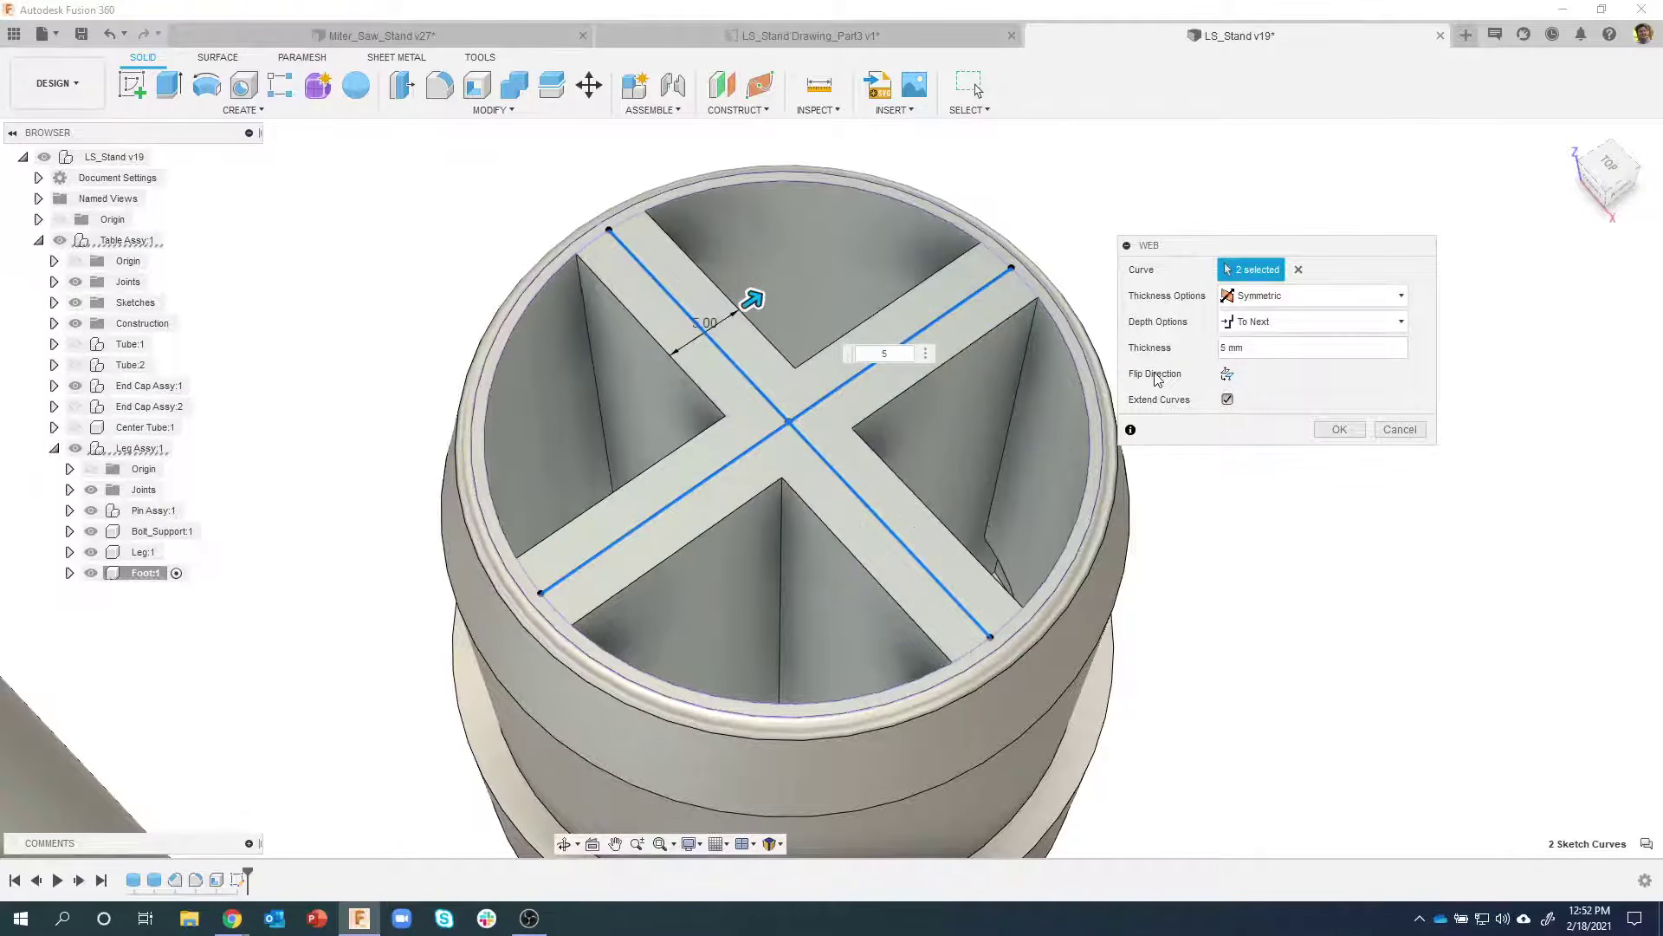
{"action": "left_click", "coordinate": [1339, 430]}
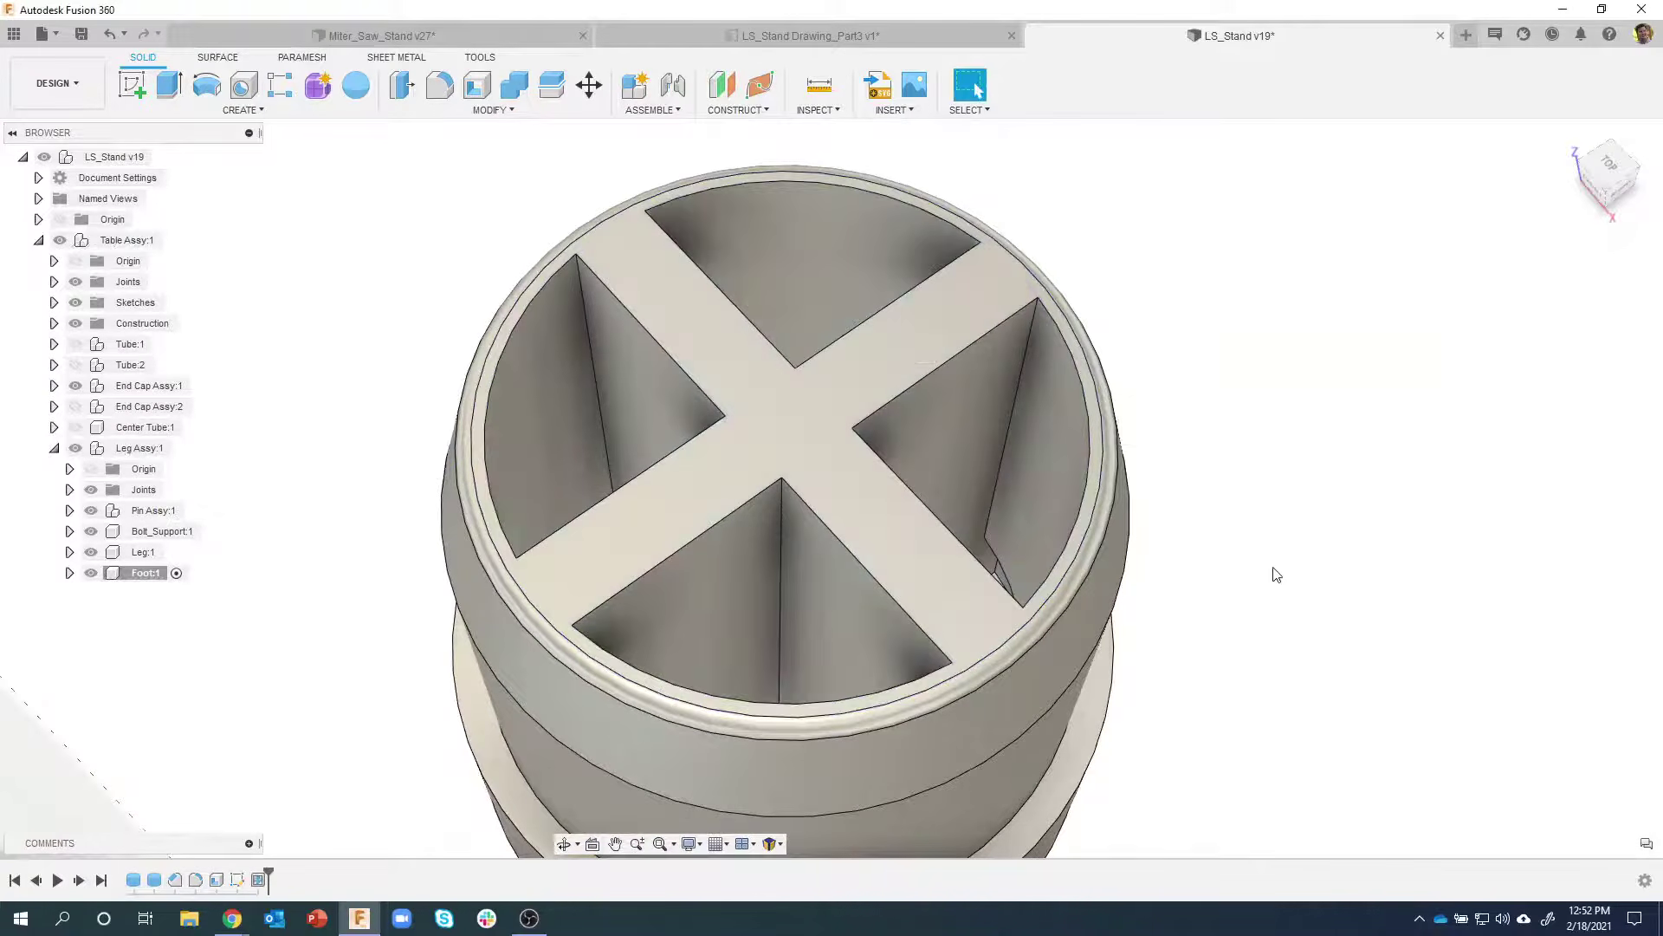
Check the outer rib dimensions in the LS_Stand Drawing_Part3 drawing and examine the foot's outer side in the LS_Stand model
{"action": "scroll", "coordinate": [1274, 575], "scroll_direction": "down", "scroll_amount": 5}
{"action": "key", "text": "shift+F6"}
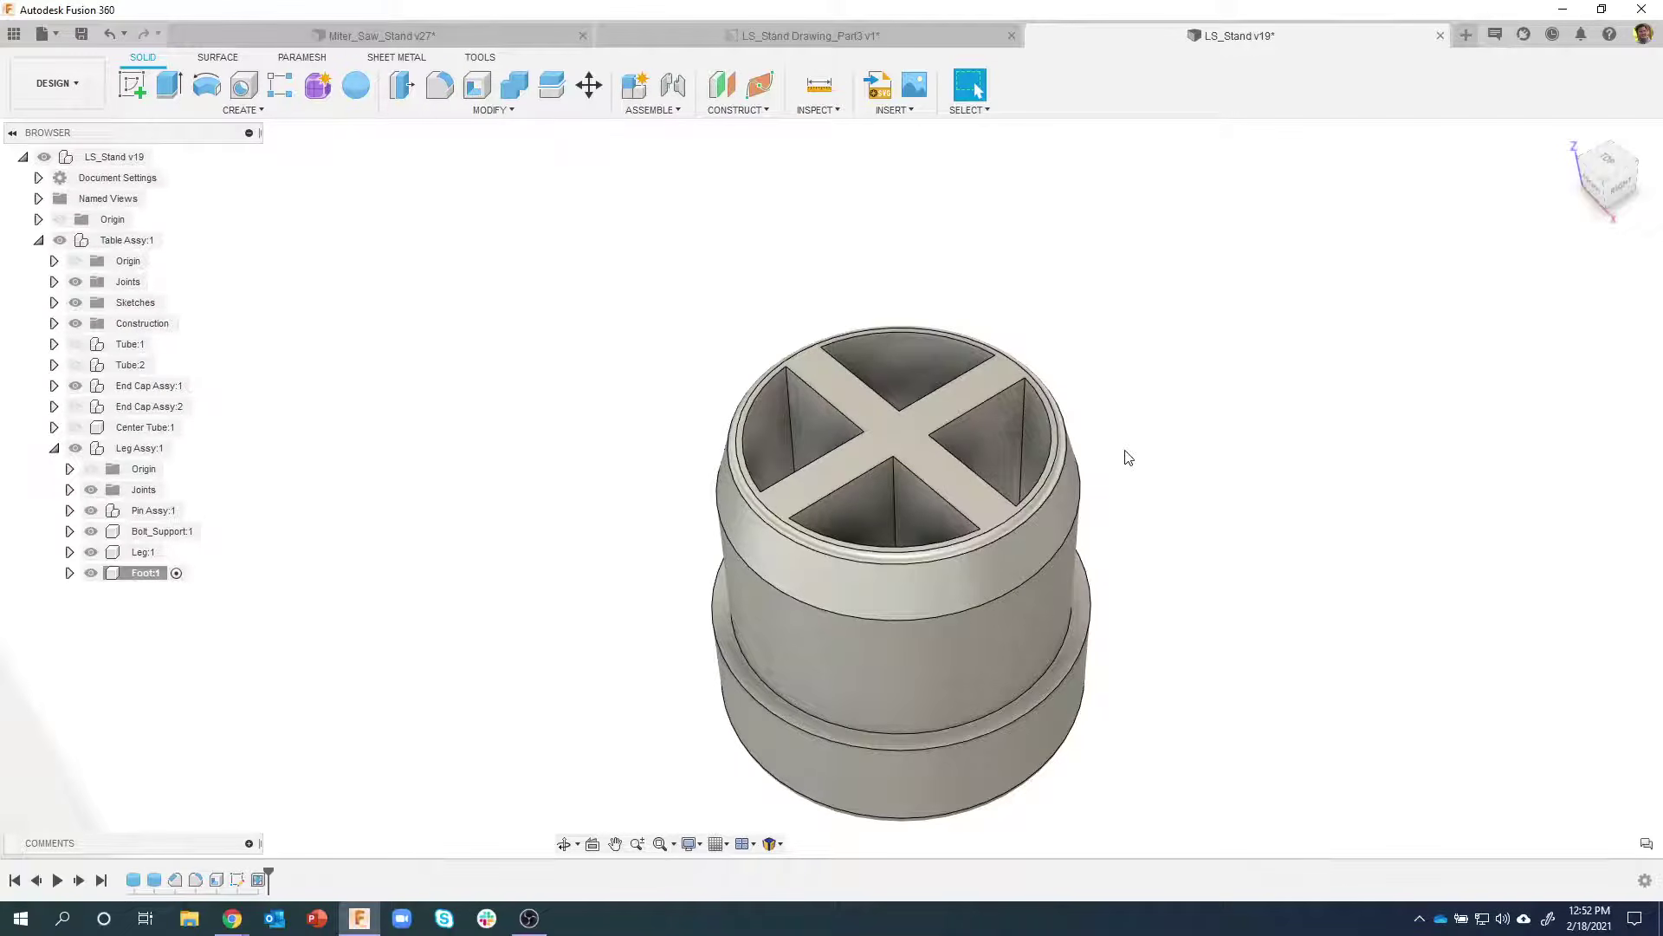
{"action": "left_click", "coordinate": [818, 36]}
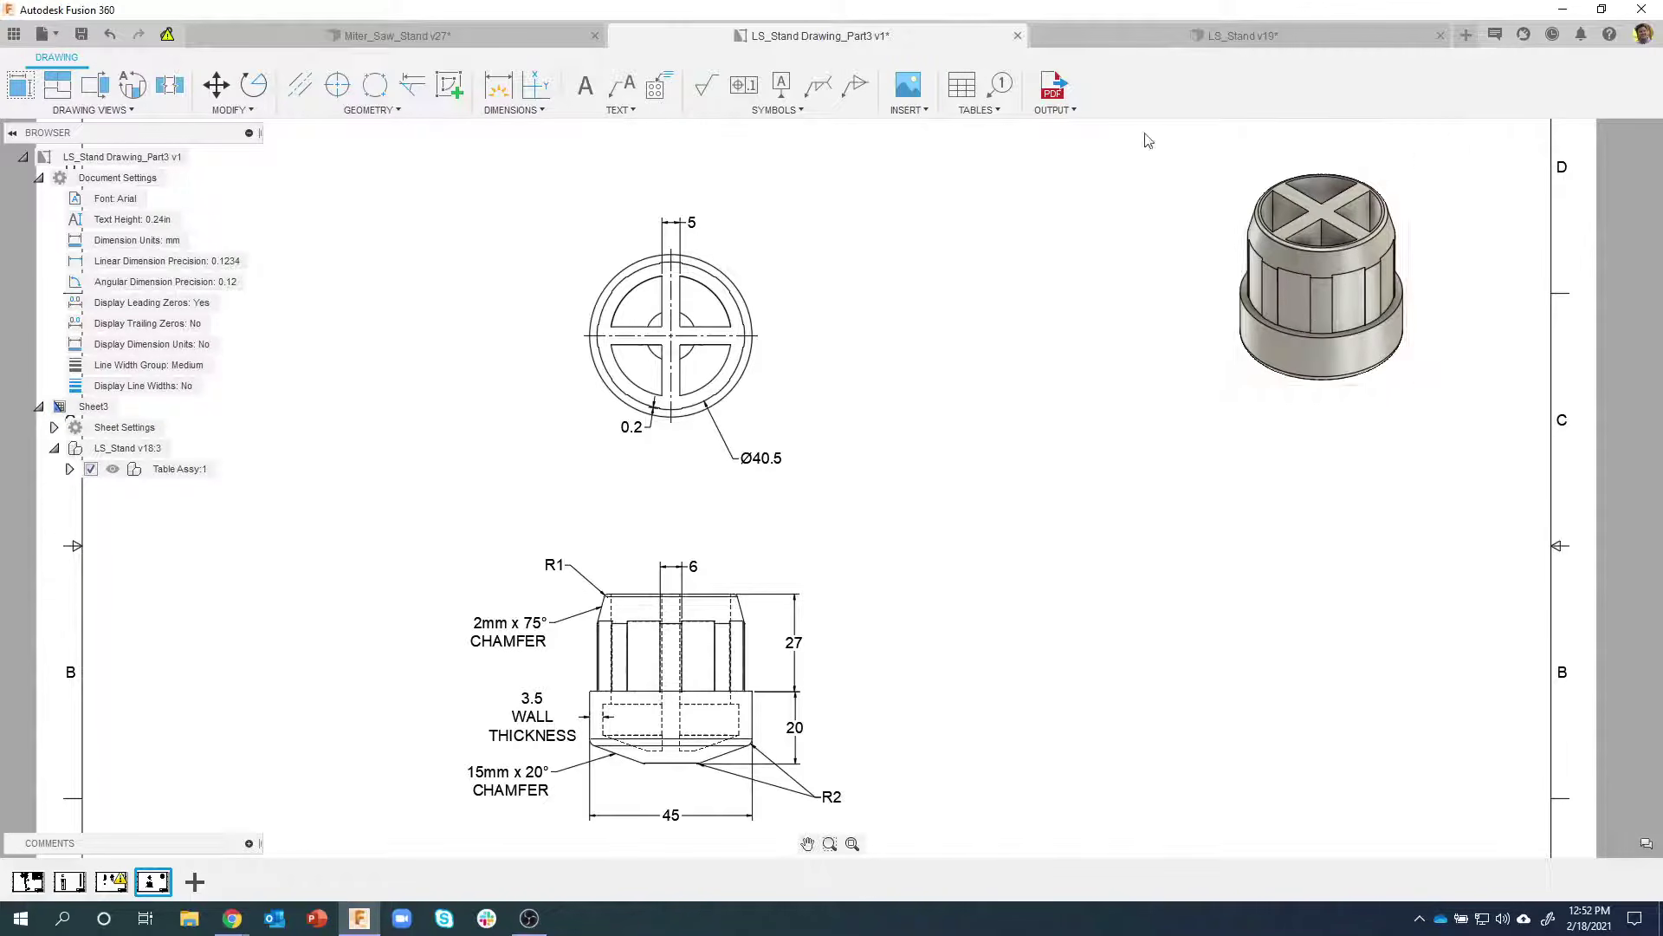
{"action": "left_click", "coordinate": [1135, 40]}
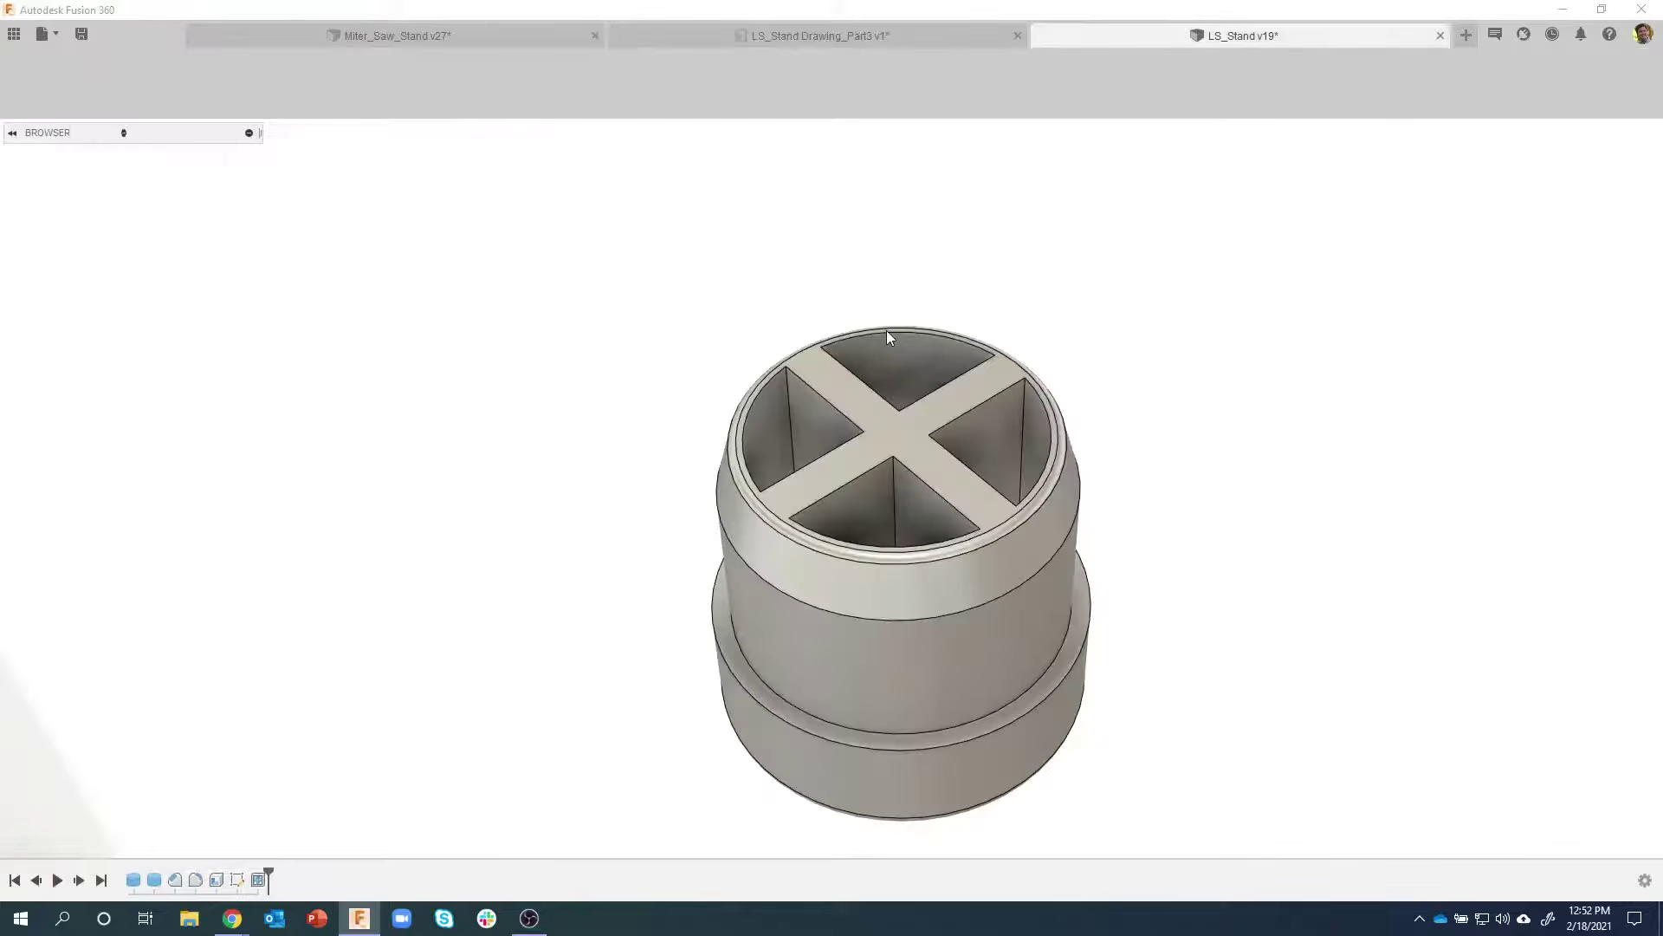
{"action": "middle_click_drag", "start_coordinate": [679, 514], "coordinate": [834, 560], "text": "shift"}
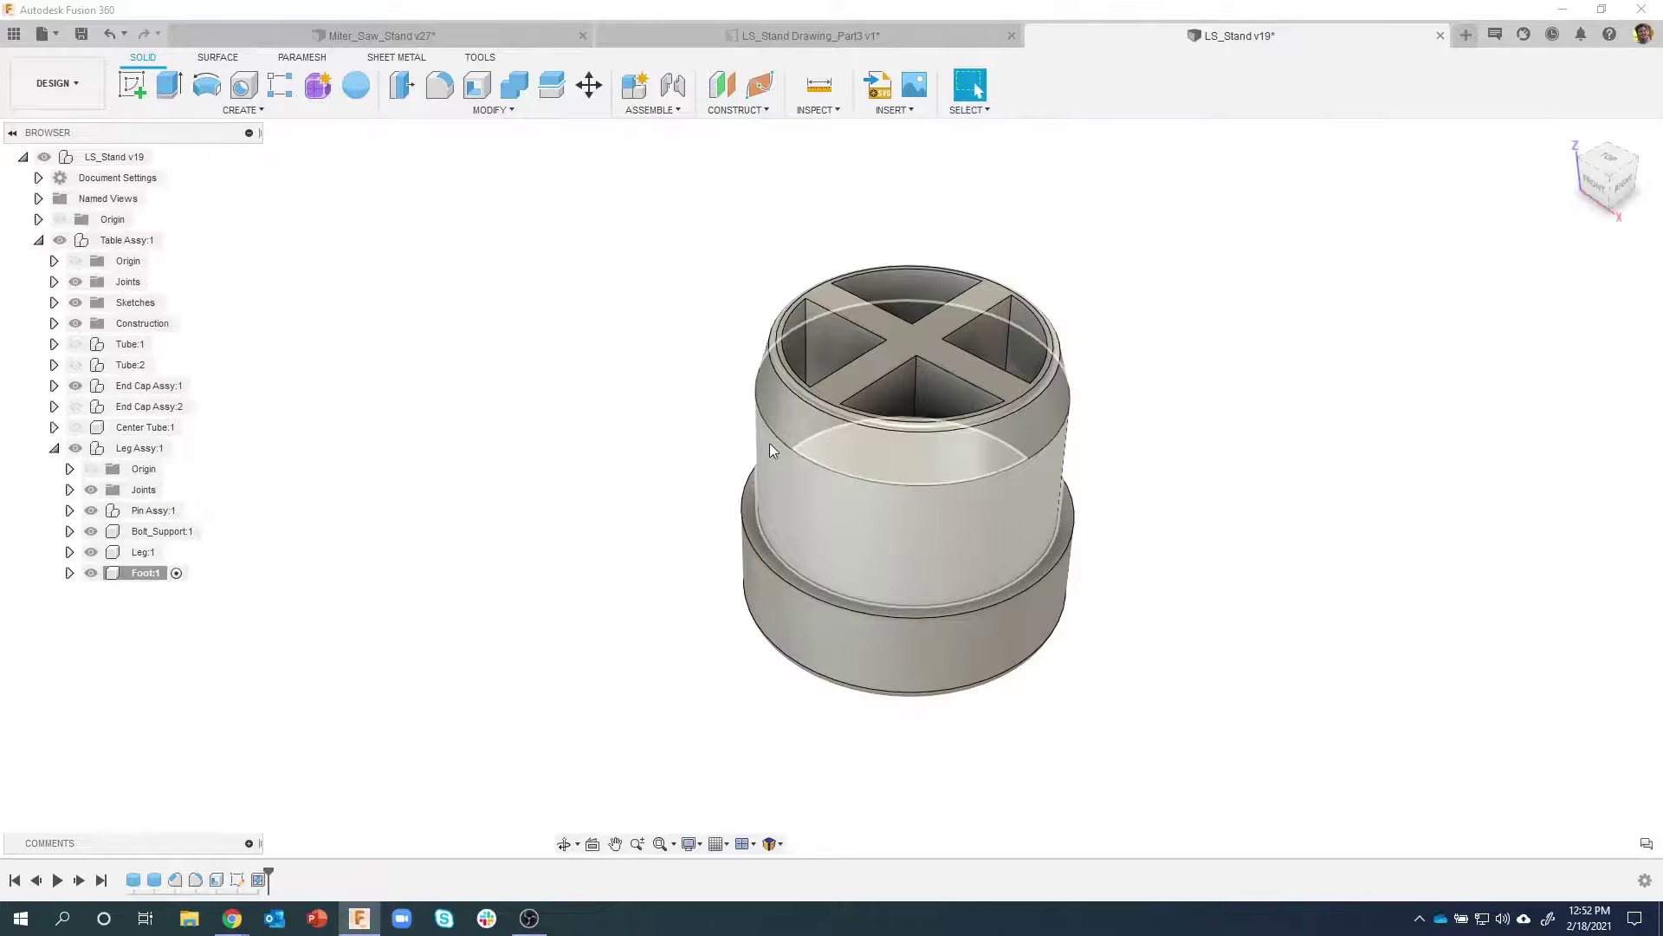
{"action": "middle_click_drag", "start_coordinate": [769, 444], "coordinate": [830, 551], "text": "shift"}
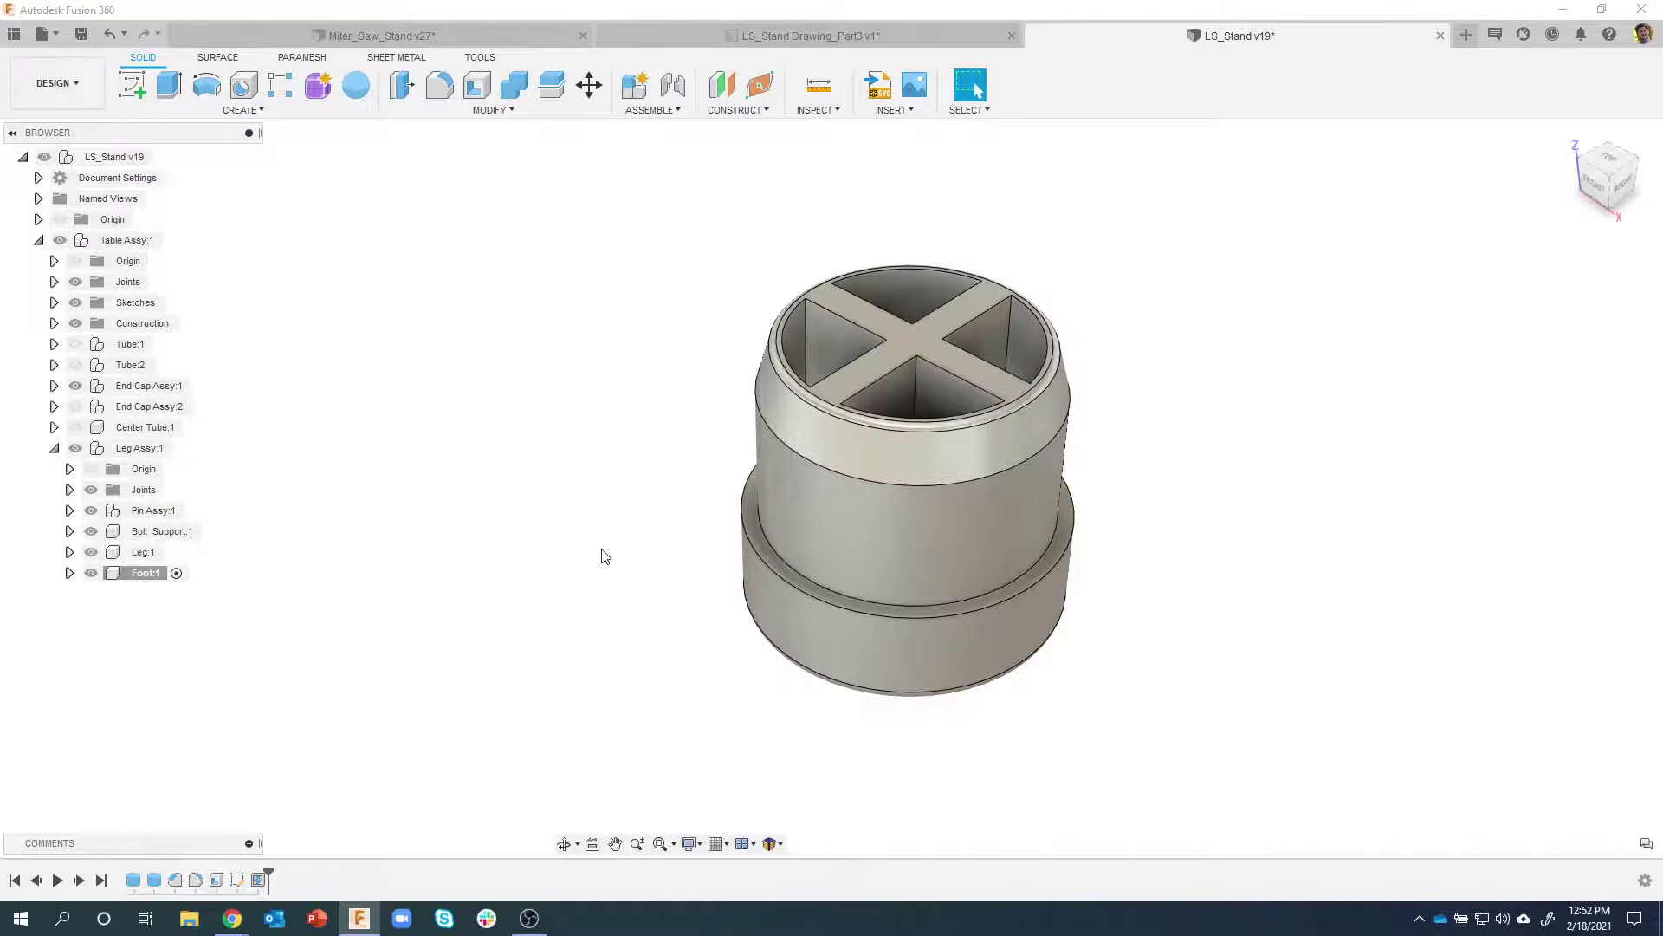
{"action": "middle_click_drag", "start_coordinate": [605, 557], "coordinate": [668, 509], "text": "shift"}
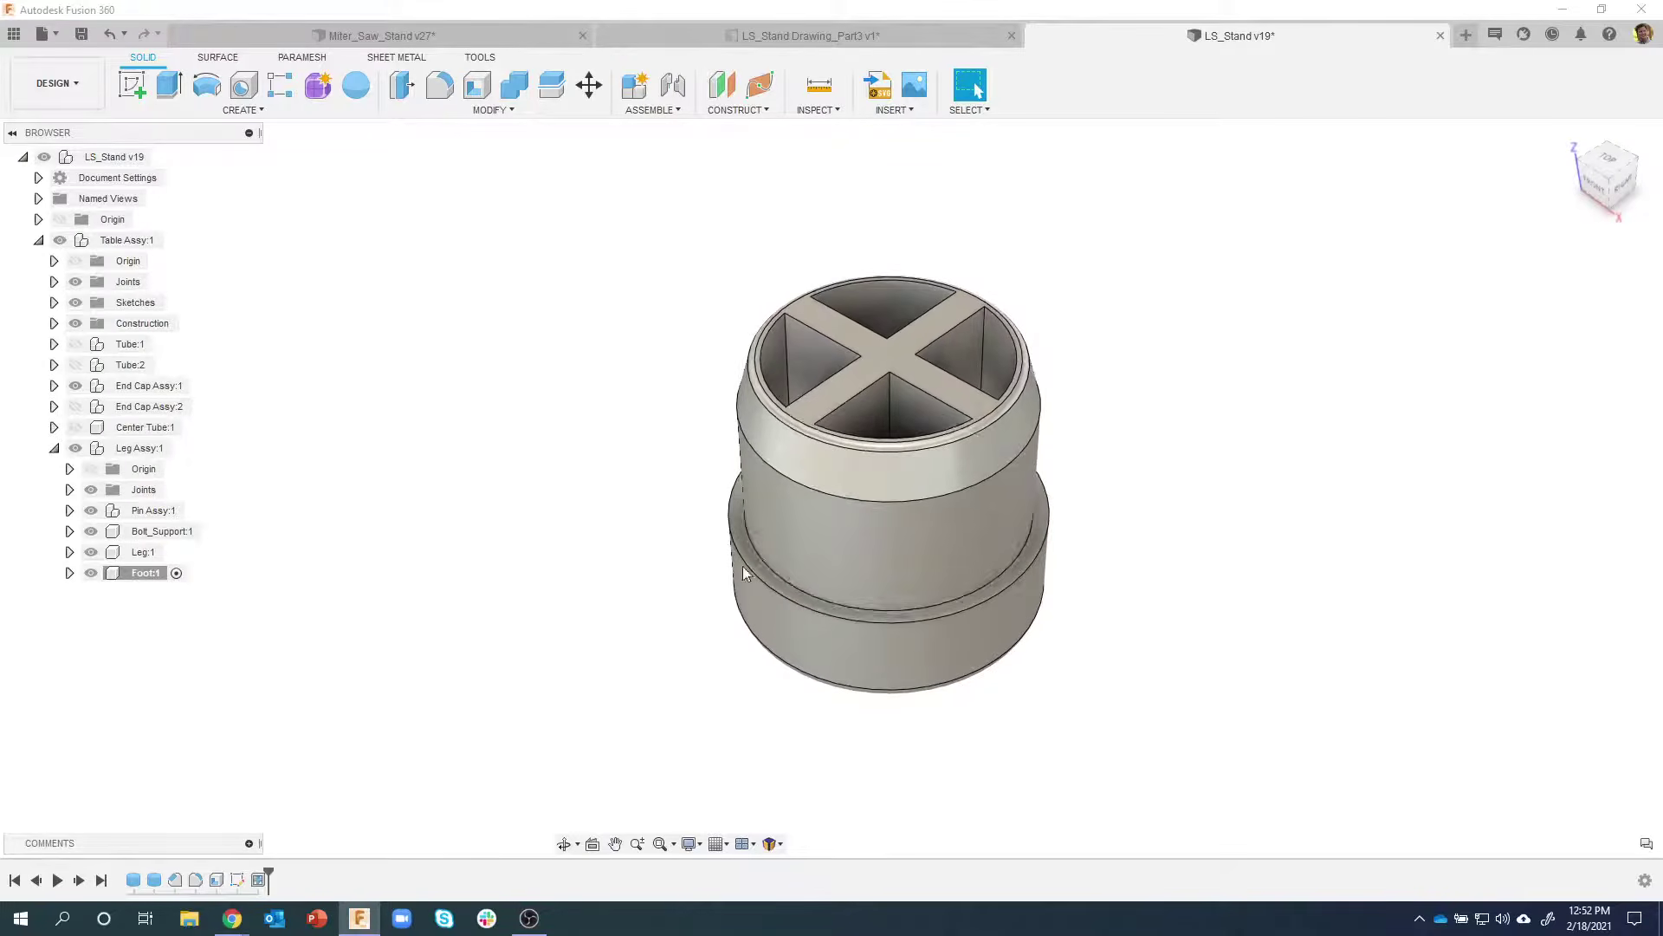
Create an offset plane about 27 mm from a flat side face of the web, lying outside the foot
{"action": "left_click", "coordinate": [738, 110]}
{"action": "left_click", "coordinate": [743, 129]}
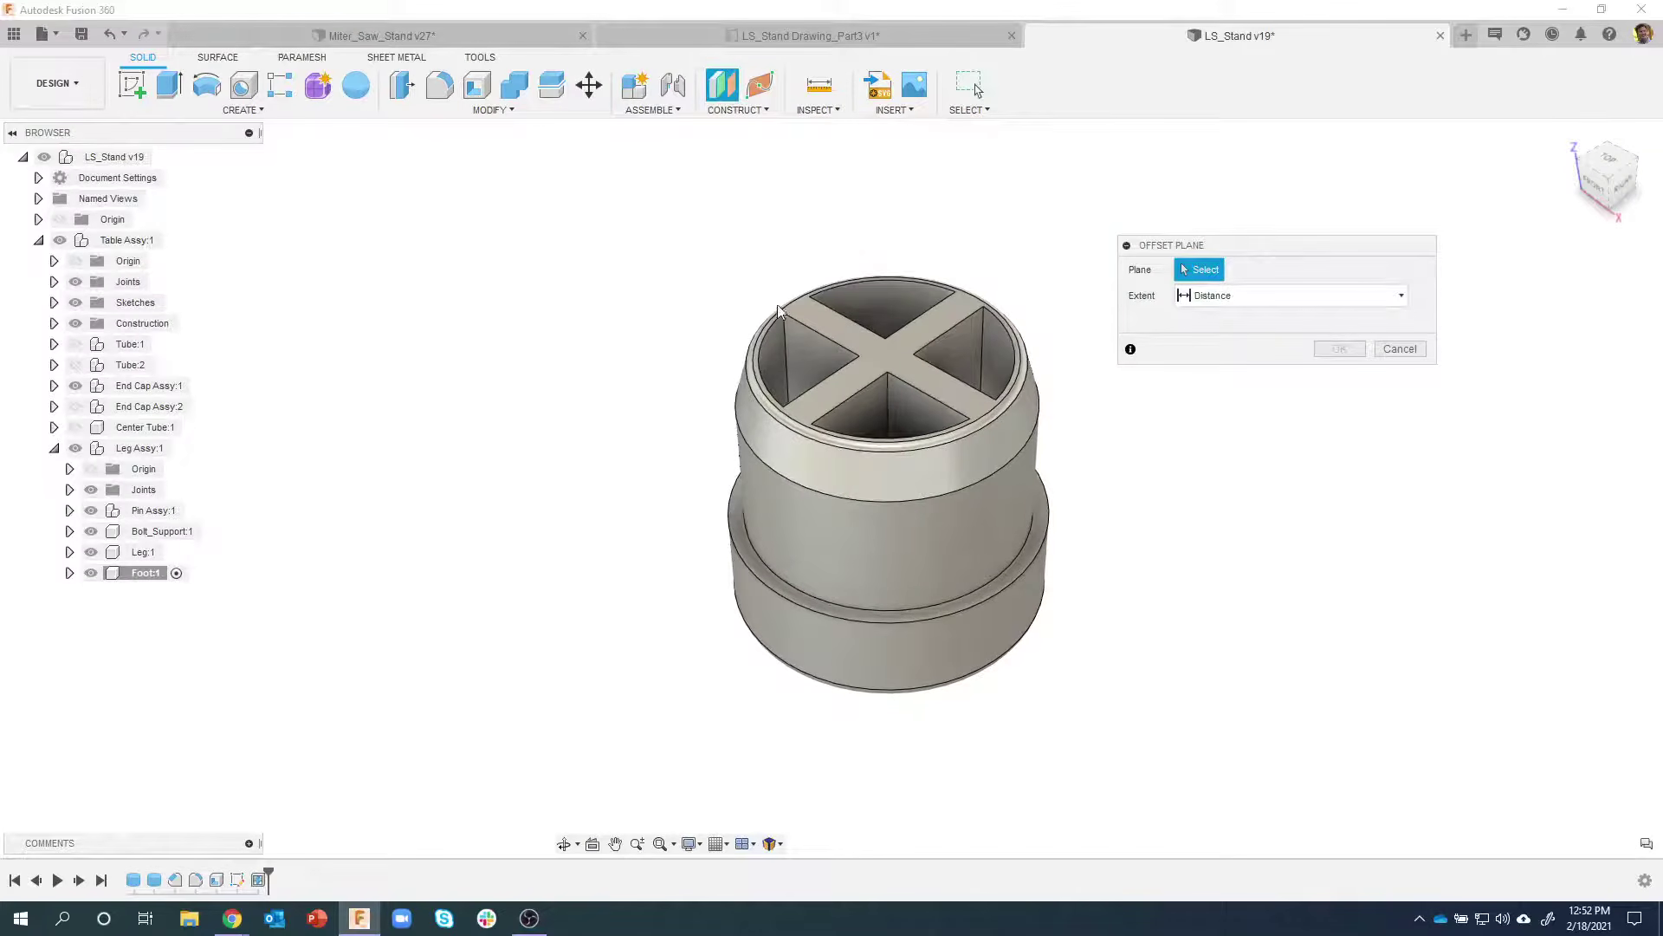
{"action": "left_click", "coordinate": [915, 417]}
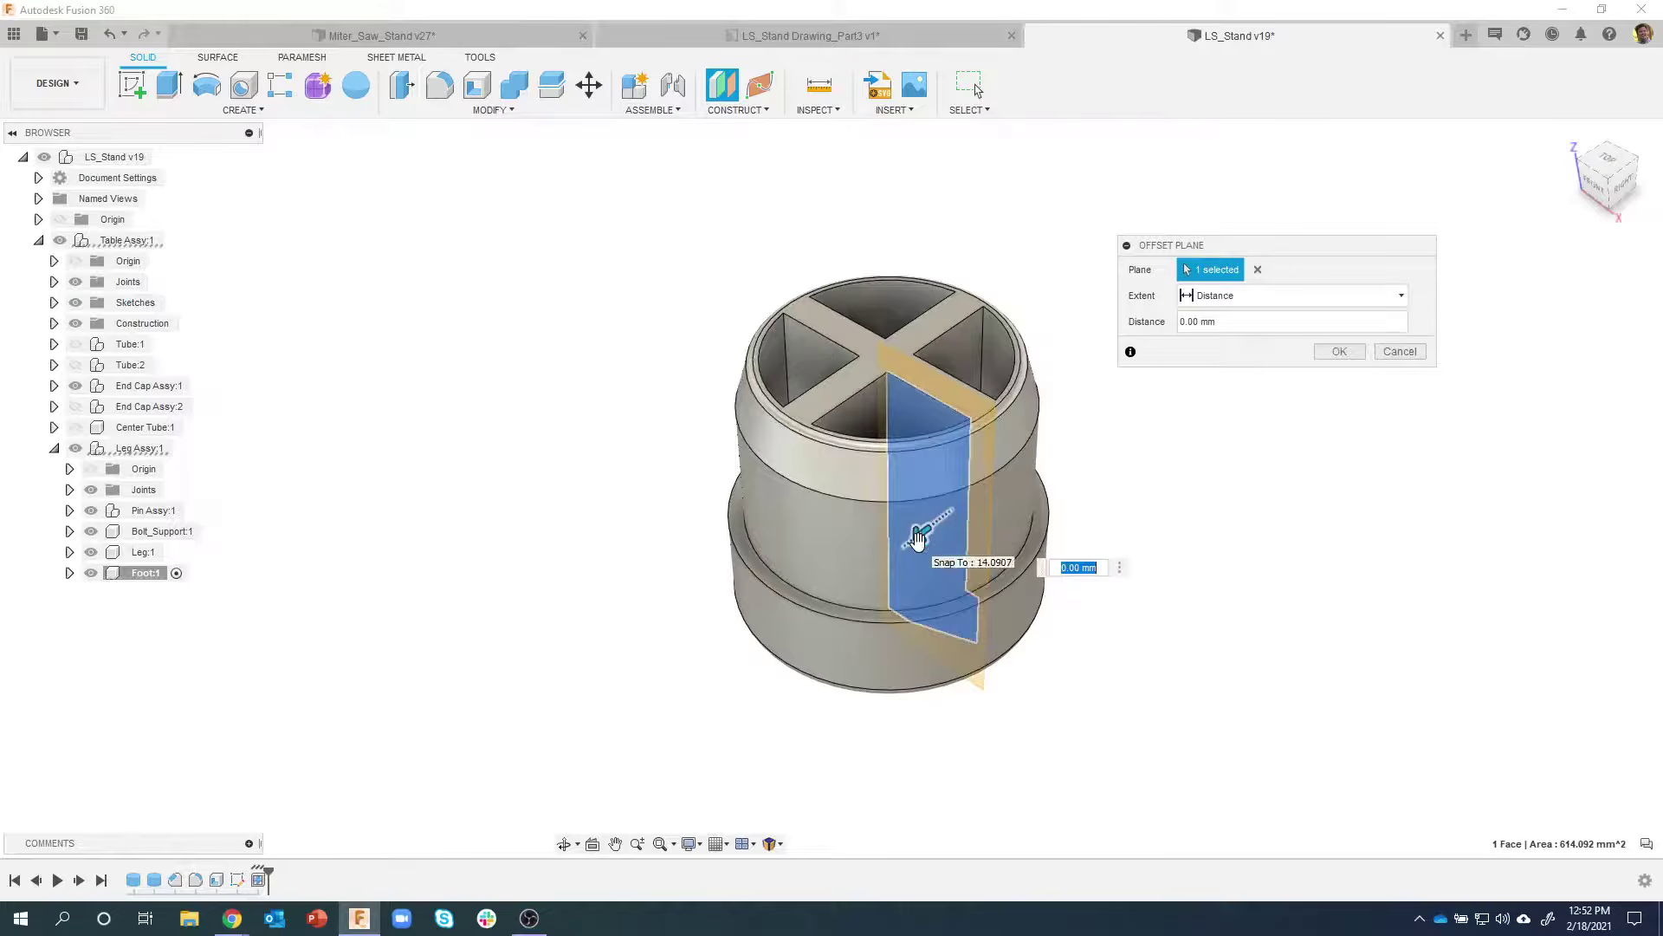
{"action": "left_click_drag", "start_coordinate": [919, 537], "coordinate": [737, 619]}
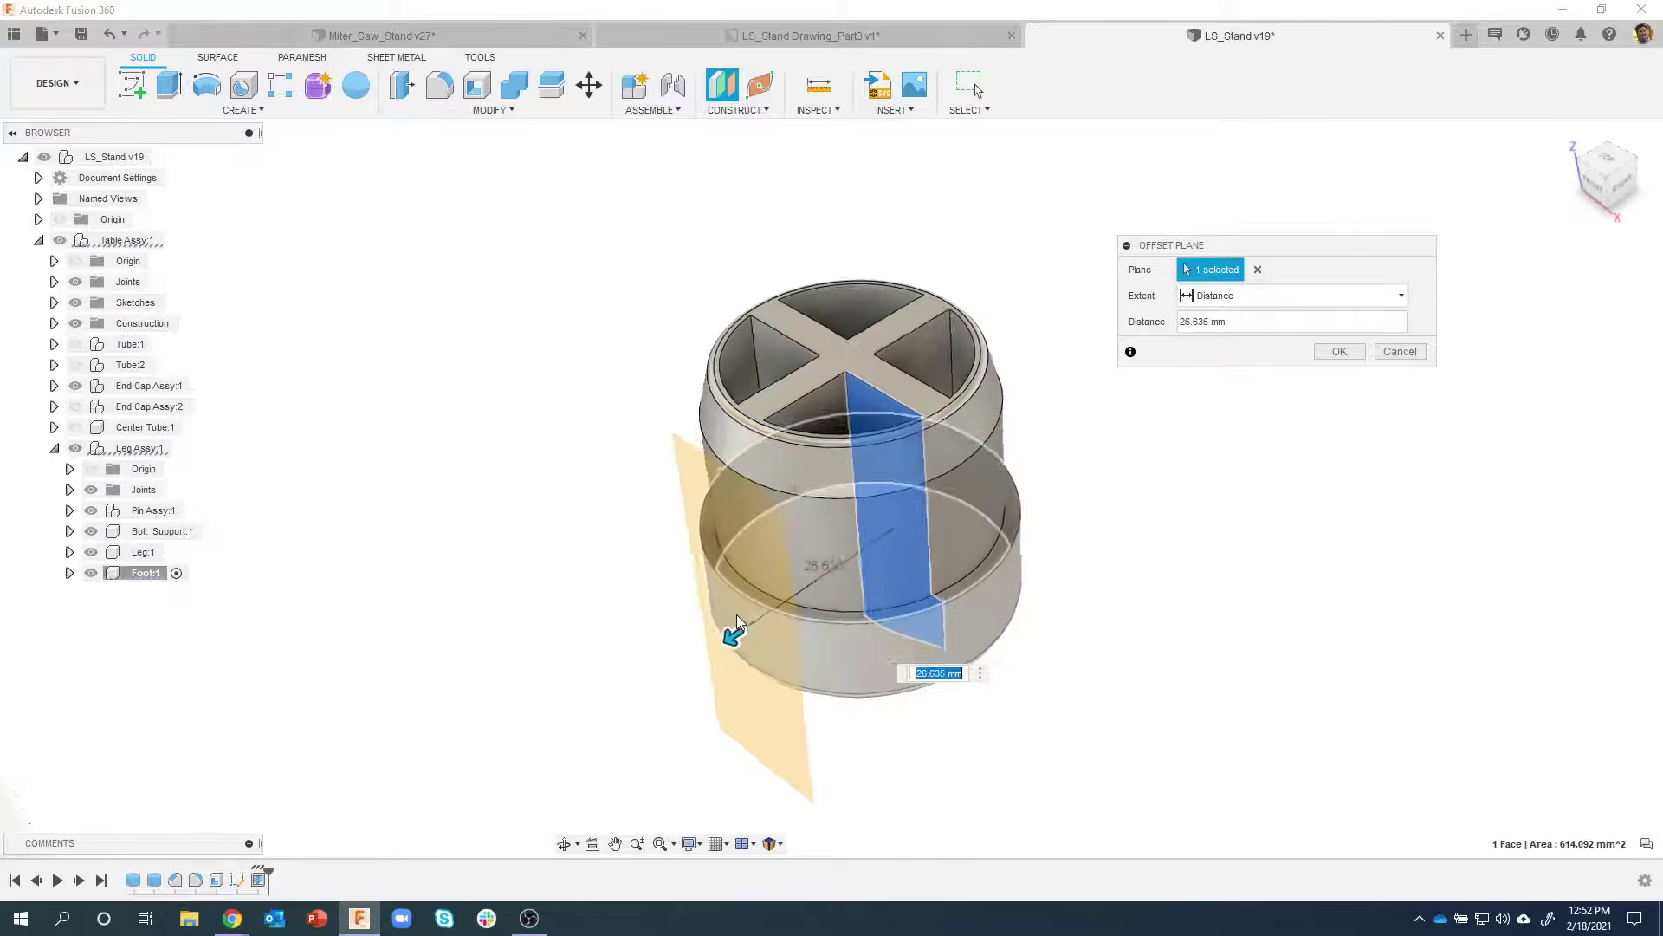
{"action": "middle_click_drag", "start_coordinate": [736, 619], "coordinate": [726, 663], "text": "shift"}
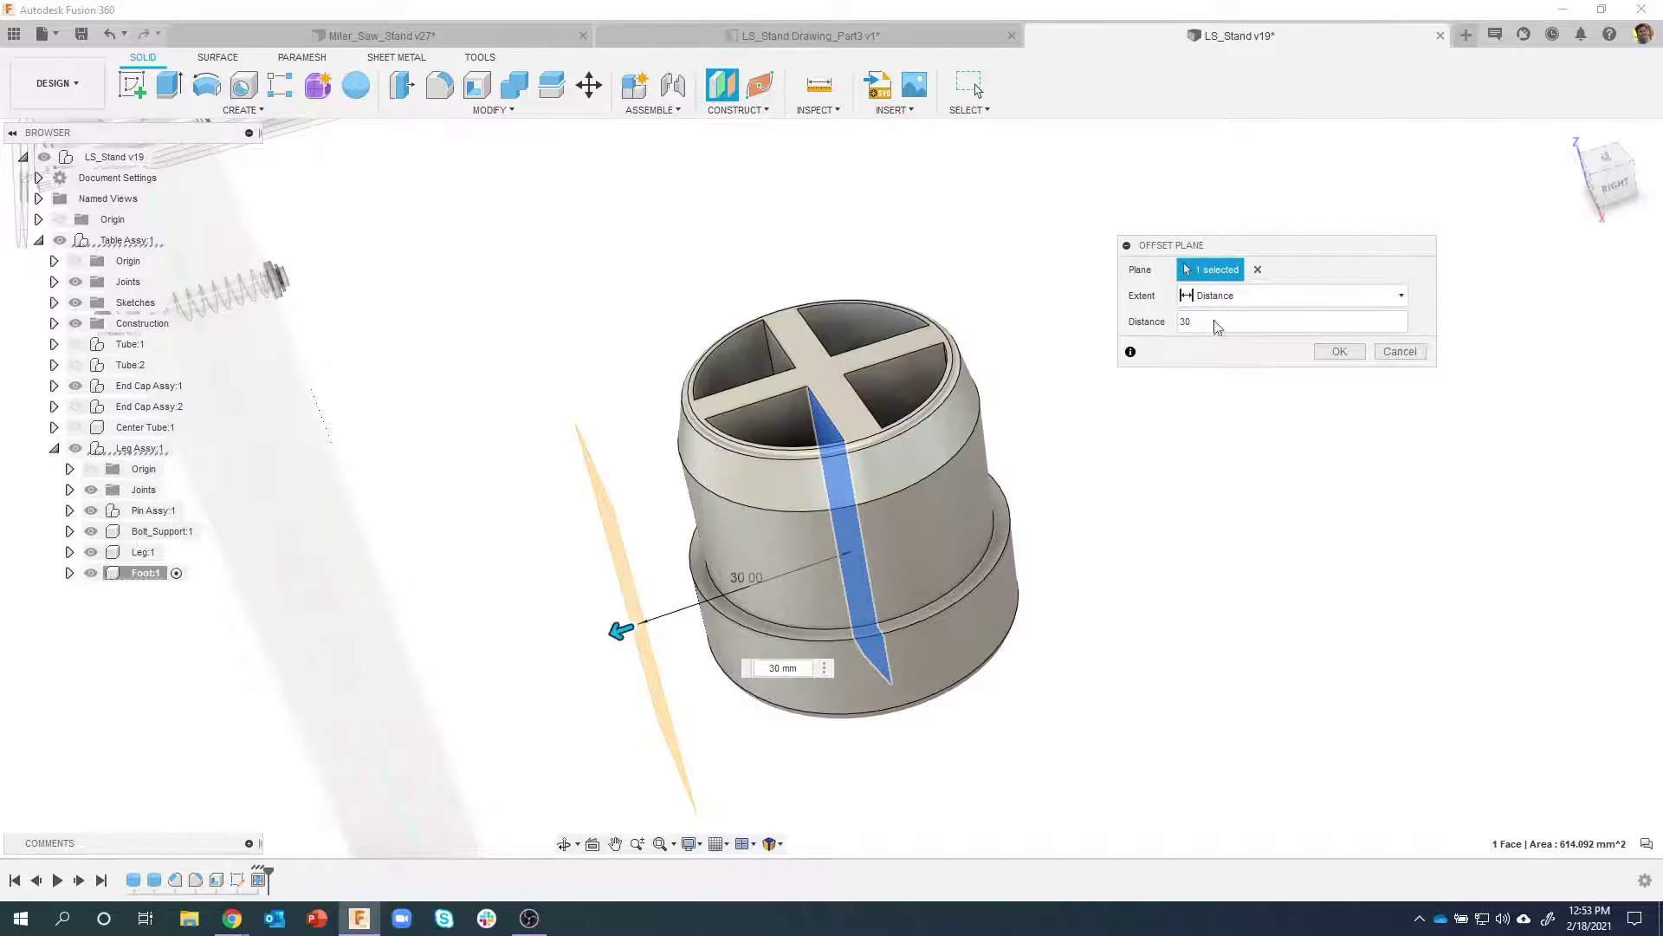
{"action": "left_click_drag", "start_coordinate": [620, 630], "coordinate": [643, 623]}
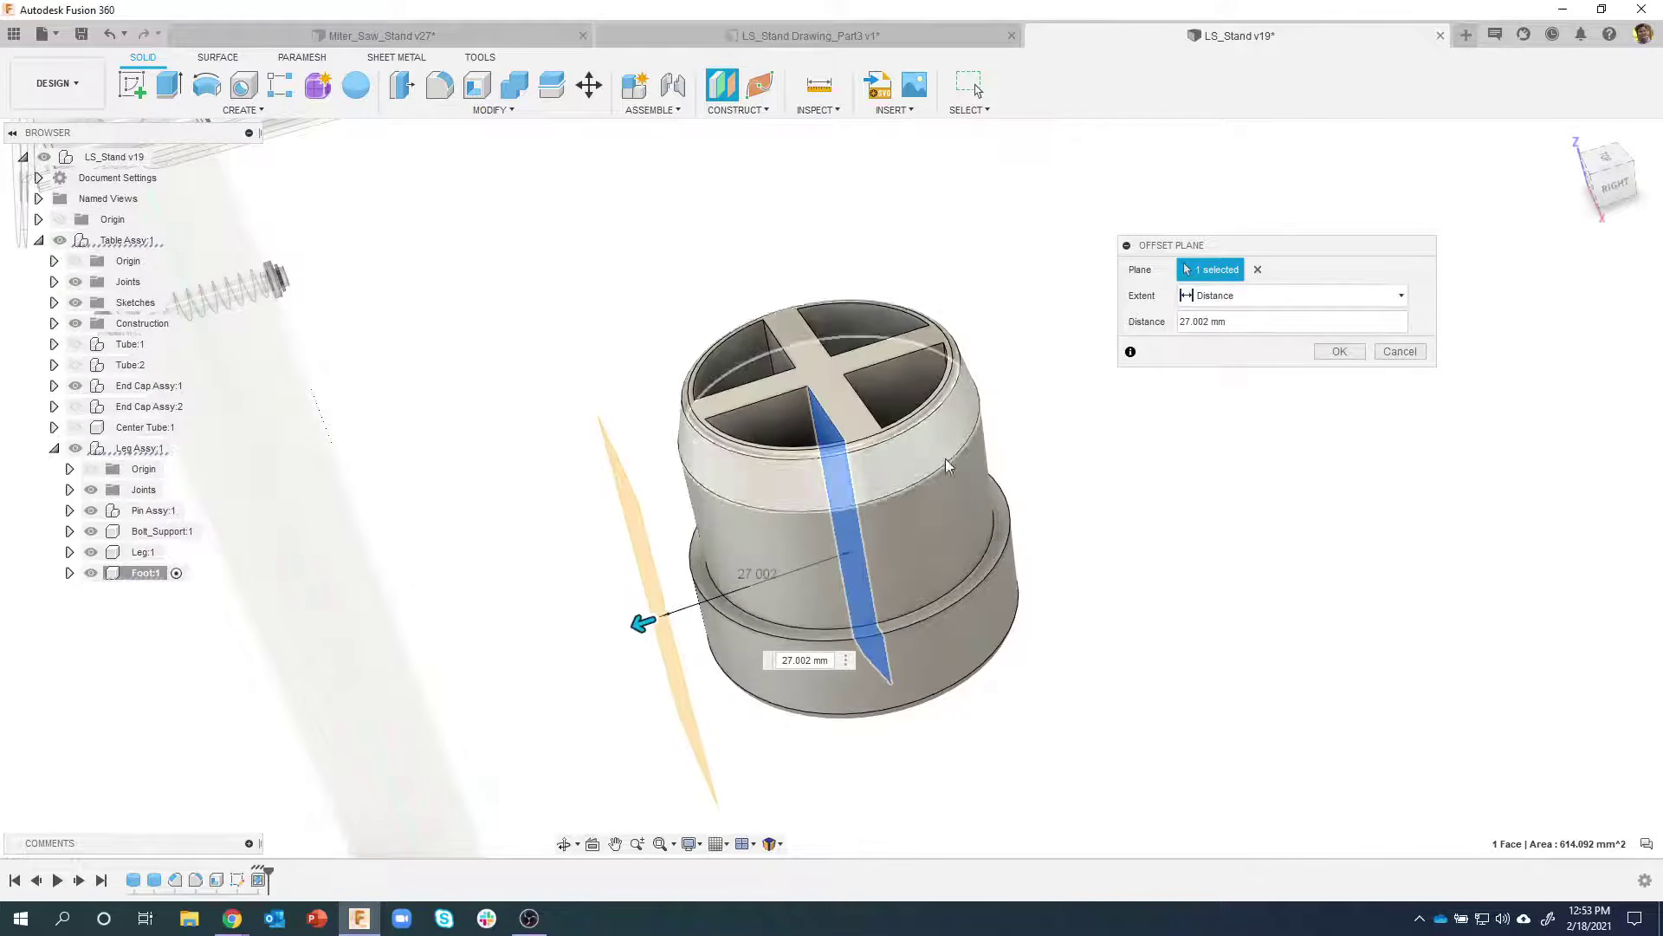
{"action": "left_click", "coordinate": [1338, 351]}
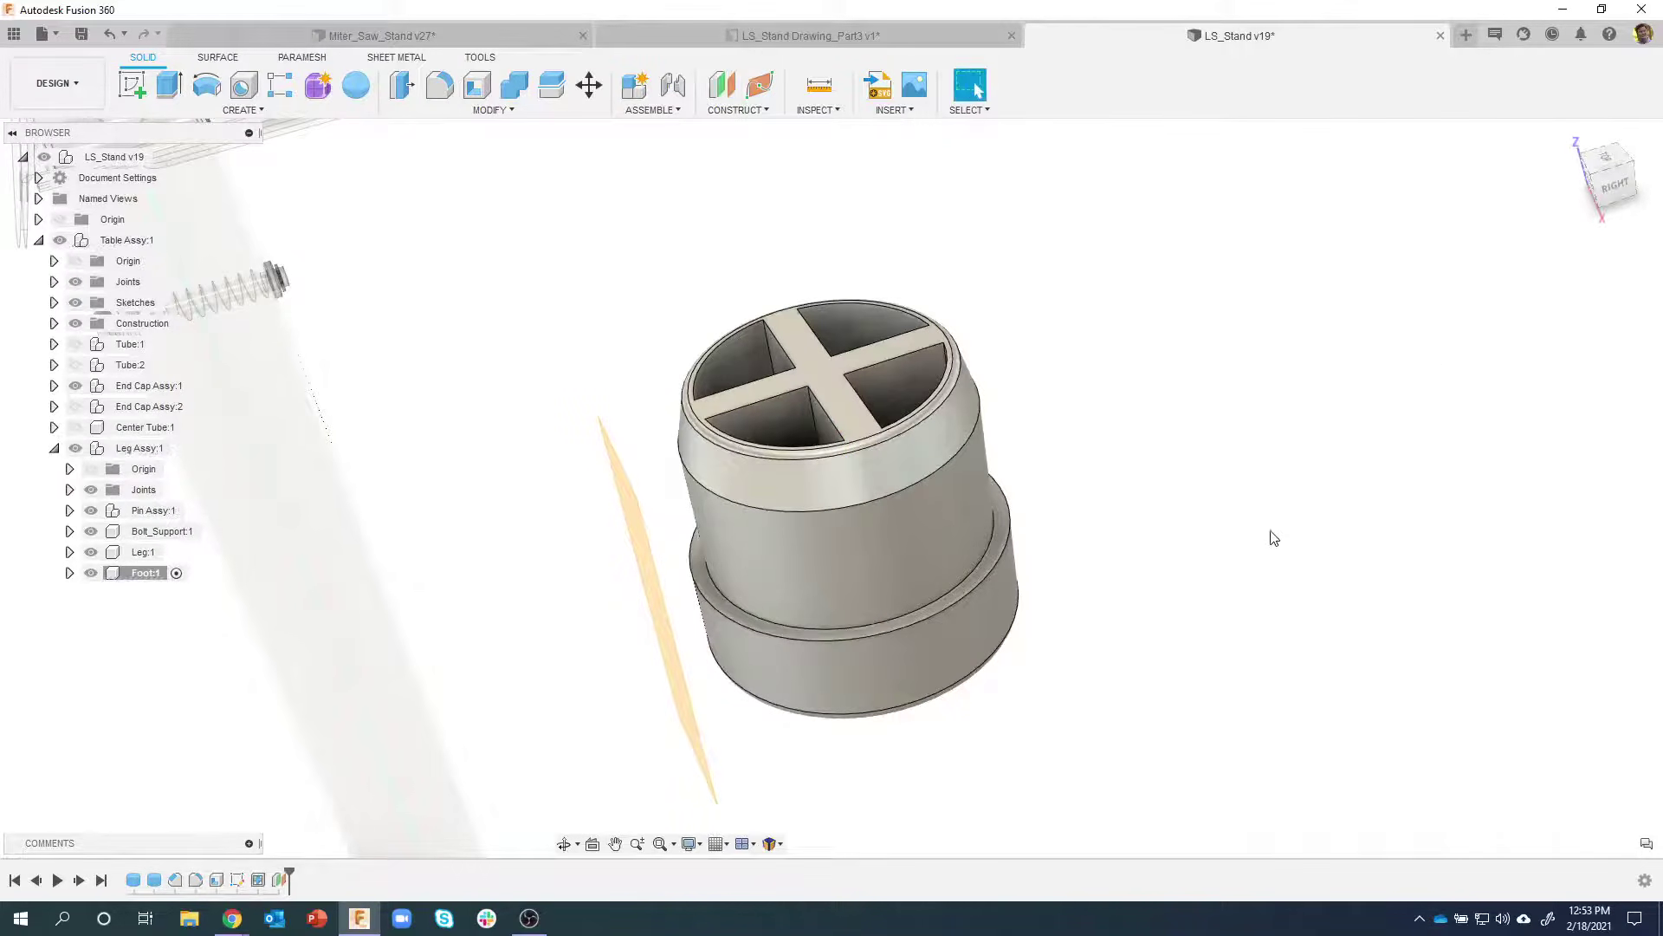
Create a sketch on the offset plane and project the foot's cylindrical face between the chamfer and the base flange into it
{"action": "middle_click_drag", "start_coordinate": [1270, 534], "coordinate": [1159, 501], "text": "shift"}
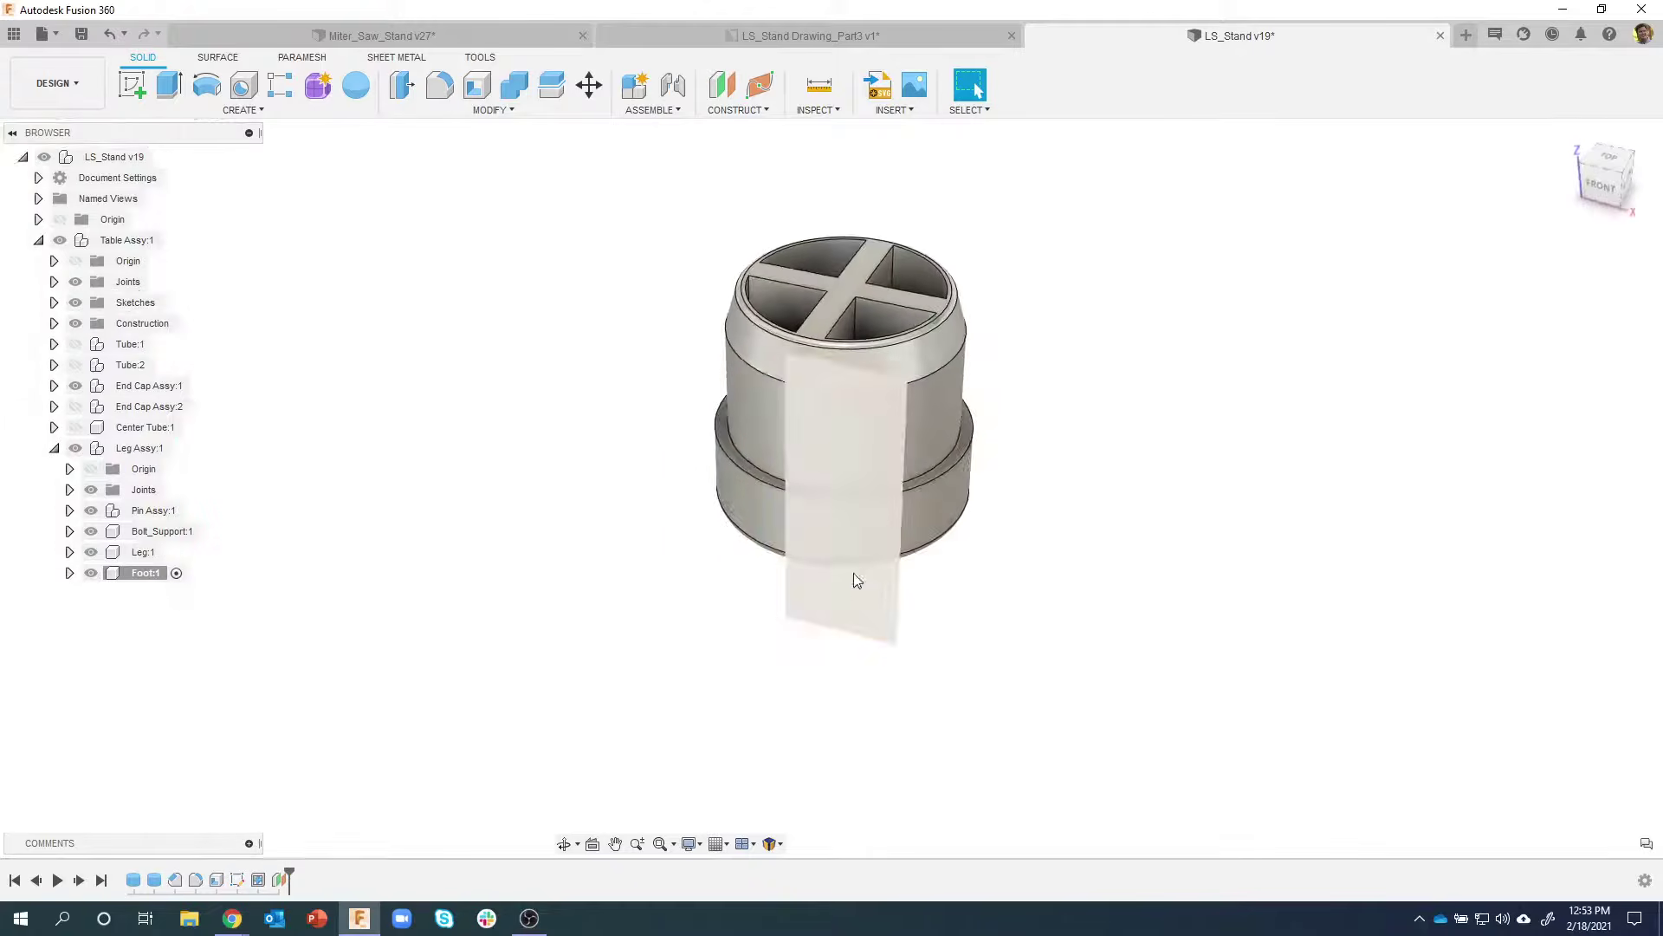
{"action": "left_click", "coordinate": [851, 608]}
{"action": "right_click", "coordinate": [851, 608]}
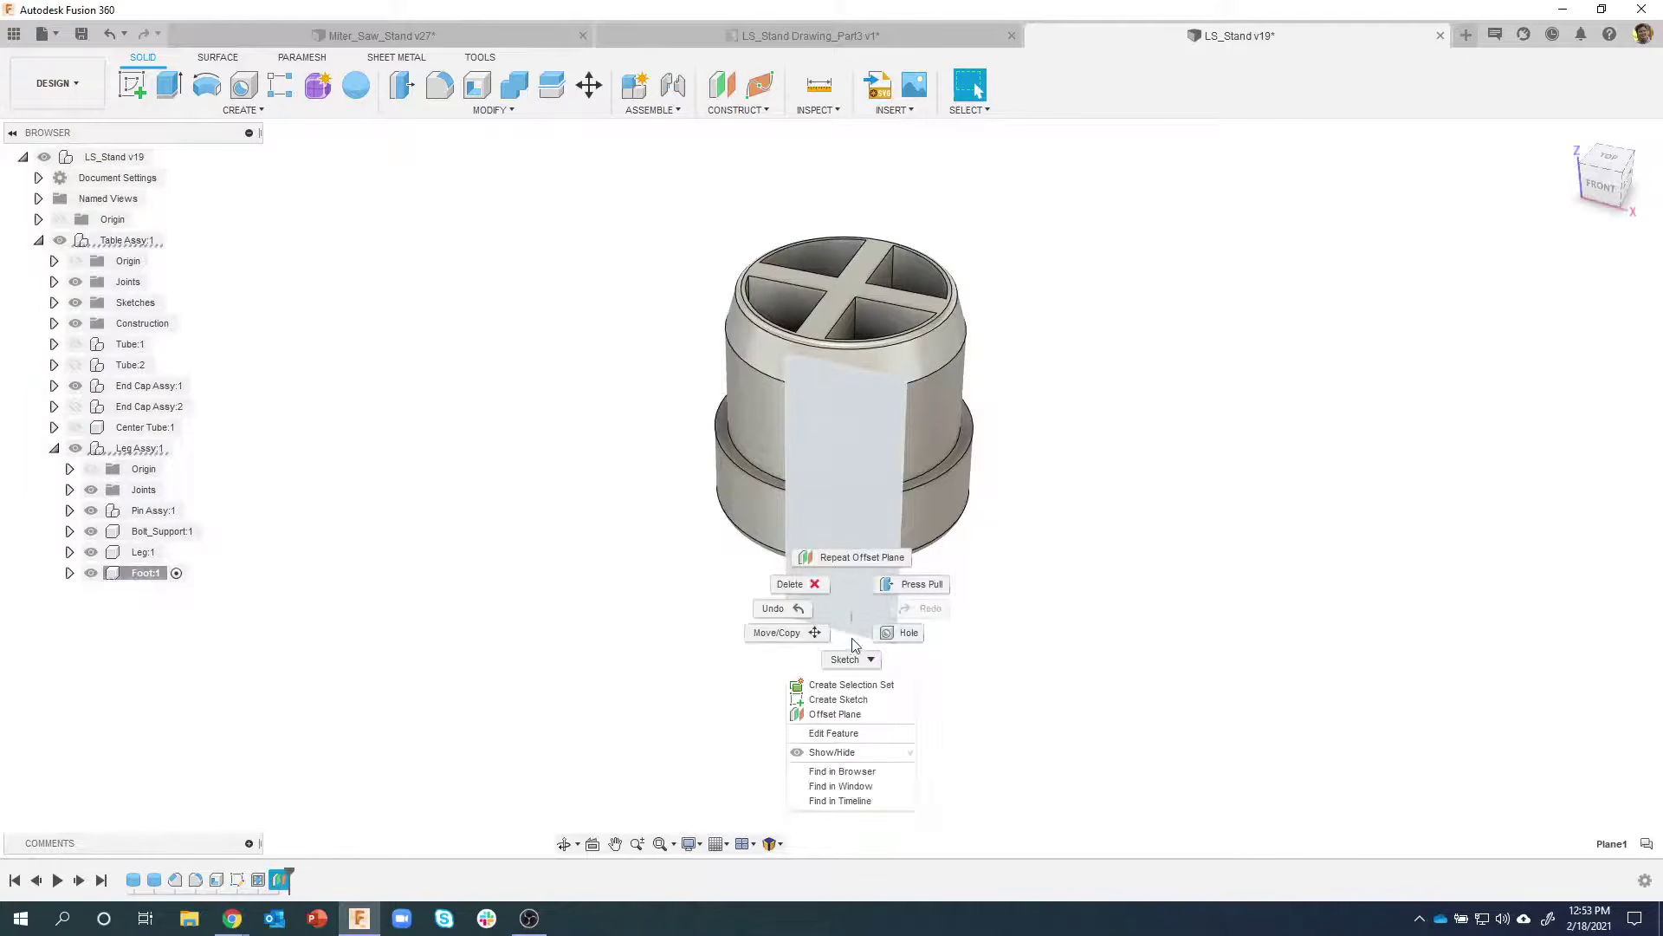
{"action": "left_click", "coordinate": [840, 699]}
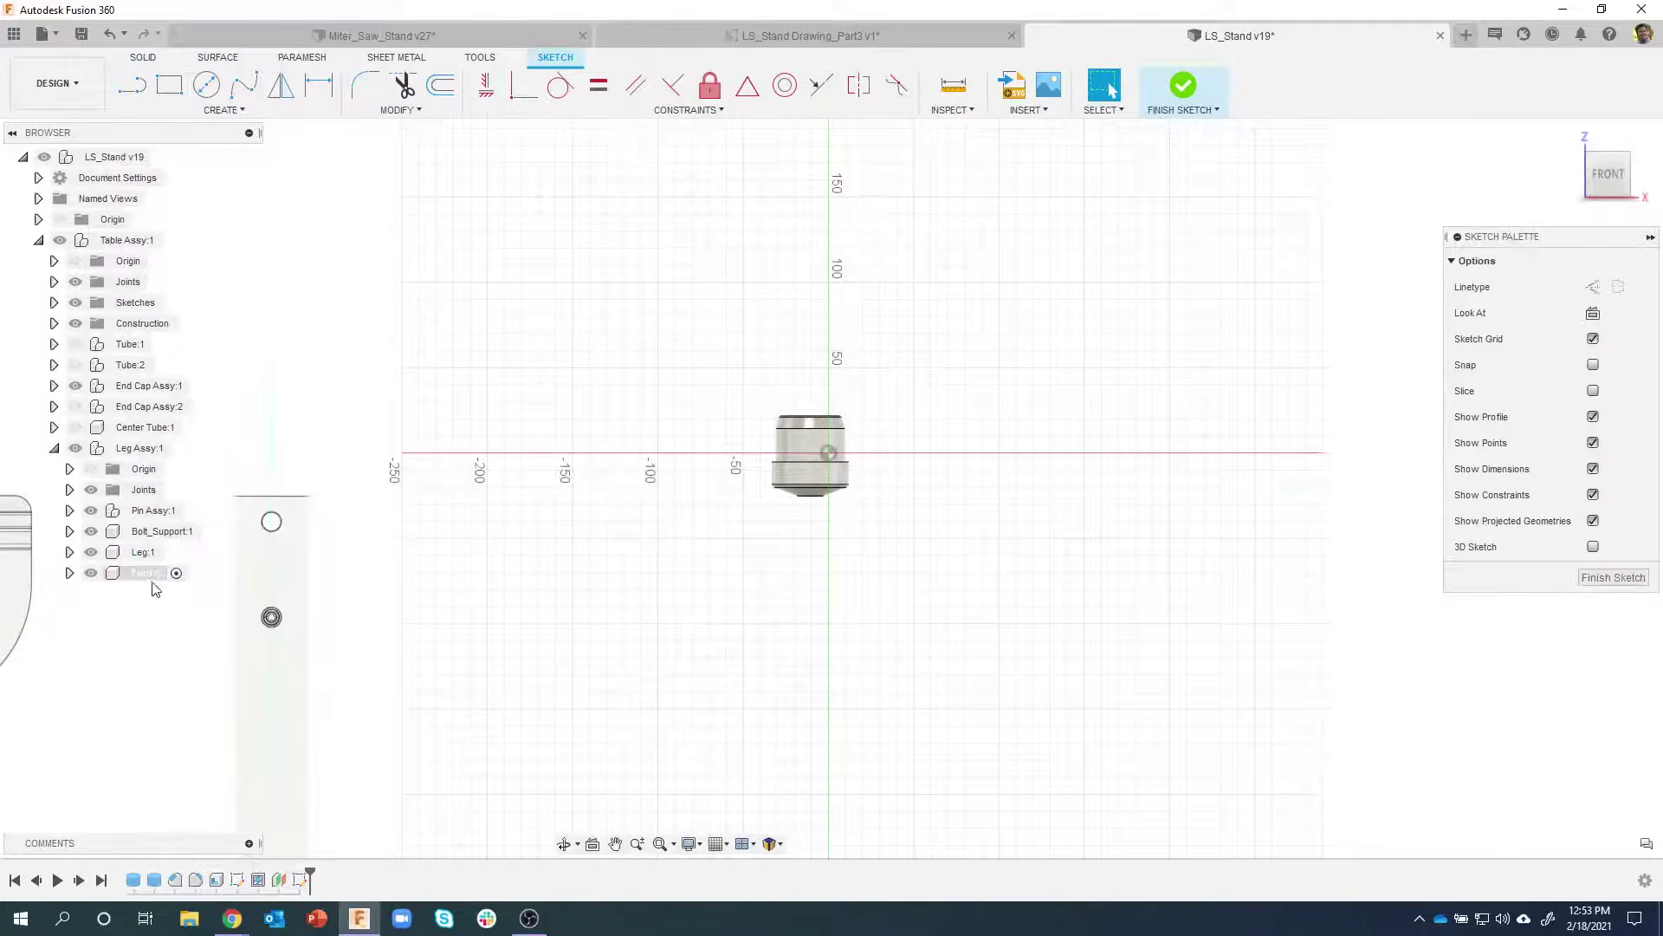
{"action": "left_click", "coordinate": [176, 575]}
{"action": "scroll", "coordinate": [855, 405], "scroll_direction": "up", "scroll_amount": 8}
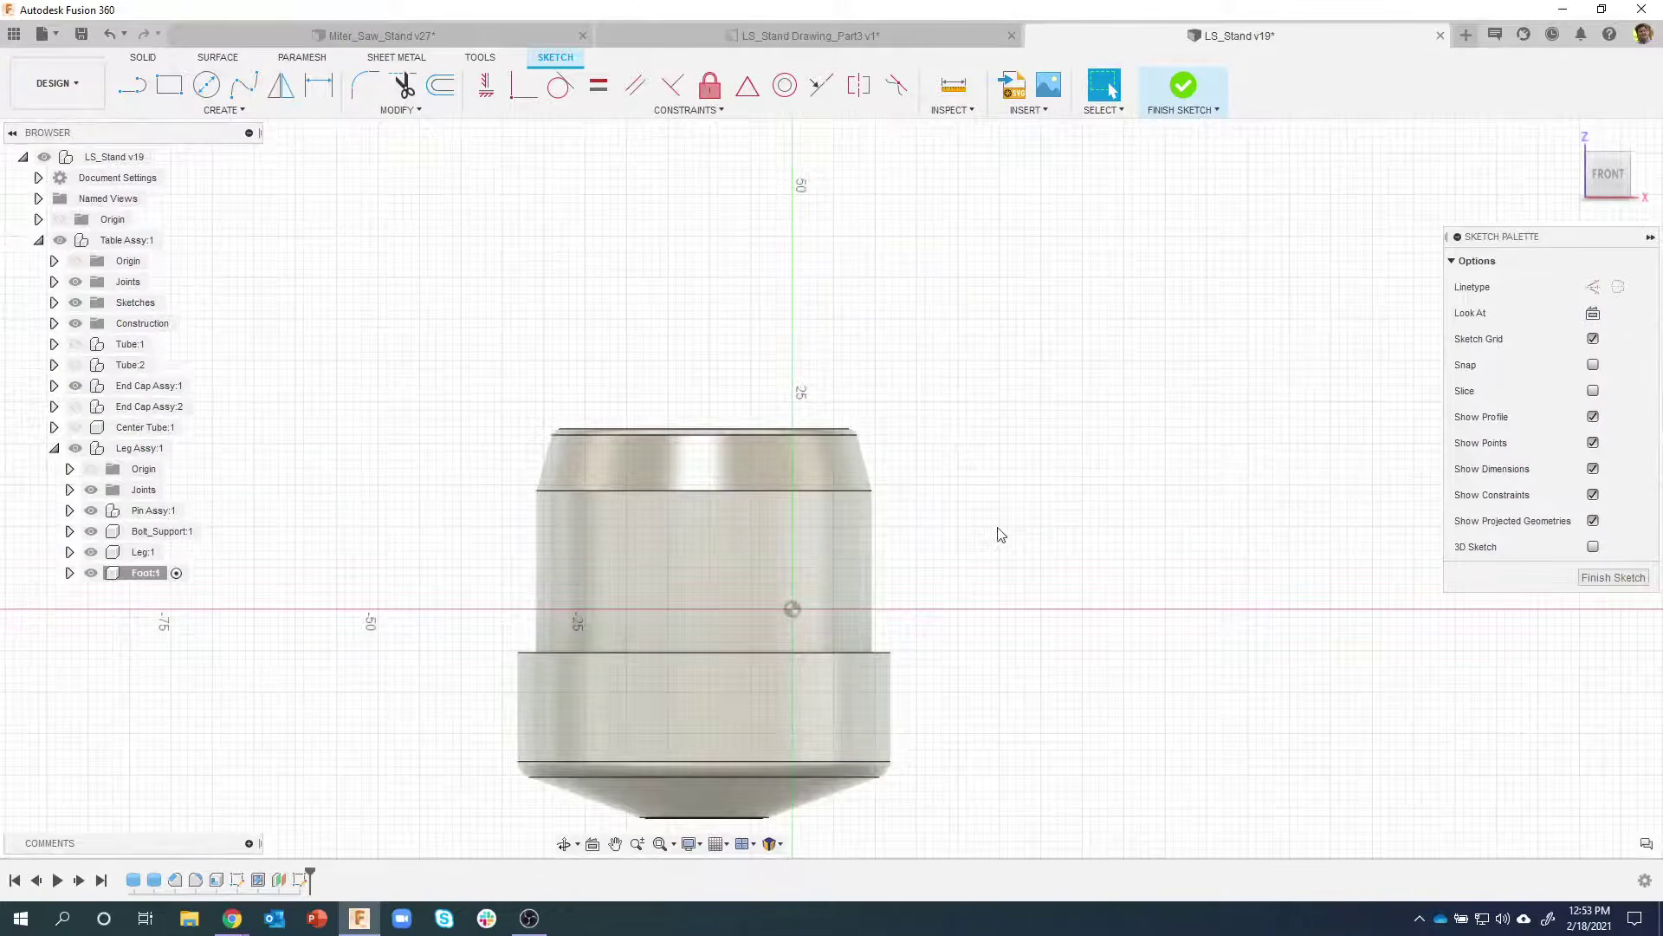
{"action": "key", "text": "p"}
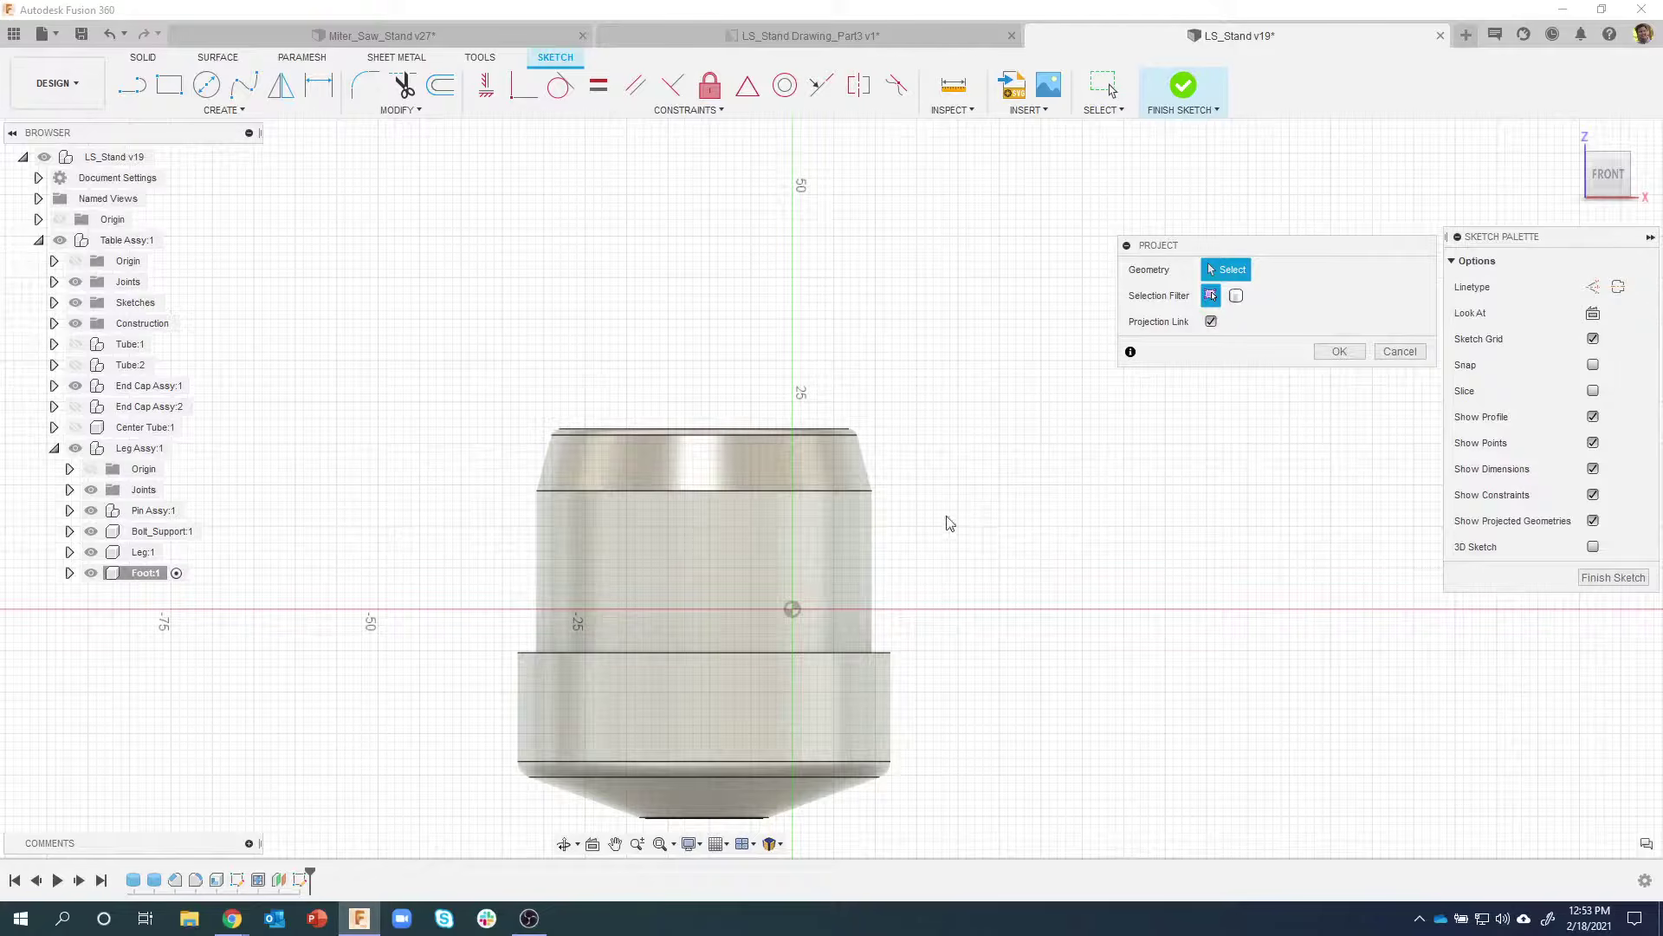
{"action": "left_click", "coordinate": [721, 564]}
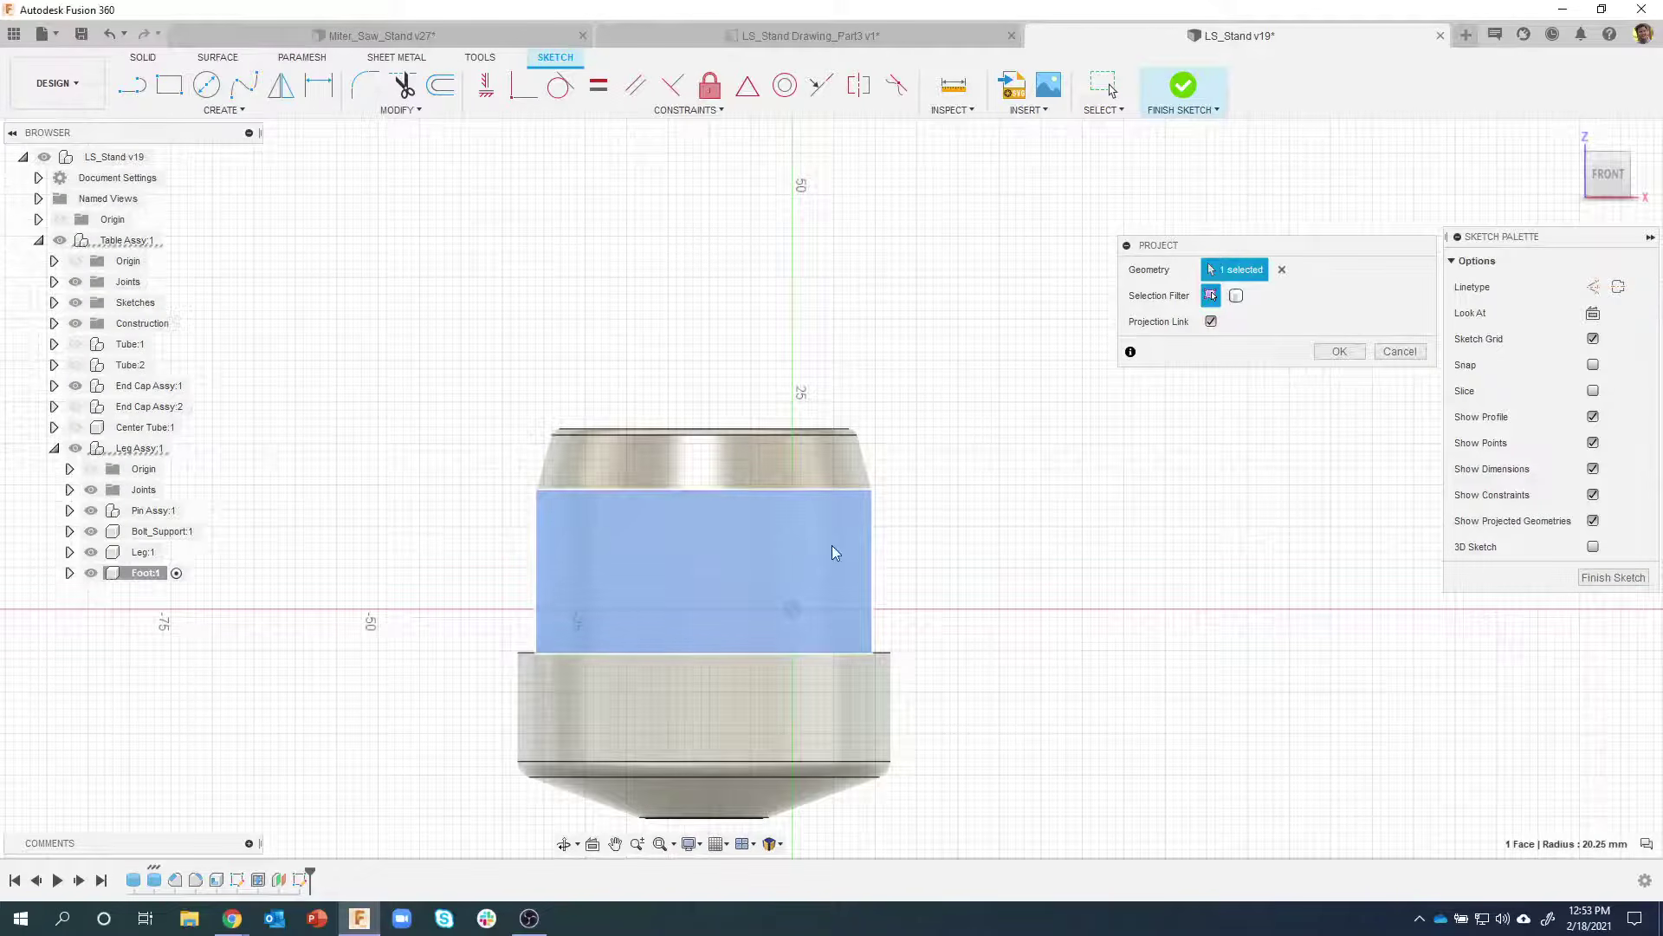
{"action": "left_click", "coordinate": [1340, 351]}
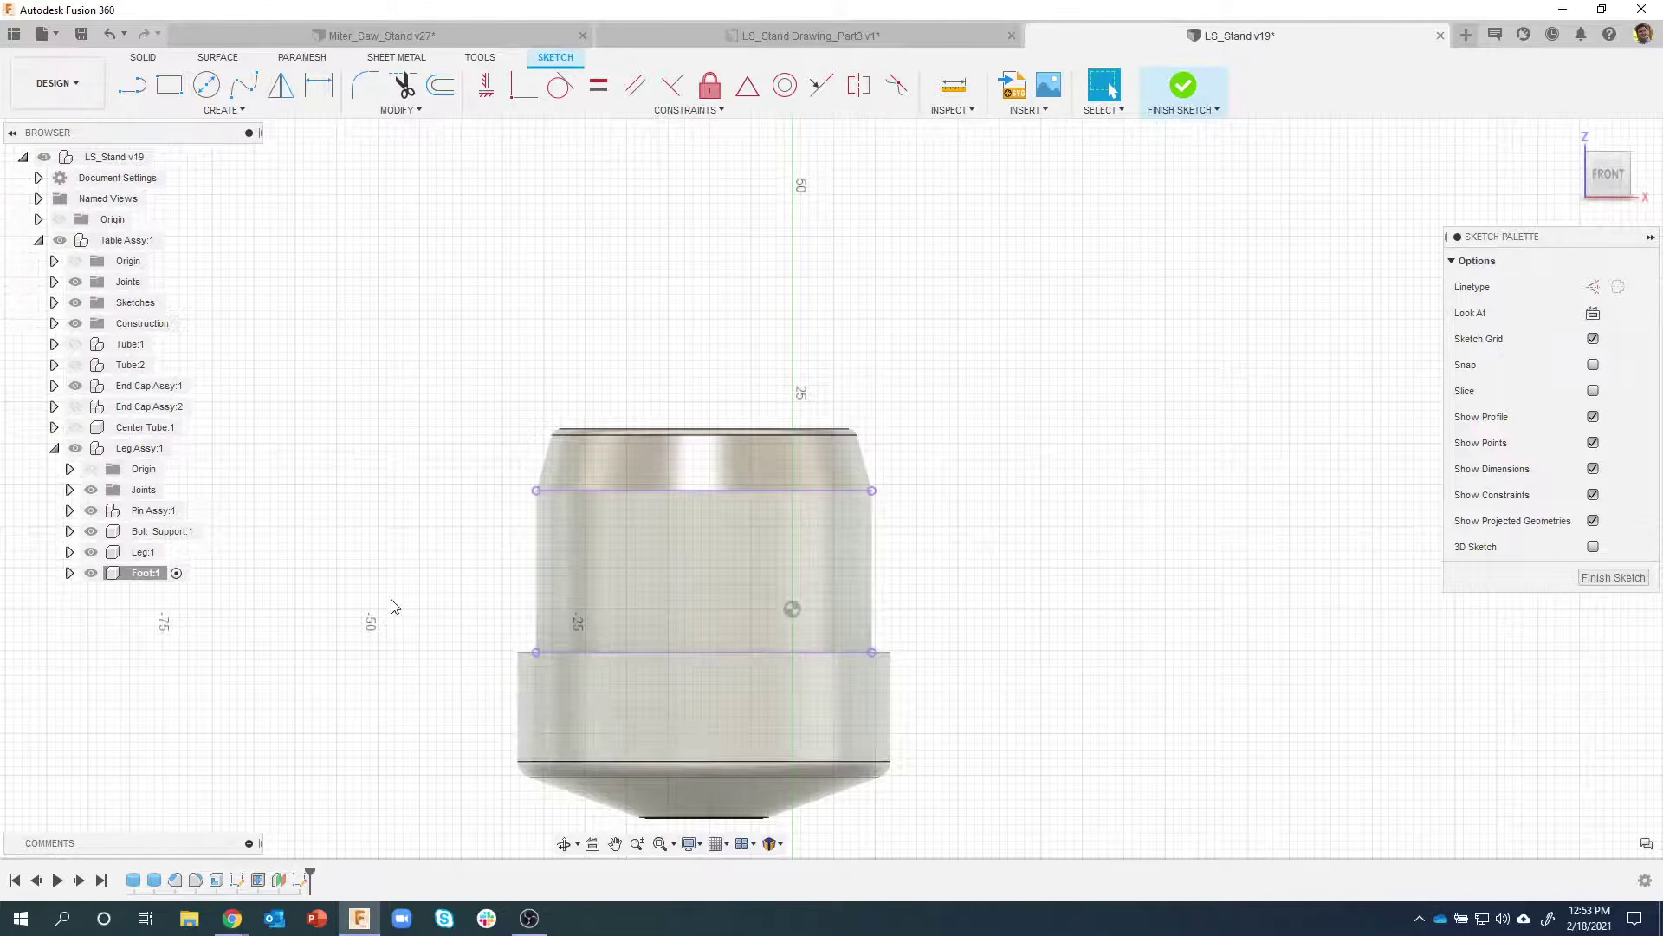
Sketch a 6 mm wide center rectangle from the upper projected line's midpoint down to the lower projected line, and finish the sketch
{"action": "key", "text": "r"}
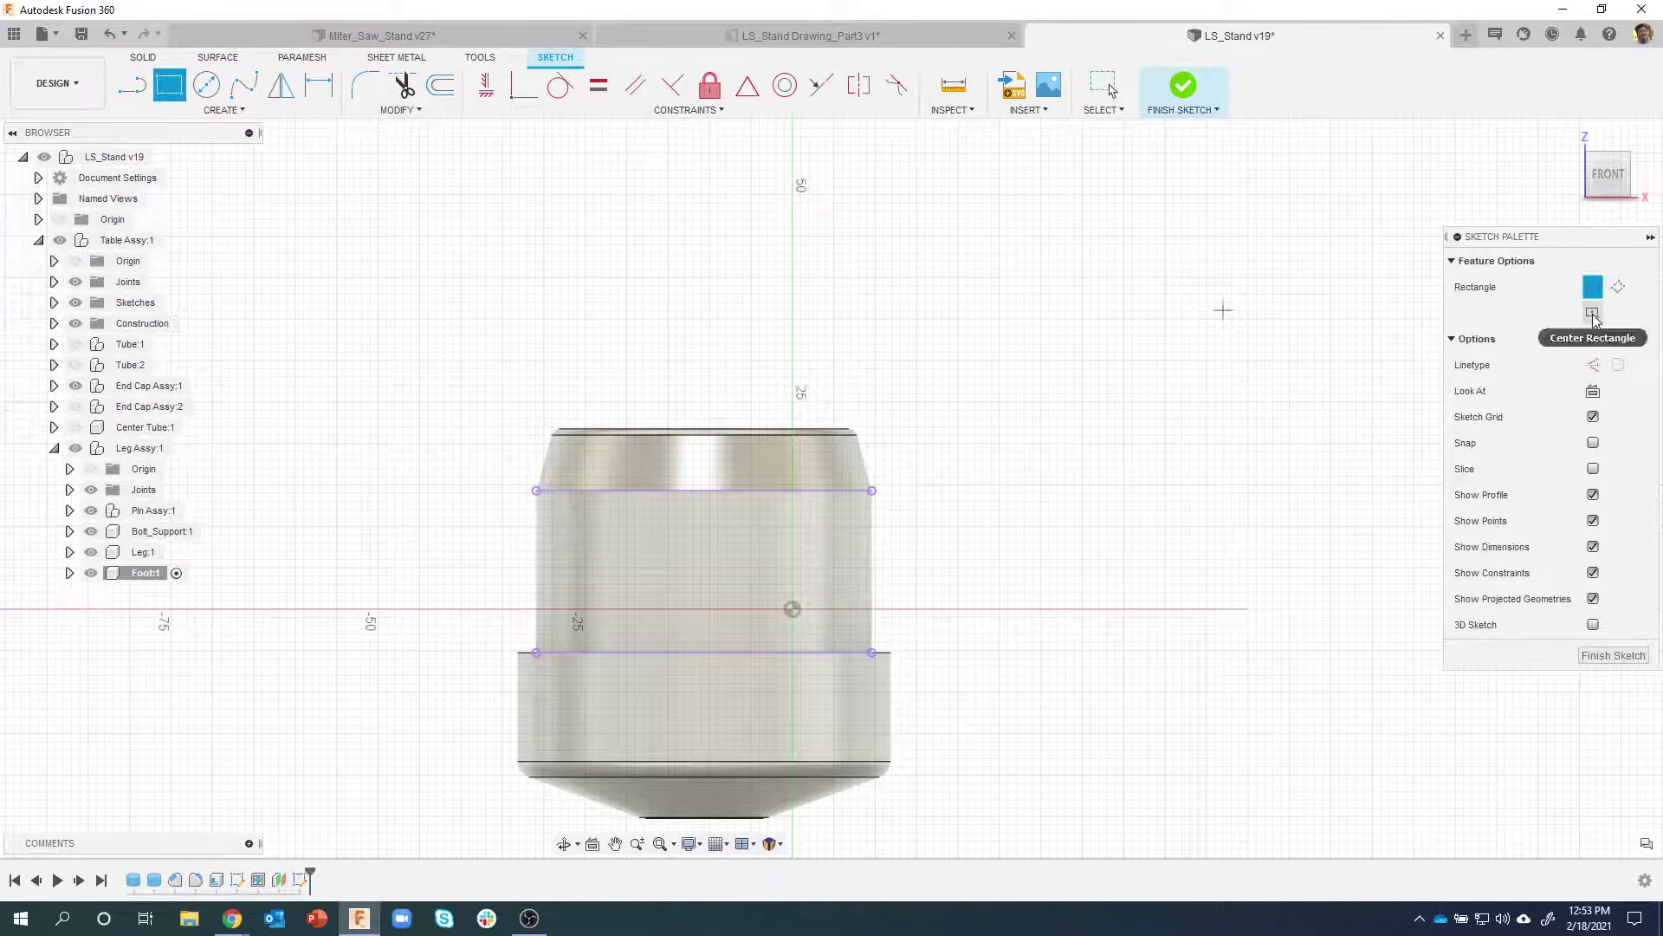
{"action": "left_click", "coordinate": [1593, 315]}
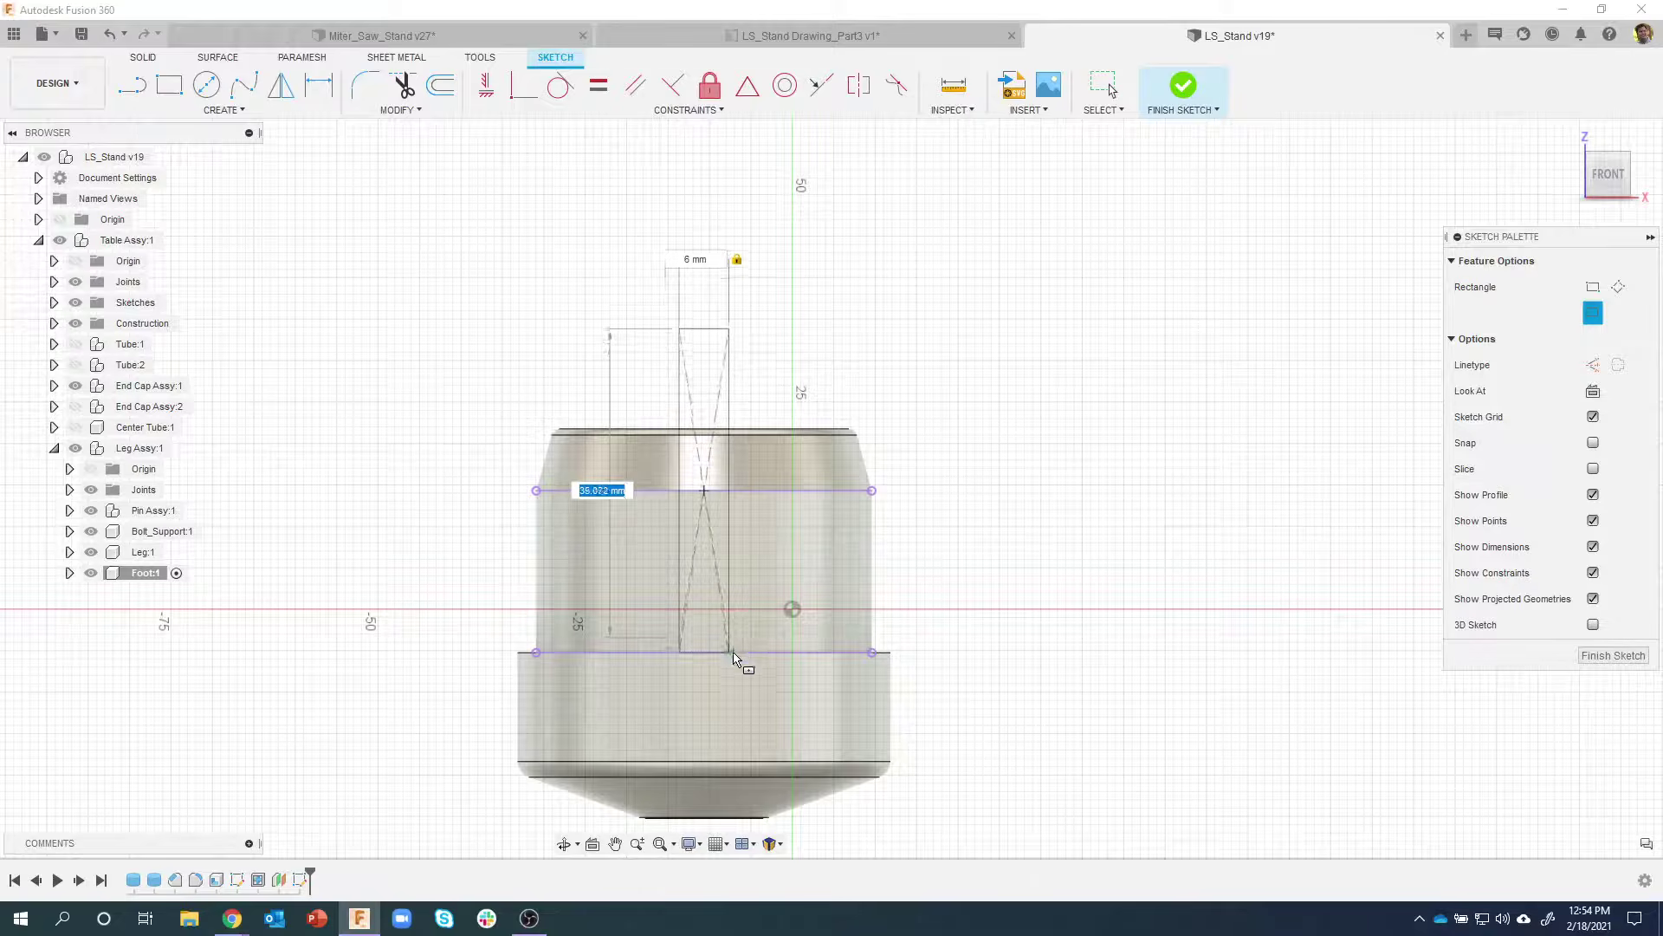
{"action": "left_click", "coordinate": [730, 653]}
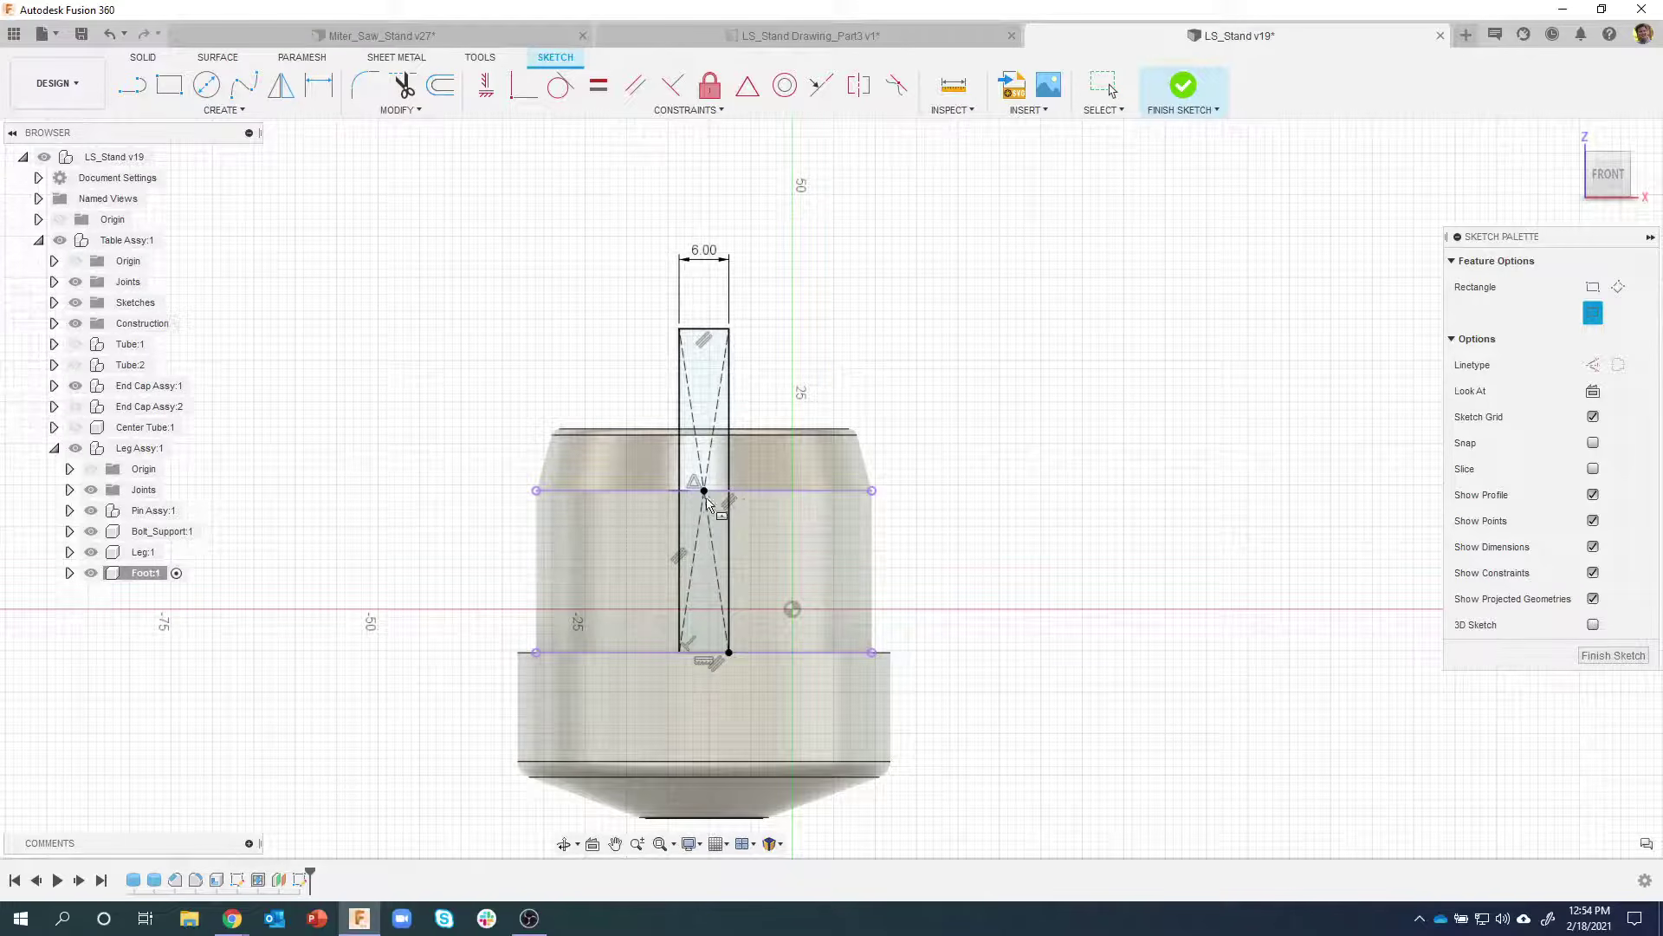
{"action": "left_click", "coordinate": [1182, 87]}
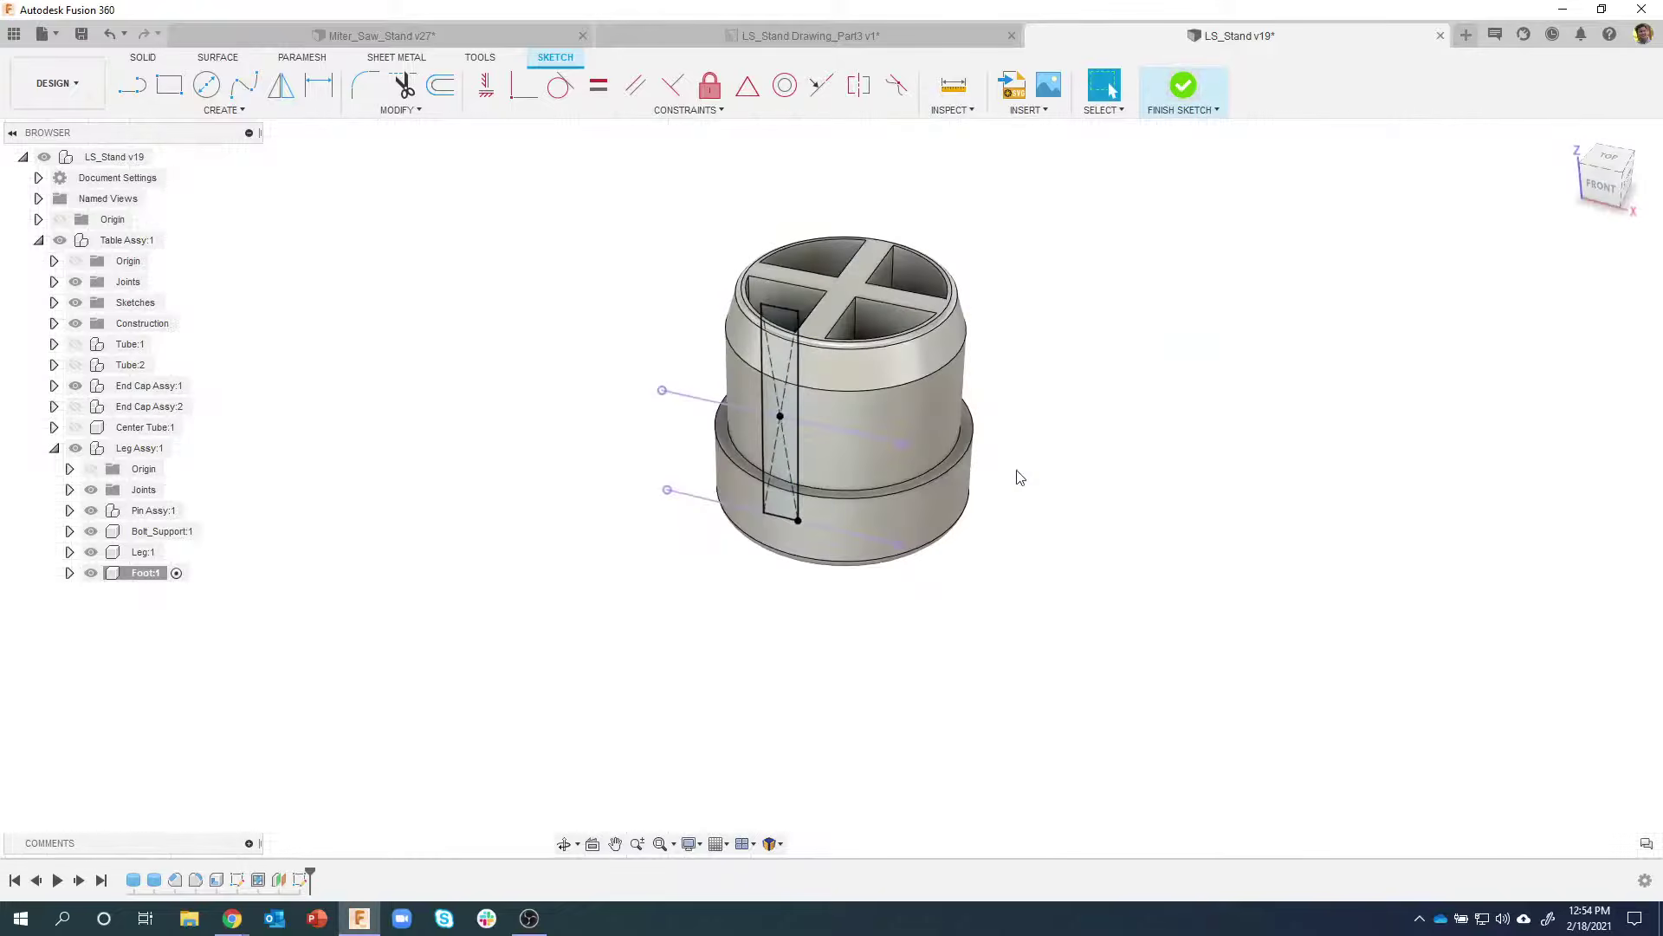
Emboss the lower part of the narrow rectangle profile as a raised rib onto the foot's cylindrical face between the chamfer and the flange
{"action": "left_click", "coordinate": [727, 440]}
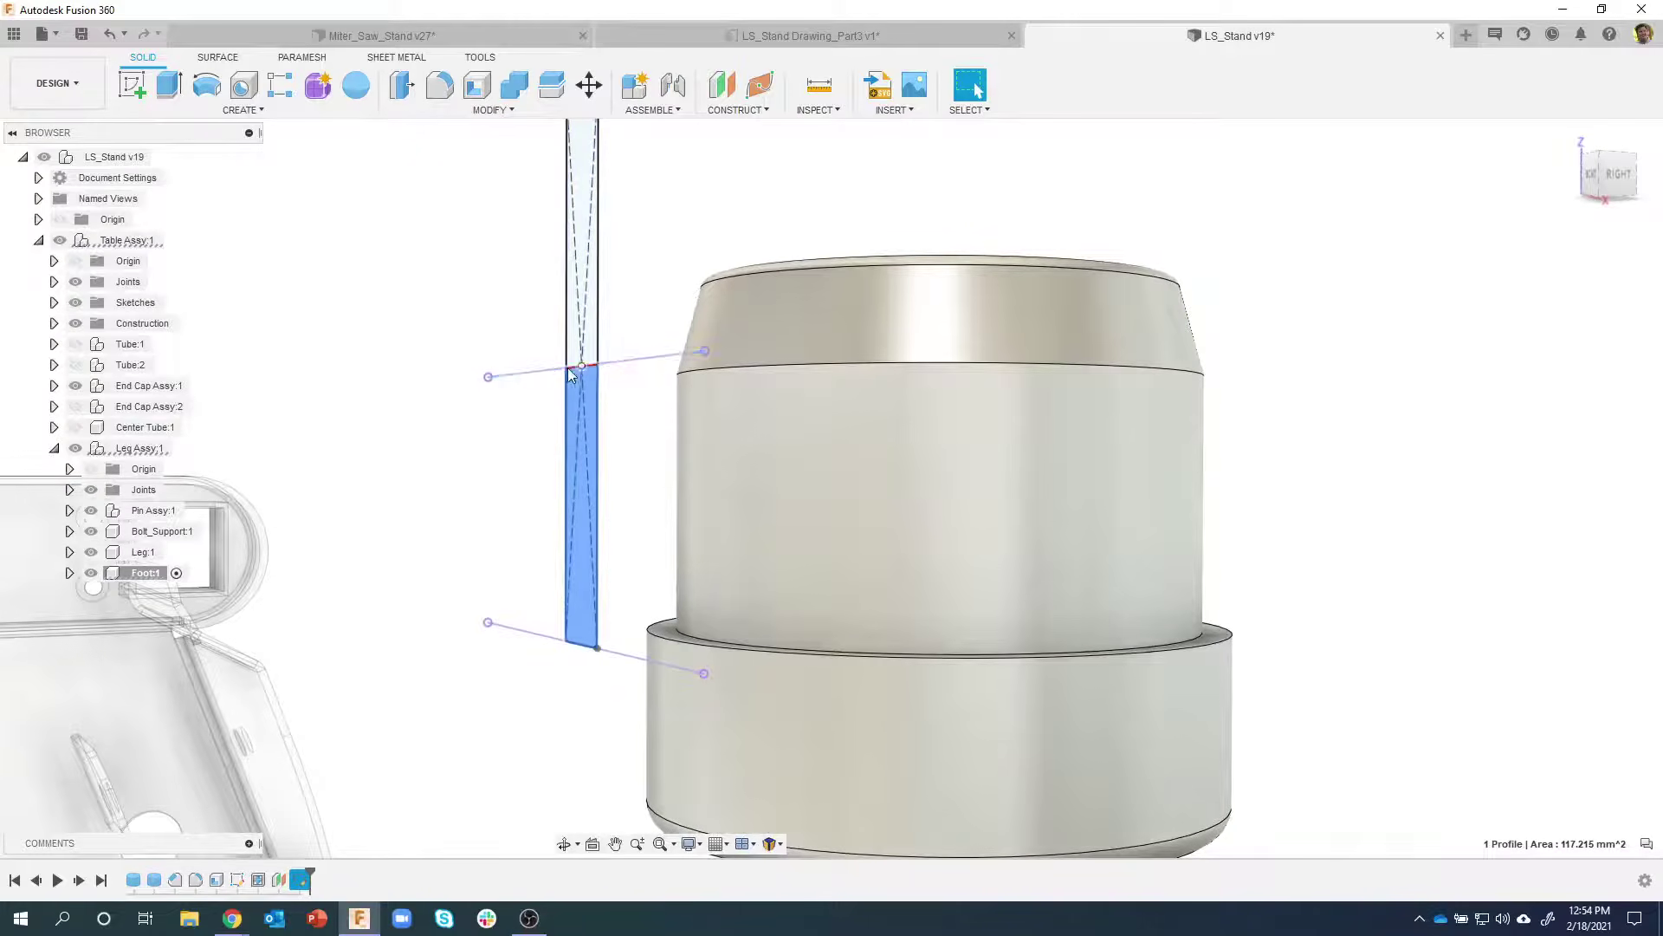
{"action": "middle_click_drag", "start_coordinate": [721, 372], "coordinate": [304, 115], "text": "shift"}
{"action": "left_click", "coordinate": [303, 111]}
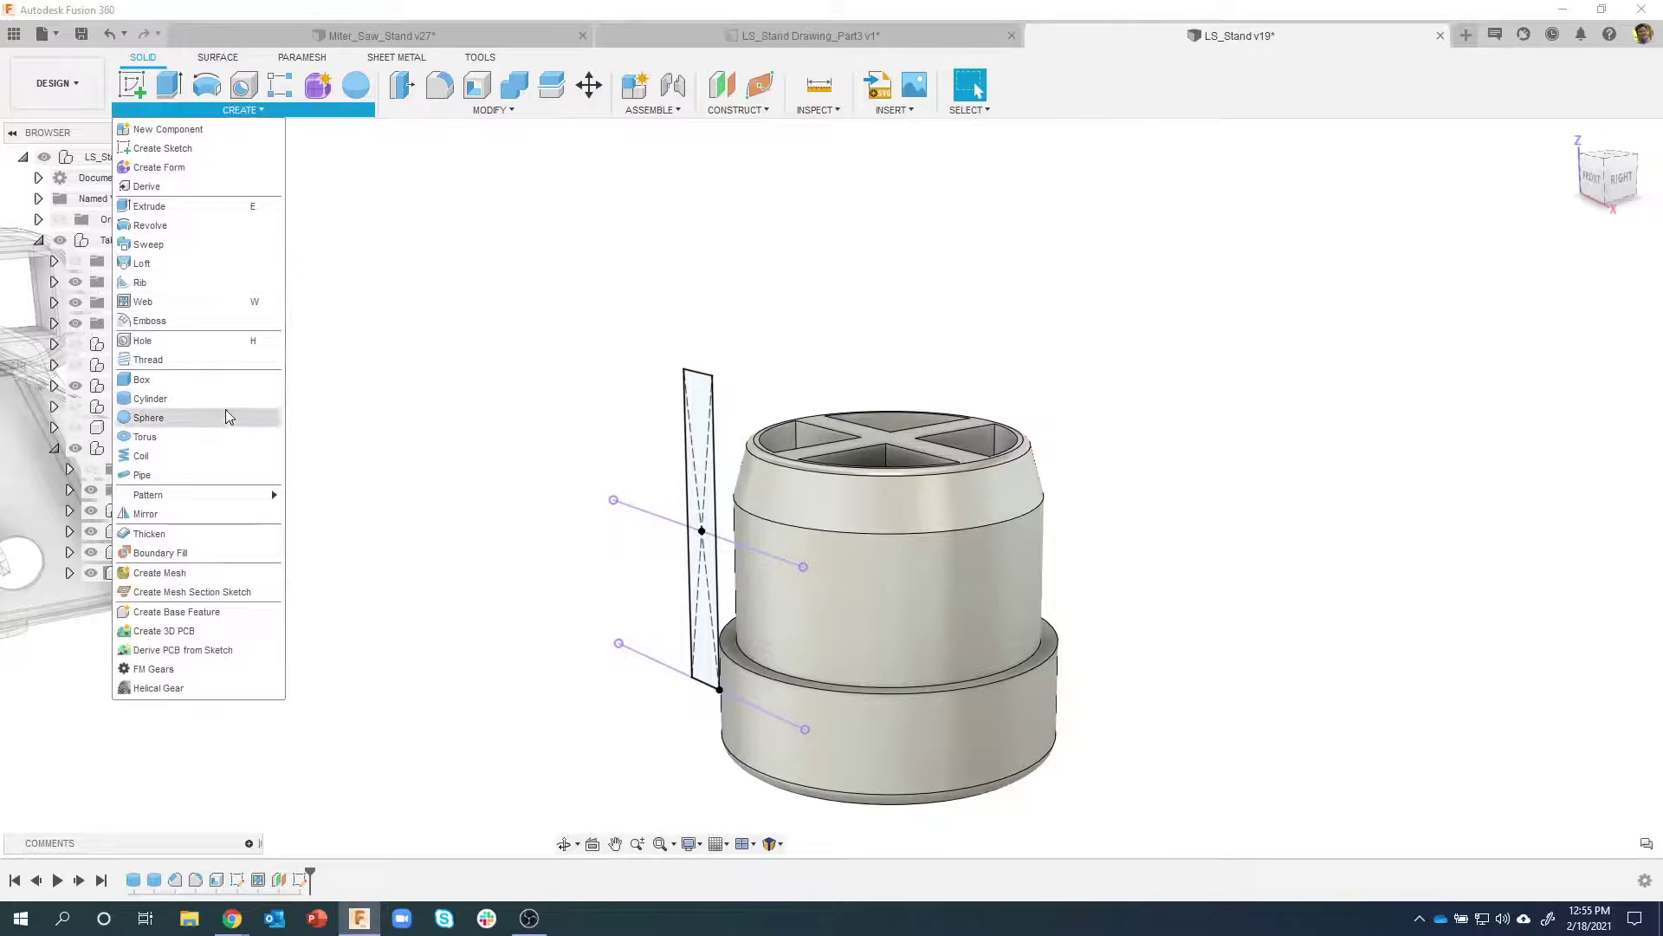
{"action": "left_click", "coordinate": [165, 323]}
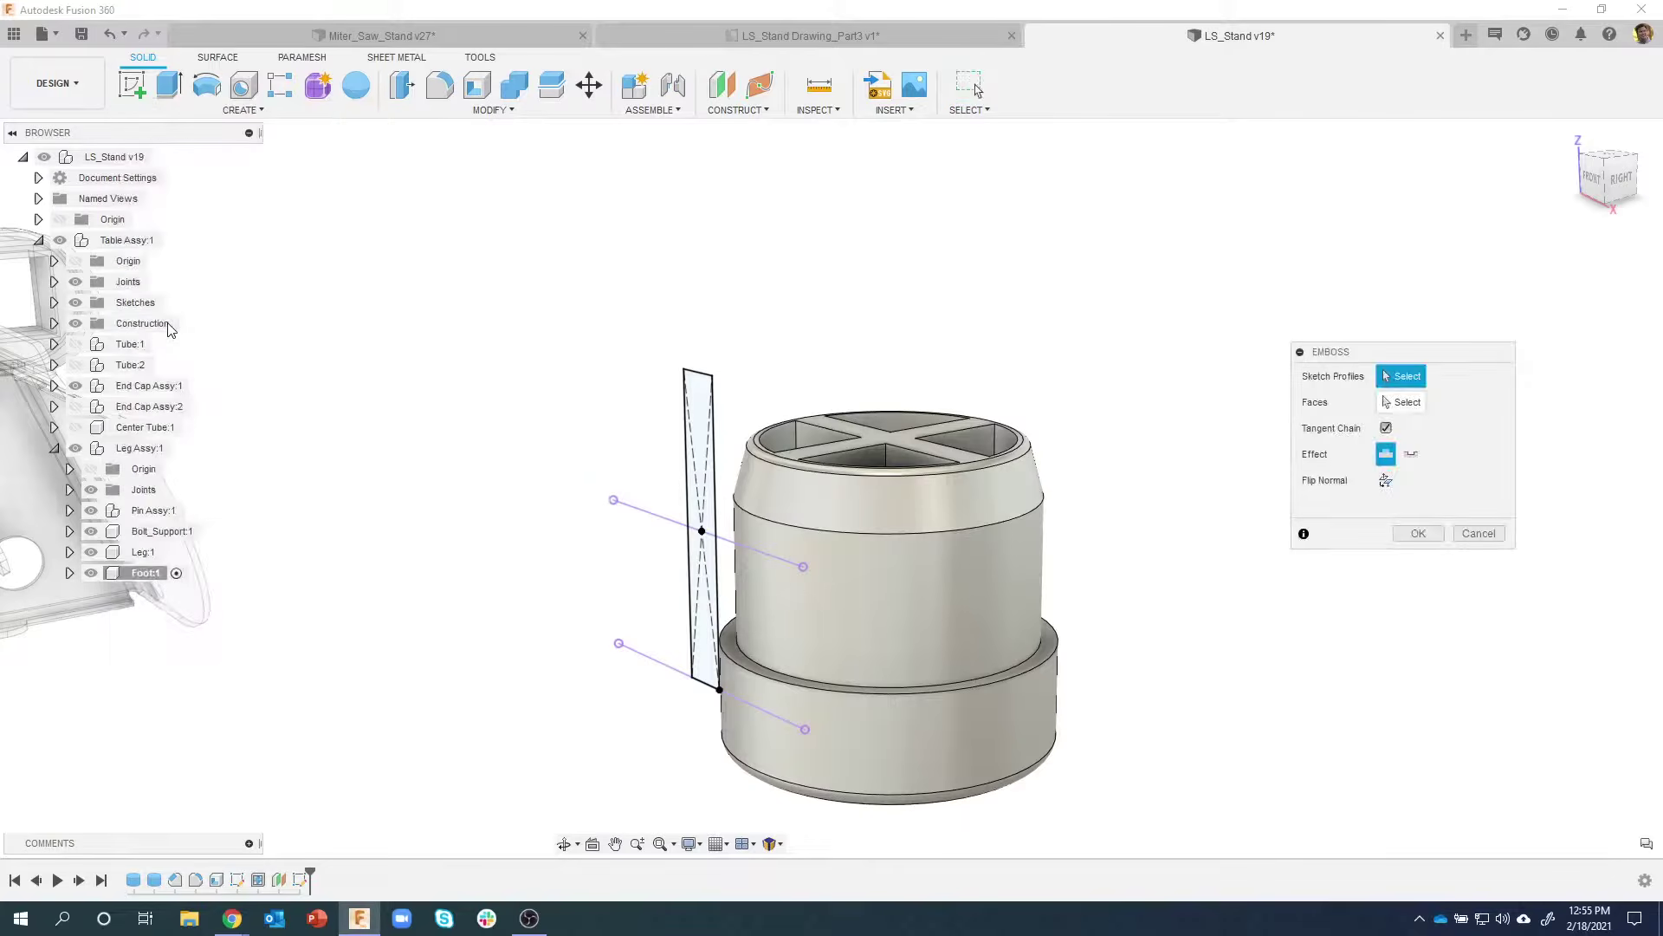
{"action": "mouse_move", "coordinate": [277, 343]}
{"action": "middle_mouse_down", "text": "shift"}
{"action": "mouse_move", "coordinate": [427, 382]}
{"action": "mouse_move", "coordinate": [594, 583]}
{"action": "middle_mouse_up", "text": "shift"}
{"action": "left_click", "coordinate": [631, 576]}
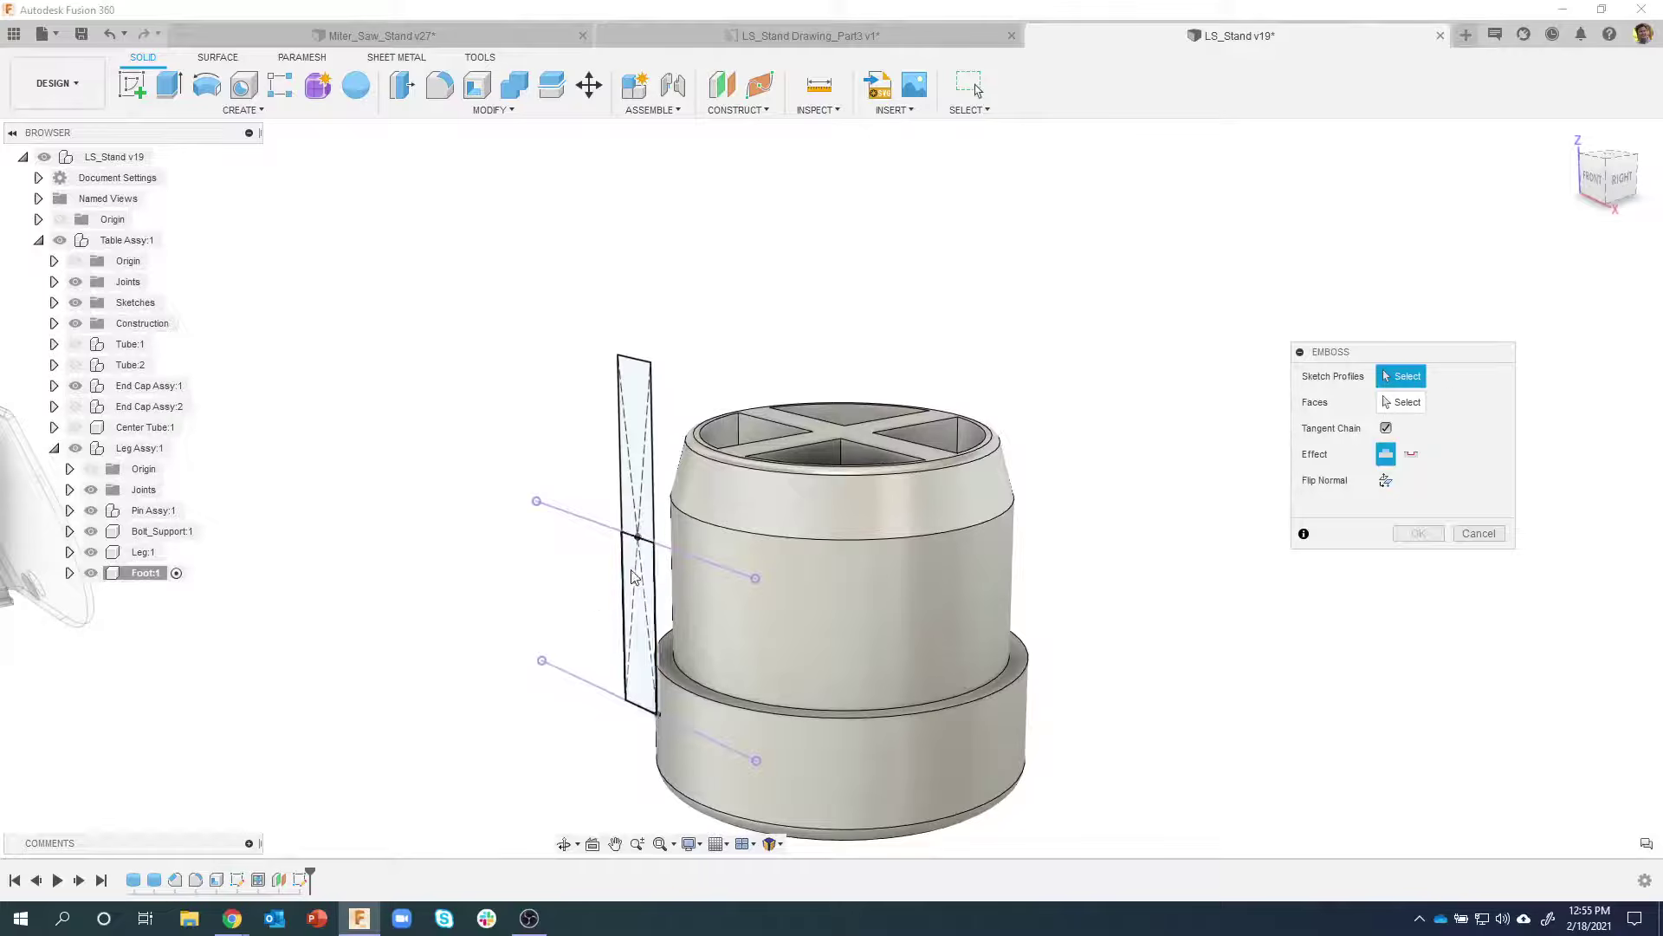
{"action": "left_click", "coordinate": [1405, 404]}
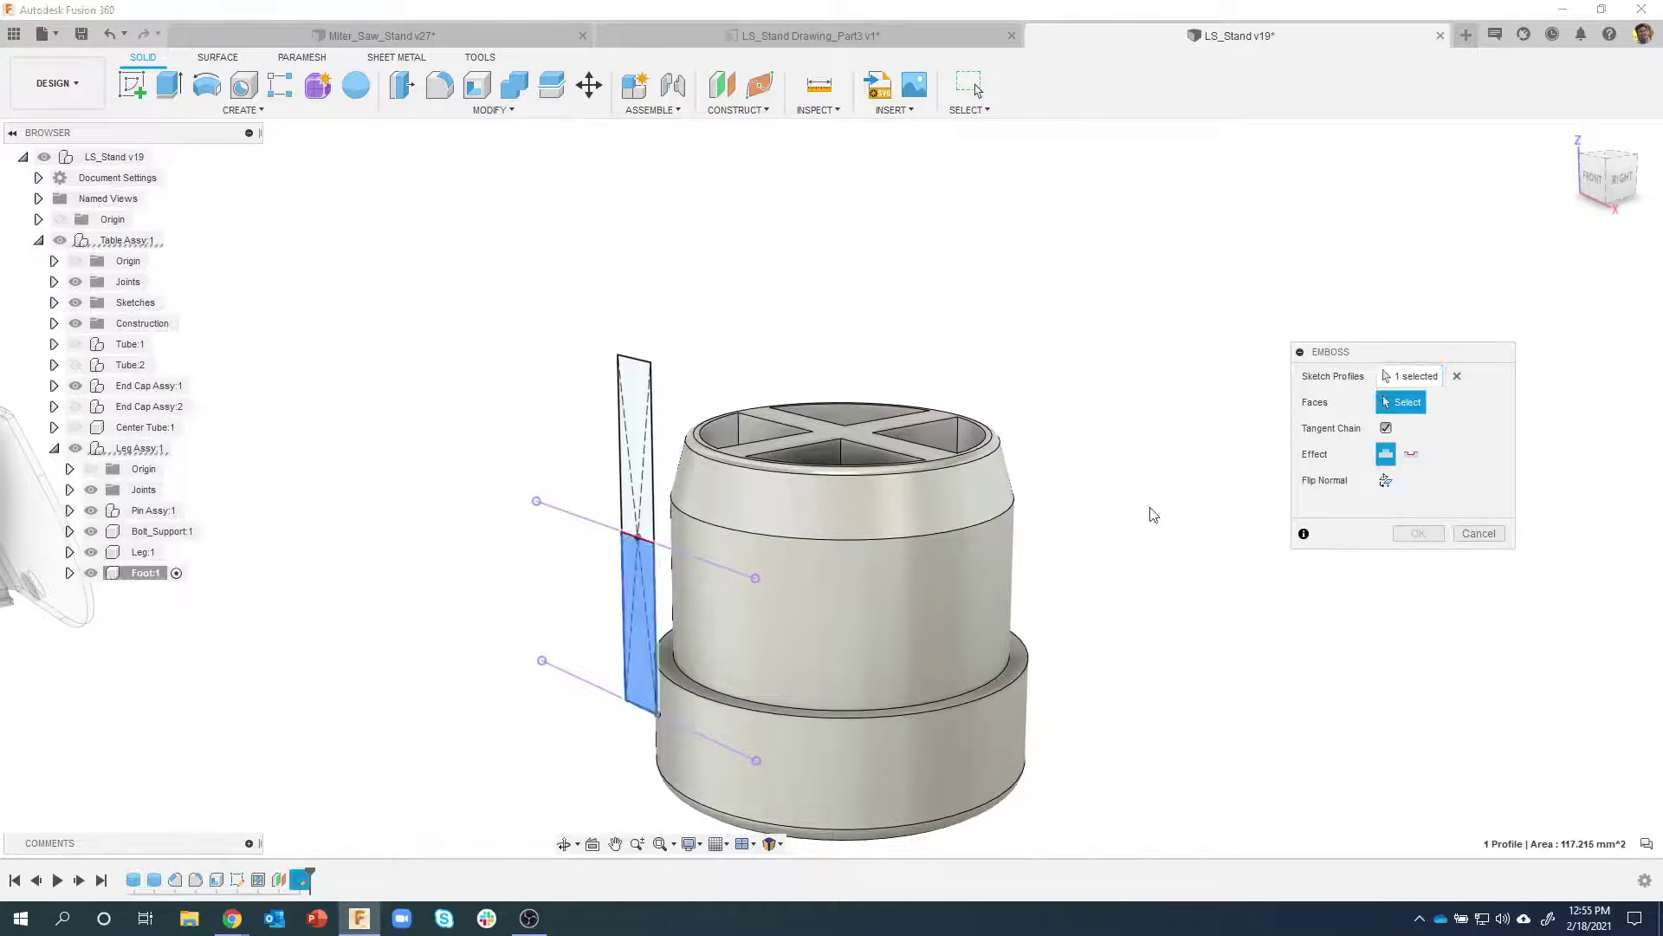
{"action": "left_click", "coordinate": [782, 611]}
{"action": "middle_click_drag", "start_coordinate": [1124, 694], "coordinate": [659, 622], "text": "shift"}
{"action": "left_click_drag", "start_coordinate": [645, 607], "coordinate": [606, 613]}
{"action": "mouse_move", "coordinate": [606, 613]}
{"action": "middle_mouse_down", "text": "shift"}
{"action": "mouse_move", "coordinate": [764, 641]}
{"action": "mouse_move", "coordinate": [990, 633]}
{"action": "mouse_move", "coordinate": [1464, 498]}
{"action": "middle_mouse_up", "text": "shift"}
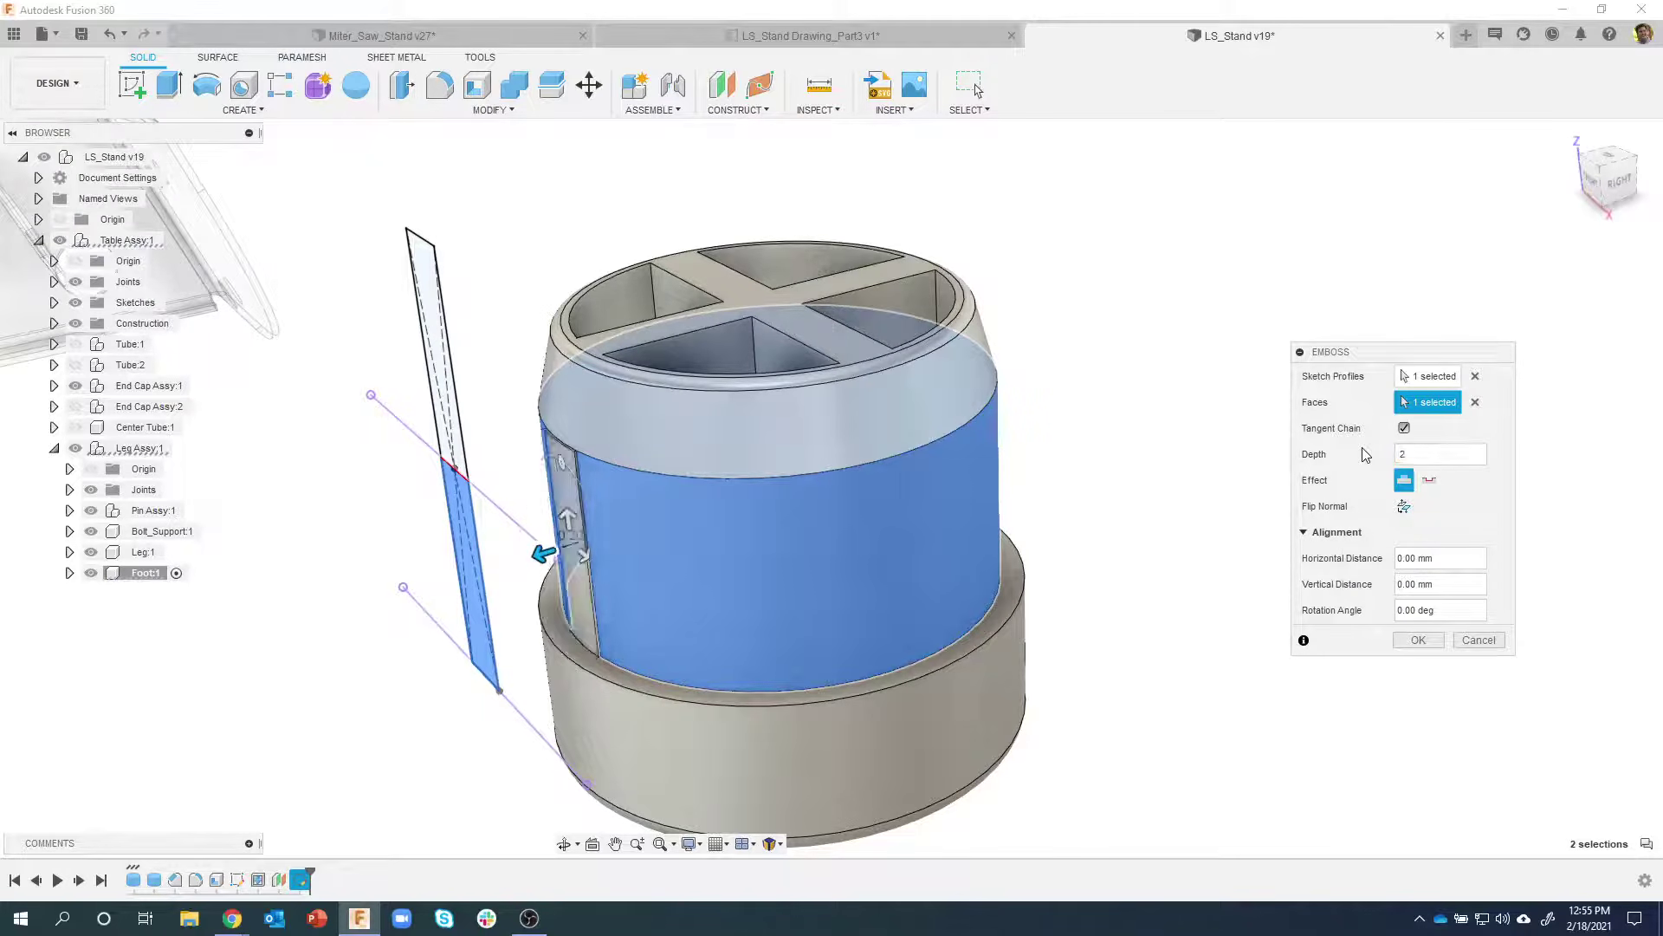
{"action": "left_click", "coordinate": [1415, 641]}
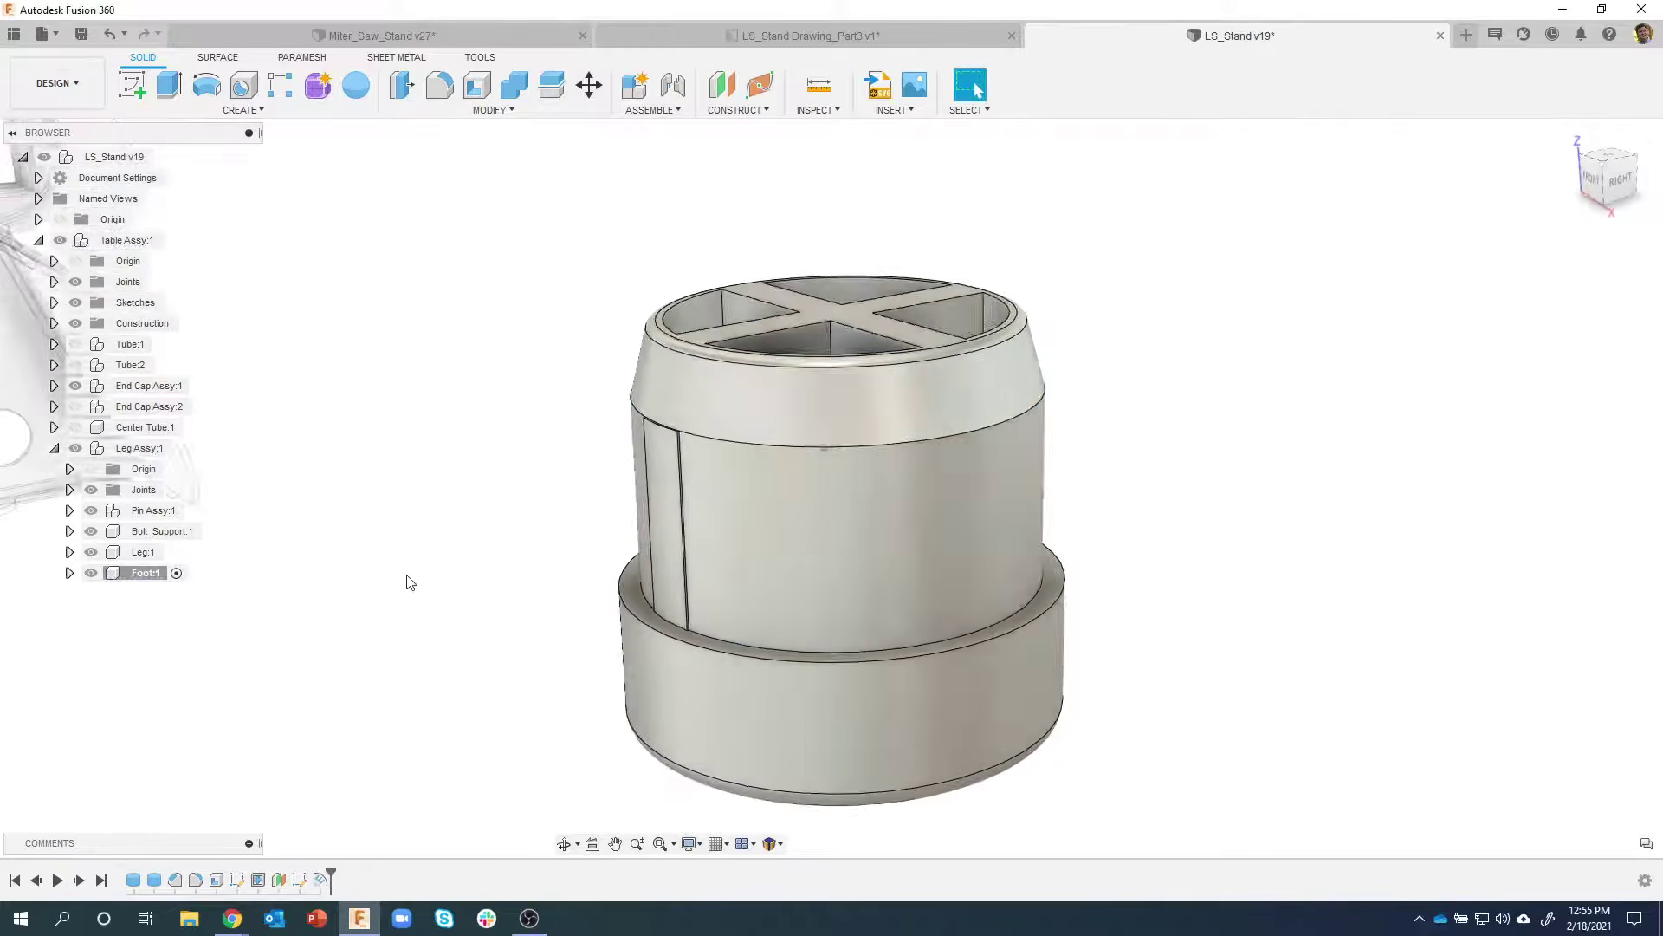
Chamfer the embossed rib's upper outer edge by distance and angle, using 0.2 mm and 75 deg
{"action": "middle_click_drag", "start_coordinate": [432, 528], "coordinate": [386, 510], "text": "shift"}
{"action": "scroll", "coordinate": [387, 509], "scroll_direction": "down", "scroll_amount": 5}
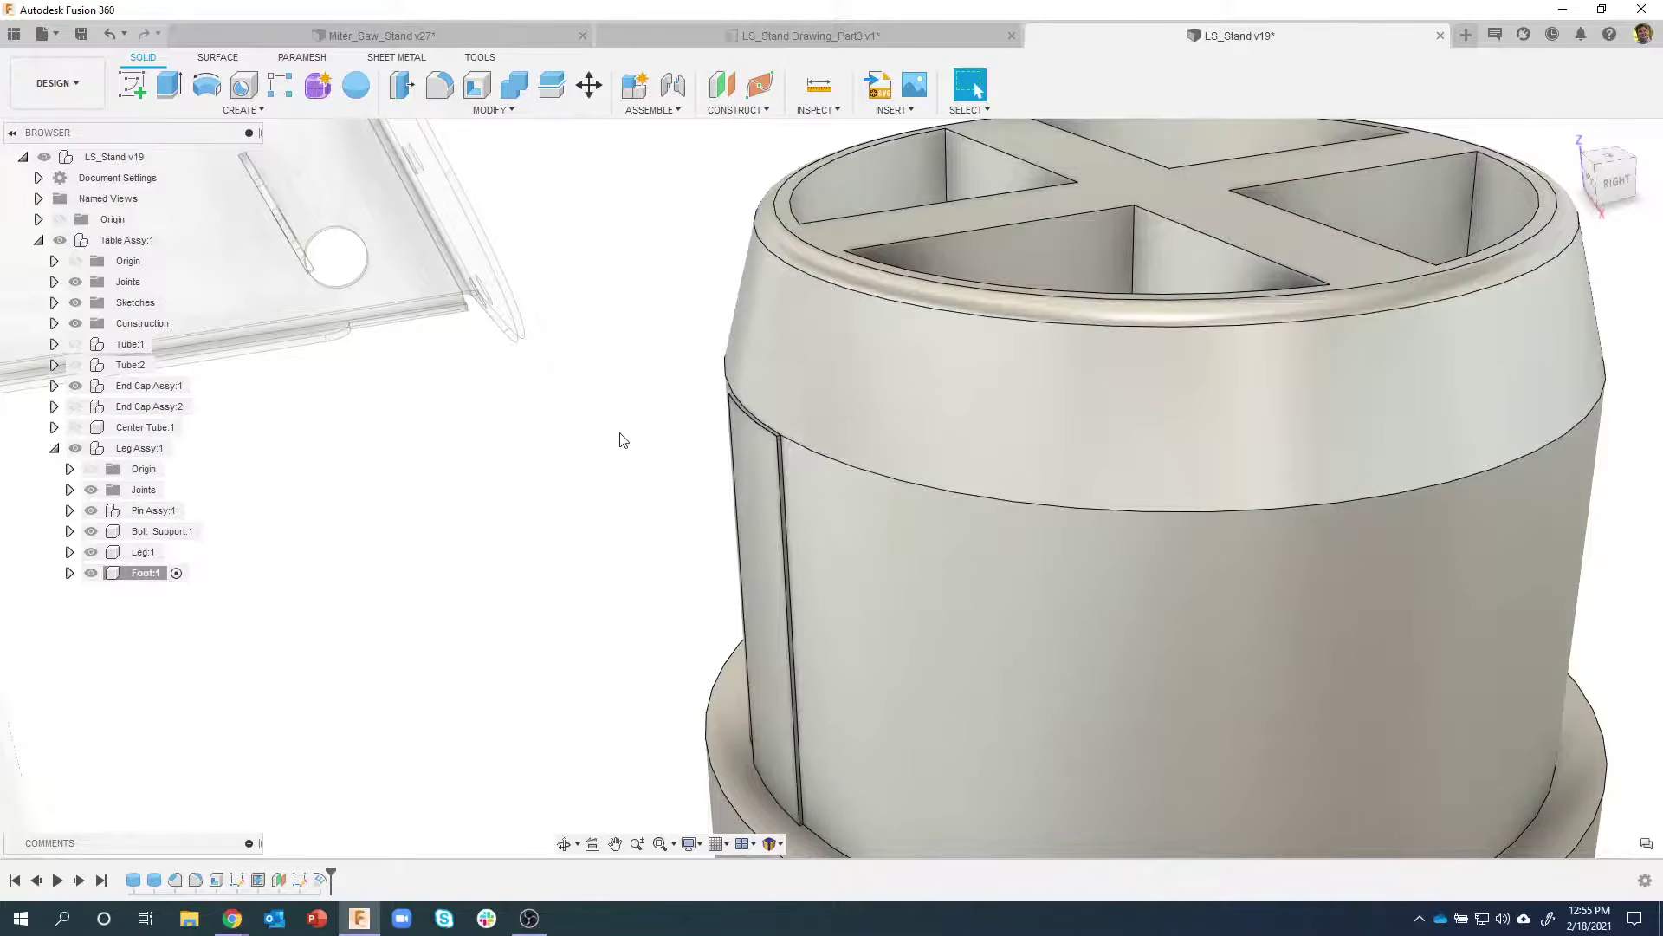
{"action": "left_click", "coordinate": [751, 422]}
{"action": "right_click", "coordinate": [751, 423]}
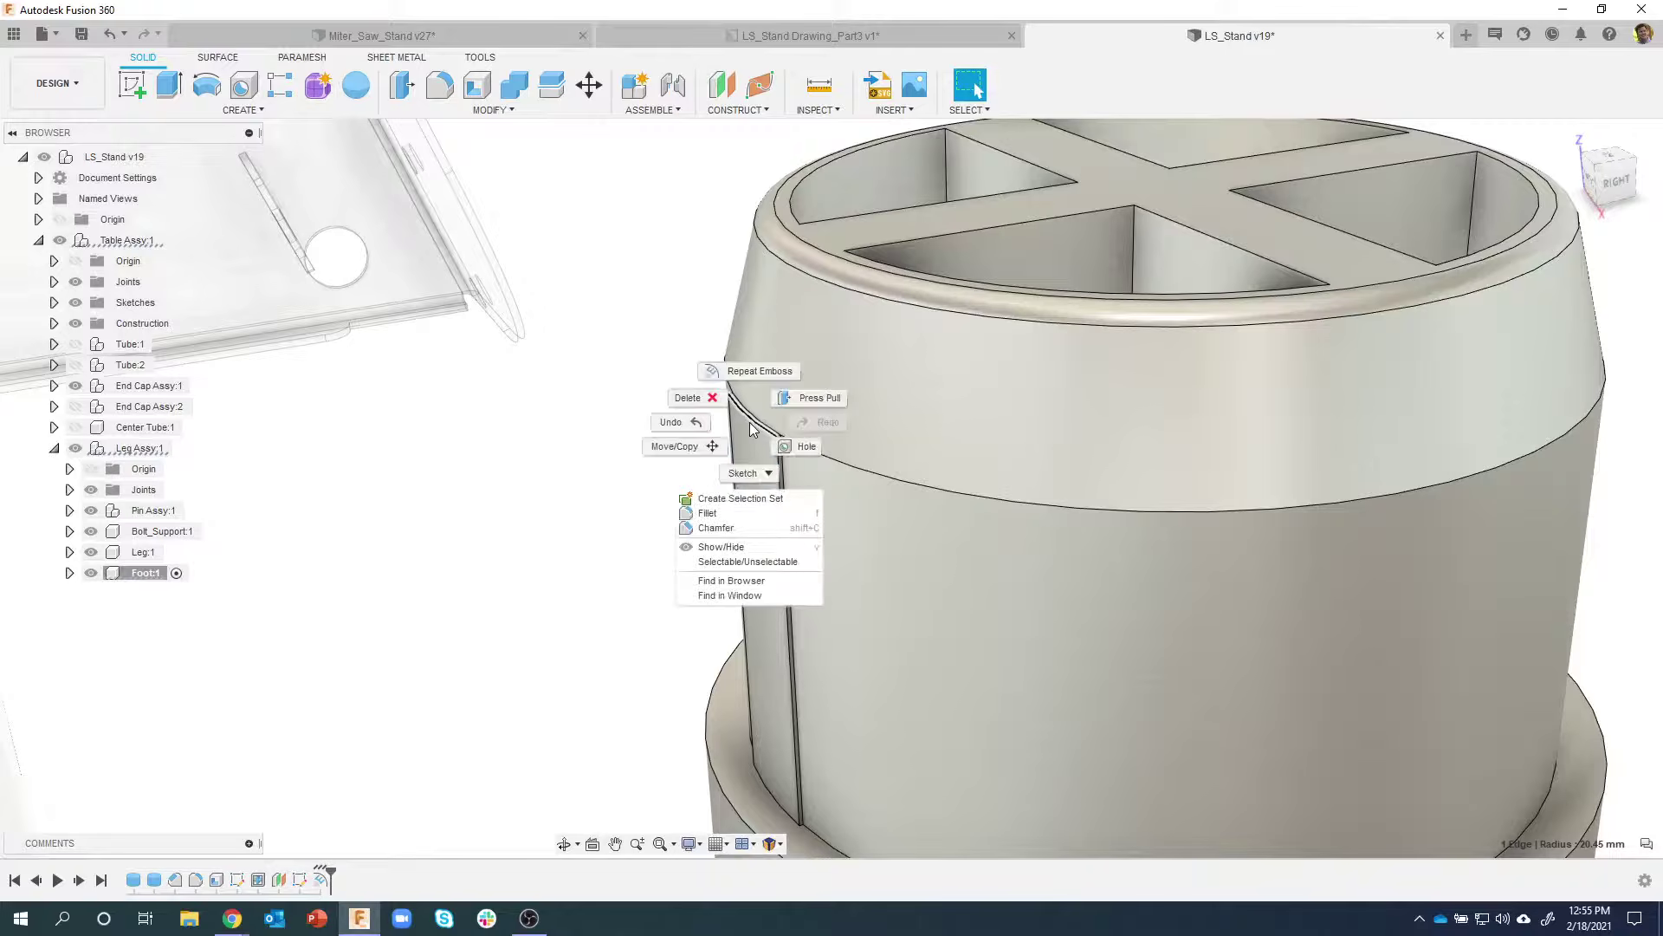
{"action": "left_click", "coordinate": [716, 527]}
{"action": "middle_click_drag", "start_coordinate": [865, 423], "coordinate": [1244, 351], "text": "shift"}
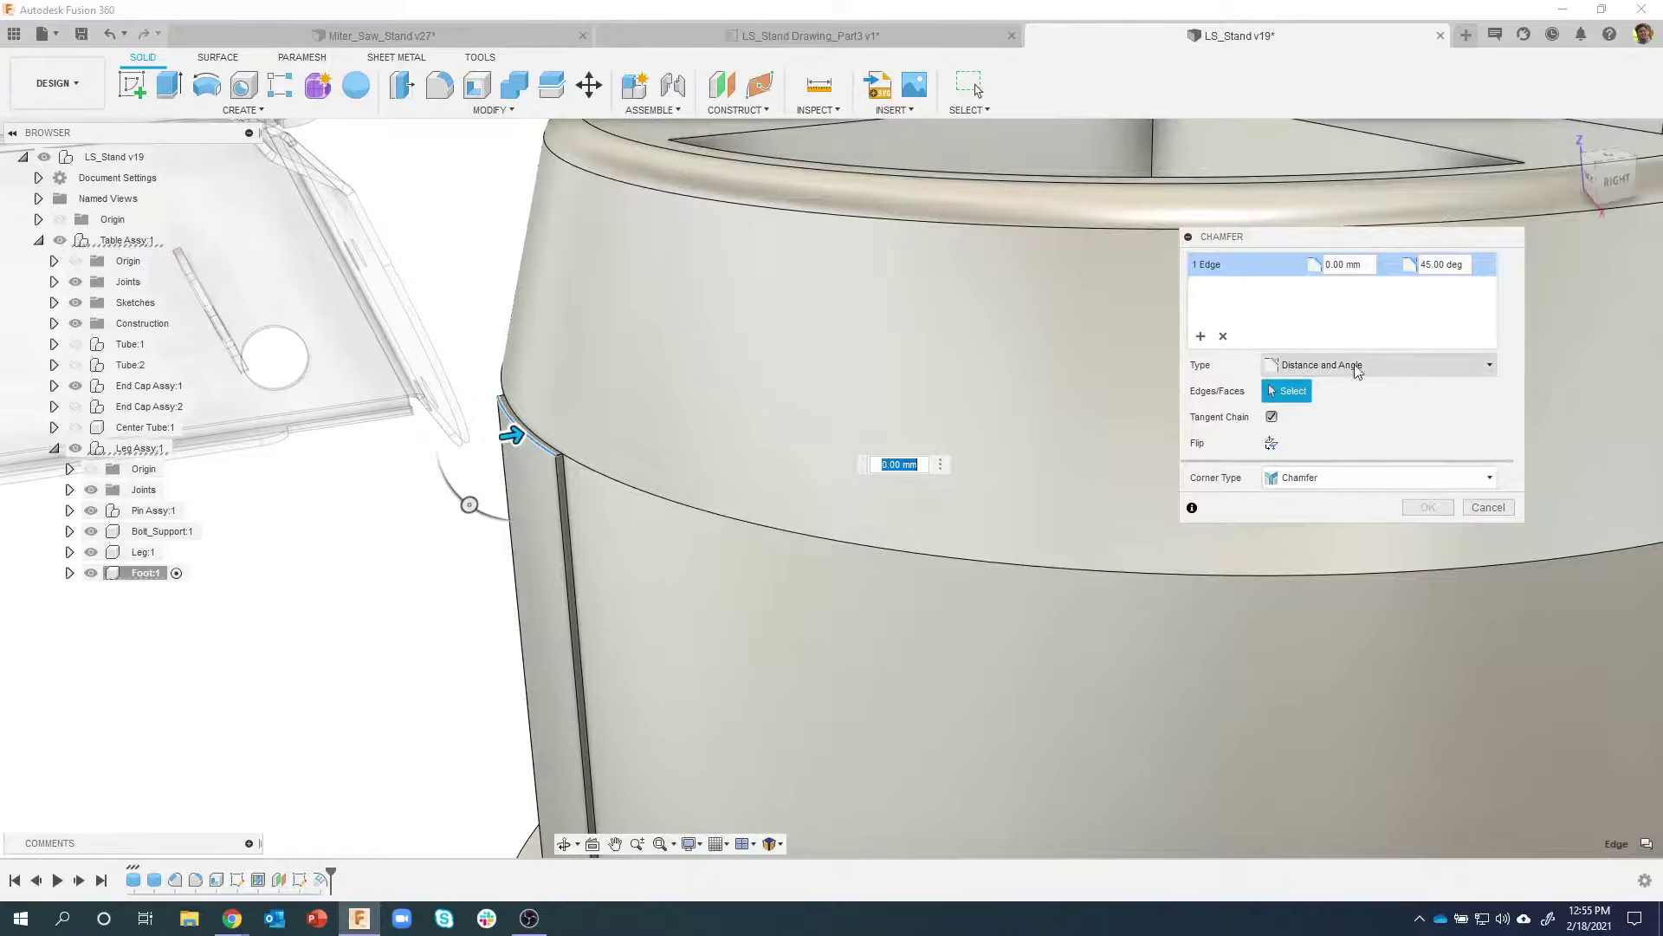
{"action": "left_click", "coordinate": [1385, 266]}
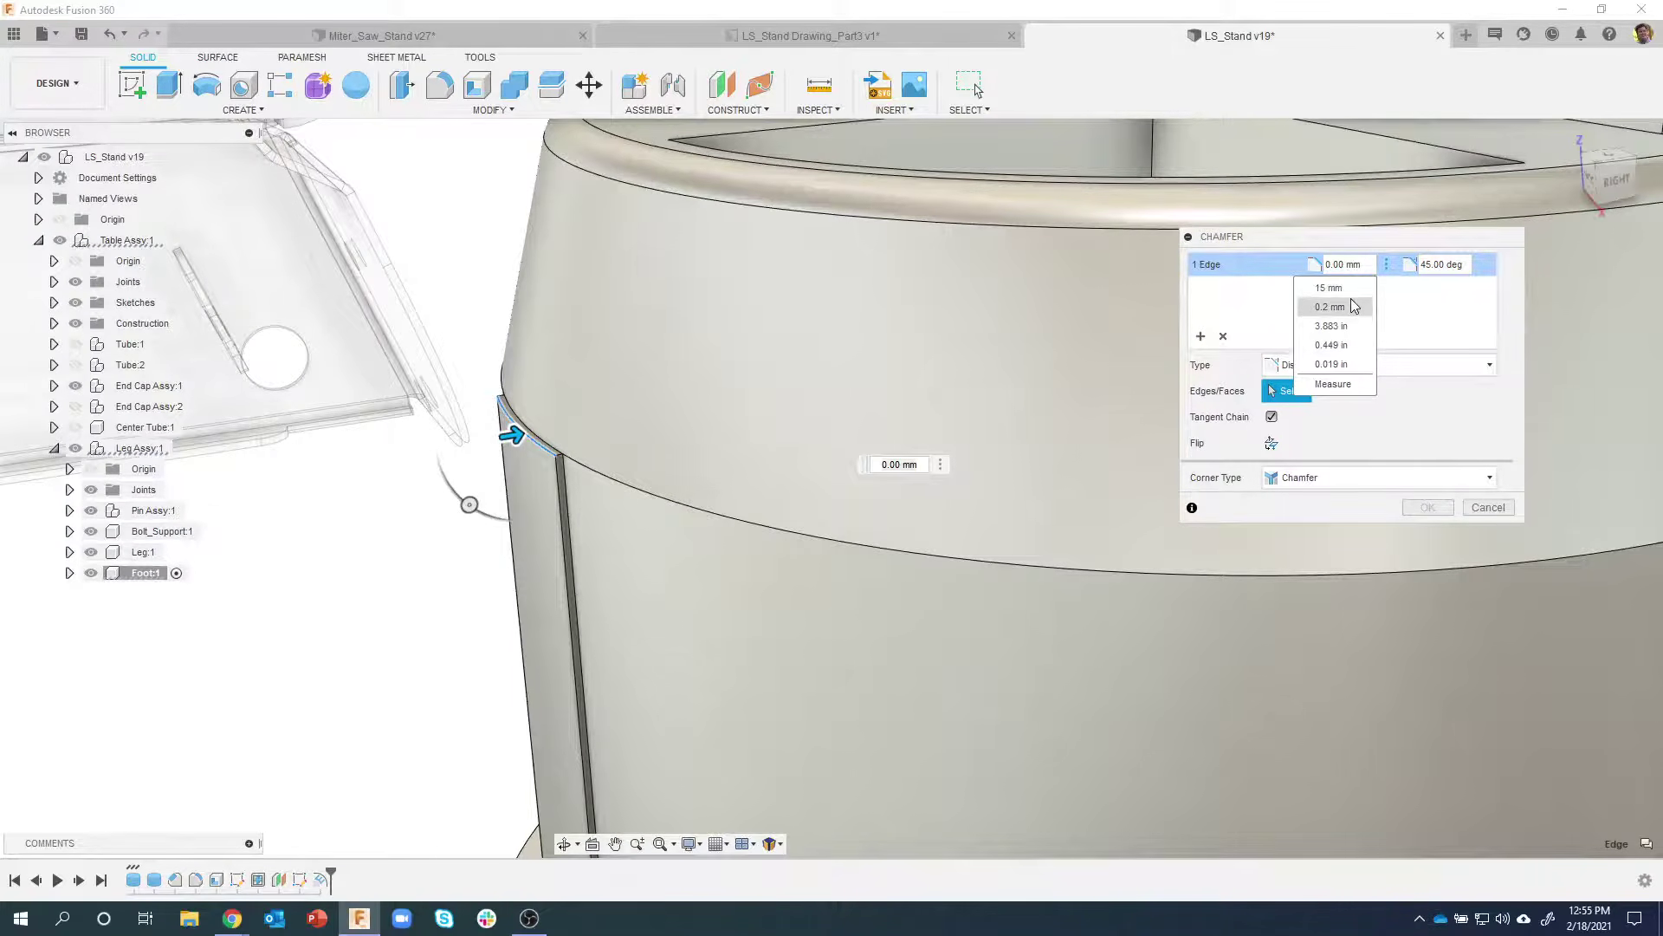
{"action": "left_click", "coordinate": [1347, 307]}
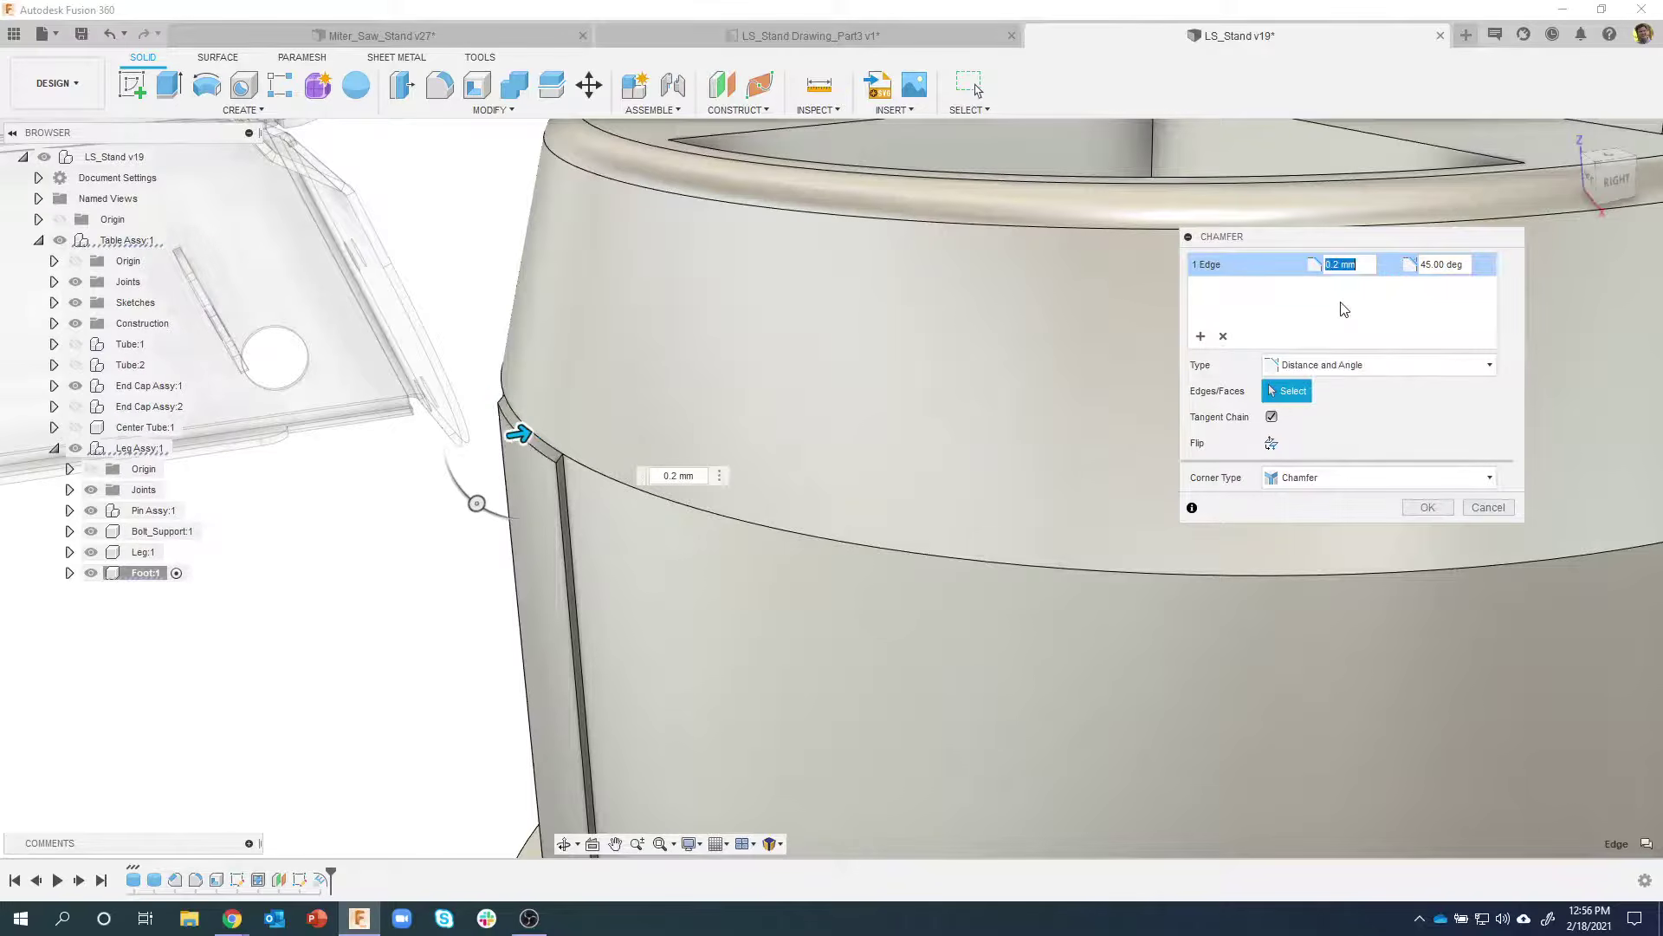
{"action": "left_click", "coordinate": [1484, 264]}
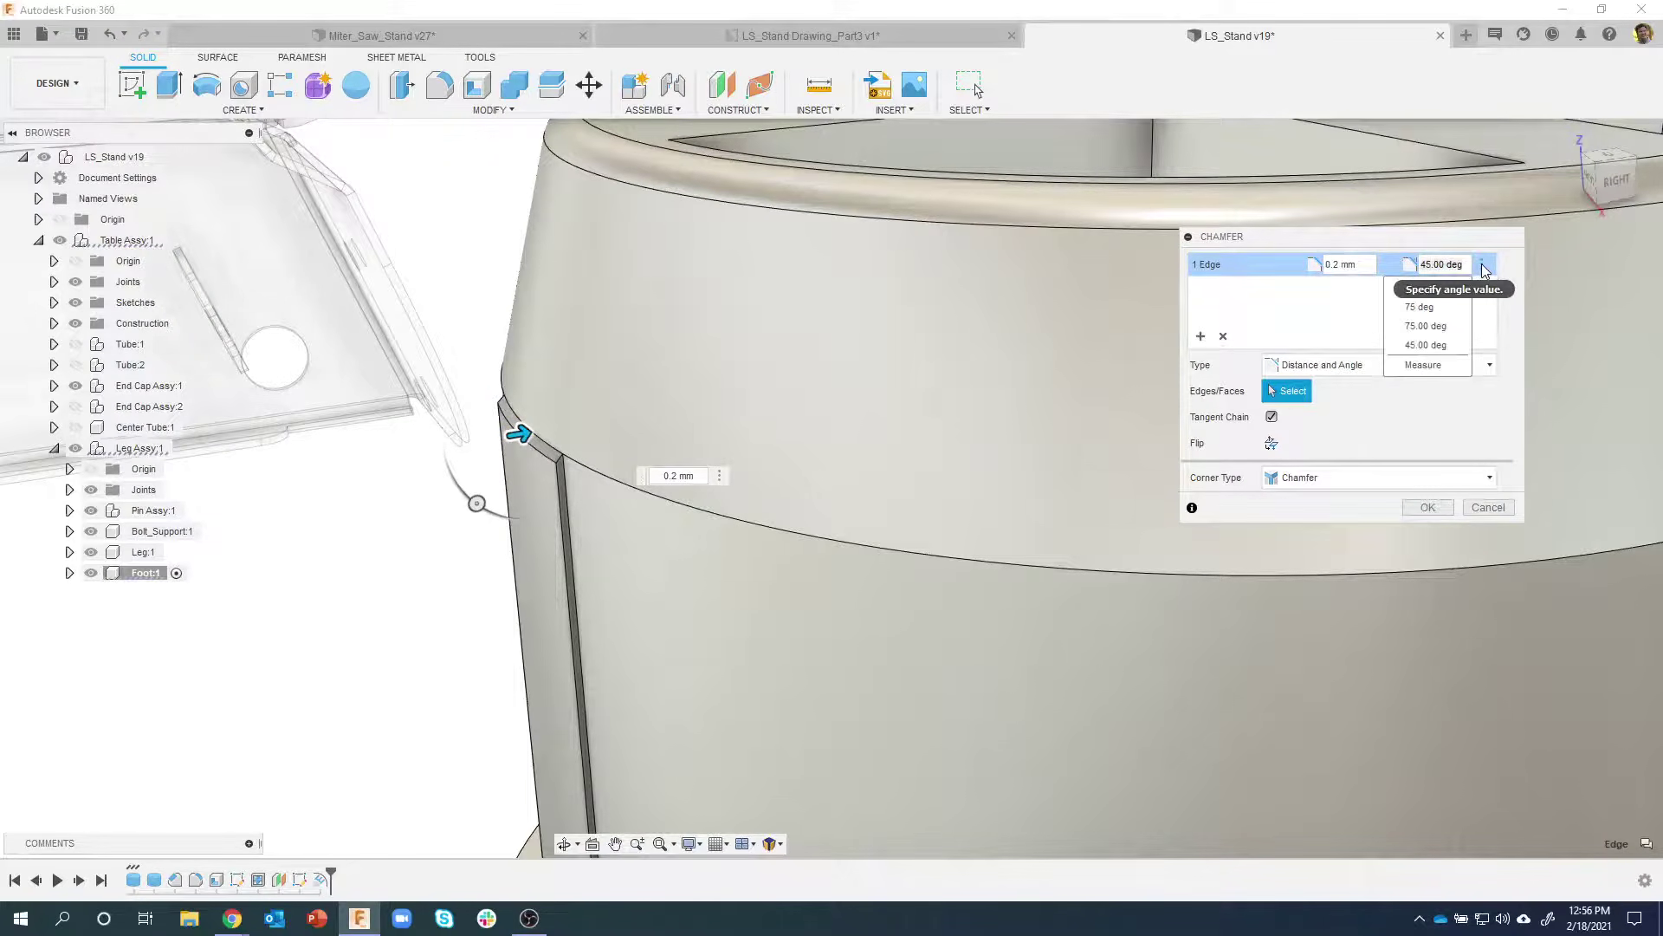
{"action": "left_click", "coordinate": [1435, 312]}
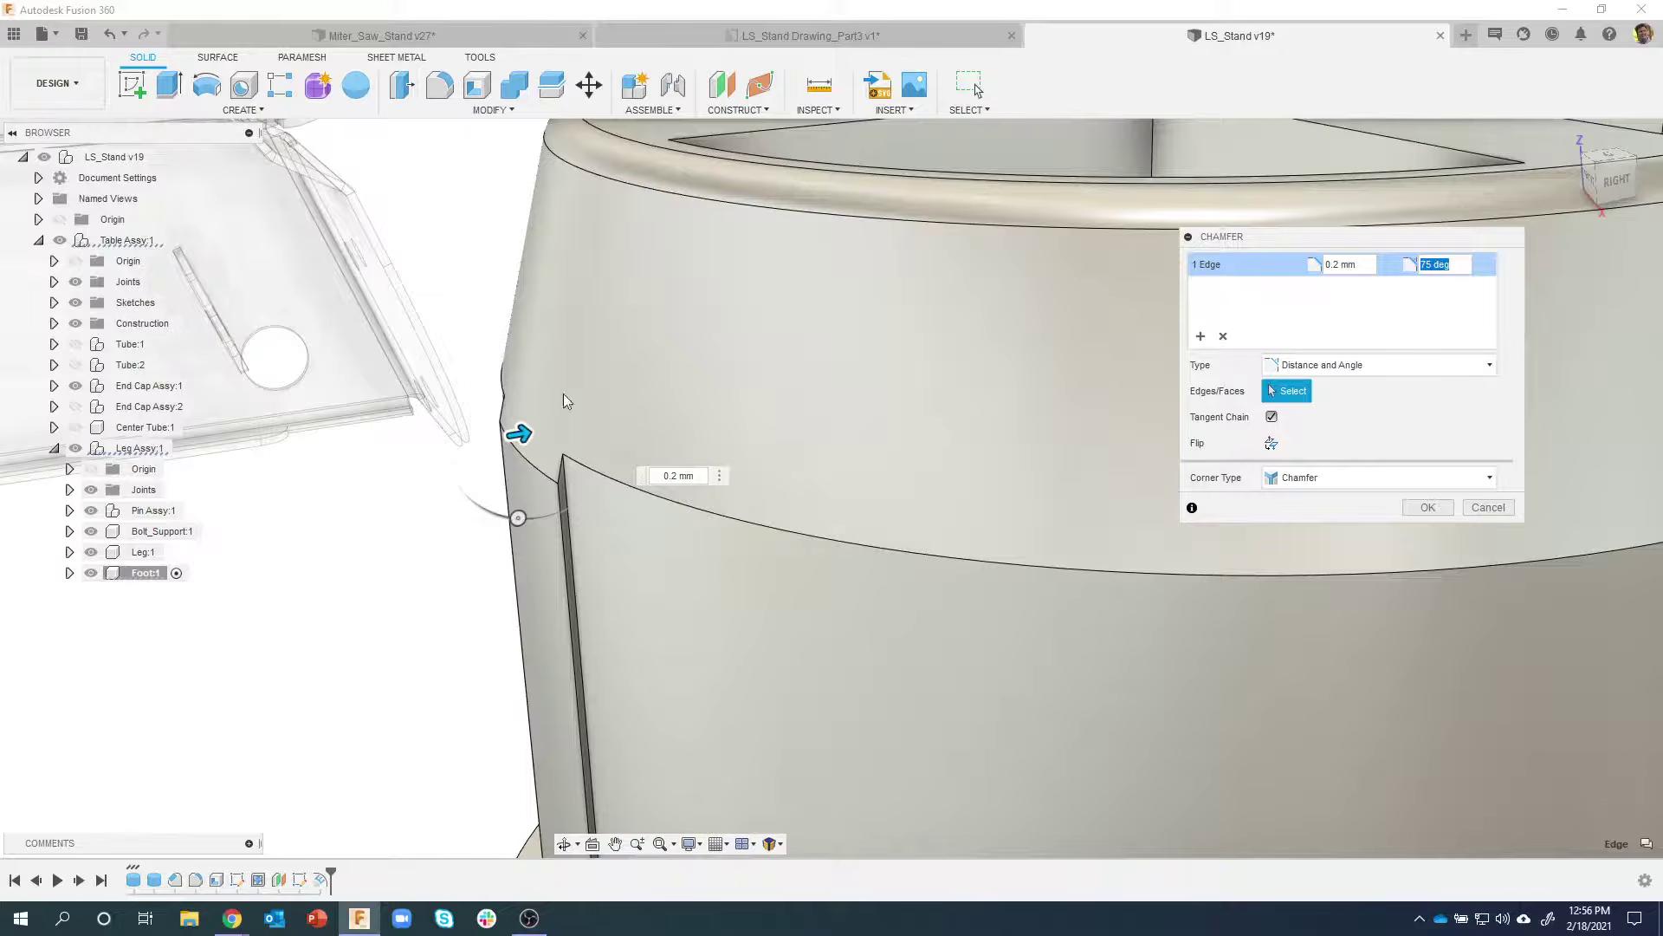
{"action": "middle_click_drag", "start_coordinate": [593, 308], "coordinate": [627, 260], "text": "shift"}
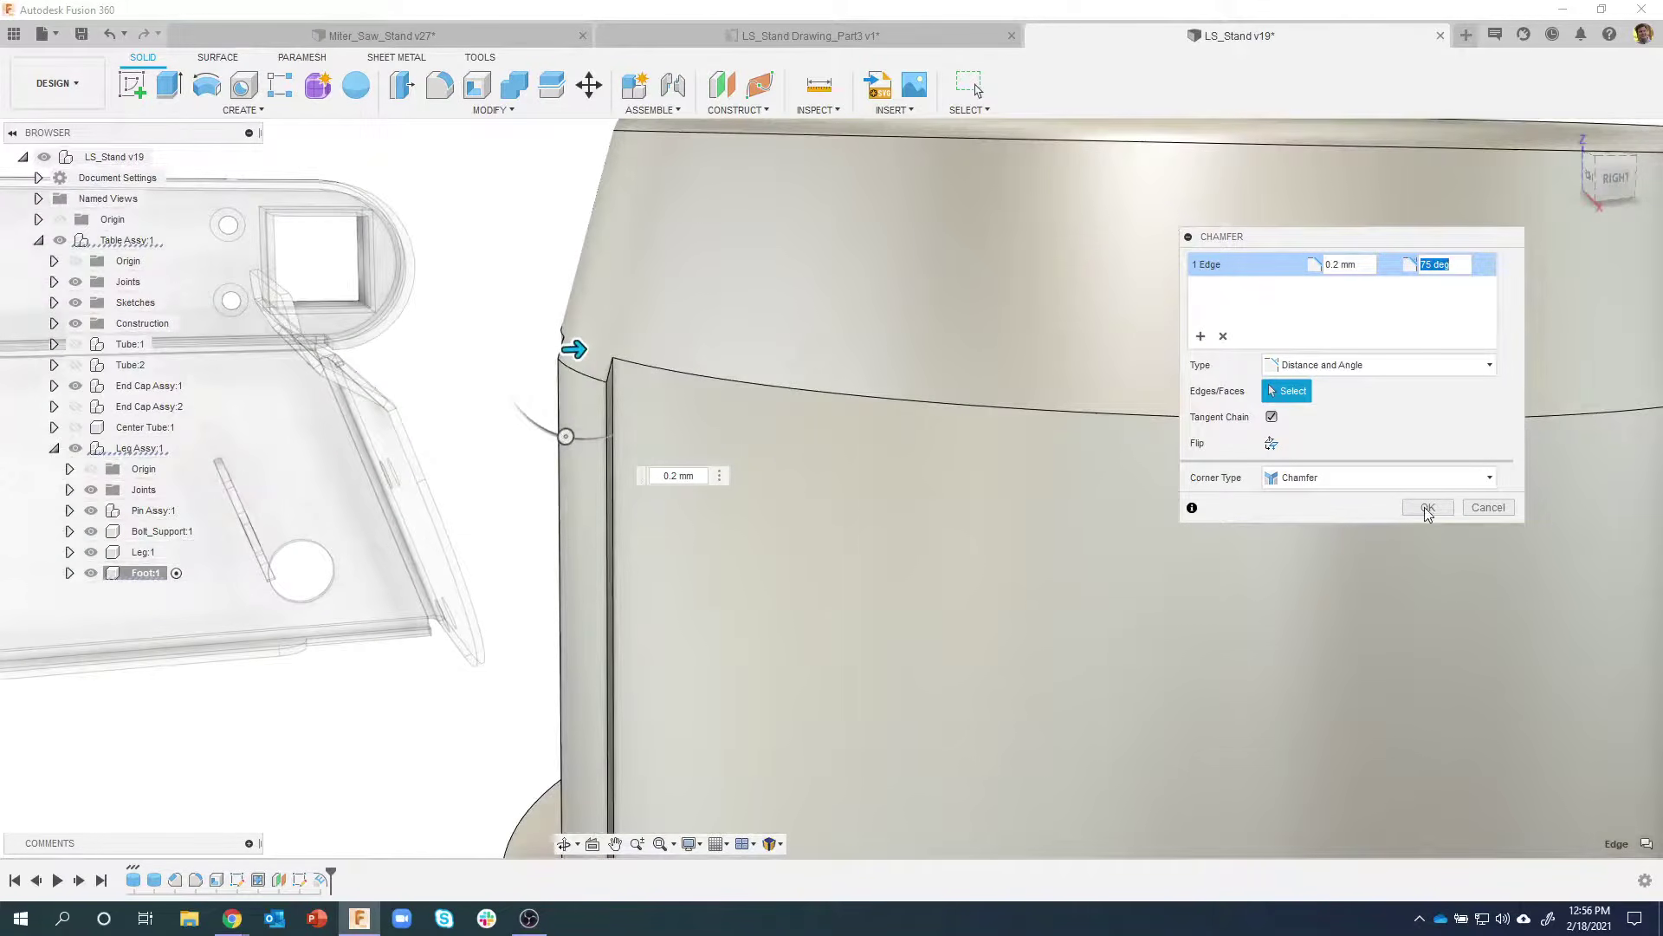
{"action": "left_click", "coordinate": [1388, 270]}
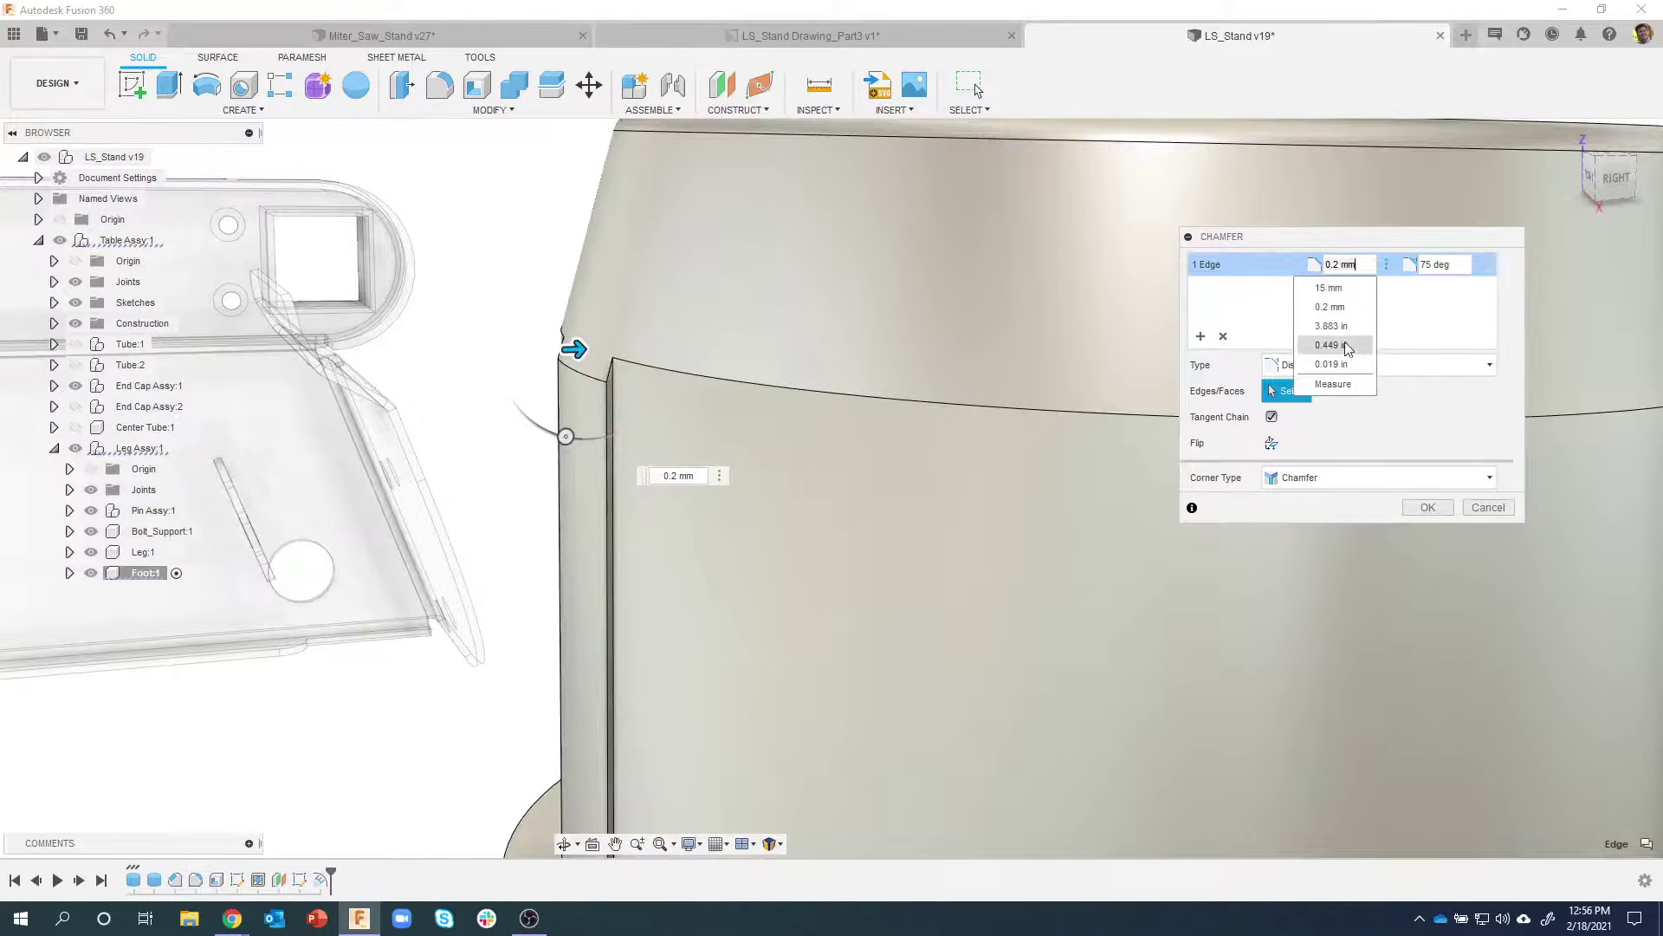
{"action": "left_click", "coordinate": [1392, 267]}
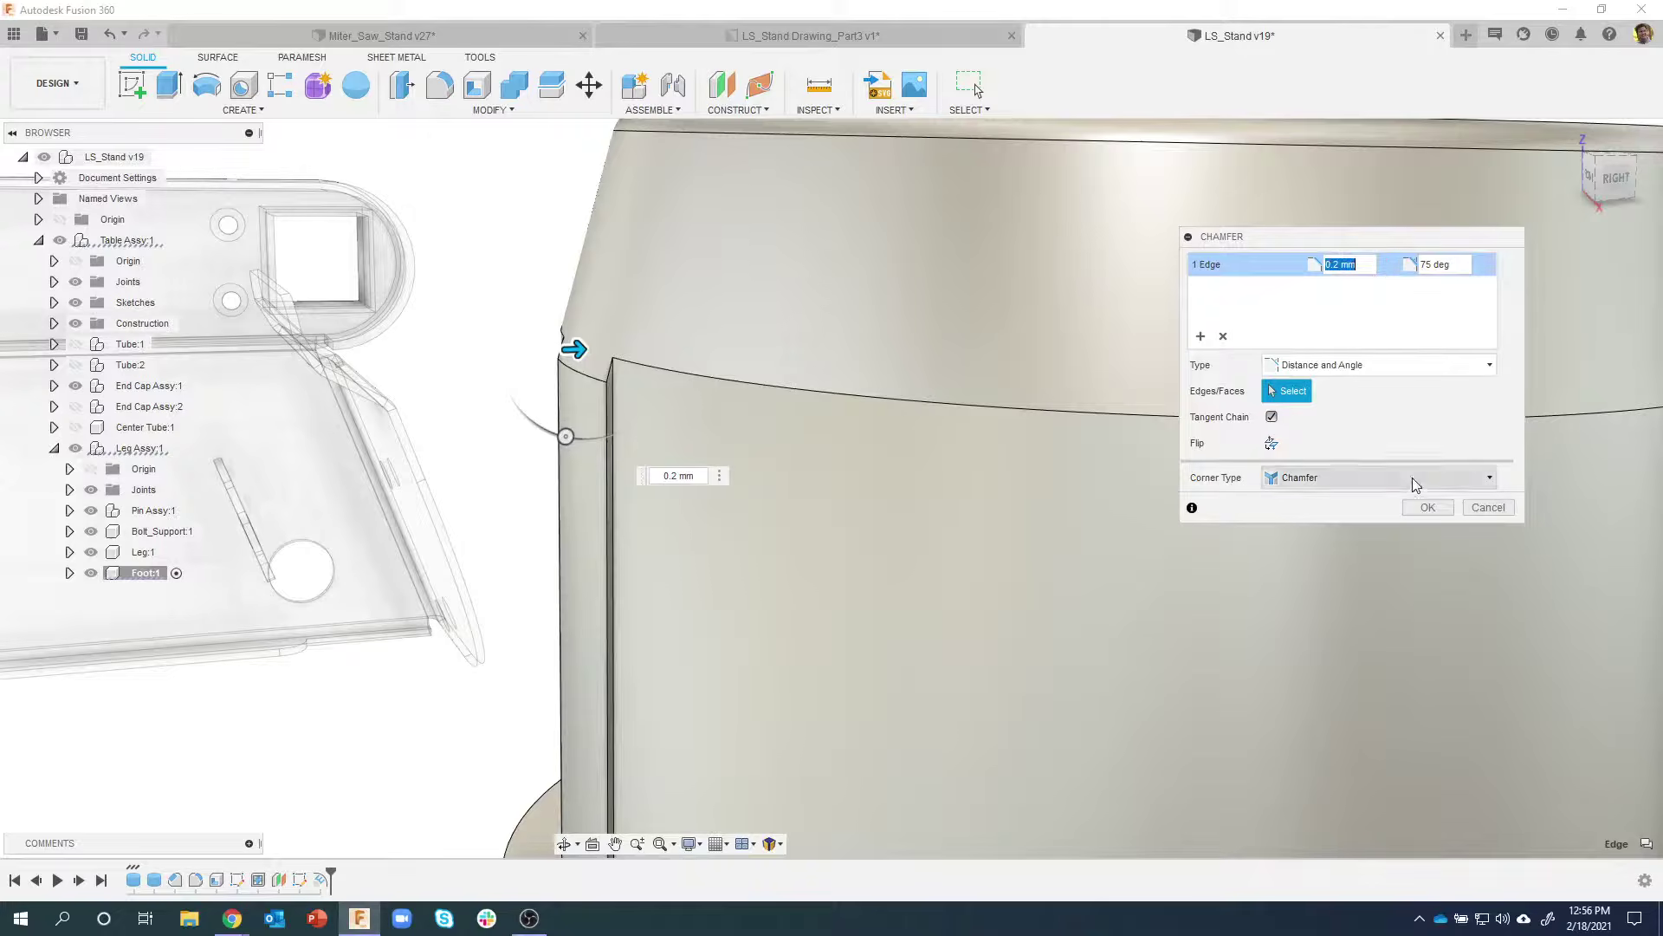
{"action": "left_click", "coordinate": [1428, 507]}
Start a circular pattern of features with the rib's emboss and its edge chamfer as the objects
{"action": "key", "text": "F6"}
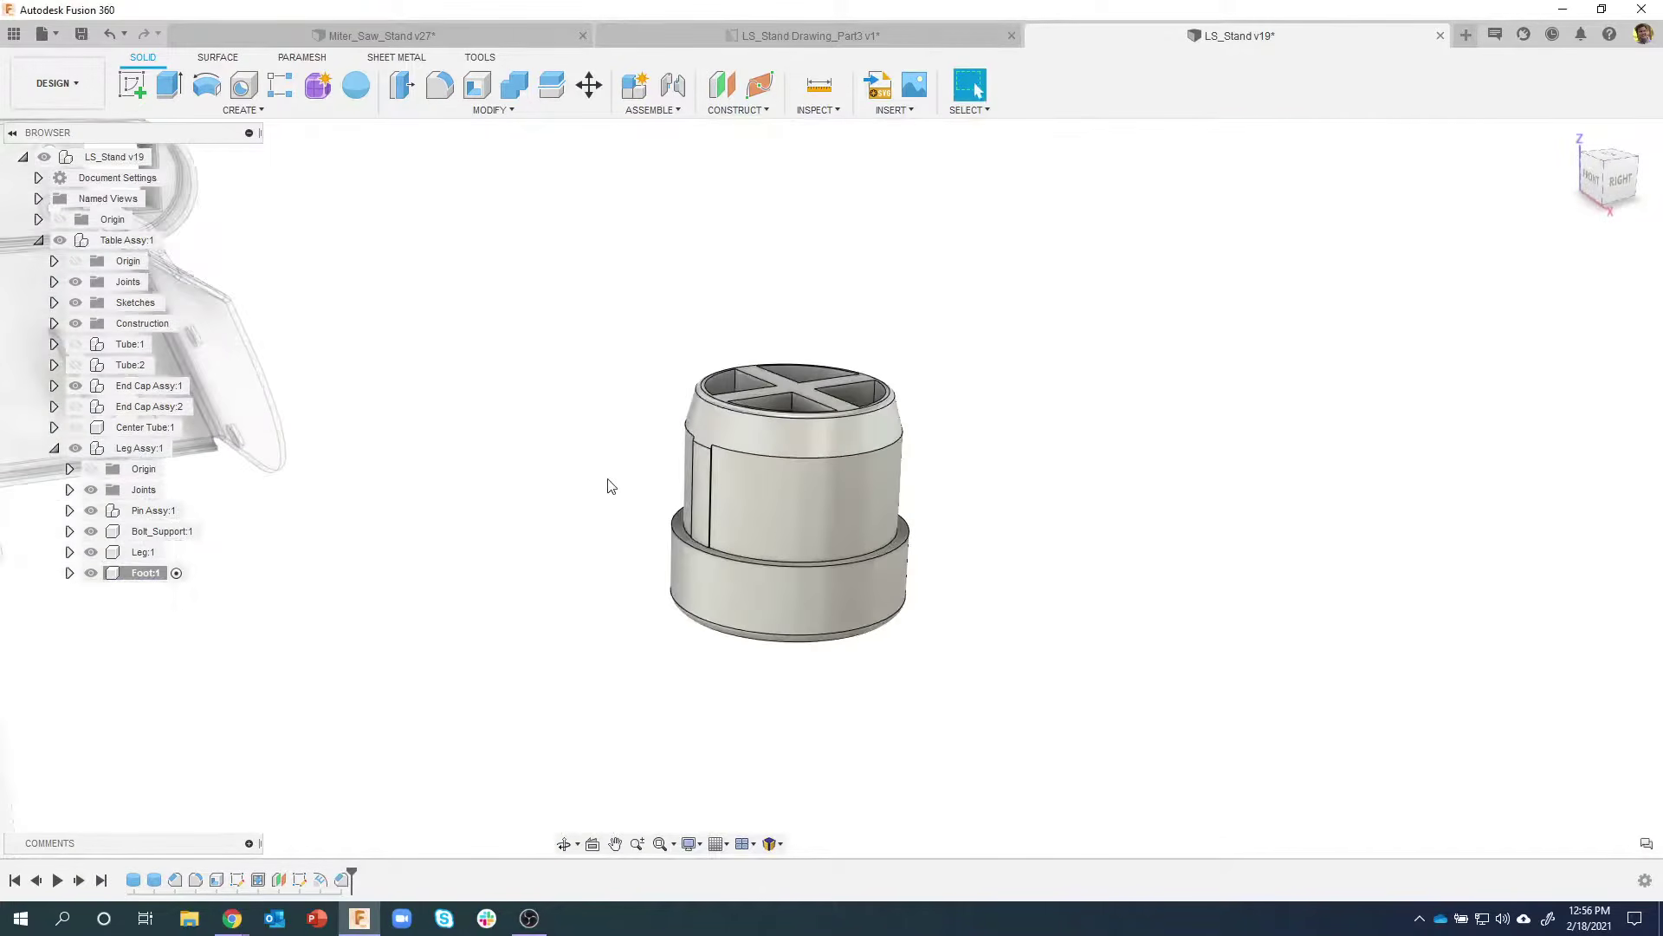
{"action": "scroll", "coordinate": [606, 481], "scroll_direction": "up", "scroll_amount": 8}
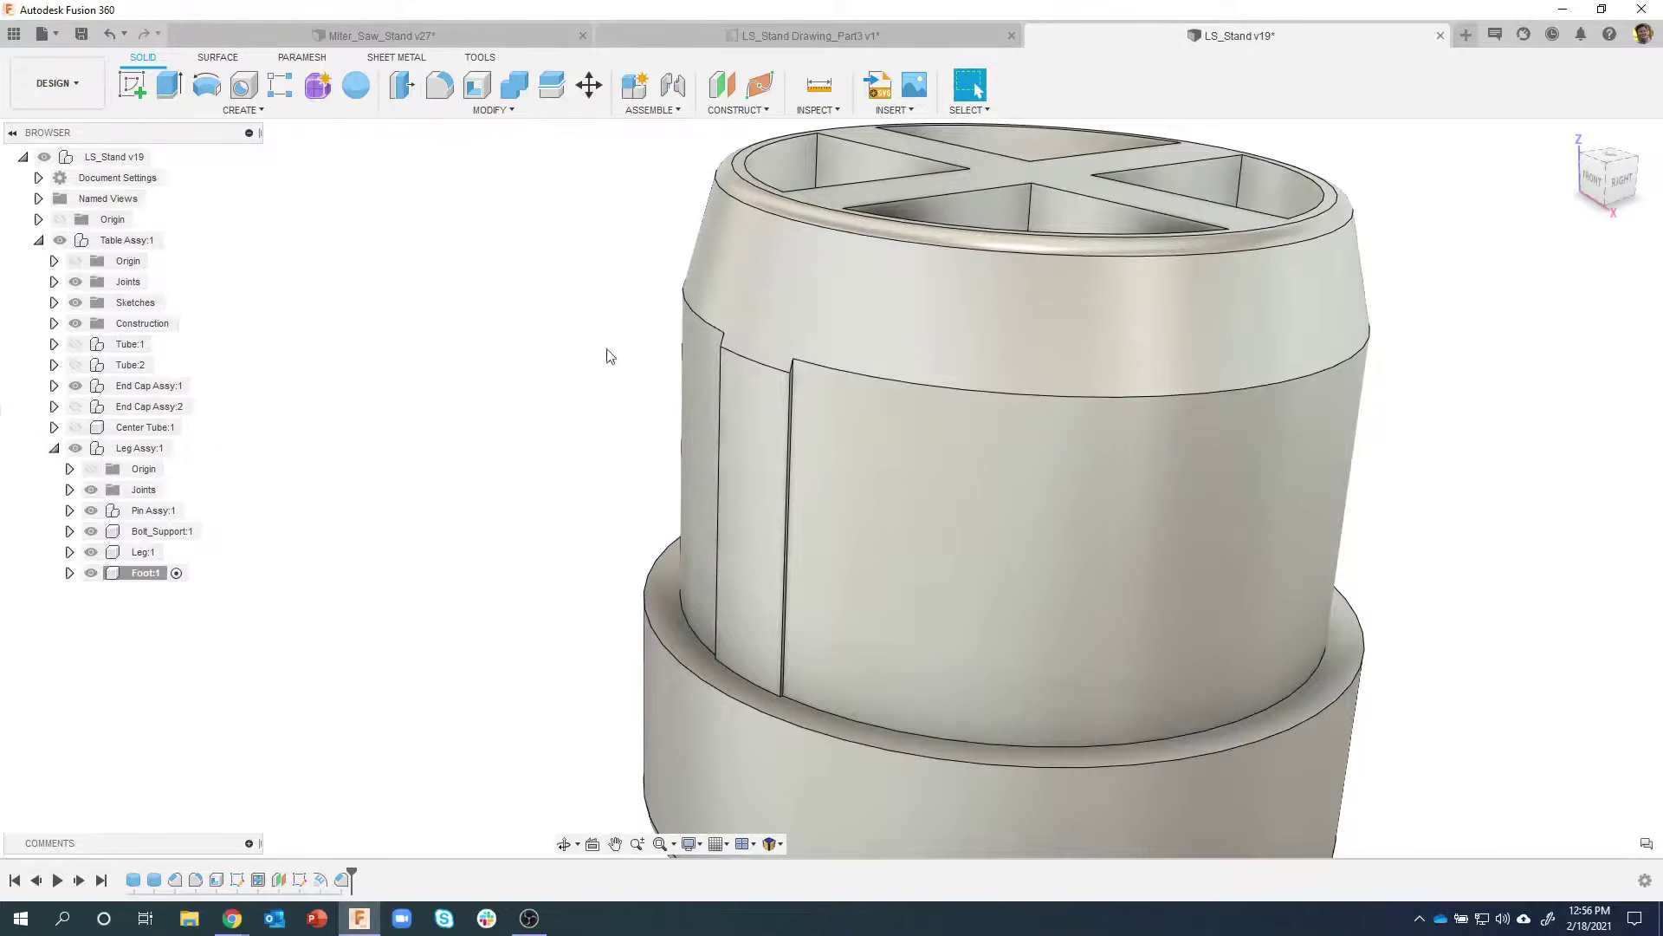
{"action": "left_click", "coordinate": [243, 110]}
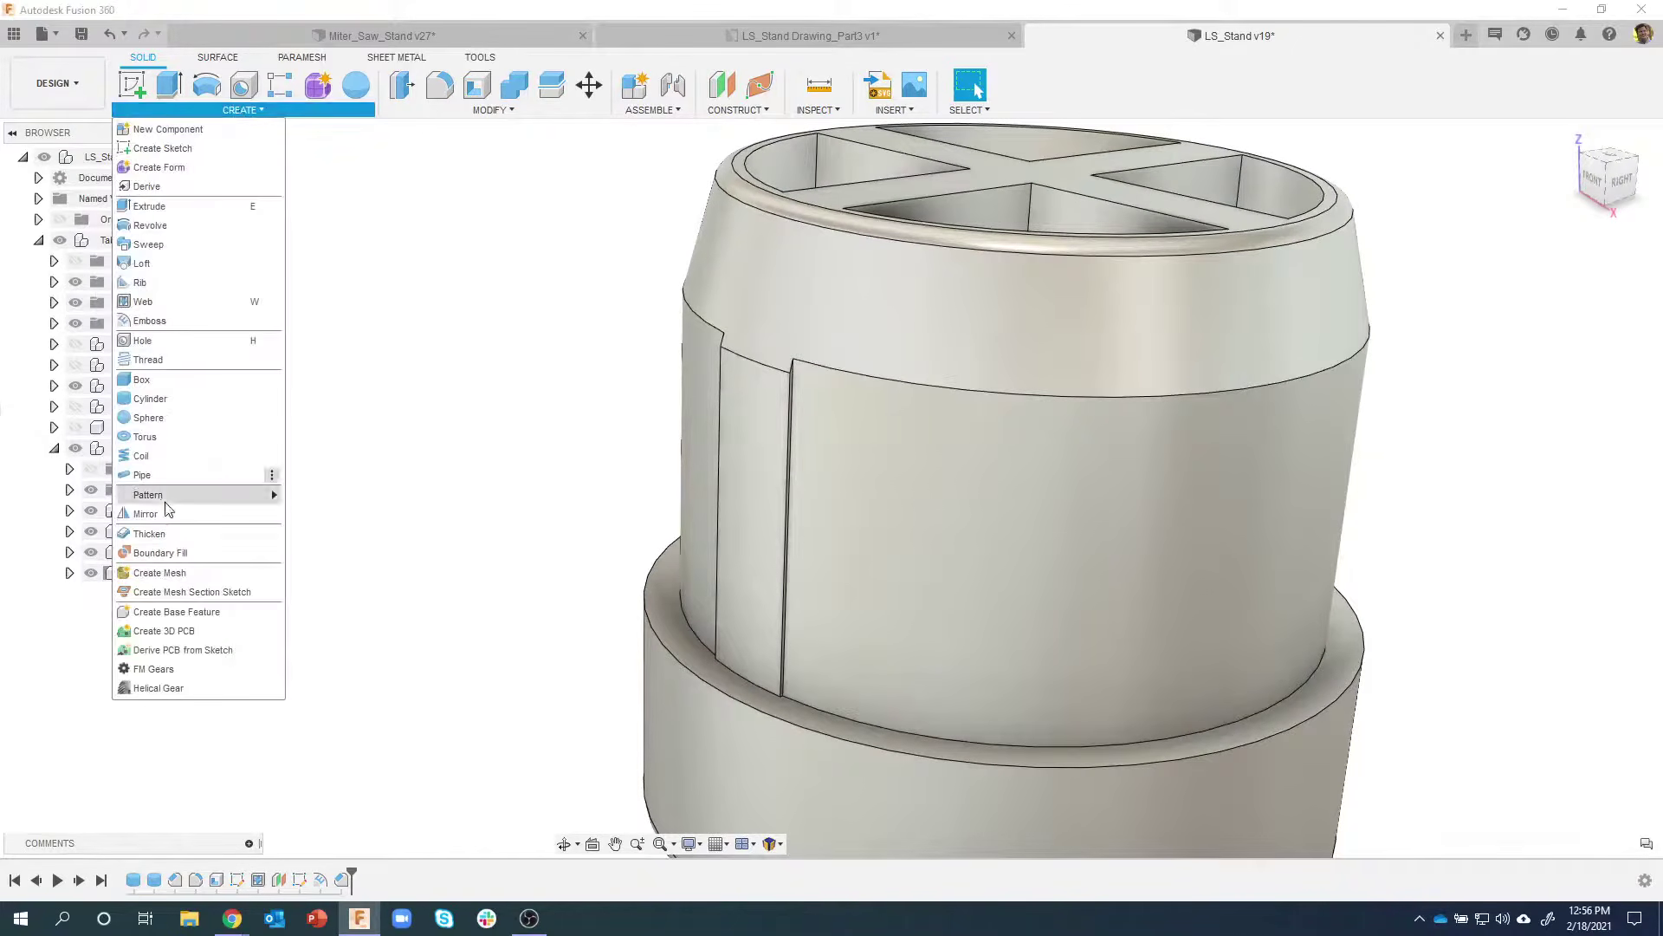
{"action": "mouse_move", "coordinate": [167, 502]}
{"action": "left_click", "coordinate": [332, 514]}
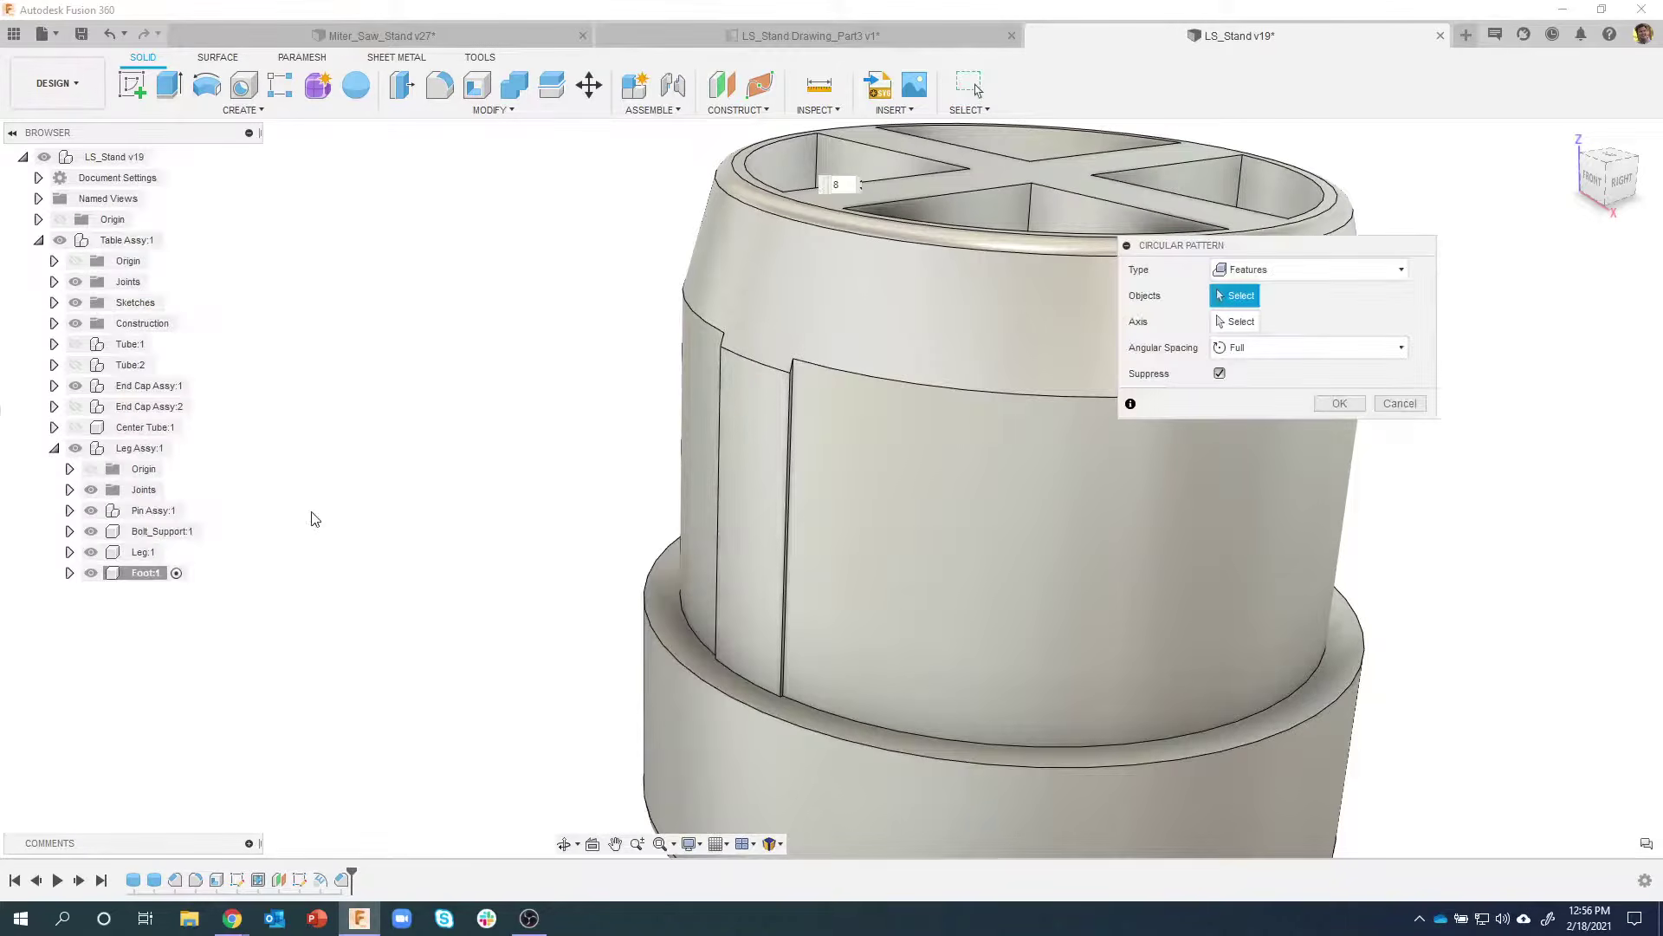
{"action": "left_click_drag", "start_coordinate": [1297, 256], "coordinate": [1457, 279]}
{"action": "left_click", "coordinate": [1461, 293]}
{"action": "left_click", "coordinate": [1427, 316]}
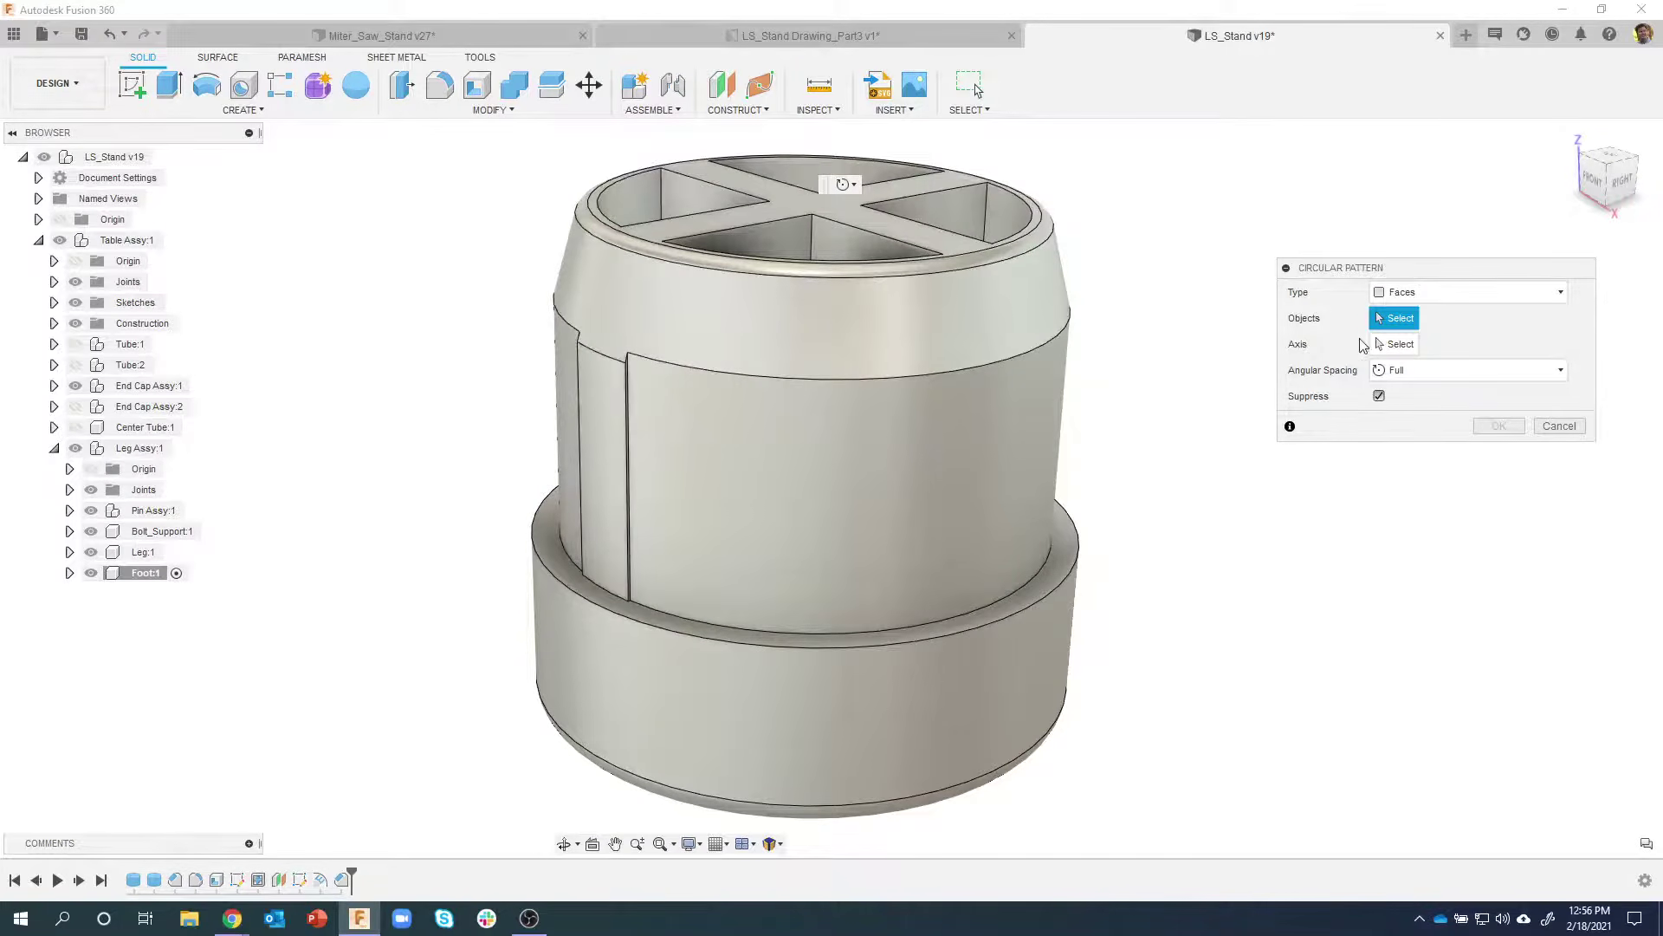
{"action": "left_click", "coordinate": [1441, 299]}
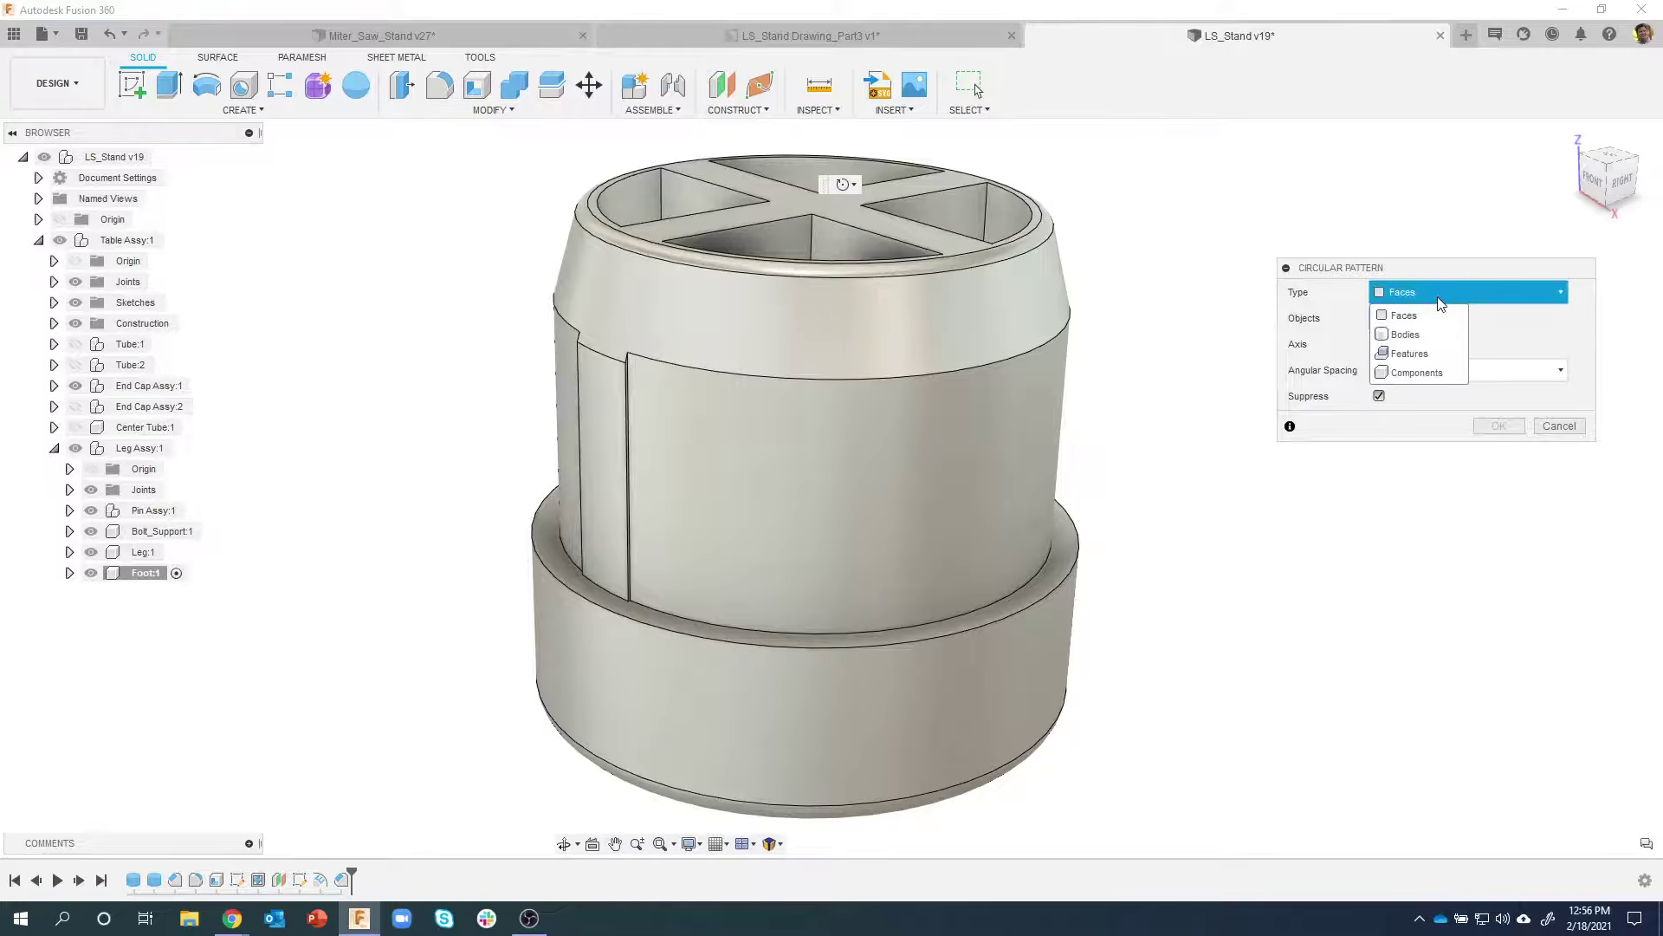
{"action": "left_click", "coordinate": [1434, 353]}
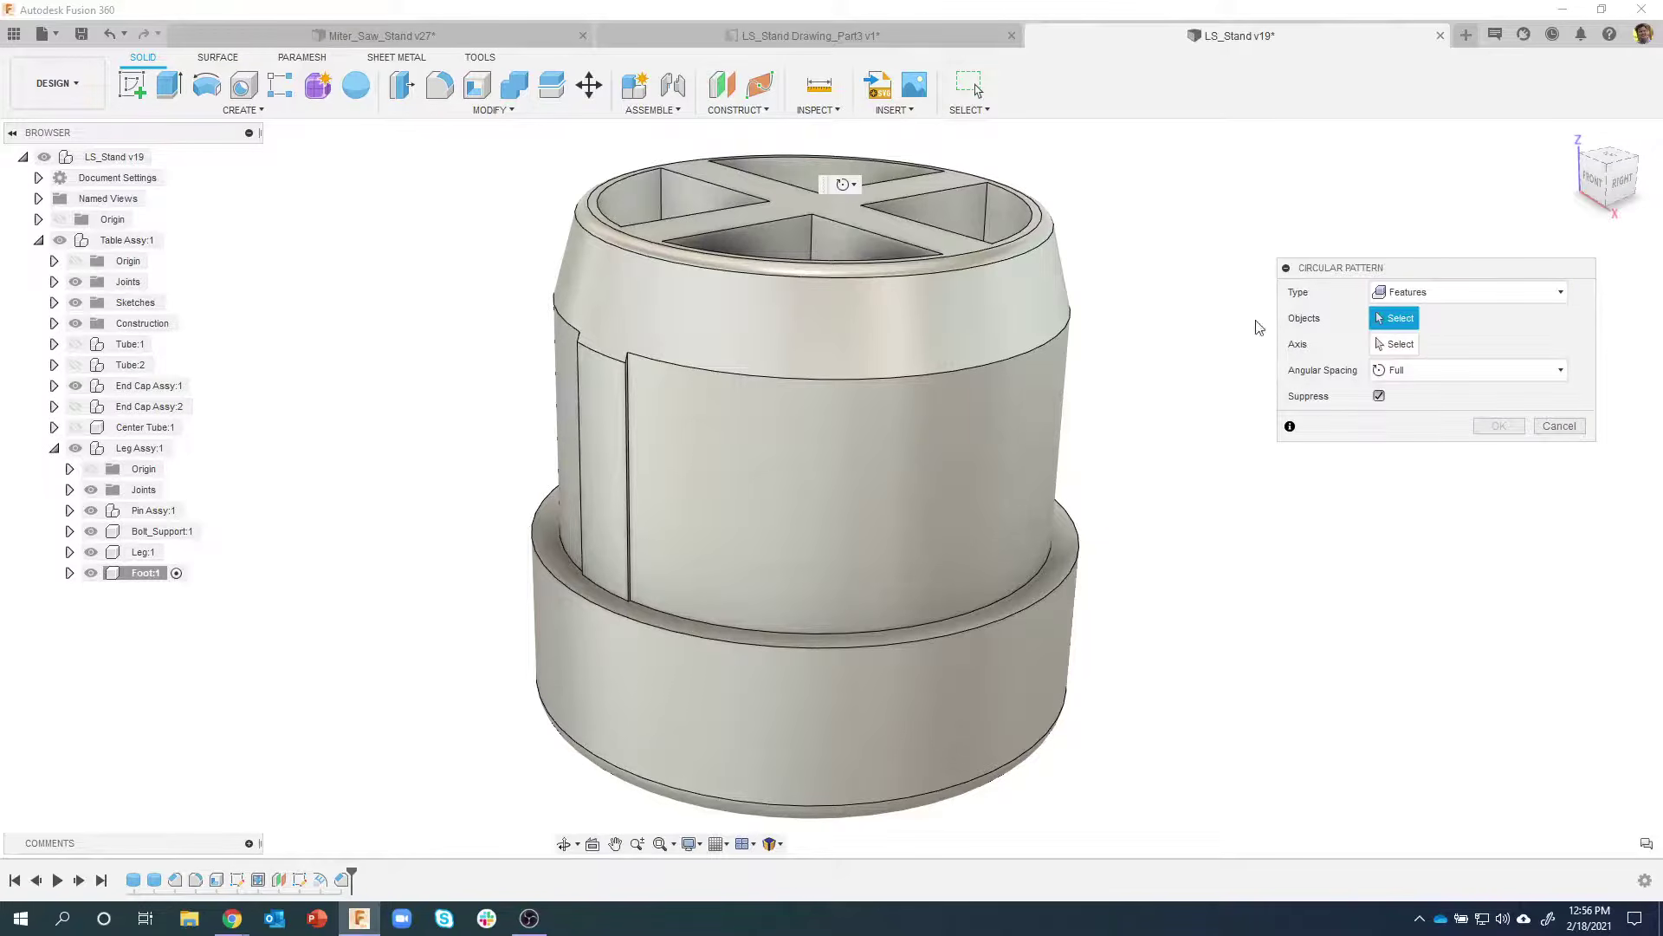
{"action": "left_click", "coordinate": [325, 882]}
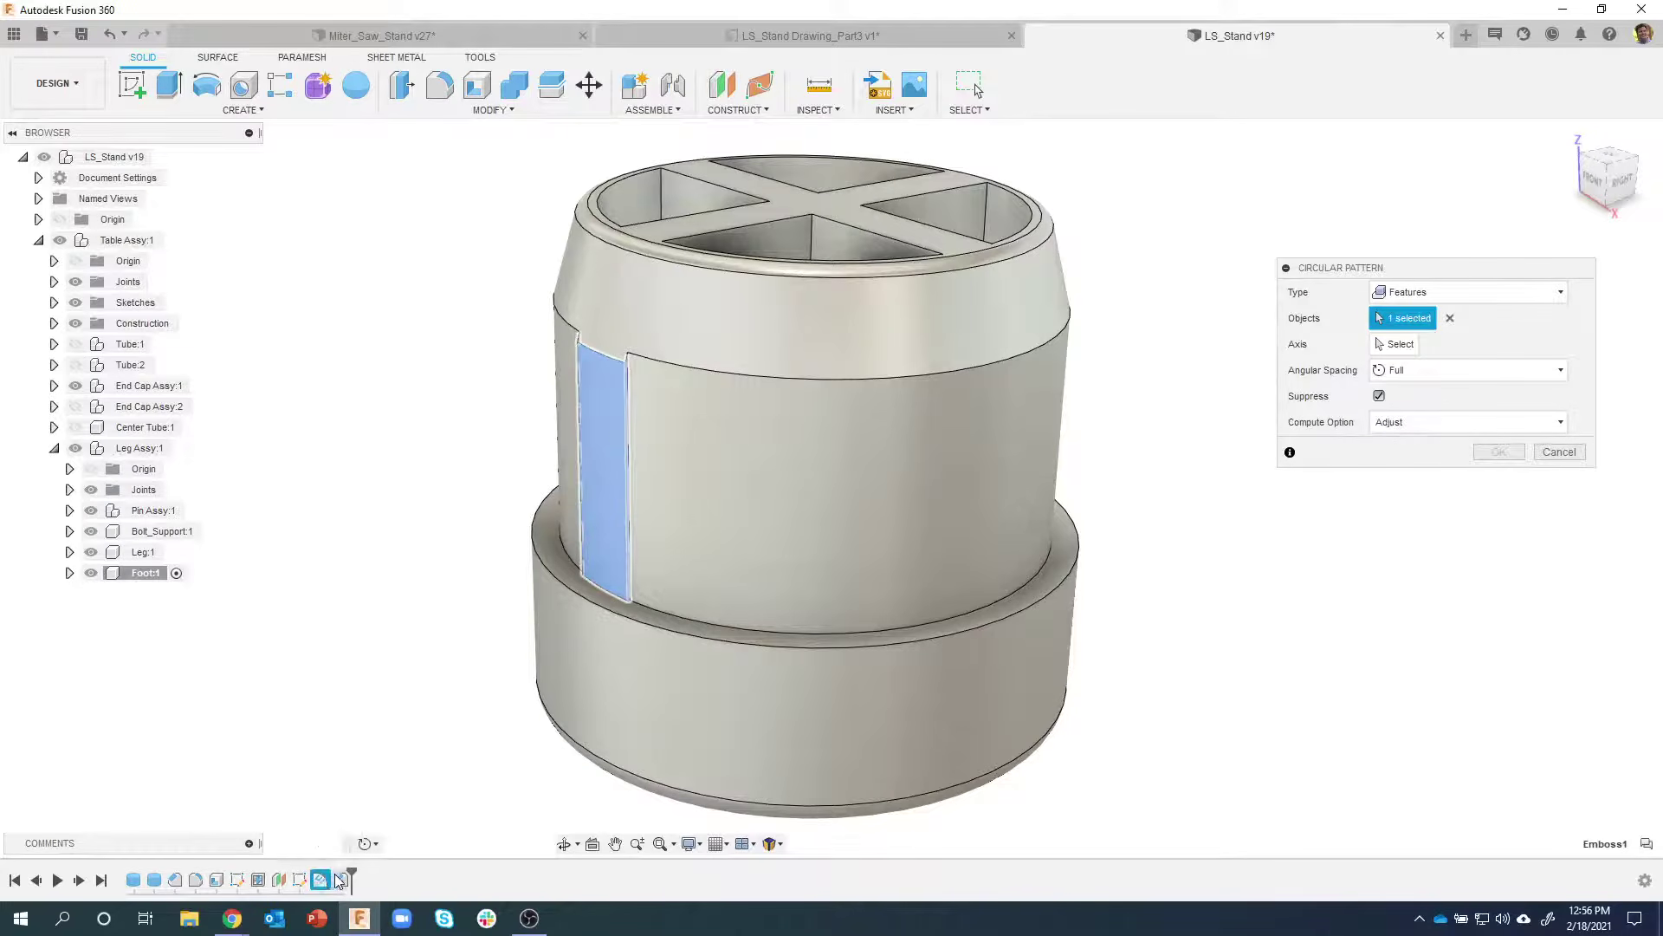
{"action": "left_click", "coordinate": [343, 881]}
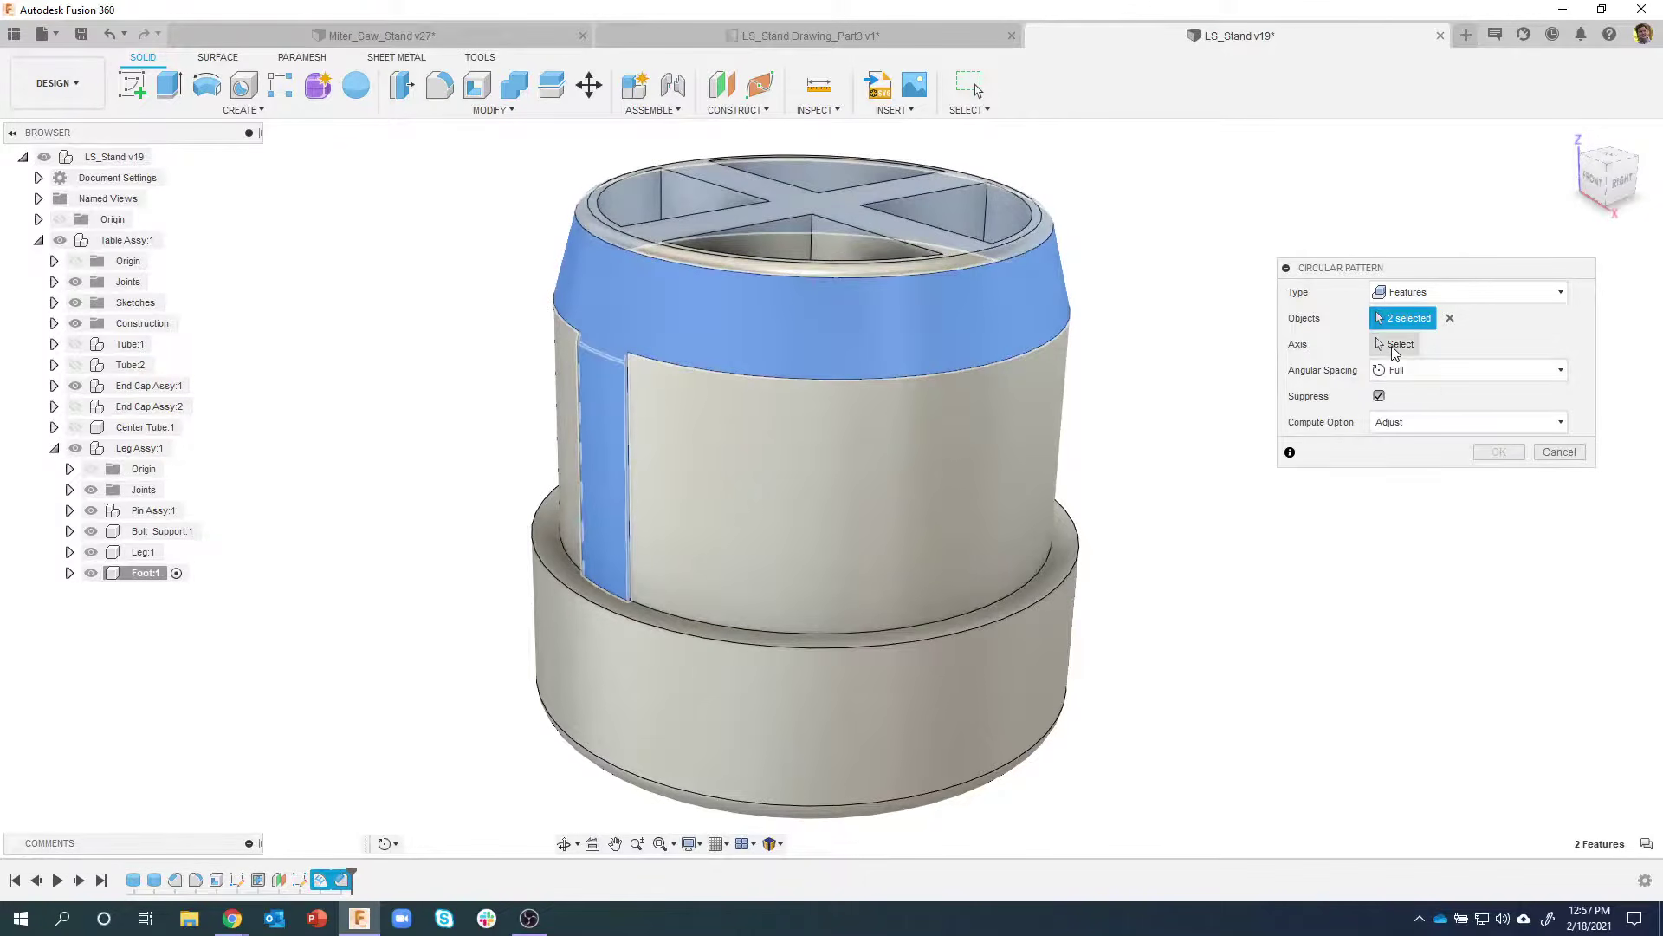
Use the flange's upper circular edge as the pattern axis and create 8 rib instances over the full circle
{"action": "left_click", "coordinate": [1395, 345]}
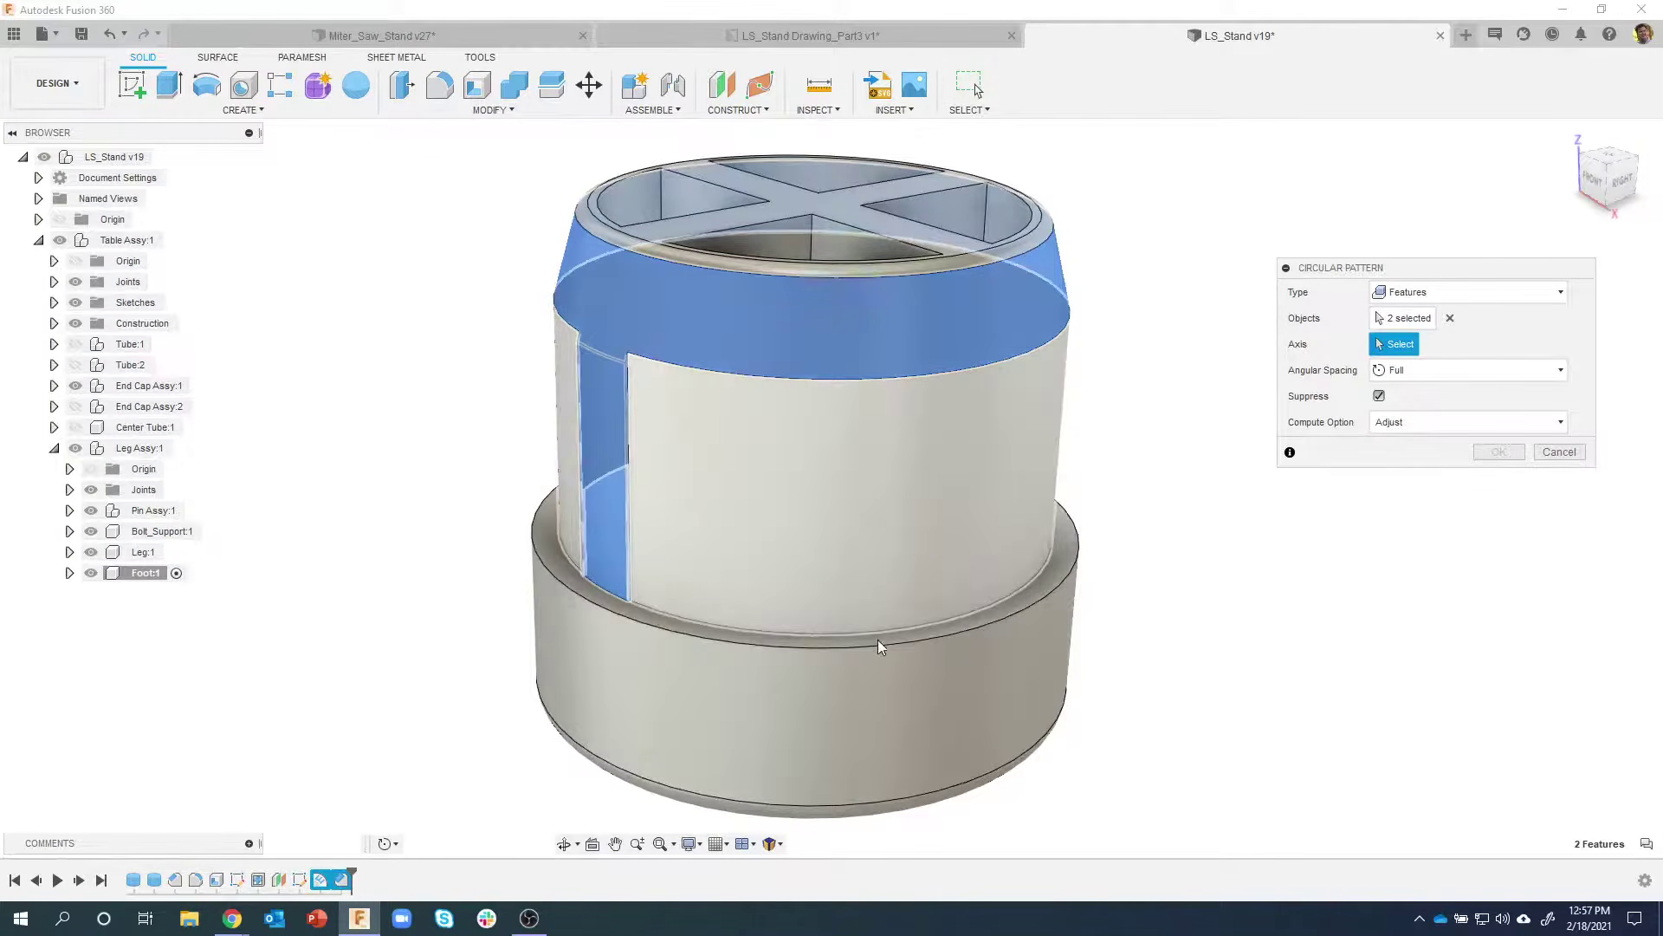
{"action": "left_click", "coordinate": [876, 647]}
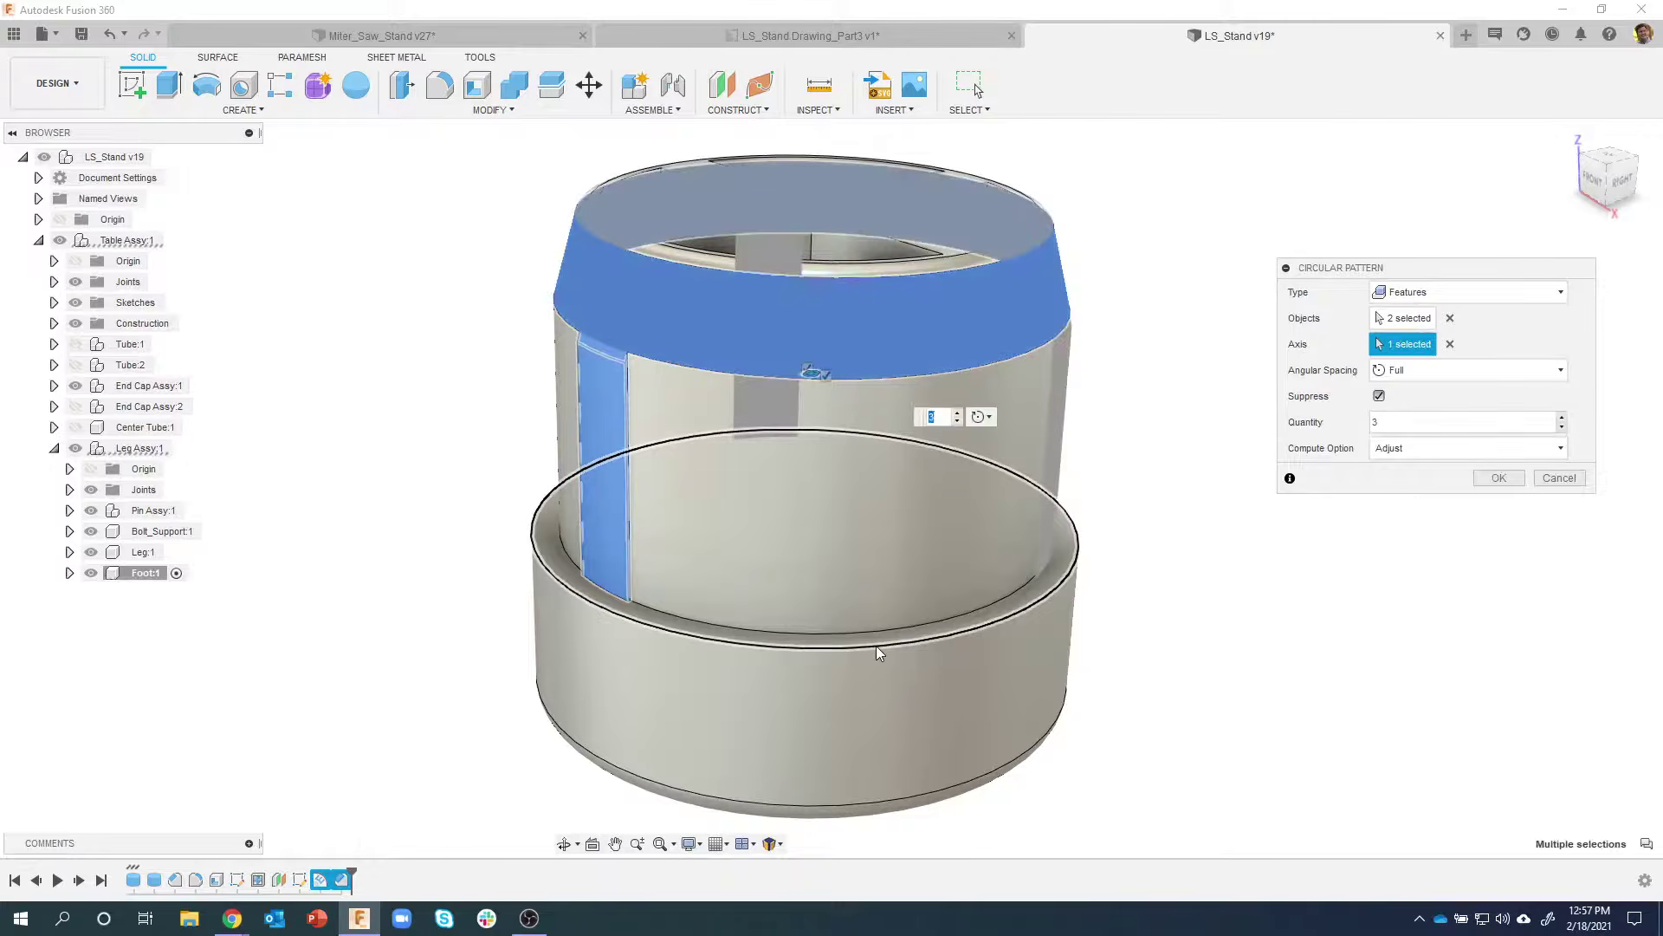
{"action": "left_click", "coordinate": [958, 413]}
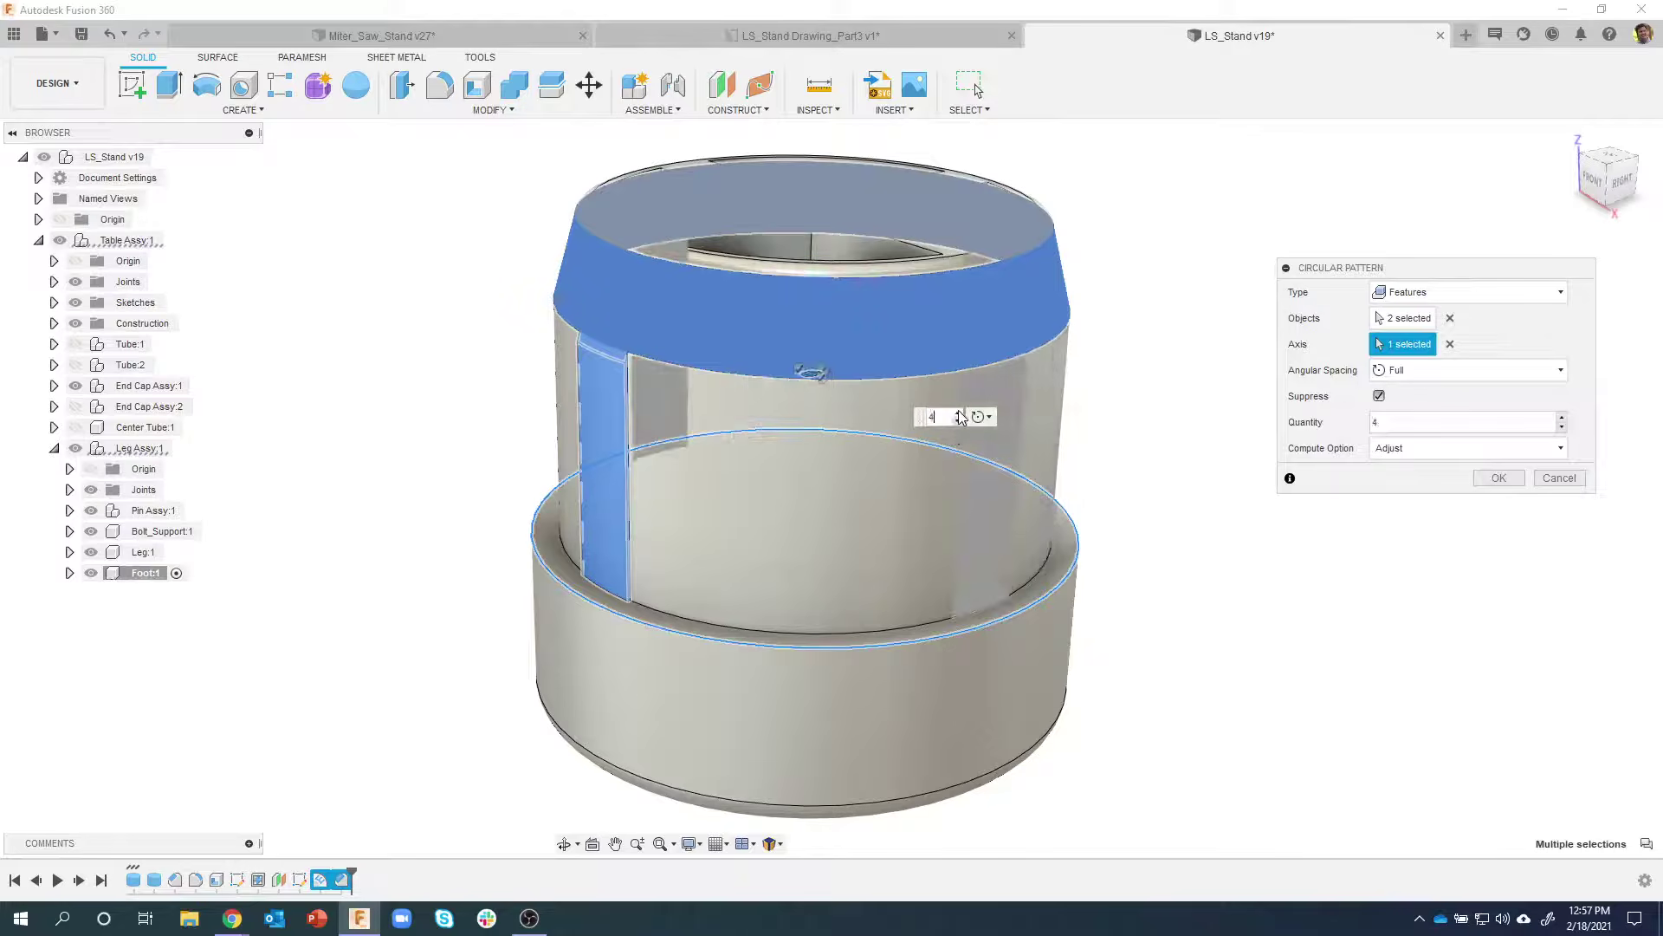
{"action": "left_click", "coordinate": [958, 413]}
{"action": "left_click", "coordinate": [958, 413]}
{"action": "left_click", "coordinate": [959, 413]}
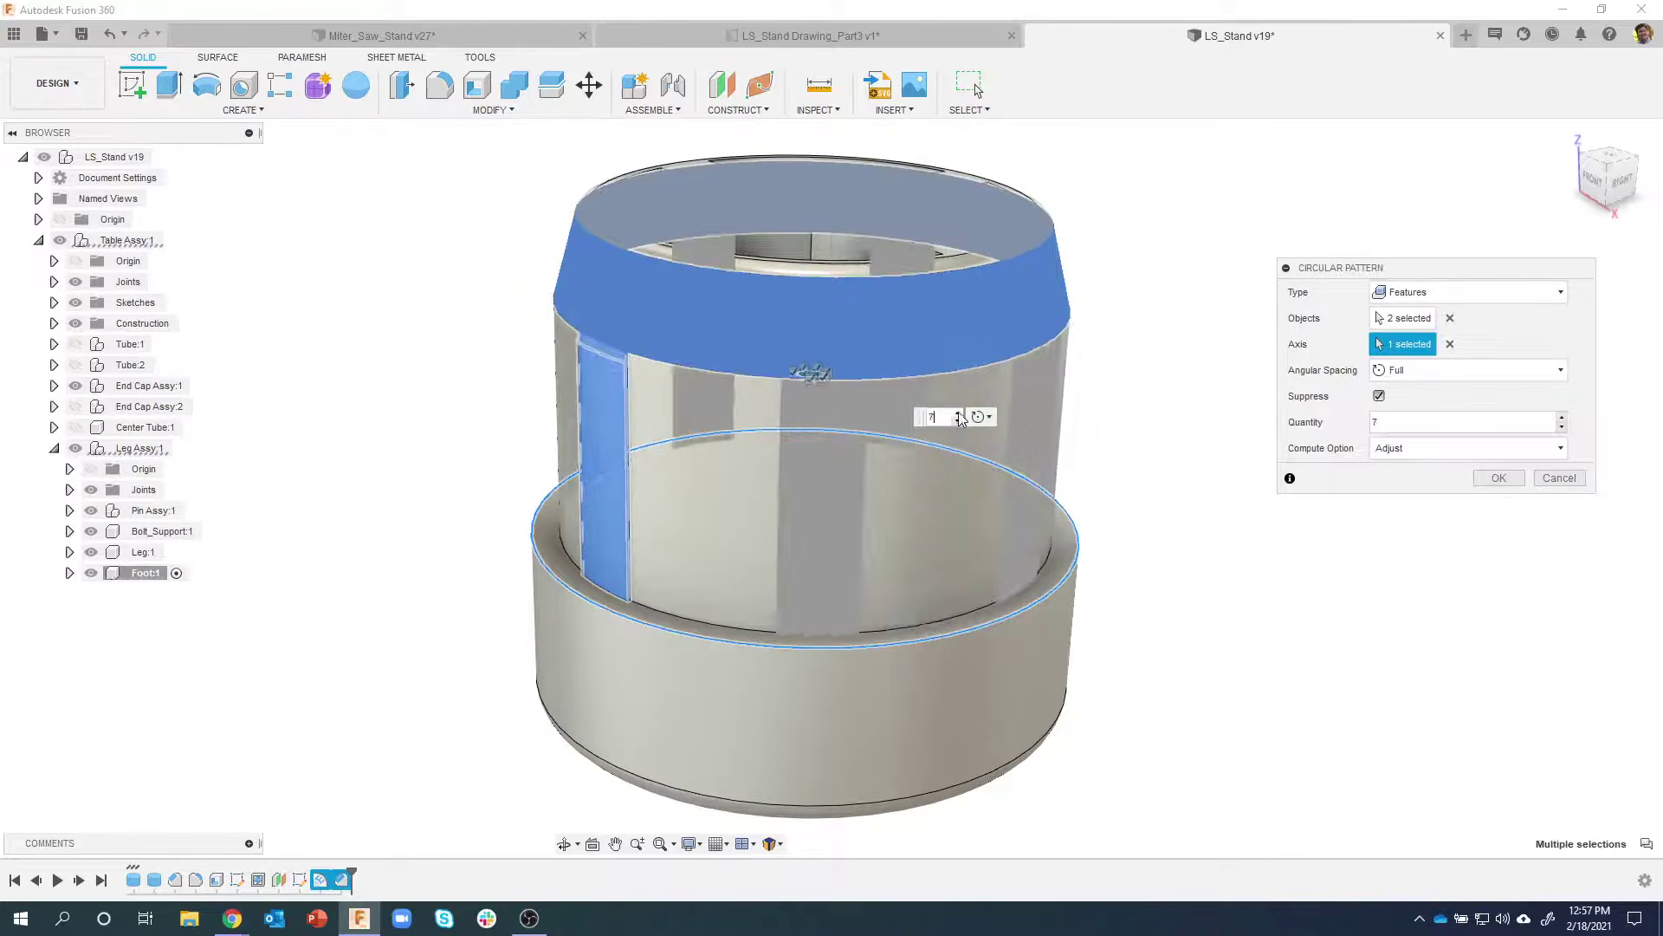
{"action": "left_click", "coordinate": [959, 413]}
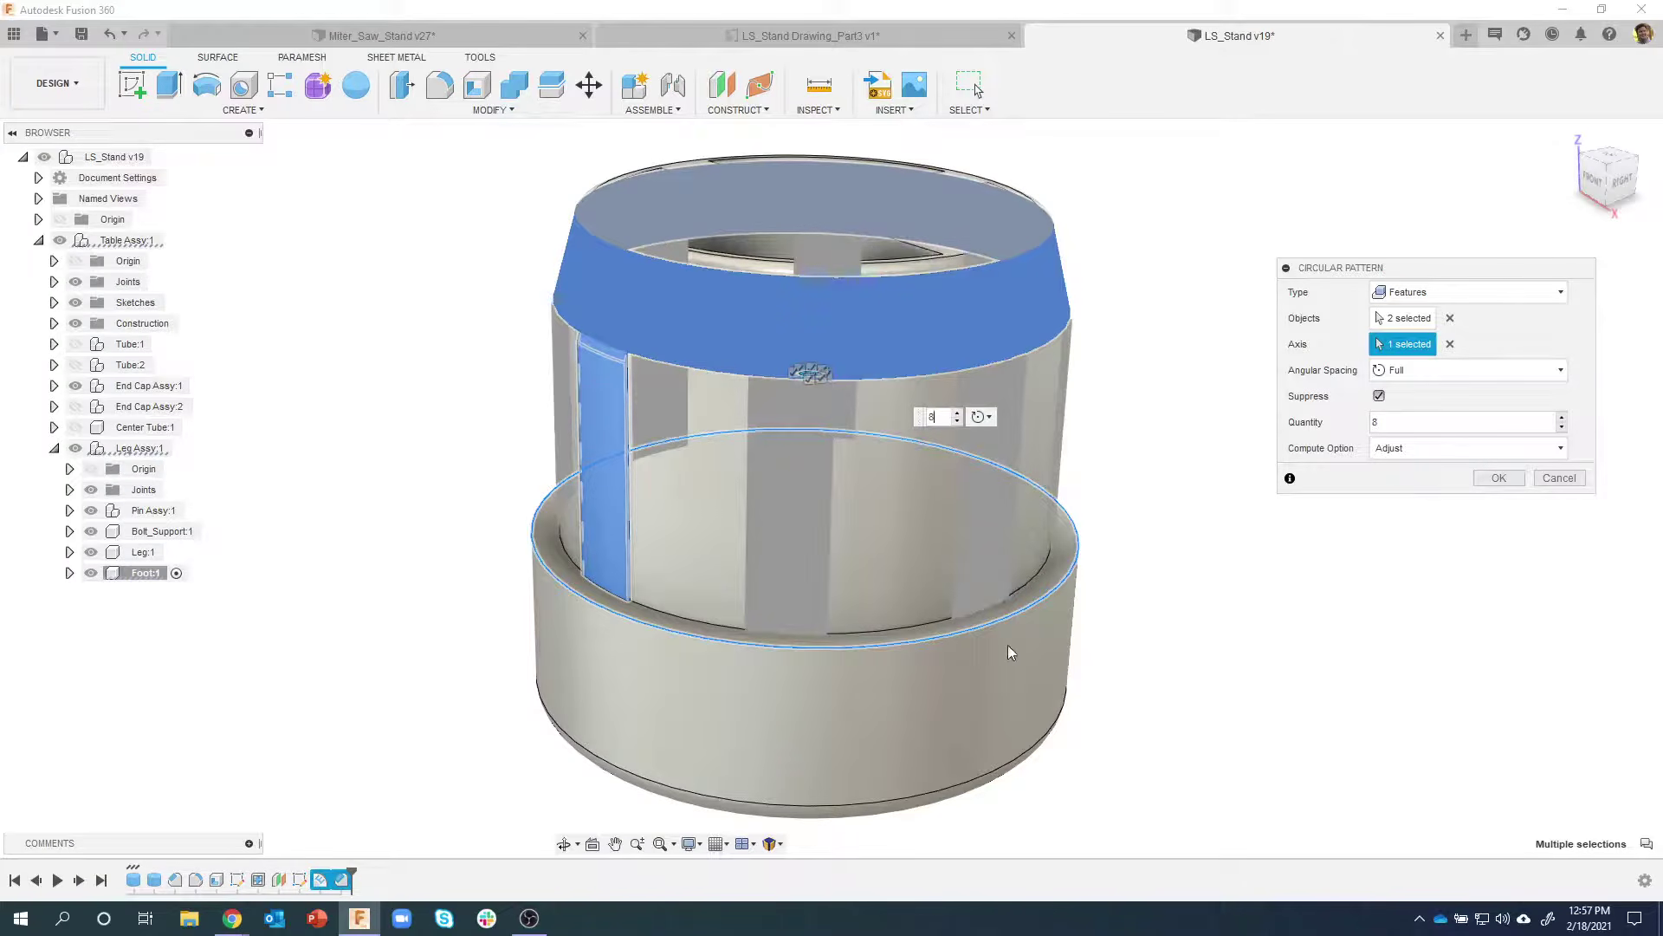
{"action": "left_click", "coordinate": [1492, 476]}
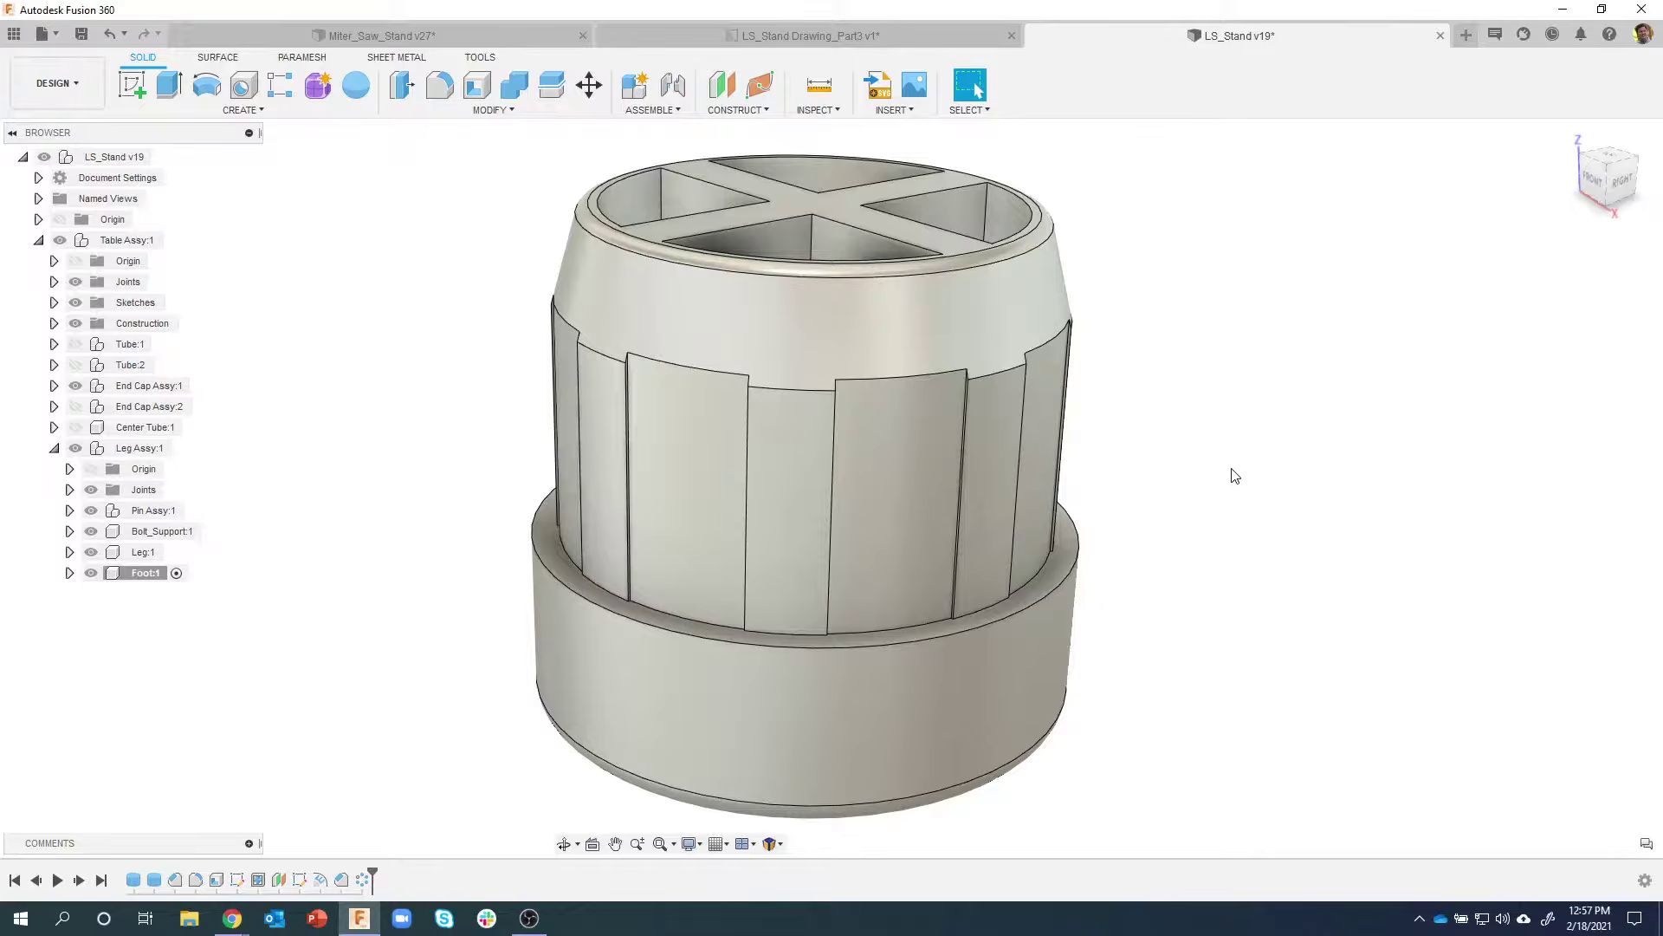
{"action": "middle_click_drag", "start_coordinate": [1235, 475], "coordinate": [1237, 520], "text": "shift"}
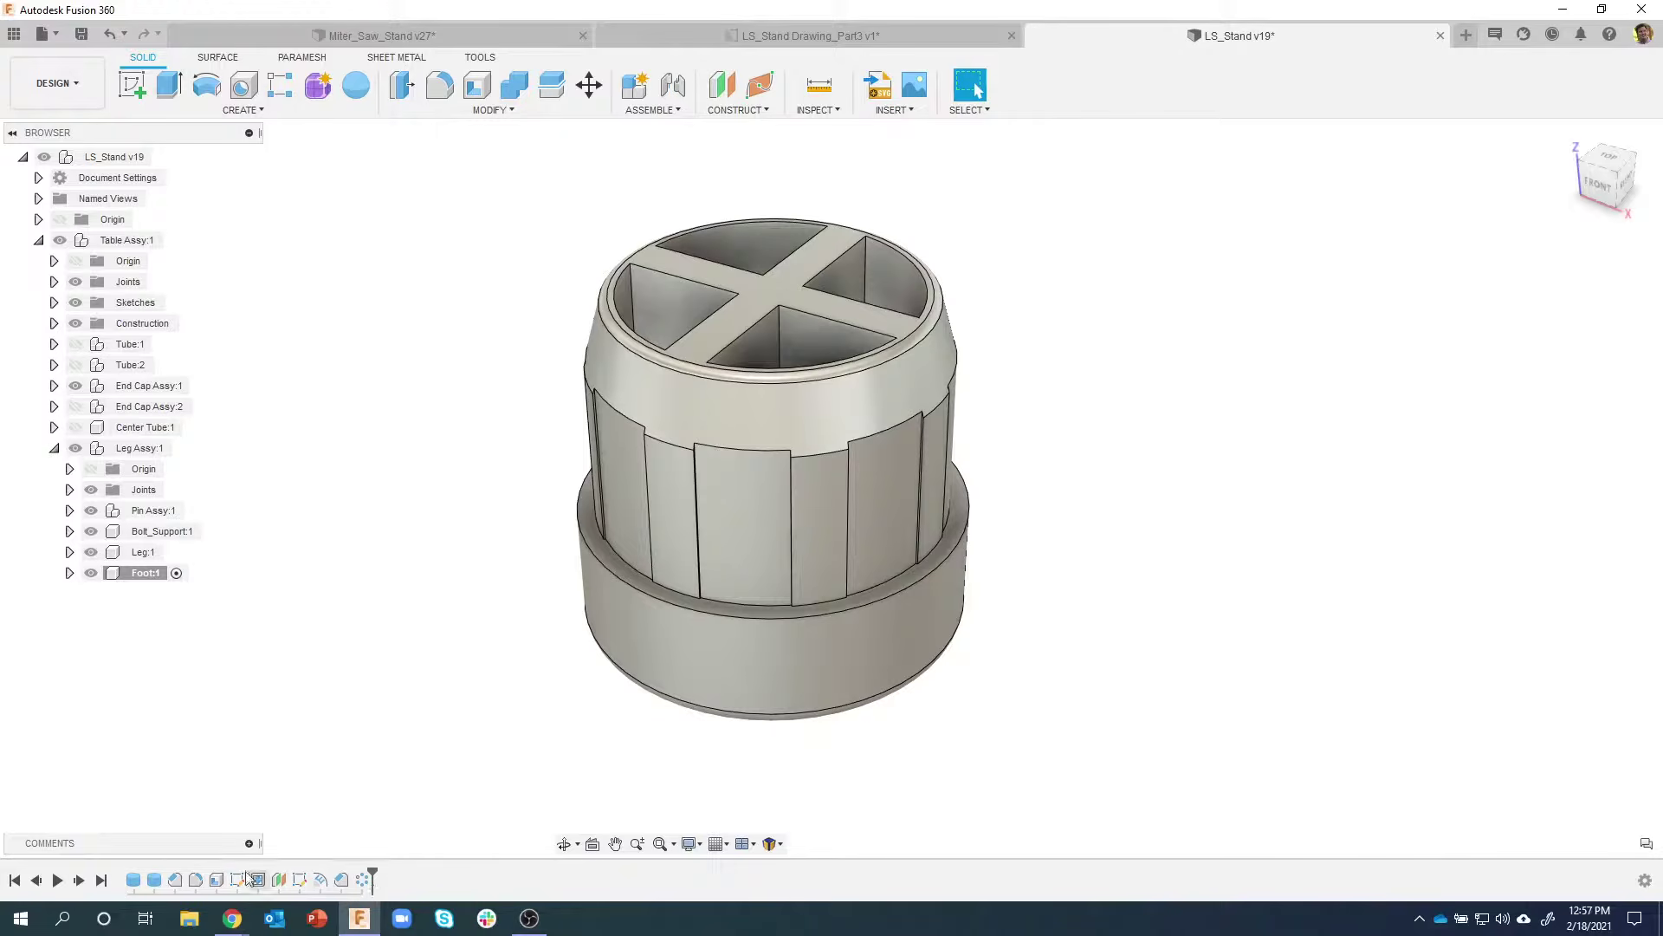
{"action": "middle_click_drag", "start_coordinate": [867, 737], "coordinate": [841, 310], "text": "shift"}
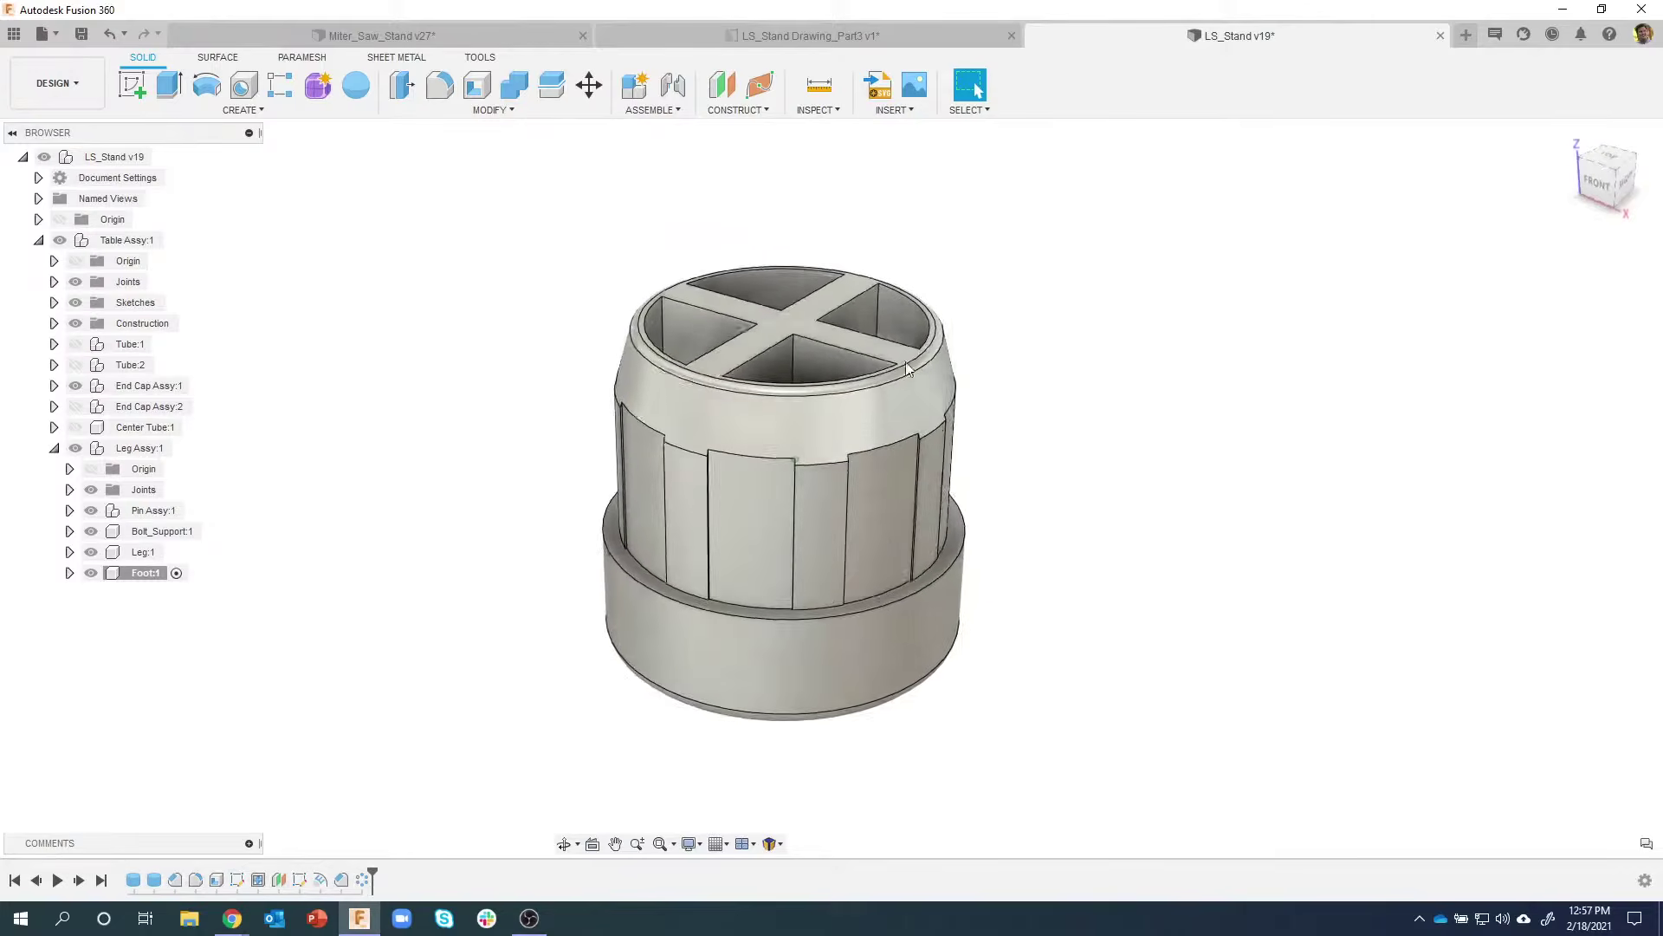
{"action": "middle_click_drag", "start_coordinate": [1162, 548], "coordinate": [848, 575], "text": "shift"}
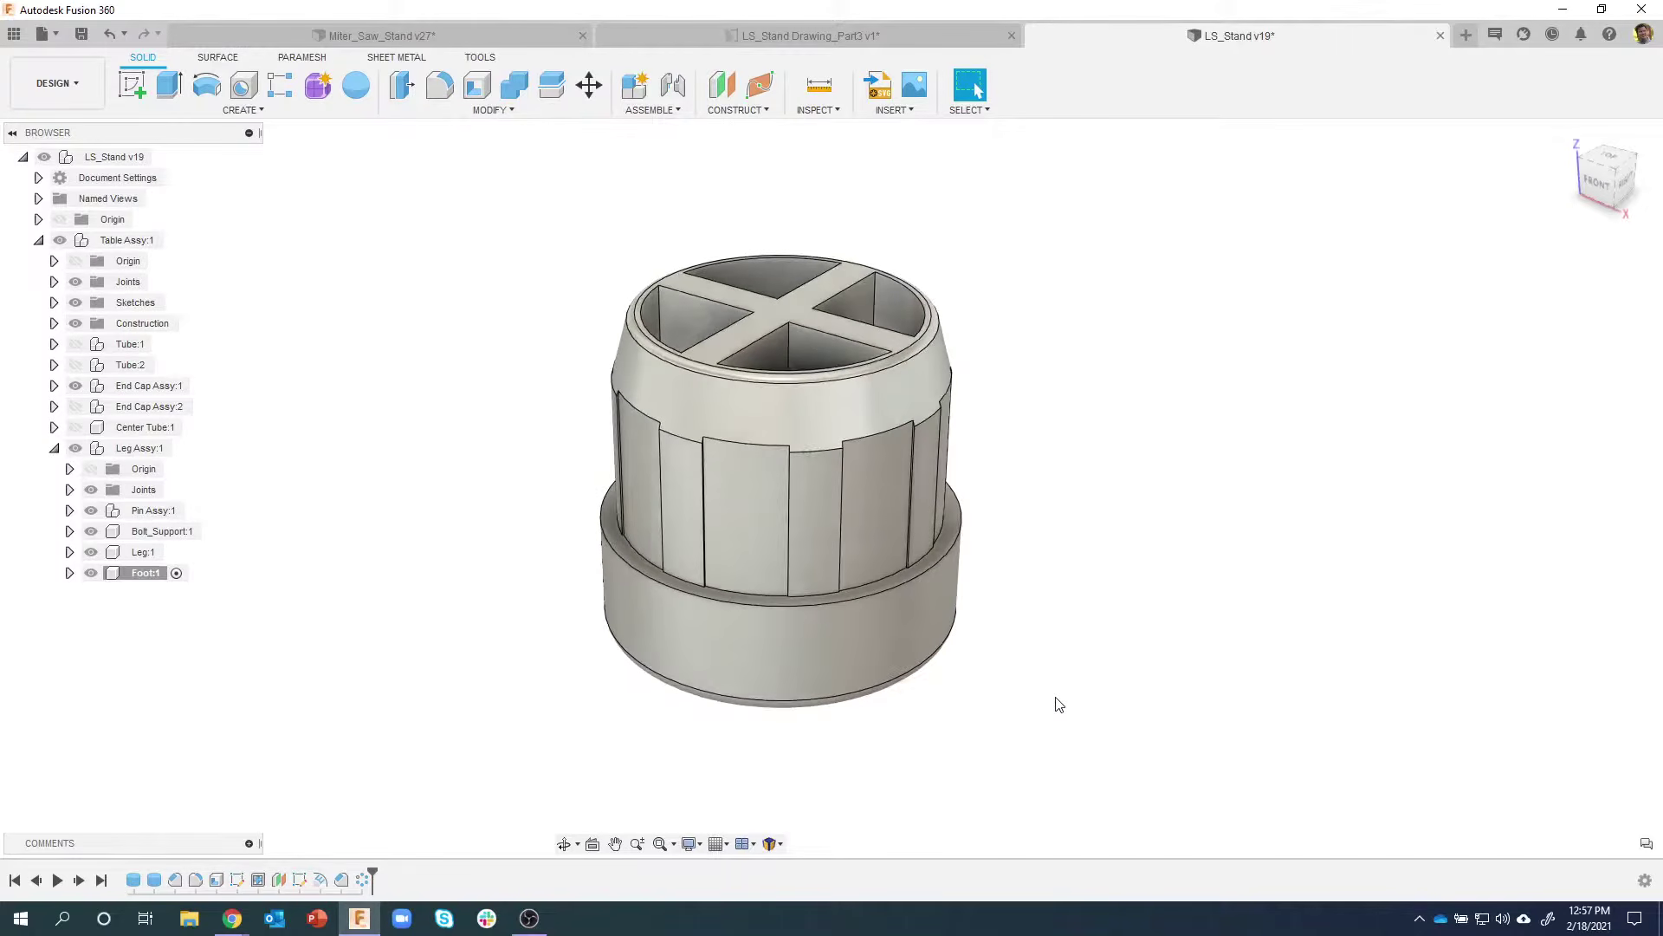
Apply the dark grey appearance already used in this design to the whole foot body
{"action": "scroll", "coordinate": [1040, 739], "scroll_direction": "down", "scroll_amount": 2}
{"action": "scroll", "coordinate": [1066, 624], "scroll_direction": "down", "scroll_amount": 2}
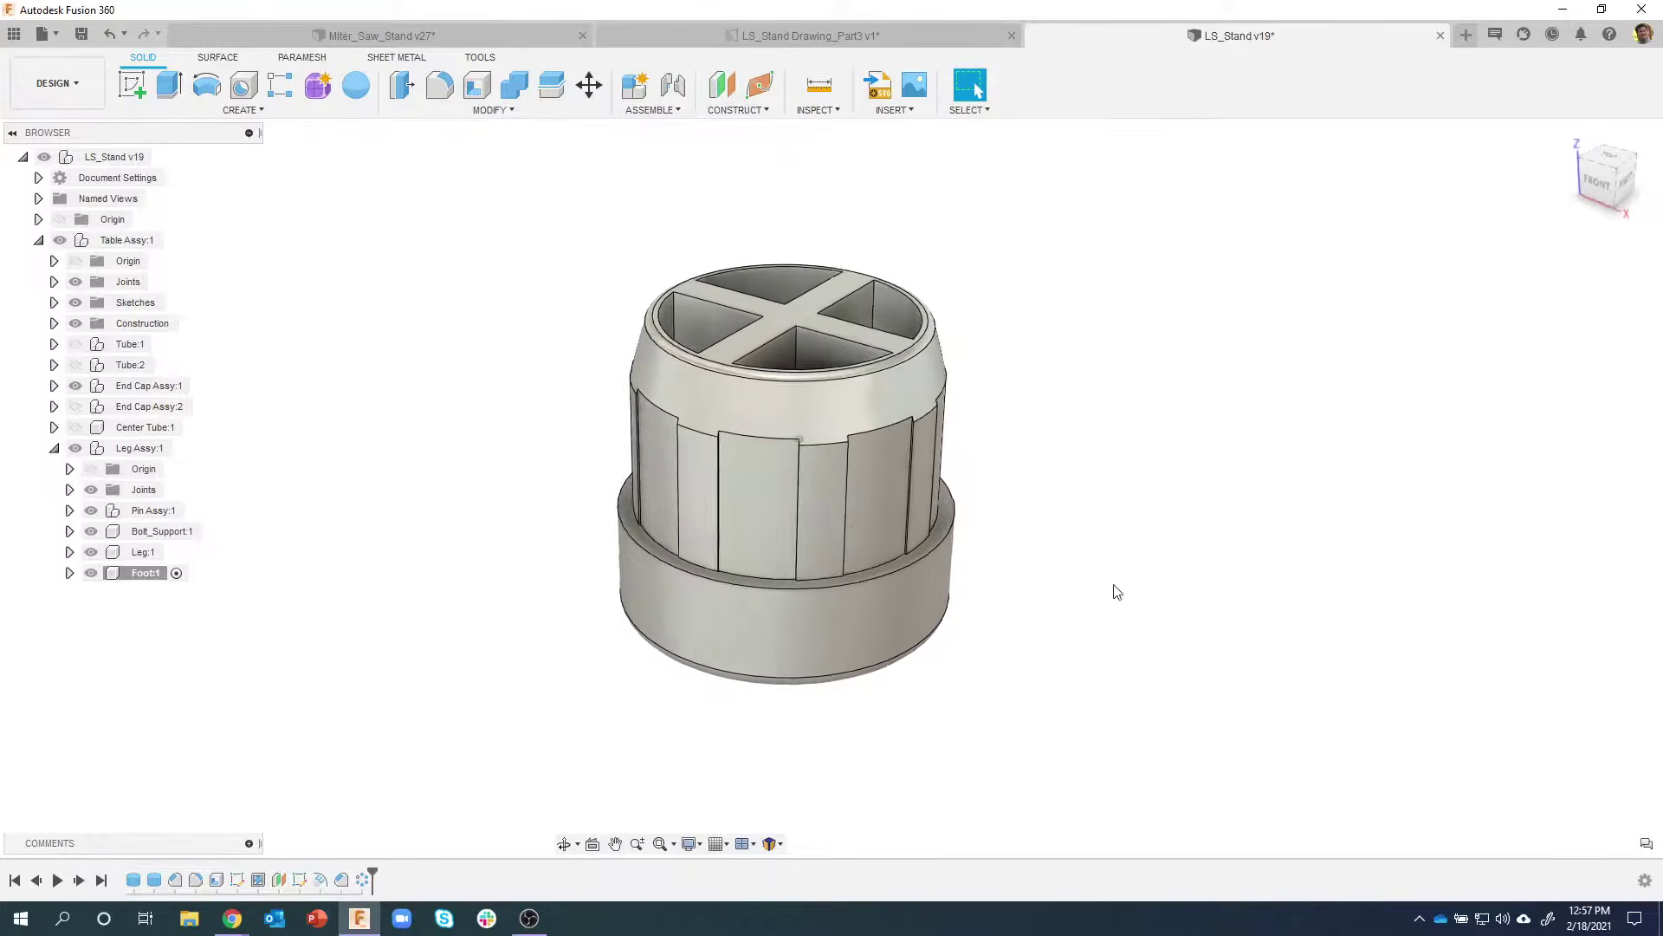
{"action": "scroll", "coordinate": [662, 445], "scroll_direction": "up", "scroll_amount": 1}
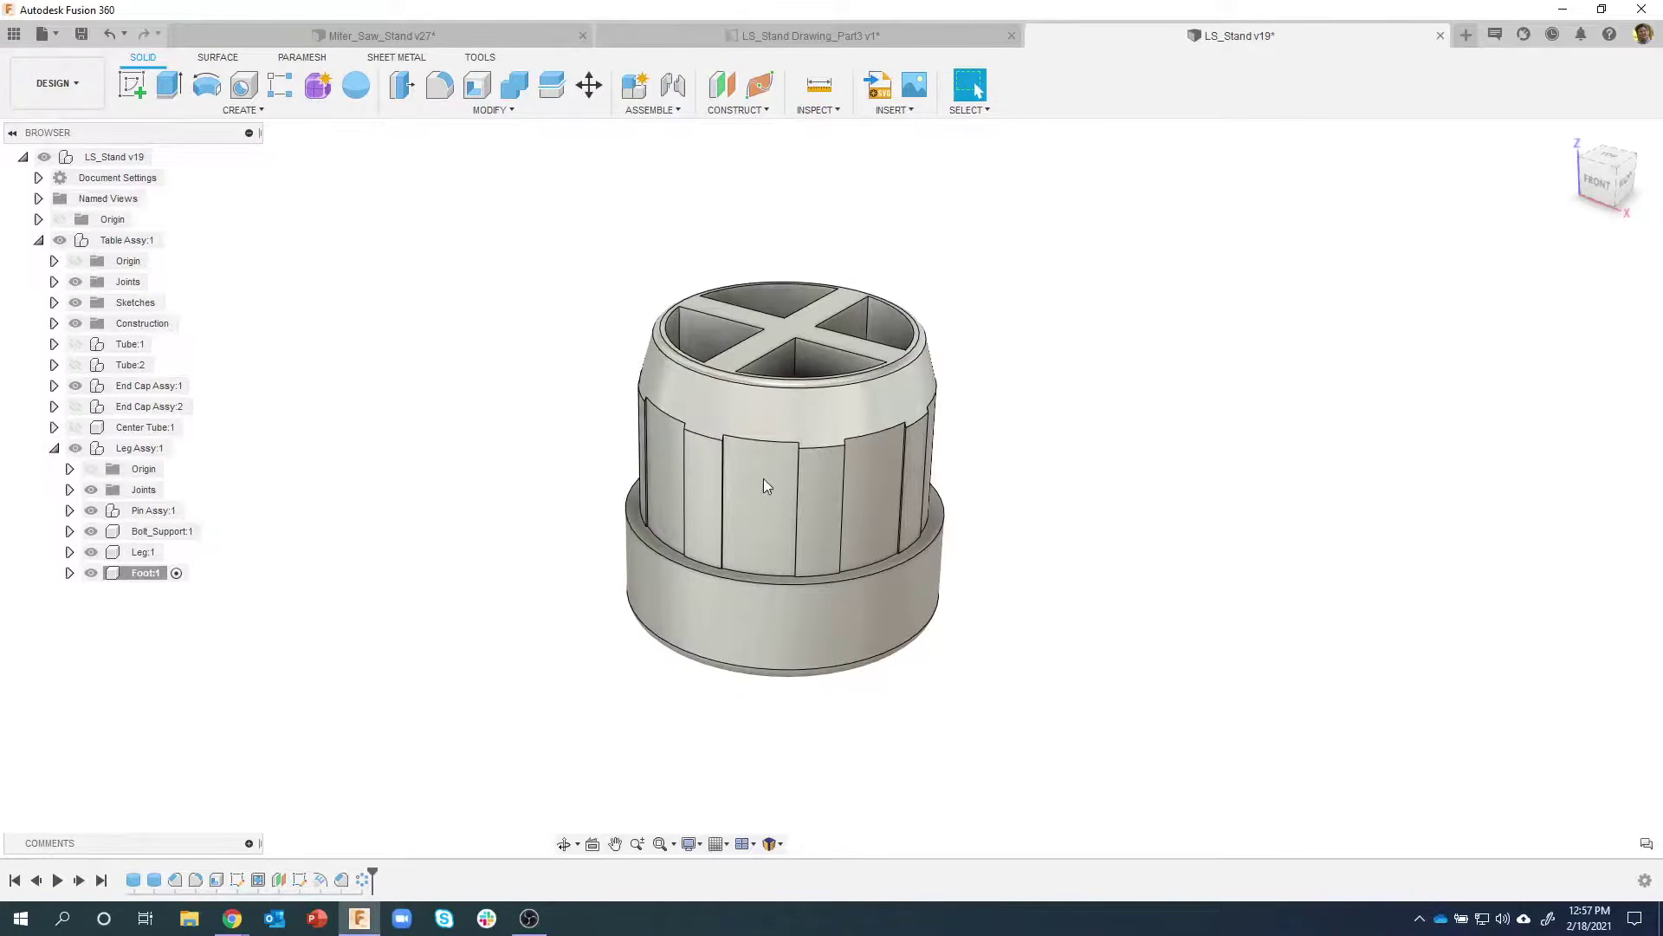
{"action": "key", "text": "a"}
{"action": "left_click_drag", "start_coordinate": [1421, 388], "coordinate": [882, 423]}
{"action": "middle_click_drag", "start_coordinate": [1118, 628], "coordinate": [1170, 643], "text": "shift"}
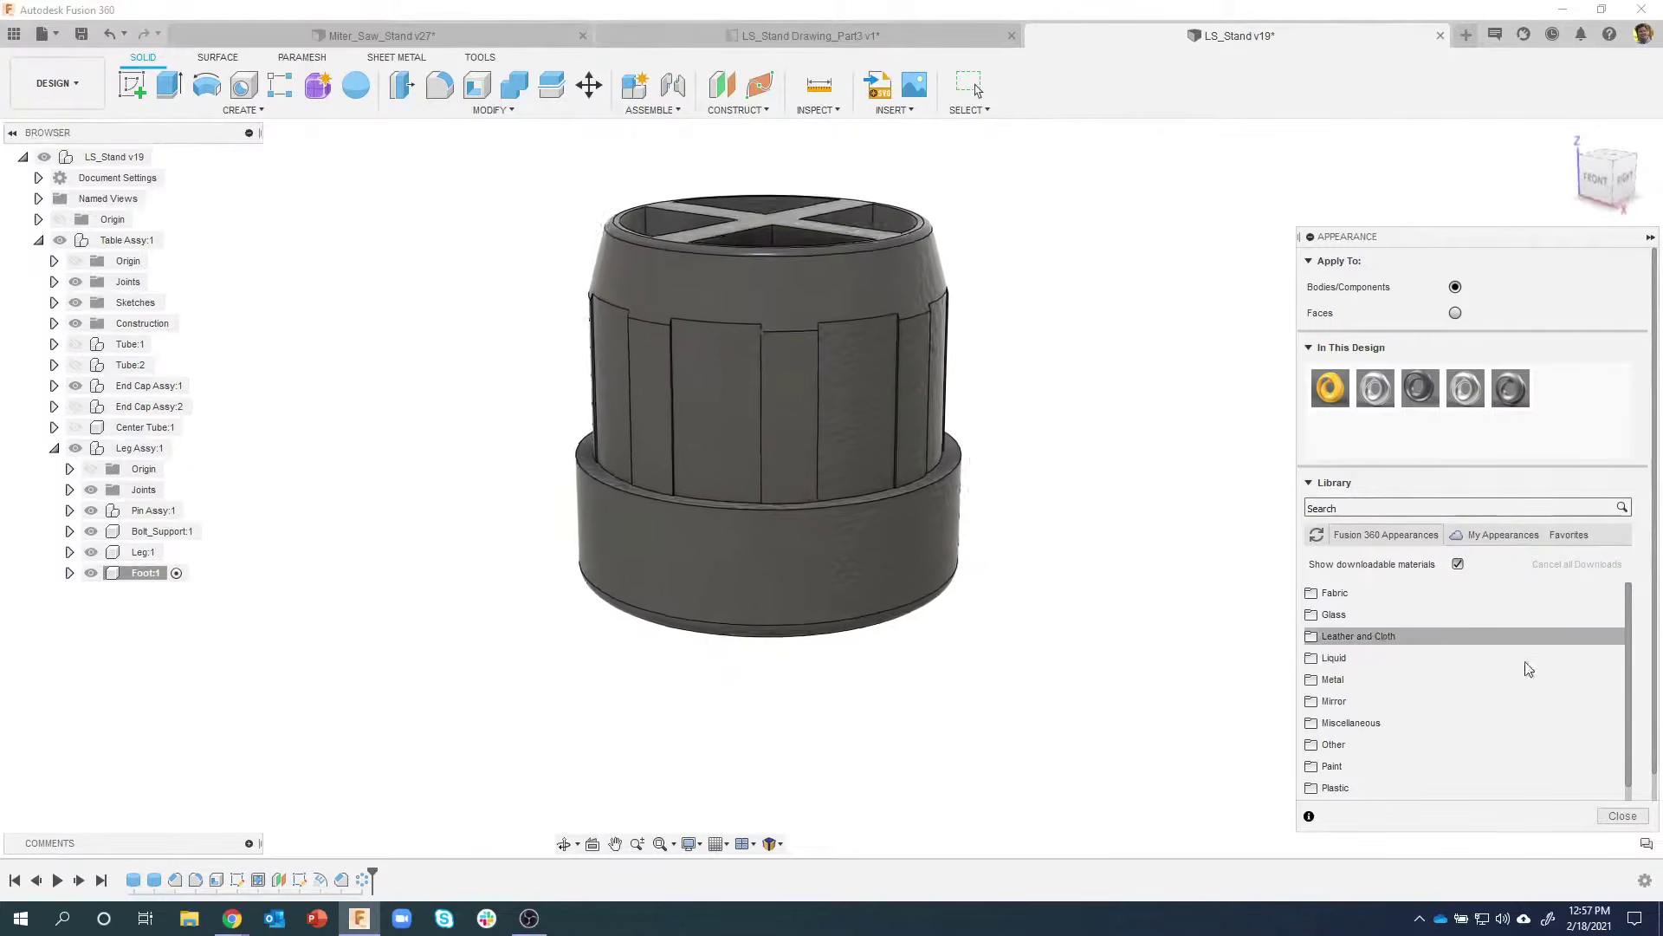
{"action": "left_click", "coordinate": [1623, 816]}
{"action": "scroll", "coordinate": [1153, 652], "scroll_direction": "down", "scroll_amount": 5}
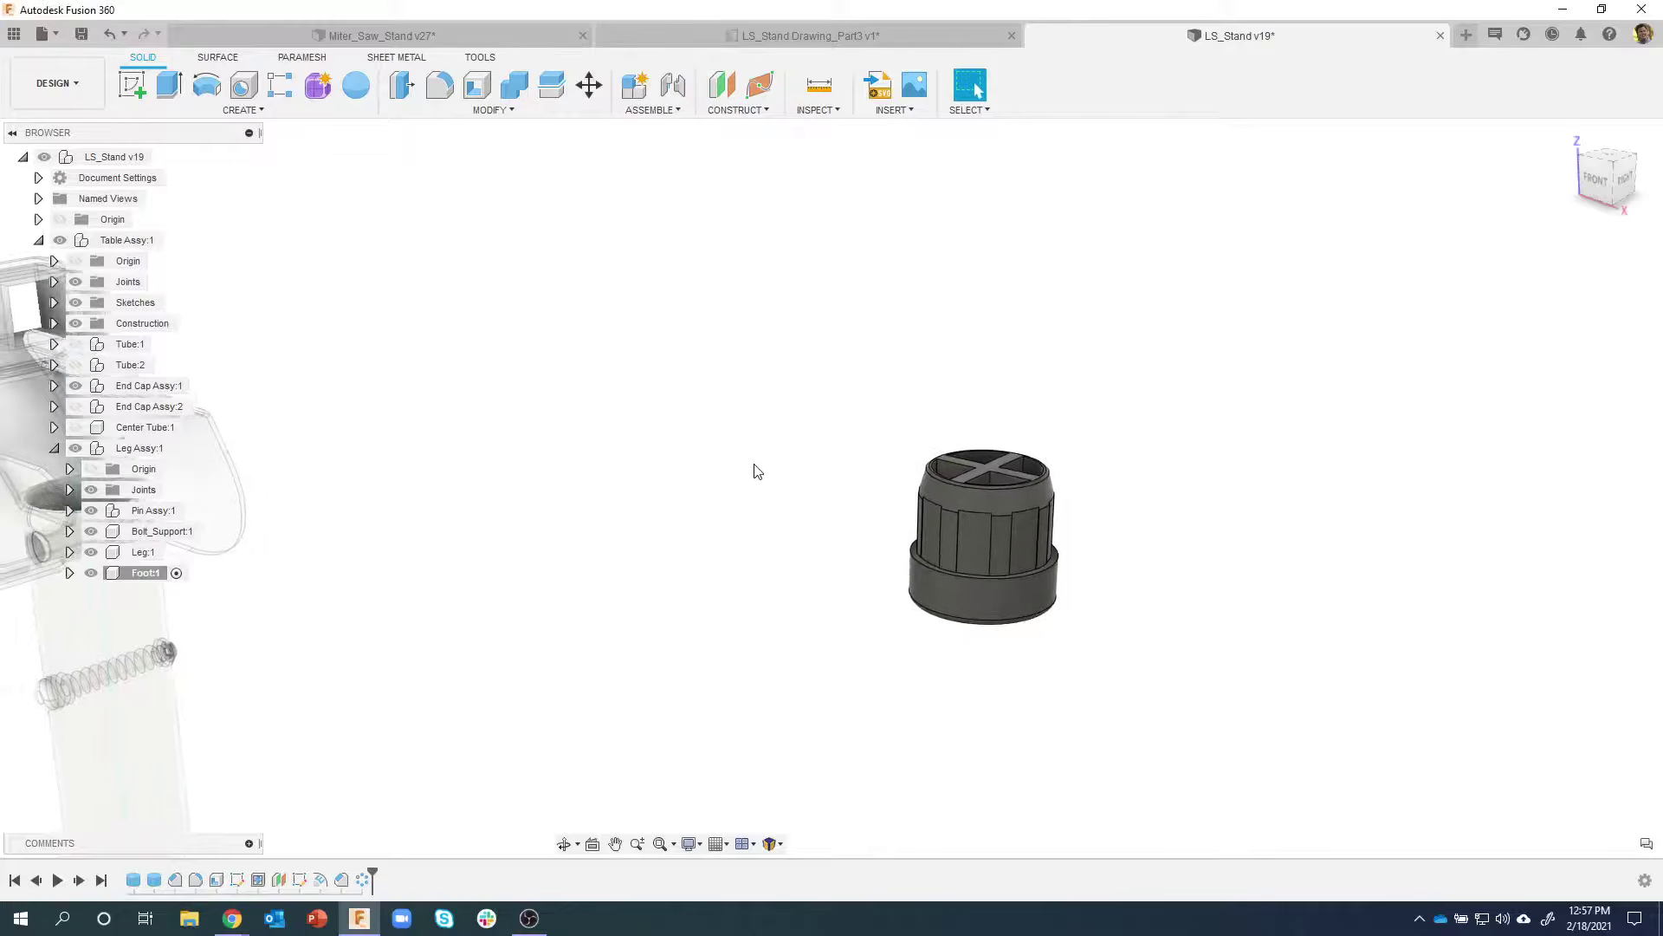
{"action": "scroll", "coordinate": [745, 467], "scroll_direction": "down", "scroll_amount": 5}
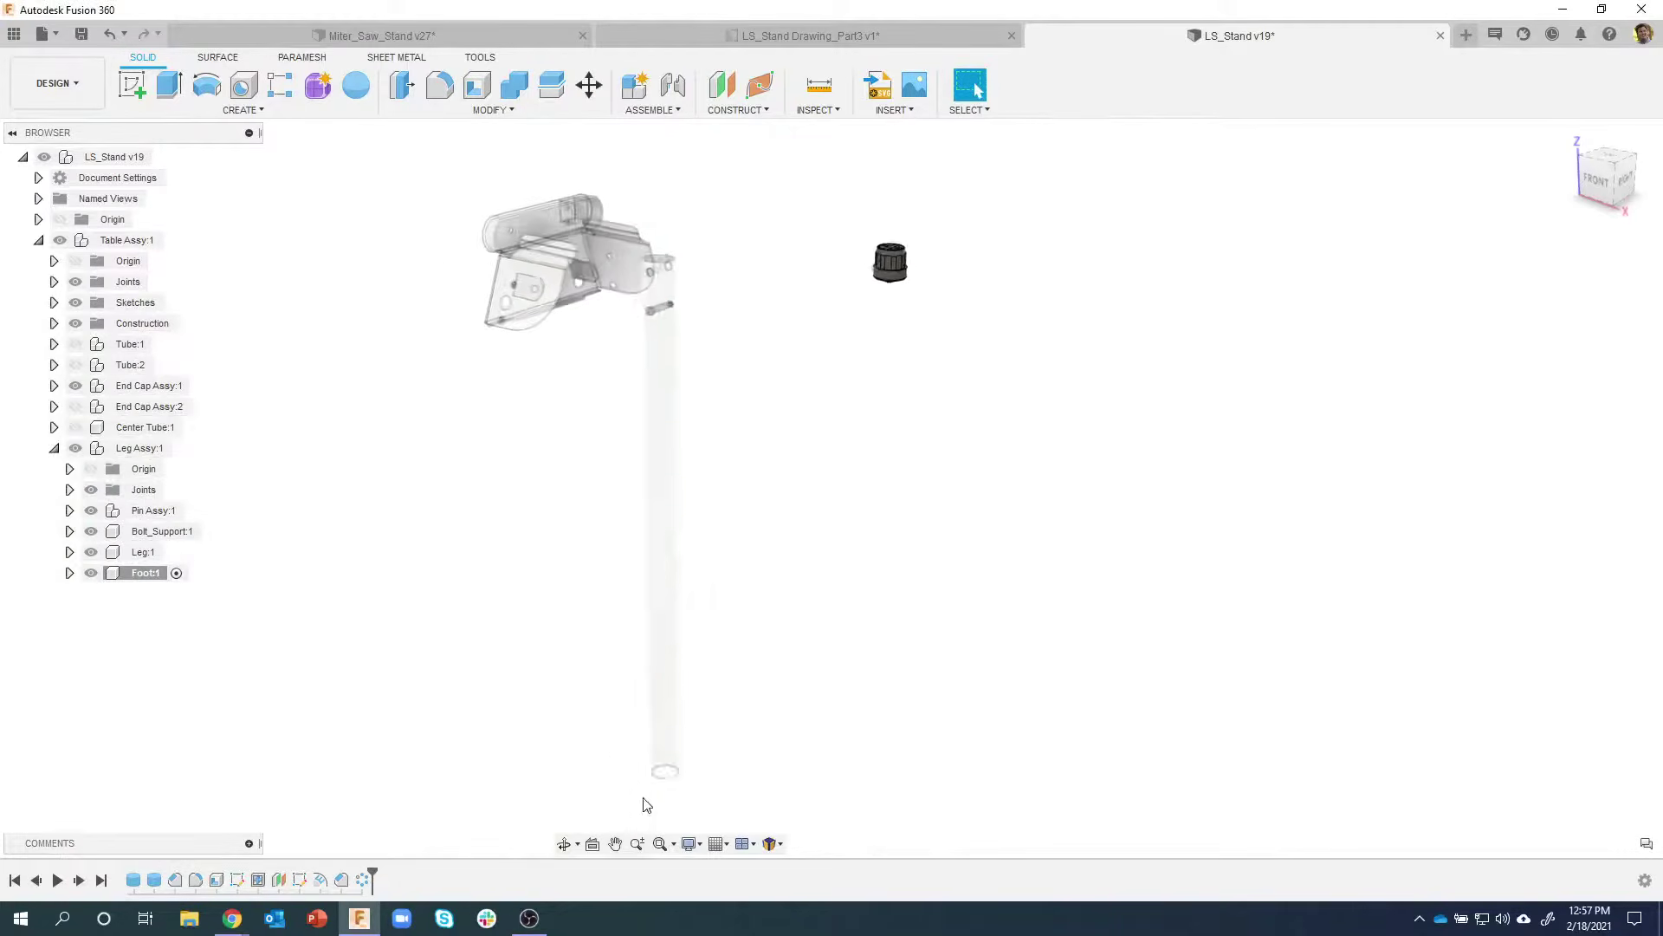
{"action": "left_click", "coordinate": [673, 86]}
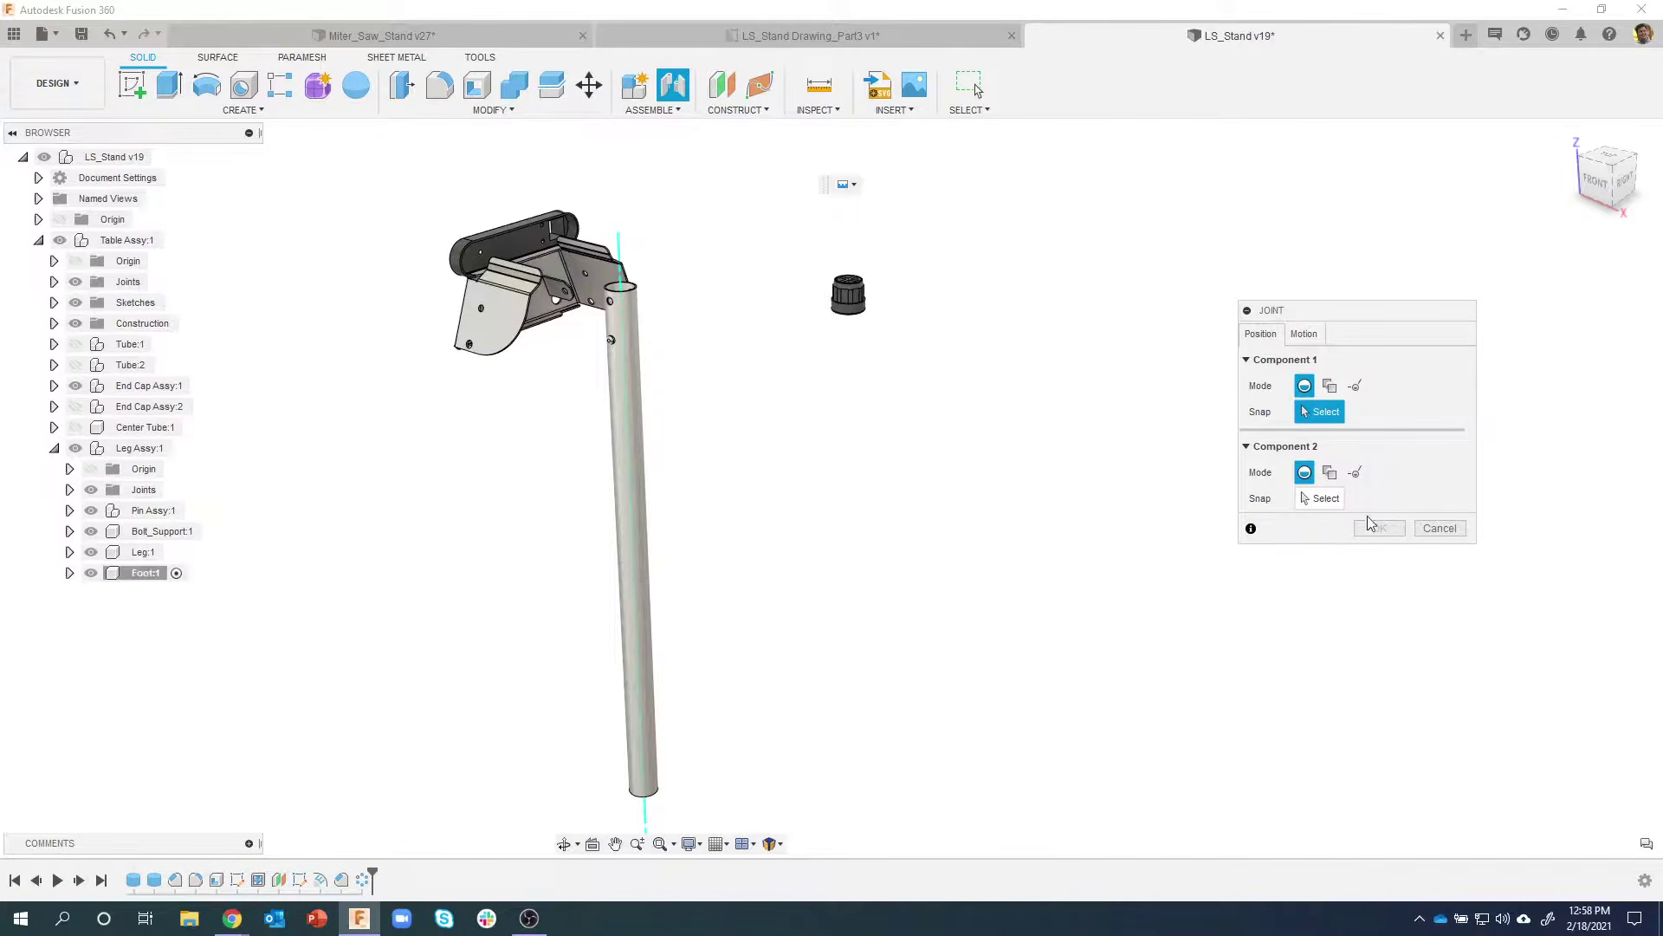
{"action": "left_click", "coordinate": [1438, 530]}
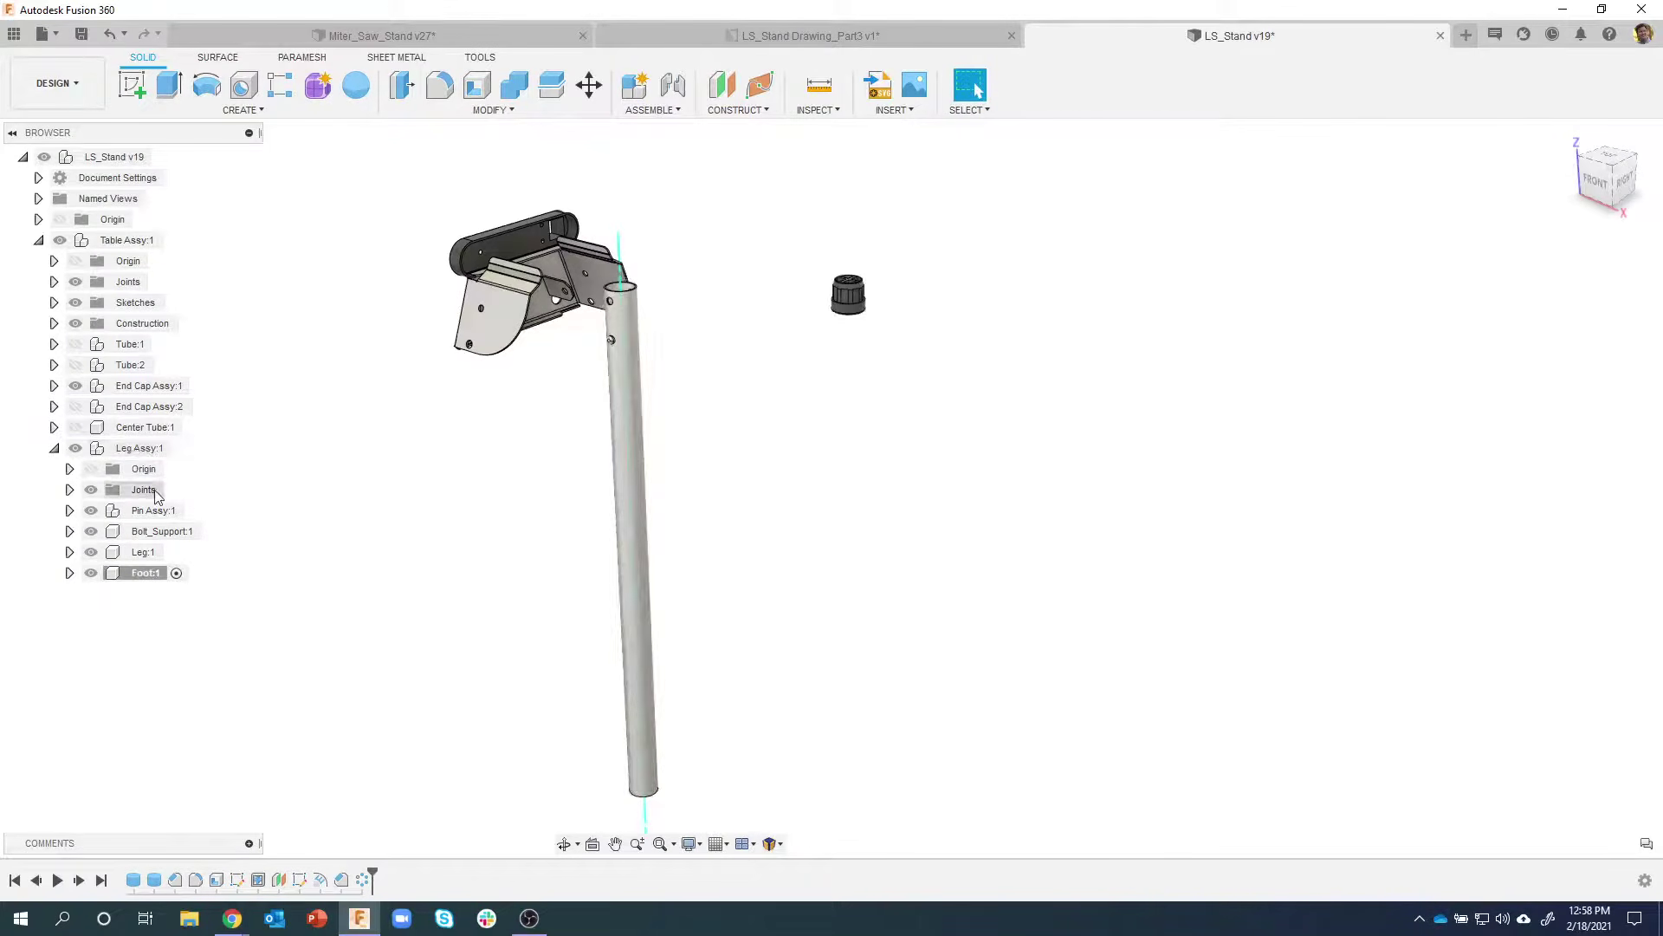
{"action": "left_click", "coordinate": [70, 490]}
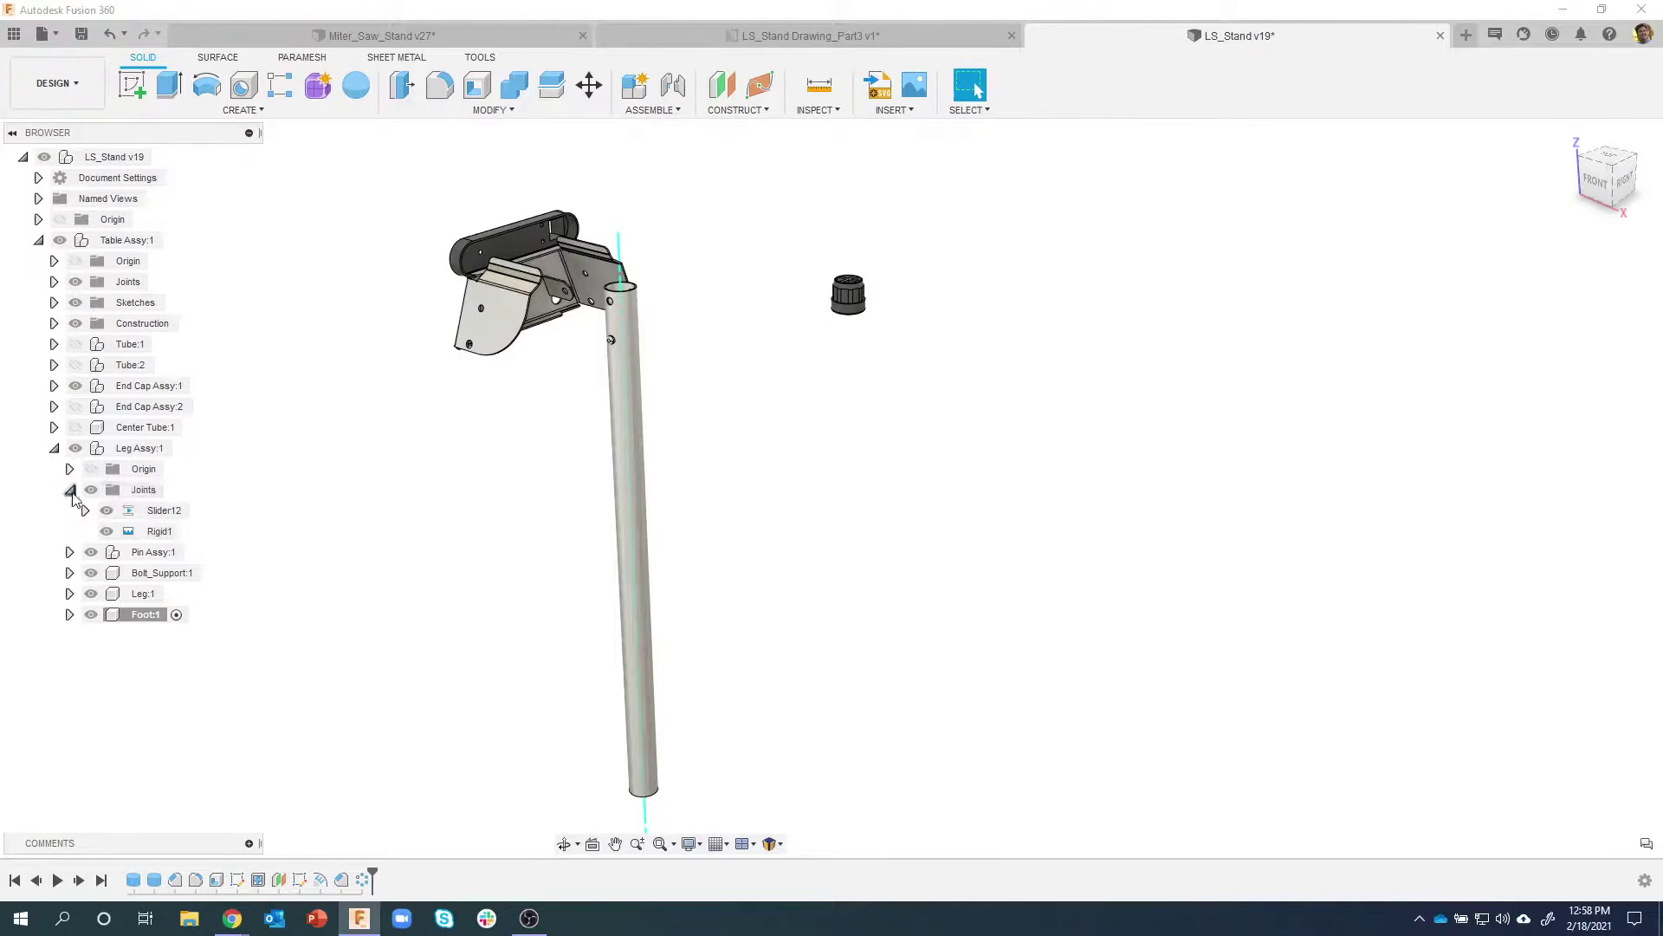
{"action": "left_click", "coordinate": [70, 491]}
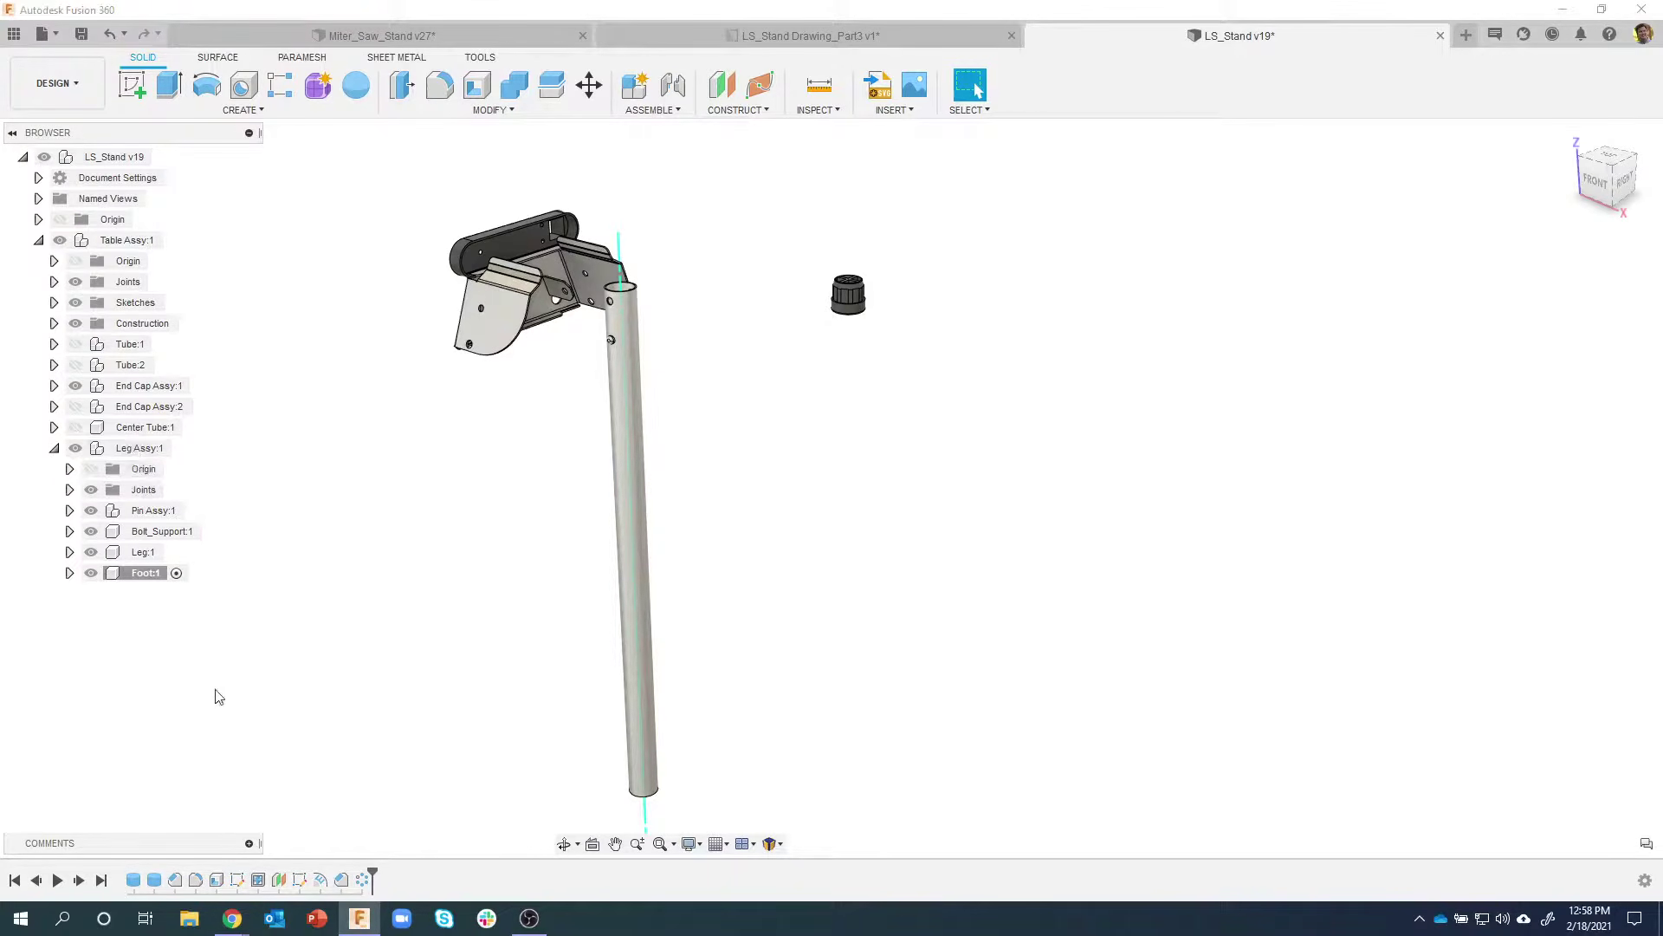
Activate Leg Assy and start a joint with the foot's upper flange edge centre as the first component's snap
{"action": "left_click", "coordinate": [178, 448]}
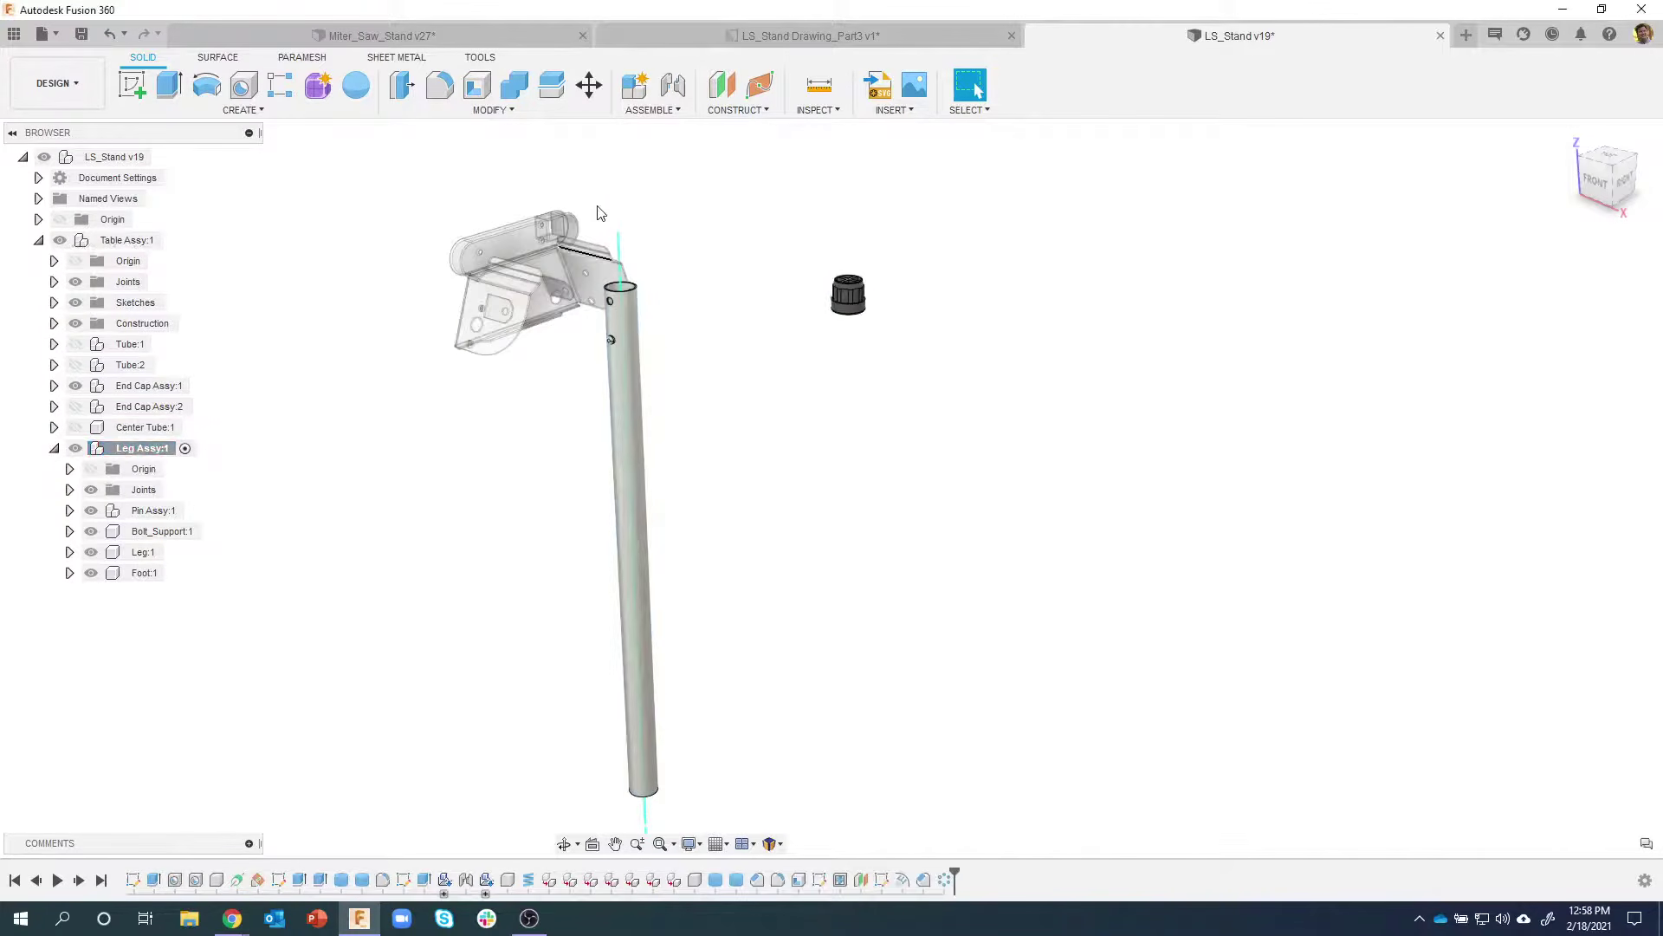
{"action": "left_click", "coordinate": [673, 85]}
{"action": "scroll", "coordinate": [886, 429], "scroll_direction": "up", "scroll_amount": 5}
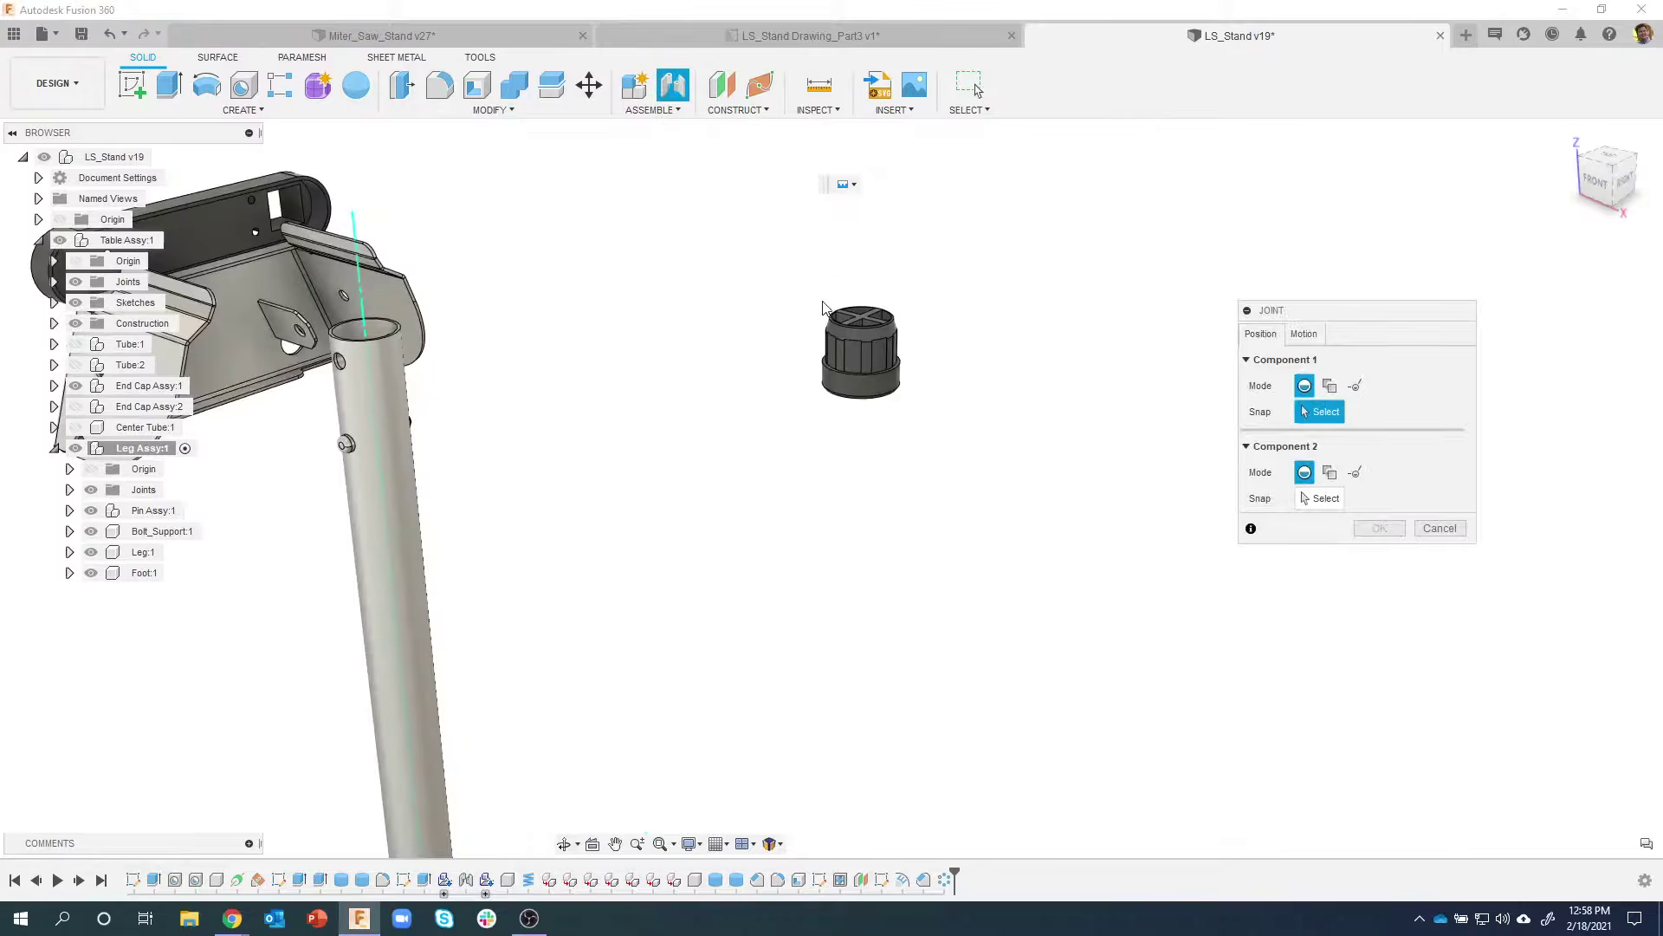
{"action": "scroll", "coordinate": [886, 424], "scroll_direction": "up", "scroll_amount": 3}
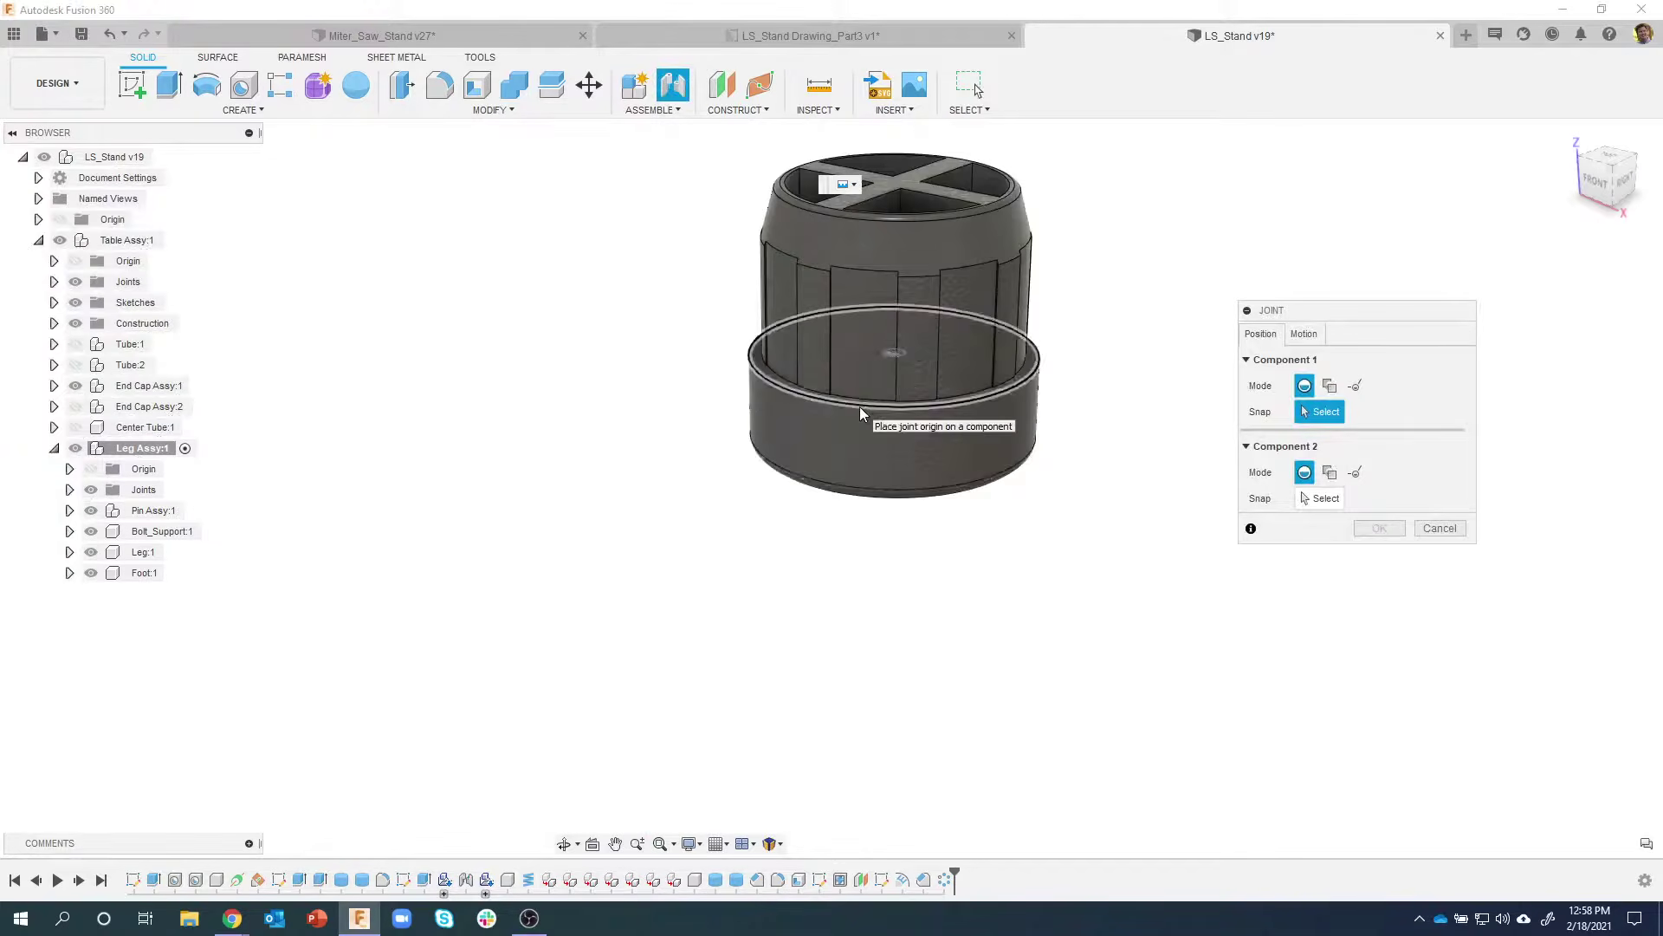
{"action": "left_click", "coordinate": [859, 407]}
Snap the joint to the centre of the leg tube's lower end and create it with zero angle and offsets
{"action": "scroll", "coordinate": [853, 416], "scroll_direction": "down", "scroll_amount": 6}
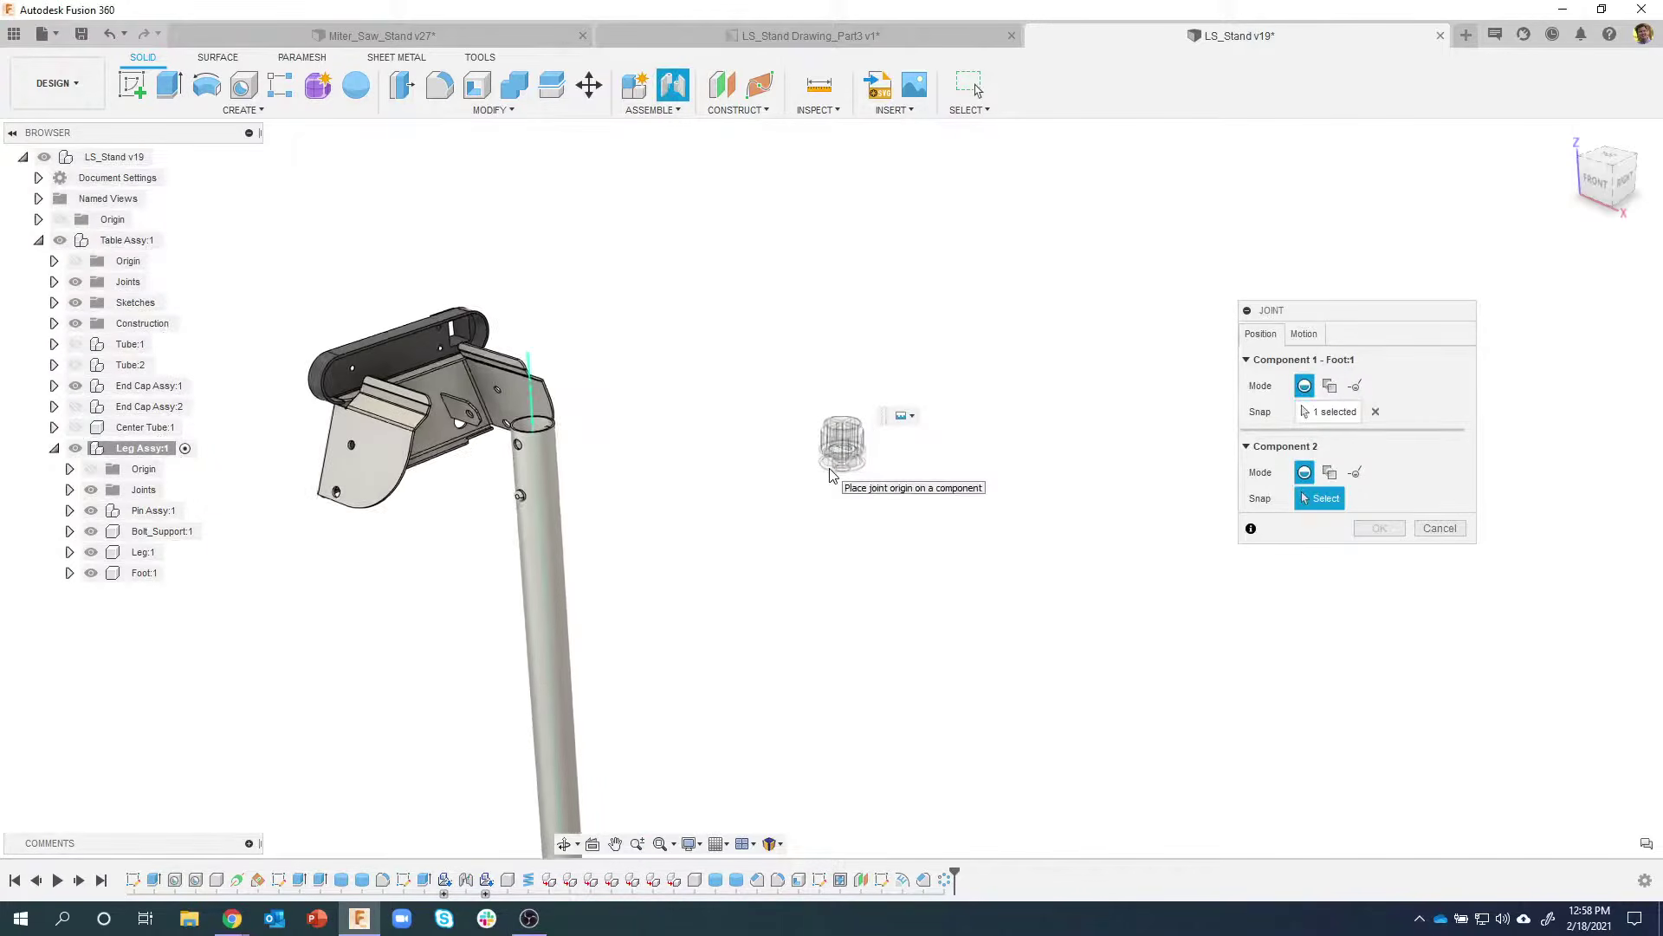
{"action": "middle_click_drag", "start_coordinate": [799, 498], "coordinate": [638, 672], "text": "shift"}
{"action": "scroll", "coordinate": [635, 656], "scroll_direction": "up", "scroll_amount": 3}
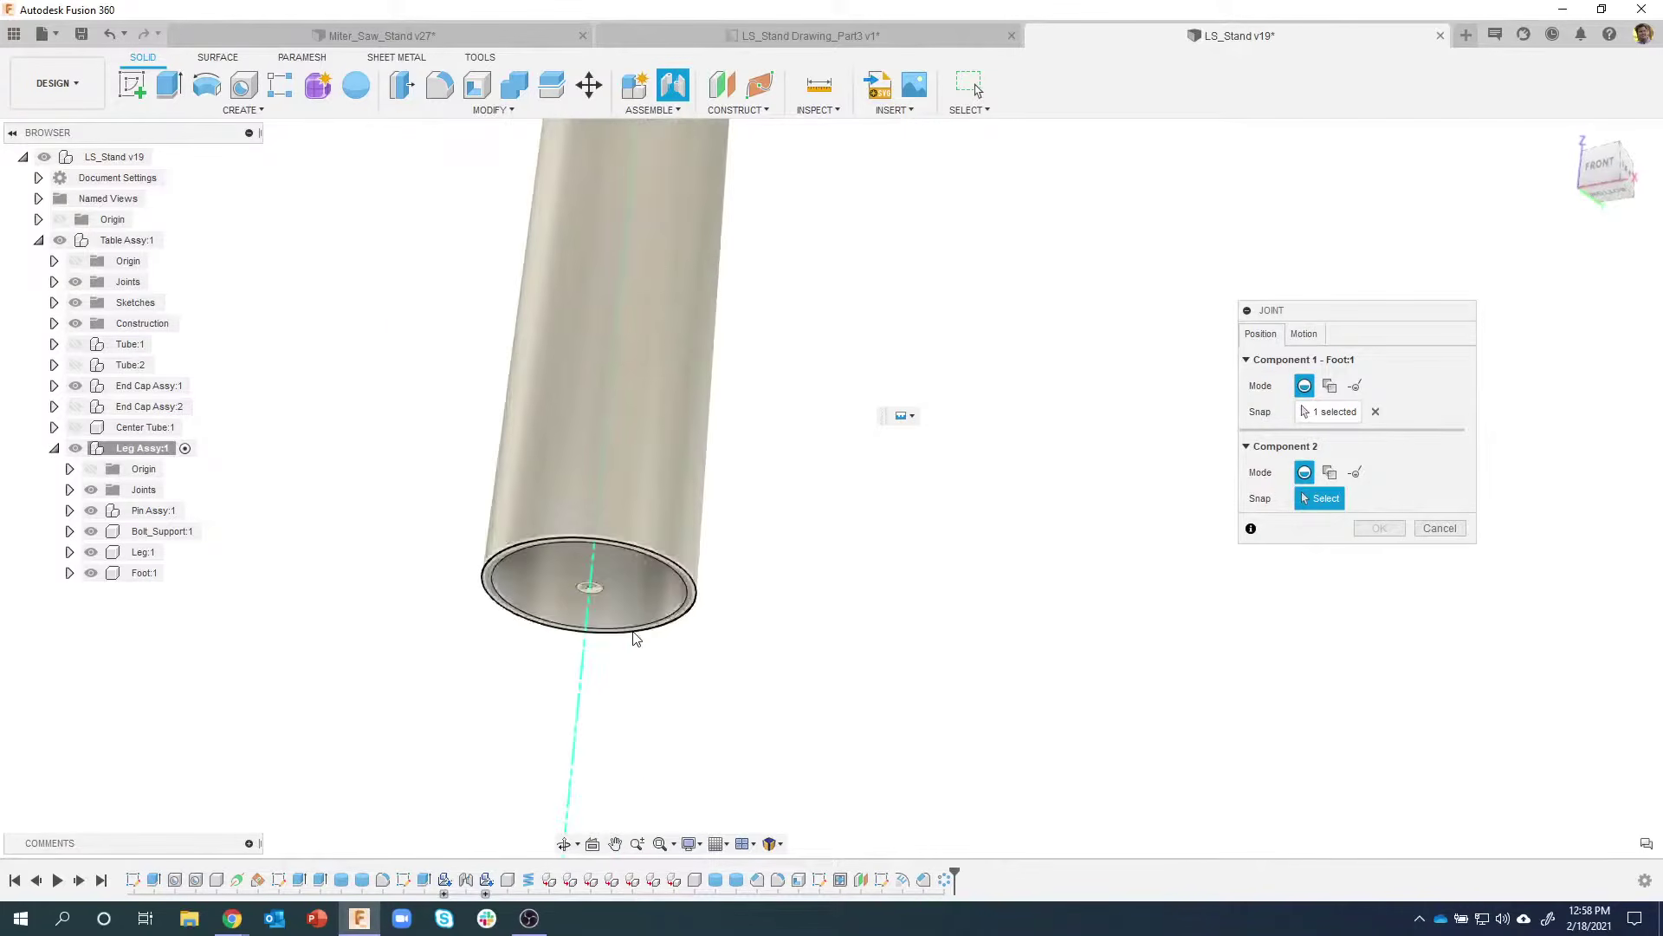
{"action": "left_click", "coordinate": [652, 550]}
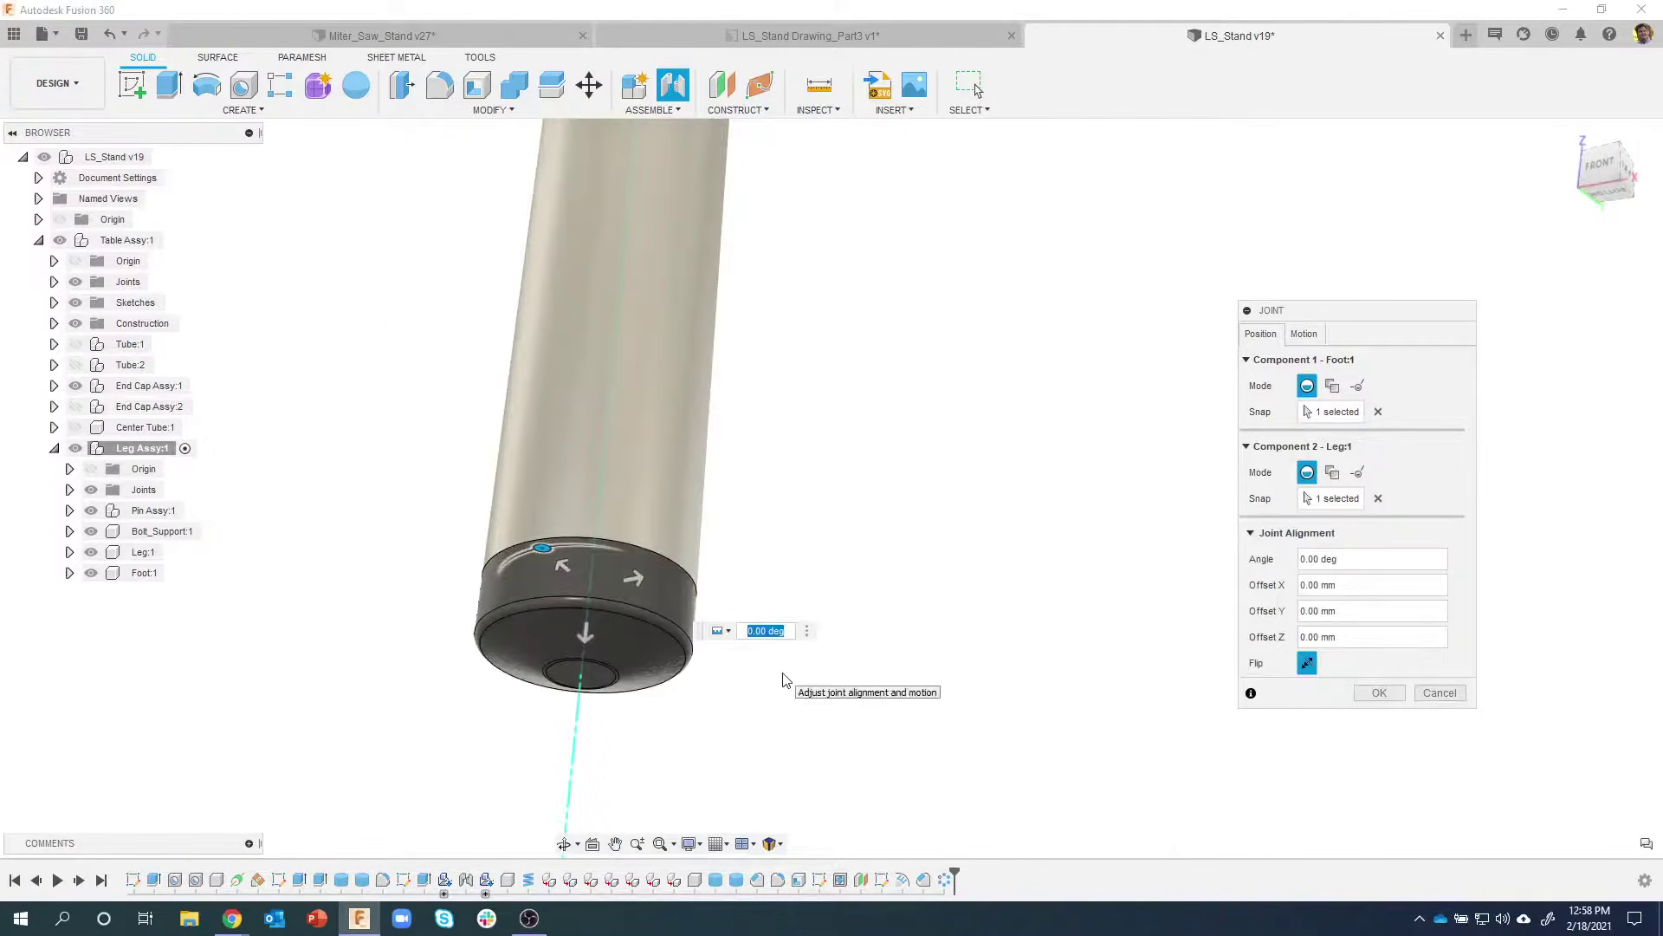
{"action": "middle_click_drag", "start_coordinate": [789, 679], "coordinate": [1376, 691], "text": "shift"}
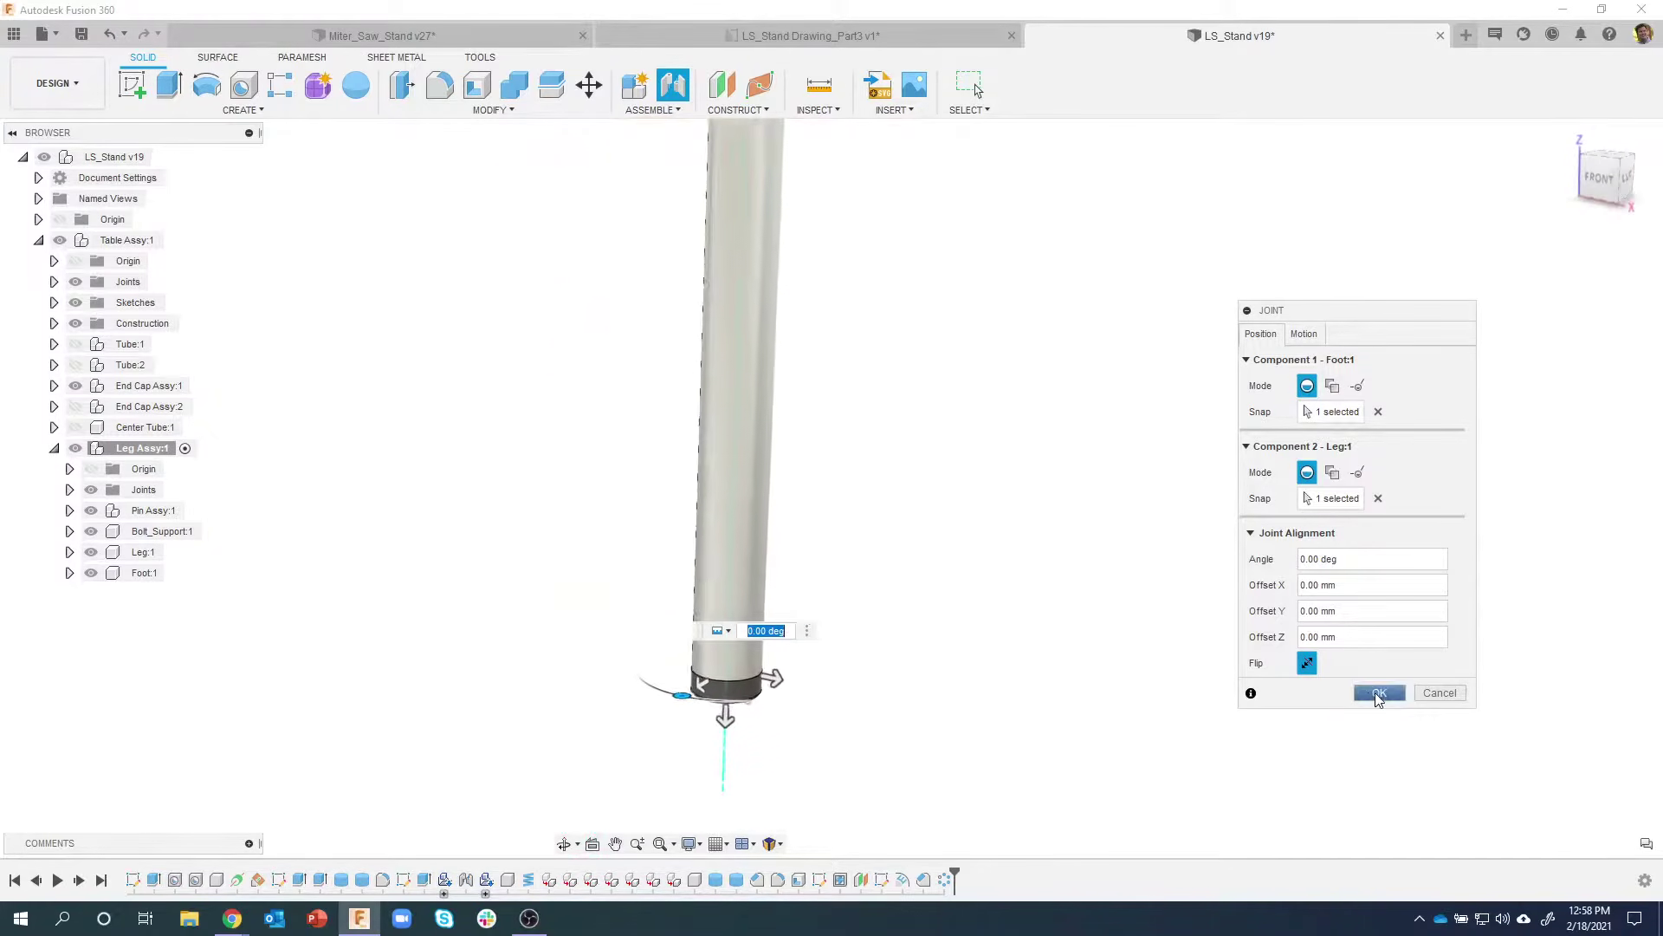
{"action": "left_click", "coordinate": [1378, 692]}
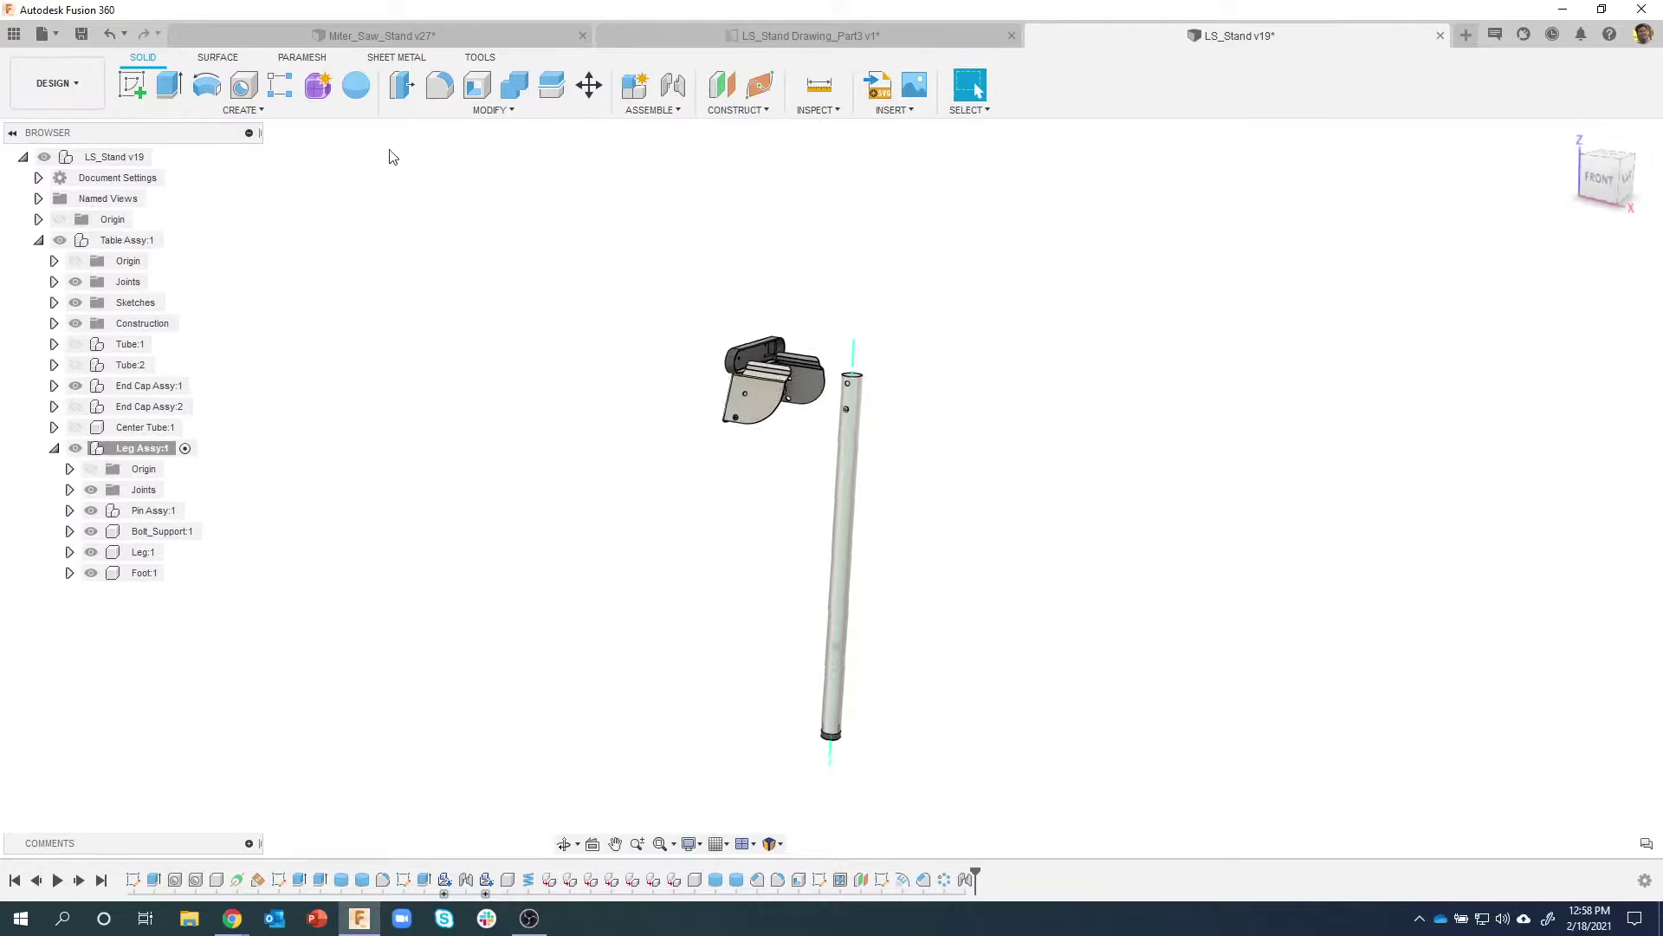
Save the design as a new version with a description naming the LS session
{"action": "left_click", "coordinate": [82, 35]}
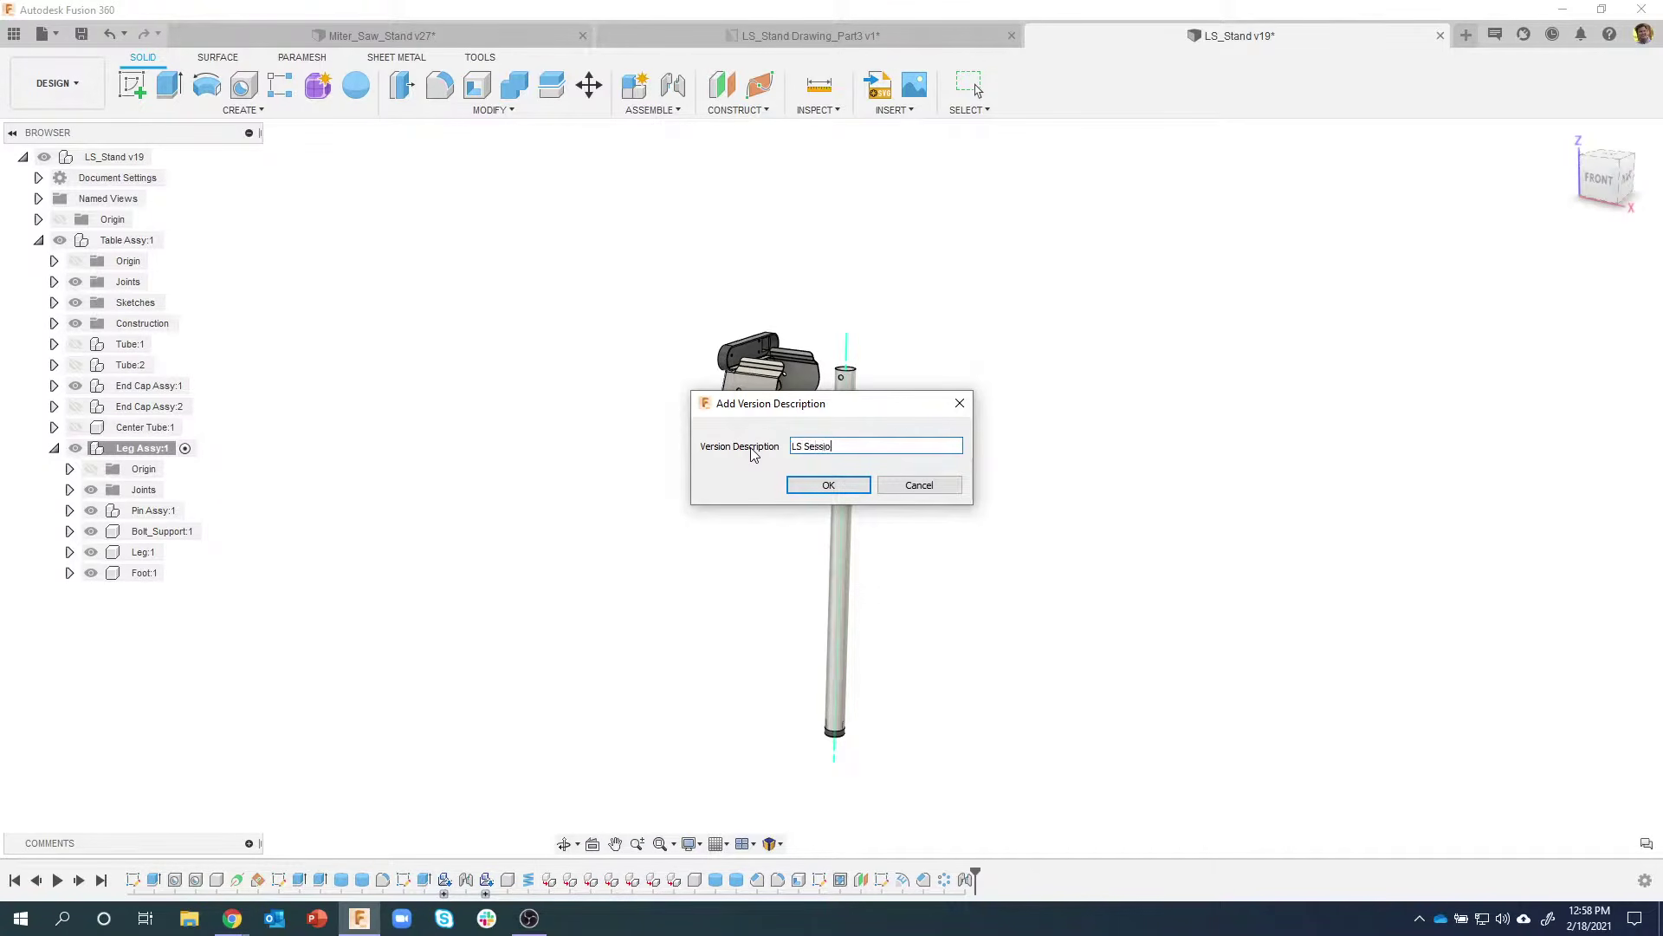
{"action": "key", "text": "Return"}
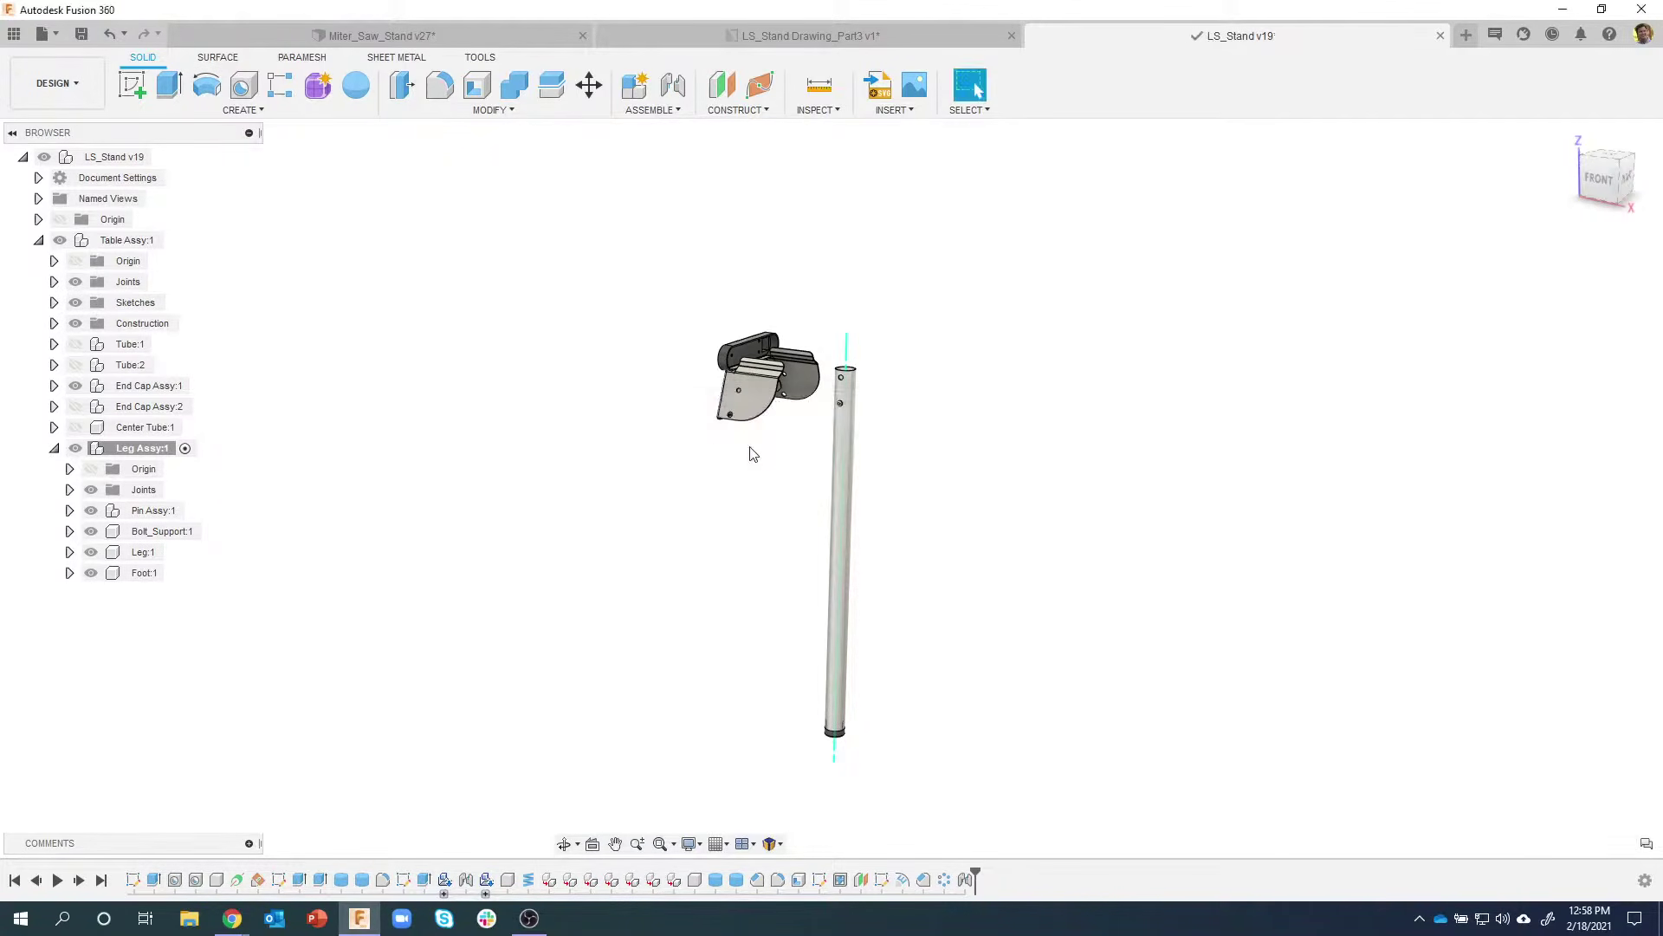